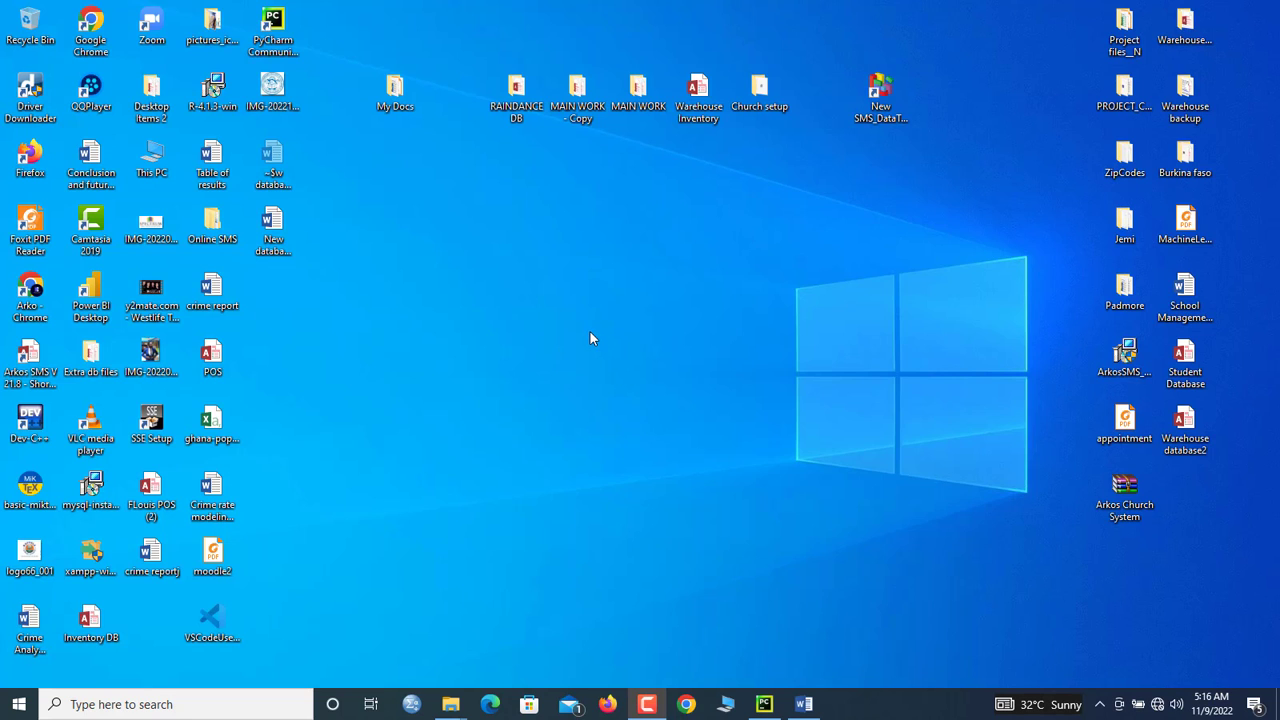
Step: Create a new Access database on the desktop named 'Invoice Management DB' and move its icon right
{"action": "right_click", "coordinate": [624, 496]}
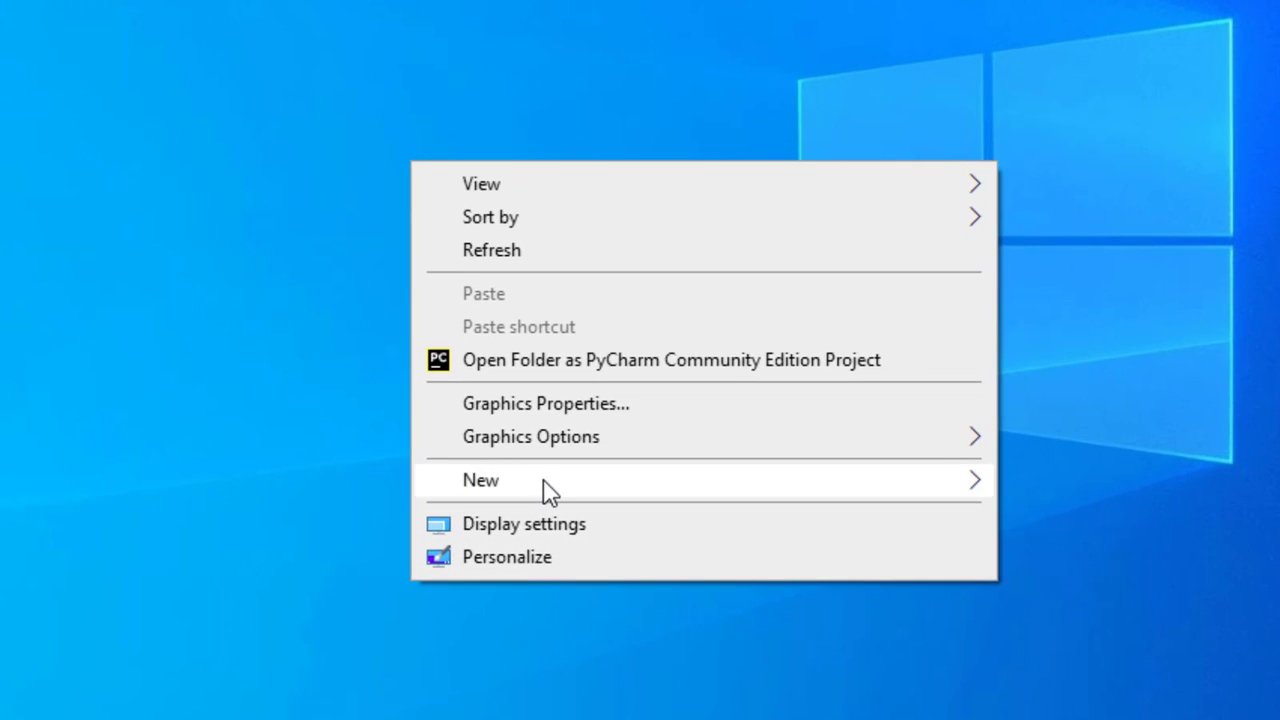
{"action": "mouse_move", "coordinate": [660, 507]}
{"action": "left_click", "coordinate": [1134, 562]}
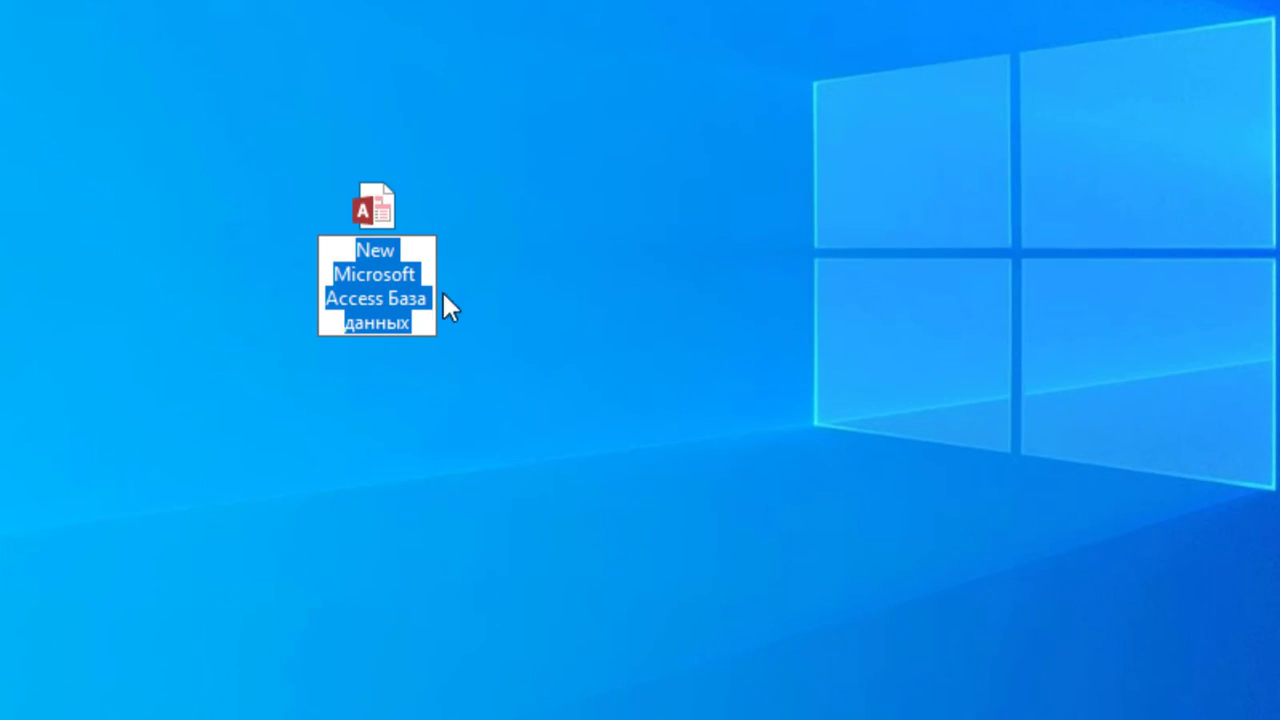
{"action": "type", "text": "Inoice"}
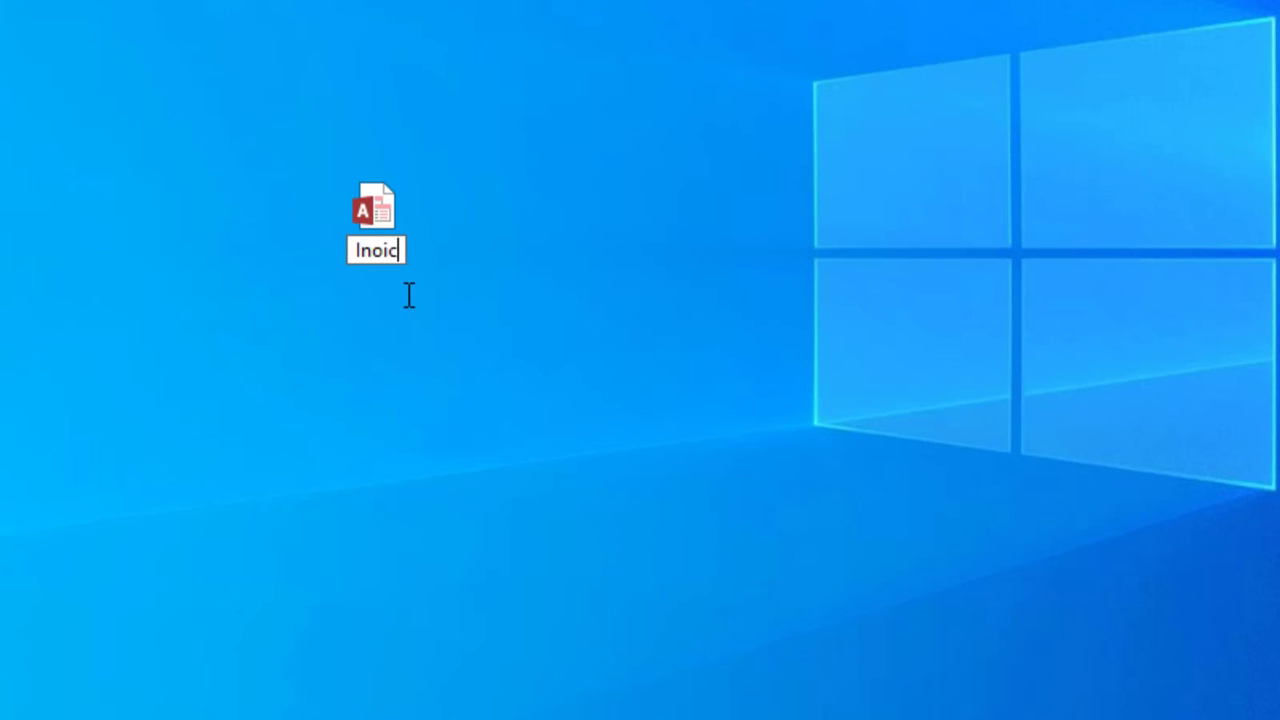
{"action": "key", "text": "BackSpace"}
{"action": "key", "text": "BackSpace"}
{"action": "key", "text": "BackSpace"}
{"action": "key", "text": "BackSpace"}
{"action": "type", "text": "v"}
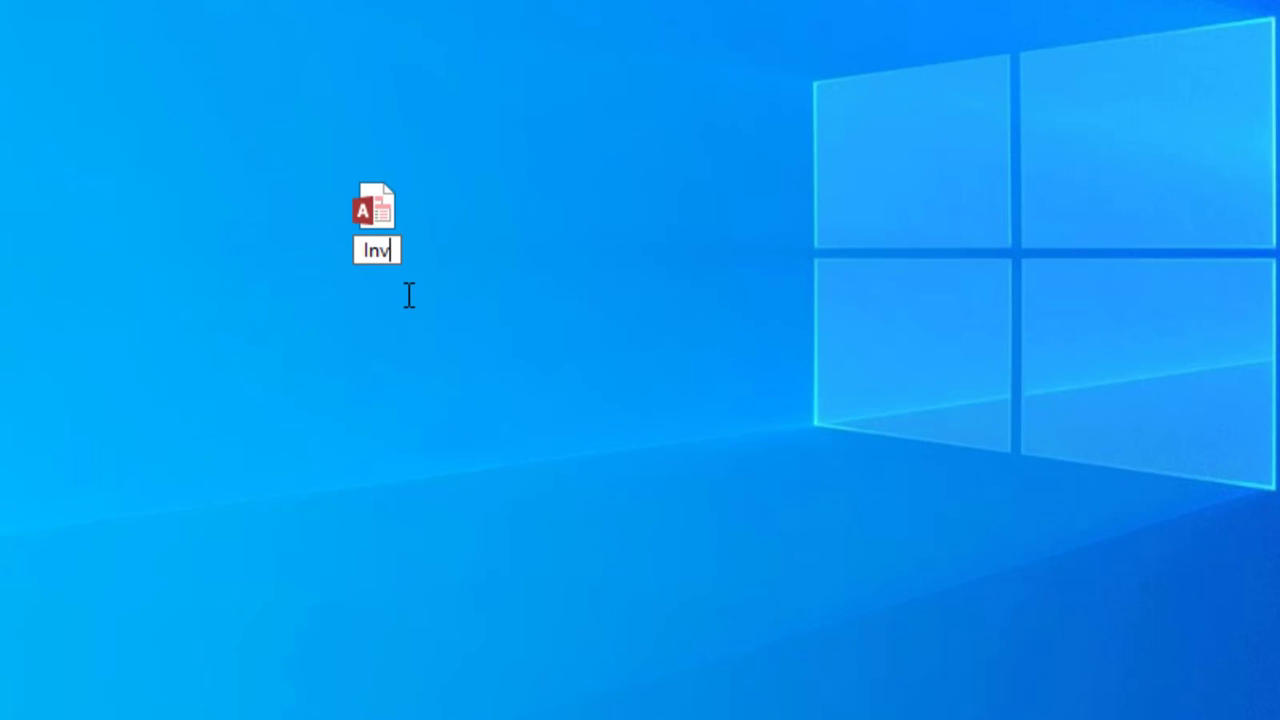
{"action": "type", "text": "oice Managem"}
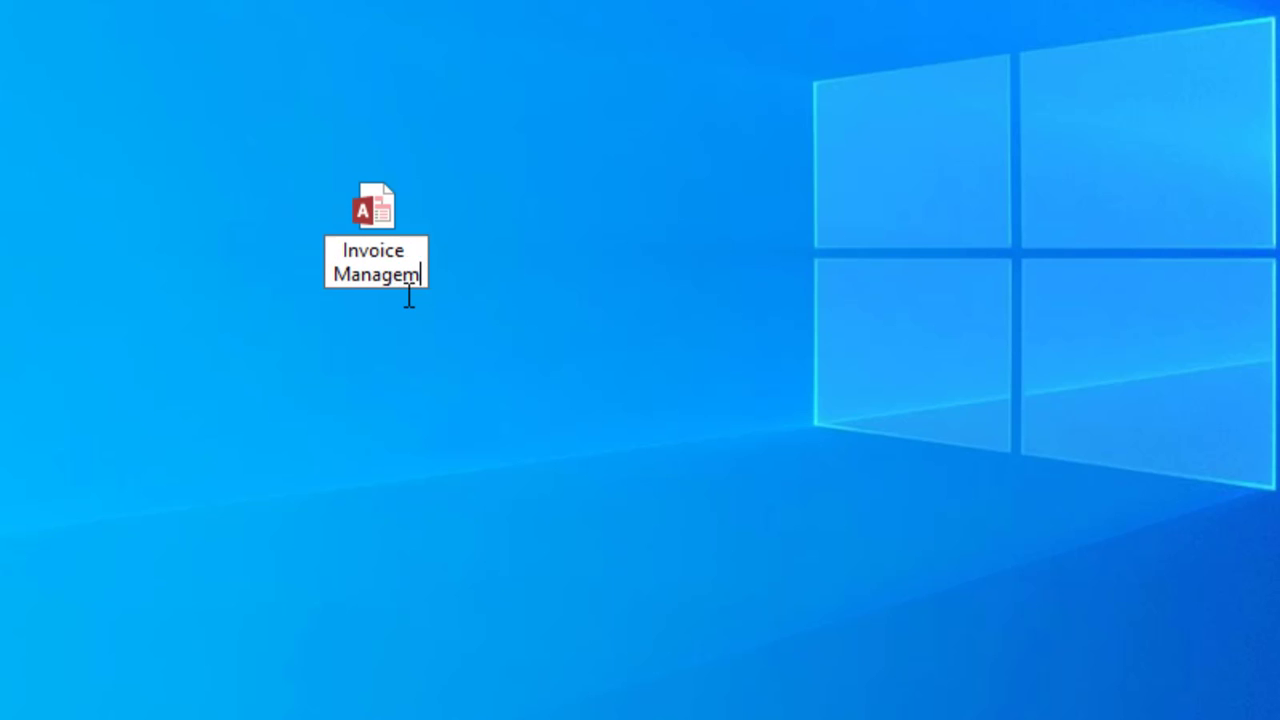
{"action": "type", "text": "ent DB"}
{"action": "key", "text": "Return"}
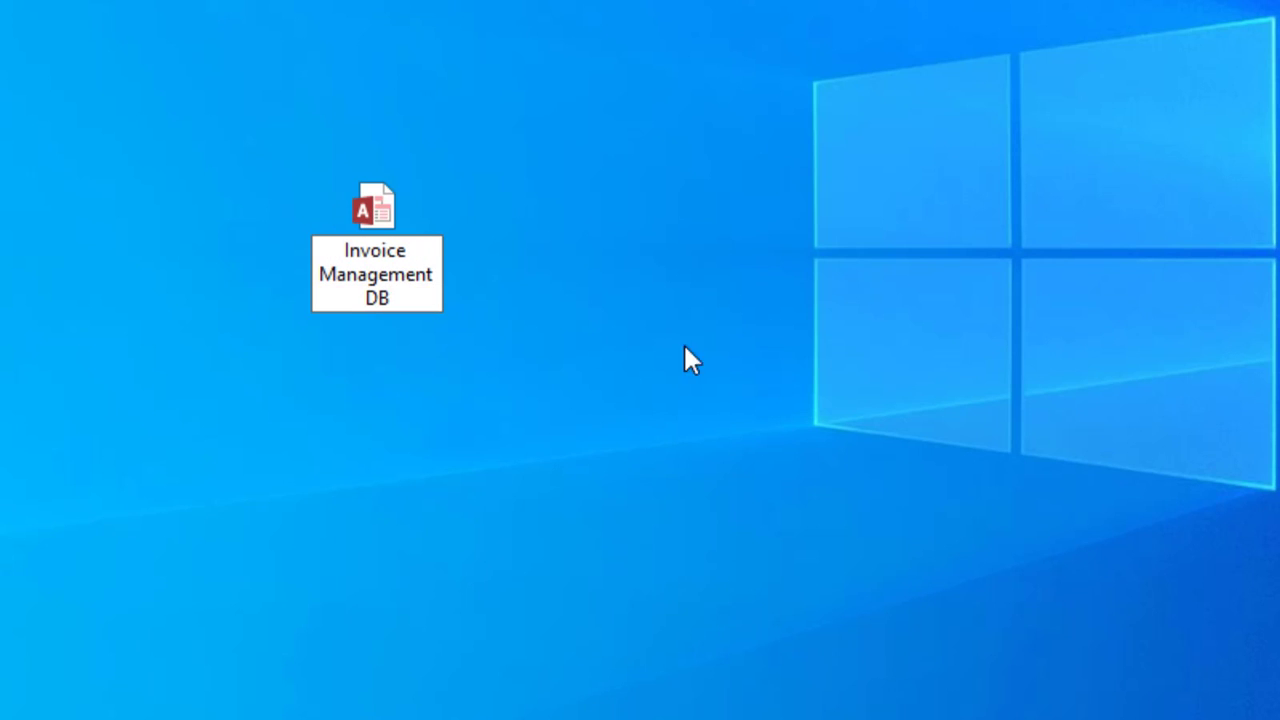
{"action": "left_click_drag", "start_coordinate": [398, 192], "coordinate": [445, 236]}
Step: Open Invoice Management DB in Access and enable its disabled active content
{"action": "right_click", "coordinate": [485, 227]}
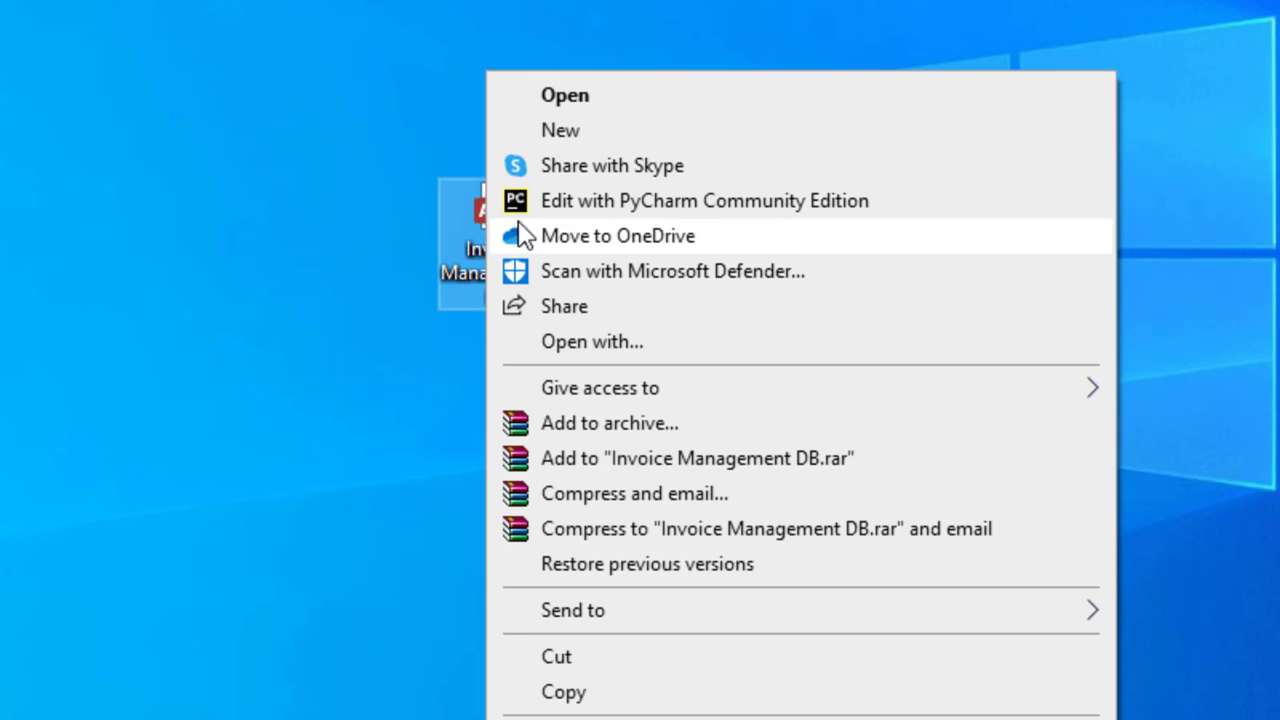
{"action": "left_click", "coordinate": [553, 104]}
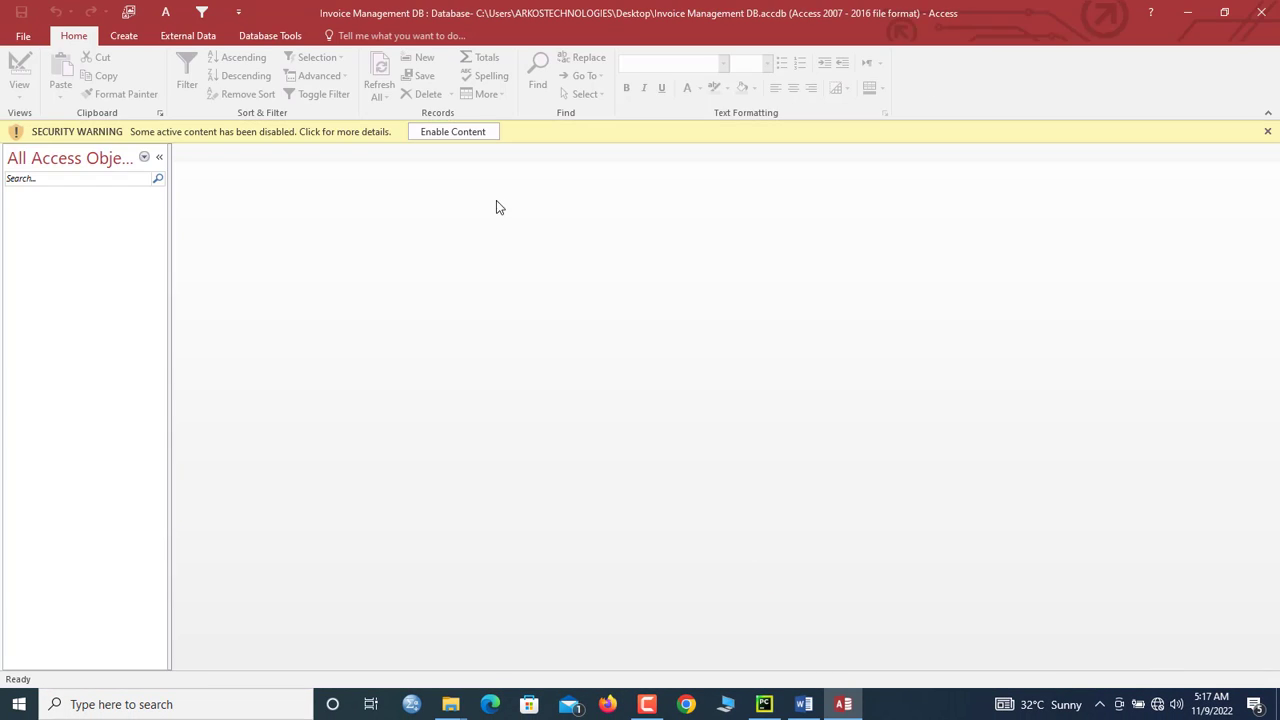
{"action": "left_click", "coordinate": [453, 134]}
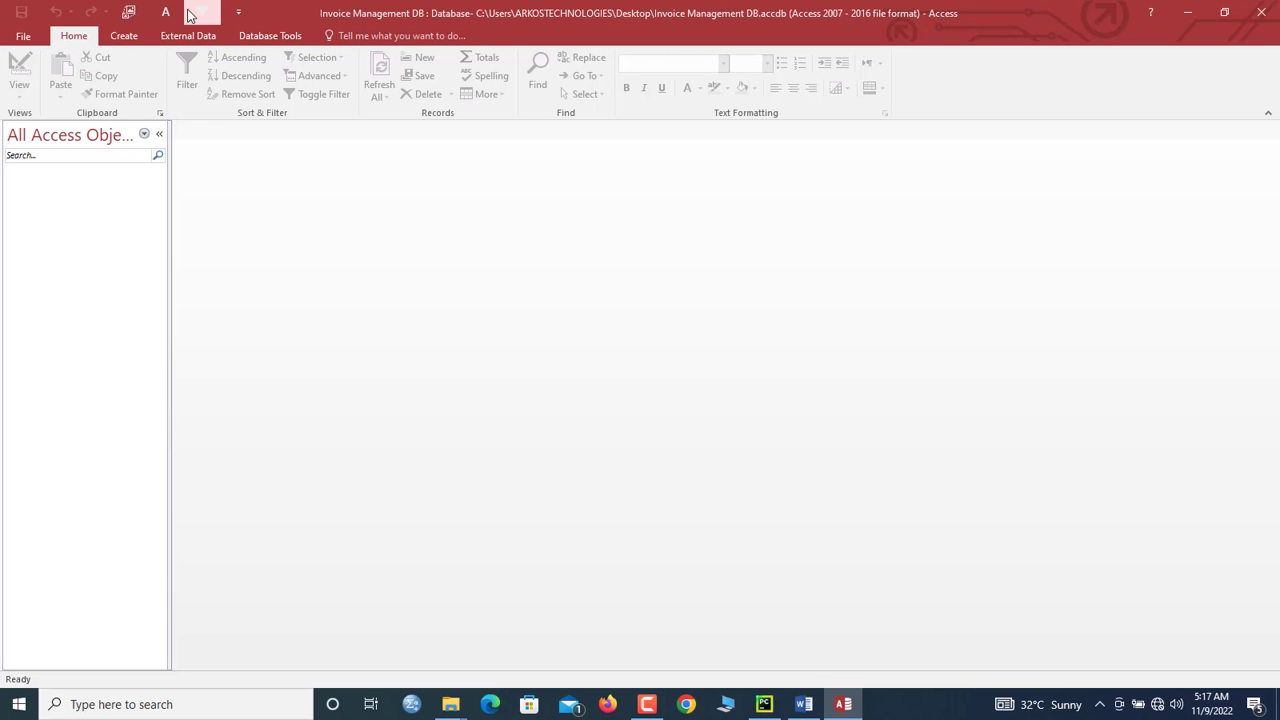
{"action": "left_click", "coordinate": [23, 35]}
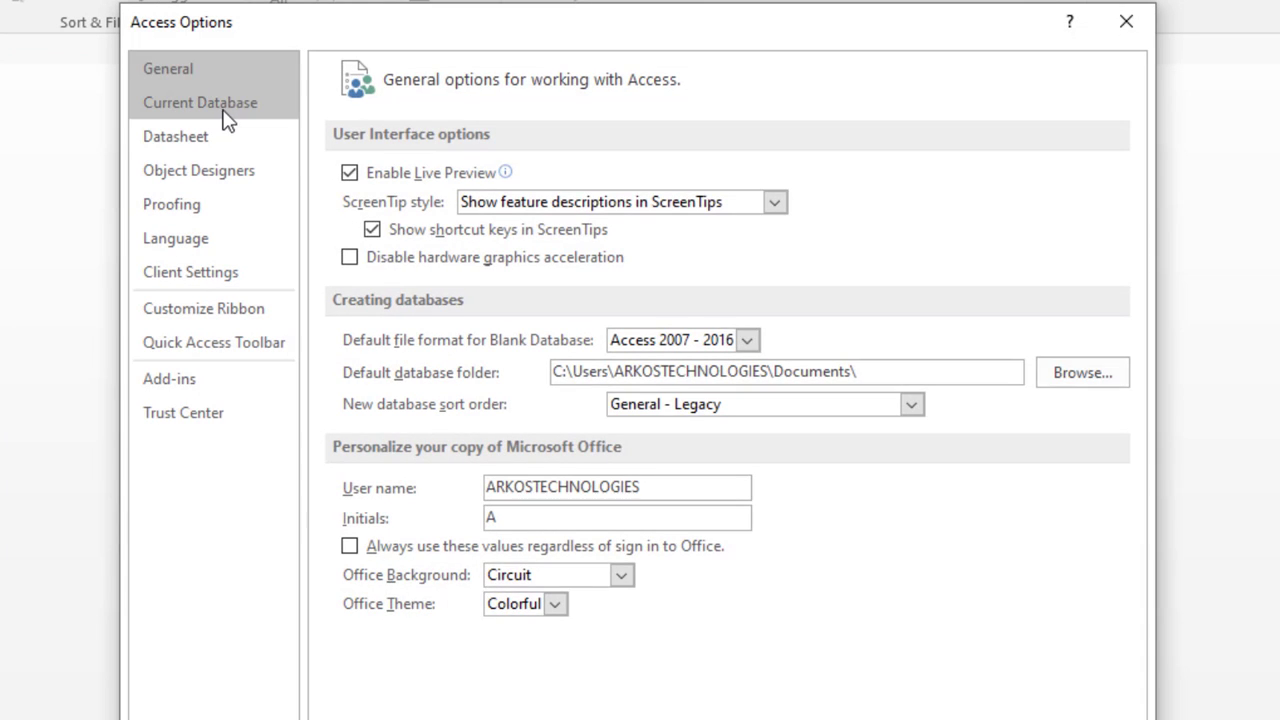
Step: Set the Current Database Application Title to 'Invoice Management DB' and apply it
{"action": "left_click", "coordinate": [235, 112]}
{"action": "left_click", "coordinate": [509, 174]}
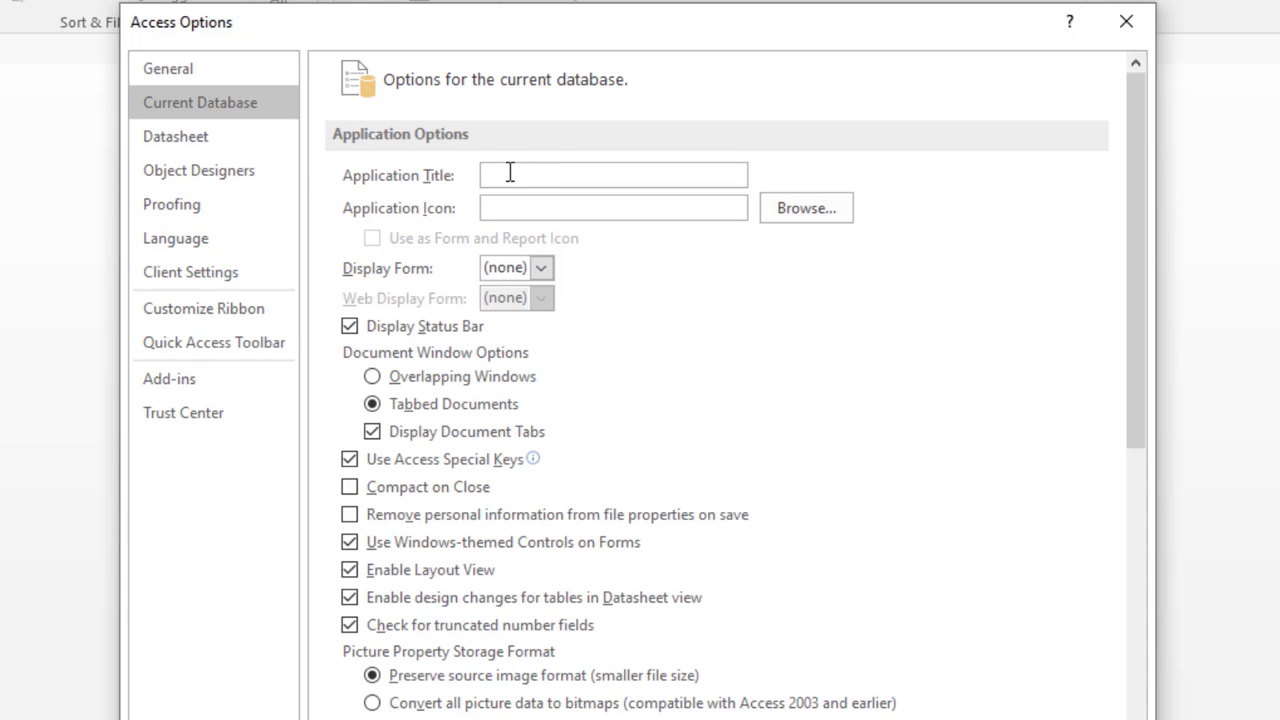
{"action": "type", "text": "Invoice Management Da"}
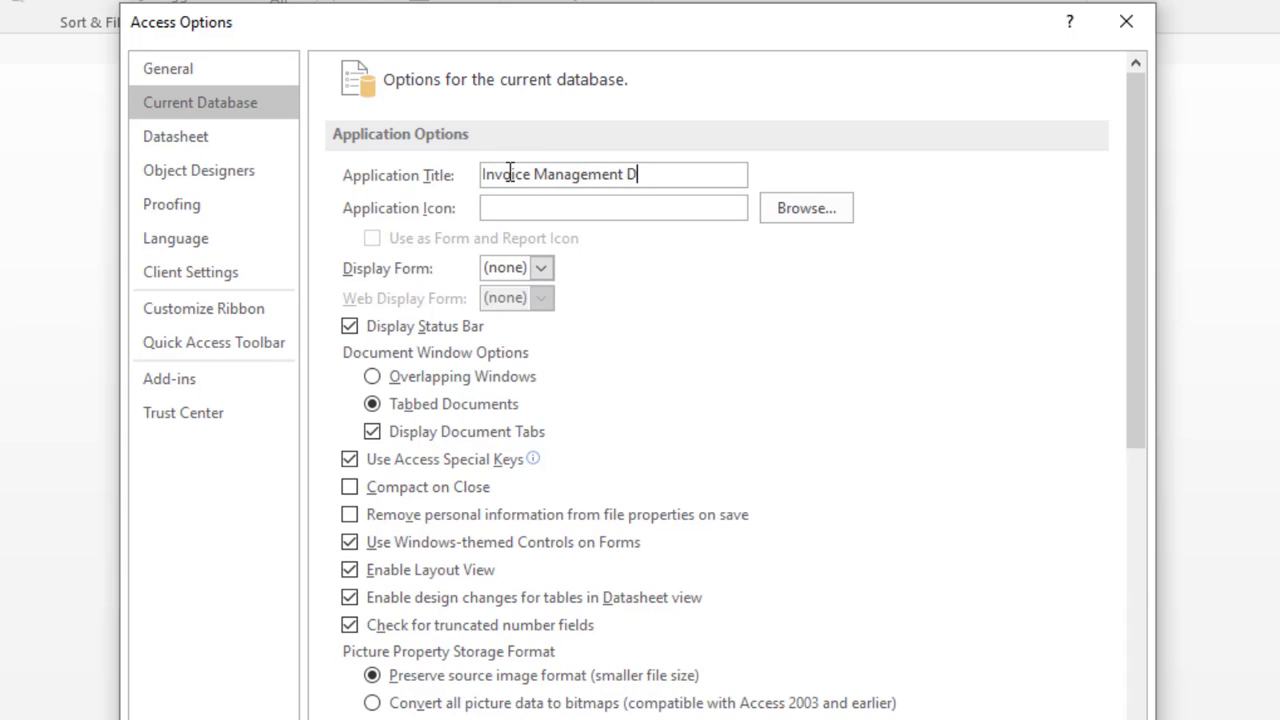
{"action": "key", "text": "BackSpace"}
{"action": "type", "text": "B"}
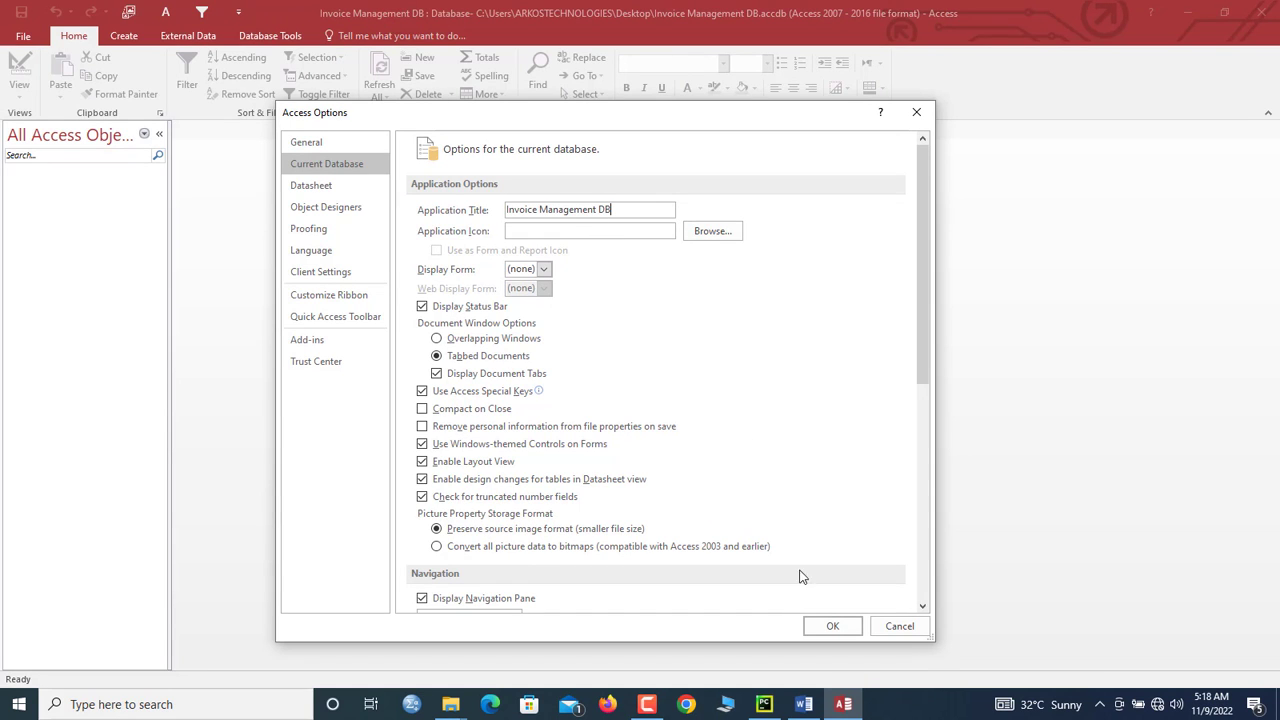
{"action": "left_click", "coordinate": [826, 630]}
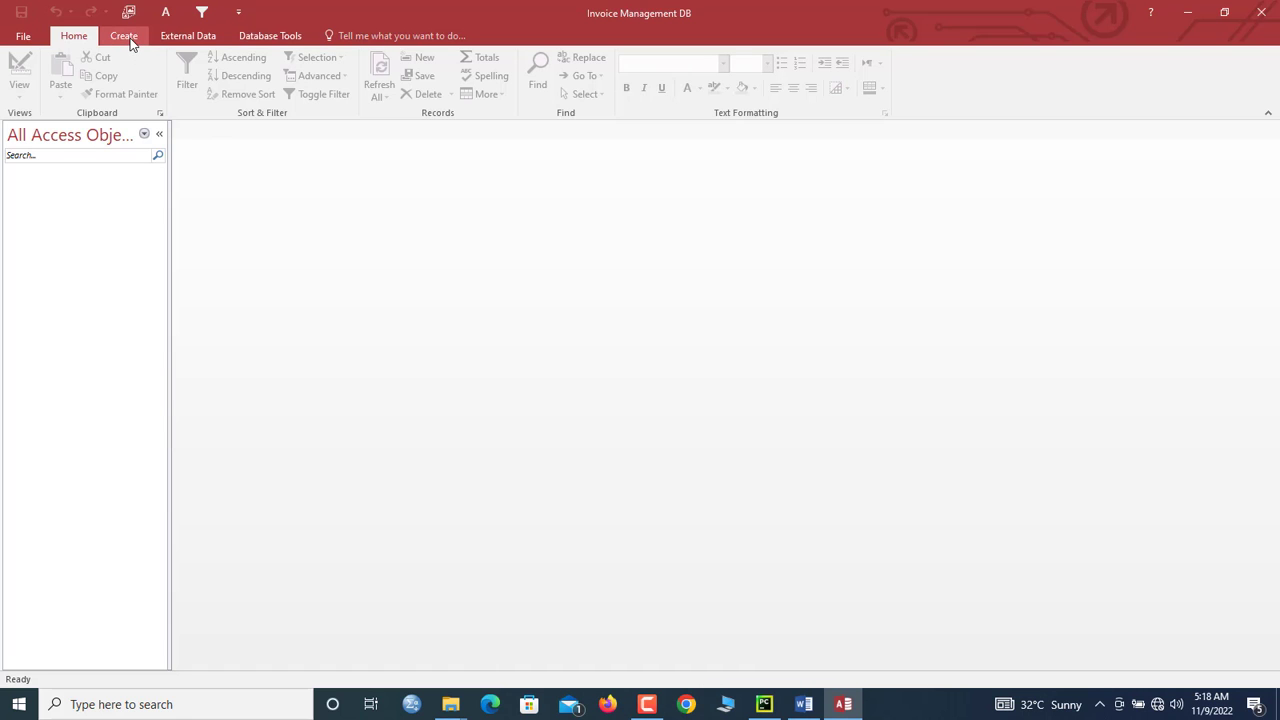
Step: Start a new table design whose first field, ProductNo, is an AutoNumber primary key
{"action": "left_click", "coordinate": [125, 37]}
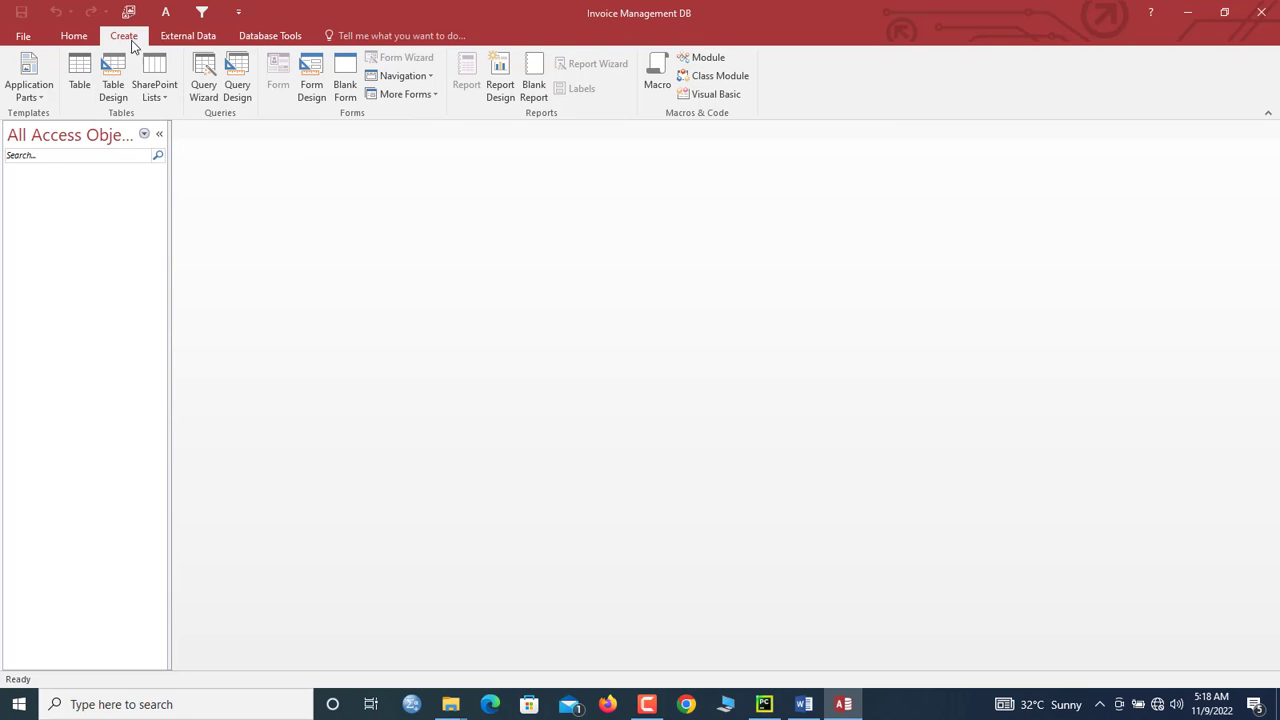
{"action": "left_click", "coordinate": [122, 78]}
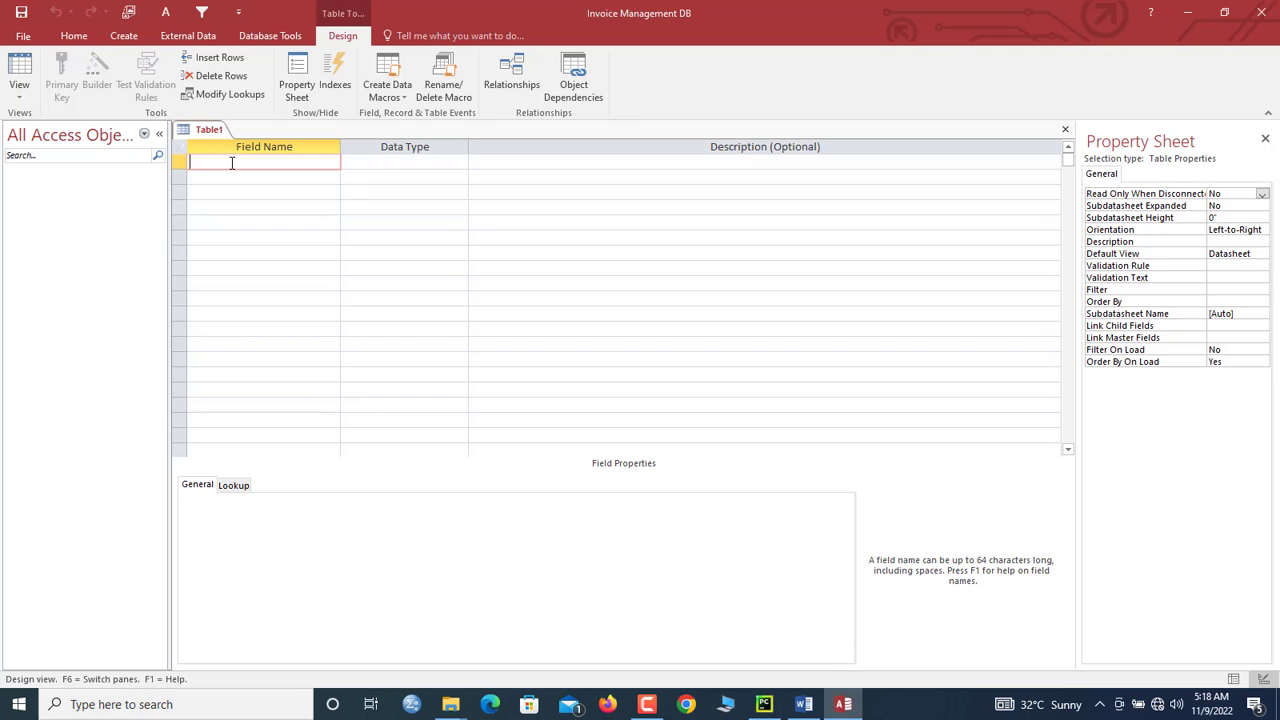
{"action": "type", "text": "Produc"}
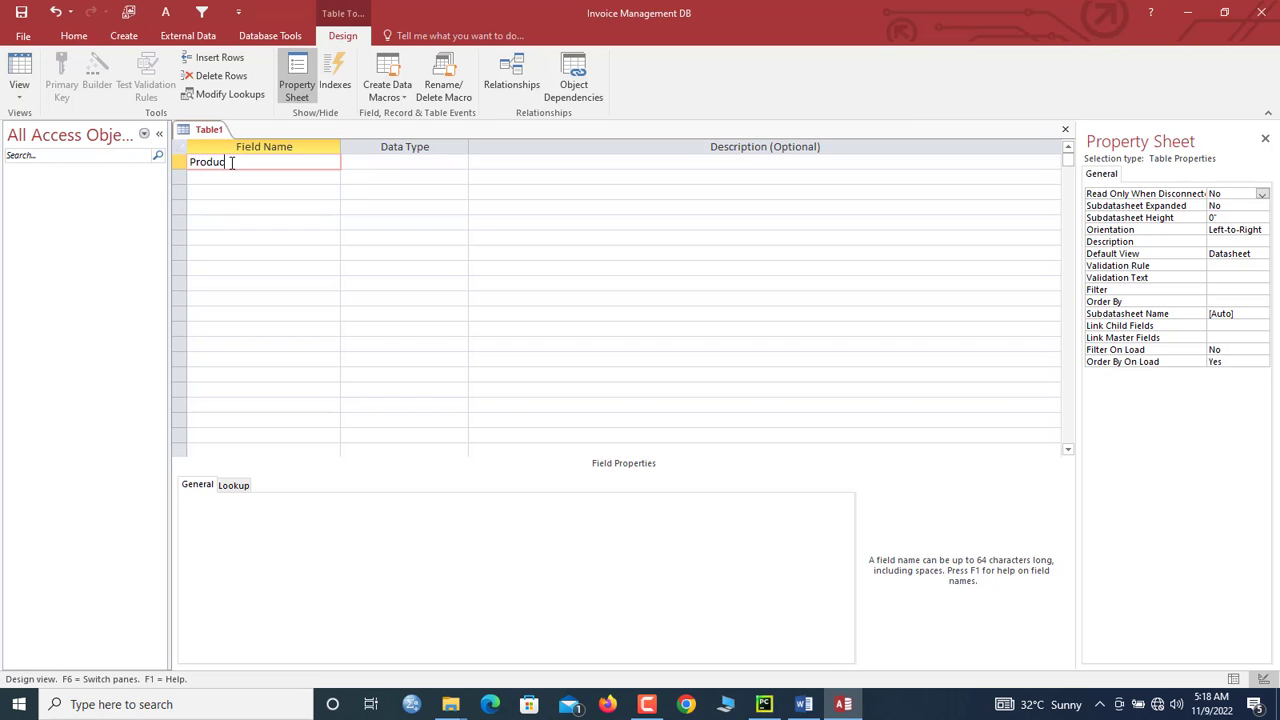
{"action": "type", "text": "t No"}
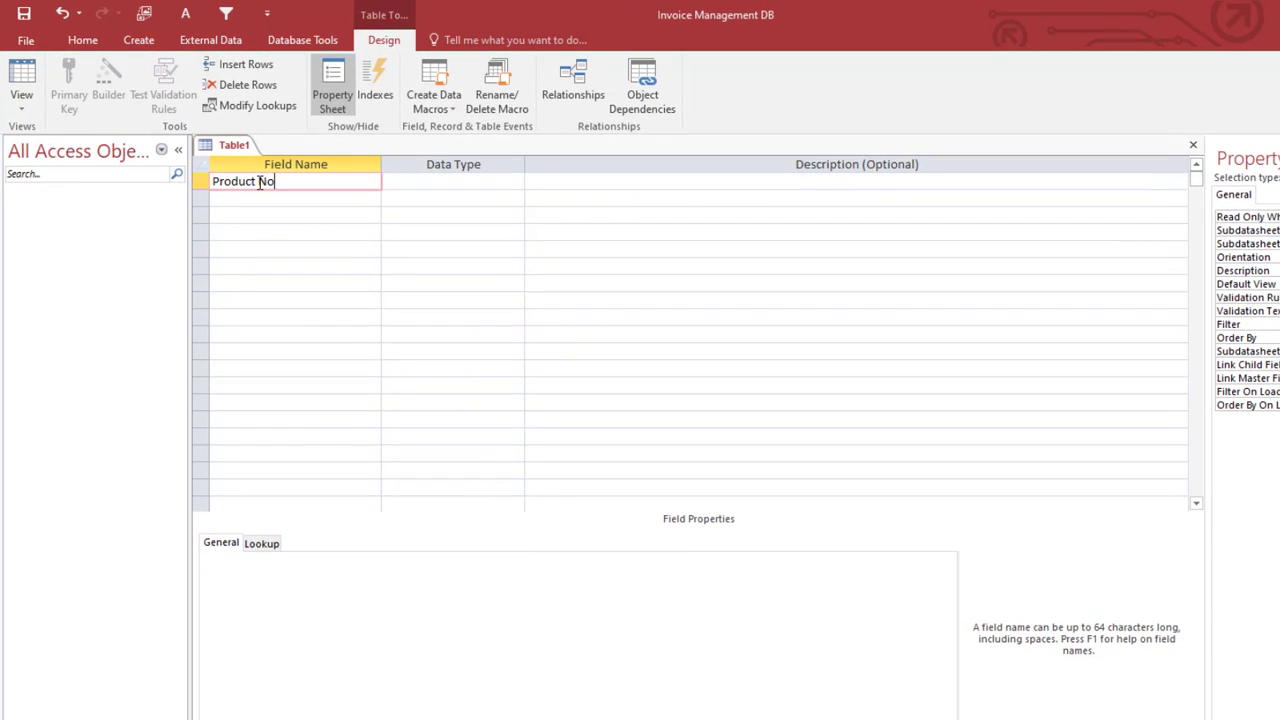
{"action": "key", "text": "Tab"}
{"action": "left_click", "coordinate": [515, 181]}
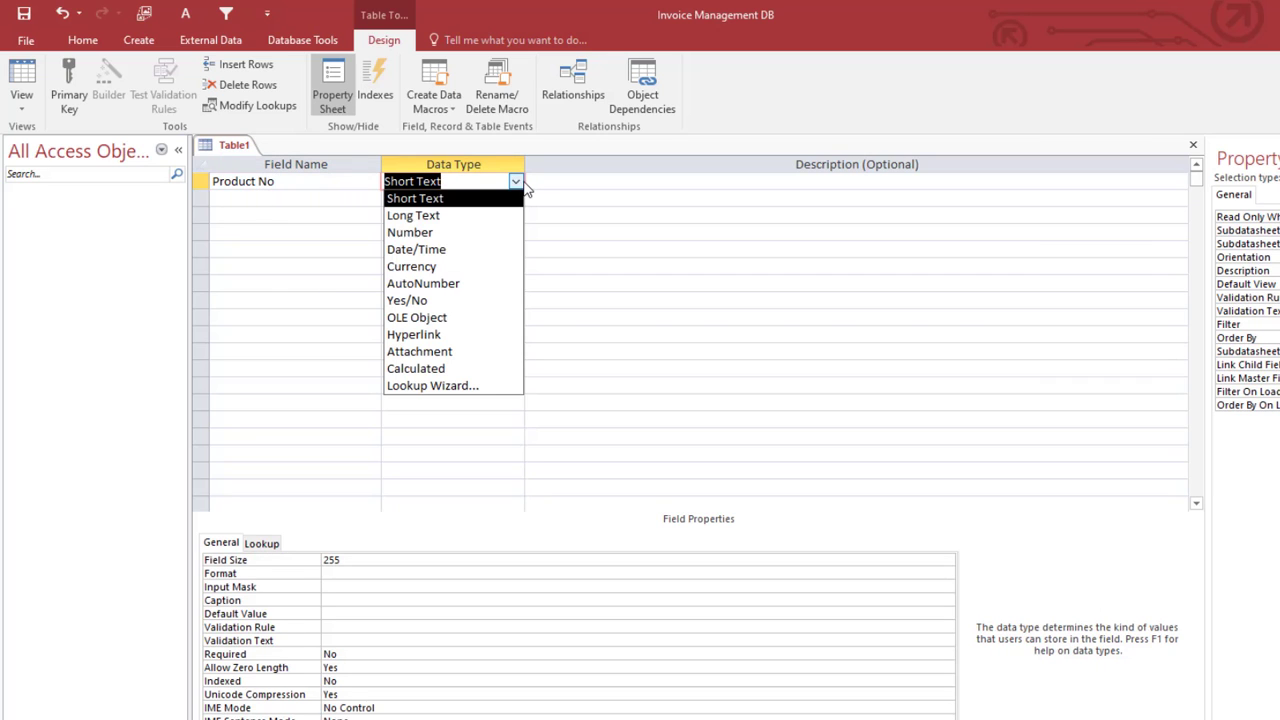
{"action": "left_click", "coordinate": [434, 284]}
{"action": "left_click", "coordinate": [260, 182]}
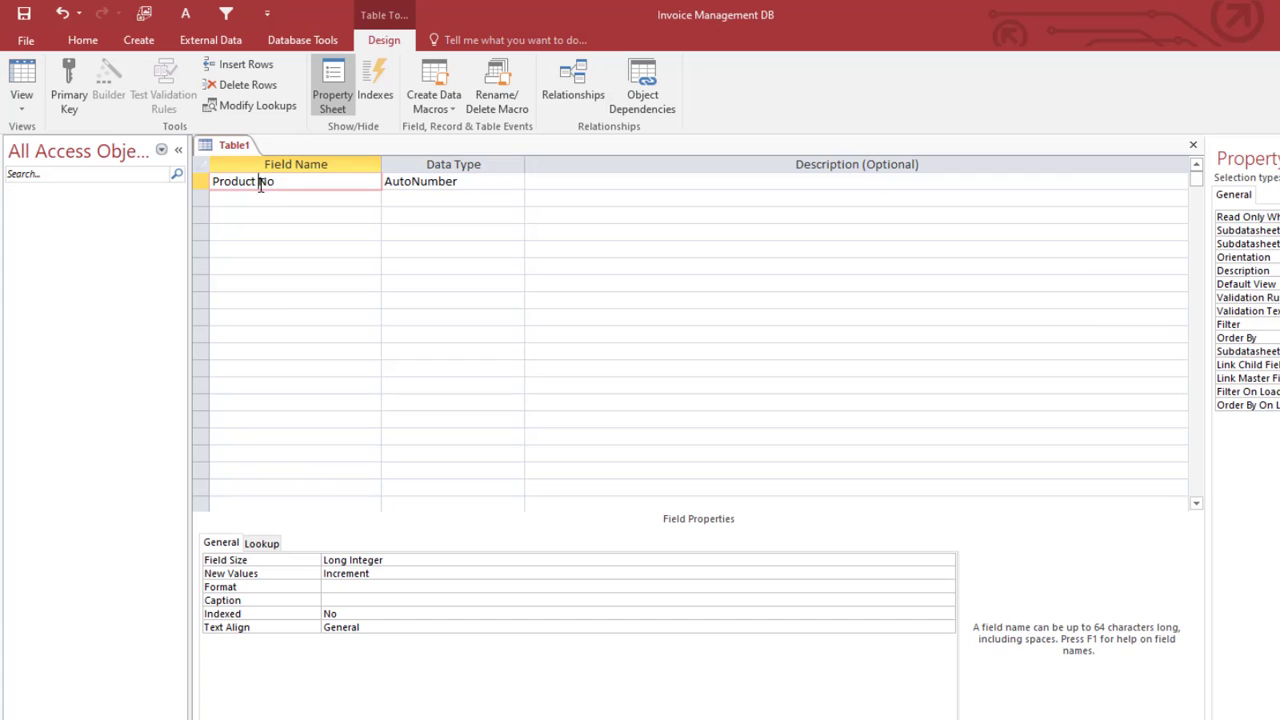
{"action": "key", "text": "BackSpace"}
{"action": "left_click", "coordinate": [201, 181]}
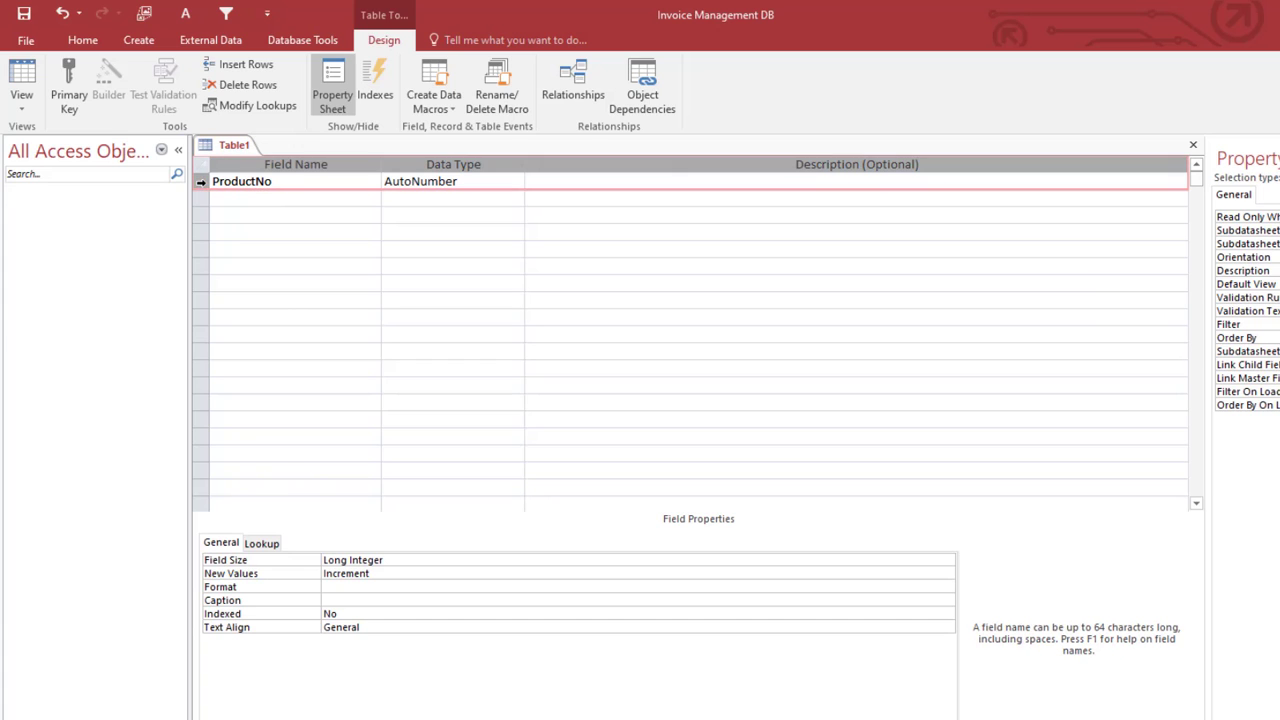
{"action": "left_click", "coordinate": [69, 100]}
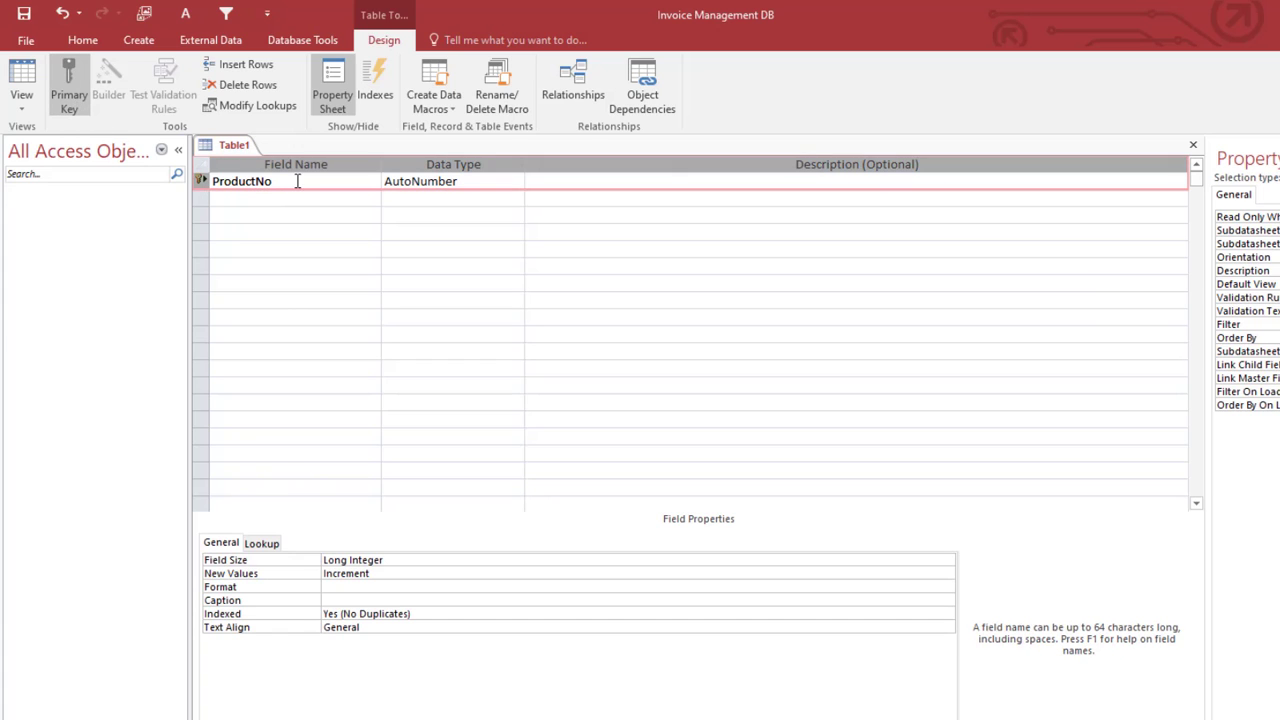
Step: Save the new table as Products
{"action": "right_click", "coordinate": [223, 146]}
{"action": "right_click", "coordinate": [222, 146]}
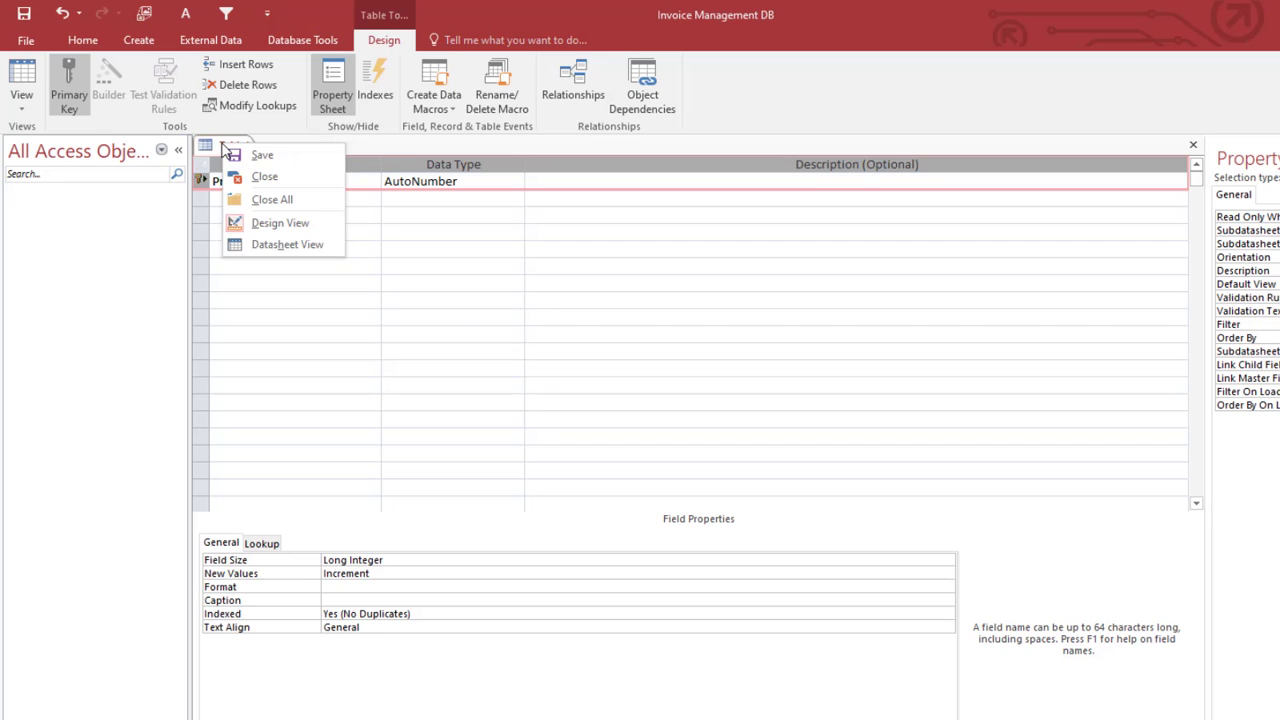
{"action": "left_click", "coordinate": [251, 155]}
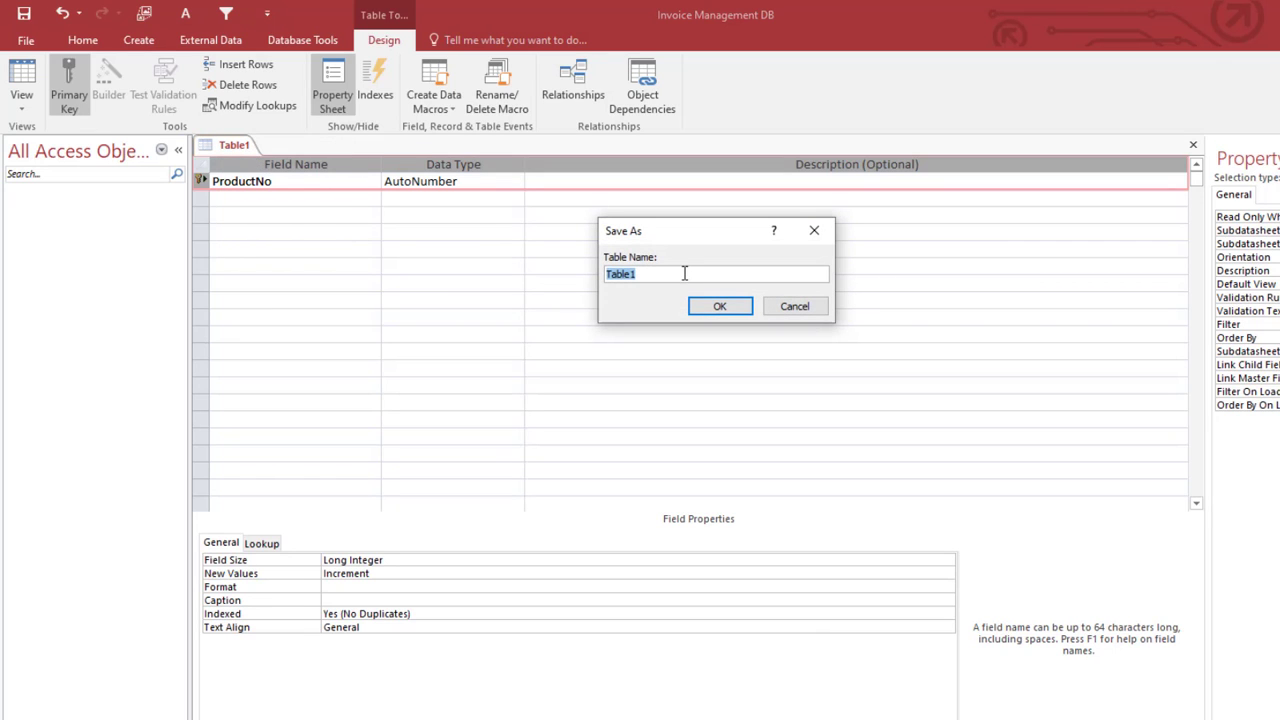
{"action": "type", "text": "Products"}
{"action": "key", "text": "Return"}
{"action": "left_click", "coordinate": [289, 199]}
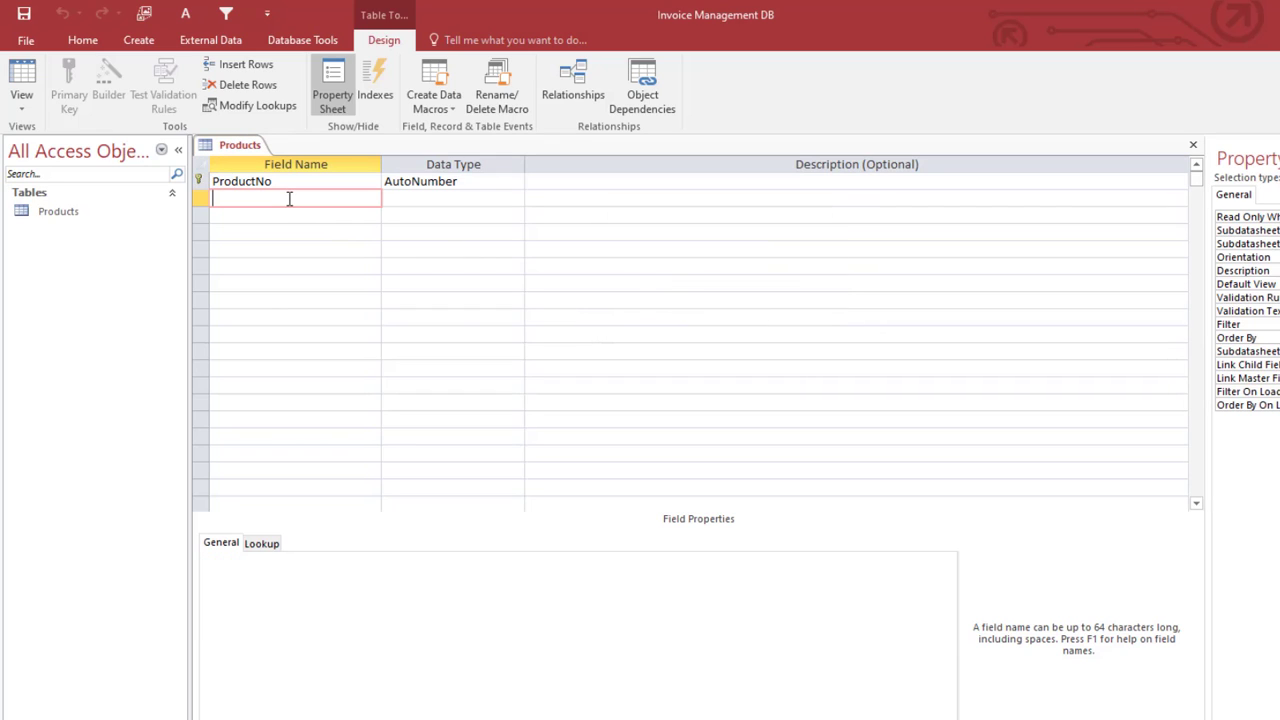
Step: Add a Batch field with size 10 and a ProductName field with size 25
{"action": "type", "text": "Batch"}
{"action": "key", "text": "Tab"}
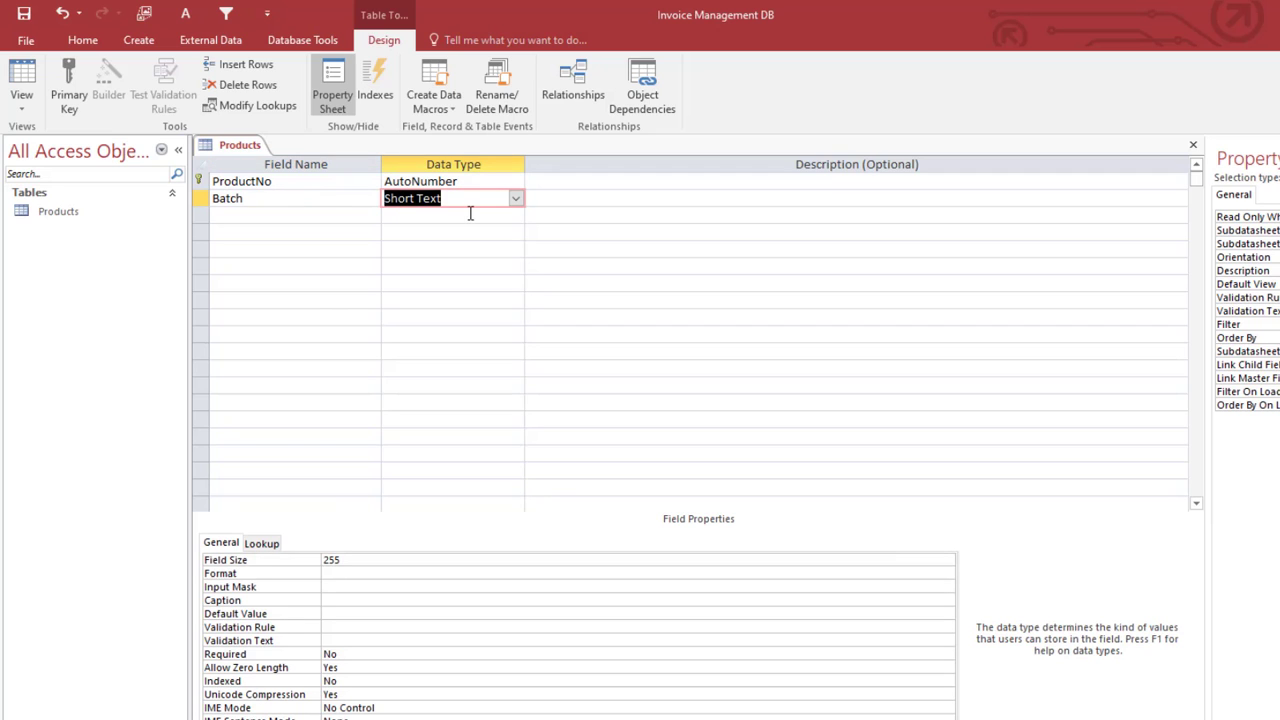
{"action": "left_click", "coordinate": [314, 559]}
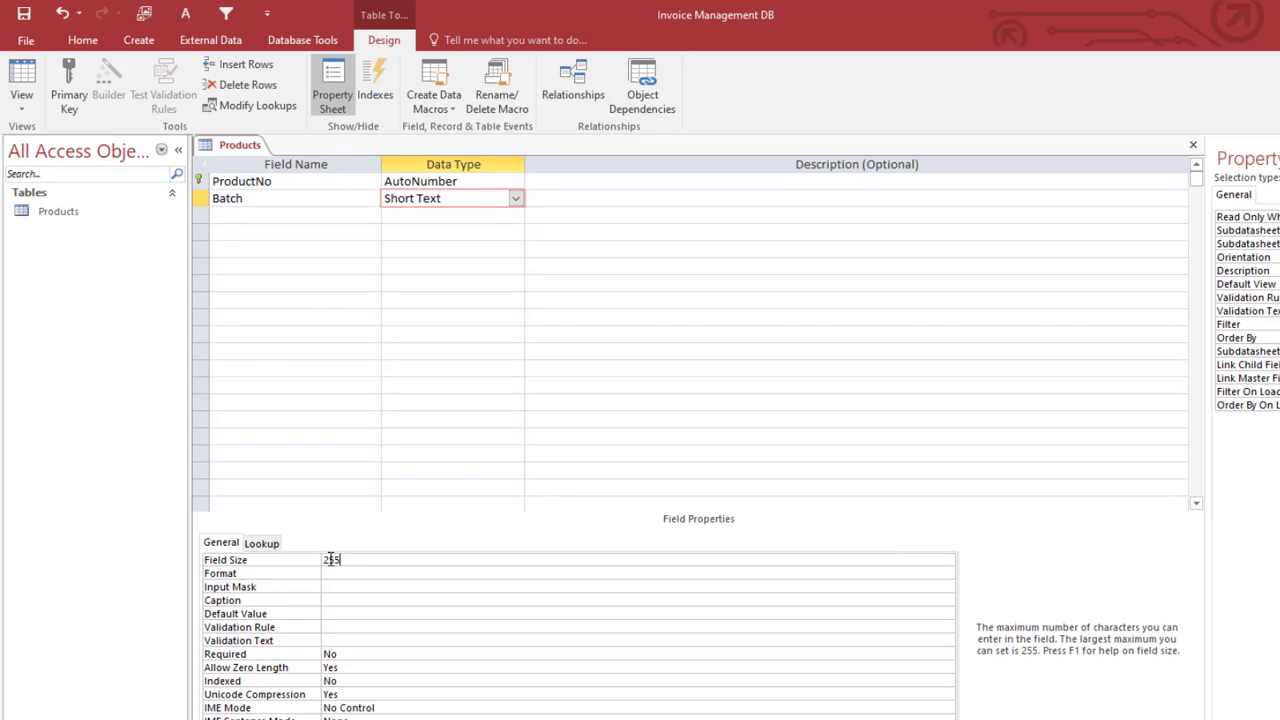
{"action": "type", "text": "10"}
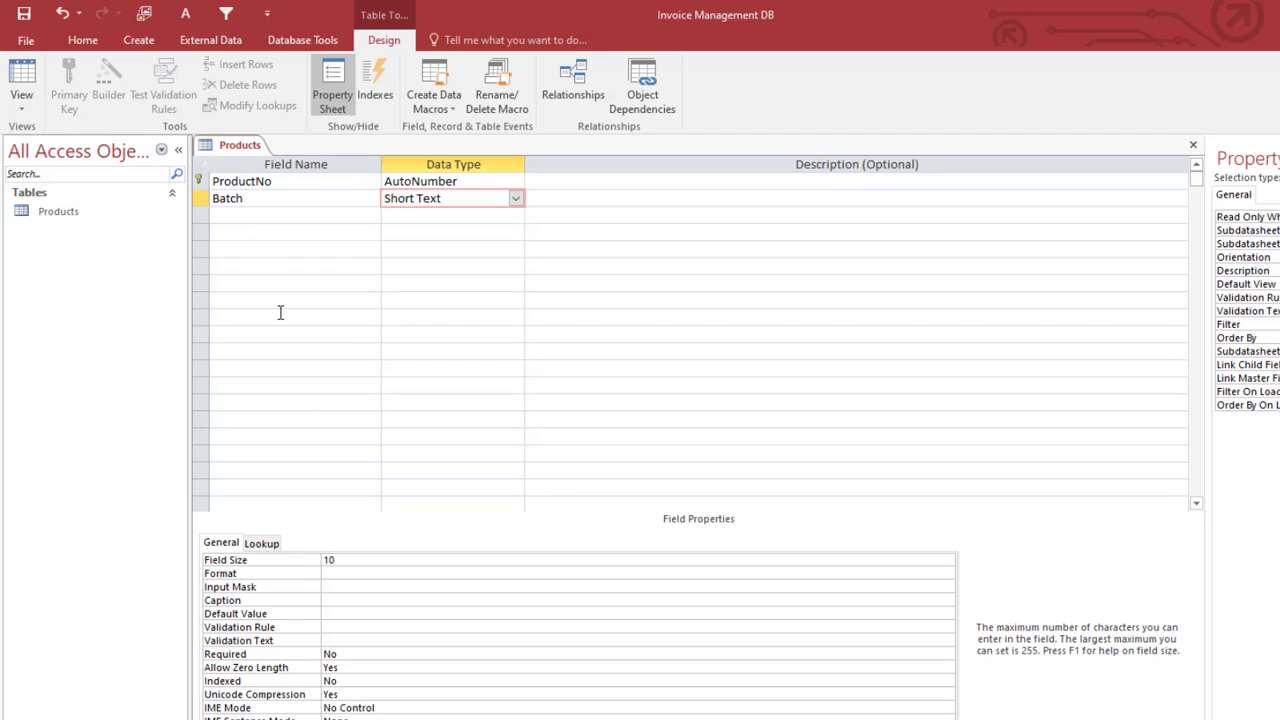
{"action": "left_click", "coordinate": [227, 216]}
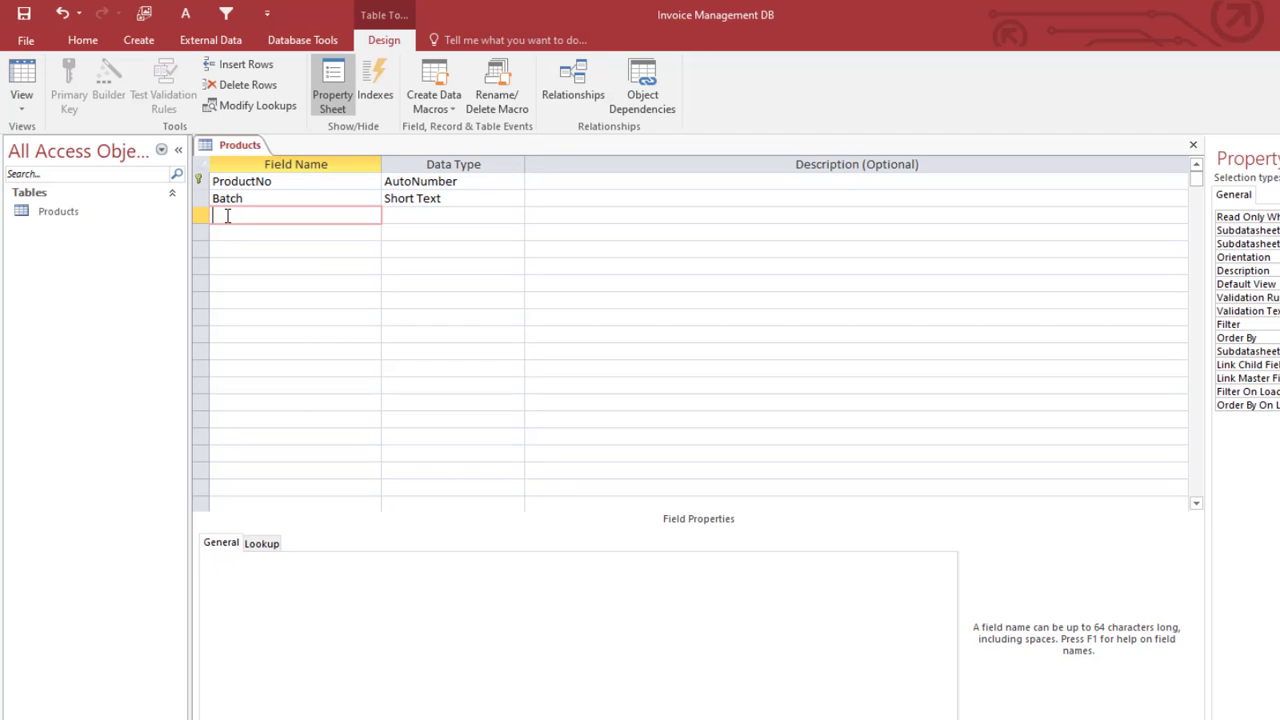
{"action": "type", "text": "ProductName"}
{"action": "key", "text": "Tab"}
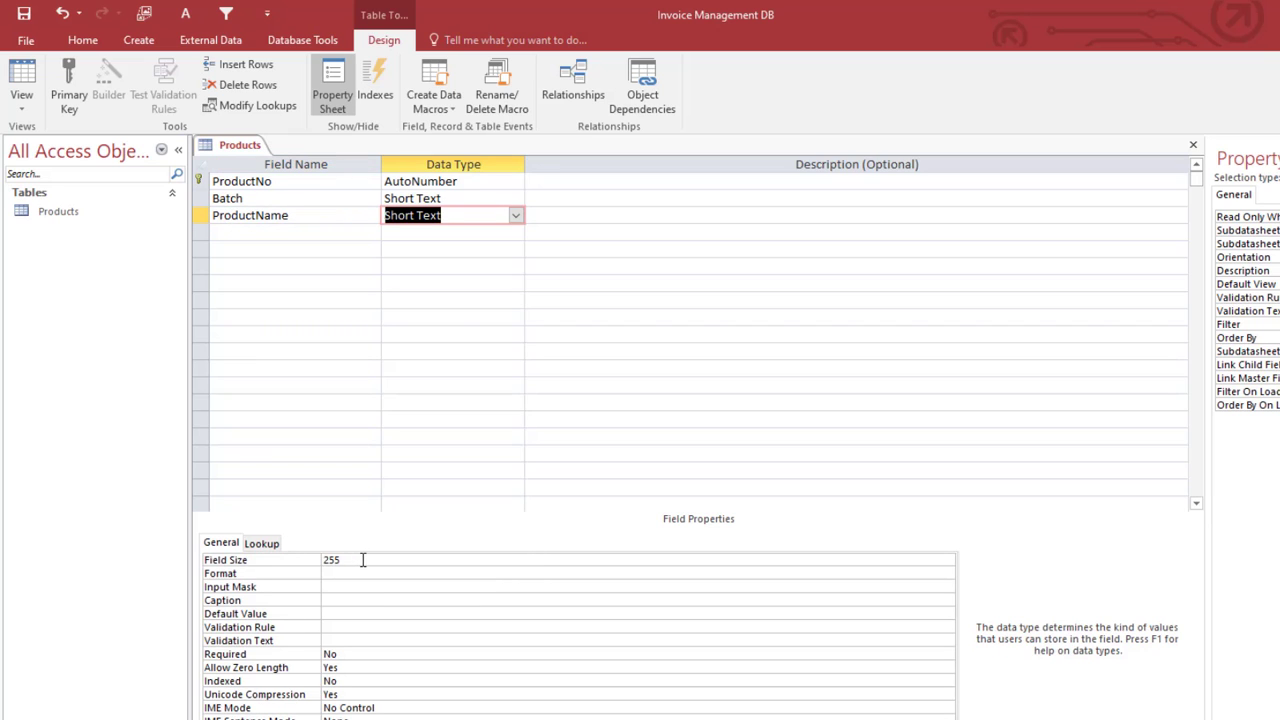
{"action": "left_click", "coordinate": [310, 553]}
{"action": "type", "text": "2"}
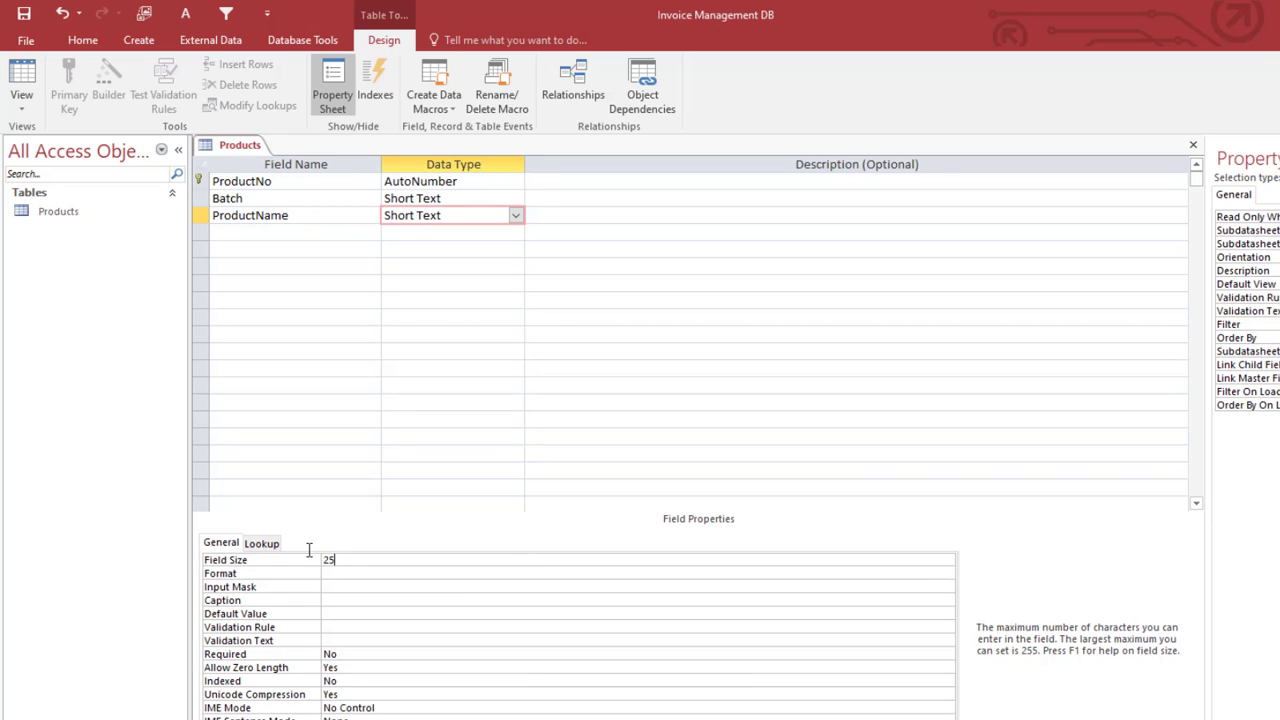
{"action": "type", "text": "5"}
Step: Add a Price field with the Currency data type
{"action": "left_click", "coordinate": [248, 232]}
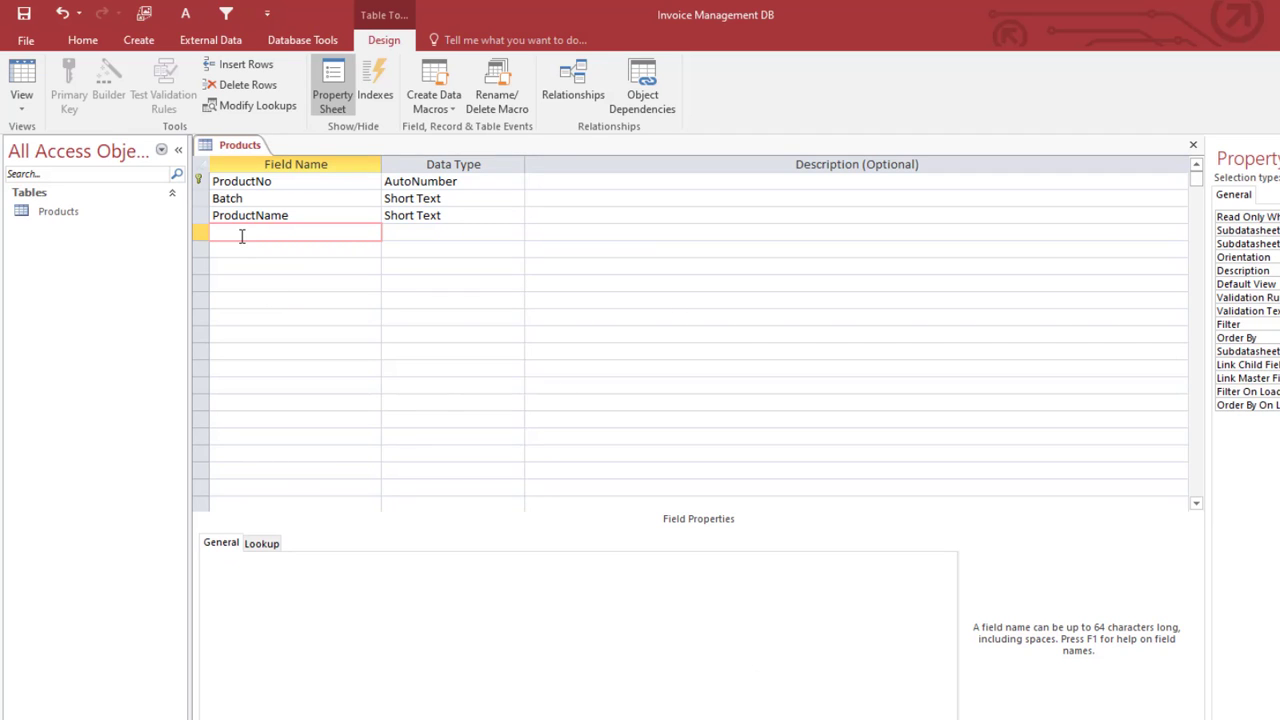
{"action": "type", "text": "ice"}
{"action": "key", "text": "Tab"}
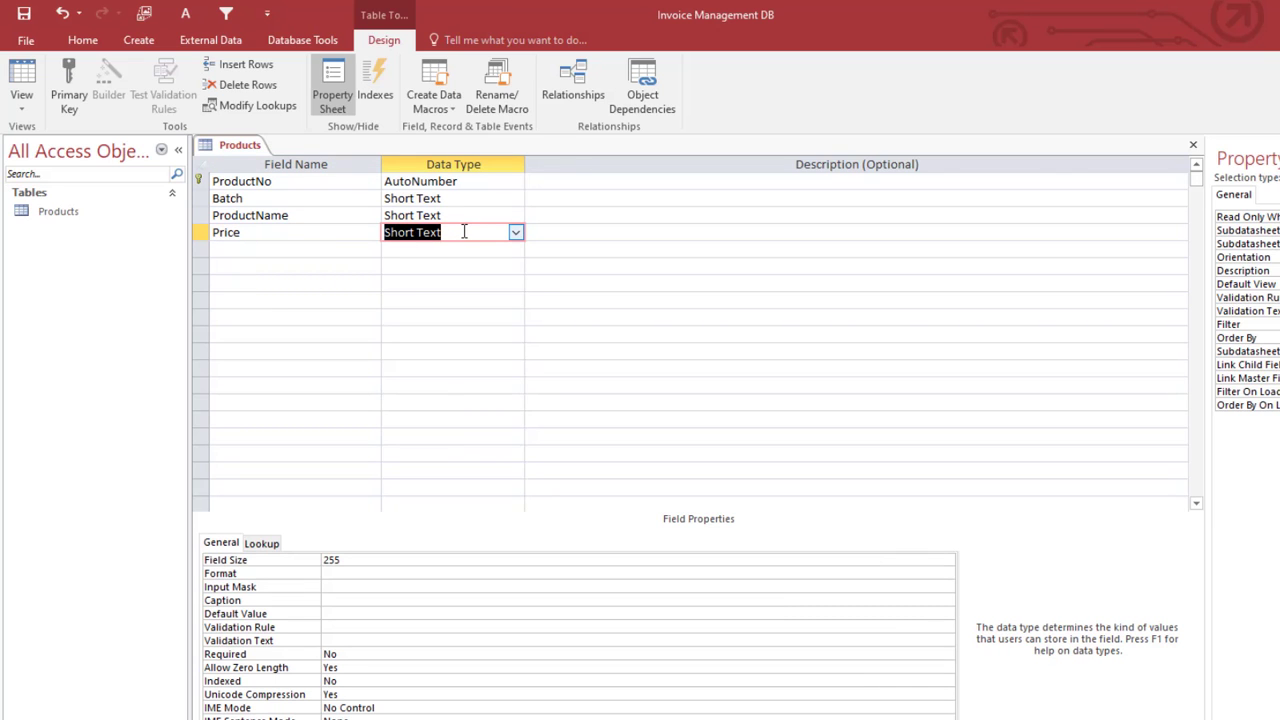
{"action": "type", "text": "currency"}
{"action": "key", "text": "Tab"}
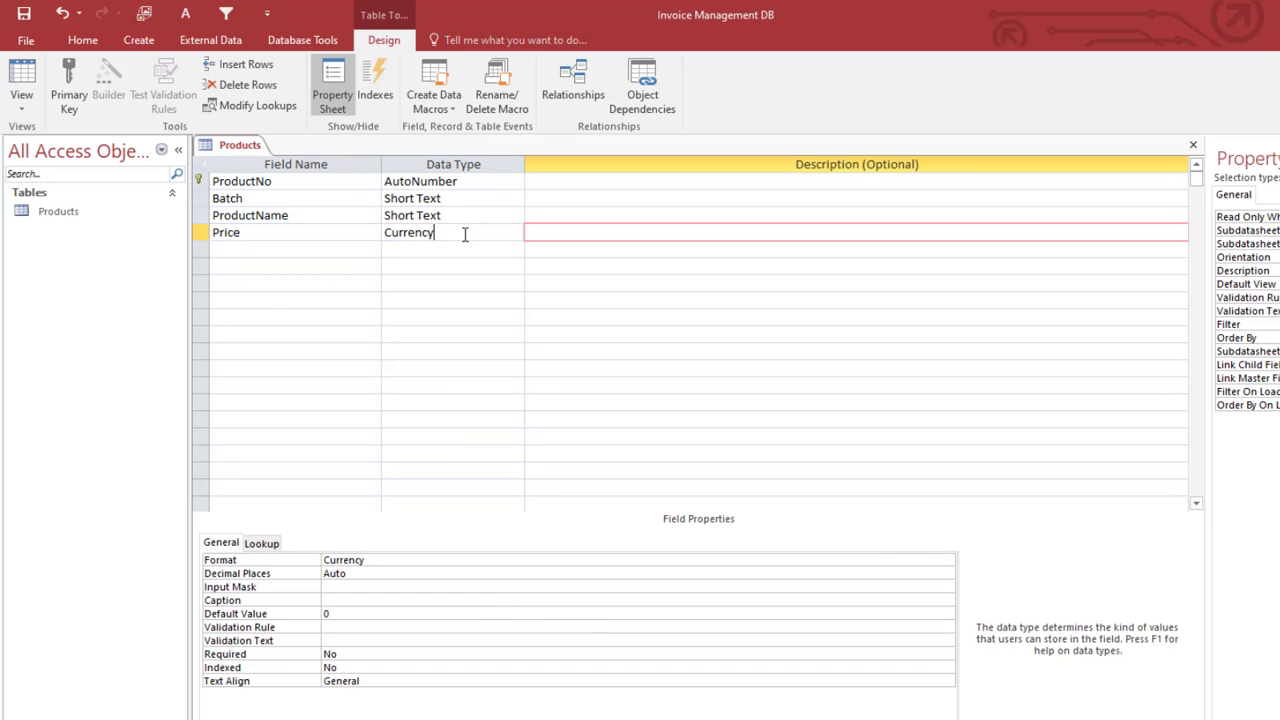
{"action": "left_click", "coordinate": [463, 232]}
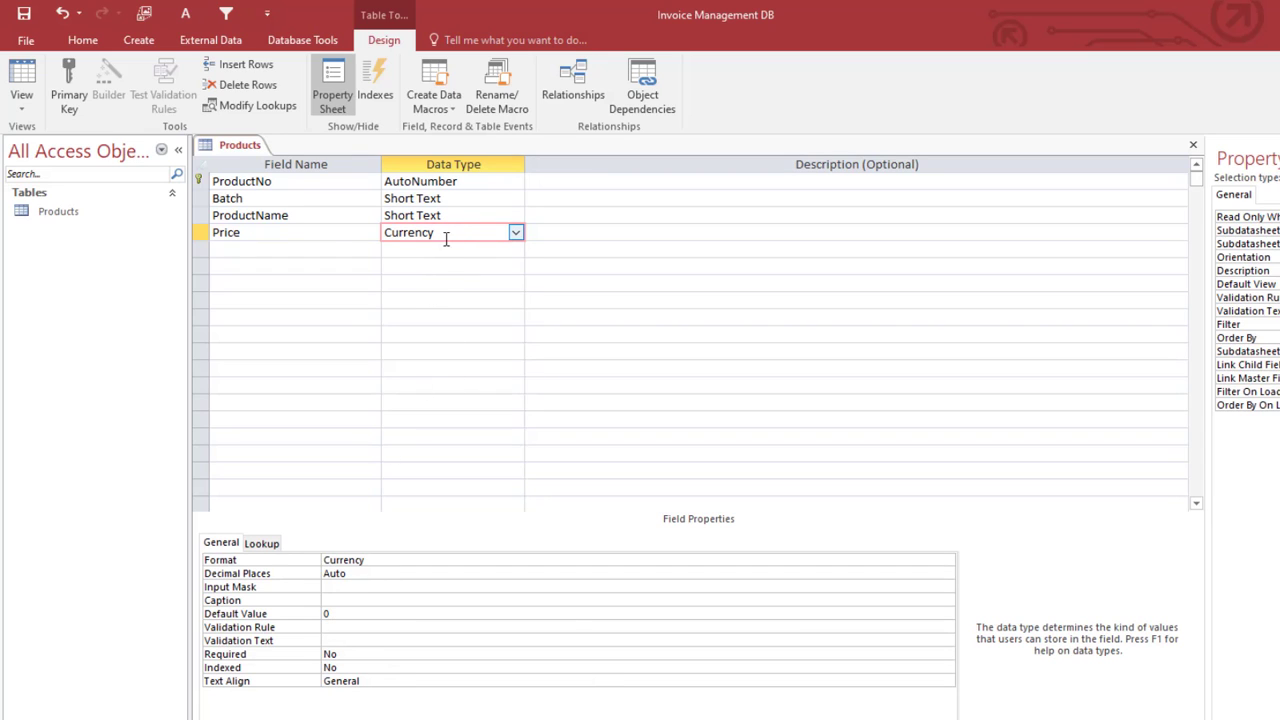
{"action": "left_click_drag", "start_coordinate": [446, 237], "coordinate": [346, 237]}
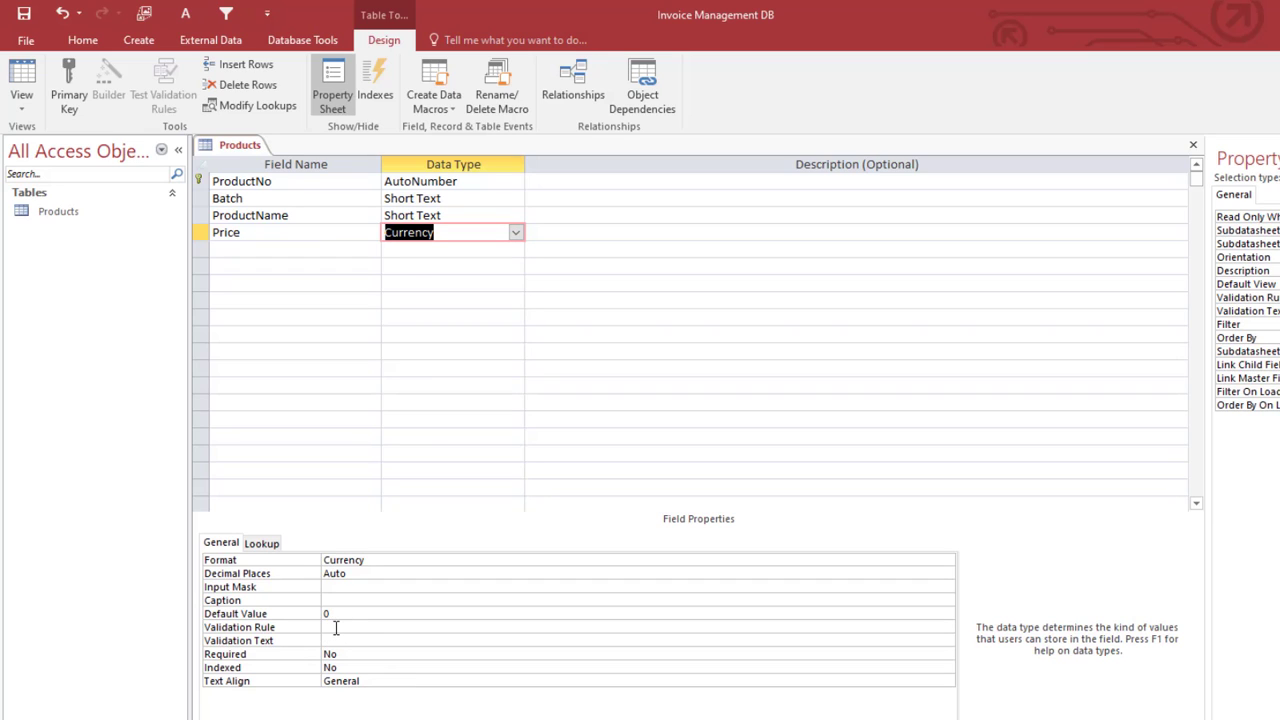
Step: Give Price the validation rule >=0 and an invalid-price error message as validation text
{"action": "left_click", "coordinate": [336, 627]}
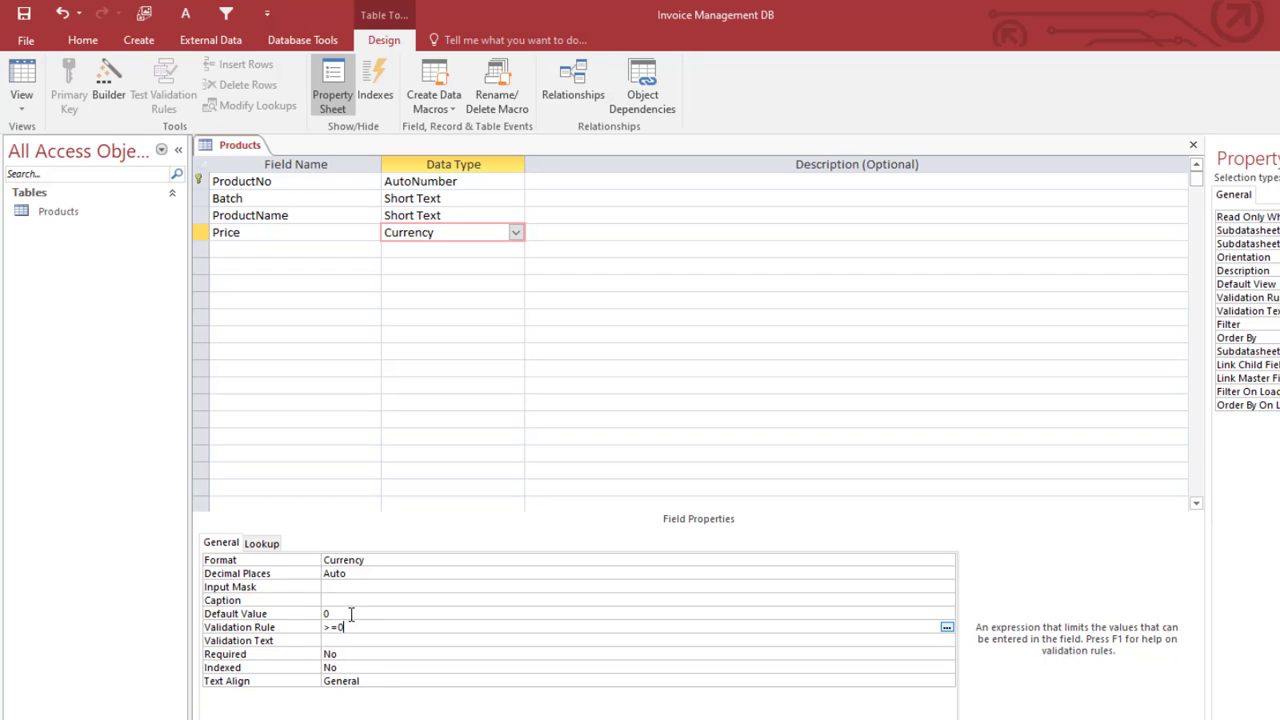
{"action": "left_click", "coordinate": [349, 613]}
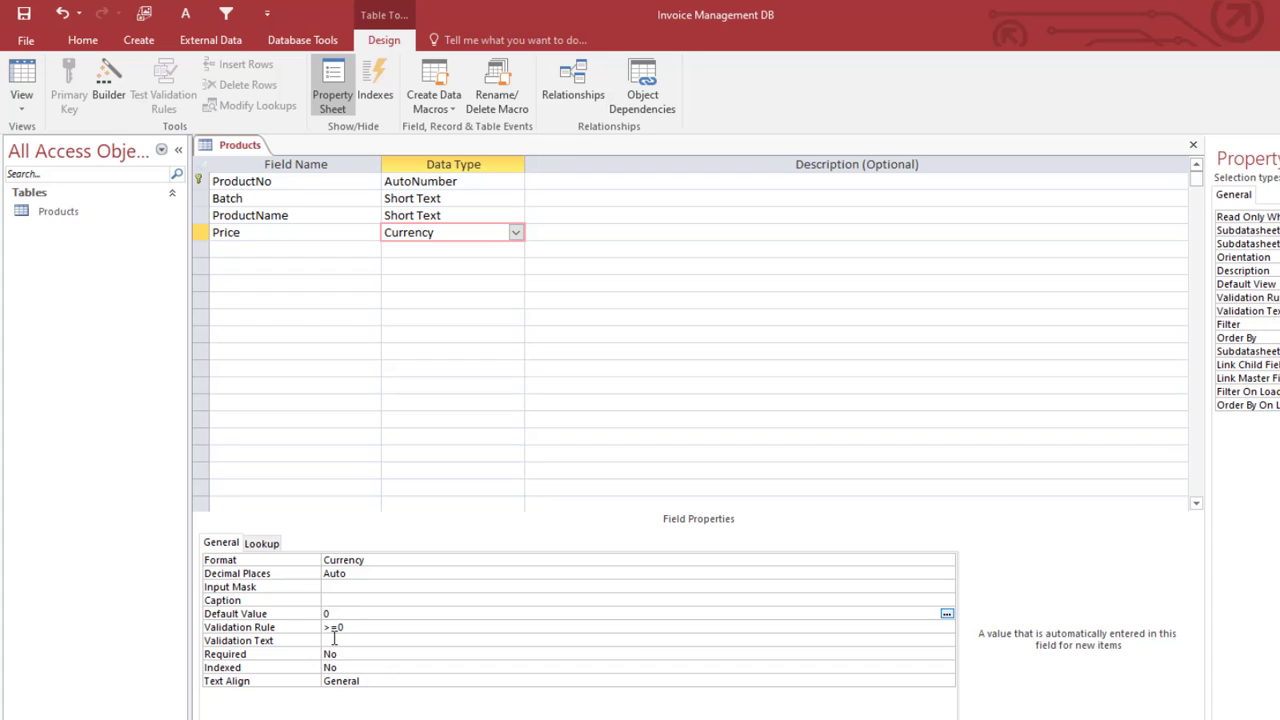
{"action": "left_click", "coordinate": [334, 640]}
{"action": "left_click_drag", "start_coordinate": [350, 627], "coordinate": [318, 625]}
{"action": "left_click", "coordinate": [333, 640]}
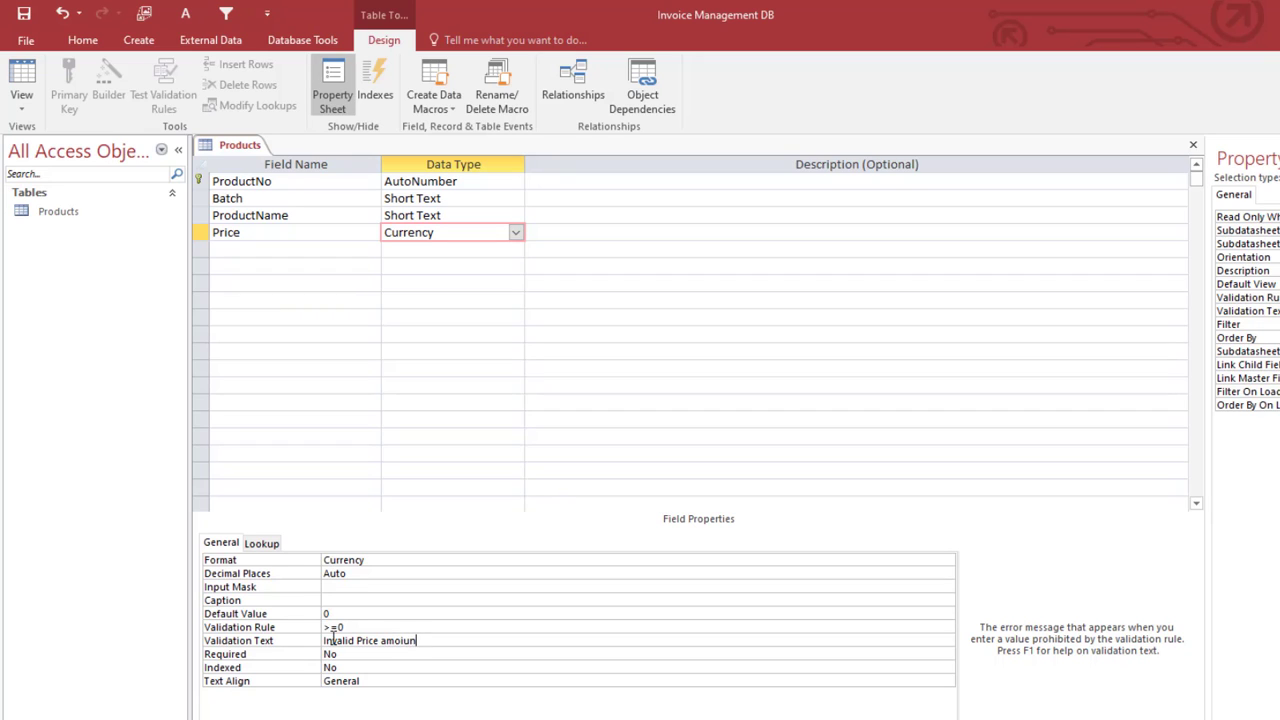
{"action": "key", "text": "BackSpace"}
{"action": "key", "text": "BackSpace"}
{"action": "key", "text": "BackSpace"}
{"action": "type", "text": "unt entered. Please enter again."}
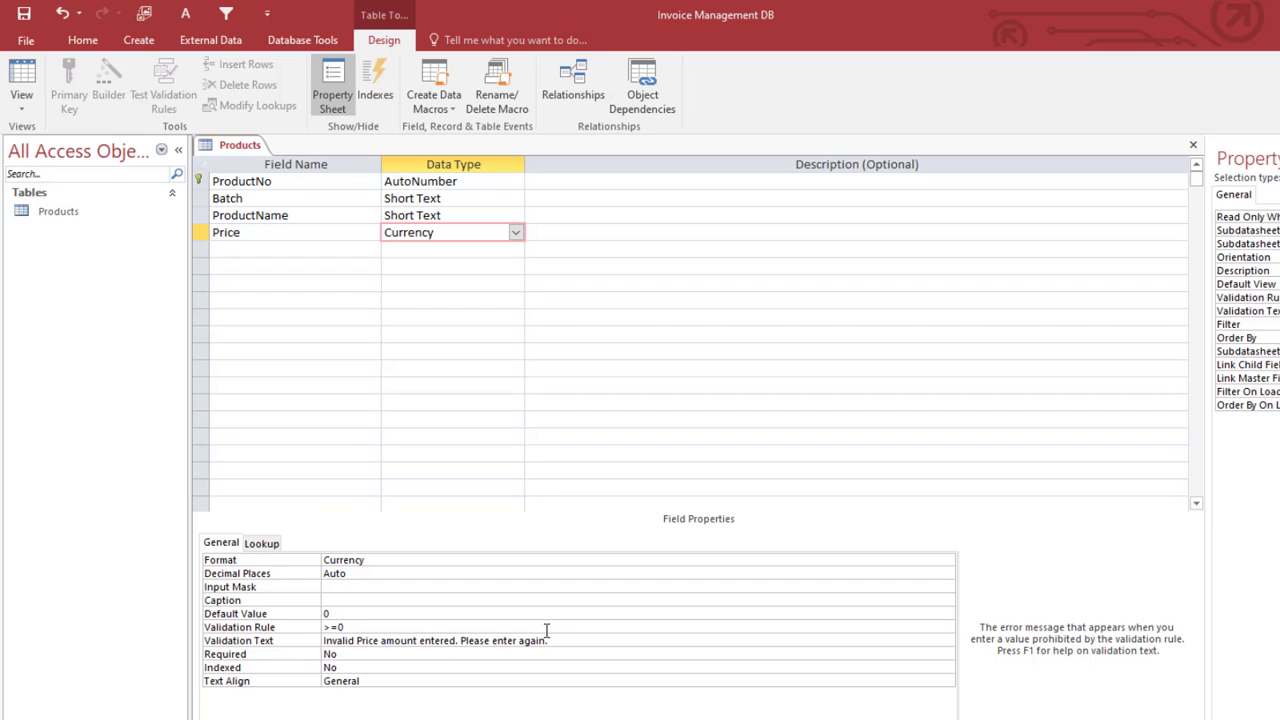
{"action": "left_click", "coordinate": [296, 250]}
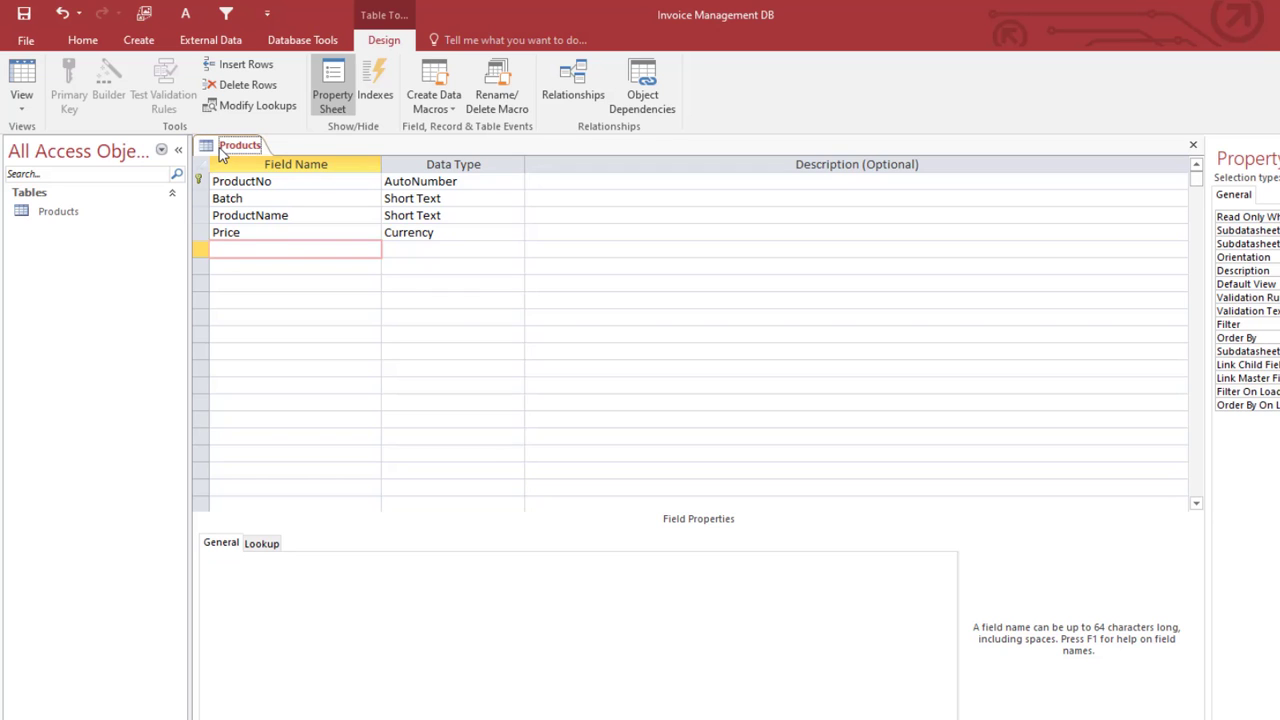
Step: Save the Products table and switch it to Datasheet View
{"action": "right_click", "coordinate": [221, 149]}
{"action": "left_click", "coordinate": [230, 158]}
{"action": "right_click", "coordinate": [228, 155]}
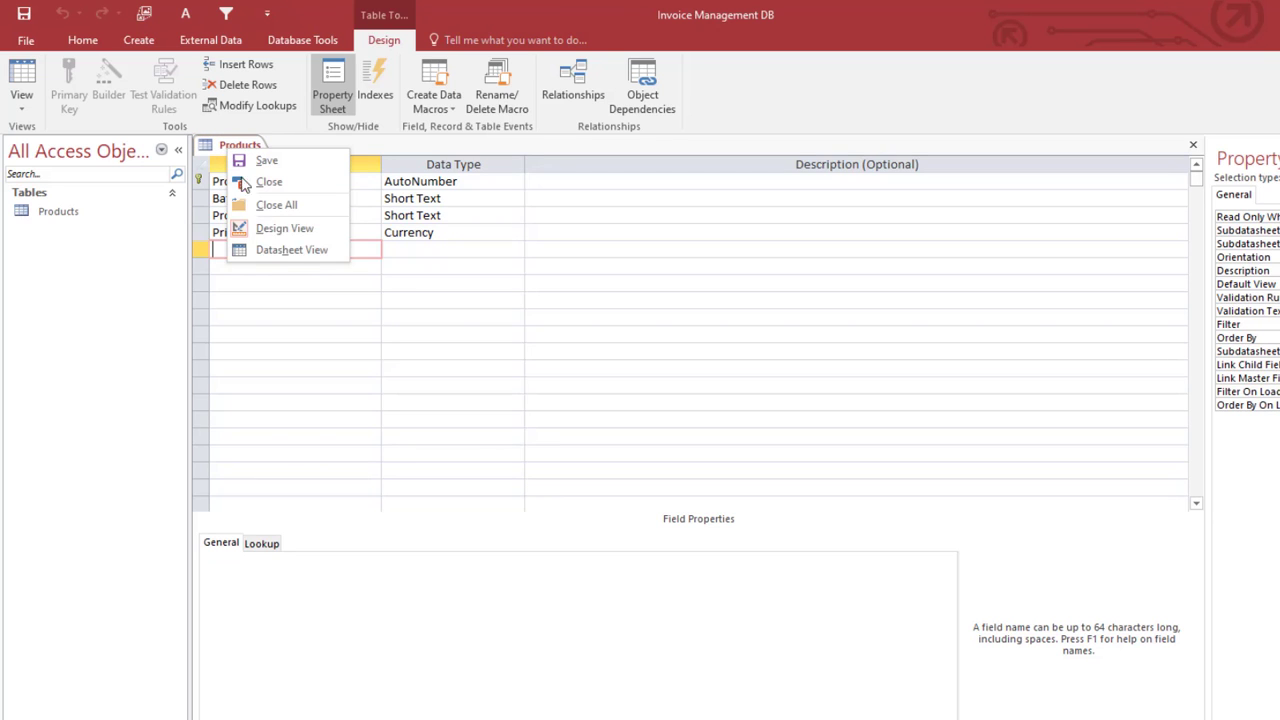
{"action": "left_click", "coordinate": [285, 250]}
{"action": "left_click", "coordinate": [350, 182]}
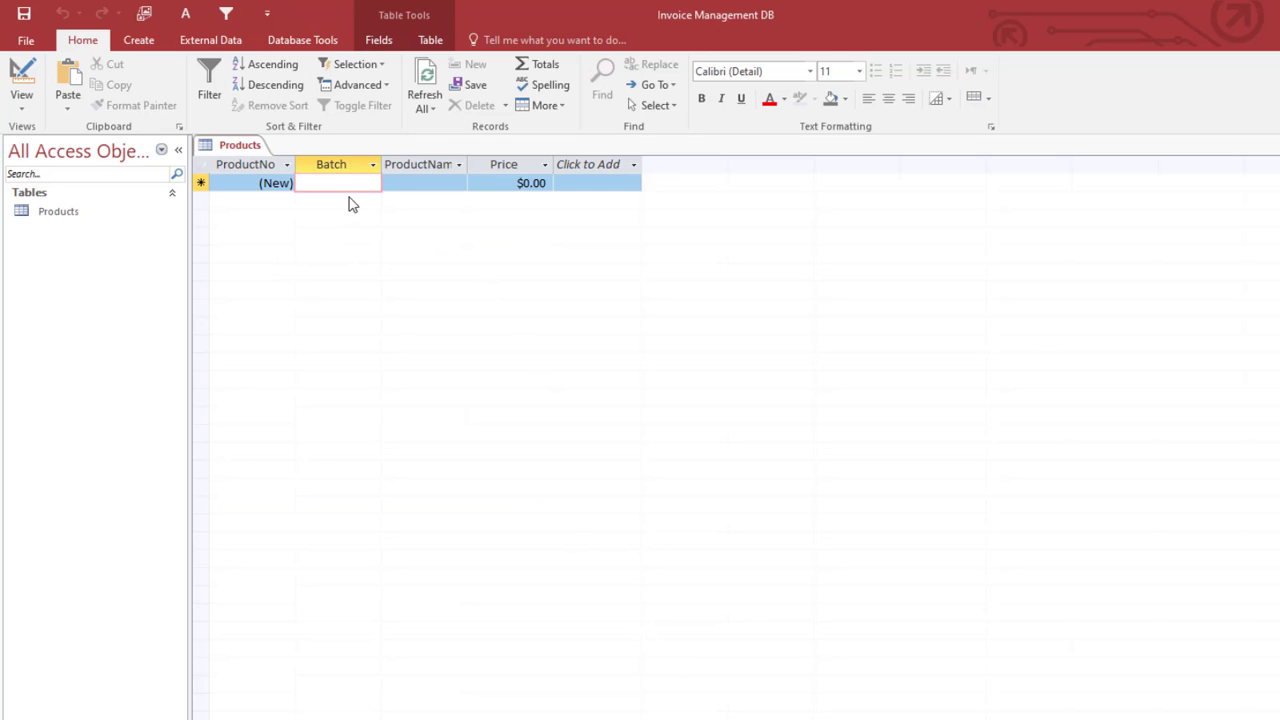
Step: Enter Gin Toes (batch 383, $20) and Obaapa Mackerel (batch 37374, $13.89)
{"action": "type", "text": "38348"}
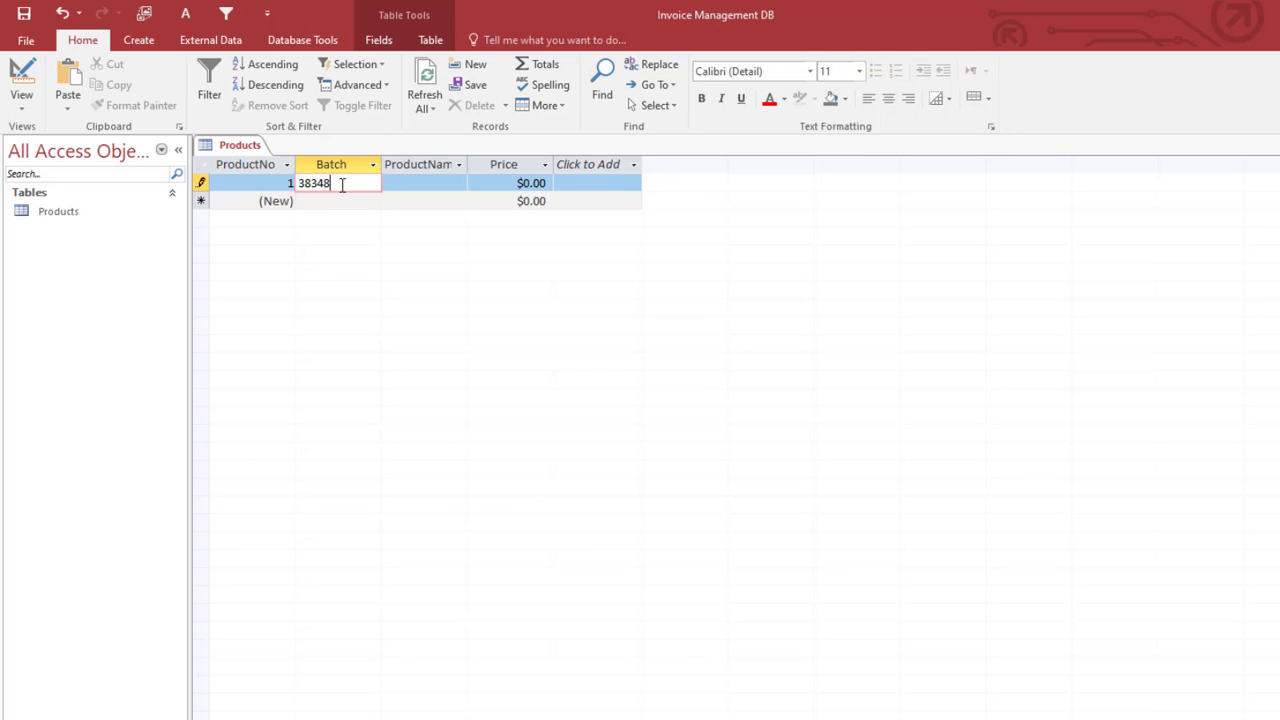
{"action": "key", "text": "Tab"}
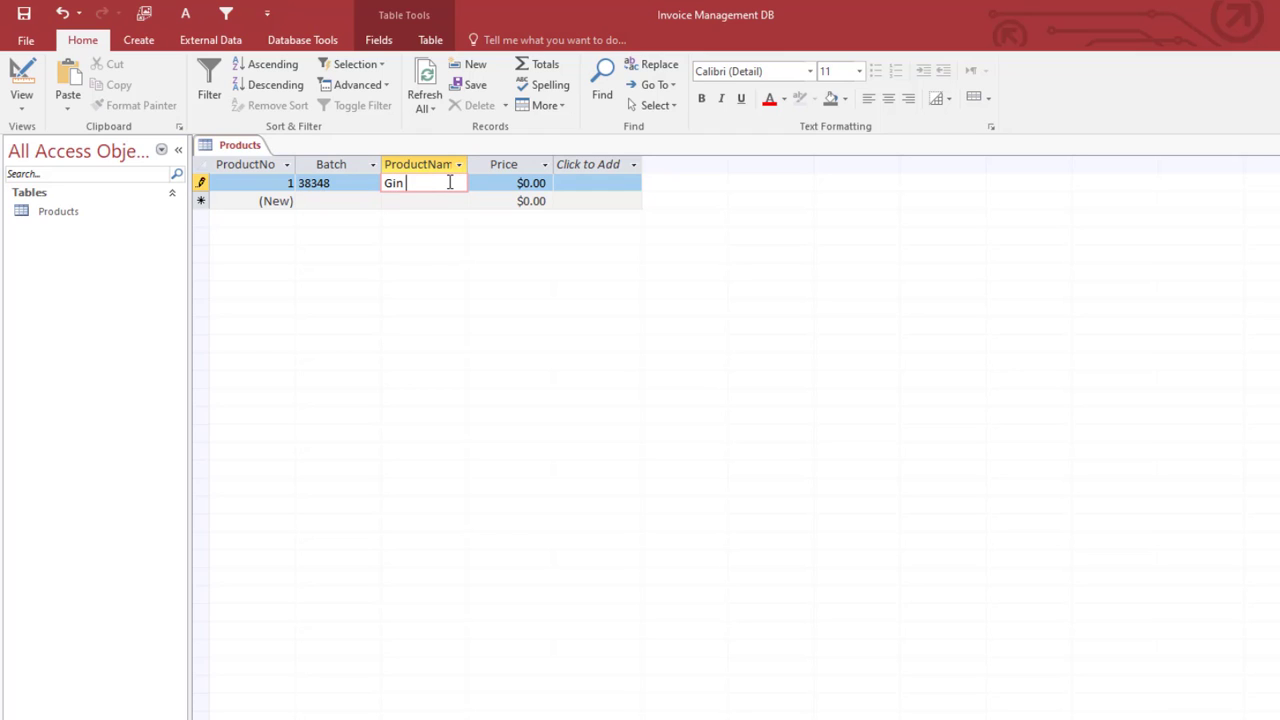
{"action": "key", "text": "Tab"}
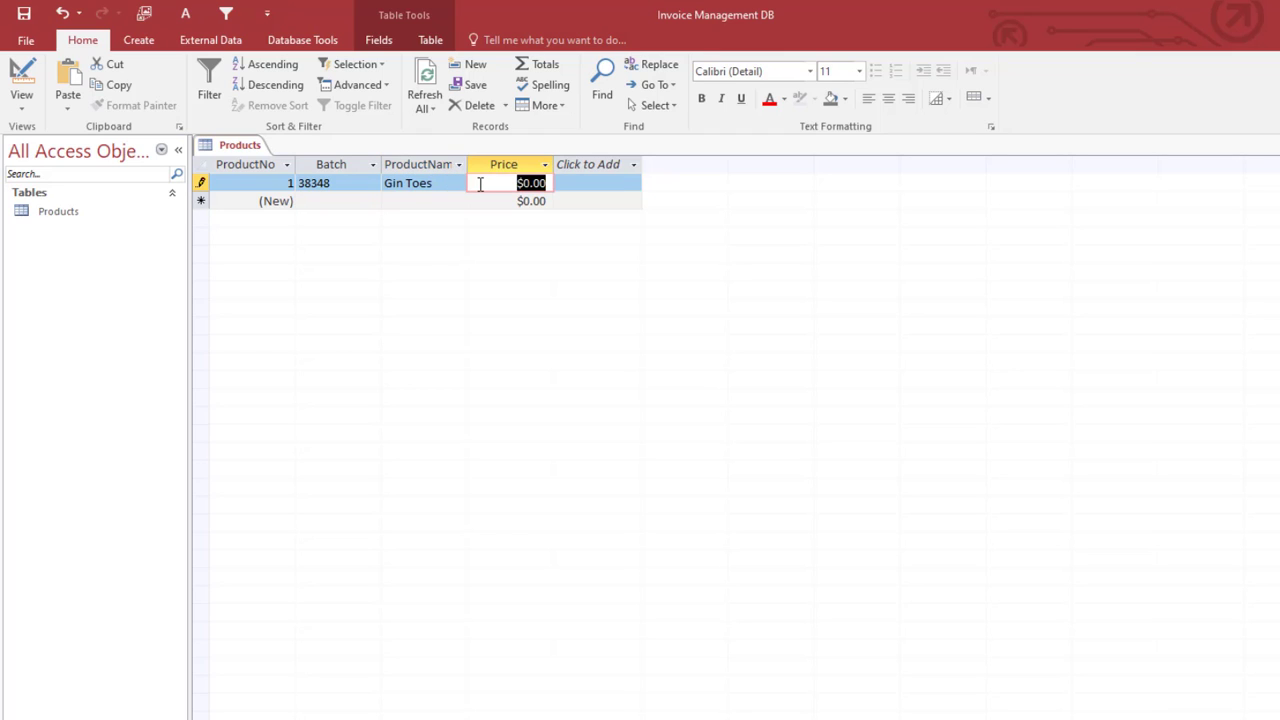
{"action": "type", "text": "20"}
{"action": "key", "text": "Tab"}
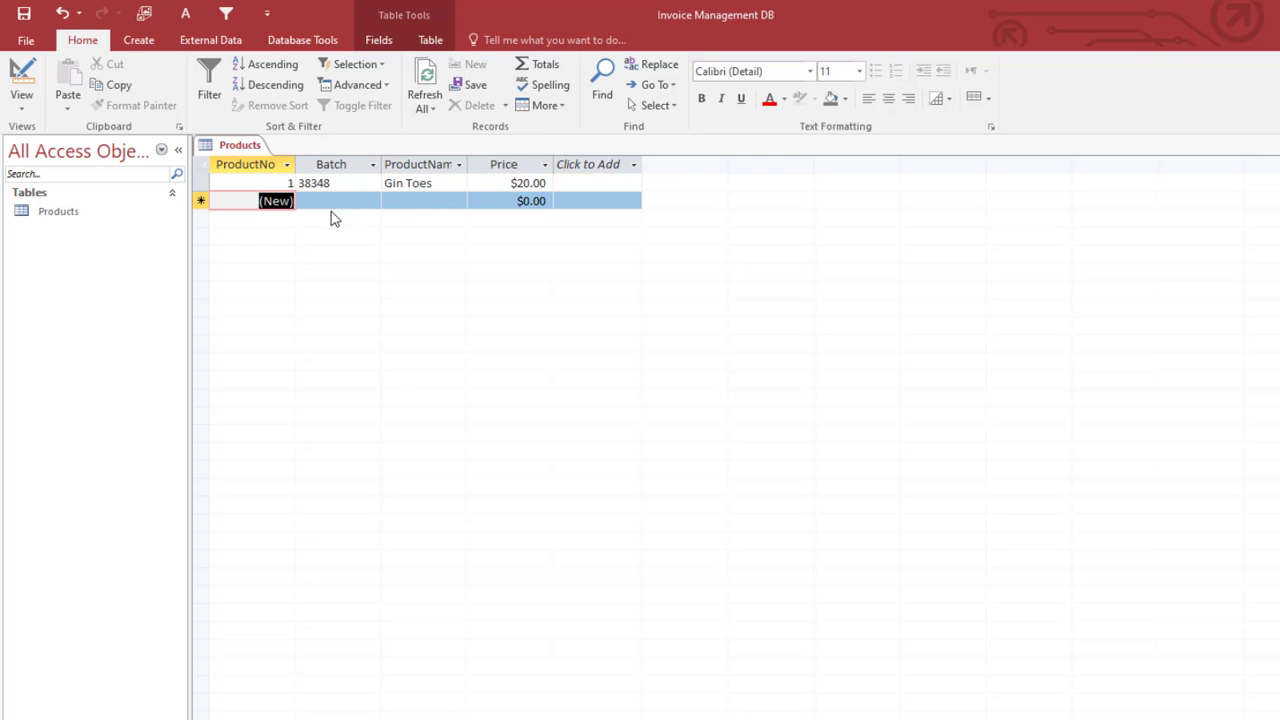
{"action": "left_click", "coordinate": [315, 200]}
{"action": "type", "text": "37374"}
{"action": "key", "text": "Tab"}
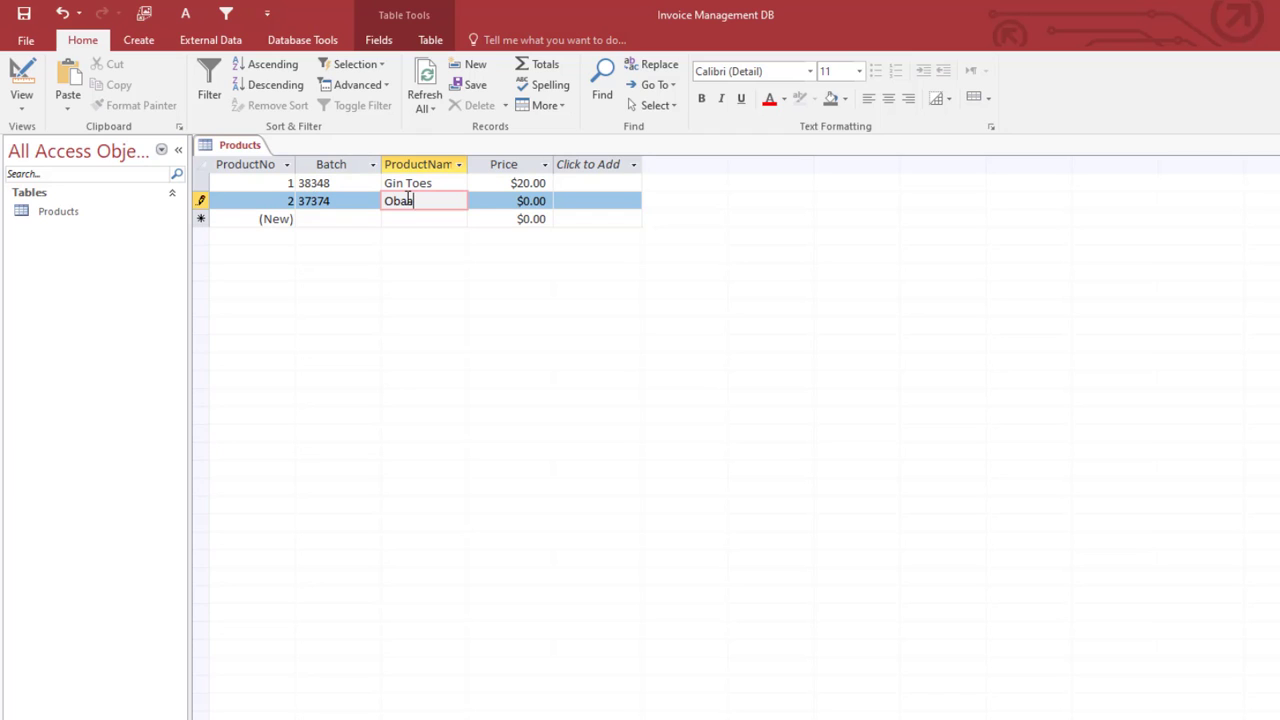
{"action": "type", "text": "Obaapa Macker"}
{"action": "type", "text": "el"}
{"action": "key", "text": "Tab"}
{"action": "type", "text": "13"}
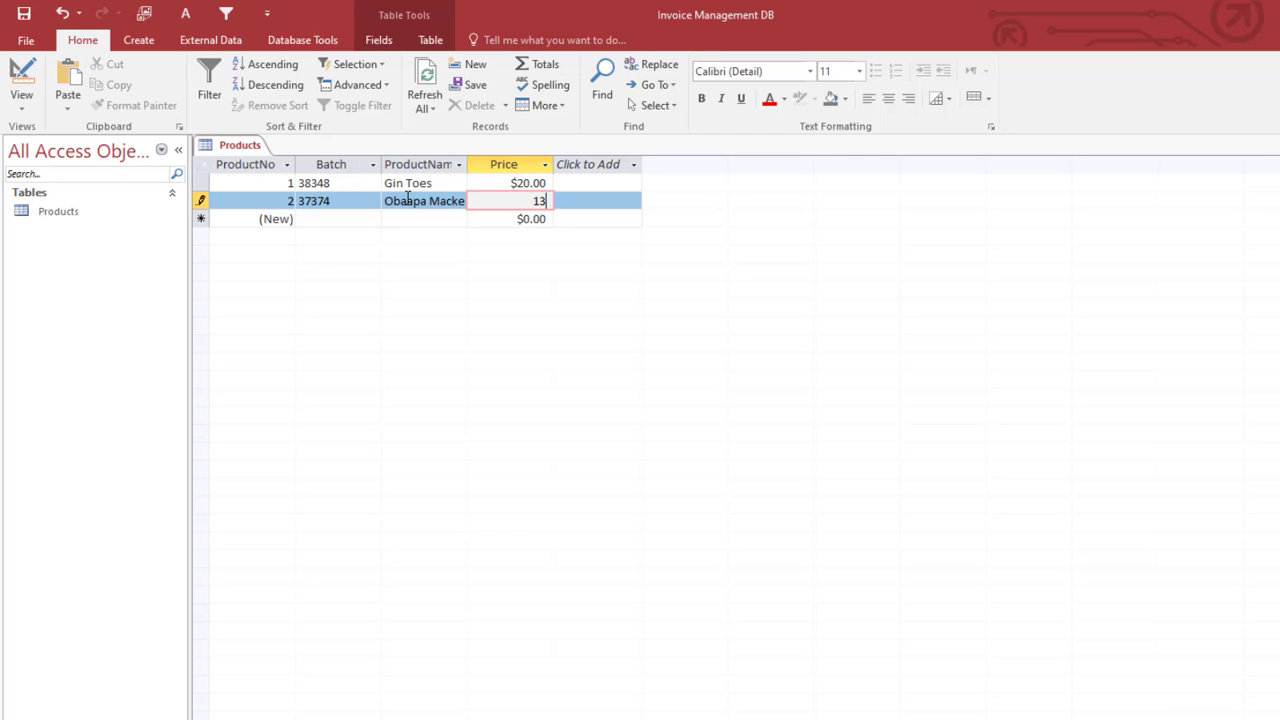
{"action": "type", "text": ".89"}
{"action": "key", "text": "Tab"}
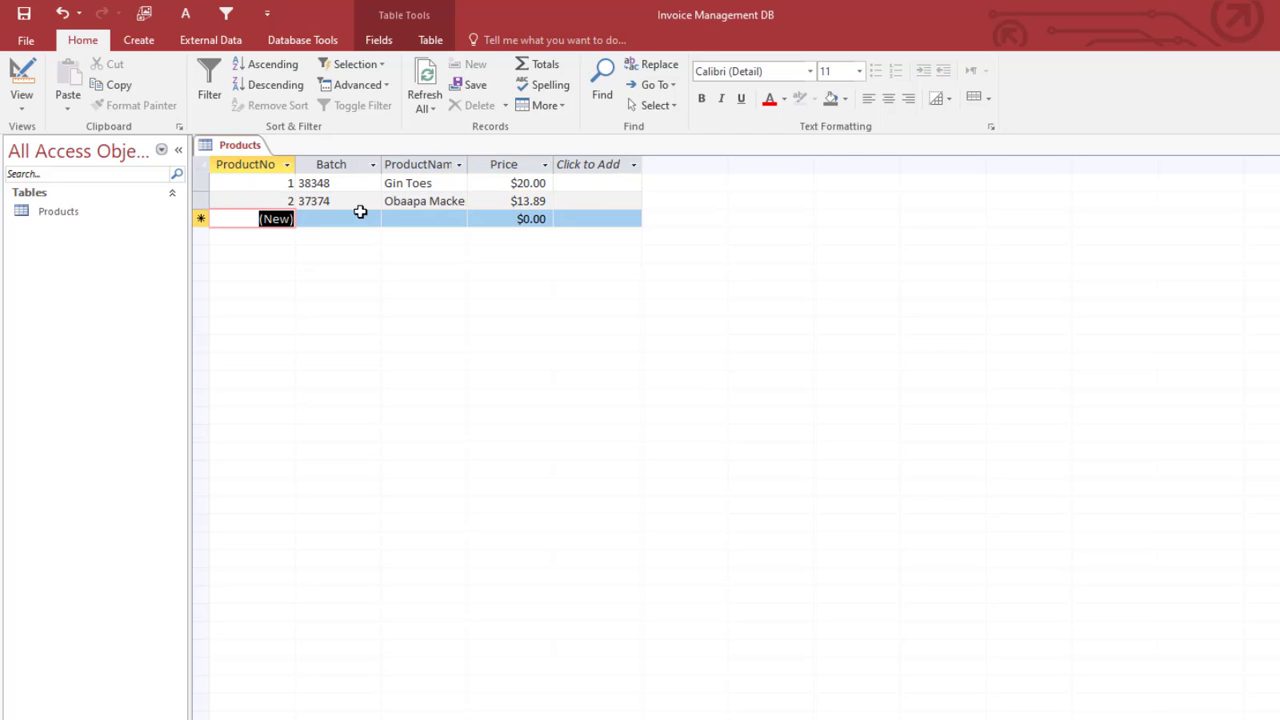
Step: Enter Choco malt (batch 3782, $12) and Ice Microphone (batch 37, $120)
{"action": "left_click", "coordinate": [329, 220]}
{"action": "type", "text": "37828"}
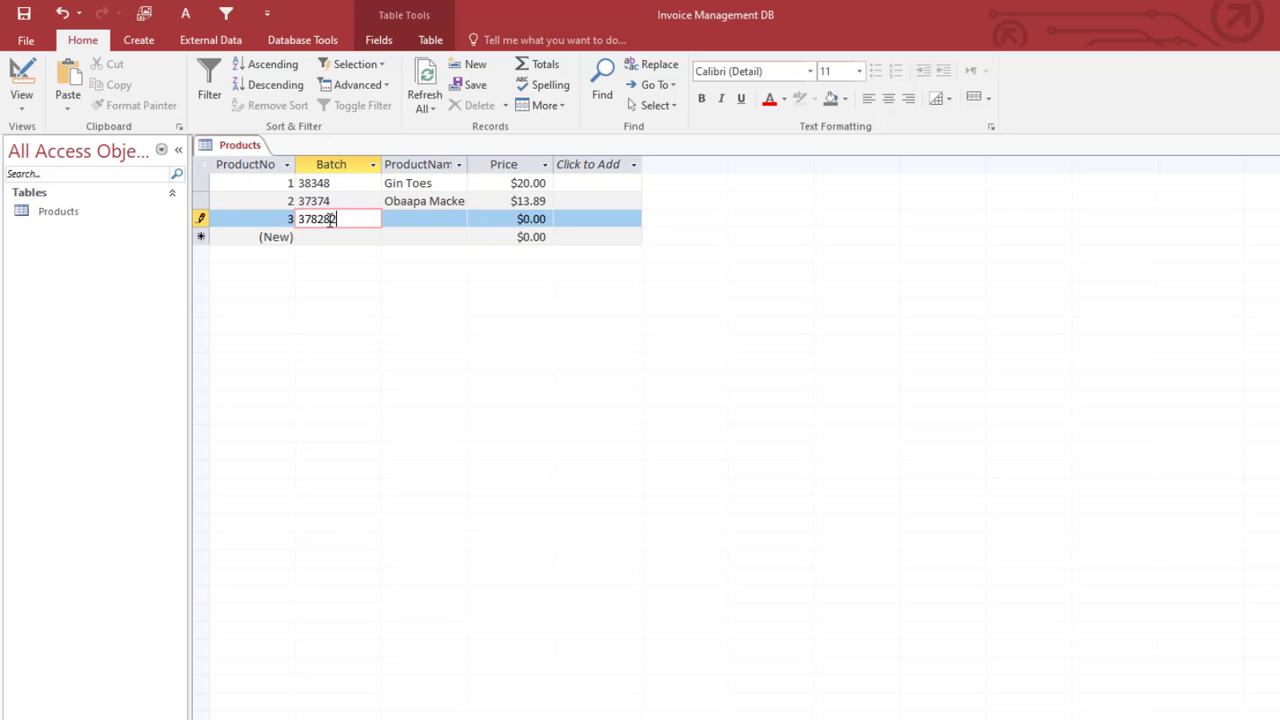
{"action": "key", "text": "Tab"}
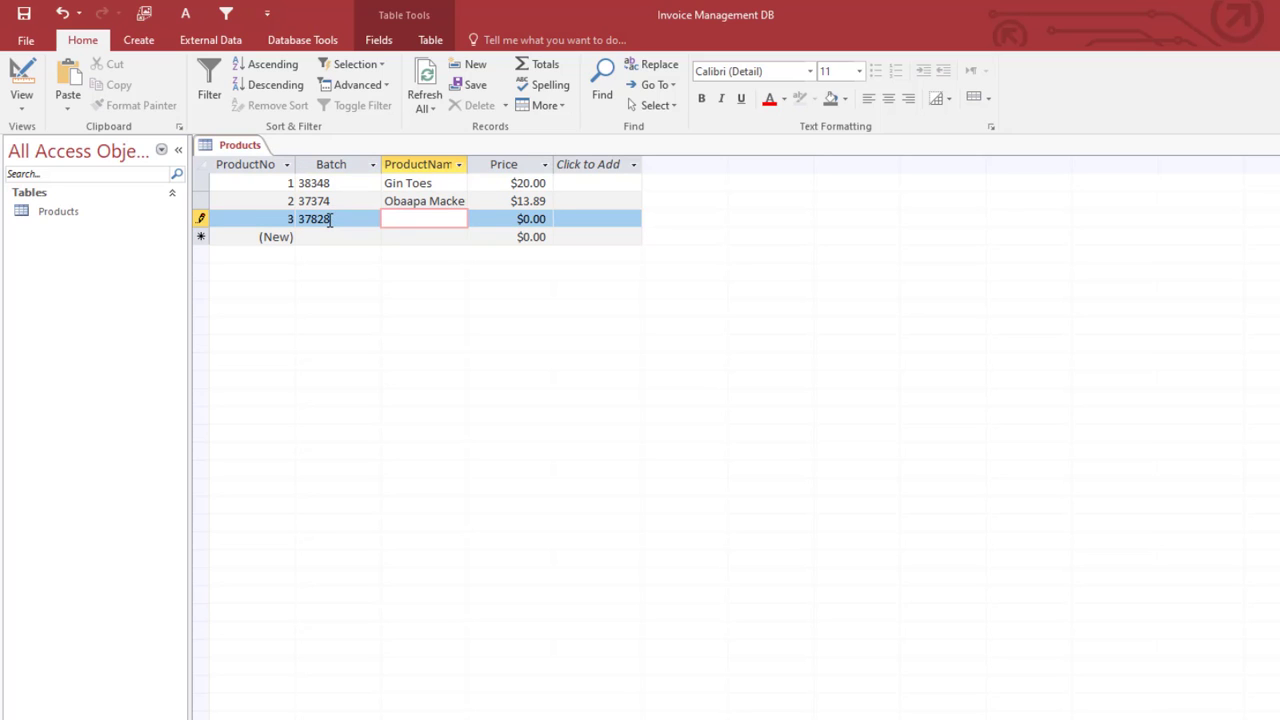
{"action": "type", "text": "Choco malt"}
{"action": "key", "text": "Tab"}
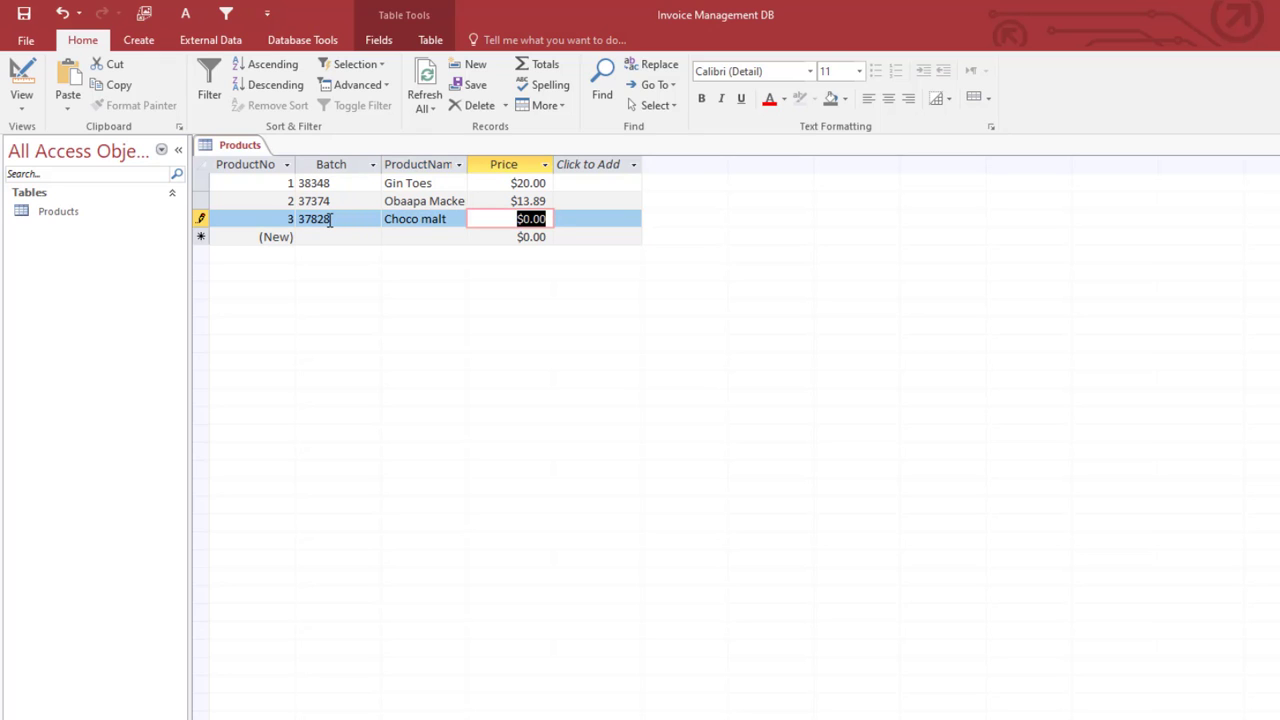
{"action": "type", "text": "12"}
{"action": "key", "text": "Tab"}
{"action": "left_click", "coordinate": [330, 237]}
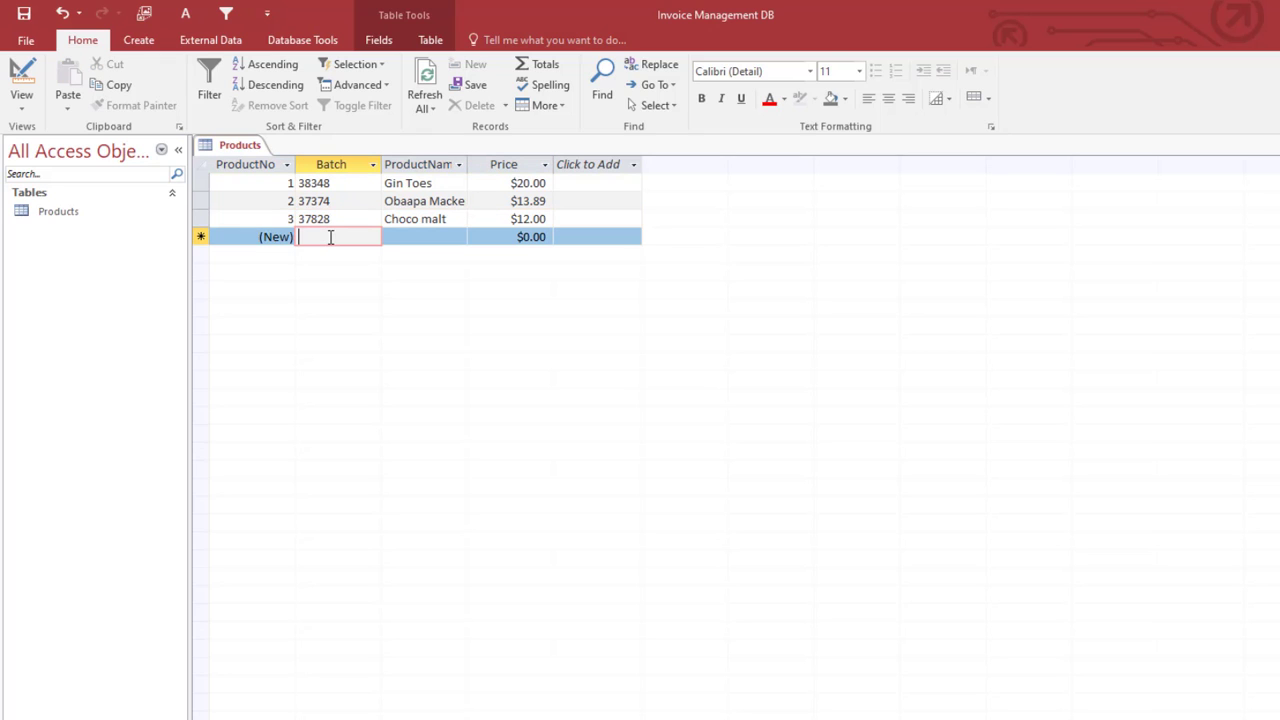
{"action": "type", "text": "37382"}
{"action": "key", "text": "Tab"}
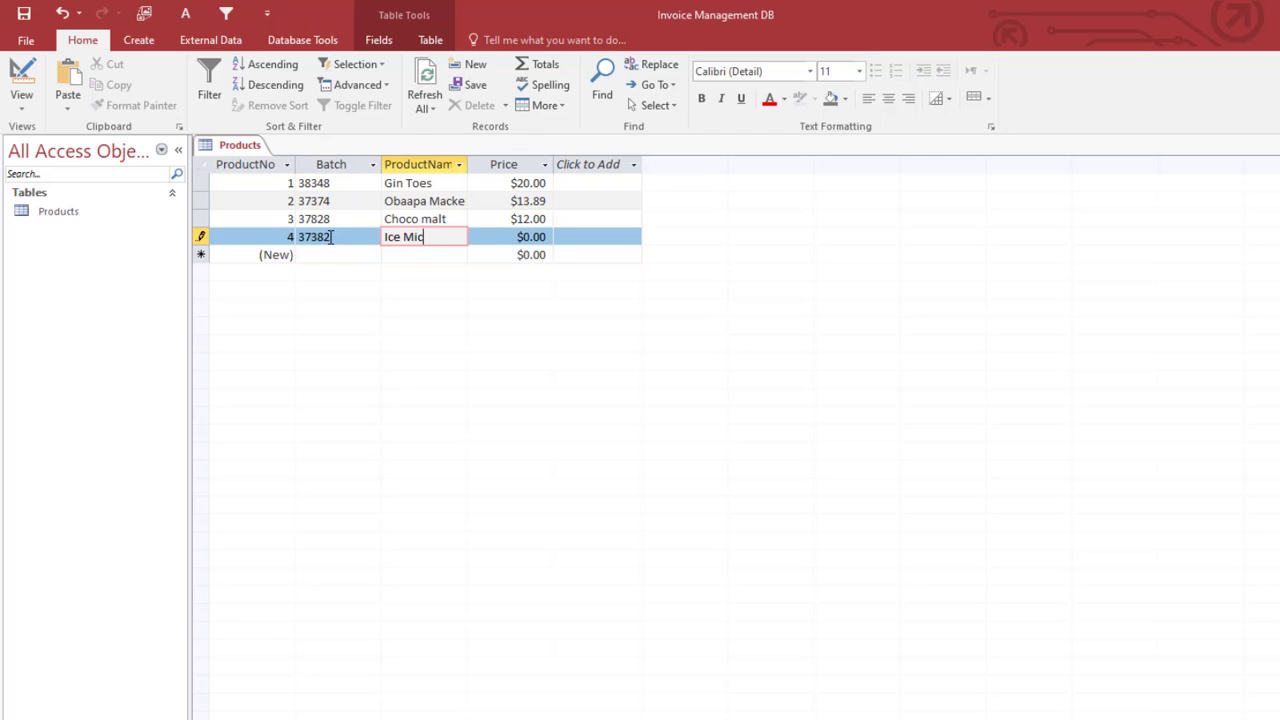
{"action": "type", "text": "Ice Microphone"}
{"action": "key", "text": "Tab"}
{"action": "type", "text": "120"}
{"action": "key", "text": "Tab"}
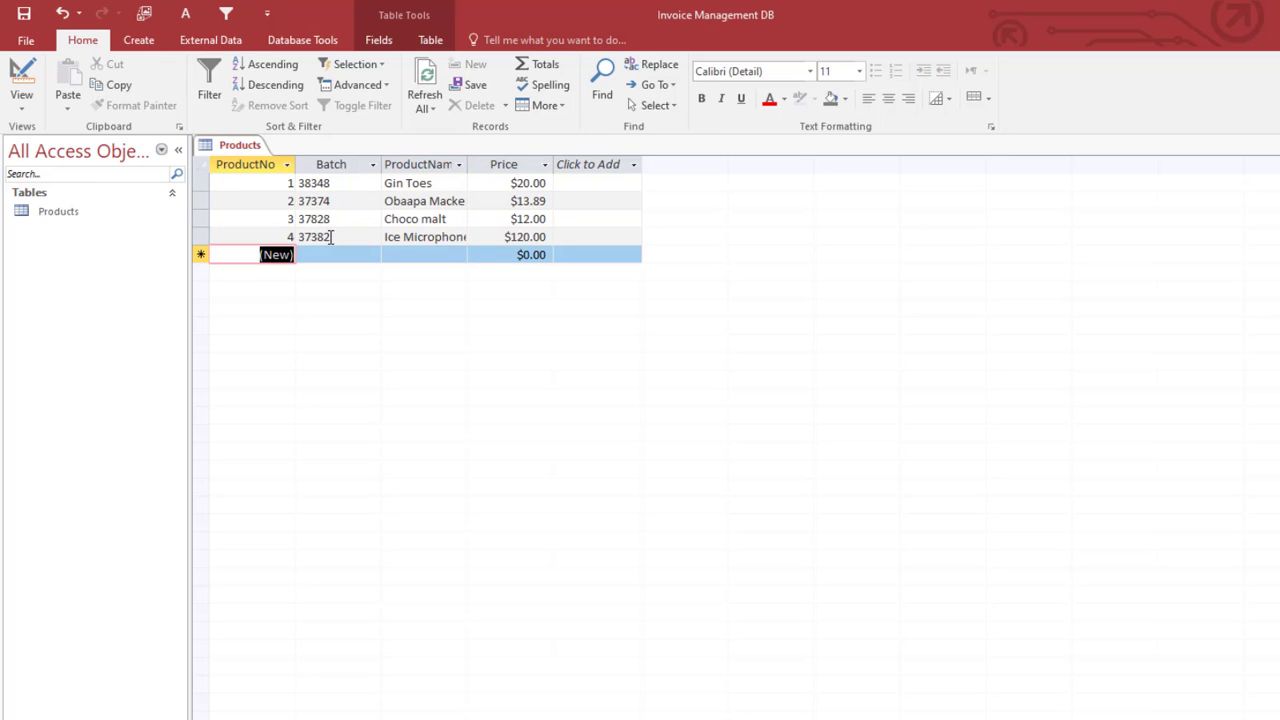
Step: Save the Products table and autofit the ProductName column to show full names
{"action": "right_click", "coordinate": [254, 147]}
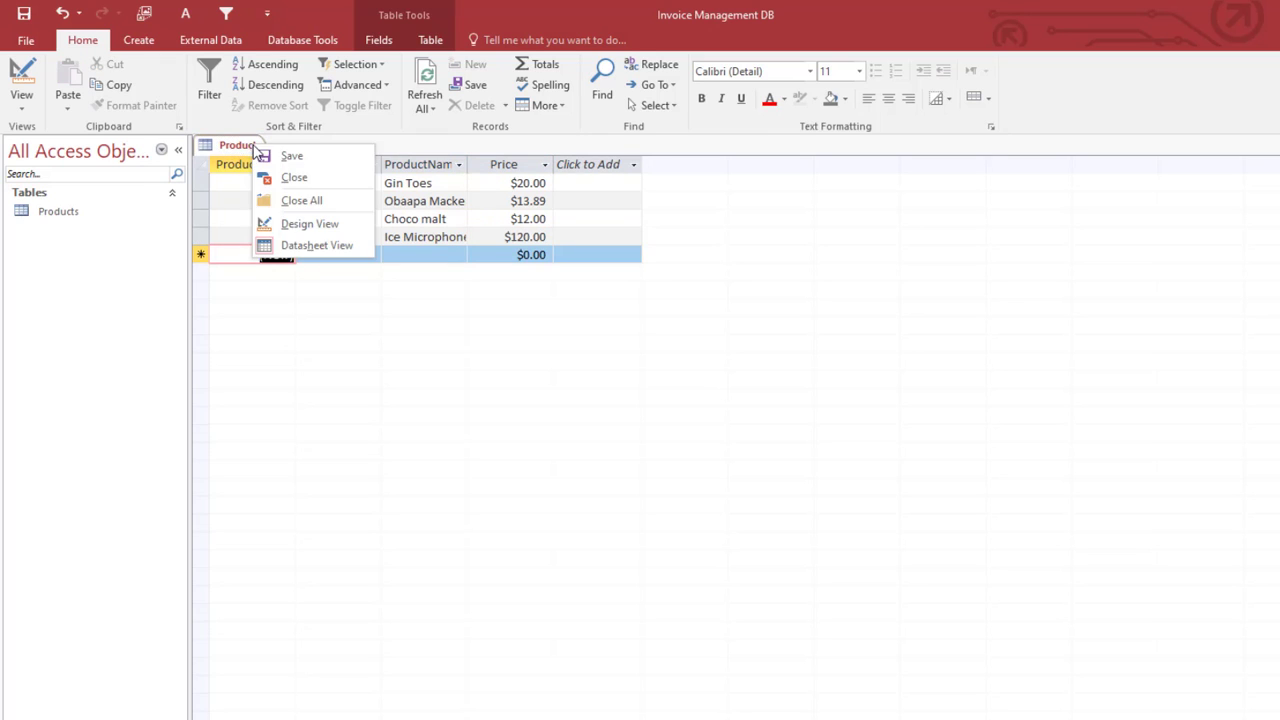
{"action": "left_click", "coordinate": [263, 153]}
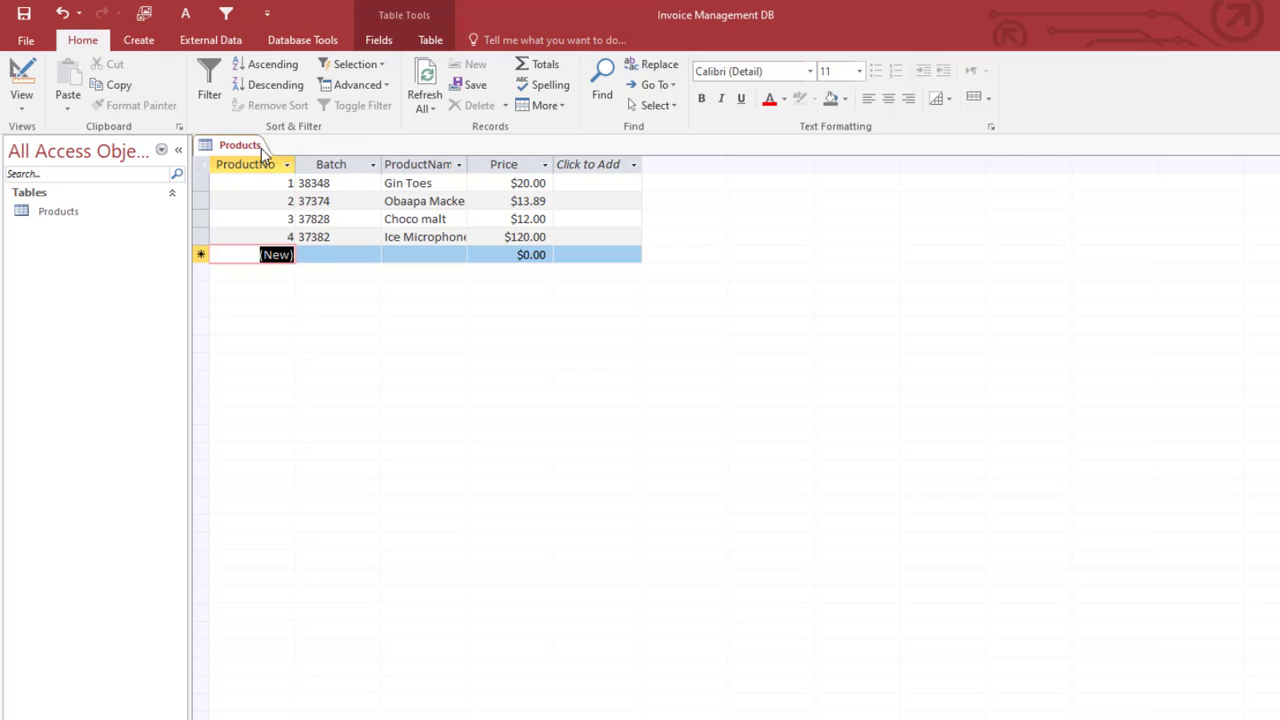
{"action": "double_click", "coordinate": [467, 165]}
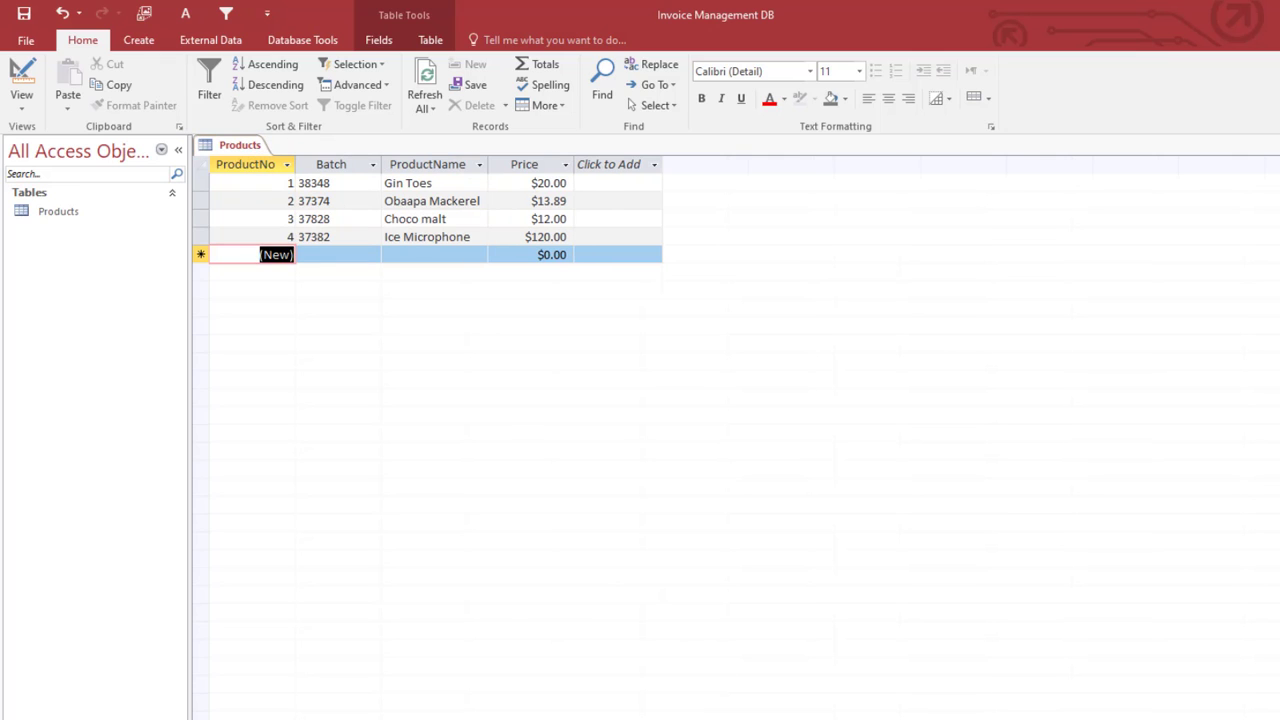
{"action": "left_click", "coordinate": [255, 147]}
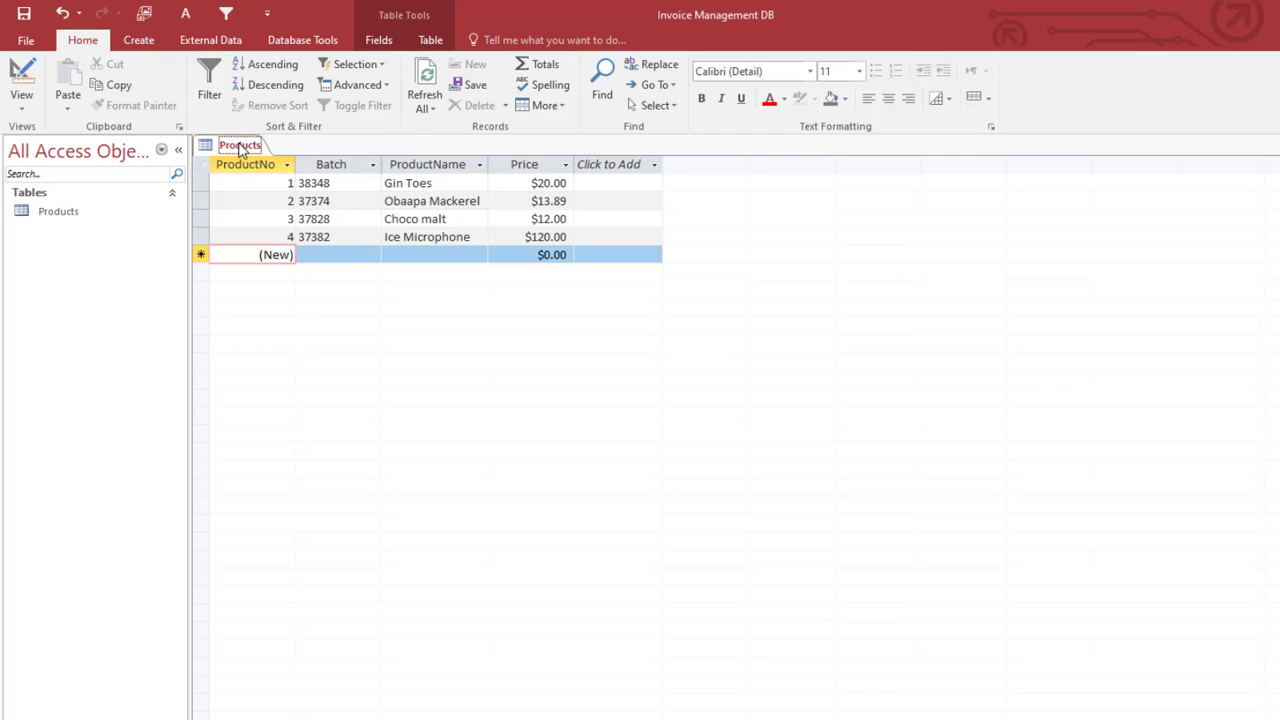
Step: Build a columnar ProductsFrm form with all four Products fields using the Form Wizard
{"action": "left_click", "coordinate": [140, 42]}
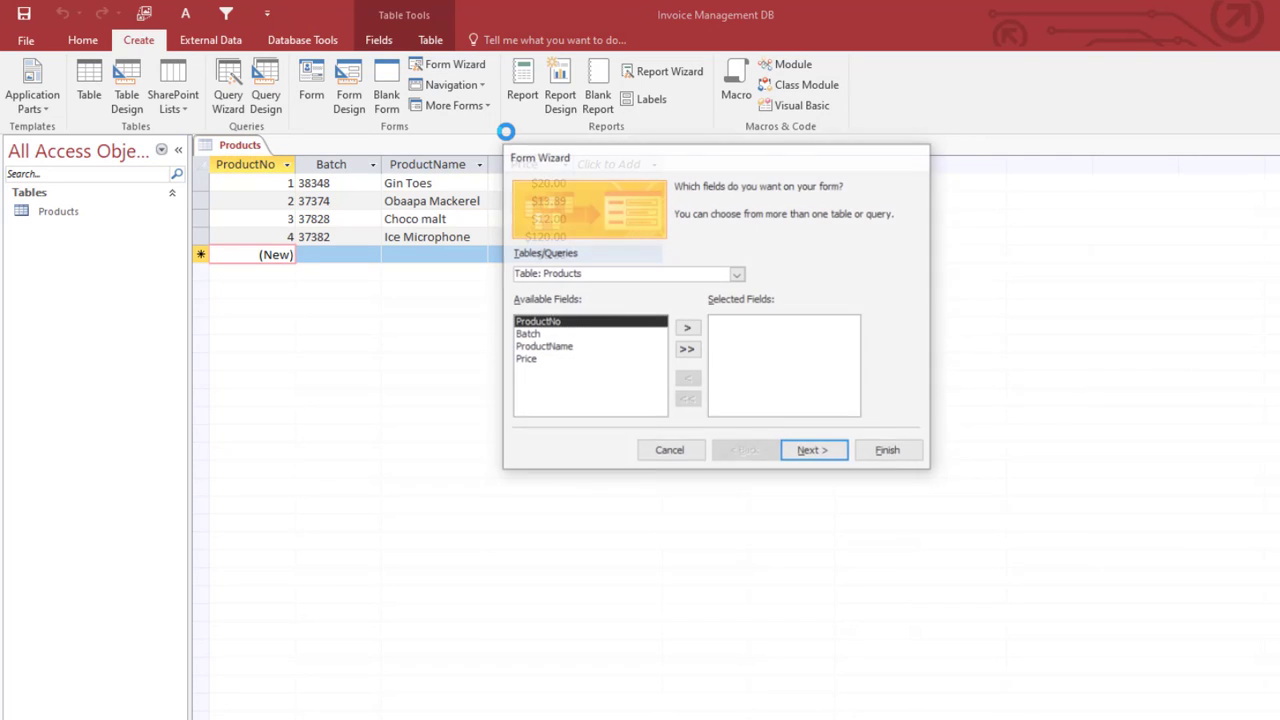
{"action": "left_click", "coordinate": [688, 351]}
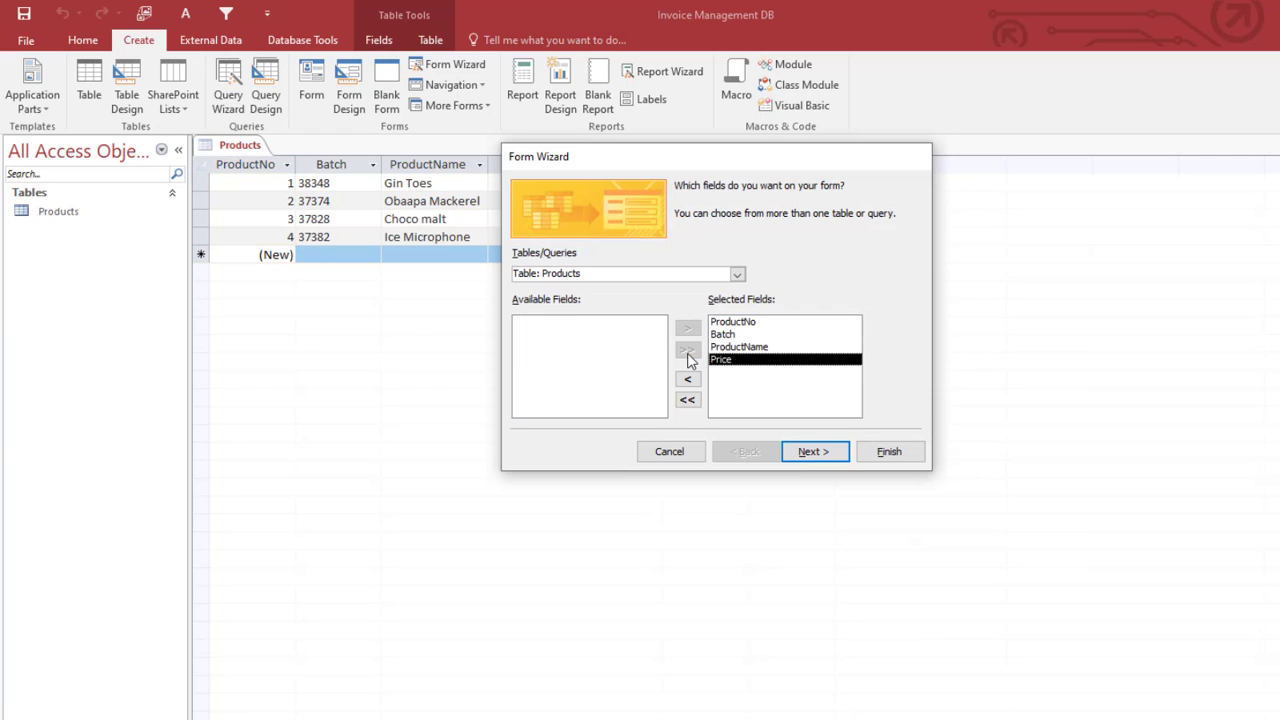
{"action": "left_click", "coordinate": [812, 453]}
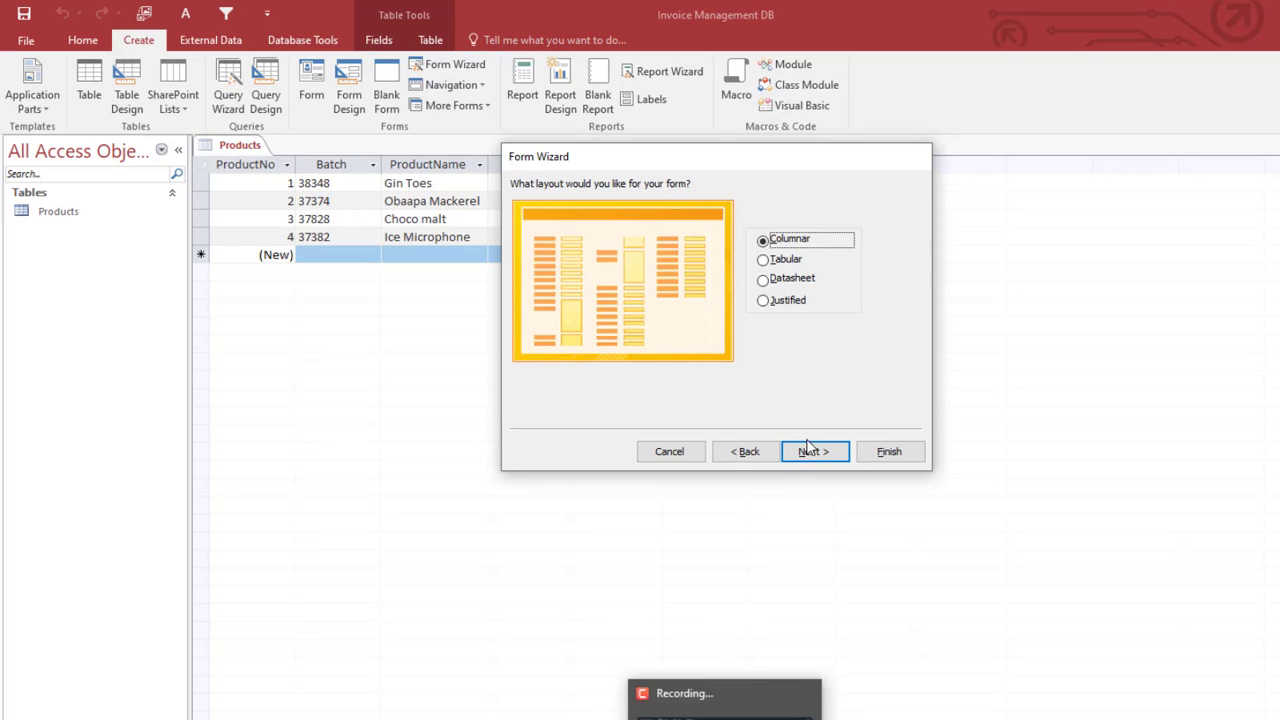
{"action": "left_click", "coordinate": [814, 455]}
{"action": "left_click", "coordinate": [757, 451]}
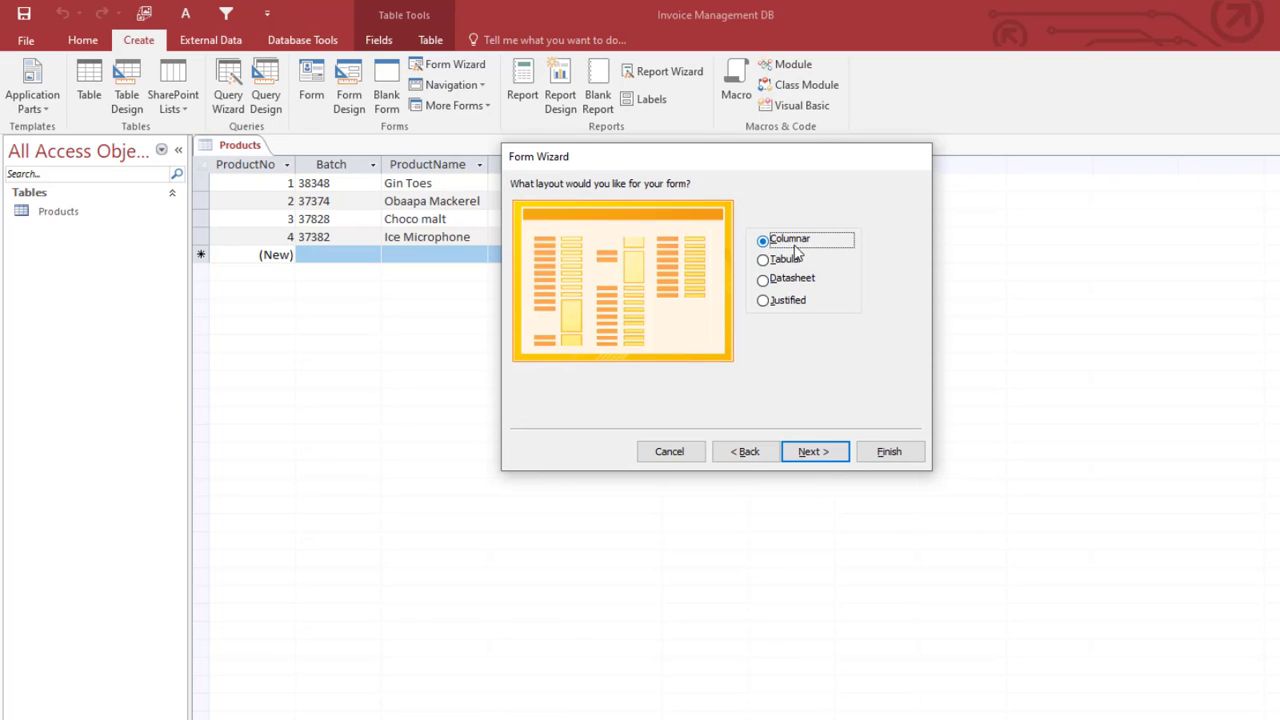
{"action": "left_click", "coordinate": [812, 452]}
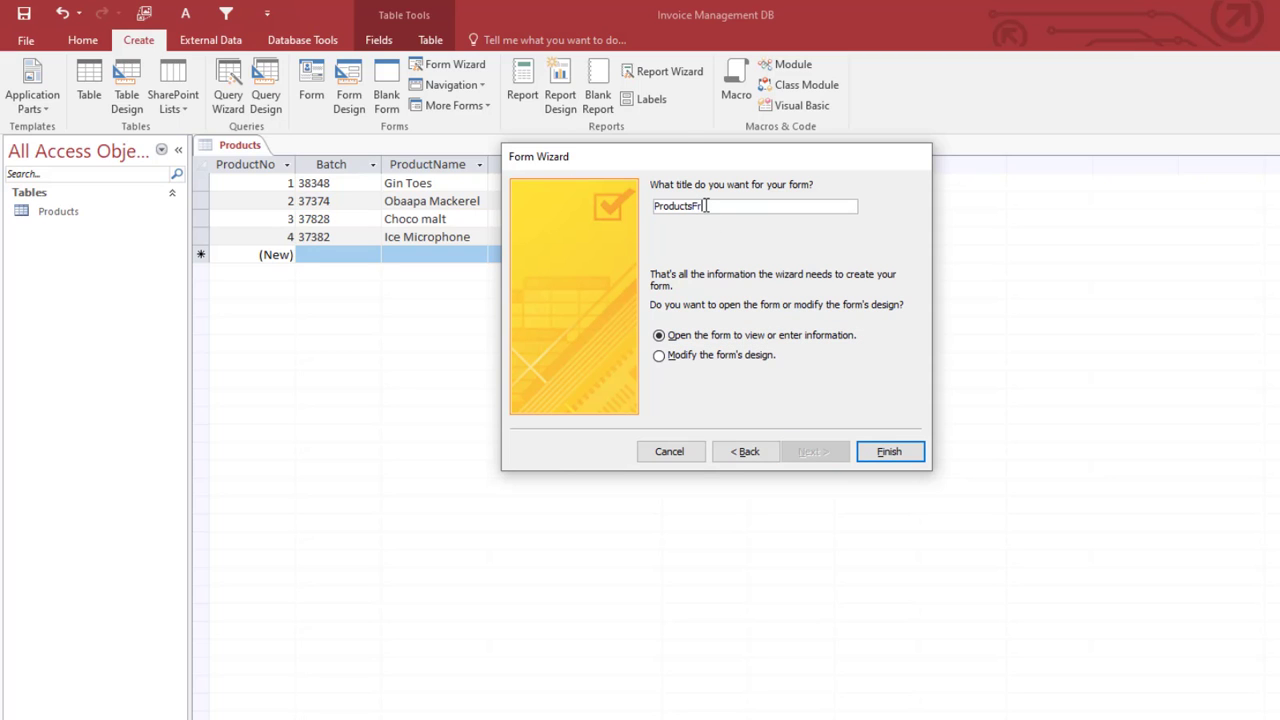
{"action": "left_click", "coordinate": [893, 452]}
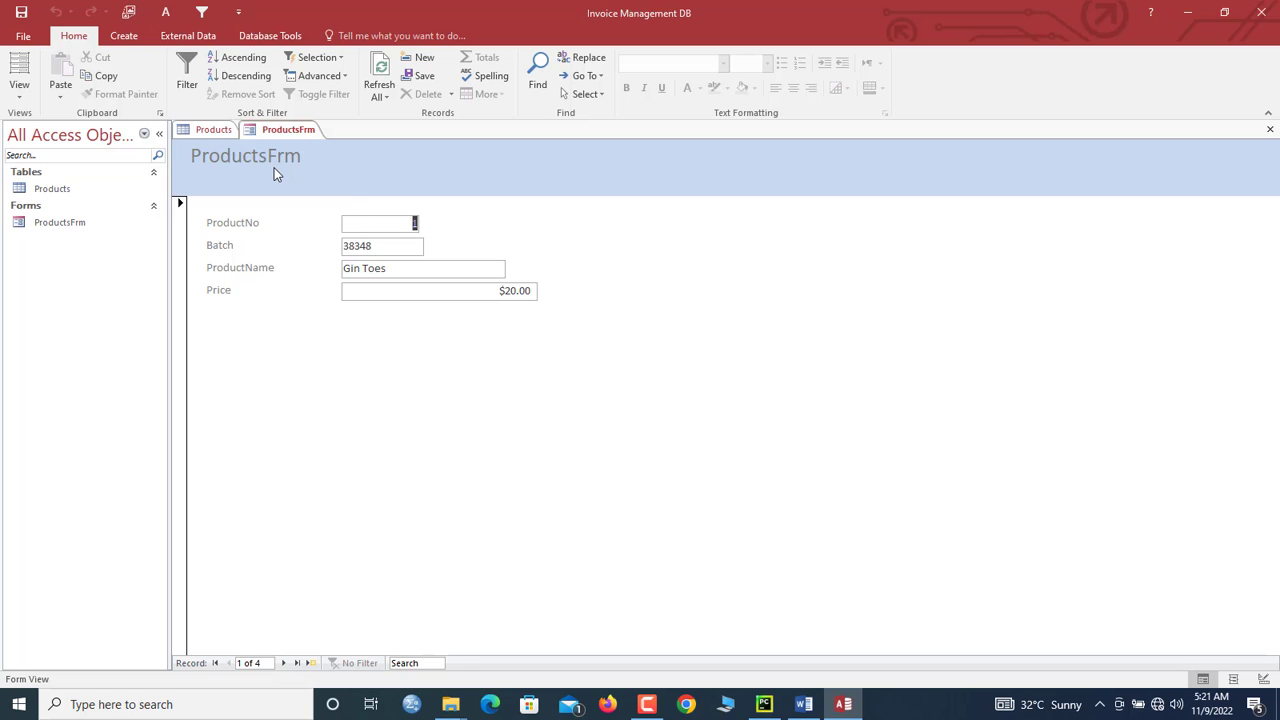
Step: Switch ProductsFrm to Design View and select its four field text boxes
{"action": "right_click", "coordinate": [281, 133]}
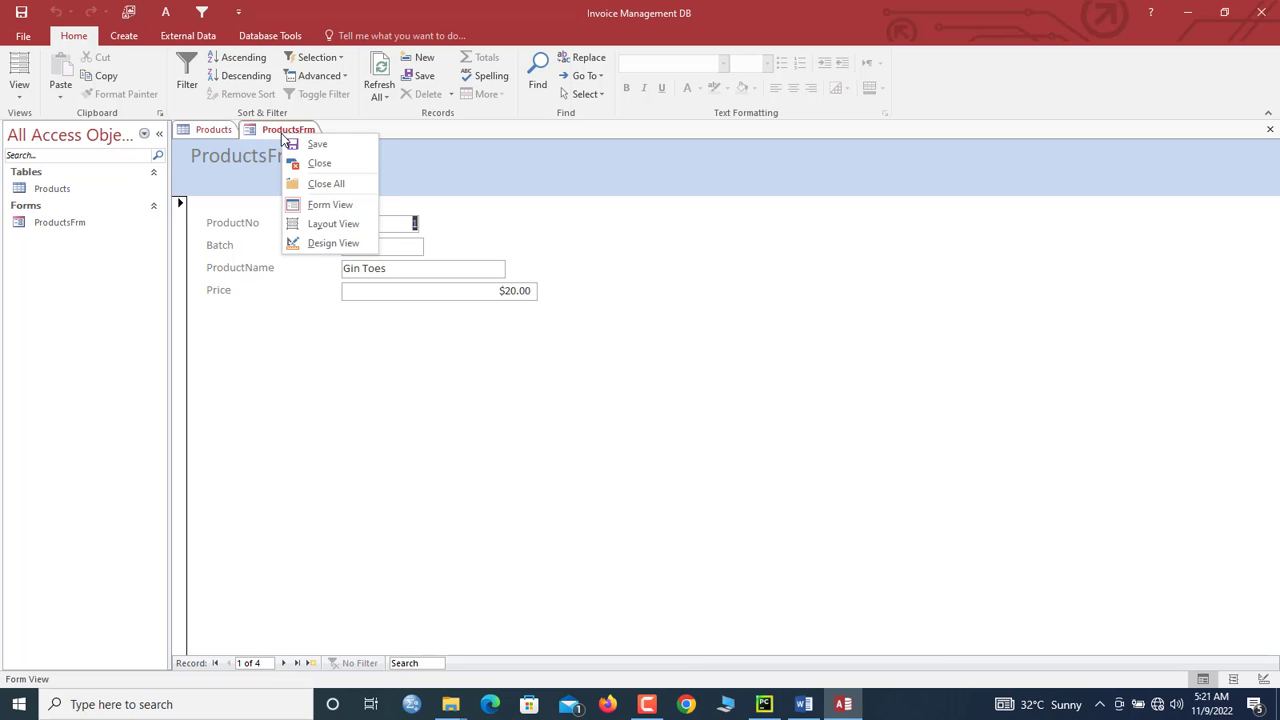
{"action": "left_click", "coordinate": [322, 243]}
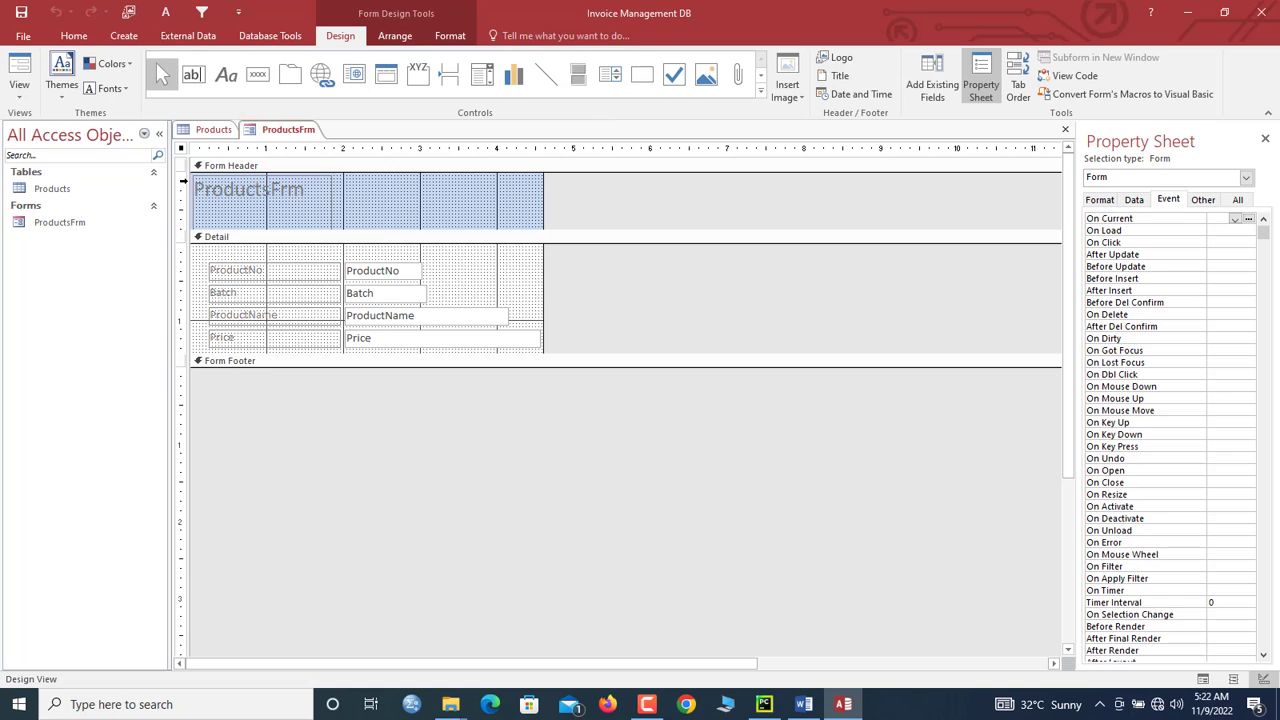
{"action": "left_click_drag", "start_coordinate": [446, 264], "coordinate": [409, 340]}
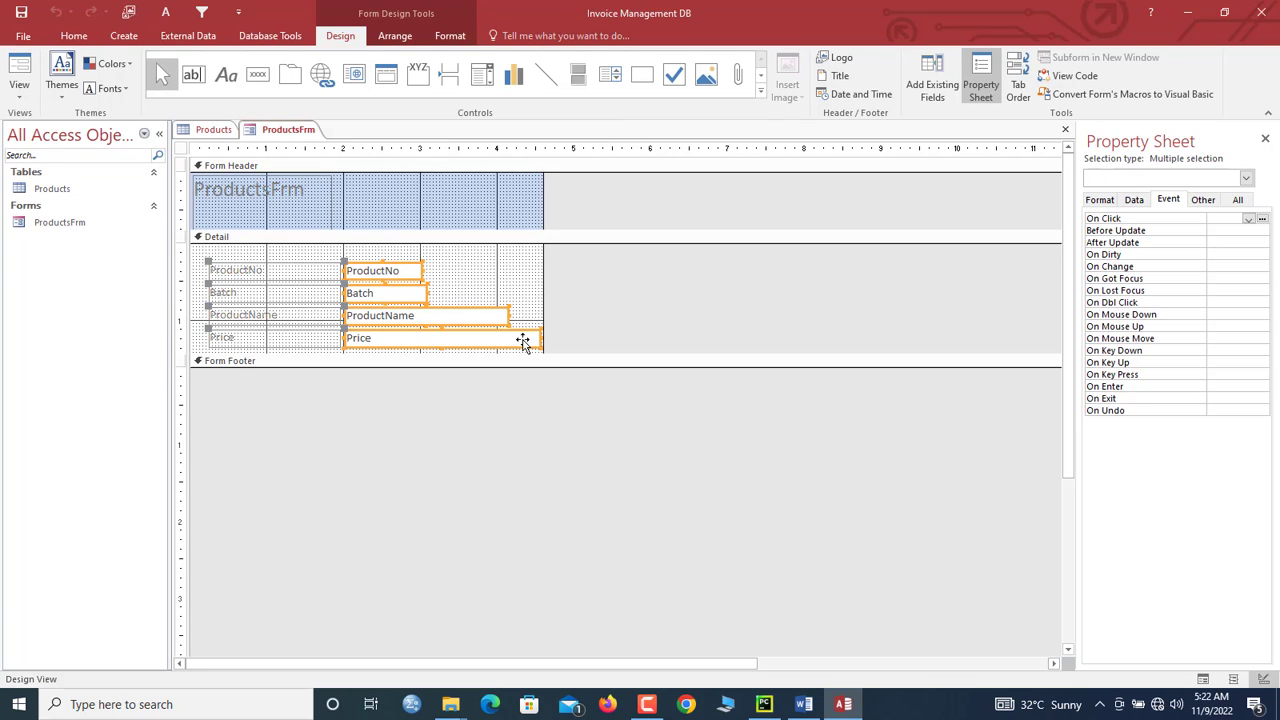
Step: Size the ProductsFrm text boxes to match the widest one
{"action": "right_click", "coordinate": [402, 317]}
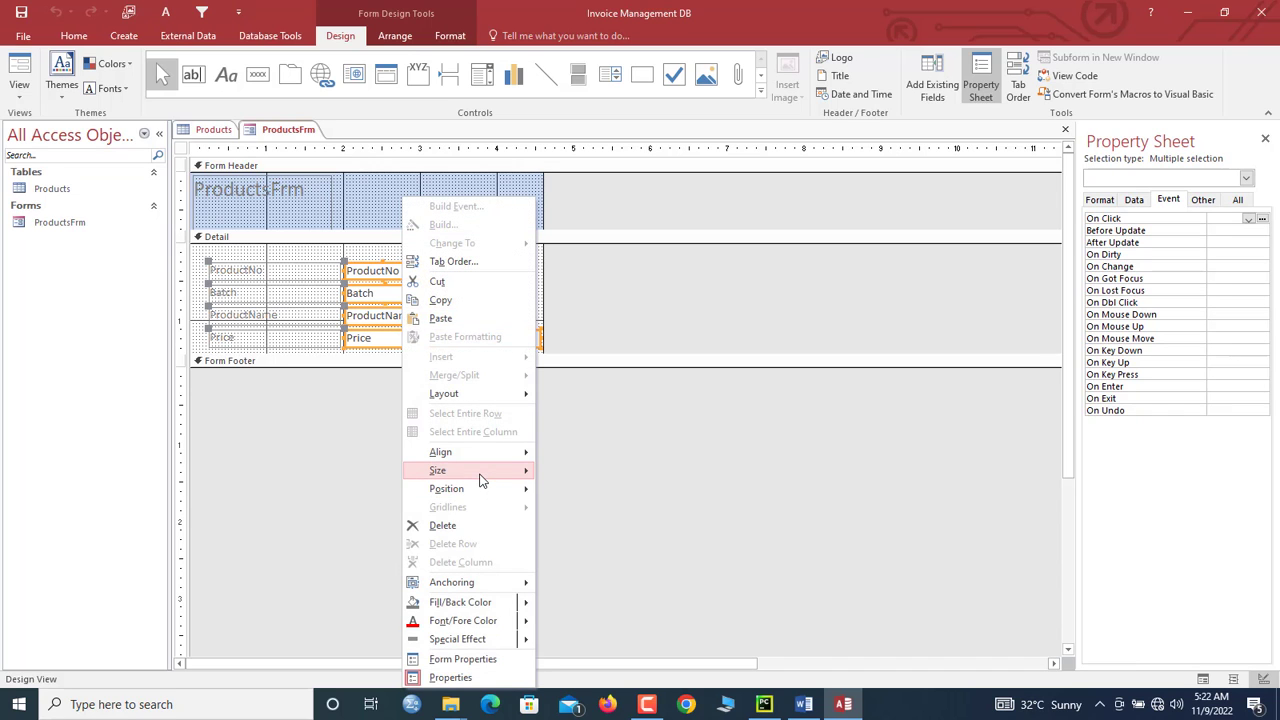
{"action": "mouse_move", "coordinate": [478, 480]}
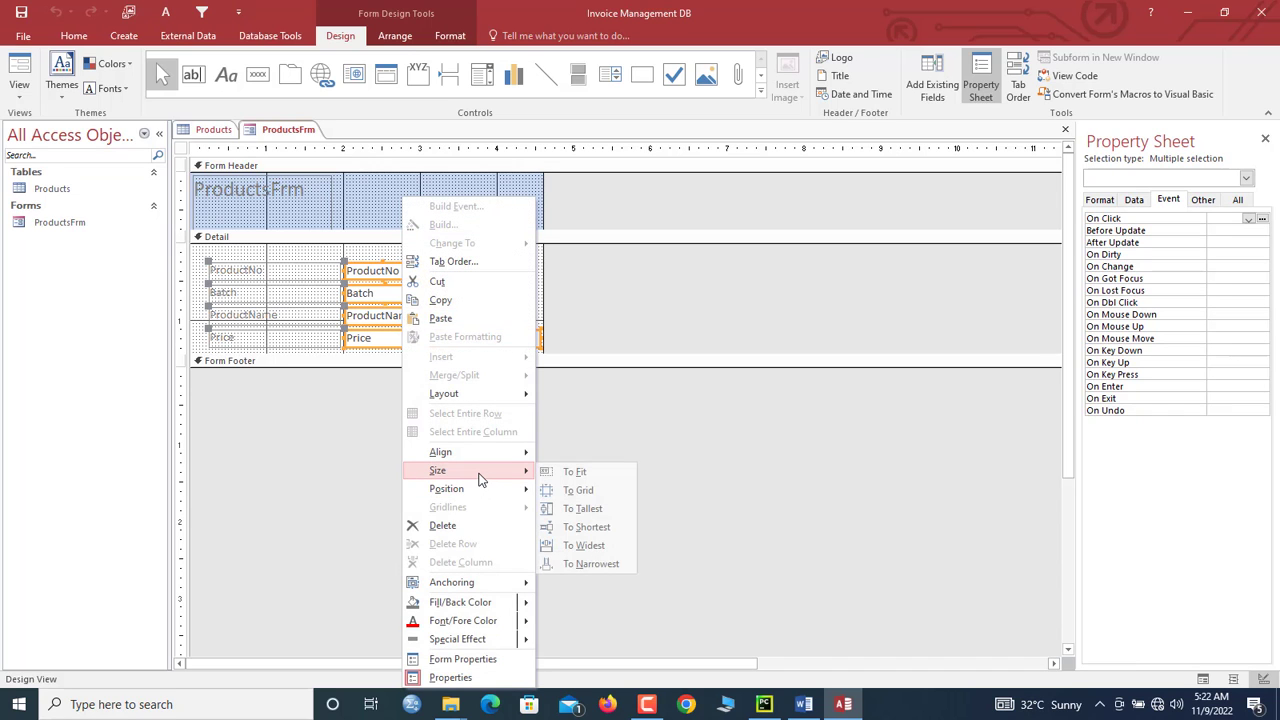
{"action": "left_click", "coordinate": [585, 549]}
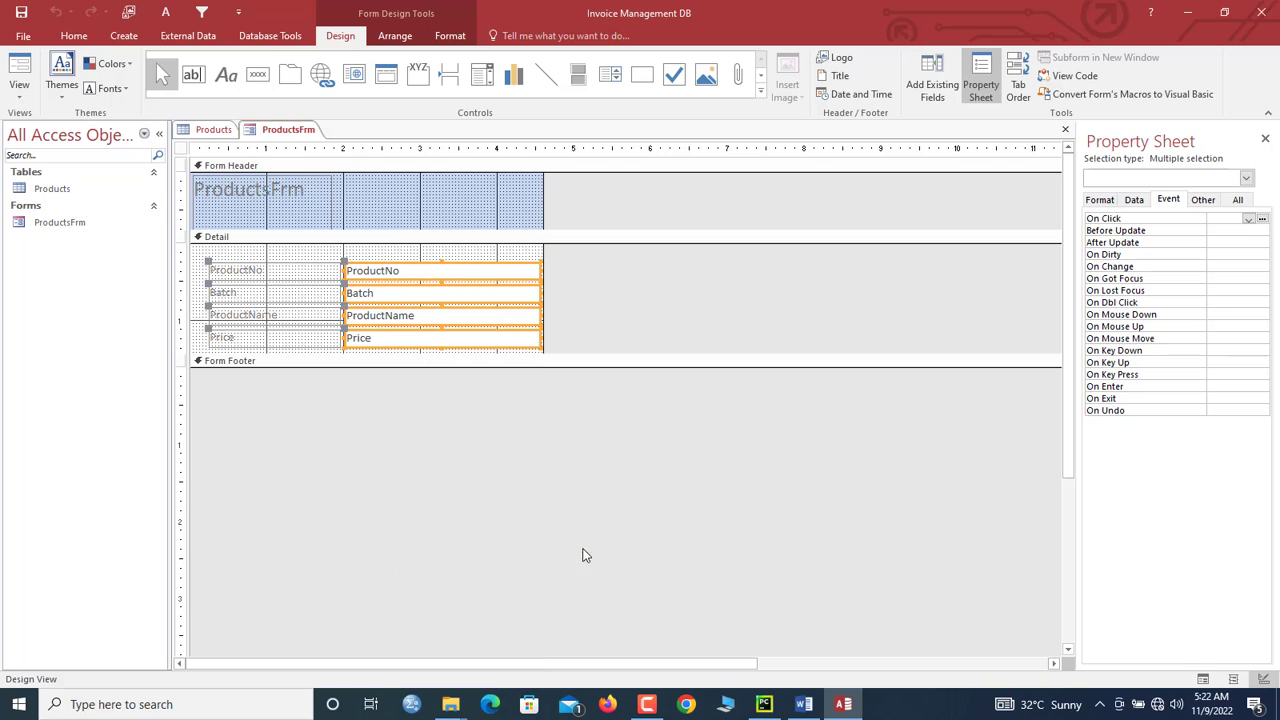
{"action": "left_click", "coordinate": [312, 272]}
{"action": "left_click_drag", "start_coordinate": [372, 252], "coordinate": [295, 327]}
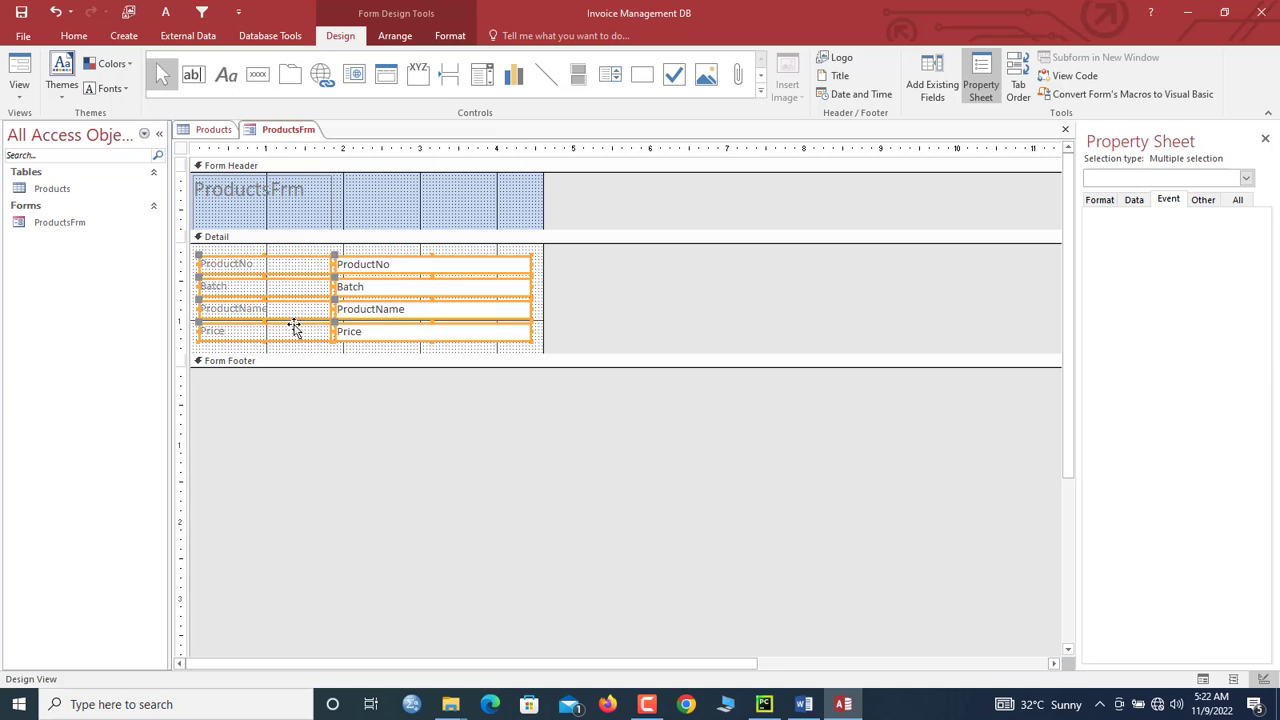
{"action": "left_click", "coordinate": [516, 348]}
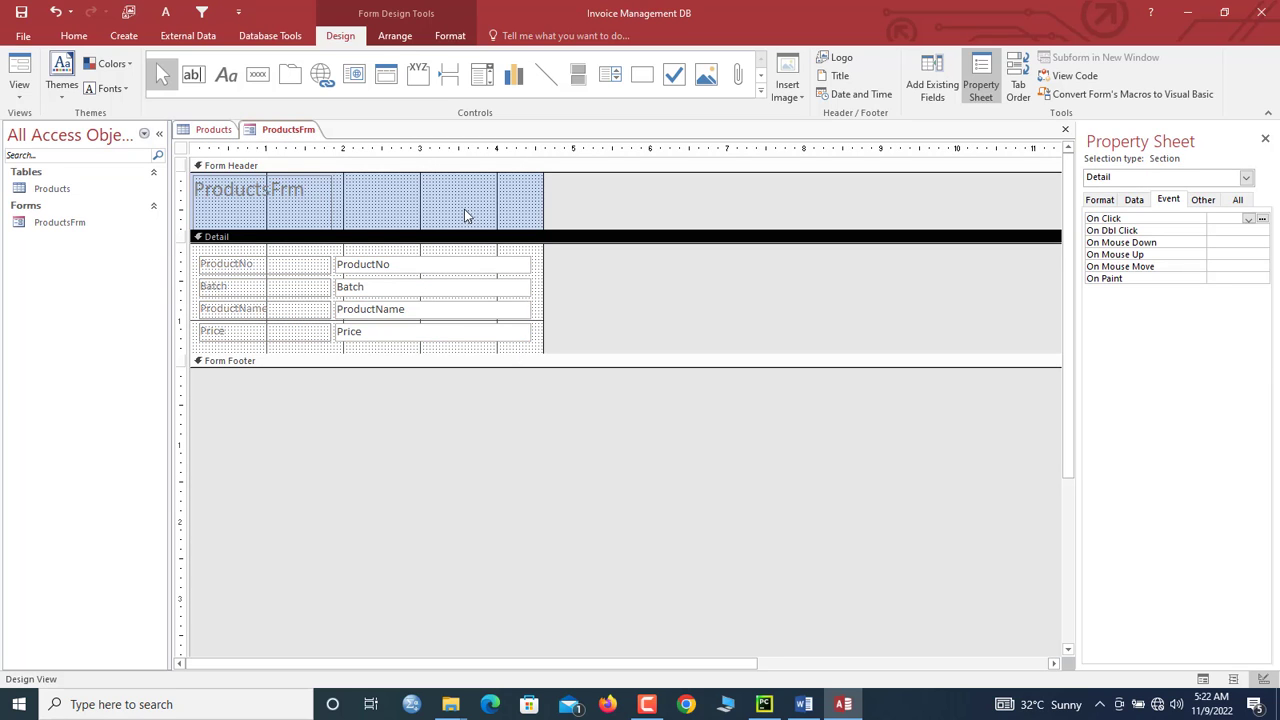
Step: Delete the ProductsFrm header title and collapse the empty form header
{"action": "left_click", "coordinate": [282, 208]}
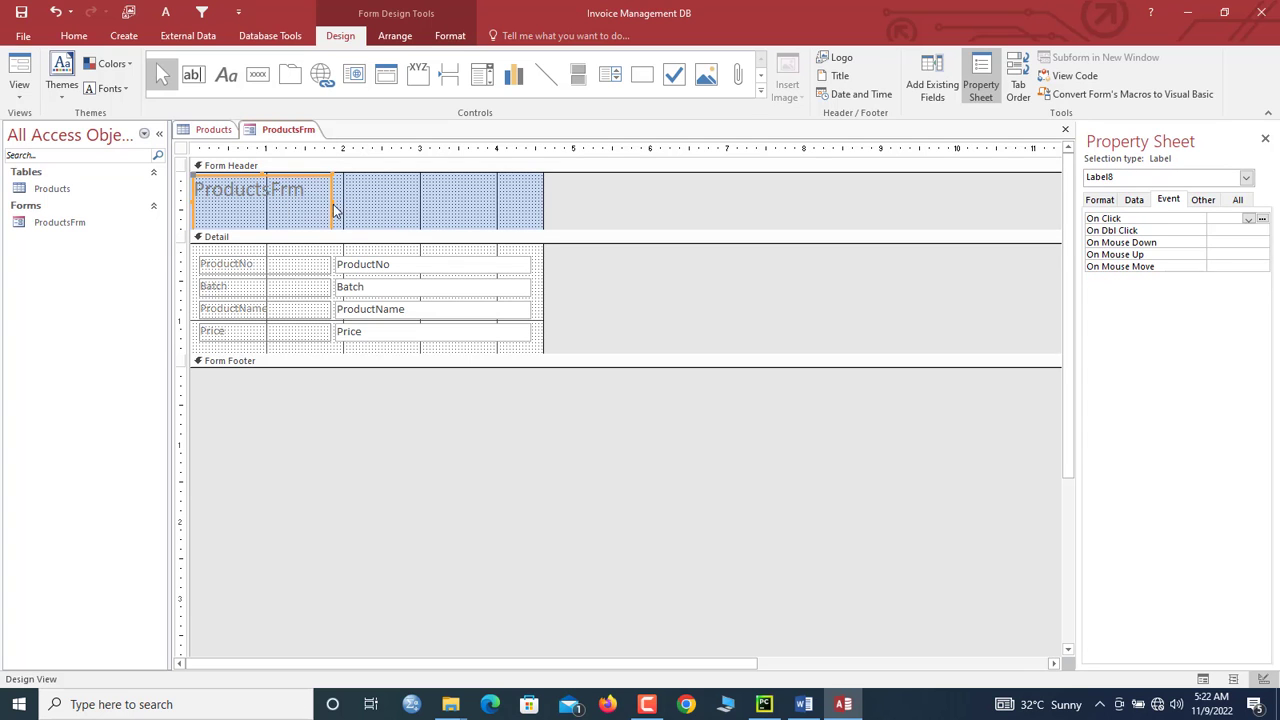
{"action": "key", "text": "Delete"}
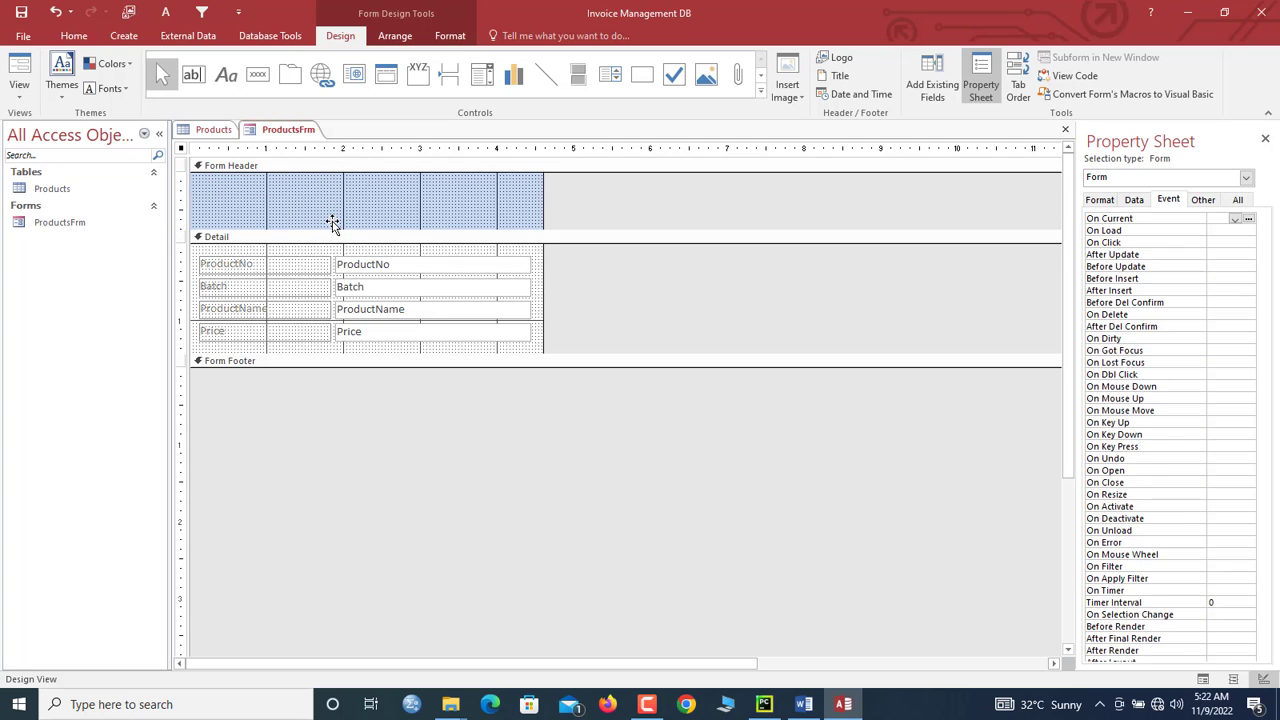
{"action": "left_click_drag", "start_coordinate": [334, 227], "coordinate": [326, 168]}
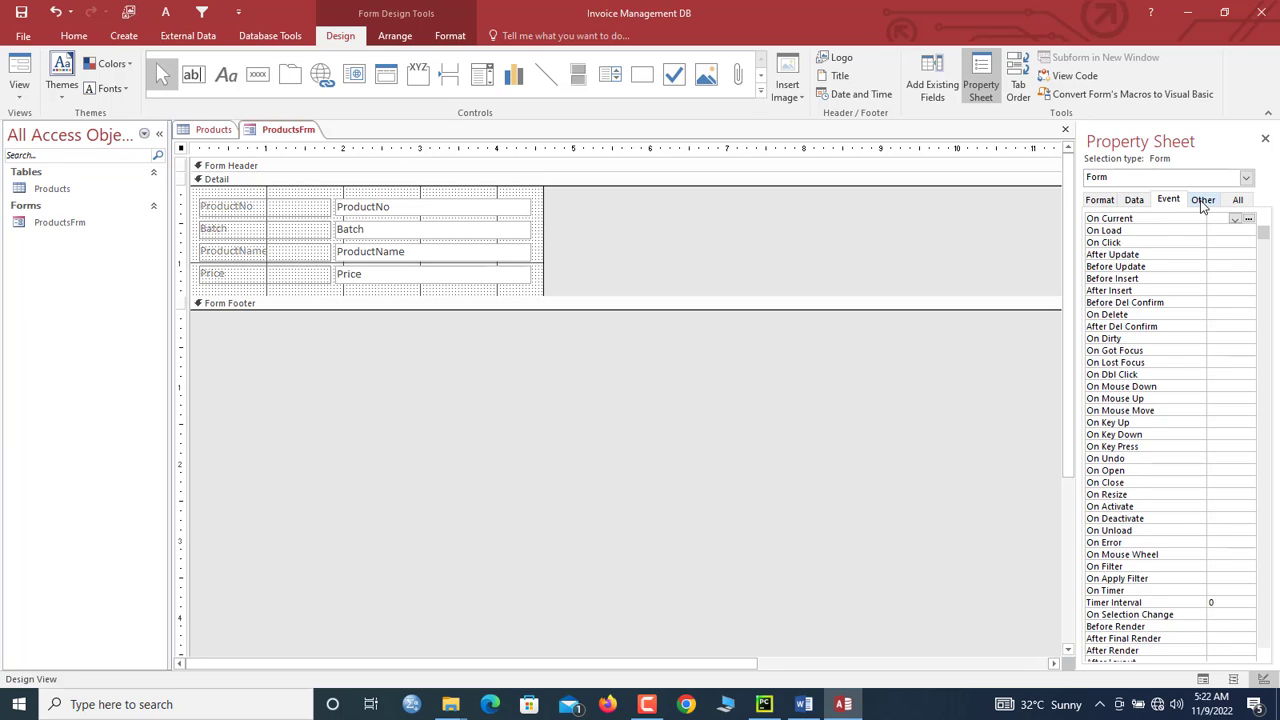
Step: Set the form's Pop Up property to Yes
{"action": "left_click", "coordinate": [1202, 200]}
{"action": "left_click", "coordinate": [1250, 218]}
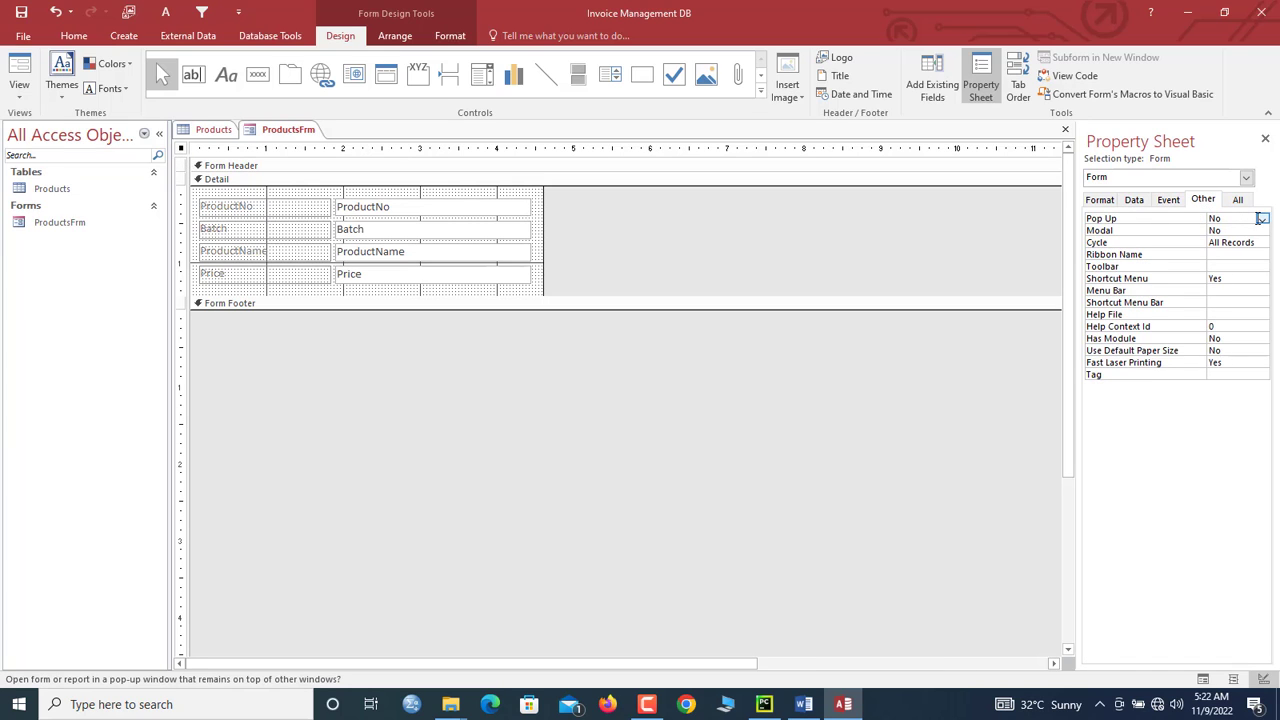
{"action": "left_click", "coordinate": [1262, 218]}
{"action": "left_click", "coordinate": [1227, 231]}
{"action": "left_click_drag", "start_coordinate": [506, 194], "coordinate": [250, 276]}
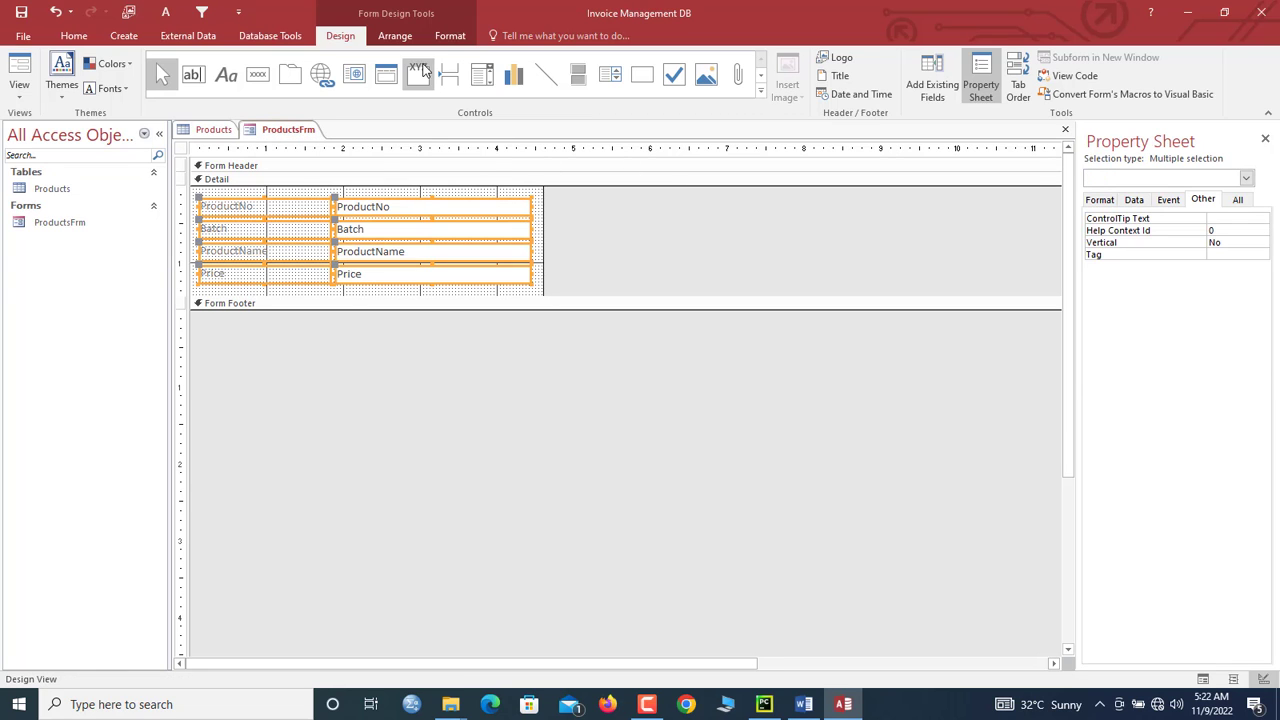
Step: Set all selected labels and text boxes to 12-point black text
{"action": "left_click", "coordinate": [440, 38]}
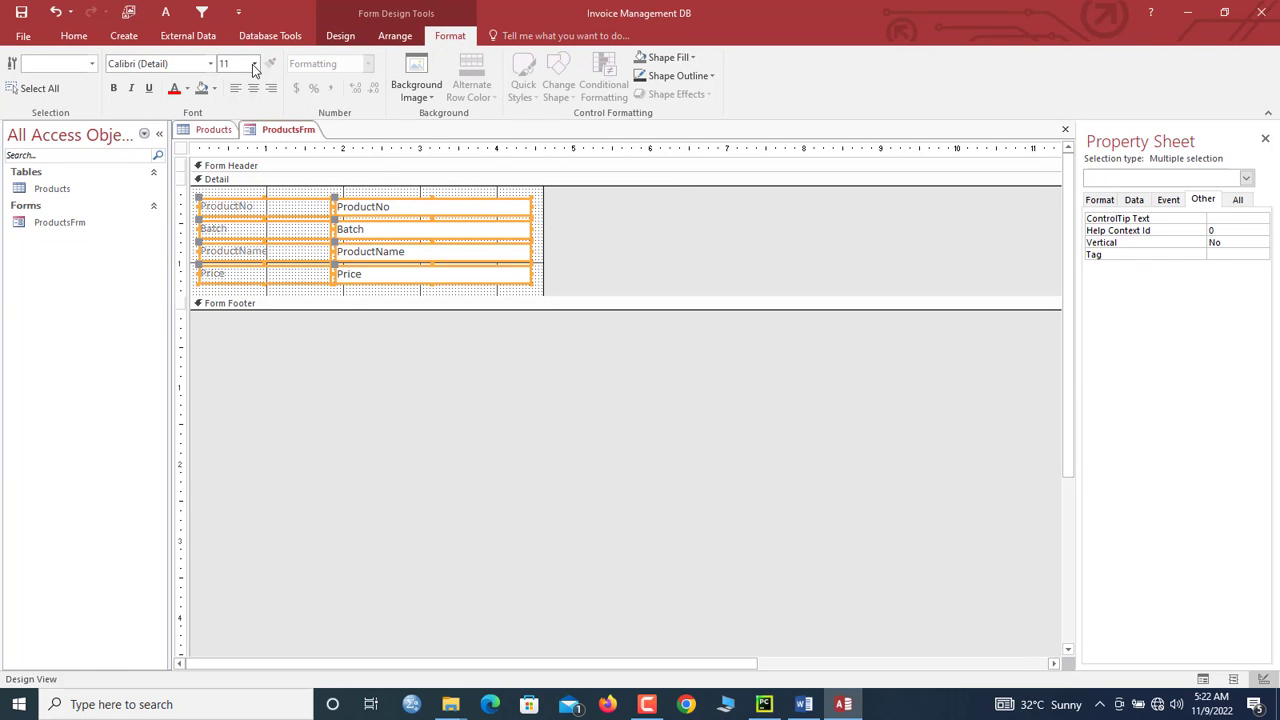
{"action": "left_click", "coordinate": [255, 64]}
{"action": "left_click", "coordinate": [240, 147]}
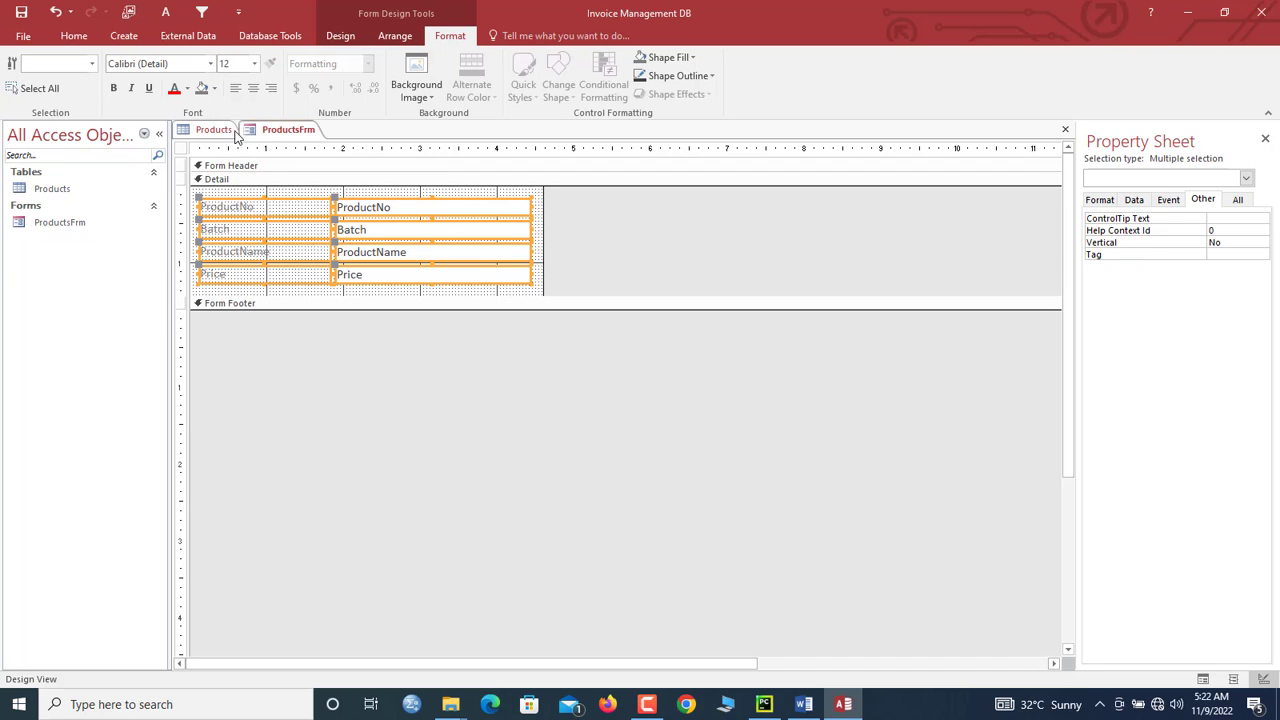
{"action": "left_click", "coordinate": [187, 89]}
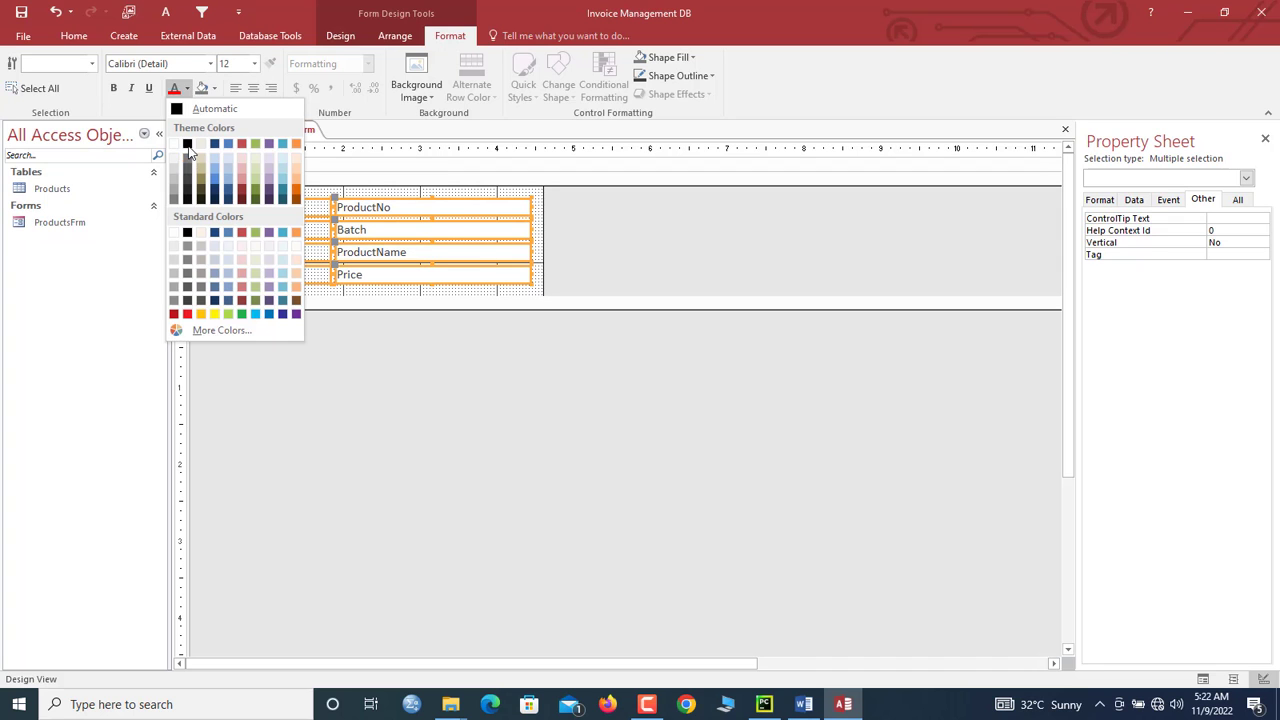
{"action": "left_click", "coordinate": [187, 144]}
Step: Make the four field labels right-aligned and bold
{"action": "left_click", "coordinate": [270, 290]}
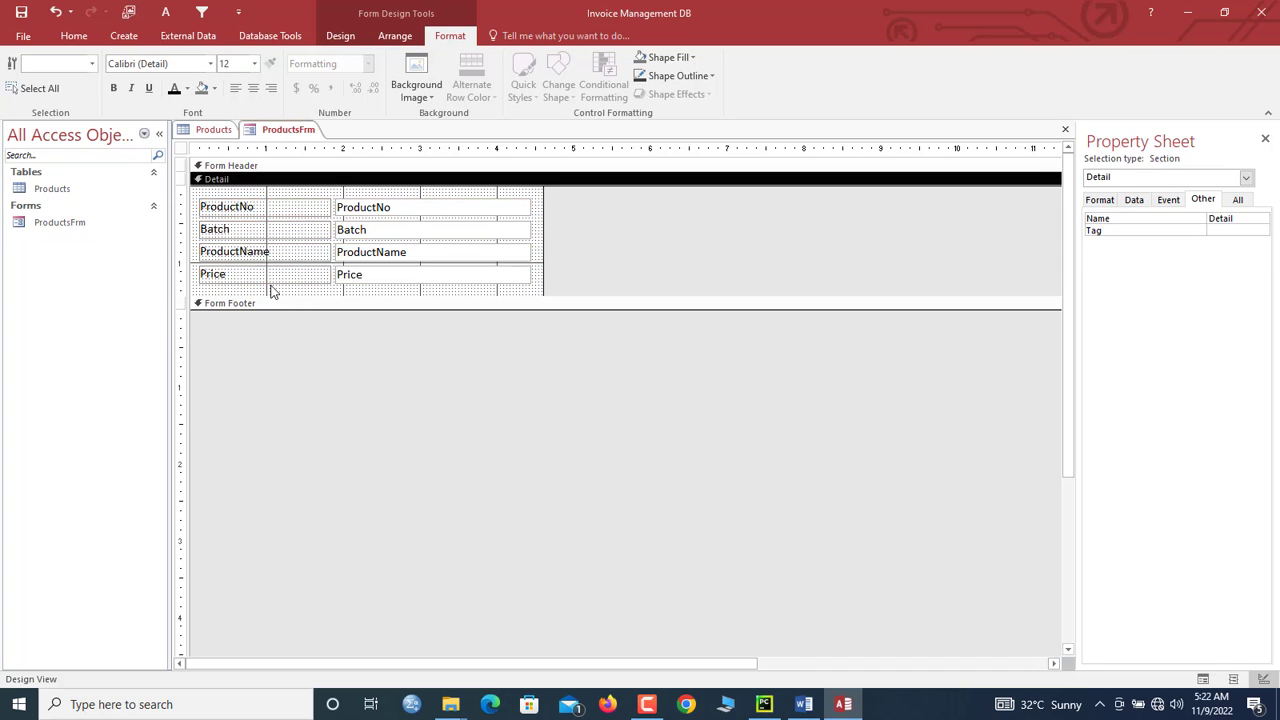
{"action": "left_click_drag", "start_coordinate": [277, 291], "coordinate": [269, 198]}
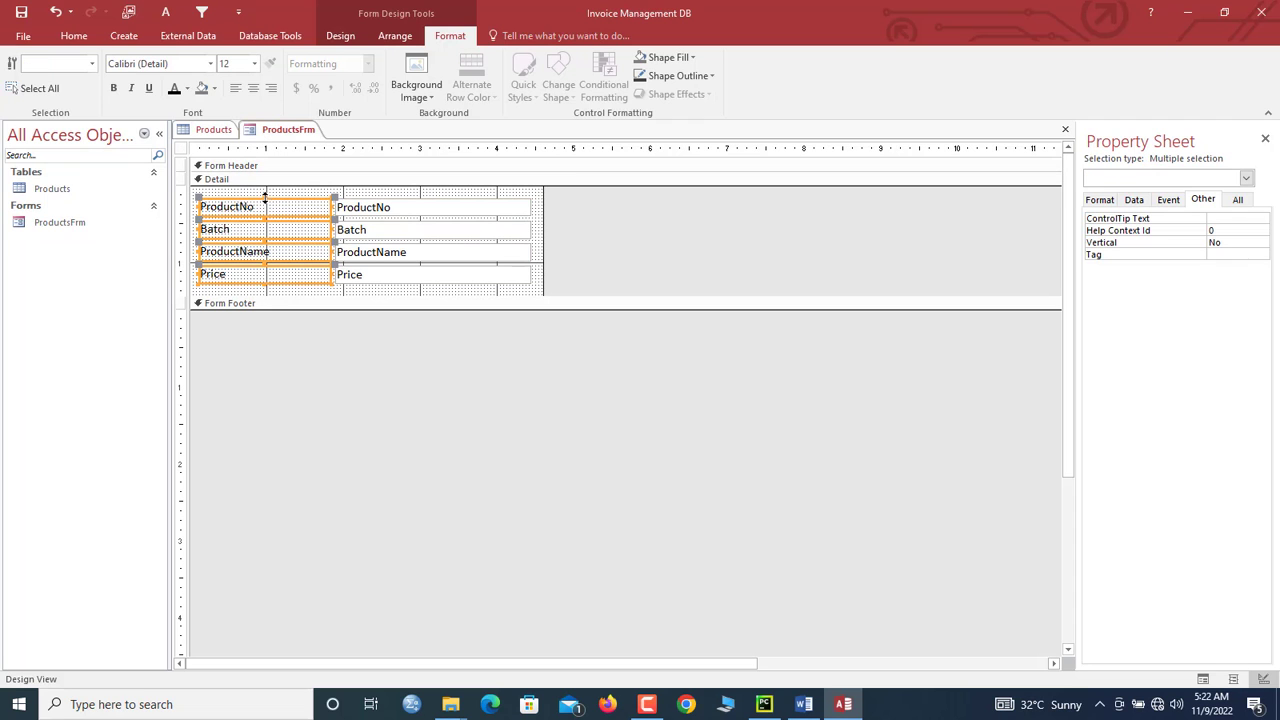
{"action": "left_click", "coordinate": [270, 88]}
{"action": "key", "text": "ctrl+b"}
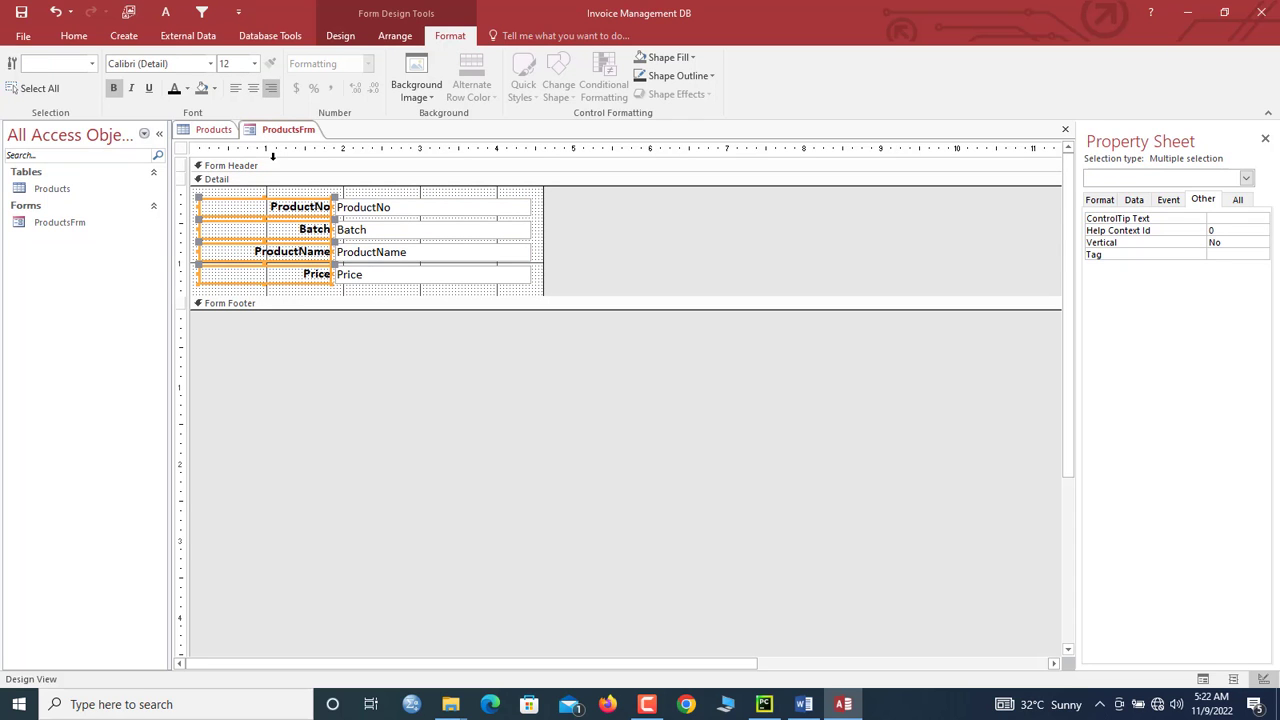
{"action": "left_click", "coordinate": [182, 150]}
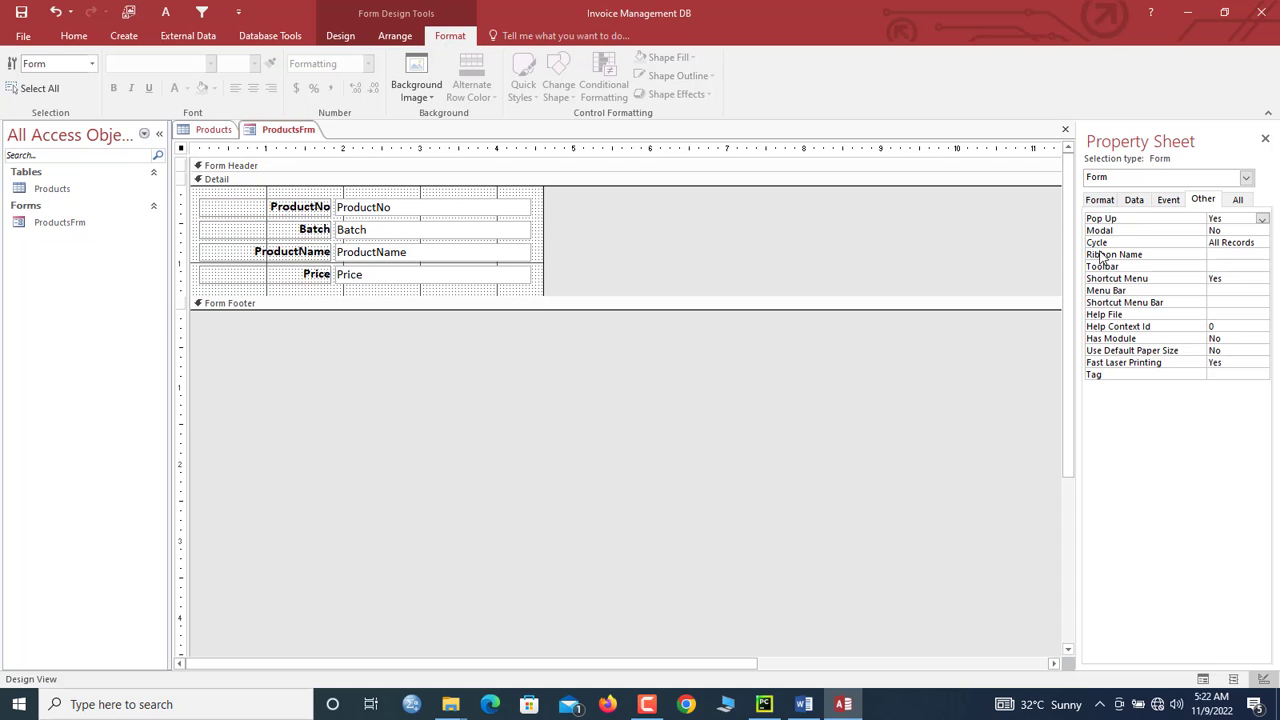
Step: Set Record Selectors to No and drag the Form Footer bar down to enlarge Detail
{"action": "left_click", "coordinate": [1099, 200]}
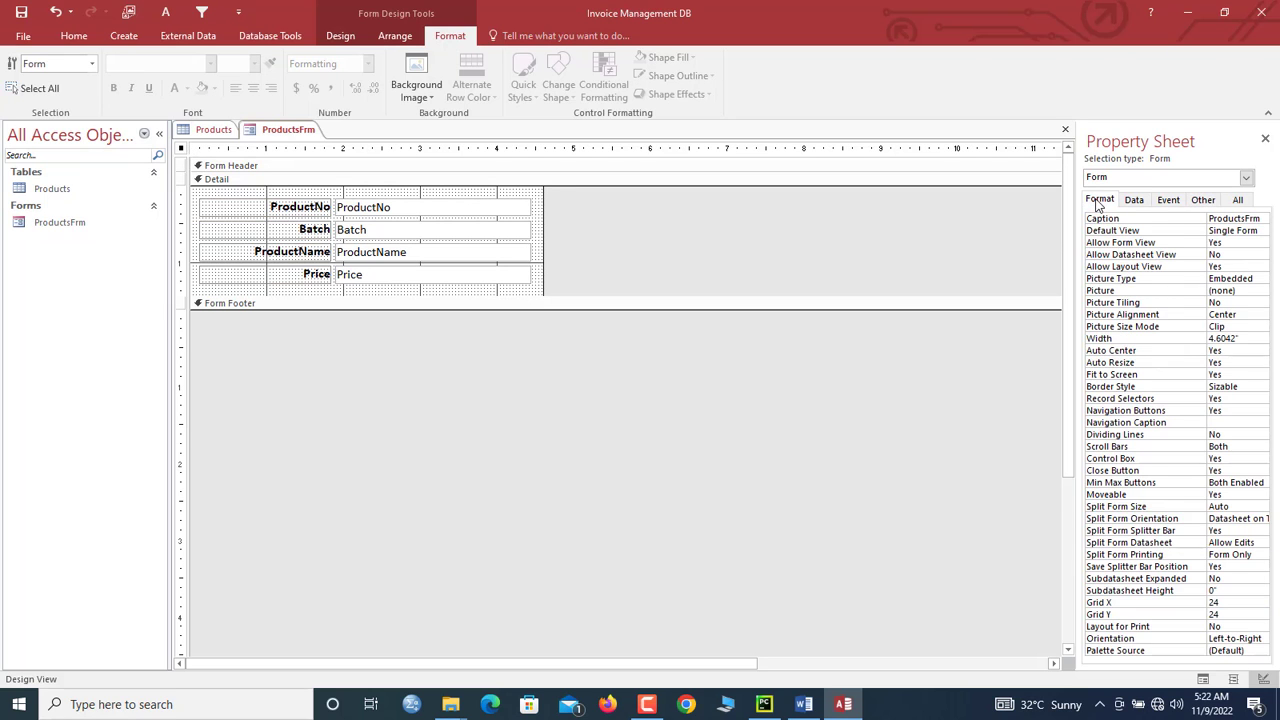
{"action": "double_click", "coordinate": [1230, 398]}
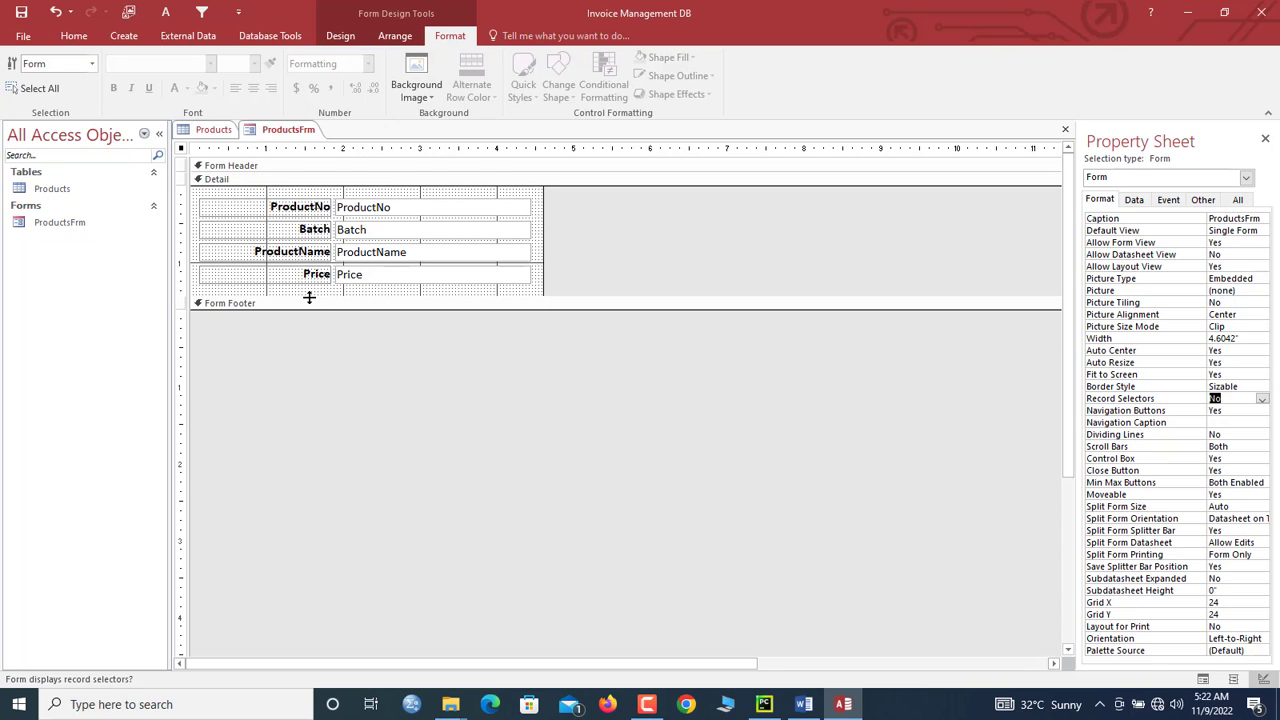
{"action": "left_click_drag", "start_coordinate": [309, 297], "coordinate": [309, 327]}
{"action": "right_click", "coordinate": [291, 132]}
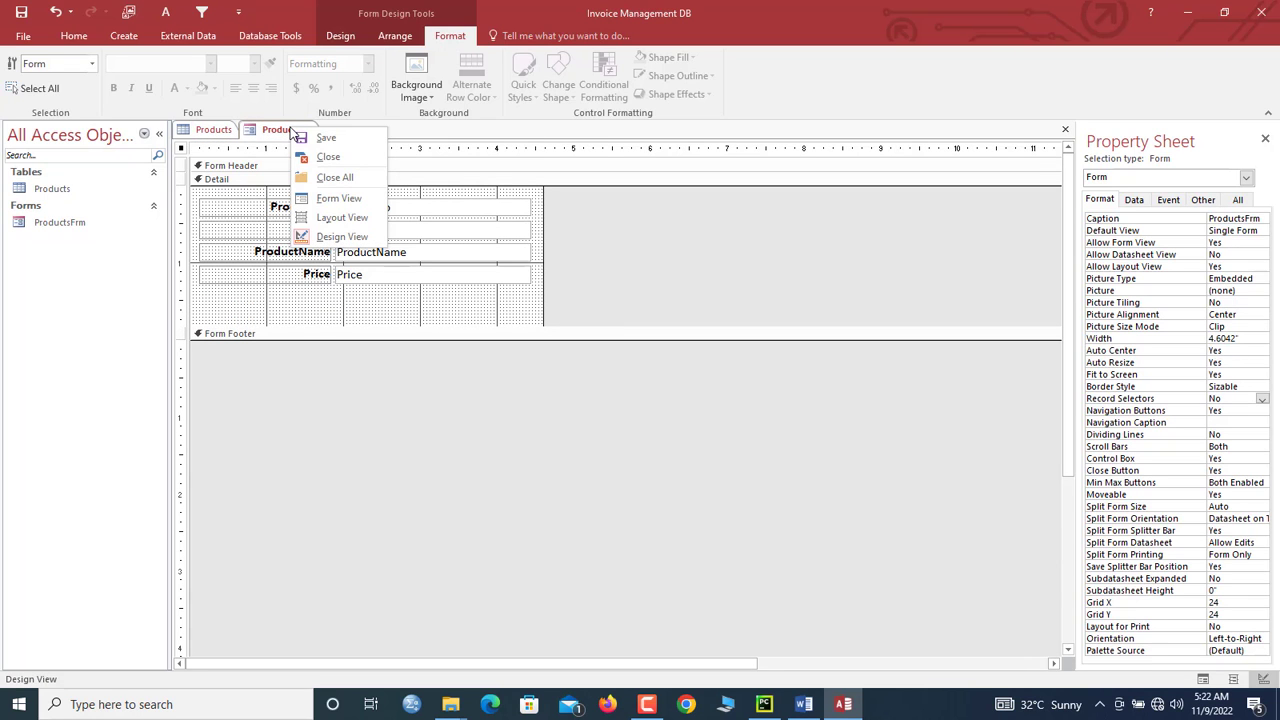
Step: Open ProductsFrm in Form View and drag its pop-up window right, clear of the table rows
{"action": "left_click", "coordinate": [330, 198]}
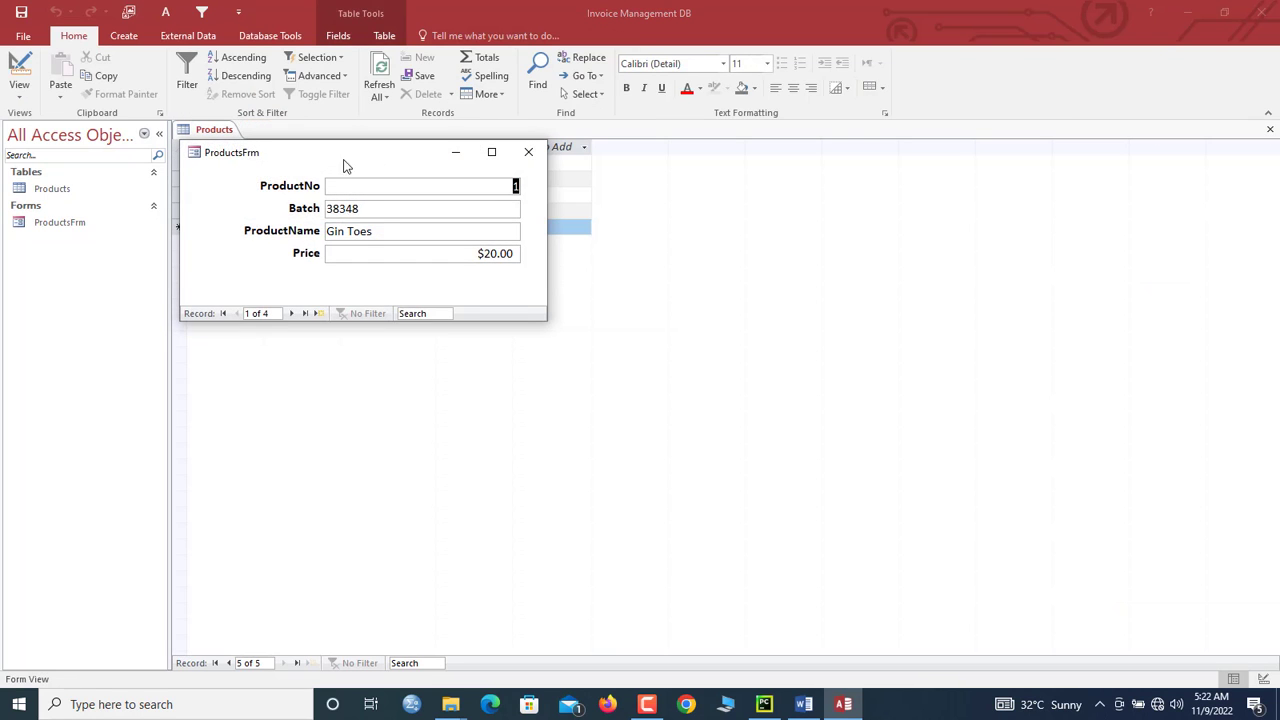
{"action": "left_click_drag", "start_coordinate": [345, 165], "coordinate": [548, 149]}
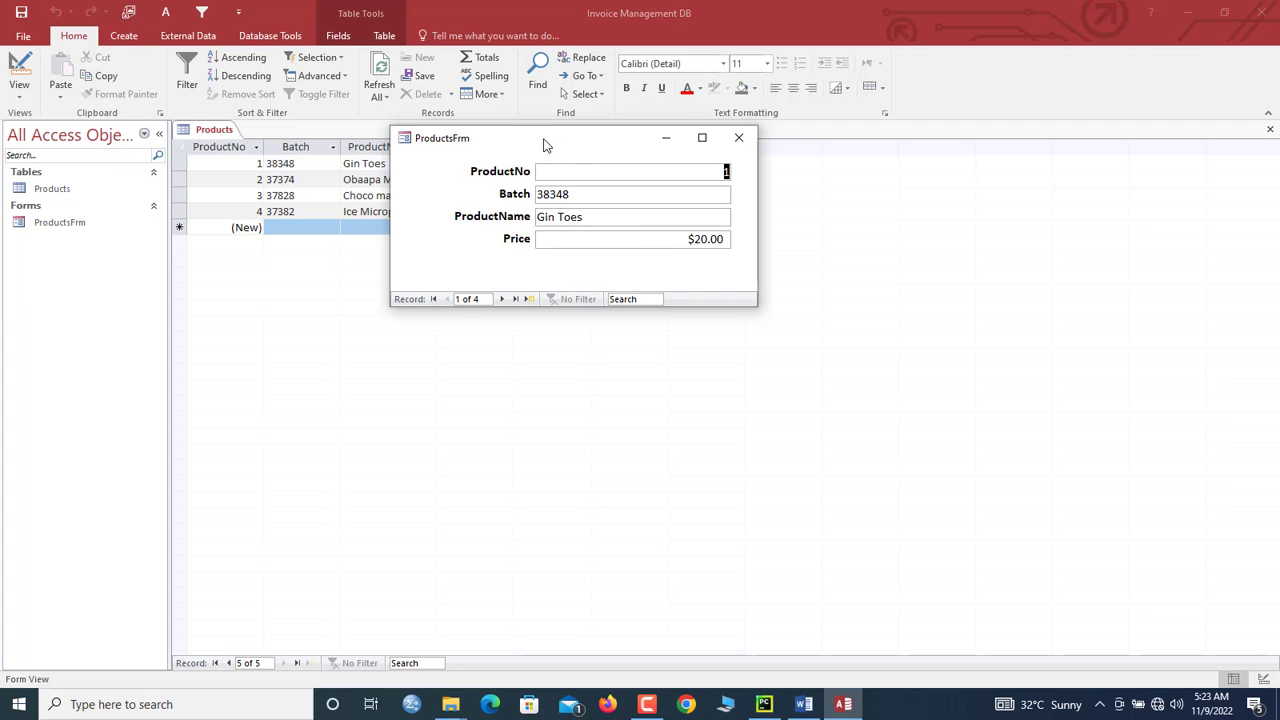
{"action": "left_click_drag", "start_coordinate": [554, 146], "coordinate": [537, 139]}
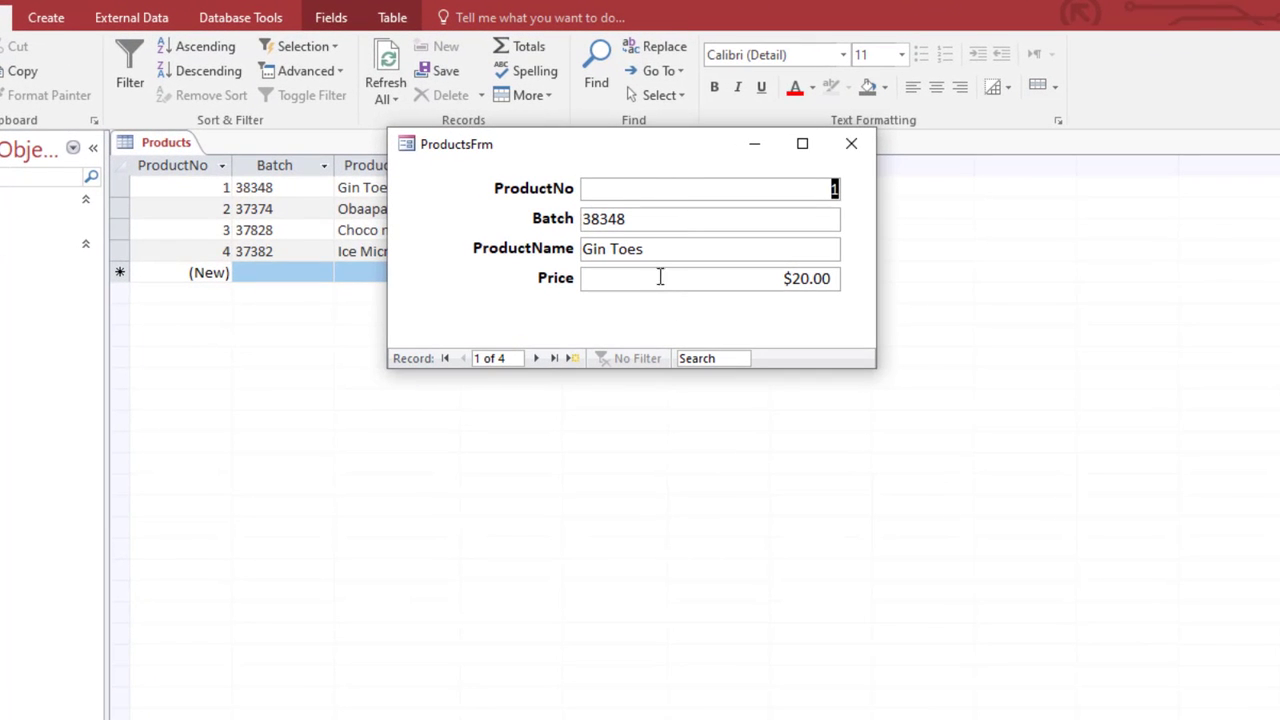
Step: In Design View, fill the Detail section with a light tan theme colour
{"action": "right_click", "coordinate": [541, 158]}
{"action": "left_click", "coordinate": [606, 297]}
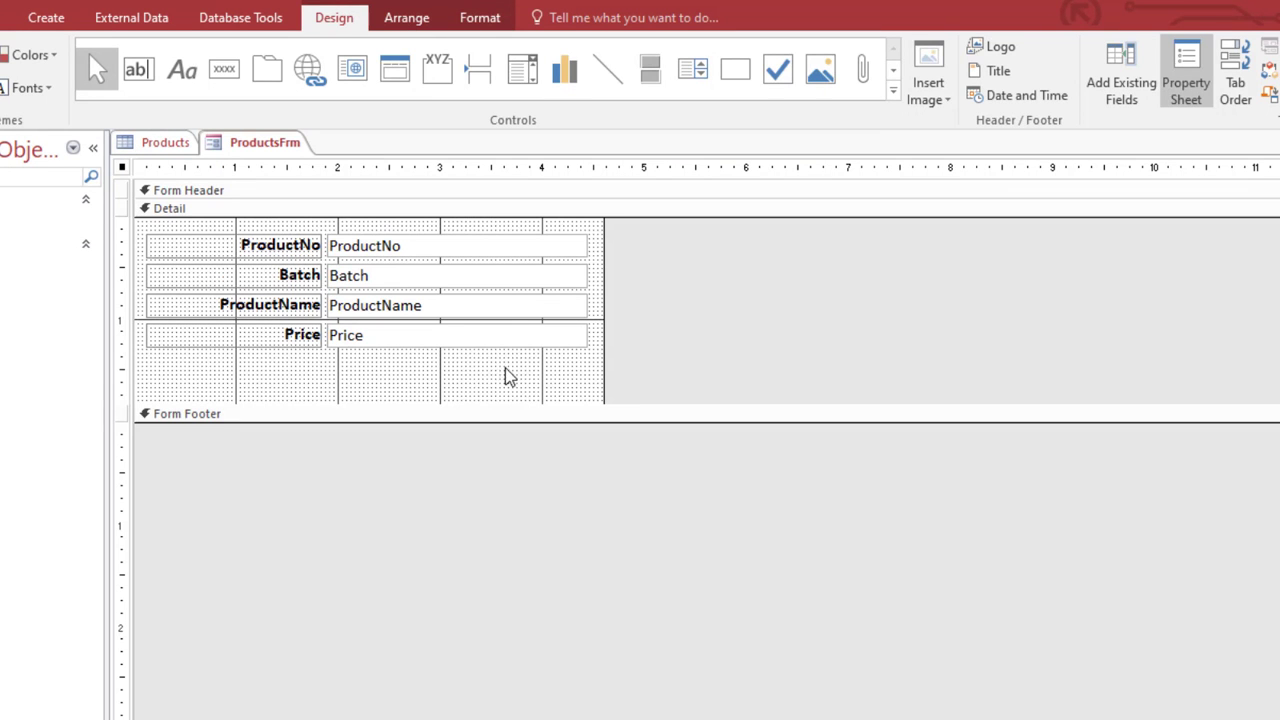
{"action": "left_click_drag", "start_coordinate": [506, 374], "coordinate": [465, 238]}
{"action": "left_click", "coordinate": [480, 17]}
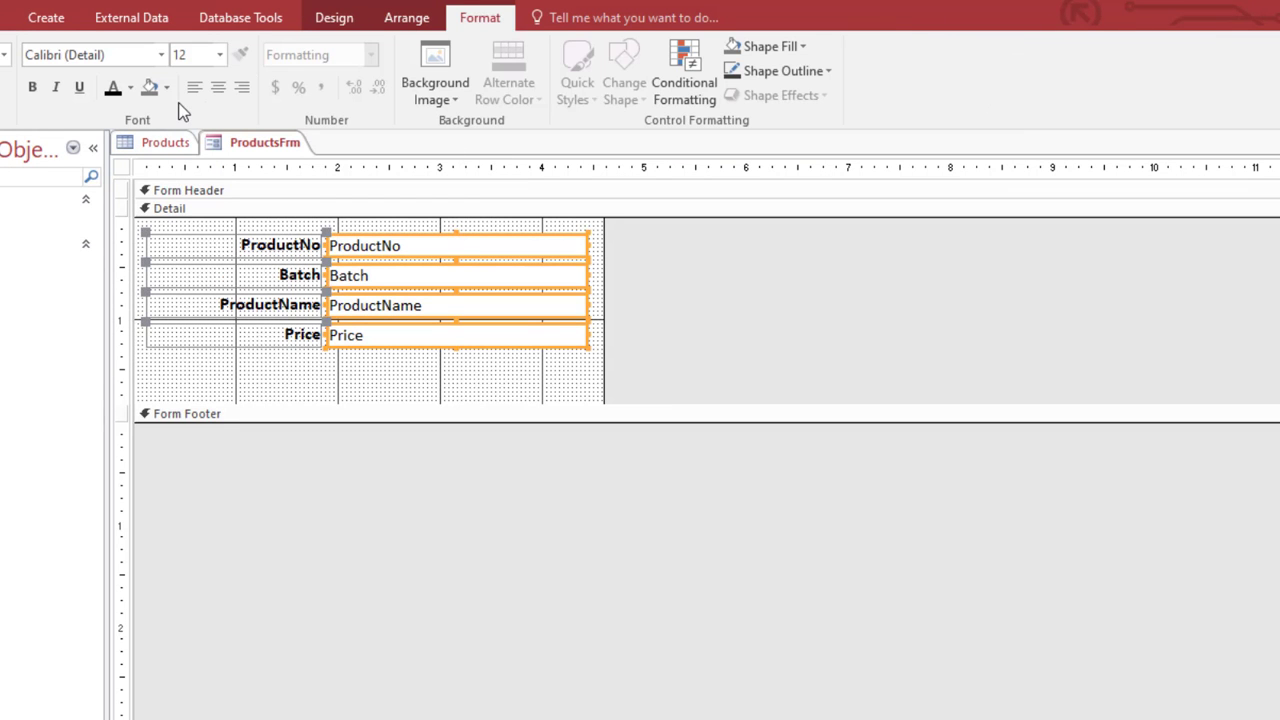
{"action": "left_click", "coordinate": [323, 376]}
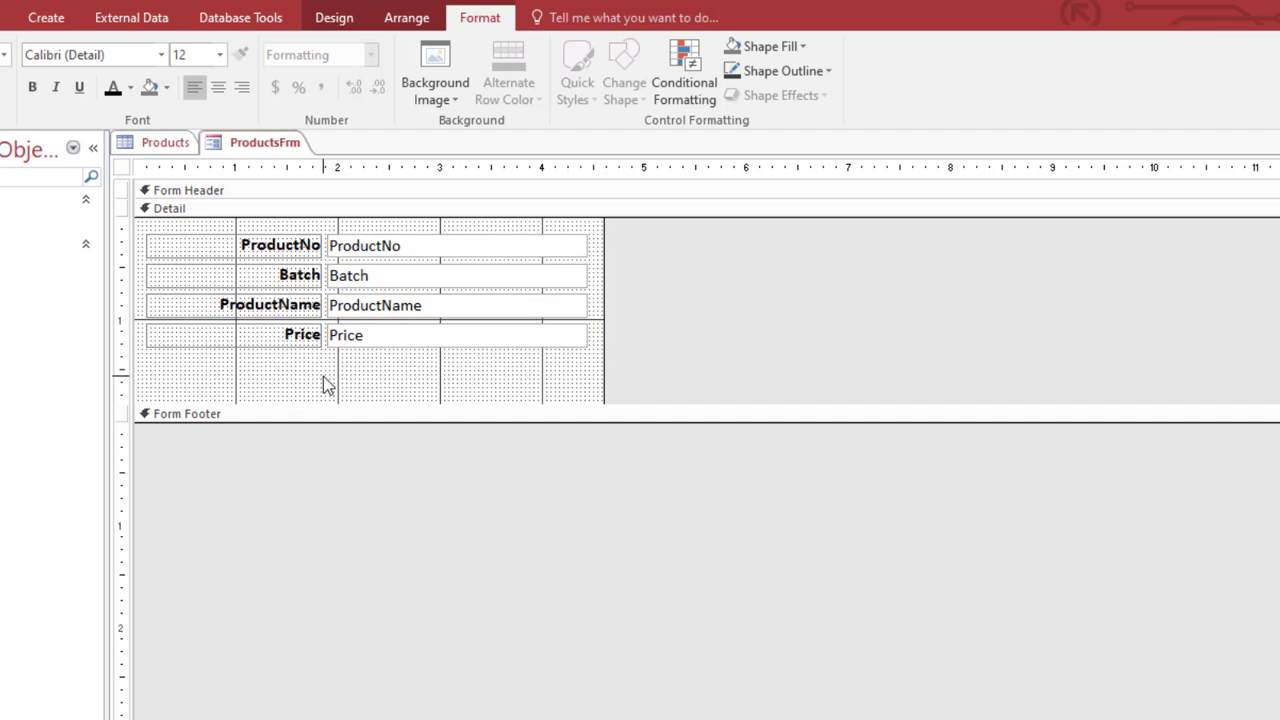
{"action": "left_click", "coordinate": [764, 50]}
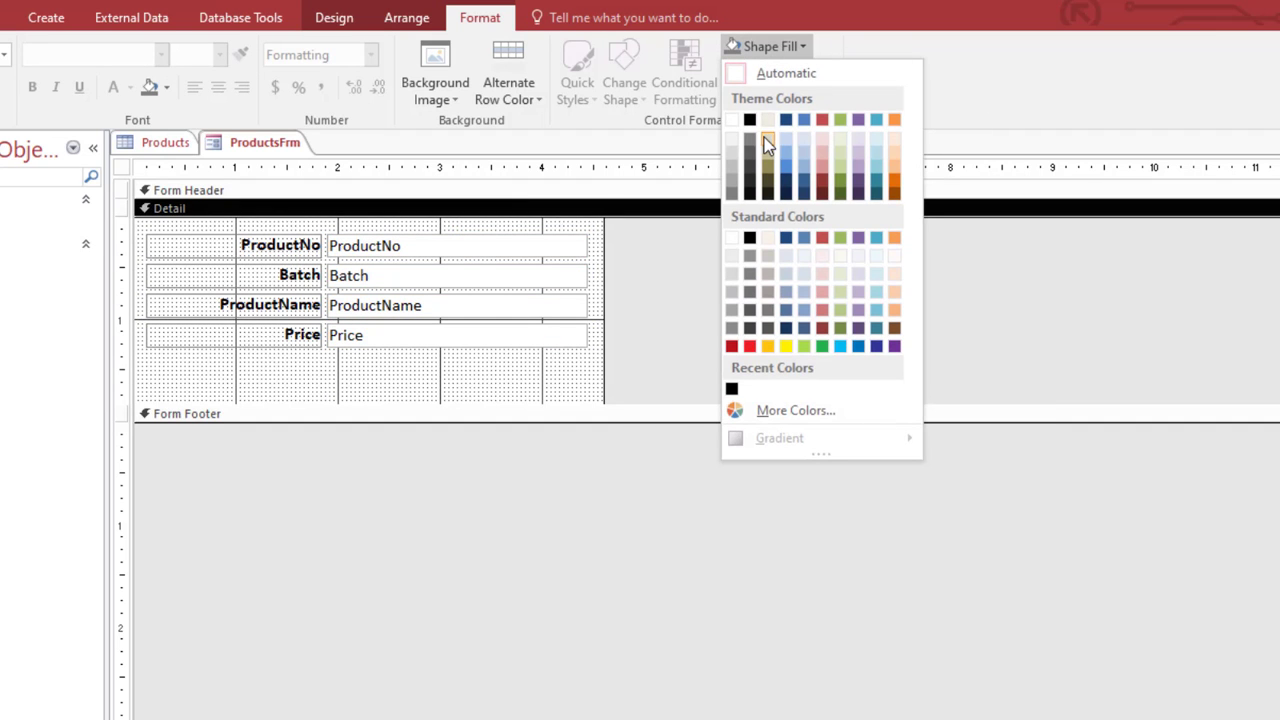
{"action": "left_click", "coordinate": [770, 121]}
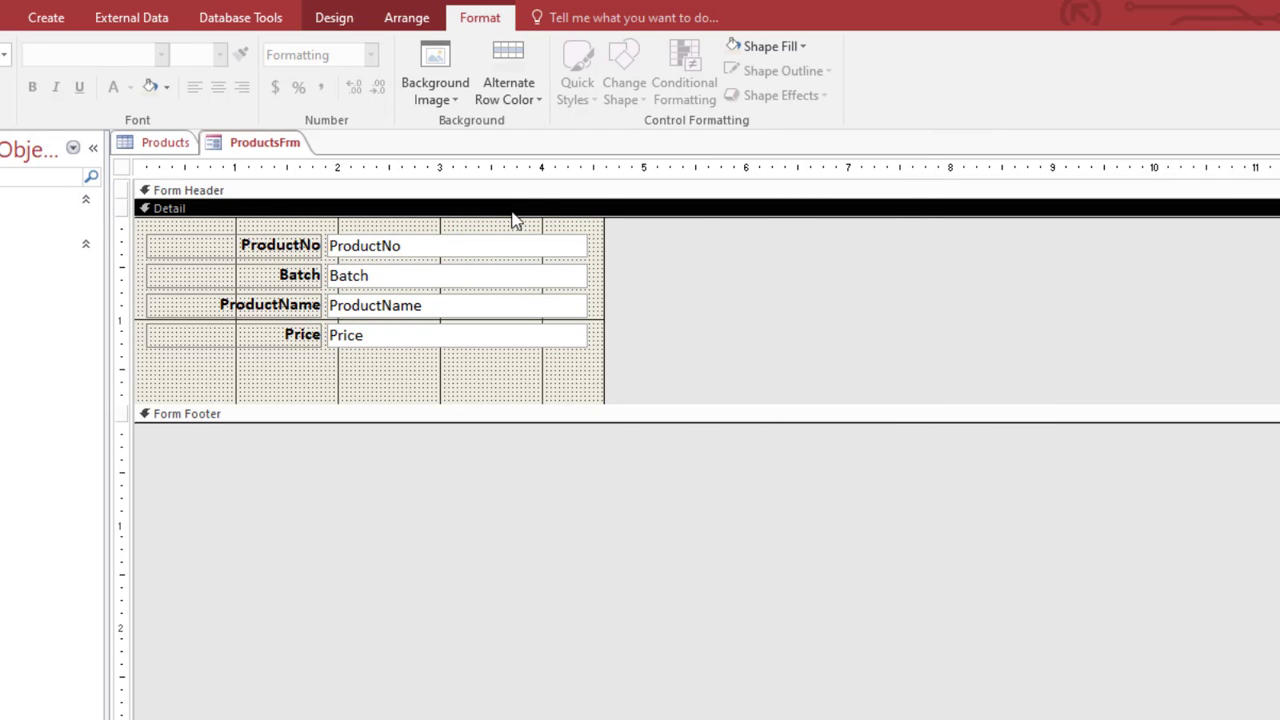
Step: Back in Form View, search 'mal' to bring up the Choco malt record
{"action": "right_click", "coordinate": [268, 149]}
{"action": "left_click", "coordinate": [323, 240]}
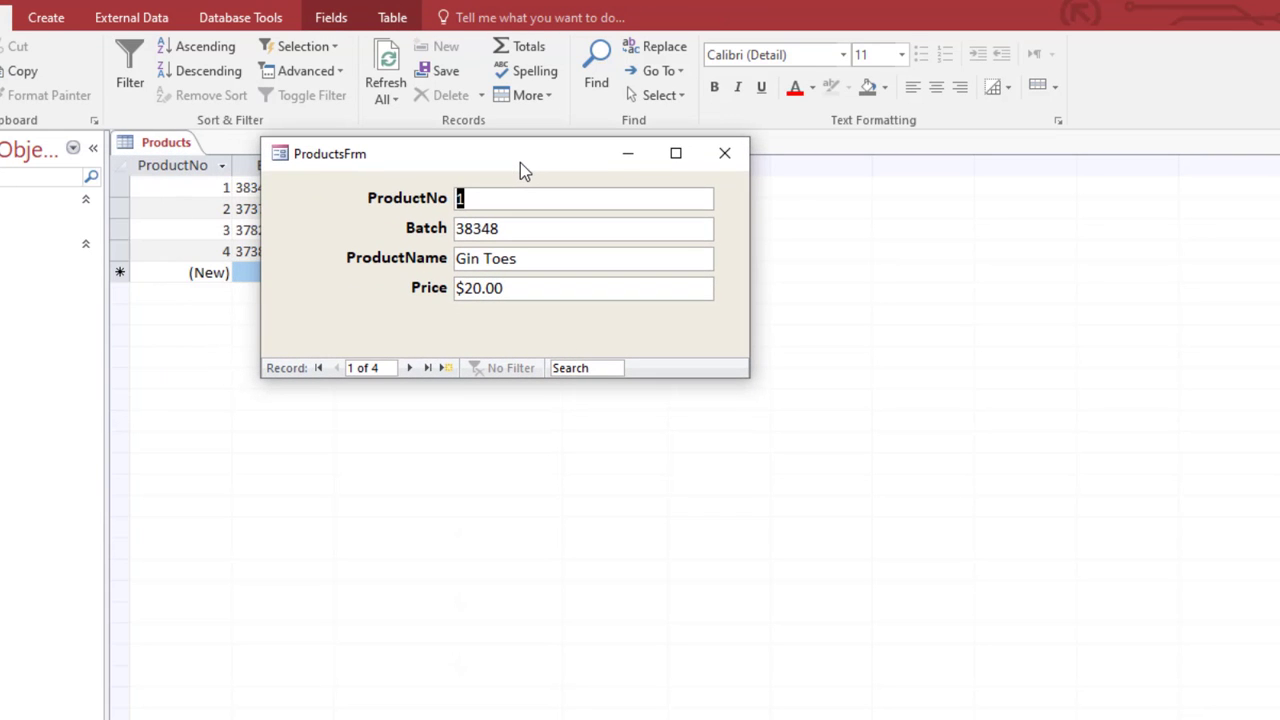
{"action": "left_click", "coordinate": [568, 368]}
{"action": "type", "text": "mal"}
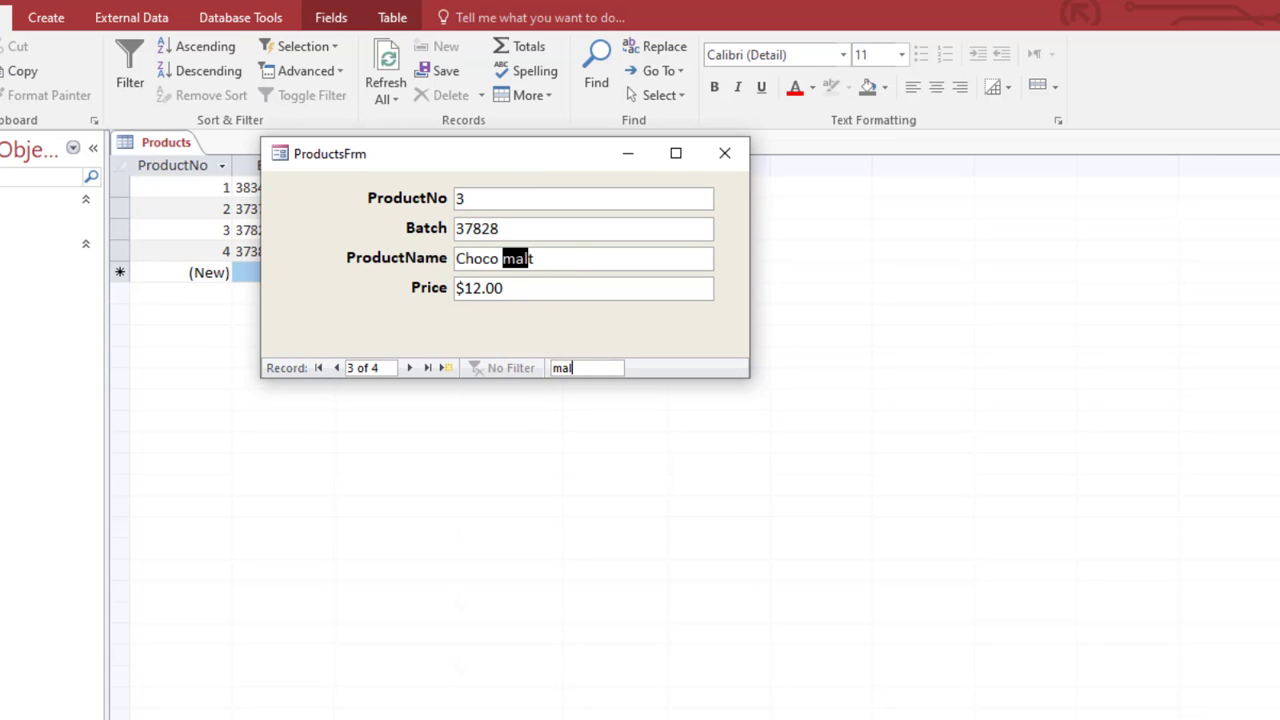
{"action": "left_click_drag", "start_coordinate": [457, 163], "coordinate": [543, 162]}
Step: In Design View, make the Detail section slightly taller and draw a button below Price
{"action": "right_click", "coordinate": [548, 167]}
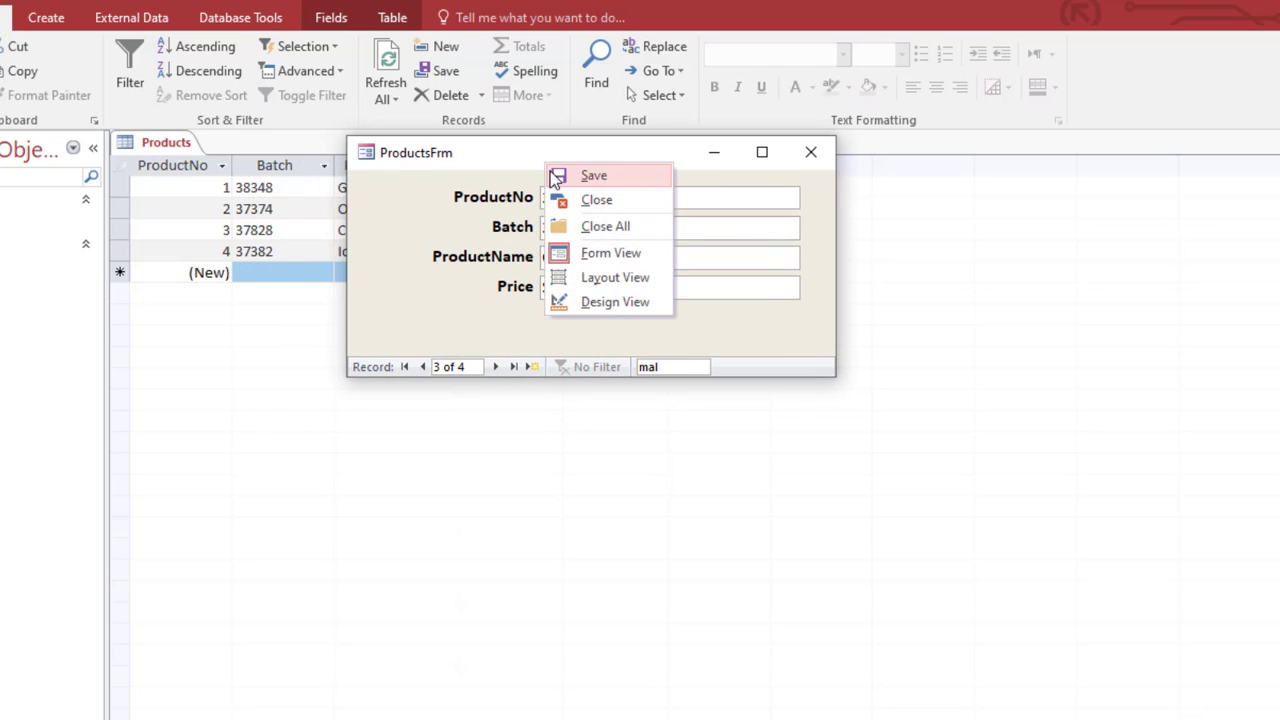
{"action": "left_click", "coordinate": [600, 304]}
{"action": "left_click_drag", "start_coordinate": [465, 405], "coordinate": [451, 415]}
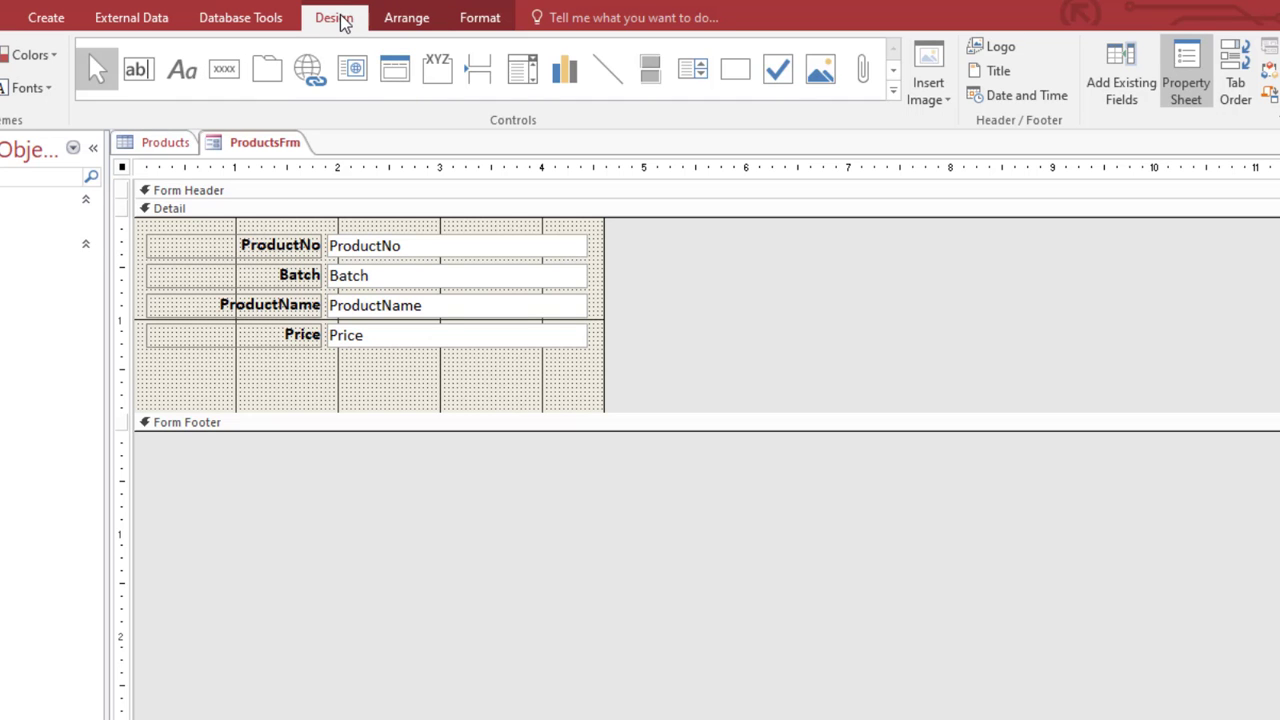
{"action": "left_click", "coordinate": [224, 68]}
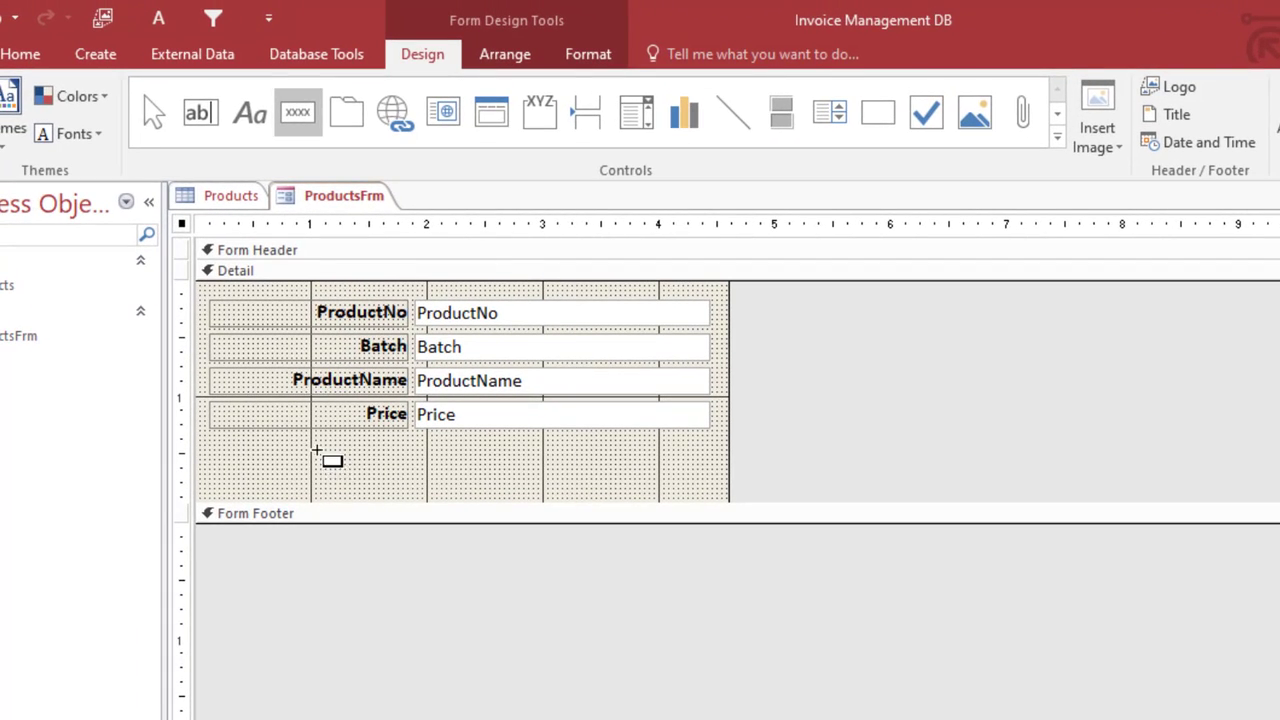
{"action": "left_click_drag", "start_coordinate": [316, 445], "coordinate": [421, 481]}
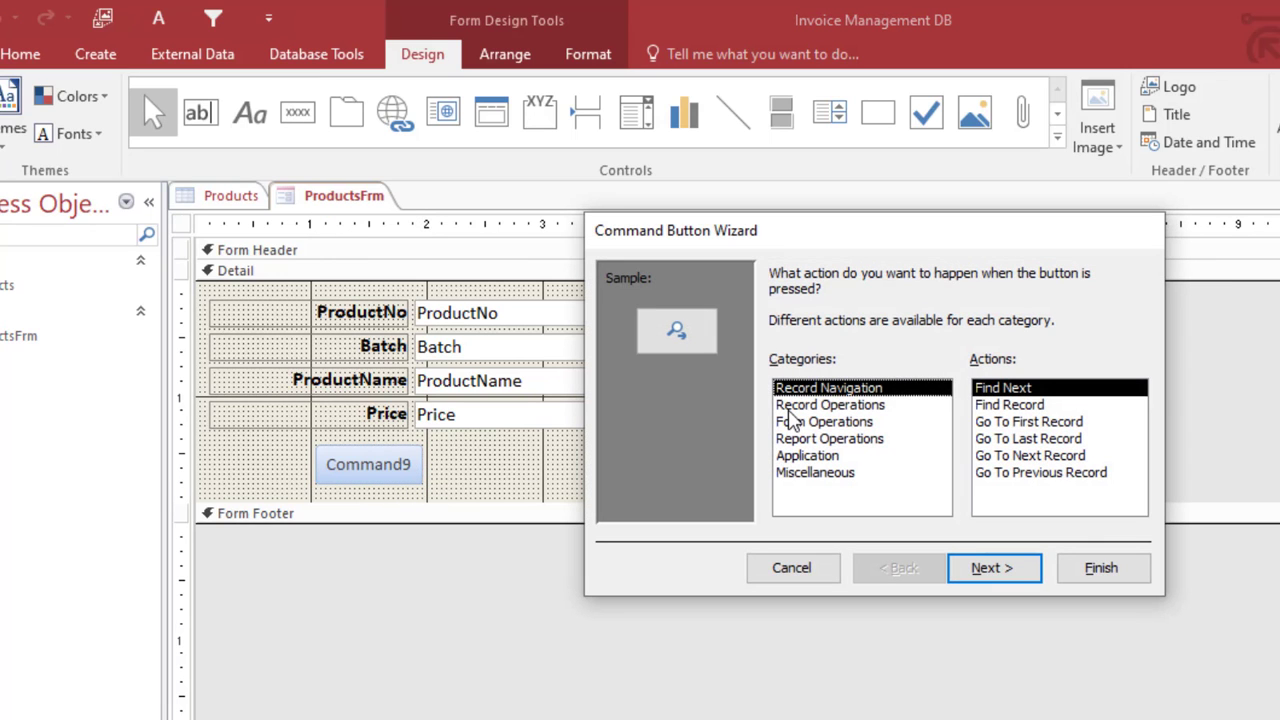
Step: Set the button to Add New Record with caption 'Add', then enlarge it
{"action": "left_click_drag", "start_coordinate": [870, 243], "coordinate": [822, 238]}
{"action": "left_click", "coordinate": [840, 400]}
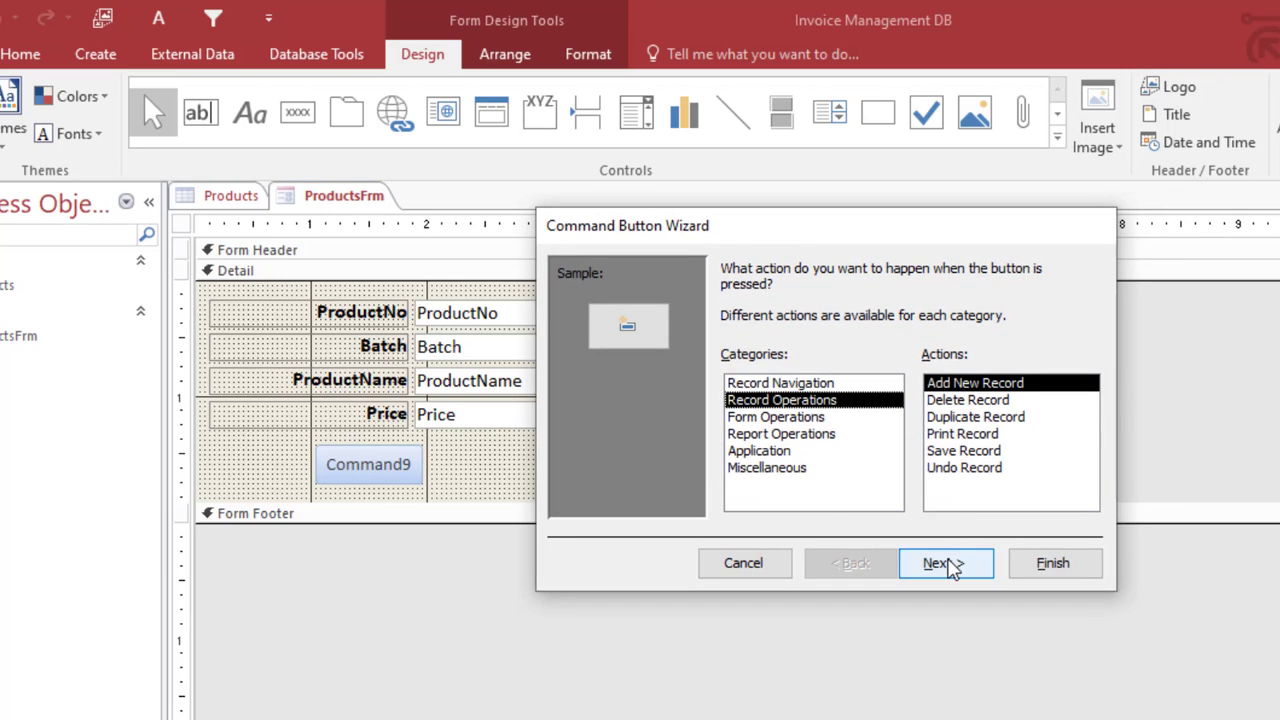
{"action": "left_click", "coordinate": [950, 563]}
{"action": "left_click", "coordinate": [763, 368]}
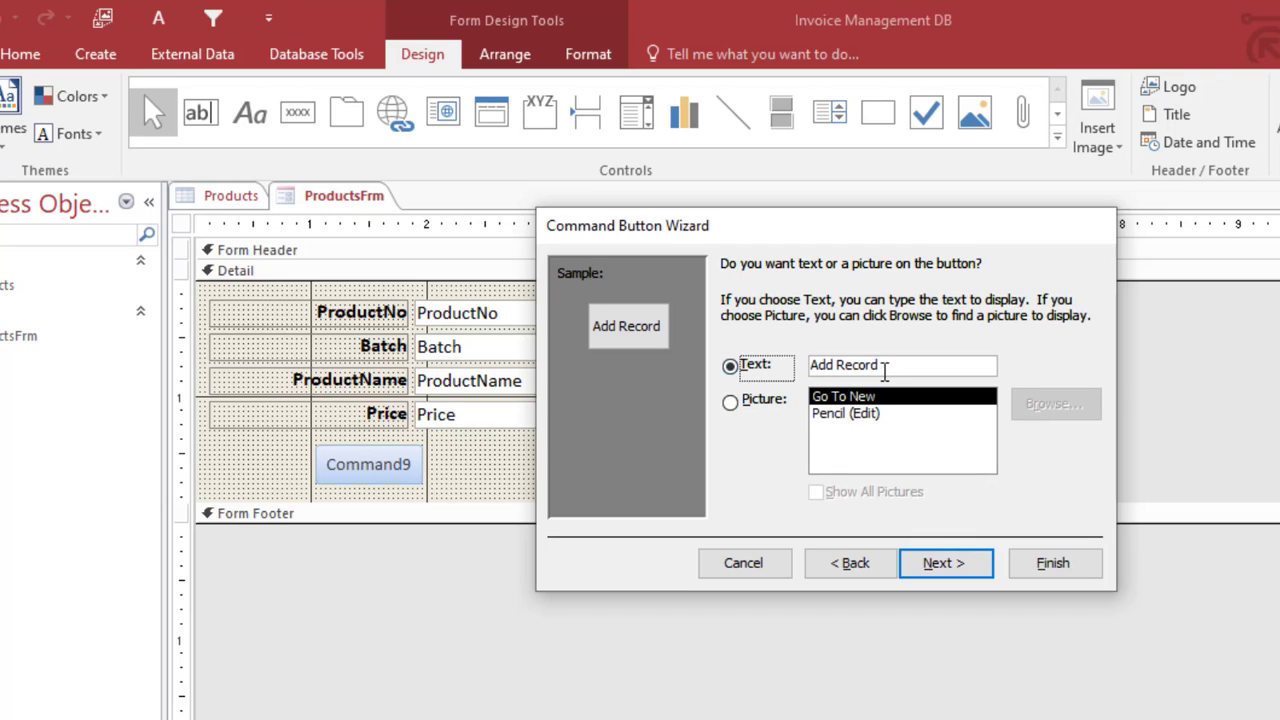
{"action": "left_click_drag", "start_coordinate": [877, 366], "coordinate": [840, 366]}
{"action": "key", "text": "BackSpace"}
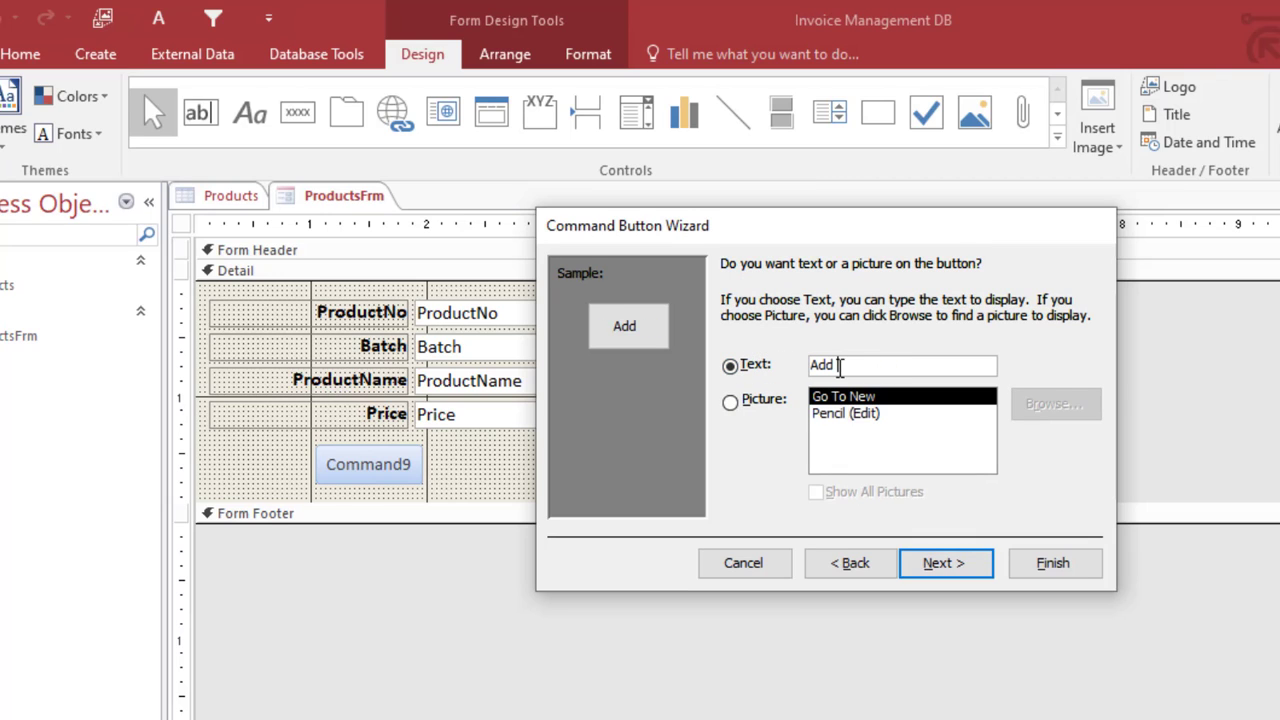
{"action": "left_click", "coordinate": [1060, 565]}
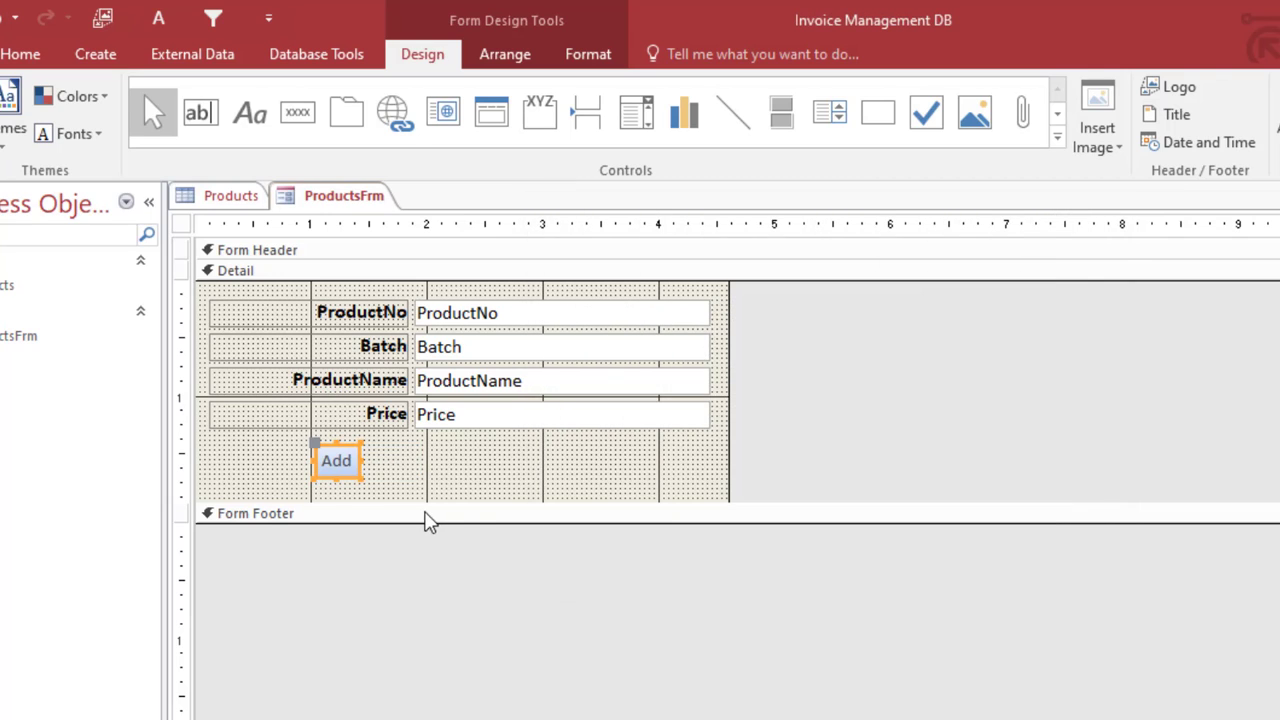
{"action": "left_click_drag", "start_coordinate": [360, 478], "coordinate": [419, 486]}
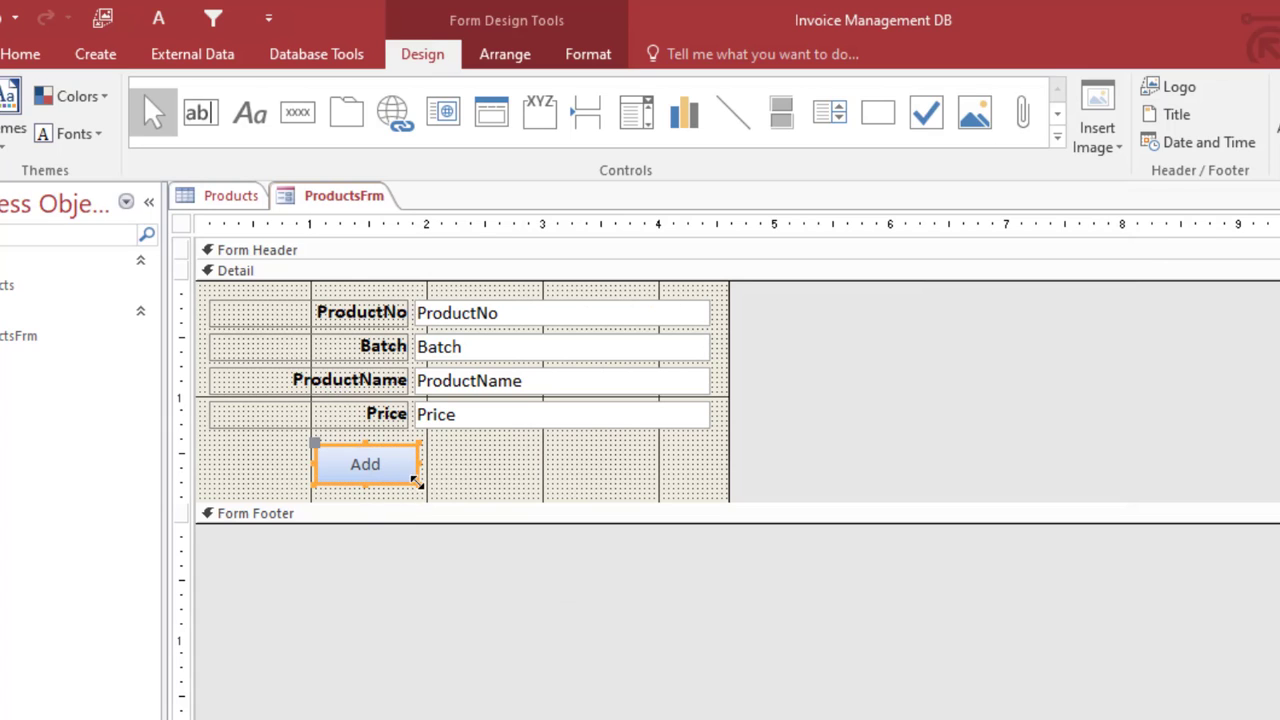
{"action": "left_click", "coordinate": [463, 487]}
{"action": "left_click", "coordinate": [306, 116]}
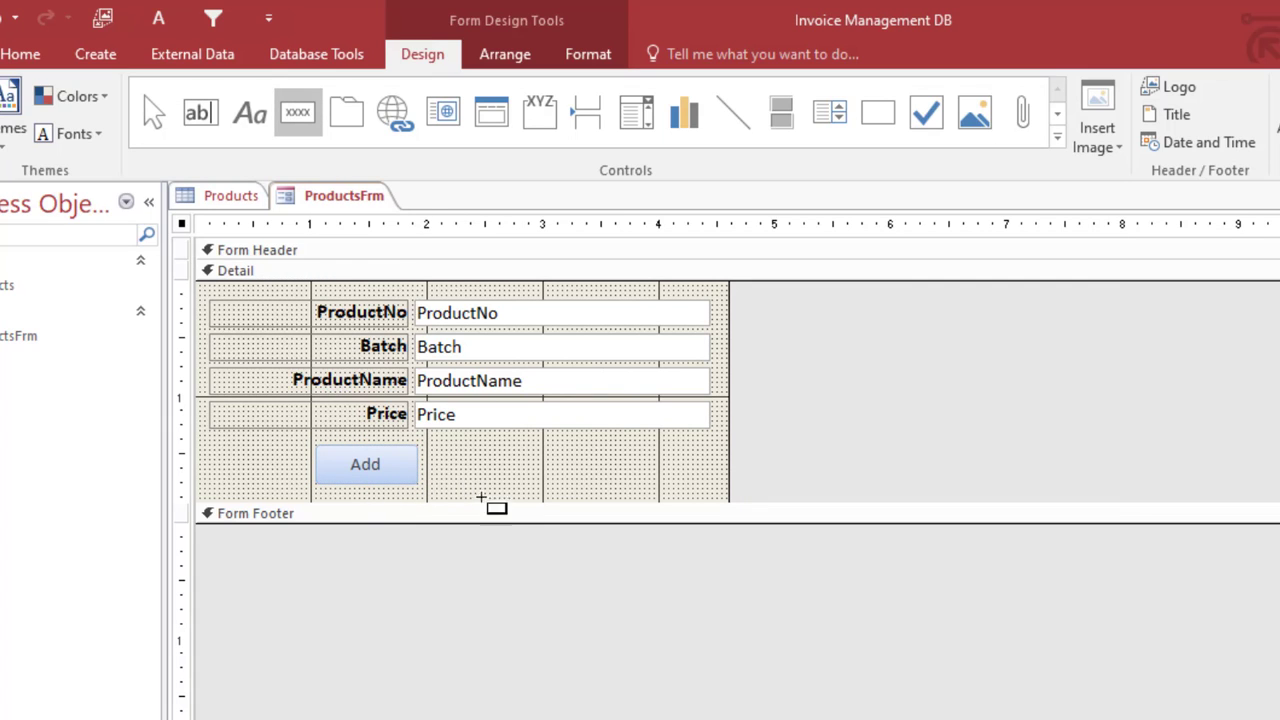
Step: Draw a Refresh Form Data button captioned 'Save' beside Add and widen it
{"action": "mouse_move", "coordinate": [428, 445]}
{"action": "left_mouse_down"}
{"action": "mouse_move", "coordinate": [507, 492]}
{"action": "mouse_move", "coordinate": [527, 484]}
{"action": "left_mouse_up"}
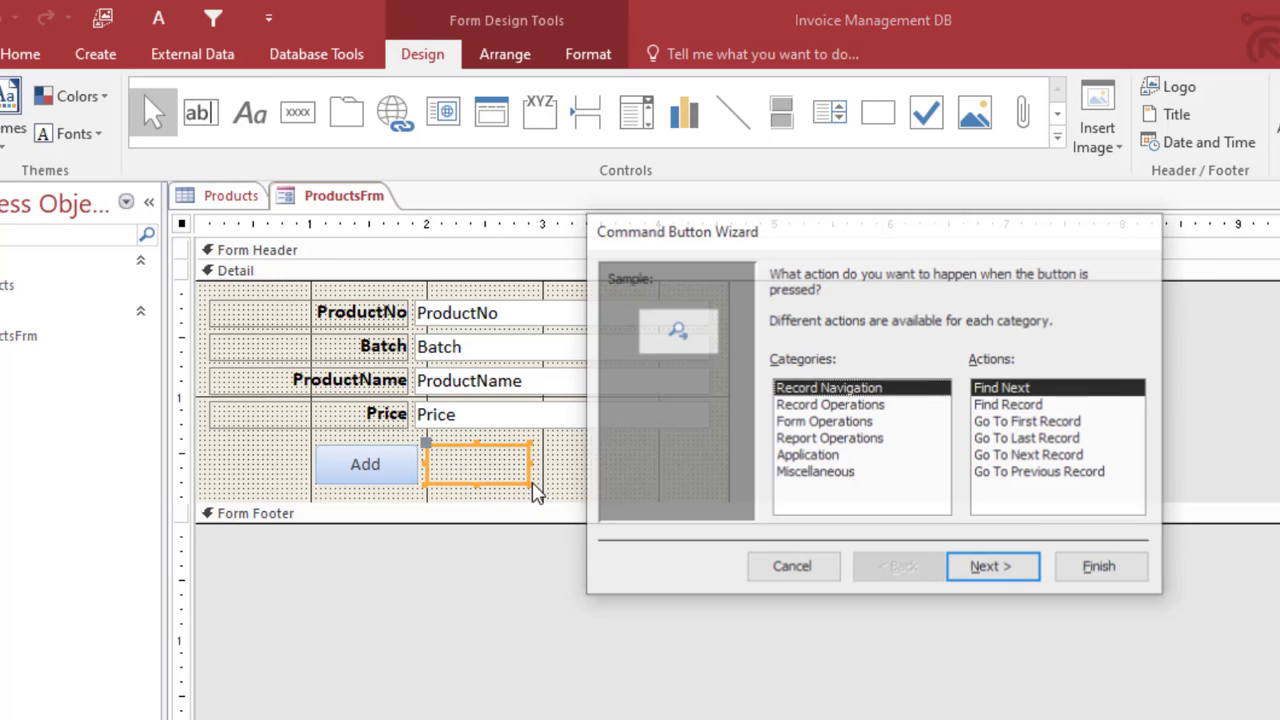
{"action": "left_click", "coordinate": [824, 429]}
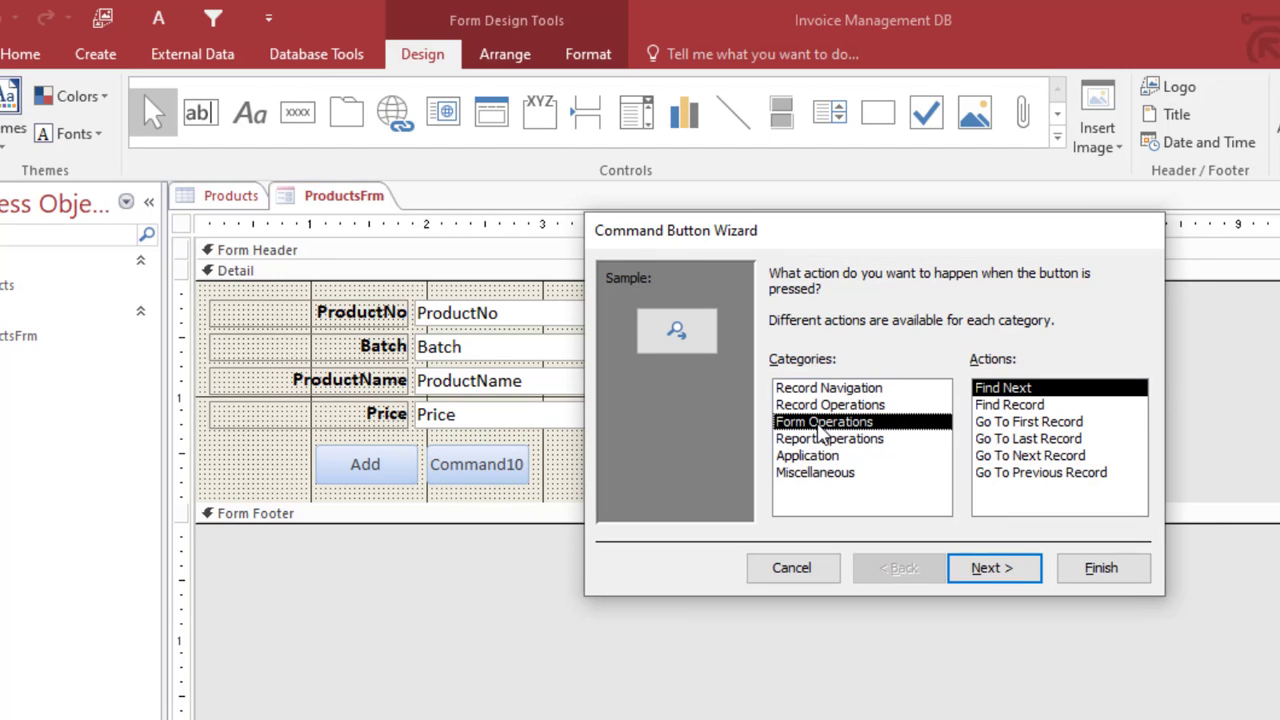
{"action": "left_click", "coordinate": [1003, 474]}
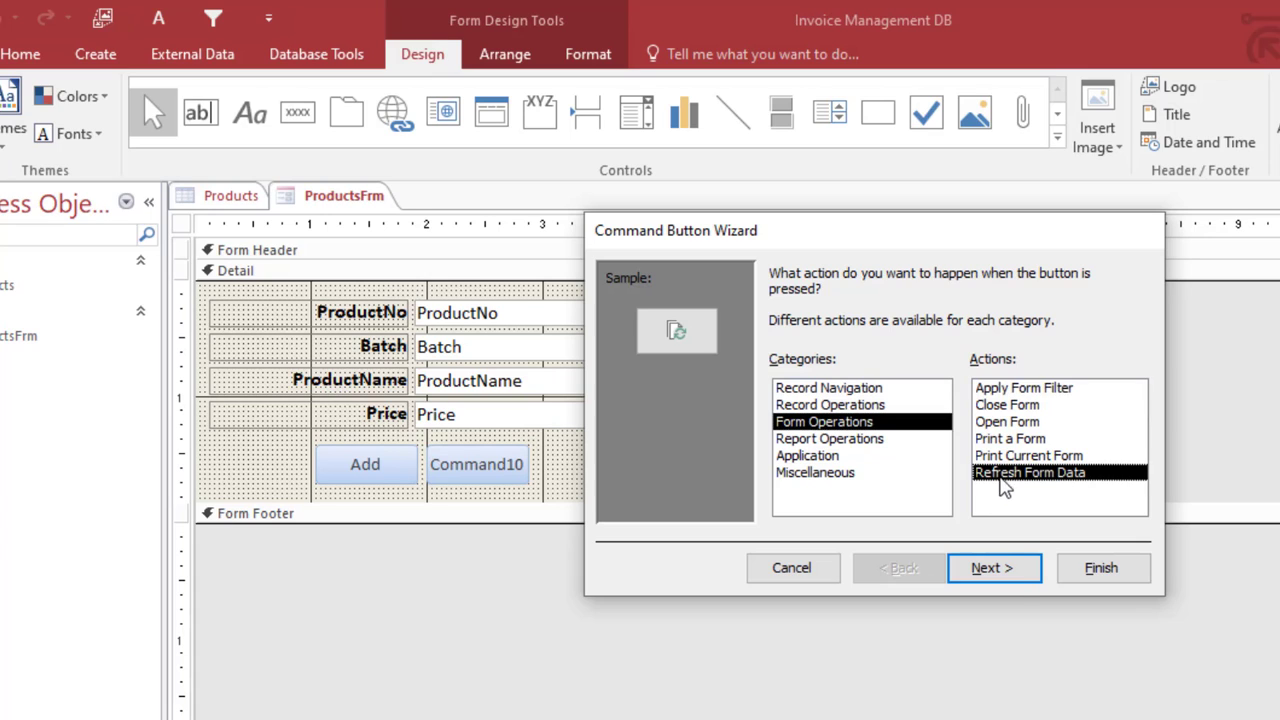
{"action": "left_click", "coordinate": [986, 567]}
{"action": "left_click", "coordinate": [808, 372]}
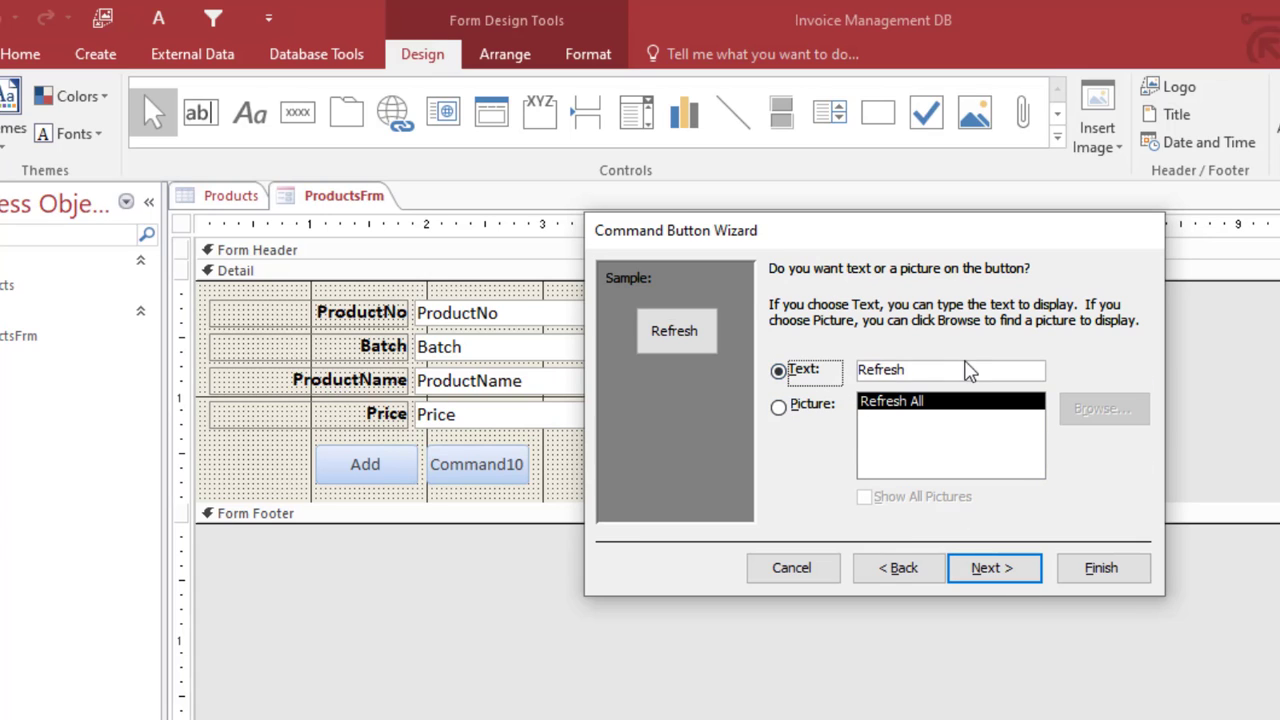
{"action": "left_click", "coordinate": [815, 375]}
{"action": "type", "text": "Save"}
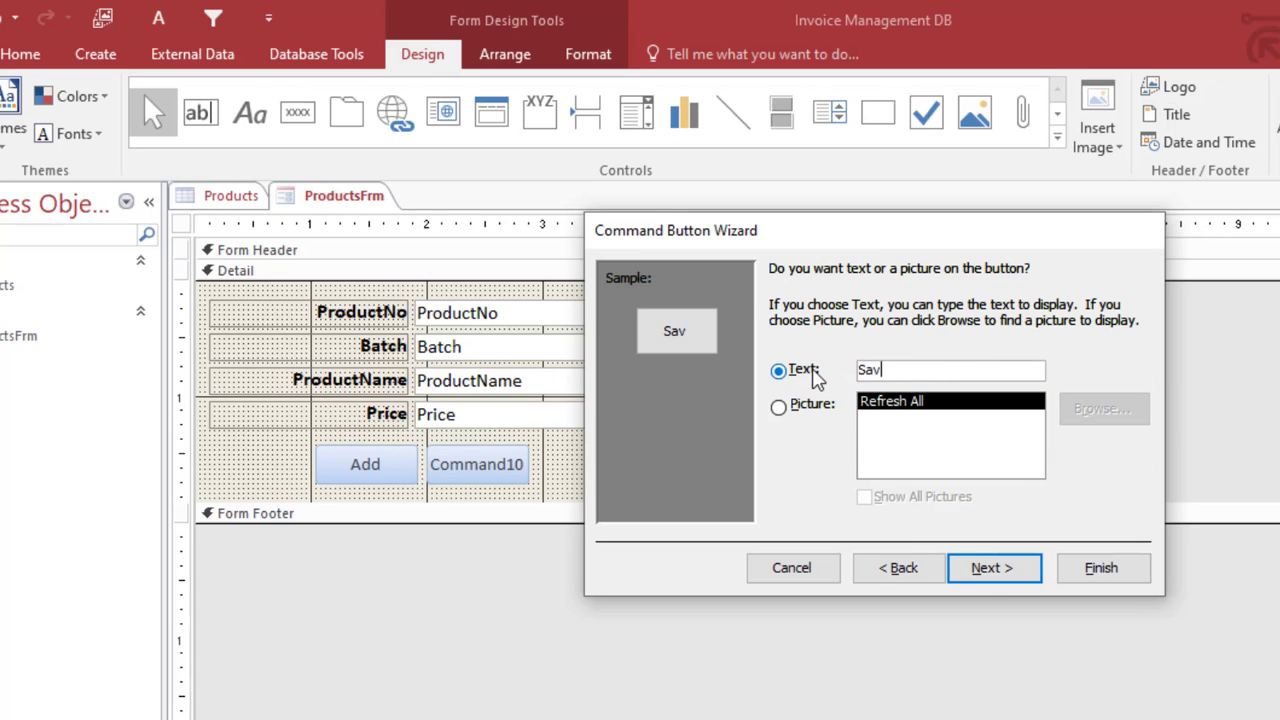
{"action": "left_click", "coordinate": [1091, 577]}
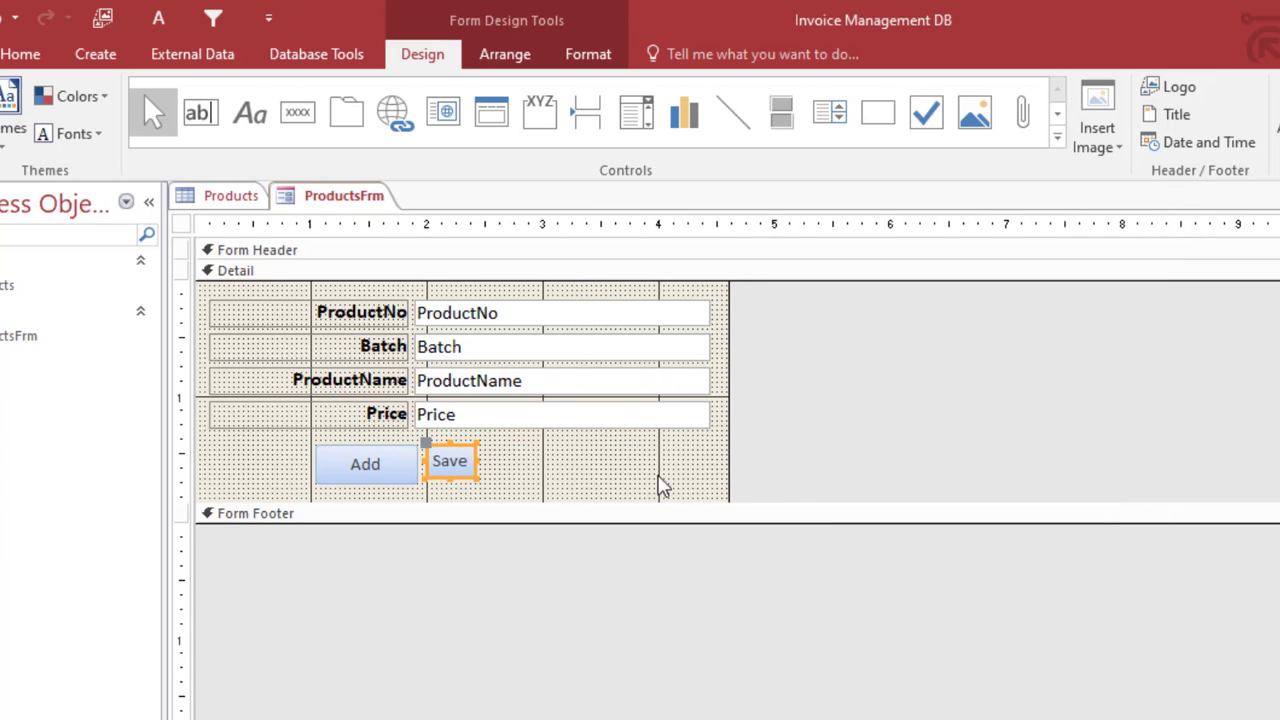
{"action": "left_click_drag", "start_coordinate": [478, 478], "coordinate": [548, 485]}
{"action": "left_click", "coordinate": [593, 490]}
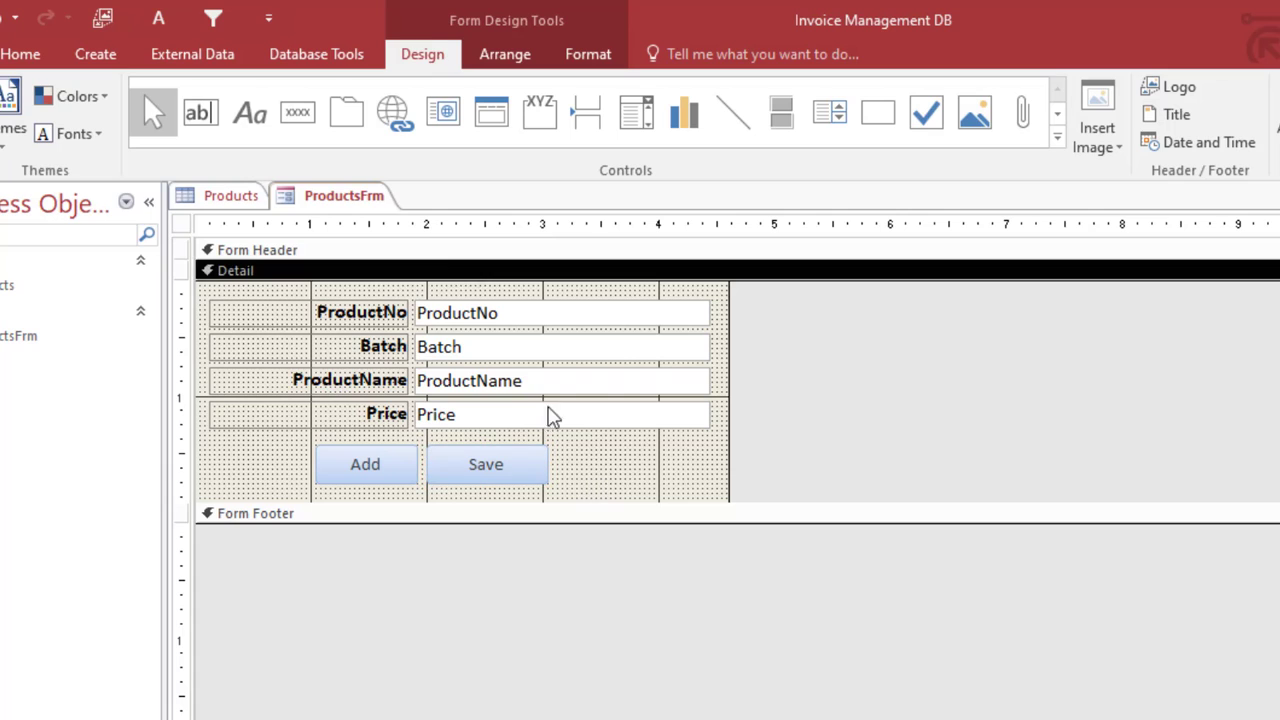
Step: Save the form design and shift the Add and Save buttons left
{"action": "right_click", "coordinate": [377, 200]}
{"action": "left_click", "coordinate": [400, 206]}
{"action": "left_click_drag", "start_coordinate": [611, 466], "coordinate": [309, 466]}
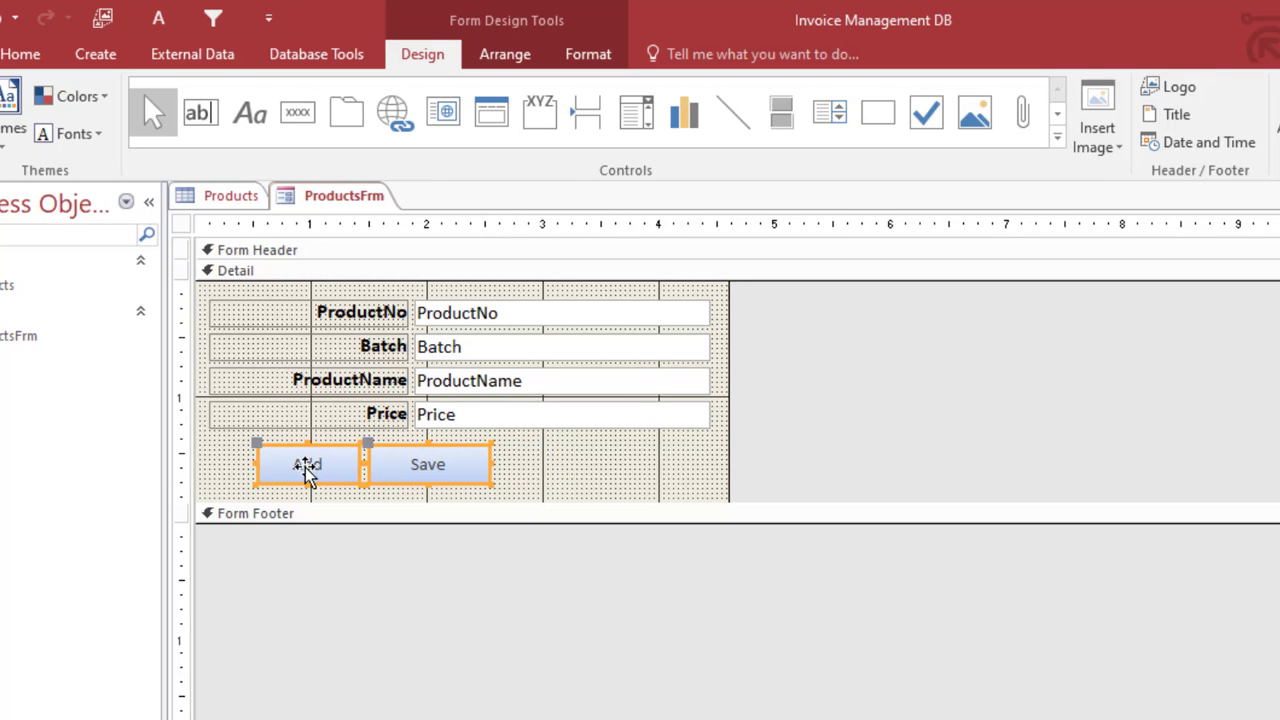
{"action": "left_click", "coordinate": [511, 489]}
{"action": "left_click", "coordinate": [303, 118]}
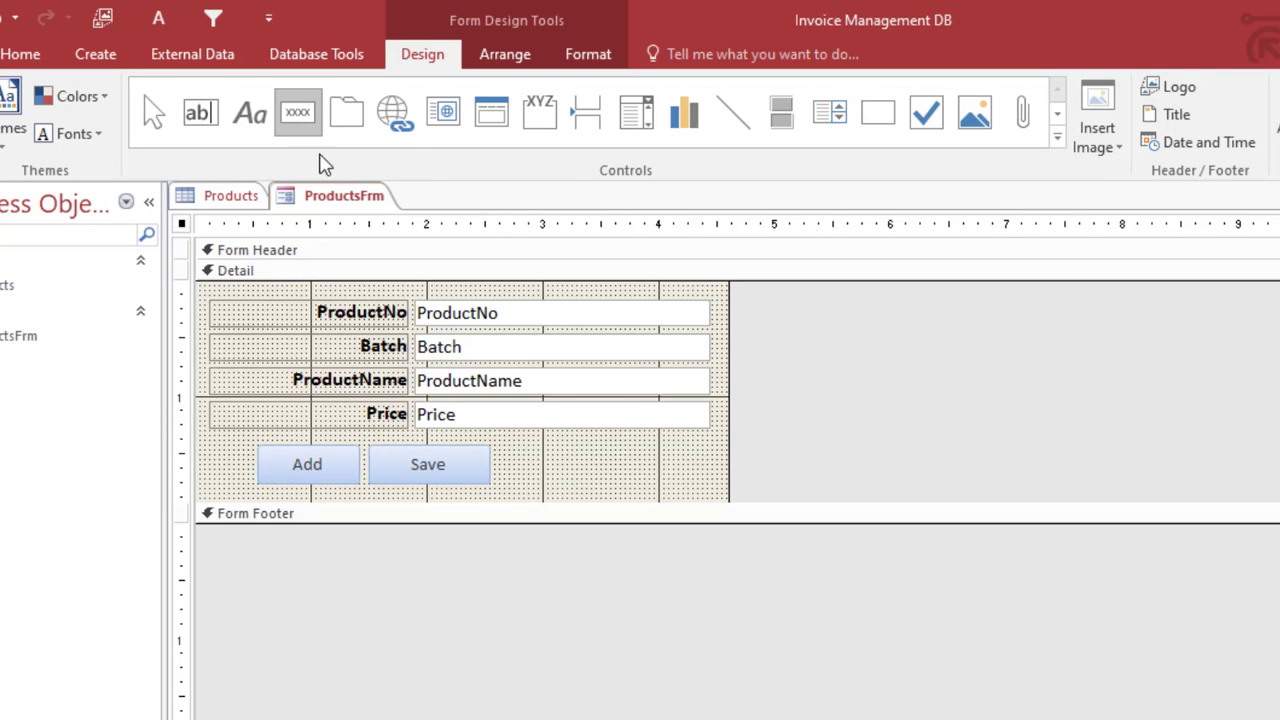
Step: Draw a Delete Record button captioned 'Delete' beside Save, widened to match the others
{"action": "left_click_drag", "start_coordinate": [499, 447], "coordinate": [639, 486]}
{"action": "left_click", "coordinate": [830, 406]}
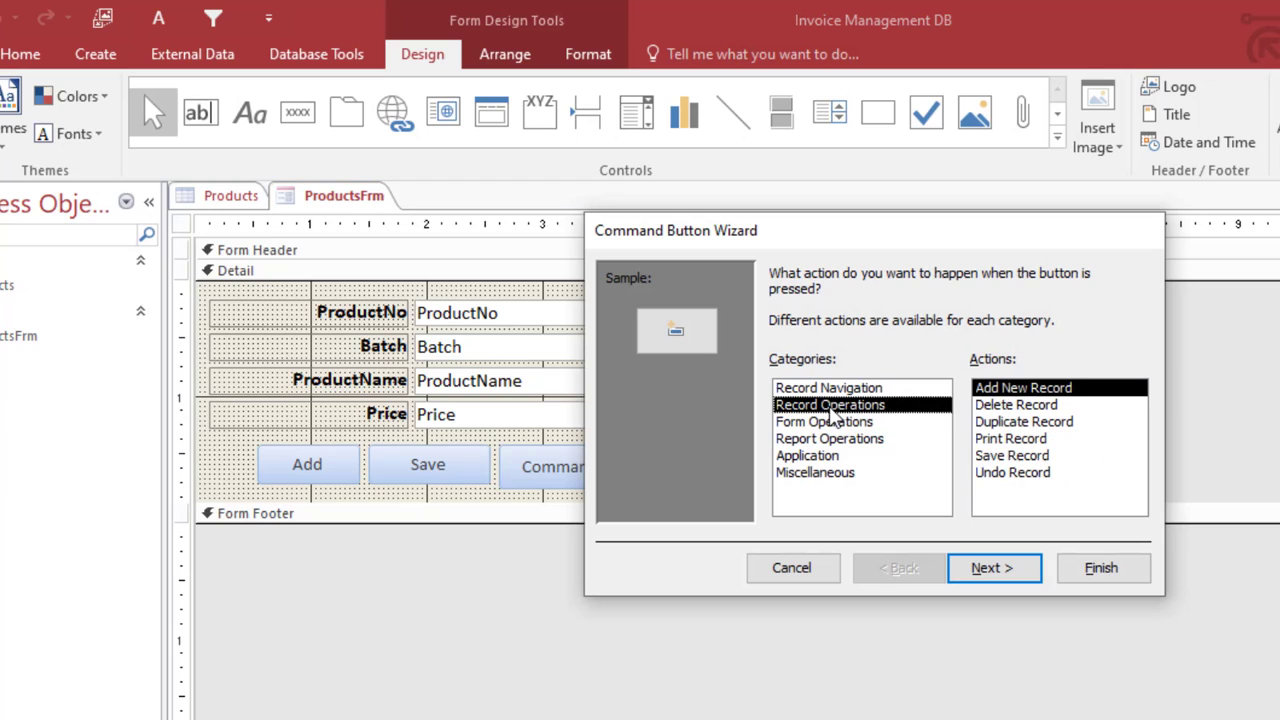
{"action": "left_click", "coordinate": [1018, 406]}
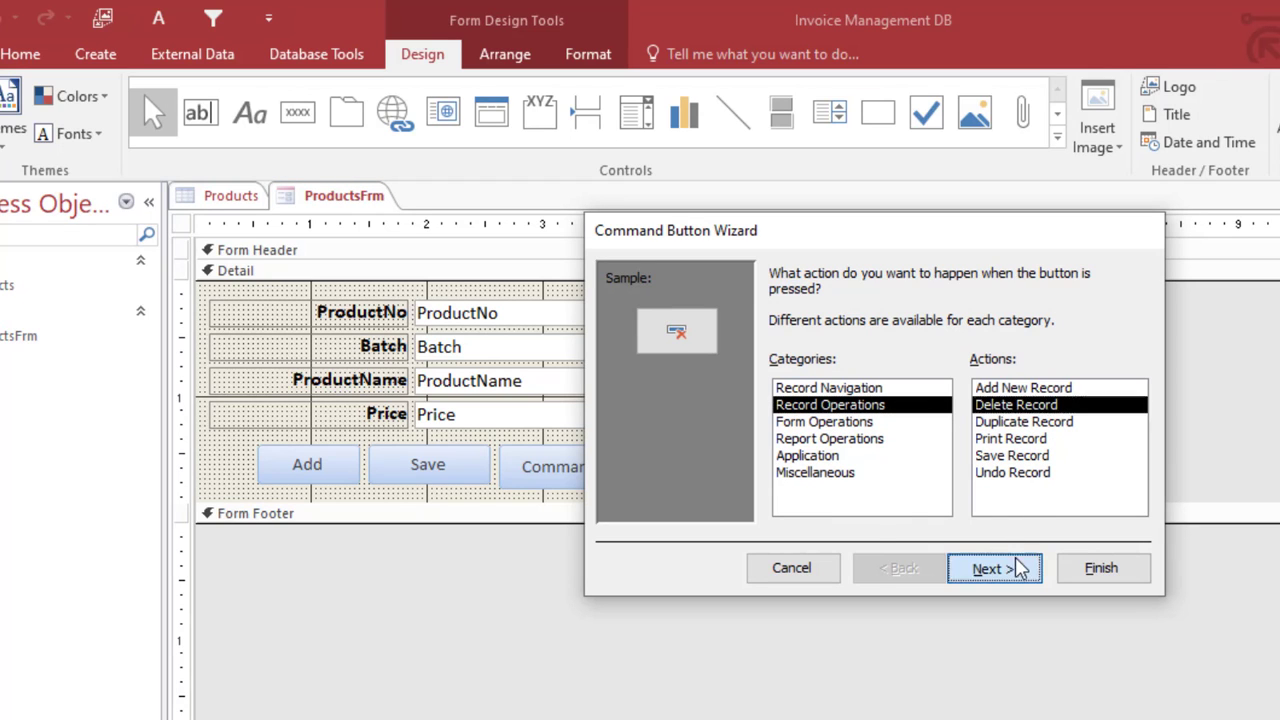
{"action": "left_click", "coordinate": [1018, 568]}
{"action": "left_click", "coordinate": [805, 369]}
{"action": "double_click", "coordinate": [920, 369]}
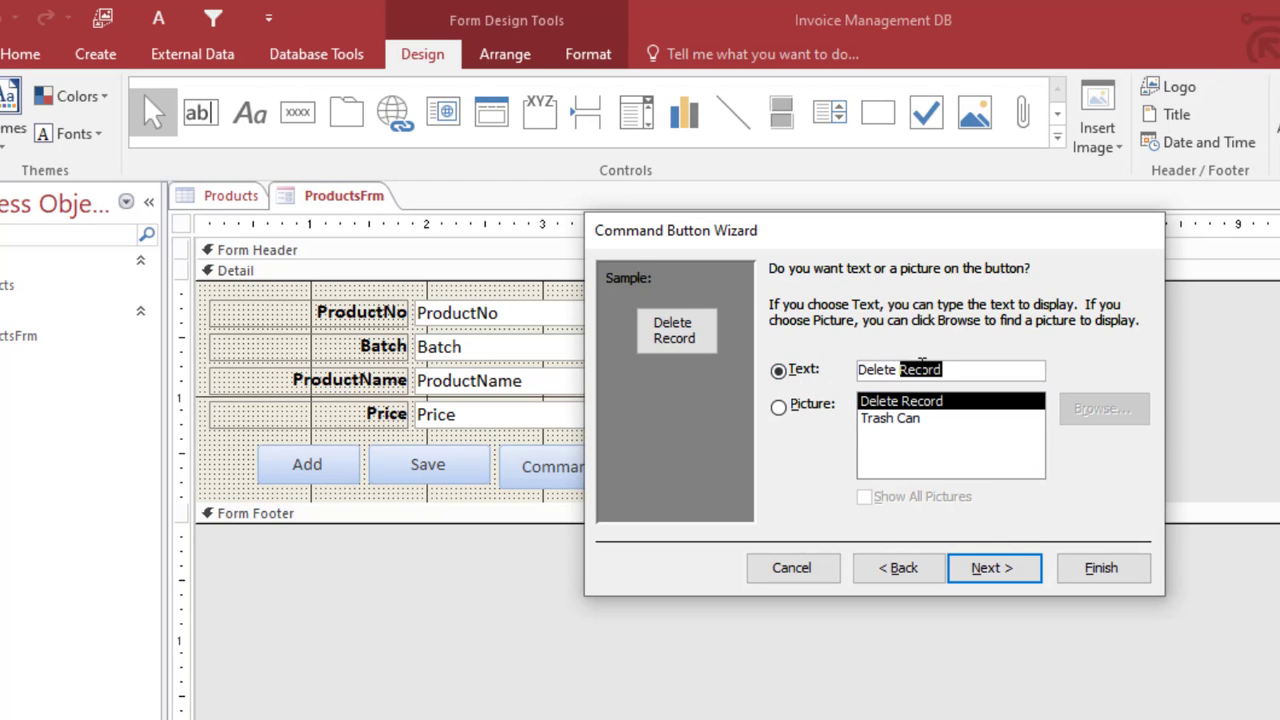
{"action": "key", "text": "BackSpace"}
{"action": "left_click", "coordinate": [1100, 567]}
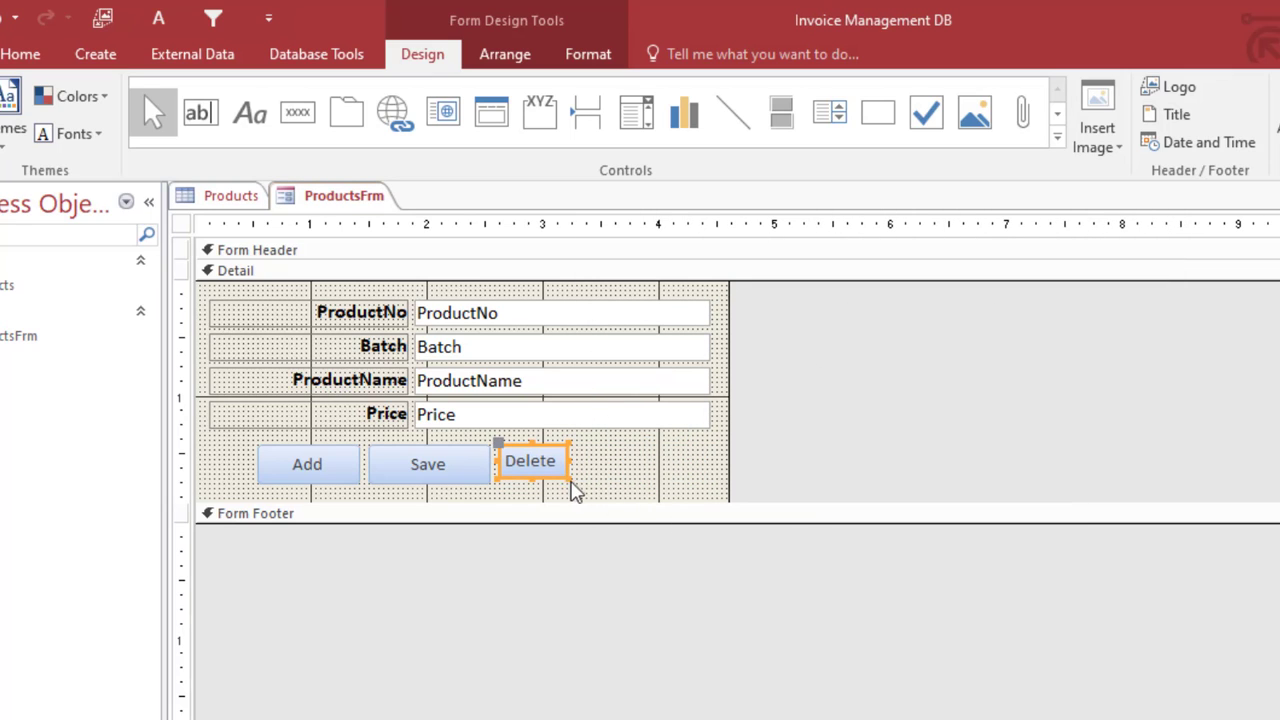
{"action": "left_click_drag", "start_coordinate": [569, 478], "coordinate": [642, 483]}
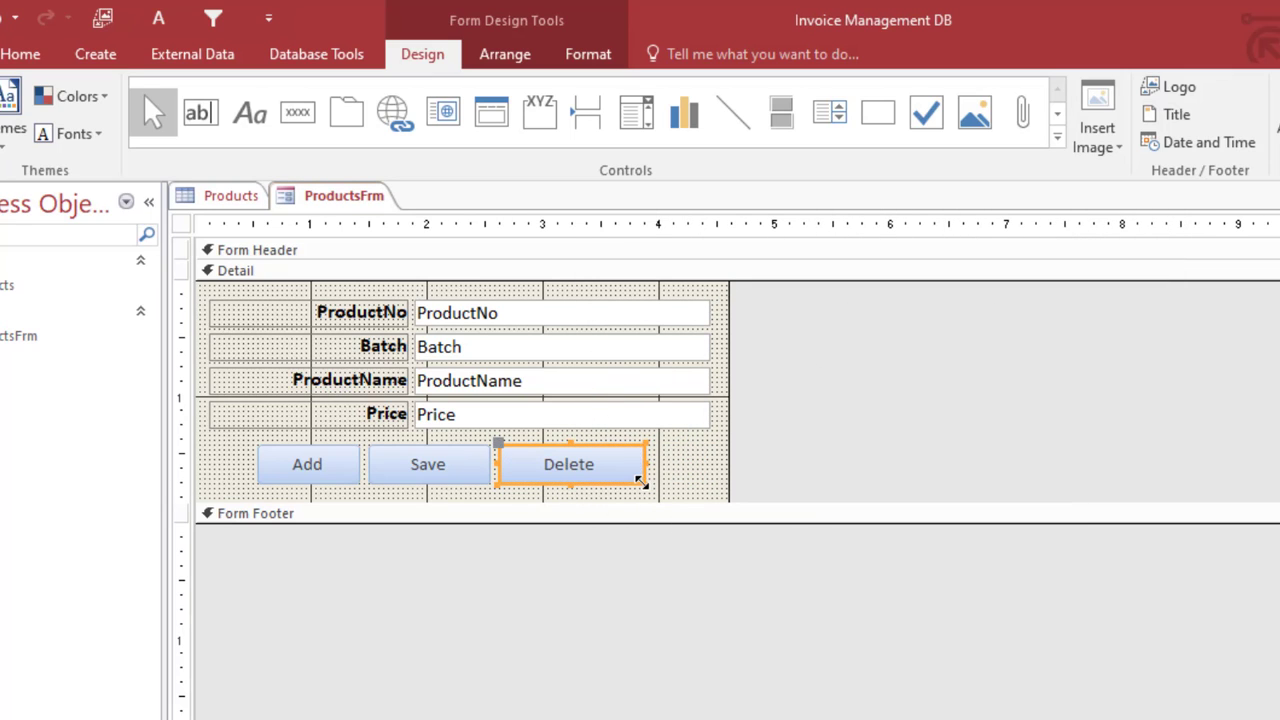
{"action": "right_click", "coordinate": [338, 196]}
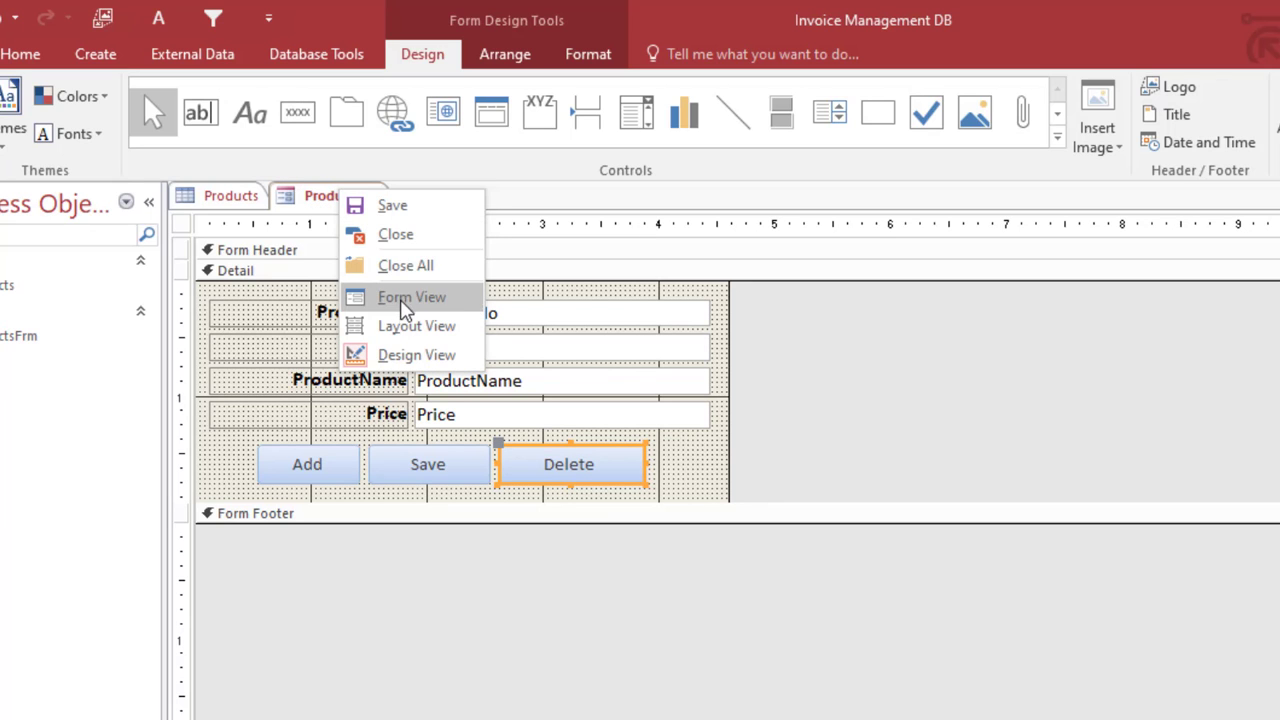
Step: In Form View, add and save product batch 73732, 'Arabian Keyboard 12', priced 300
{"action": "left_click", "coordinate": [365, 297]}
{"action": "left_click_drag", "start_coordinate": [370, 243], "coordinate": [659, 426]}
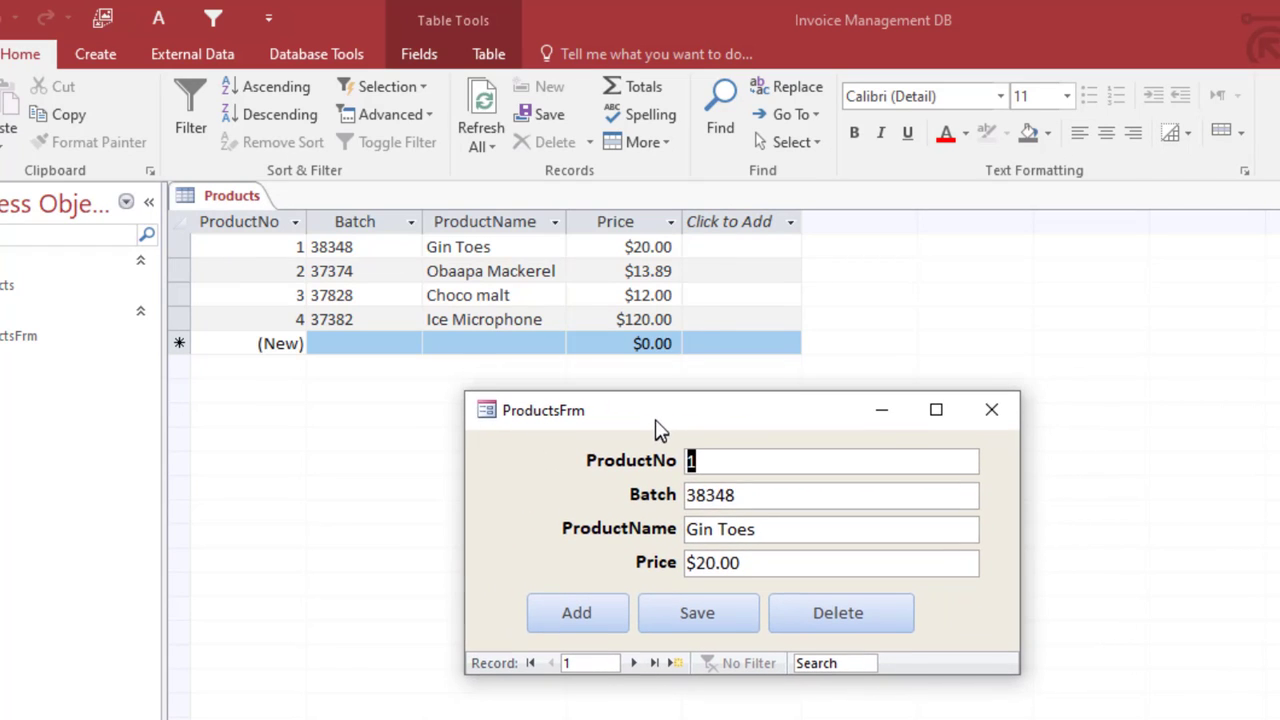
{"action": "left_click", "coordinate": [590, 612]}
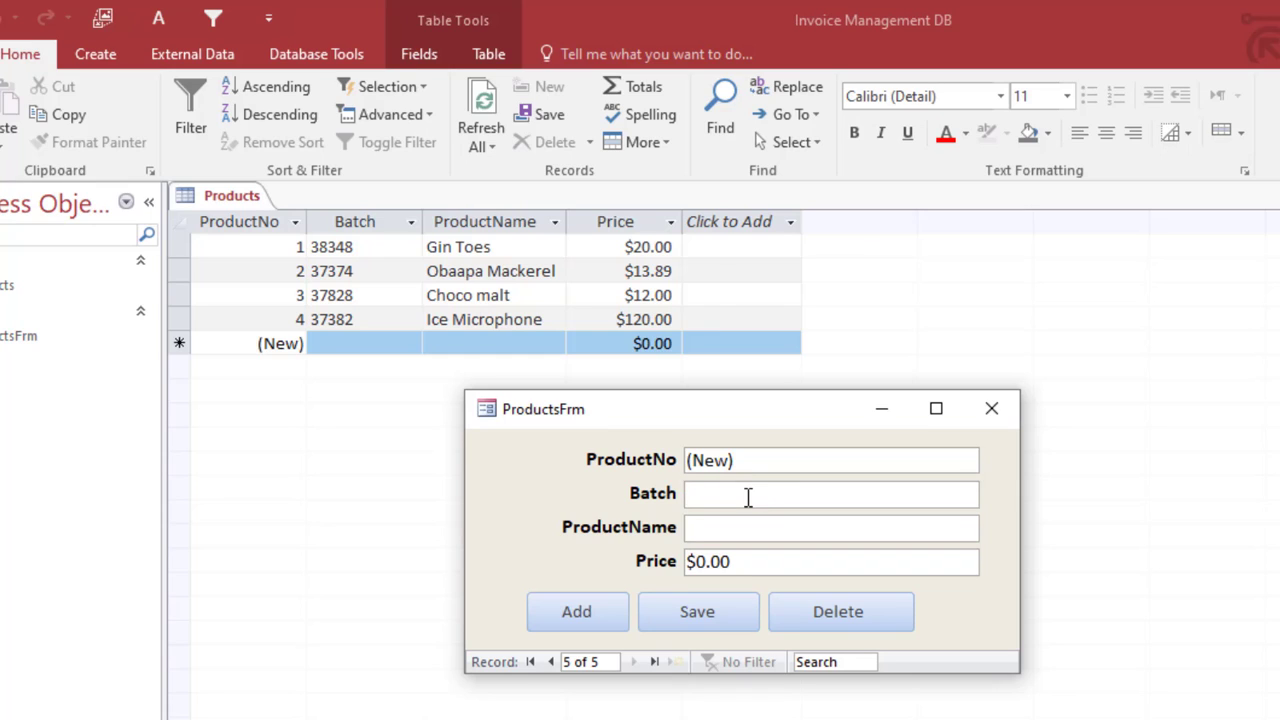
{"action": "type", "text": "73732"}
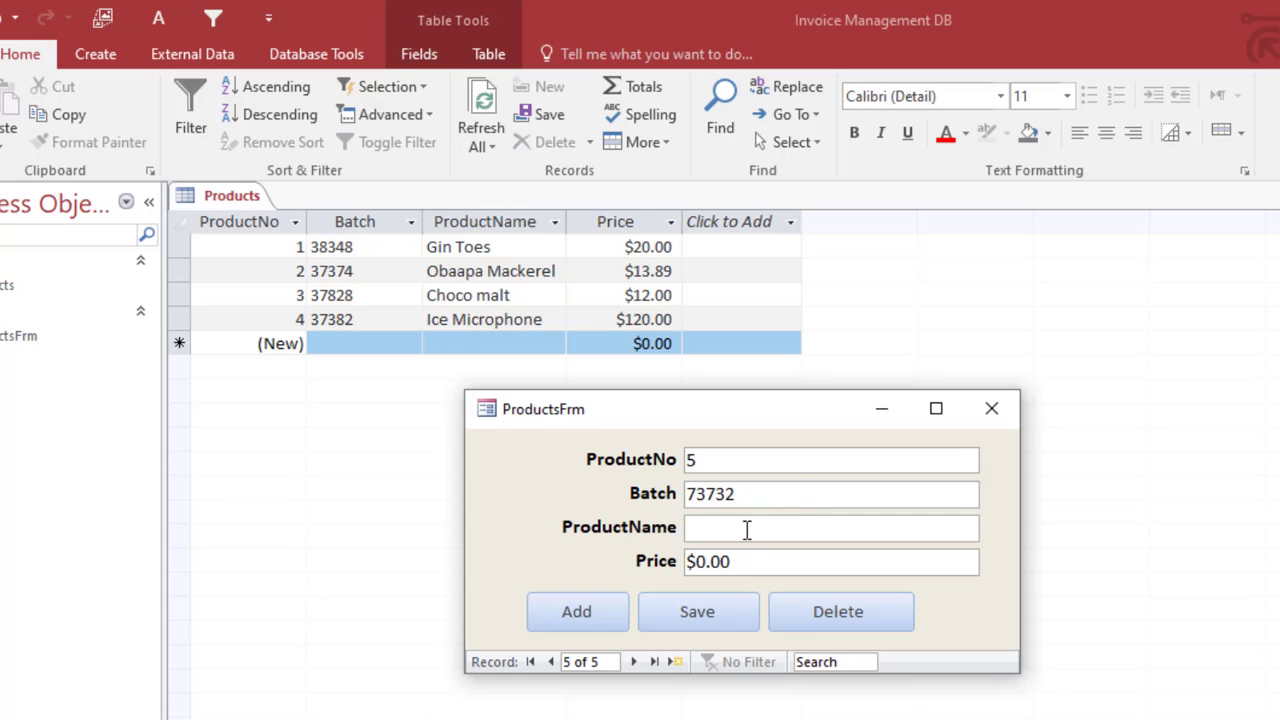
{"action": "left_click", "coordinate": [746, 530]}
{"action": "type", "text": "Arabian"}
{"action": "type", "text": " Keub"}
{"action": "key", "text": "BackSpace"}
{"action": "key", "text": "BackSpace"}
{"action": "type", "text": "yboard "}
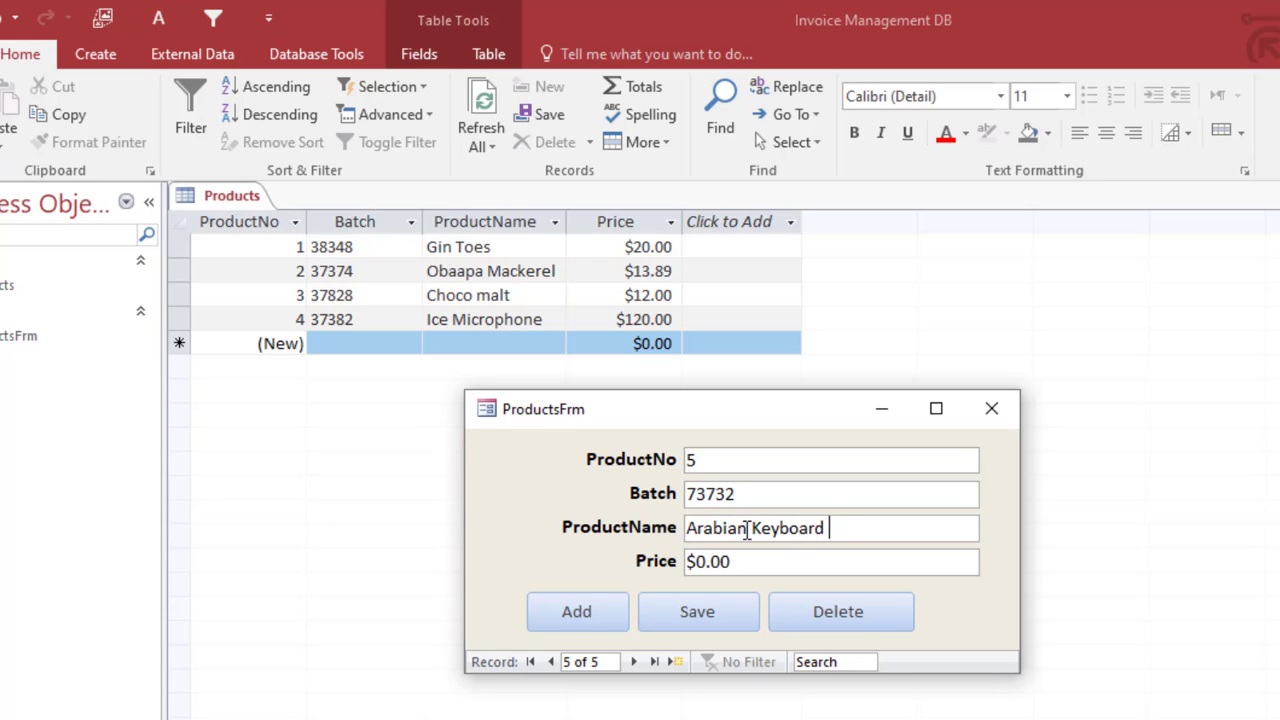
{"action": "type", "text": "12"}
{"action": "key", "text": "Tab"}
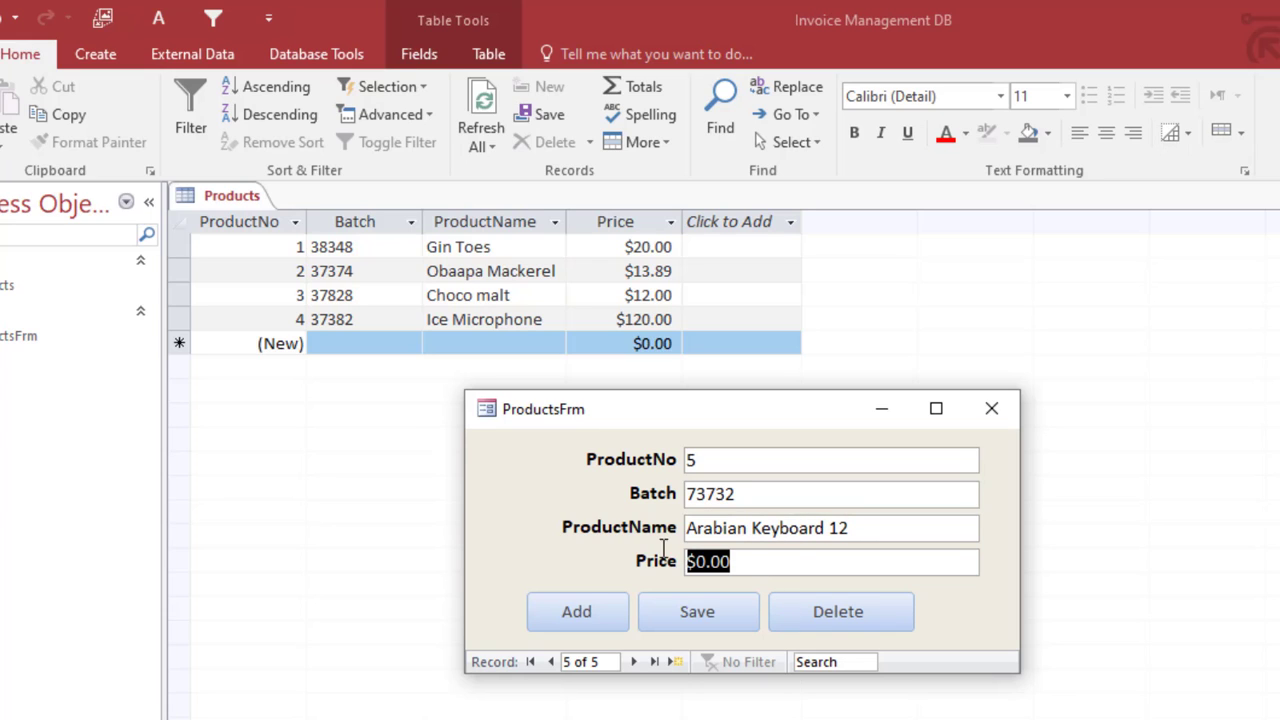
{"action": "type", "text": "300"}
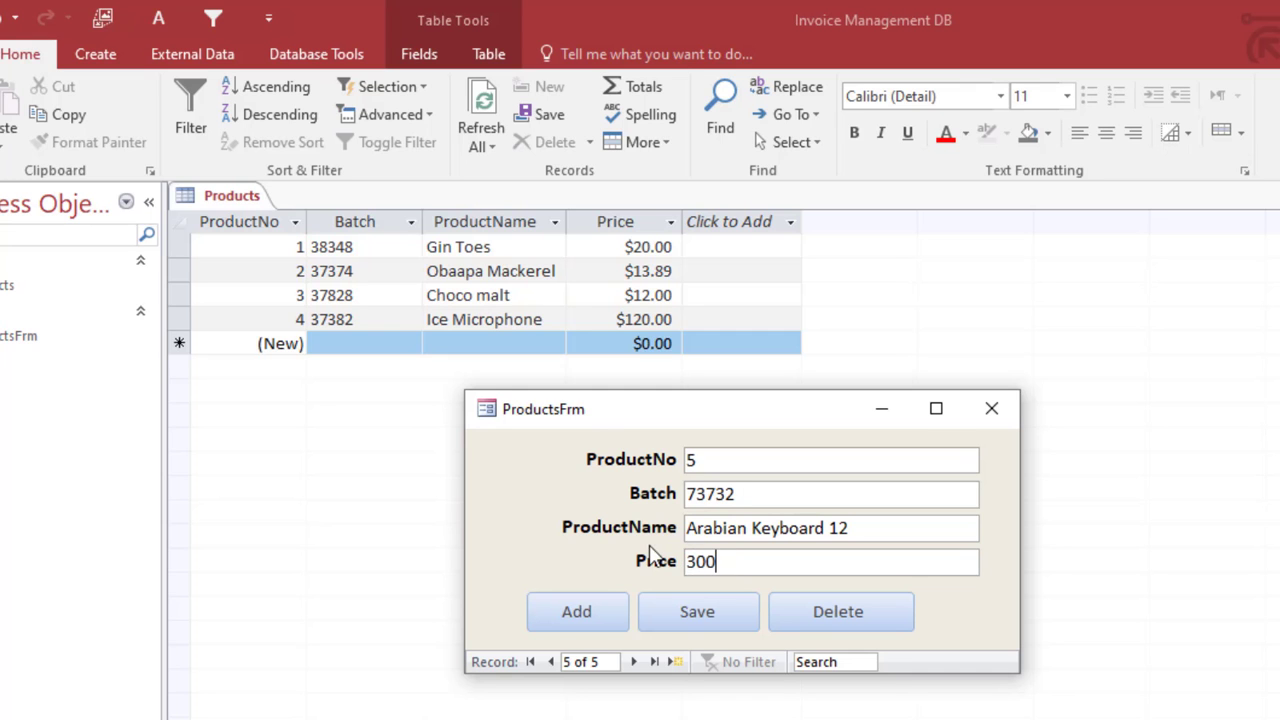
{"action": "left_click", "coordinate": [714, 612]}
{"action": "left_click", "coordinate": [727, 619]}
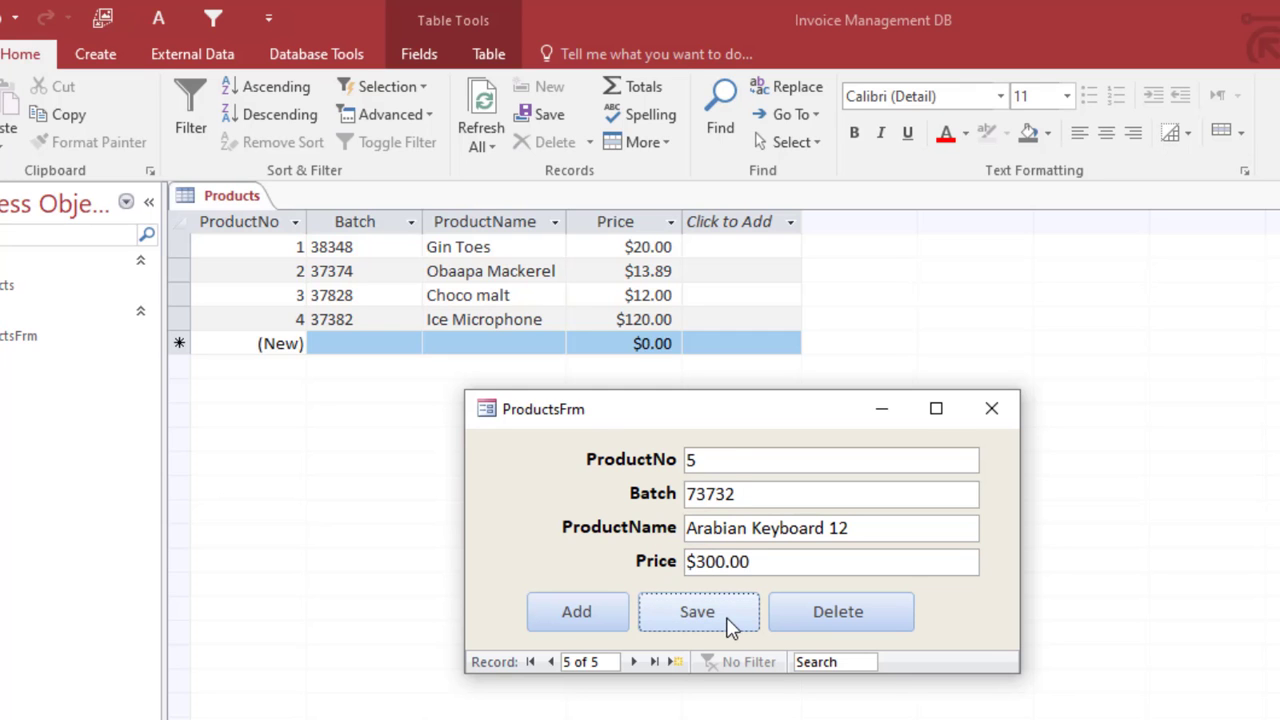
Step: Refresh to confirm the new row, then close the form and Products table, saving layout
{"action": "left_click_drag", "start_coordinate": [708, 416], "coordinate": [588, 573]}
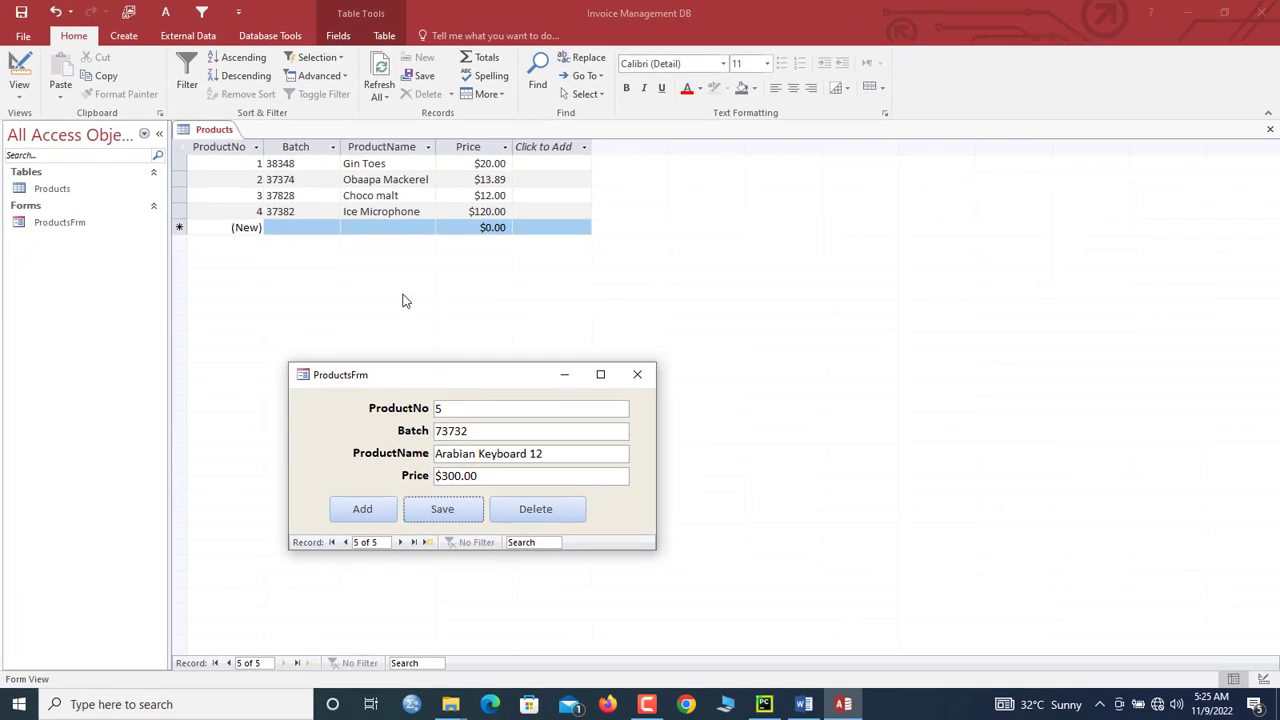
{"action": "left_click", "coordinate": [398, 98]}
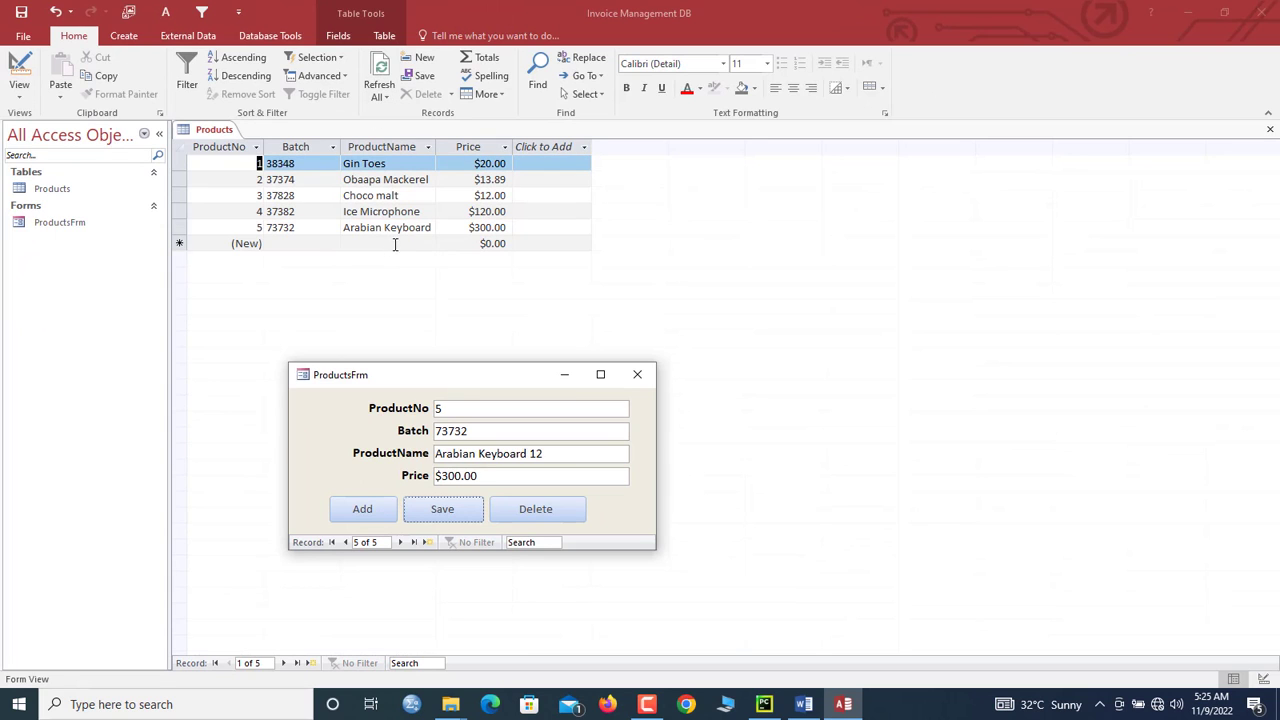
{"action": "left_click", "coordinate": [416, 229]}
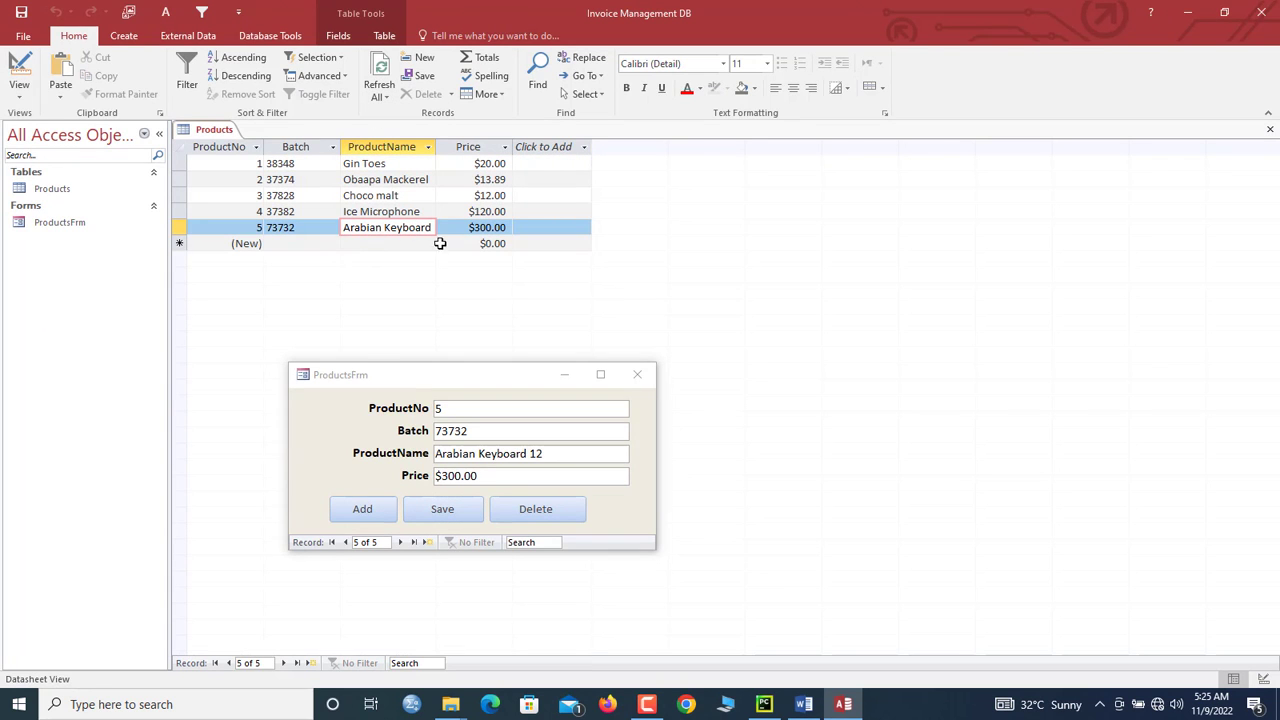
{"action": "left_click_drag", "start_coordinate": [424, 376], "coordinate": [438, 305]}
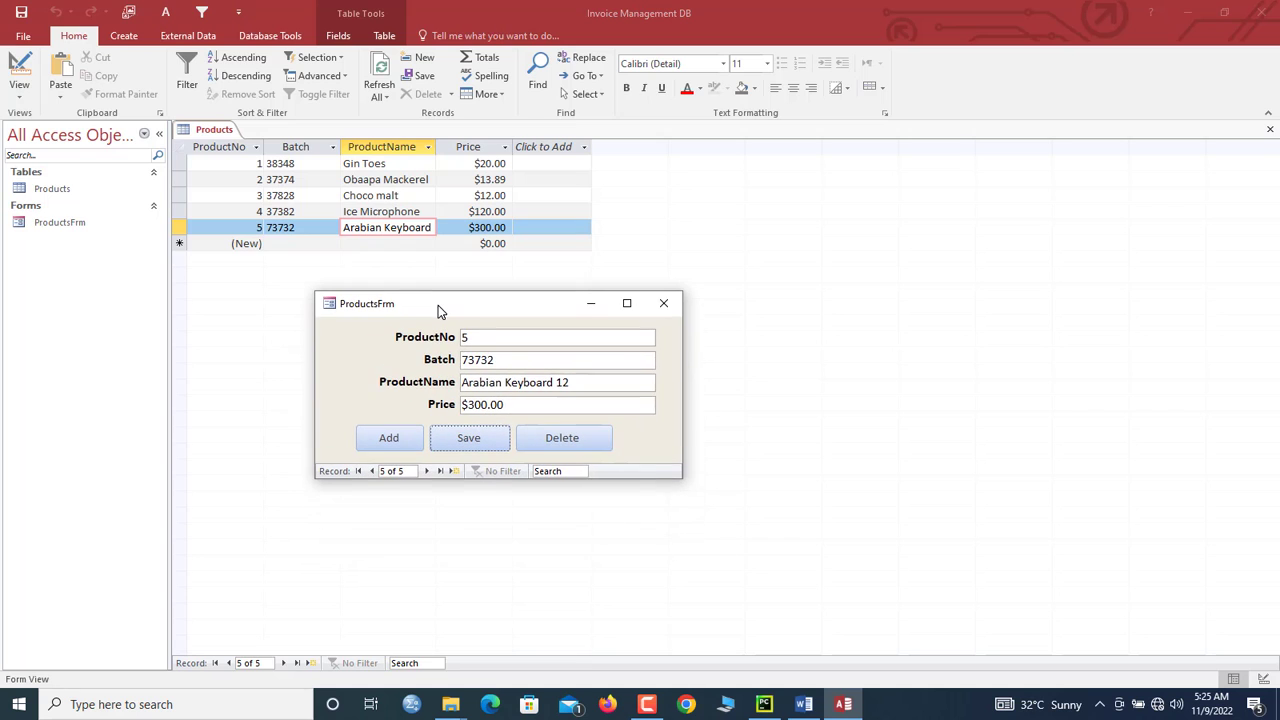
{"action": "left_click", "coordinate": [671, 308]}
{"action": "right_click", "coordinate": [220, 132]}
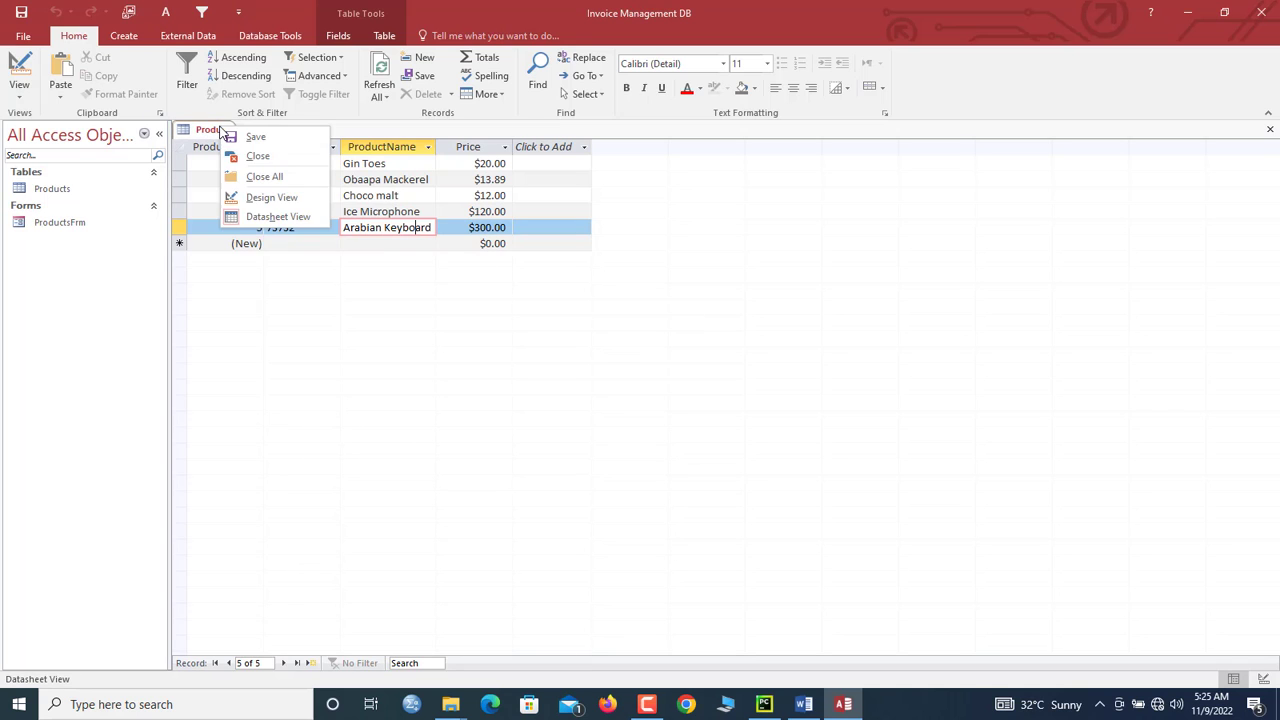
{"action": "left_click", "coordinate": [258, 156]}
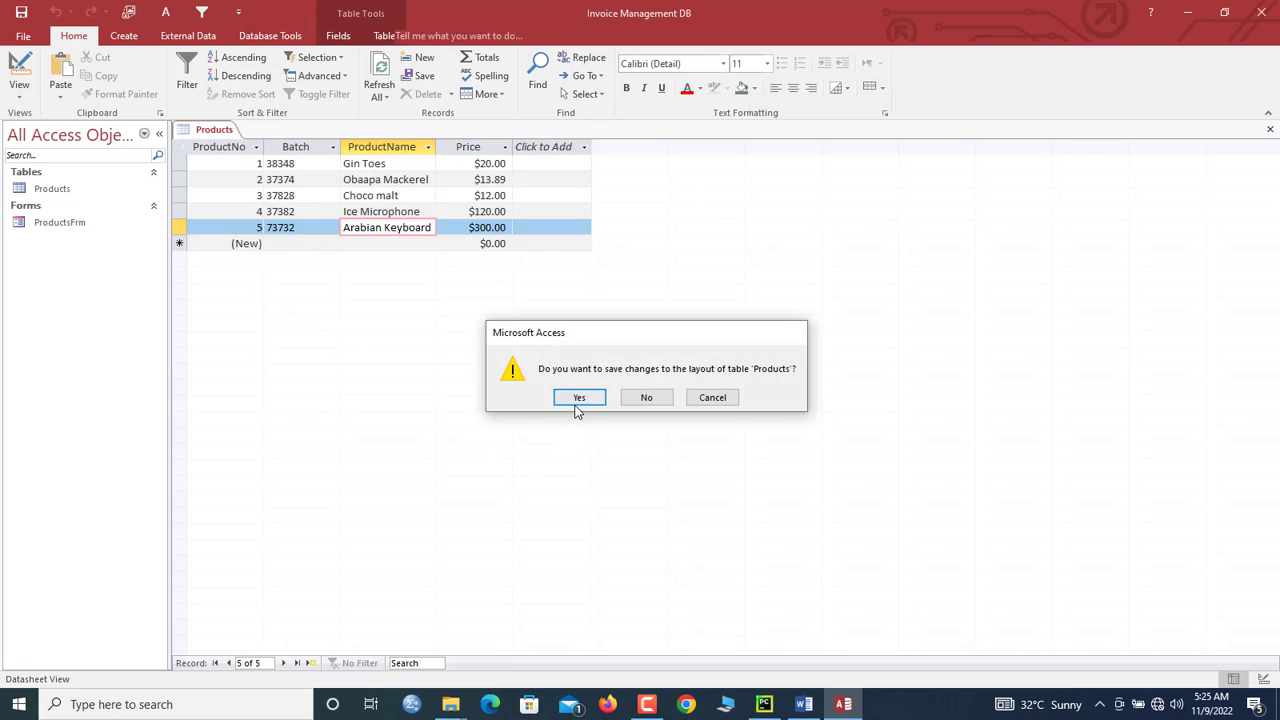
{"action": "left_click", "coordinate": [578, 403]}
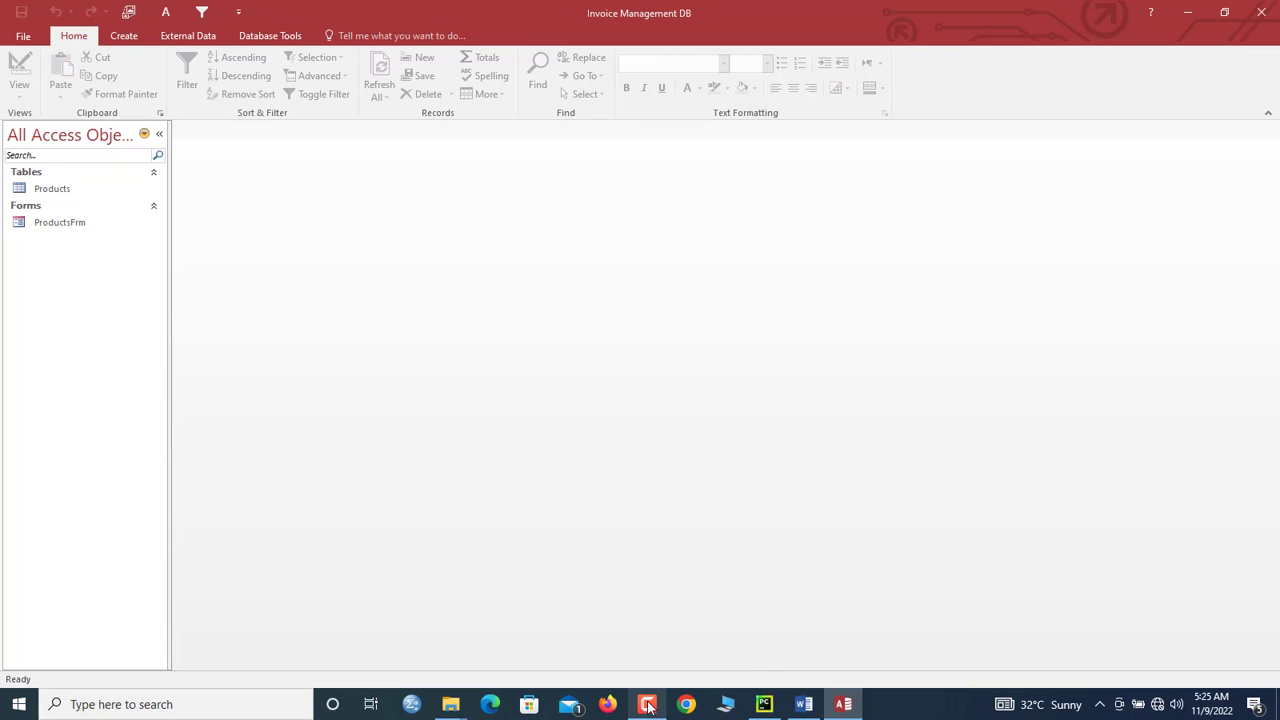
Step: Start a new table design with CustomerID as an AutoNumber primary key
{"action": "left_click", "coordinate": [124, 36]}
{"action": "left_click", "coordinate": [113, 78]}
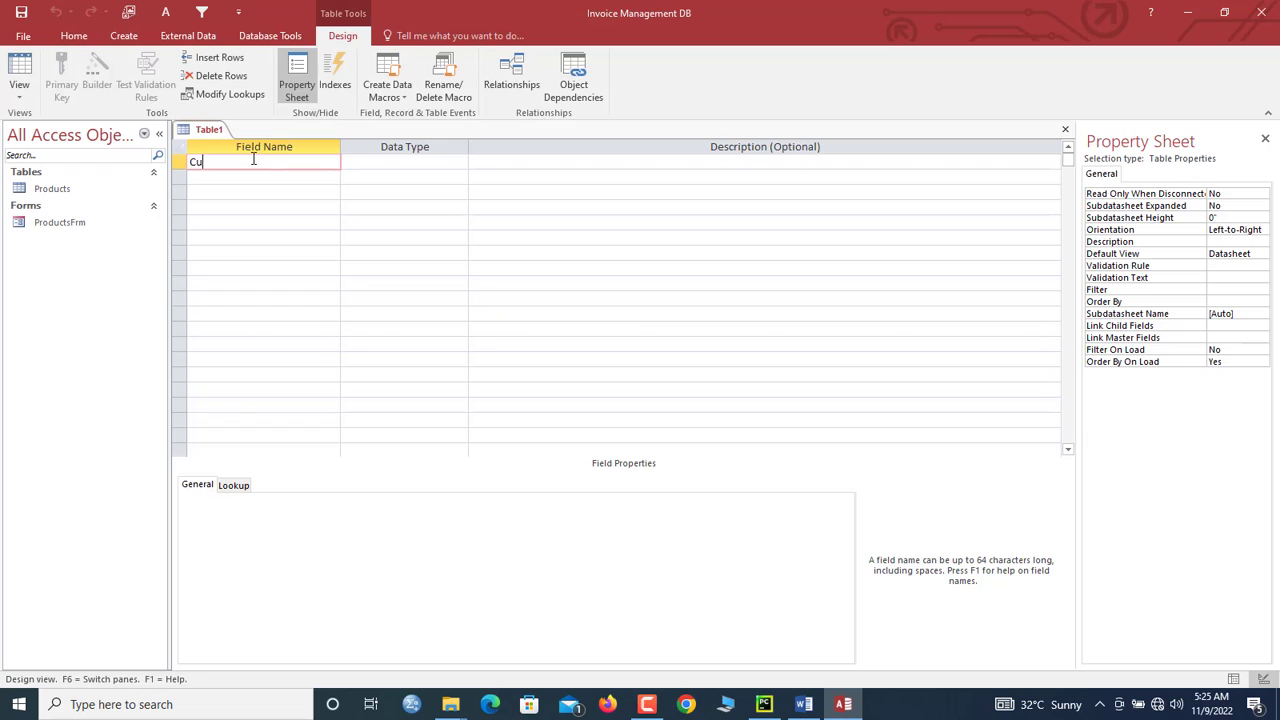
{"action": "type", "text": "CustomerID"}
{"action": "key", "text": "Tab"}
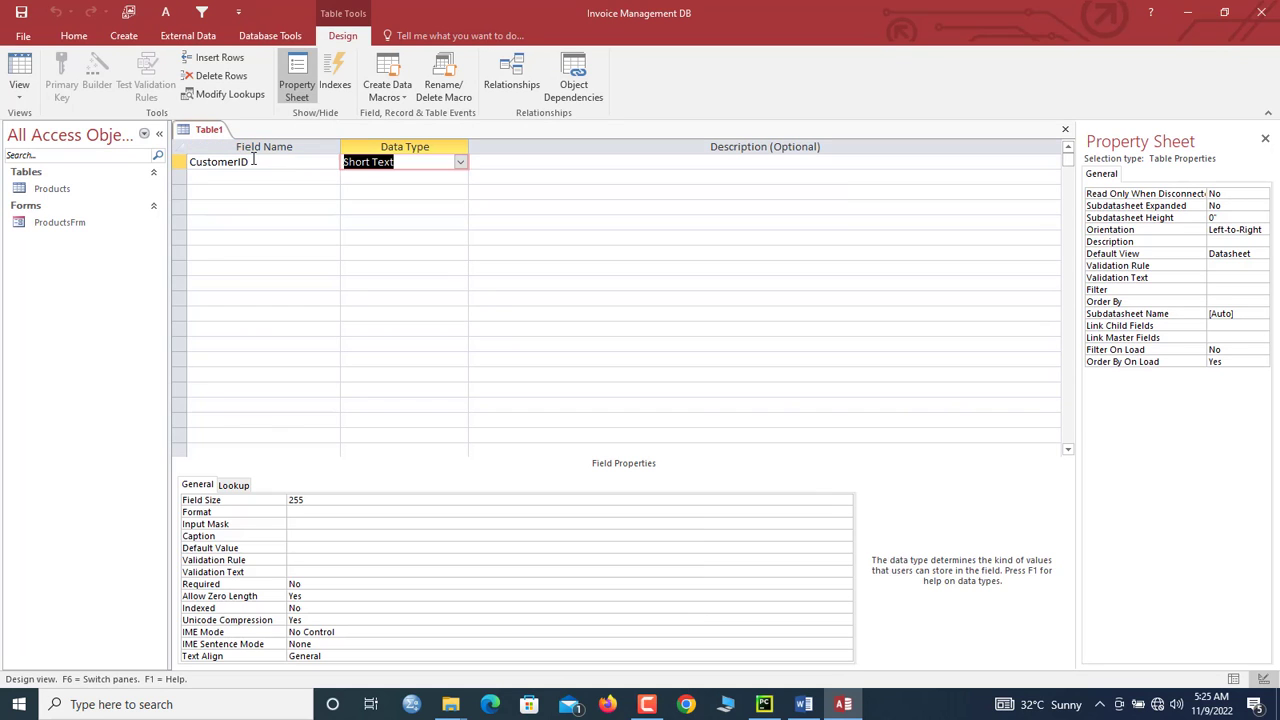
{"action": "left_click", "coordinate": [460, 162]}
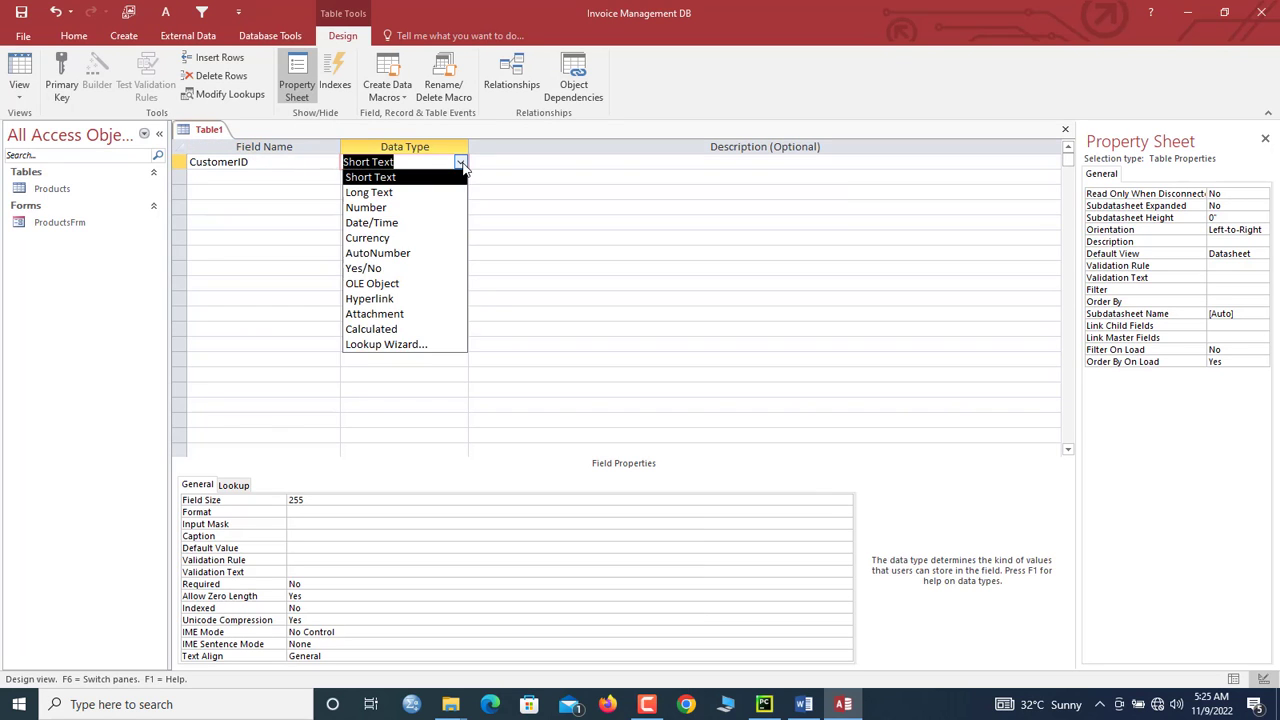
{"action": "left_click", "coordinate": [418, 252]}
{"action": "left_click", "coordinate": [179, 162]}
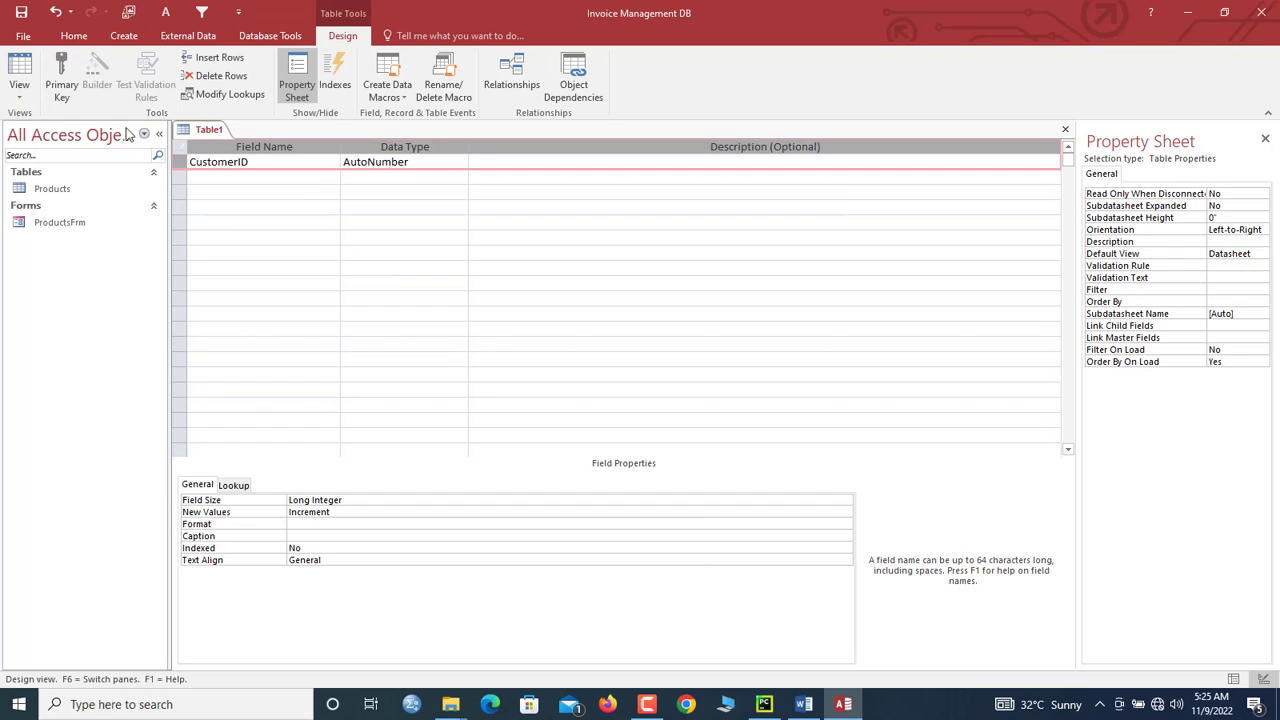
{"action": "left_click", "coordinate": [61, 75]}
Step: Add a CustomerName Short Text field with Field Size 50
{"action": "left_click", "coordinate": [225, 178]}
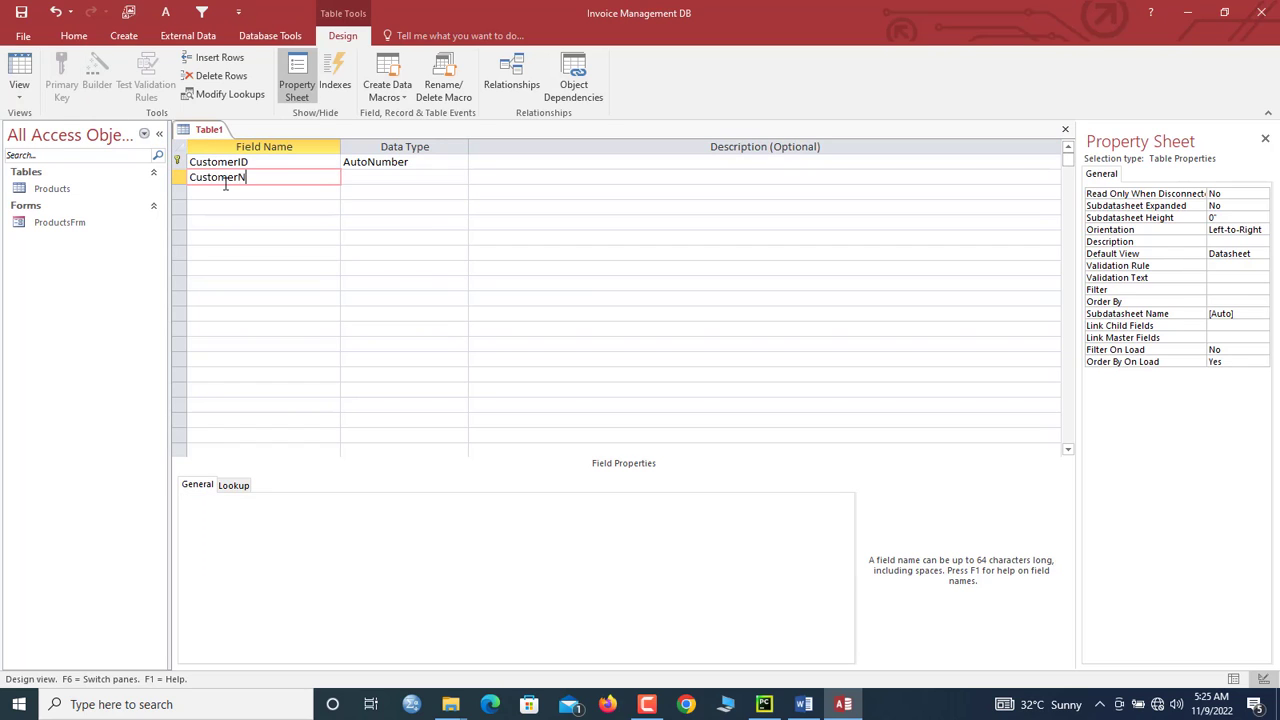
{"action": "key", "text": "Tab"}
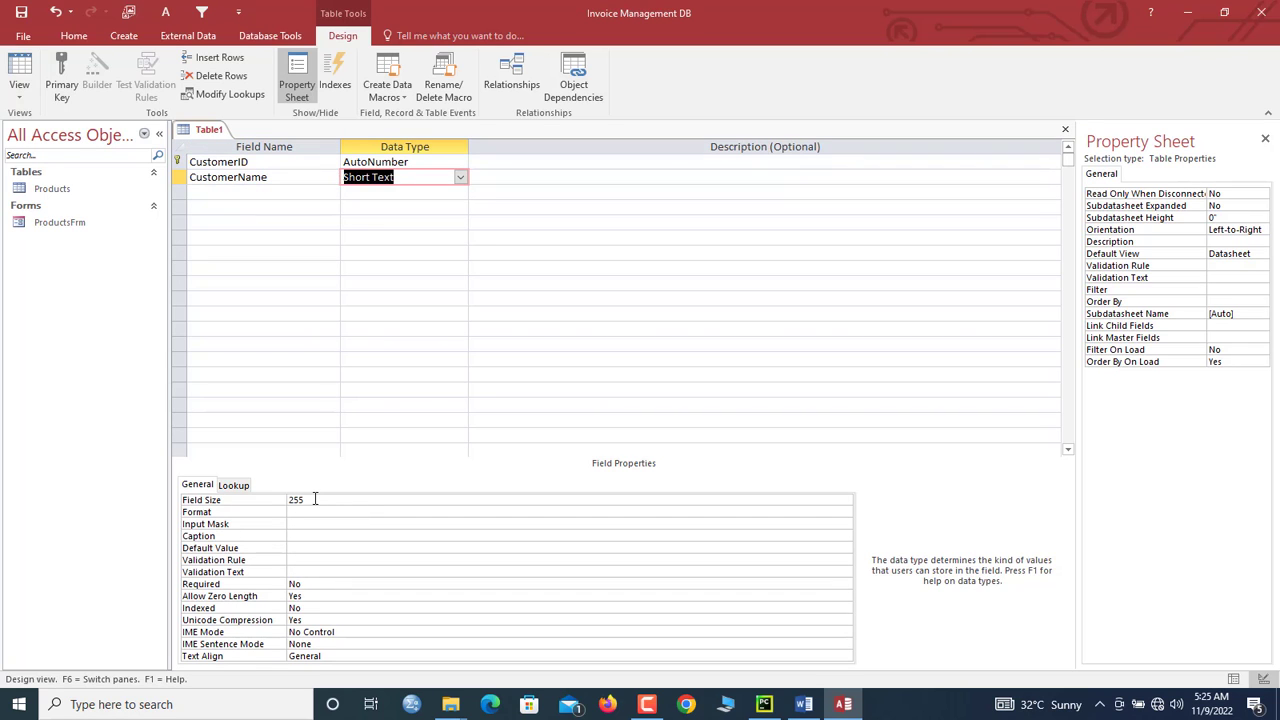
{"action": "left_click", "coordinate": [314, 498]}
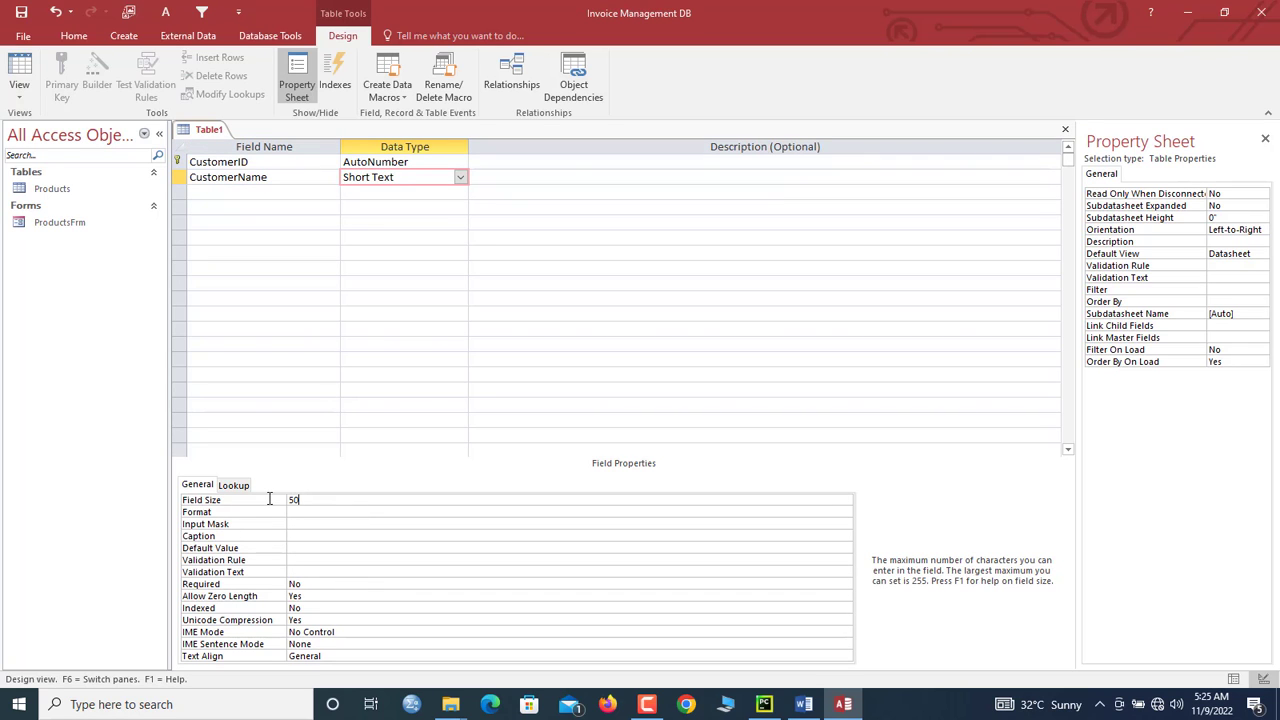
Step: Add a DOB field with the caption 'Date of Birth'
{"action": "left_click", "coordinate": [236, 194]}
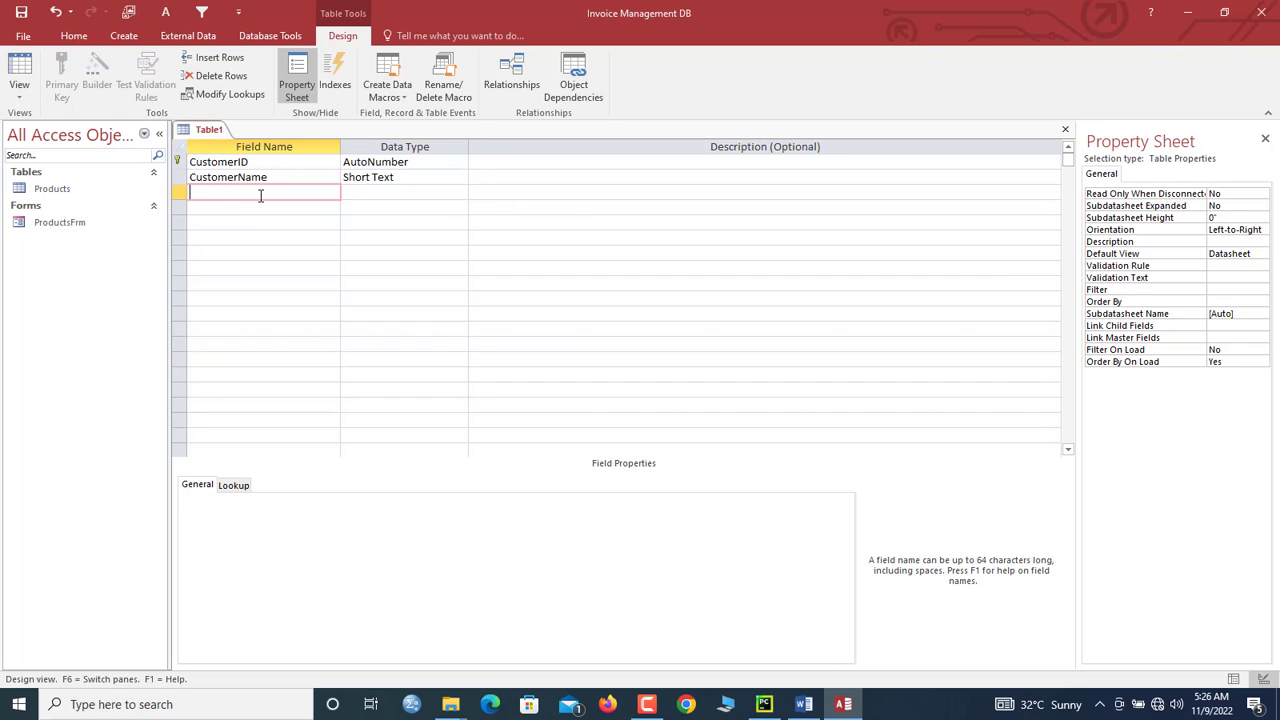
{"action": "type", "text": "DOB"}
{"action": "key", "text": "Tab"}
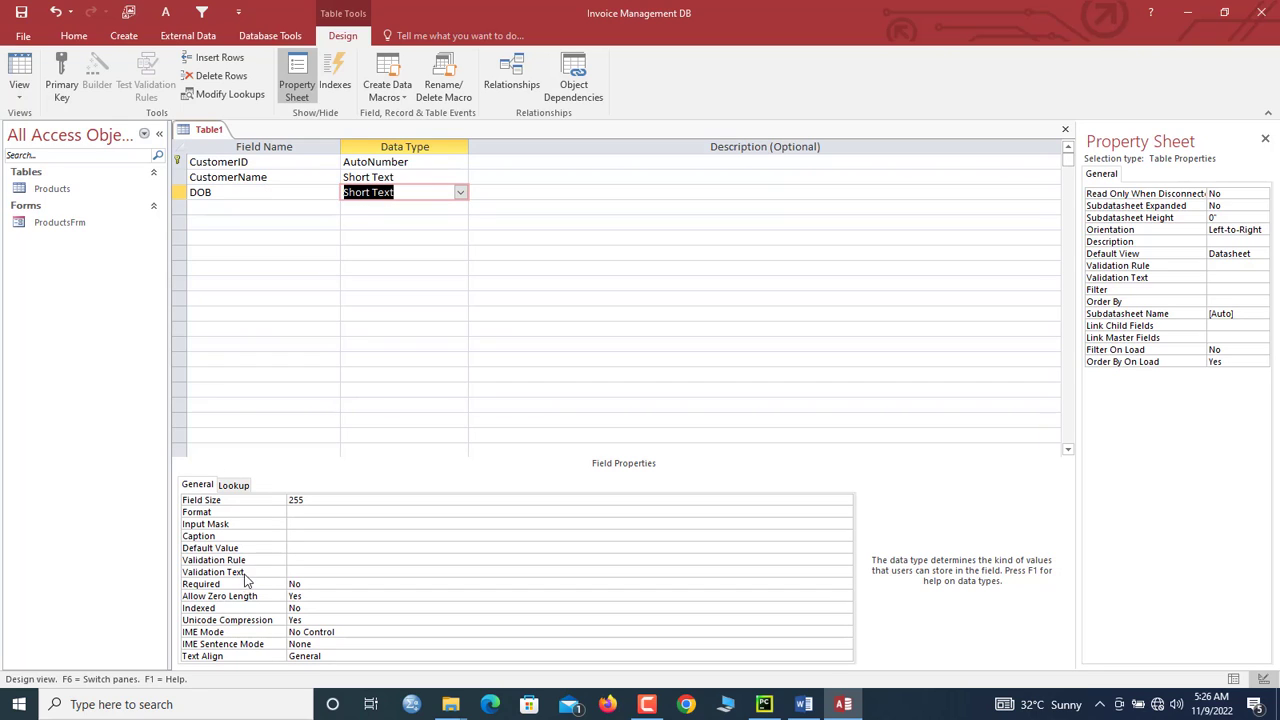
{"action": "left_click", "coordinate": [298, 536]}
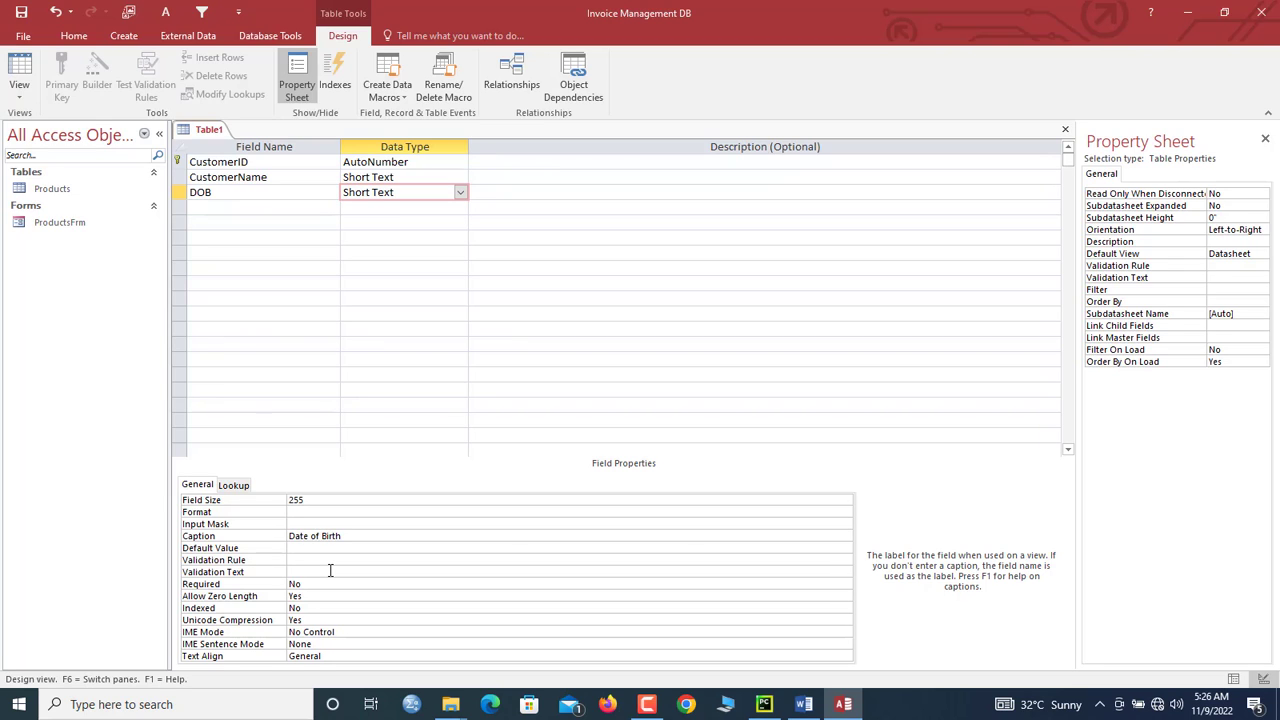
{"action": "left_click", "coordinate": [234, 206]}
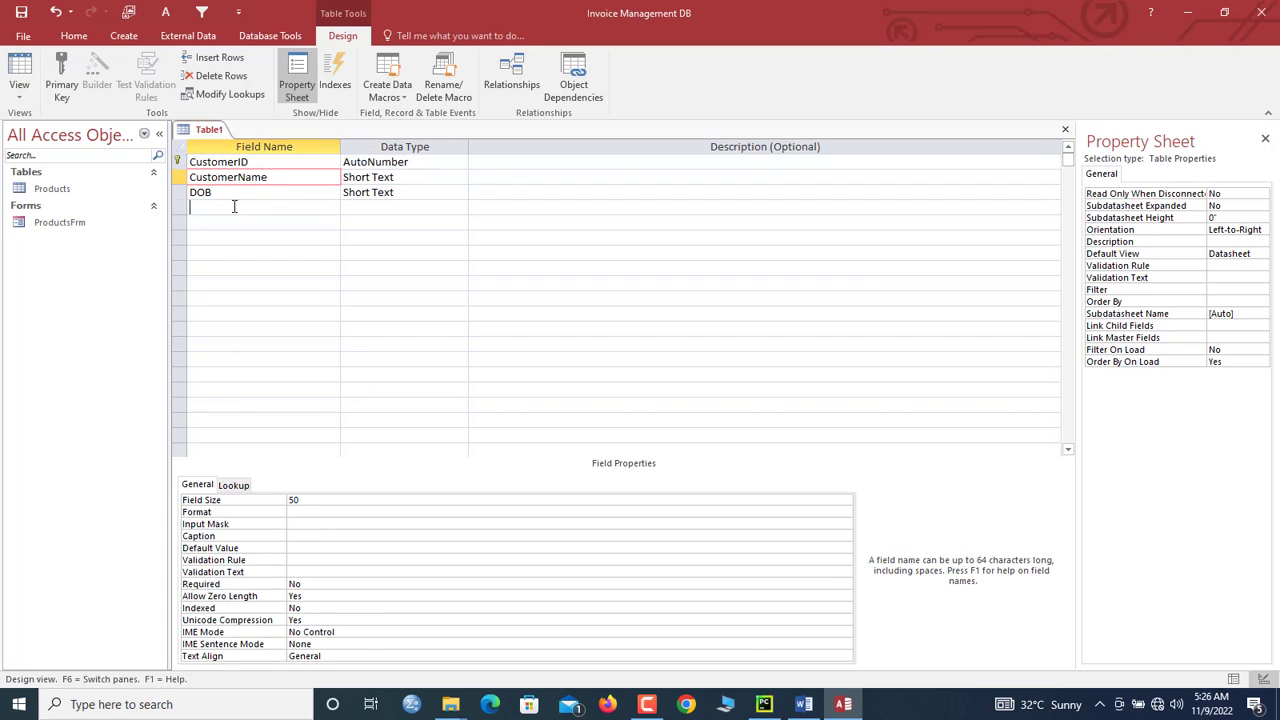
Step: Review the existing field properties and add an Address Short Text field with an adjusted field size
{"action": "left_click", "coordinate": [249, 163]}
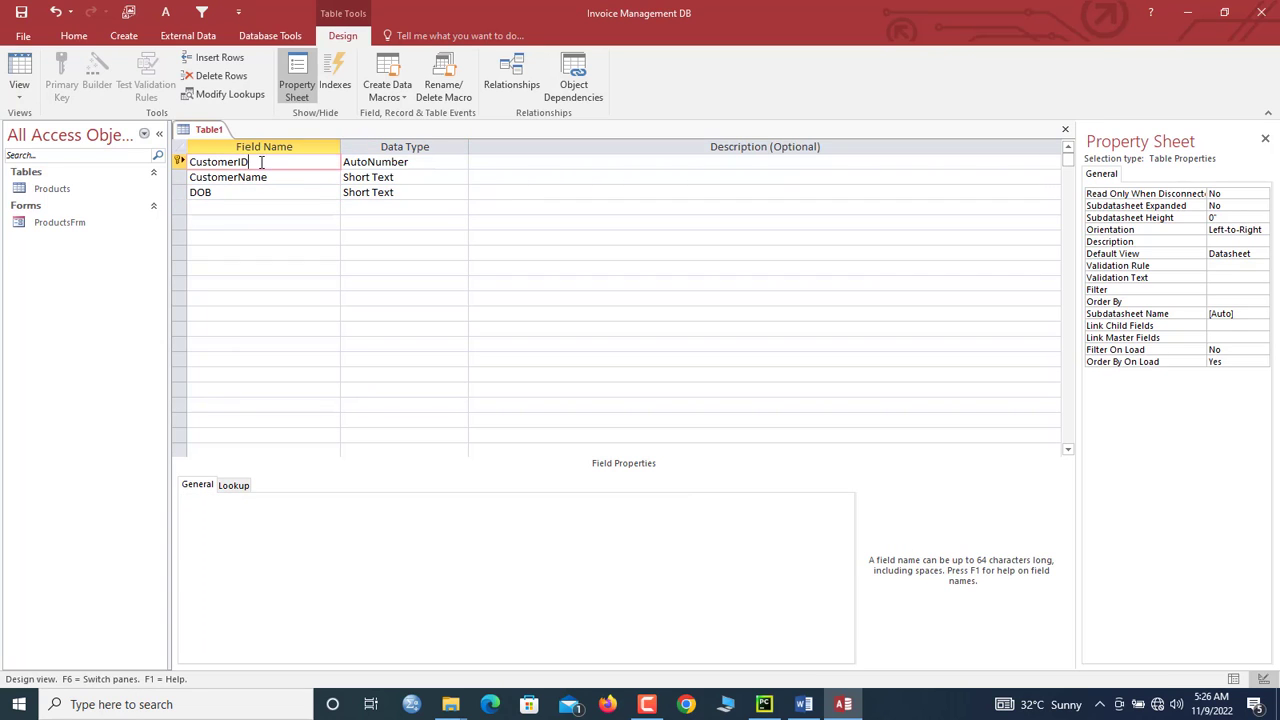
{"action": "left_click", "coordinate": [241, 177]}
{"action": "left_click", "coordinate": [215, 194]}
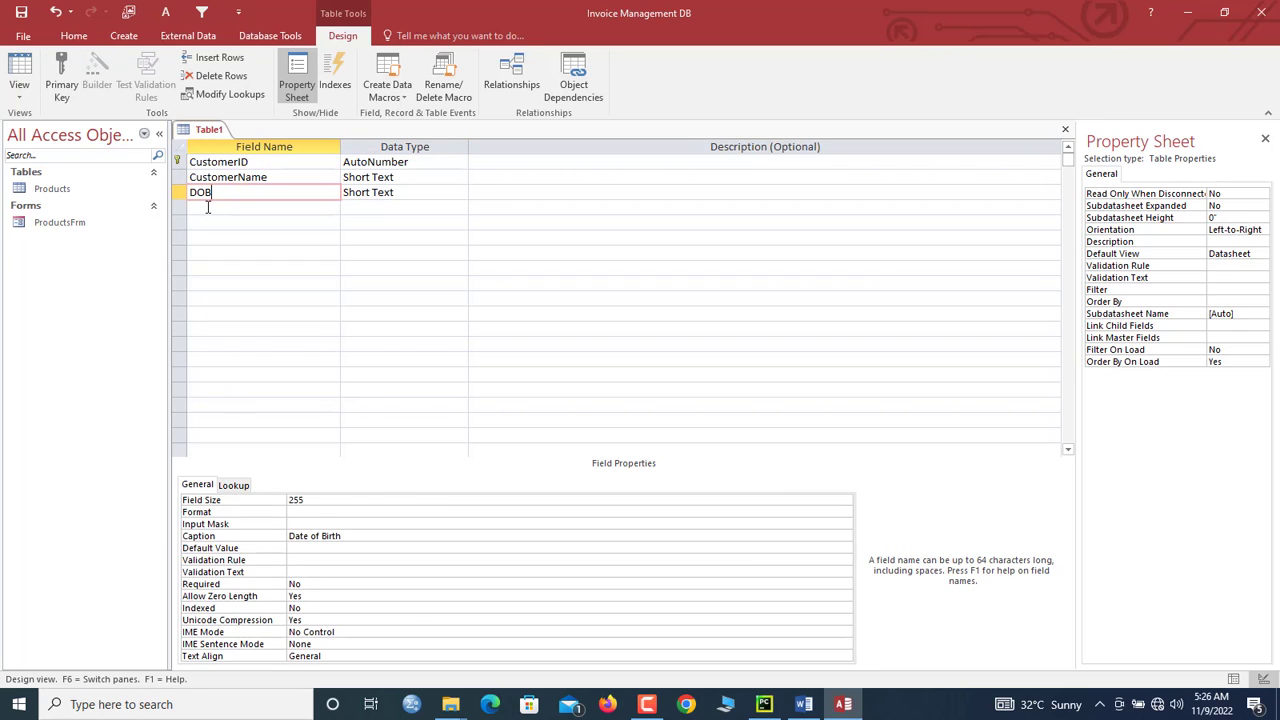
{"action": "left_click", "coordinate": [208, 207]}
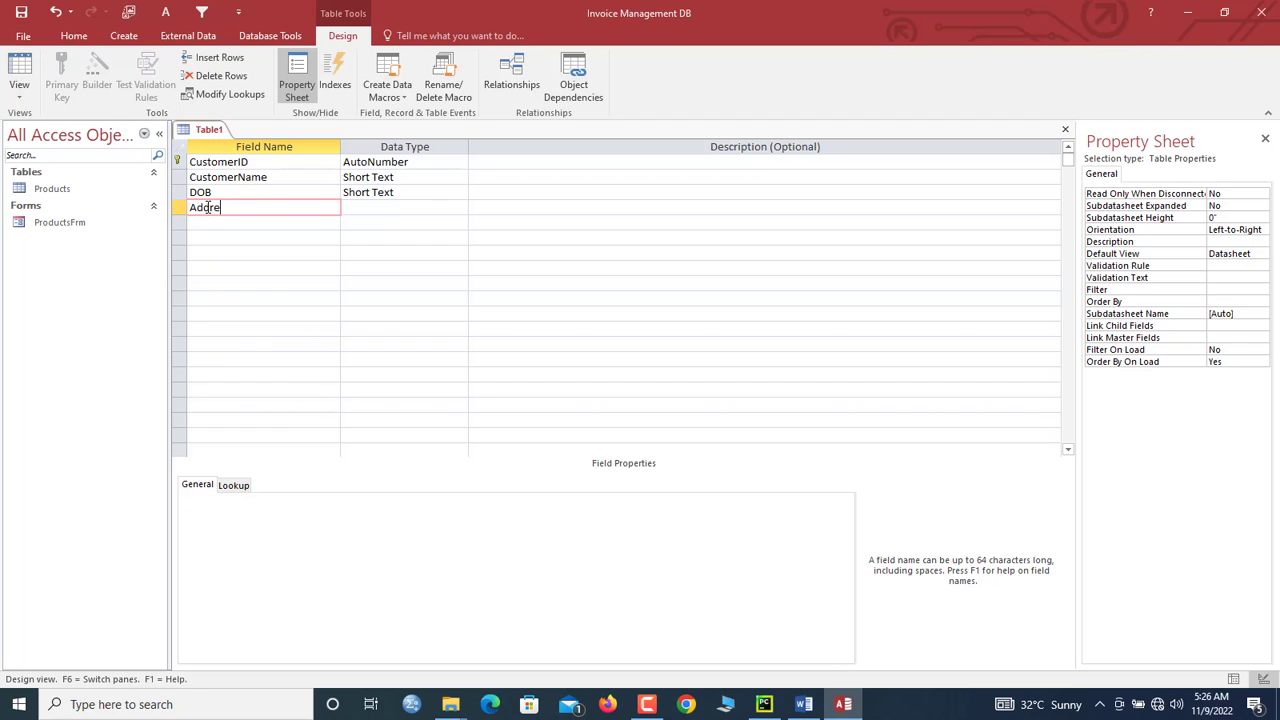
{"action": "key", "text": "Tab"}
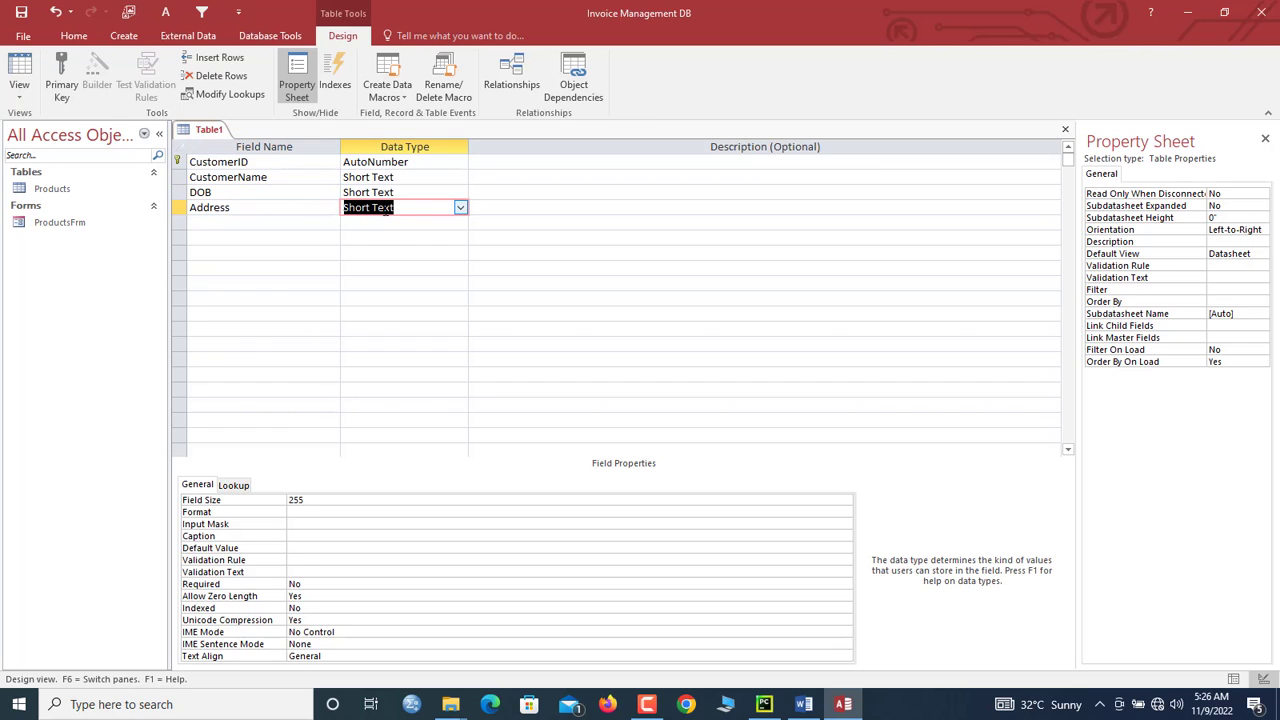
{"action": "left_click", "coordinate": [314, 505]}
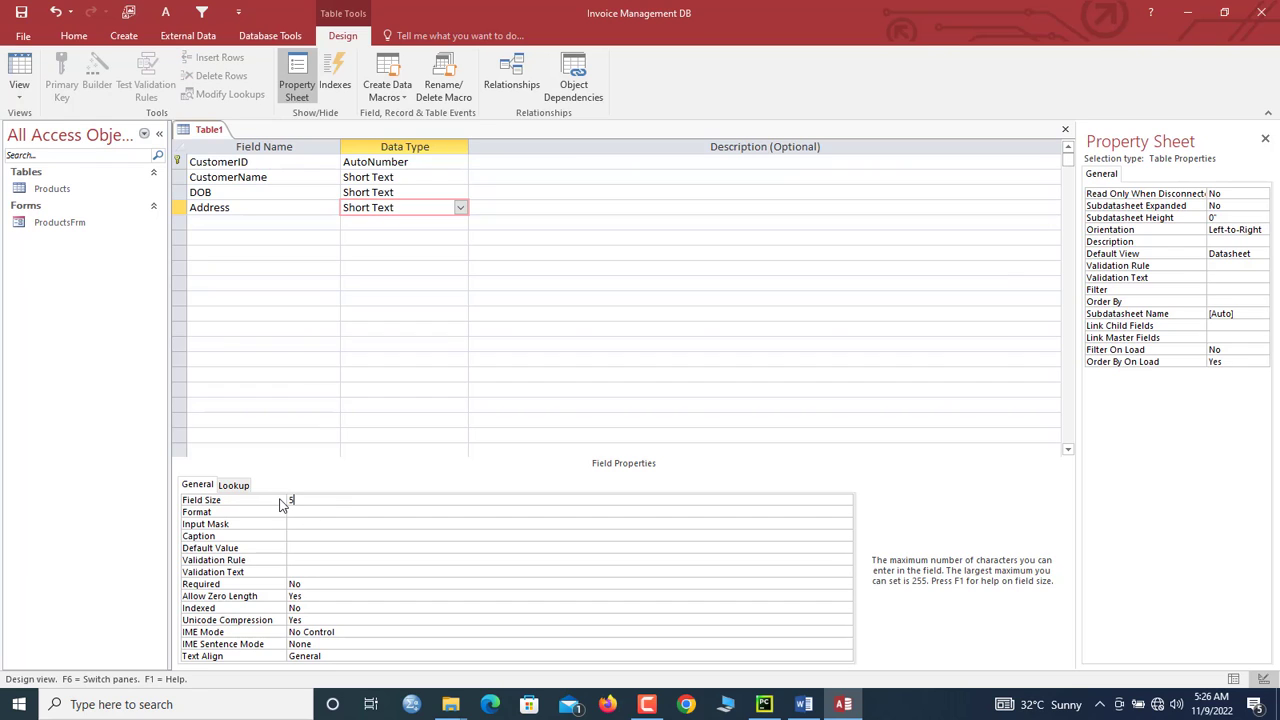
Step: Add Phone and Email Short Text fields and set their field sizes
{"action": "left_click", "coordinate": [226, 223]}
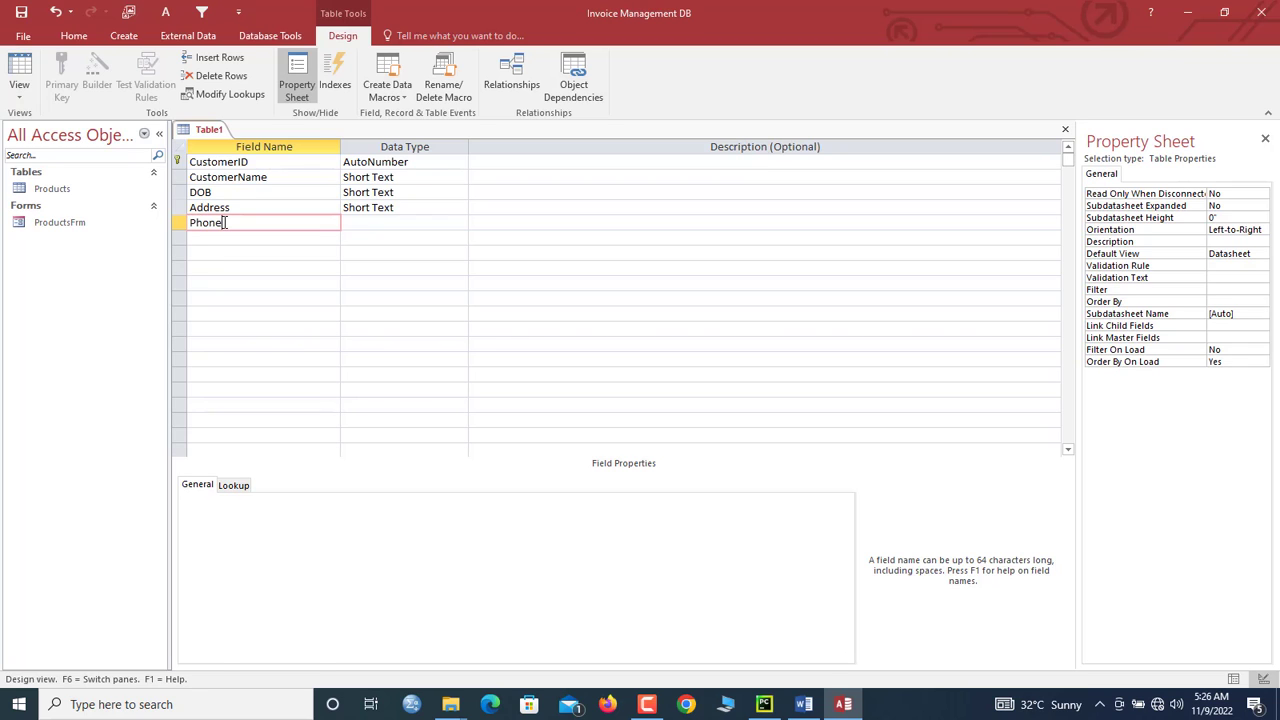
{"action": "key", "text": "Tab"}
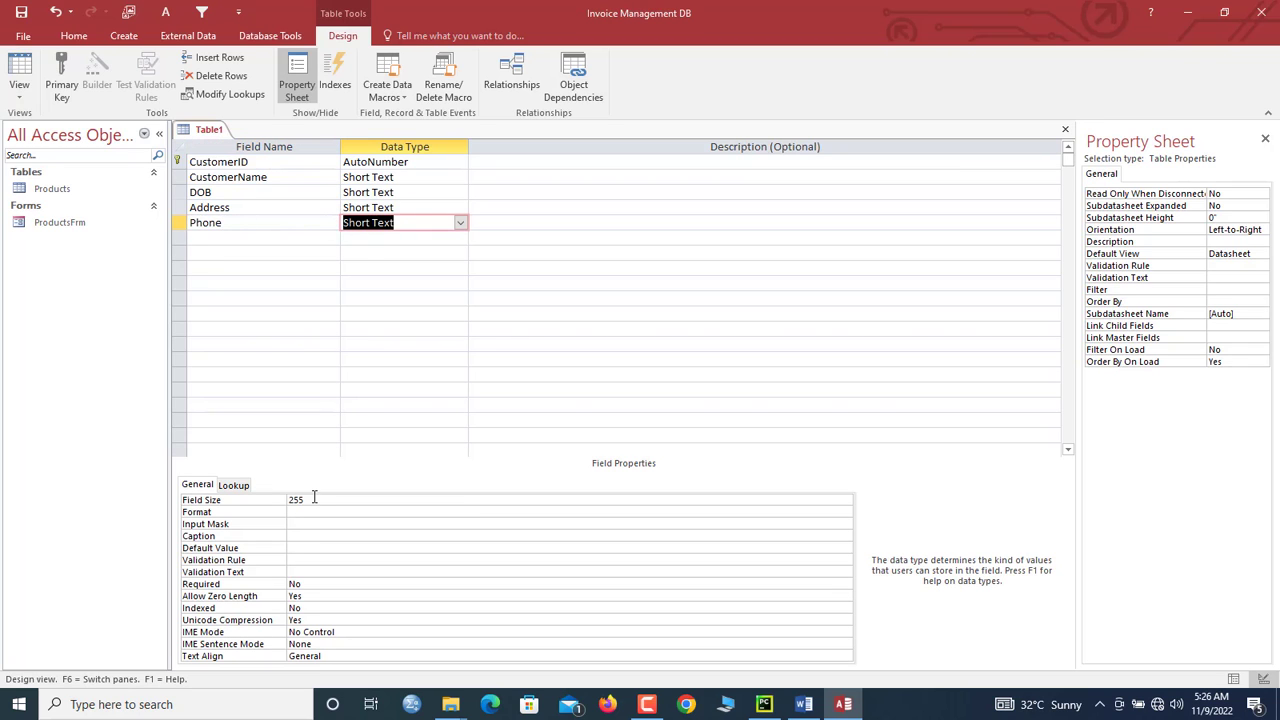
{"action": "left_click", "coordinate": [314, 497]}
{"action": "type", "text": "12"}
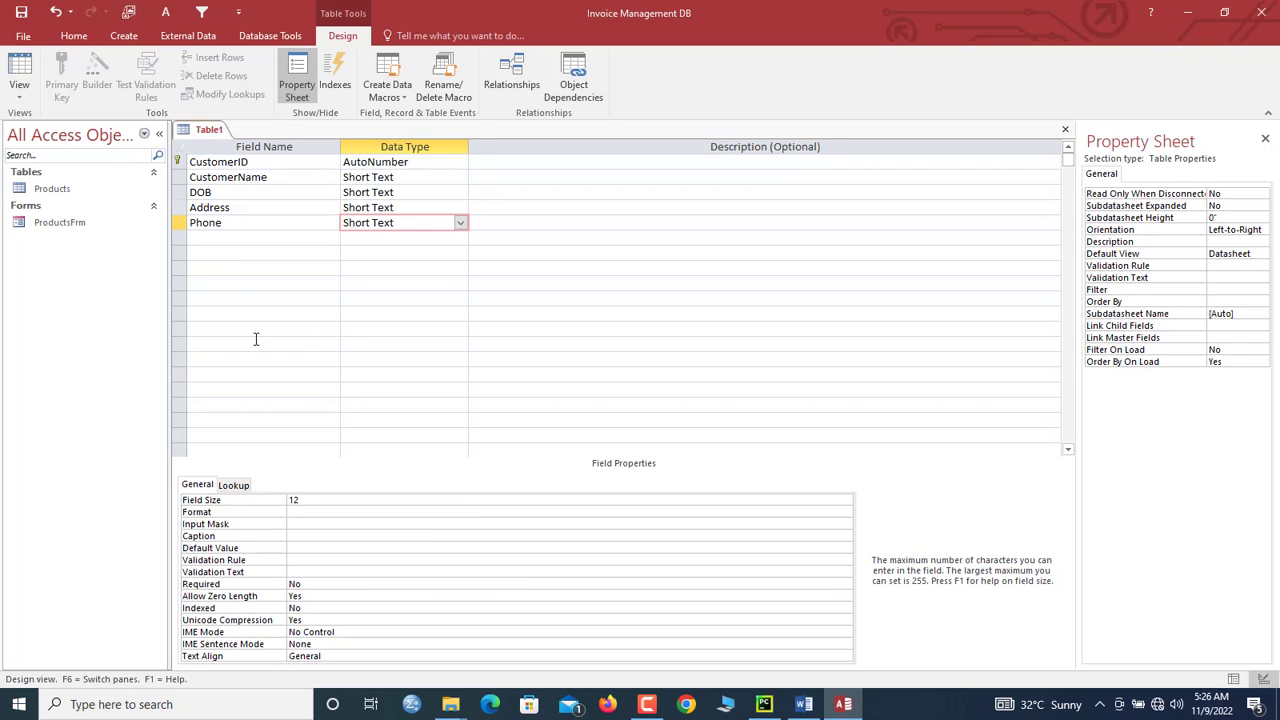
{"action": "left_click", "coordinate": [221, 242]}
{"action": "type", "text": "Emai"}
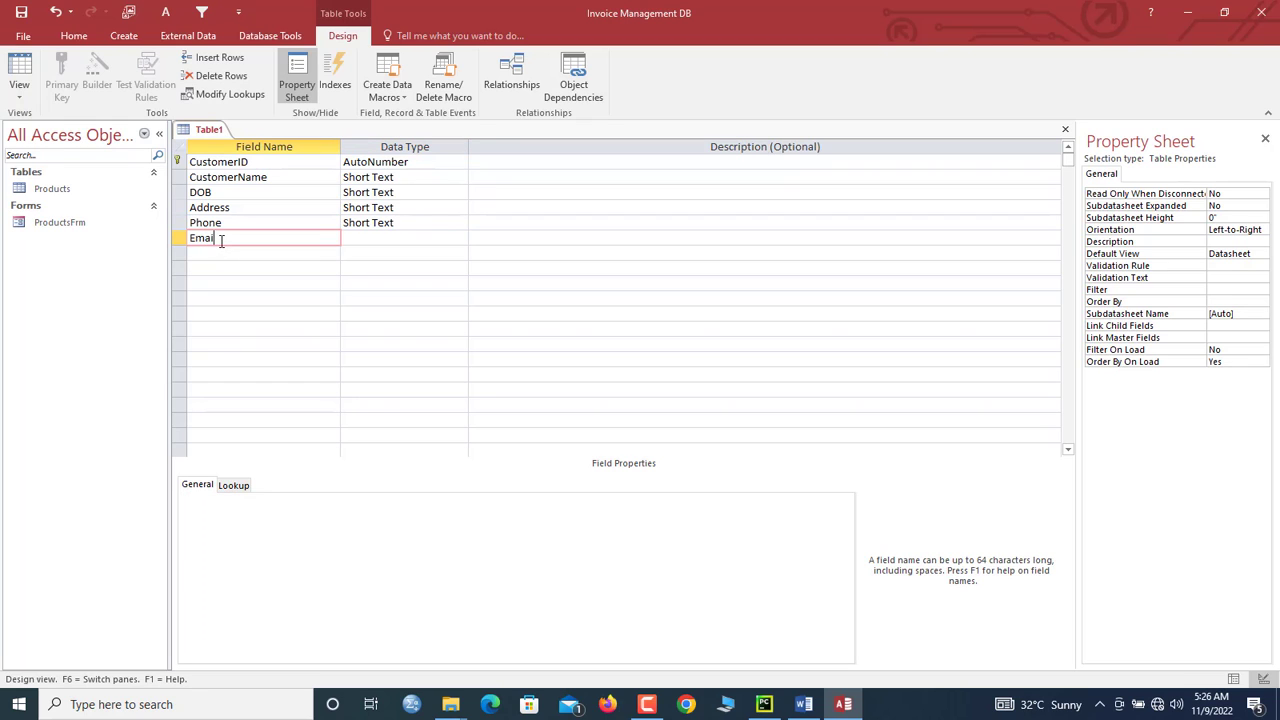
{"action": "type", "text": "l"}
{"action": "key", "text": "Tab"}
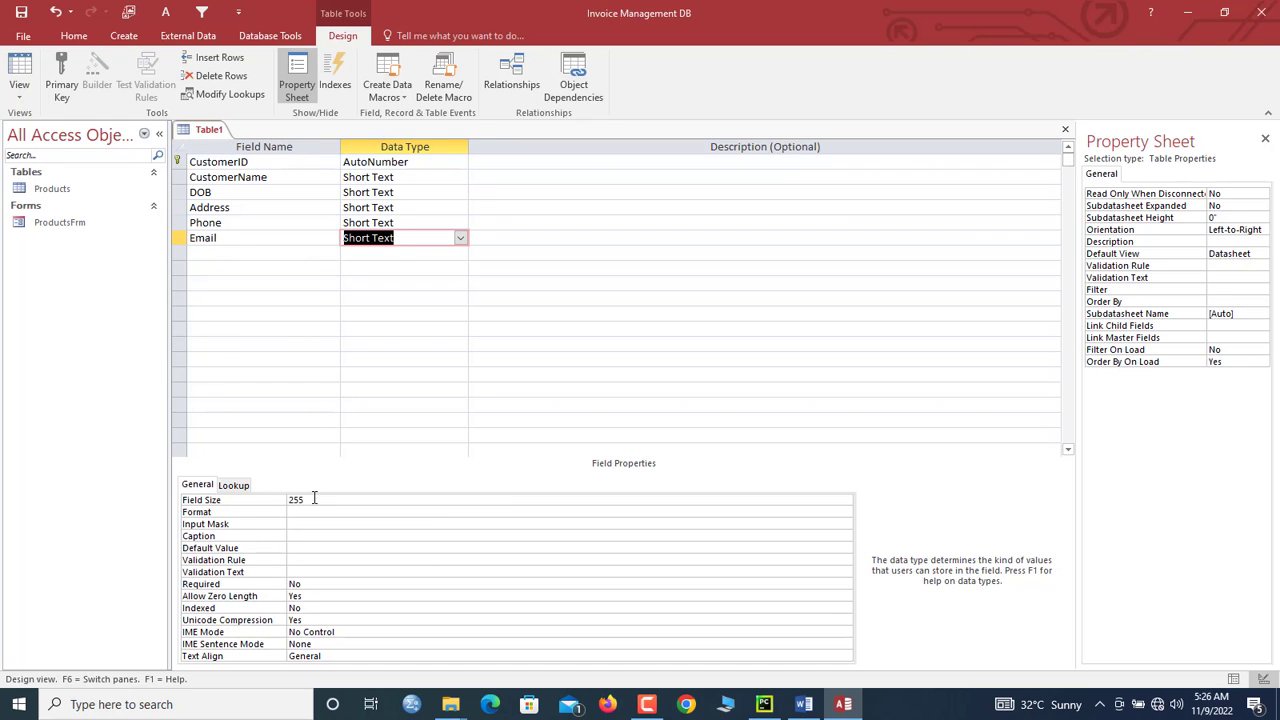
{"action": "left_click", "coordinate": [314, 497]}
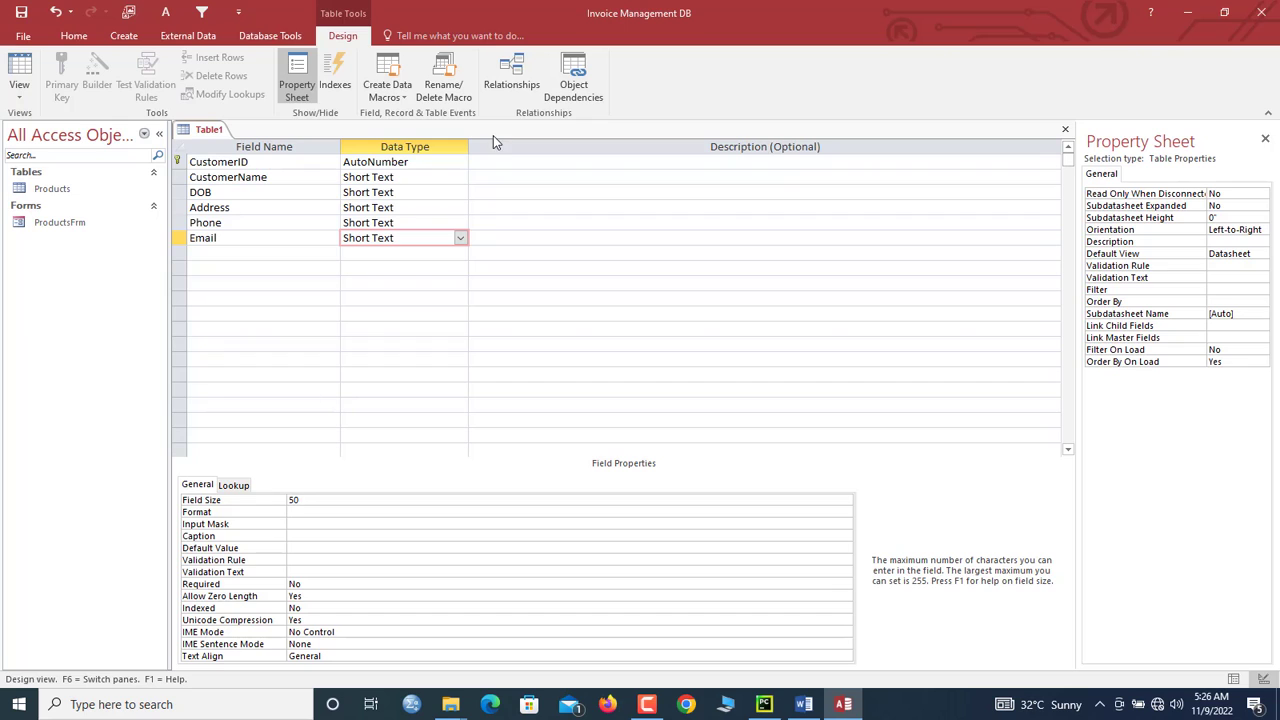
{"action": "left_click", "coordinate": [392, 223]}
{"action": "left_click", "coordinate": [388, 238]}
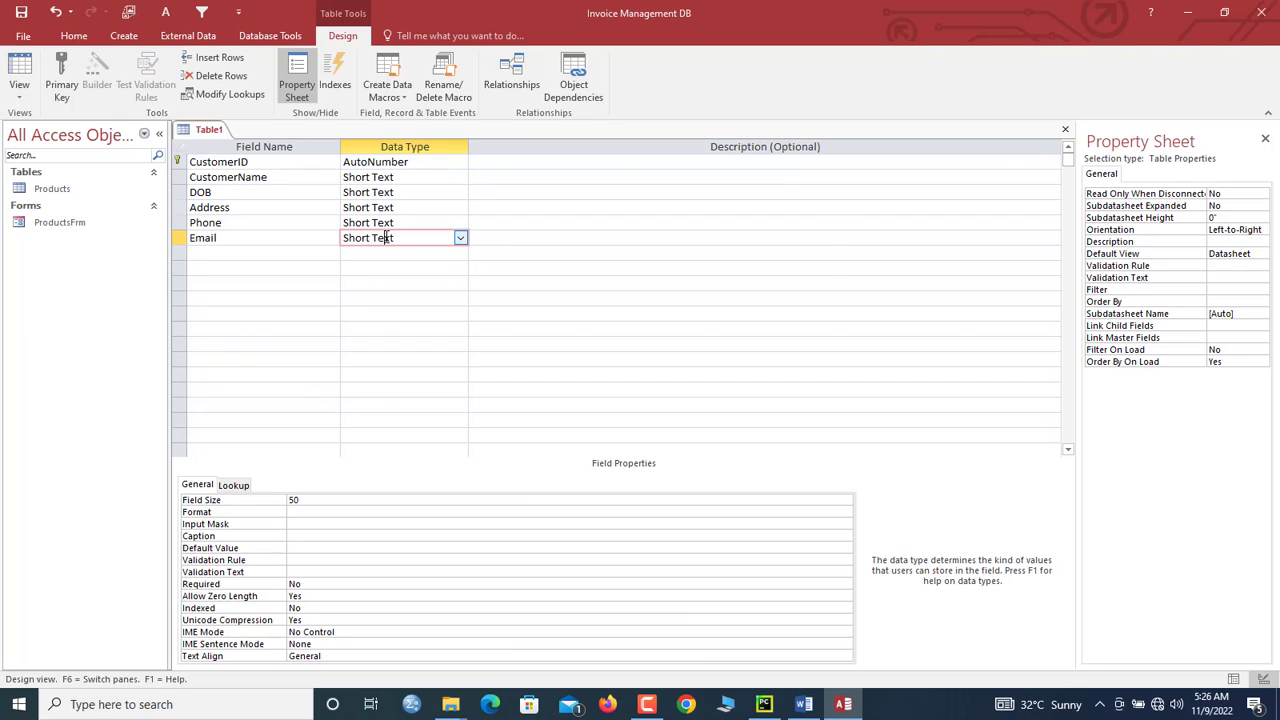
{"action": "left_click", "coordinate": [295, 548]}
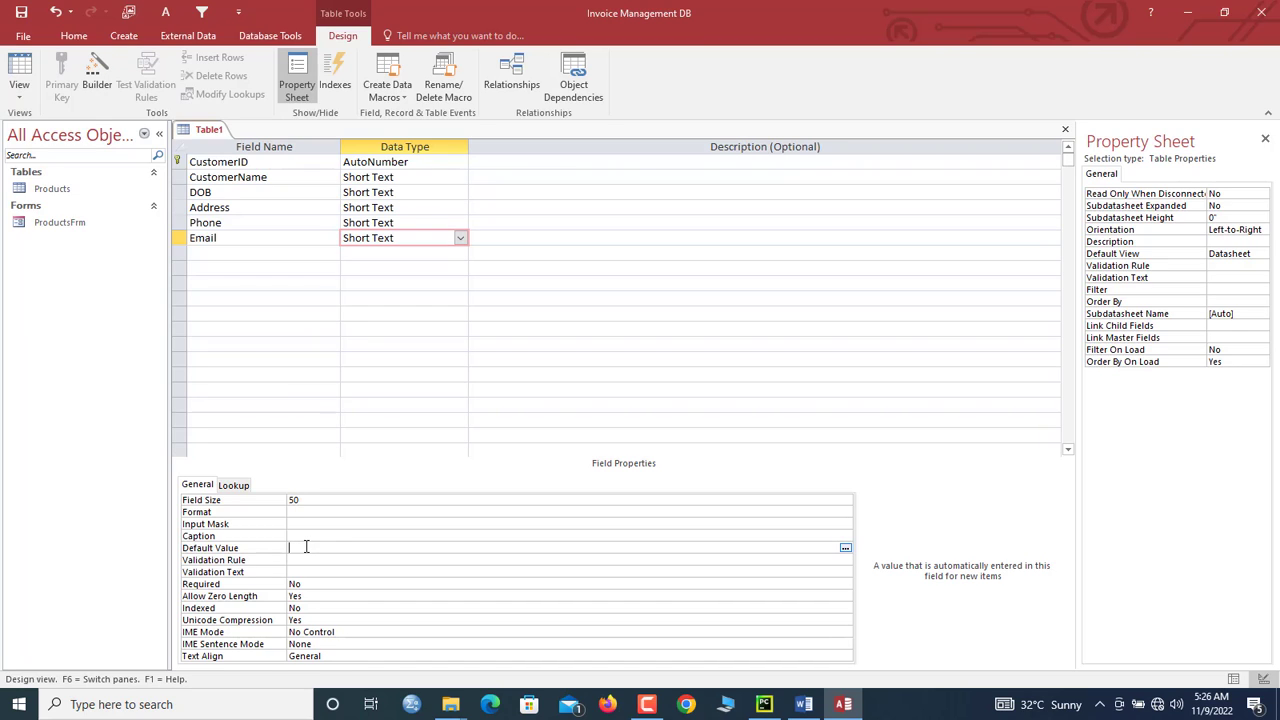
{"action": "type", "text": "@"}
{"action": "type", "text": "examplesite.com"}
{"action": "left_click", "coordinate": [279, 209]}
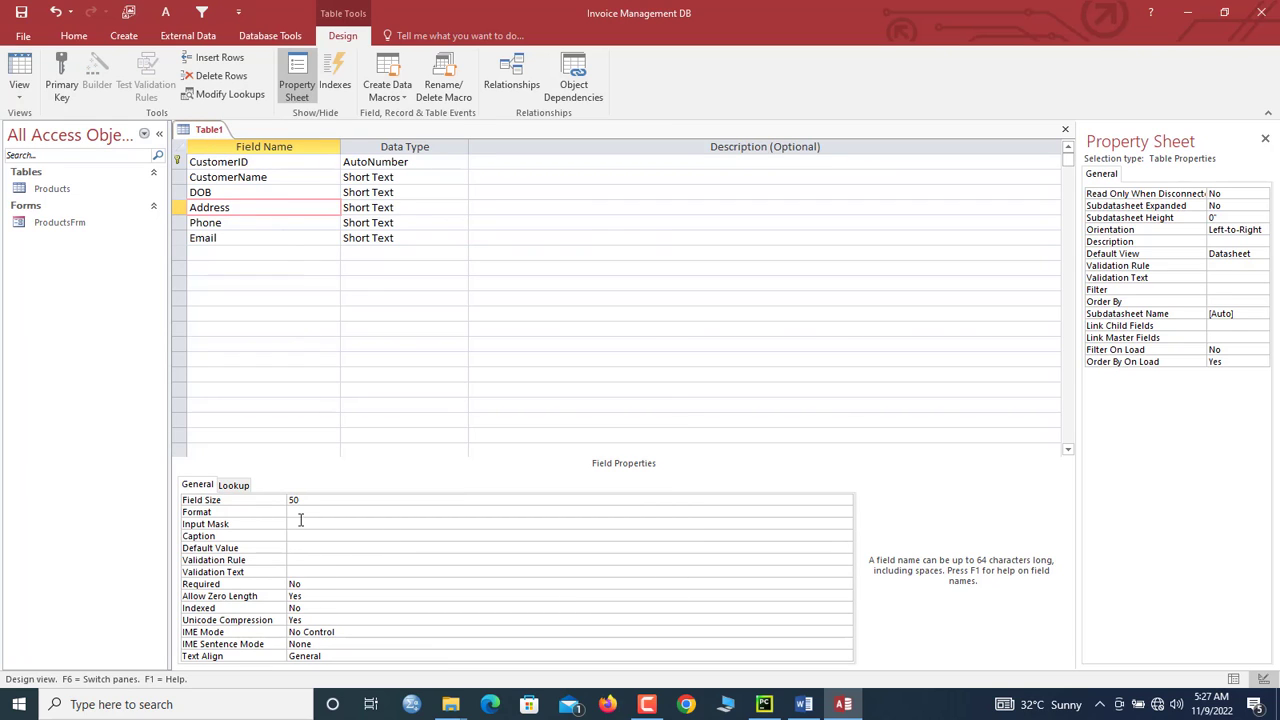
{"action": "left_click", "coordinate": [390, 238]}
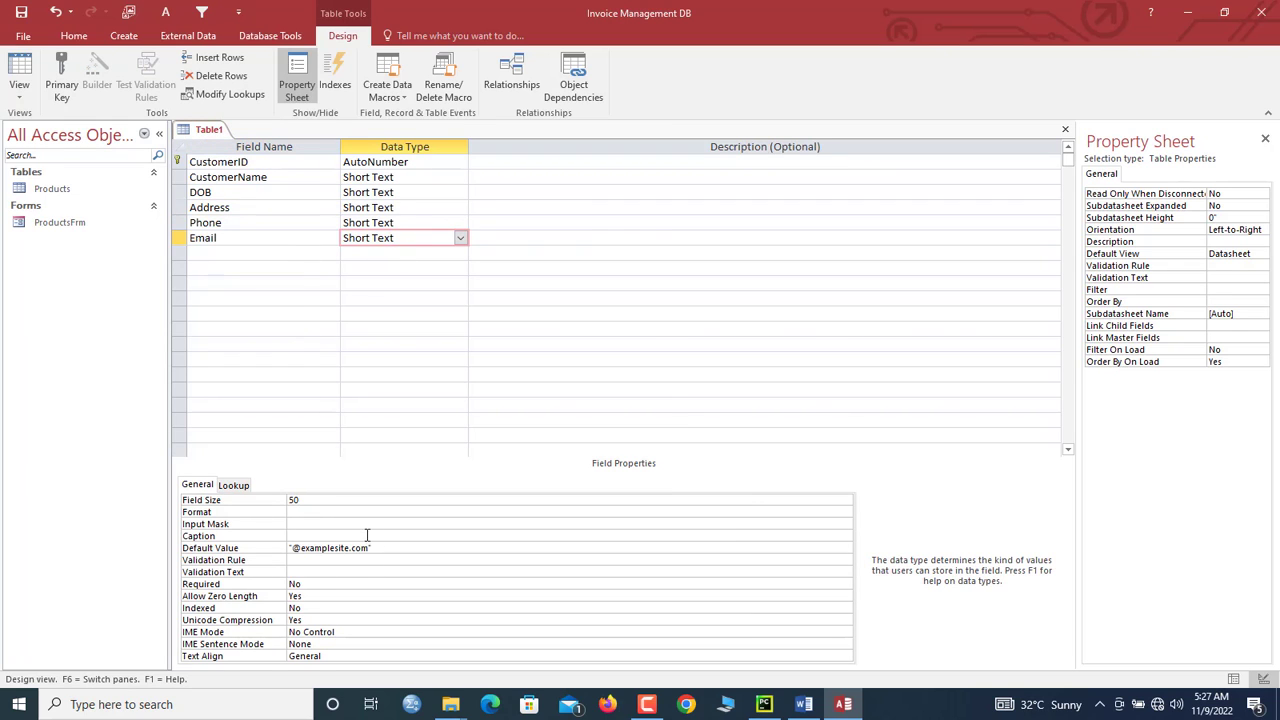
Step: Save the table as Customers and switch it to Datasheet View
{"action": "right_click", "coordinate": [208, 132]}
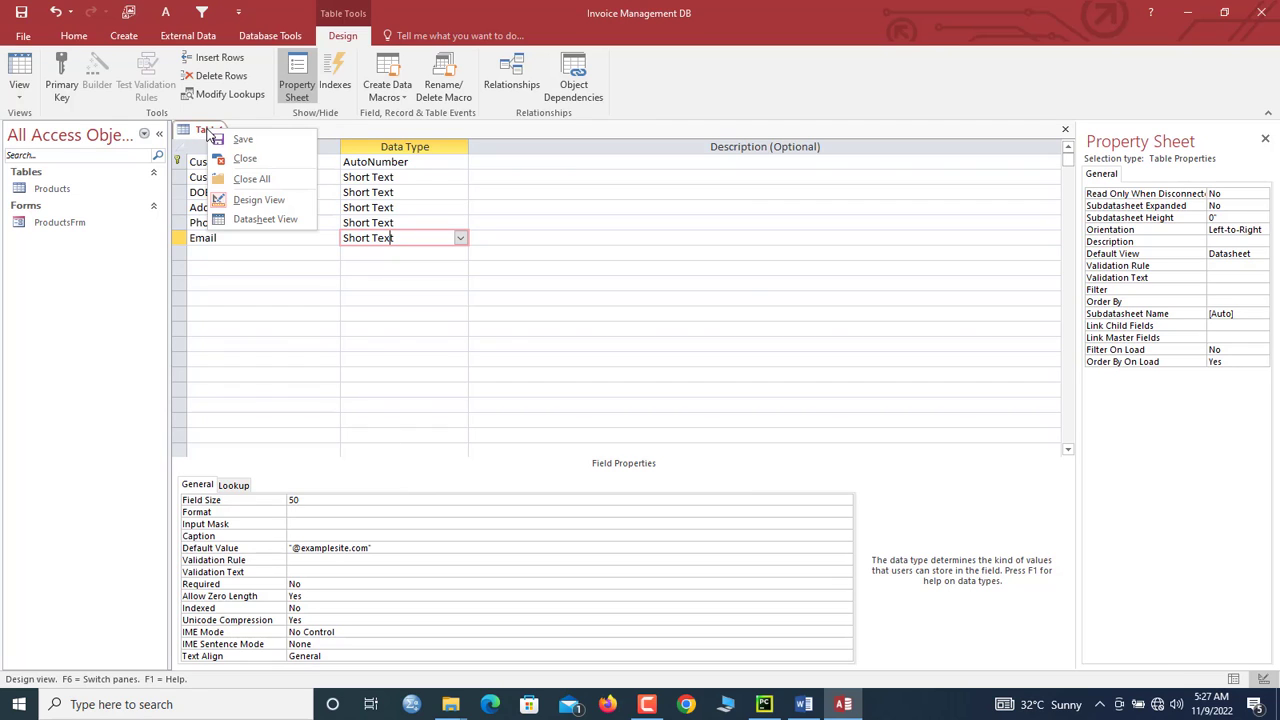
{"action": "left_click", "coordinate": [220, 137]}
{"action": "type", "text": "Cusst"}
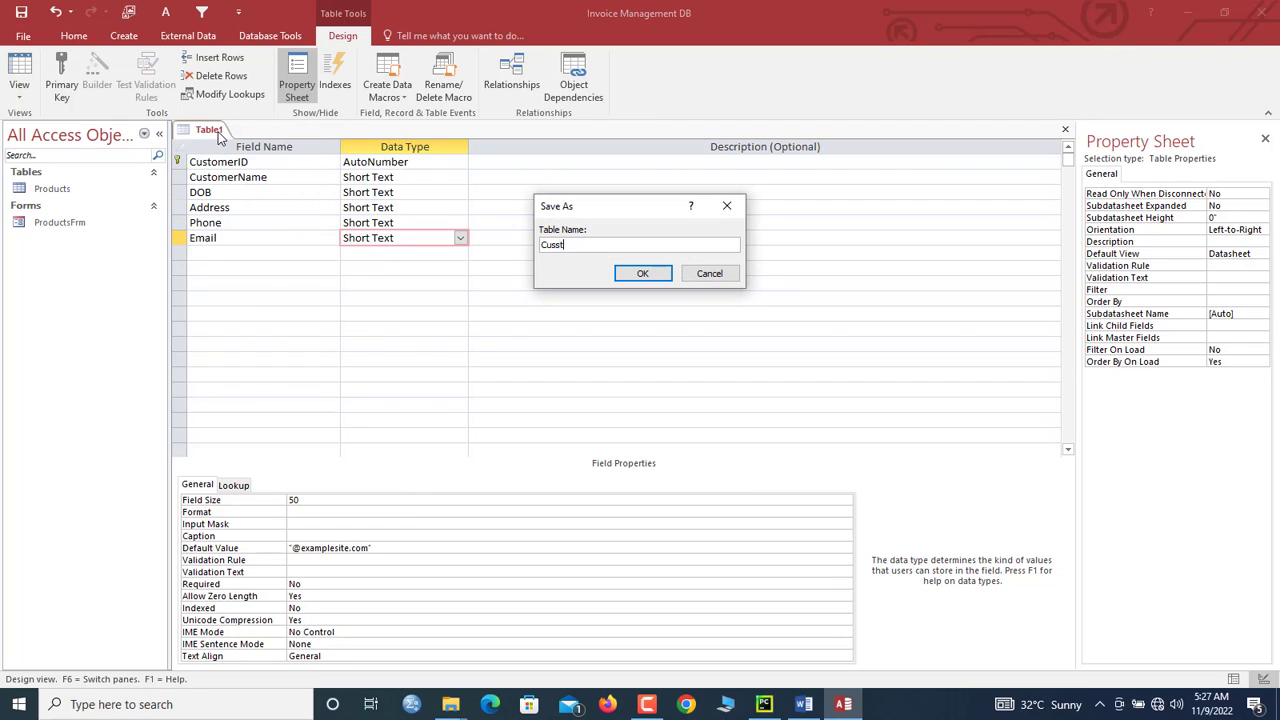
{"action": "type", "text": "omers"}
{"action": "key", "text": "Return"}
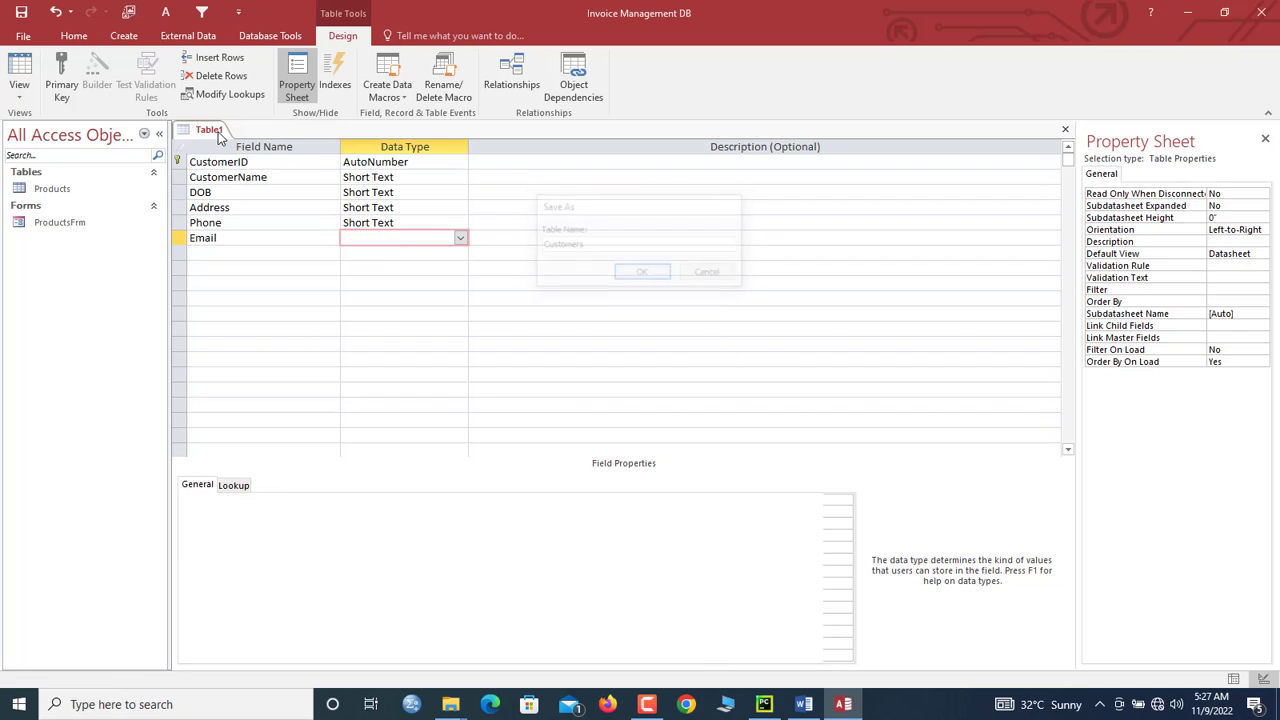
{"action": "left_click", "coordinate": [19, 65]}
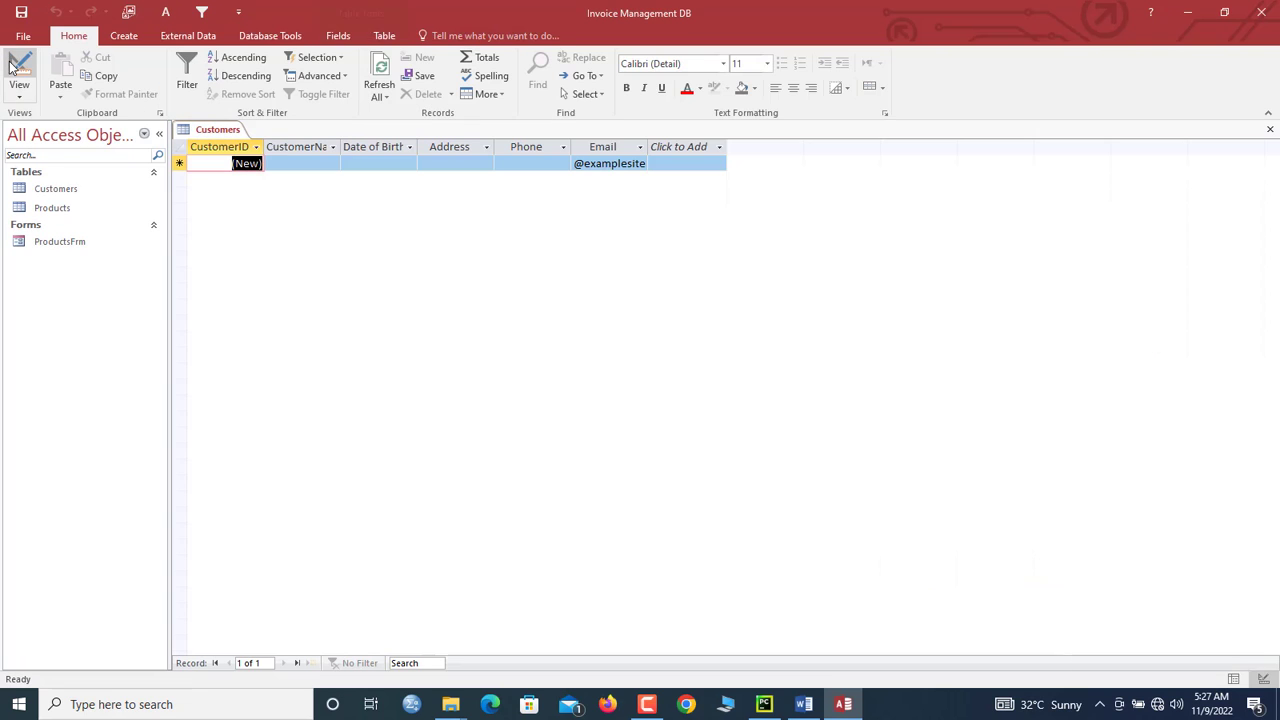
Step: Autofit the CustomerName and Email columns and check the Email default in the new row
{"action": "double_click", "coordinate": [340, 147]}
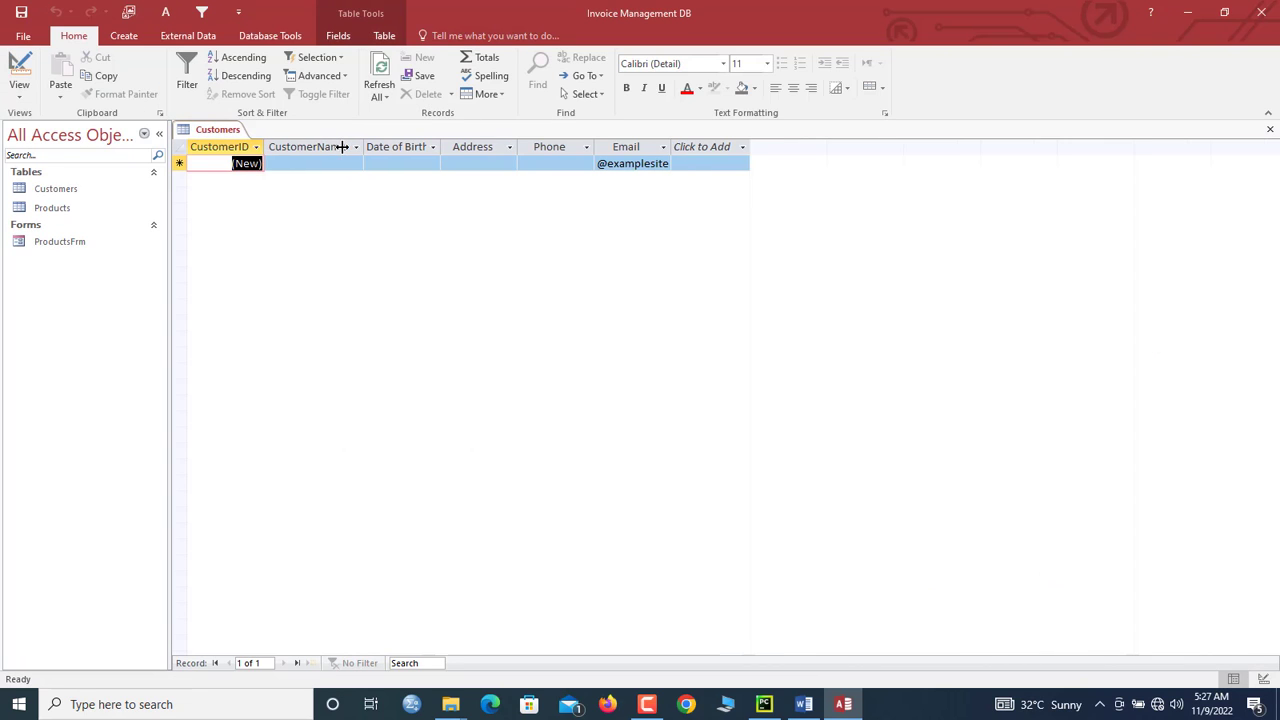
{"action": "double_click", "coordinate": [669, 147]}
{"action": "left_click", "coordinate": [692, 167]}
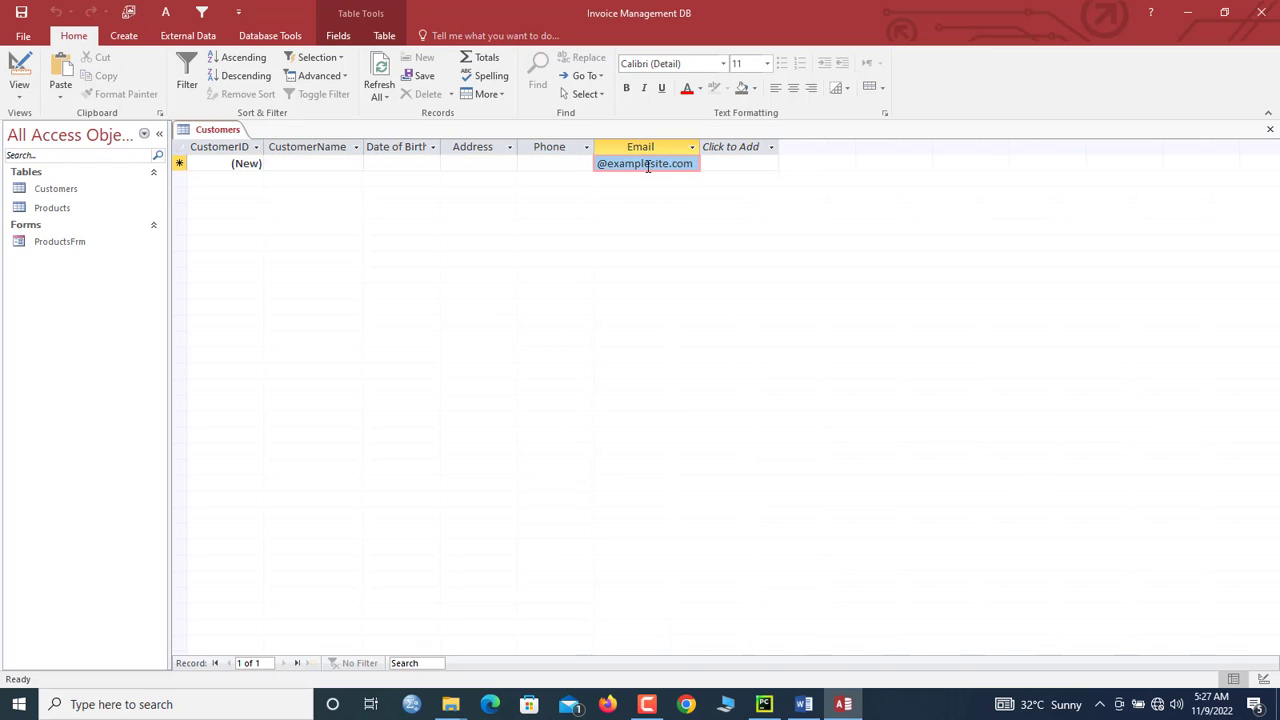
{"action": "left_click", "coordinate": [673, 164]}
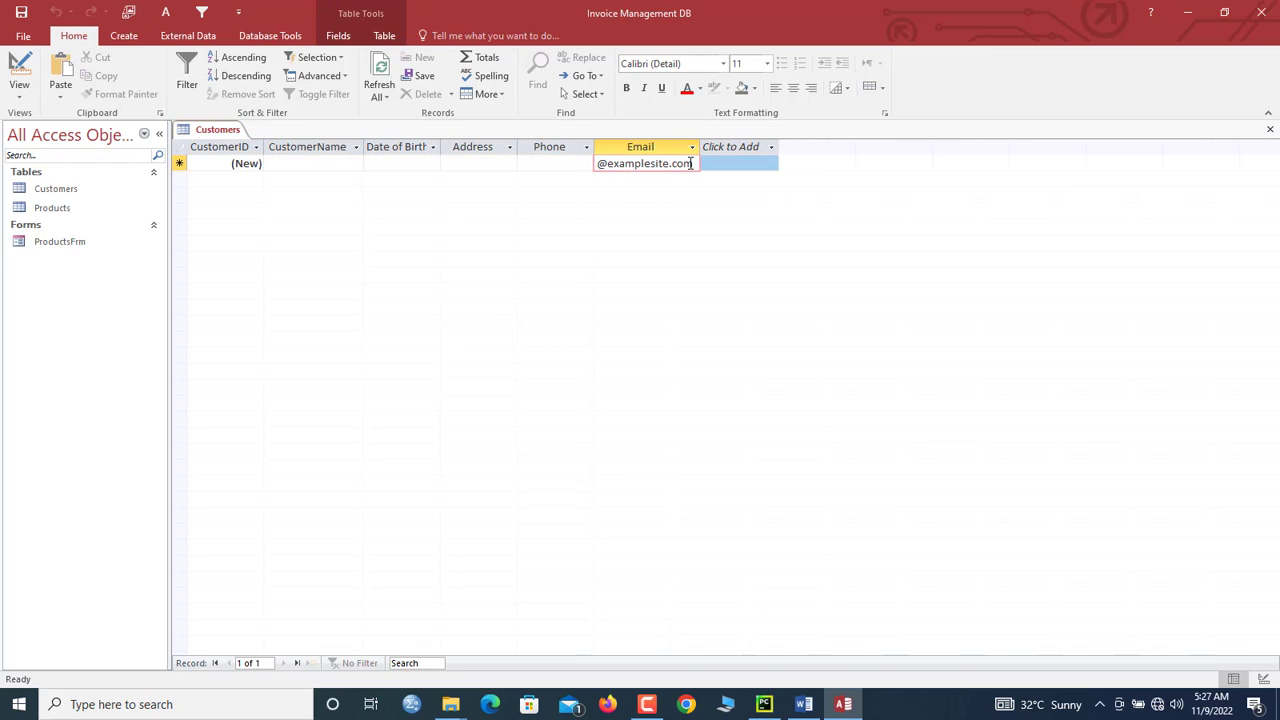
{"action": "left_click", "coordinate": [330, 164]}
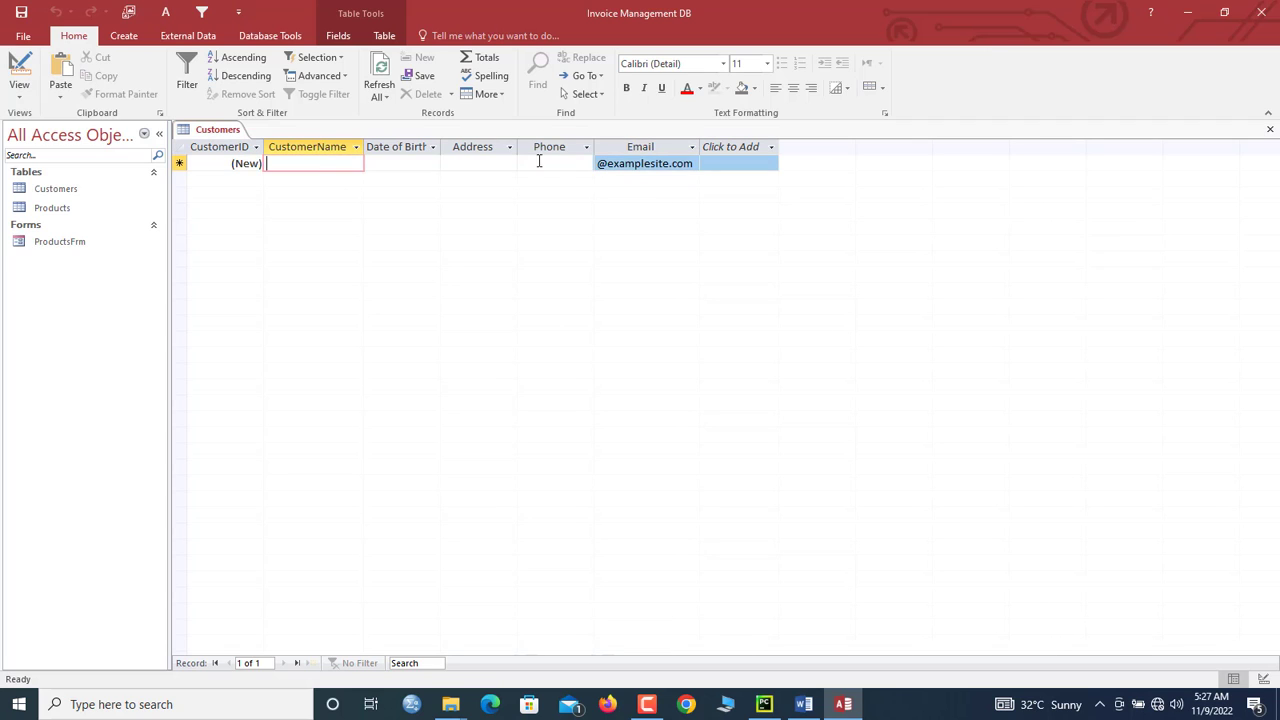
{"action": "left_click", "coordinate": [597, 165]}
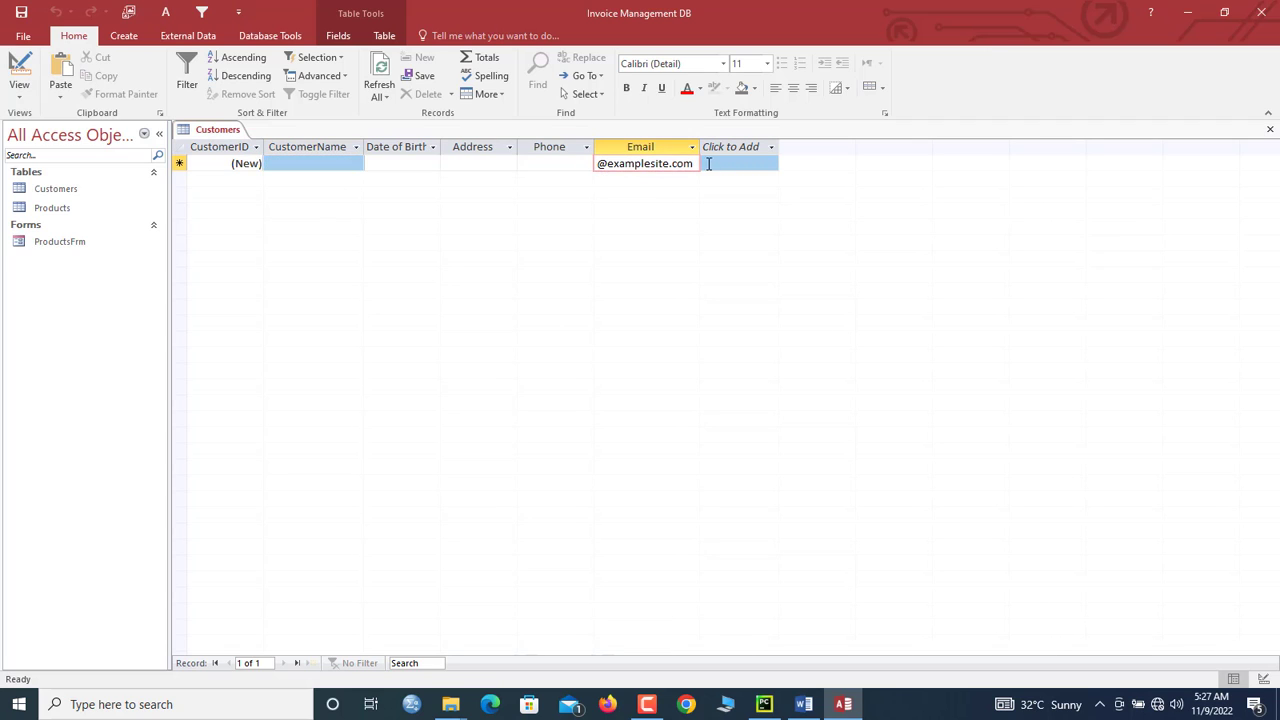
{"action": "left_click", "coordinate": [290, 160]}
Step: Enter the first customer's name, birth date 12-nov-00, address Kasoa and phone number
{"action": "left_click", "coordinate": [292, 164]}
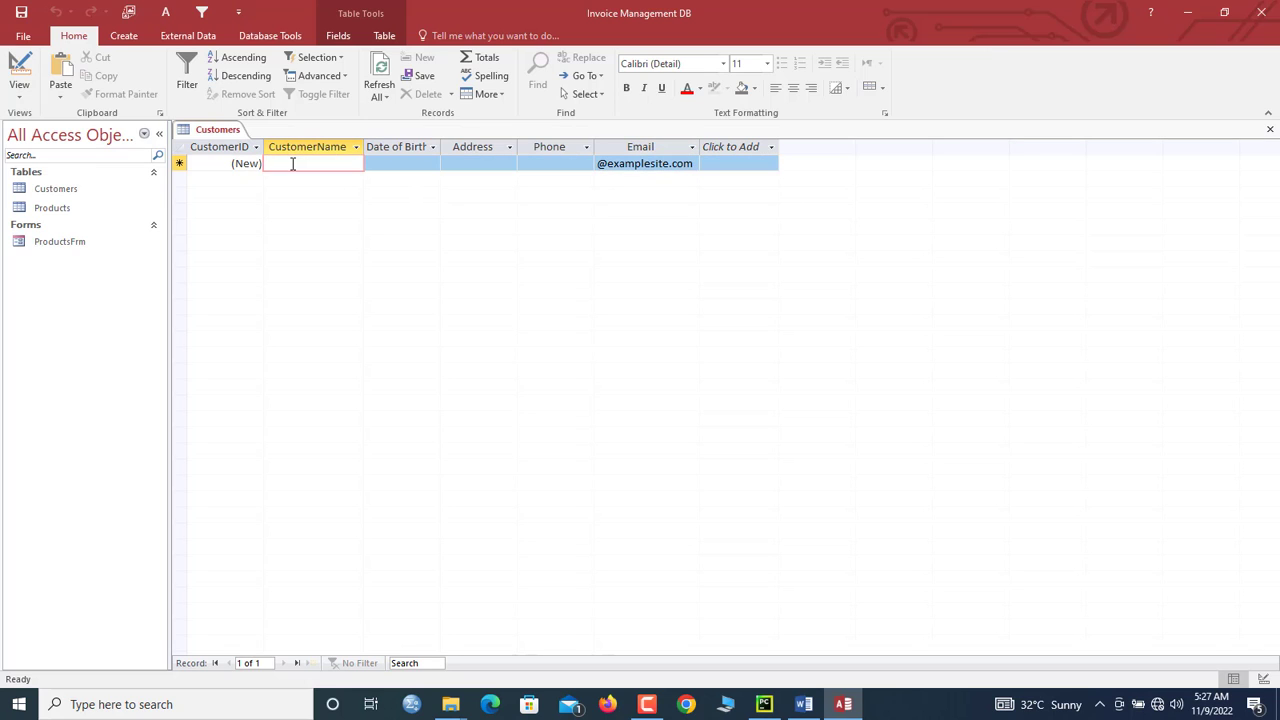
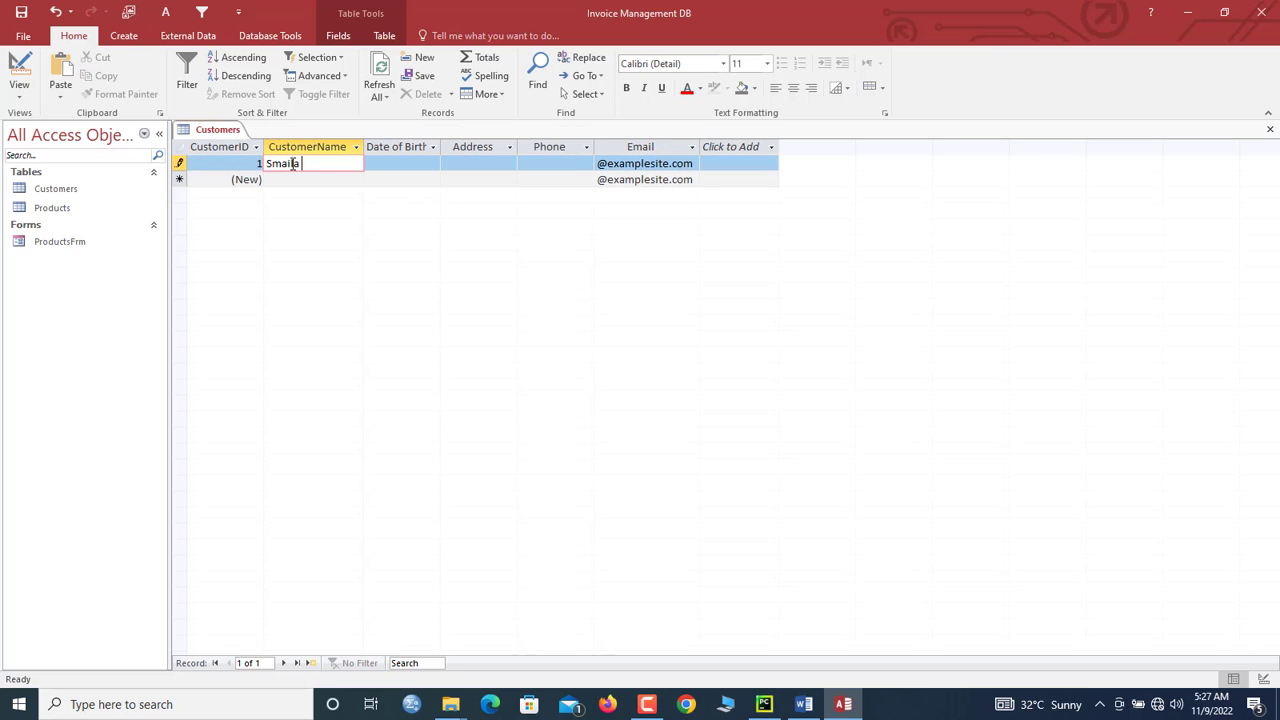
{"action": "key", "text": "Tab"}
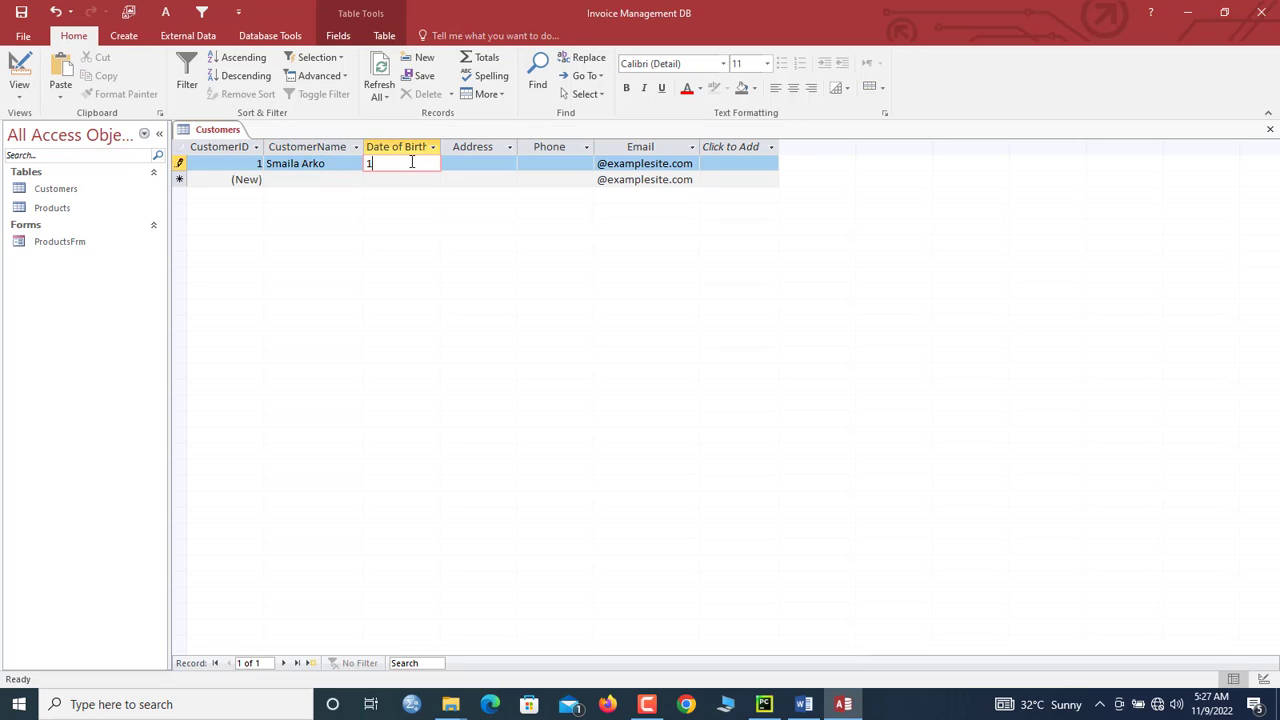
{"action": "type", "text": "12-nov-00"}
{"action": "key", "text": "Tab"}
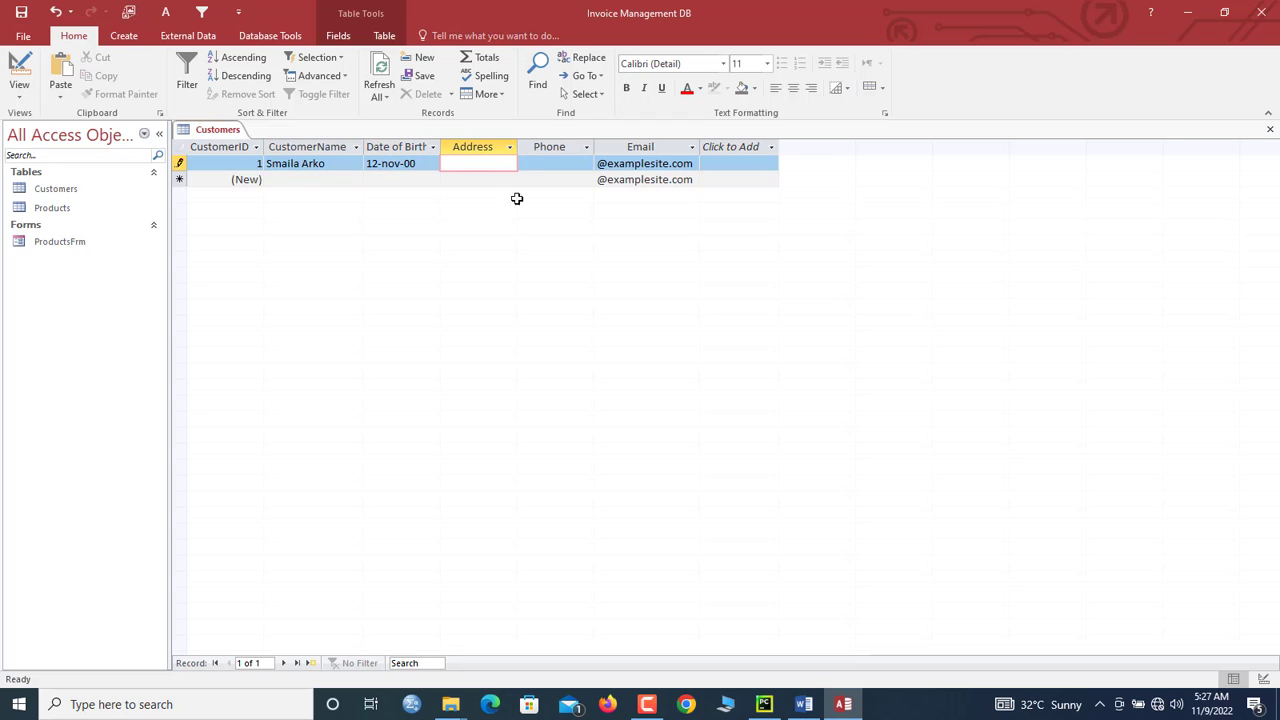
{"action": "type", "text": "Kasoa"}
{"action": "key", "text": "Tab"}
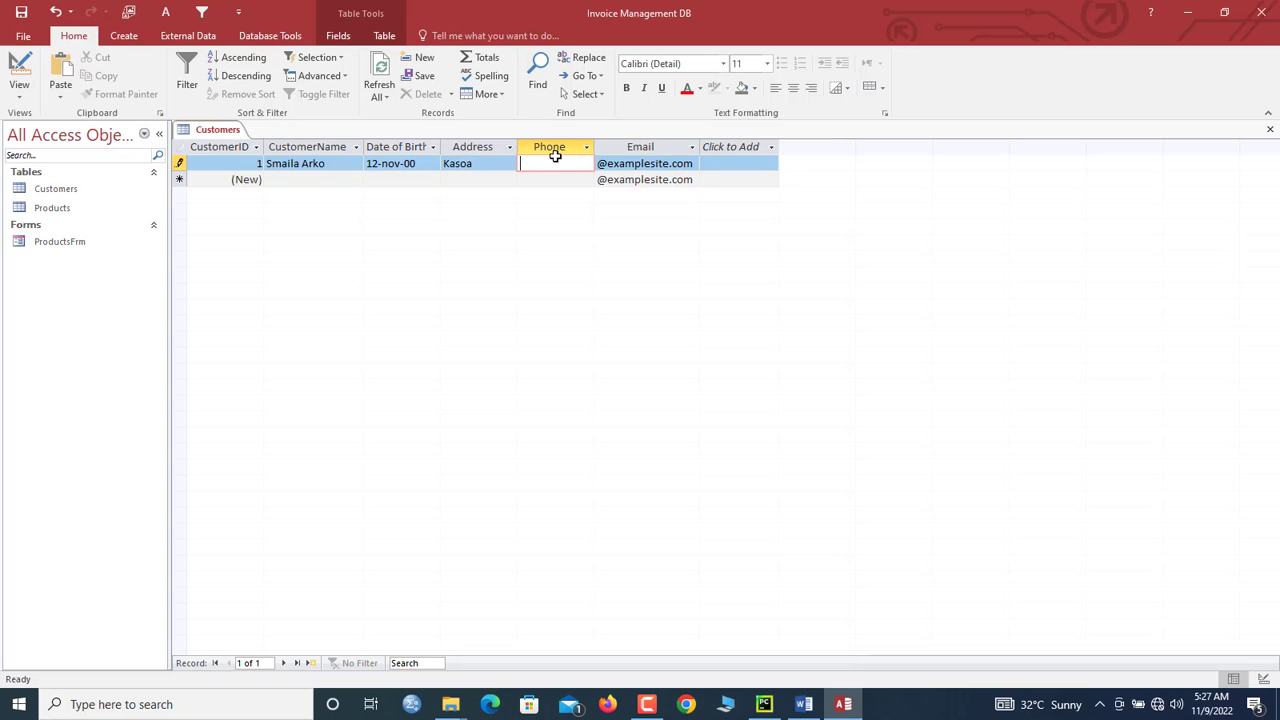
{"action": "left_click", "coordinate": [328, 181]}
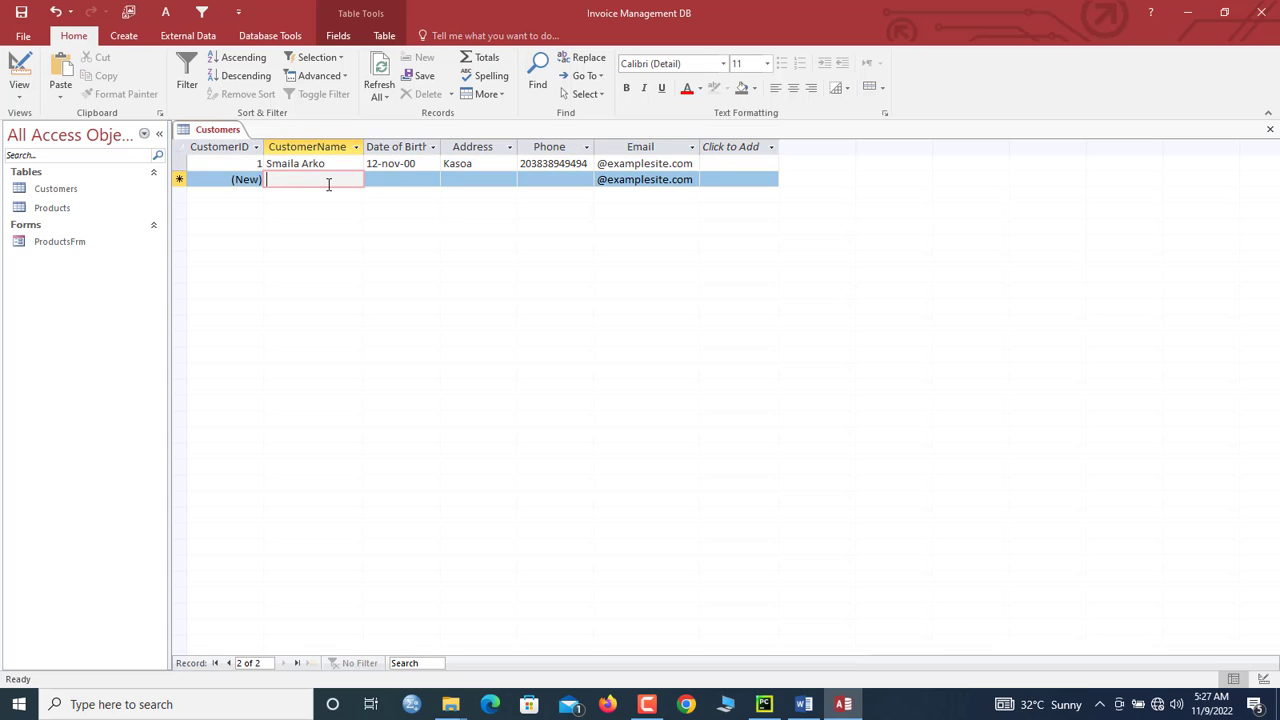
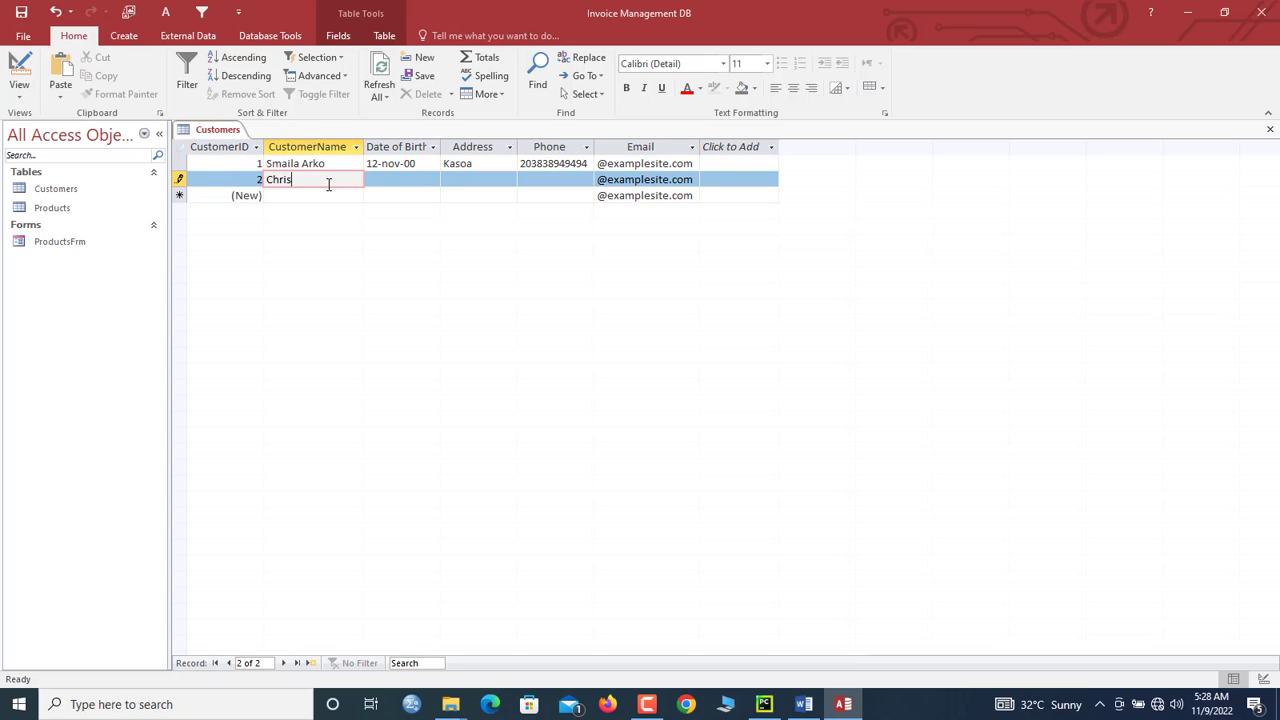
Step: Enter and save the second customer's name, birth date 3-jun, address and phone number
{"action": "key", "text": "Tab"}
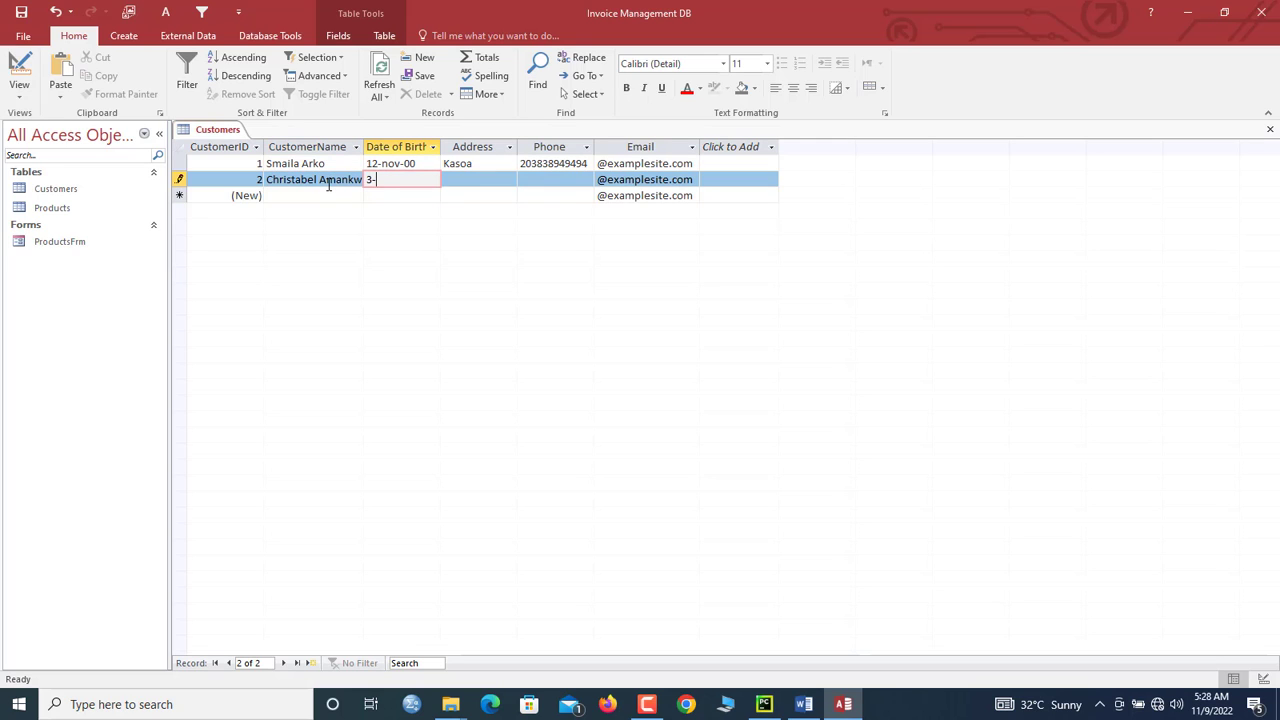
{"action": "type", "text": "3-jun-2002"}
{"action": "key", "text": "Tab"}
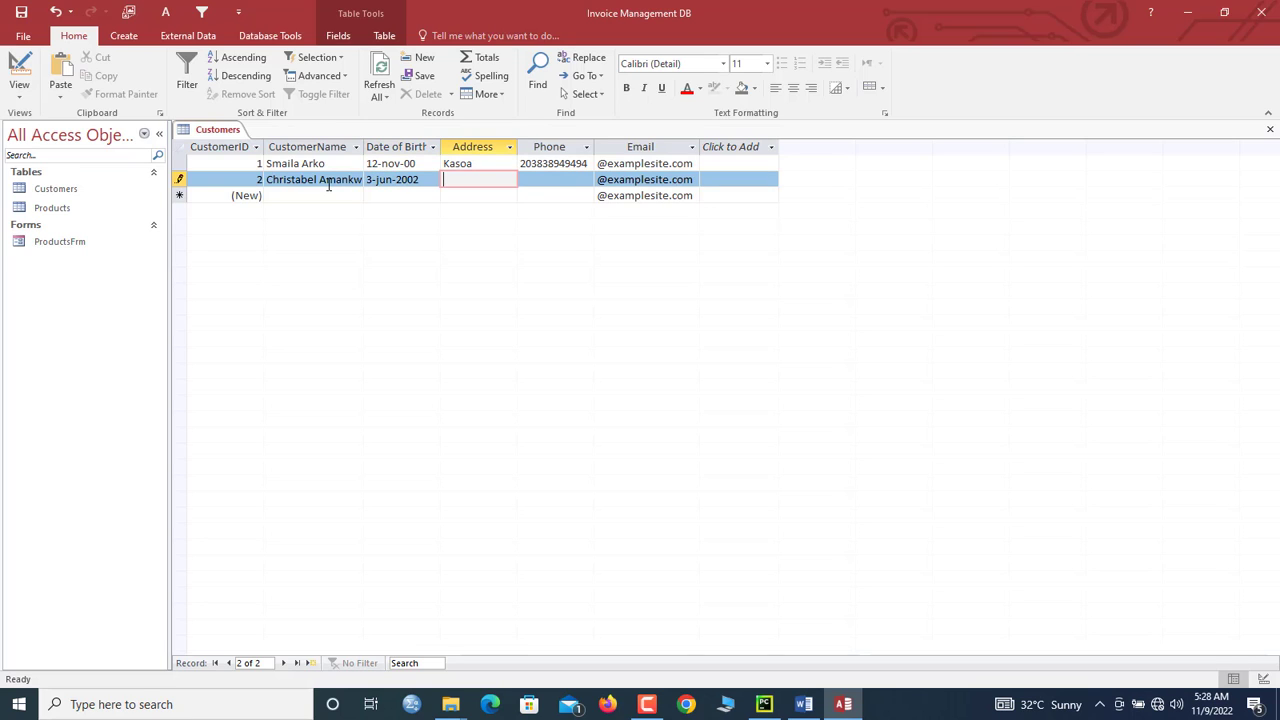
{"action": "type", "text": "Bawiase"}
{"action": "key", "text": "Tab"}
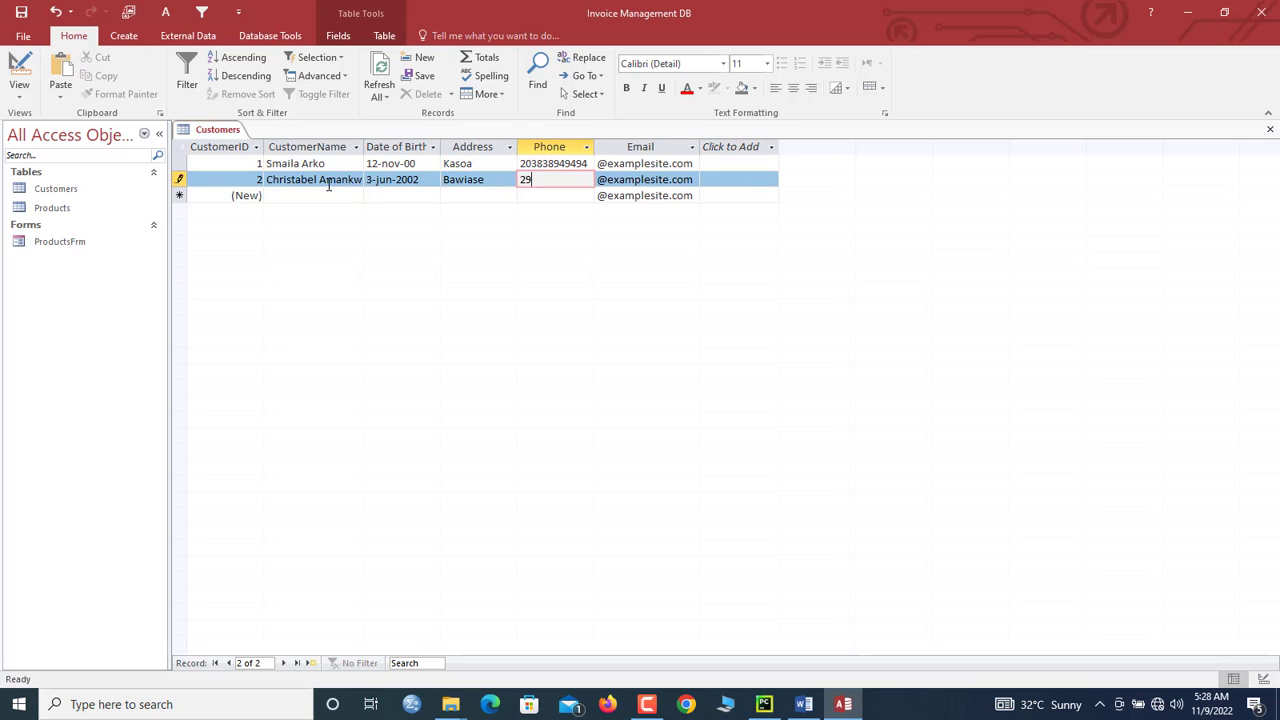
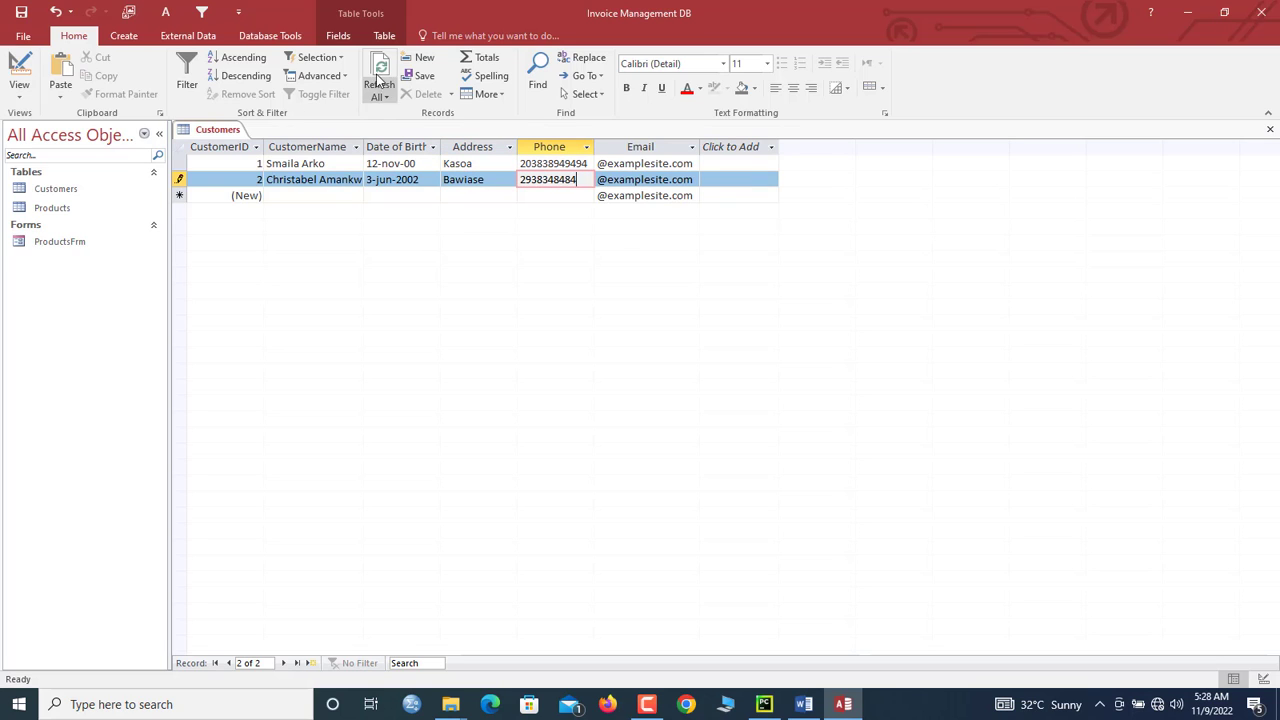
{"action": "left_click", "coordinate": [378, 80]}
Step: Start a third record with the customer's name and birth date 1-nov-1994
{"action": "left_click", "coordinate": [306, 199]}
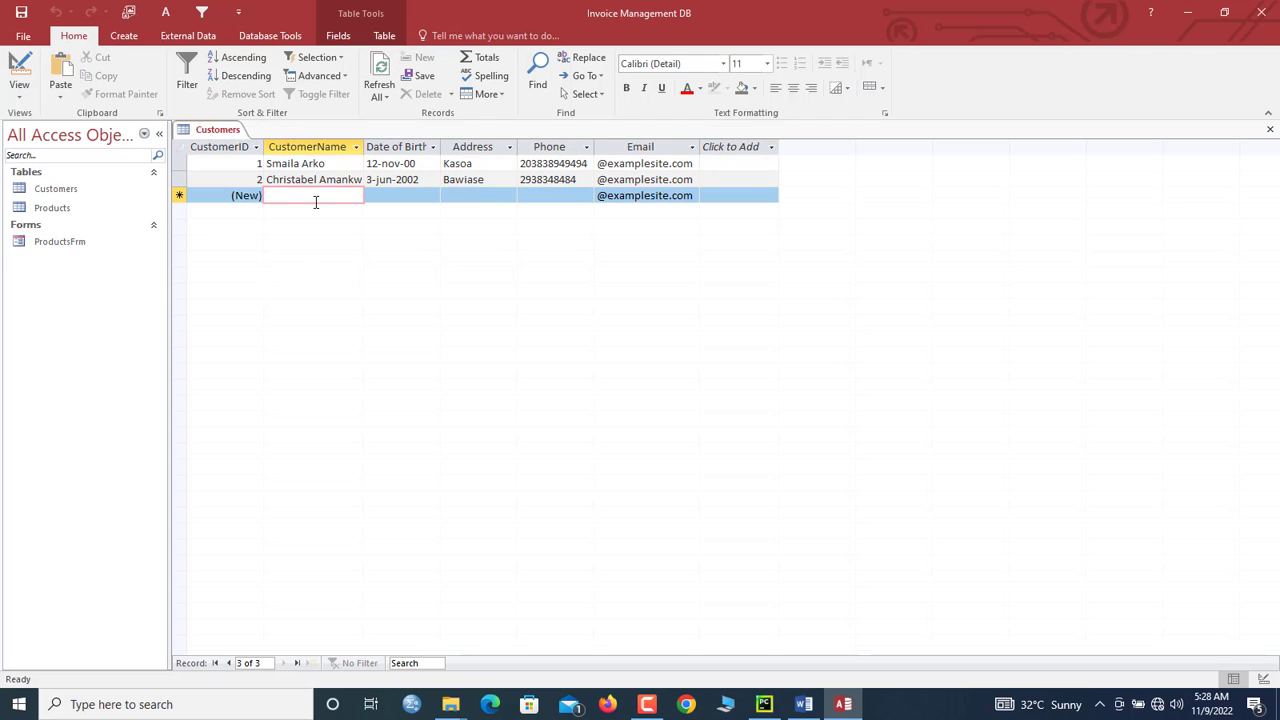
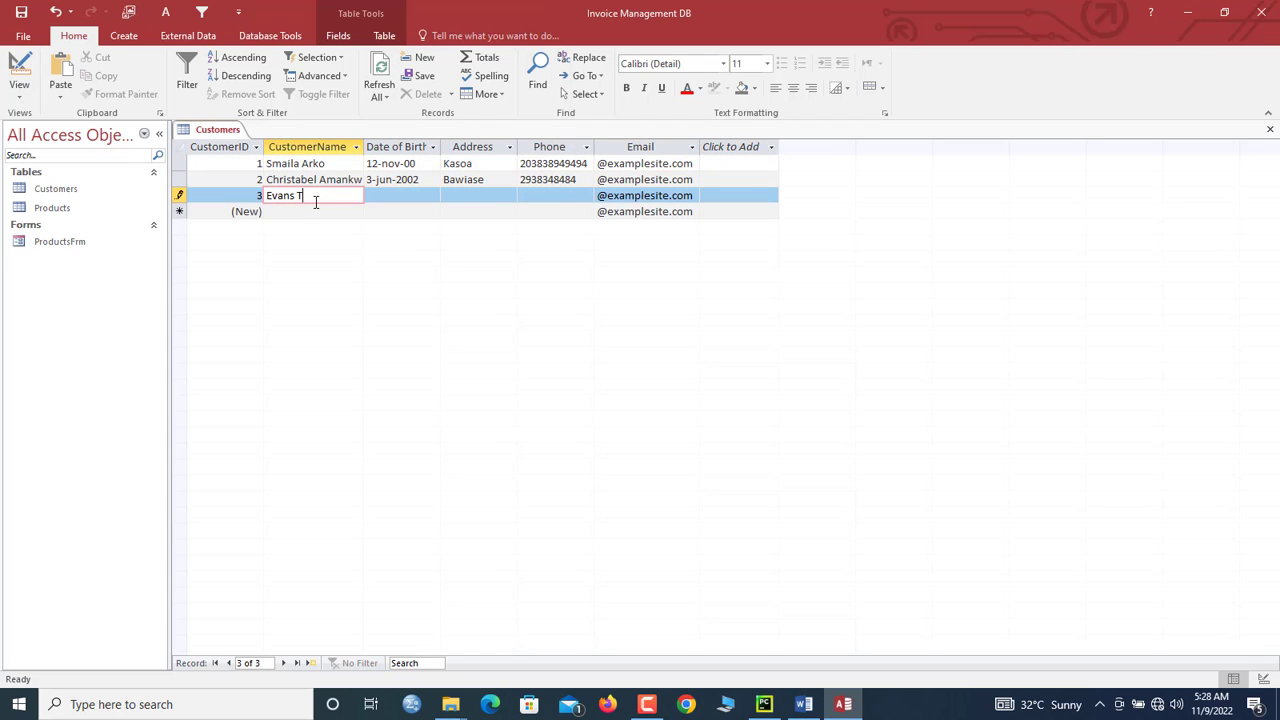
{"action": "key", "text": "Tab"}
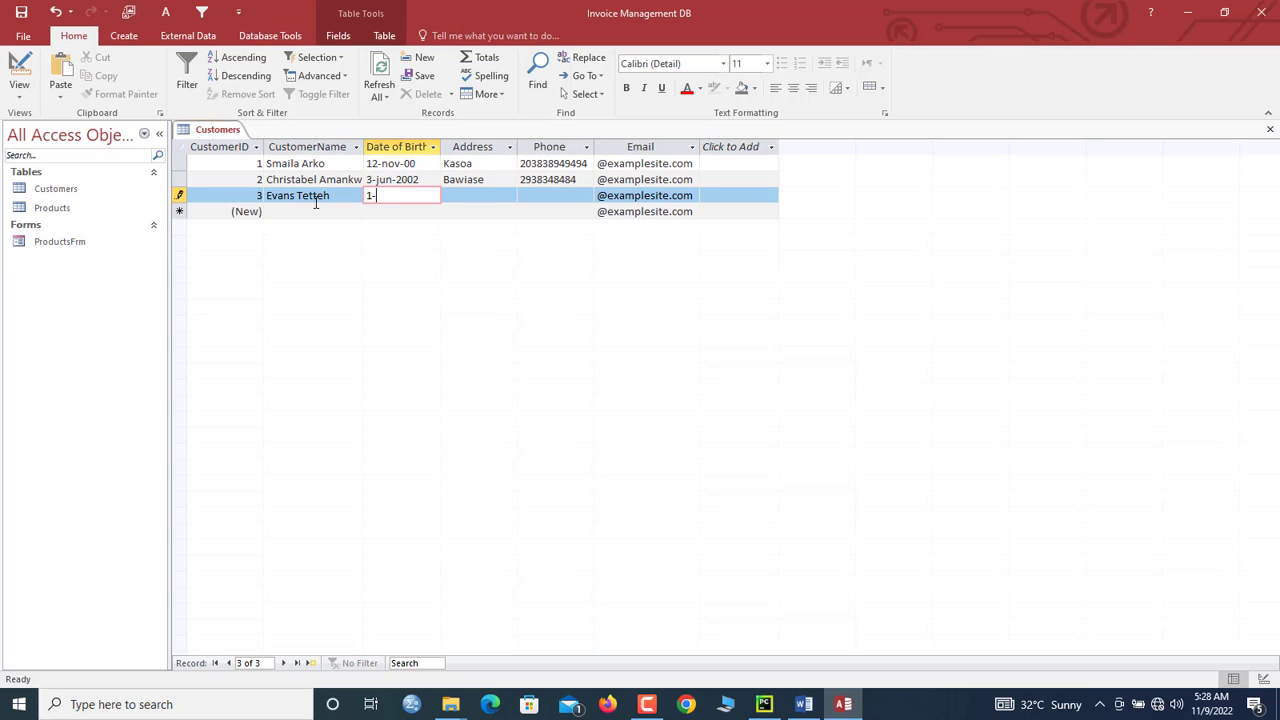
{"action": "type", "text": "1-nov-1994"}
{"action": "key", "text": "Tab"}
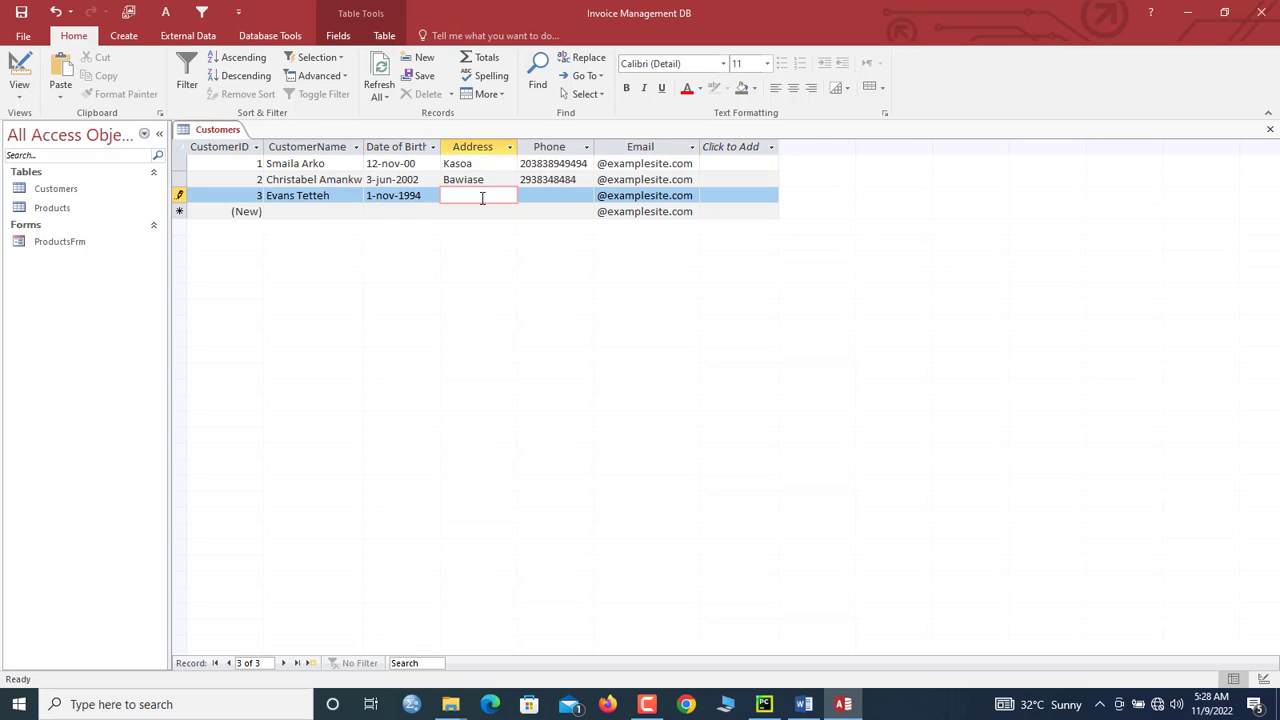
Step: Correct the second address to Bawjiase, give the third customer address Accra and a phone, then save
{"action": "left_click", "coordinate": [466, 180]}
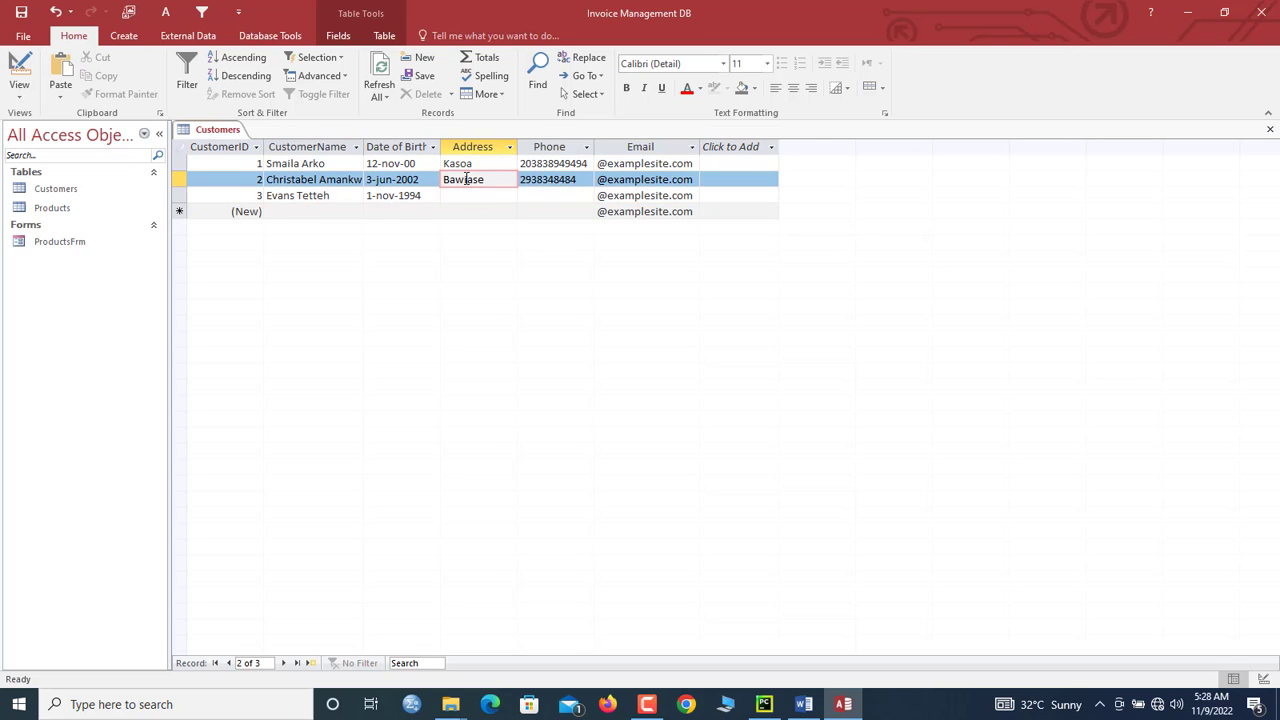
{"action": "type", "text": "j"}
{"action": "left_click", "coordinate": [466, 197]}
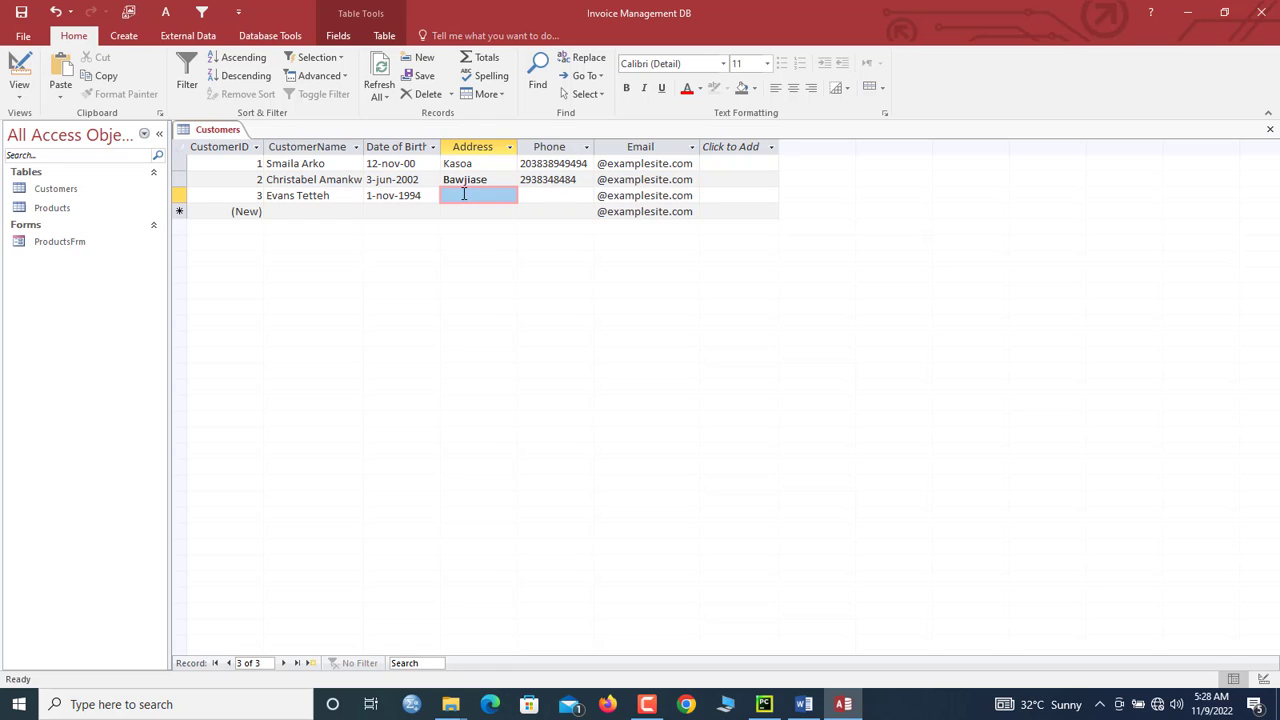
{"action": "left_click", "coordinate": [452, 197]}
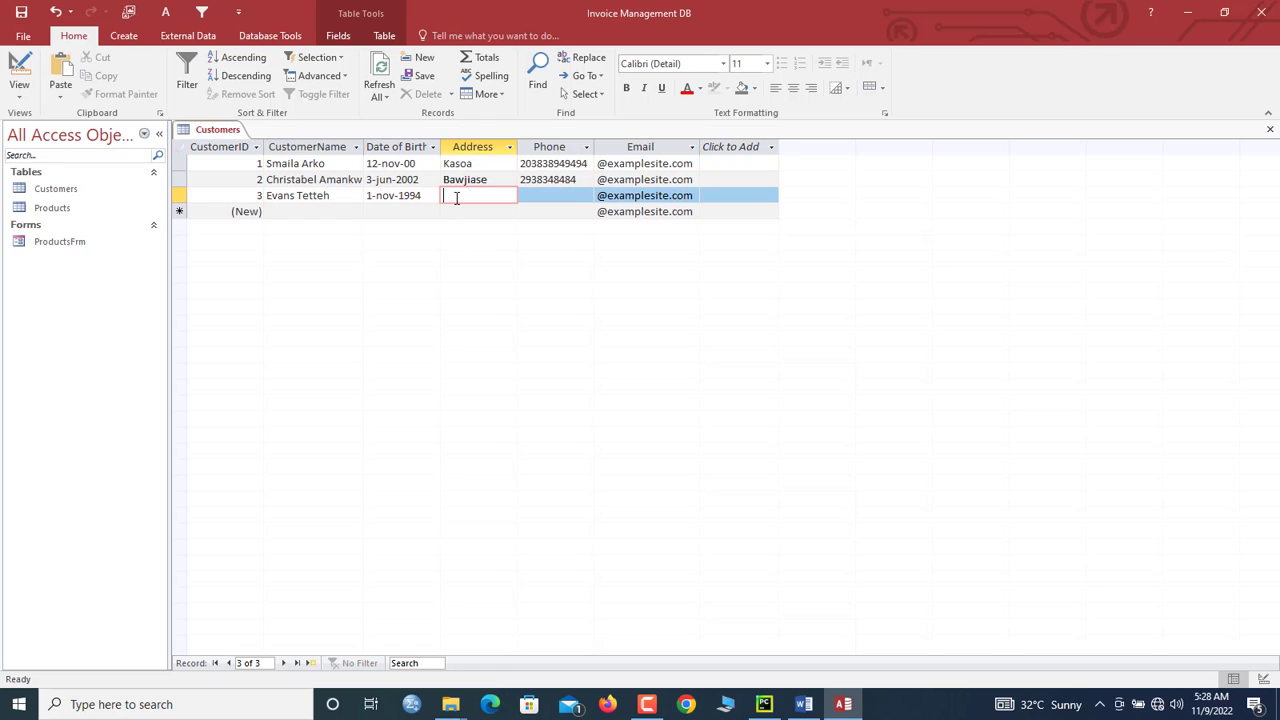
{"action": "type", "text": "Accra"}
{"action": "left_click", "coordinate": [547, 195]}
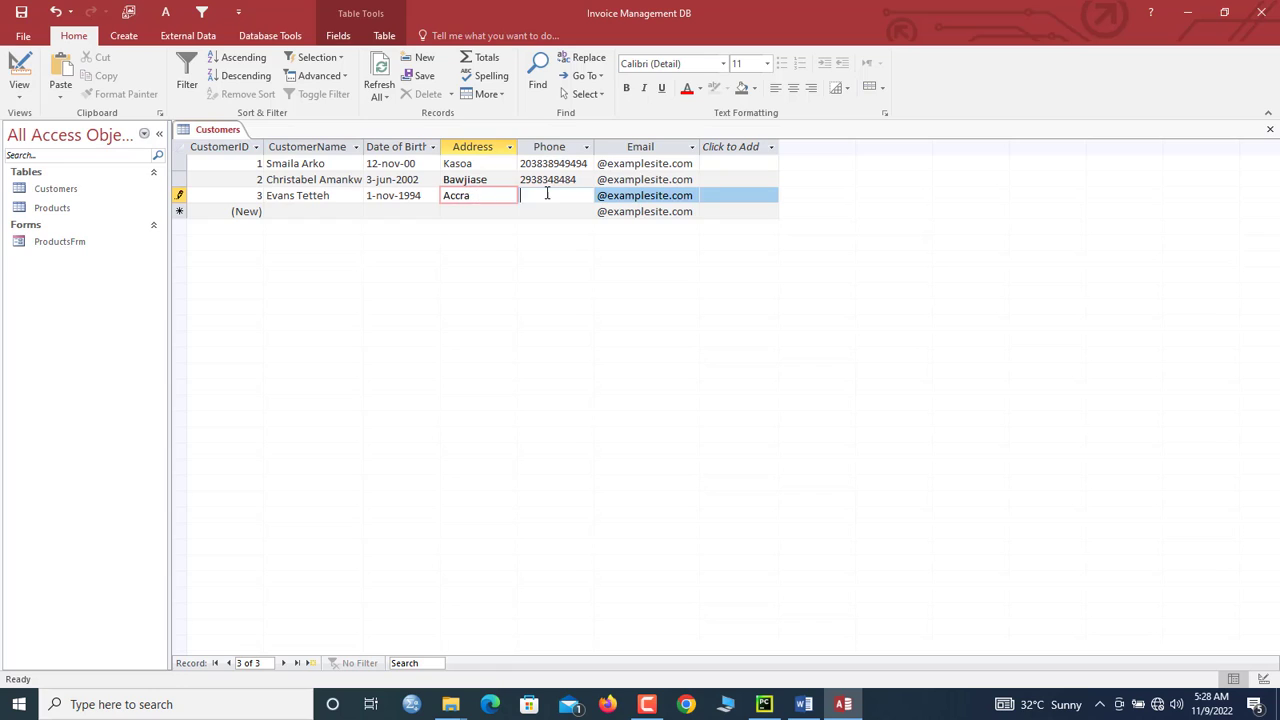
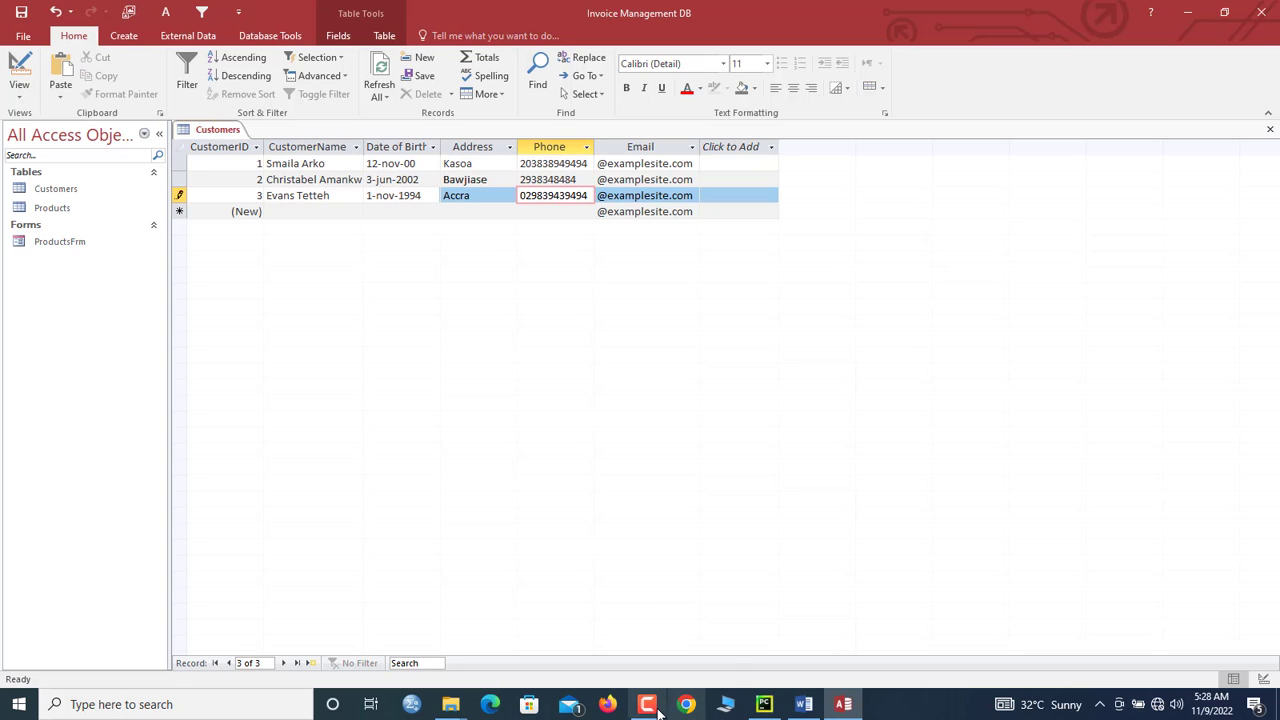
{"action": "mouse_move", "coordinate": [657, 711]}
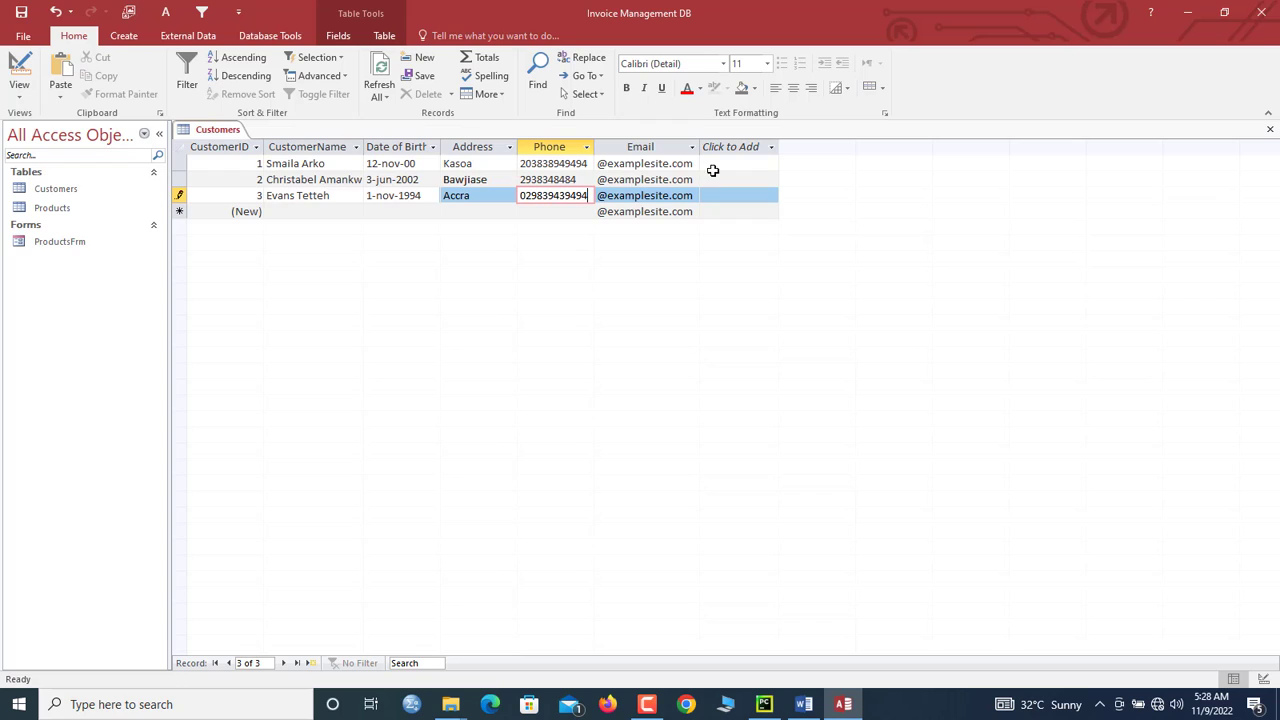
{"action": "right_click", "coordinate": [229, 130]}
{"action": "left_click", "coordinate": [236, 133]}
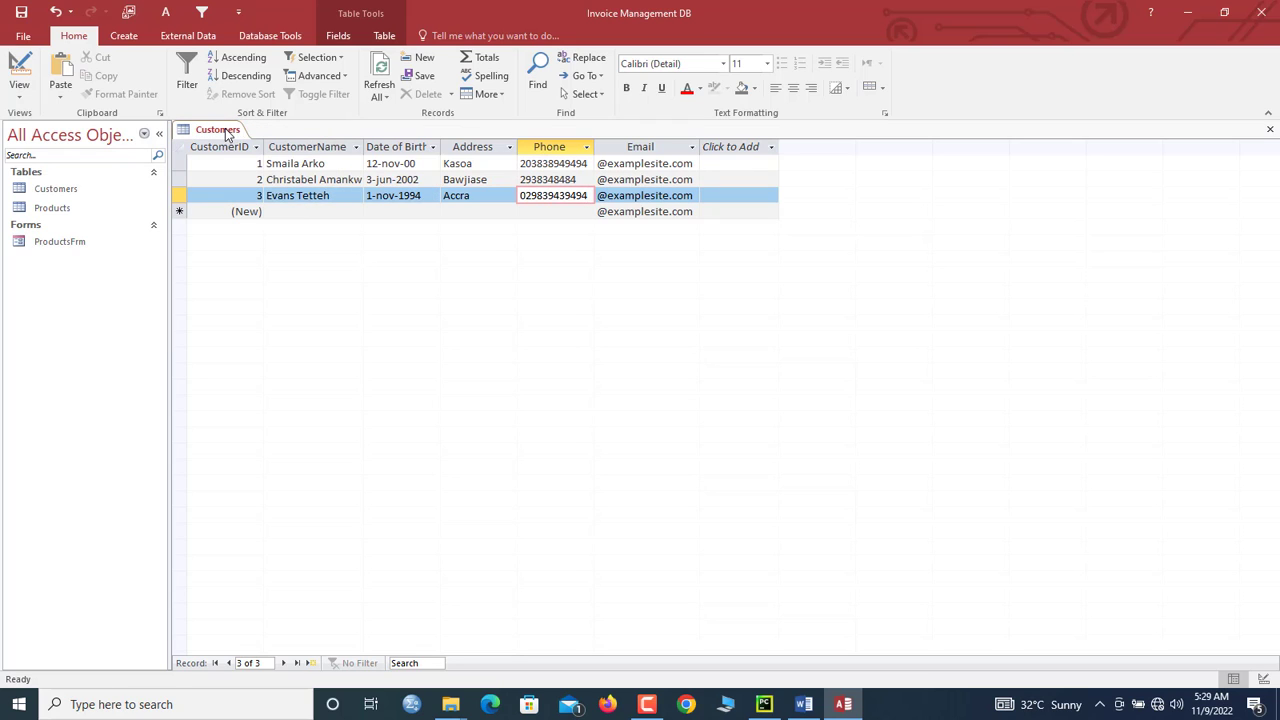
Step: Close the Customers table and paste a copy of ProductsFrm named Customers
{"action": "right_click", "coordinate": [228, 135]}
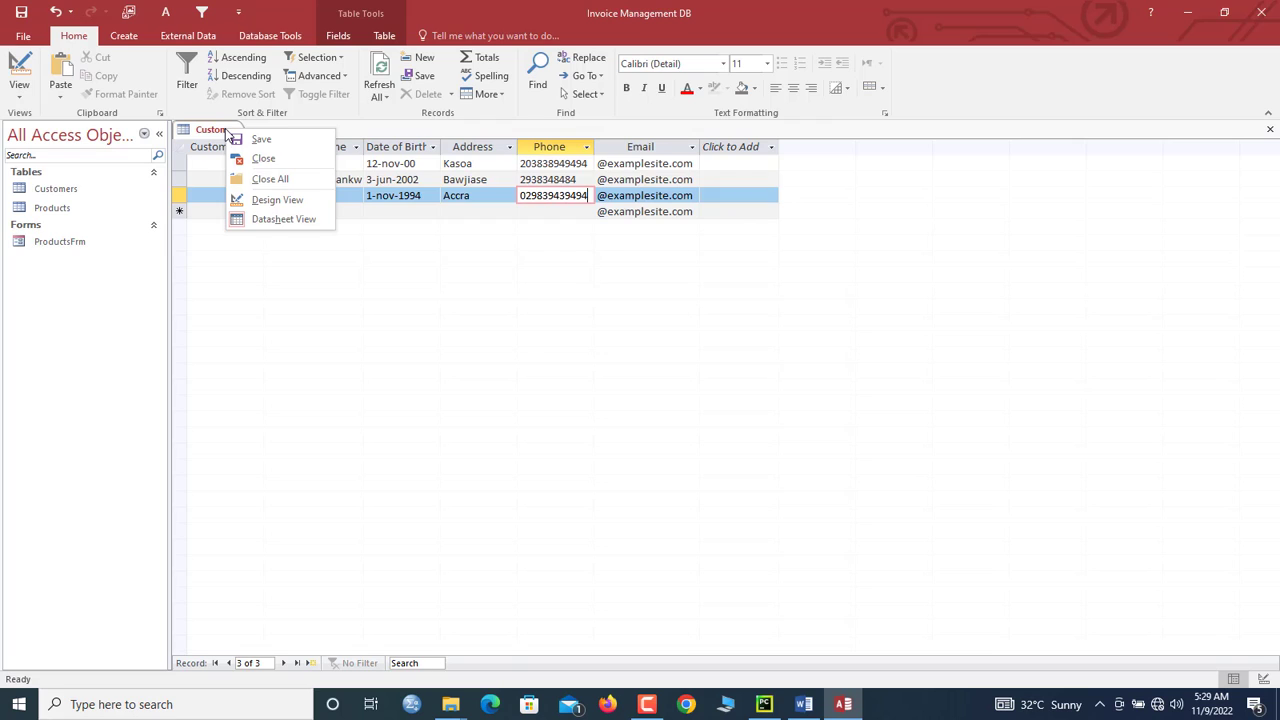
{"action": "left_click", "coordinate": [280, 165]}
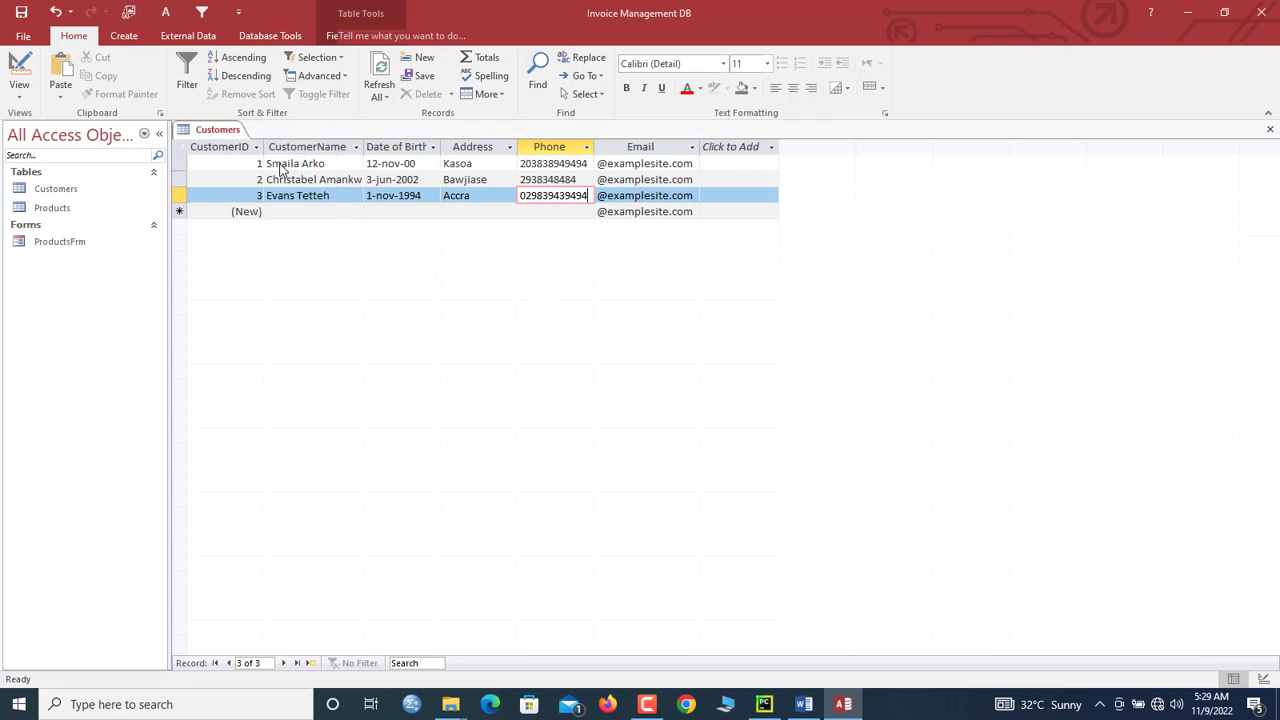
{"action": "left_click", "coordinate": [50, 242]}
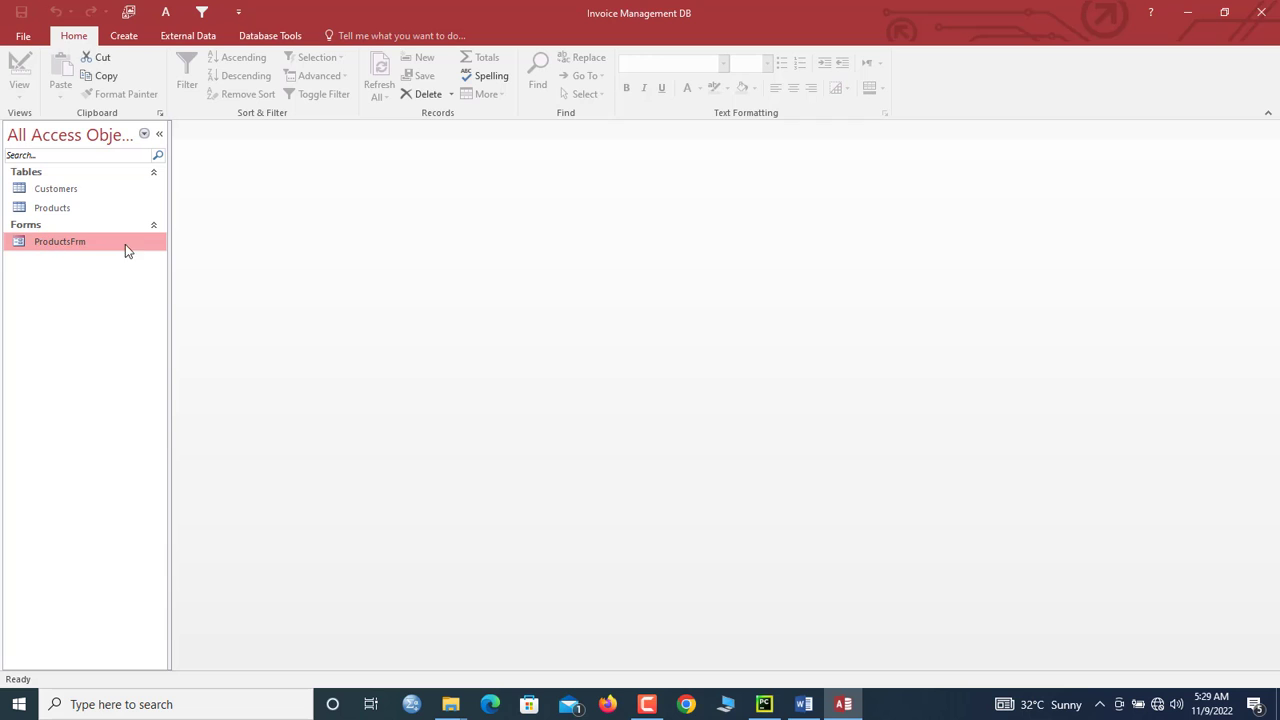
{"action": "right_click", "coordinate": [75, 246]}
{"action": "left_click", "coordinate": [132, 408]}
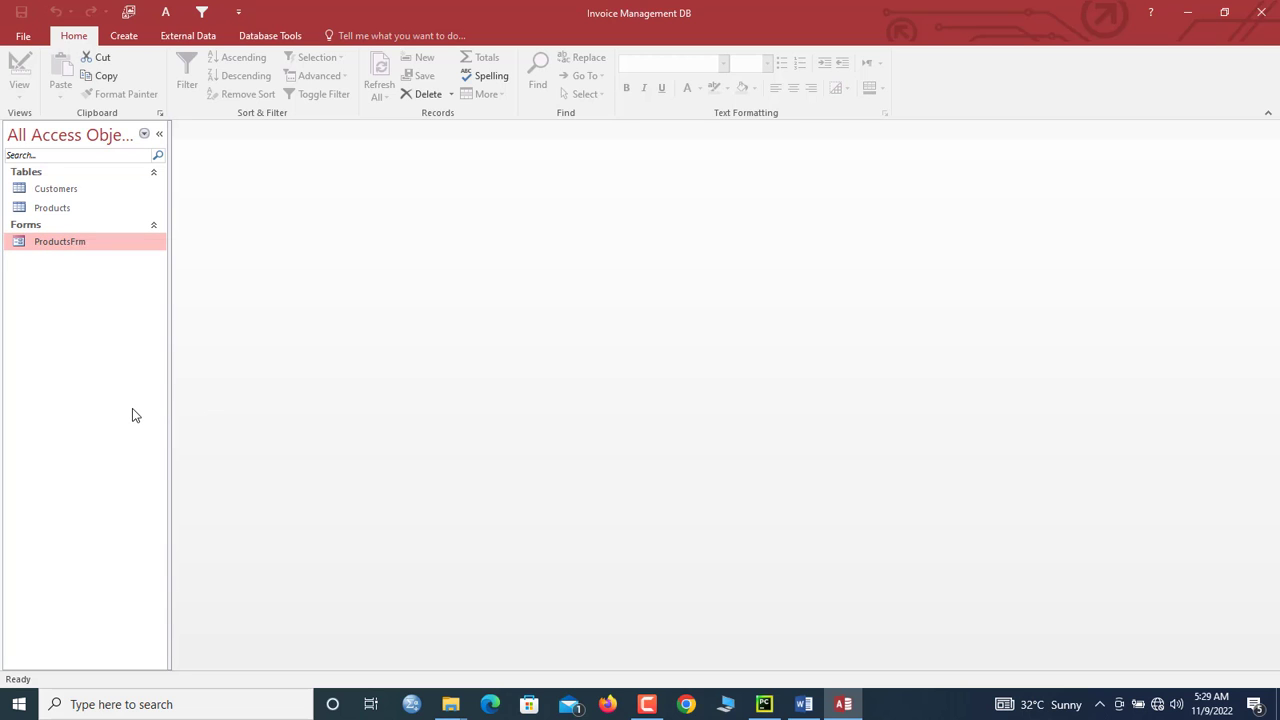
{"action": "key", "text": "ctrl+v"}
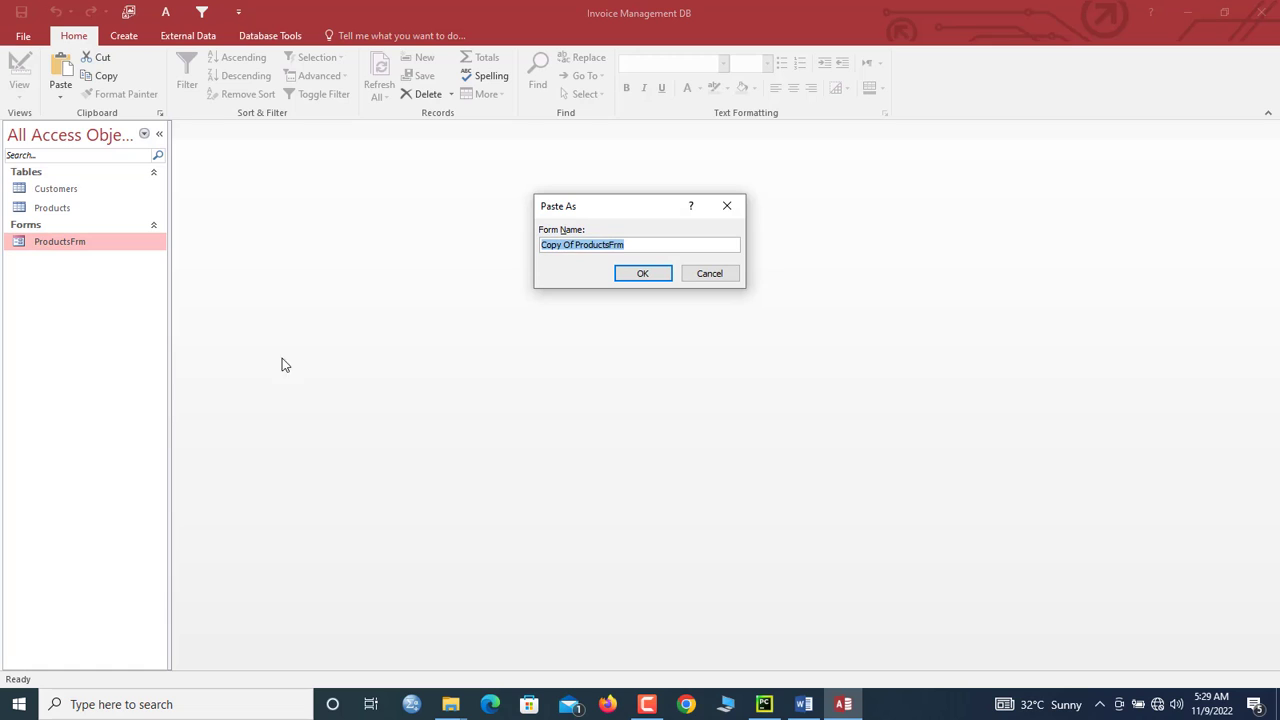
{"action": "type", "text": "Customers"}
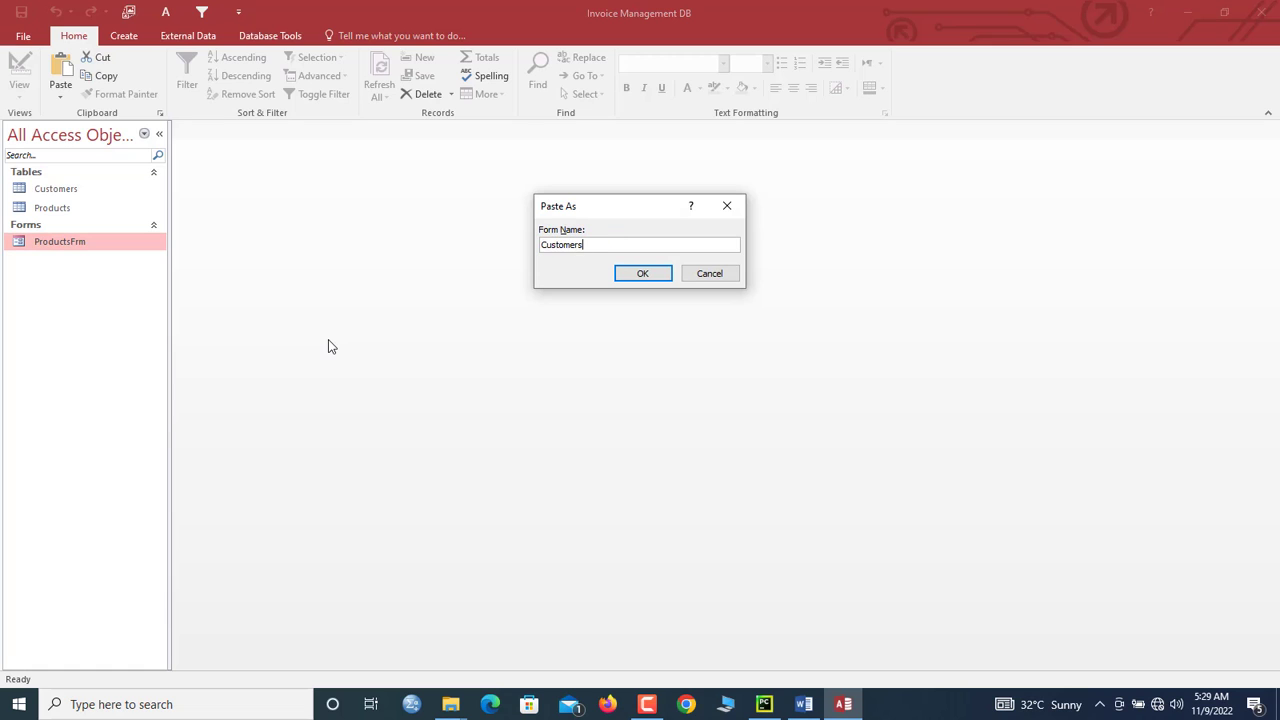
{"action": "key", "text": "Return"}
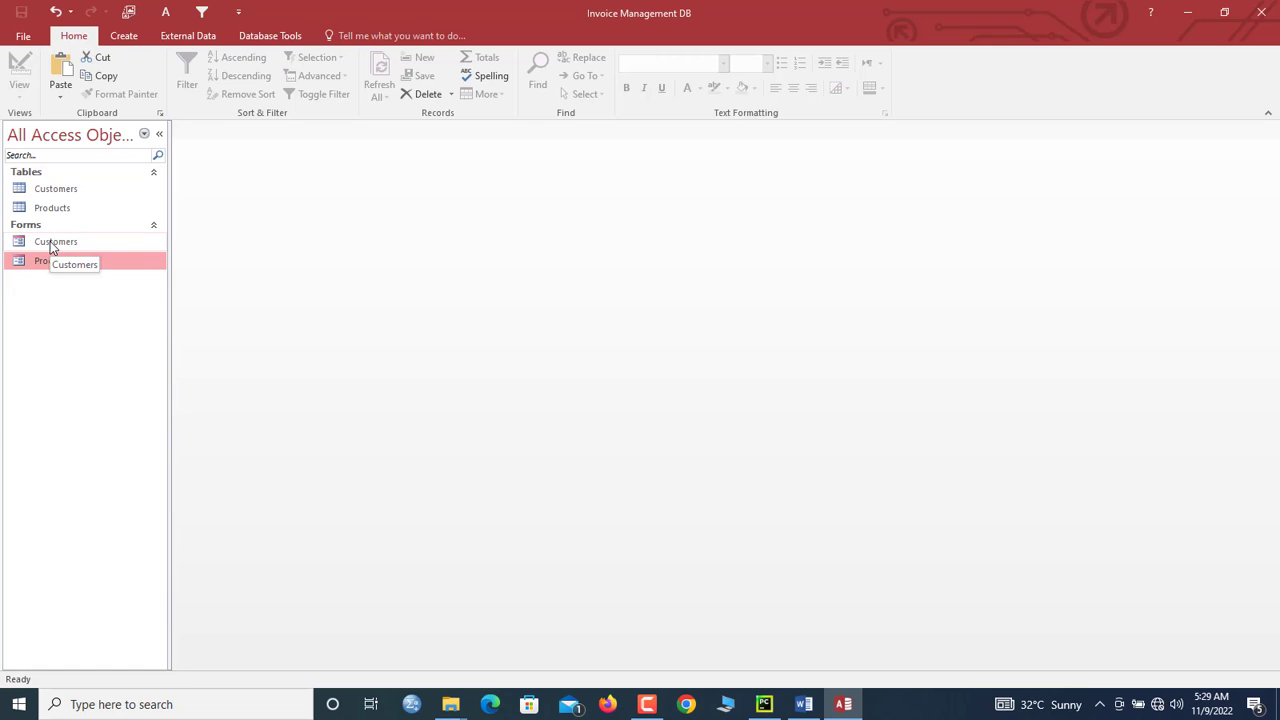
Step: Select the new Customers form and bring up its context menu
{"action": "left_click", "coordinate": [52, 247]}
{"action": "right_click", "coordinate": [52, 247]}
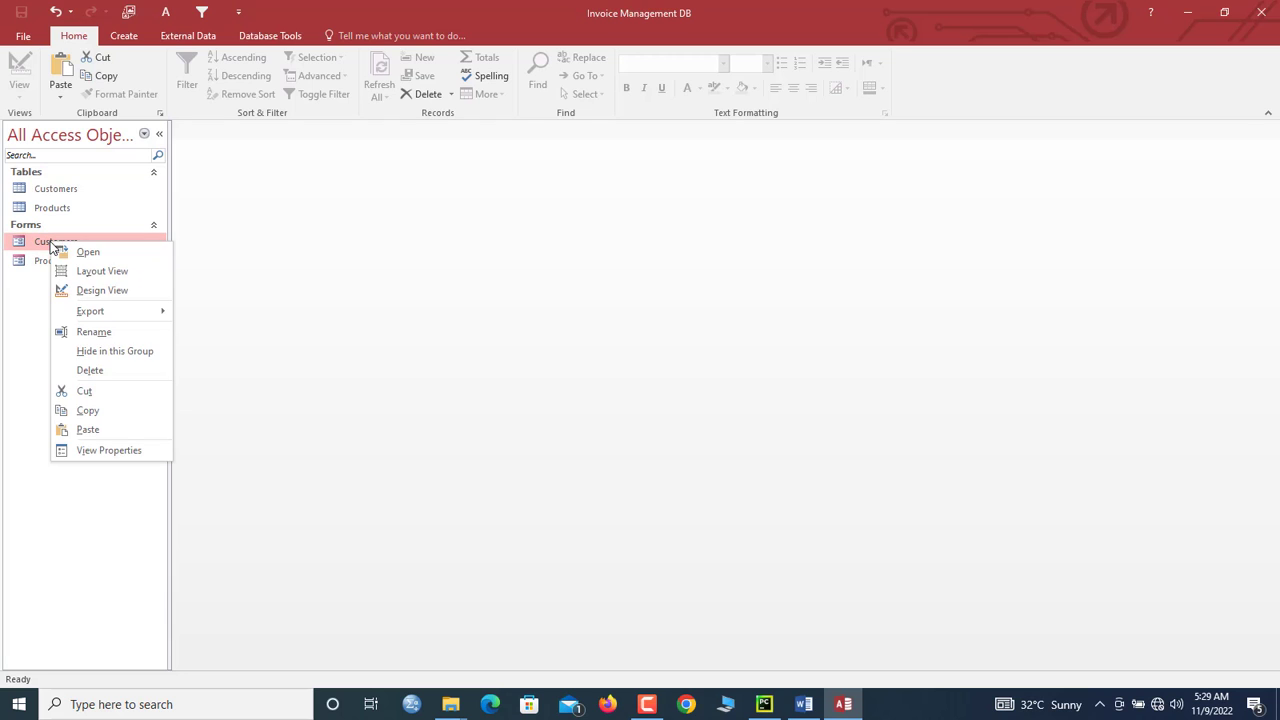
{"action": "left_click", "coordinate": [45, 261]}
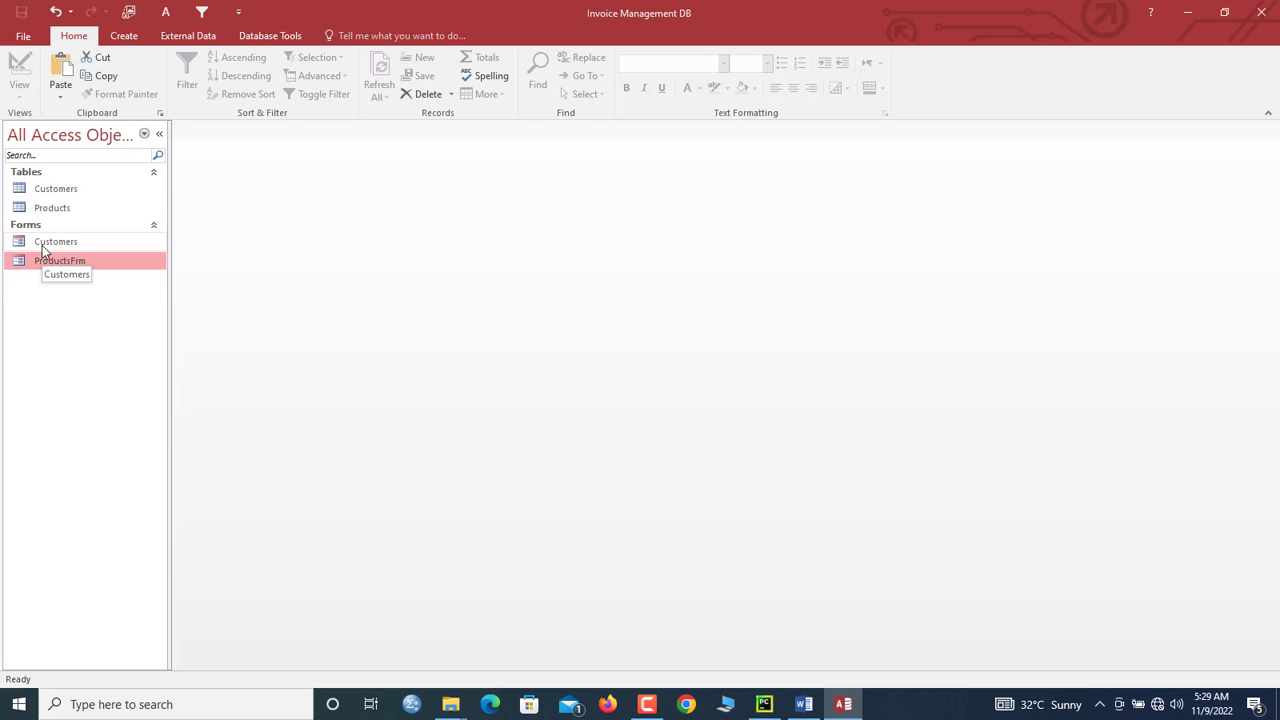
{"action": "left_click", "coordinate": [55, 248]}
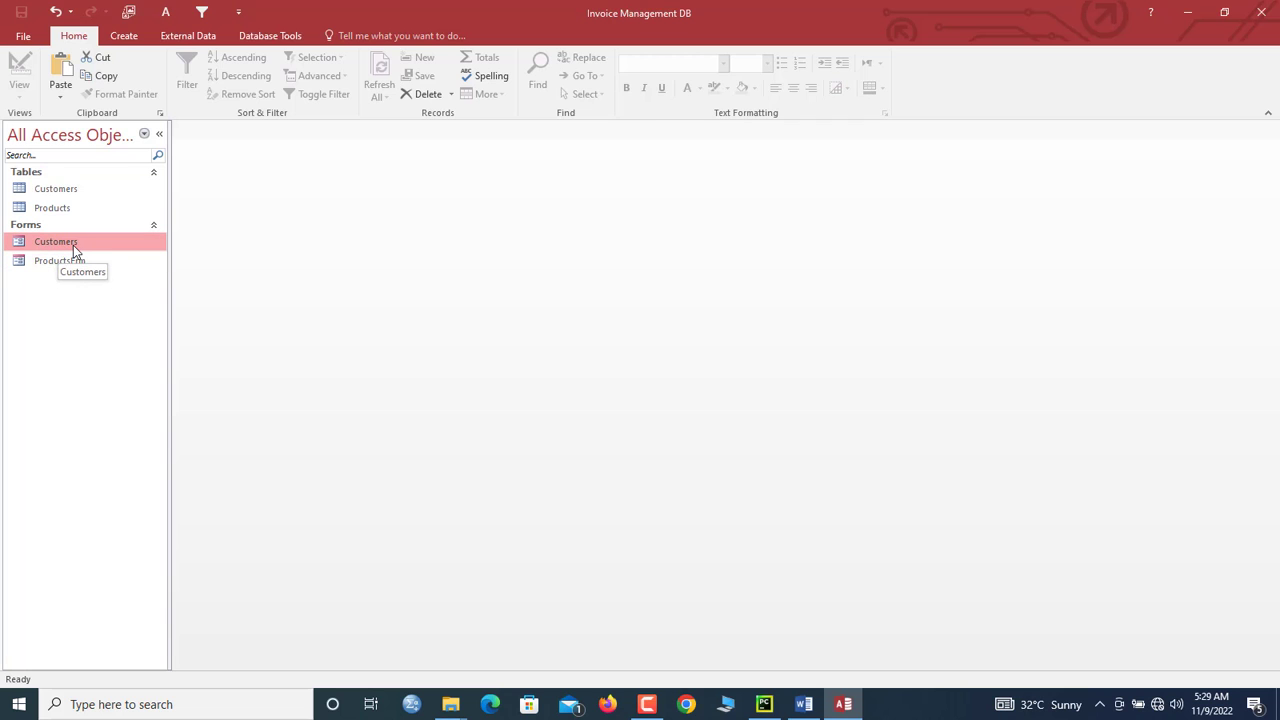
{"action": "right_click", "coordinate": [73, 245]}
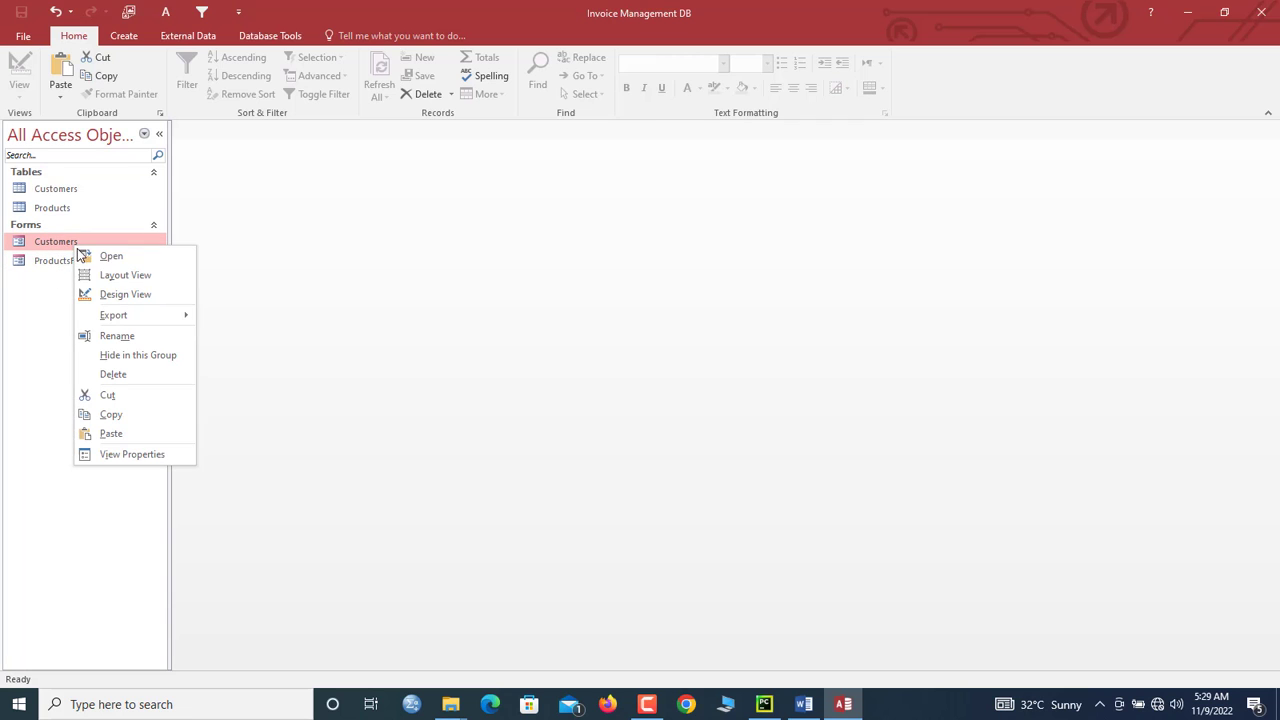
Step: In Design View, delete the product fields and move the Add, Save and Delete buttons lower in a taller Detail section
{"action": "left_click", "coordinate": [118, 295]}
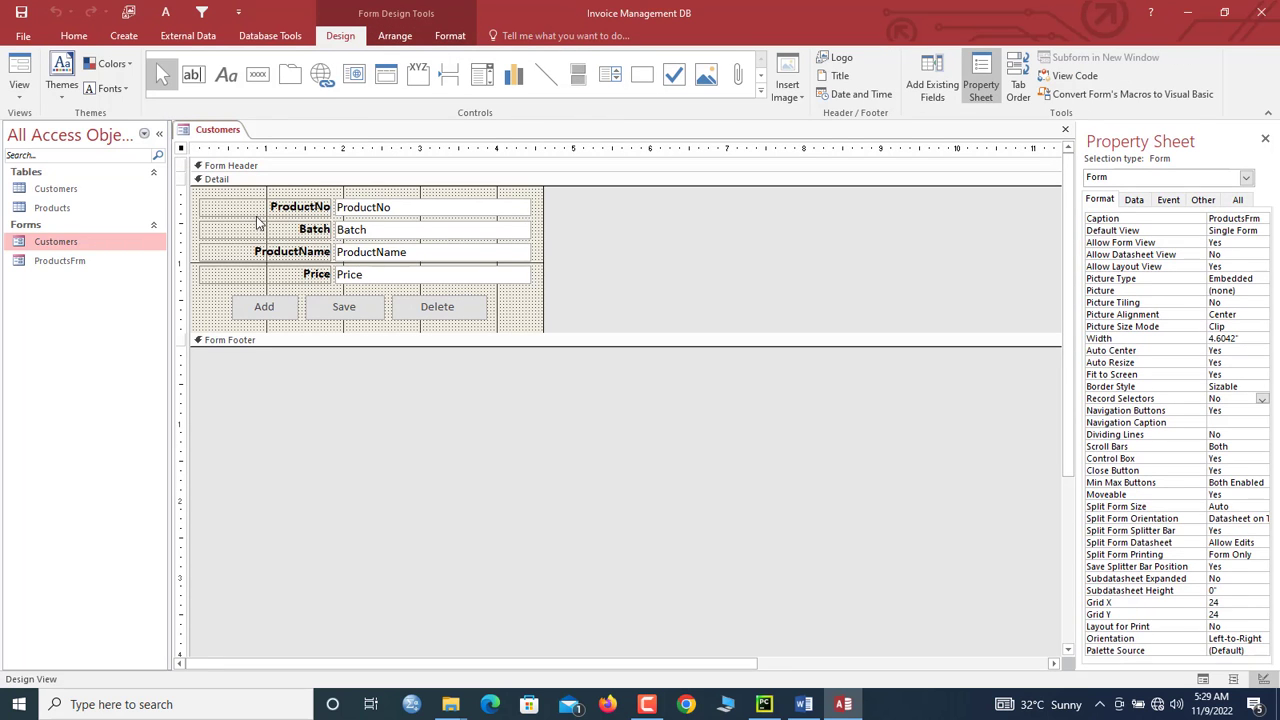
{"action": "left_click_drag", "start_coordinate": [238, 192], "coordinate": [418, 283]}
{"action": "key", "text": "Delete"}
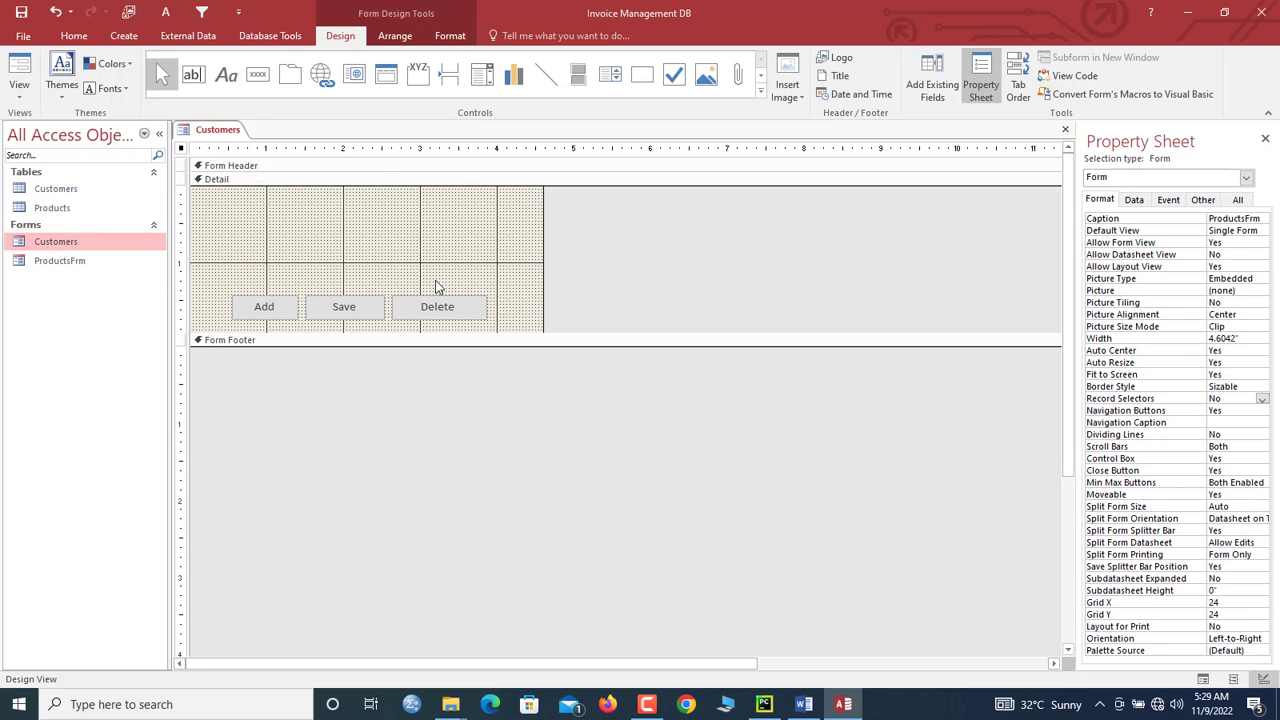
{"action": "left_click_drag", "start_coordinate": [513, 314], "coordinate": [261, 415]}
{"action": "key", "text": "ctrl+z"}
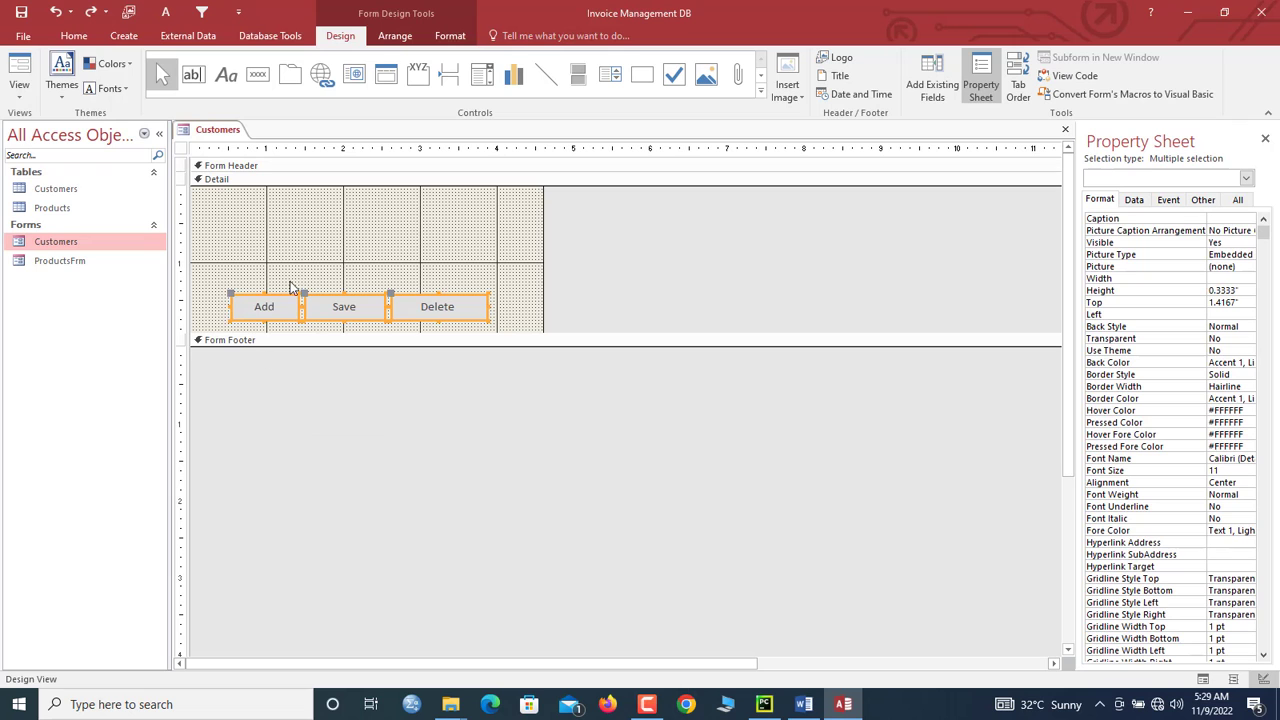
{"action": "left_click_drag", "start_coordinate": [319, 449], "coordinate": [319, 451]}
{"action": "left_click_drag", "start_coordinate": [489, 363], "coordinate": [277, 434]}
{"action": "left_click", "coordinate": [358, 284]}
Step: Fill the Detail section with light orange (Accent 6), then select ProductsFrm
{"action": "left_click", "coordinate": [450, 35]}
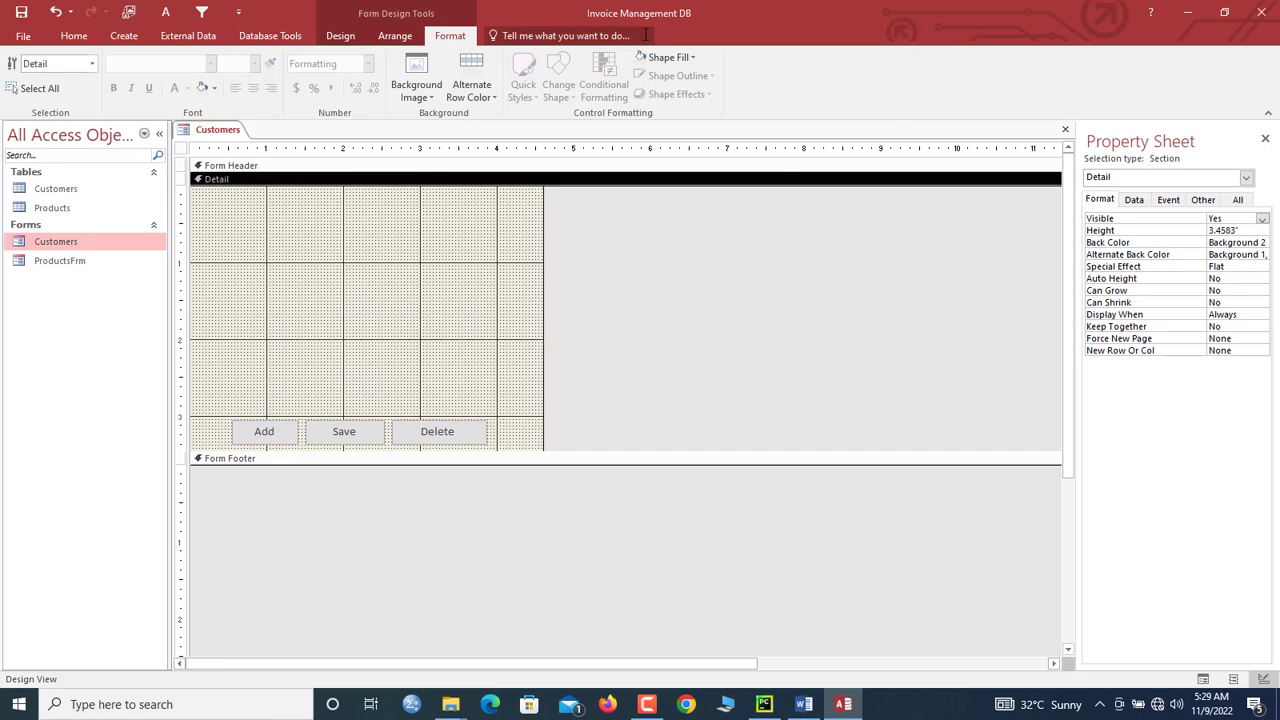
{"action": "left_click", "coordinate": [666, 57]}
{"action": "left_click", "coordinate": [764, 128]}
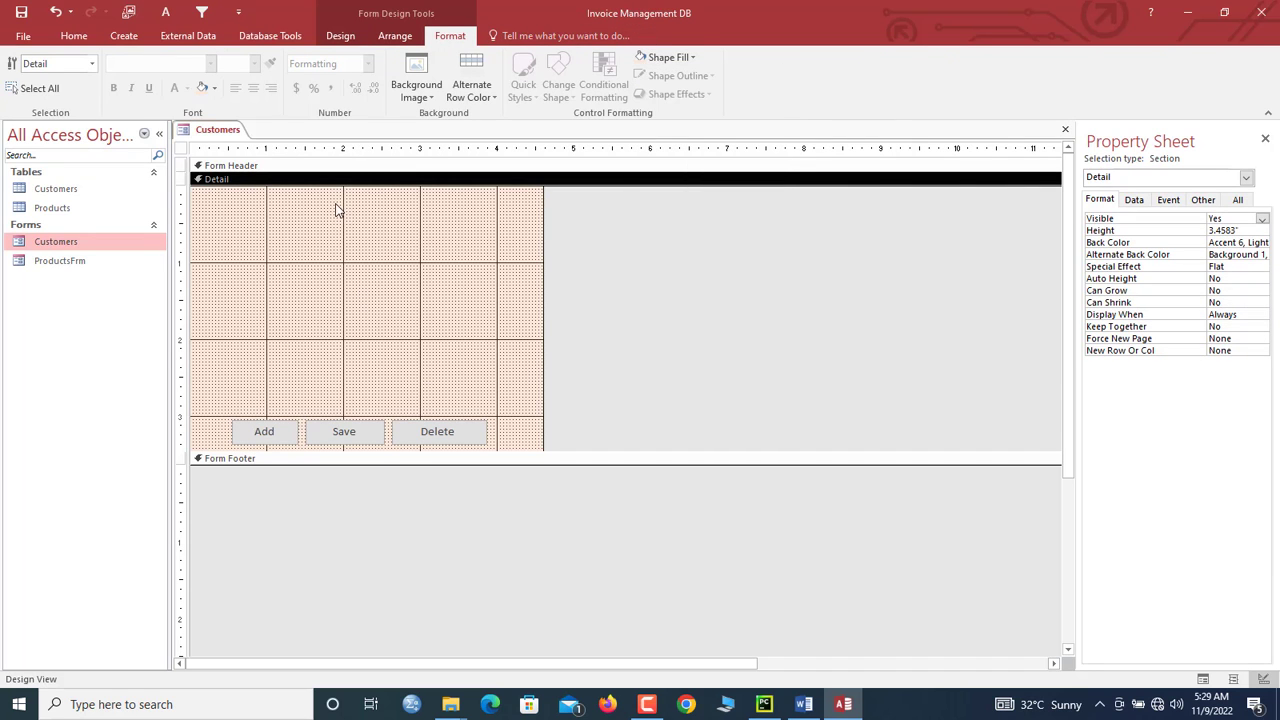
{"action": "left_click", "coordinate": [52, 264]}
{"action": "right_click", "coordinate": [52, 266]}
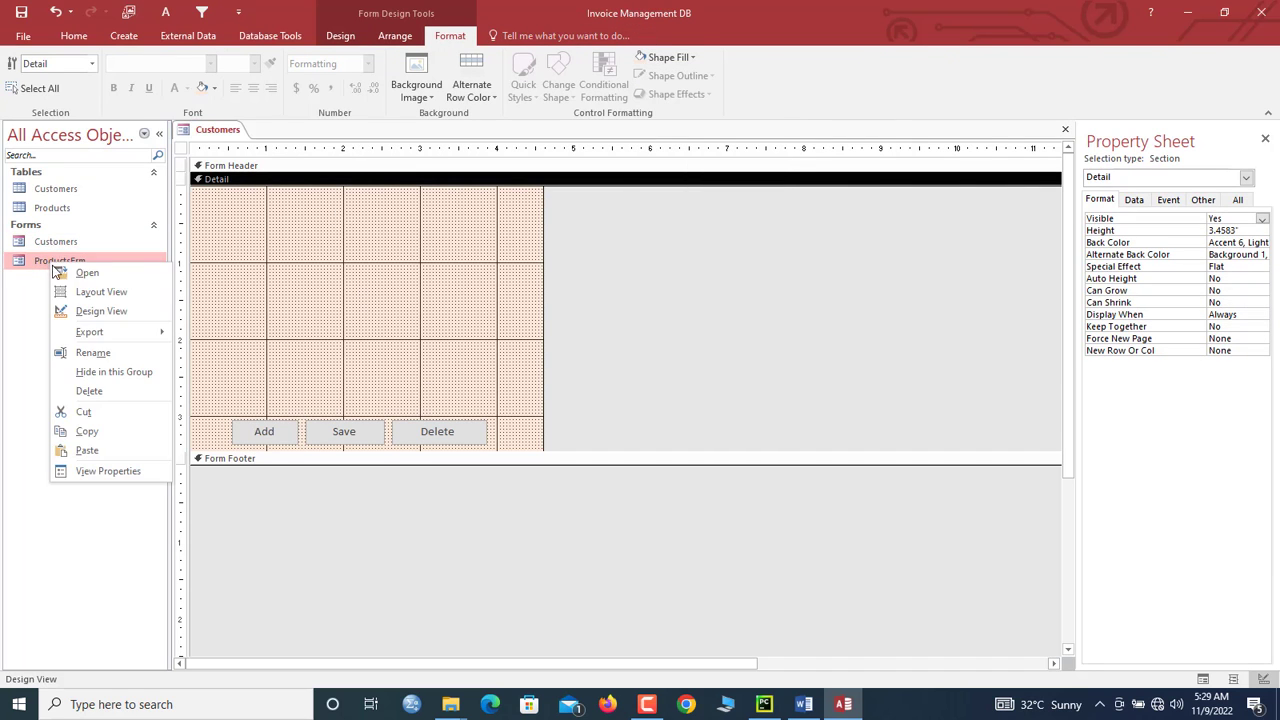
Step: Colour ProductsFrm's Detail section light orange and close ProductsFrm
{"action": "left_click", "coordinate": [90, 311]}
{"action": "left_click", "coordinate": [435, 190]}
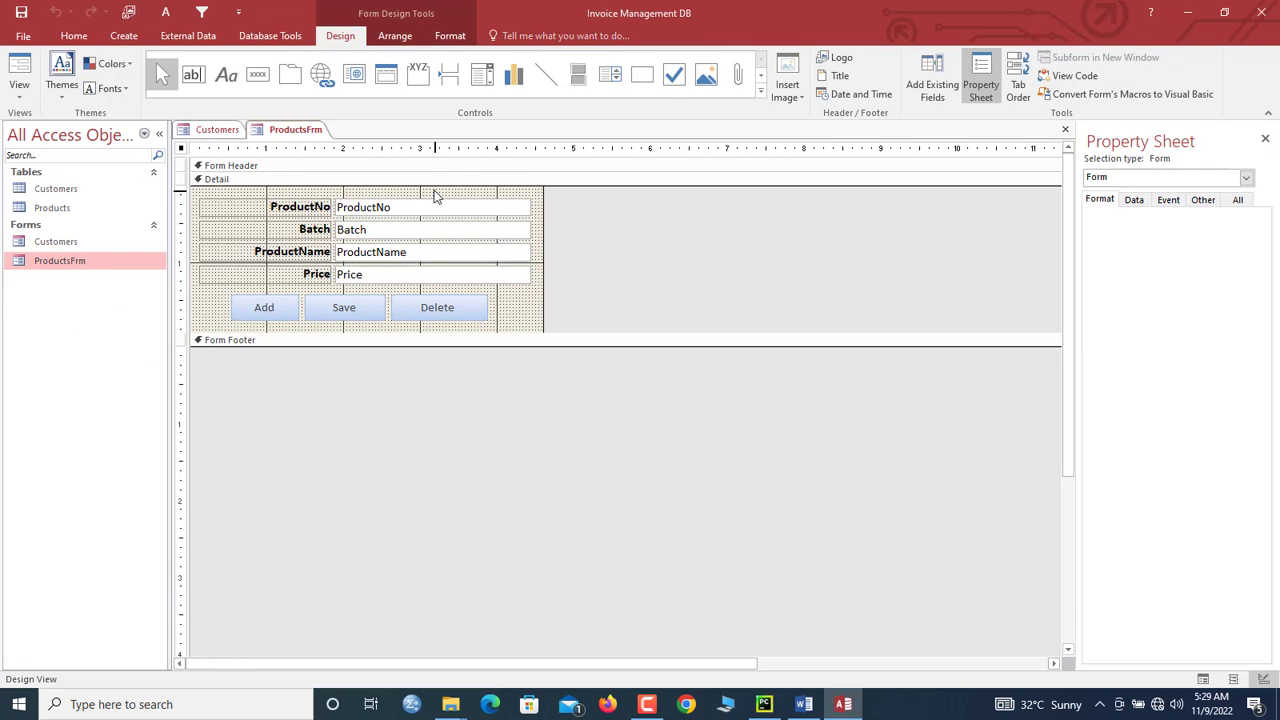
{"action": "left_click", "coordinate": [450, 36]}
{"action": "left_click", "coordinate": [660, 57]}
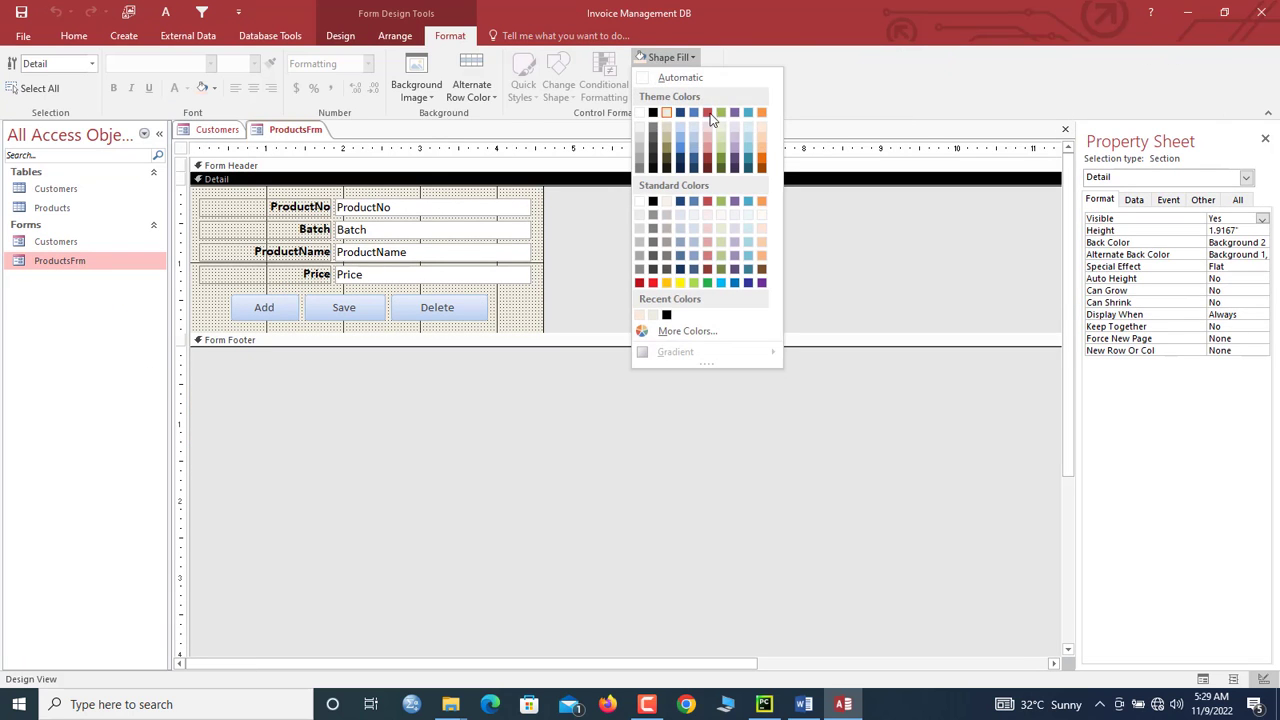
{"action": "left_click", "coordinate": [761, 123]}
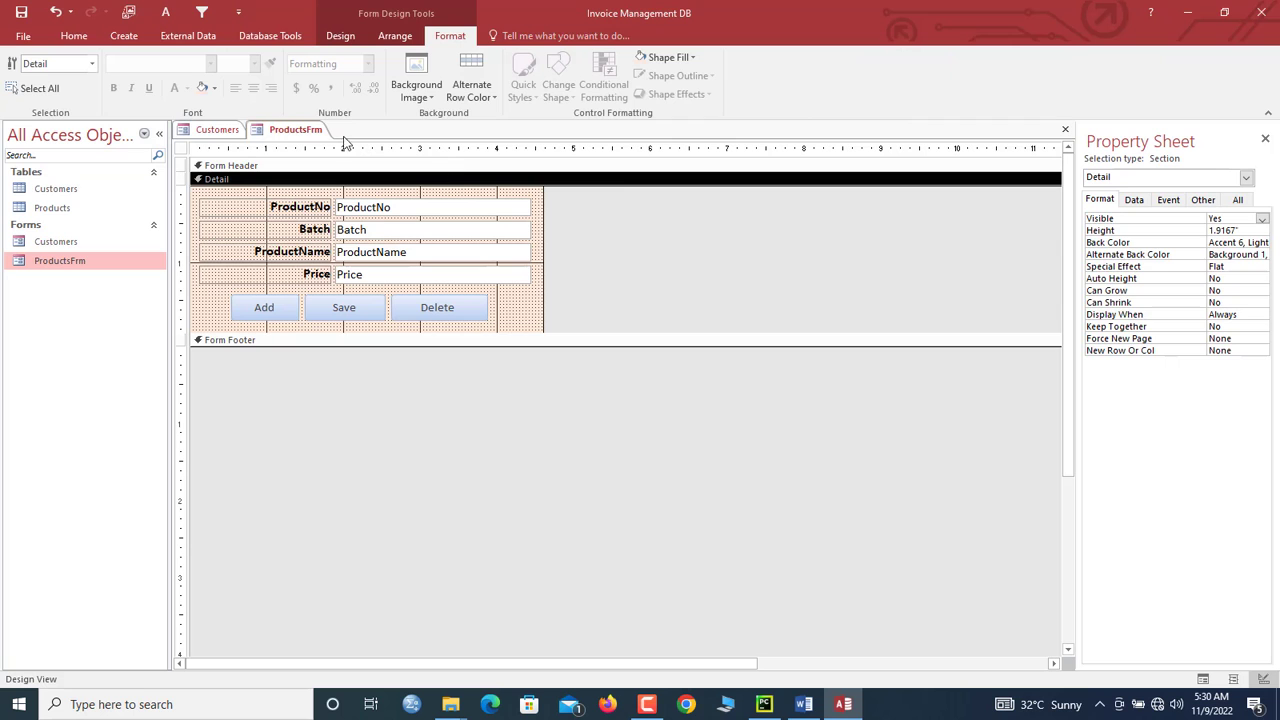
{"action": "right_click", "coordinate": [321, 133]}
{"action": "left_click", "coordinate": [358, 164]}
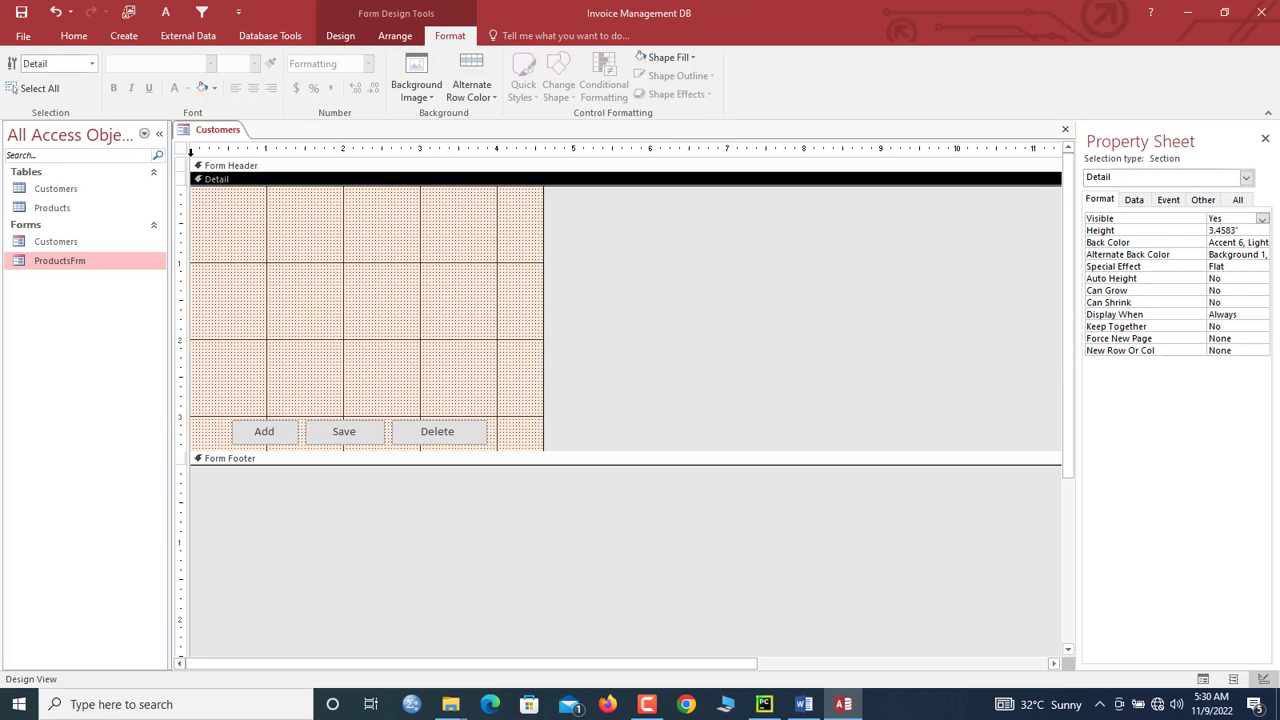
Step: Set the Customers form's Record Source to the Customers table
{"action": "left_click", "coordinate": [183, 150]}
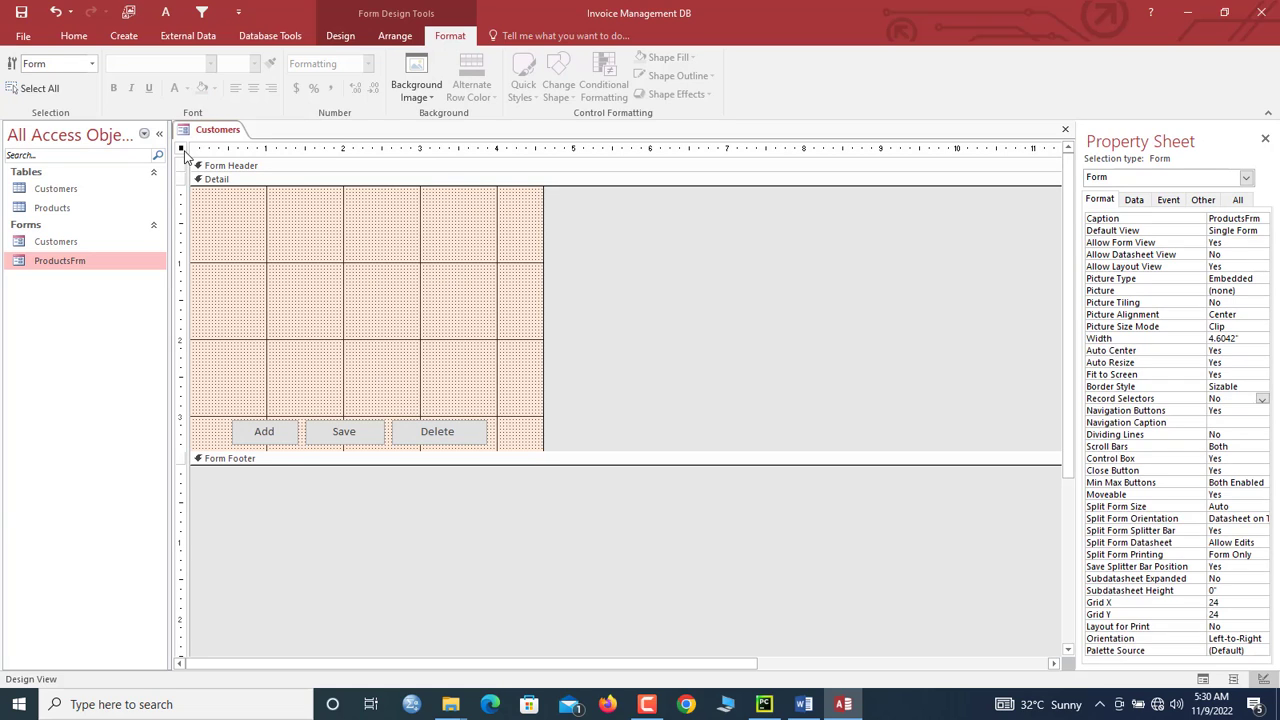
{"action": "left_click", "coordinate": [1136, 201]}
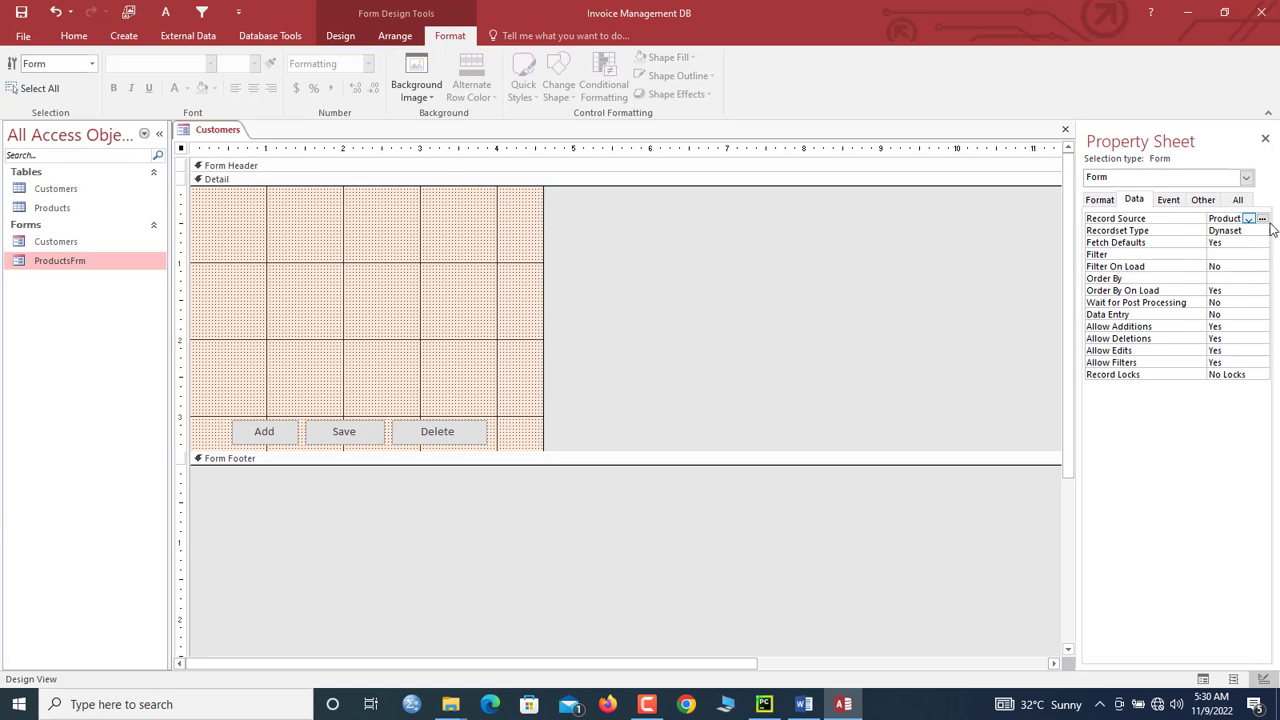
{"action": "left_click_drag", "start_coordinate": [1206, 222], "coordinate": [1167, 222]}
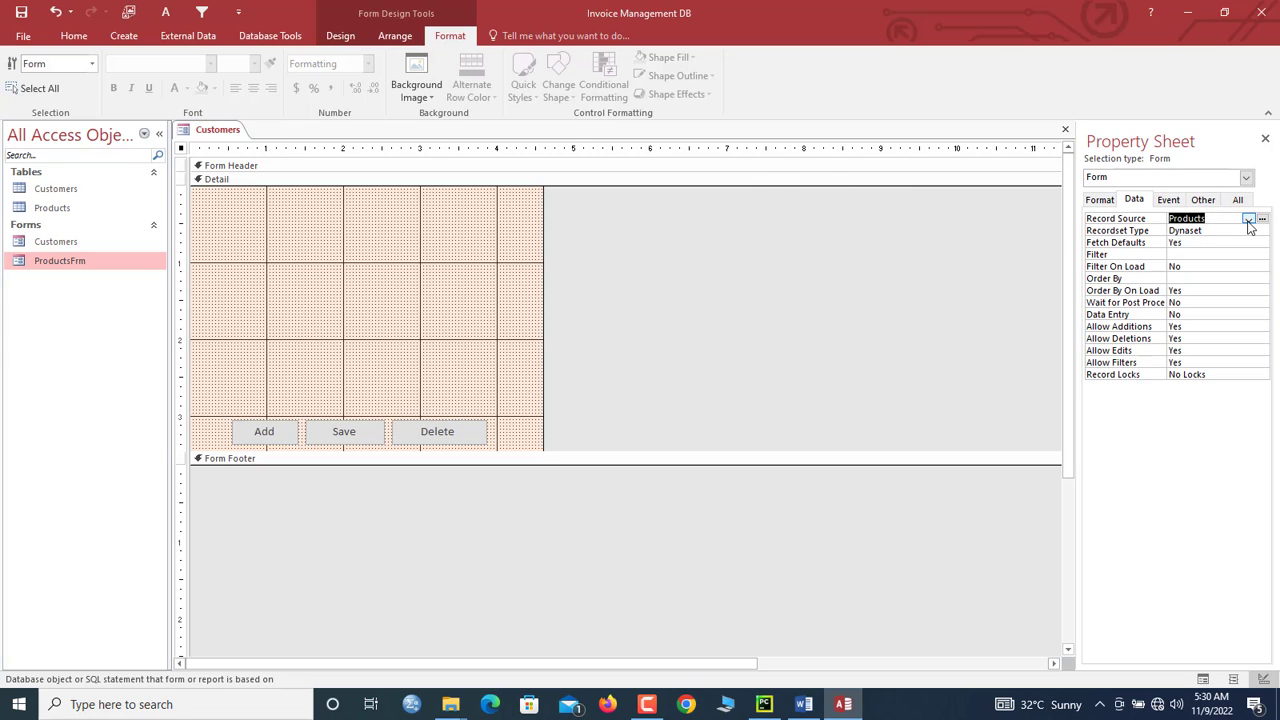
{"action": "left_click", "coordinate": [1248, 222]}
{"action": "left_click", "coordinate": [1218, 232]}
Step: Drag CustomerID, CustomerName, DOB, Address, Phone and Email from Add Existing Fields into the Detail section
{"action": "left_click", "coordinate": [346, 237]}
{"action": "left_click", "coordinate": [341, 36]}
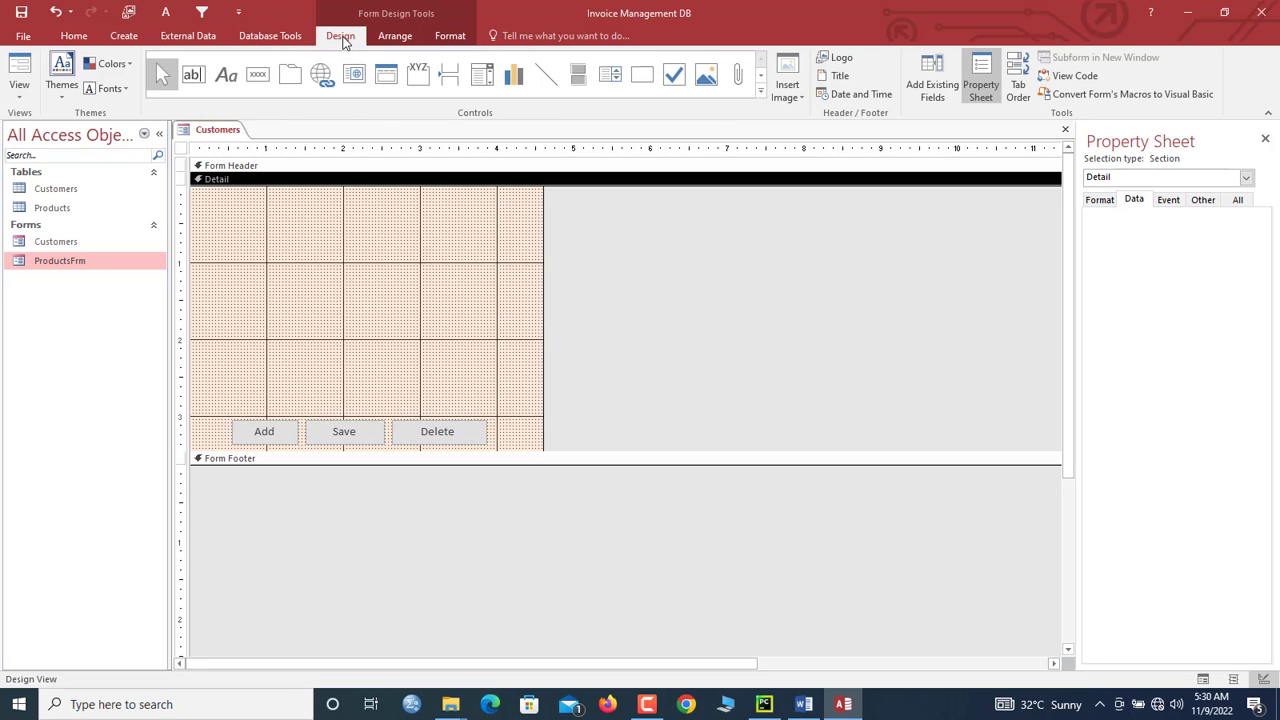
{"action": "left_click", "coordinate": [928, 66]}
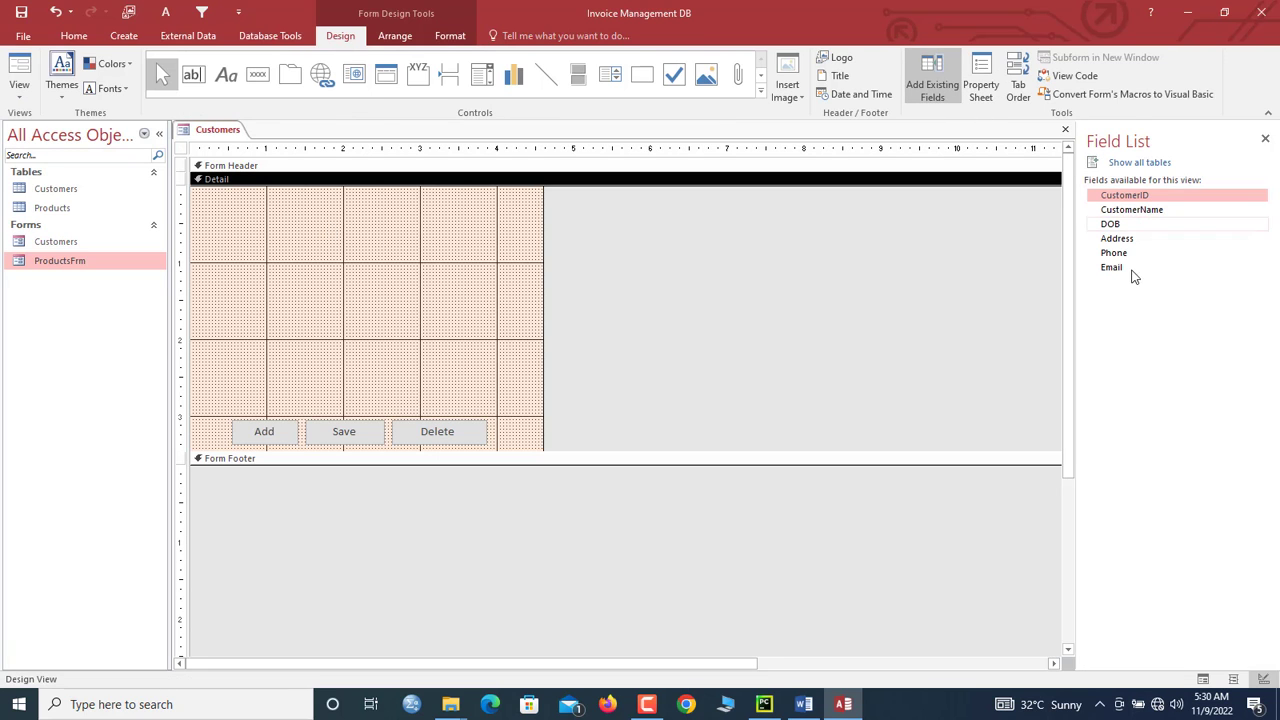
{"action": "left_click", "coordinate": [1121, 213], "text": "shift"}
{"action": "left_click", "coordinate": [1118, 225], "text": "shift"}
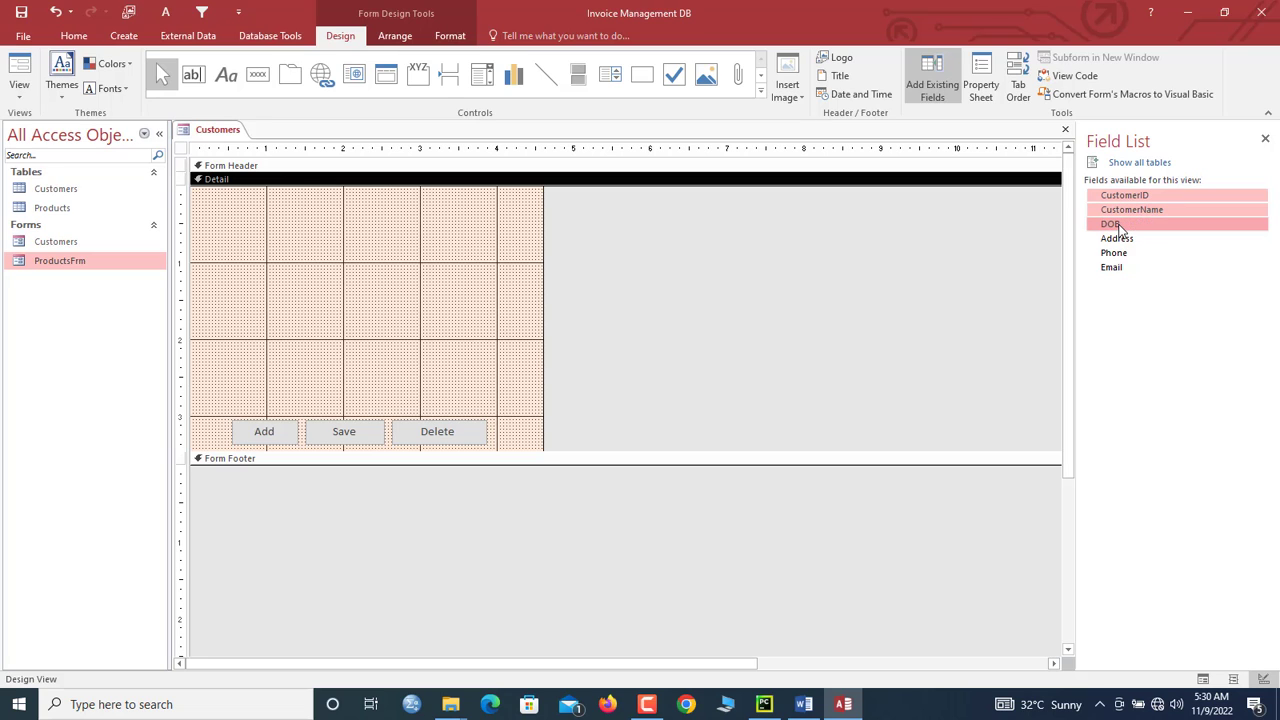
{"action": "left_click", "coordinate": [1118, 242], "text": "shift"}
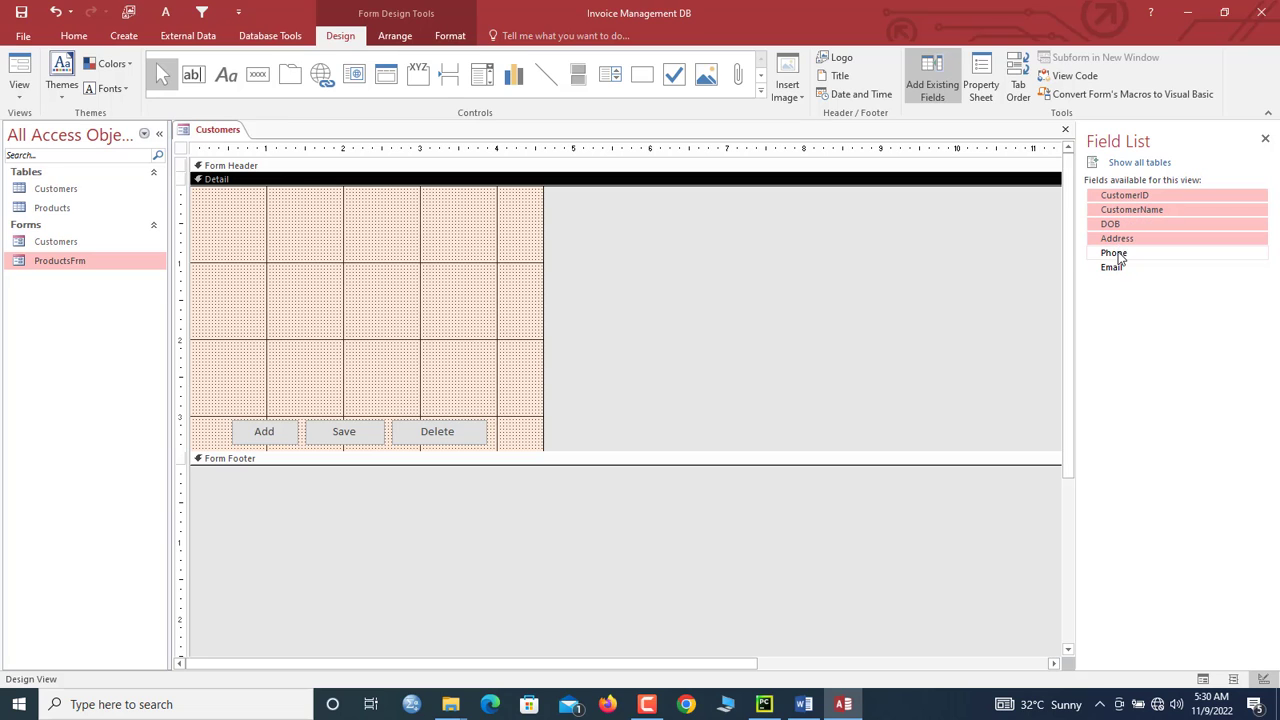
{"action": "left_click", "coordinate": [1117, 252], "text": "shift"}
{"action": "left_click", "coordinate": [1122, 267], "text": "shift"}
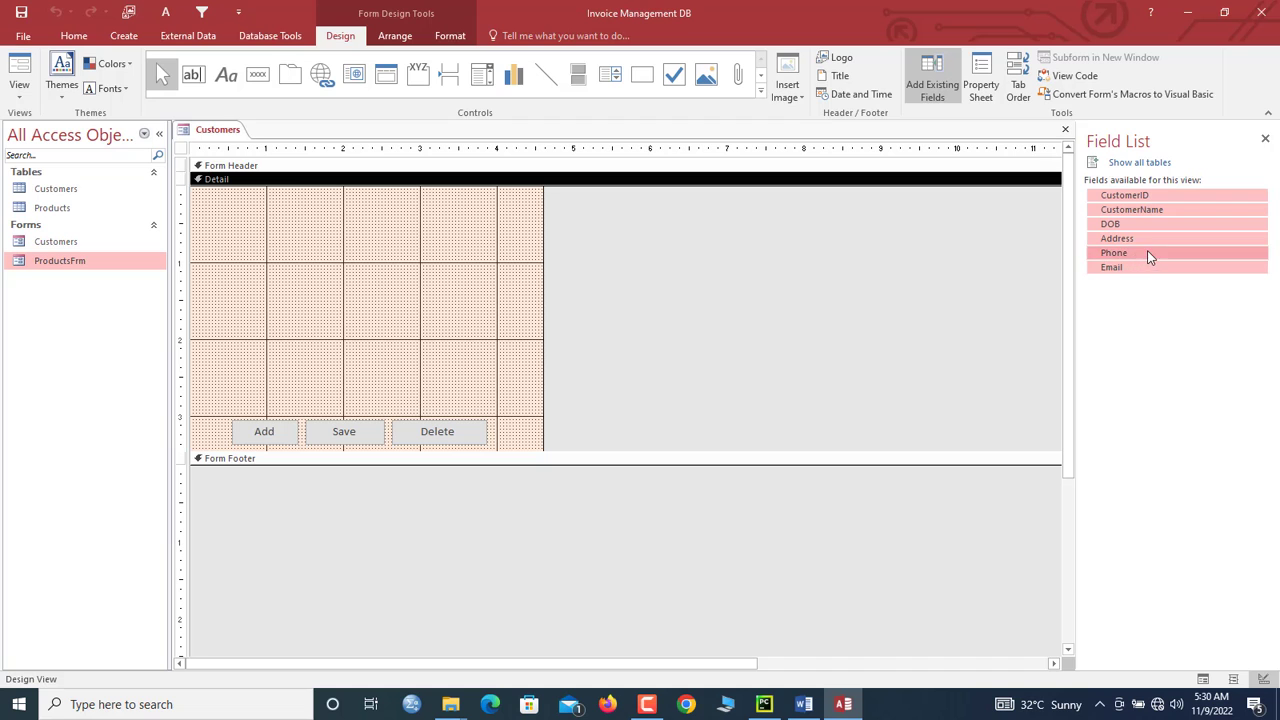
{"action": "left_click_drag", "start_coordinate": [1148, 251], "coordinate": [243, 350]}
Step: Size the labels to the widest, widen the text boxes and shift the labels left
{"action": "right_click", "coordinate": [245, 350]}
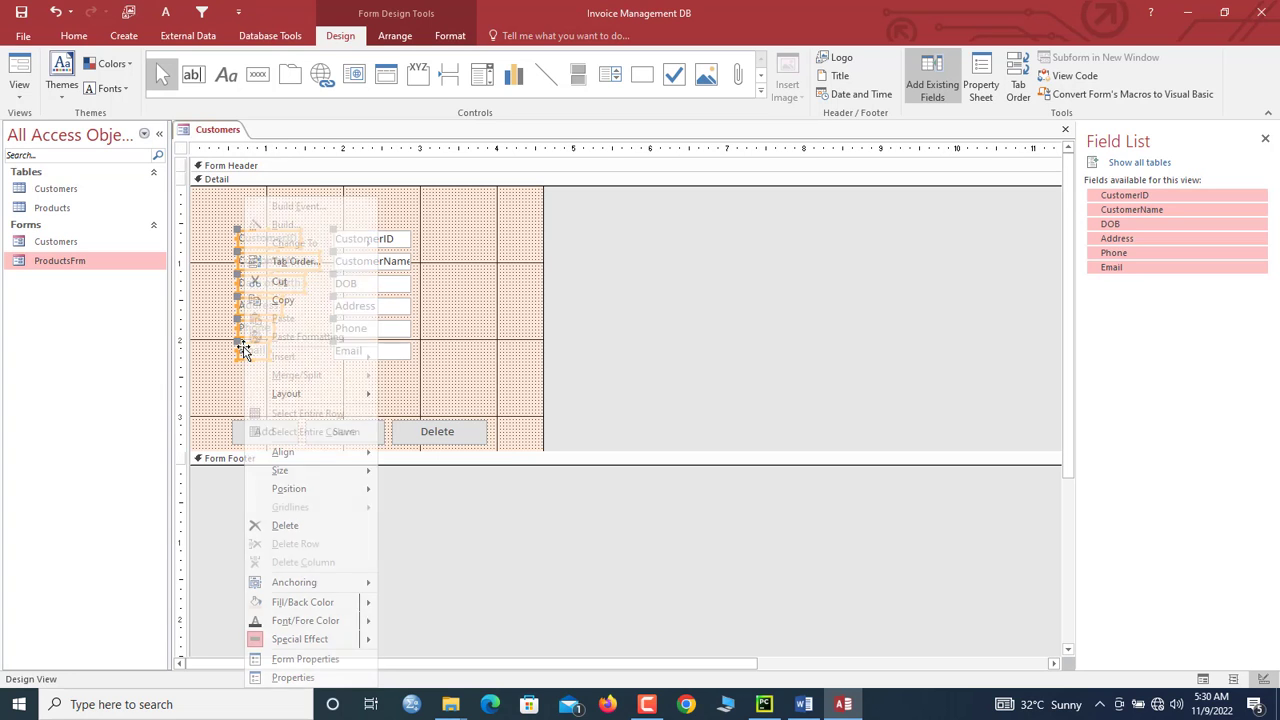
{"action": "mouse_move", "coordinate": [321, 469]}
{"action": "left_click", "coordinate": [425, 549]}
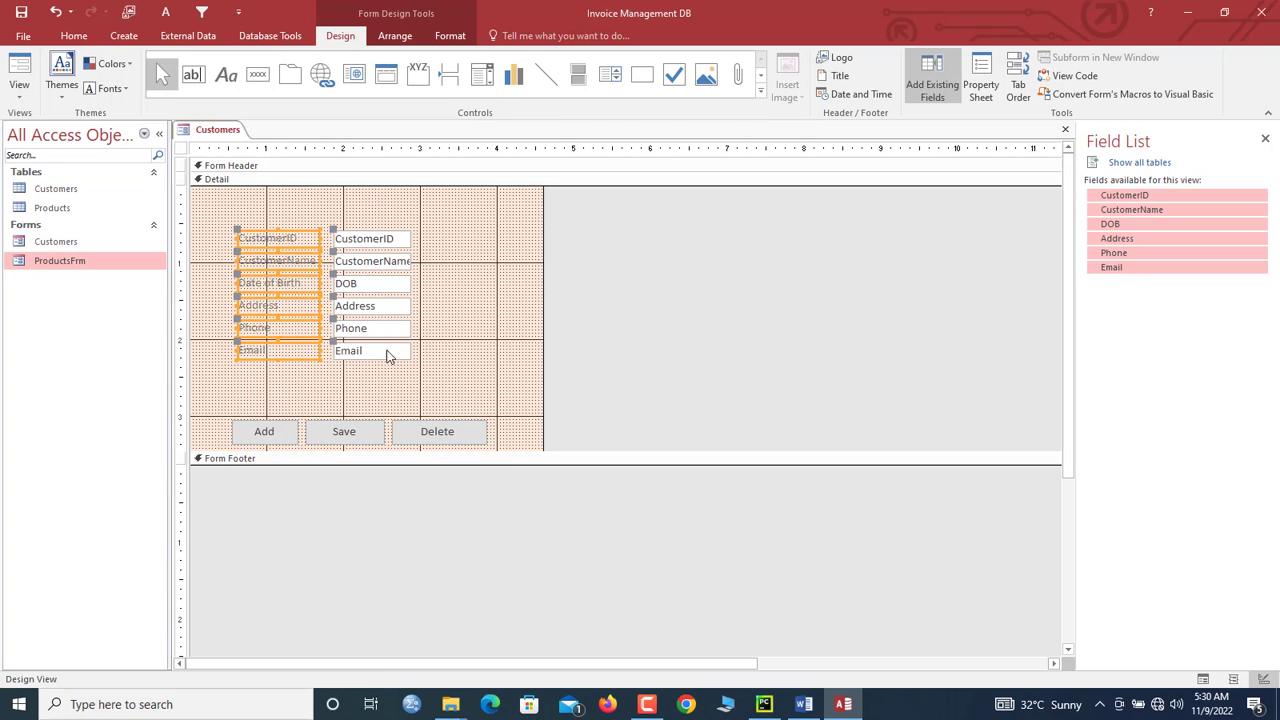
{"action": "left_click_drag", "start_coordinate": [410, 228], "coordinate": [515, 356]}
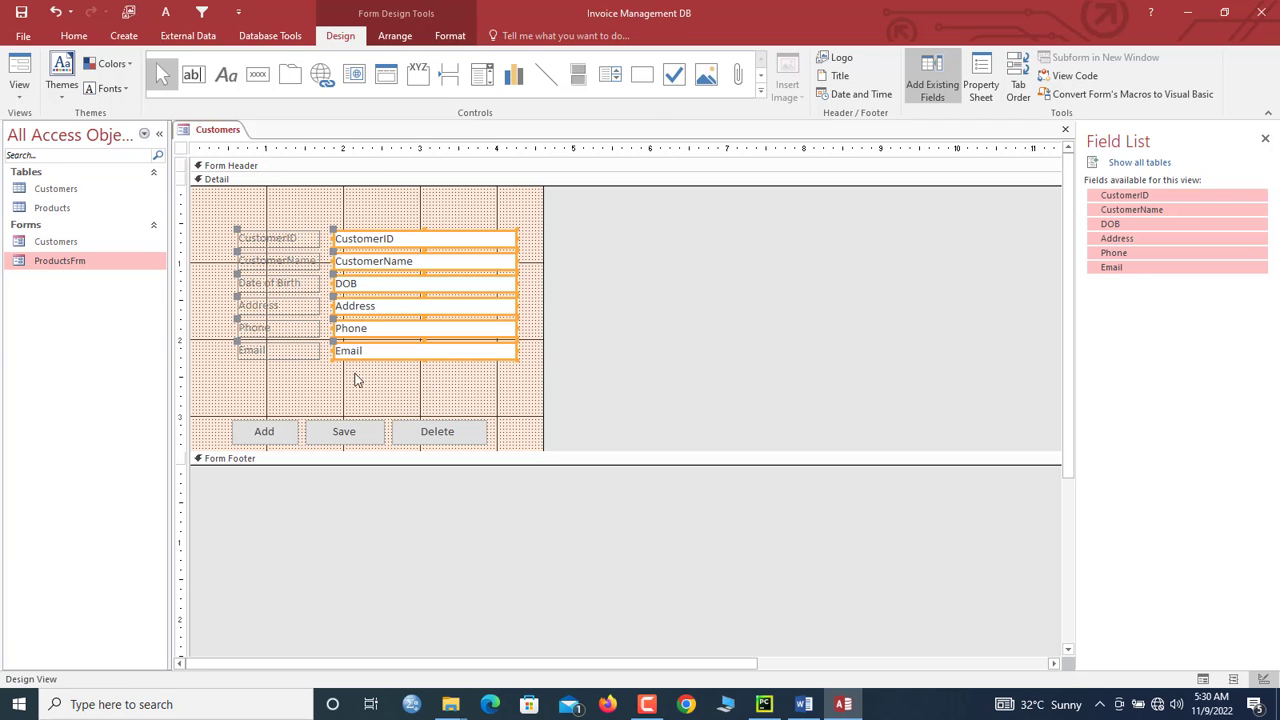
{"action": "left_click_drag", "start_coordinate": [261, 388], "coordinate": [211, 240]}
{"action": "left_click_drag", "start_coordinate": [500, 388], "coordinate": [251, 229]}
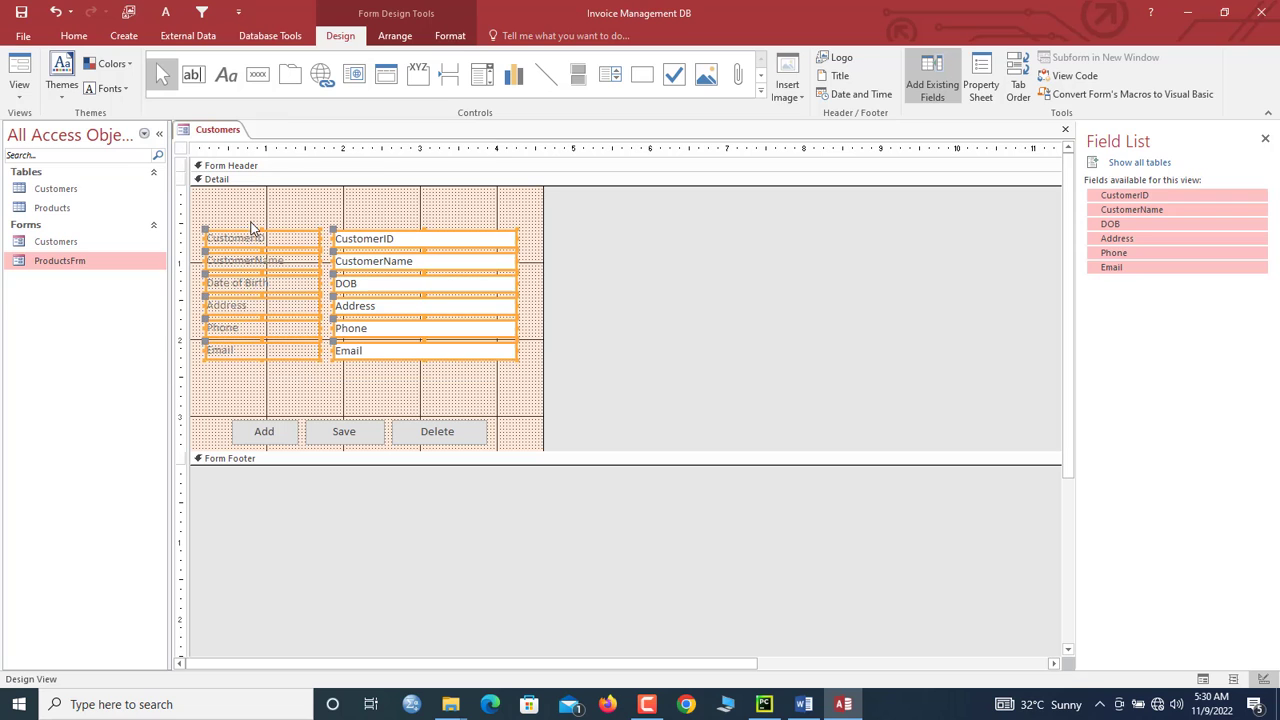
{"action": "left_click", "coordinate": [450, 36]}
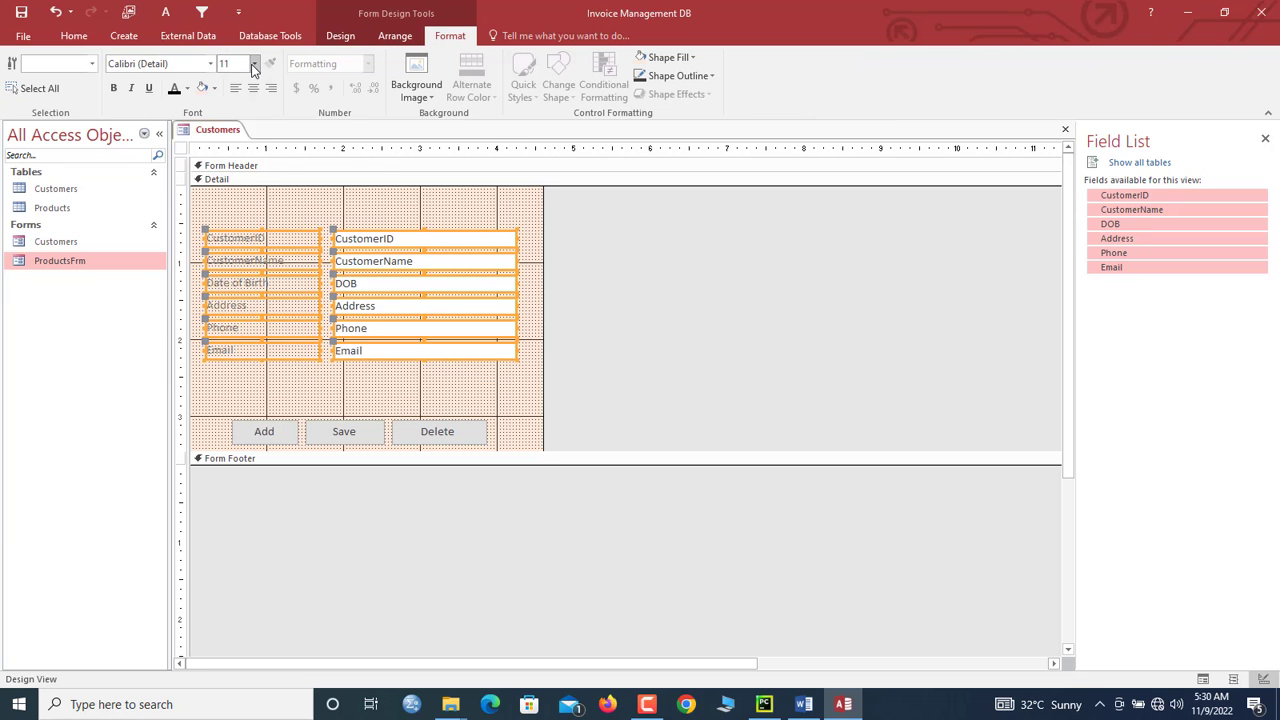
{"action": "left_click", "coordinate": [254, 63]}
{"action": "left_click", "coordinate": [238, 143]}
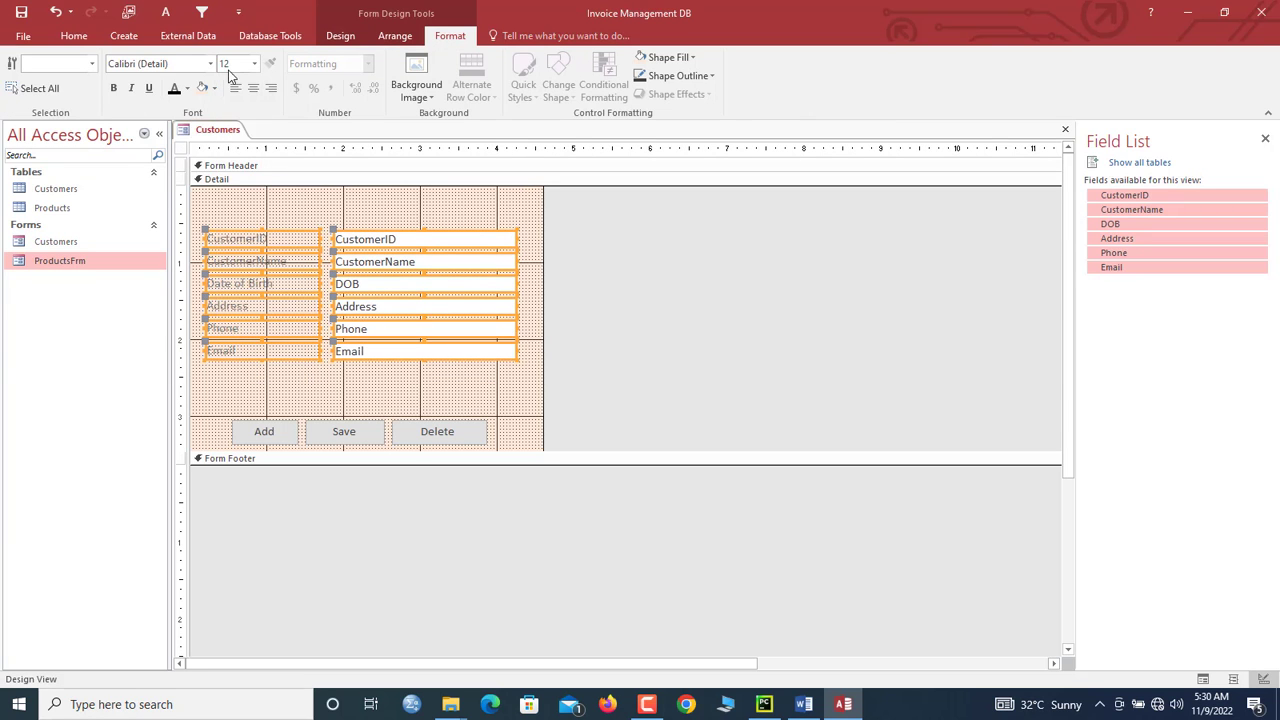
{"action": "left_click", "coordinate": [176, 90]}
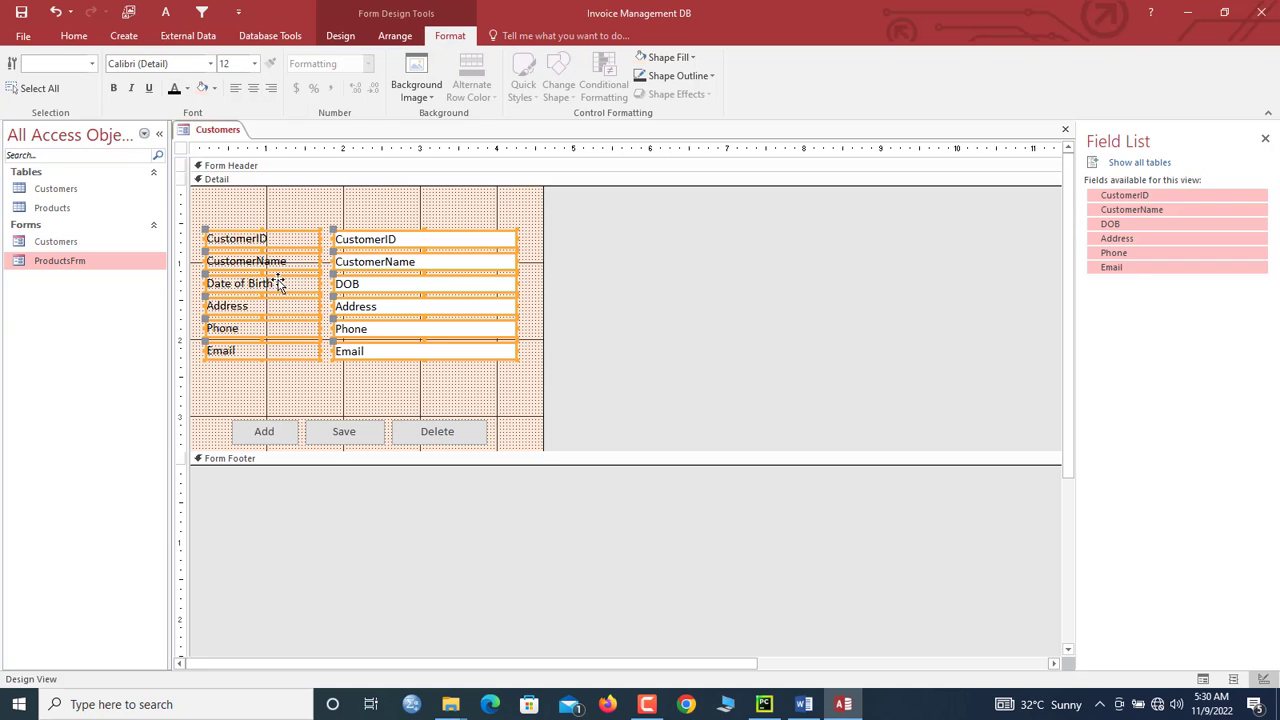
{"action": "left_click", "coordinate": [280, 383]}
{"action": "left_click", "coordinate": [280, 383]}
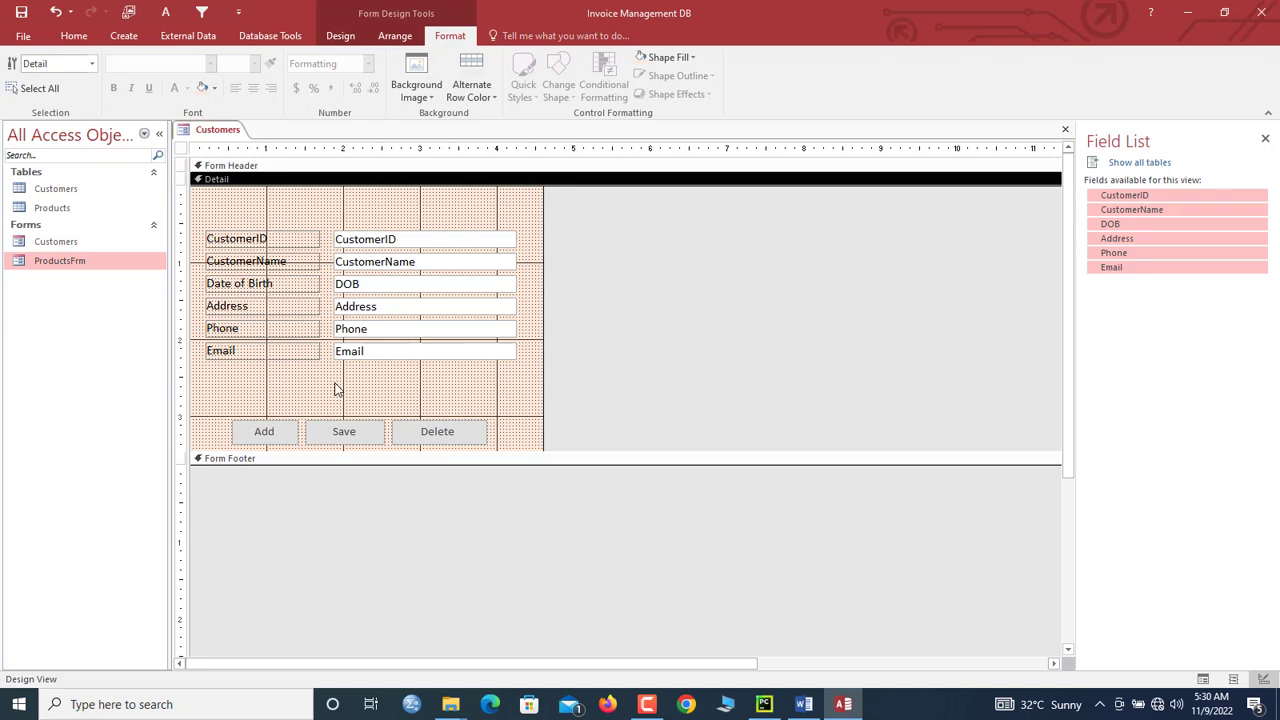
{"action": "left_click_drag", "start_coordinate": [506, 438], "coordinate": [253, 396]}
{"action": "left_click_drag", "start_coordinate": [300, 450], "coordinate": [300, 424]}
{"action": "left_click_drag", "start_coordinate": [514, 396], "coordinate": [277, 397]}
{"action": "left_click", "coordinate": [500, 397]}
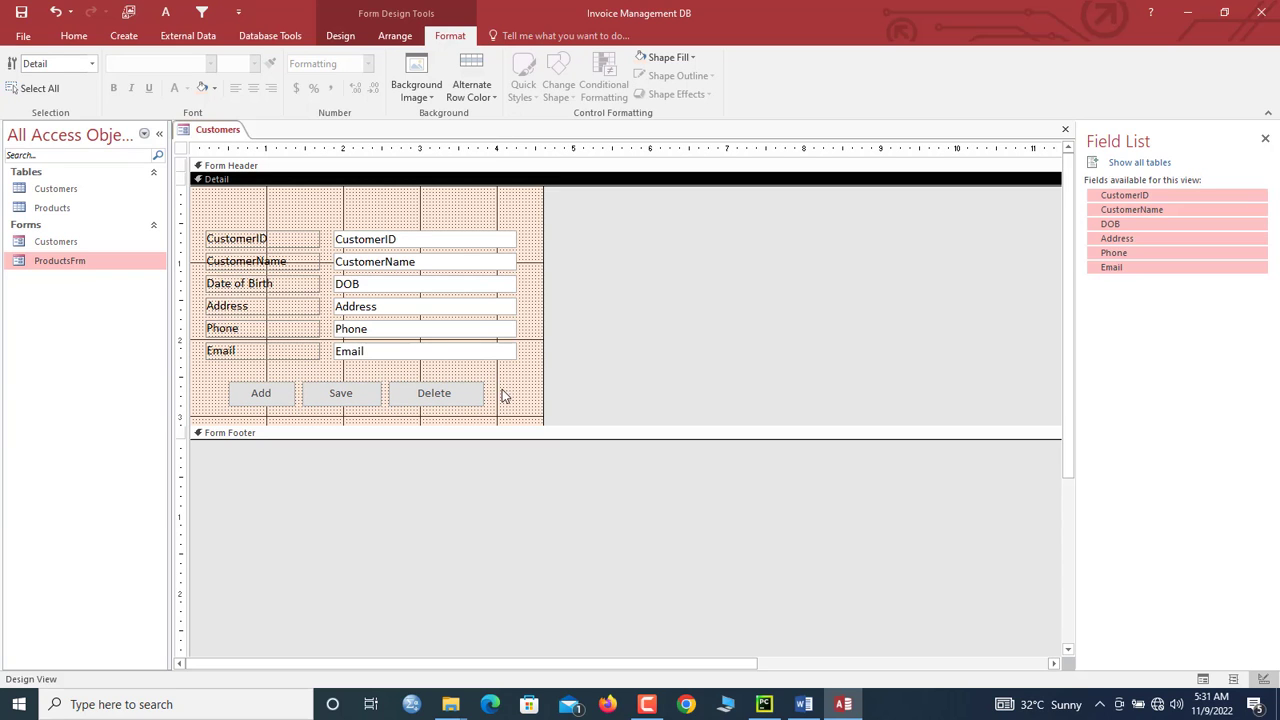
{"action": "left_click_drag", "start_coordinate": [506, 394], "coordinate": [276, 382]}
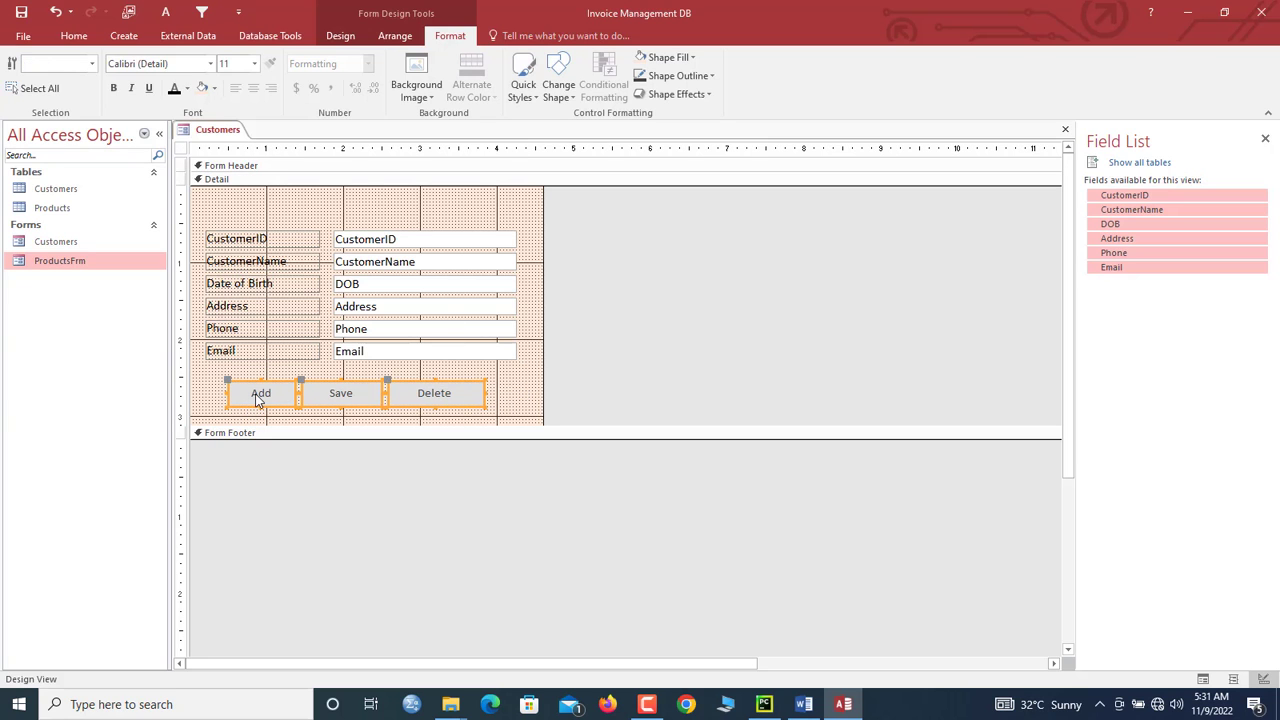
{"action": "left_click_drag", "start_coordinate": [475, 213], "coordinate": [402, 382]}
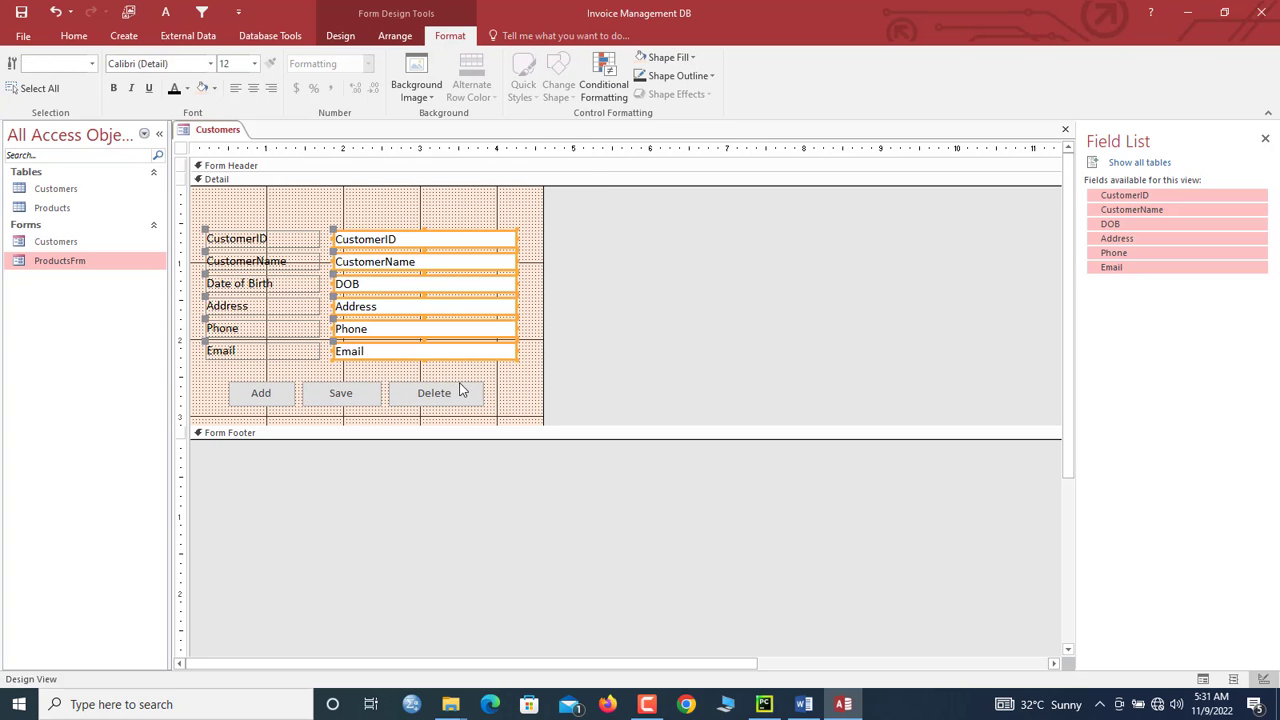
{"action": "left_click", "coordinate": [497, 405]}
{"action": "left_click_drag", "start_coordinate": [514, 410], "coordinate": [238, 414]}
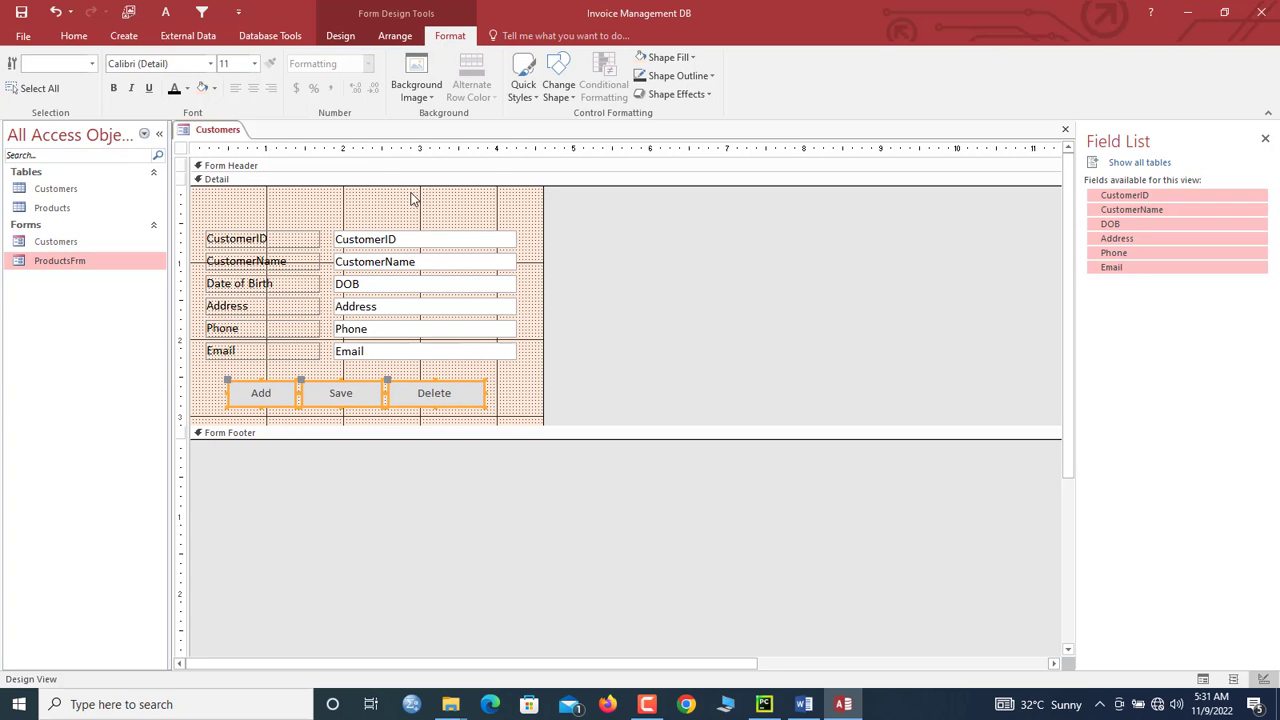
{"action": "left_click", "coordinate": [524, 78]}
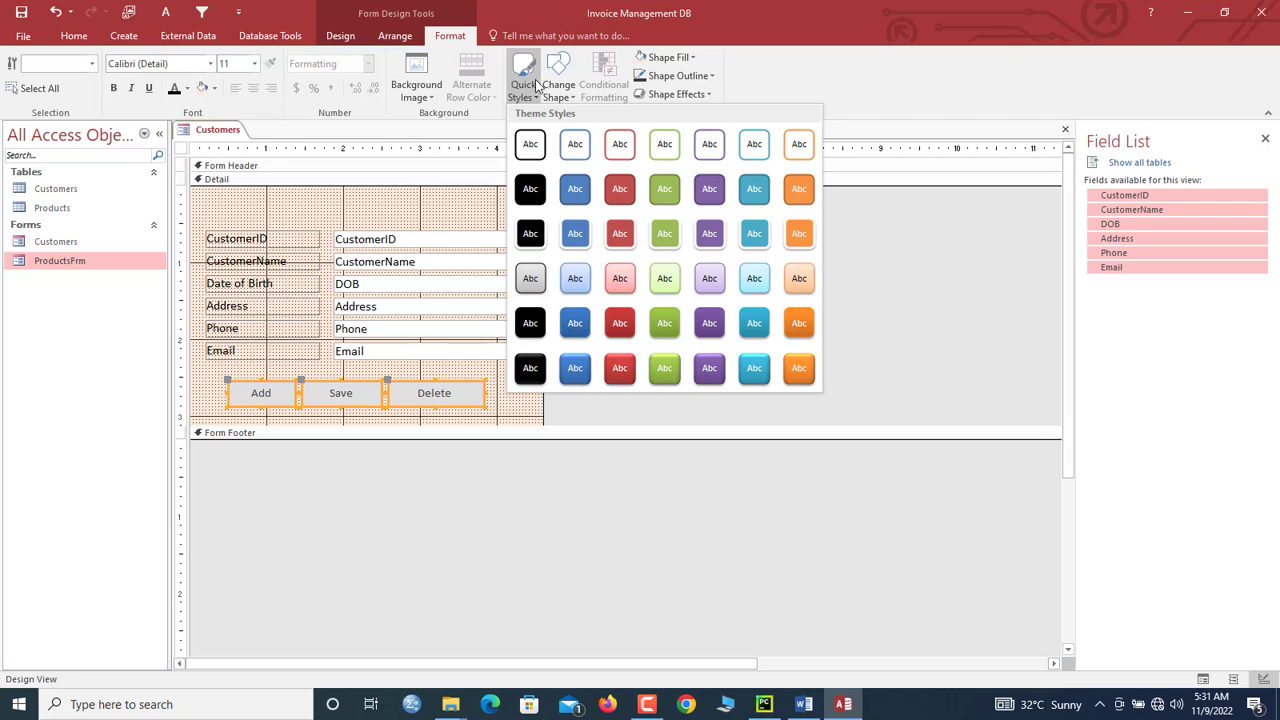
{"action": "left_click", "coordinate": [558, 85]}
{"action": "left_click", "coordinate": [558, 85]}
{"action": "left_click", "coordinate": [566, 128]}
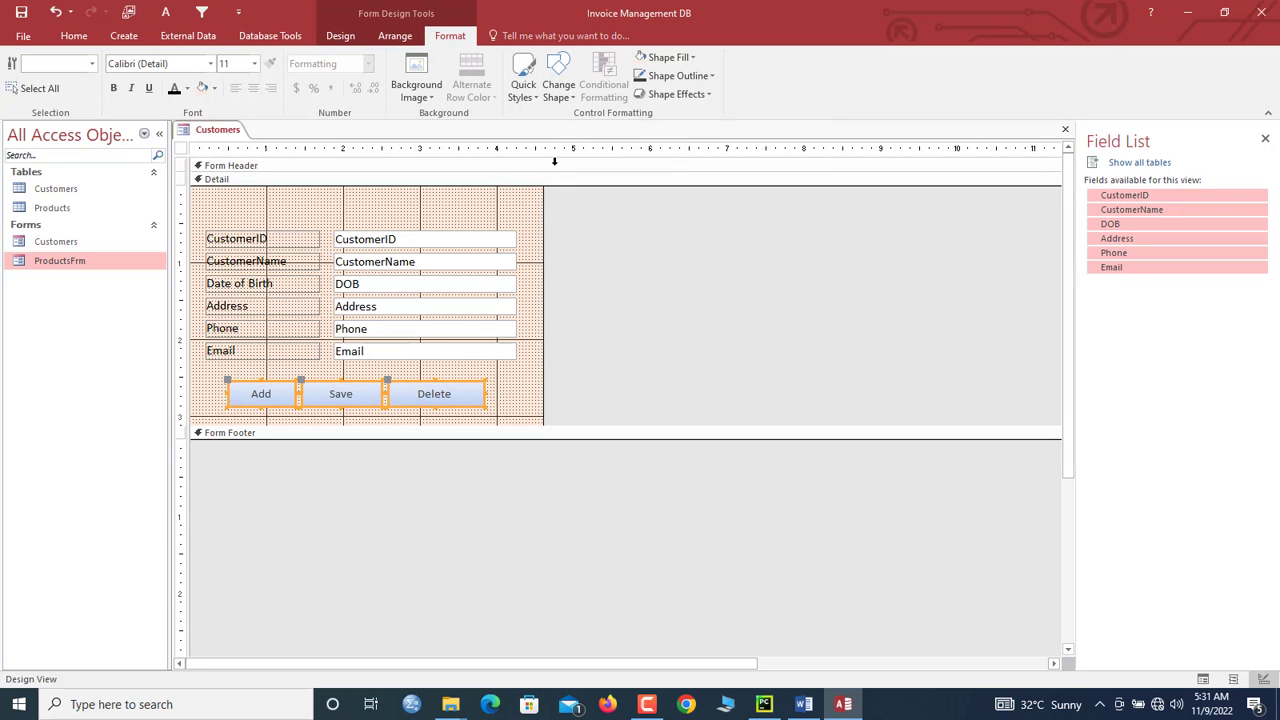
{"action": "left_click", "coordinate": [511, 371]}
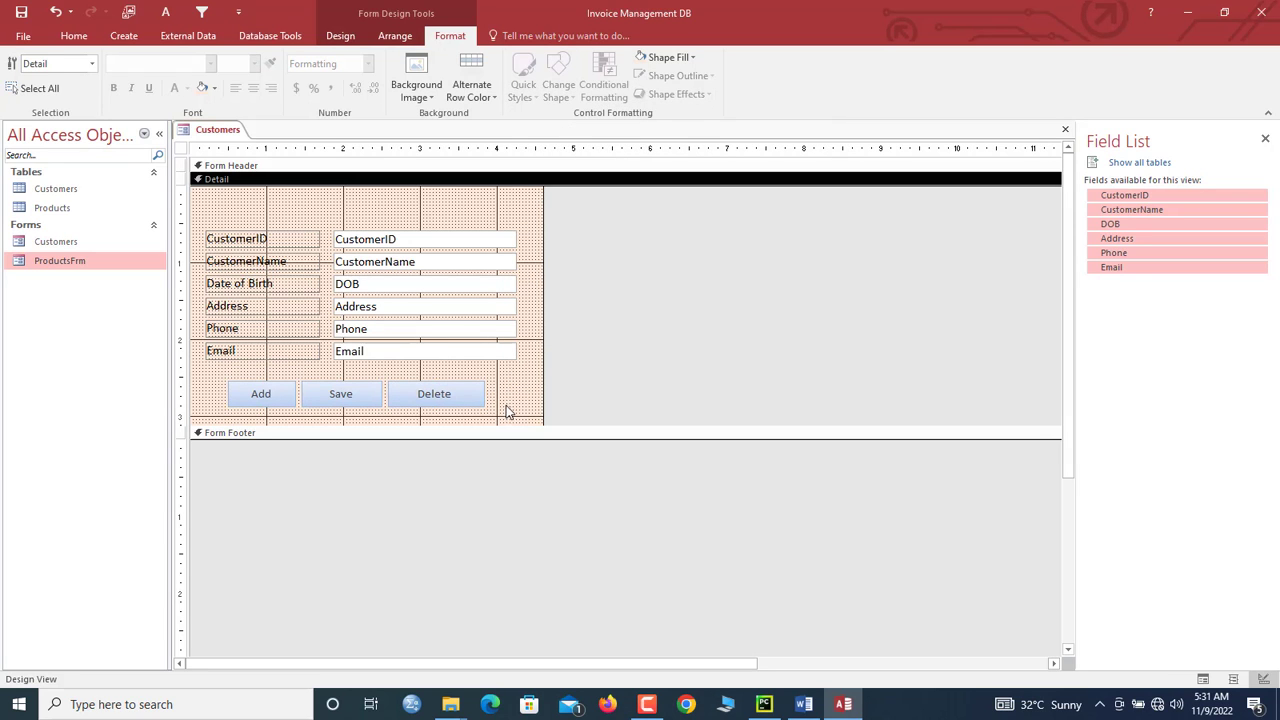
{"action": "left_click_drag", "start_coordinate": [507, 411], "coordinate": [266, 394]}
{"action": "left_click", "coordinate": [542, 88]}
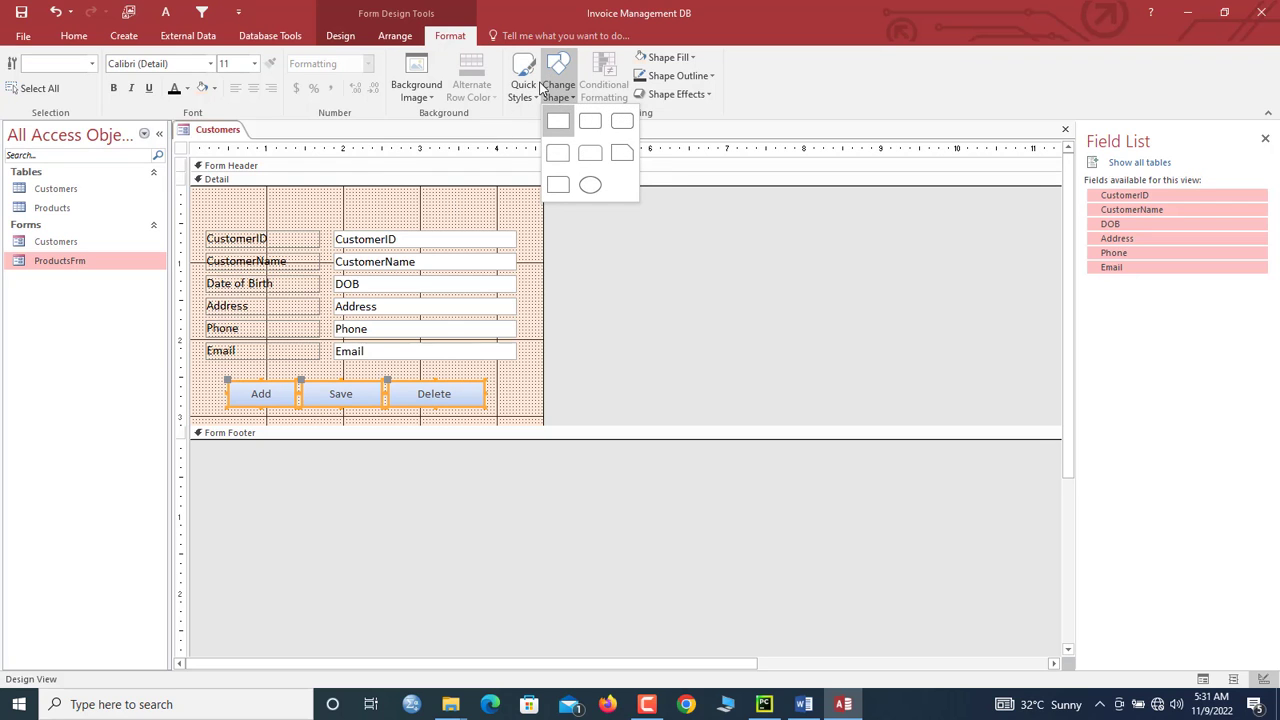
{"action": "left_click", "coordinate": [524, 82]}
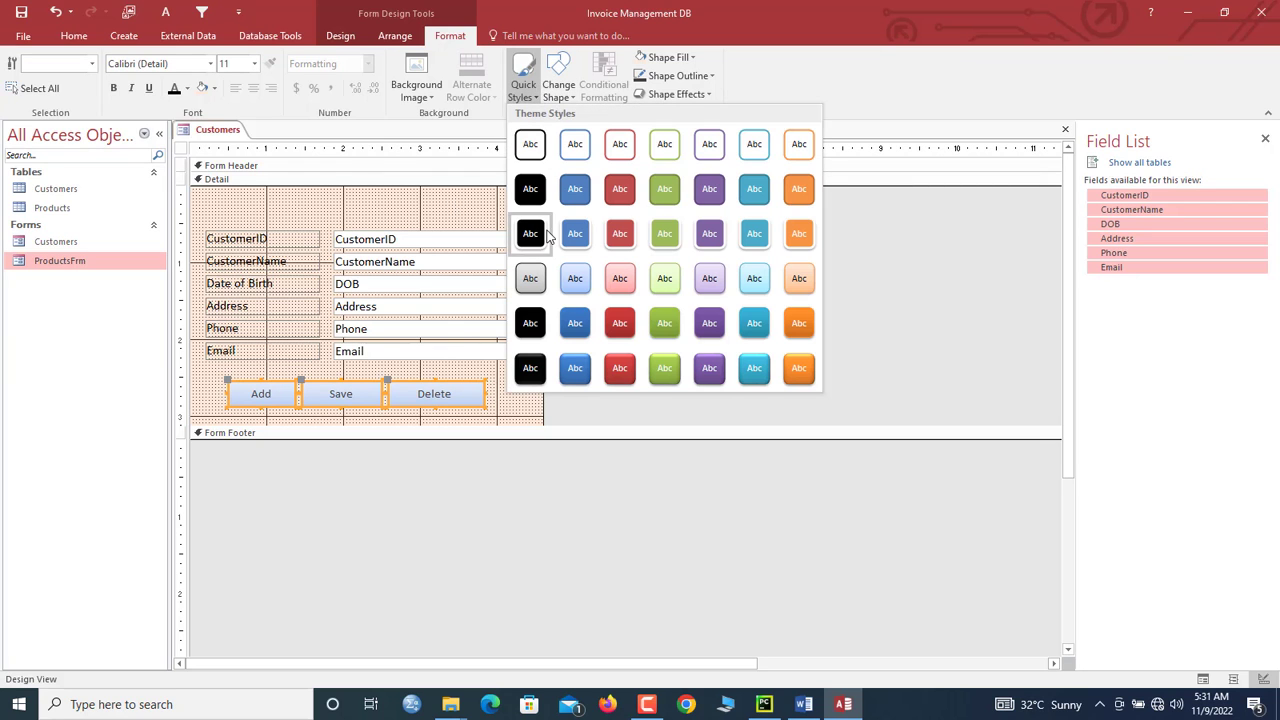
{"action": "left_click", "coordinate": [330, 368]}
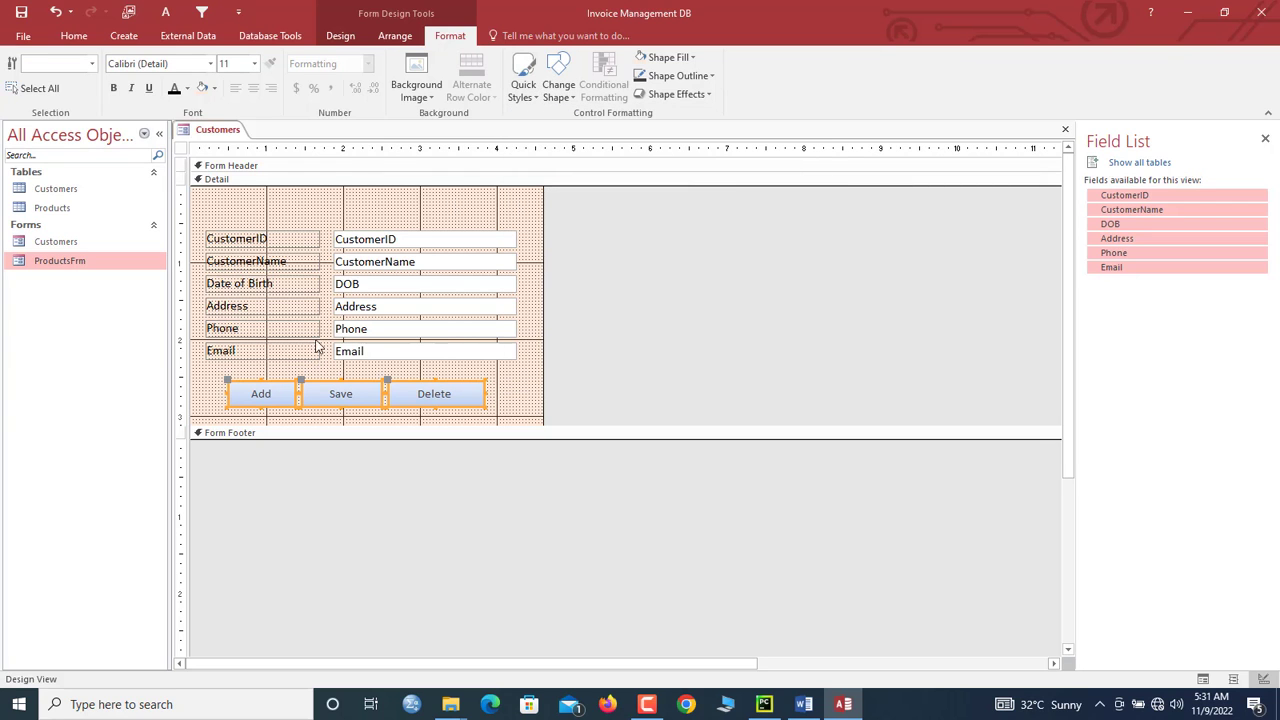
{"action": "right_click", "coordinate": [212, 131]}
Step: Change the form's Caption property from ProductsFrm to Customers
{"action": "left_click", "coordinate": [182, 148]}
{"action": "double_click", "coordinate": [182, 148]}
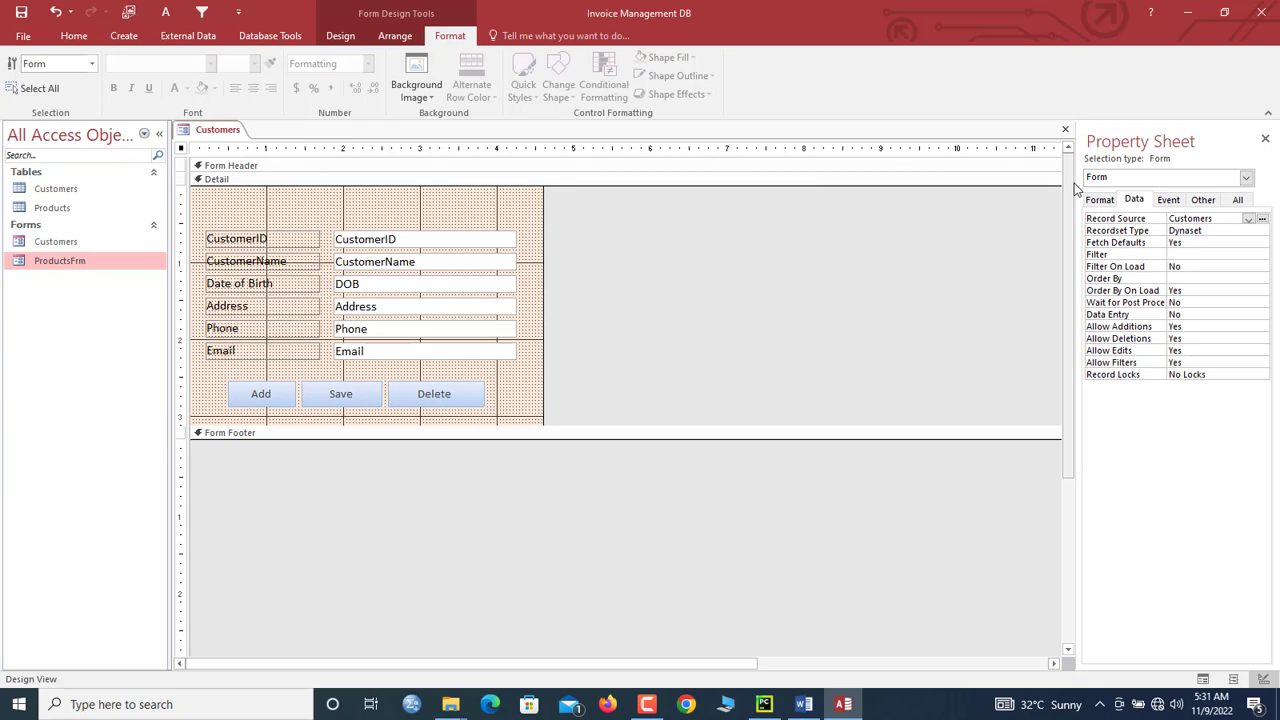
{"action": "left_click", "coordinate": [1101, 201]}
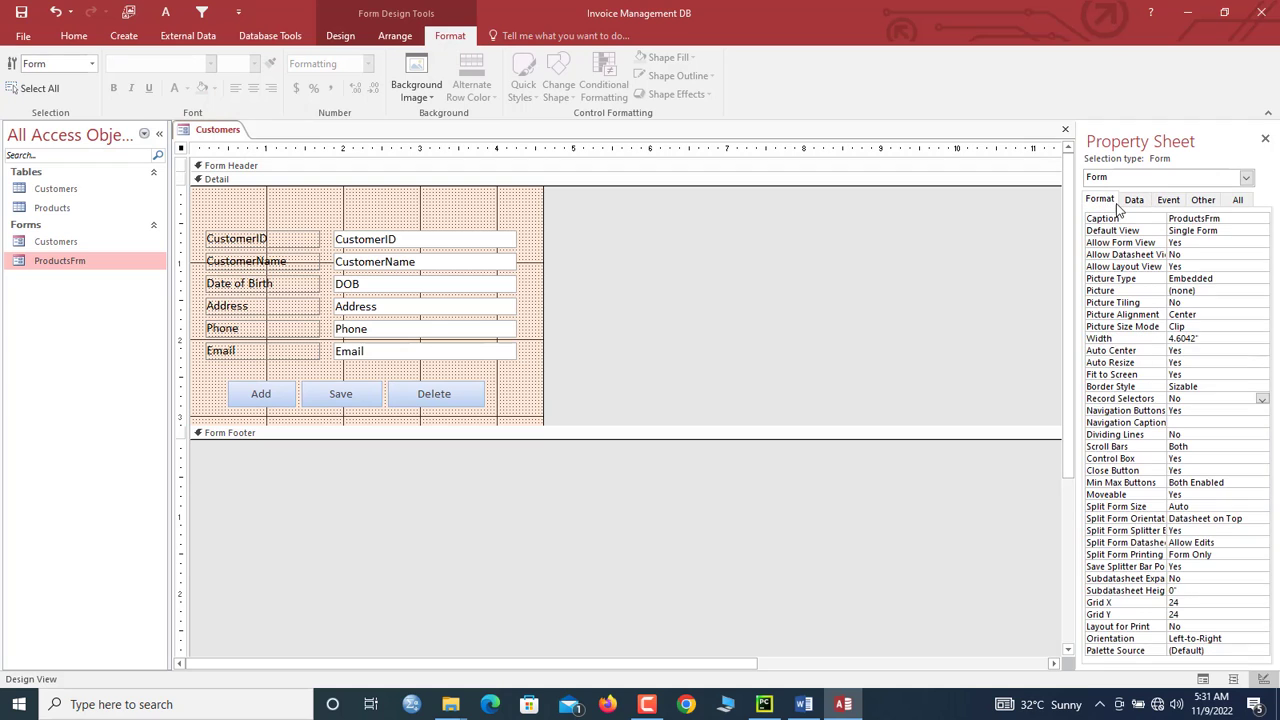
{"action": "left_click", "coordinate": [1227, 222]}
{"action": "left_click", "coordinate": [1145, 215]}
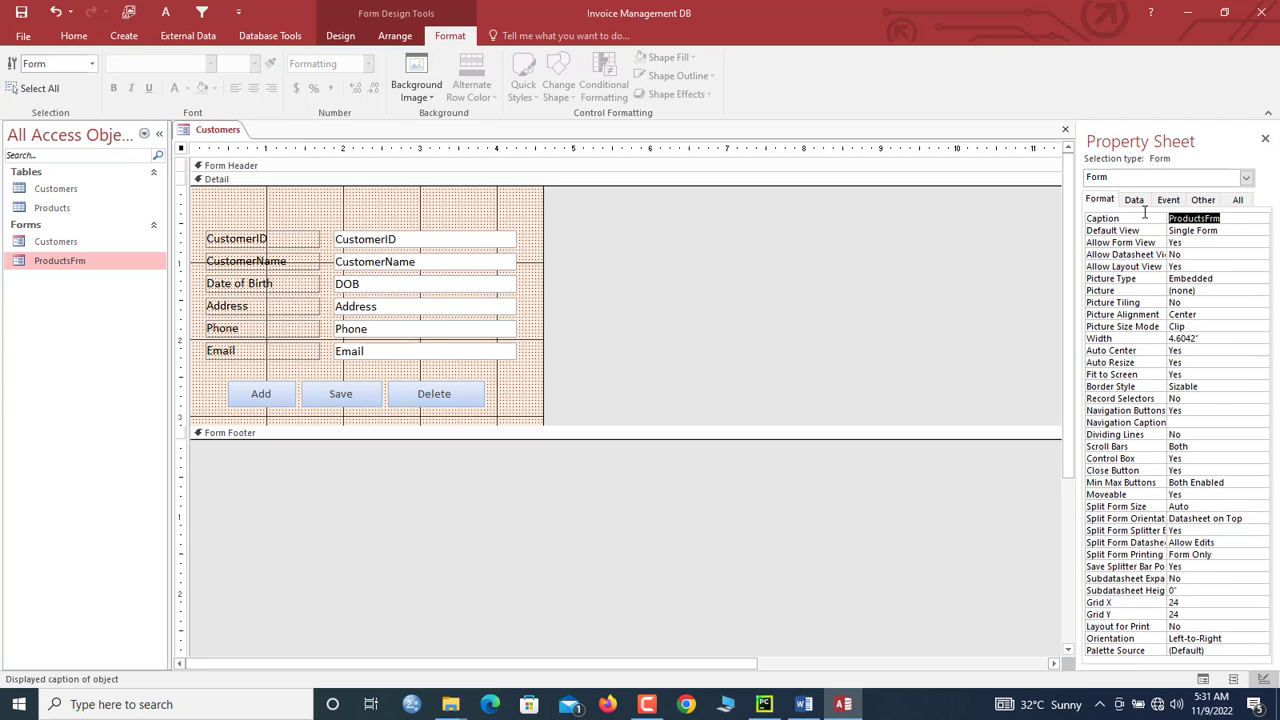
{"action": "type", "text": "Customers"}
Step: Browse the customer records in Form View, then return to Design View
{"action": "right_click", "coordinate": [212, 137]}
{"action": "left_click", "coordinate": [255, 194]}
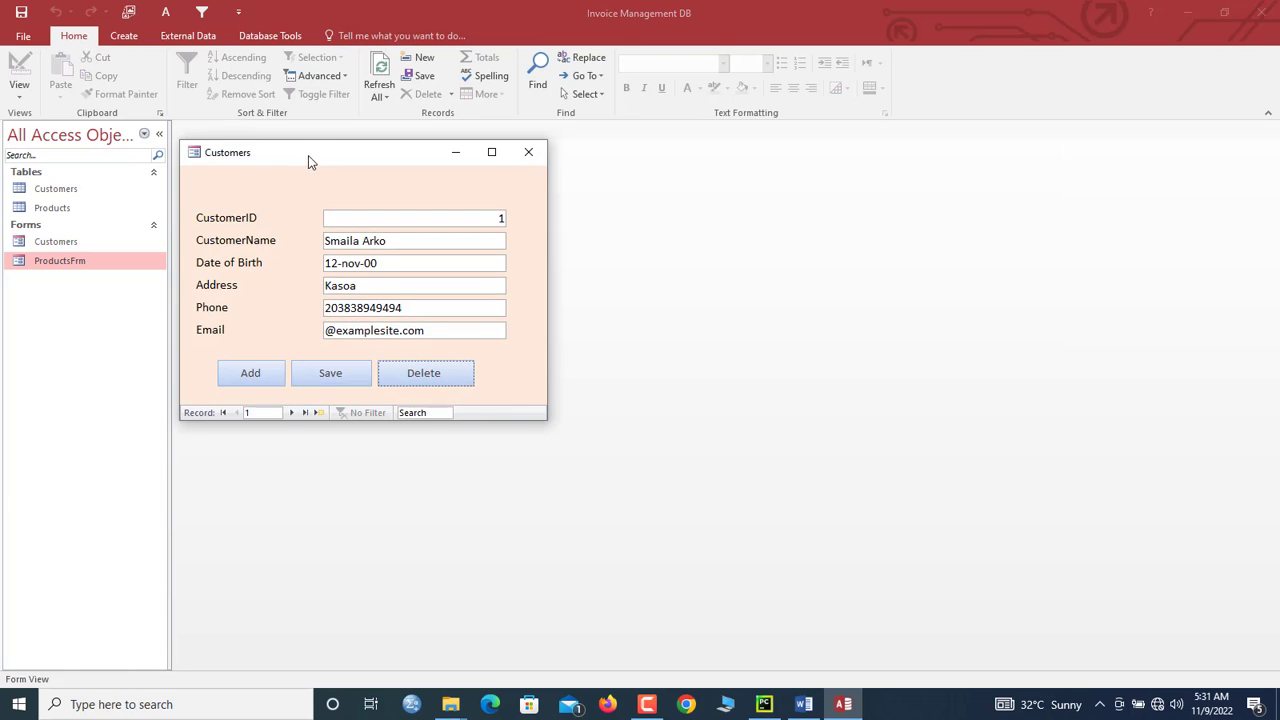
{"action": "left_click_drag", "start_coordinate": [309, 156], "coordinate": [444, 146]}
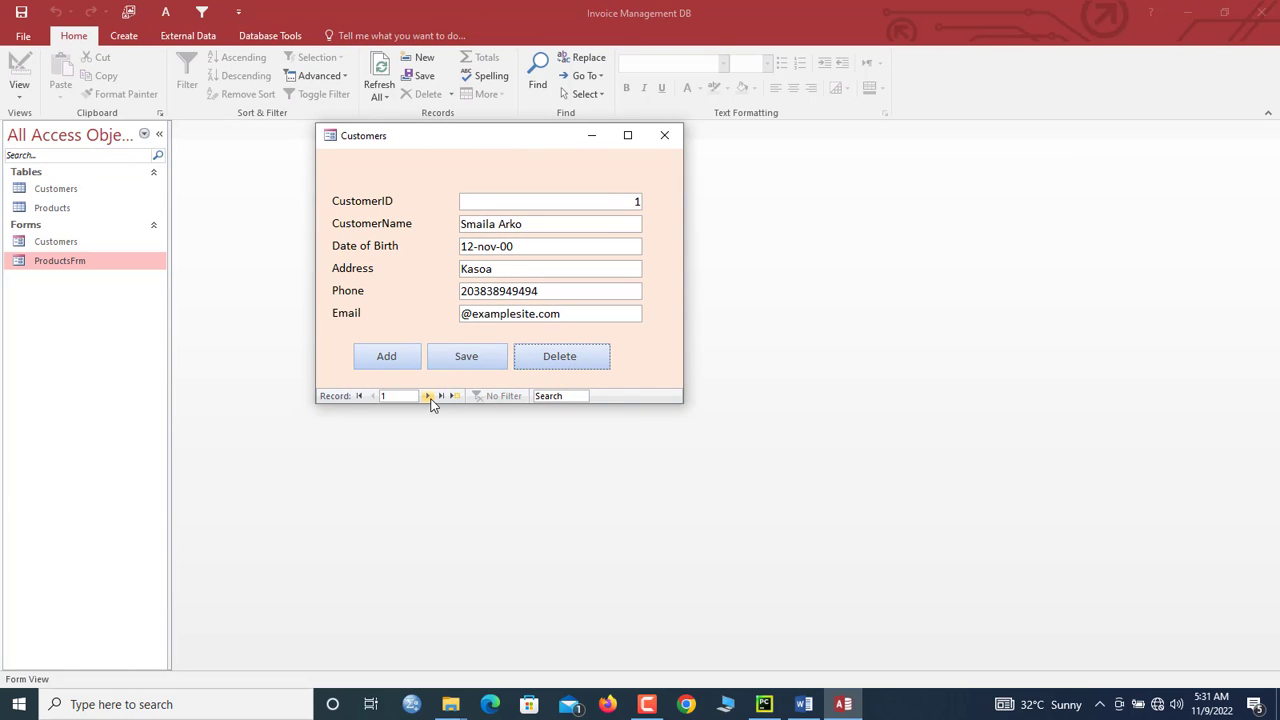
{"action": "double_click", "coordinate": [428, 396]}
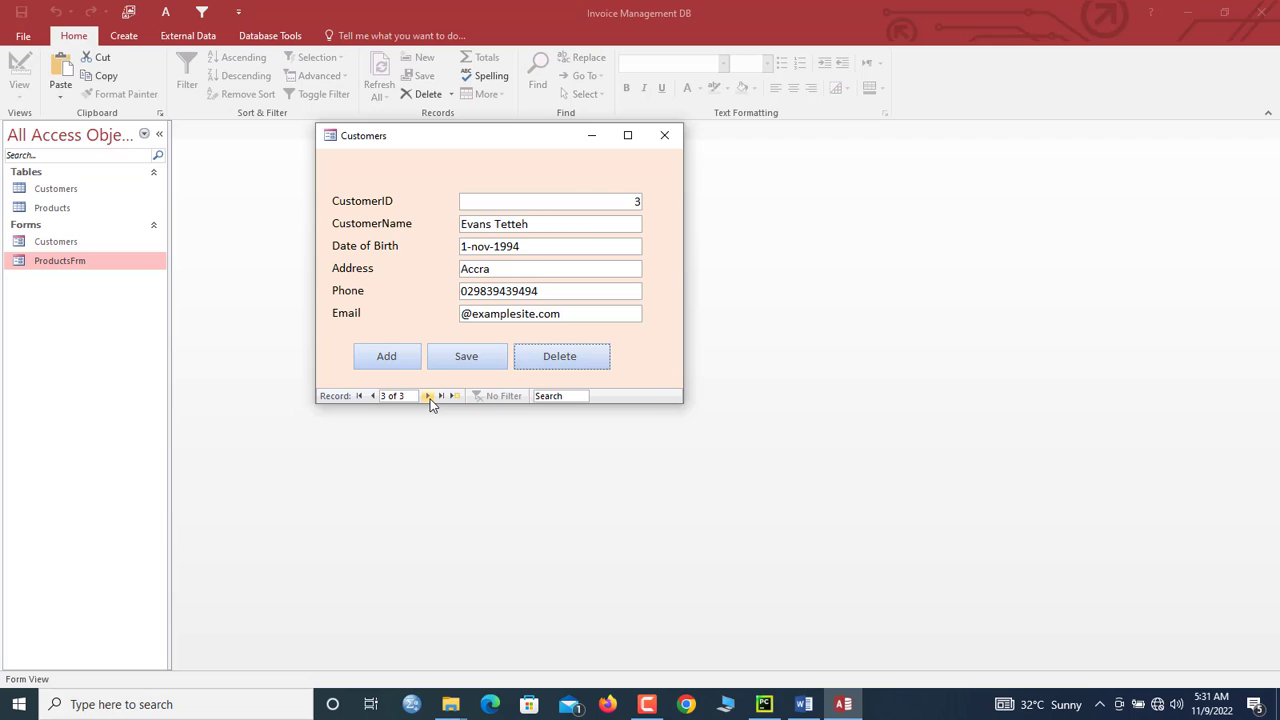
{"action": "left_click", "coordinate": [373, 396]}
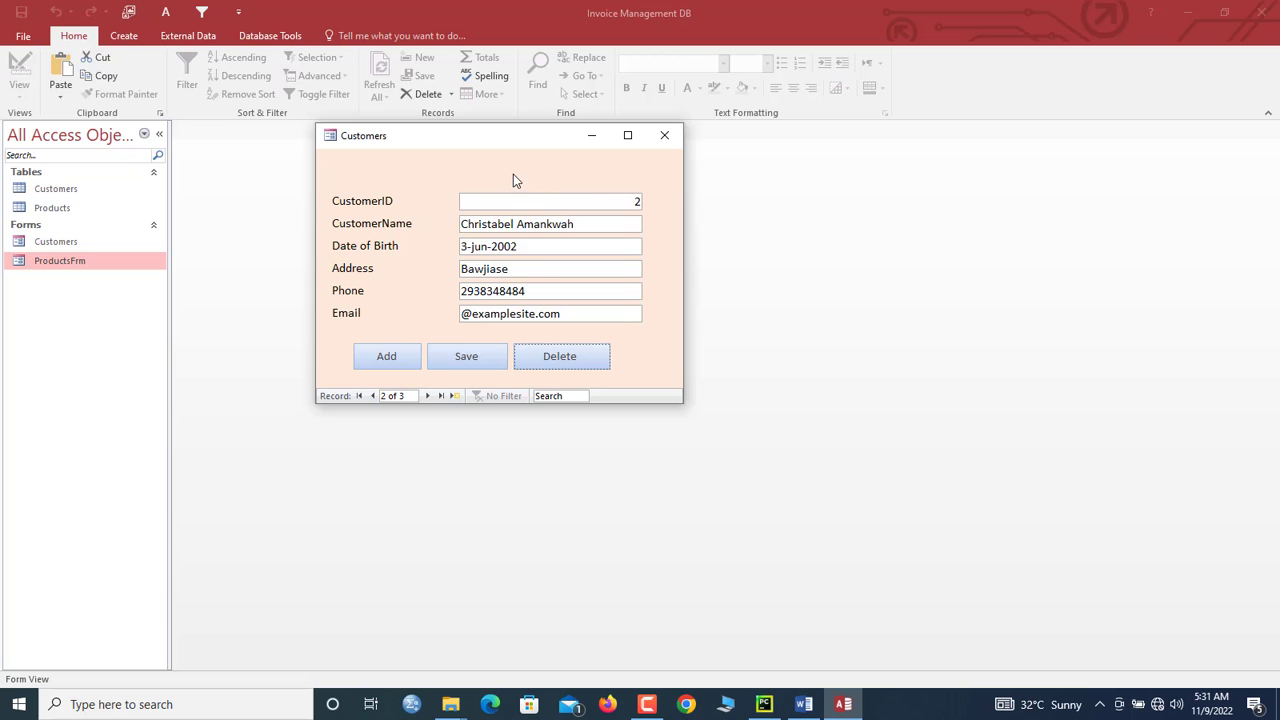
{"action": "right_click", "coordinate": [514, 178]}
{"action": "left_click", "coordinate": [558, 221]}
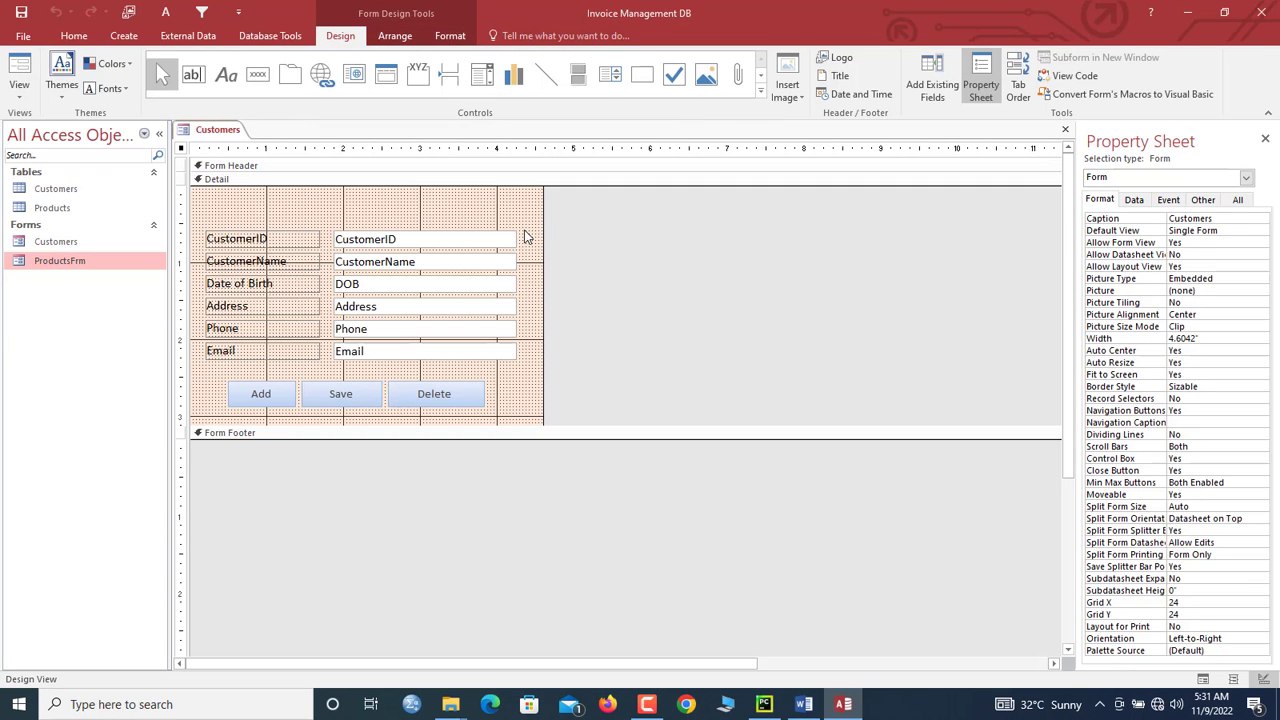
Step: Widen the form's design area and left-align the text in the selected text boxes, including Email
{"action": "left_click_drag", "start_coordinate": [543, 221], "coordinate": [590, 345]}
{"action": "left_click", "coordinate": [514, 352], "text": "shift"}
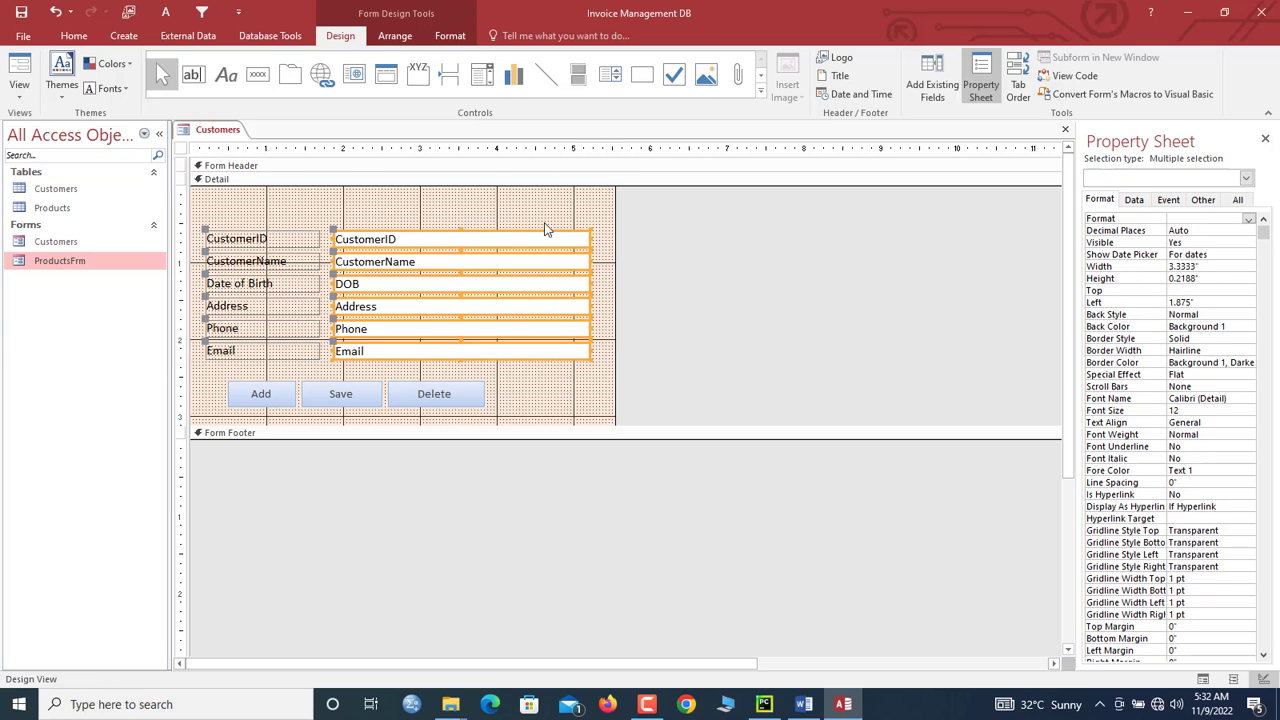
{"action": "left_click", "coordinate": [450, 36]}
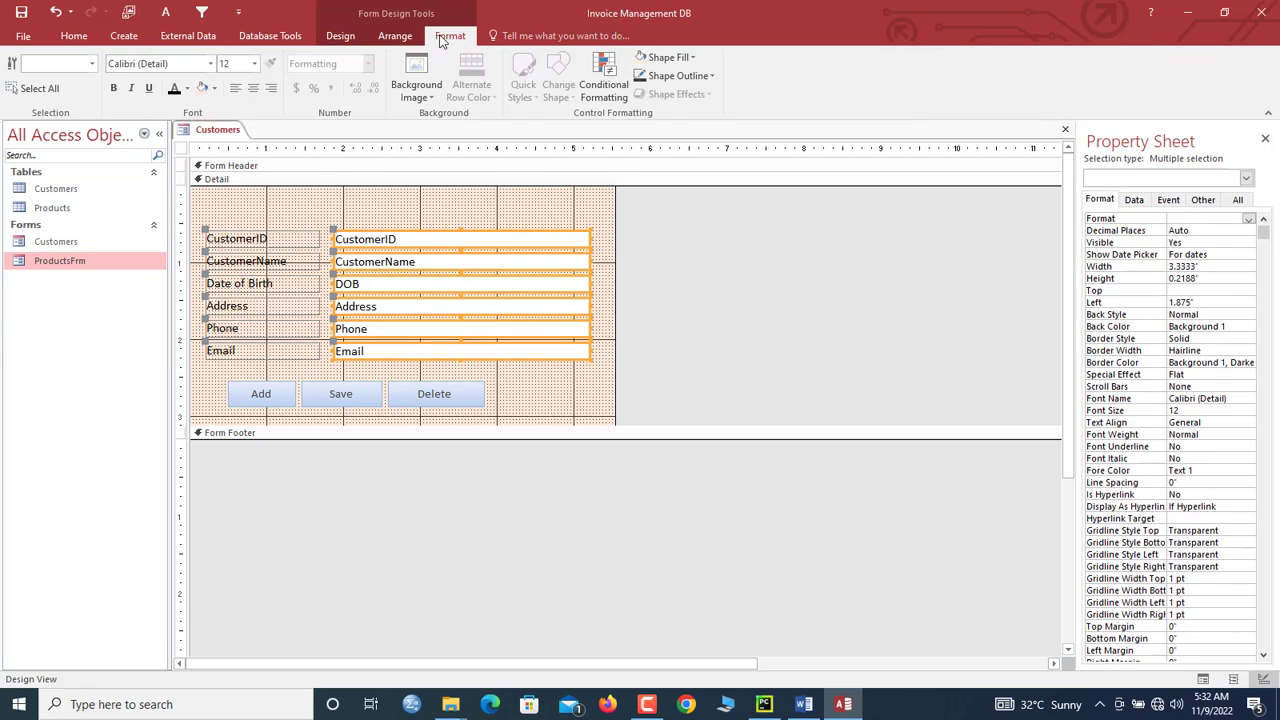
{"action": "left_click", "coordinate": [235, 88]}
Step: Preview the Customers form in Form View, then return to Design View
{"action": "right_click", "coordinate": [222, 130]}
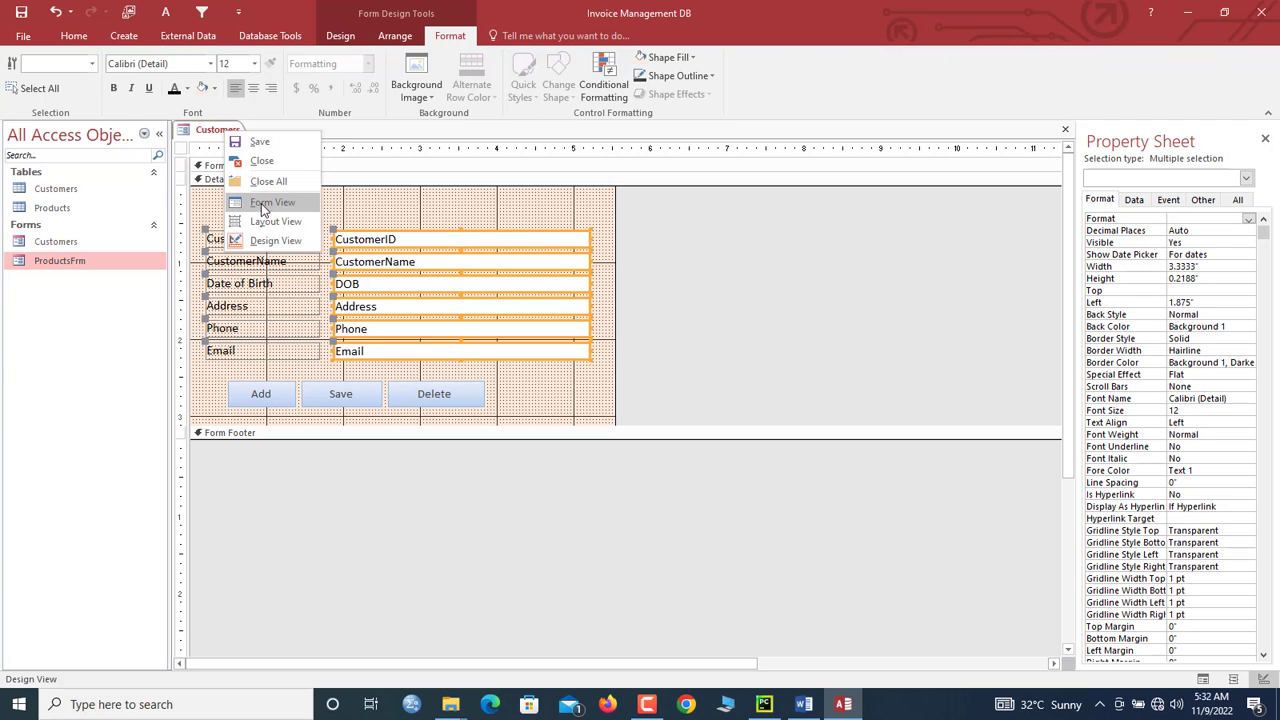
{"action": "left_click", "coordinate": [252, 205]}
{"action": "left_click_drag", "start_coordinate": [363, 162], "coordinate": [490, 112]}
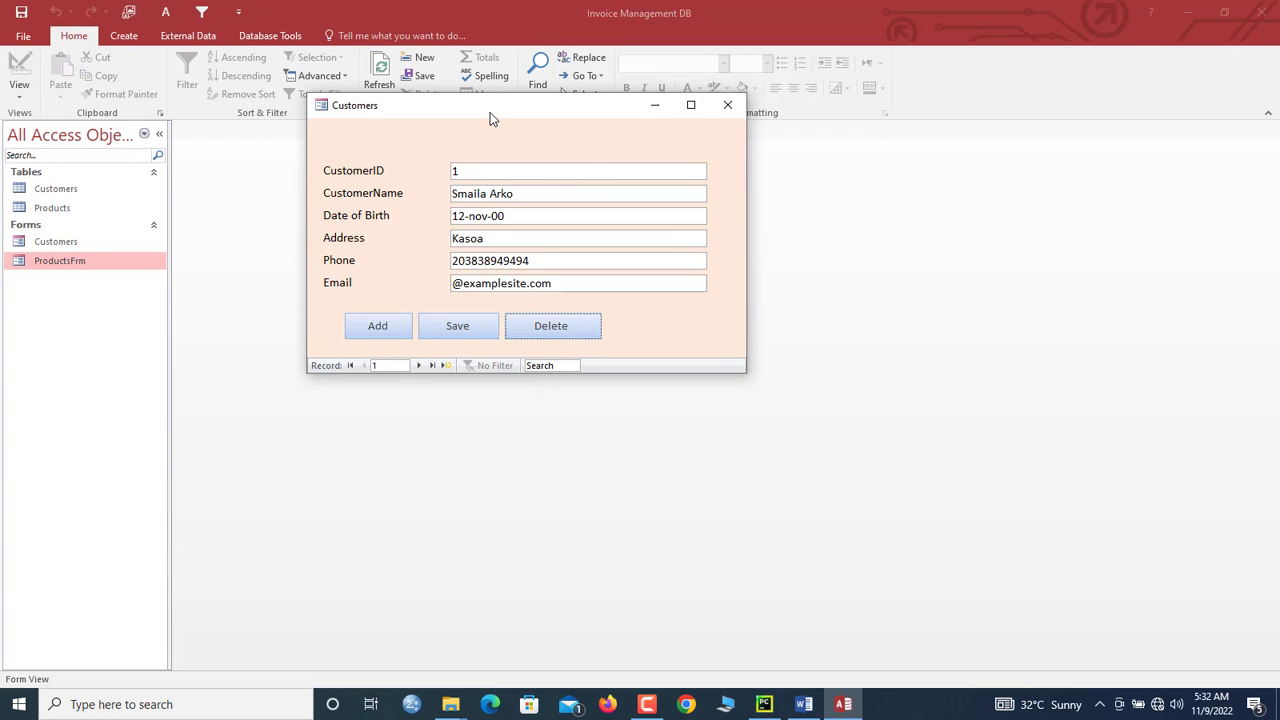
{"action": "right_click", "coordinate": [490, 112]}
{"action": "left_click", "coordinate": [543, 219]}
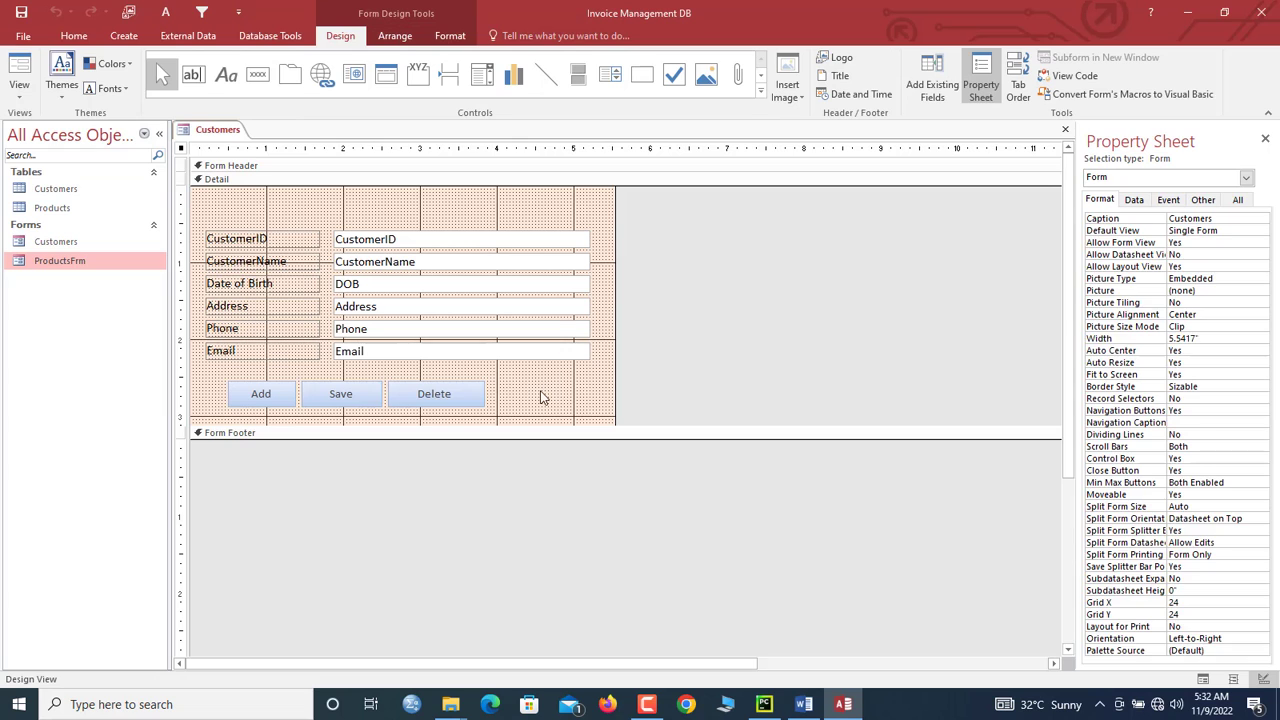
Step: Select the Add, Save and Delete buttons and view the preset style gallery without applying one
{"action": "left_click_drag", "start_coordinate": [541, 397], "coordinate": [311, 411]}
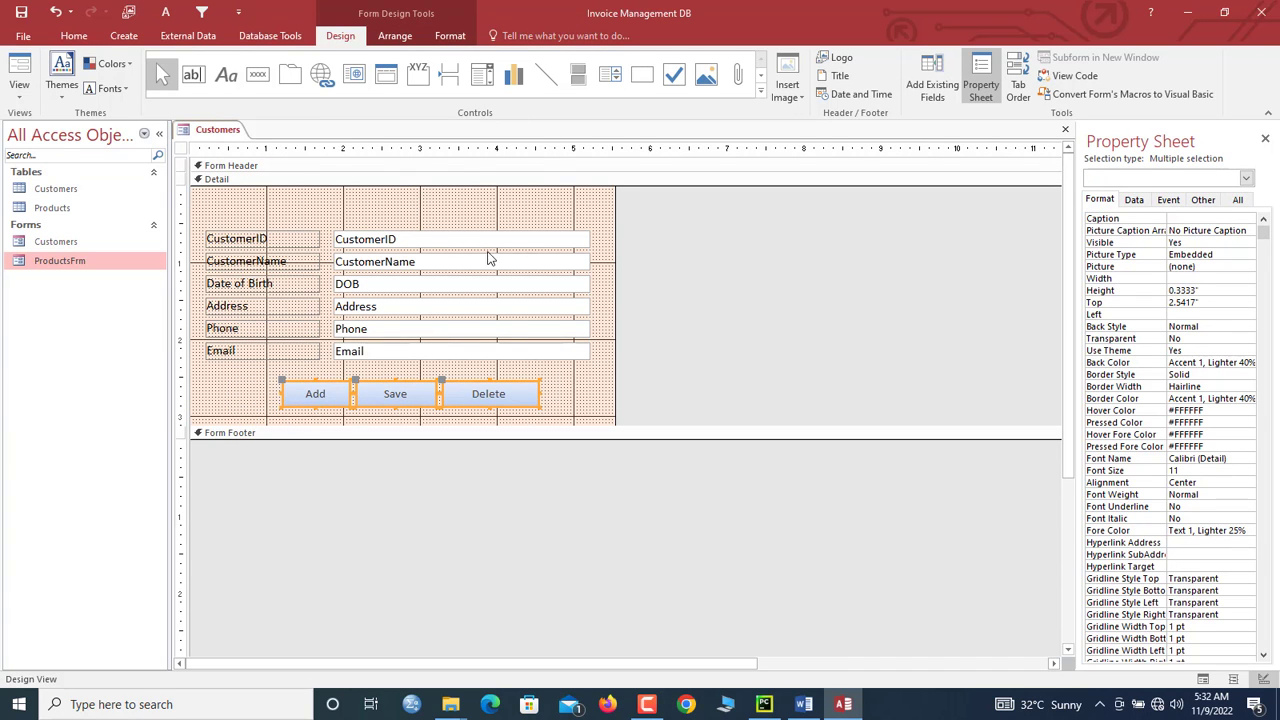
{"action": "left_click", "coordinate": [450, 35]}
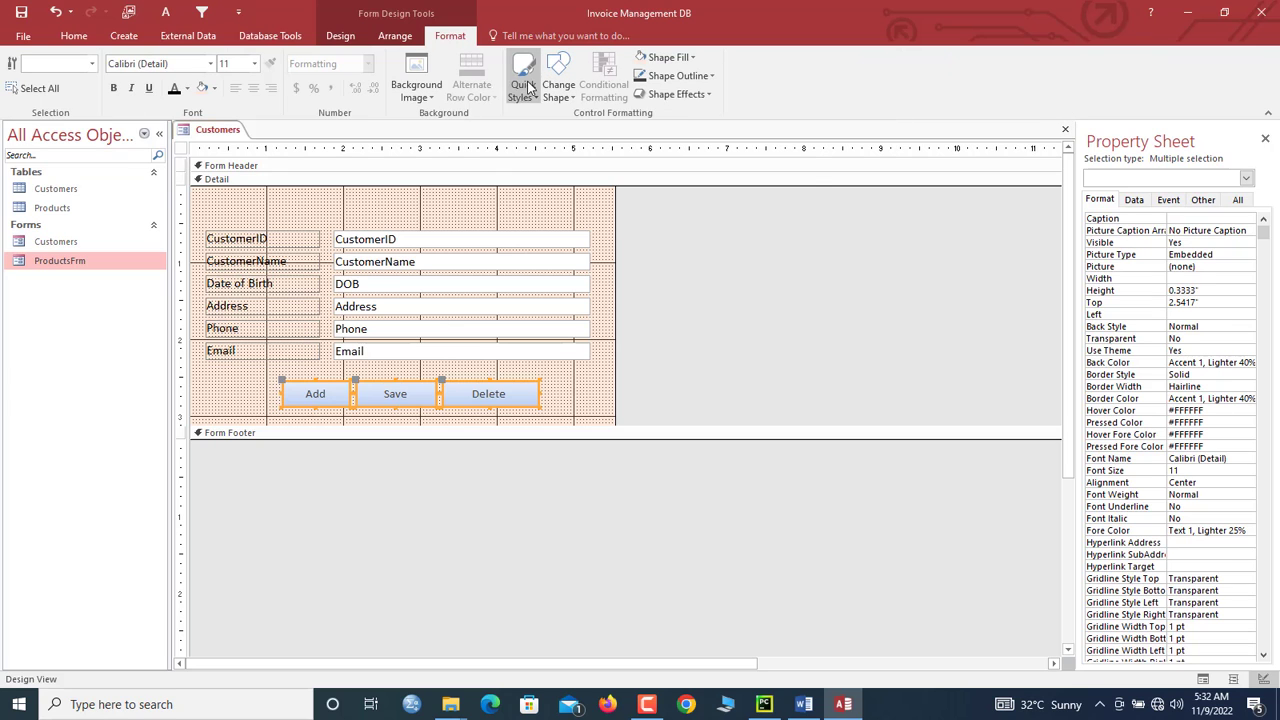
{"action": "left_click", "coordinate": [524, 85]}
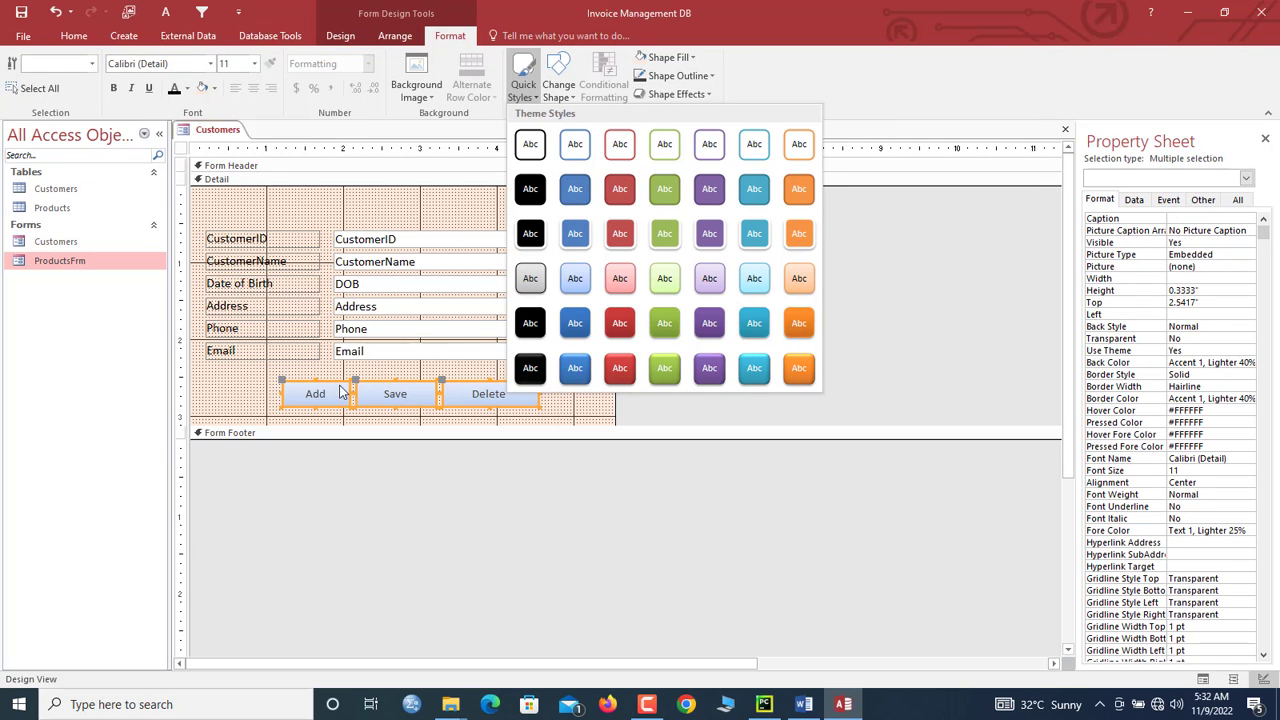
{"action": "left_click", "coordinate": [256, 379]}
{"action": "left_click", "coordinate": [252, 381]}
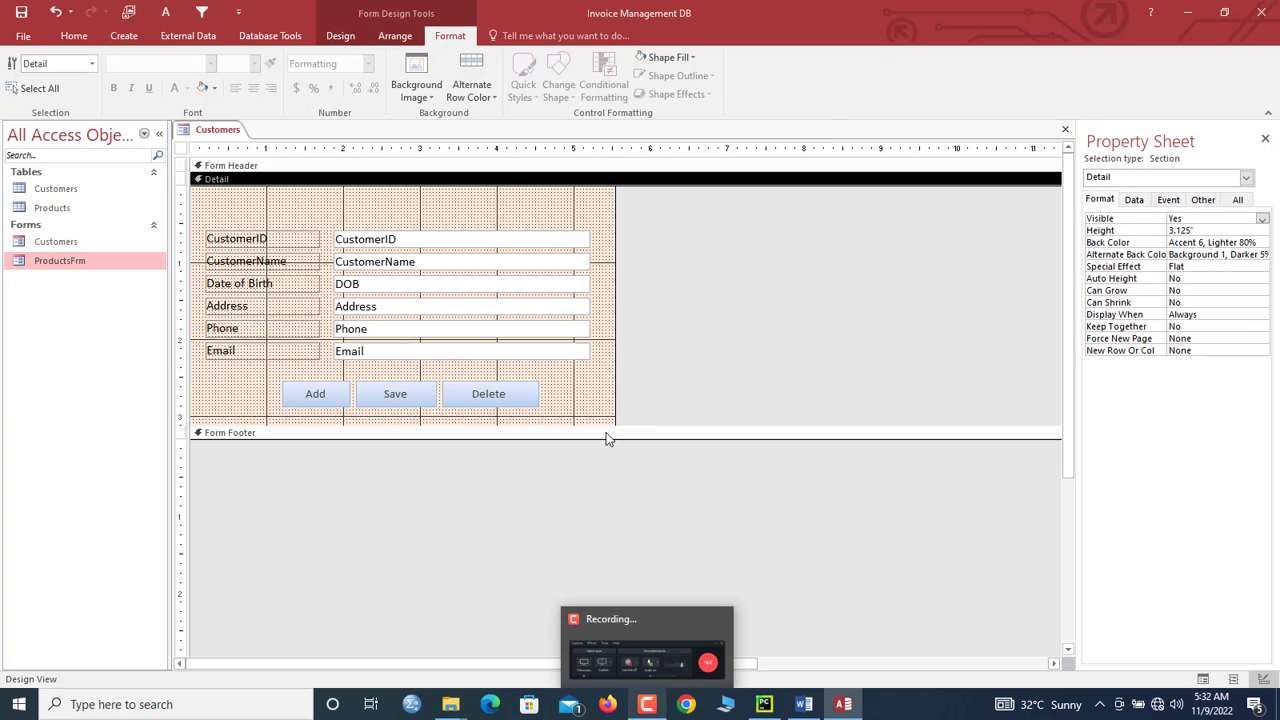
Step: Close all open forms from the form tab's shortcut menu
{"action": "right_click", "coordinate": [232, 134]}
{"action": "left_click", "coordinate": [232, 134]}
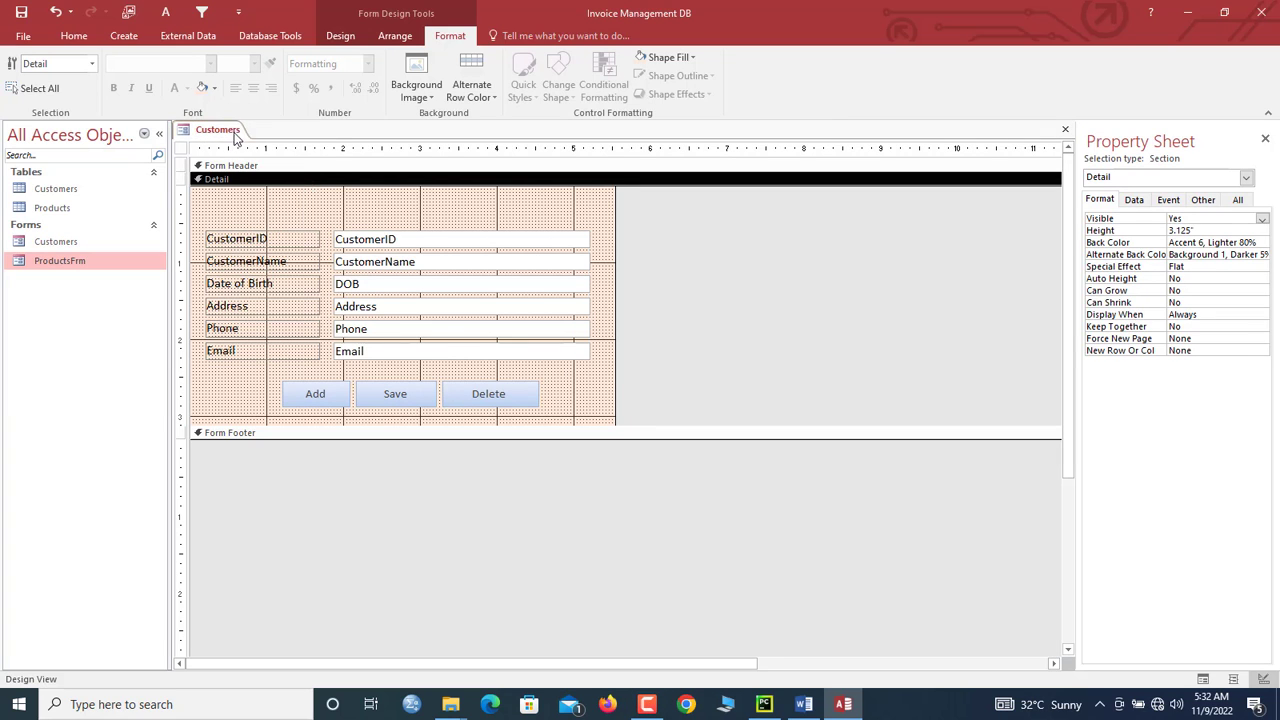
{"action": "right_click", "coordinate": [232, 134]}
{"action": "left_click", "coordinate": [277, 182]}
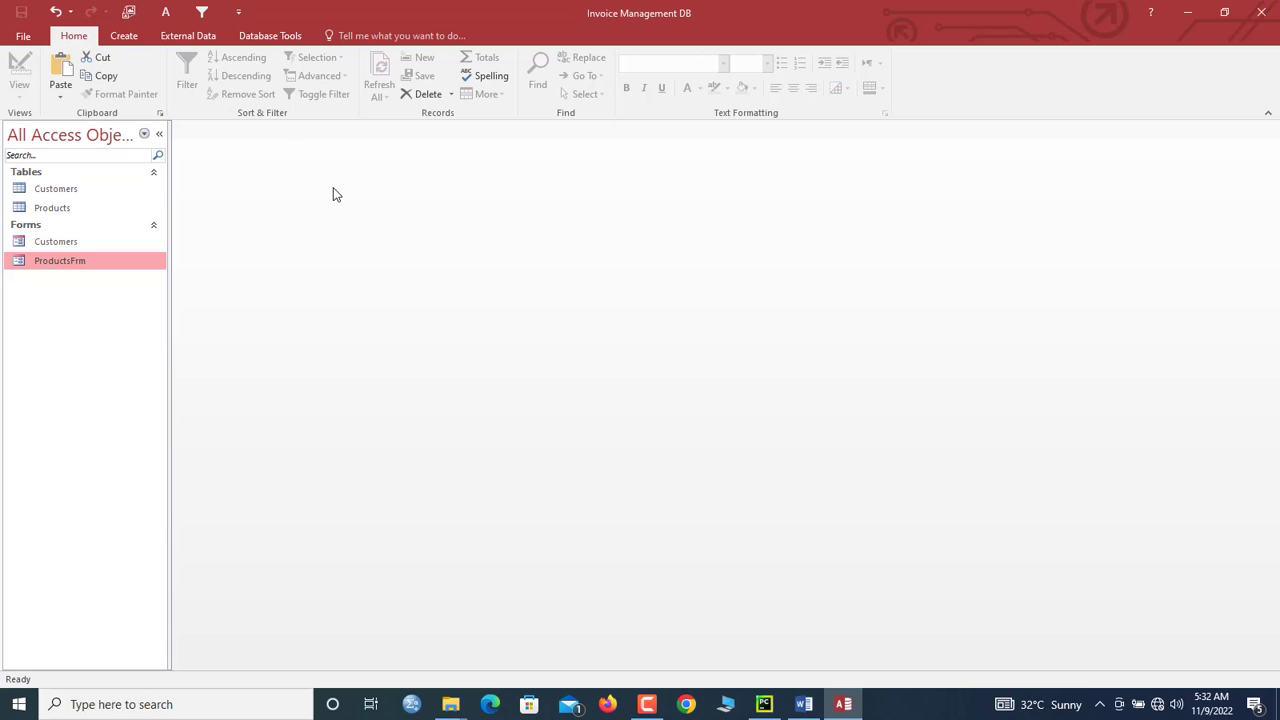
Step: Start a new table design with OrderID as an AutoNumber primary key
{"action": "left_click", "coordinate": [130, 32]}
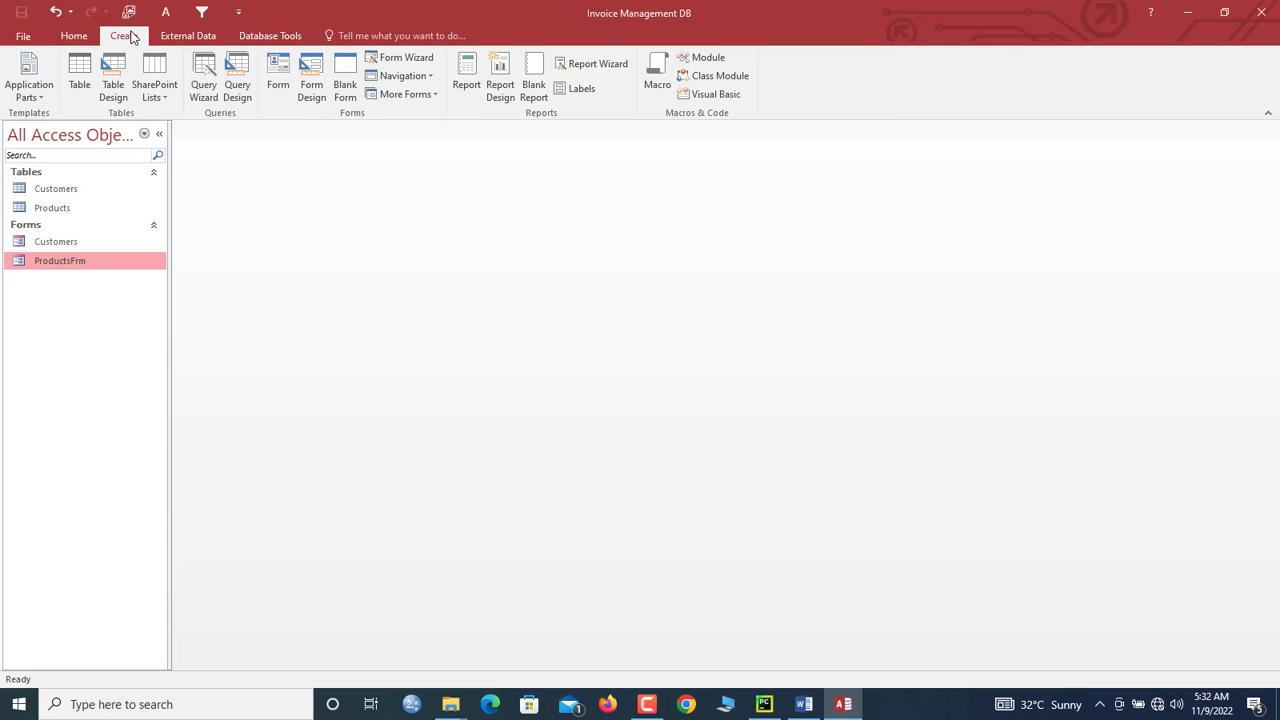
{"action": "left_click", "coordinate": [125, 89]}
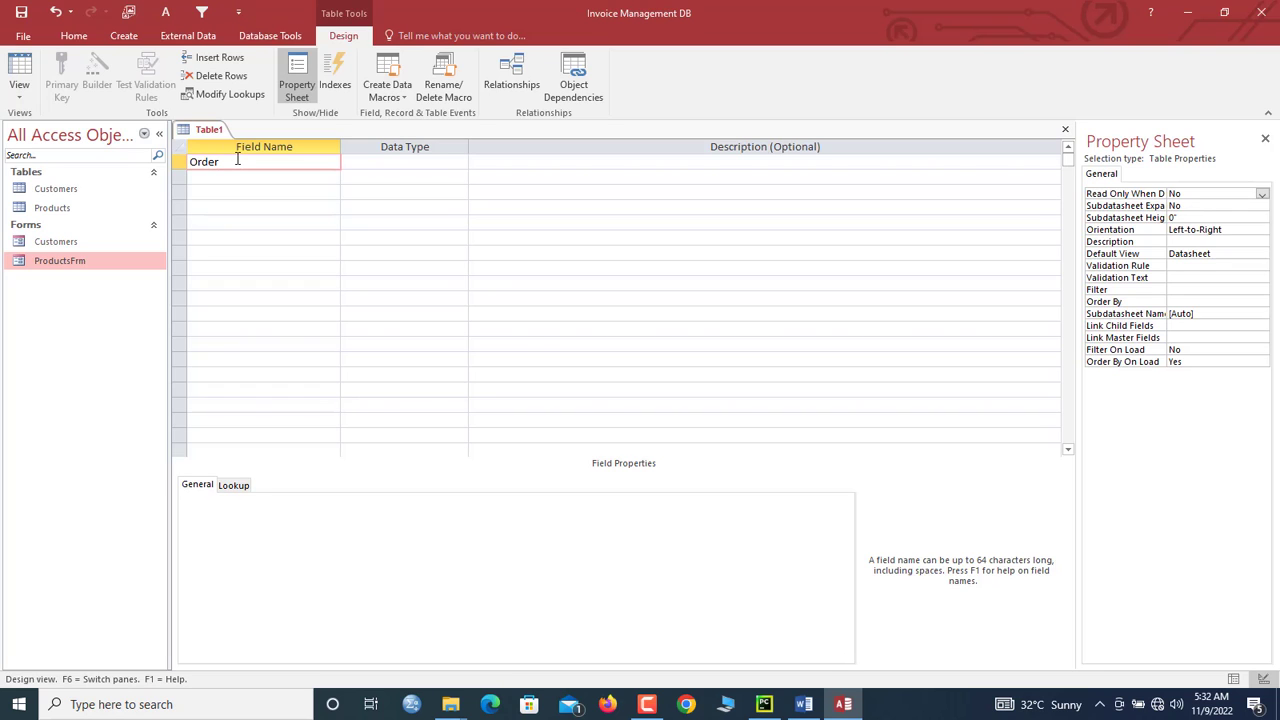
{"action": "key", "text": "Tab"}
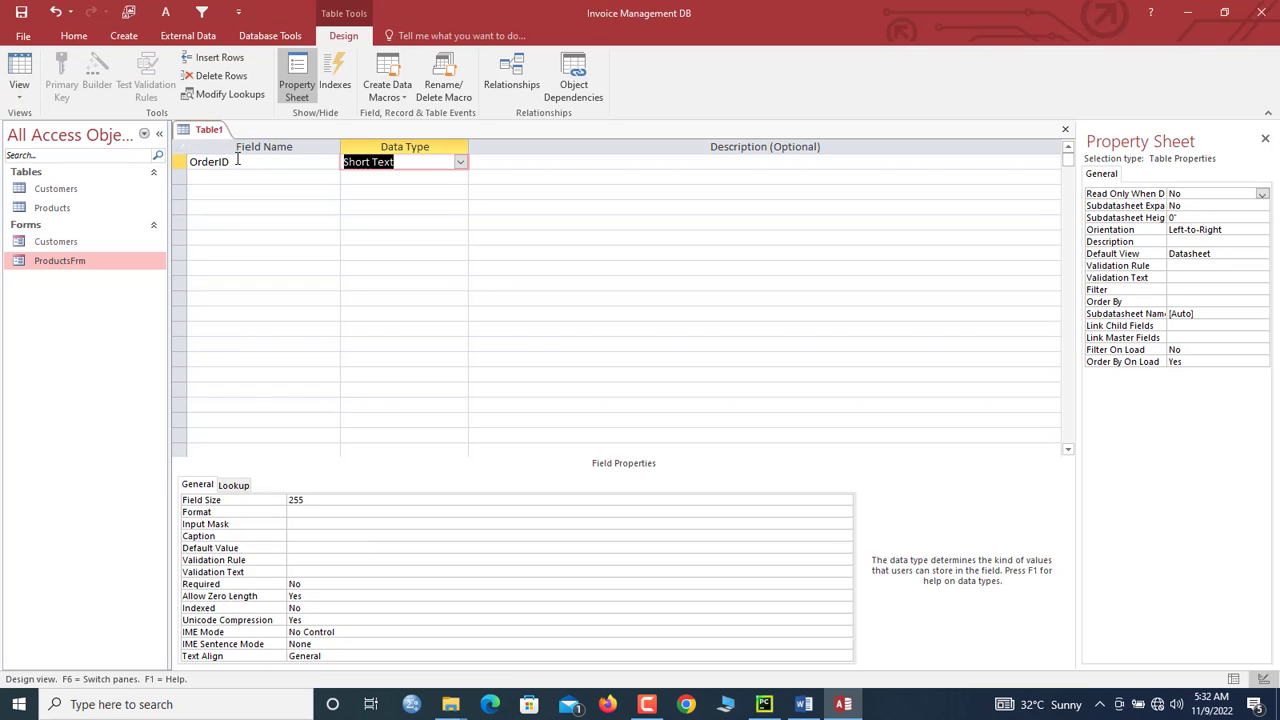
{"action": "left_click", "coordinate": [460, 162]}
{"action": "left_click", "coordinate": [395, 253]}
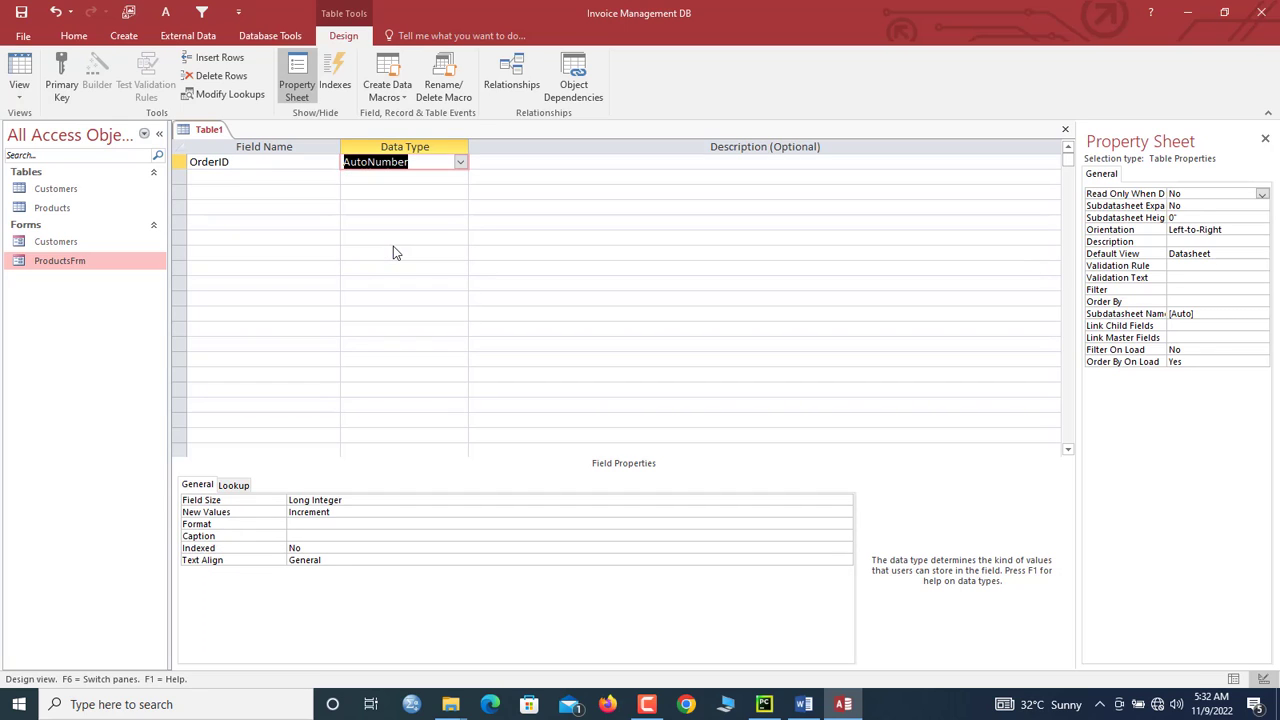
{"action": "left_click", "coordinate": [179, 164]}
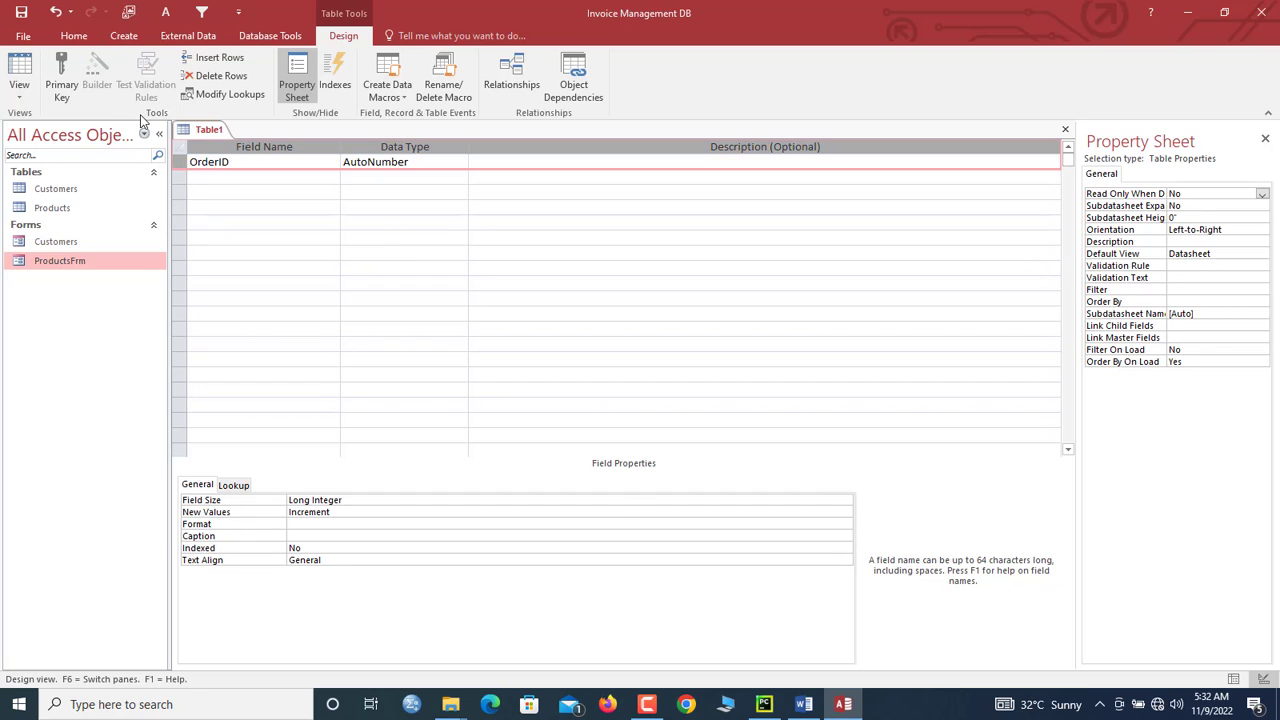
{"action": "left_click", "coordinate": [62, 72]}
Step: Add CustomerID as the table's second field
{"action": "left_click", "coordinate": [201, 176]}
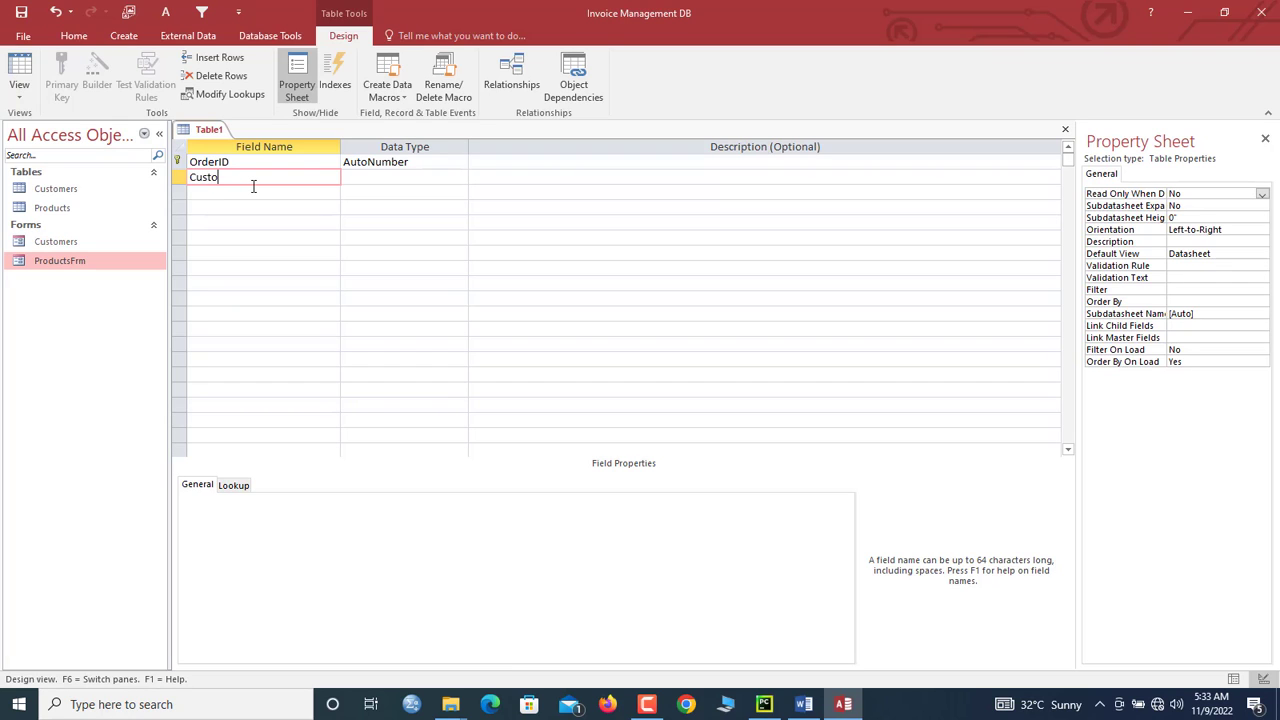
{"action": "type", "text": "D"}
{"action": "key", "text": "Tab"}
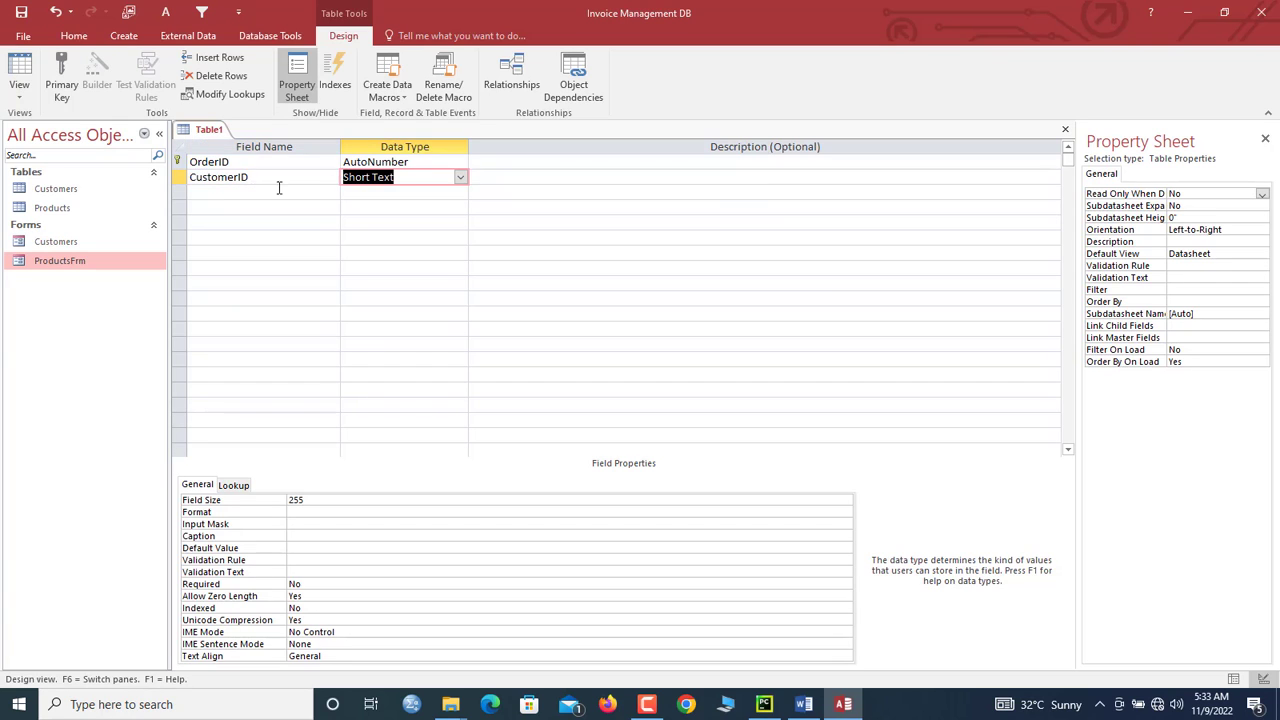
{"action": "left_click", "coordinate": [49, 192]}
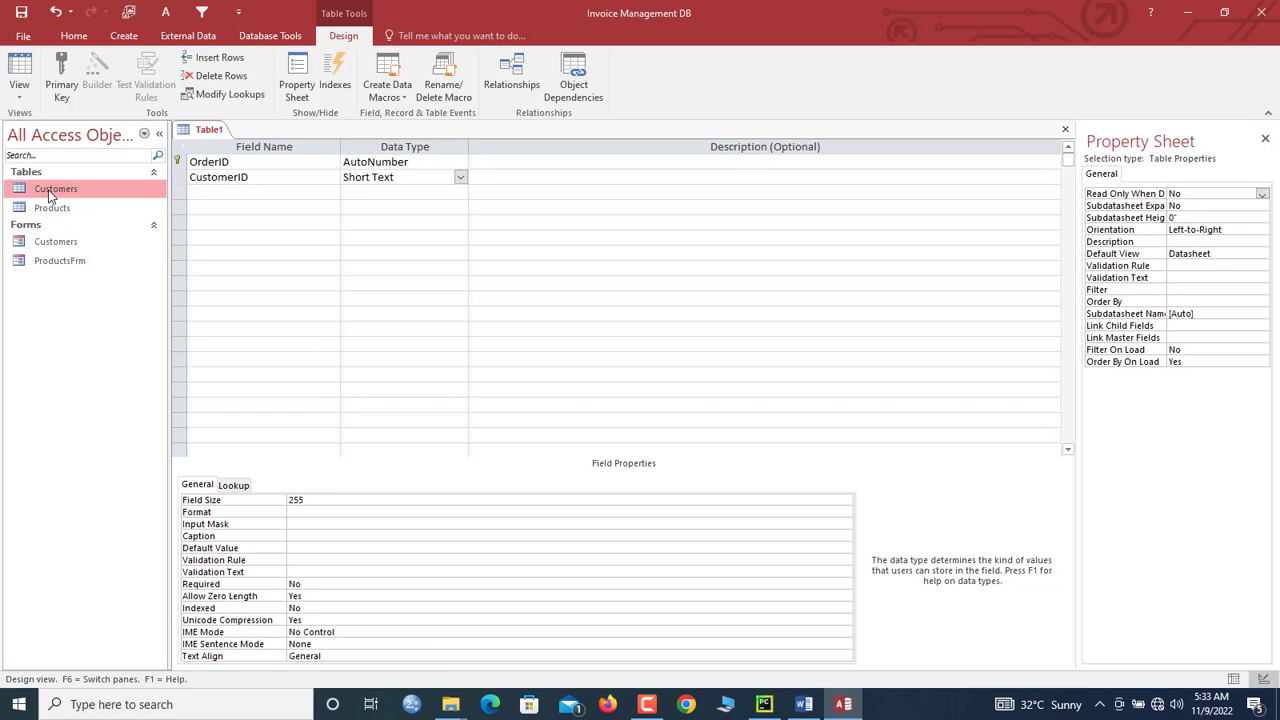
Step: Check CustomerID's type in the Customers table design, then set the new CustomerID to Number
{"action": "right_click", "coordinate": [49, 195]}
{"action": "left_click", "coordinate": [78, 222]}
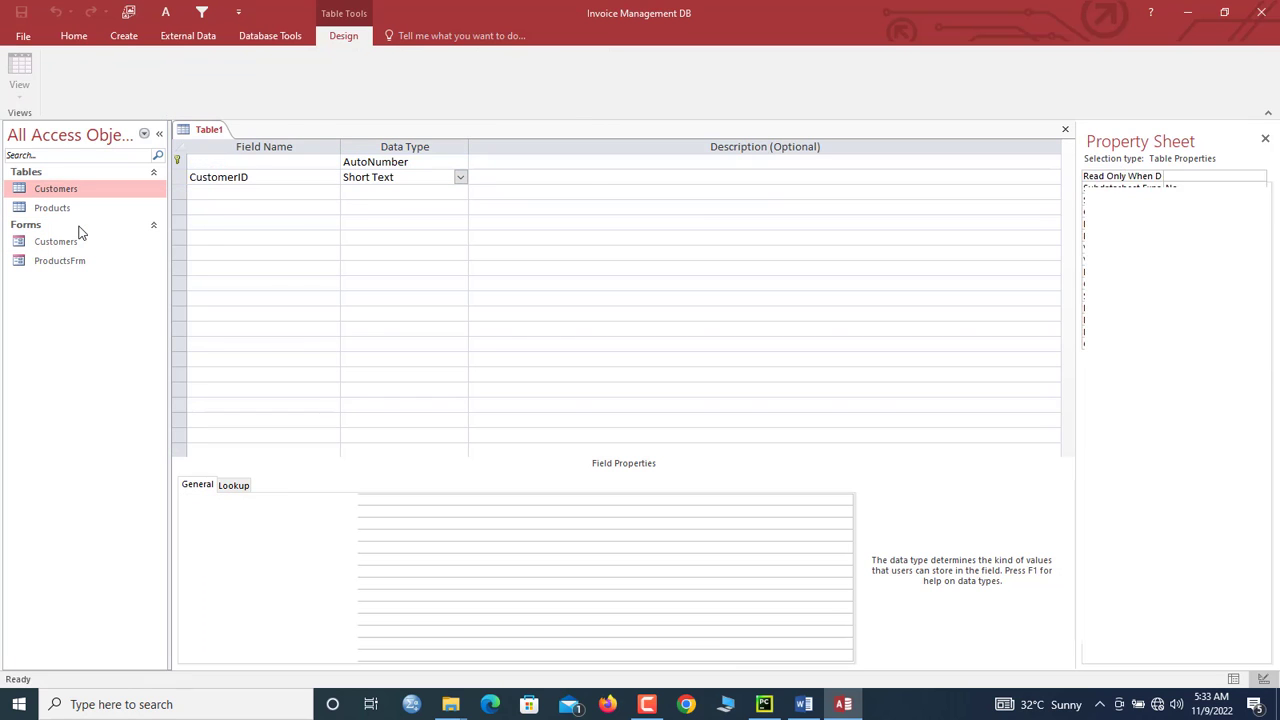
{"action": "left_click", "coordinate": [403, 163]}
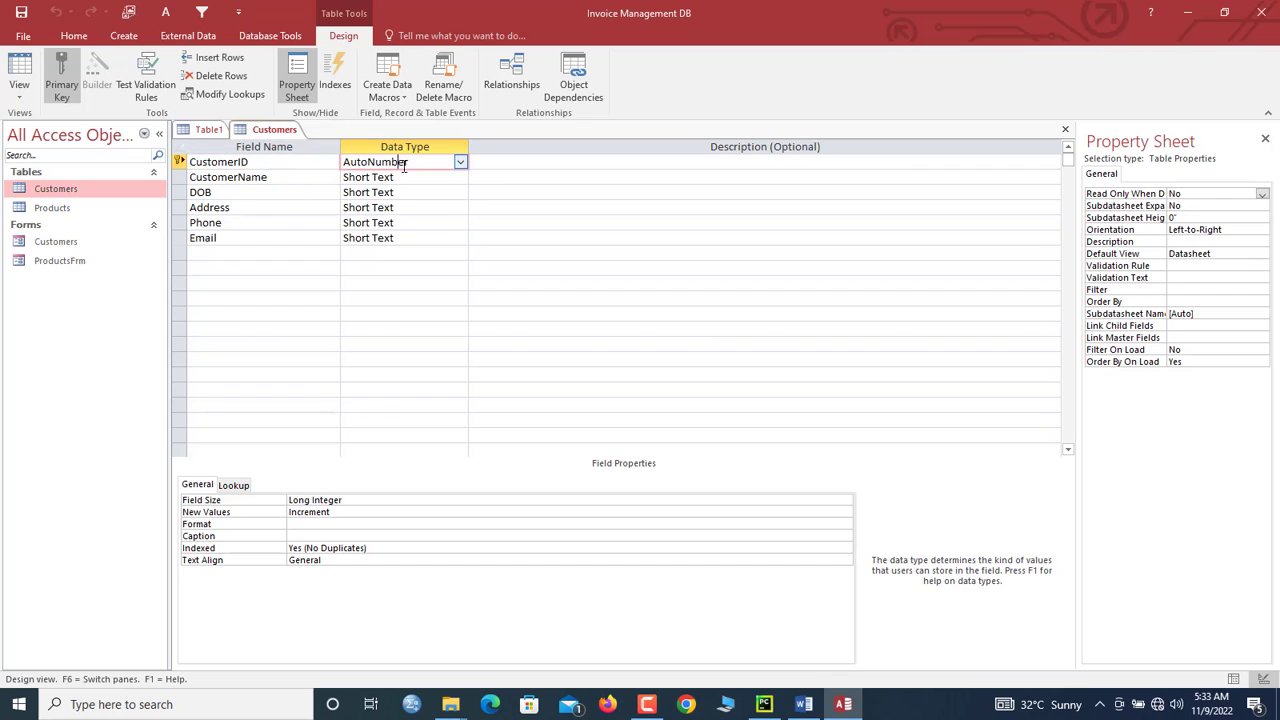
{"action": "right_click", "coordinate": [274, 133]}
{"action": "left_click", "coordinate": [306, 164]}
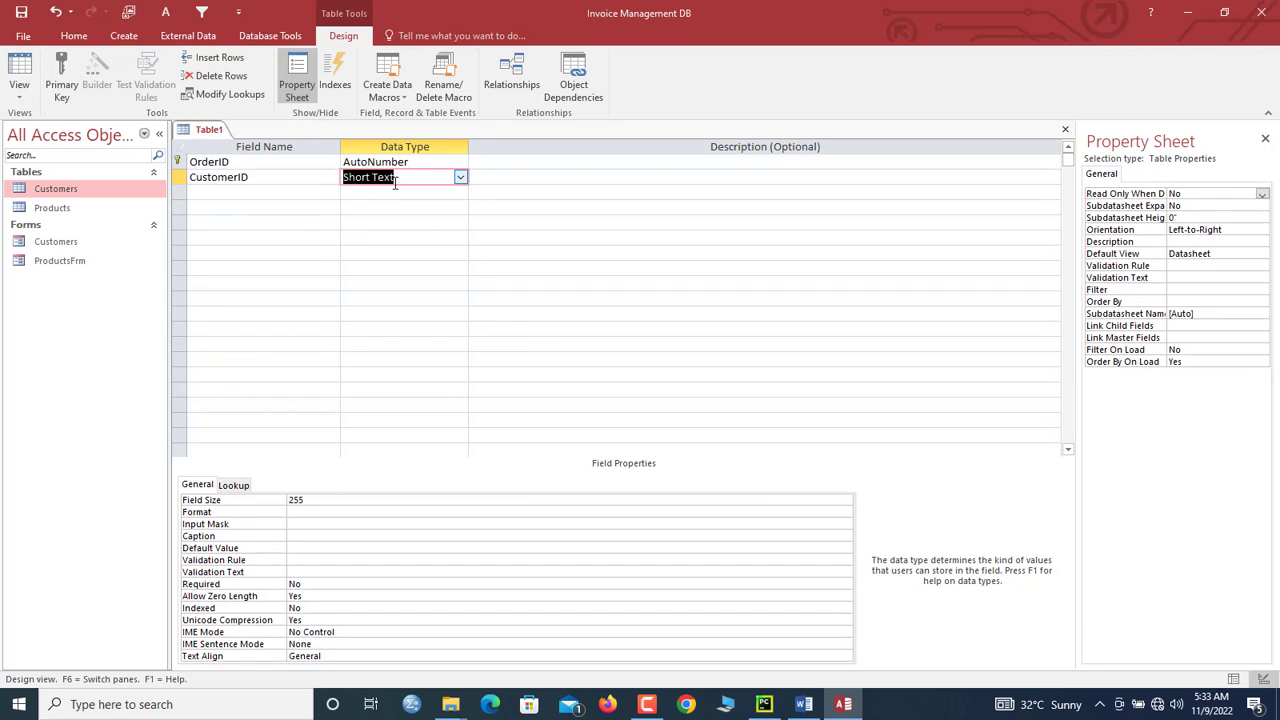
{"action": "type", "text": "number"}
{"action": "key", "text": "shift+Tab"}
{"action": "left_click", "coordinate": [378, 176]}
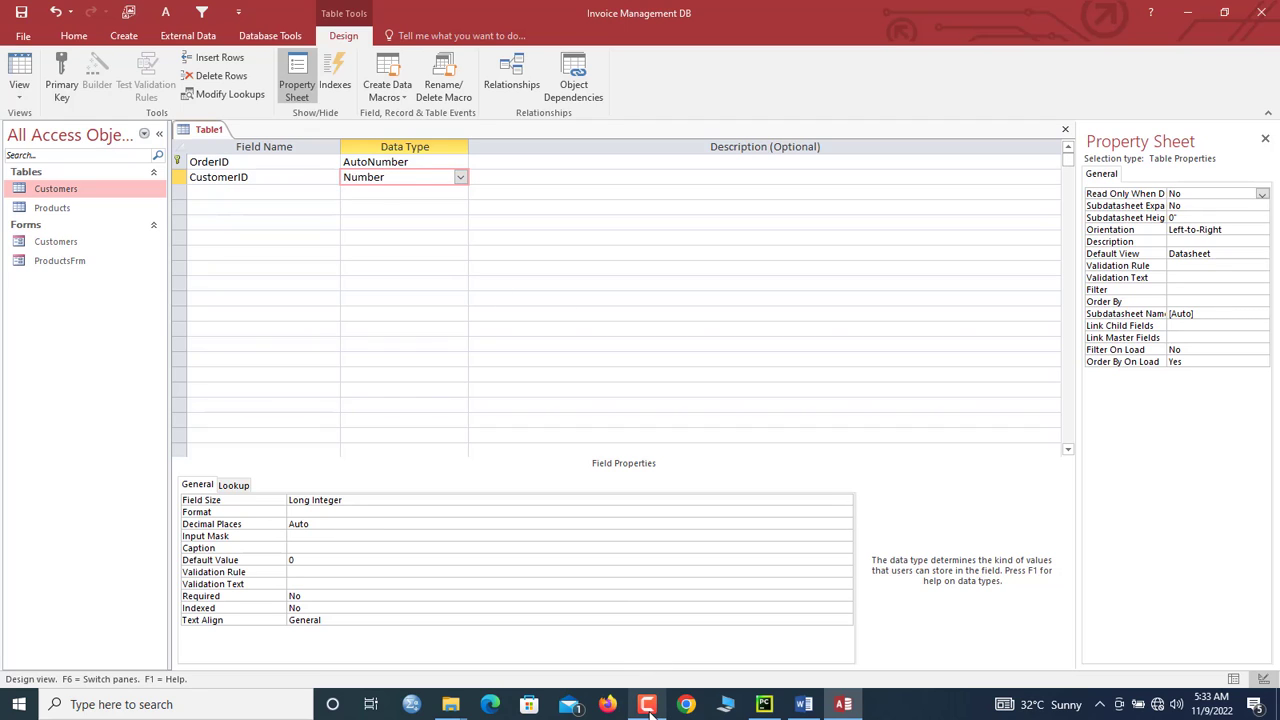
Step: Add a third field, OrderDate, with the Date/Time data type
{"action": "left_click", "coordinate": [243, 192]}
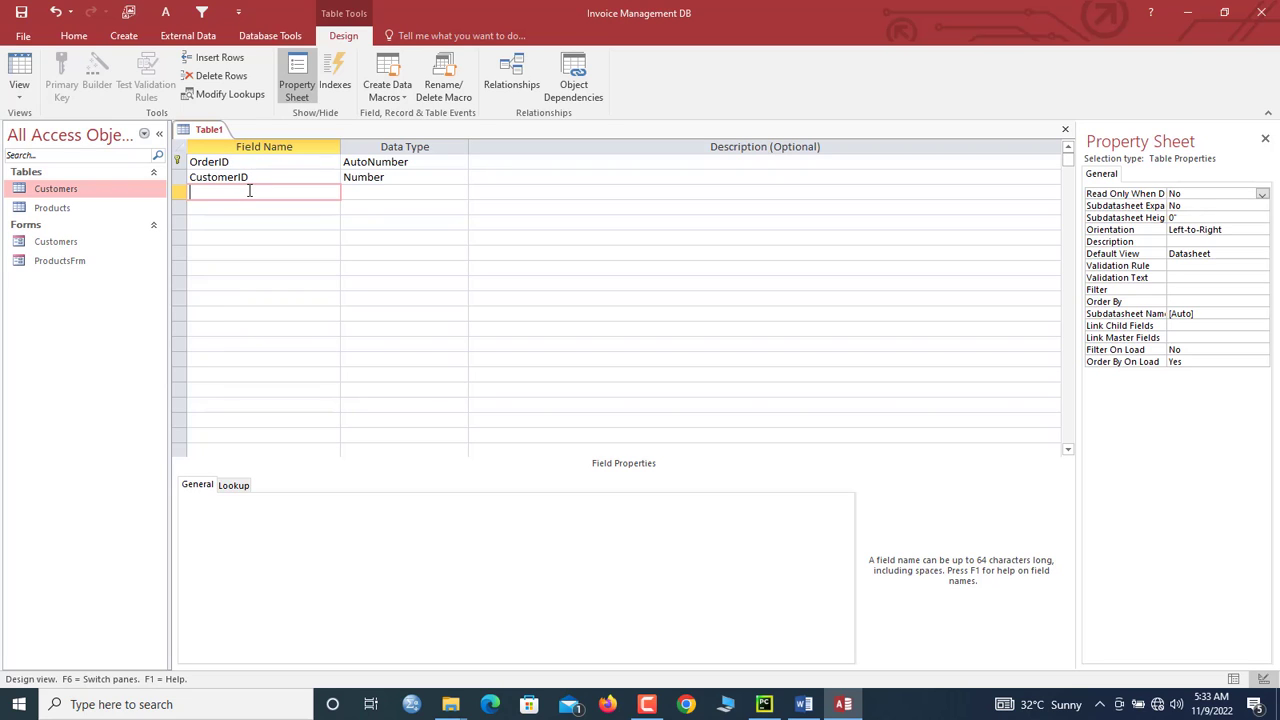
{"action": "type", "text": "OrderDate"}
{"action": "key", "text": "Tab"}
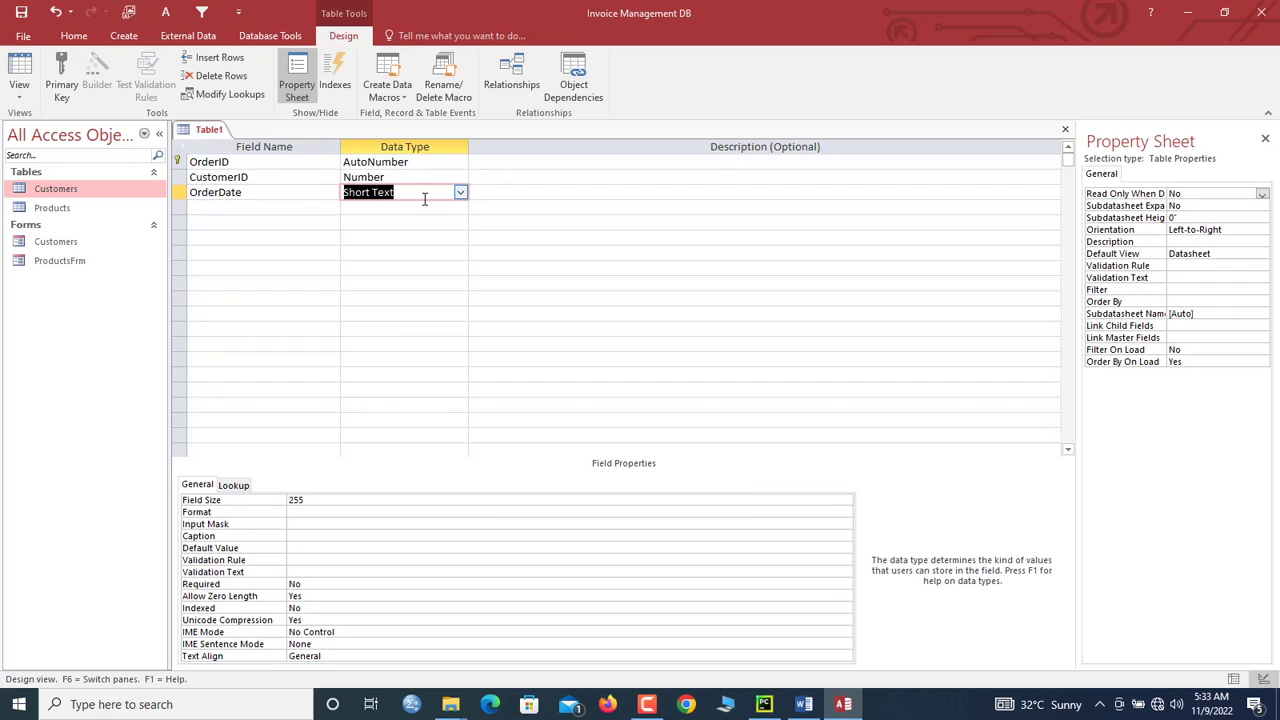
{"action": "type", "text": "date/Time"}
{"action": "left_click", "coordinate": [461, 192]}
{"action": "left_click", "coordinate": [461, 193]}
{"action": "left_click", "coordinate": [315, 200]}
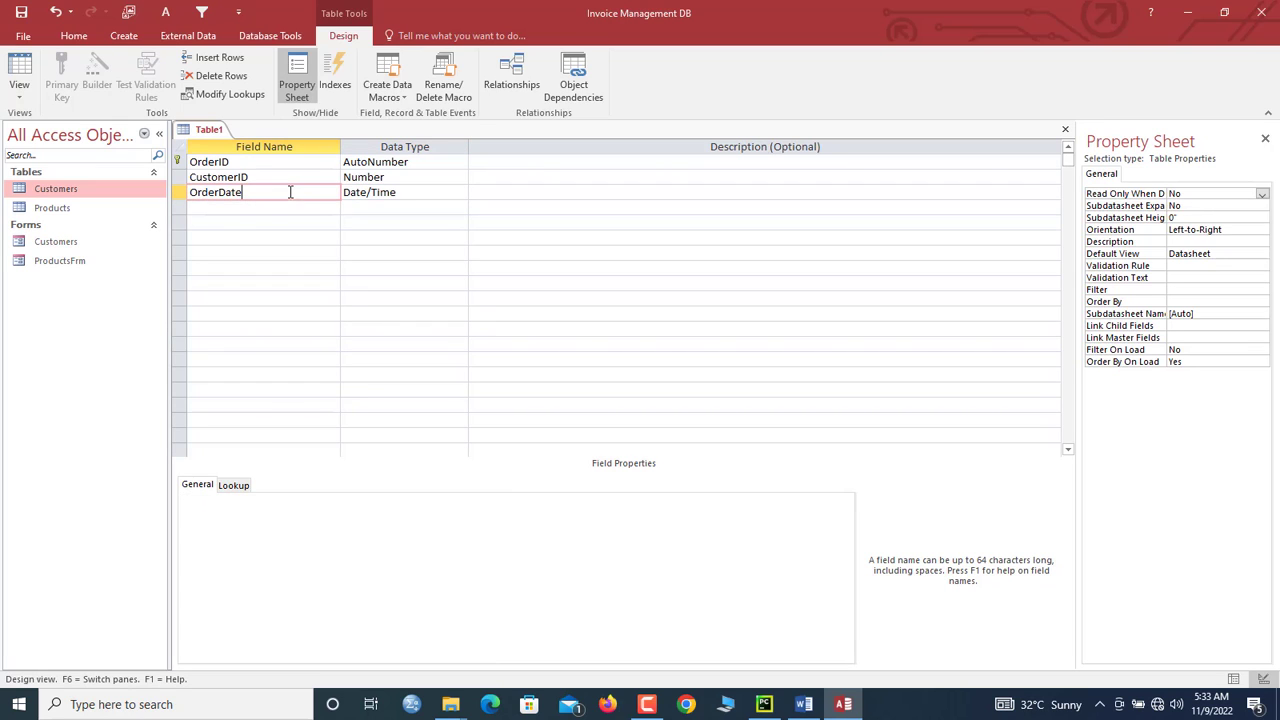
{"action": "left_click", "coordinate": [414, 192]}
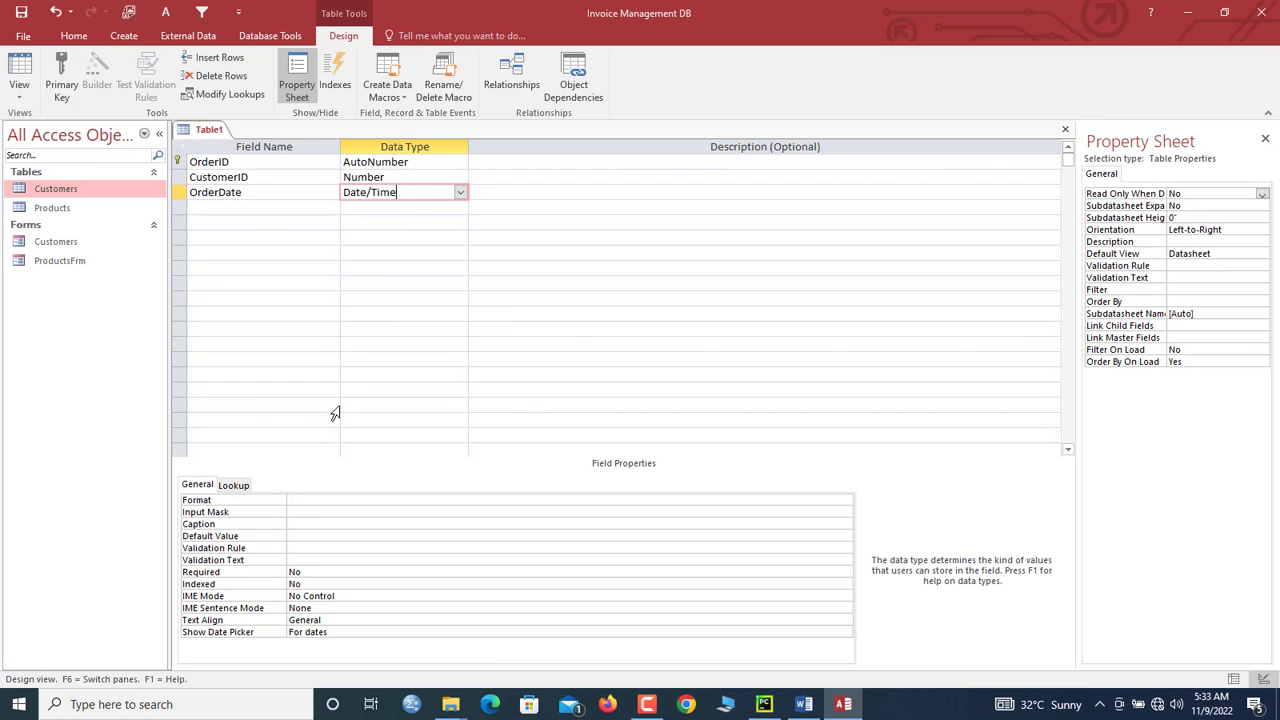
Step: Enter =date() as OrderDate's Default Value so new records get today's date
{"action": "left_click", "coordinate": [296, 535]}
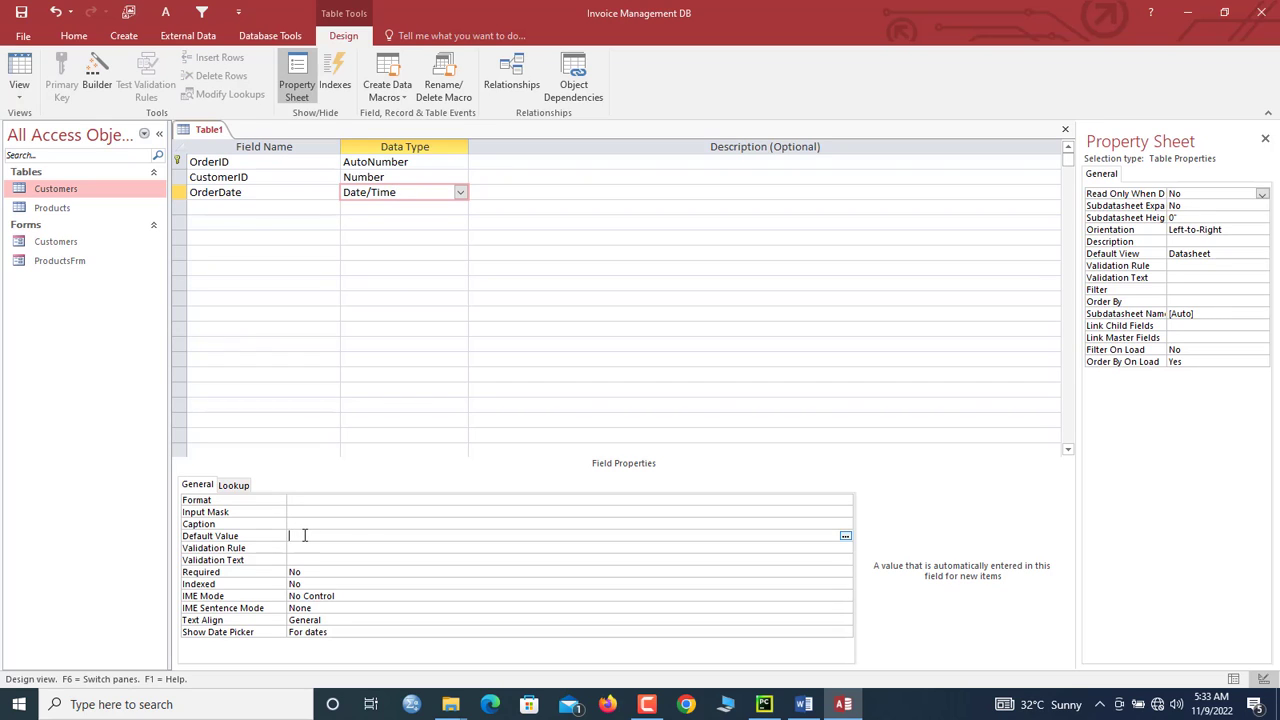
{"action": "type", "text": "=date()"}
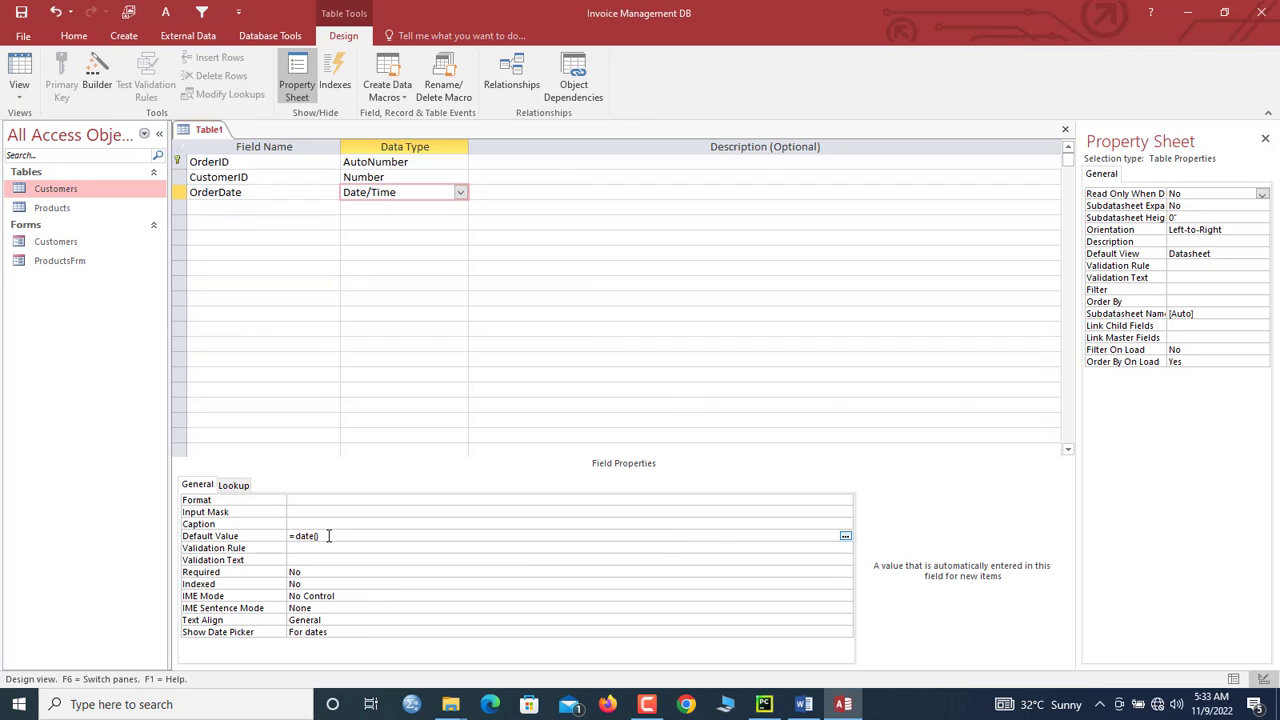
{"action": "mouse_move", "coordinate": [328, 537]}
{"action": "left_mouse_down"}
{"action": "mouse_move", "coordinate": [285, 537]}
{"action": "mouse_move", "coordinate": [321, 537]}
{"action": "left_mouse_up"}
{"action": "mouse_move", "coordinate": [1208, 712]}
{"action": "left_click", "coordinate": [281, 537]}
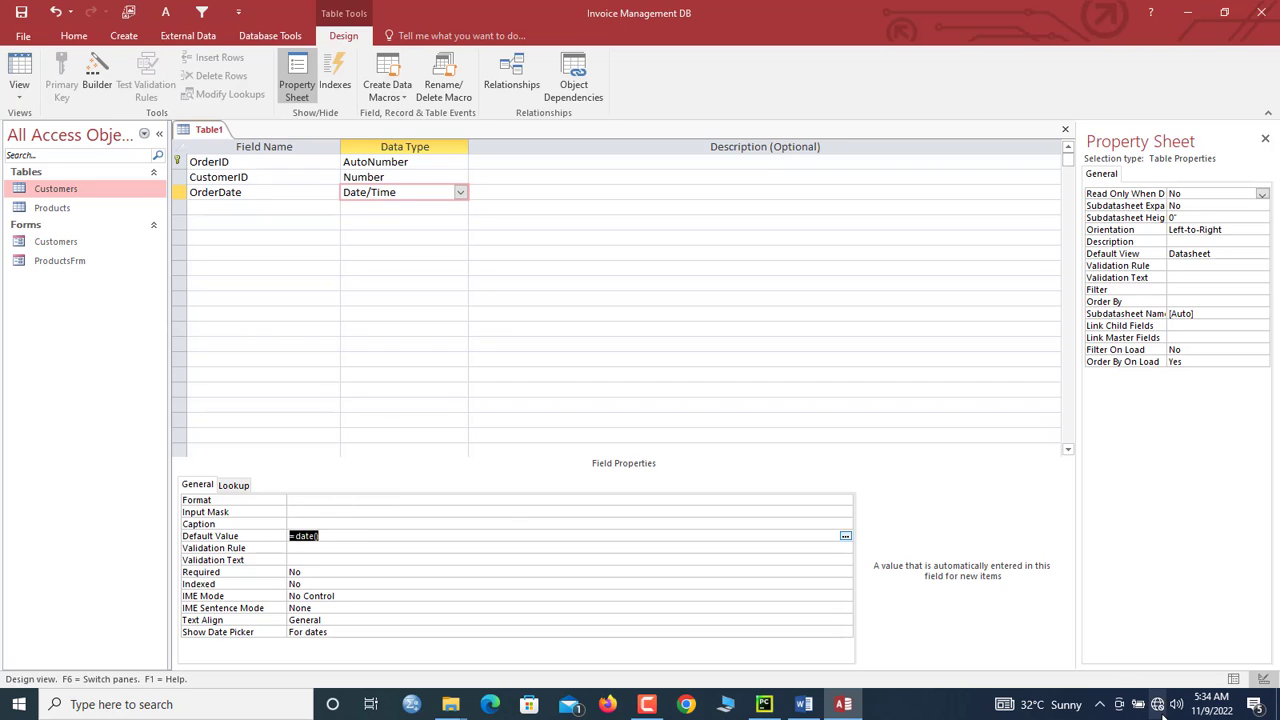
{"action": "mouse_move", "coordinate": [1228, 708]}
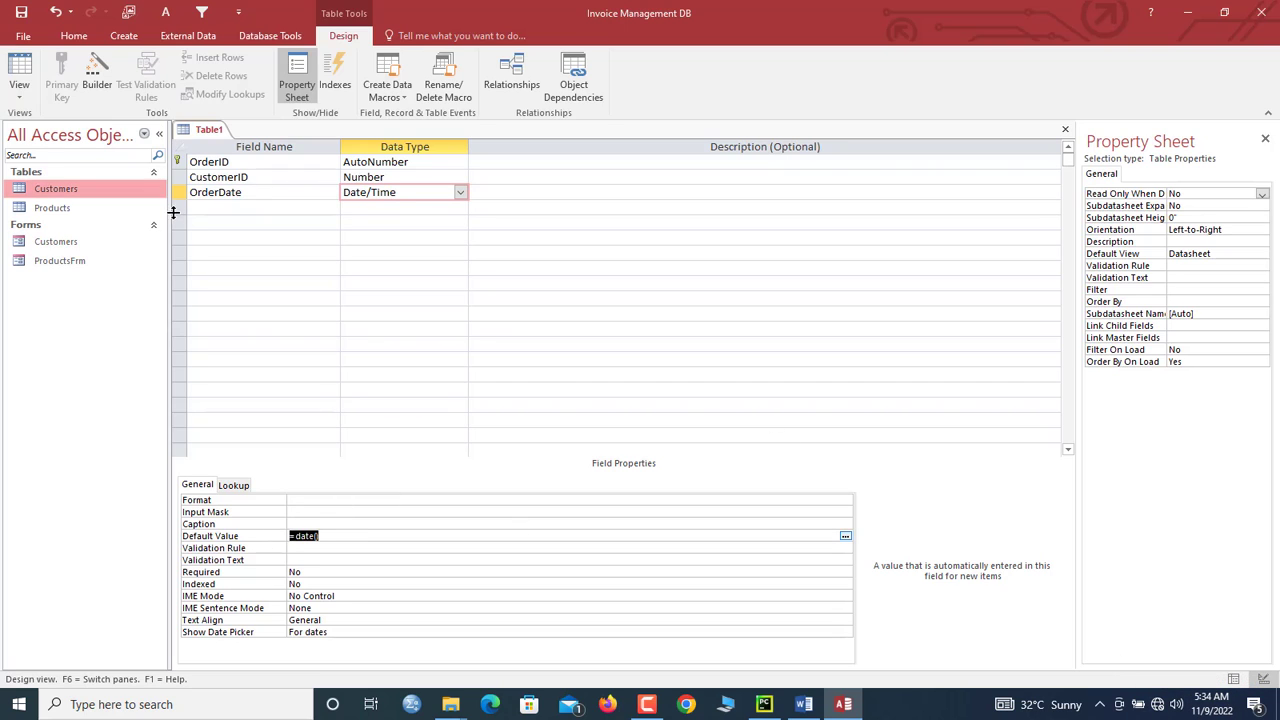
{"action": "left_click", "coordinate": [227, 205]}
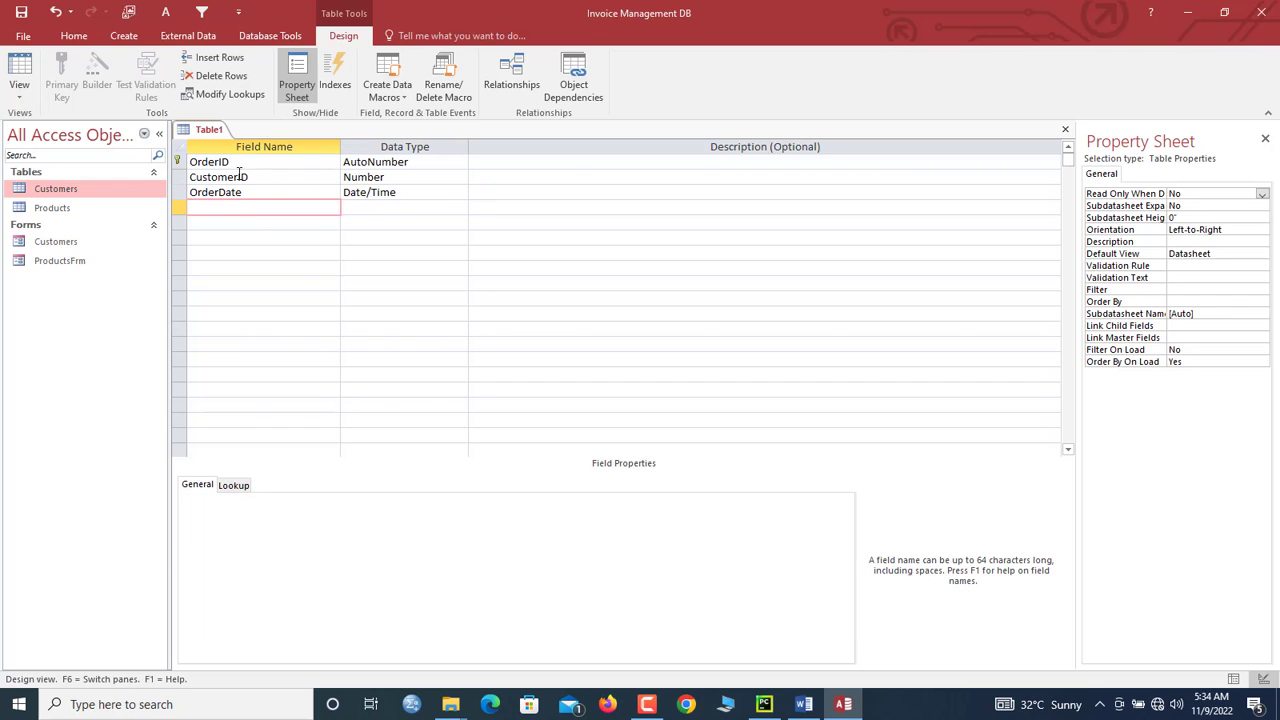
Step: Add a fourth field named Product with the Number data type
{"action": "left_click", "coordinate": [235, 162]}
{"action": "left_click", "coordinate": [234, 177]}
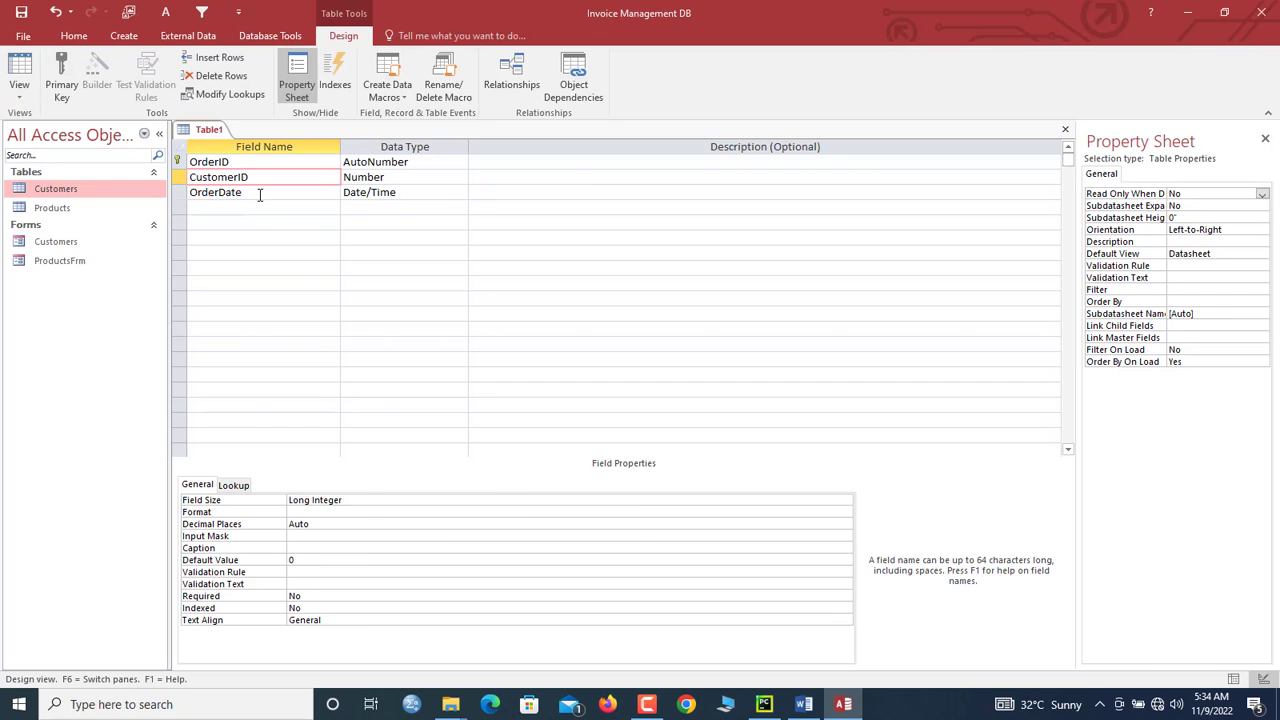
{"action": "left_click", "coordinate": [258, 193]}
{"action": "left_click", "coordinate": [228, 207]}
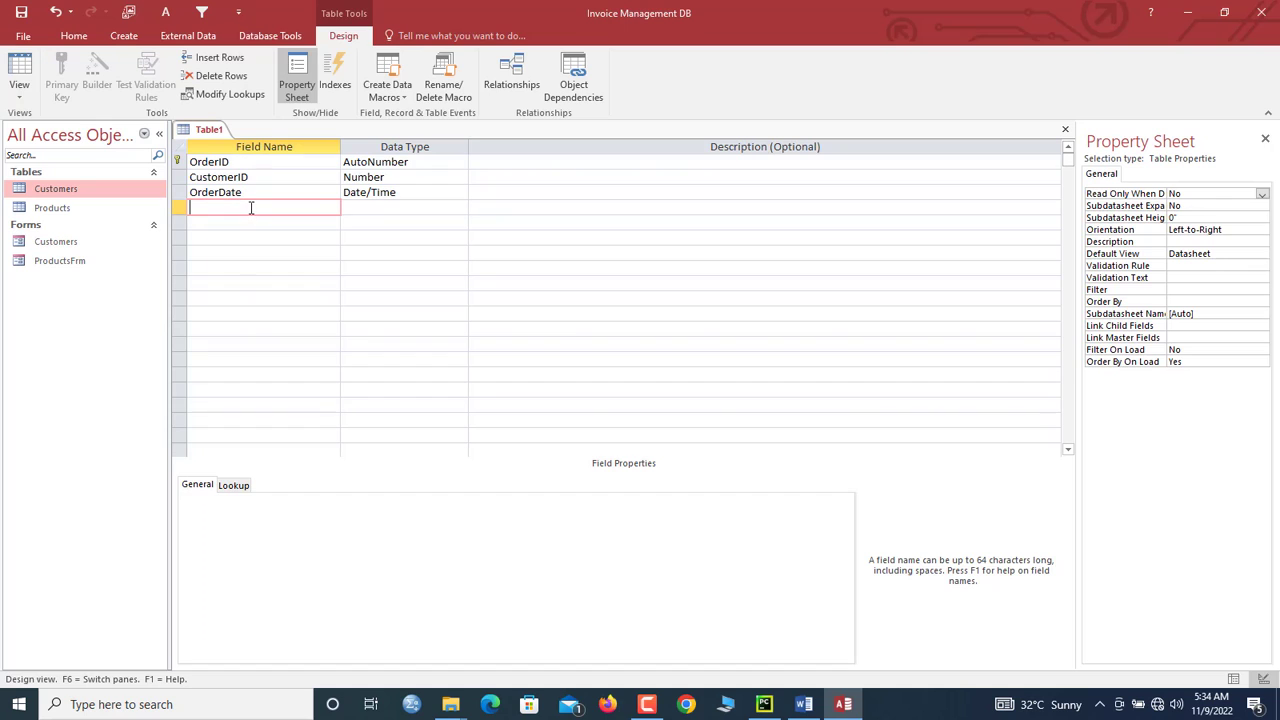
{"action": "type", "text": "Product"}
{"action": "key", "text": "Tab"}
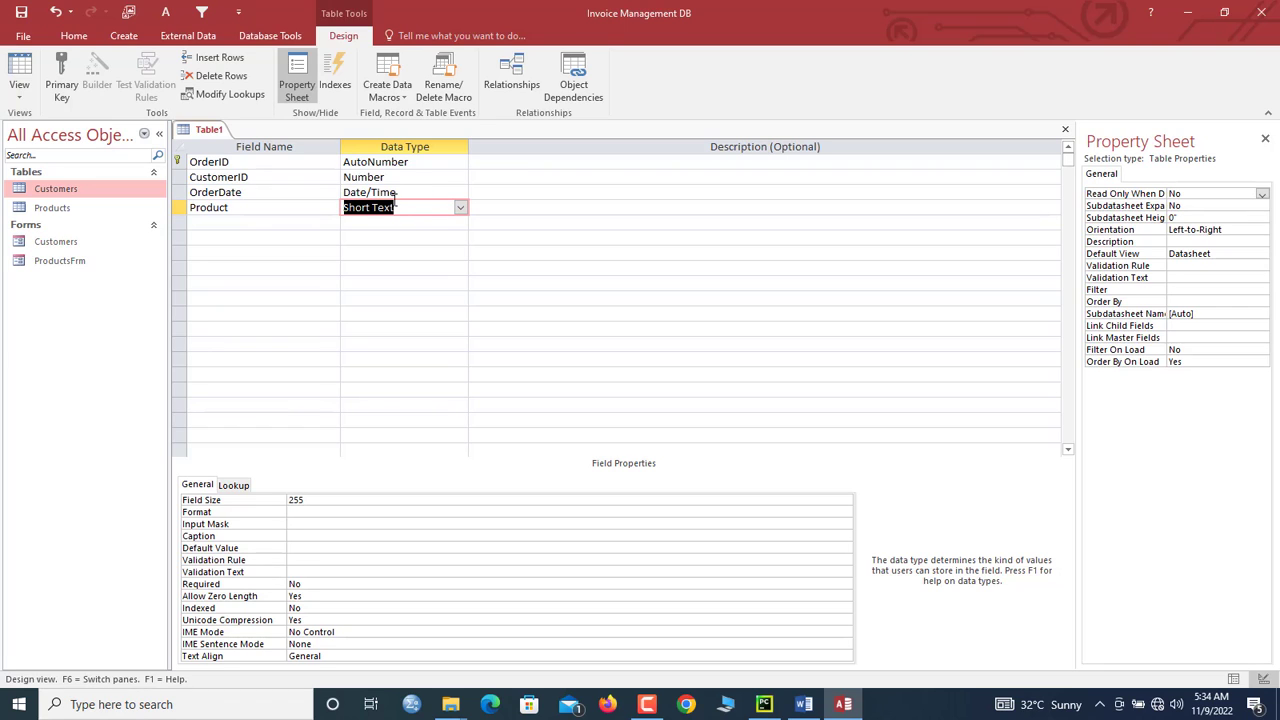
{"action": "type", "text": "number"}
{"action": "left_click", "coordinate": [380, 219]}
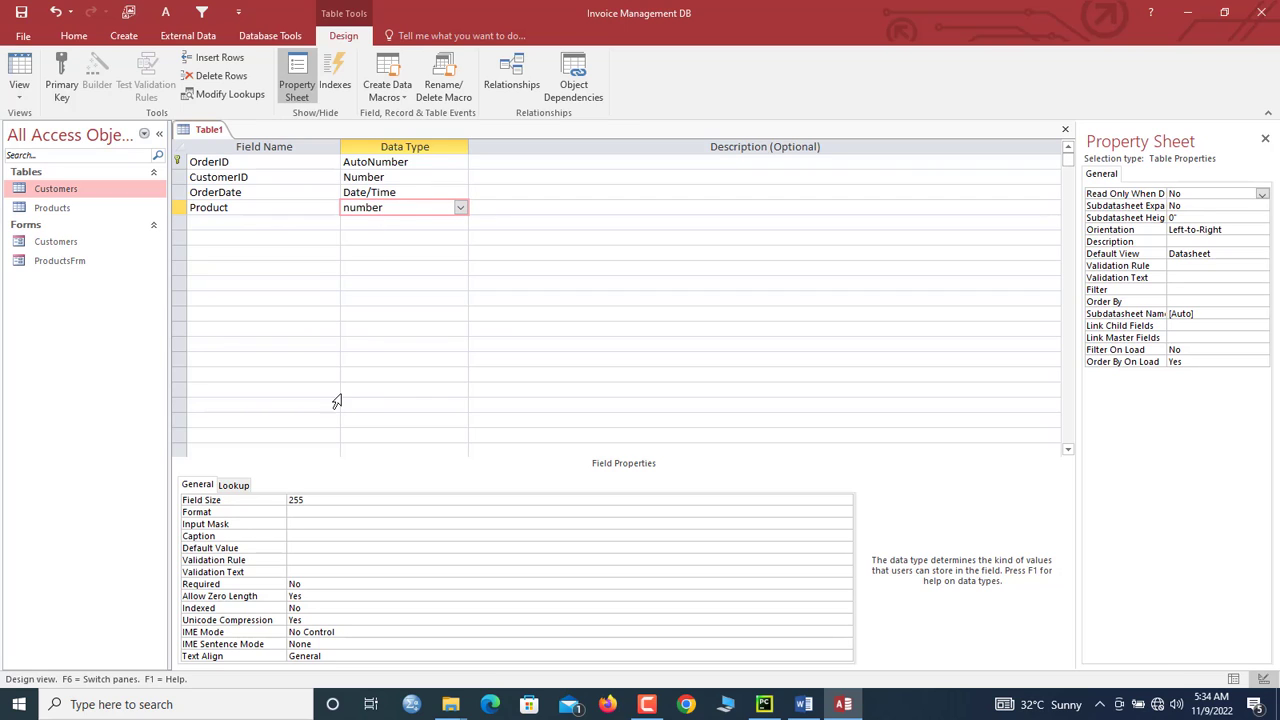
Step: Display Product as a Combo Box and open the Query Builder for its Row Source
{"action": "left_click", "coordinate": [238, 486]}
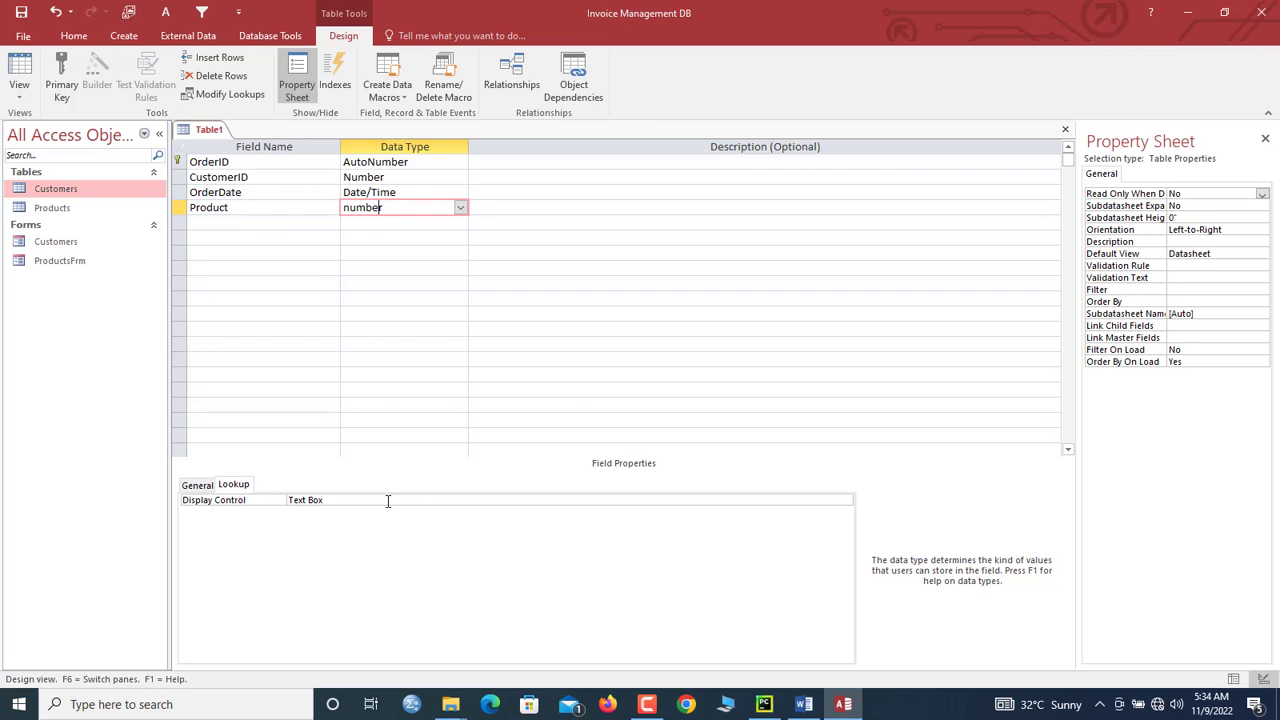
{"action": "left_click", "coordinate": [278, 502]}
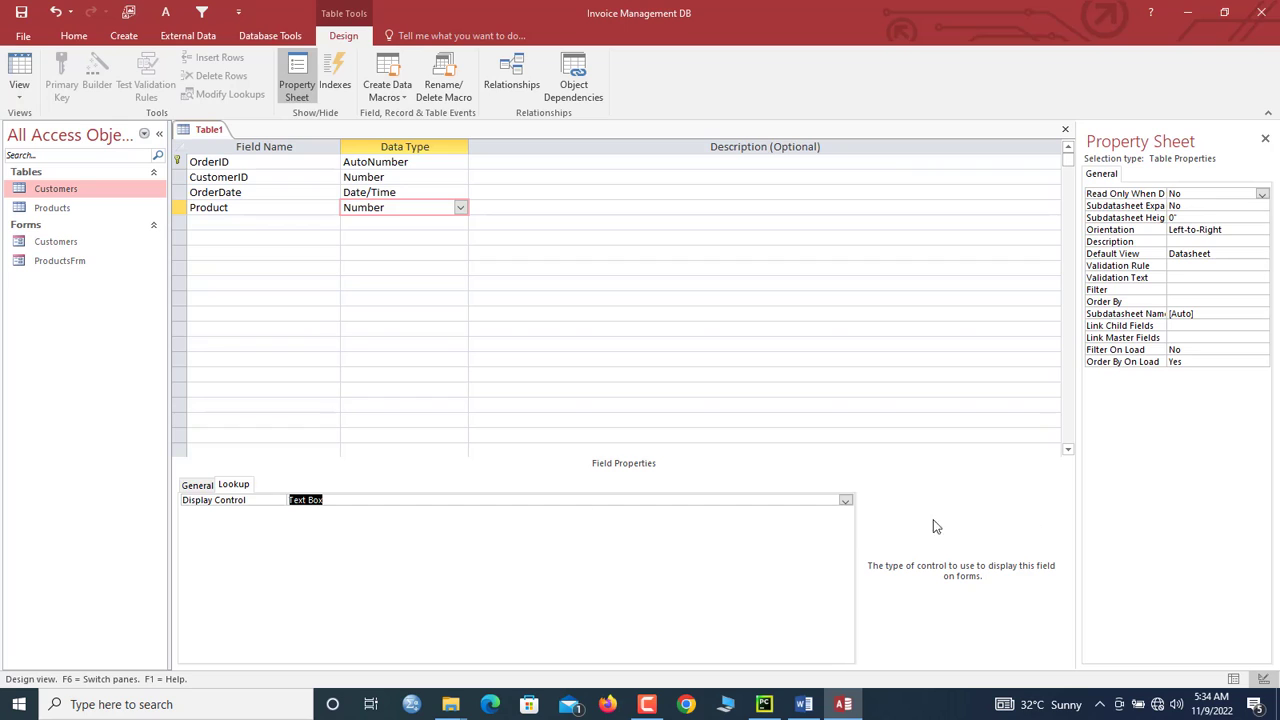
{"action": "left_click", "coordinate": [846, 501]}
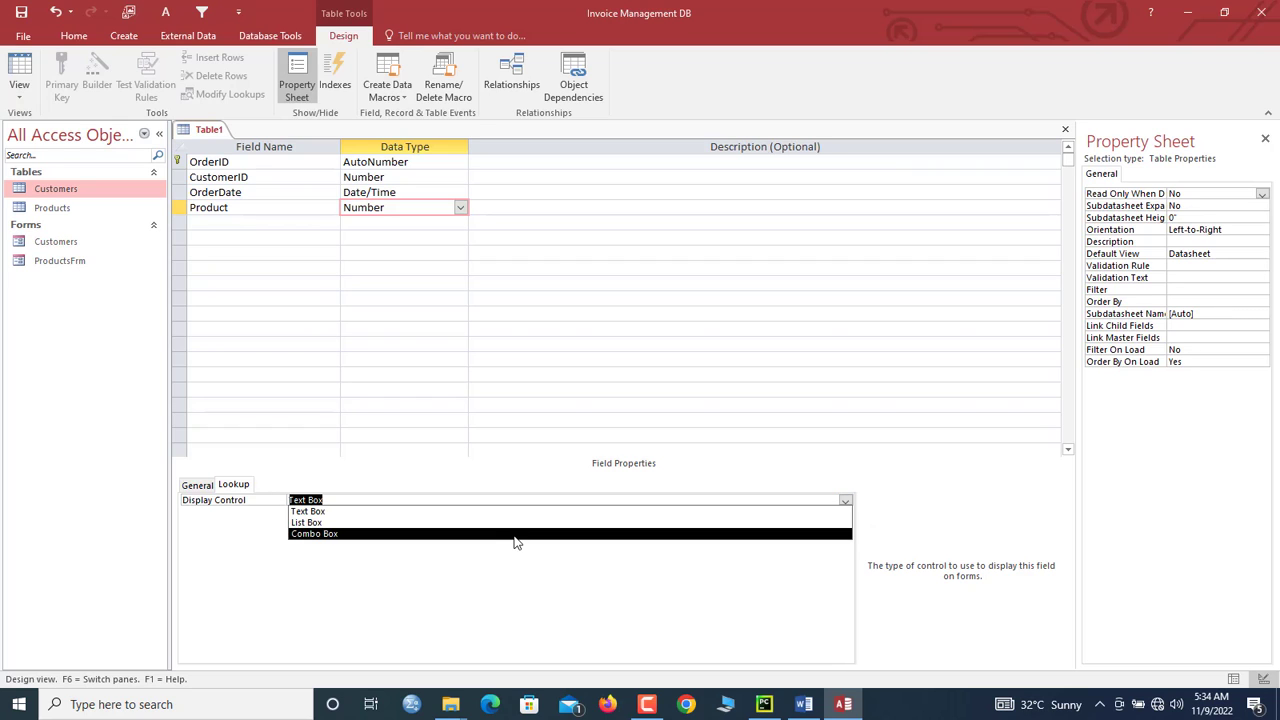
{"action": "left_click", "coordinate": [513, 534]}
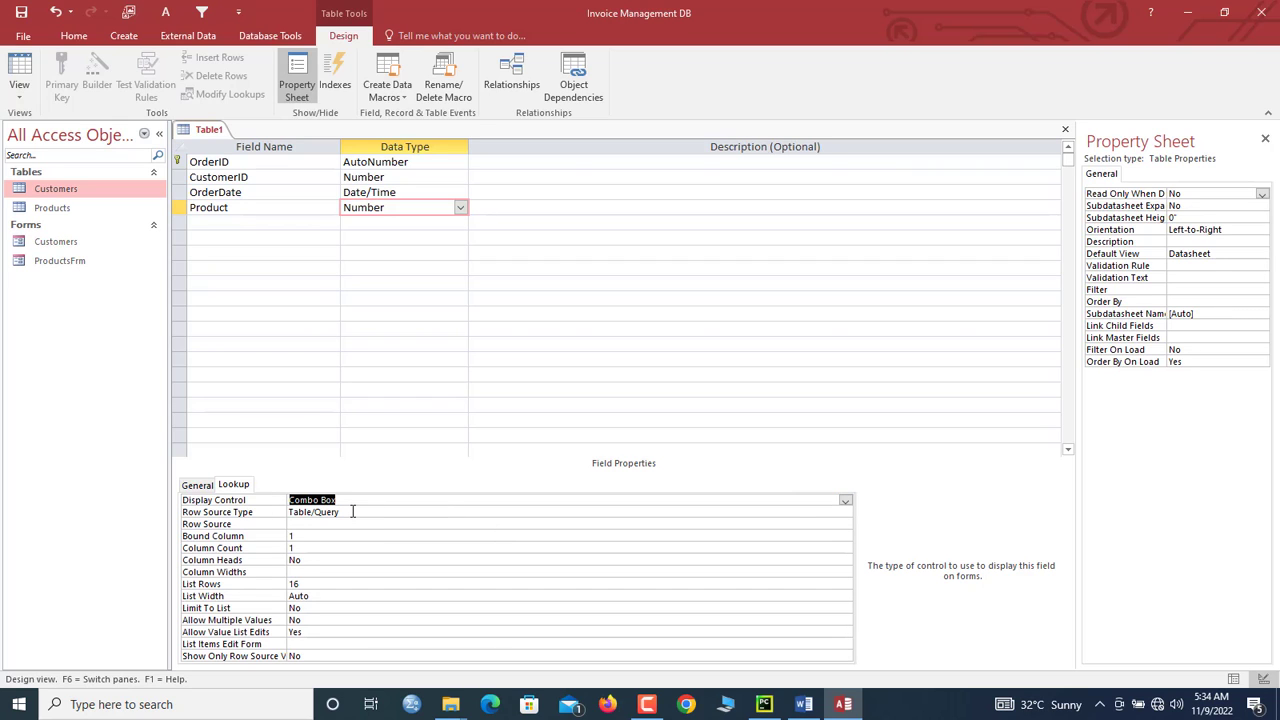
{"action": "left_click", "coordinate": [345, 513]}
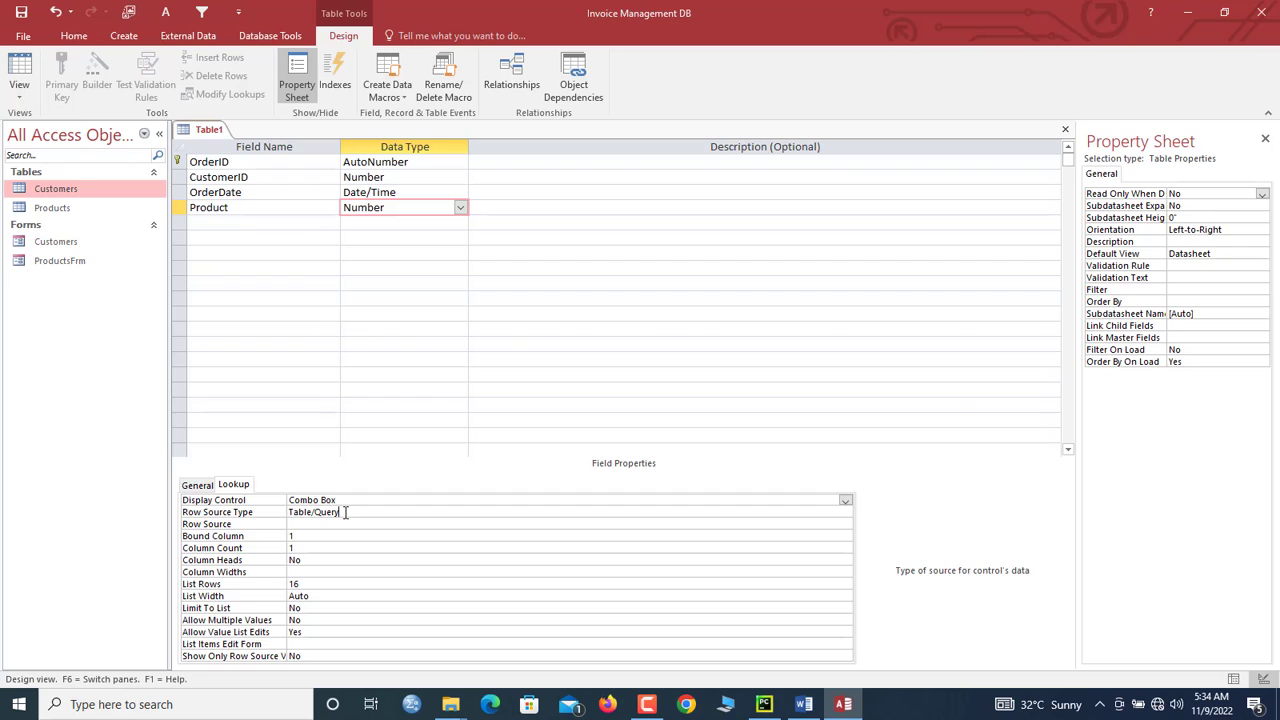
{"action": "left_click", "coordinate": [312, 525]}
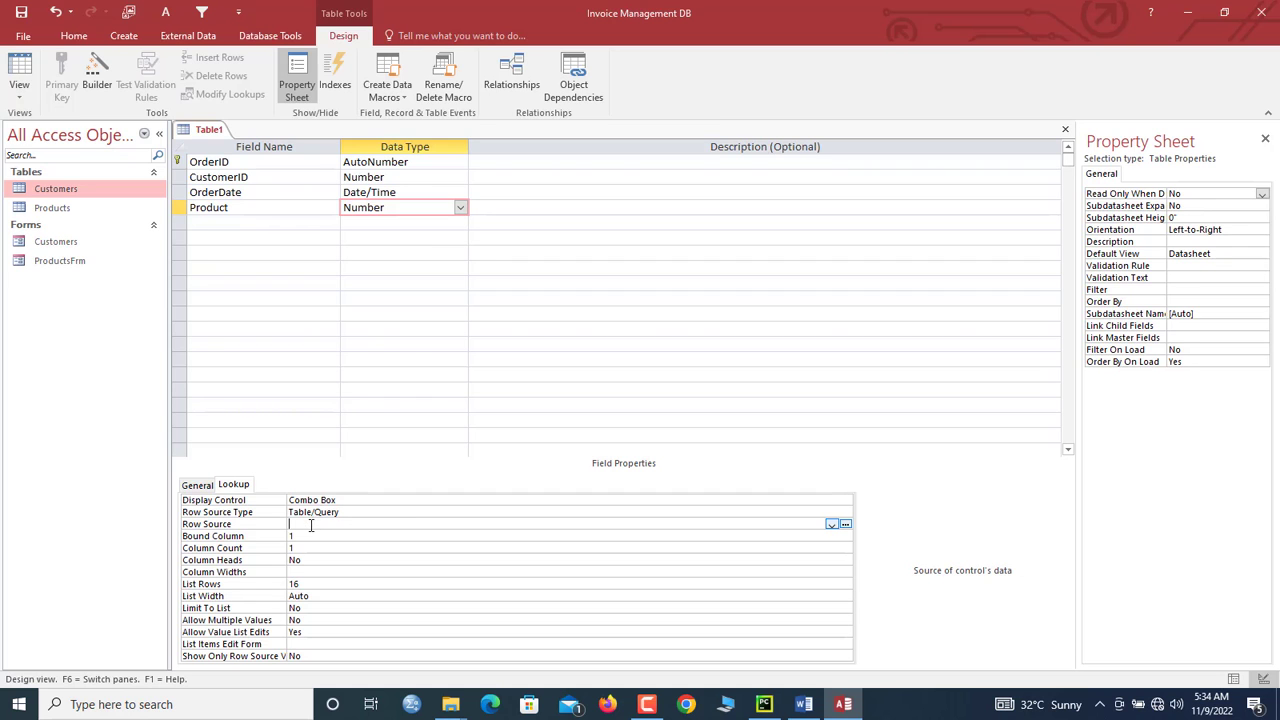
{"action": "left_click", "coordinate": [845, 524]}
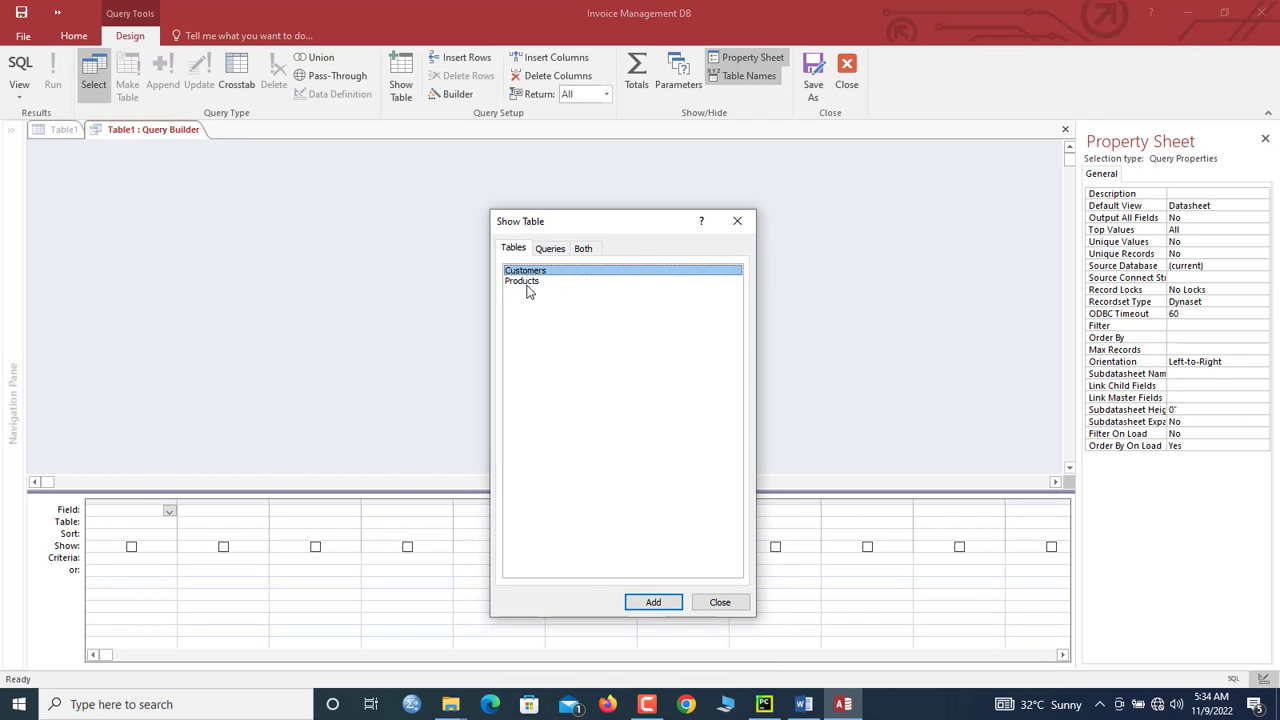
Step: Add the Products table, put ProductNo and ProductName in the query grid, and keep the SQL
{"action": "double_click", "coordinate": [525, 281]}
{"action": "left_click", "coordinate": [737, 221]}
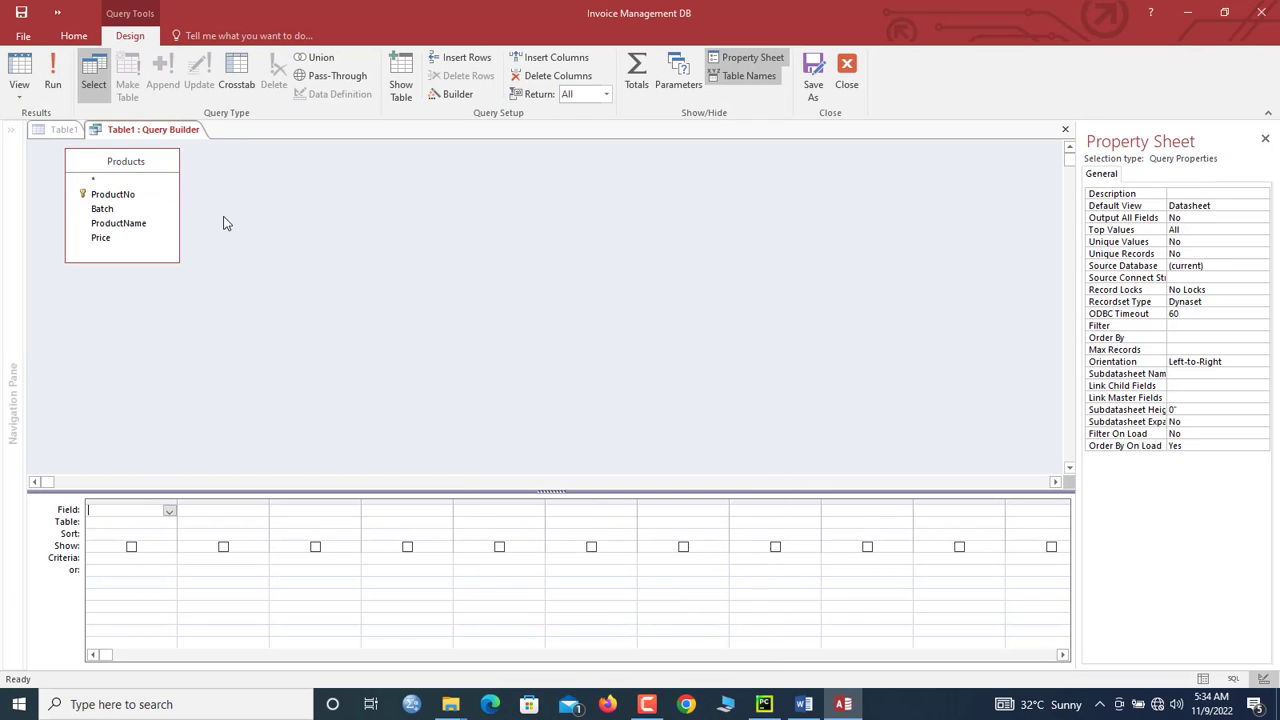
{"action": "double_click", "coordinate": [112, 195]}
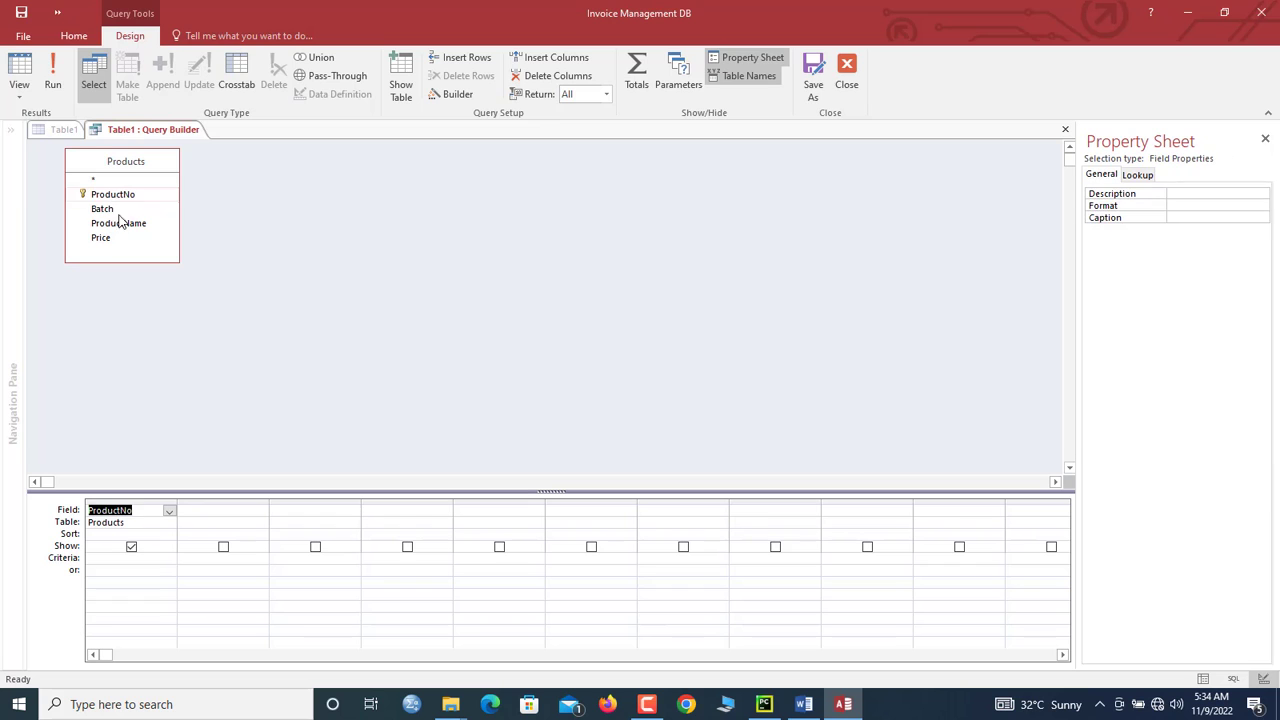
{"action": "double_click", "coordinate": [121, 224]}
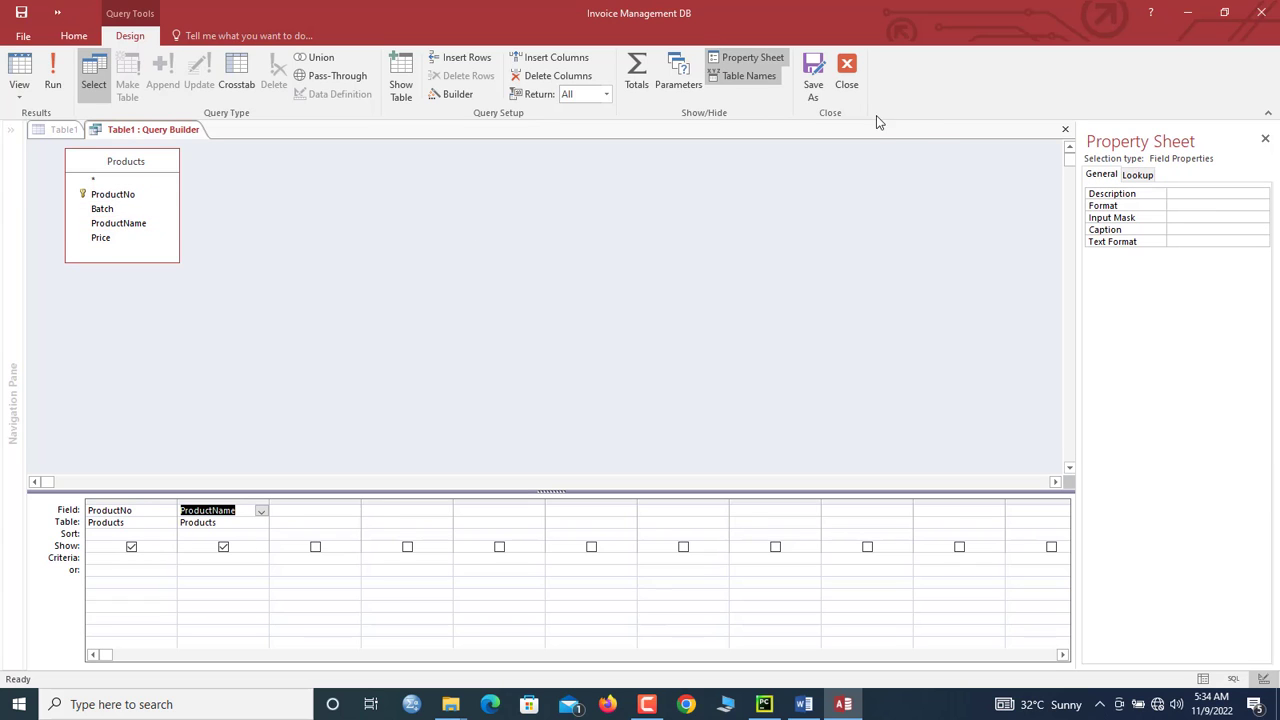
{"action": "left_click", "coordinate": [846, 72]}
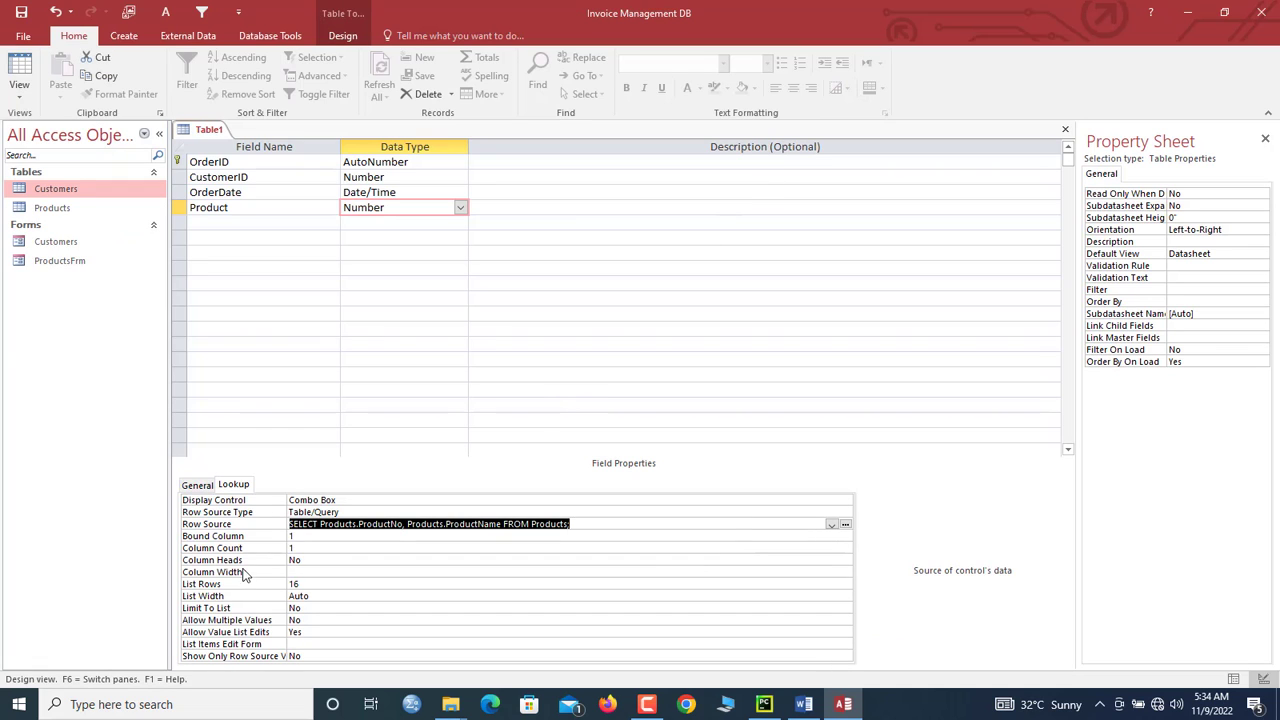
Step: Set Product's lookup Column Count to 2 and Column Widths to 0";1"
{"action": "left_click", "coordinate": [276, 545]}
{"action": "type", "text": "2"}
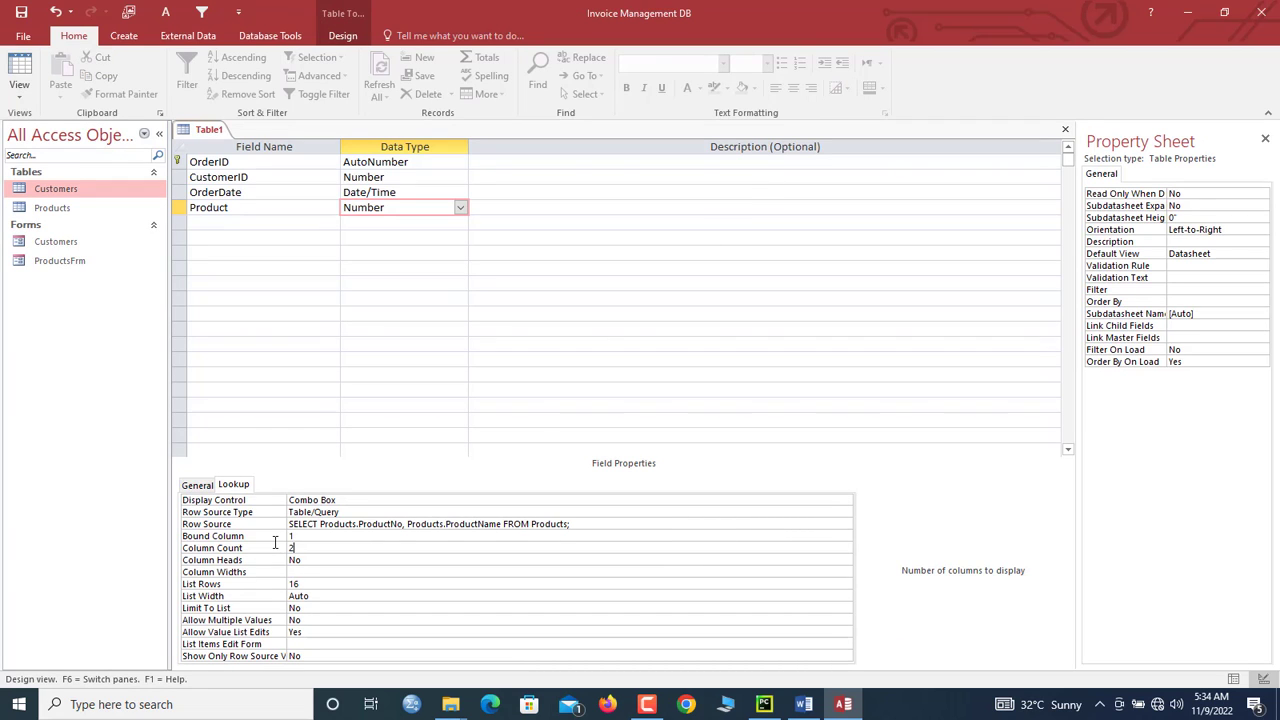
{"action": "left_click", "coordinate": [298, 571]}
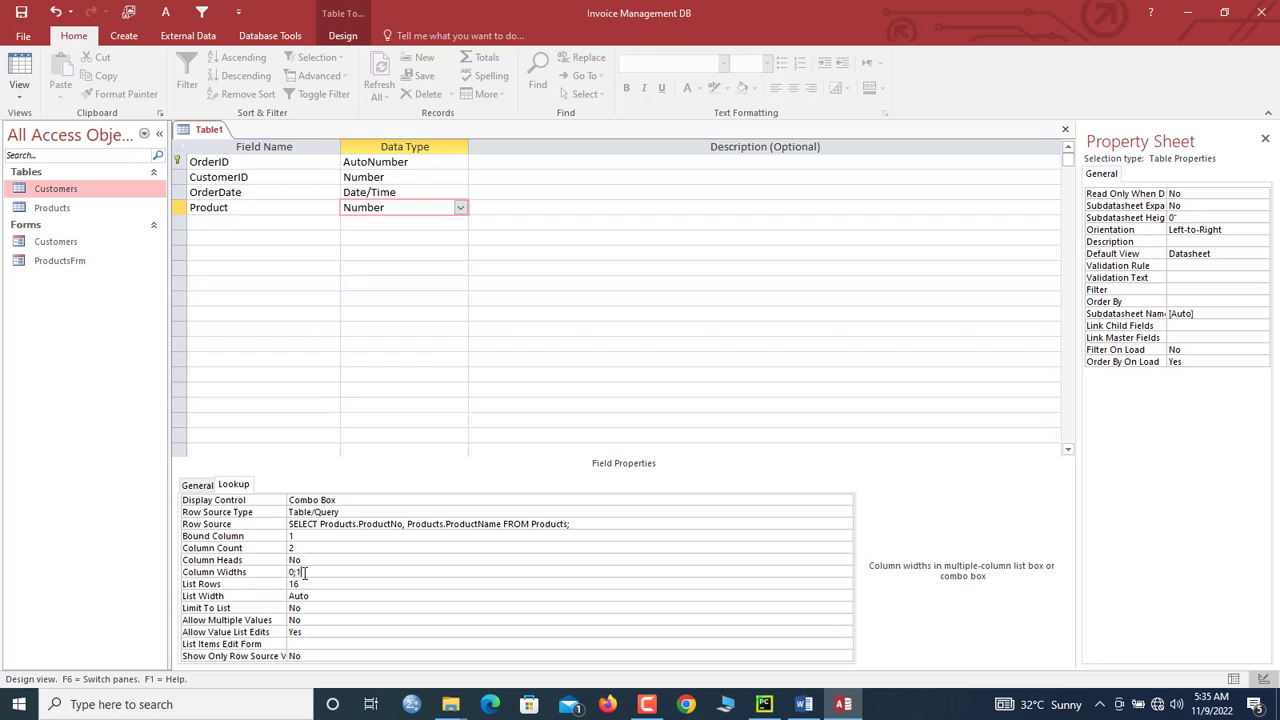
{"action": "key", "text": "Return"}
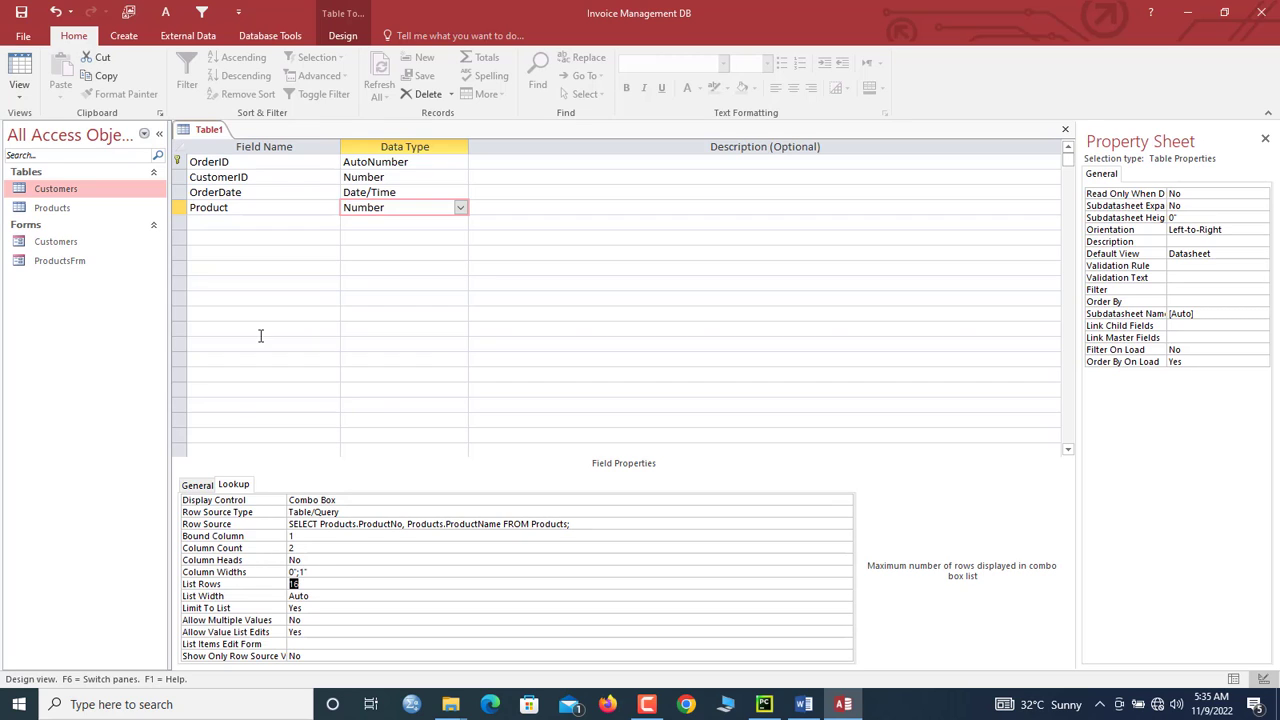
Step: Save the new table as Invoice_OrderTB
{"action": "left_click", "coordinate": [210, 132]}
{"action": "right_click", "coordinate": [210, 135]}
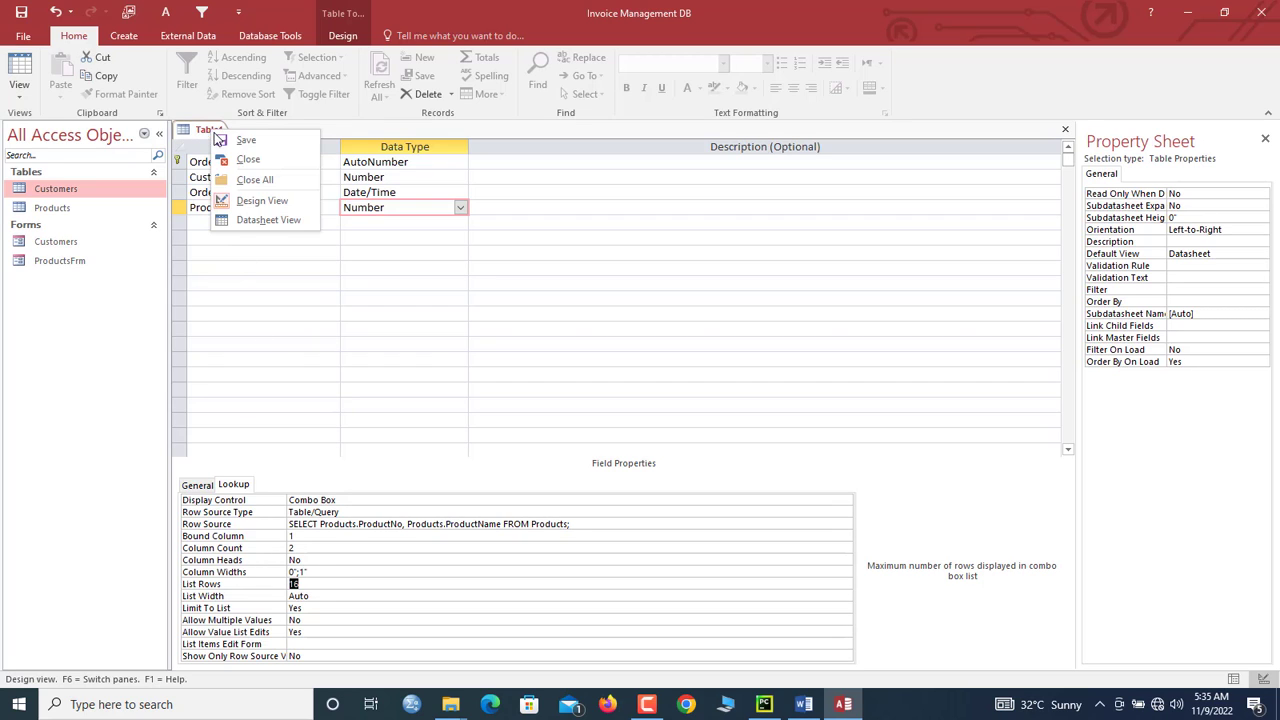
{"action": "left_click", "coordinate": [222, 137]}
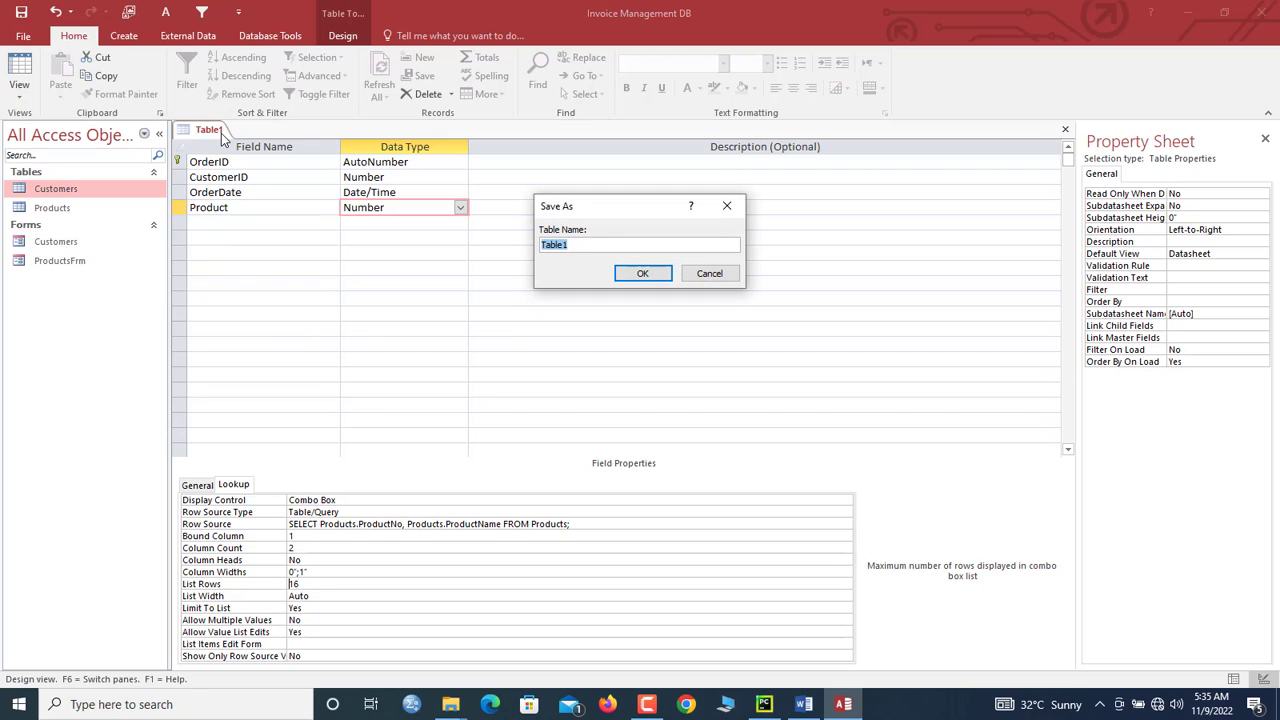
{"action": "type", "text": "I"}
{"action": "key", "text": "BackSpace"}
{"action": "key", "text": "BackSpace"}
{"action": "type", "text": "_OrderTB"}
{"action": "key", "text": "Return"}
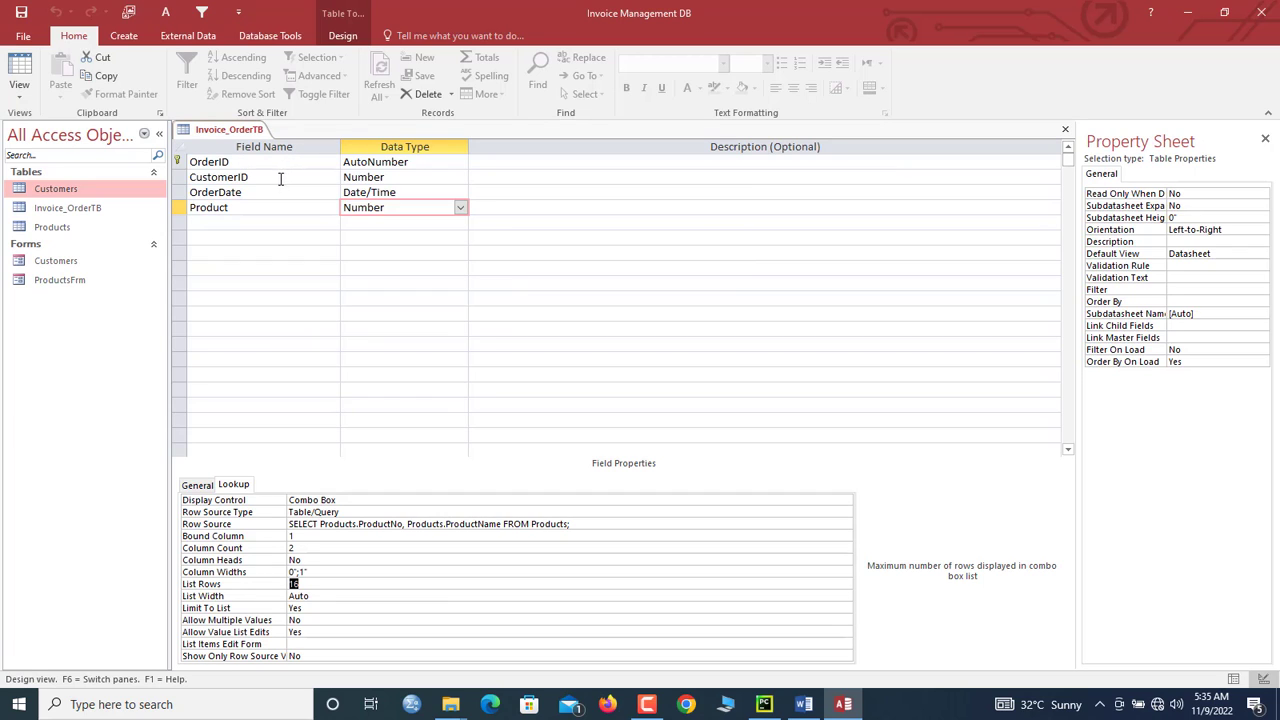
Step: Review the Product field's lookup settings in the saved design
{"action": "left_click", "coordinate": [213, 221]}
{"action": "left_click", "coordinate": [182, 207]}
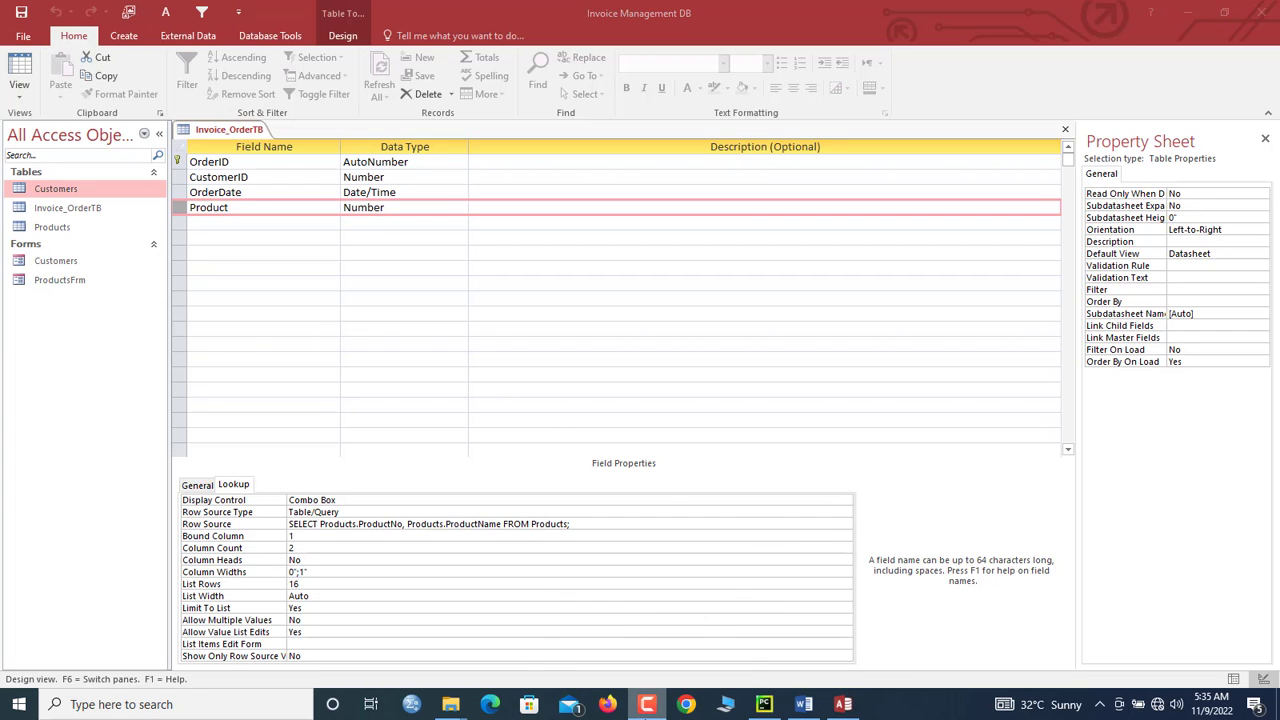
{"action": "right_click", "coordinate": [647, 704]}
{"action": "left_click", "coordinate": [612, 561]}
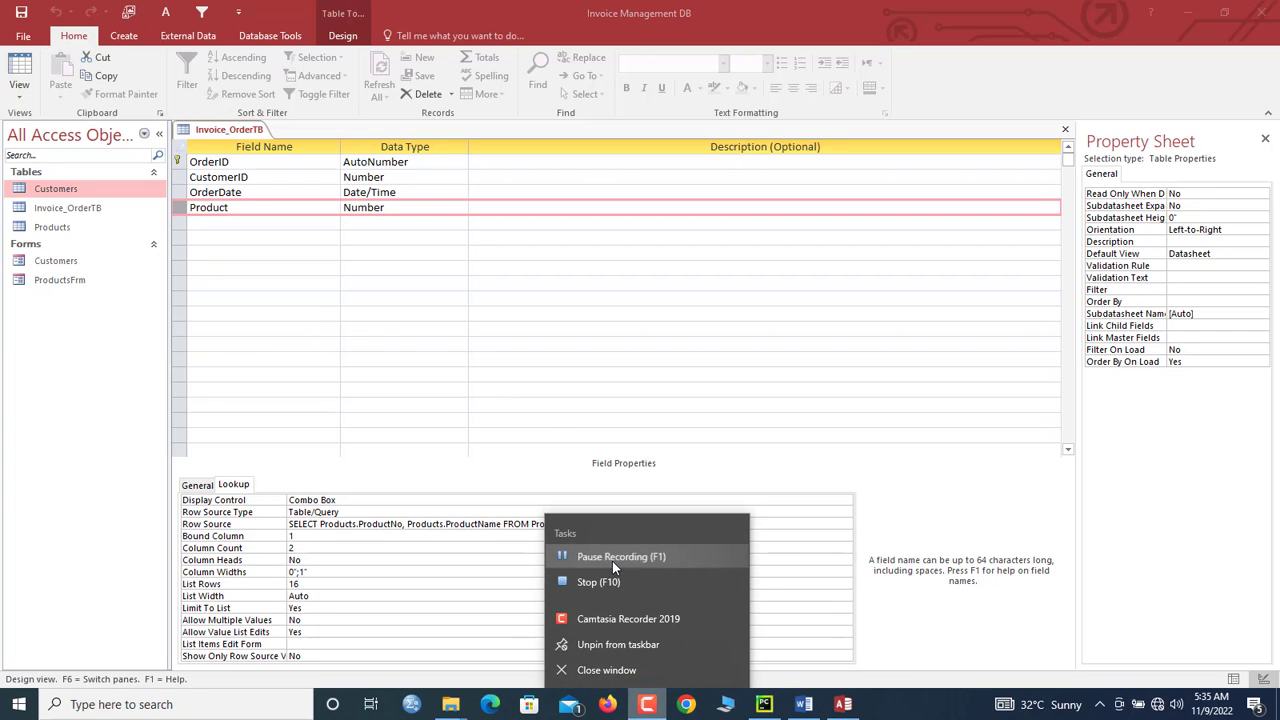
Step: Add a Quantity field with the Number data type
{"action": "left_click", "coordinate": [235, 222]}
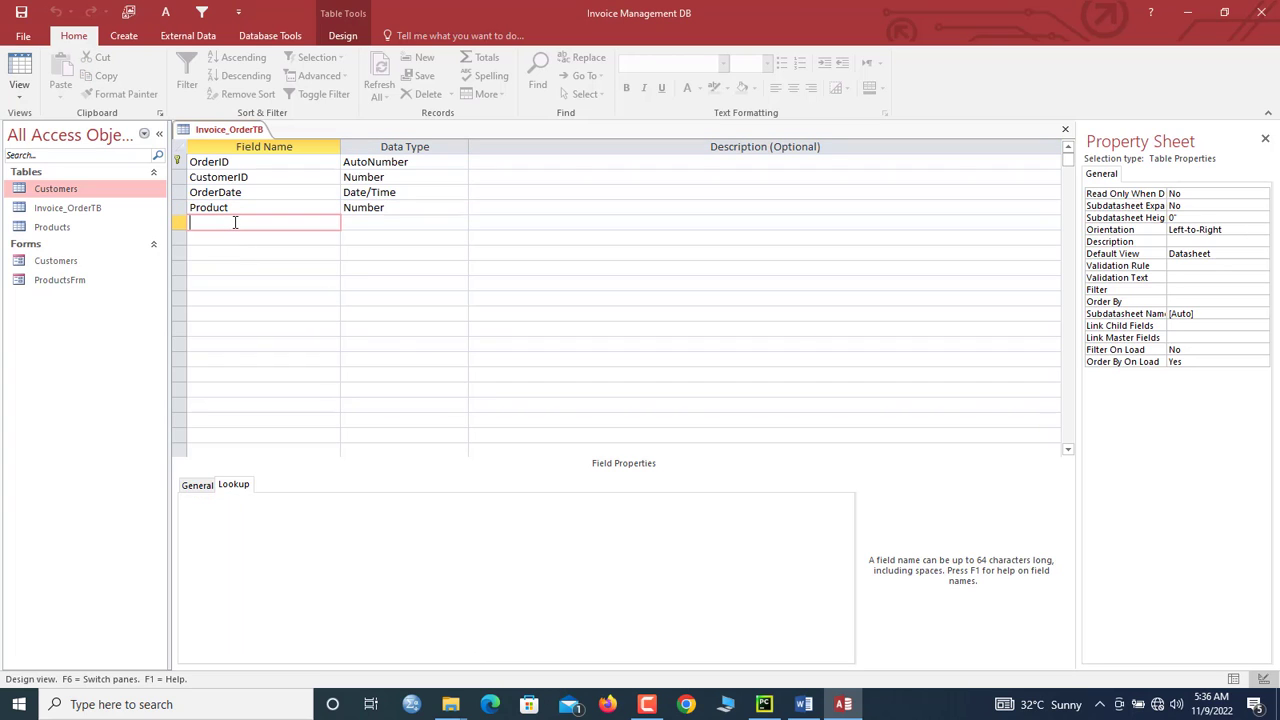
{"action": "type", "text": "Quantity"}
{"action": "key", "text": "Tab"}
{"action": "type", "text": "nu"}
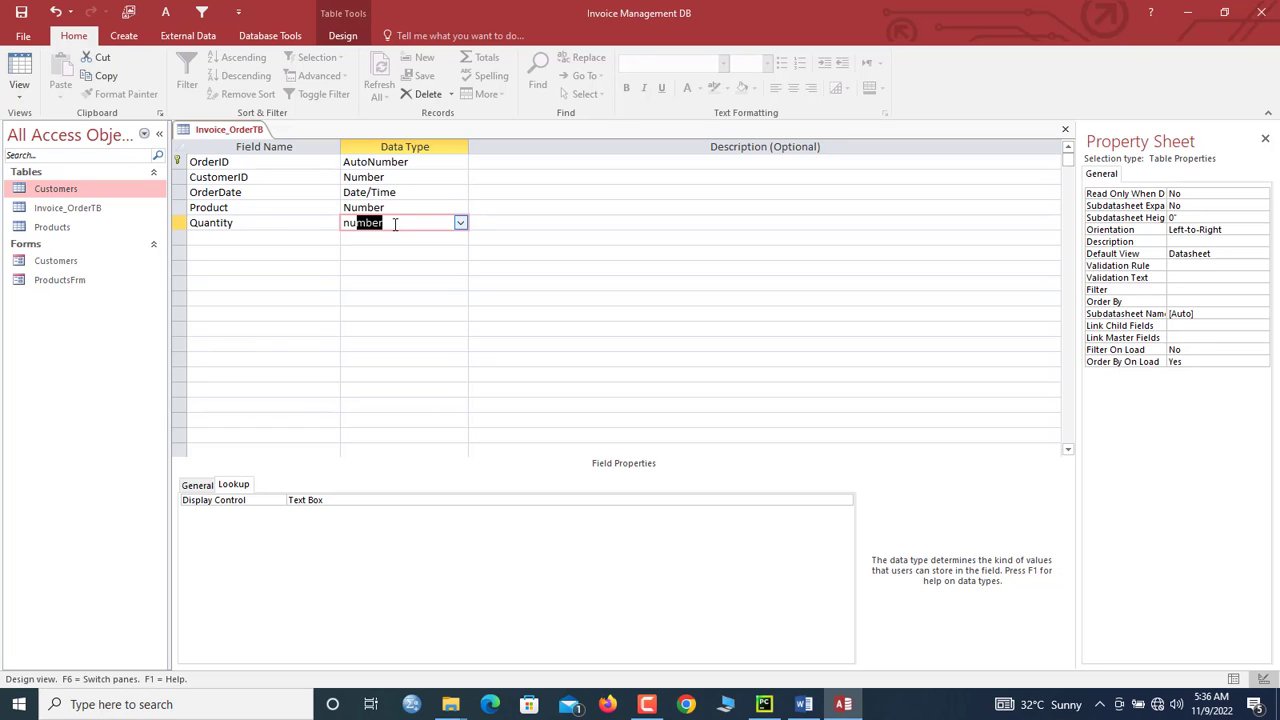
{"action": "left_click", "coordinate": [326, 223]}
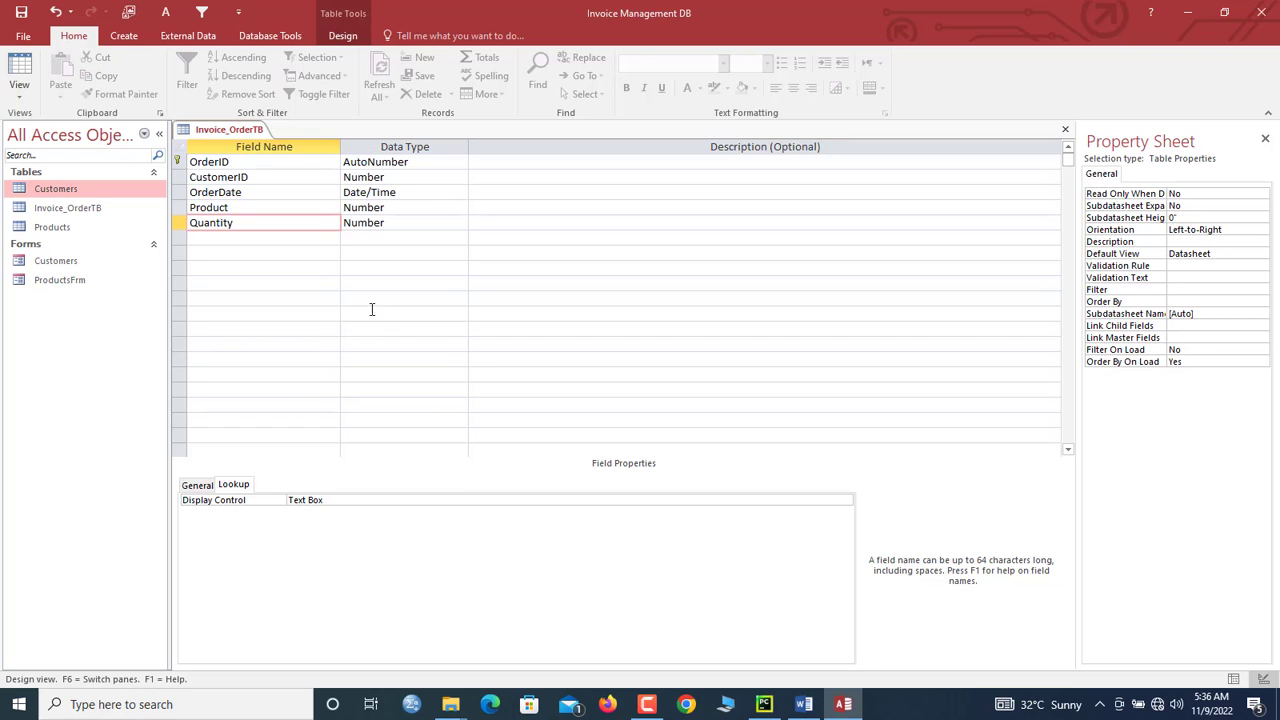
{"action": "left_click", "coordinate": [407, 218]}
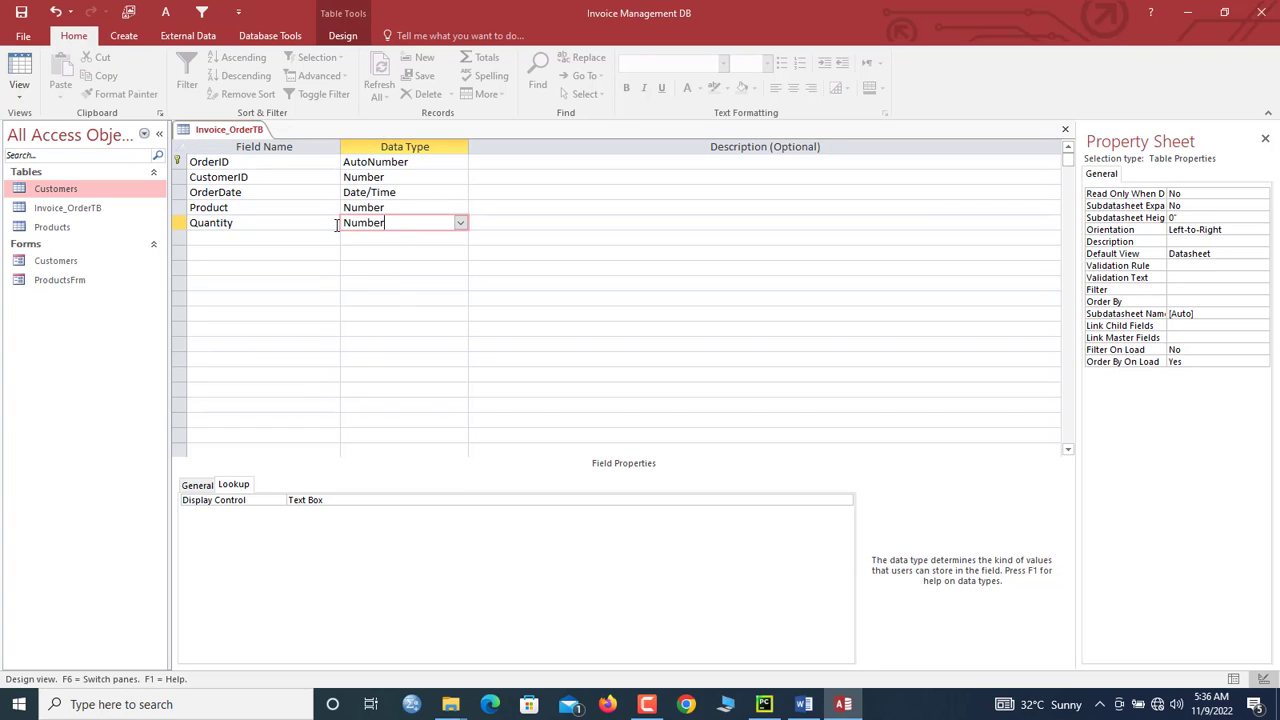
{"action": "left_click", "coordinate": [299, 216]}
{"action": "left_click", "coordinate": [372, 222]}
Step: Give Quantity default value 1, validation rule >=1 and text "You entered an invalid Qnty."
{"action": "left_click", "coordinate": [195, 486]}
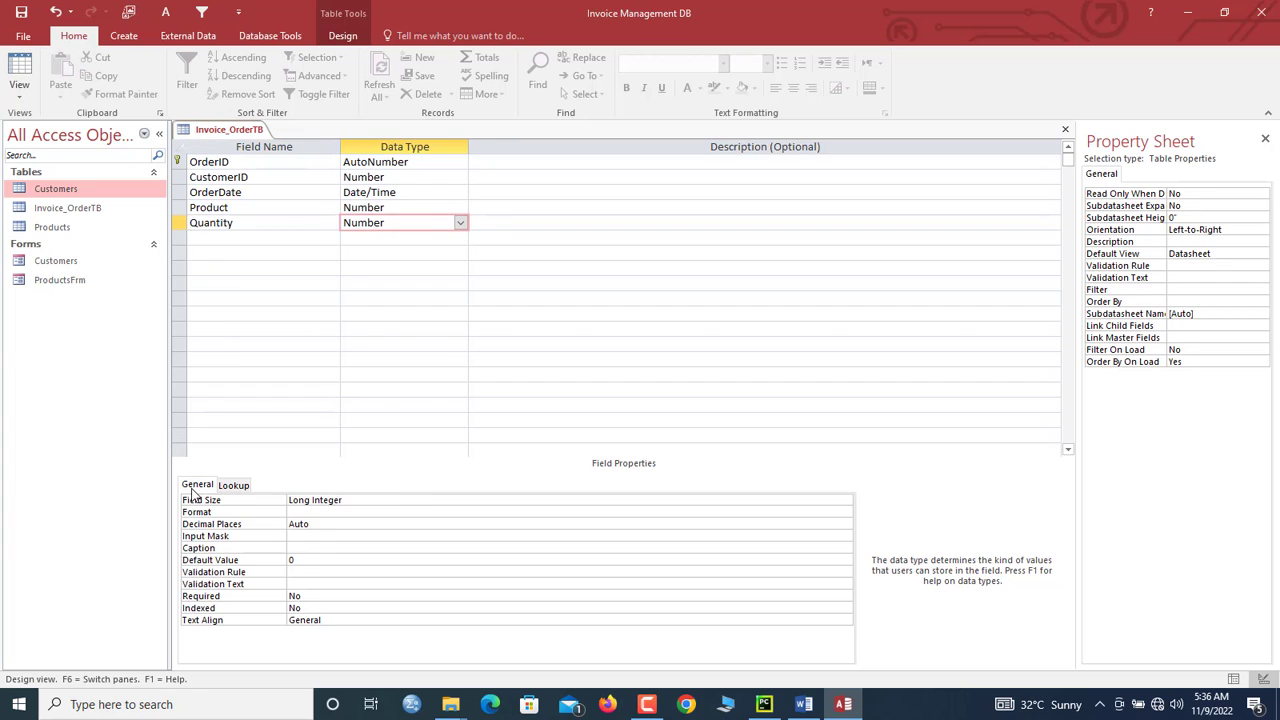
{"action": "left_click", "coordinate": [292, 560]}
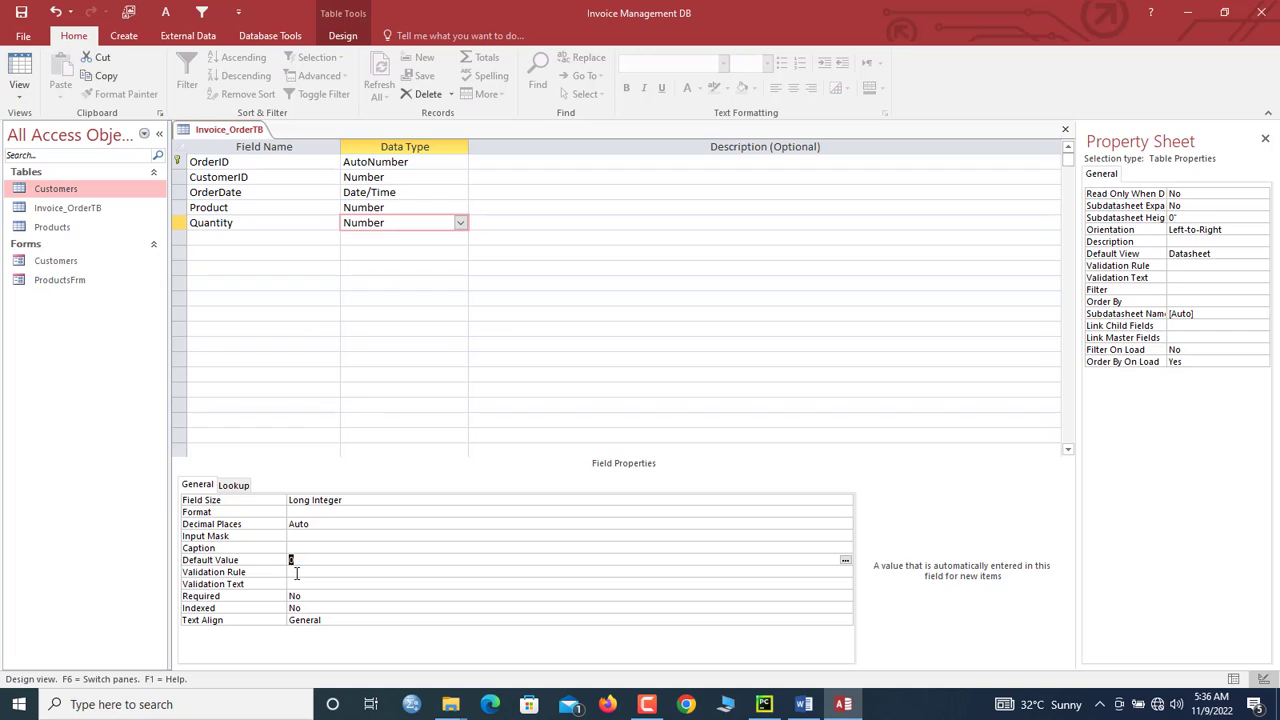
{"action": "left_click", "coordinate": [296, 571]}
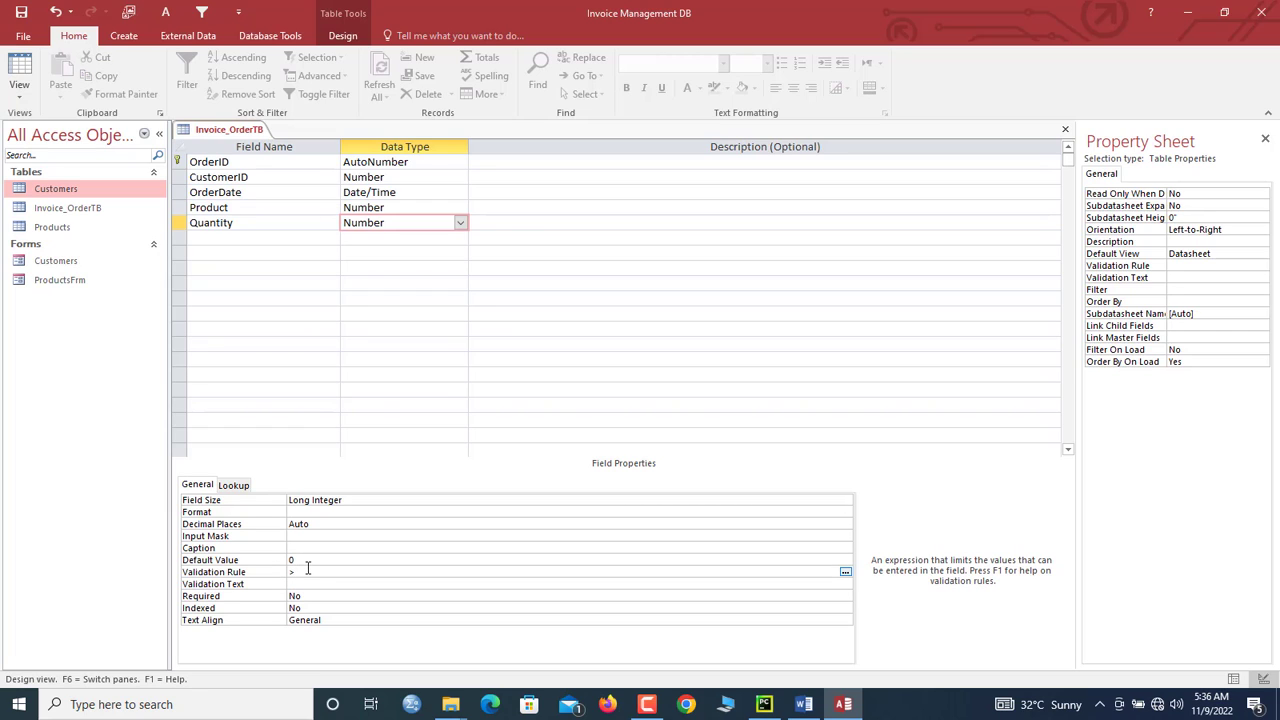
{"action": "left_click", "coordinate": [307, 584]}
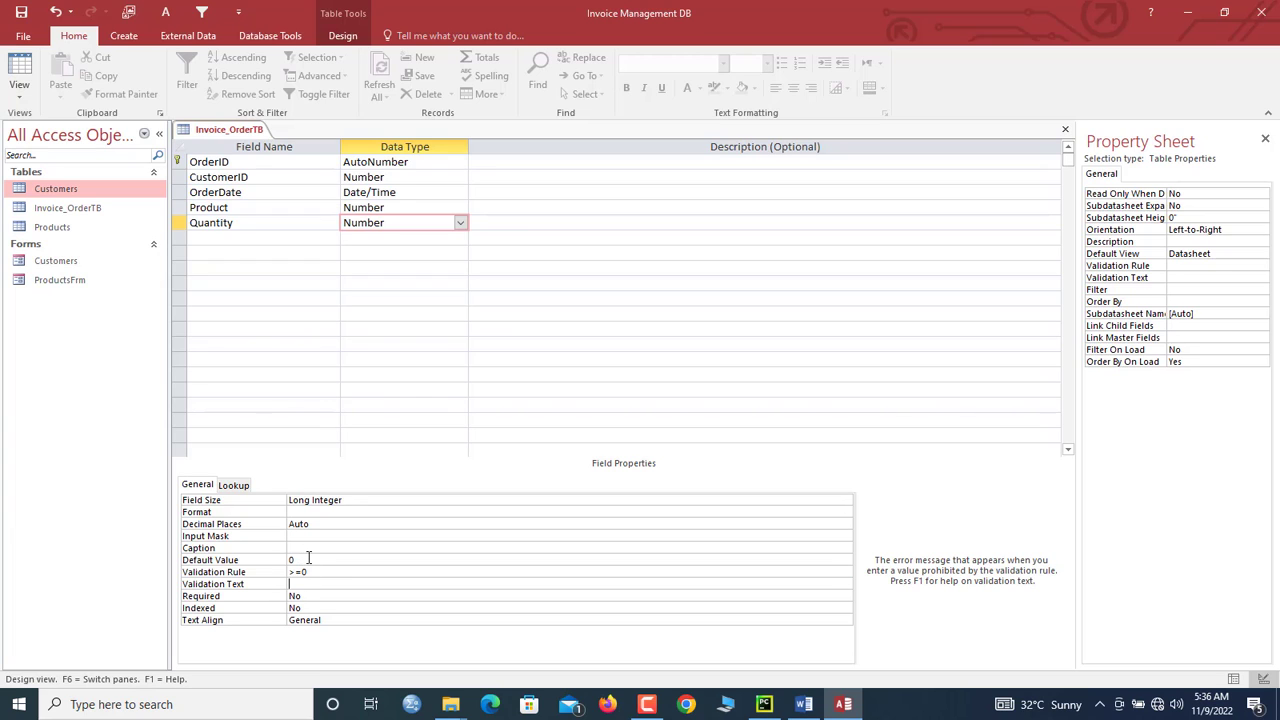
{"action": "double_click", "coordinate": [308, 559]}
{"action": "type", "text": "1"}
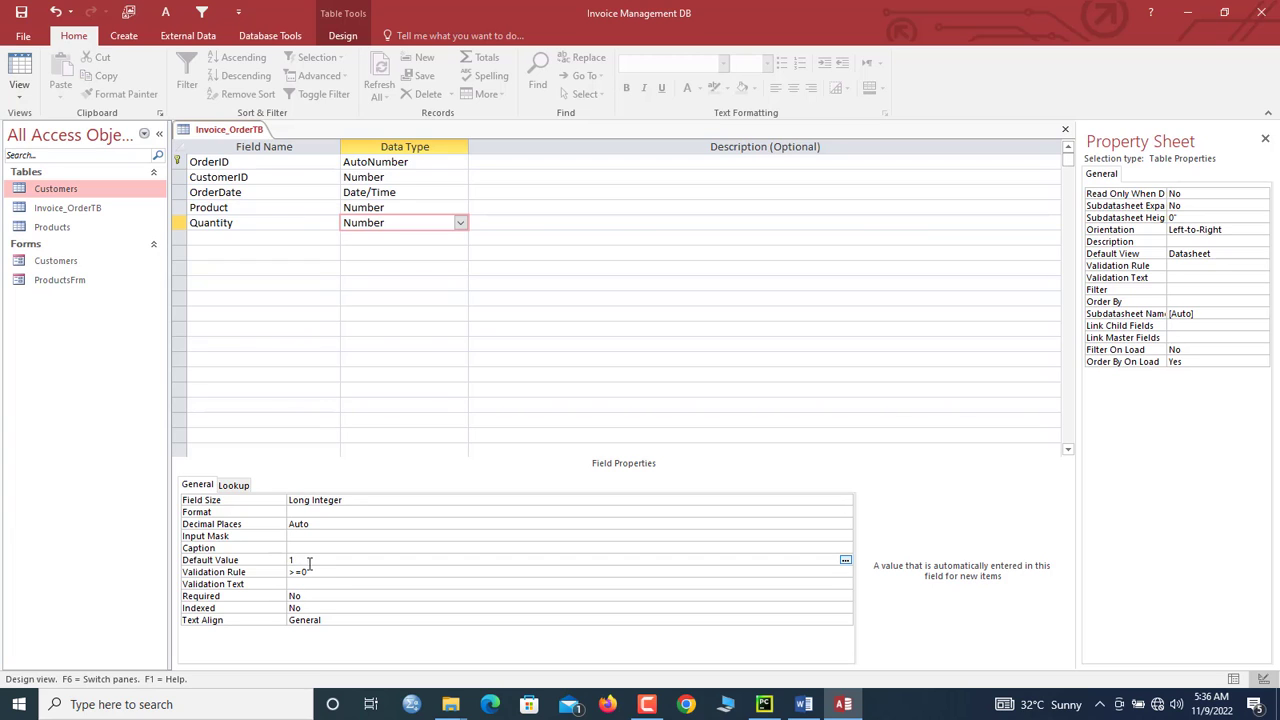
{"action": "left_click", "coordinate": [317, 573]}
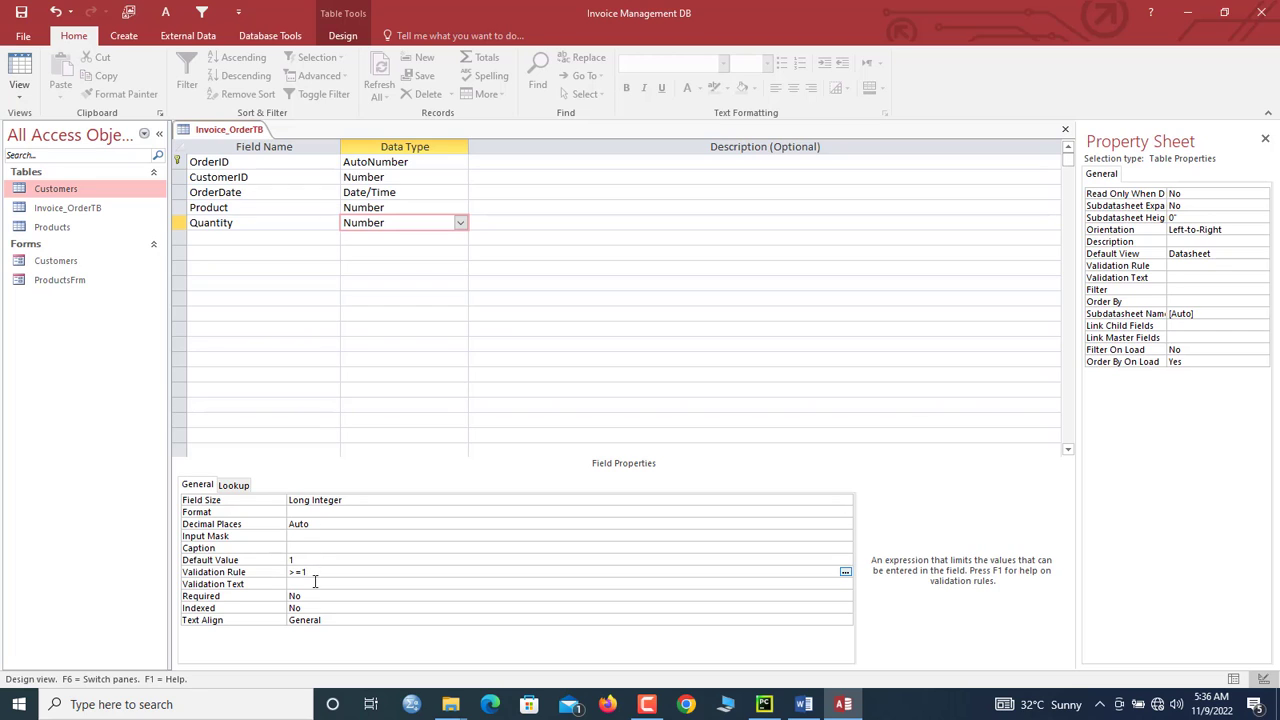
{"action": "left_click", "coordinate": [313, 582]}
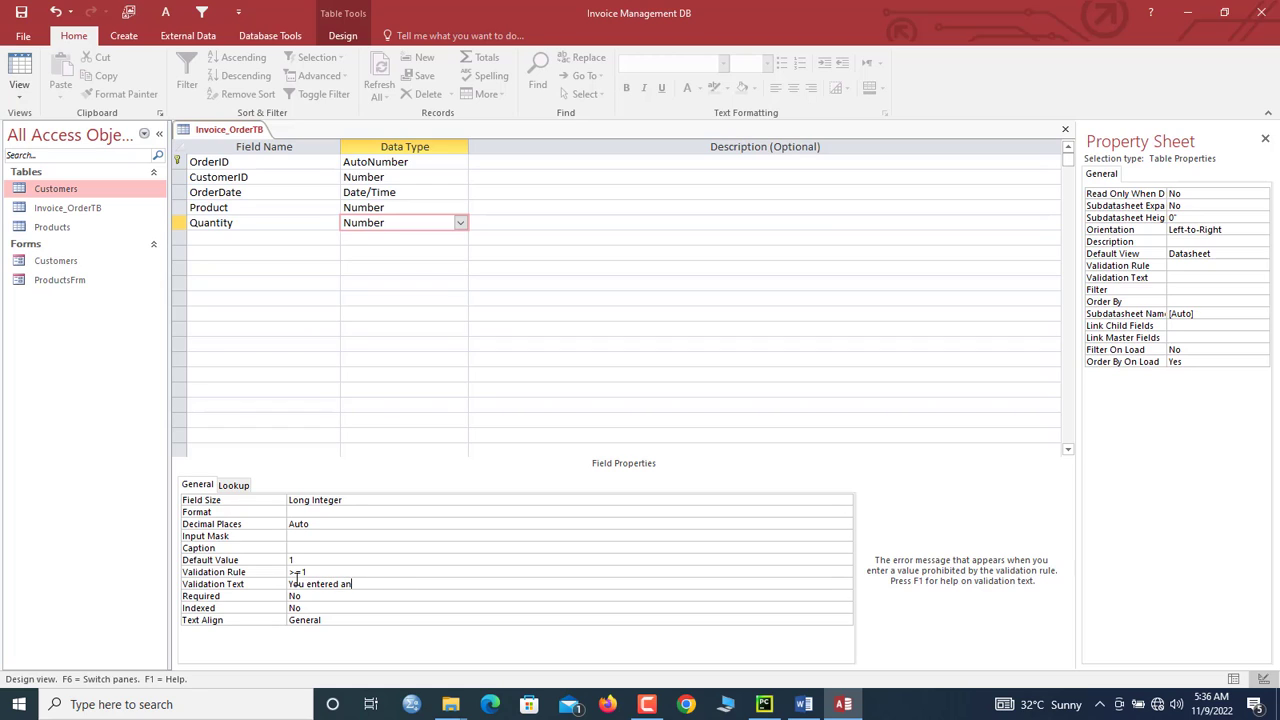
{"action": "type", "text": "invalid Qnty."}
{"action": "left_click", "coordinate": [228, 132]}
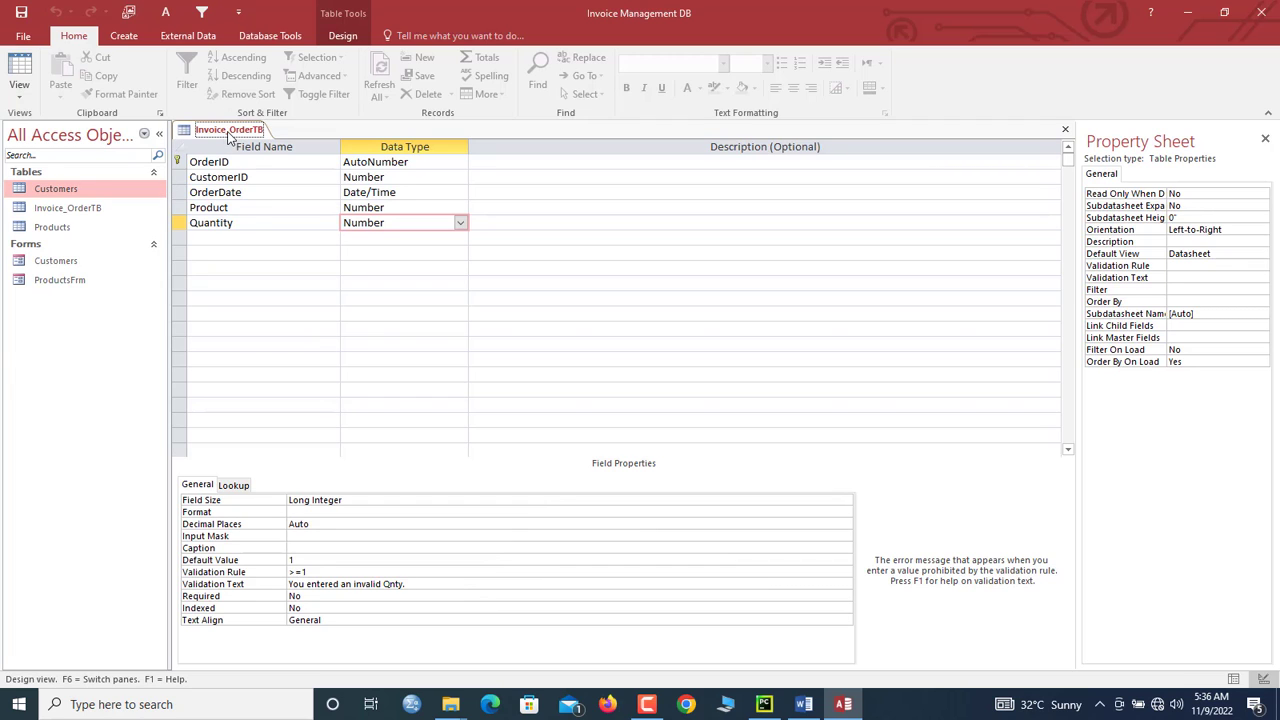
Step: View Invoice_OrderTB's datasheet with today's date and Quantity 1 defaults, then save and close it
{"action": "left_click", "coordinate": [27, 72]}
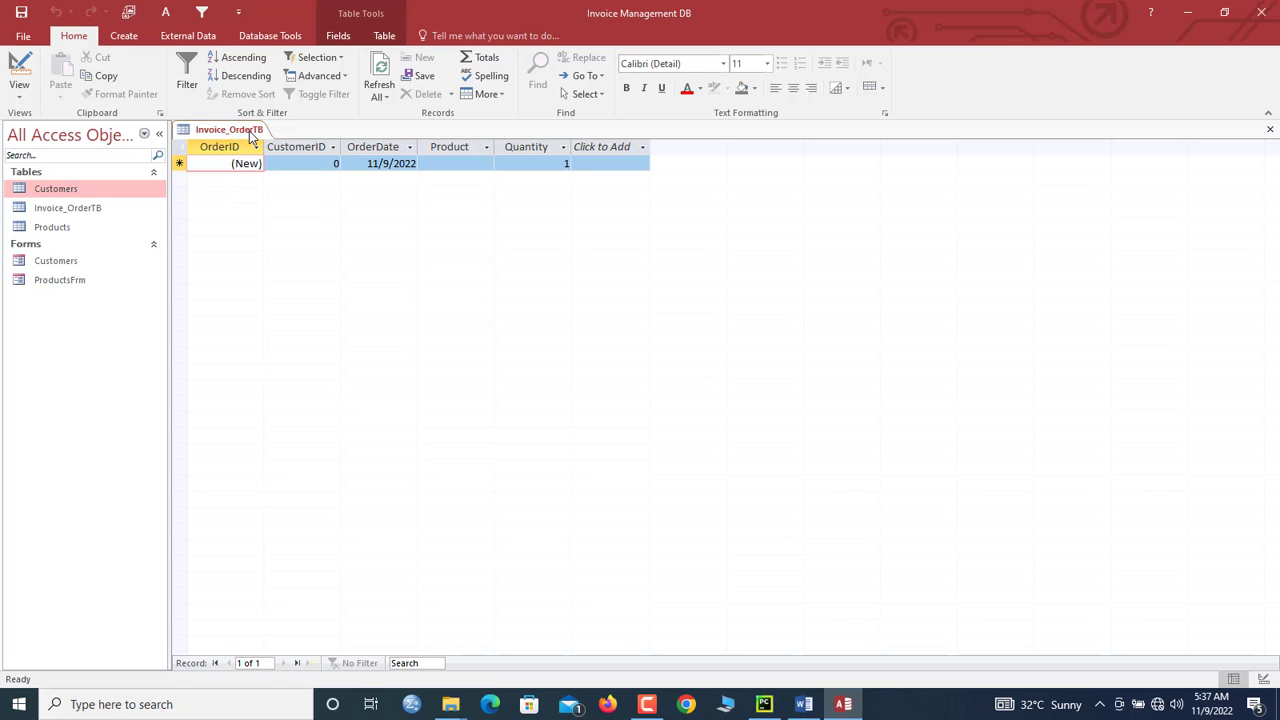
{"action": "right_click", "coordinate": [253, 133]}
{"action": "left_click", "coordinate": [256, 138]}
{"action": "right_click", "coordinate": [248, 133]}
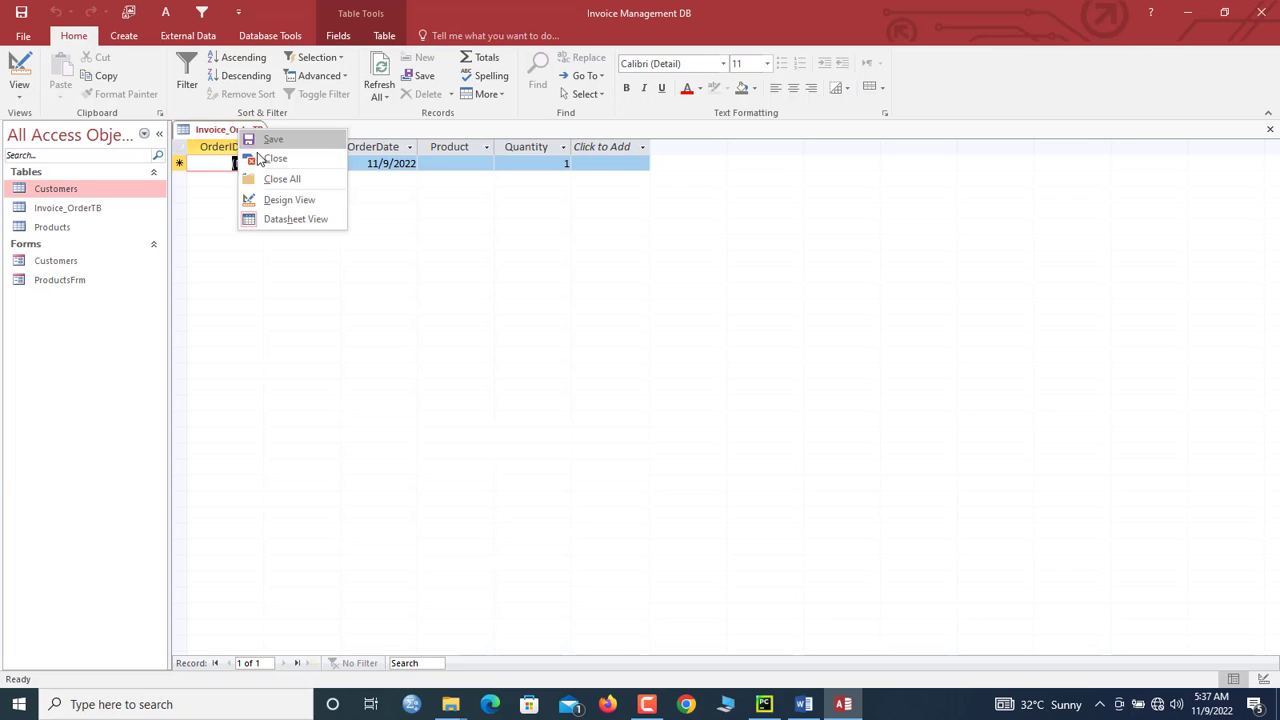
{"action": "left_click", "coordinate": [261, 157]}
{"action": "left_click", "coordinate": [44, 262]}
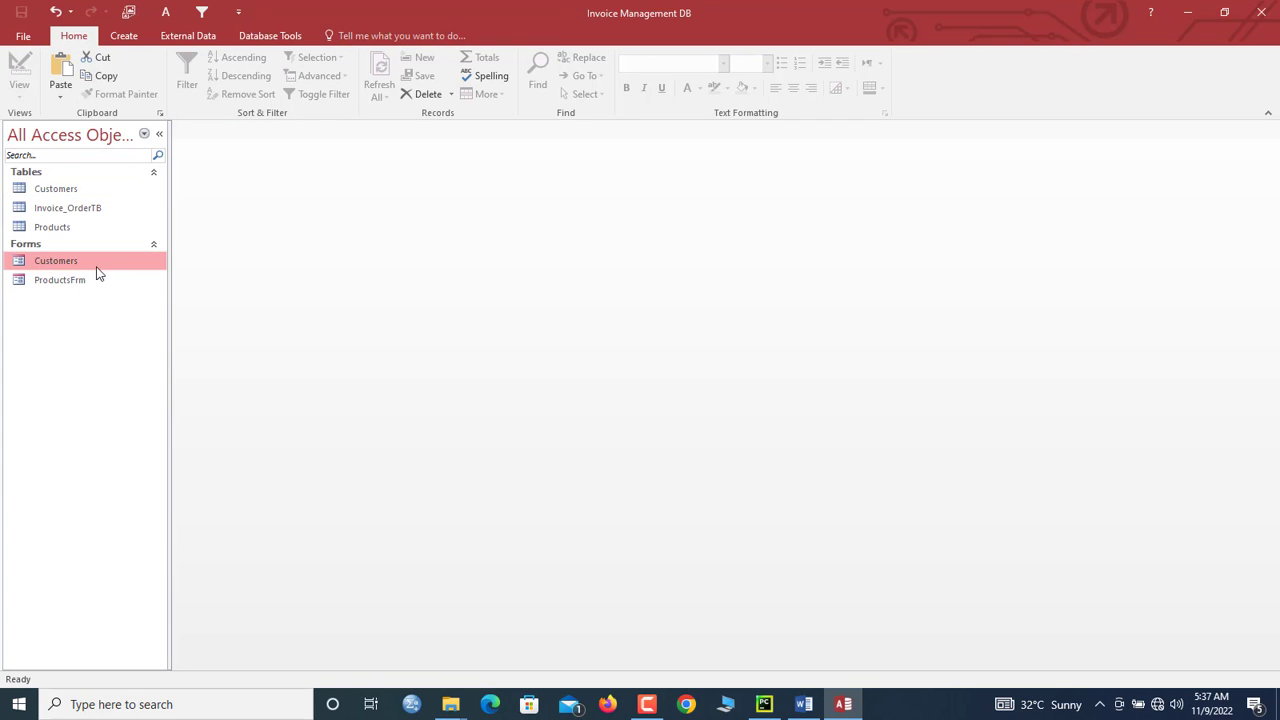
Step: Copy the Customers form and paste it as OrderFrm
{"action": "right_click", "coordinate": [45, 261]}
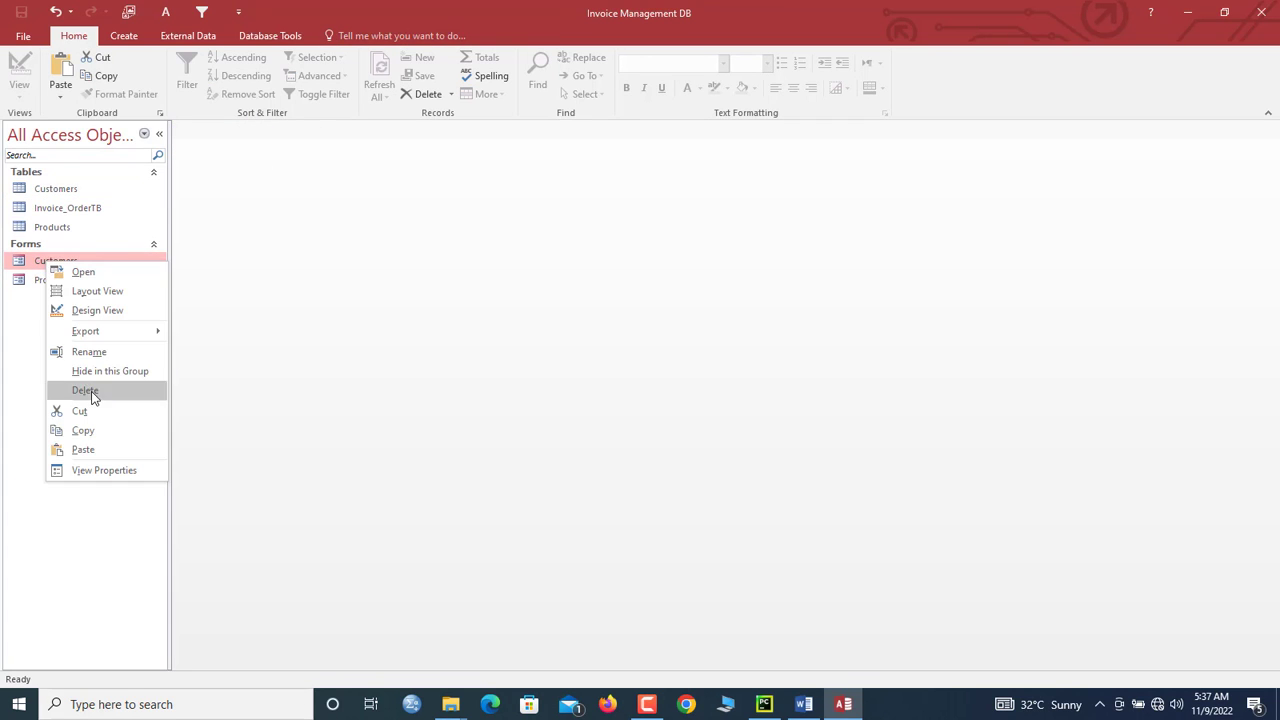
{"action": "left_click", "coordinate": [92, 429]}
{"action": "key", "text": "ctrl+v"}
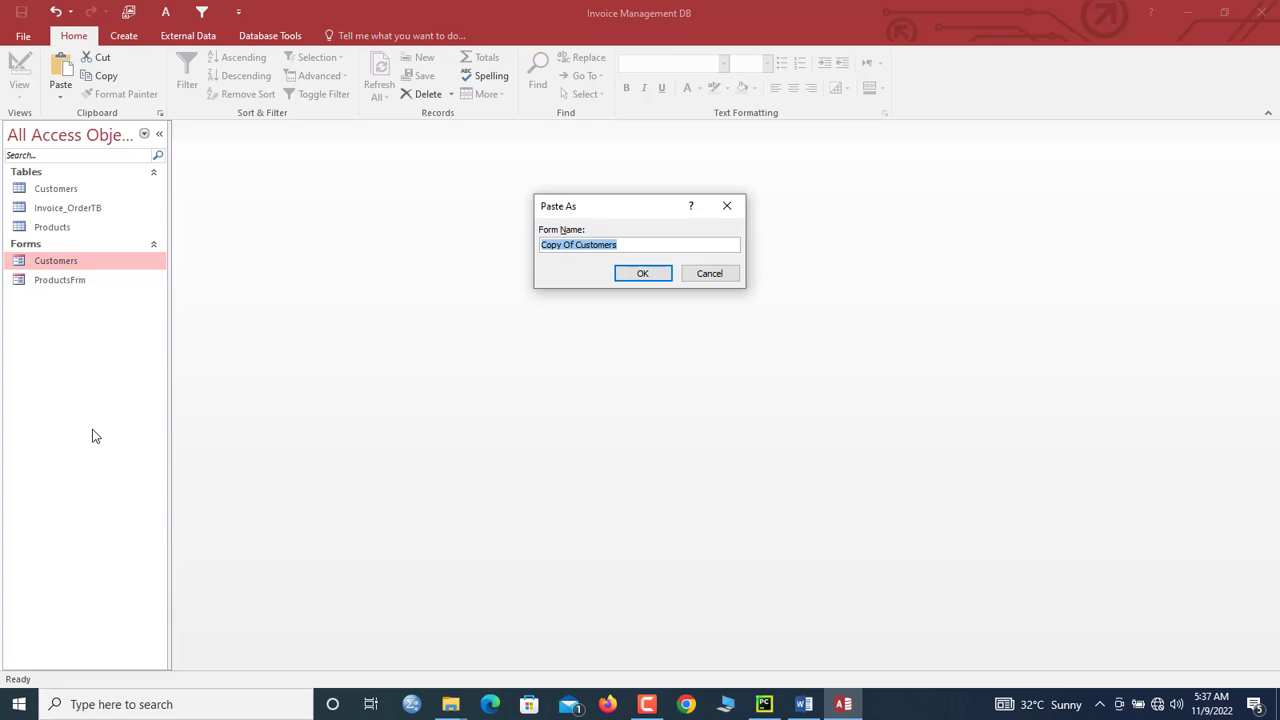
{"action": "type", "text": "OrderFrm"}
{"action": "key", "text": "Return"}
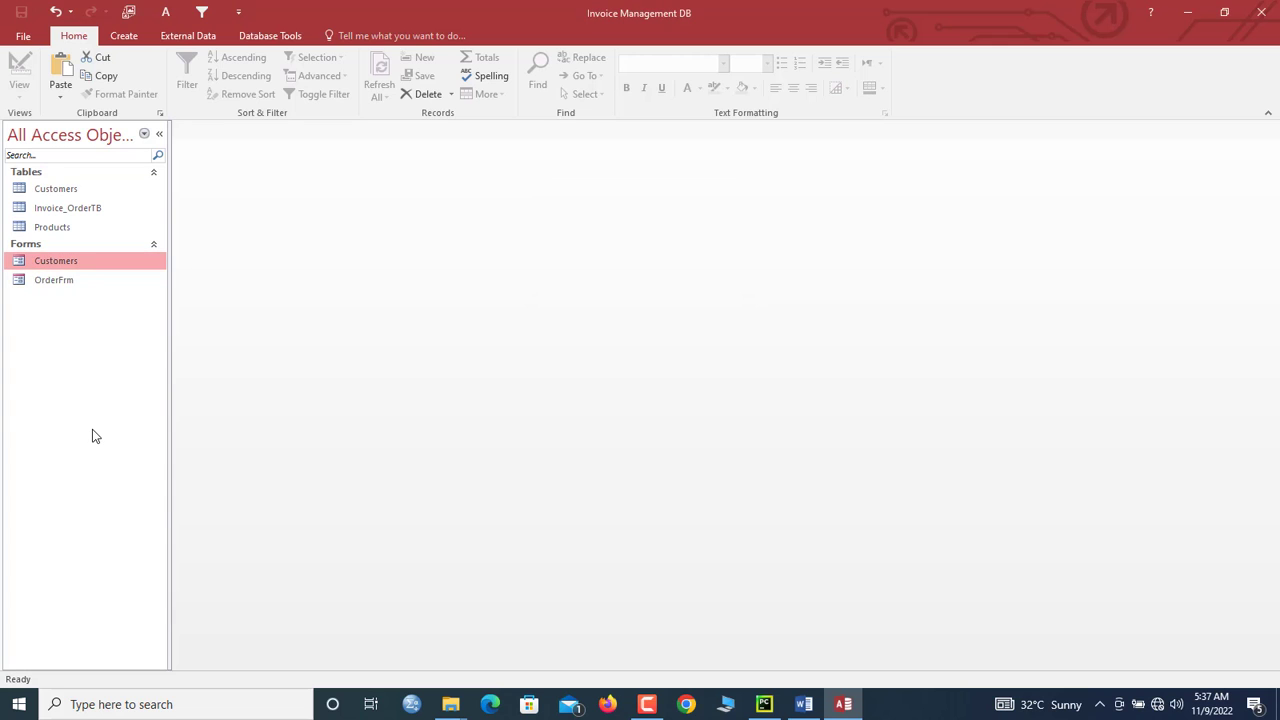
Step: Open OrderFrm in Design View and set its Record Source to Invoice_OrderTB
{"action": "left_click", "coordinate": [73, 287]}
{"action": "right_click", "coordinate": [73, 289]}
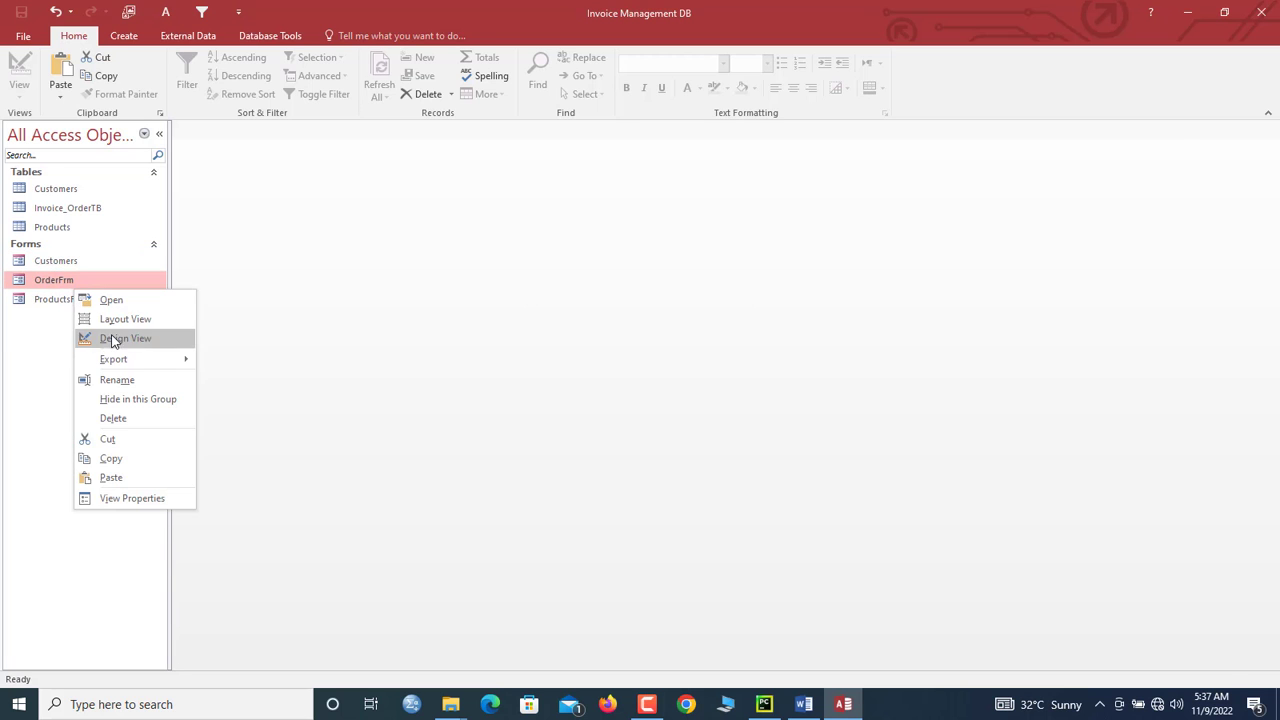
{"action": "left_click", "coordinate": [110, 337]}
{"action": "left_click", "coordinate": [182, 150]}
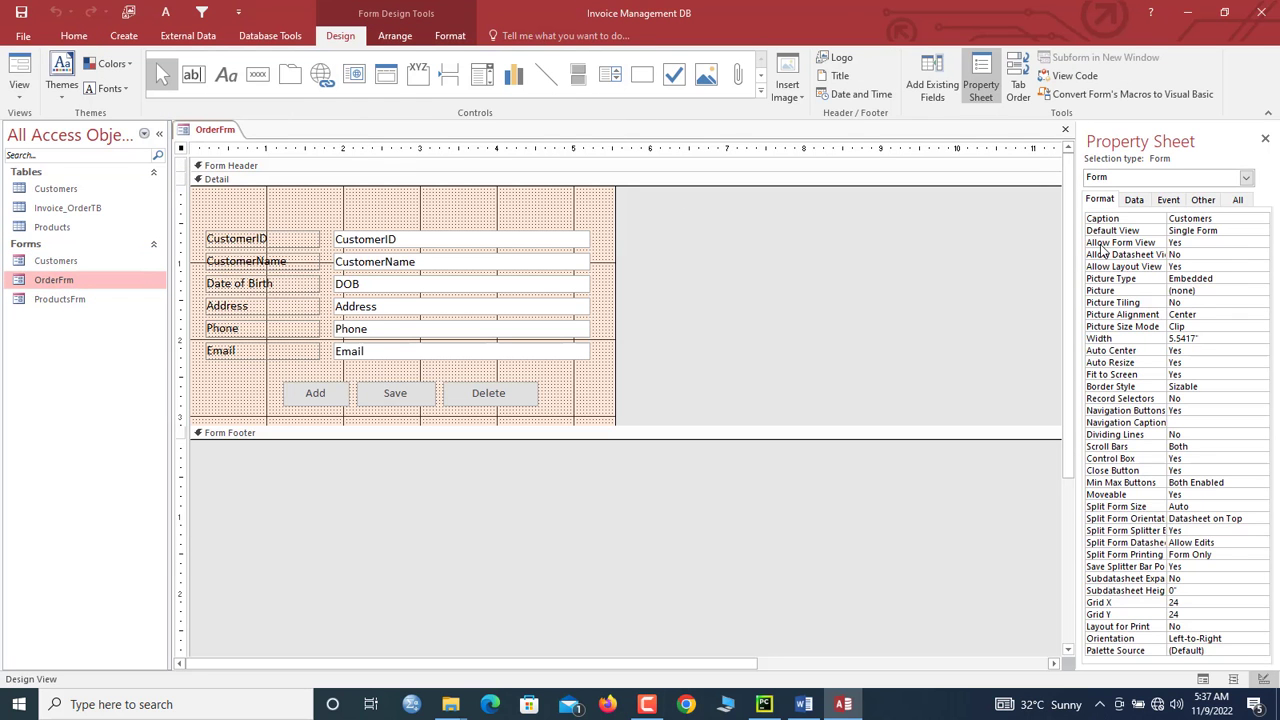
{"action": "left_click", "coordinate": [1134, 200]}
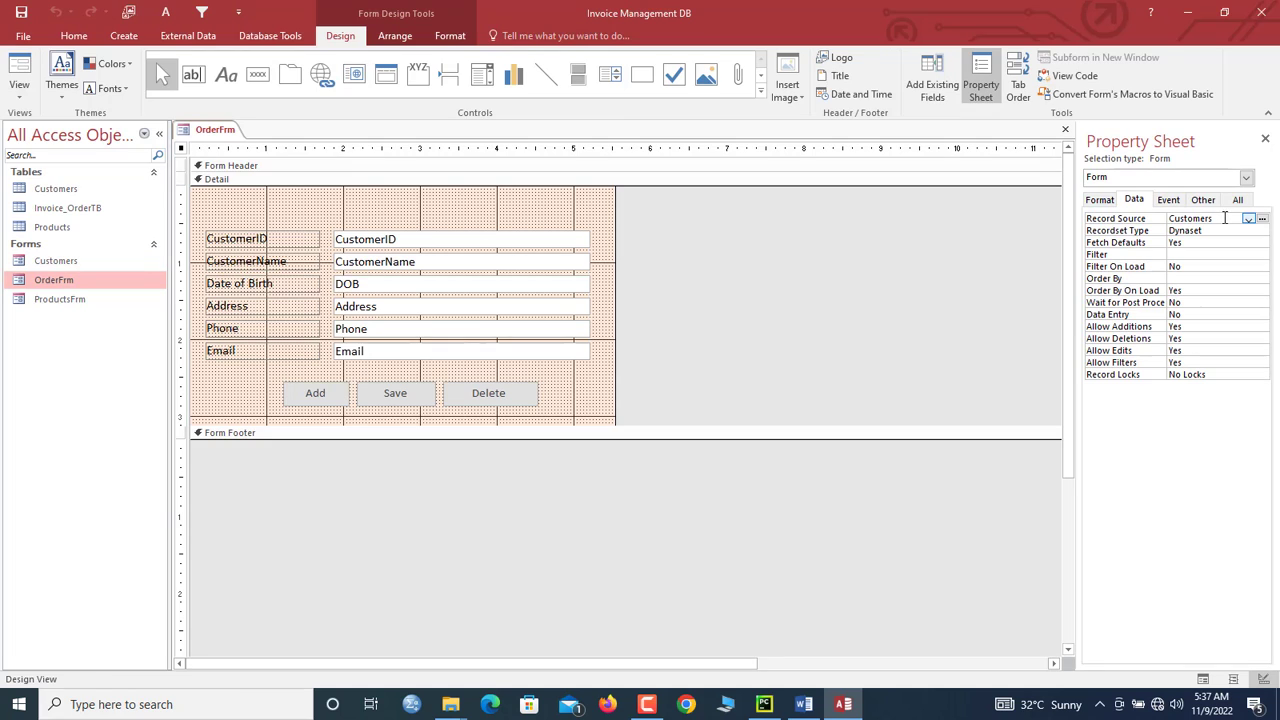
{"action": "left_click_drag", "start_coordinate": [1228, 218], "coordinate": [1142, 219]}
{"action": "type", "text": "invoice_OrderTB"}
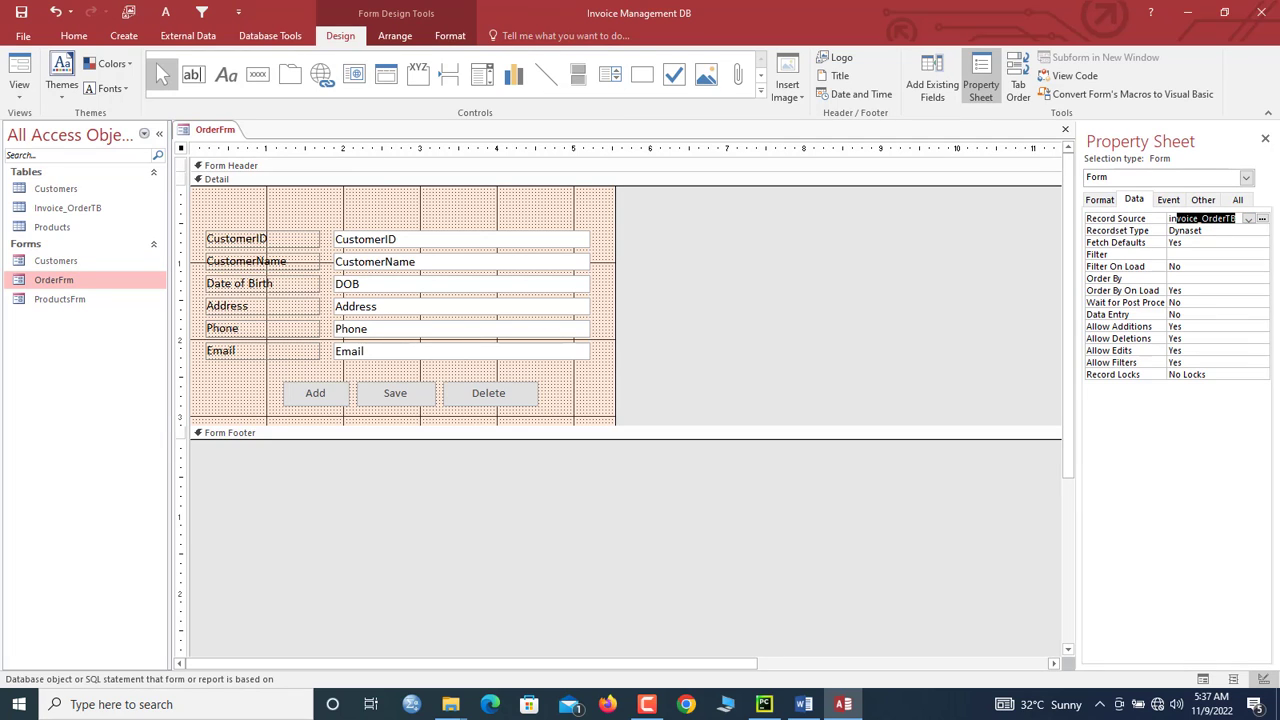
{"action": "left_click", "coordinate": [1249, 220]}
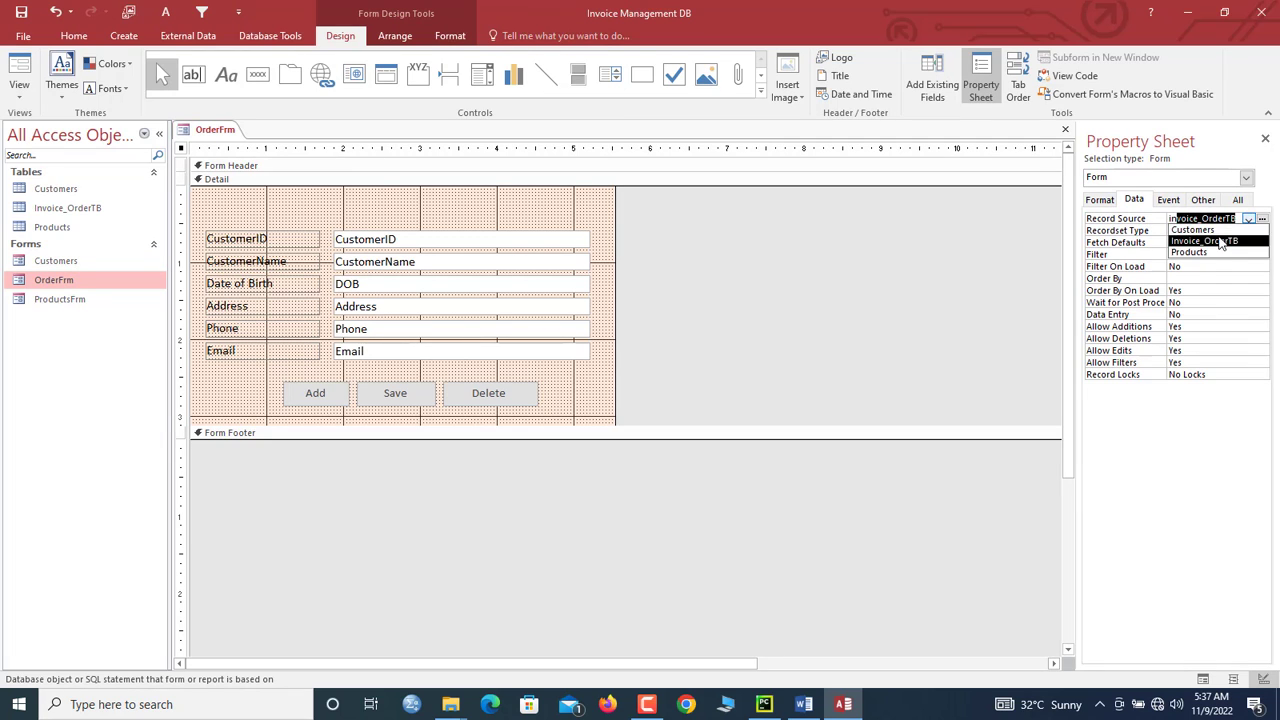
{"action": "left_click", "coordinate": [1212, 241]}
Step: Select and delete all the old customer labels and text boxes
{"action": "left_click", "coordinate": [566, 222]}
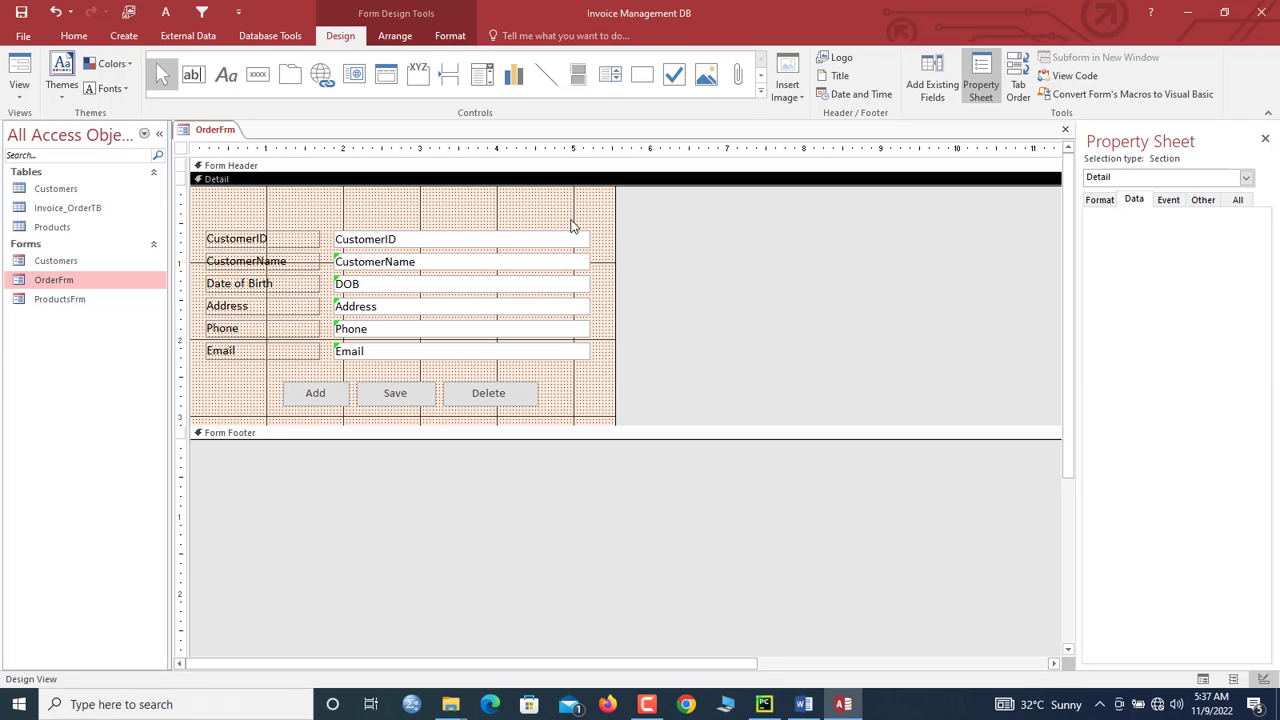
{"action": "left_click_drag", "start_coordinate": [600, 236], "coordinate": [391, 346]}
{"action": "left_click", "coordinate": [360, 215]}
{"action": "left_click_drag", "start_coordinate": [360, 215], "coordinate": [352, 338]}
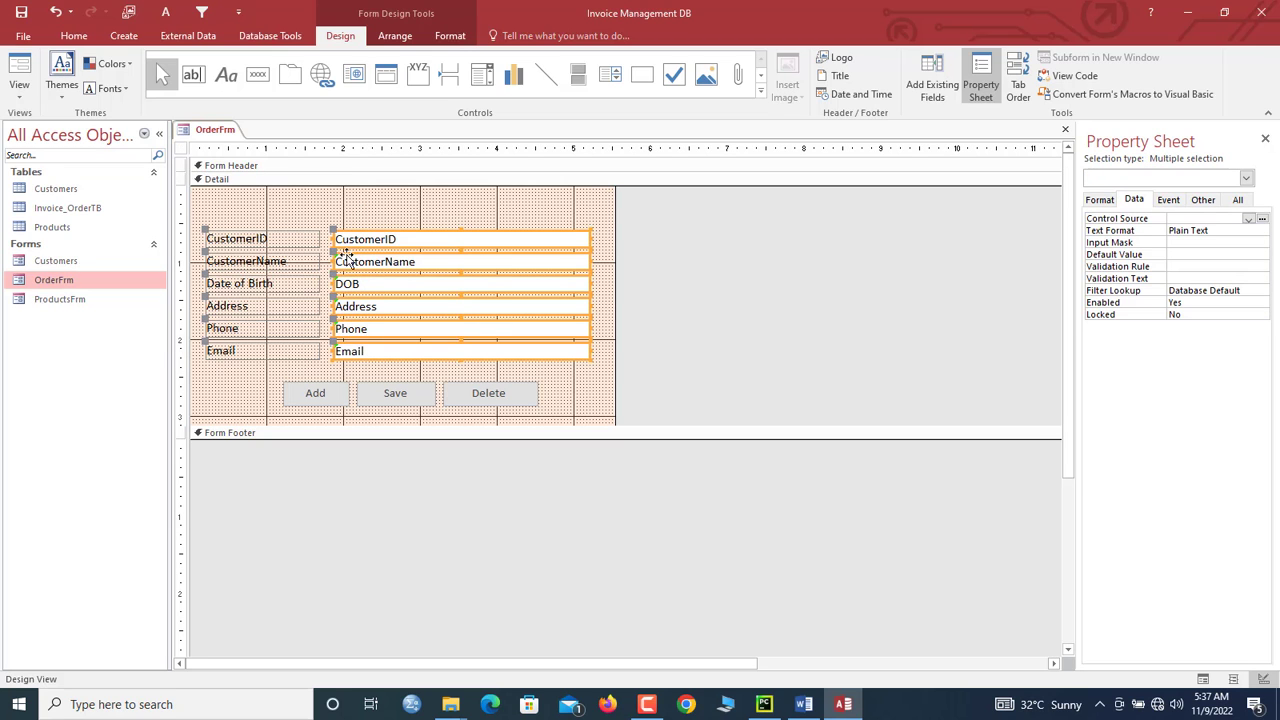
{"action": "left_click", "coordinate": [350, 221]}
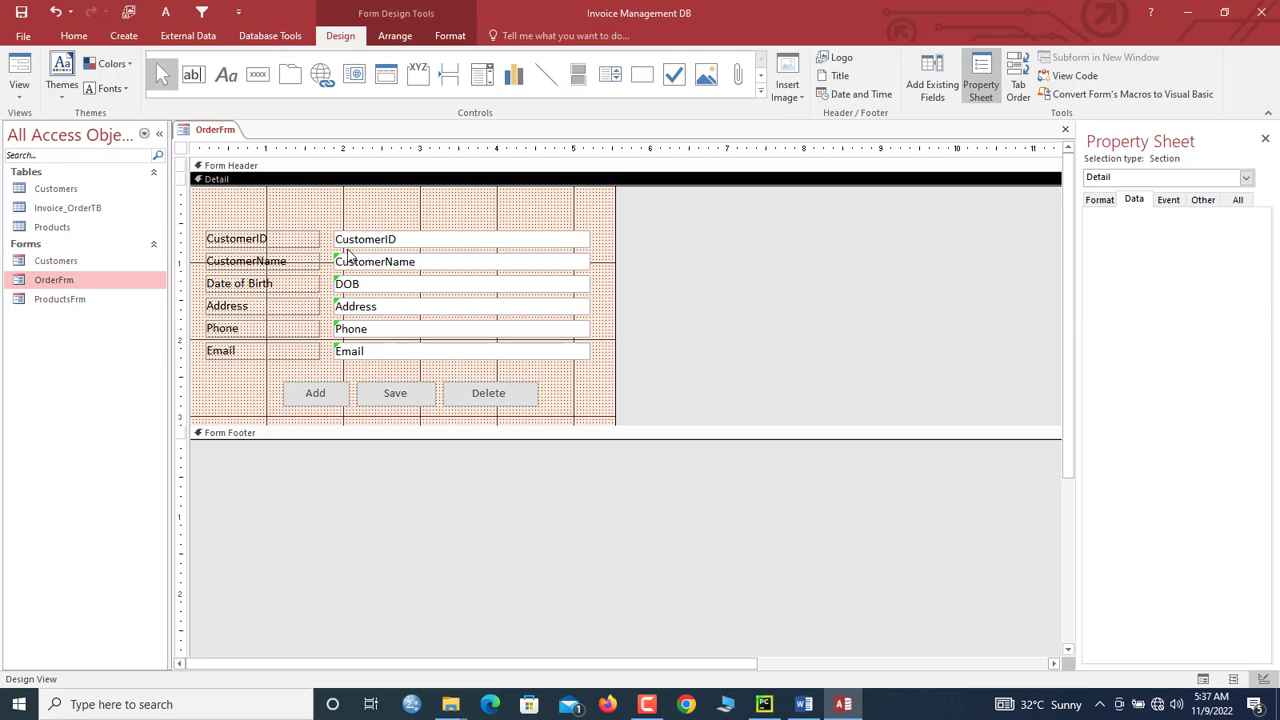
{"action": "left_click", "coordinate": [434, 319]}
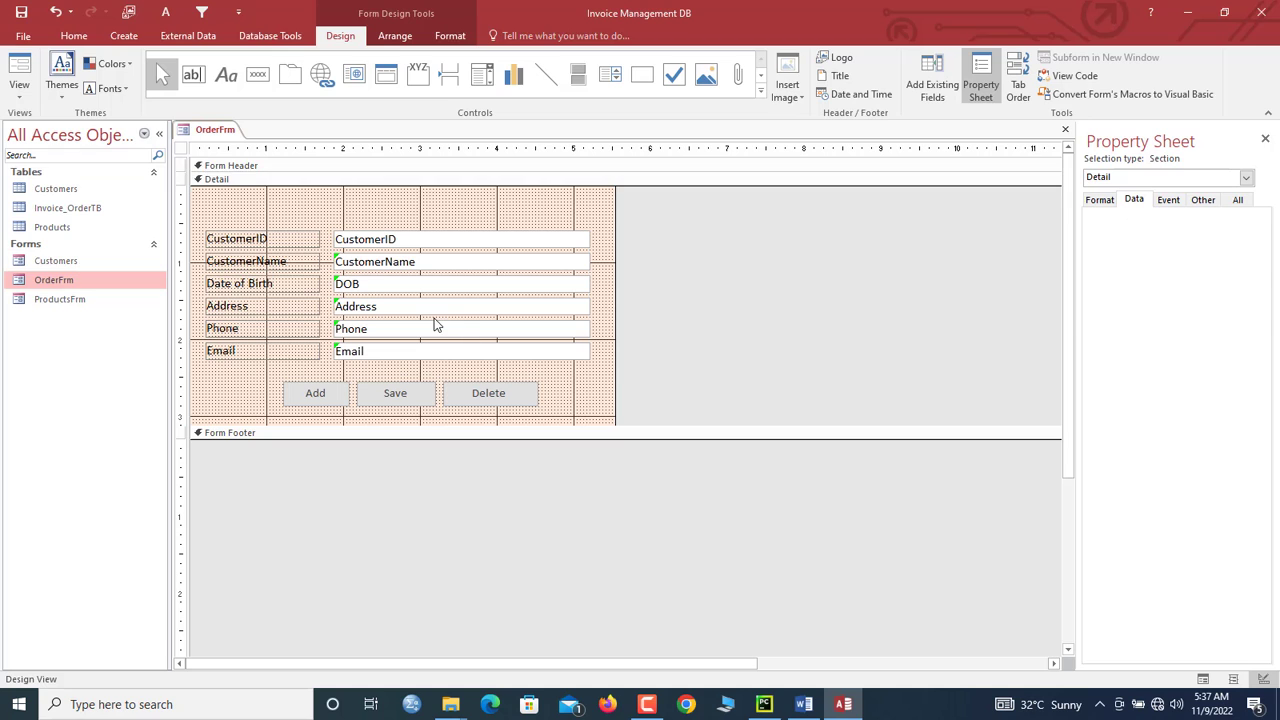
{"action": "left_click", "coordinate": [434, 324]}
{"action": "left_click_drag", "start_coordinate": [509, 371], "coordinate": [420, 345]}
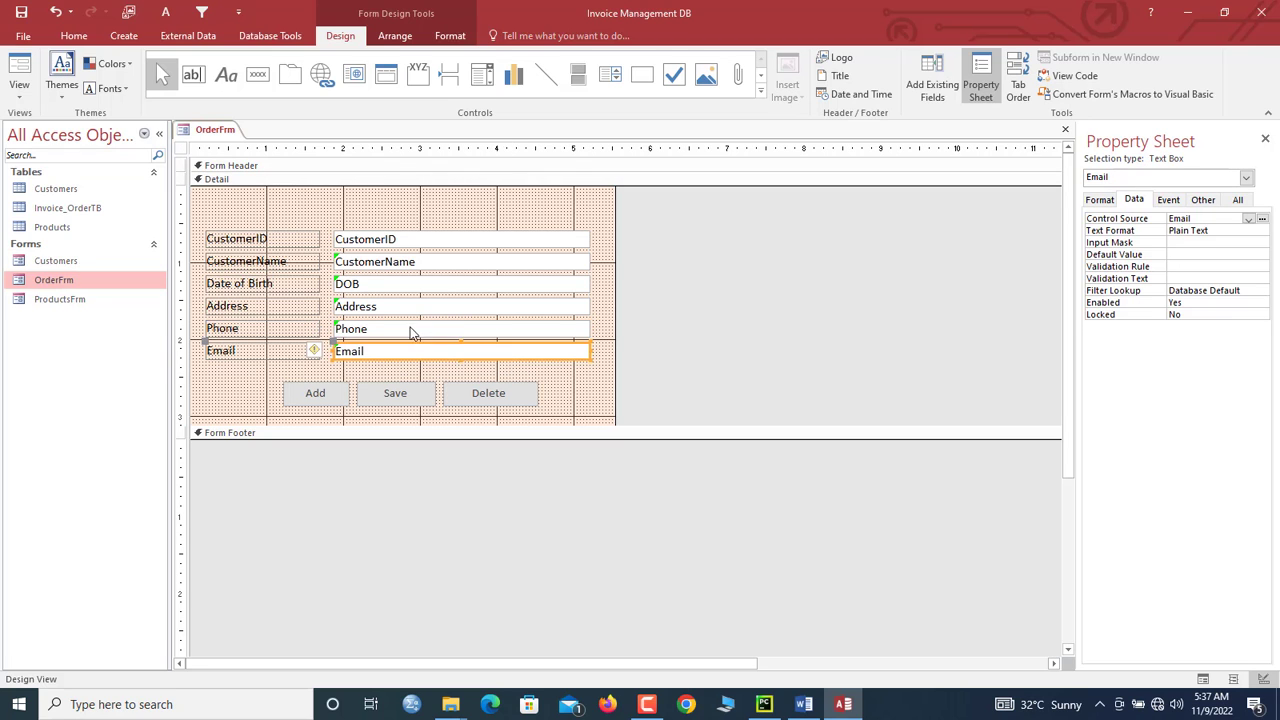
{"action": "left_click", "coordinate": [406, 325]}
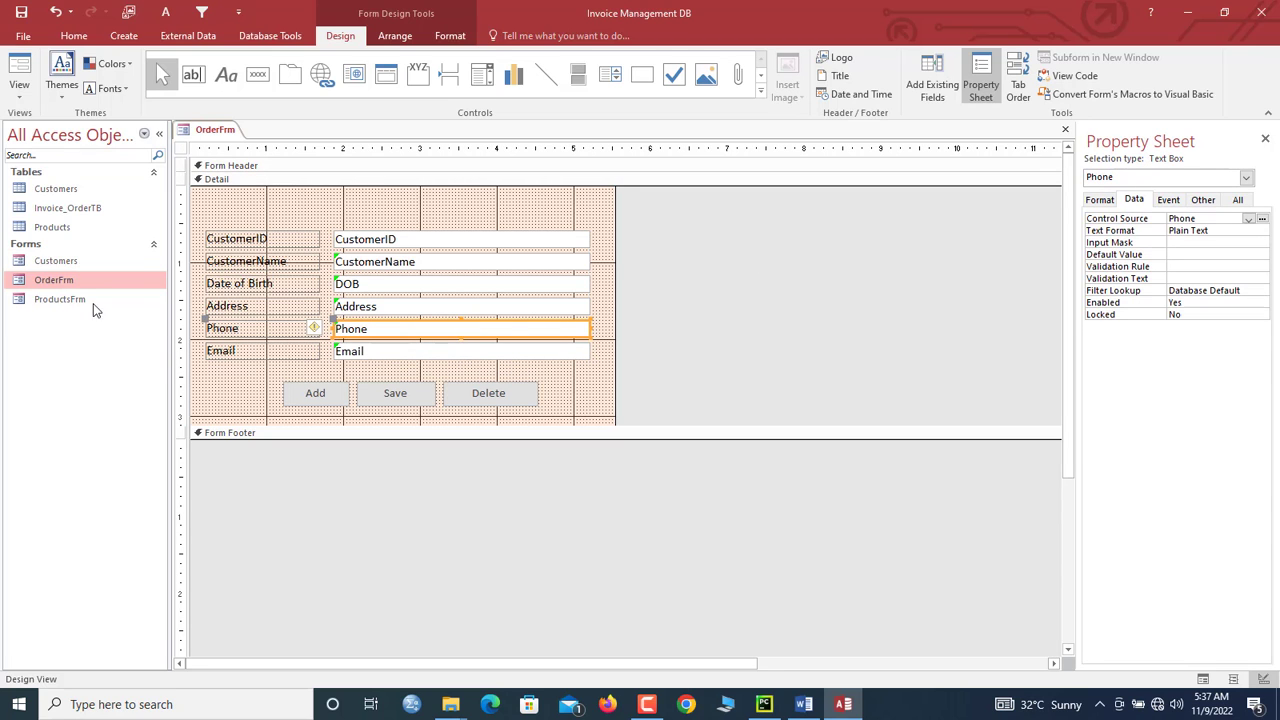
{"action": "left_click_drag", "start_coordinate": [434, 214], "coordinate": [268, 360]}
{"action": "key", "text": "Delete"}
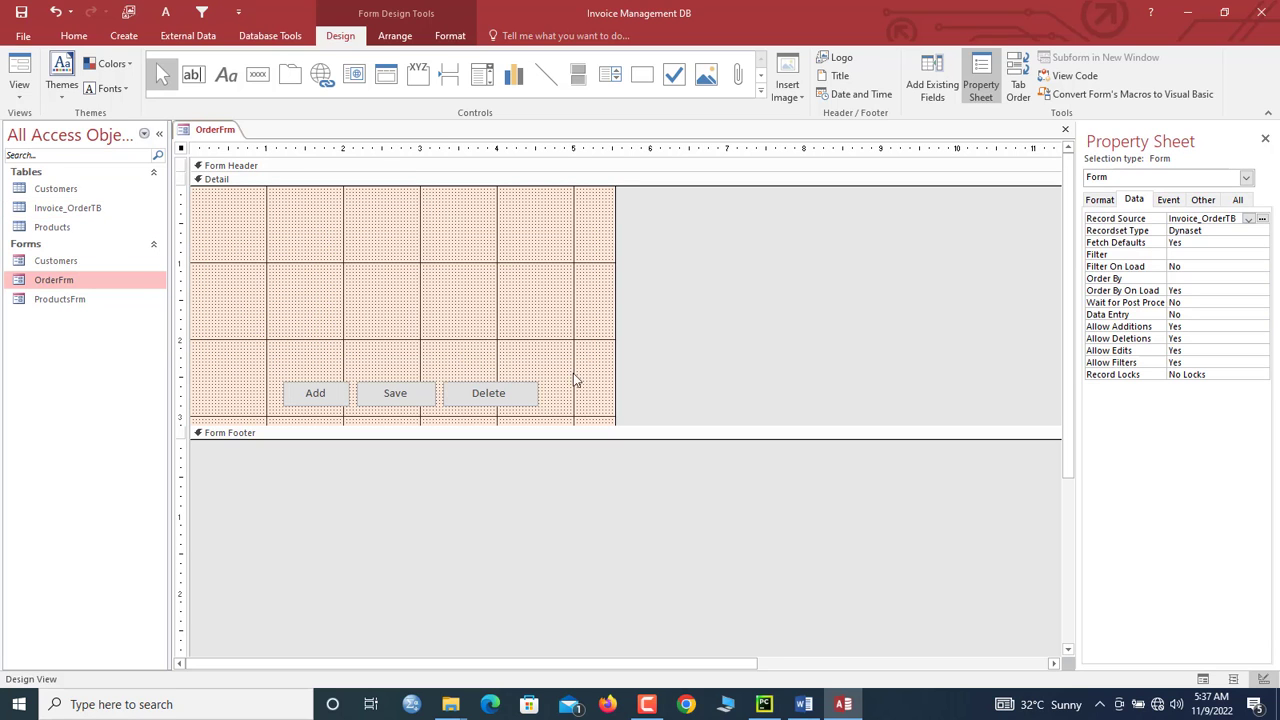
{"action": "left_click", "coordinate": [584, 388]}
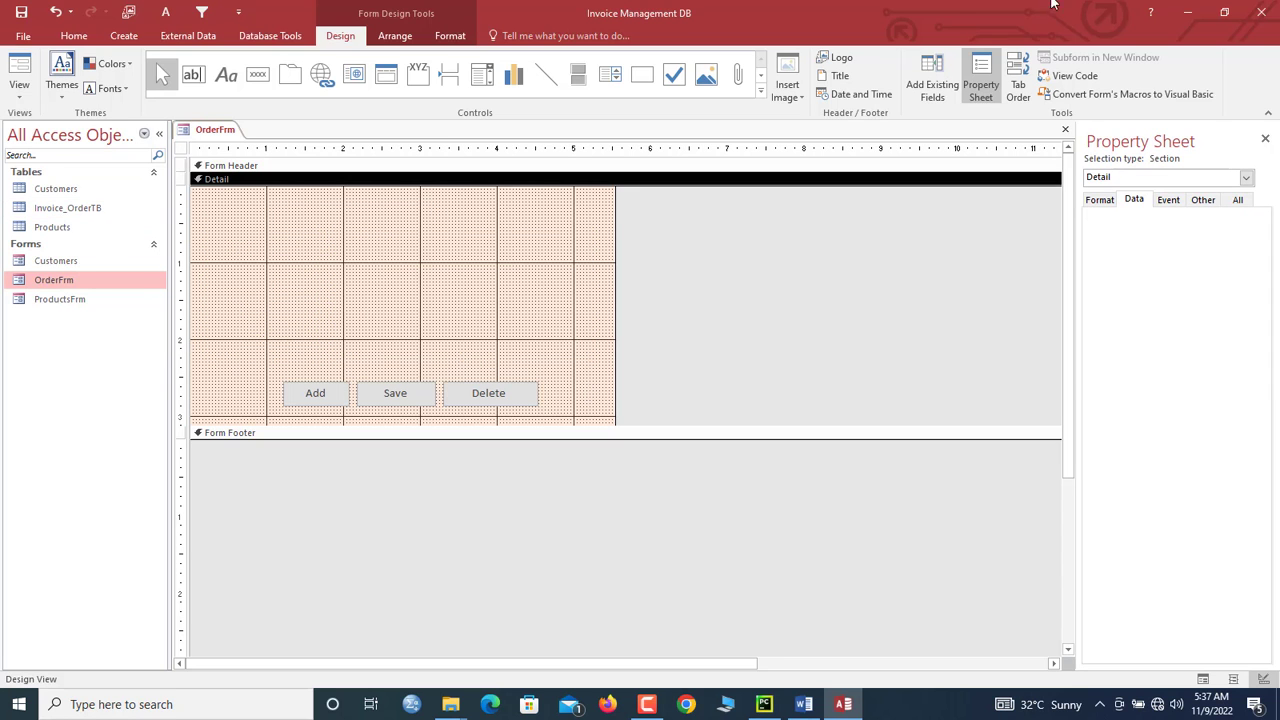
Step: Drag OrderID, CustomerID, OrderDate, Product and Quantity from the Field List onto the Detail section
{"action": "left_click", "coordinate": [928, 90]}
{"action": "left_click", "coordinate": [1117, 195]}
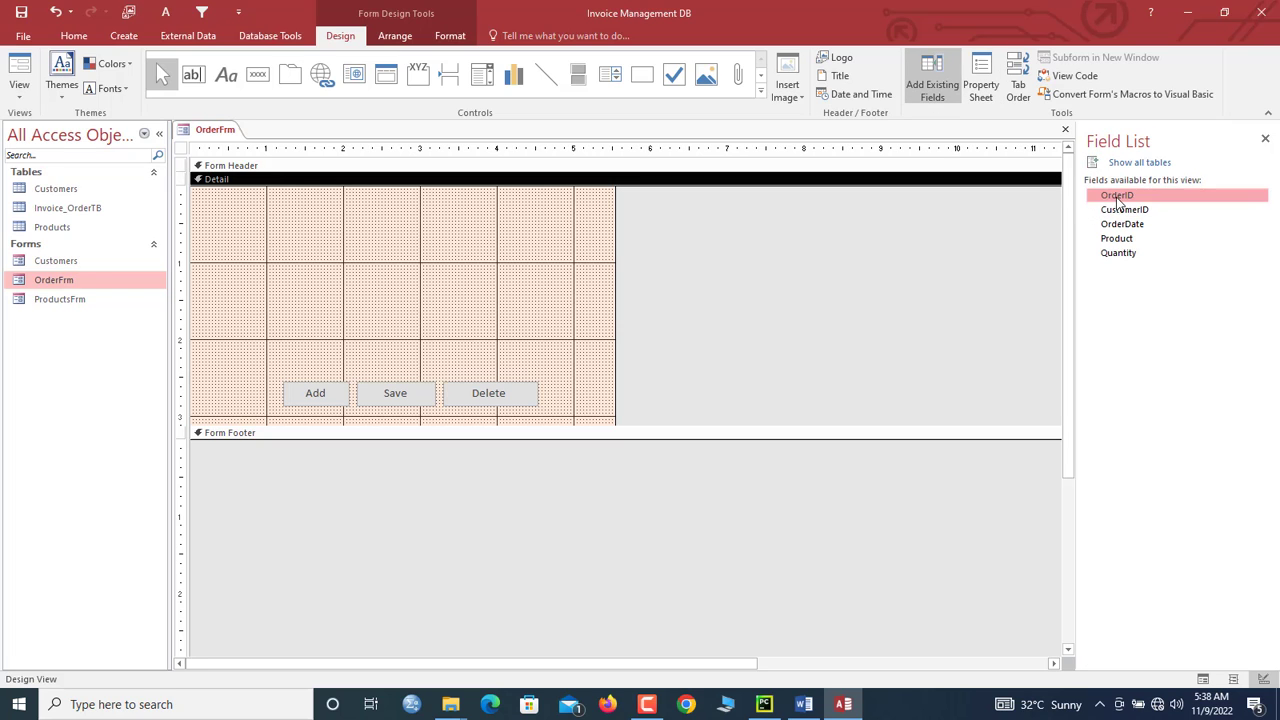
{"action": "left_click", "coordinate": [1125, 210], "text": "ctrl"}
{"action": "left_click", "coordinate": [1125, 224], "text": "ctrl"}
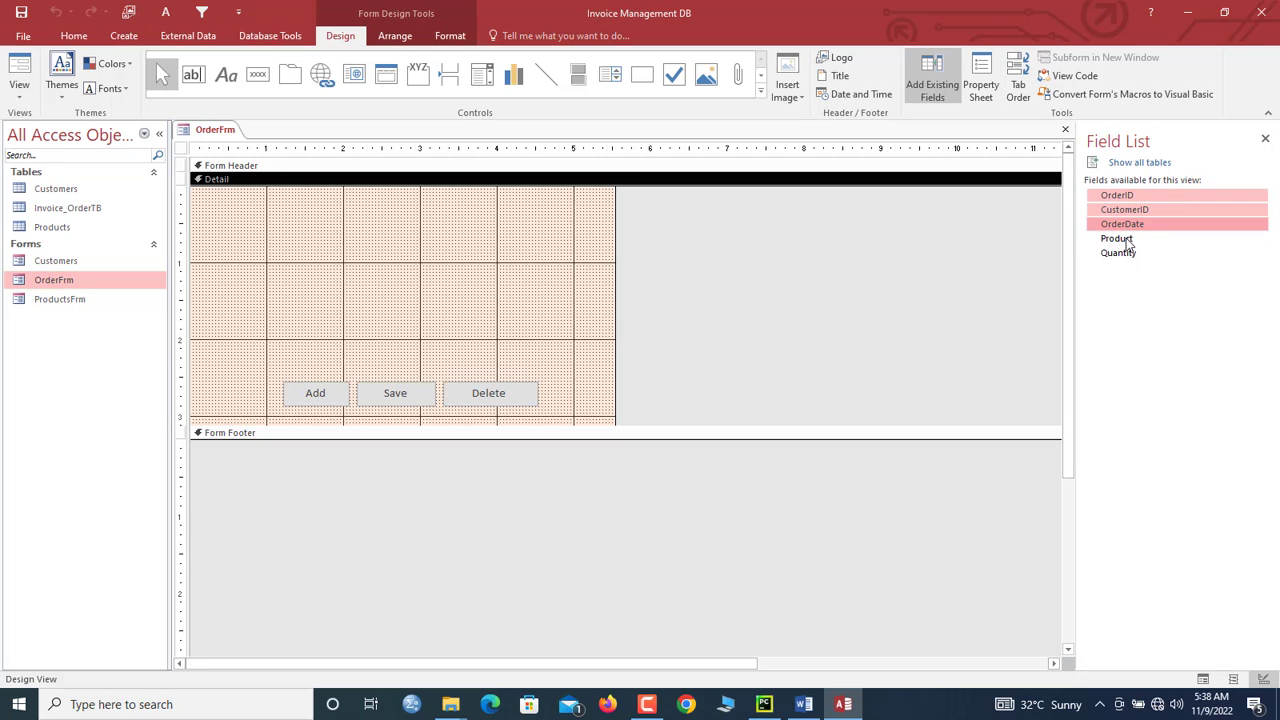
{"action": "left_click", "coordinate": [1126, 239], "text": "ctrl"}
{"action": "left_click", "coordinate": [1120, 253], "text": "ctrl"}
{"action": "left_click_drag", "start_coordinate": [1122, 239], "coordinate": [374, 234]}
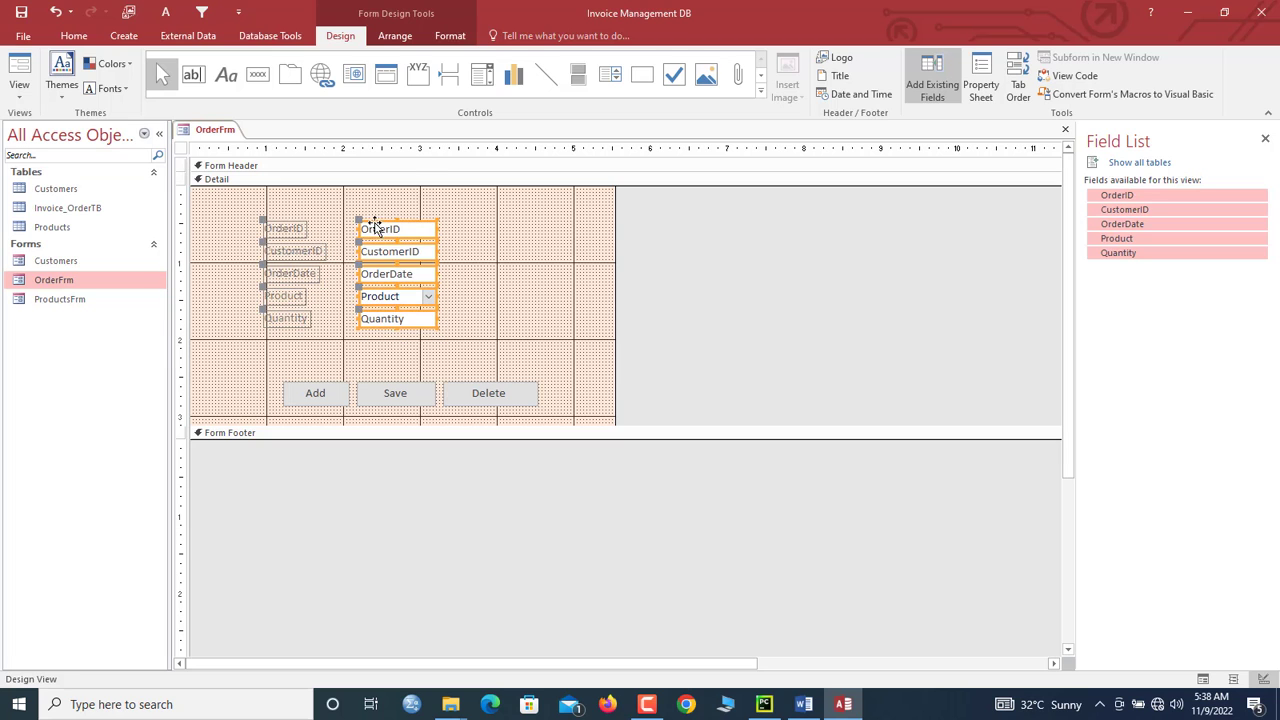
{"action": "left_click", "coordinate": [356, 195]}
{"action": "left_click", "coordinate": [226, 74]}
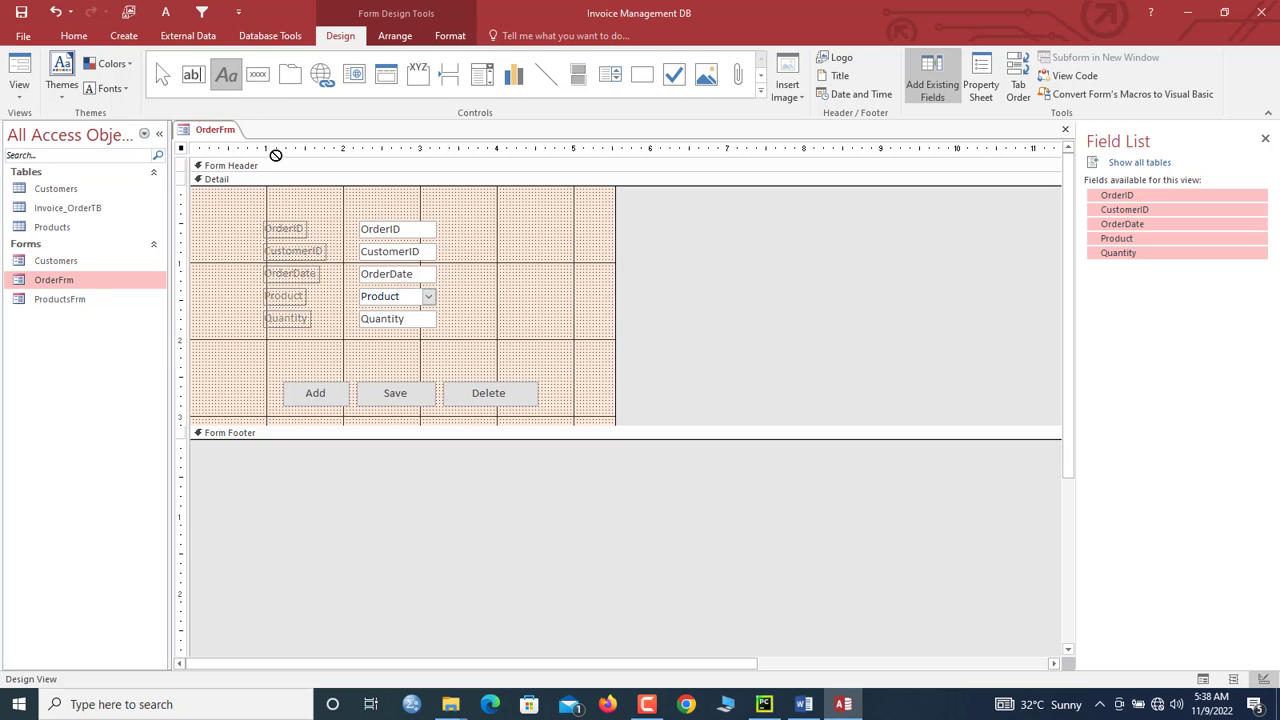
Step: Add a centred ORDER FORM title label above the fields
{"action": "left_click_drag", "start_coordinate": [278, 193], "coordinate": [489, 224]}
{"action": "key", "text": "Caps_Lock"}
{"action": "type", "text": "ORDER FORM"}
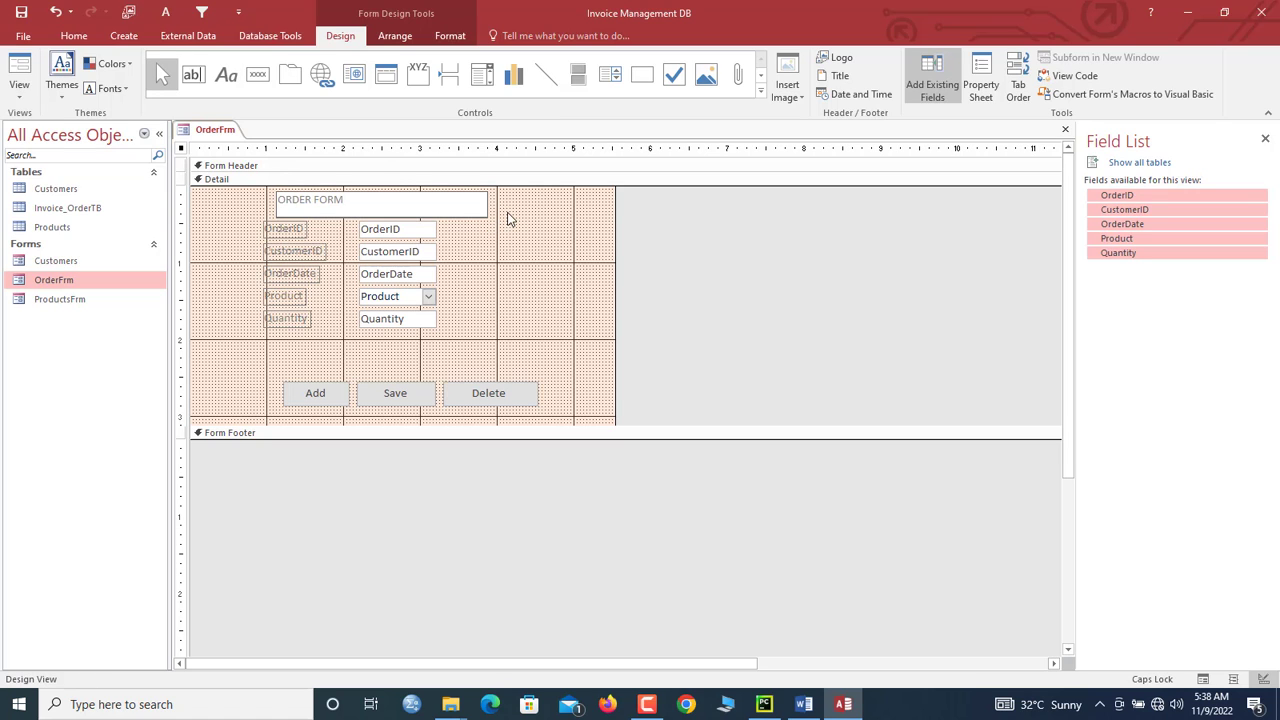
{"action": "left_click", "coordinate": [507, 215]}
{"action": "left_click", "coordinate": [419, 202]}
{"action": "key", "text": "ctrl+e"}
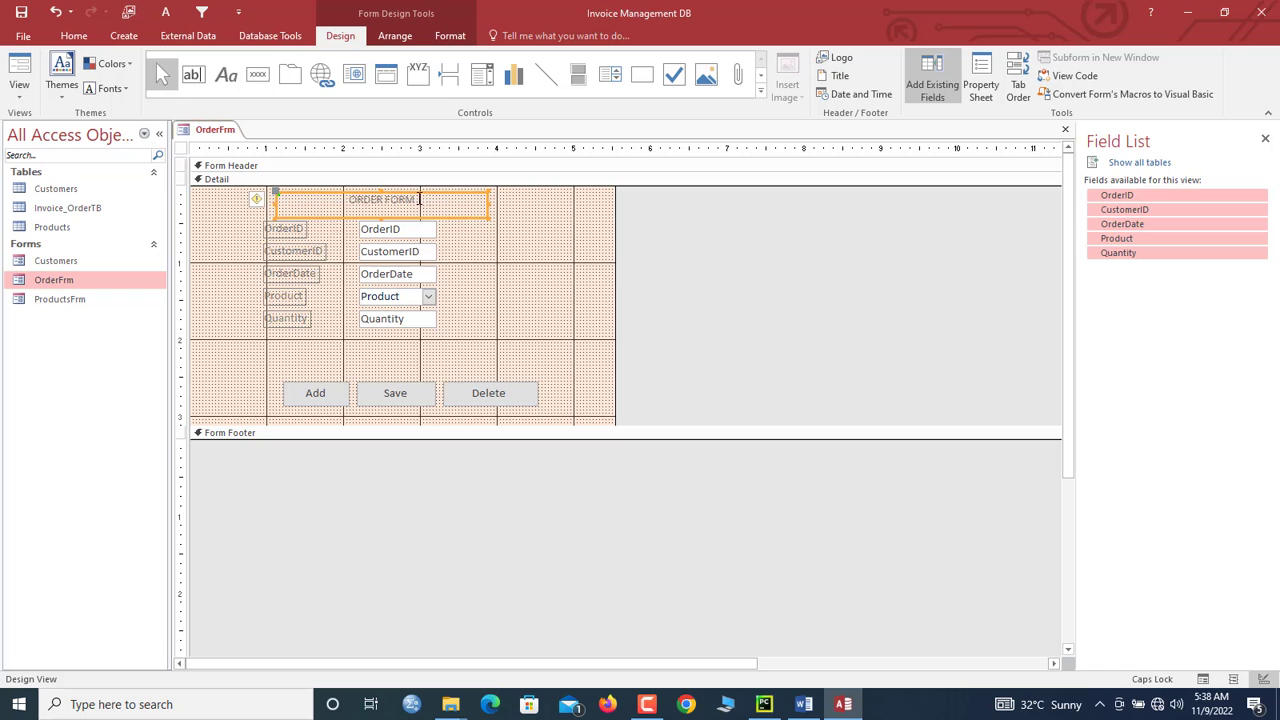
Step: Set the ORDER FORM title font to Eras Bold ITC at size 14
{"action": "left_click", "coordinate": [450, 35]}
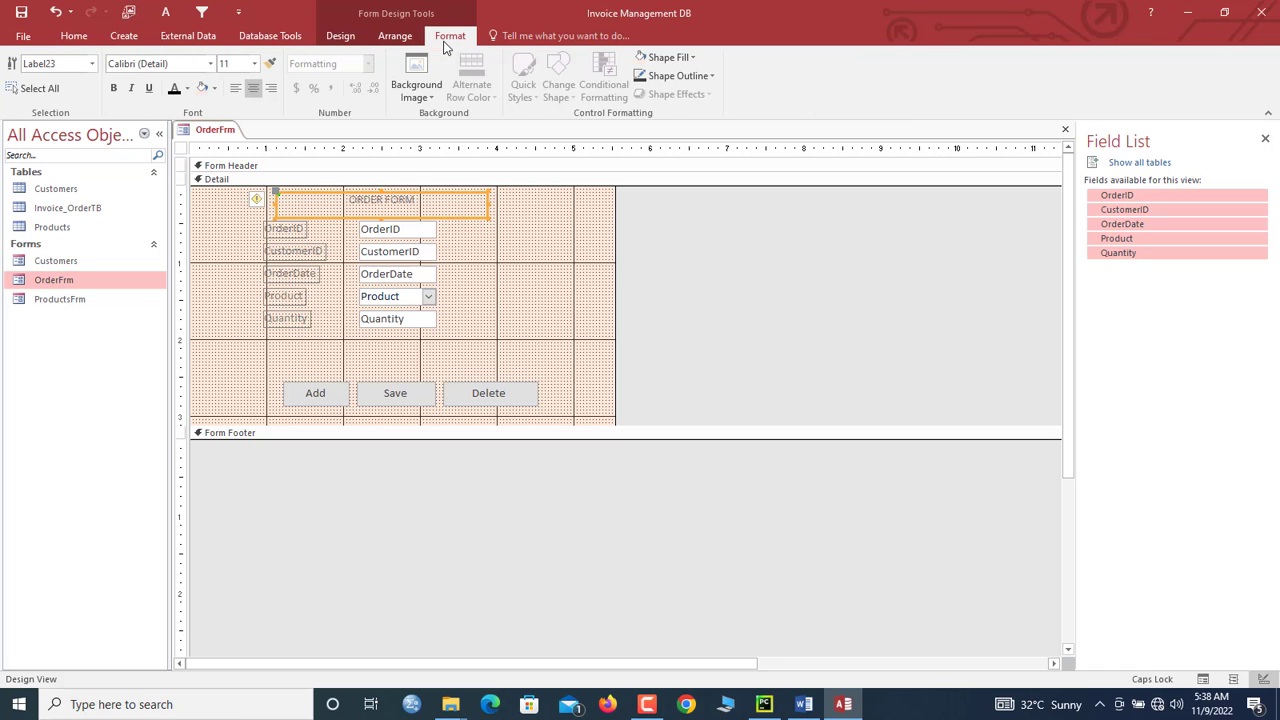
{"action": "left_click", "coordinate": [212, 63]}
{"action": "type", "text": "Eras Bold ITC"}
{"action": "key", "text": "Return"}
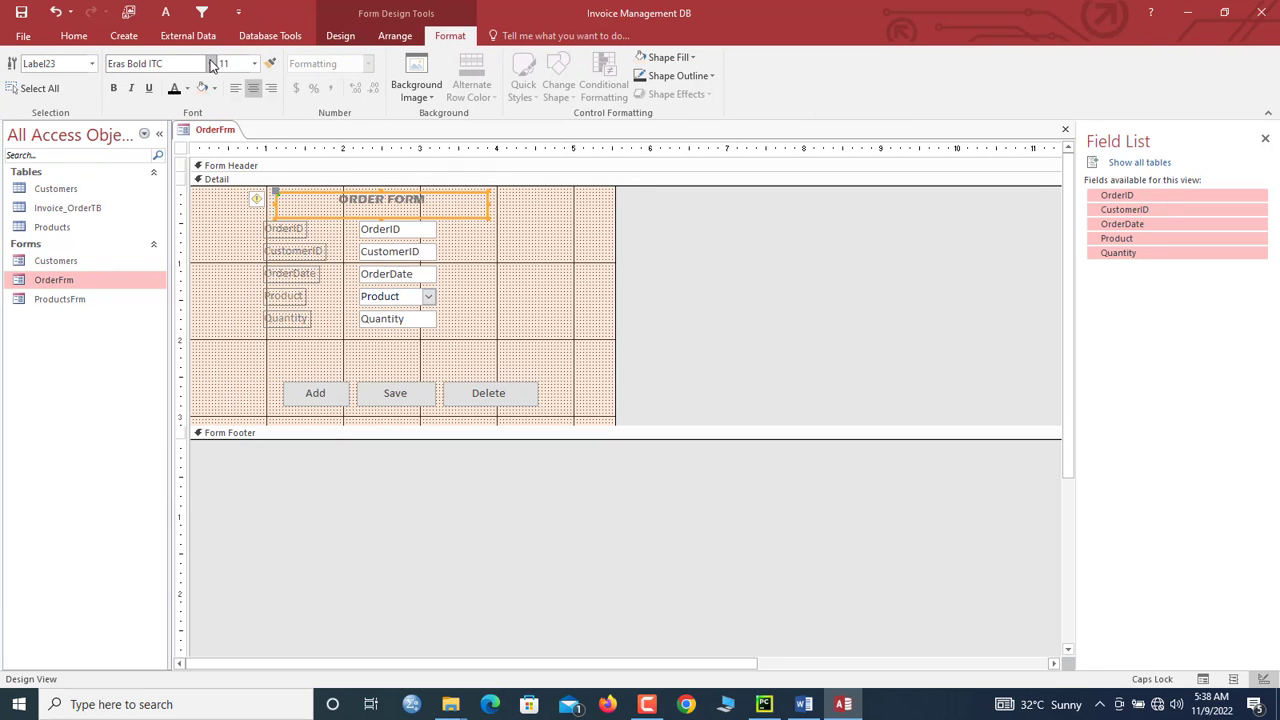
{"action": "left_click", "coordinate": [255, 63]}
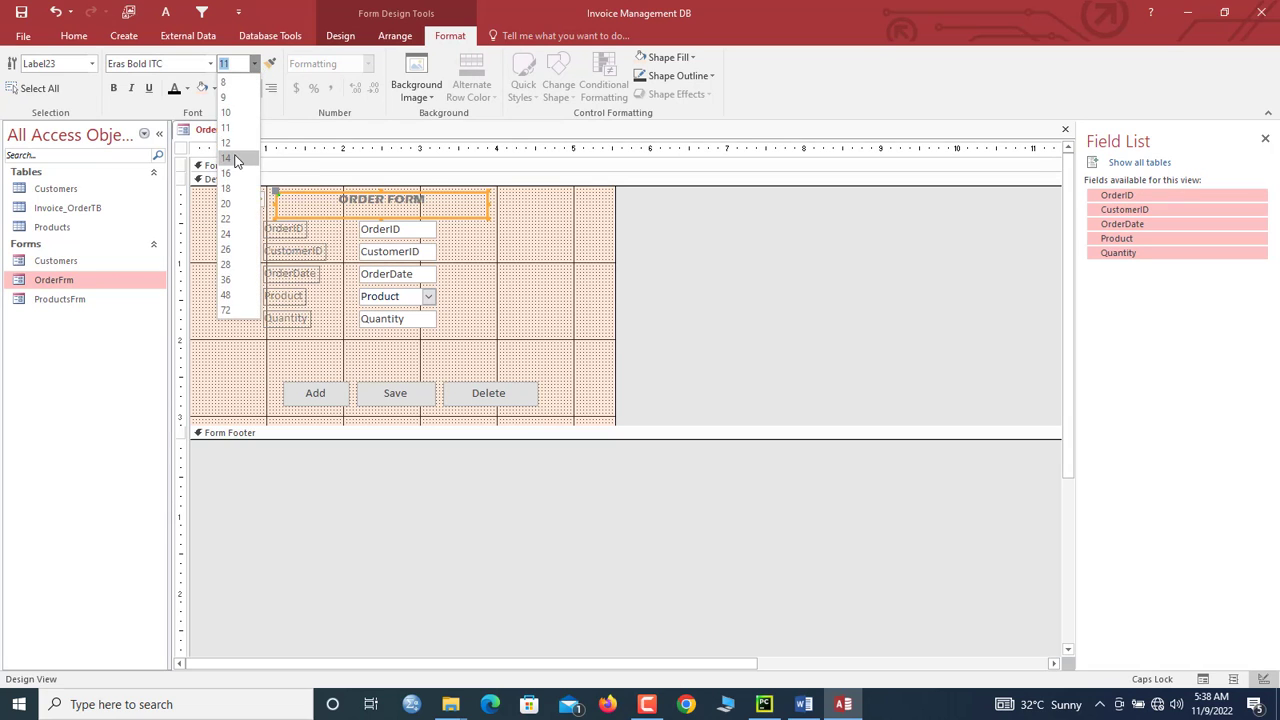
{"action": "left_click", "coordinate": [236, 158]}
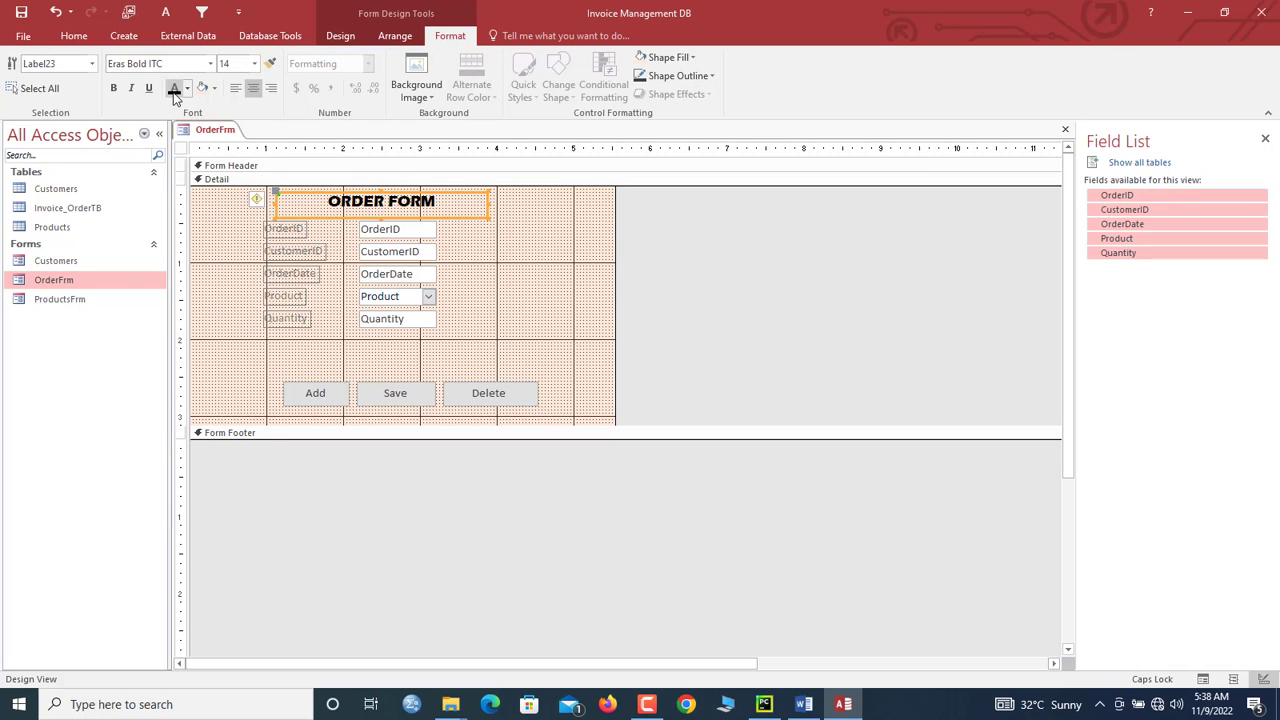
Step: Make the five field labels equal width and wider, then shift labels and text boxes left
{"action": "left_click_drag", "start_coordinate": [381, 219], "coordinate": [382, 211]}
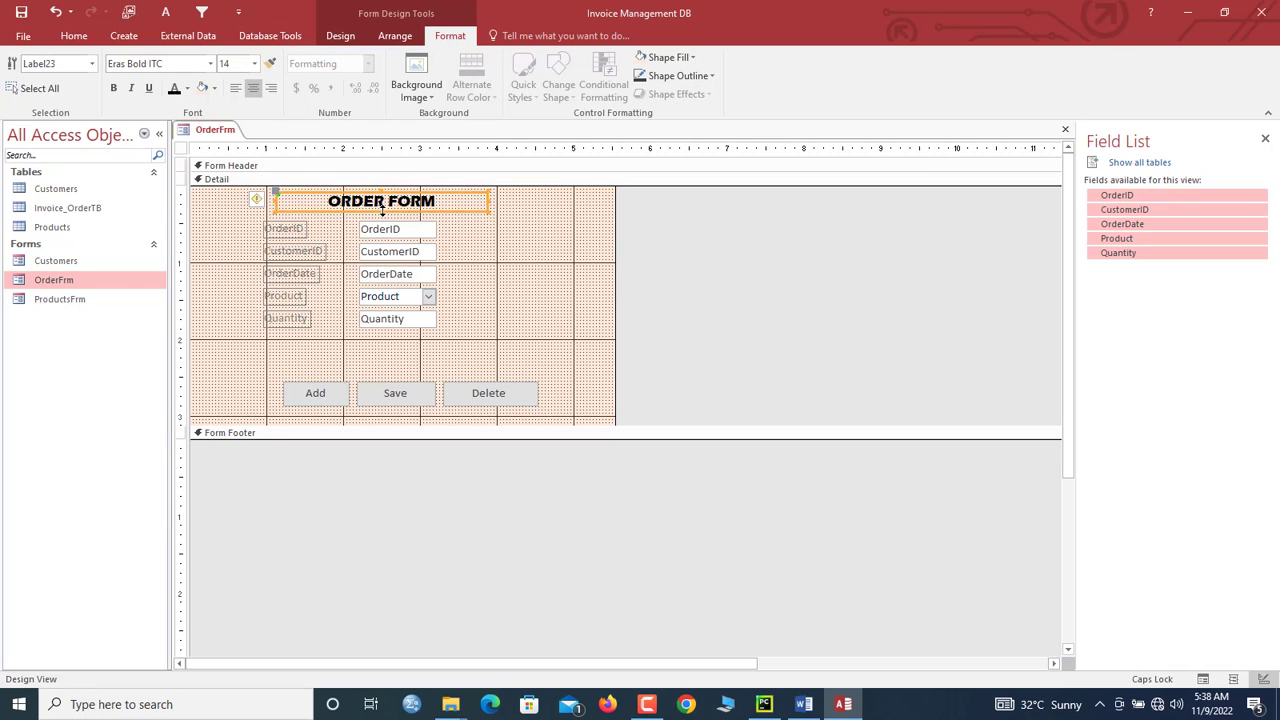
{"action": "left_click_drag", "start_coordinate": [451, 336], "coordinate": [549, 249]}
{"action": "left_click_drag", "start_coordinate": [315, 222], "coordinate": [303, 324]}
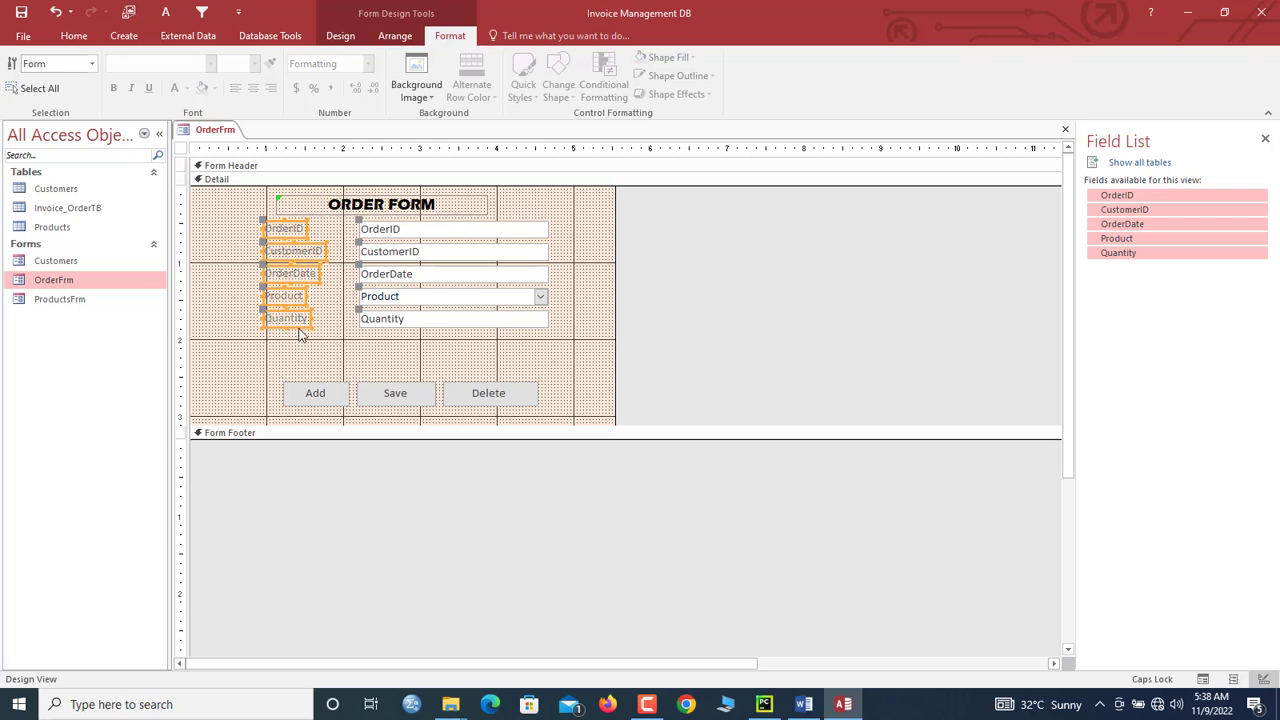
{"action": "right_click", "coordinate": [303, 318]}
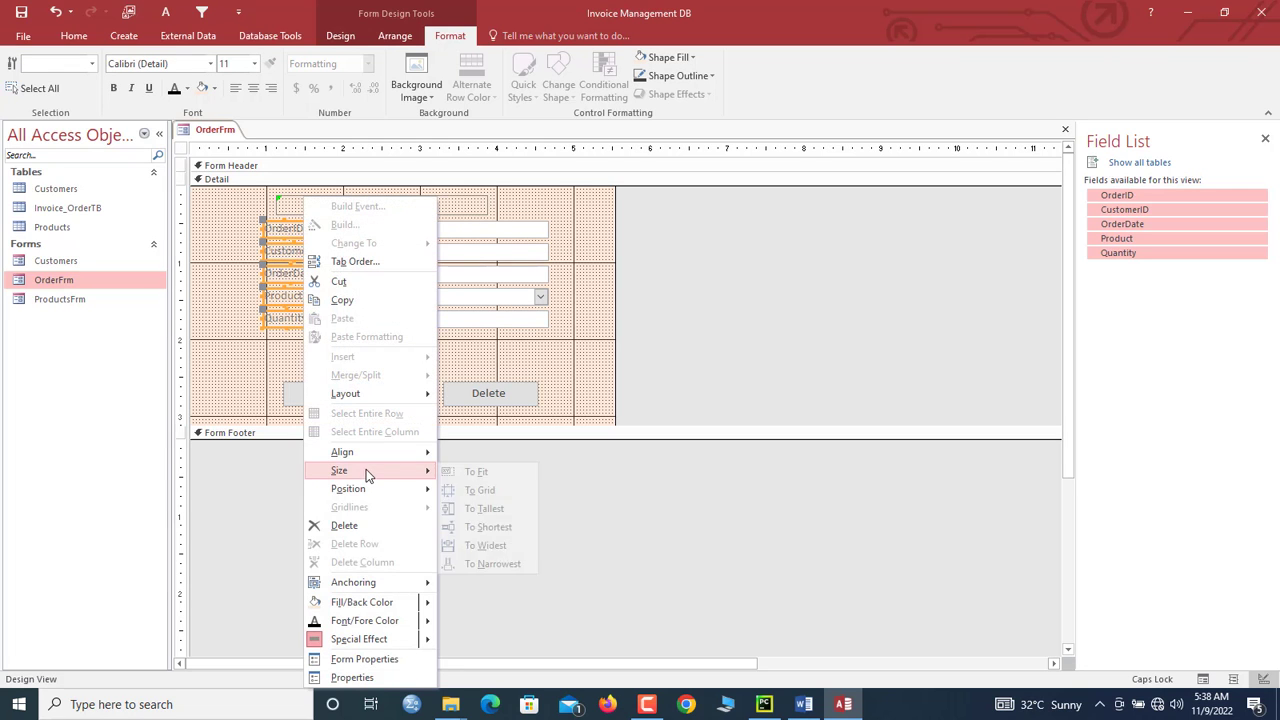
{"action": "left_click", "coordinate": [491, 548]}
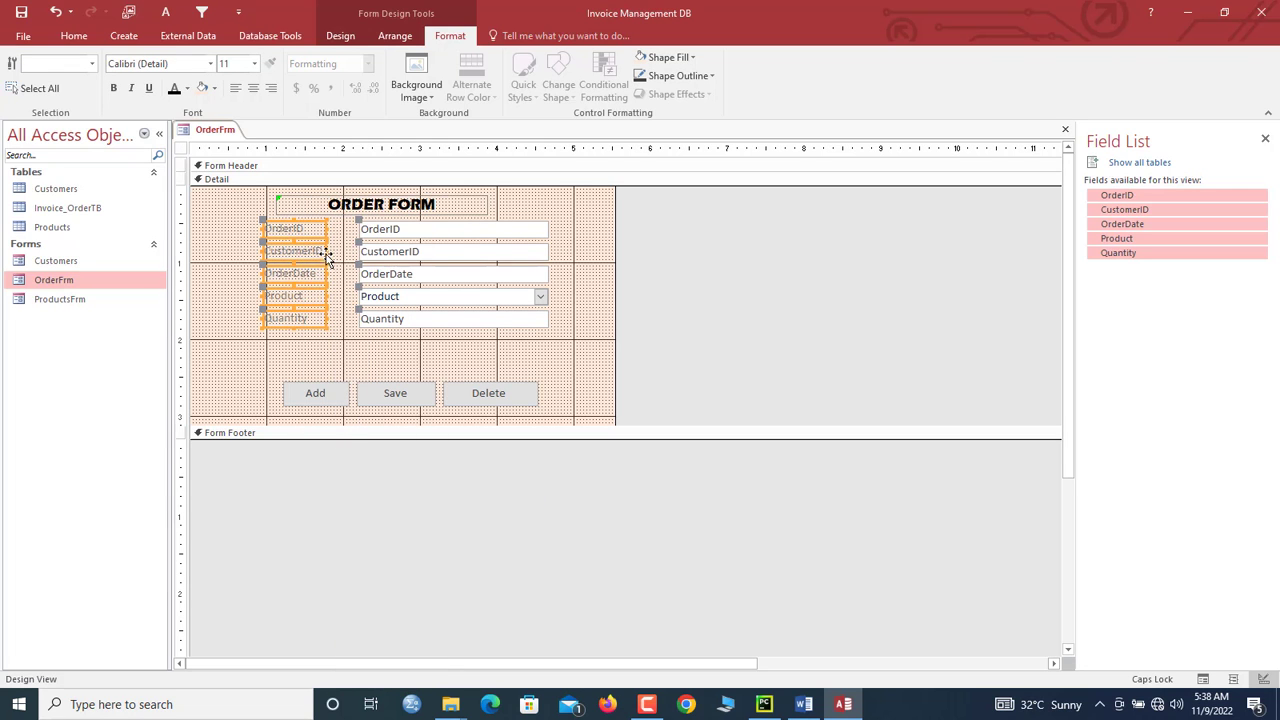
{"action": "left_click_drag", "start_coordinate": [325, 257], "coordinate": [351, 256]}
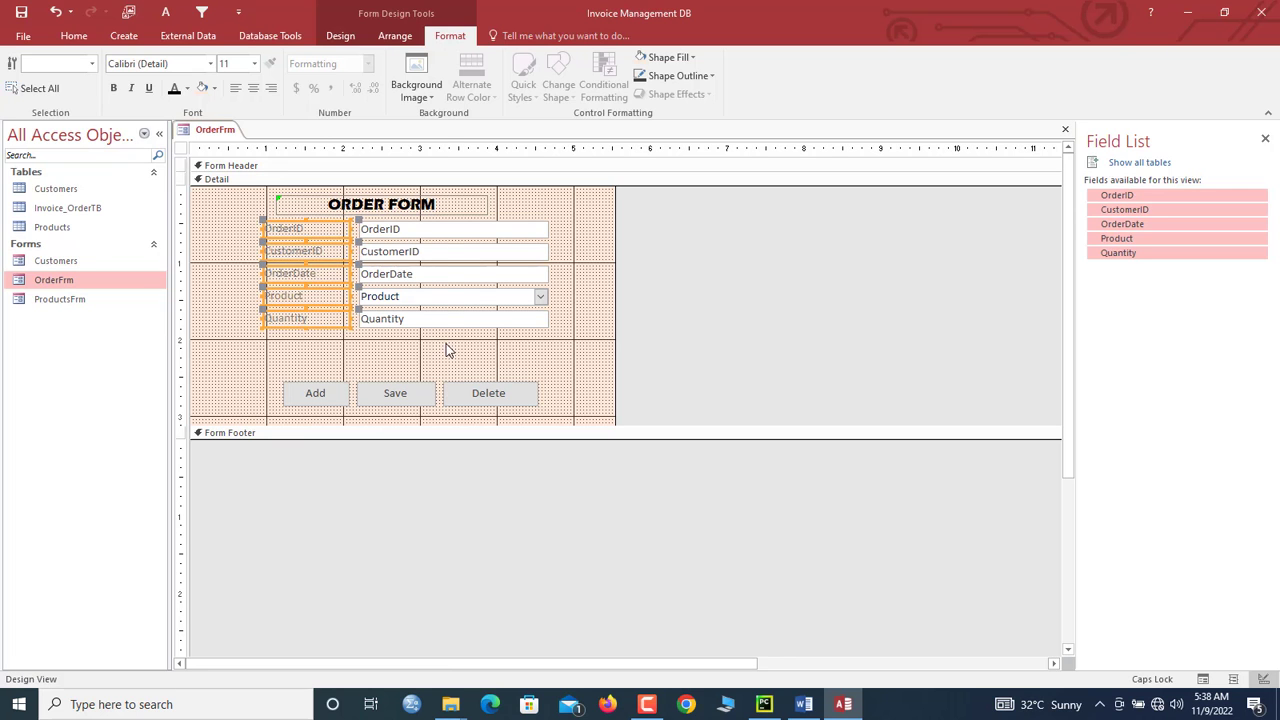
{"action": "left_click_drag", "start_coordinate": [447, 350], "coordinate": [265, 236]}
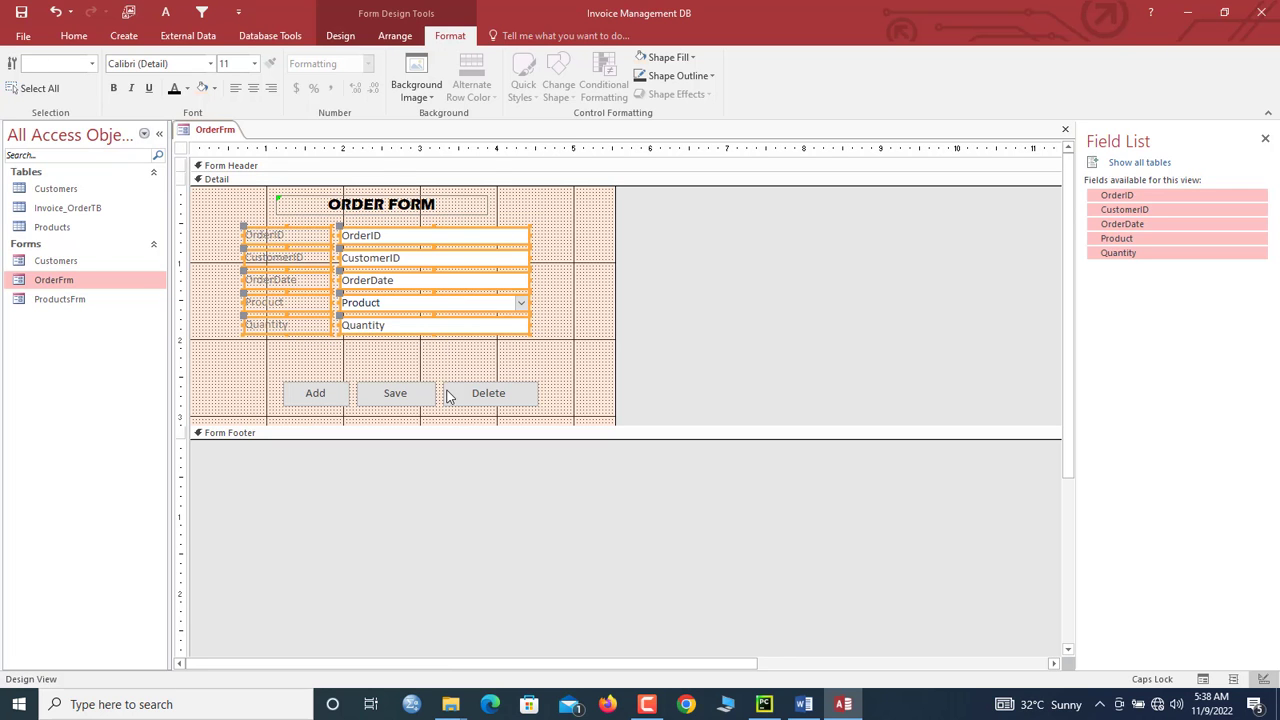
Step: Move the Add, Save and Delete buttons up-left, round their shape, and shrink the Detail area
{"action": "left_click_drag", "start_coordinate": [562, 394], "coordinate": [317, 387]}
{"action": "left_click_drag", "start_coordinate": [317, 388], "coordinate": [301, 365]}
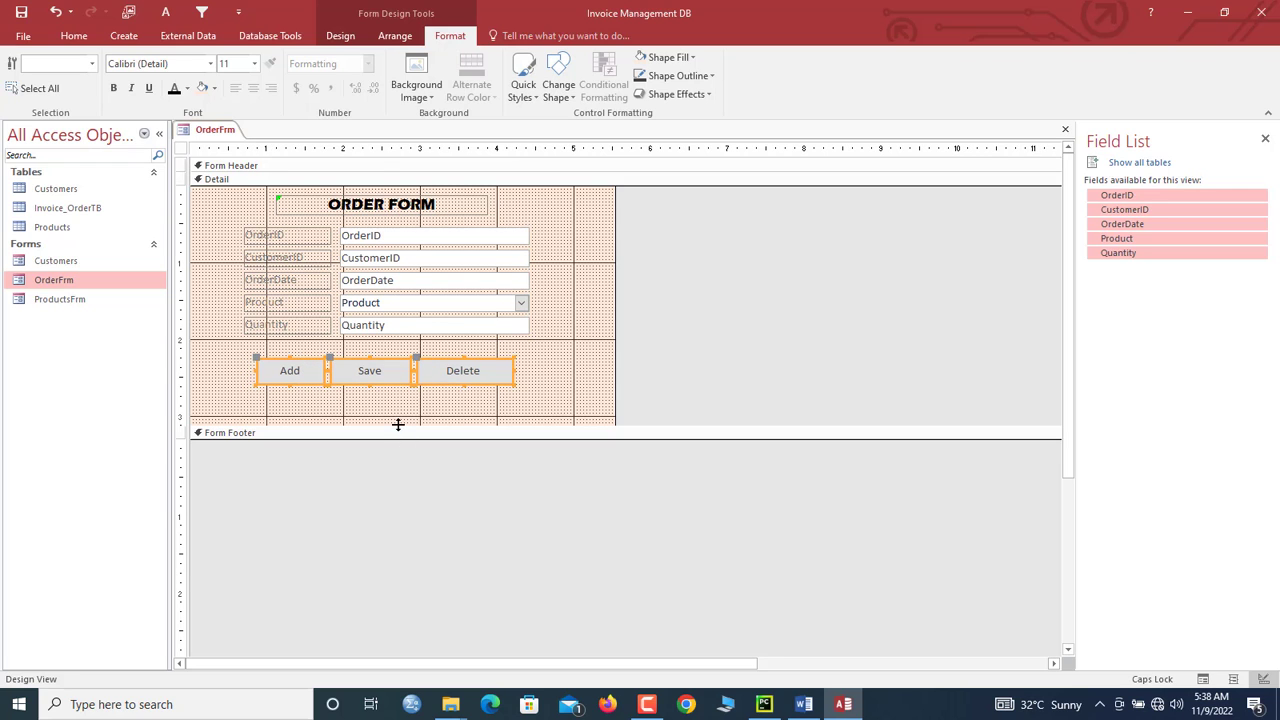
{"action": "left_click_drag", "start_coordinate": [398, 424], "coordinate": [380, 400]}
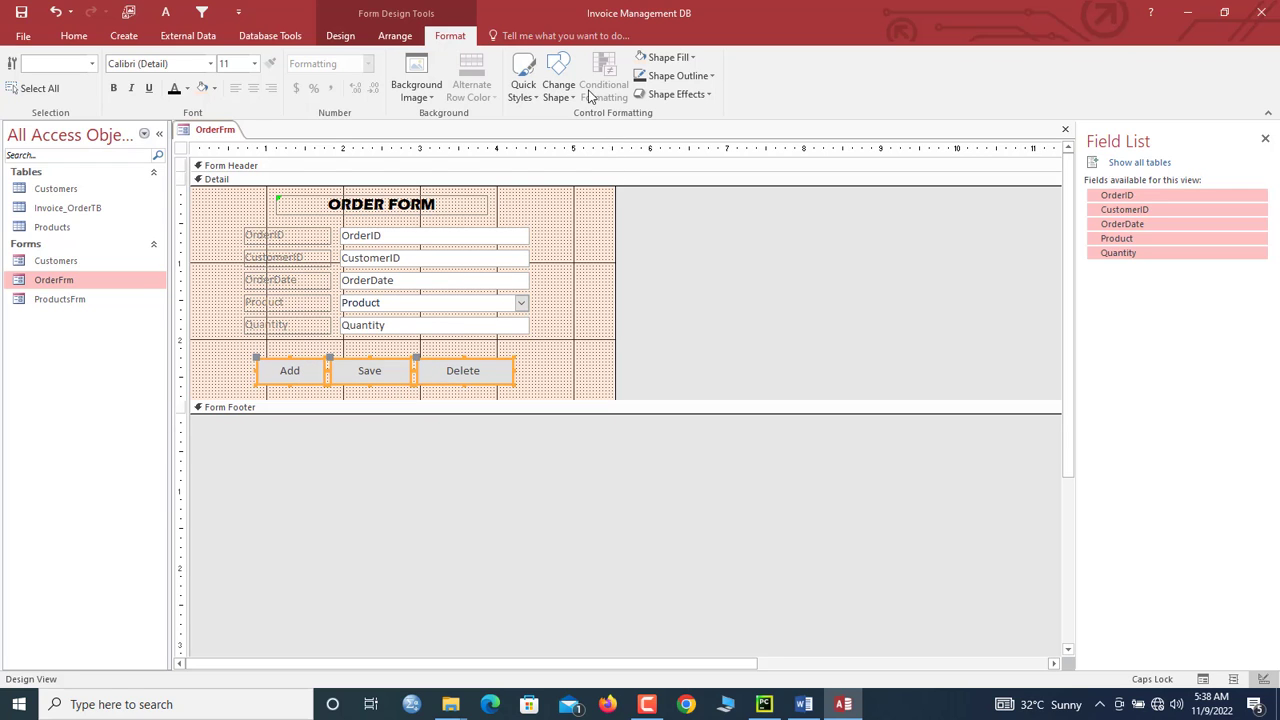
{"action": "left_click", "coordinate": [558, 90]}
{"action": "left_click", "coordinate": [590, 122]}
{"action": "left_click", "coordinate": [561, 375]}
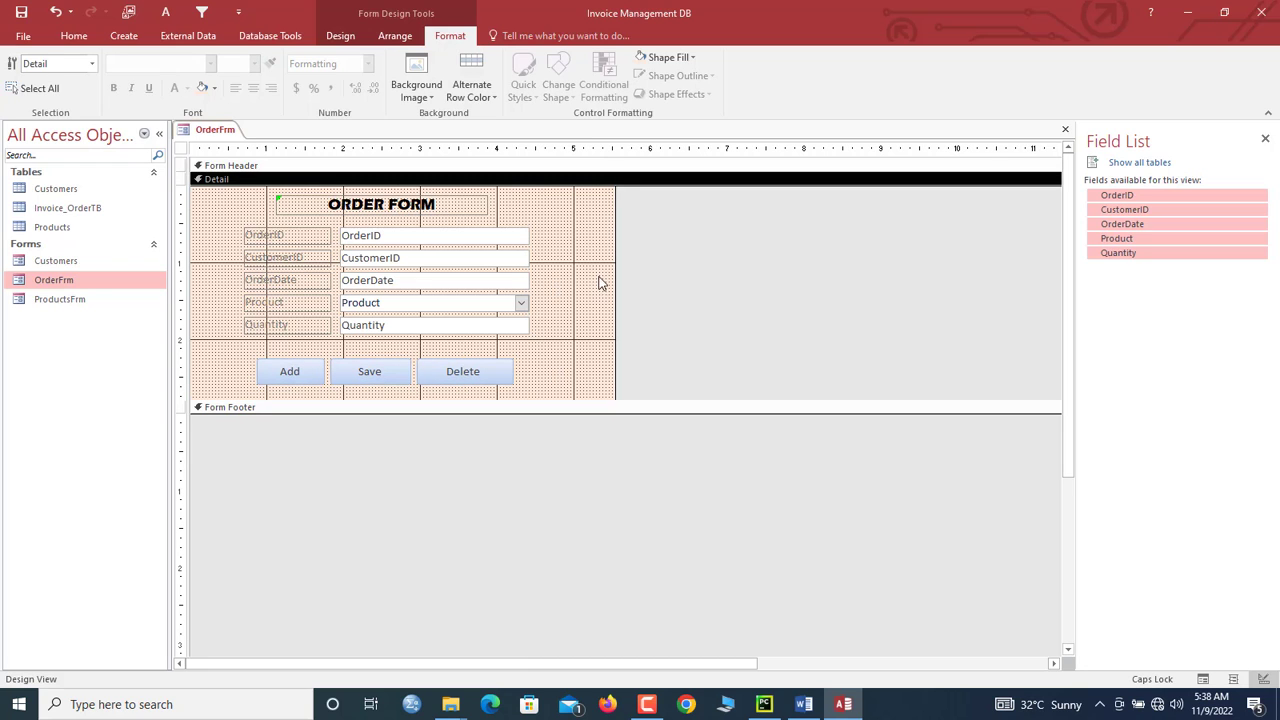
{"action": "left_click_drag", "start_coordinate": [614, 287], "coordinate": [582, 277]}
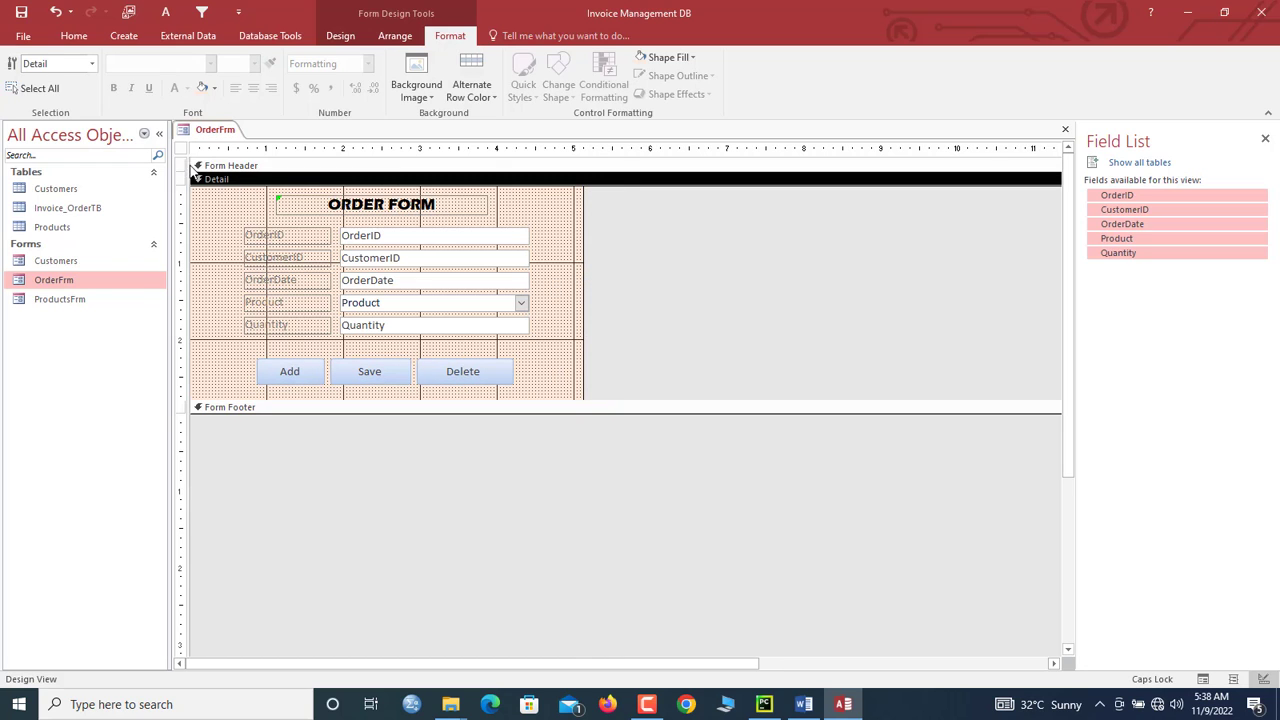
Step: Change the form's Caption property from Customers to Orders
{"action": "left_click", "coordinate": [183, 150]}
{"action": "double_click", "coordinate": [183, 150]}
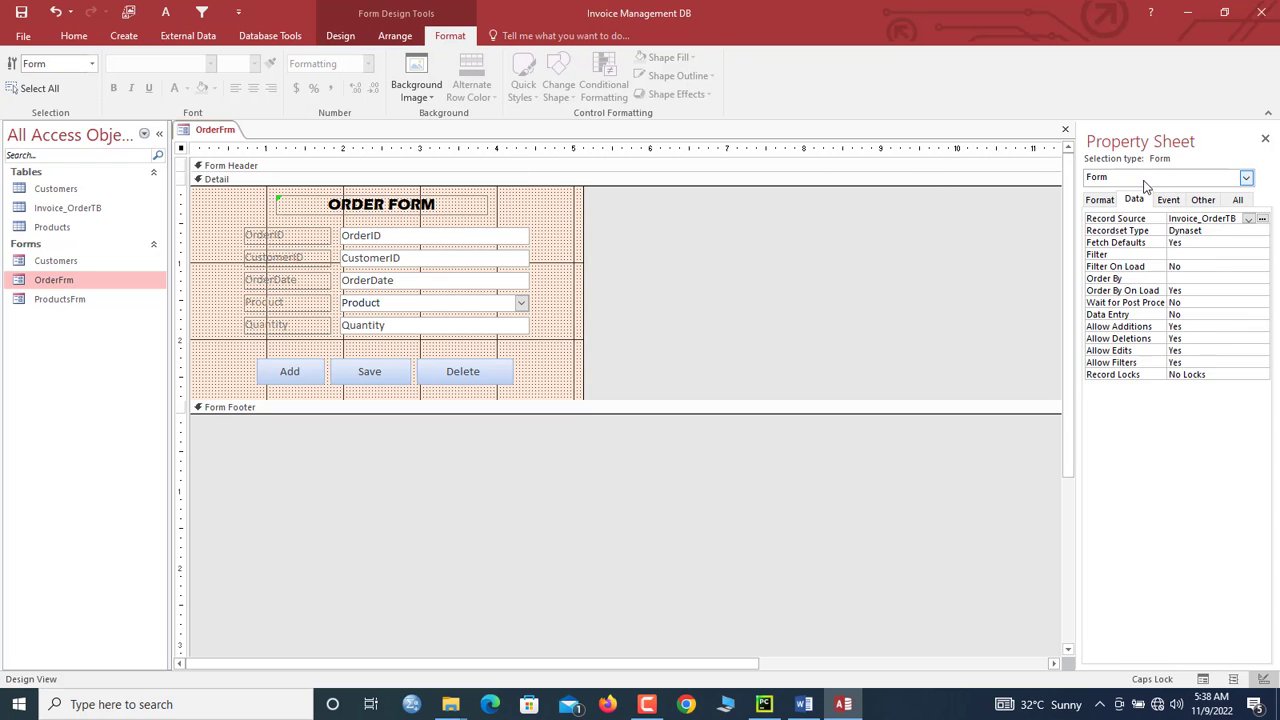
{"action": "left_click", "coordinate": [1102, 200]}
{"action": "double_click", "coordinate": [1221, 218]}
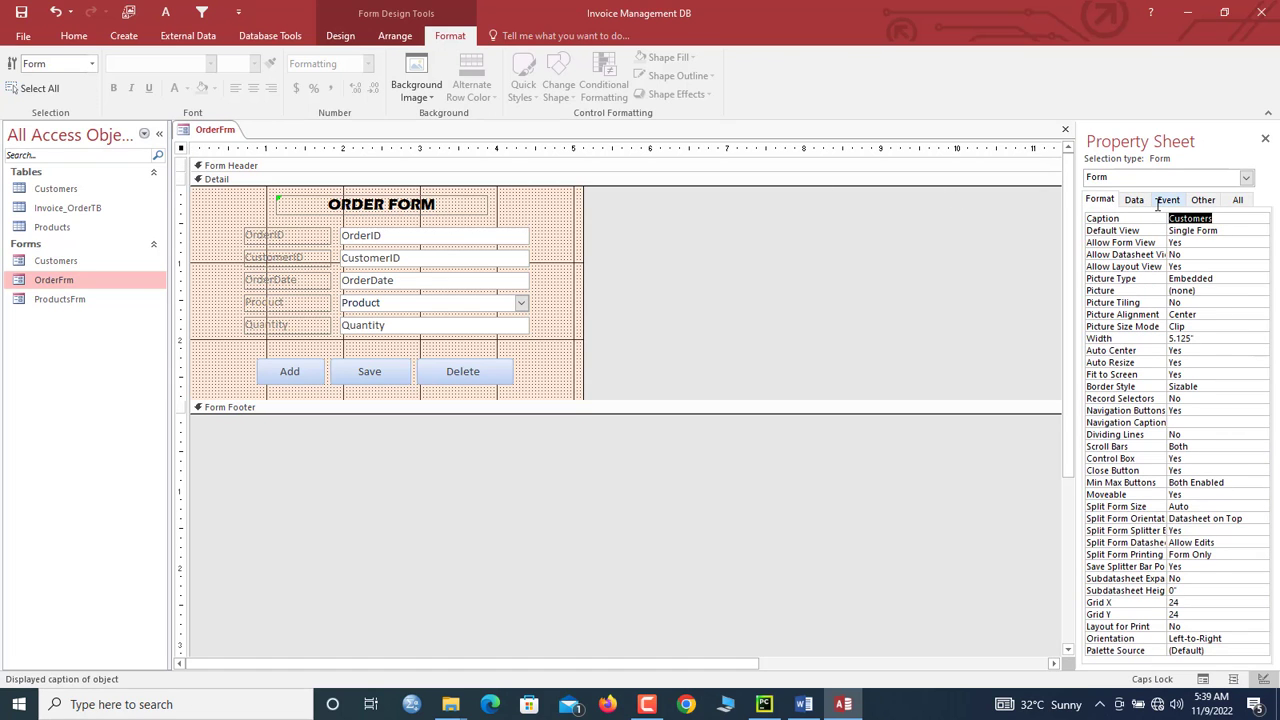
{"action": "type", "text": "oR"}
{"action": "key", "text": "BackSpace"}
{"action": "key", "text": "Caps_Lock"}
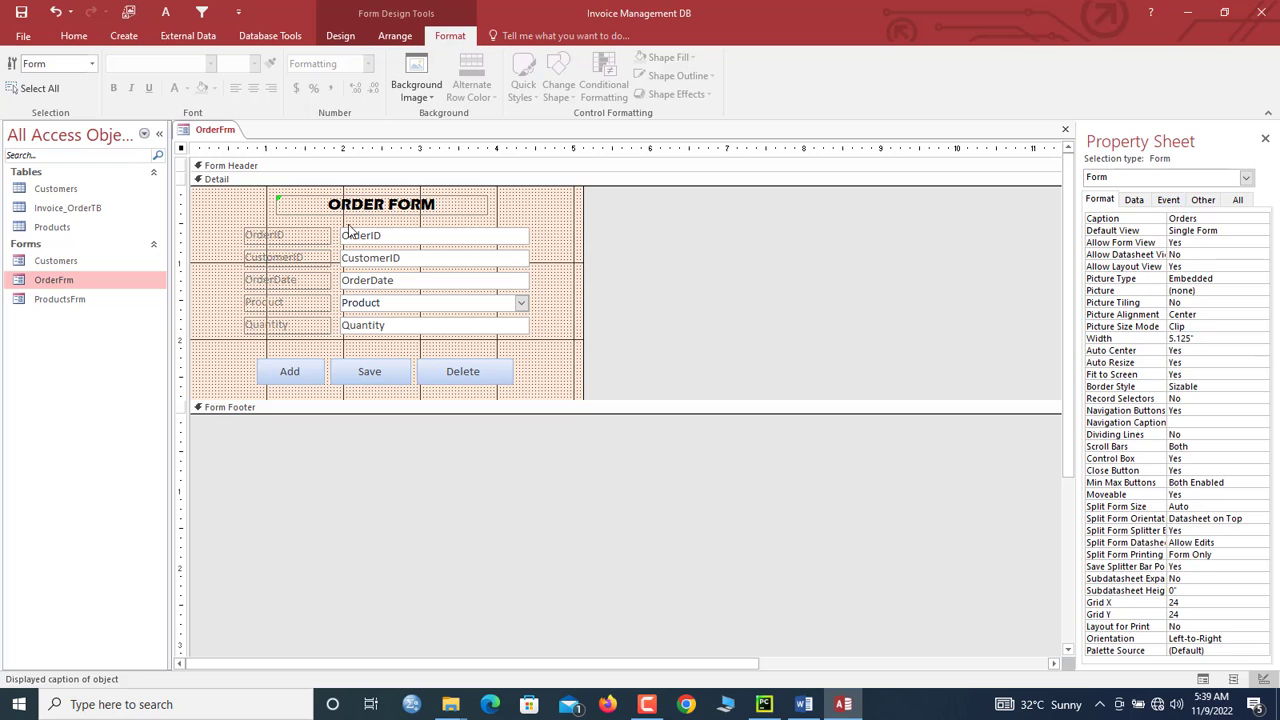
Step: Make the five labels and text boxes dark Text 1 colour at font size 12
{"action": "left_click_drag", "start_coordinate": [225, 219], "coordinate": [392, 330]}
{"action": "left_click", "coordinate": [174, 88]}
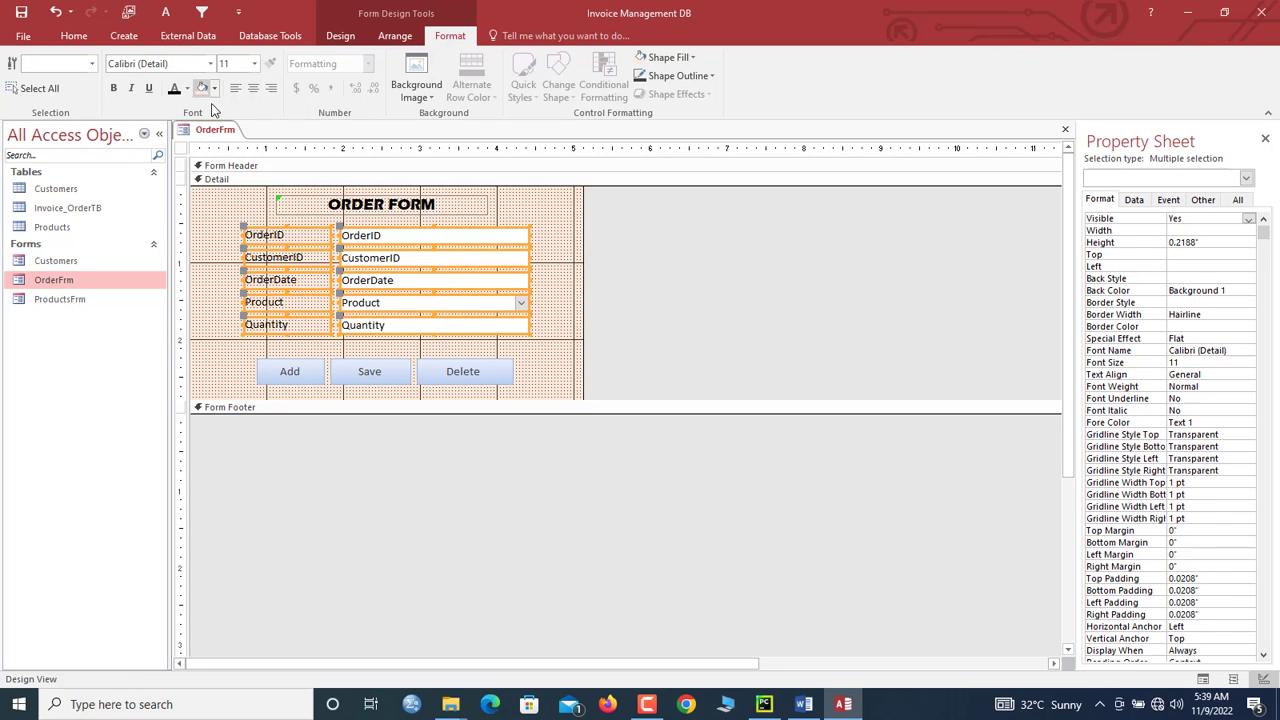
{"action": "left_click", "coordinate": [256, 66]}
{"action": "left_click", "coordinate": [241, 140]}
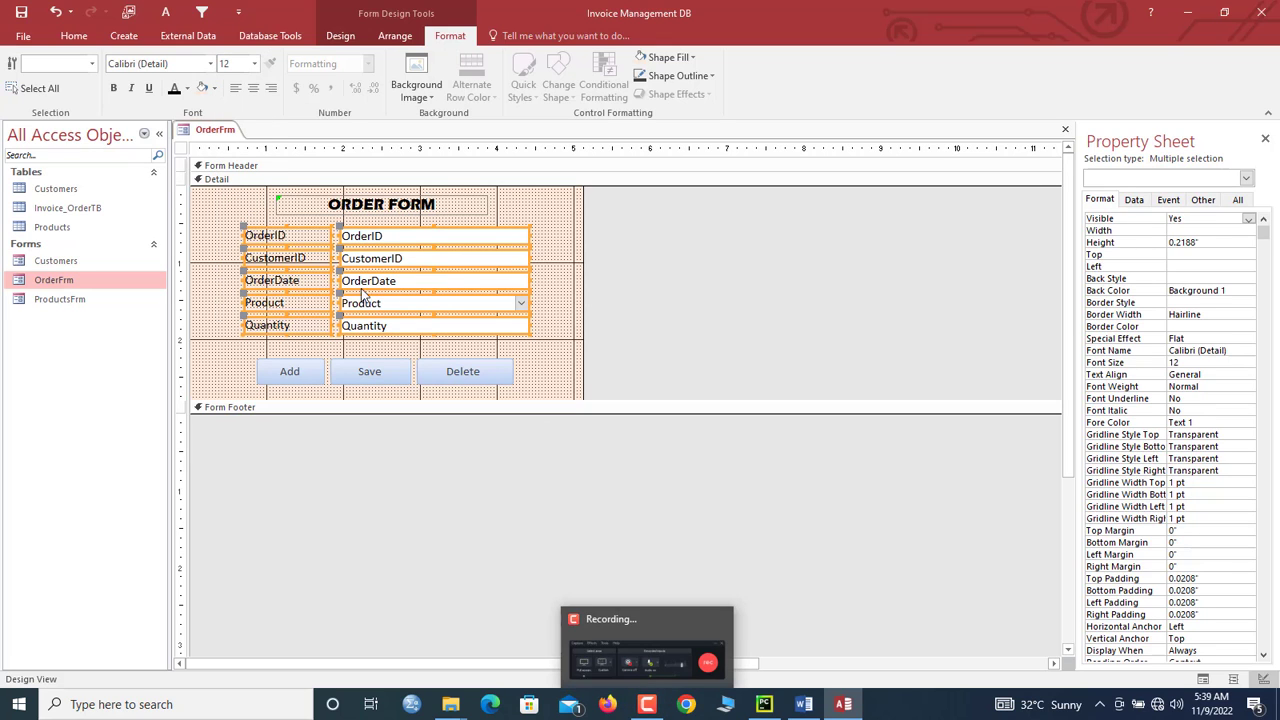
{"action": "right_click", "coordinate": [194, 127]}
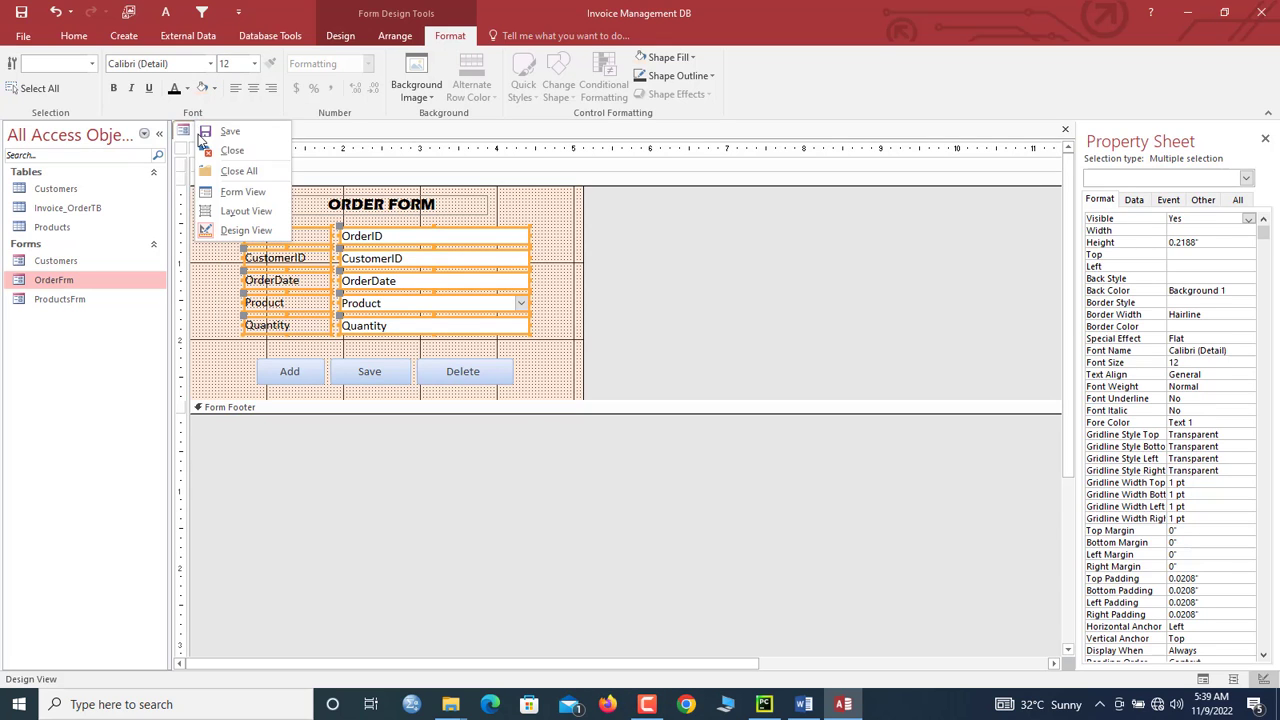
Step: Preview OrderFrm in Form View, reposition the Orders window, then close it
{"action": "left_click", "coordinate": [240, 193]}
{"action": "left_click_drag", "start_coordinate": [303, 160], "coordinate": [429, 149]}
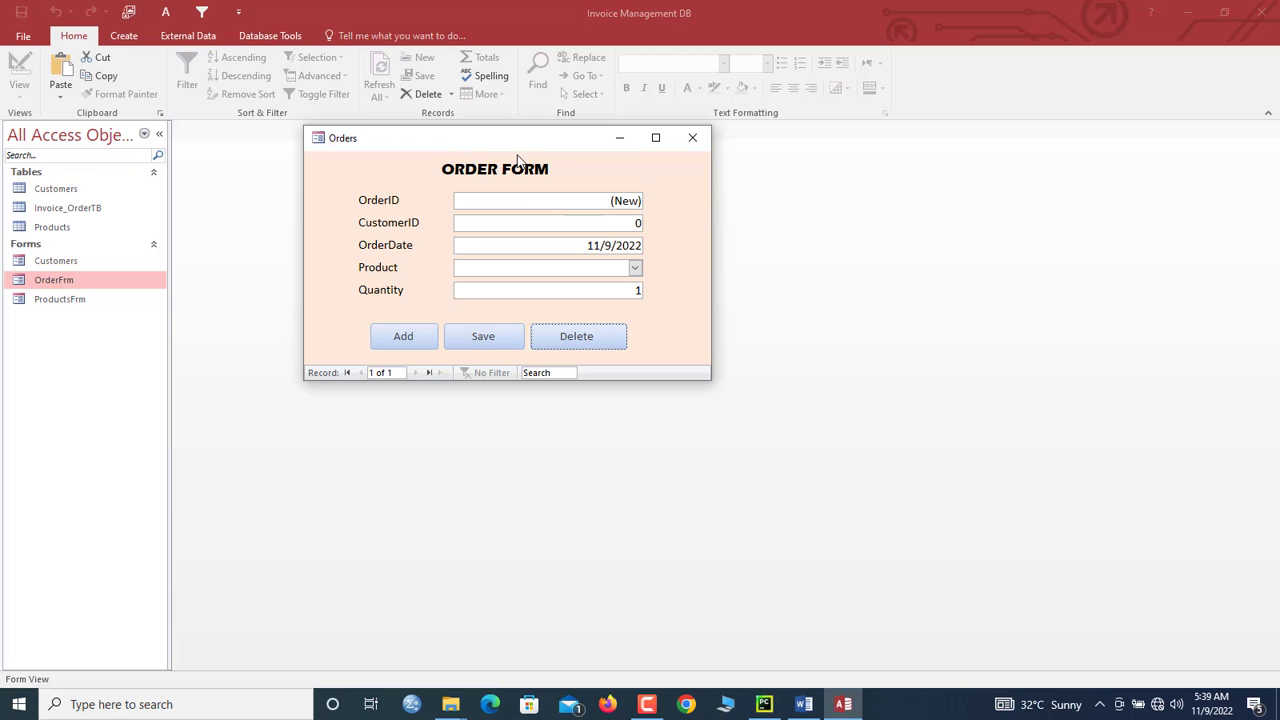
{"action": "left_click_drag", "start_coordinate": [520, 152], "coordinate": [548, 190]}
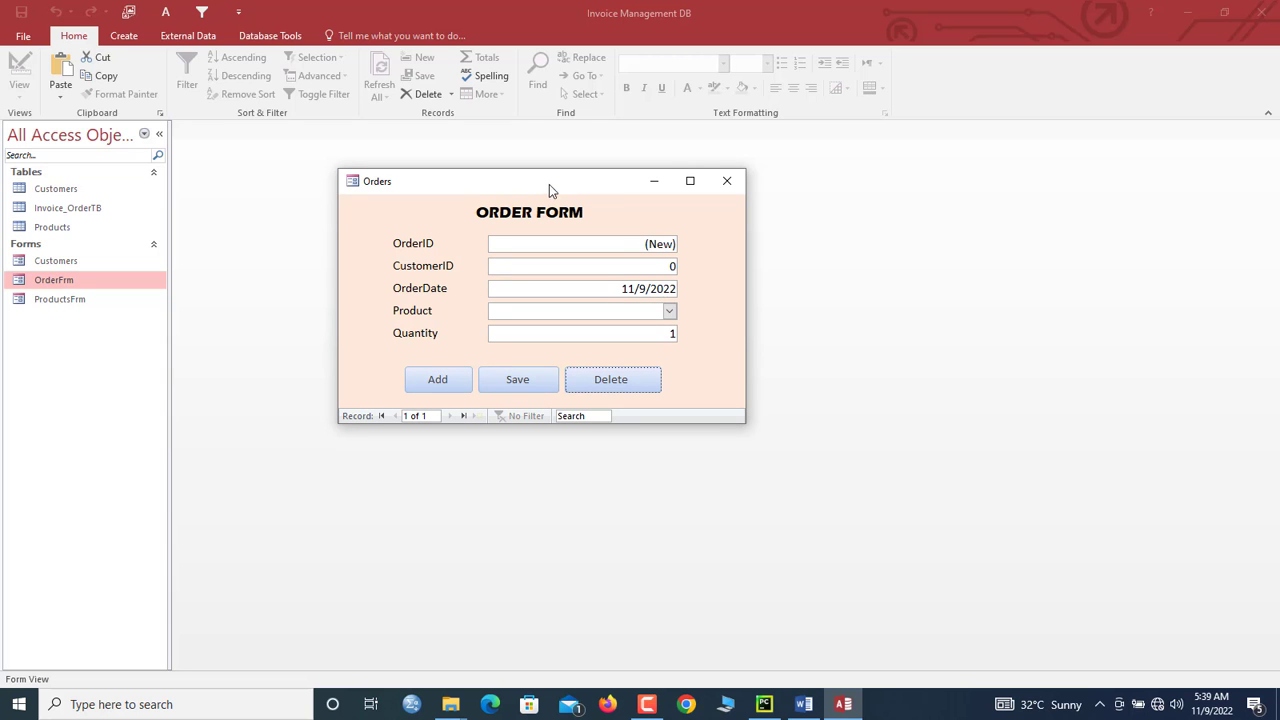
{"action": "left_click_drag", "start_coordinate": [608, 186], "coordinate": [613, 165]}
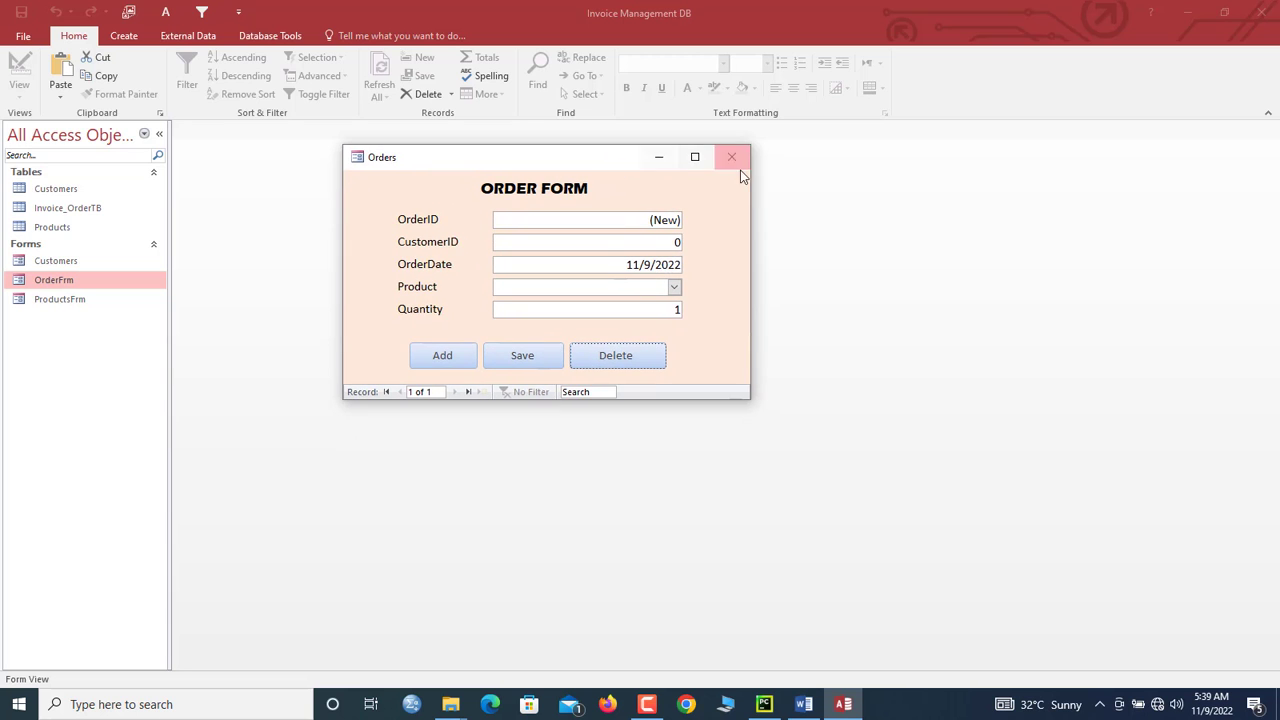
{"action": "left_click", "coordinate": [735, 166]}
{"action": "left_click", "coordinate": [50, 262]}
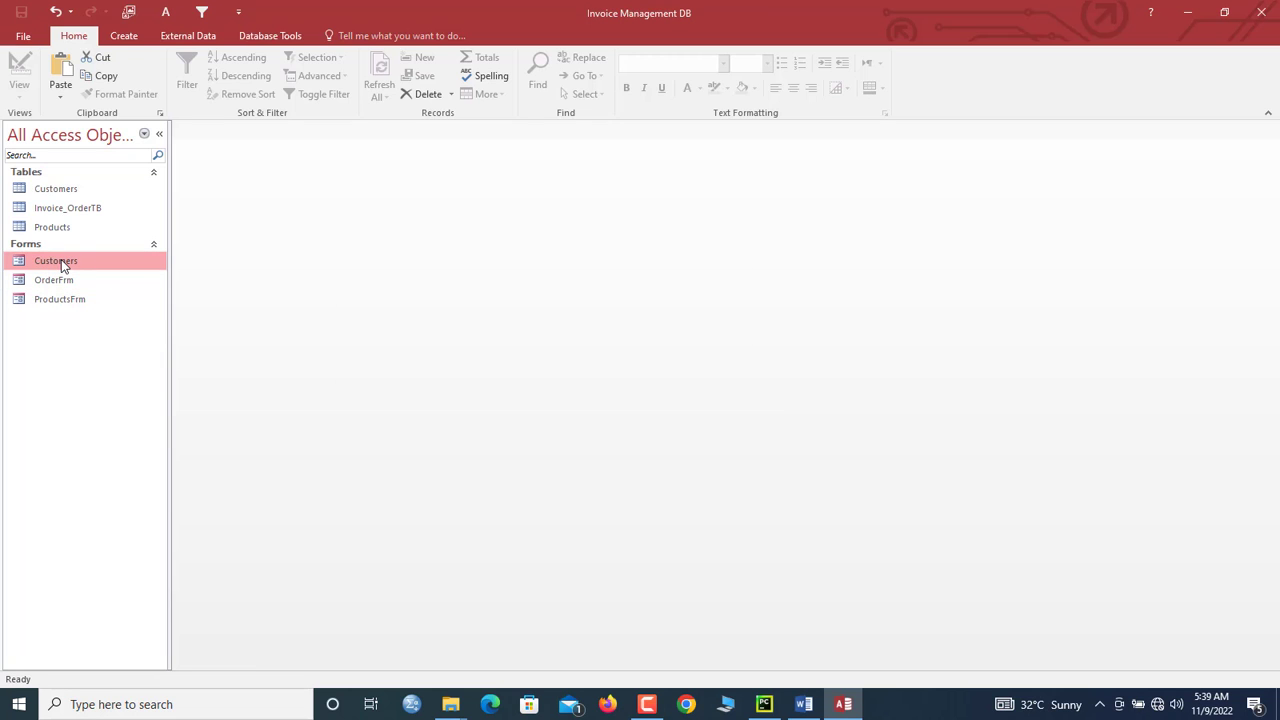
Step: Copy the Customers form and paste it as Customer_Invoices
{"action": "right_click", "coordinate": [62, 265]}
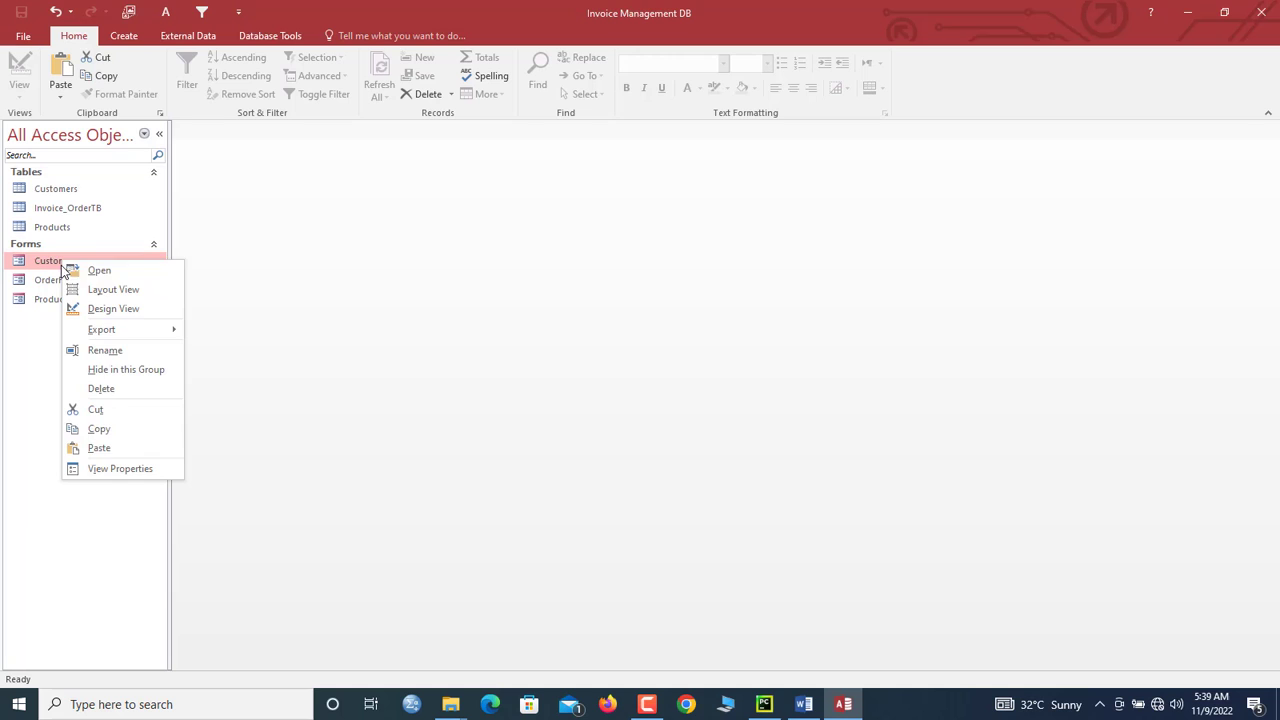
{"action": "left_click", "coordinate": [110, 428]}
{"action": "key", "text": "ctrl+v"}
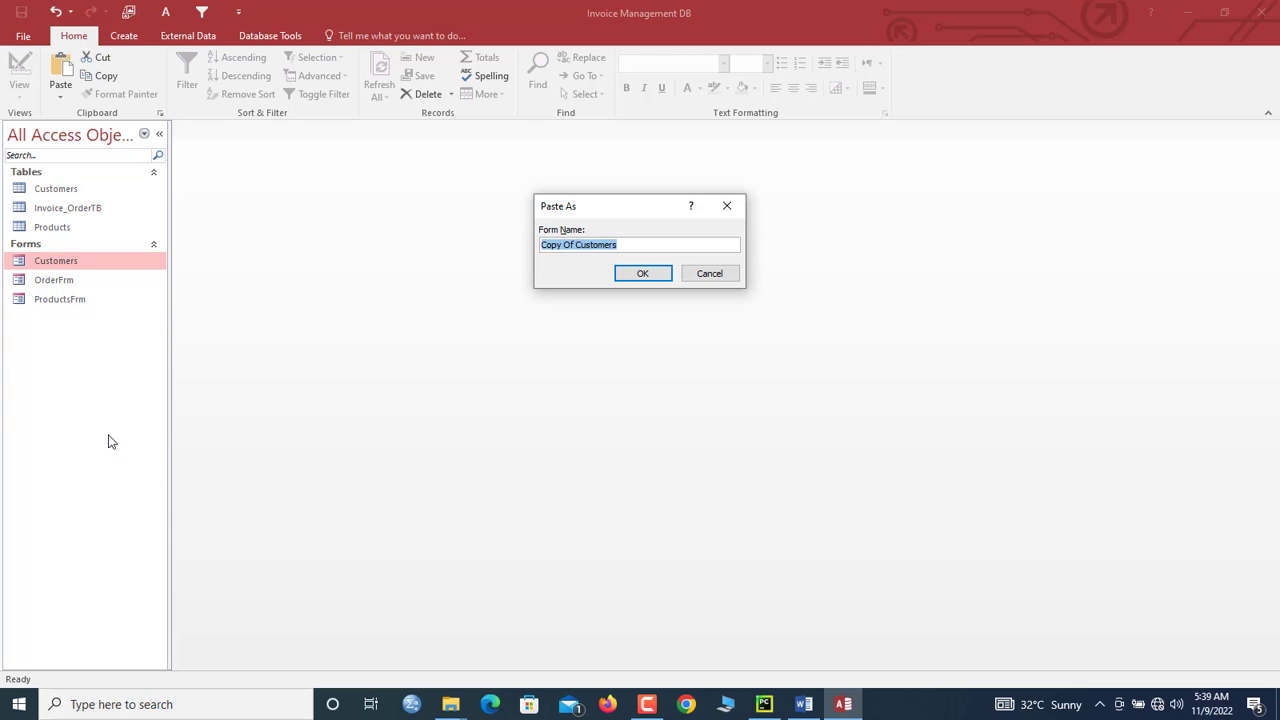
{"action": "type", "text": "Cus"}
{"action": "key", "text": "Return"}
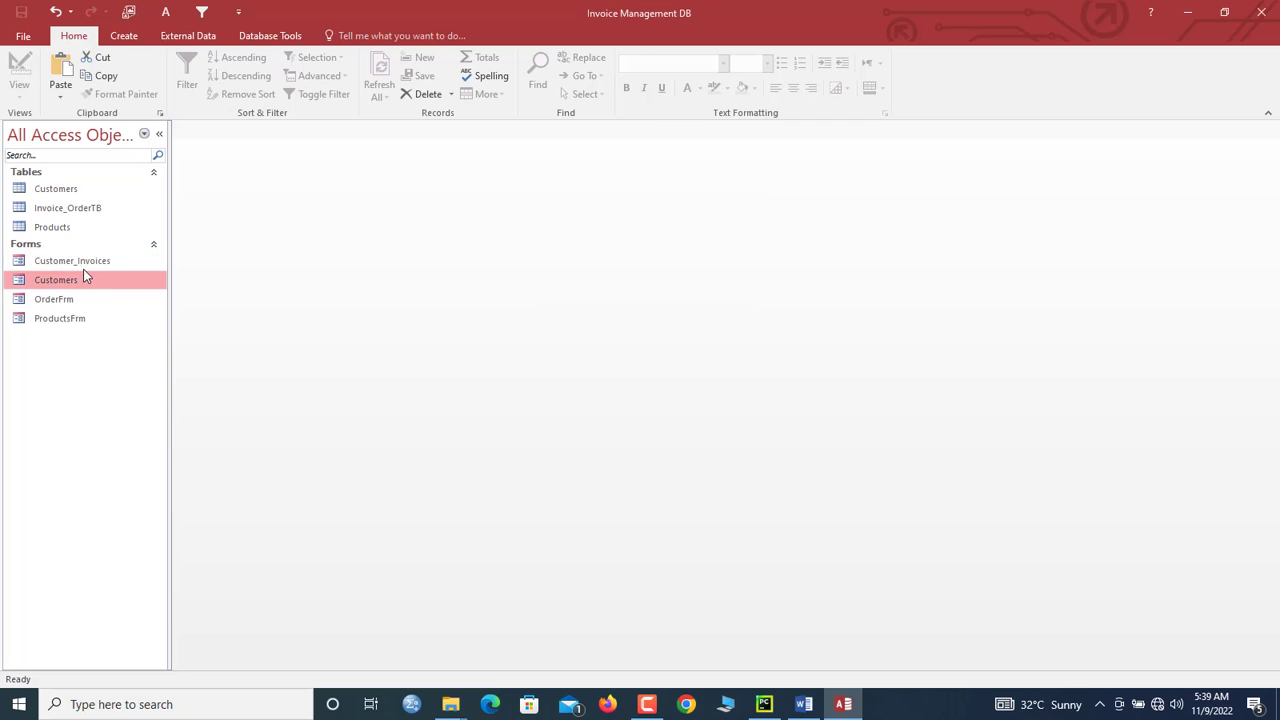
Step: Open Customer_Invoices in Design View
{"action": "left_click", "coordinate": [83, 265]}
{"action": "right_click", "coordinate": [83, 266]}
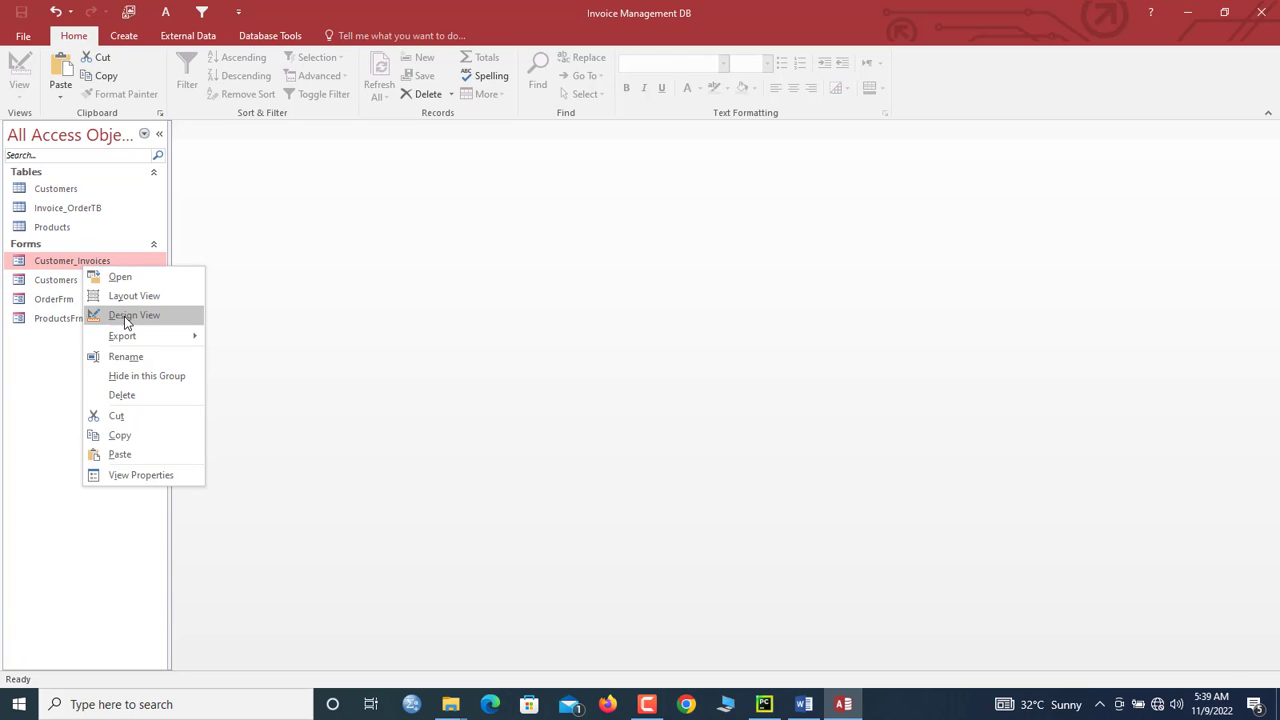
{"action": "left_click", "coordinate": [124, 316]}
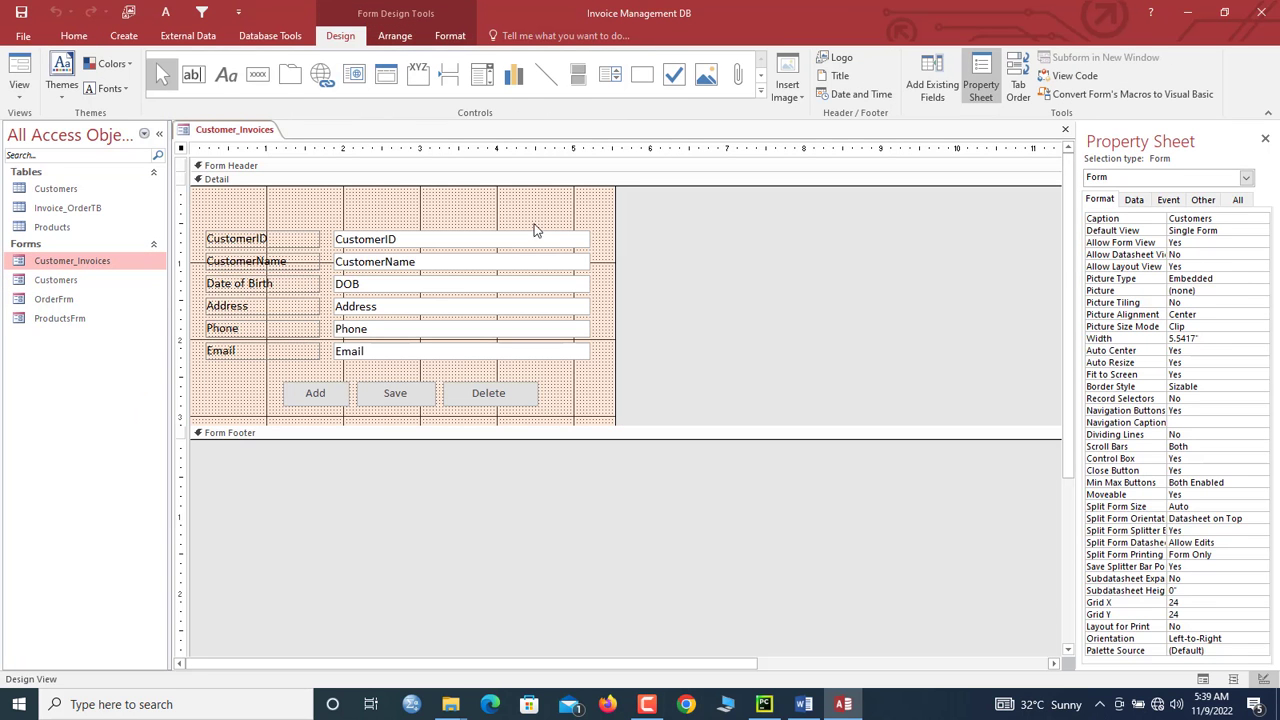
Step: Add Form Header and Footer sections and make the header taller
{"action": "left_click", "coordinate": [465, 199]}
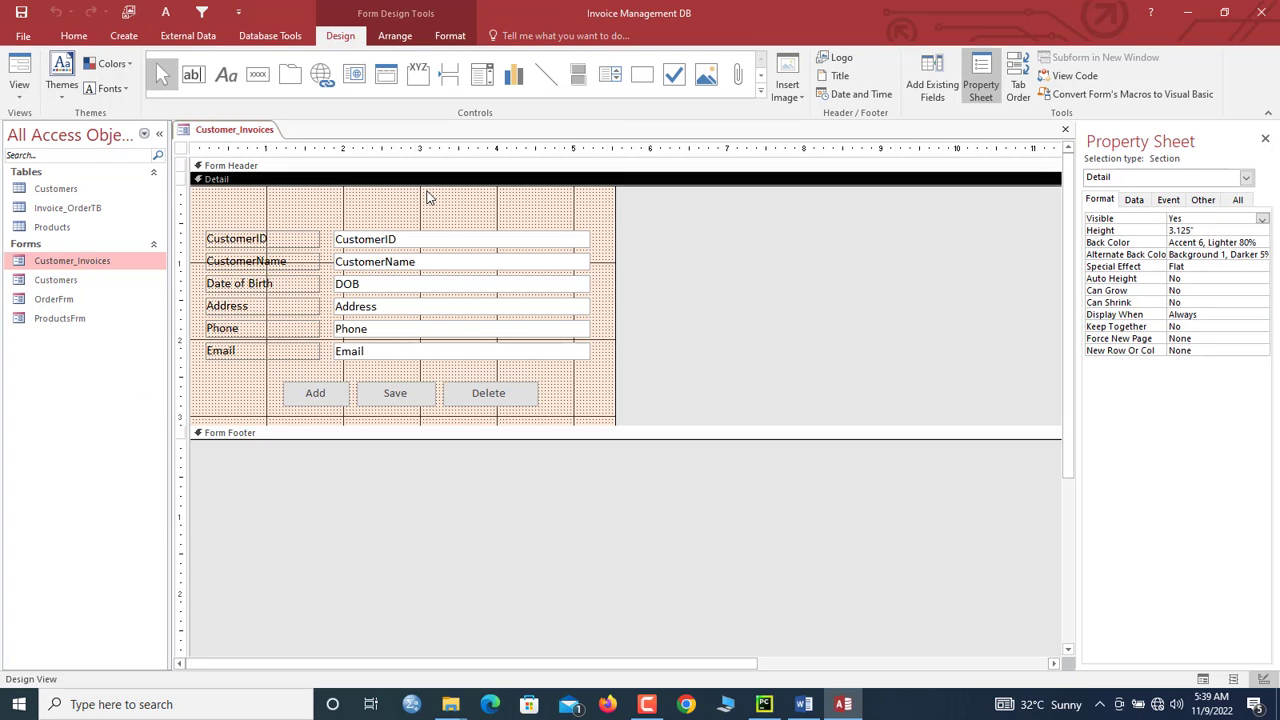
{"action": "right_click", "coordinate": [427, 197]}
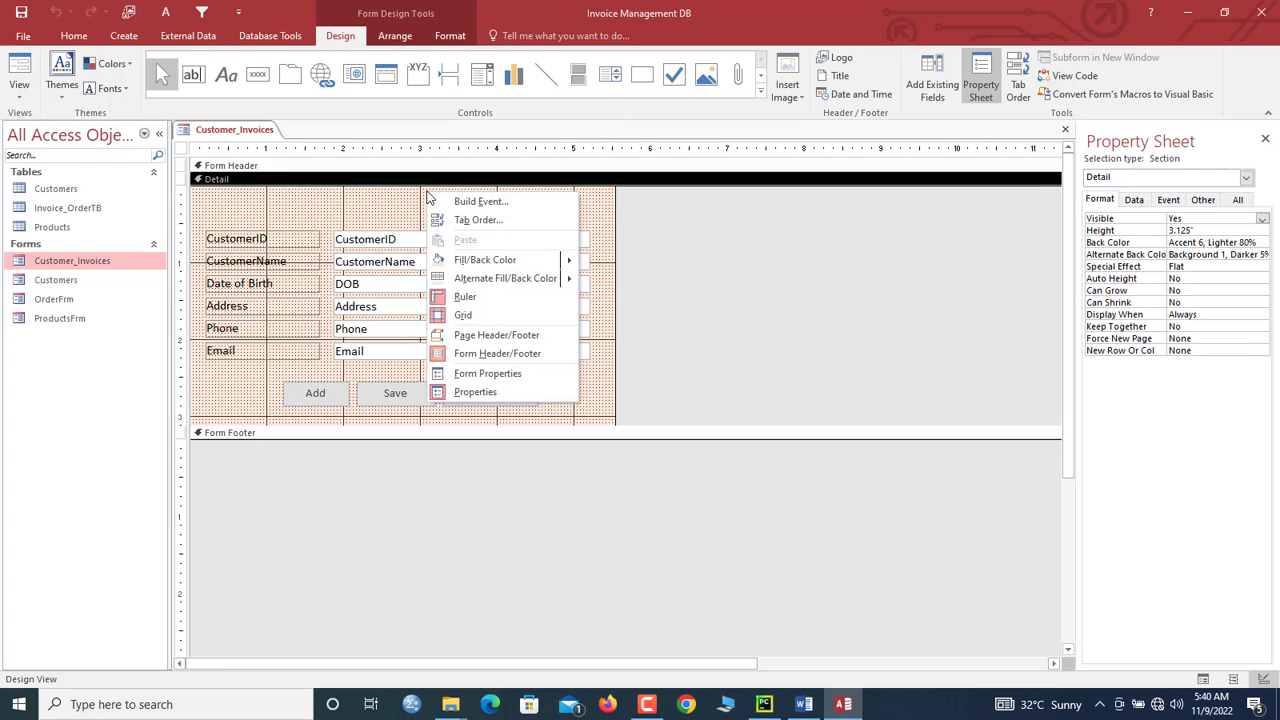
{"action": "left_click", "coordinate": [397, 197]}
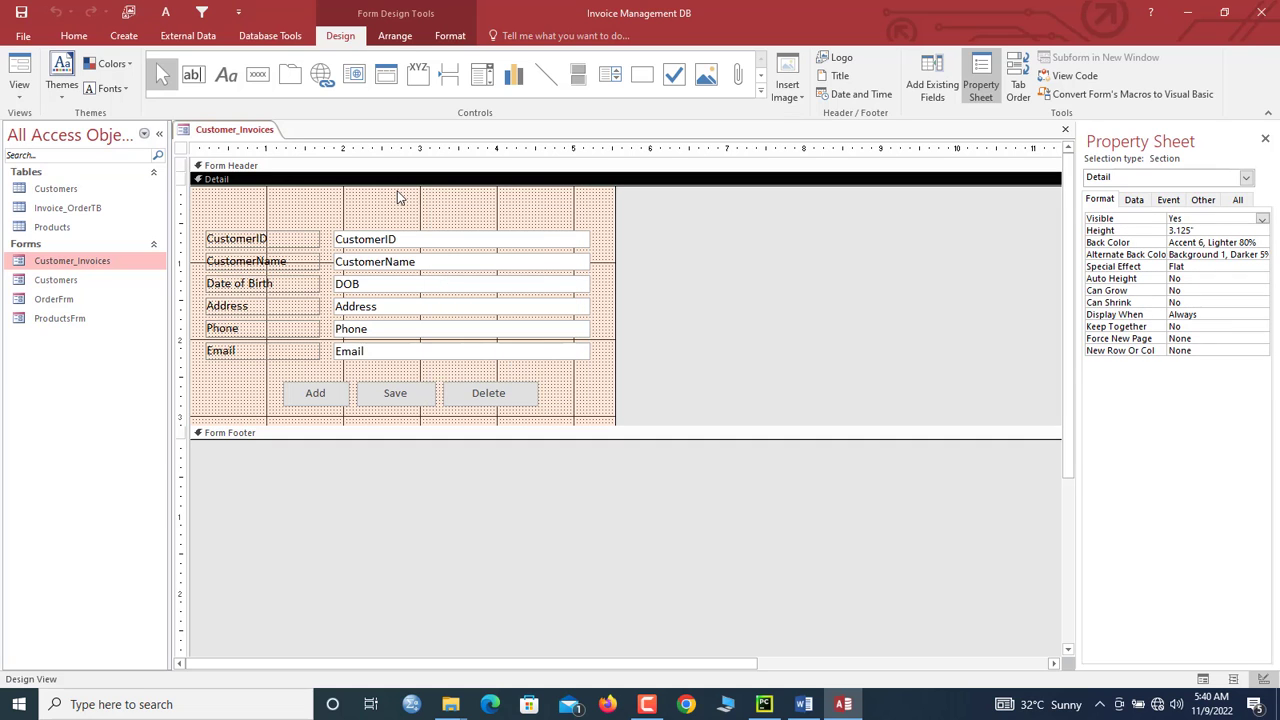
{"action": "right_click", "coordinate": [397, 197]}
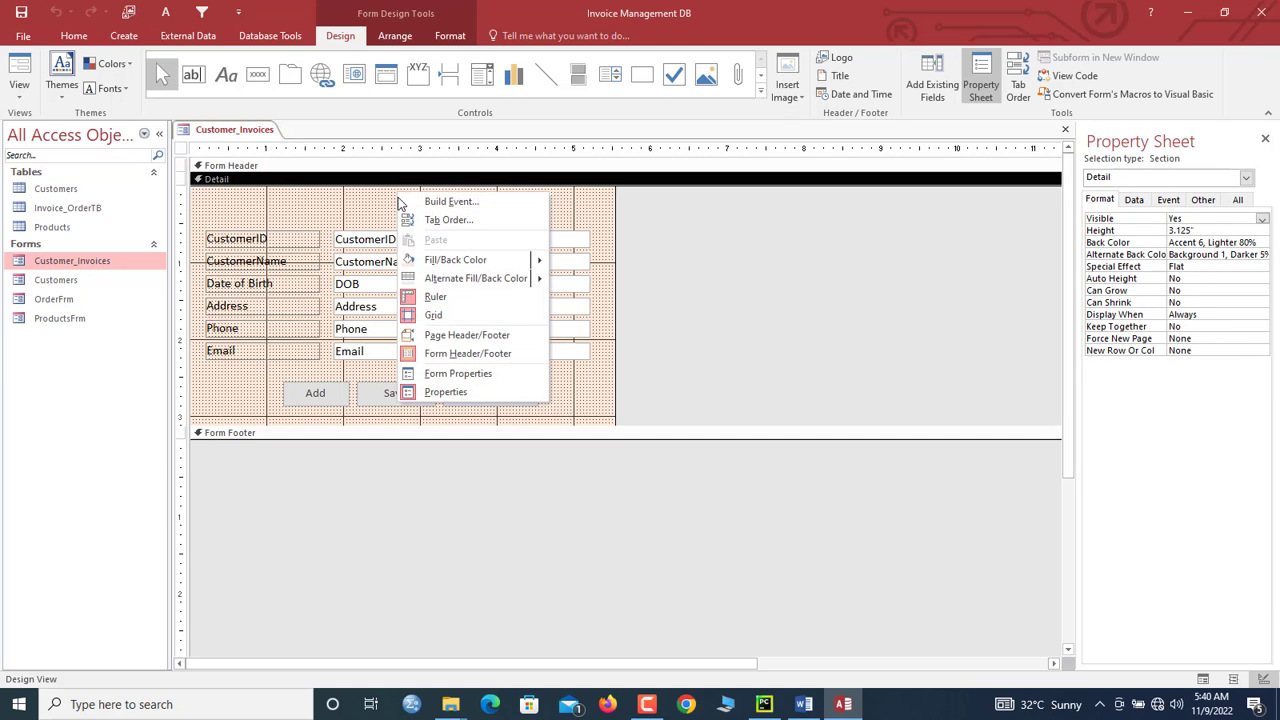
{"action": "left_click", "coordinate": [474, 354]}
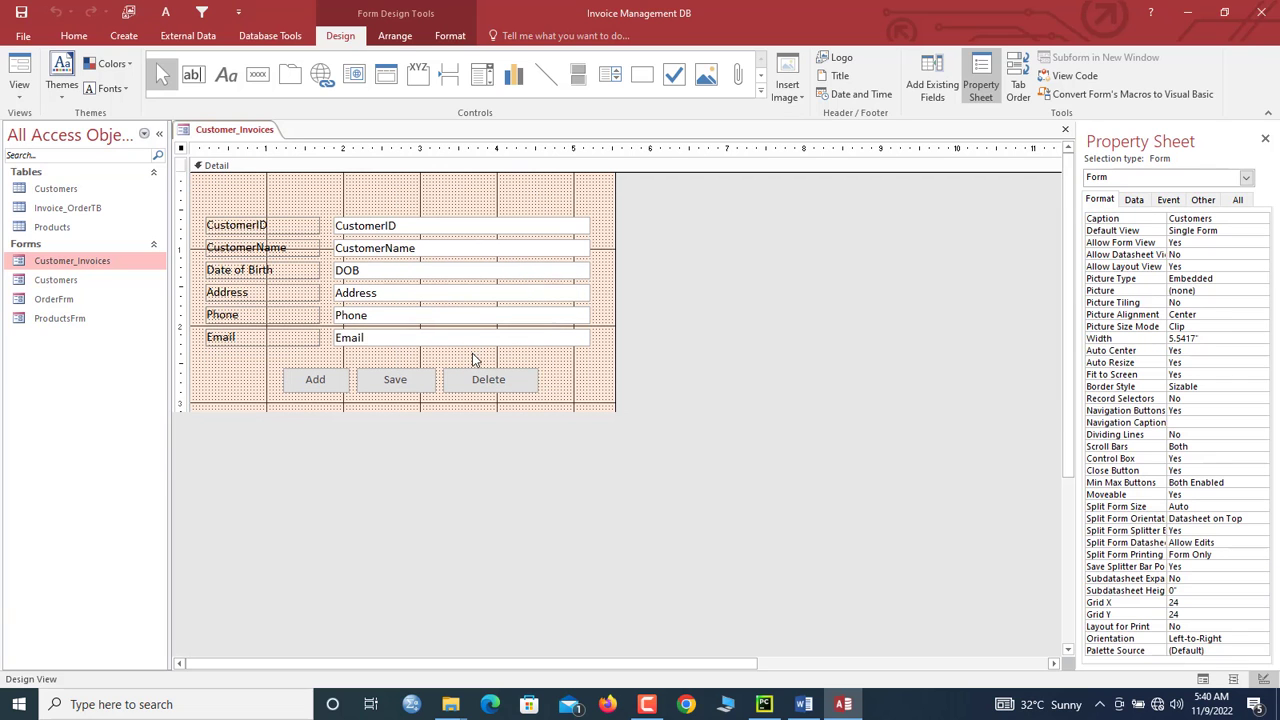
{"action": "left_click", "coordinate": [369, 184]}
{"action": "right_click", "coordinate": [369, 184]}
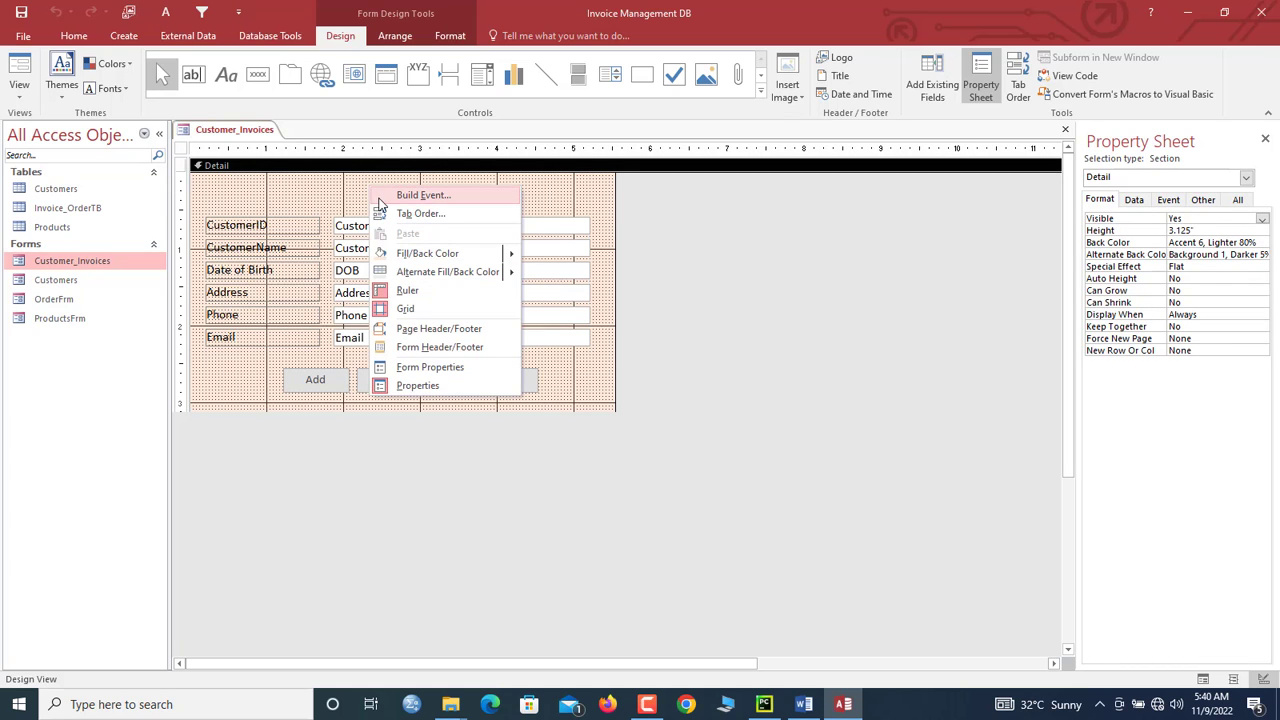
{"action": "left_click", "coordinate": [421, 347]}
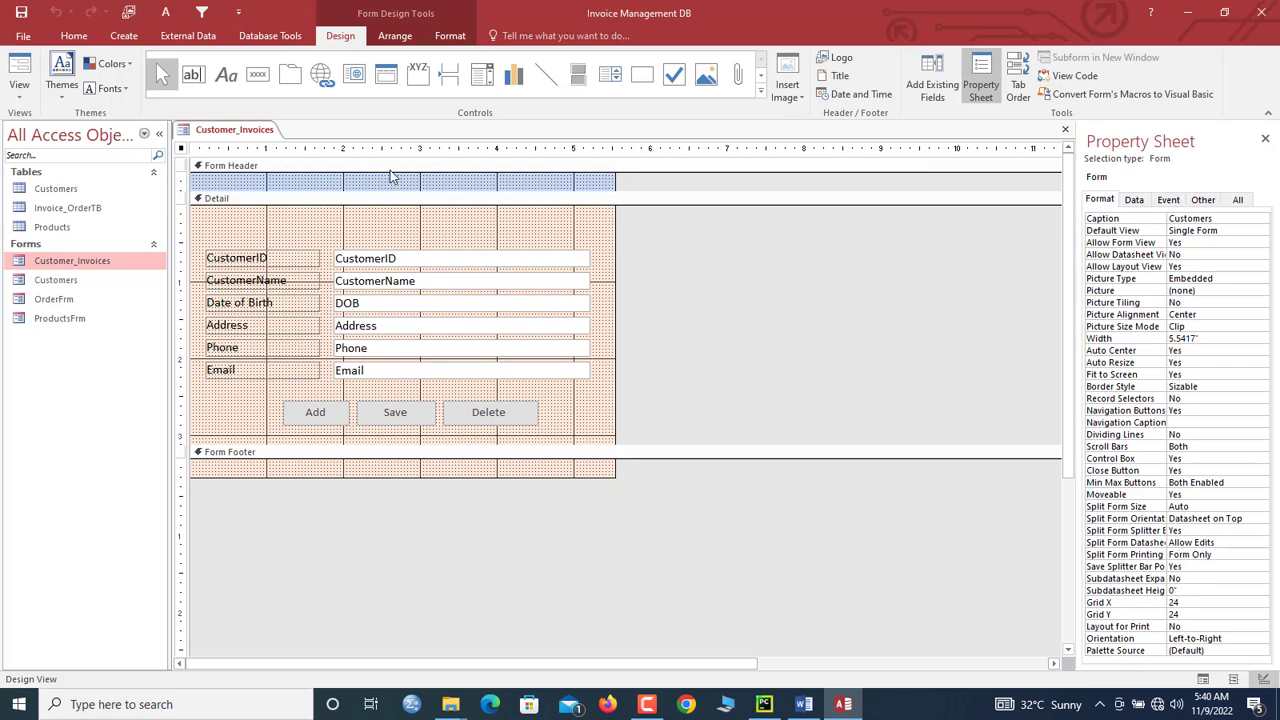
{"action": "left_click_drag", "start_coordinate": [391, 188], "coordinate": [394, 220]}
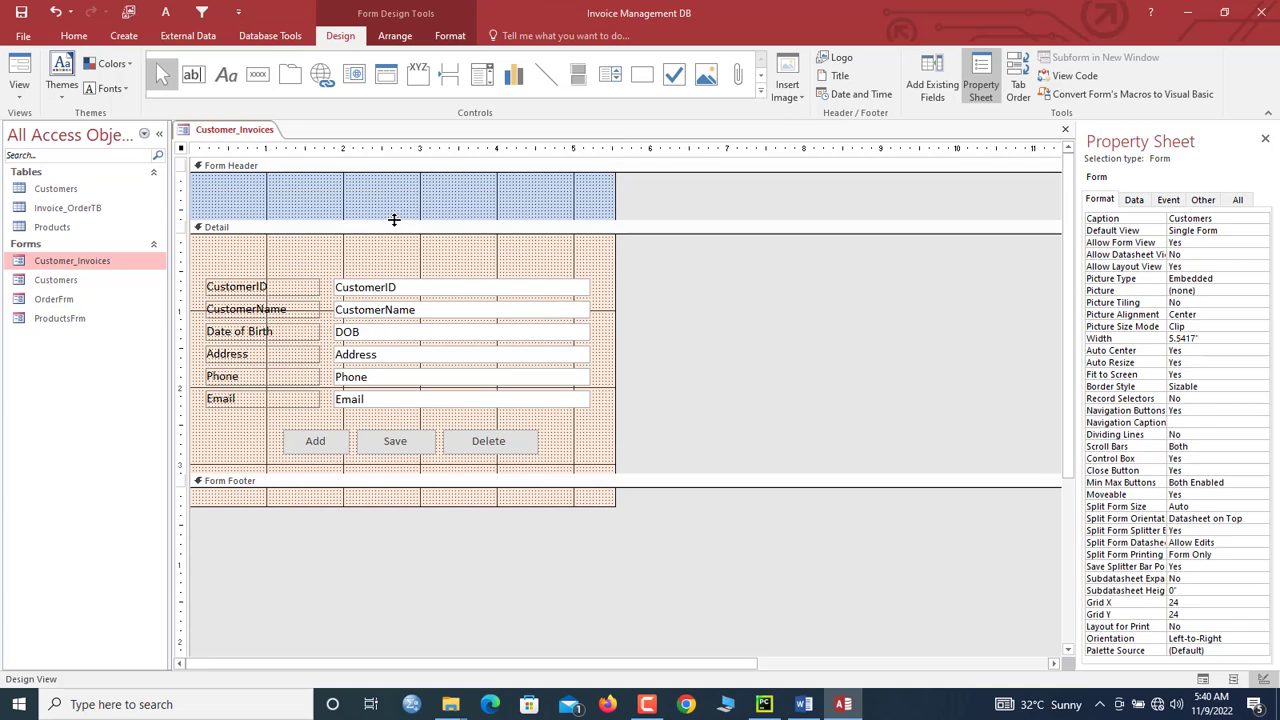
{"action": "left_click", "coordinate": [238, 230]}
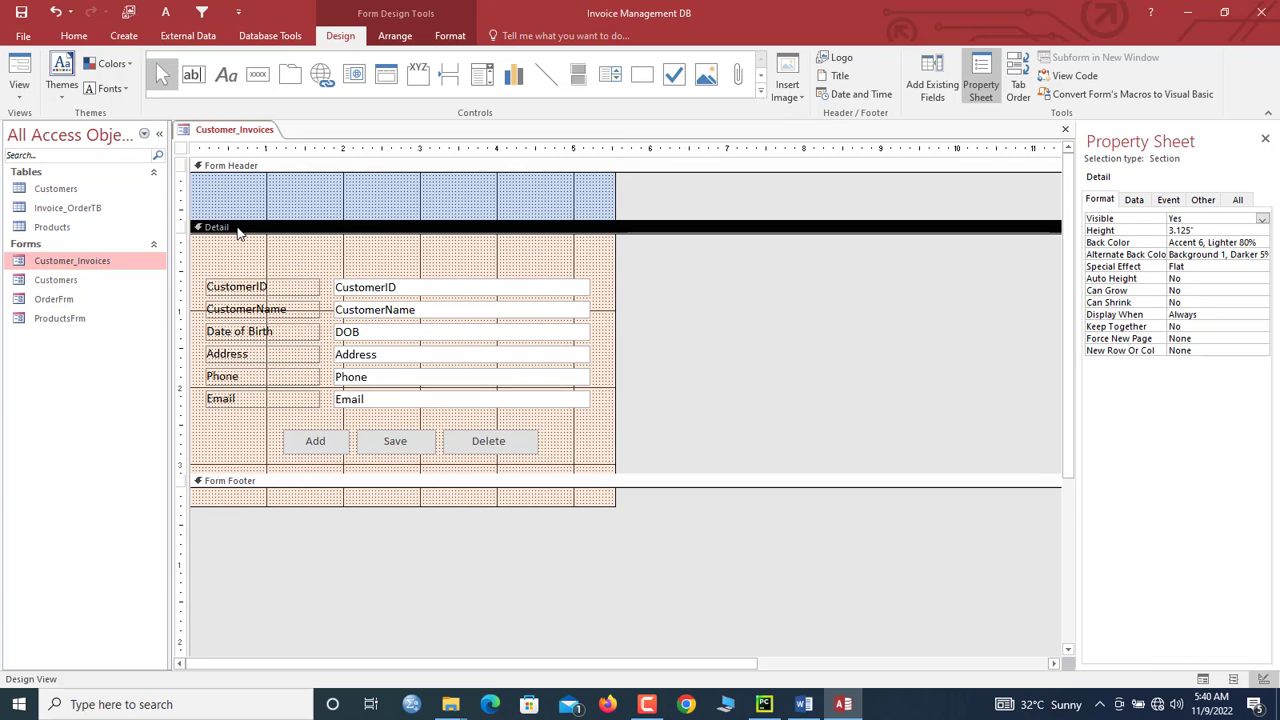
{"action": "right_click", "coordinate": [237, 228]}
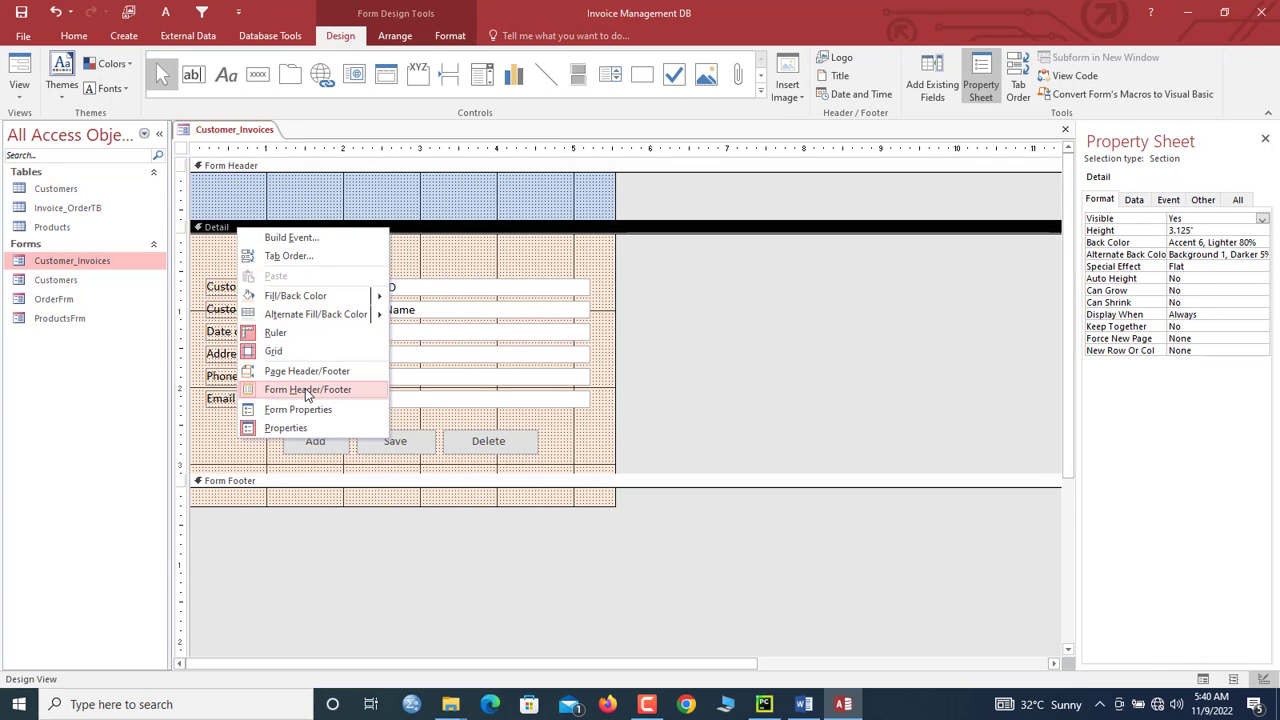
{"action": "left_click", "coordinate": [307, 390]}
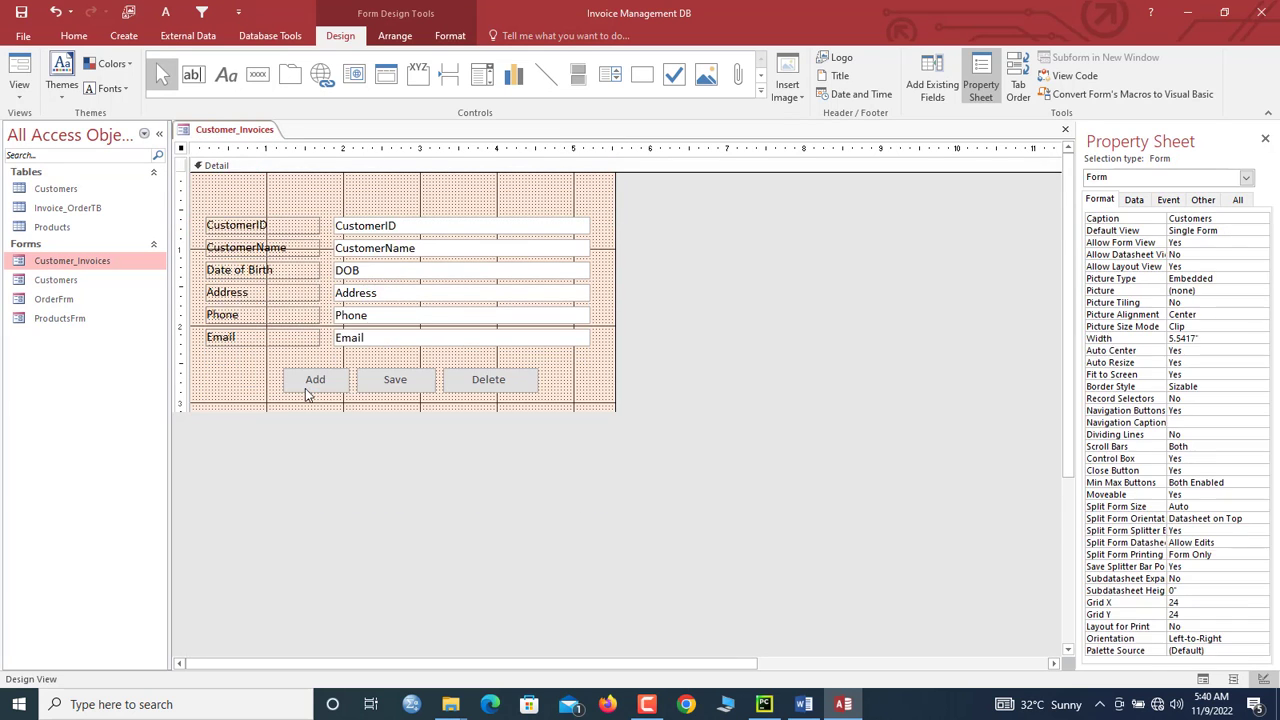
{"action": "right_click", "coordinate": [320, 190]}
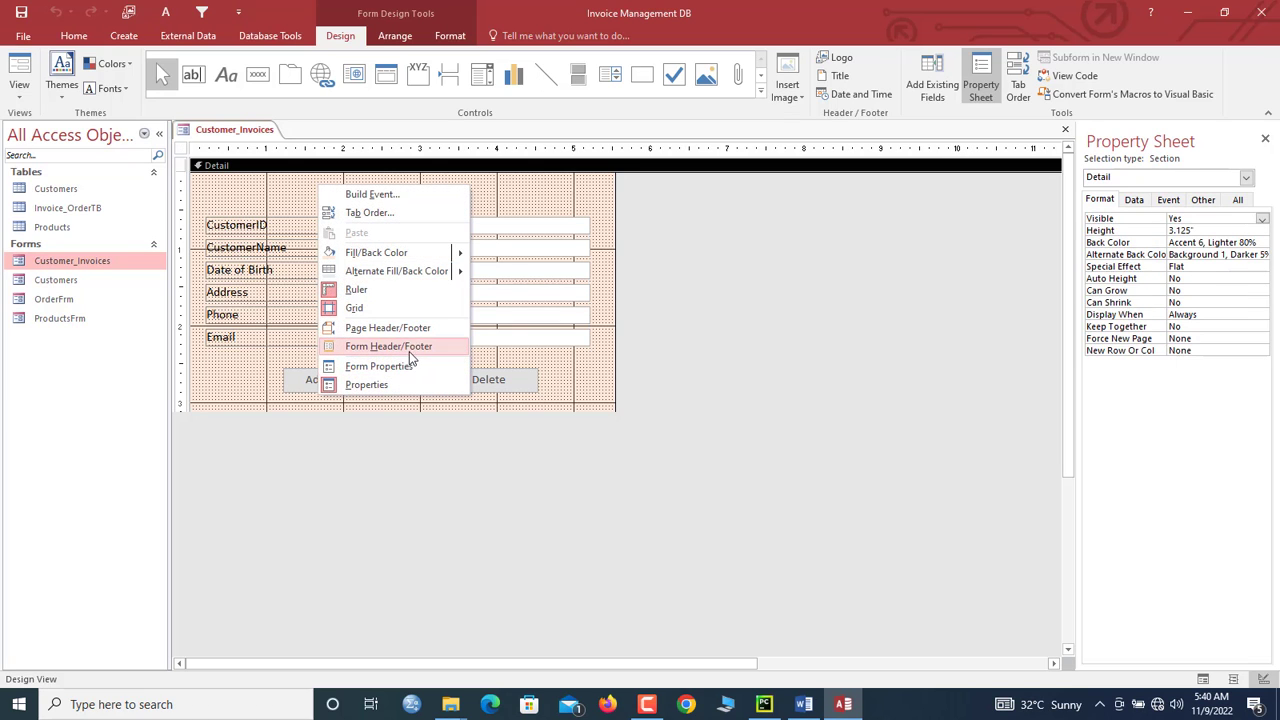
{"action": "left_click", "coordinate": [410, 352]}
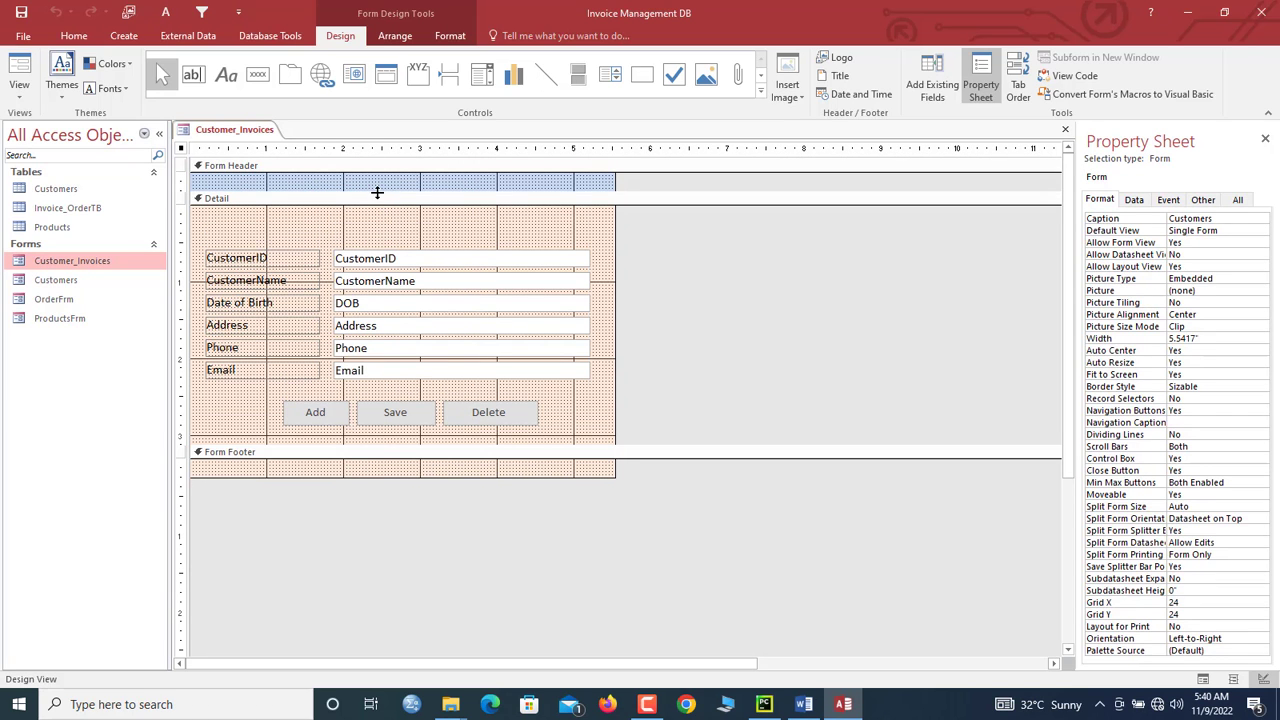
{"action": "left_click_drag", "start_coordinate": [377, 192], "coordinate": [388, 242]}
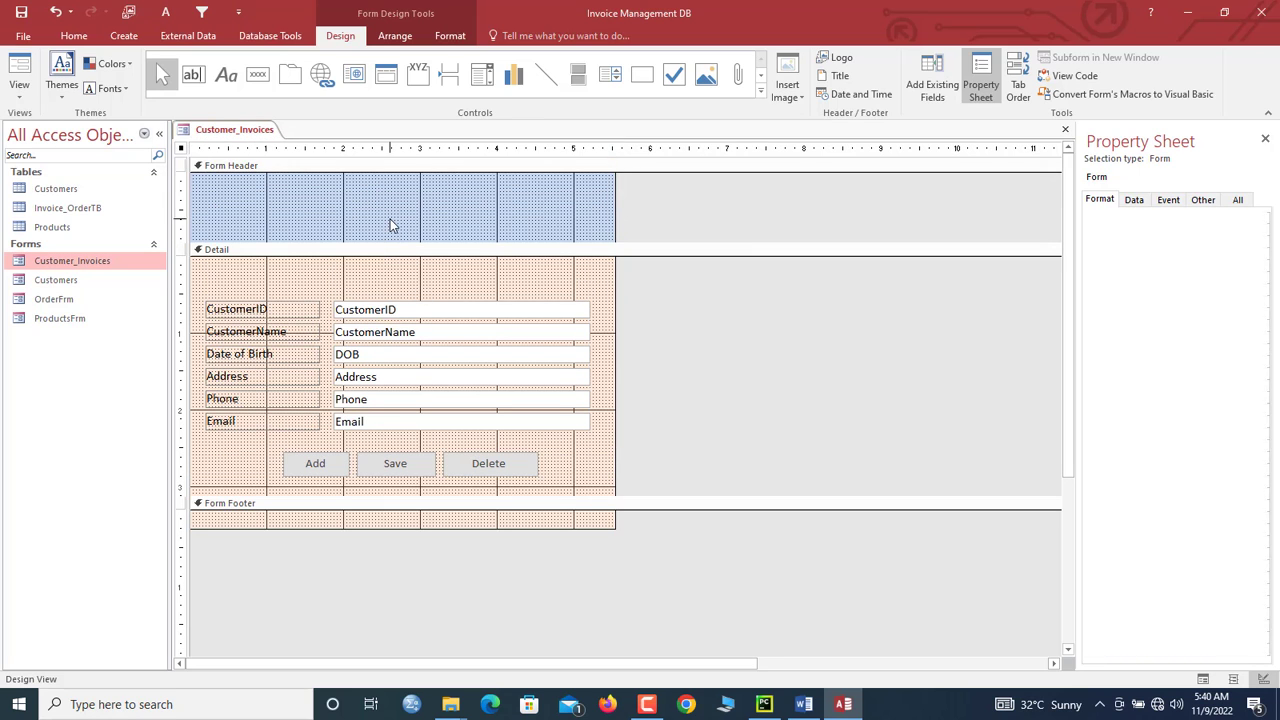
Step: Fill the Form Header background with peach
{"action": "left_click", "coordinate": [390, 225]}
{"action": "left_click", "coordinate": [450, 35]}
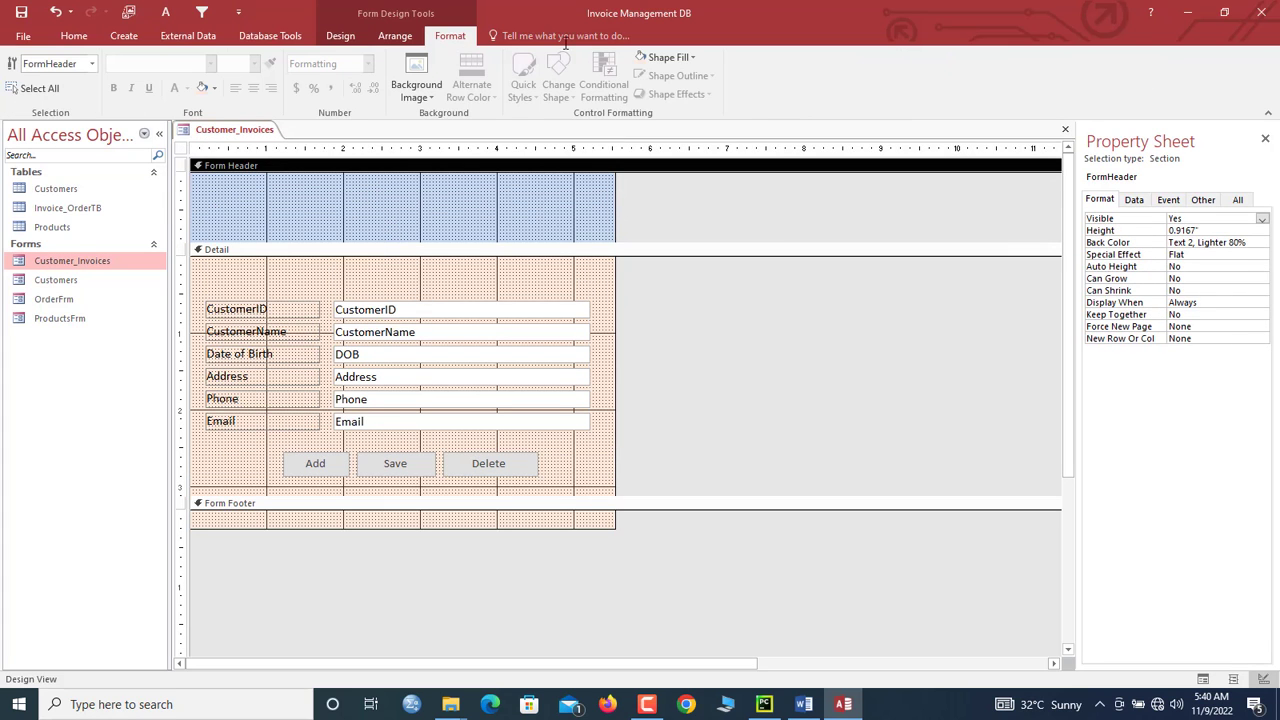
{"action": "left_click", "coordinate": [665, 57]}
{"action": "left_click", "coordinate": [203, 90]}
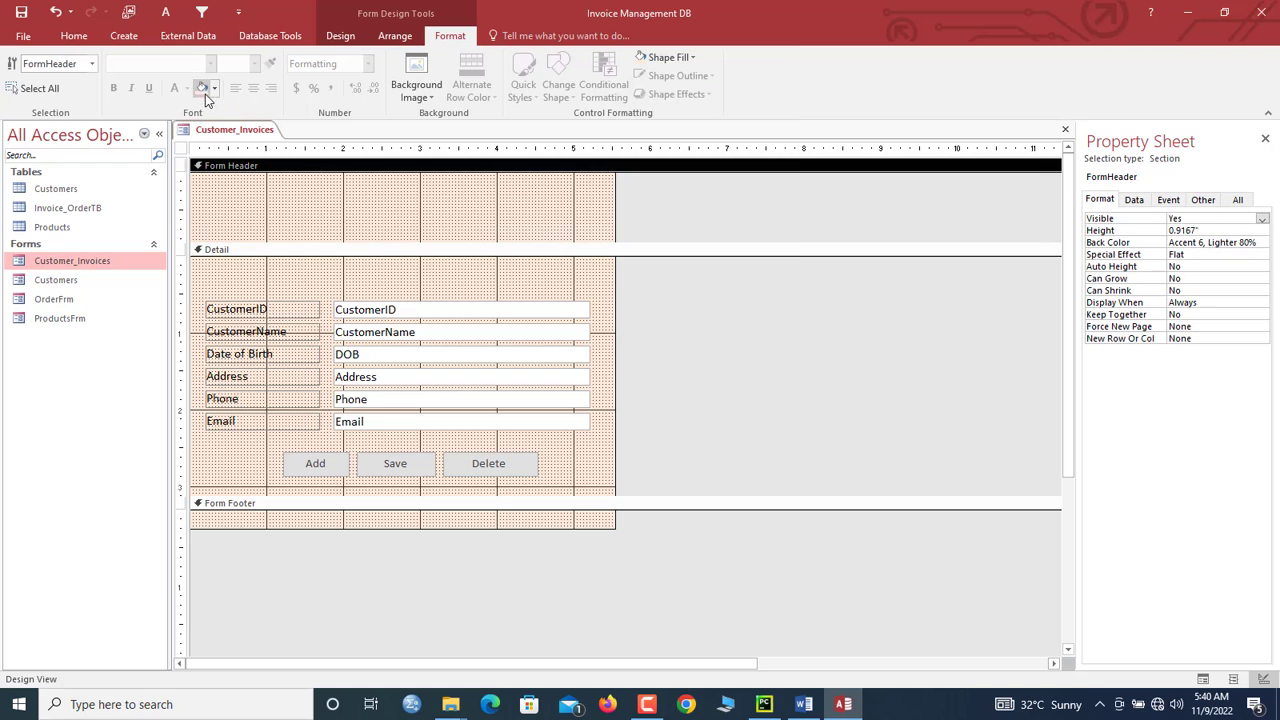
Step: Delete the DOB and Address labels and text boxes, moving Phone and Email up
{"action": "left_click", "coordinate": [211, 357]}
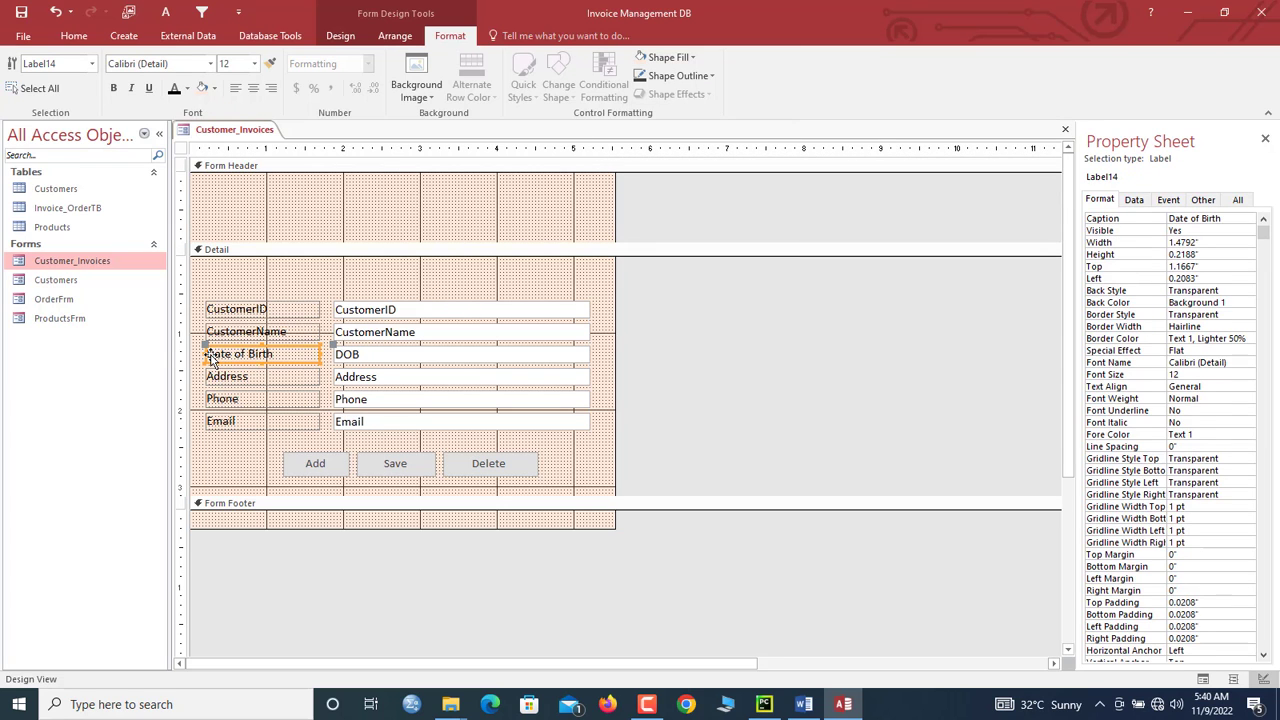
{"action": "key", "text": "Delete"}
{"action": "left_click", "coordinate": [373, 356]}
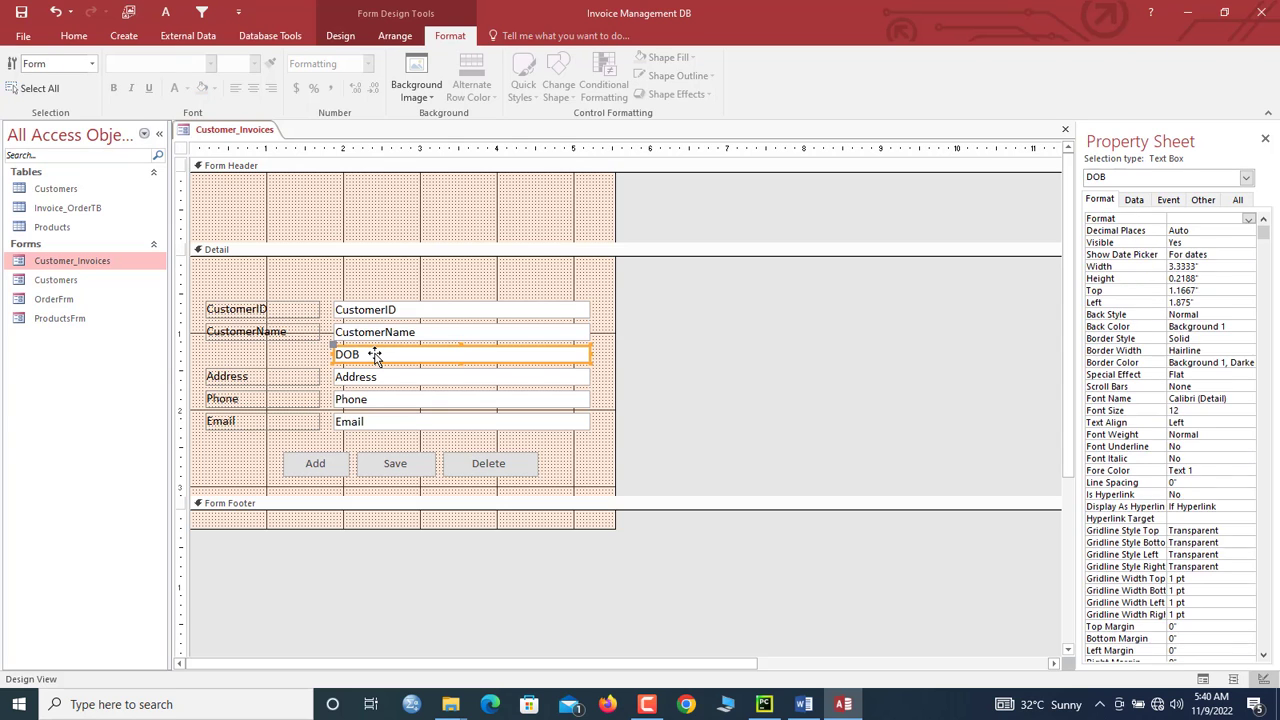
{"action": "key", "text": "Delete"}
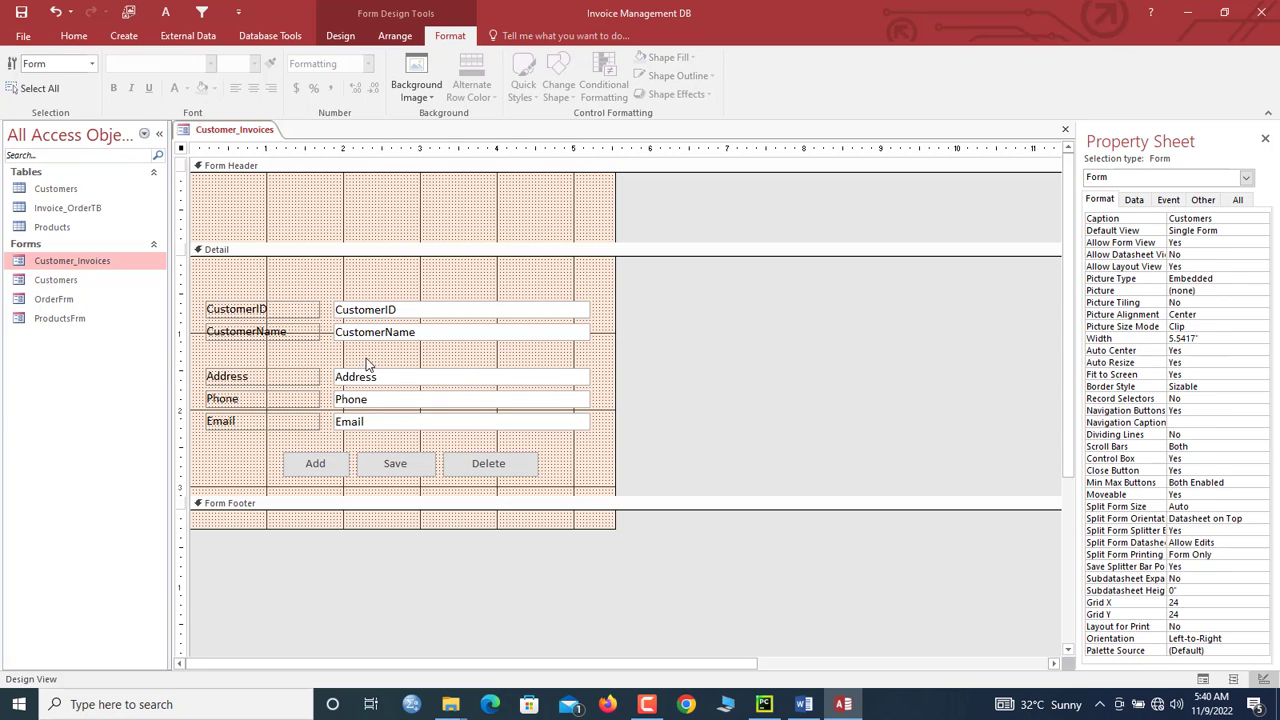
{"action": "left_click_drag", "start_coordinate": [367, 363], "coordinate": [325, 429]}
{"action": "key", "text": "Delete"}
{"action": "key", "text": "Up"}
{"action": "key", "text": "Up"}
{"action": "key", "text": "Up"}
{"action": "key", "text": "Up"}
{"action": "key", "text": "Up"}
{"action": "key", "text": "Up"}
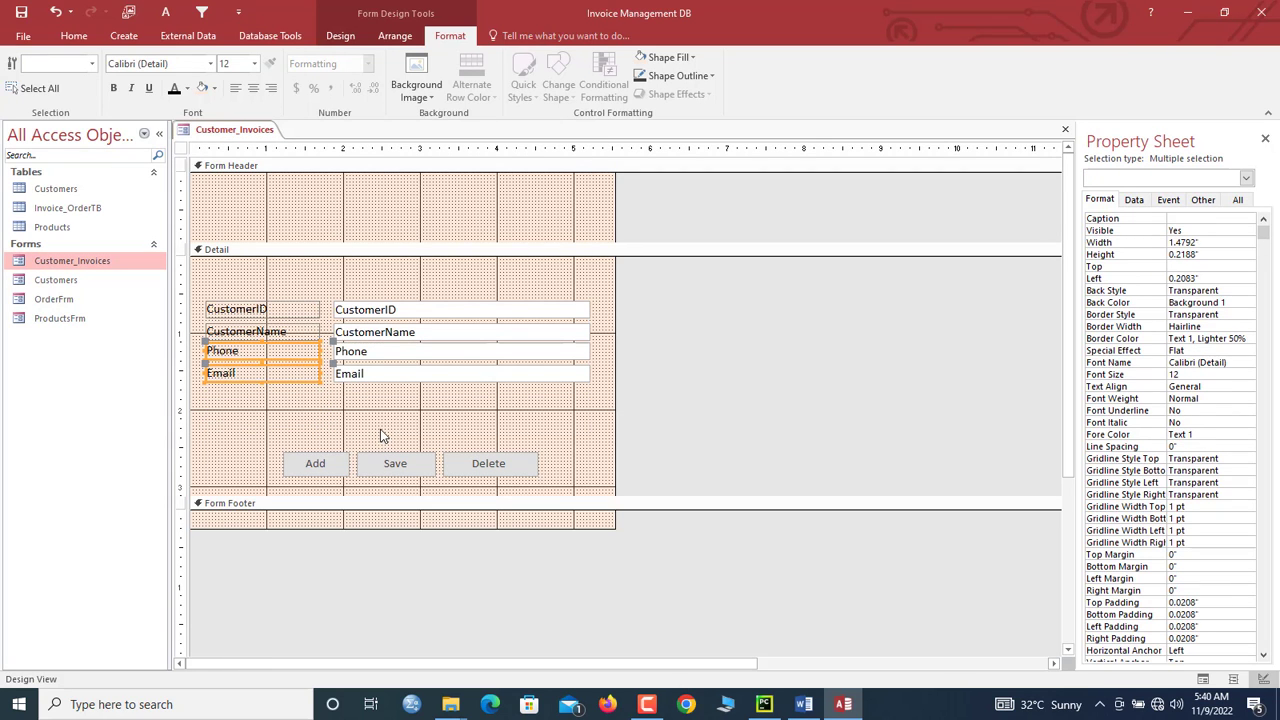
Step: Move the CustomerID, CustomerName, Phone and Email fields into the Form Header
{"action": "left_click_drag", "start_coordinate": [426, 416], "coordinate": [270, 318]}
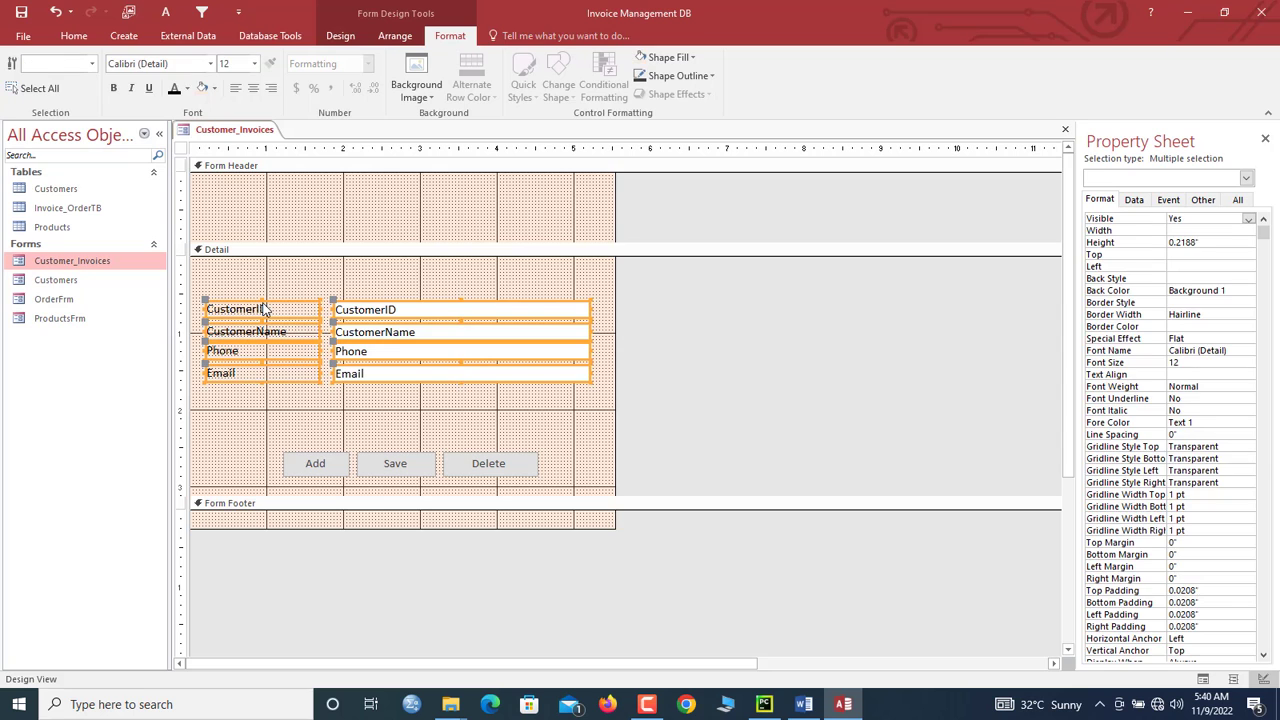
{"action": "key", "text": "Delete"}
{"action": "left_click", "coordinate": [236, 206]}
{"action": "key", "text": "ctrl+v"}
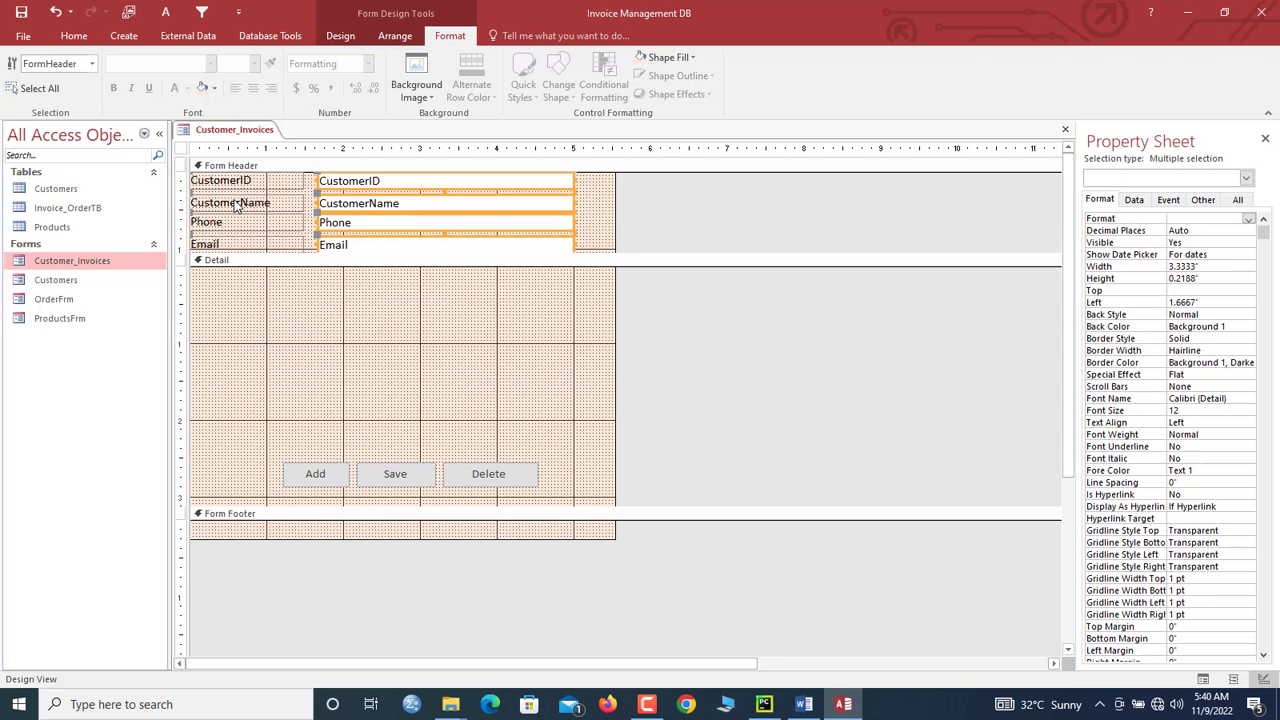
{"action": "left_click_drag", "start_coordinate": [571, 249], "coordinate": [590, 263]}
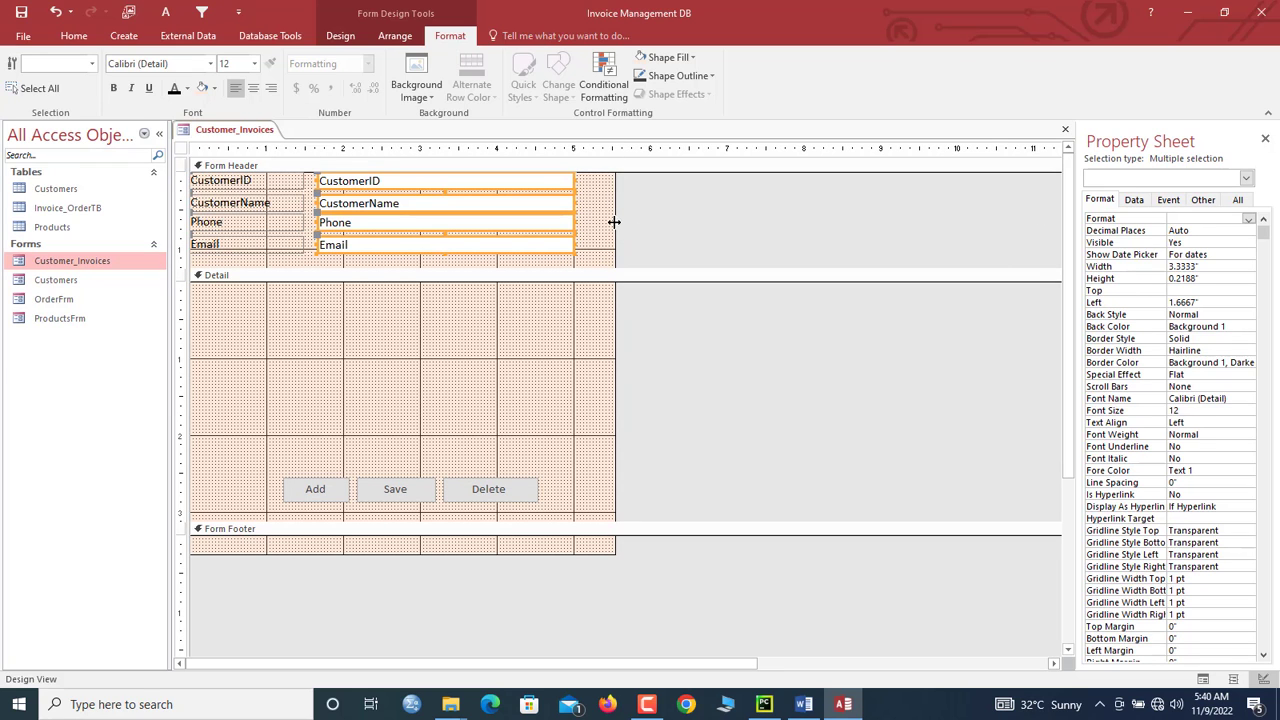
Step: Widen the form to the right and nudge the header fields down and right
{"action": "left_click_drag", "start_coordinate": [614, 220], "coordinate": [1034, 221]}
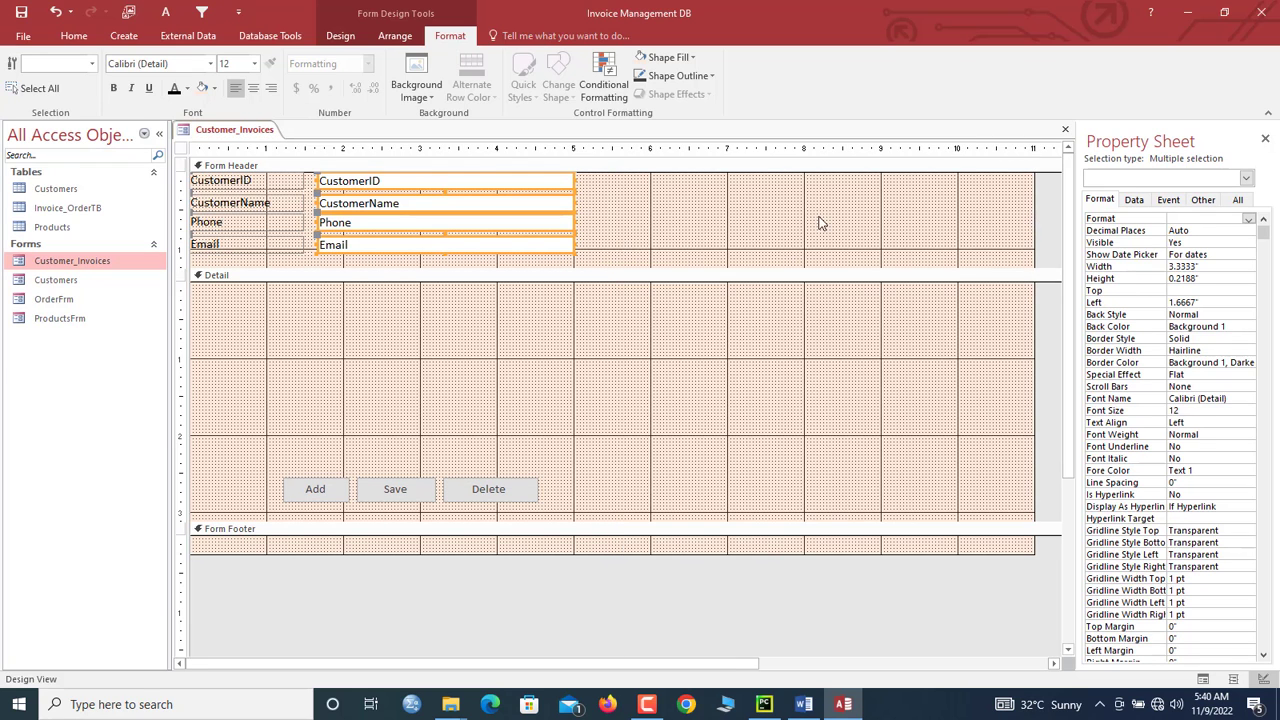
{"action": "key", "text": "Down"}
{"action": "key", "text": "Right"}
{"action": "key", "text": "Right"}
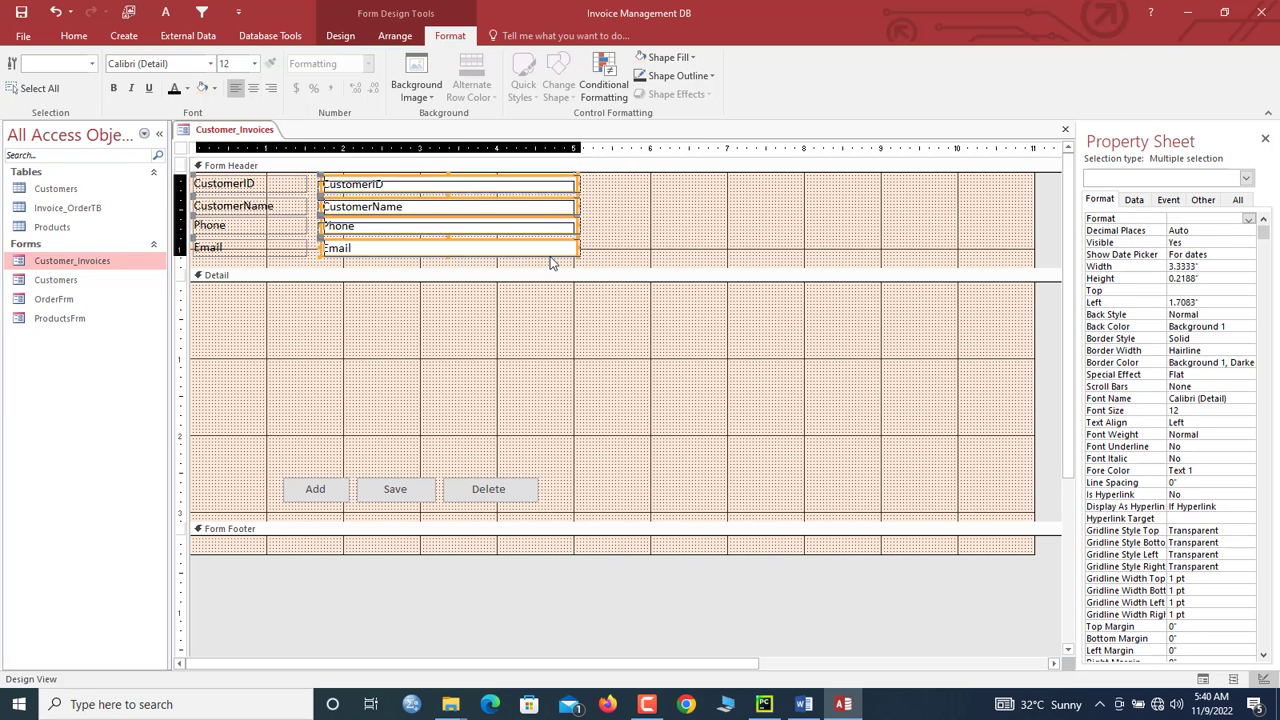
{"action": "key", "text": "Down"}
{"action": "key", "text": "Right"}
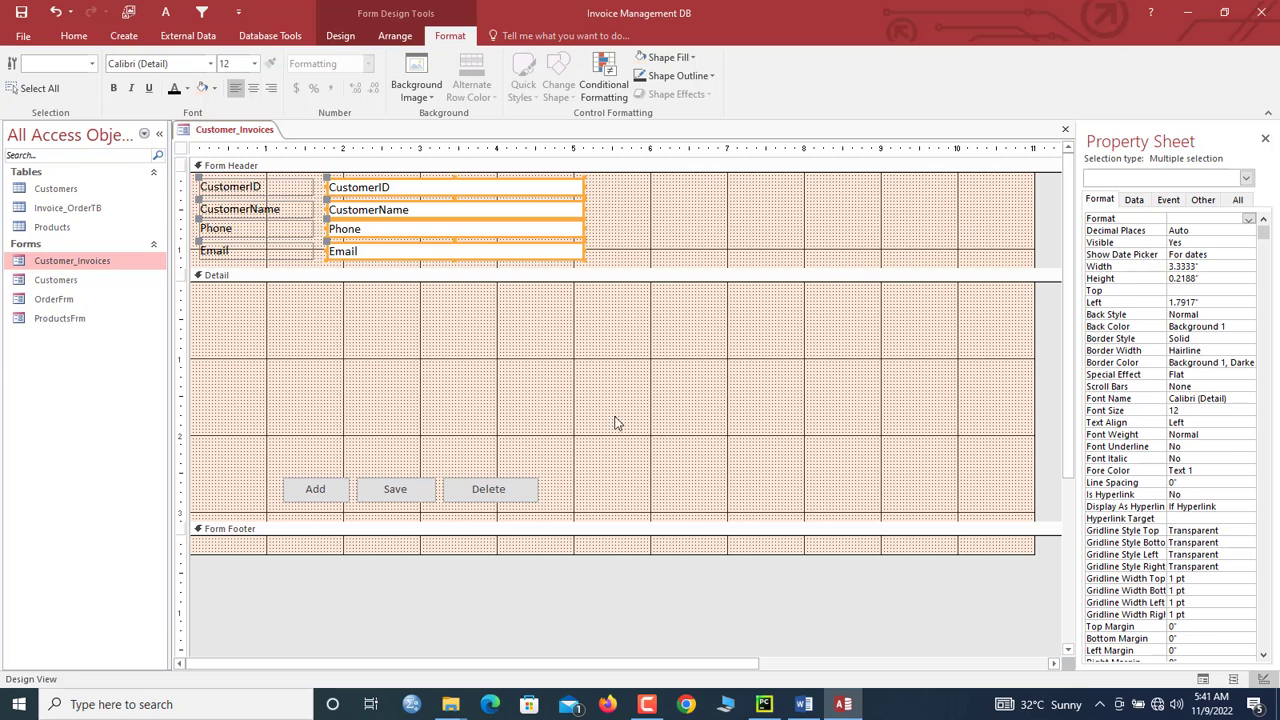
Step: Delete the Add, Save and Delete buttons, collapse the footer, and extend the Detail section
{"action": "left_click_drag", "start_coordinate": [566, 494], "coordinate": [286, 509]}
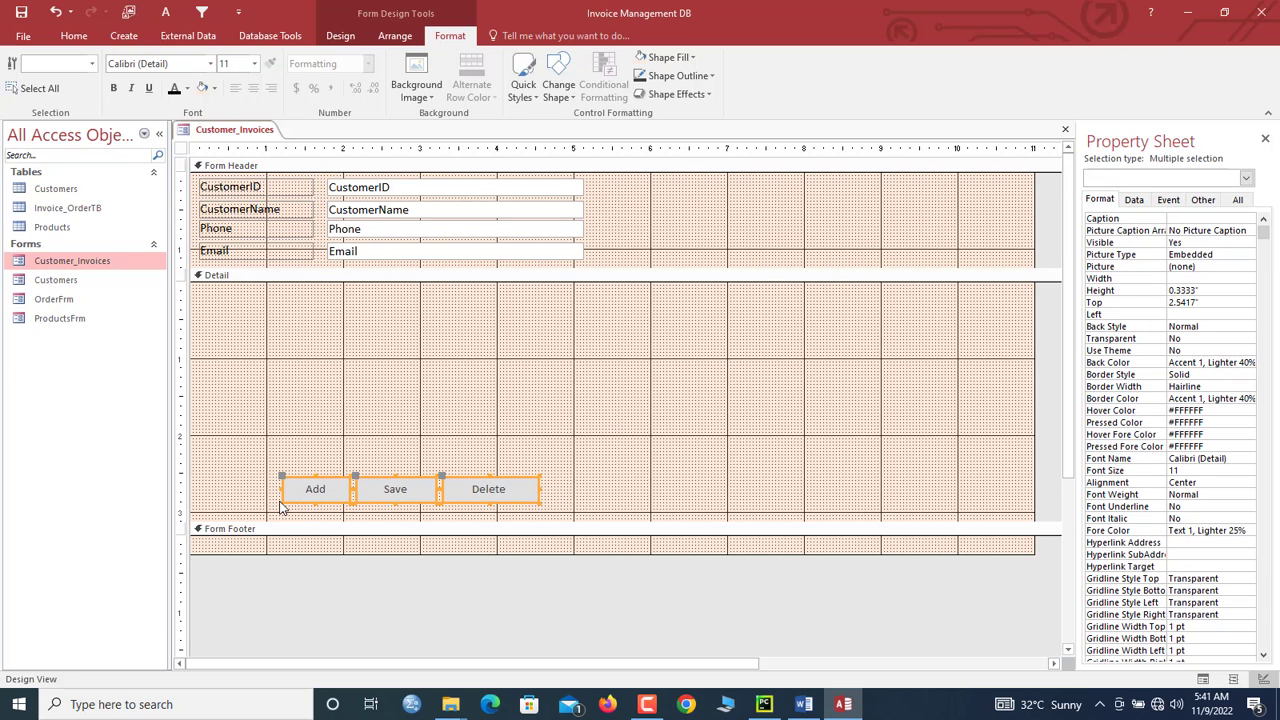
{"action": "key", "text": "Delete"}
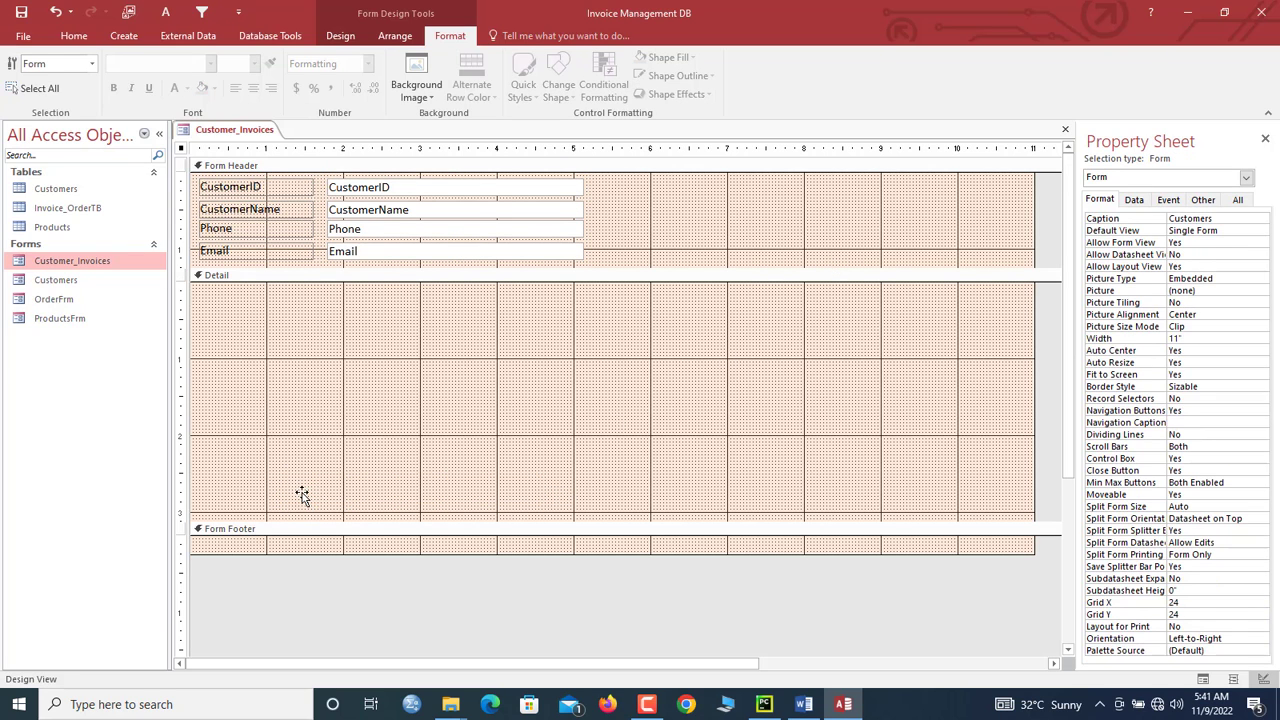
{"action": "left_click_drag", "start_coordinate": [358, 557], "coordinate": [351, 526]}
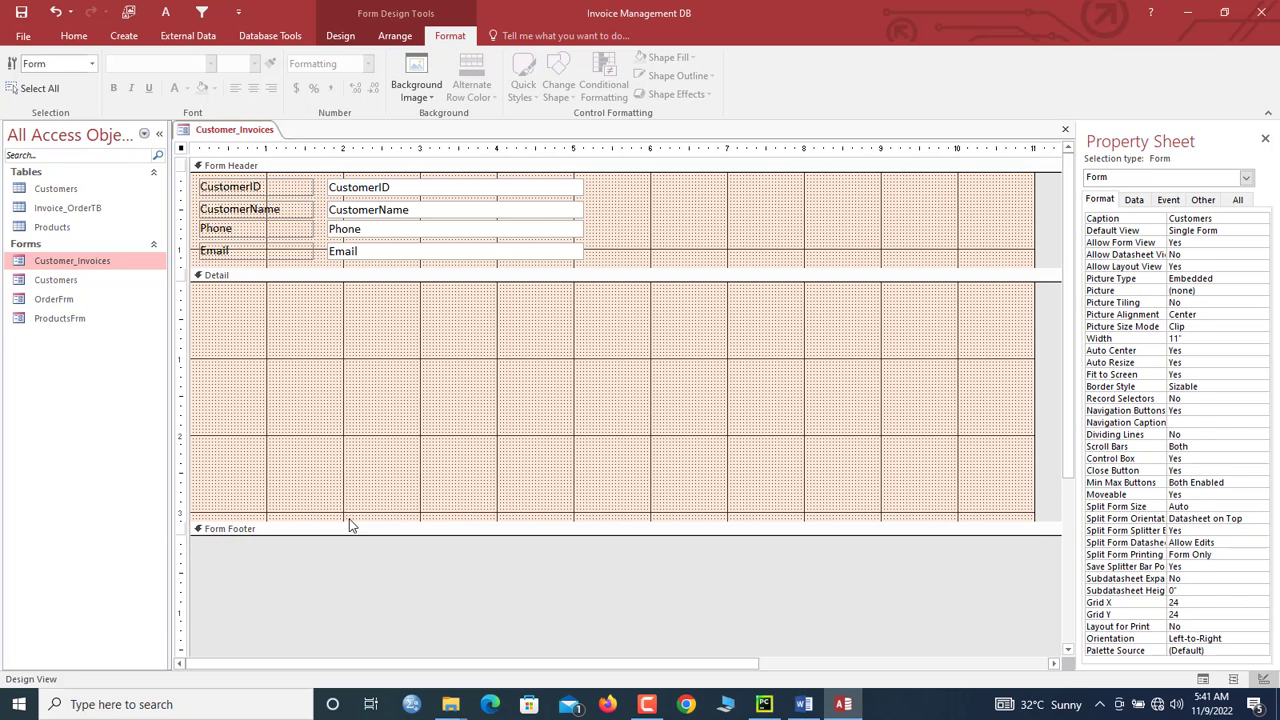
{"action": "left_click_drag", "start_coordinate": [353, 613], "coordinate": [353, 613]}
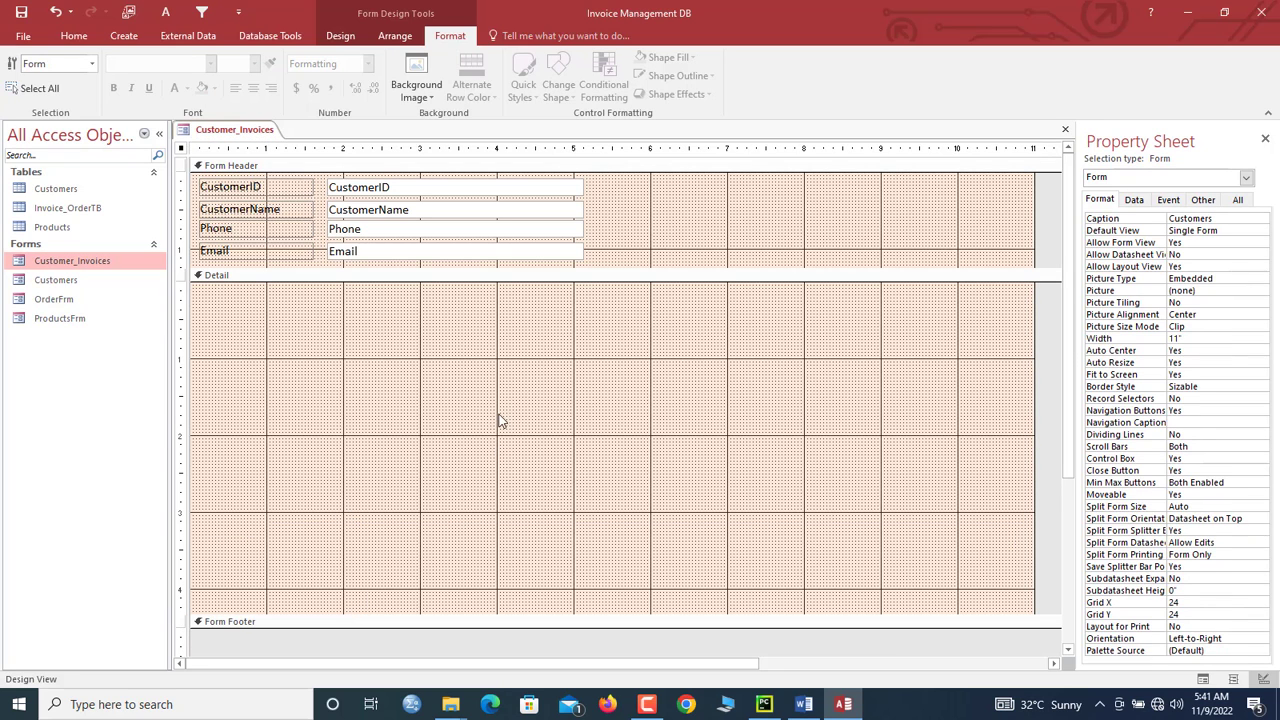
Step: Place OrderFrm as a subform in the Detail area, remove its label, and move it top-left
{"action": "left_click", "coordinate": [500, 422]}
{"action": "left_click", "coordinate": [182, 150]}
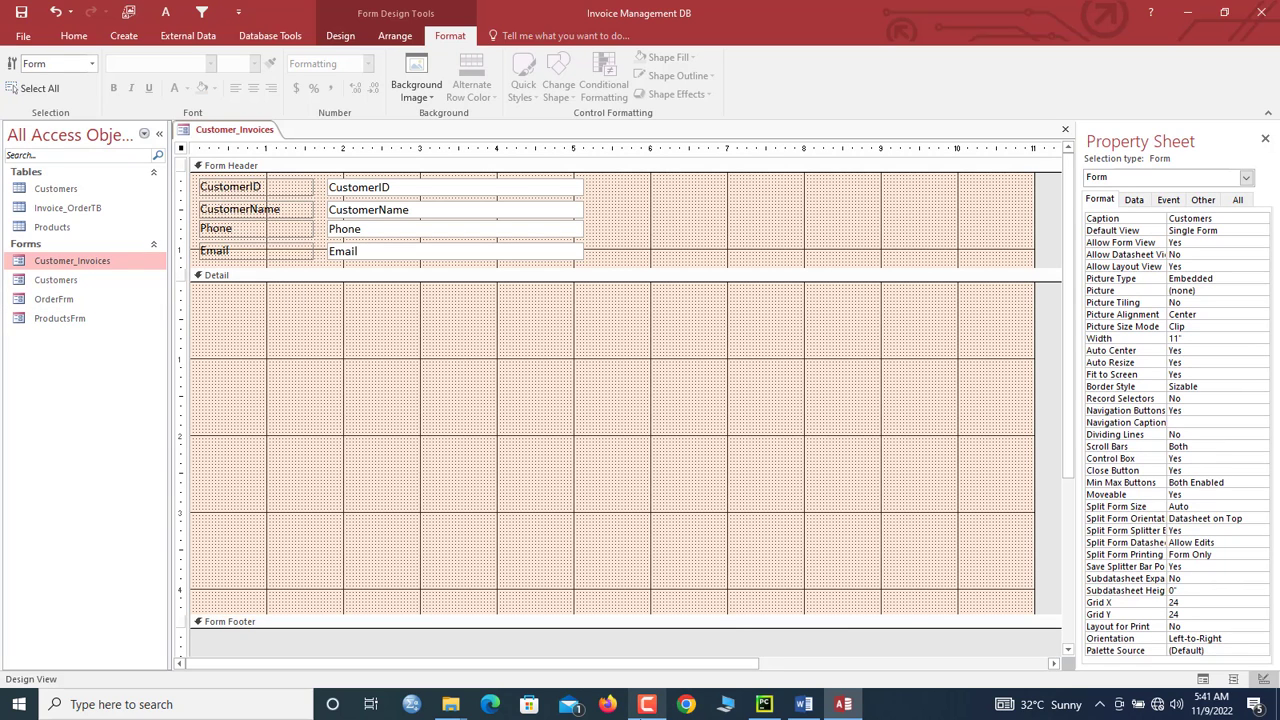
{"action": "double_click", "coordinate": [77, 300]}
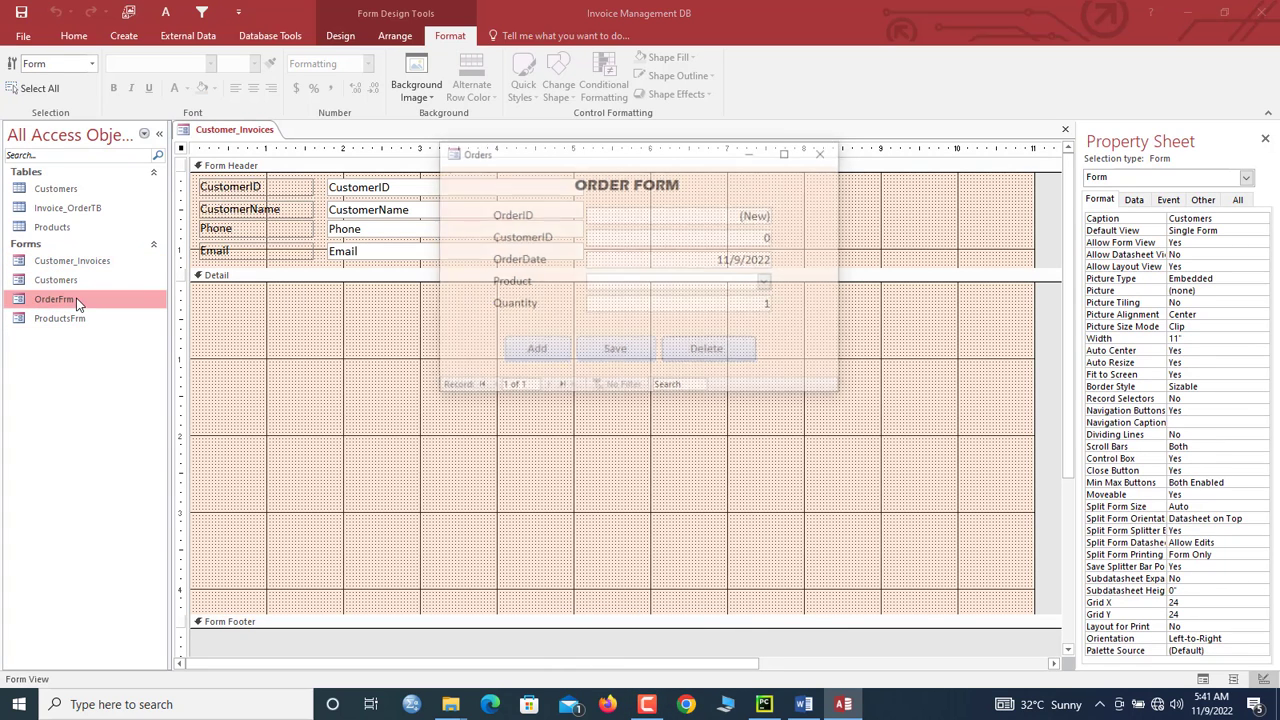
{"action": "left_click", "coordinate": [819, 153]}
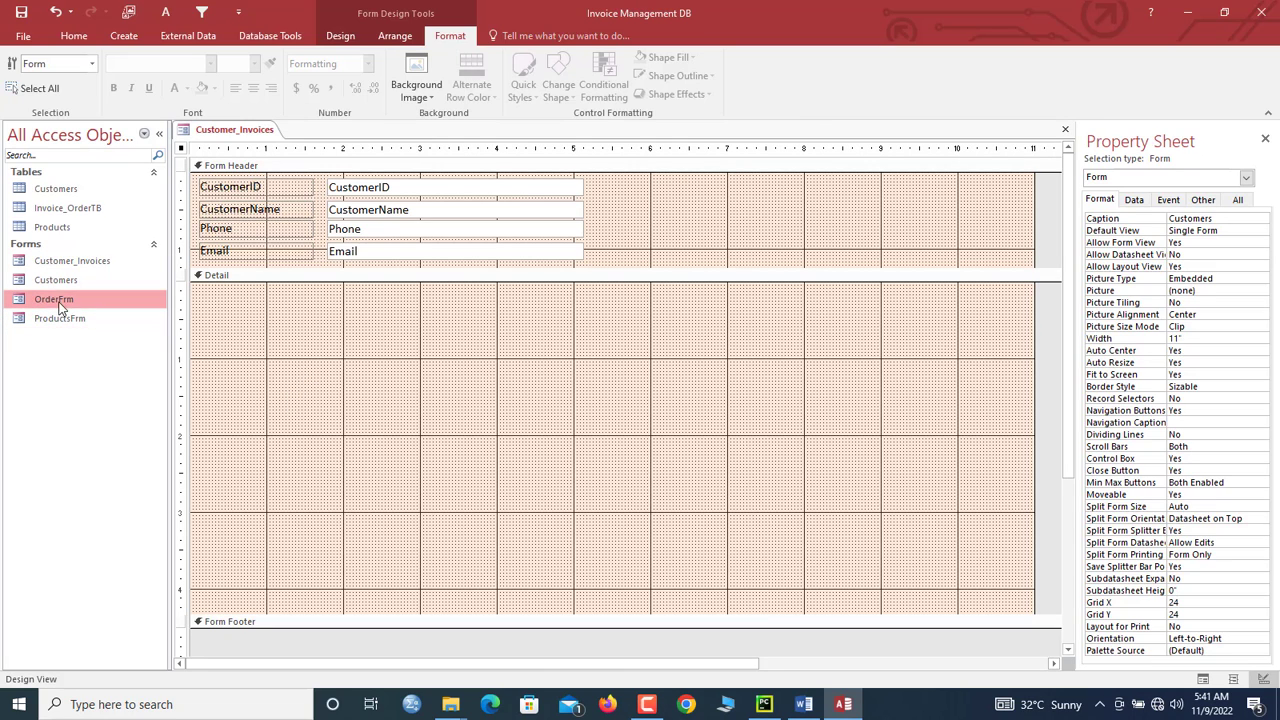
{"action": "left_click_drag", "start_coordinate": [57, 299], "coordinate": [233, 314]}
{"action": "left_click", "coordinate": [253, 317]}
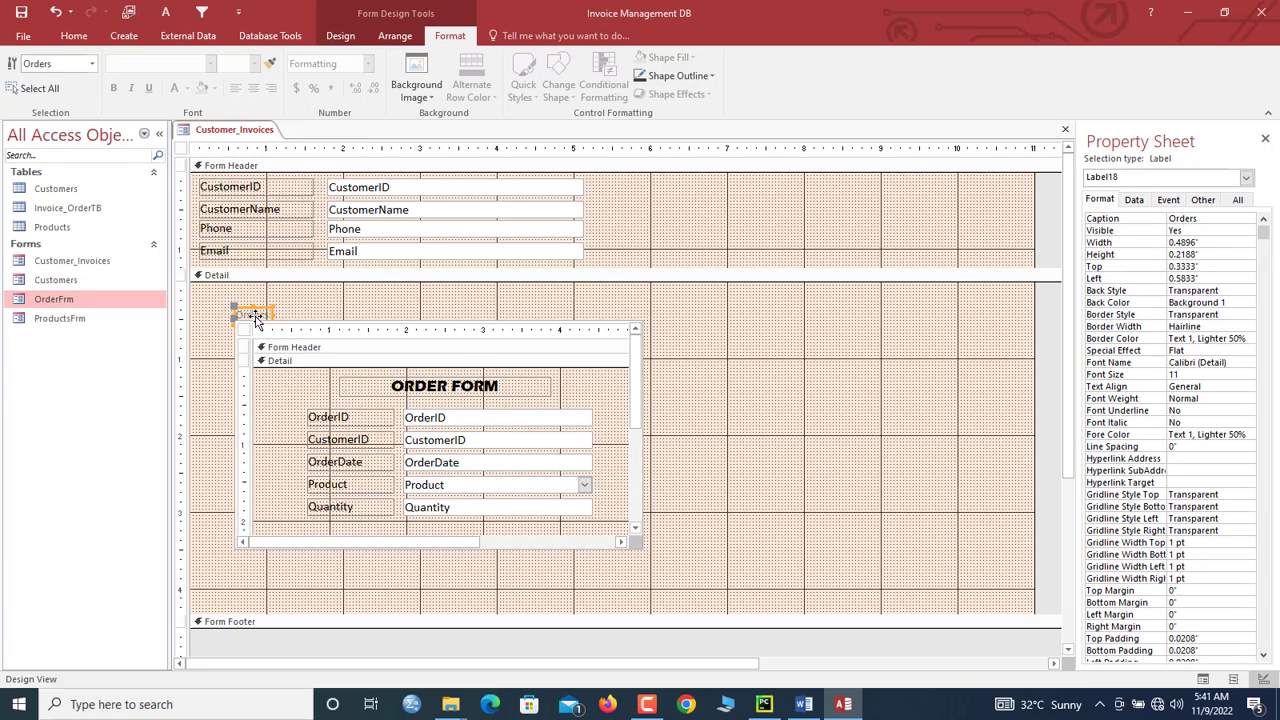
{"action": "key", "text": "Delete"}
{"action": "left_click", "coordinate": [252, 322]}
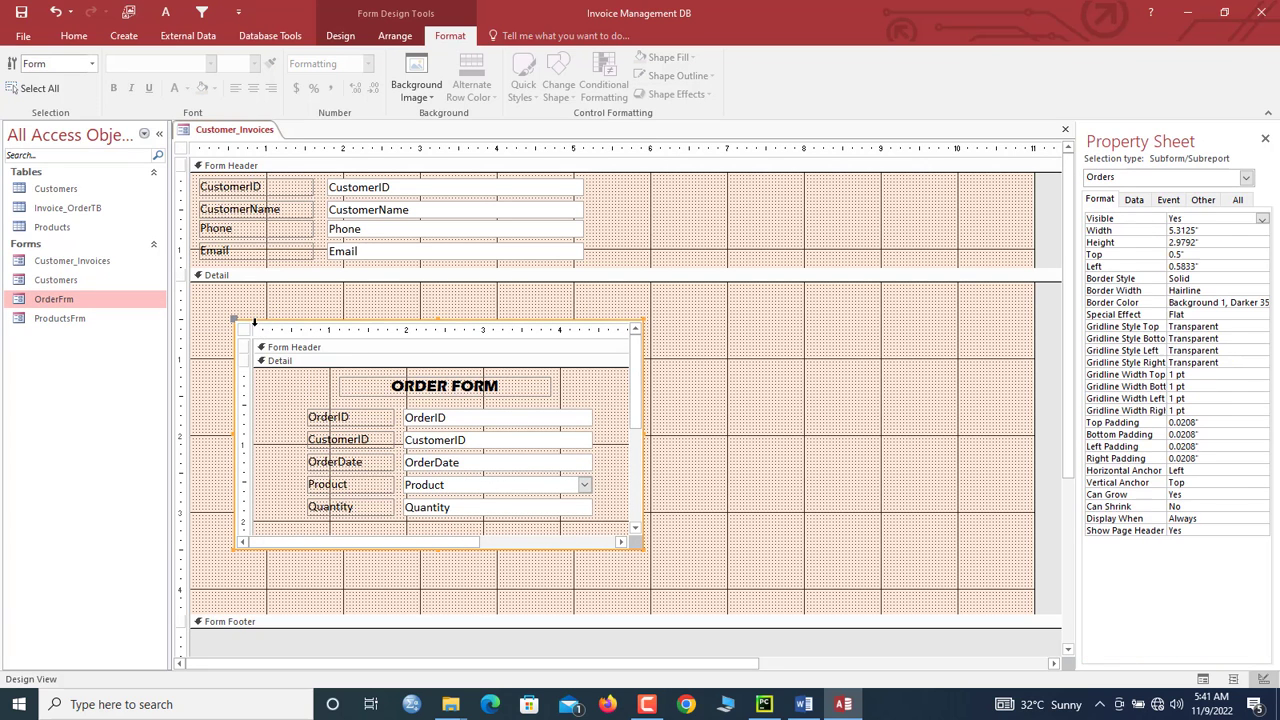
{"action": "left_click_drag", "start_coordinate": [213, 296], "coordinate": [213, 293]}
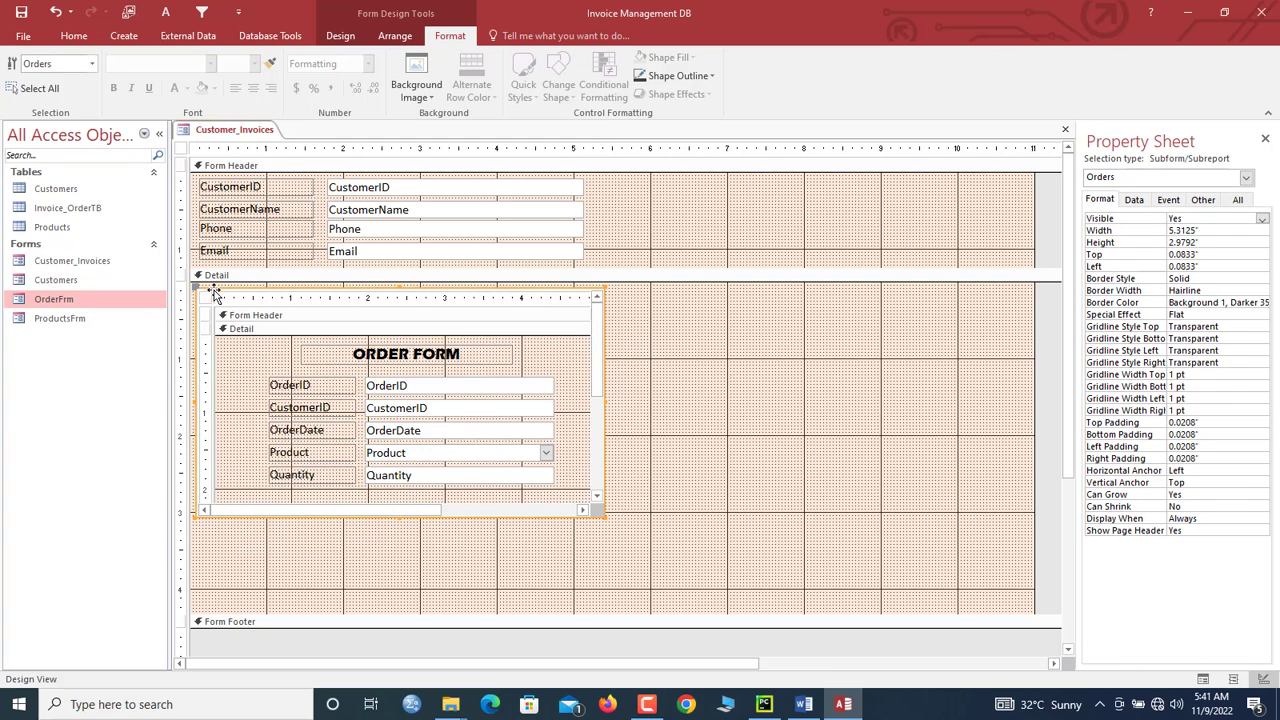
Step: Give the subform a Sunken effect and make it tall enough to show its buttons
{"action": "right_click", "coordinate": [214, 293]}
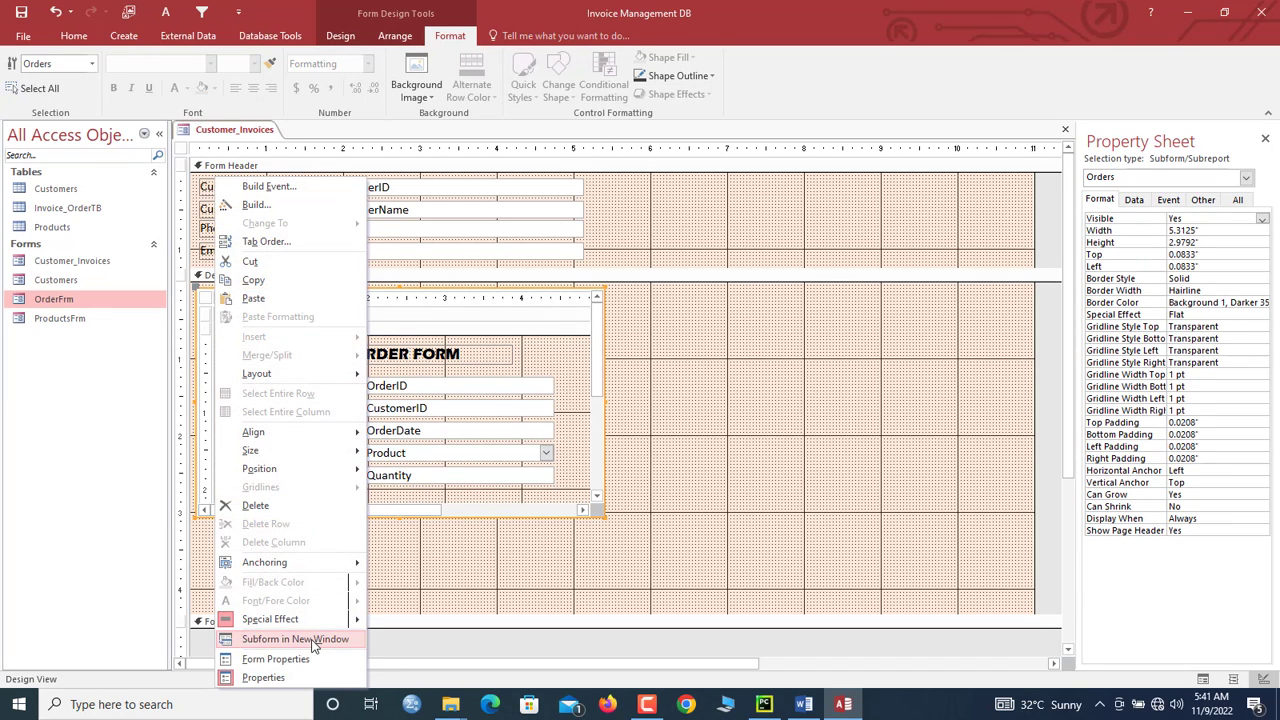
{"action": "mouse_move", "coordinate": [309, 626]}
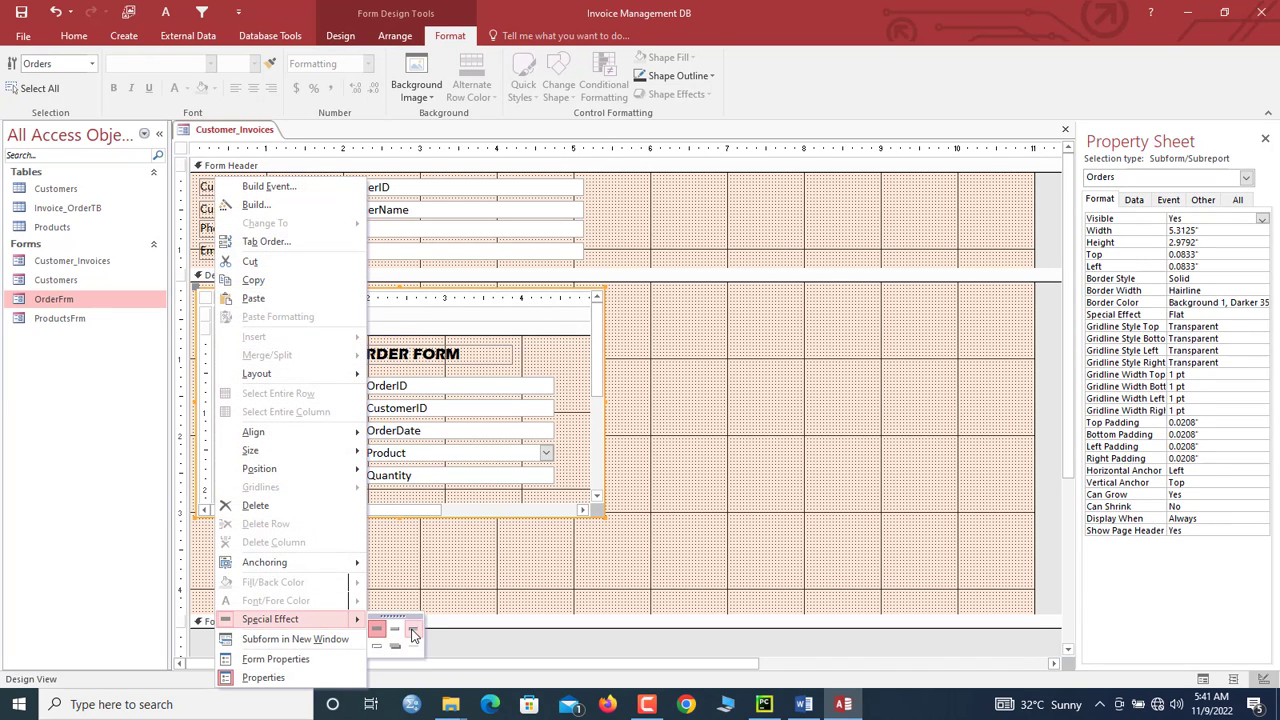
{"action": "left_click", "coordinate": [412, 626]}
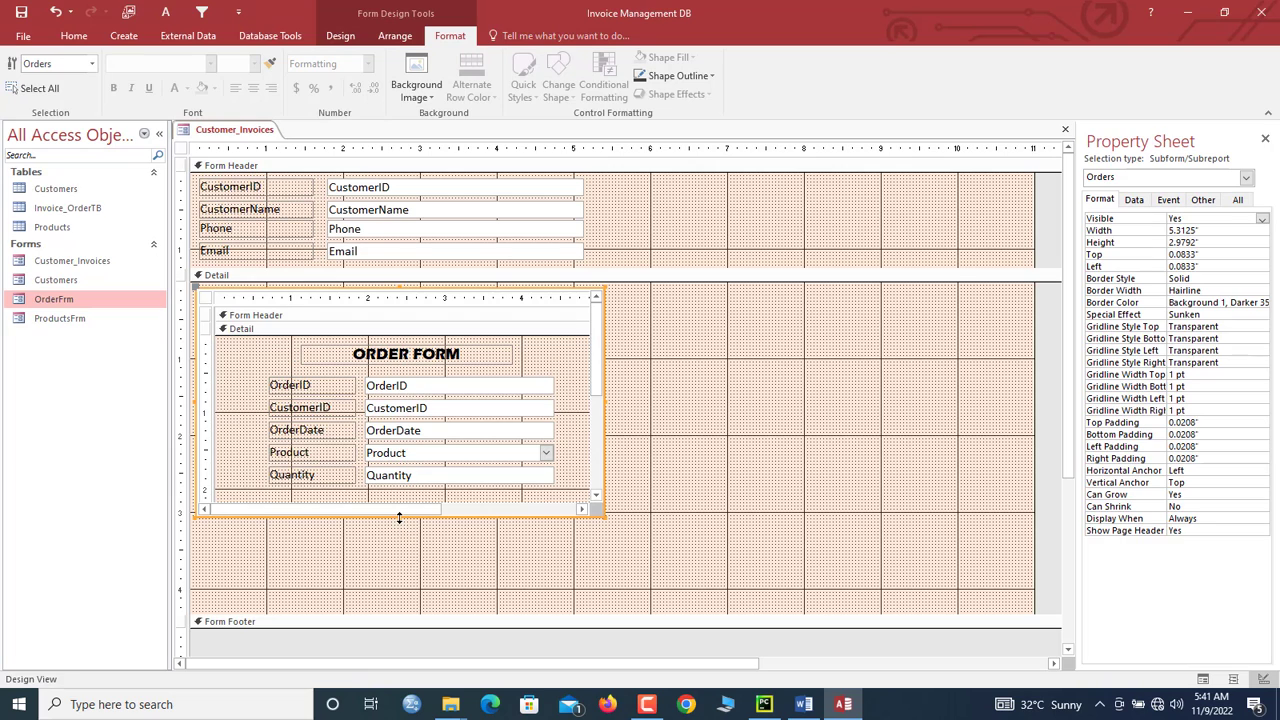
{"action": "left_click_drag", "start_coordinate": [399, 518], "coordinate": [400, 538]}
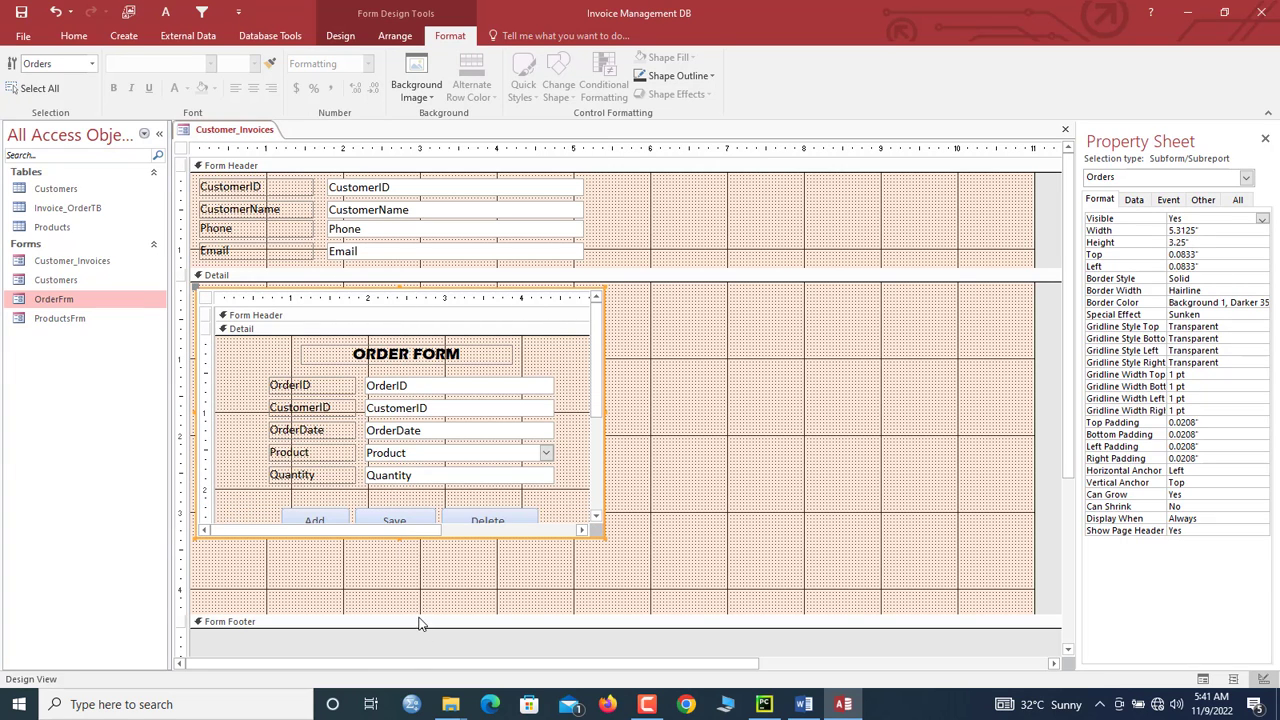
{"action": "left_click_drag", "start_coordinate": [420, 623], "coordinate": [412, 561]}
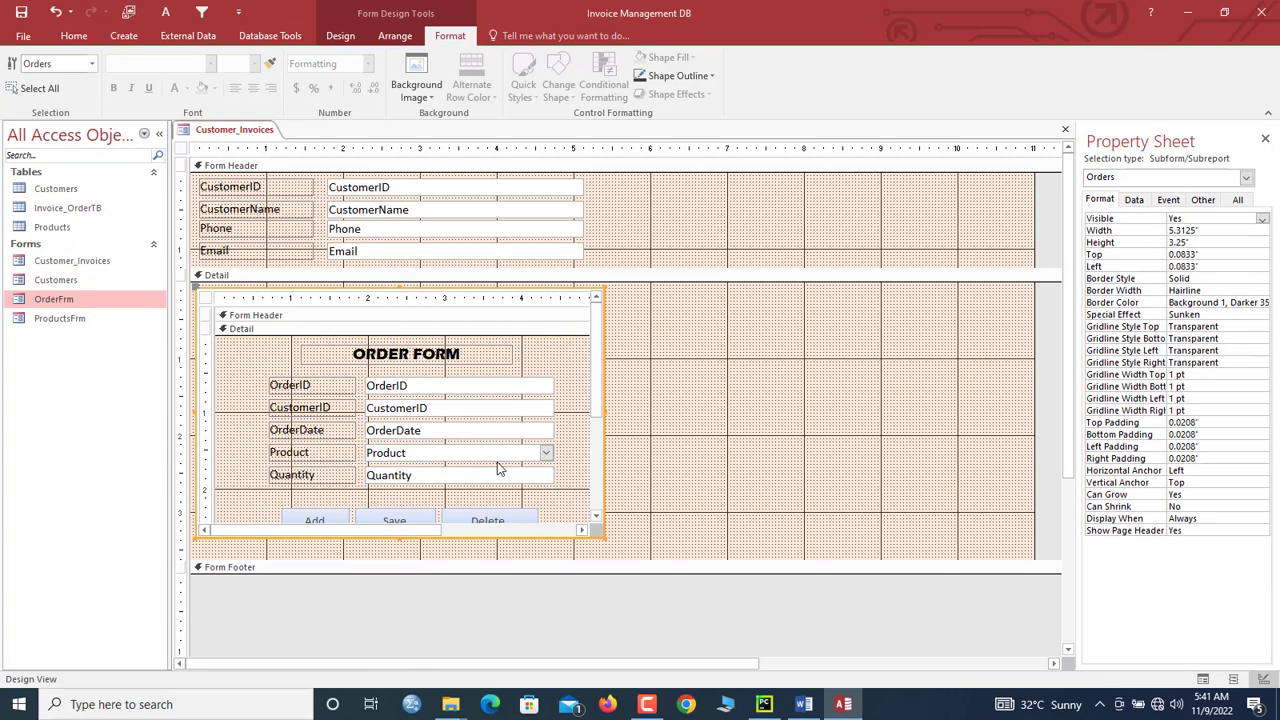
{"action": "left_click", "coordinate": [641, 375]}
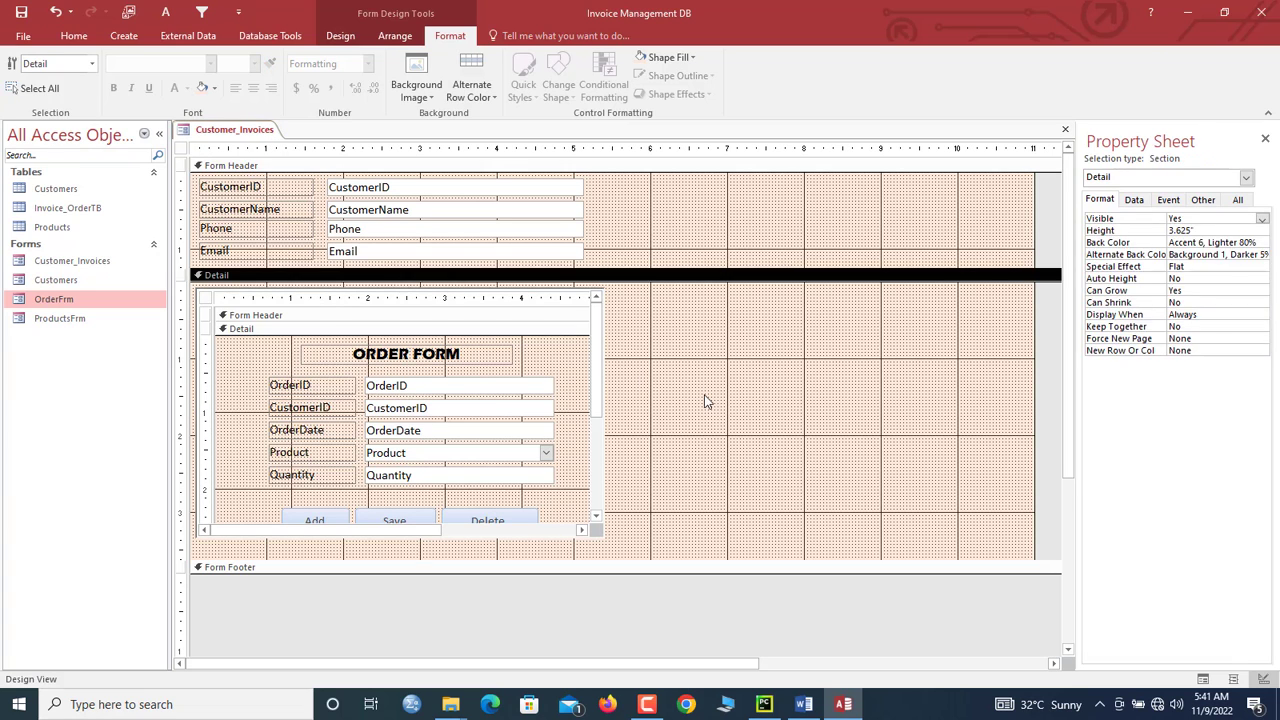
Step: Verify the subform's Link Master and Link Child Fields are both CustomerID
{"action": "left_click", "coordinate": [554, 380]}
{"action": "left_click_drag", "start_coordinate": [769, 374], "coordinate": [337, 521]}
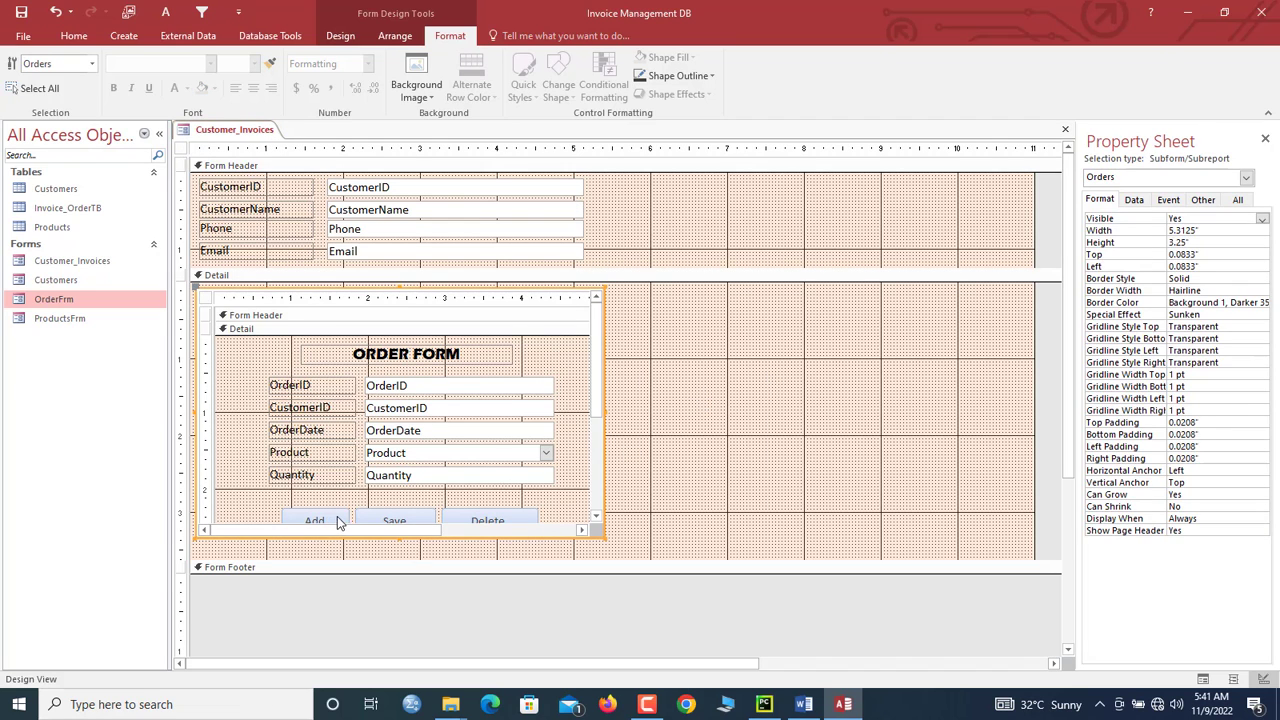
{"action": "left_click", "coordinate": [1136, 200]}
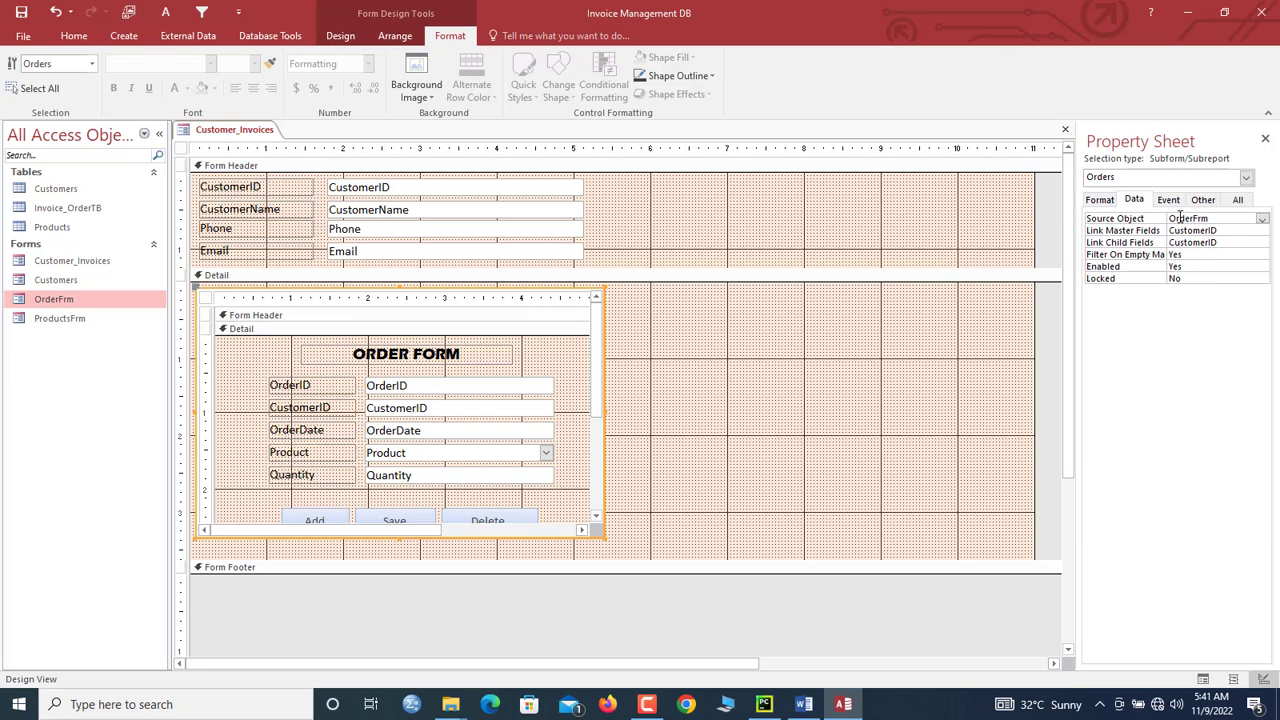
{"action": "left_click_drag", "start_coordinate": [1229, 232], "coordinate": [1166, 232]}
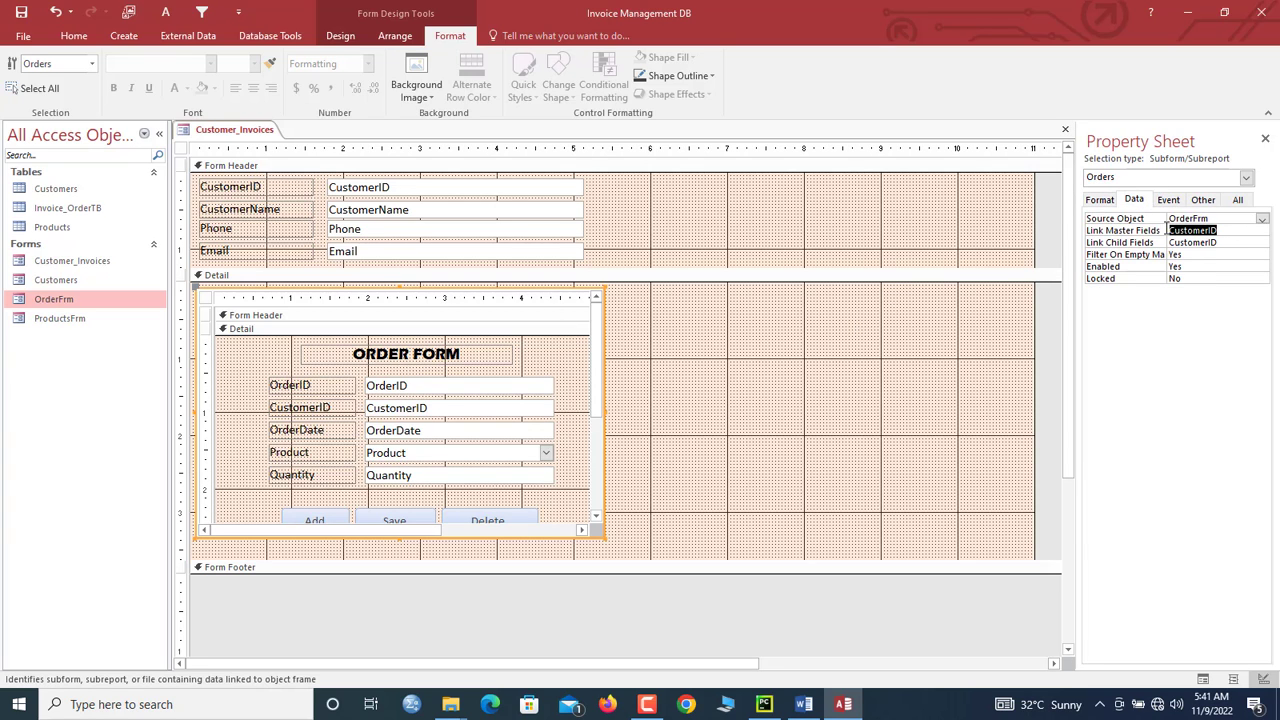
{"action": "left_click", "coordinate": [1205, 243]}
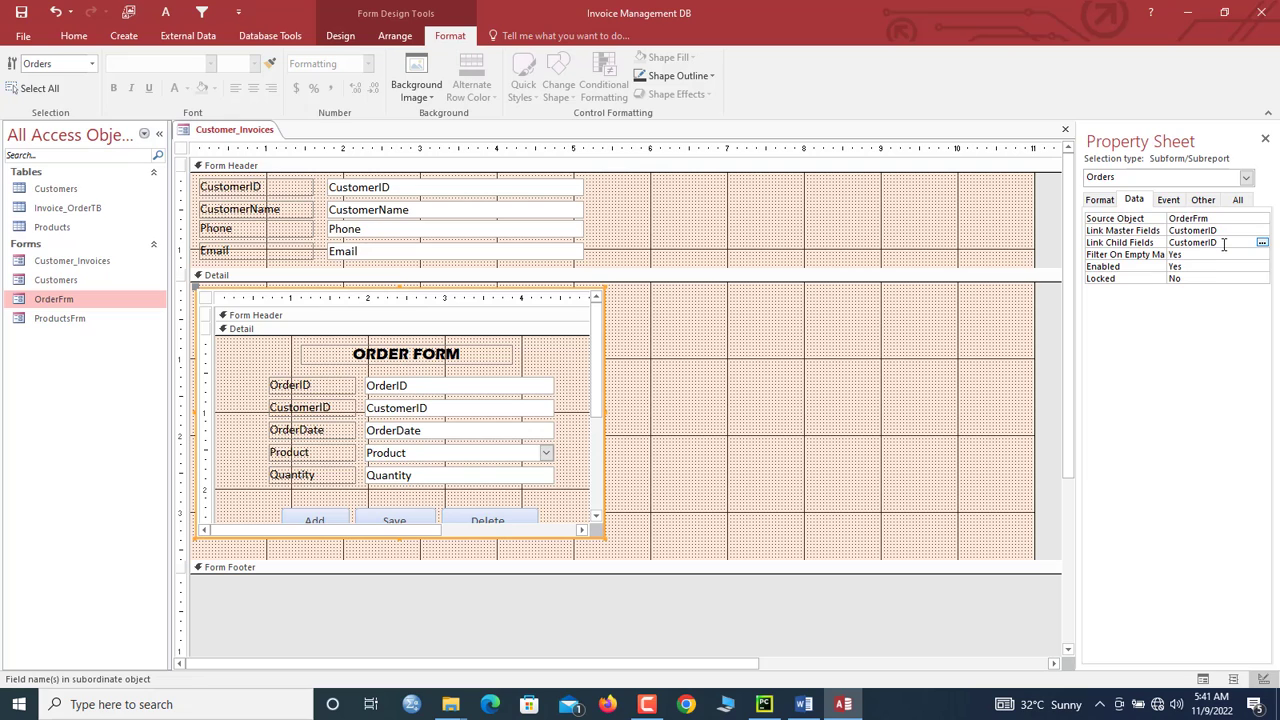
{"action": "left_click_drag", "start_coordinate": [1224, 245], "coordinate": [1166, 233]}
Step: Switch Customer_Invoices to Form View to see live record data
{"action": "right_click", "coordinate": [223, 128]}
{"action": "left_click", "coordinate": [235, 140]}
{"action": "right_click", "coordinate": [234, 137]}
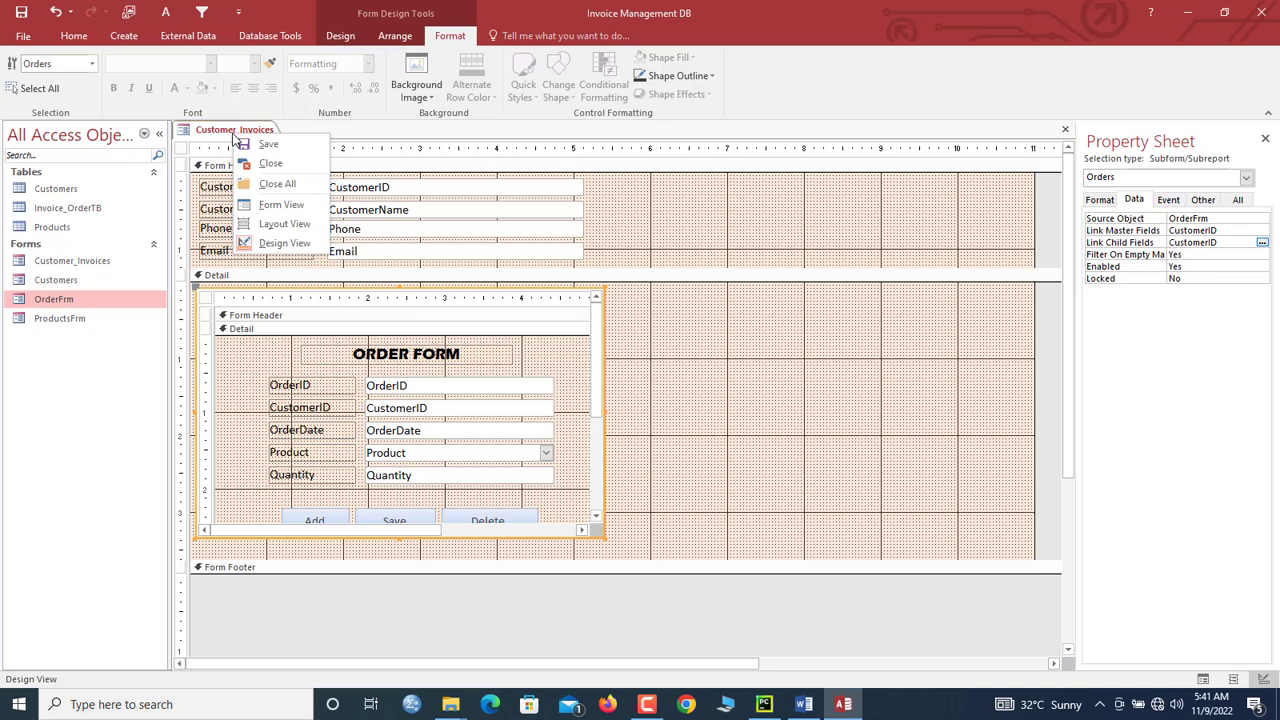
{"action": "left_click", "coordinate": [265, 203]}
Step: Save a Gin Toes order with quantity 2 for the current customer
{"action": "left_click_drag", "start_coordinate": [413, 157], "coordinate": [419, 130]}
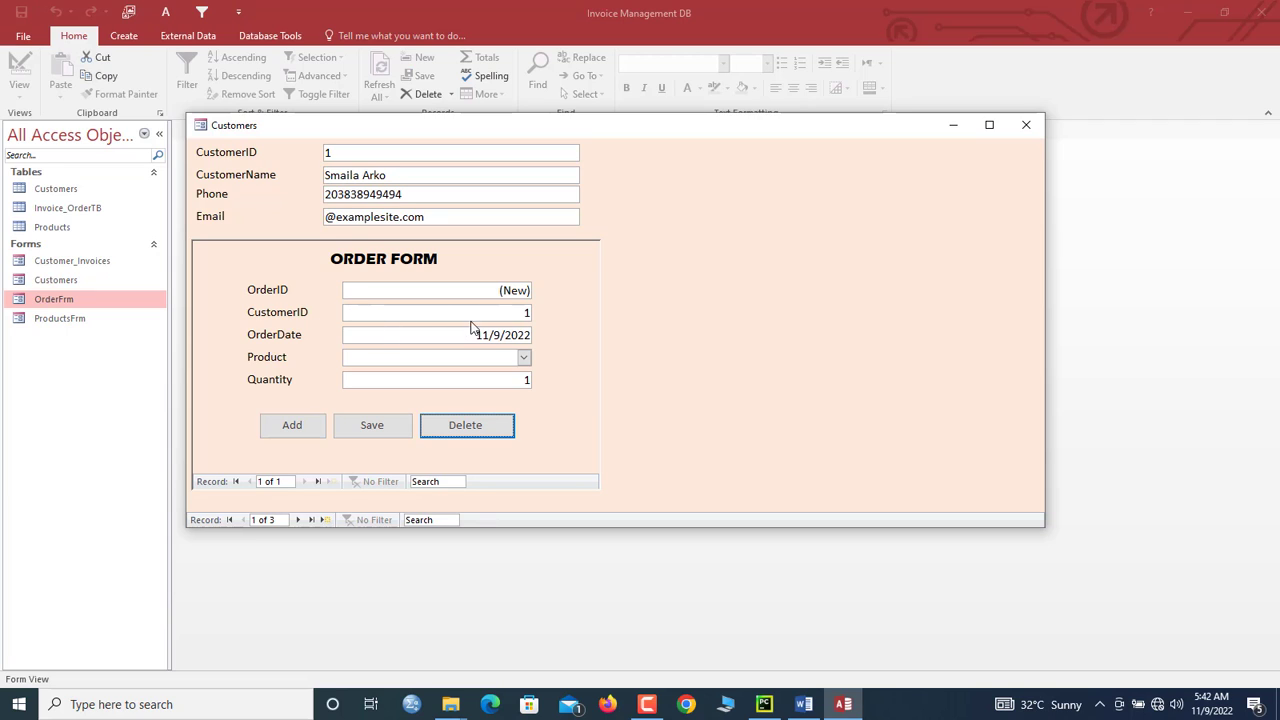
{"action": "left_click", "coordinate": [524, 358]}
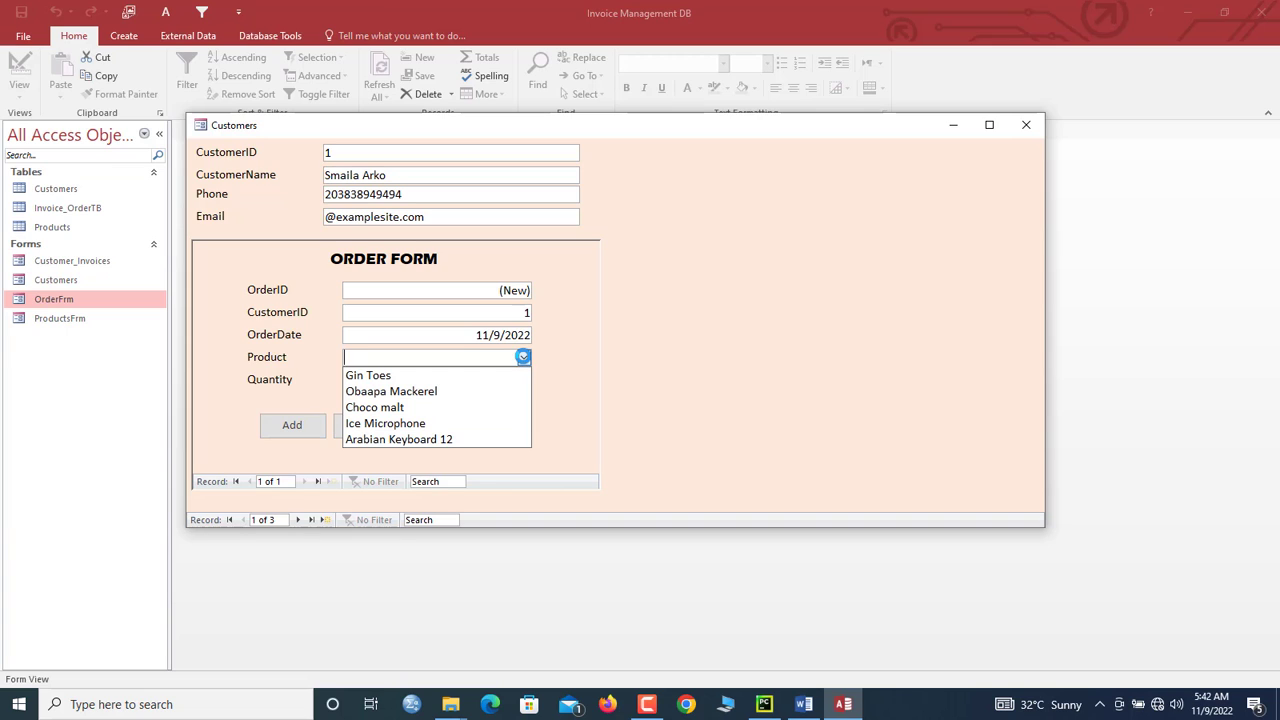
{"action": "left_click", "coordinate": [465, 372]}
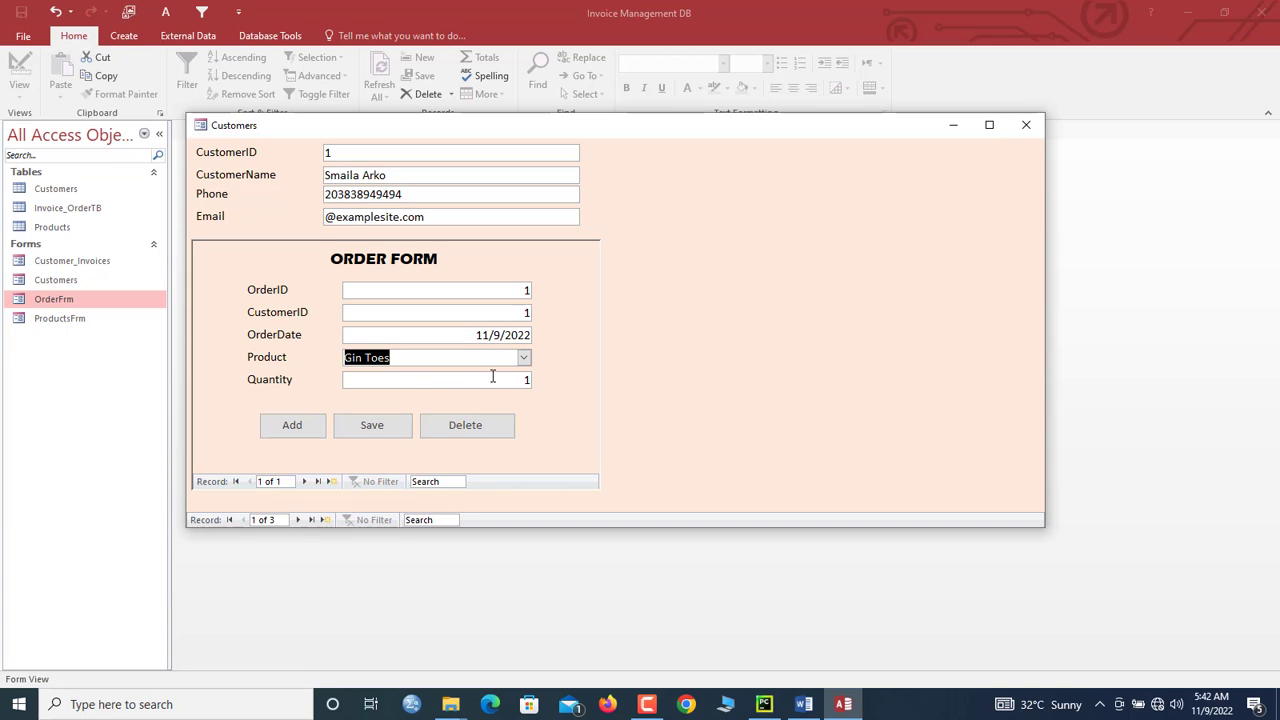
{"action": "key", "text": "Tab"}
{"action": "type", "text": "2"}
{"action": "left_click", "coordinate": [374, 427]}
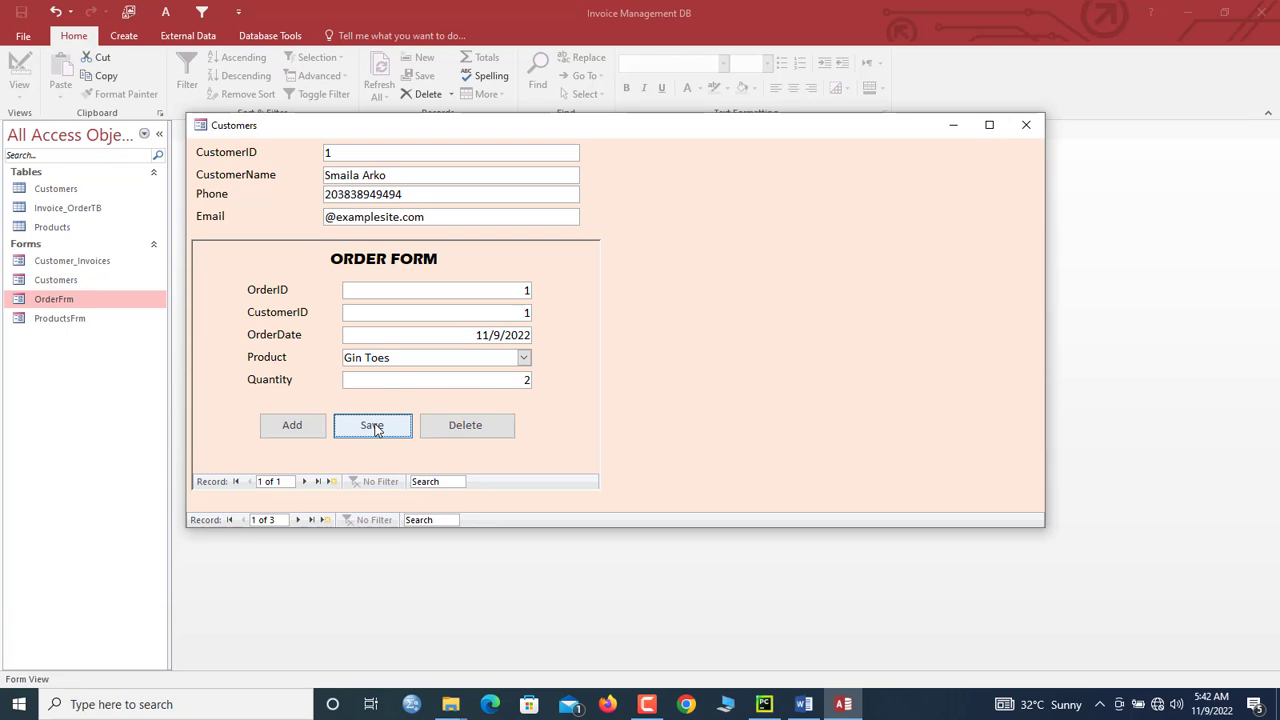
Step: Add a second order for this customer: Obaapa Mackerel, quantity 30
{"action": "left_click", "coordinate": [290, 430]}
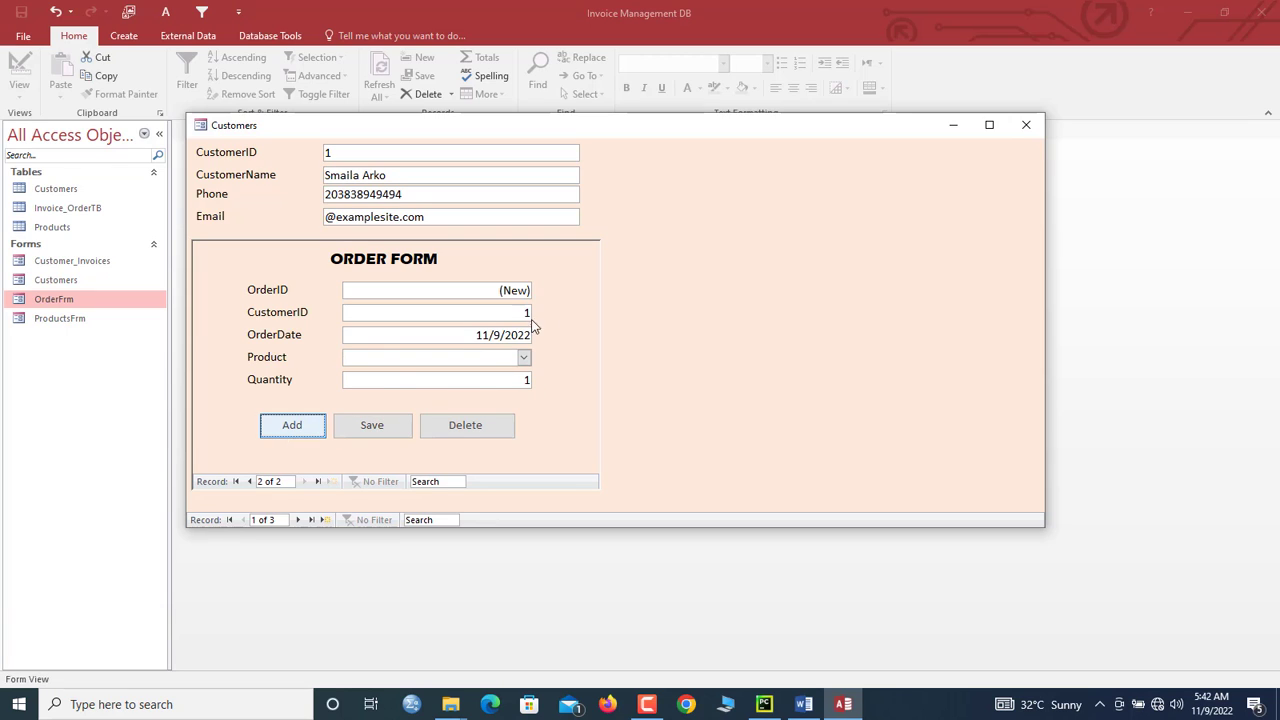
{"action": "left_click_drag", "start_coordinate": [518, 314], "coordinate": [588, 314]}
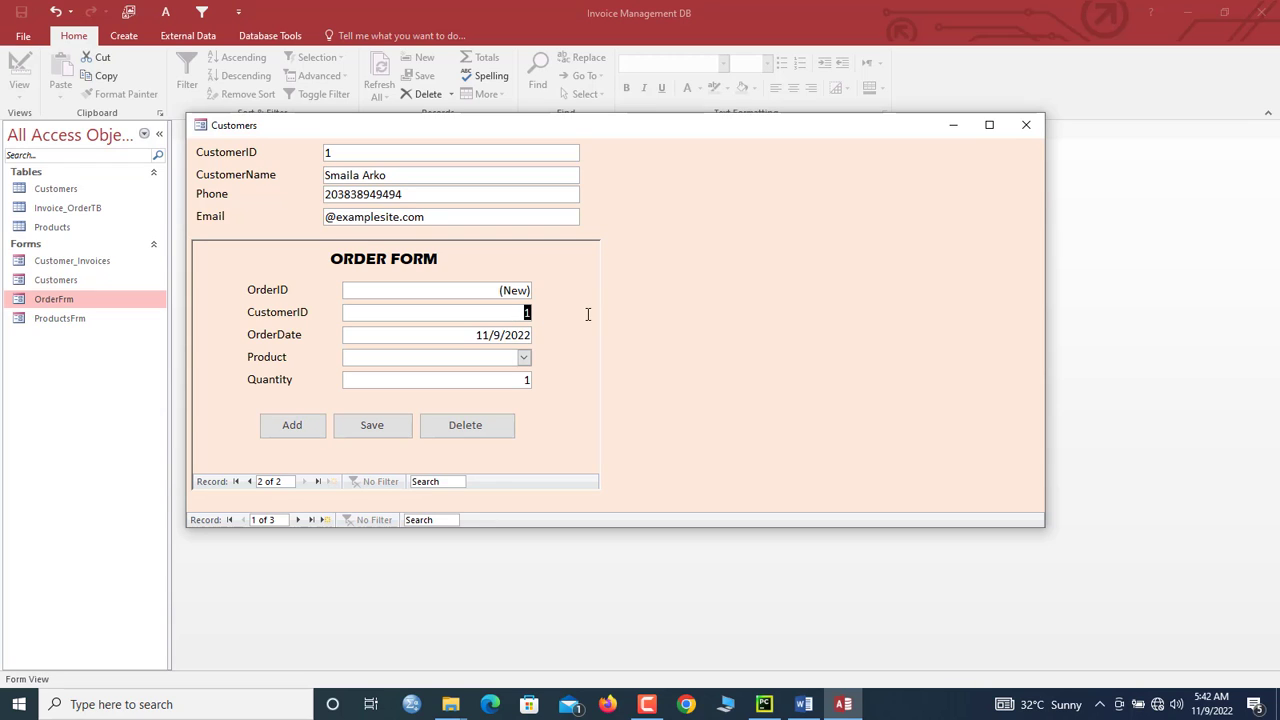
{"action": "left_click", "coordinate": [523, 357]}
{"action": "left_click", "coordinate": [510, 393]}
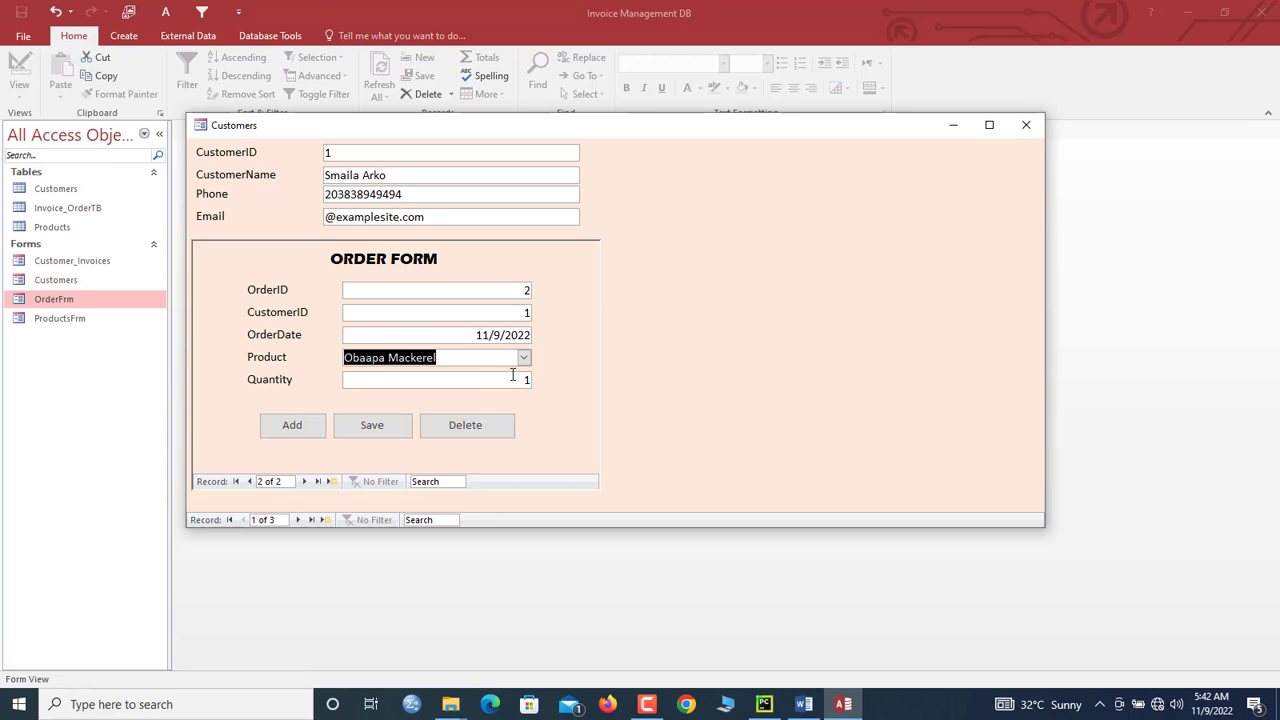
{"action": "left_click_drag", "start_coordinate": [520, 380], "coordinate": [563, 381]}
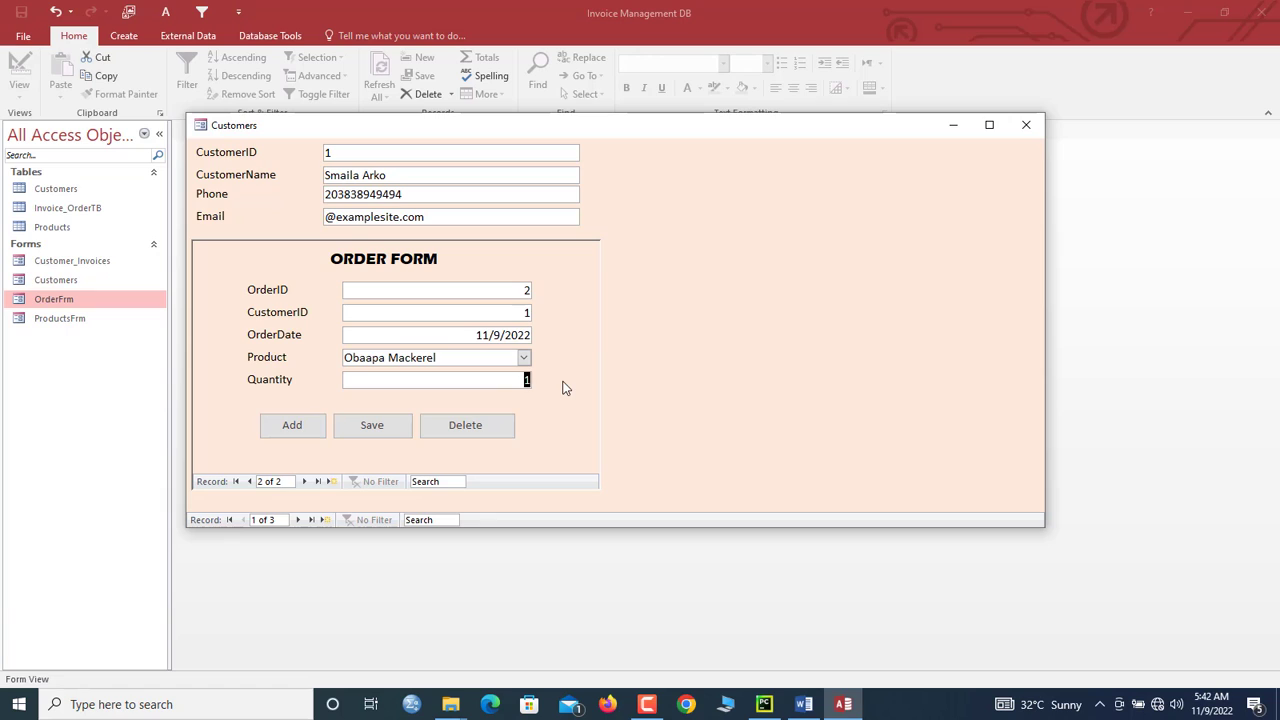
{"action": "type", "text": "30"}
{"action": "left_click", "coordinate": [368, 429]}
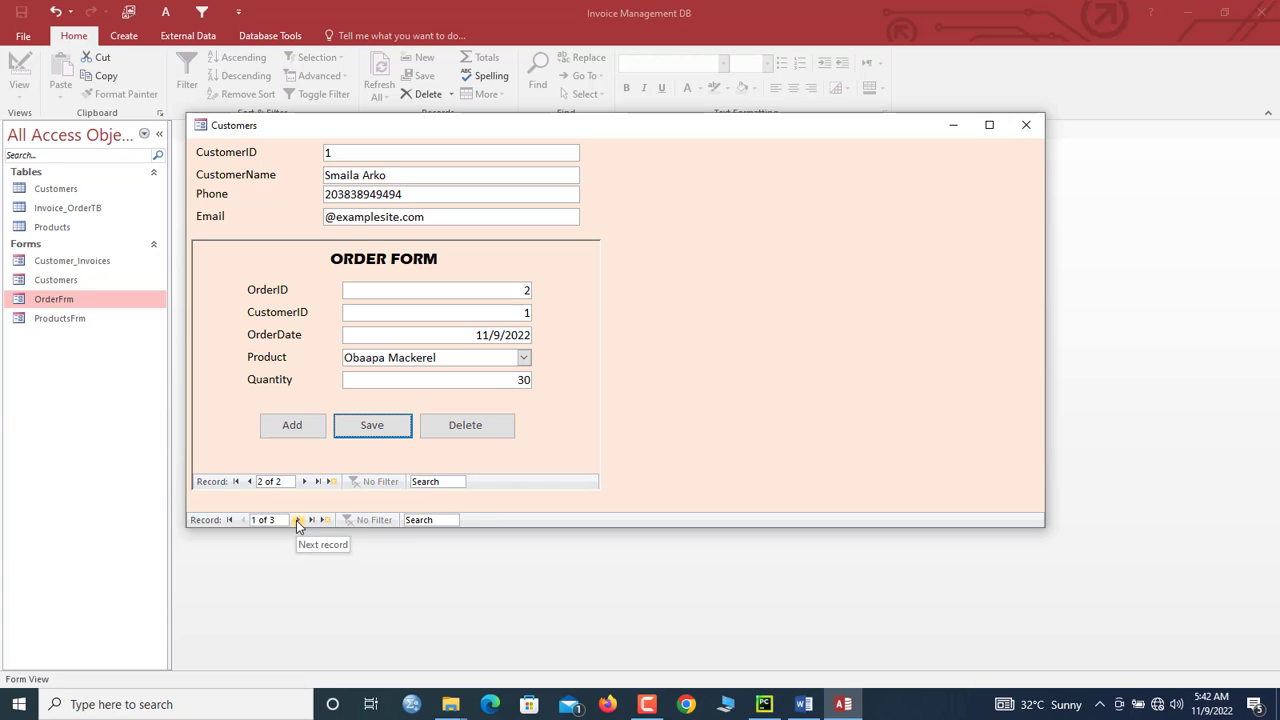
Step: Search the customer records for 'eva' to switch to the next customer
{"action": "left_click", "coordinate": [430, 520]}
{"action": "type", "text": "sa"}
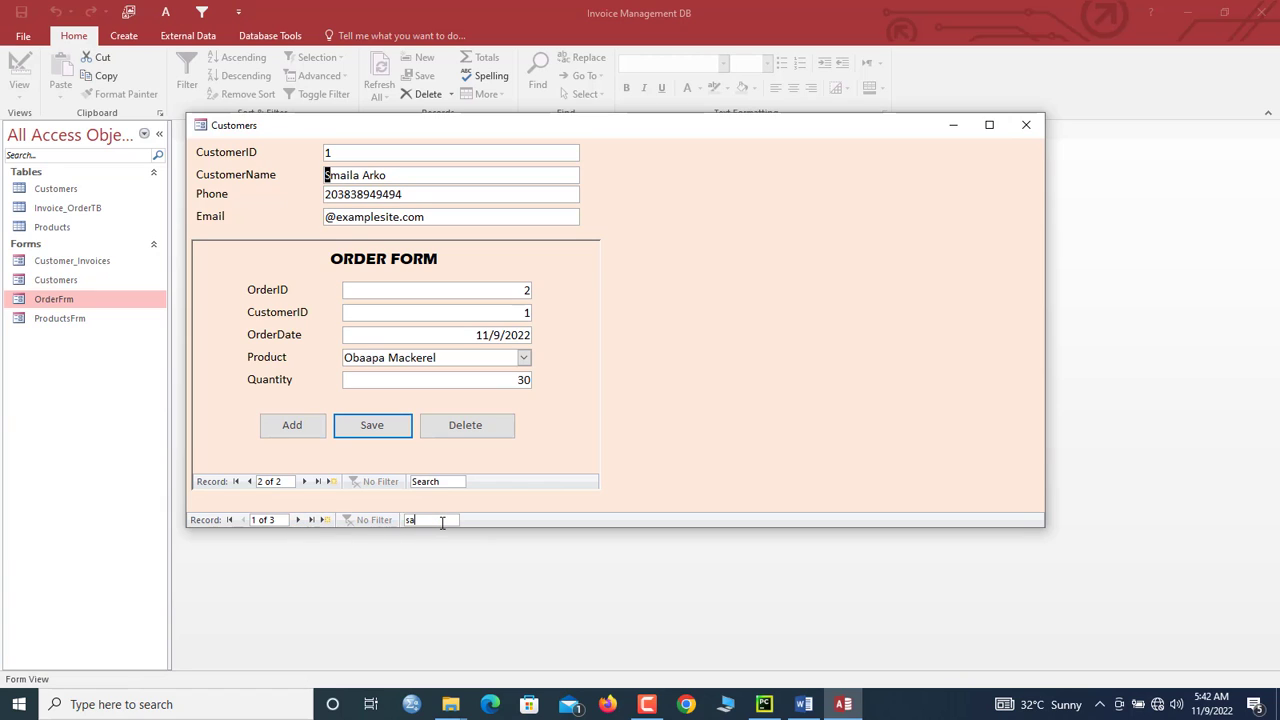
{"action": "key", "text": "BackSpace"}
{"action": "type", "text": "eva"}
{"action": "left_click", "coordinate": [348, 422]}
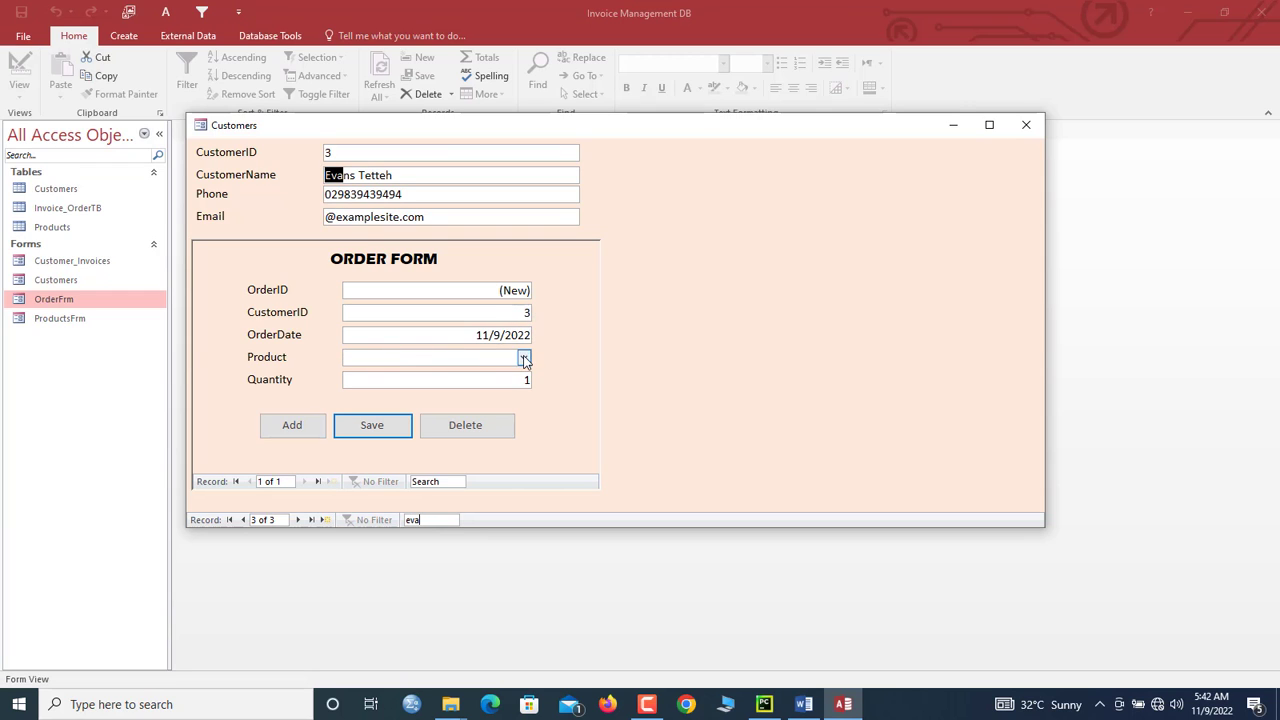
Step: Save an Obaapa Mackerel order with quantity 2 for this customer
{"action": "left_click", "coordinate": [524, 357]}
{"action": "left_click", "coordinate": [474, 391]}
{"action": "key", "text": "Tab"}
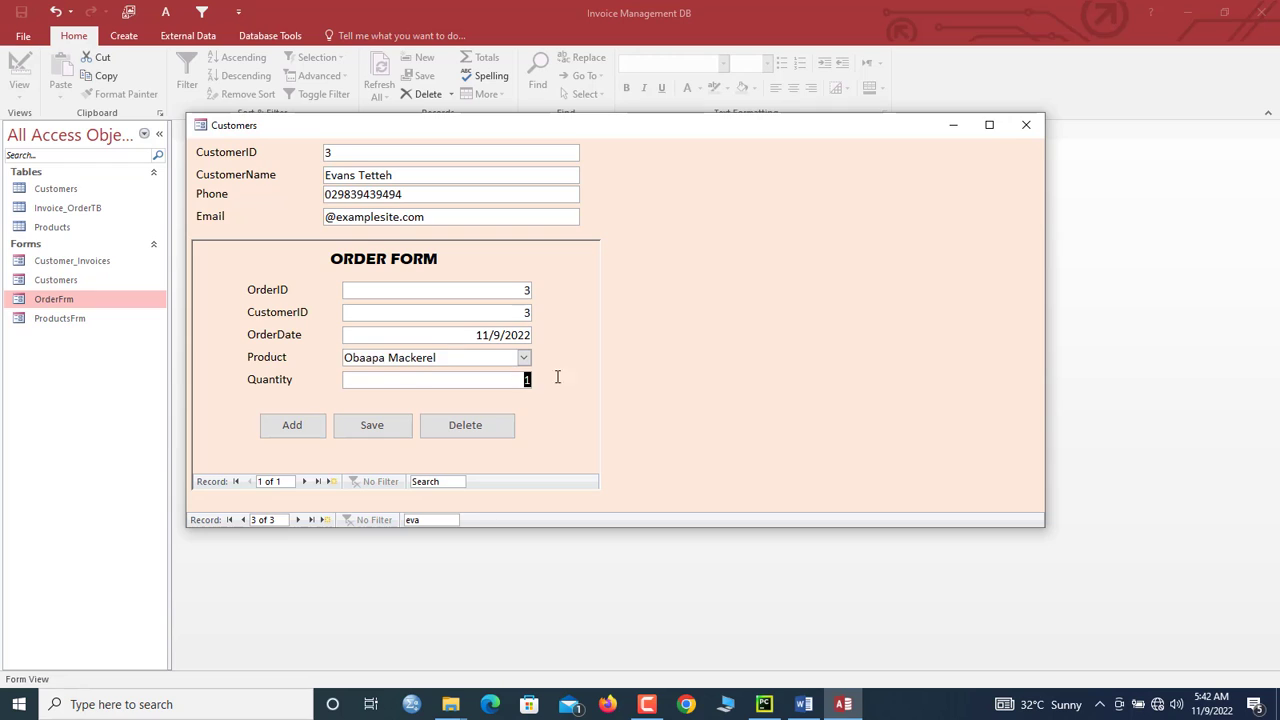
{"action": "type", "text": "2"}
{"action": "left_click", "coordinate": [368, 427]}
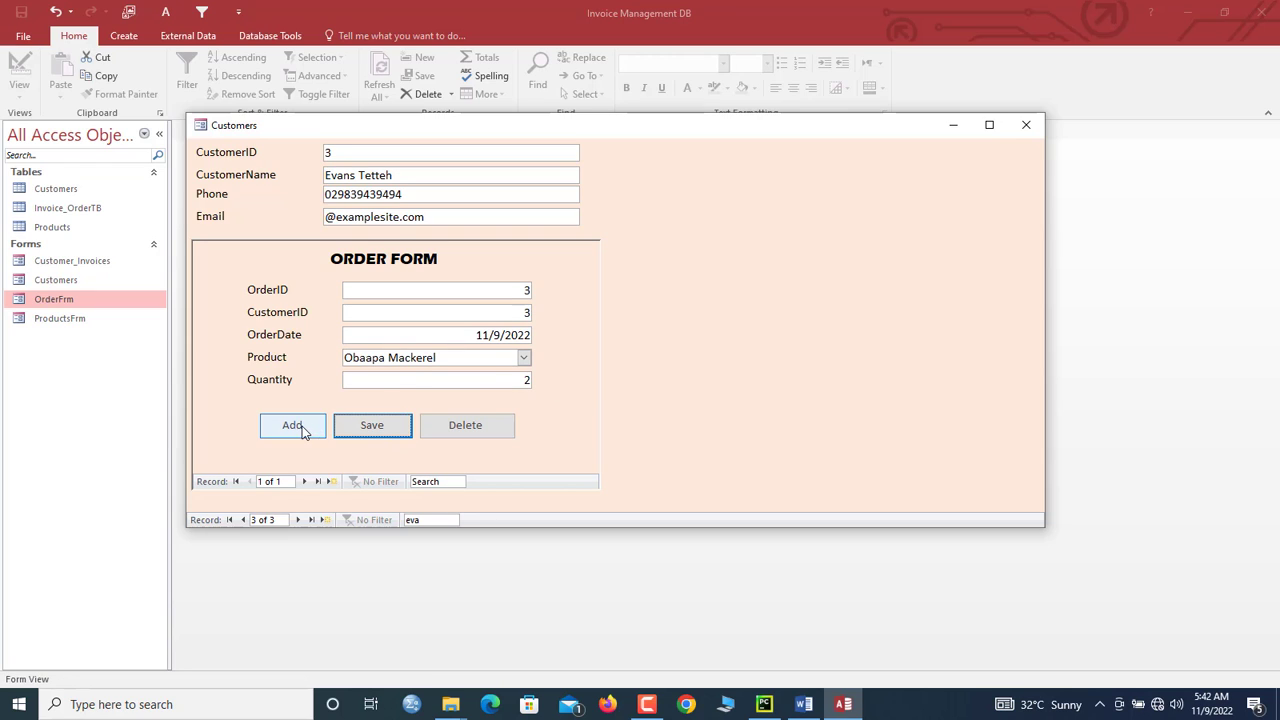
Step: Add another order for this customer: Ice Microphone, quantity 1
{"action": "left_click", "coordinate": [303, 429]}
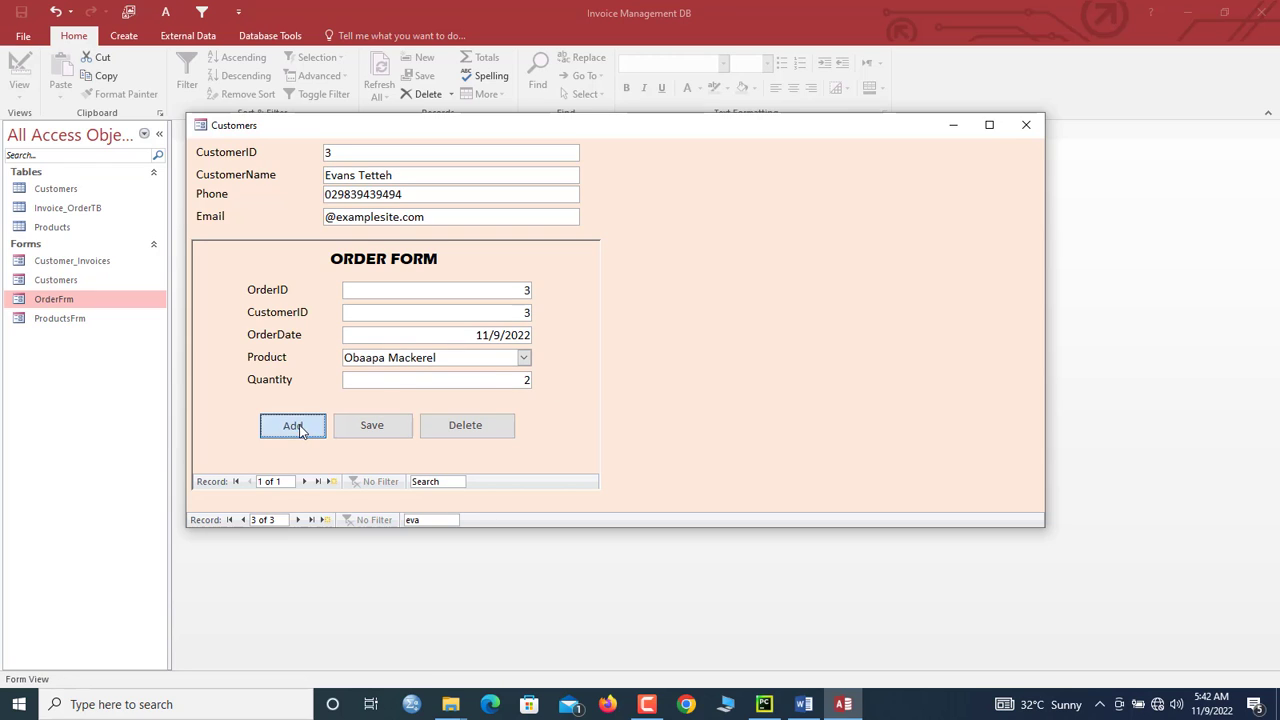
{"action": "left_click", "coordinate": [523, 357]}
{"action": "left_click", "coordinate": [457, 420]}
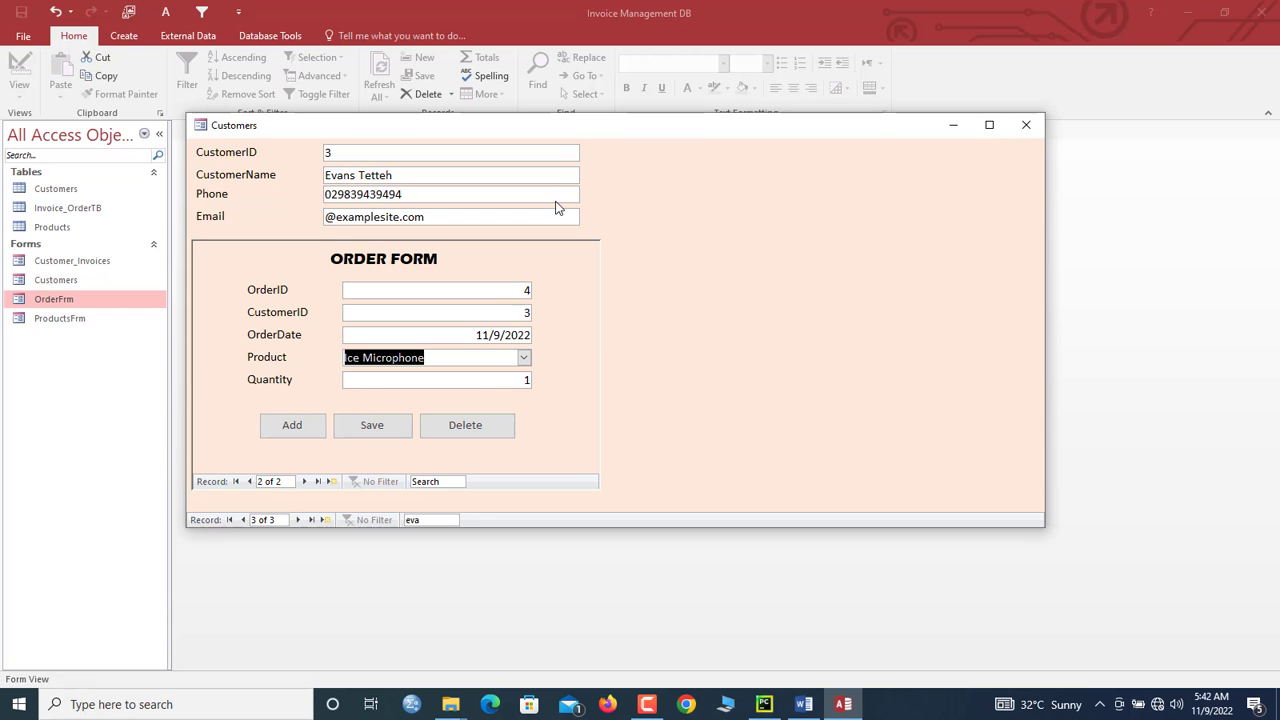
{"action": "left_click_drag", "start_coordinate": [547, 128], "coordinate": [573, 178]}
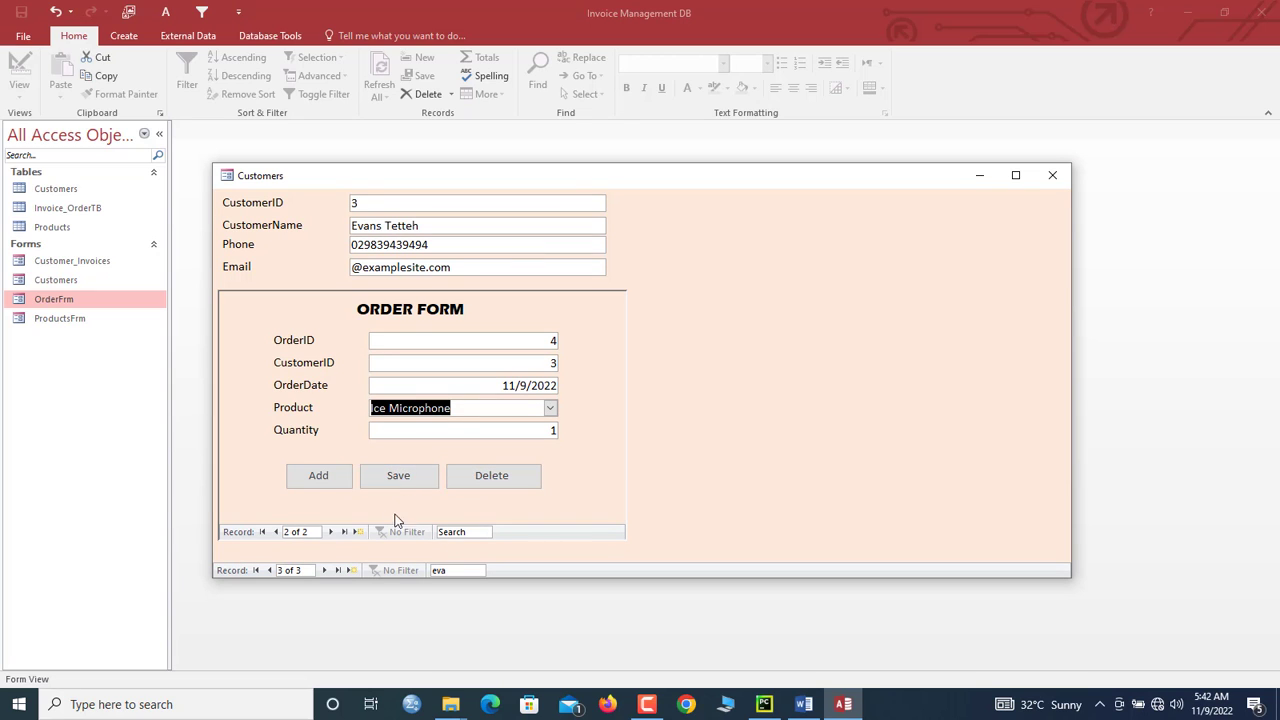
{"action": "left_click_drag", "start_coordinate": [549, 431], "coordinate": [575, 433]}
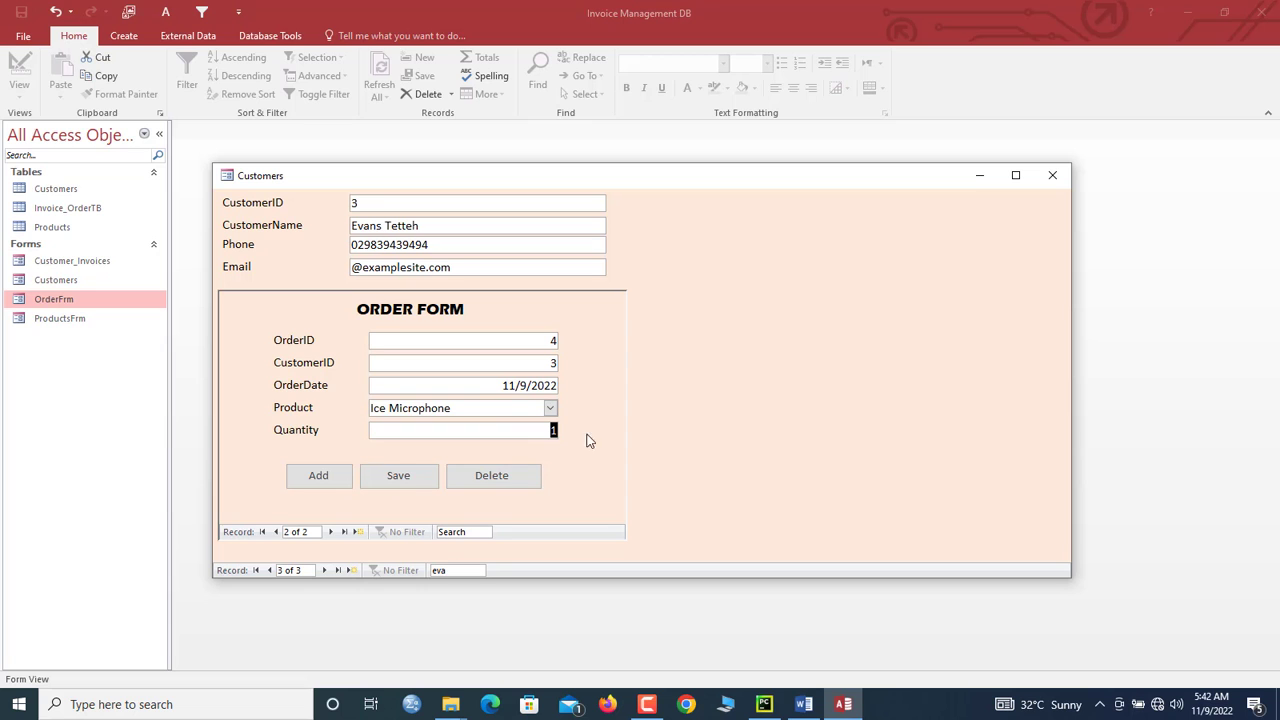
{"action": "left_click", "coordinate": [396, 480]}
Step: Open the Invoice_OrderTB table to confirm the four orders were saved
{"action": "double_click", "coordinate": [66, 208]}
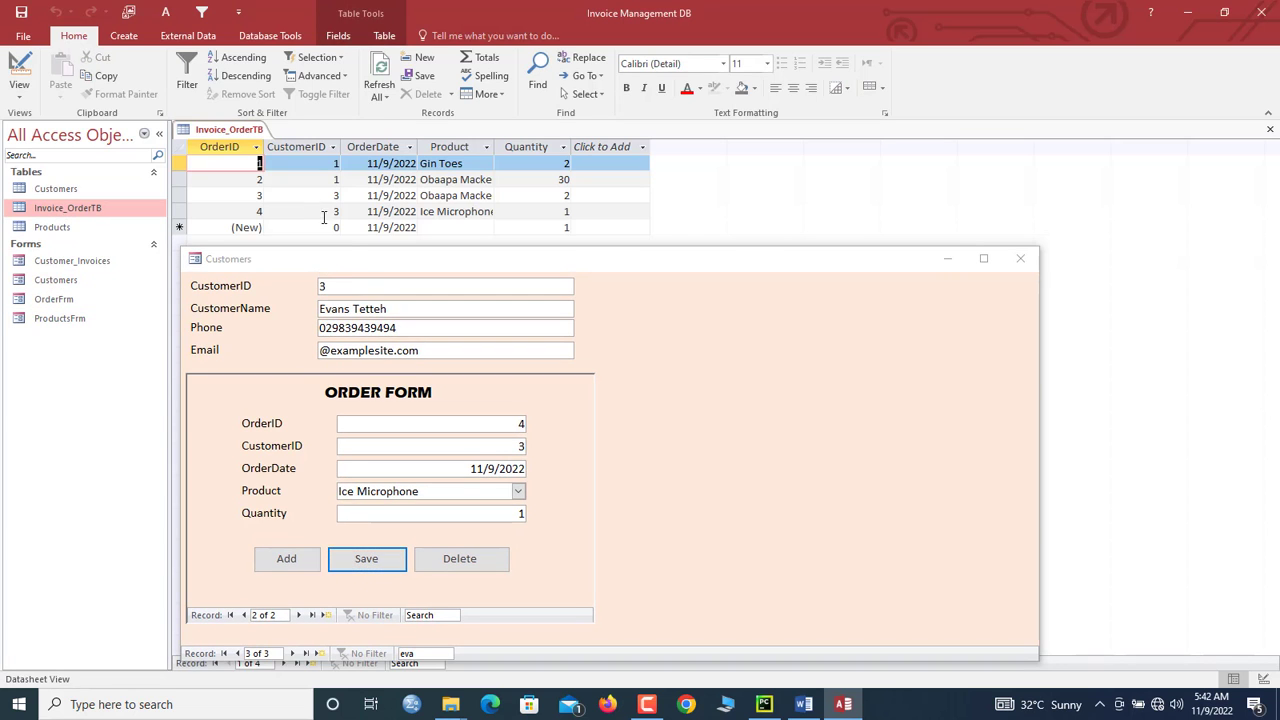
{"action": "left_click_drag", "start_coordinate": [345, 250], "coordinate": [343, 283]}
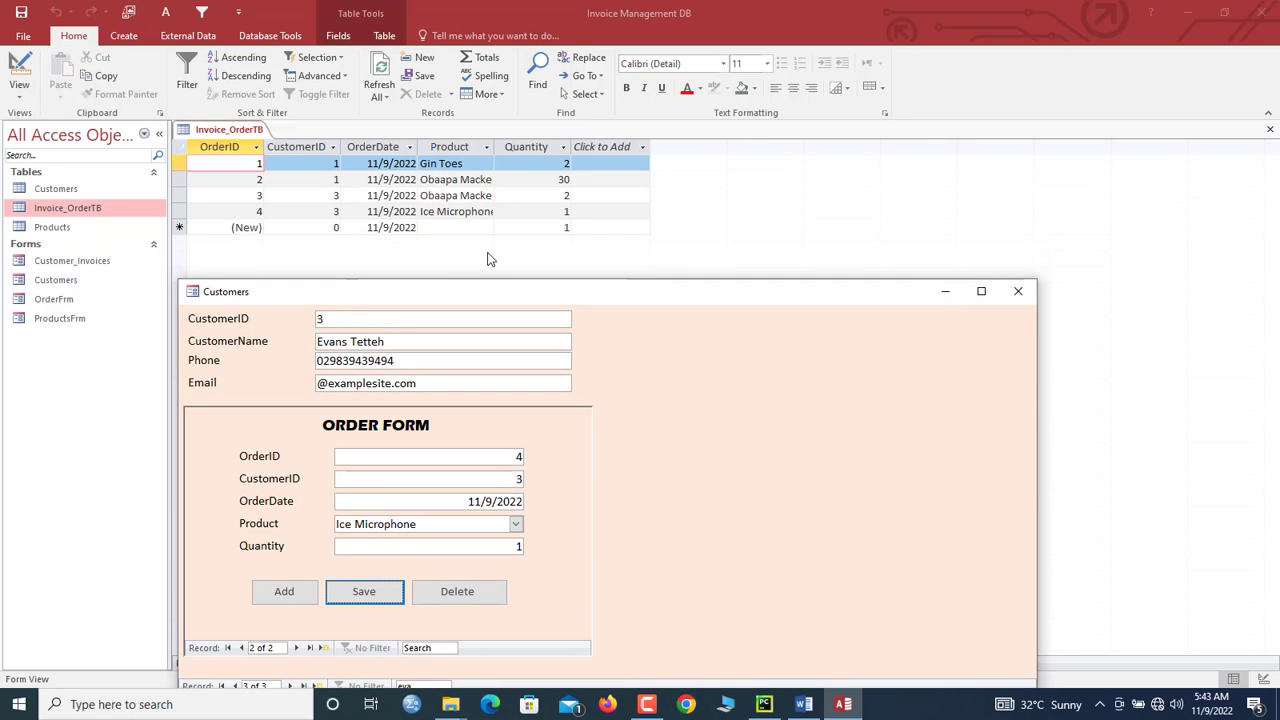
{"action": "left_click_drag", "start_coordinate": [463, 293], "coordinate": [502, 150]}
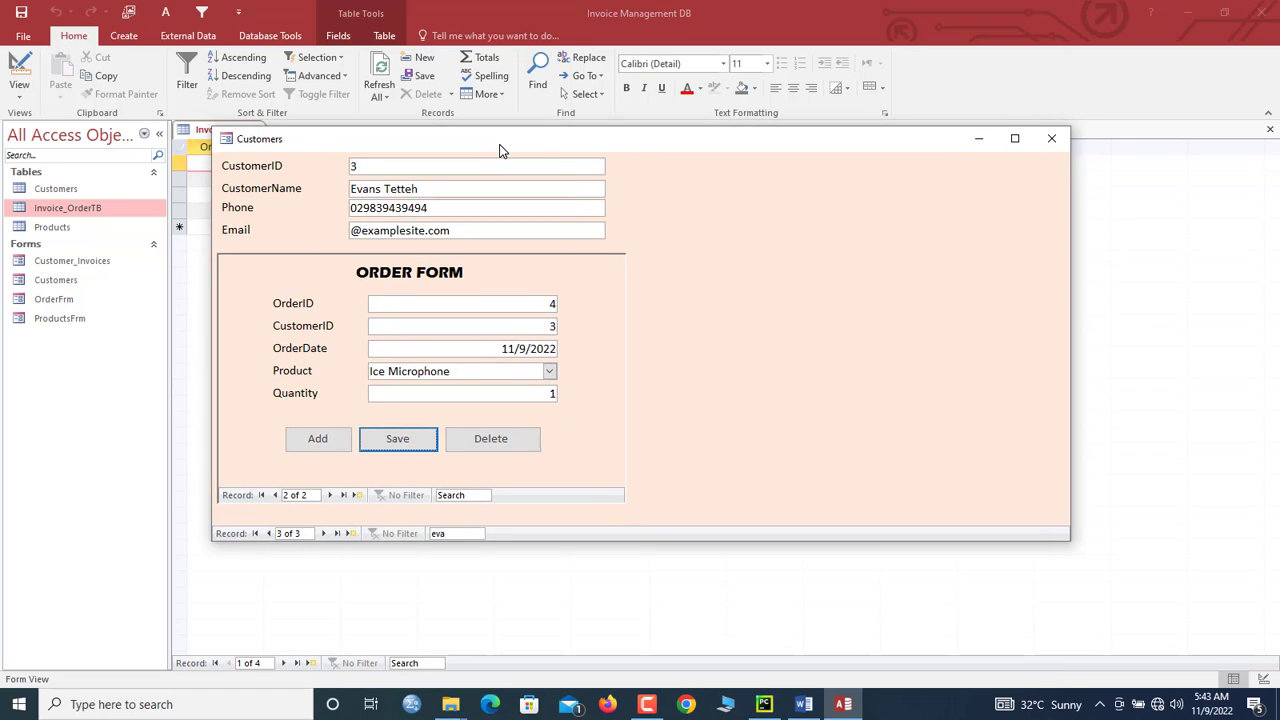
{"action": "left_click", "coordinate": [396, 443]}
{"action": "right_click", "coordinate": [697, 257]}
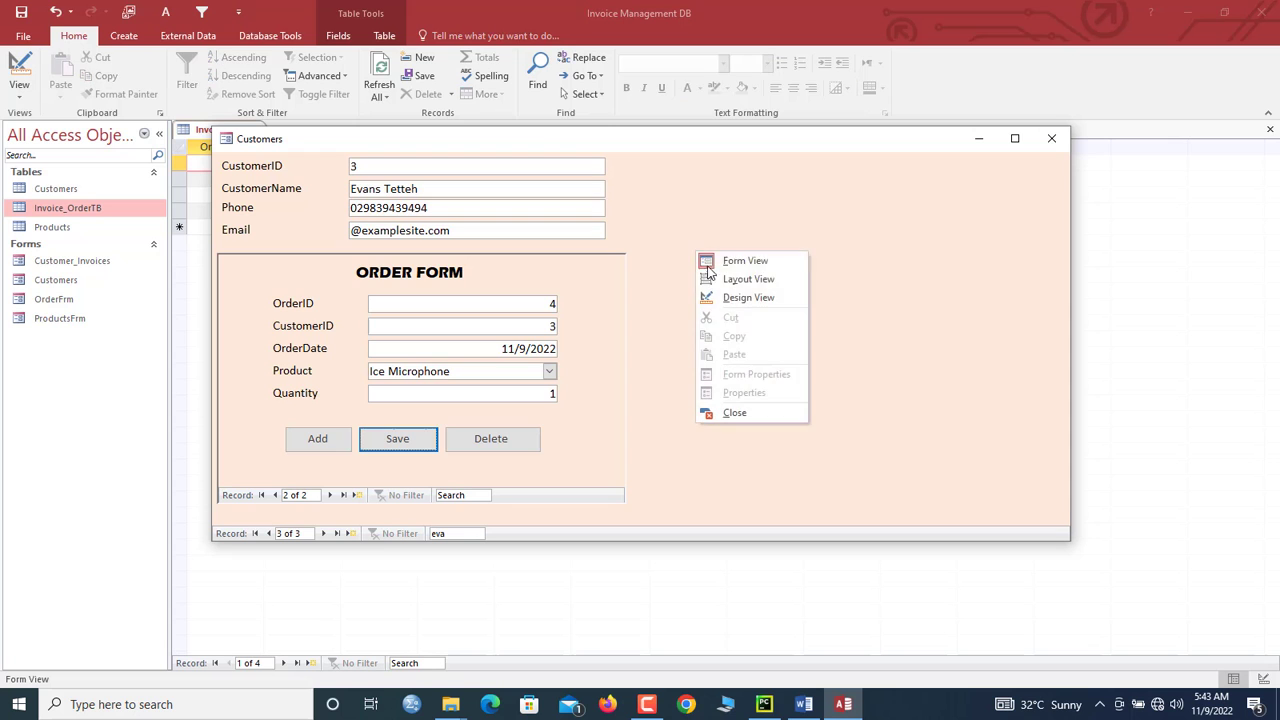
Step: In Design View, turn off the order subform's navigation buttons
{"action": "left_click", "coordinate": [725, 296]}
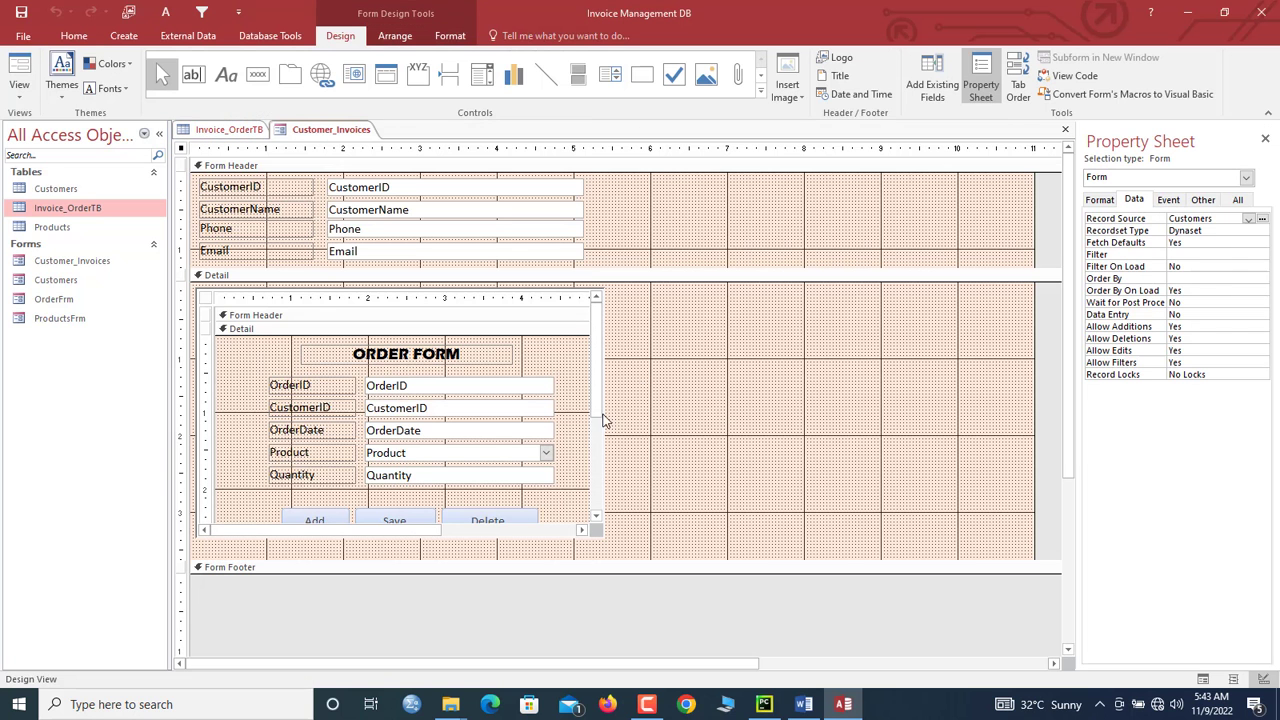
{"action": "left_click", "coordinate": [207, 300]}
{"action": "left_click", "coordinate": [205, 300]}
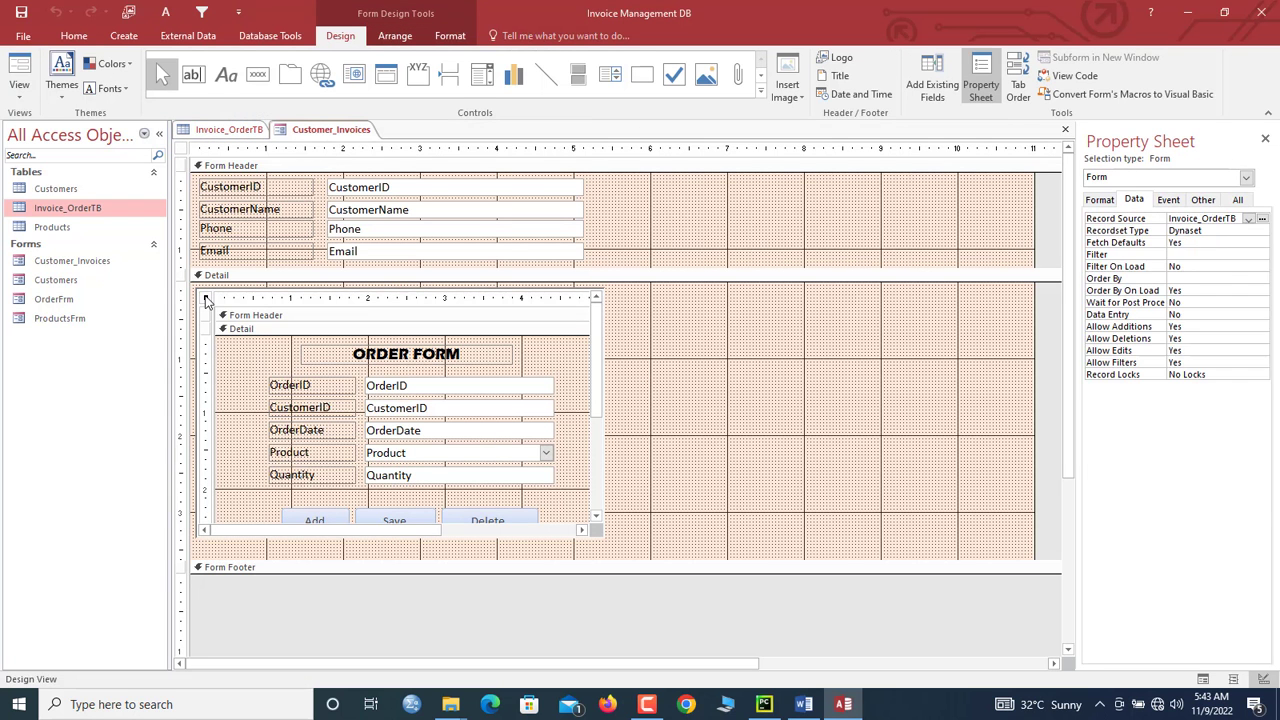
{"action": "left_click", "coordinate": [1101, 199]}
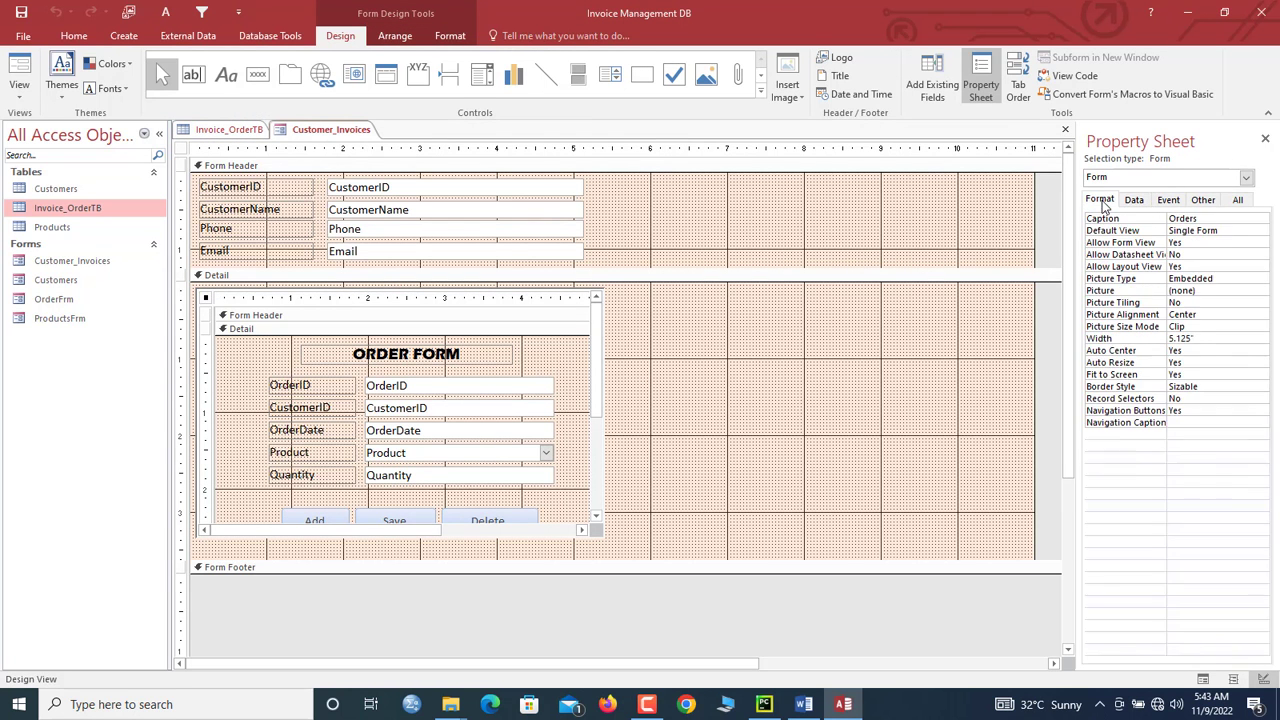
{"action": "double_click", "coordinate": [1190, 414]}
Step: Preview the form with live data, then return to Design View
{"action": "right_click", "coordinate": [318, 133]}
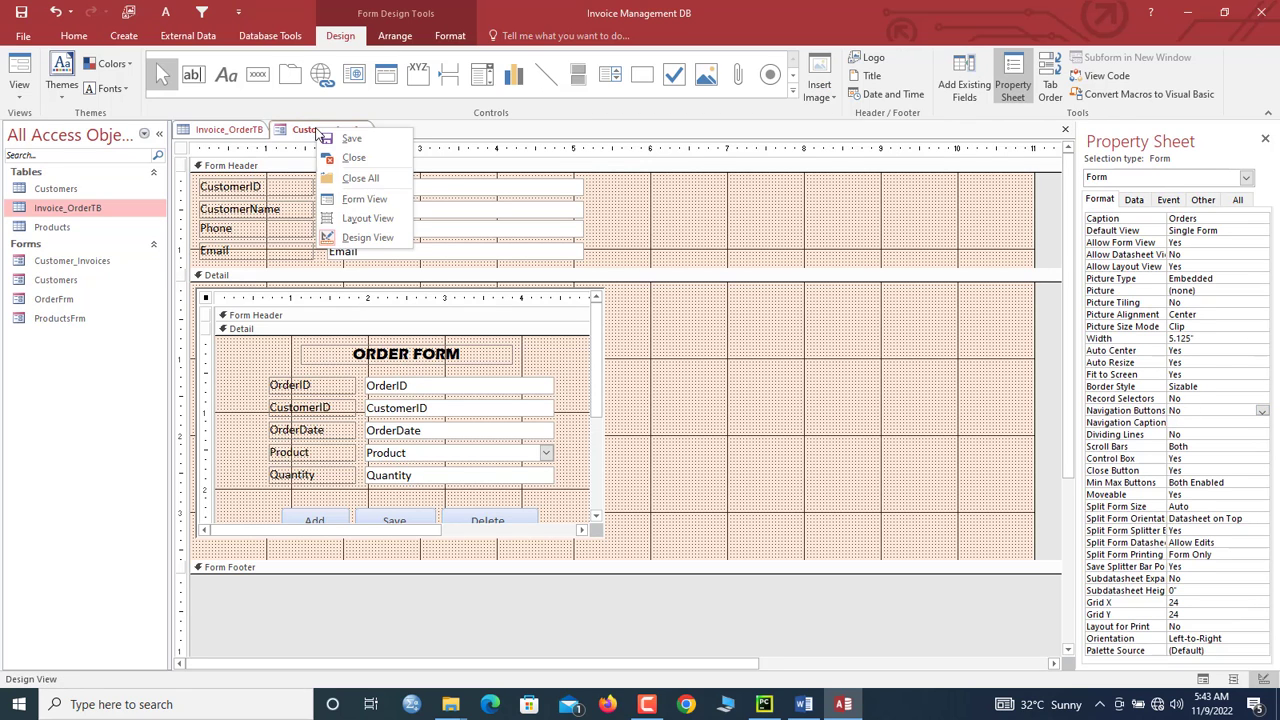
{"action": "left_click", "coordinate": [345, 198]}
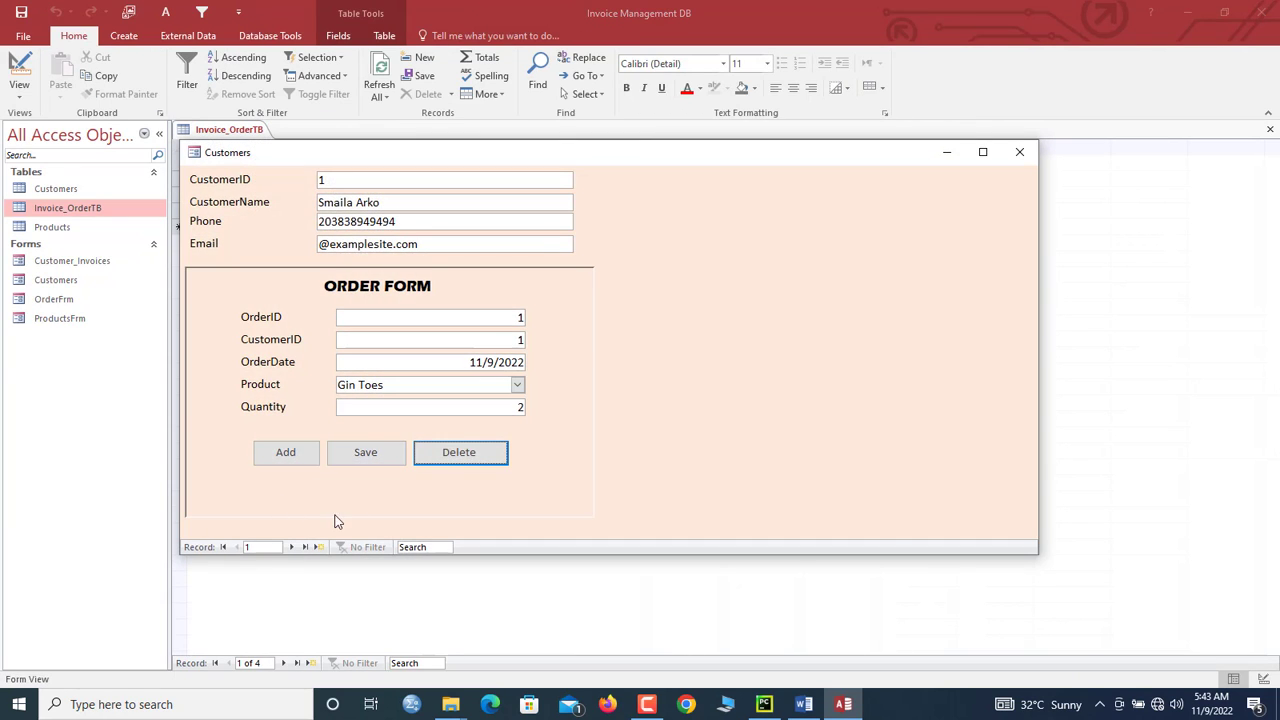
{"action": "right_click", "coordinate": [644, 201]}
{"action": "left_click", "coordinate": [685, 241]}
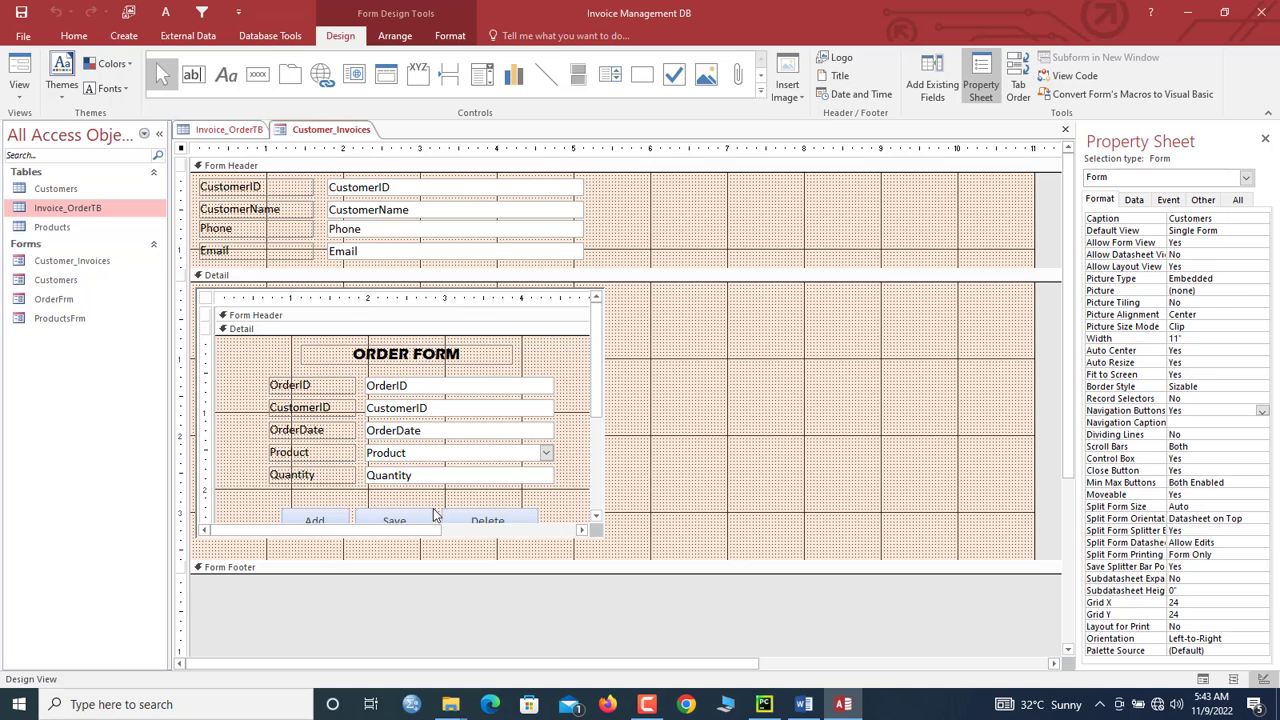
Step: Delete the Save button's On Click embedded macro and bring up the builder choices
{"action": "left_click", "coordinate": [410, 516]}
{"action": "left_click", "coordinate": [408, 515]}
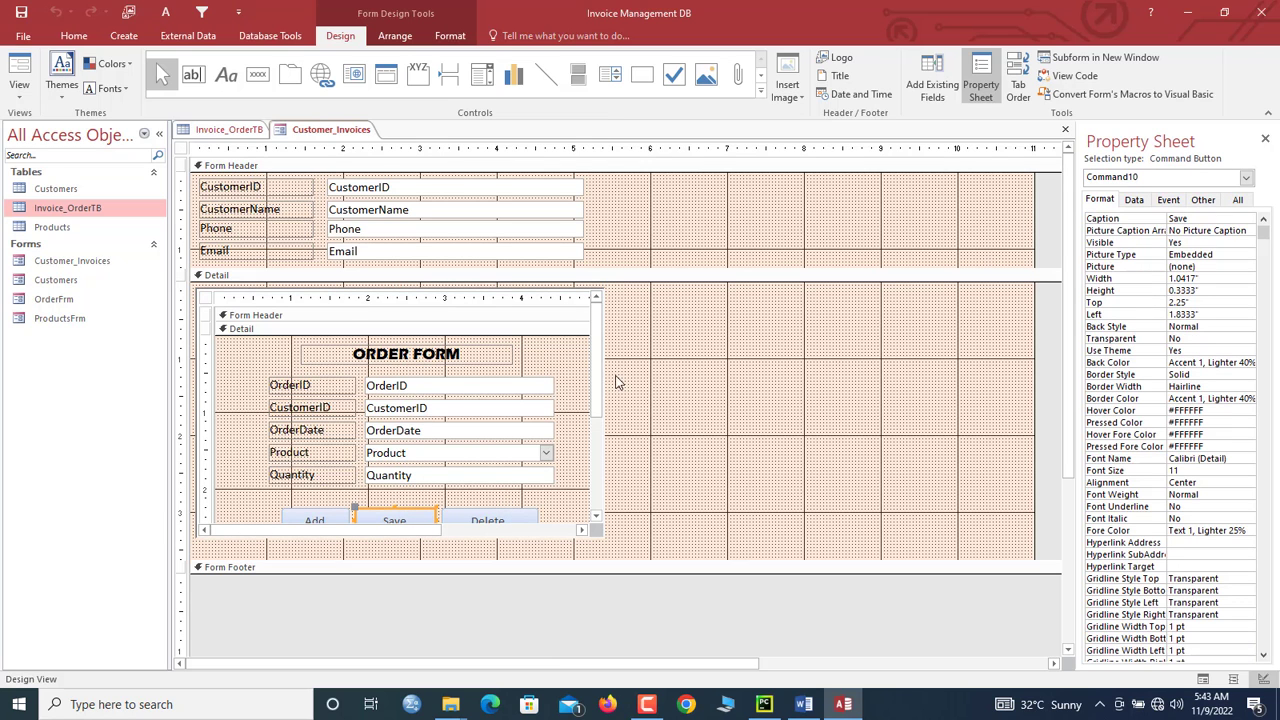
{"action": "scroll", "coordinate": [597, 386], "scroll_direction": "down", "scroll_amount": 2}
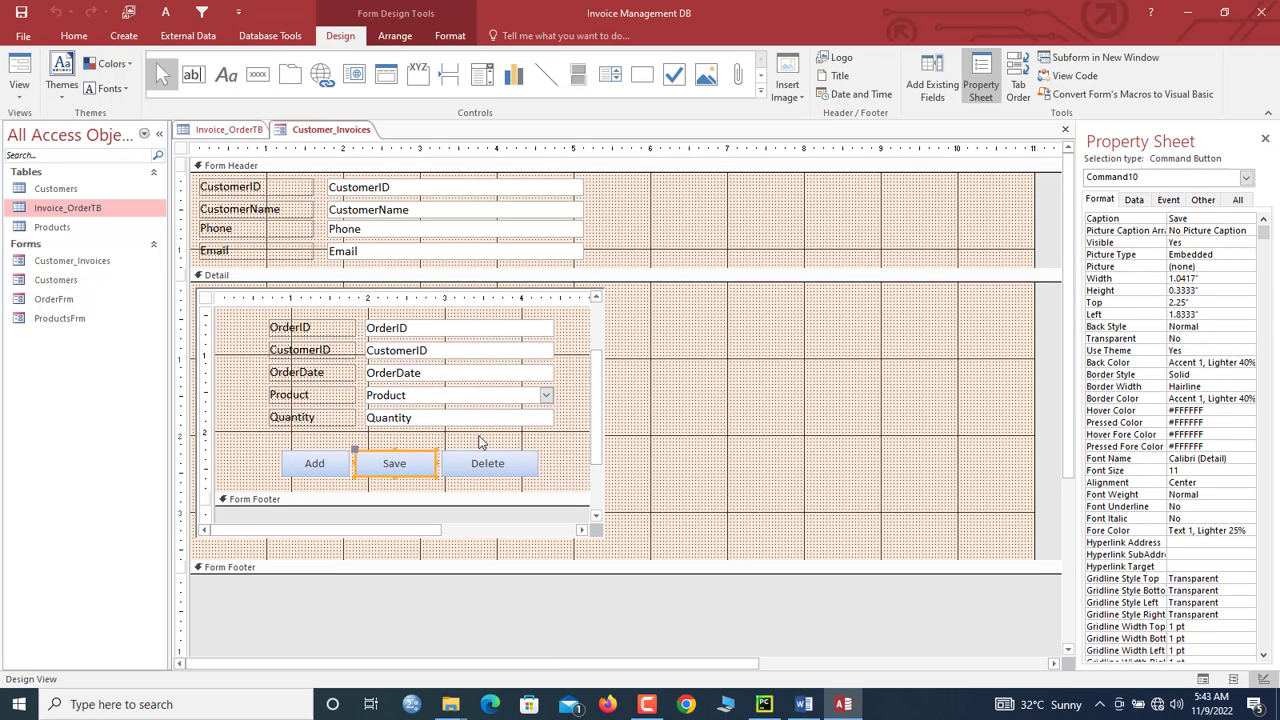
{"action": "left_click", "coordinate": [416, 468]}
{"action": "left_click", "coordinate": [416, 468]}
{"action": "left_click", "coordinate": [1168, 199]}
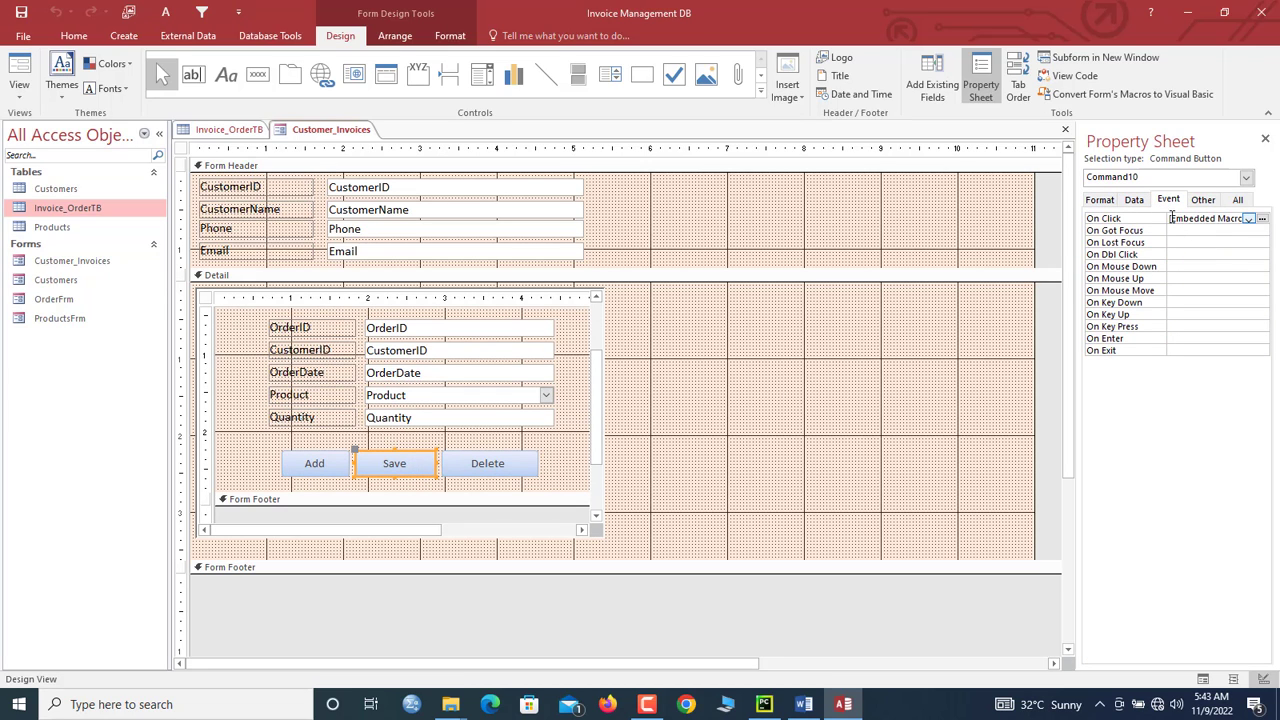
{"action": "left_click_drag", "start_coordinate": [1168, 217], "coordinate": [1244, 218]}
{"action": "key", "text": "Delete"}
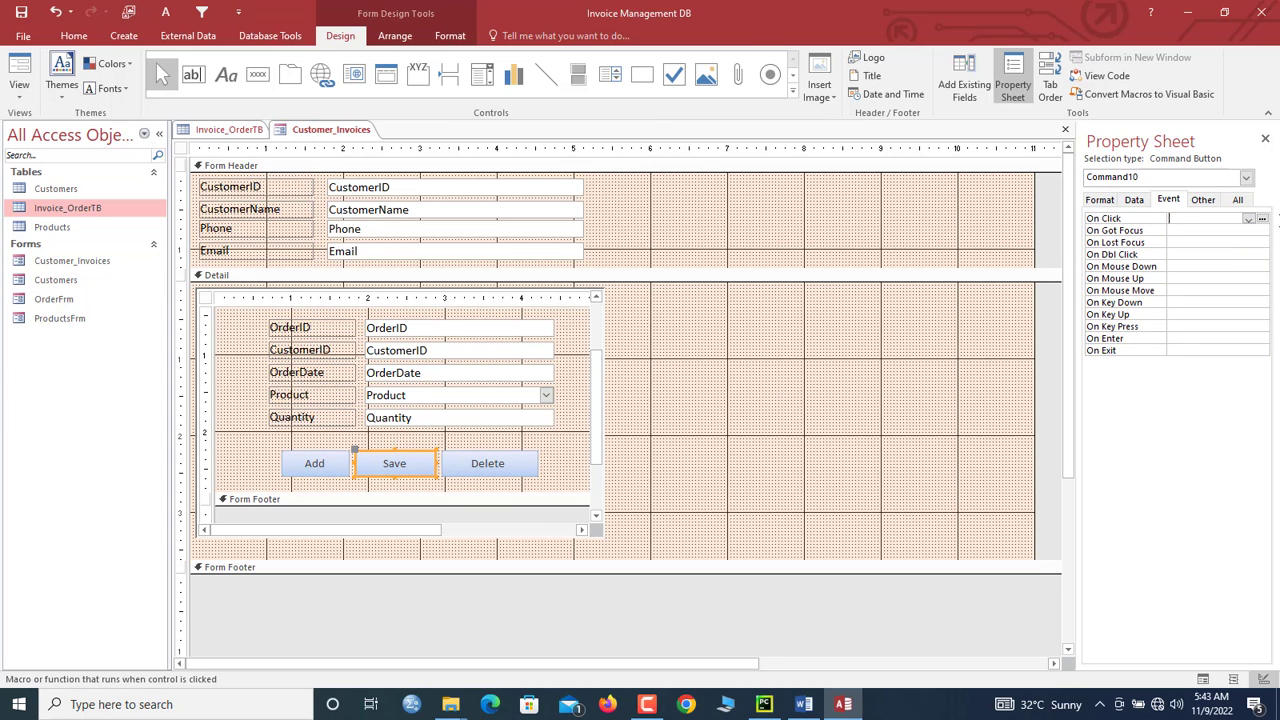
{"action": "left_click", "coordinate": [1262, 218]}
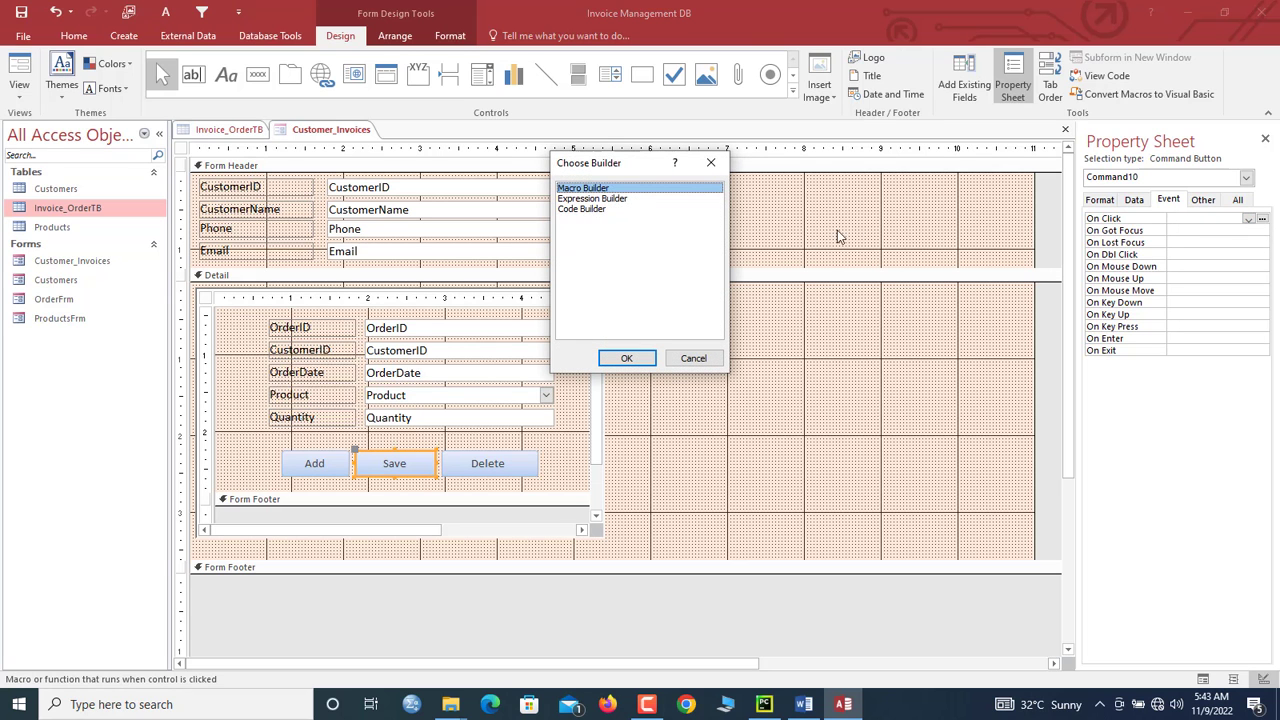
Step: Start a Code Builder handler for the button running DoCmd.RefreshRecord and DoCmd.Save
{"action": "double_click", "coordinate": [568, 209]}
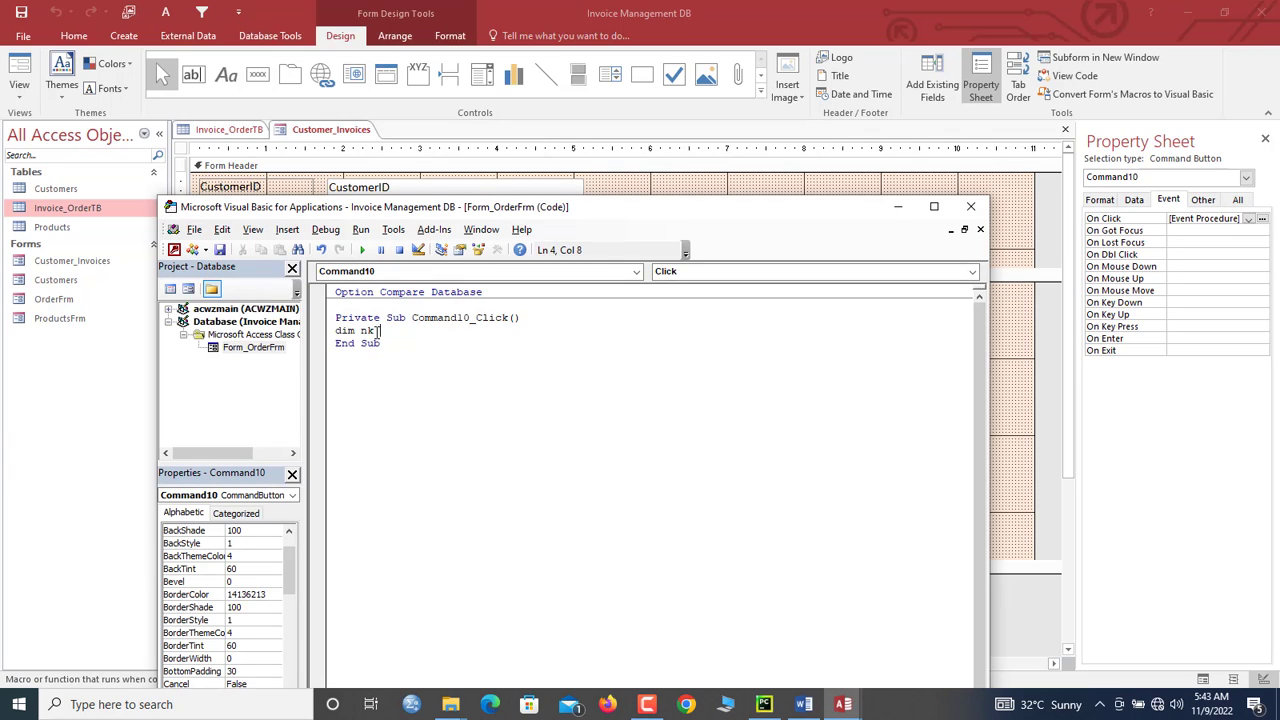
{"action": "key", "text": "Return"}
{"action": "key", "text": "Return"}
{"action": "key", "text": "Return"}
{"action": "type", "text": "docmd.re"}
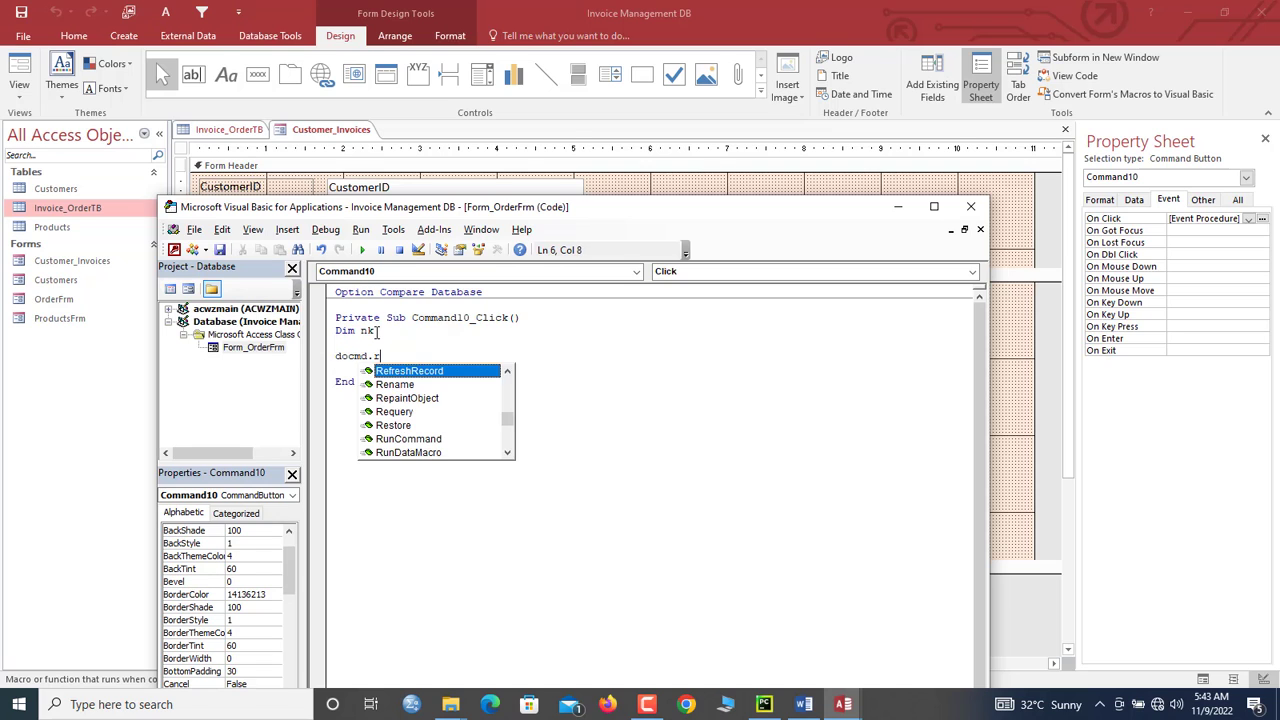
{"action": "key", "text": "Return"}
{"action": "type", "text": "docmd.s"}
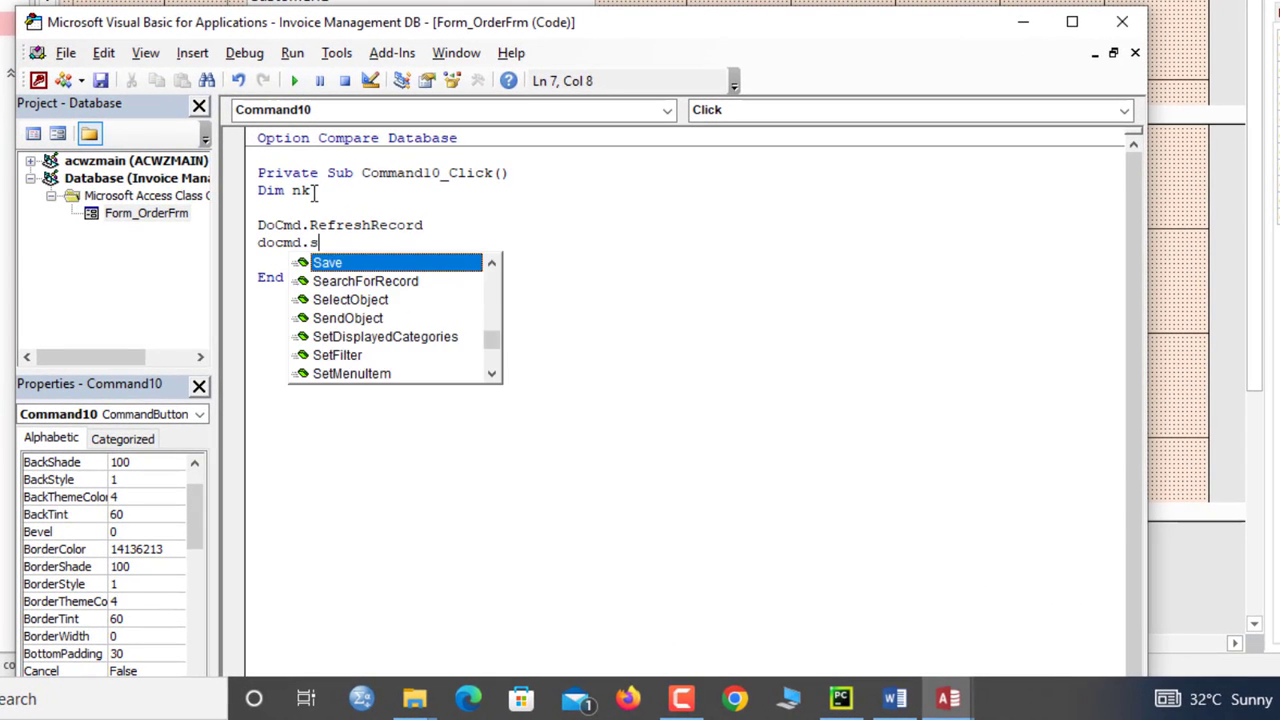
{"action": "key", "text": "Return"}
{"action": "key", "text": "Return"}
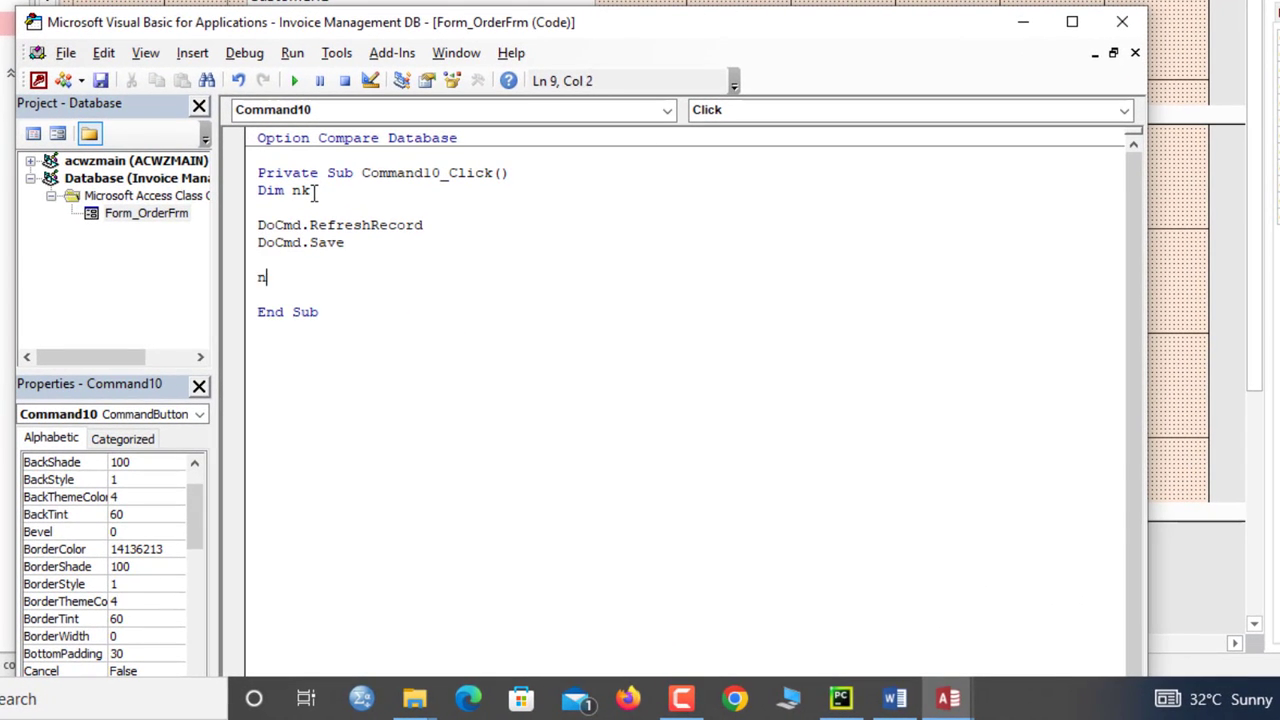
Step: Add an nk = MsgBox vbInformation line titled 'Added to cart.', then close the editor
{"action": "type", "text": "nk=msgbox("}
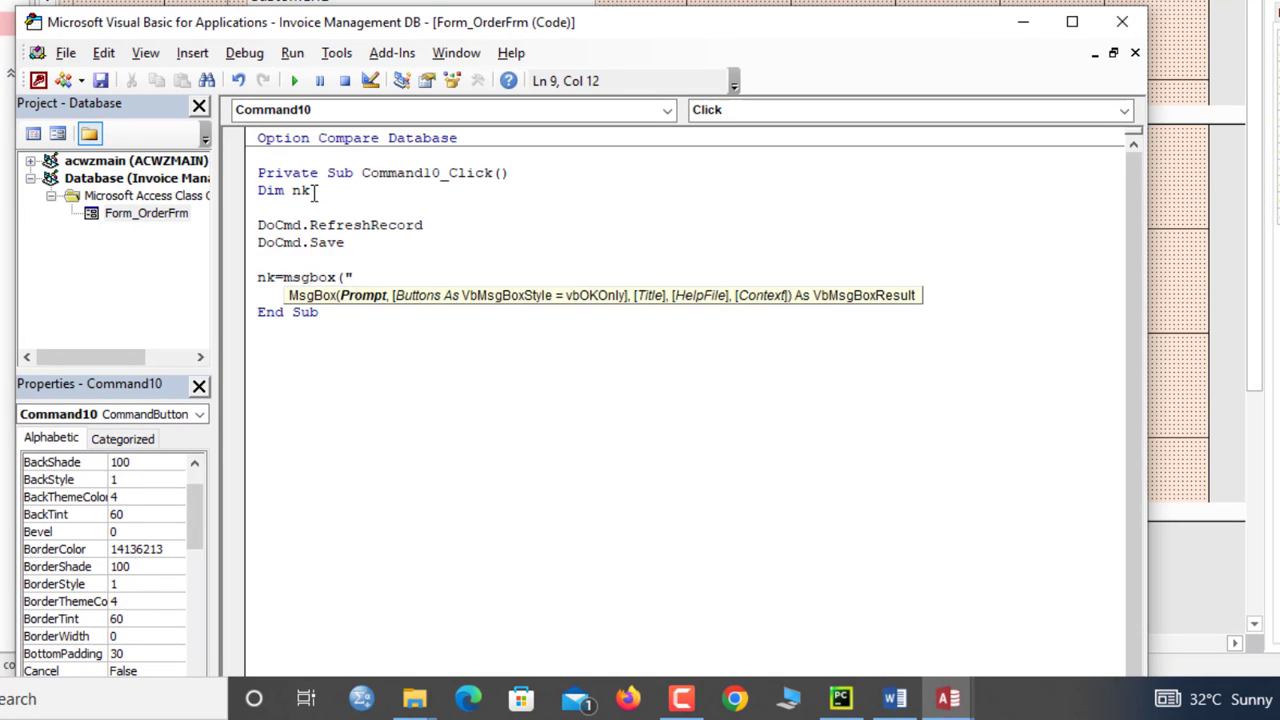
{"action": "type", "text": "\"Record save"}
{"action": "key", "text": "BackSpace"}
{"action": "key", "text": "BackSpace"}
{"action": "key", "text": "BackSpace"}
{"action": "key", "text": "BackSpace"}
{"action": "key", "text": "BackSpace"}
{"action": "key", "text": "BackSpace"}
{"action": "key", "text": "BackSpace"}
{"action": "type", "text": "Product added to cart suc"}
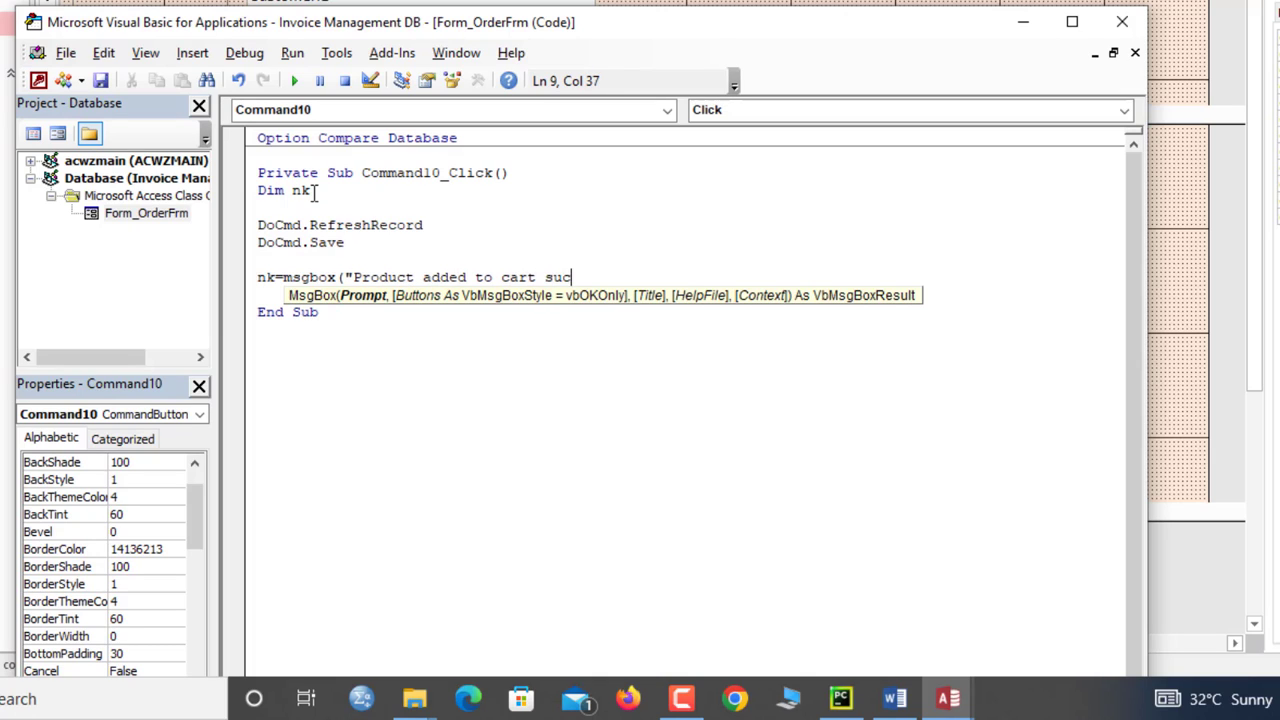
{"action": "type", "text": "sffu\","}
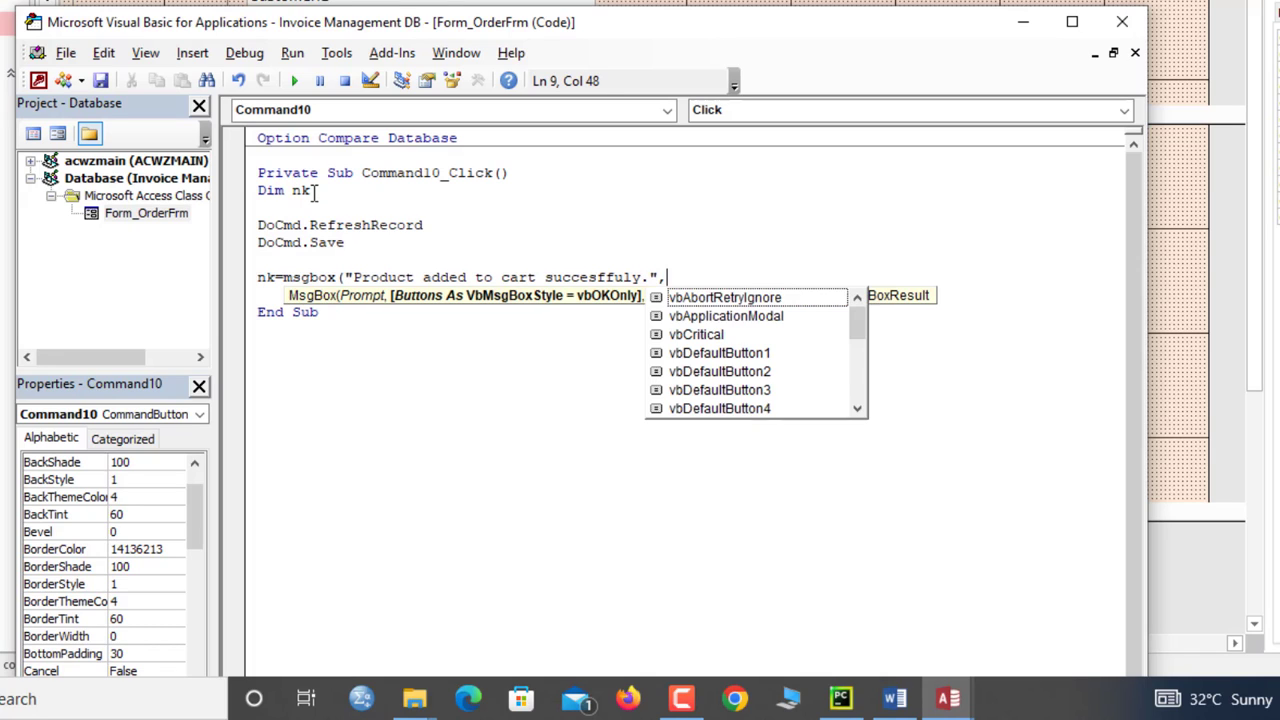
{"action": "type", "text": "vbinformation"}
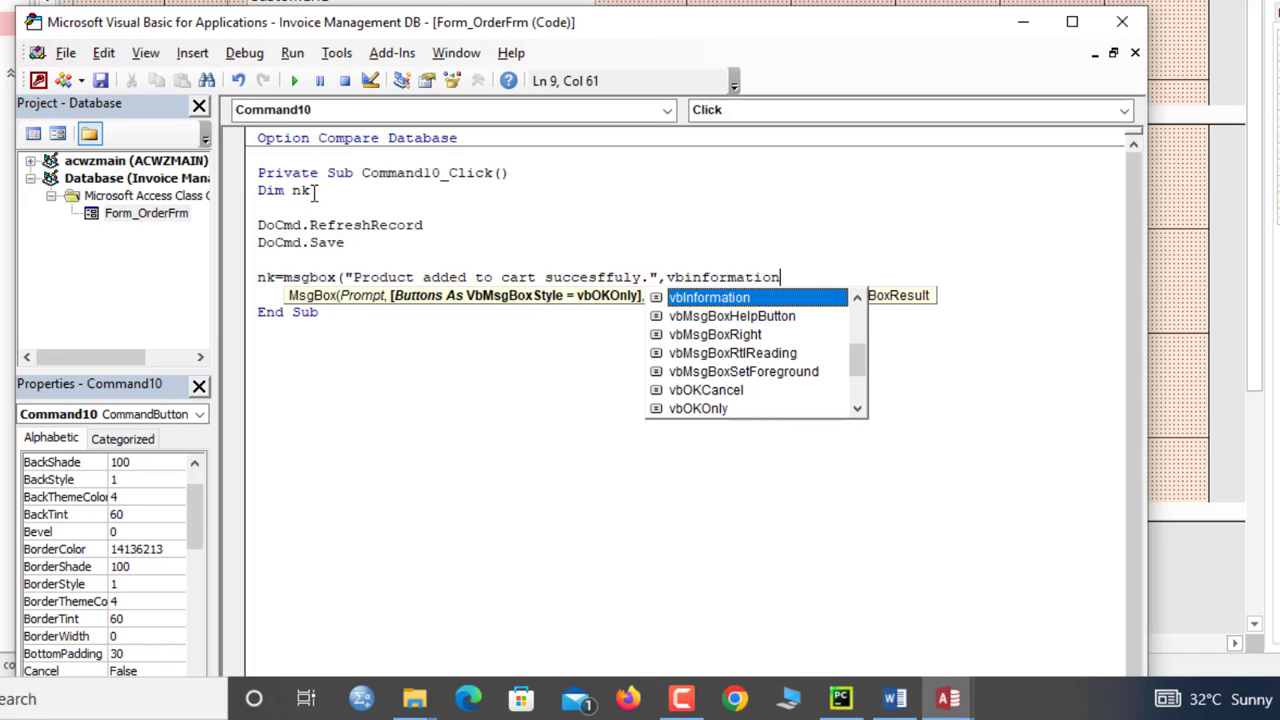
{"action": "type", "text": ","}
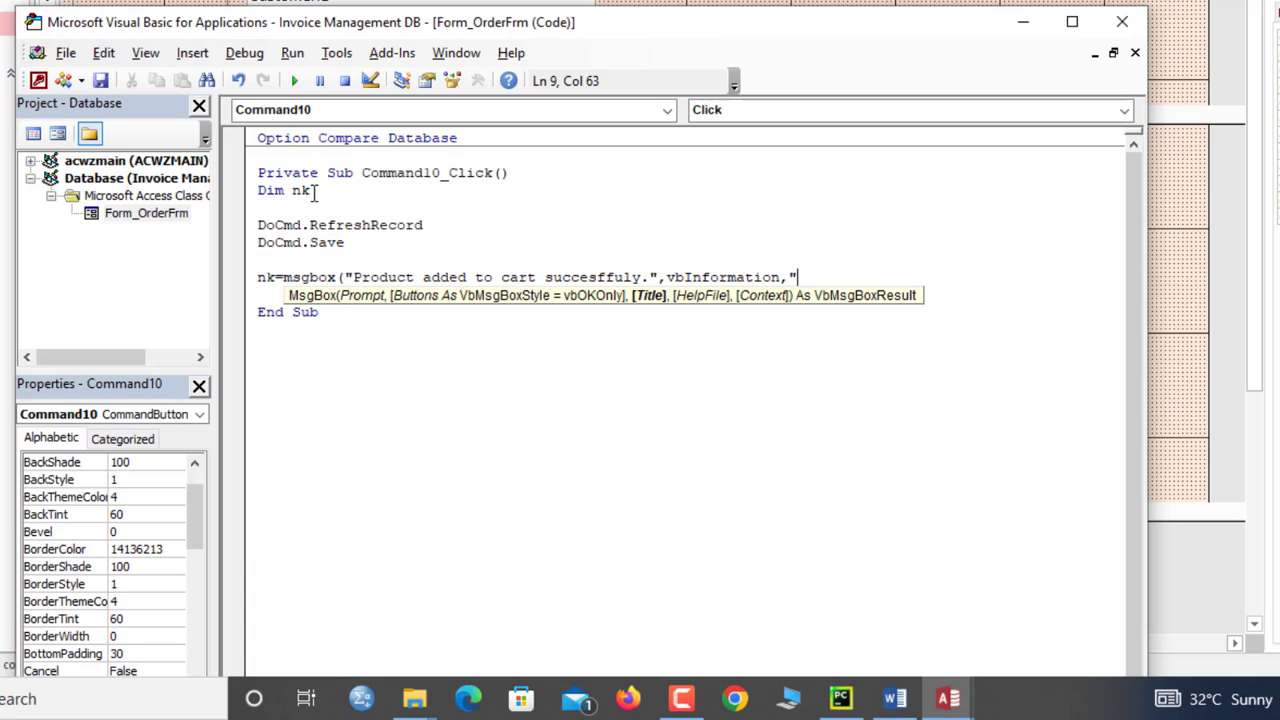
{"action": "type", "text": "Added to card"}
{"action": "type", "text": ".\""}
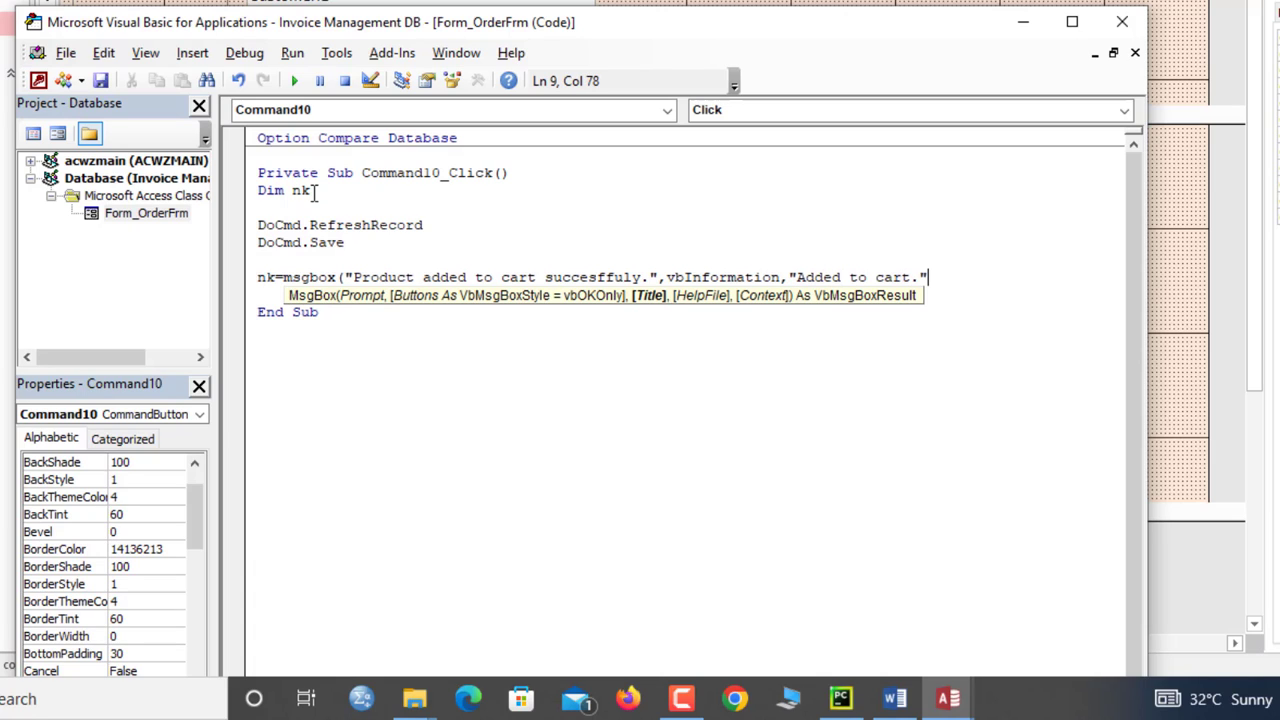
{"action": "type", "text": ")"}
{"action": "key", "text": "Return"}
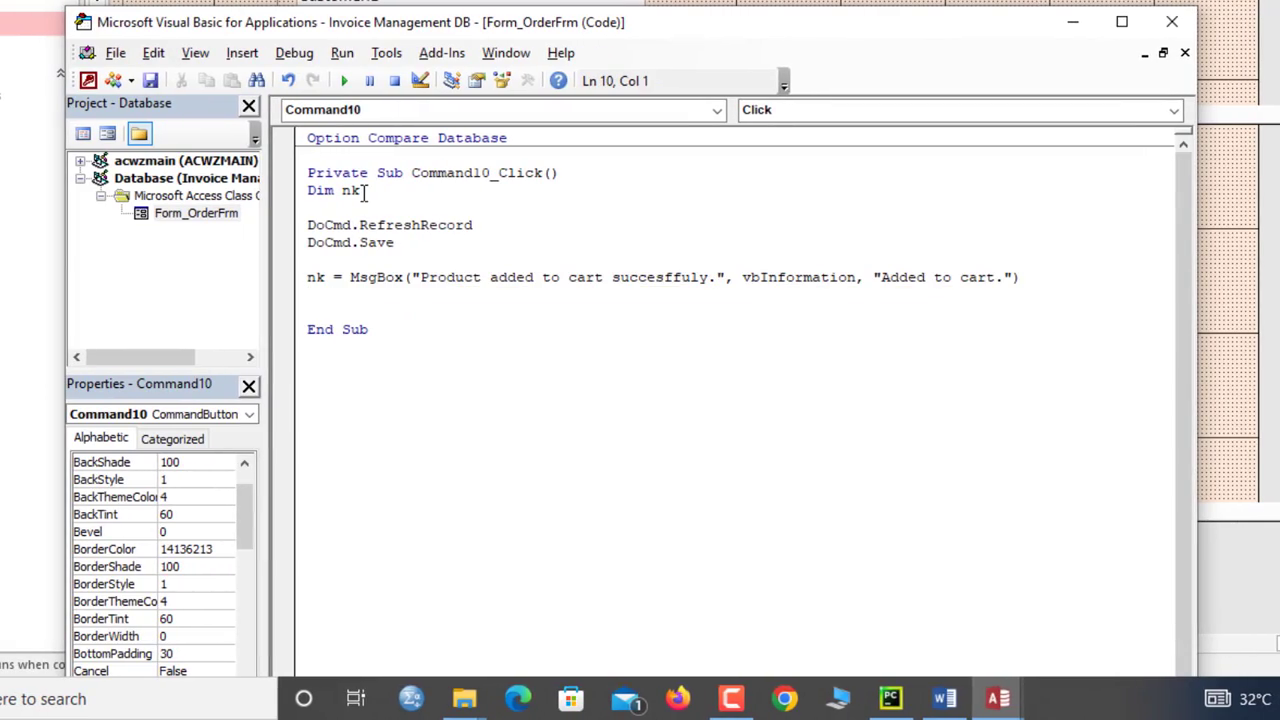
{"action": "left_click", "coordinate": [1172, 22]}
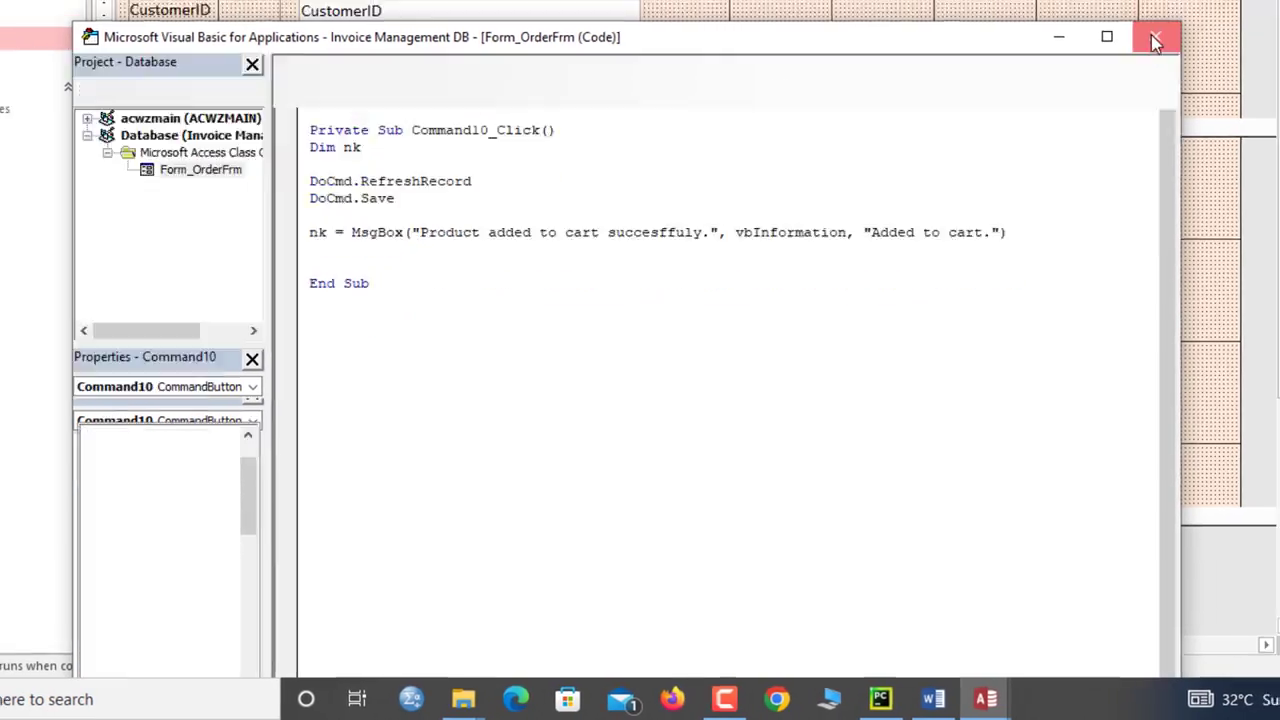
Step: Close the design tab, open Customer_Invoices in Form View, and go to customer 2
{"action": "right_click", "coordinate": [331, 137]}
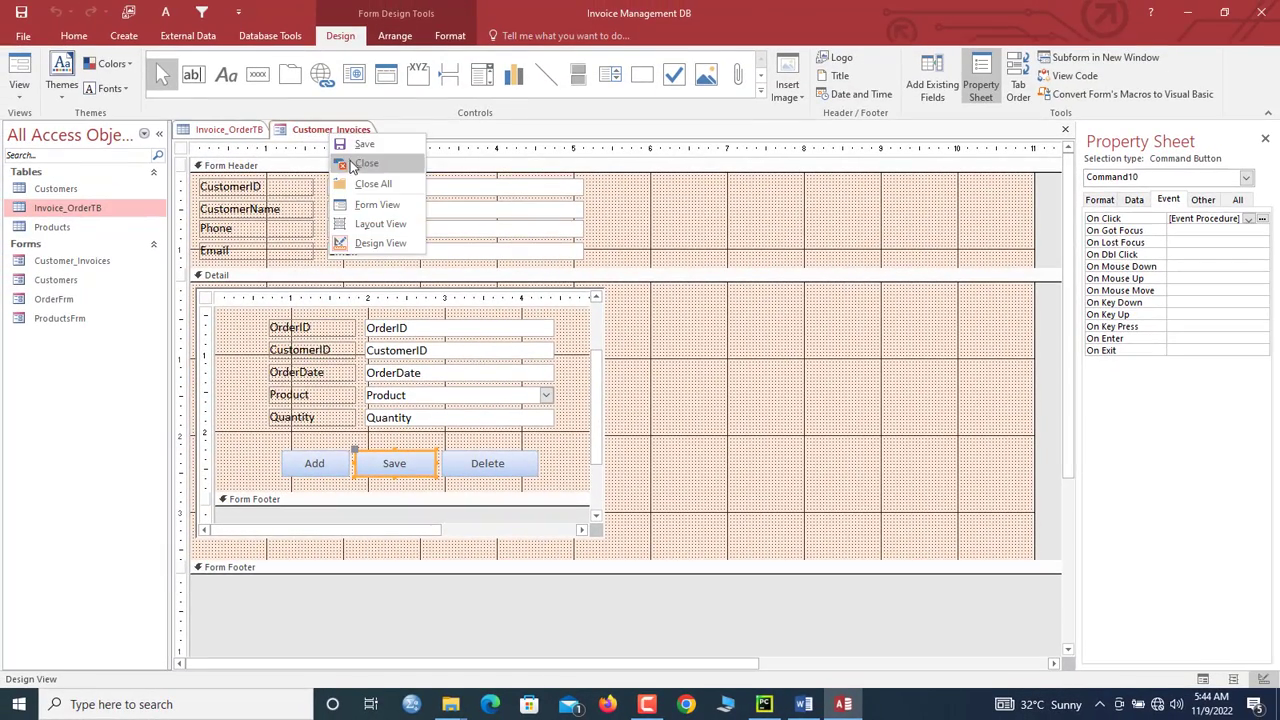
{"action": "left_click", "coordinate": [360, 162]}
{"action": "double_click", "coordinate": [106, 263]}
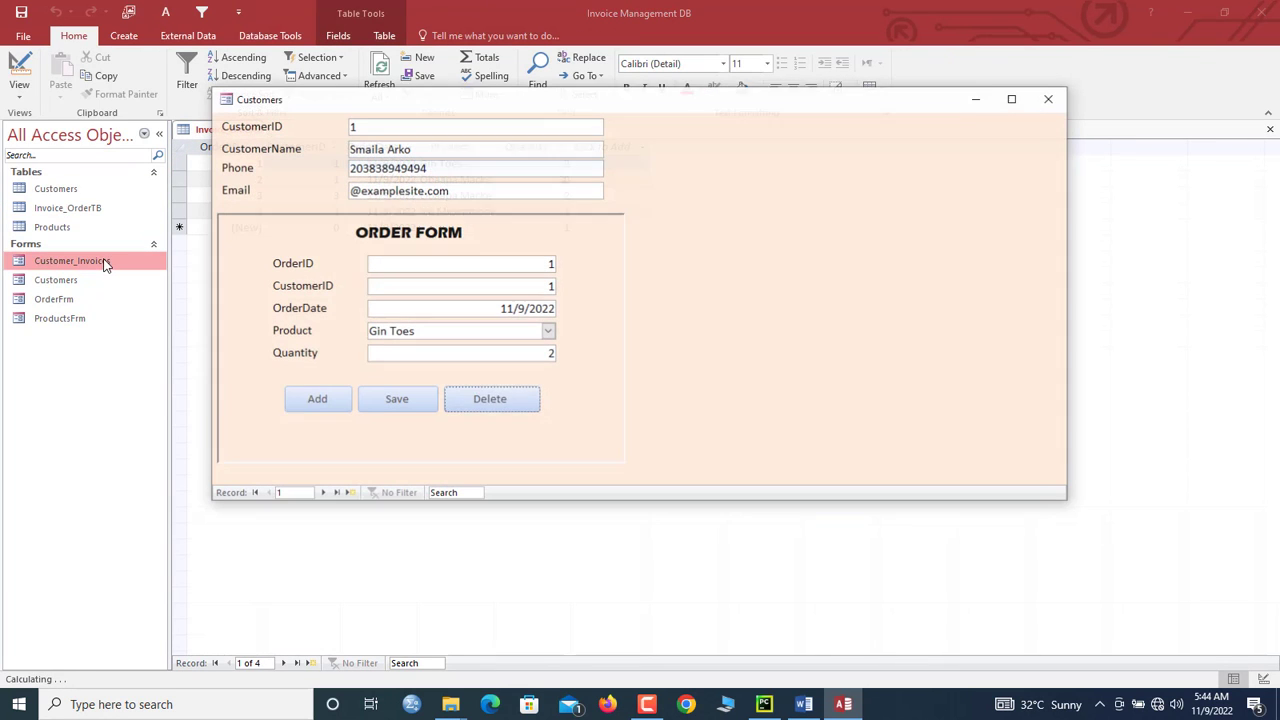
{"action": "left_click_drag", "start_coordinate": [463, 115], "coordinate": [492, 218]}
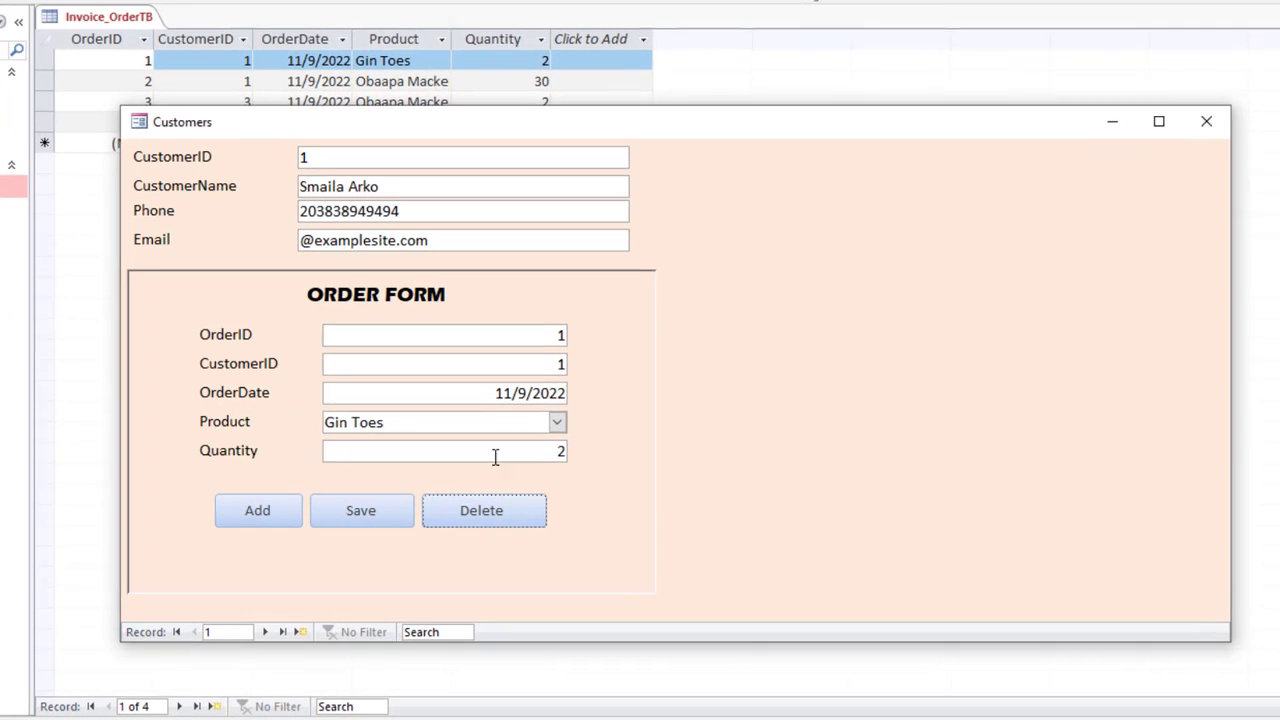
{"action": "left_click", "coordinate": [263, 634]}
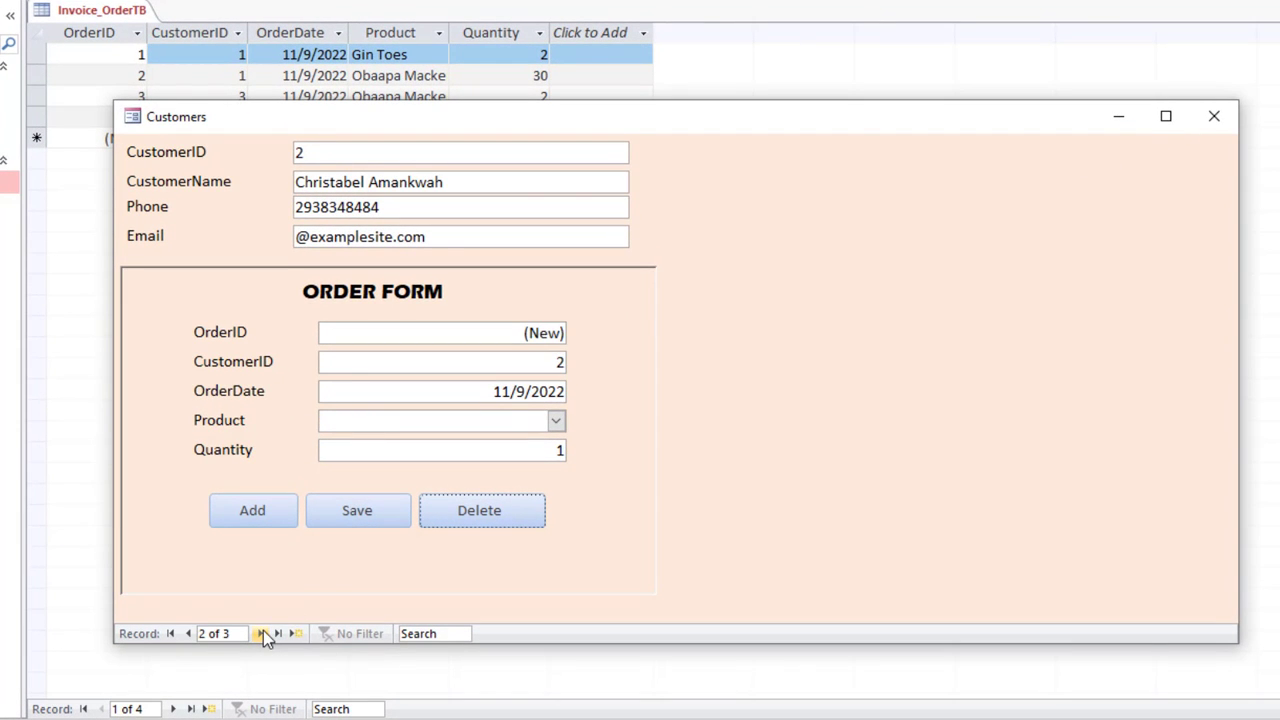
Step: Save an Ice Microphone order of 20 and refresh the table to show it
{"action": "left_click", "coordinate": [556, 421]}
{"action": "left_click", "coordinate": [530, 507]}
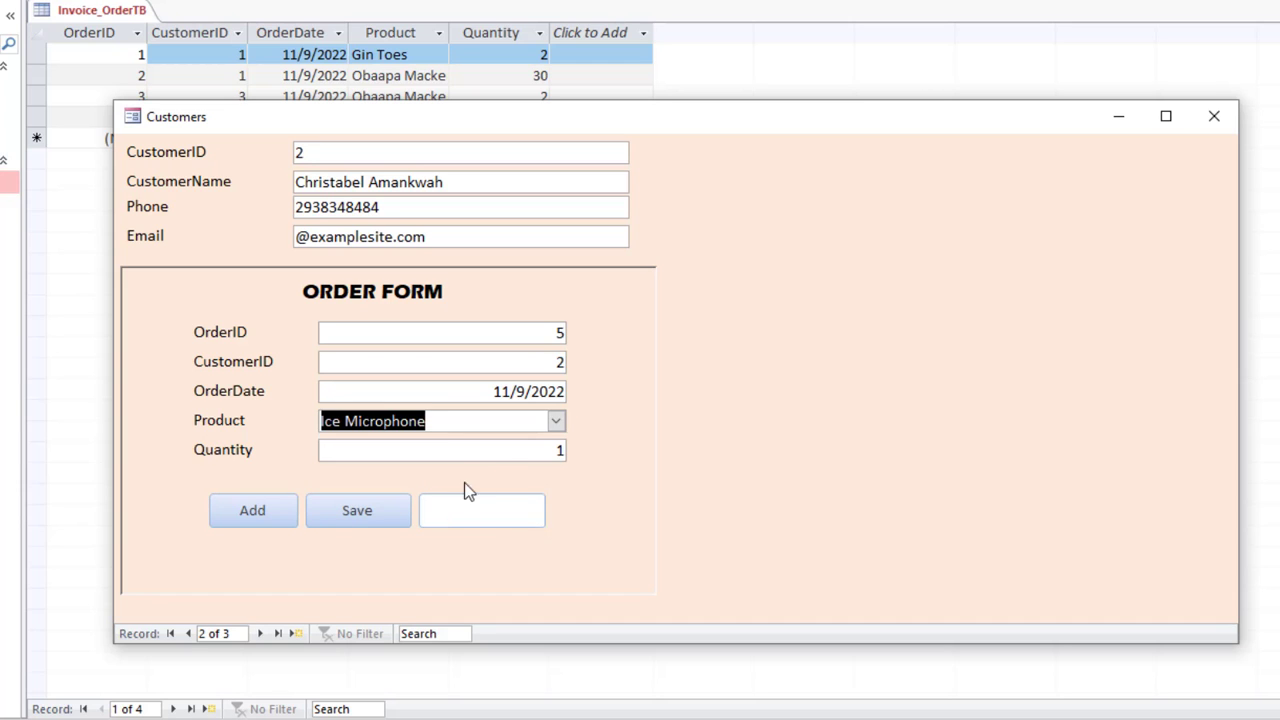
{"action": "key", "text": "Tab"}
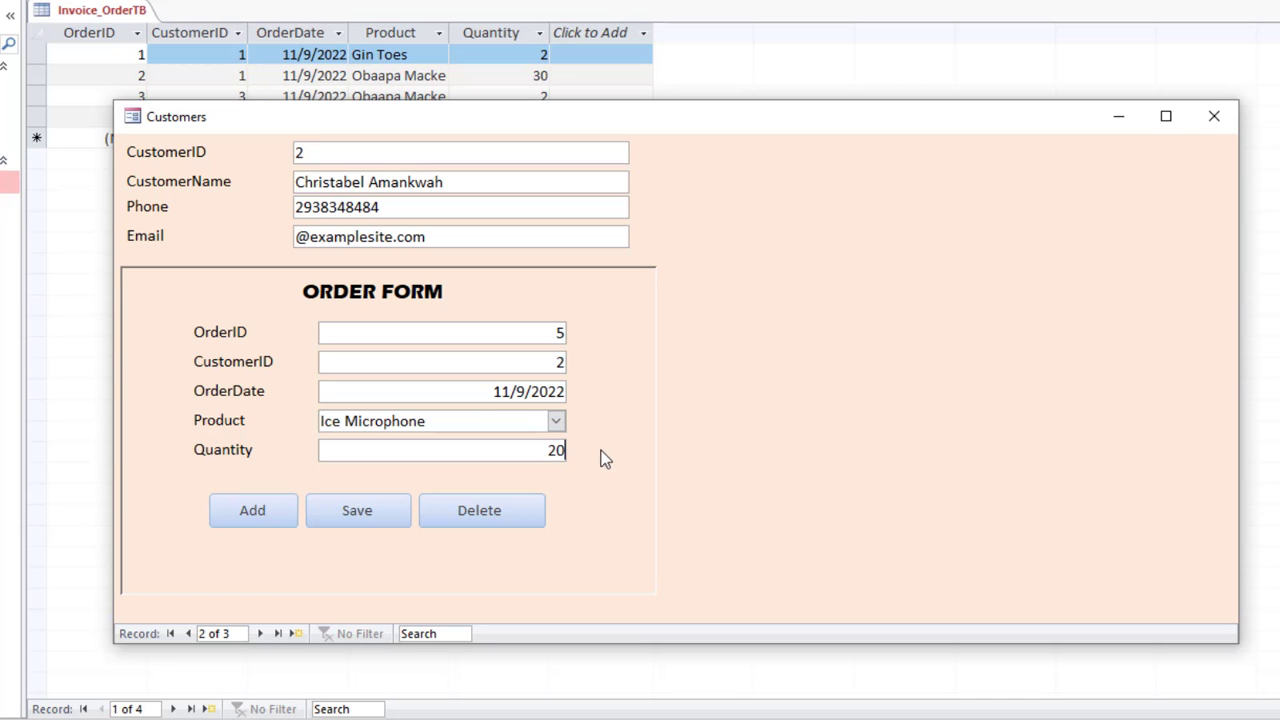
{"action": "left_click", "coordinate": [357, 510]}
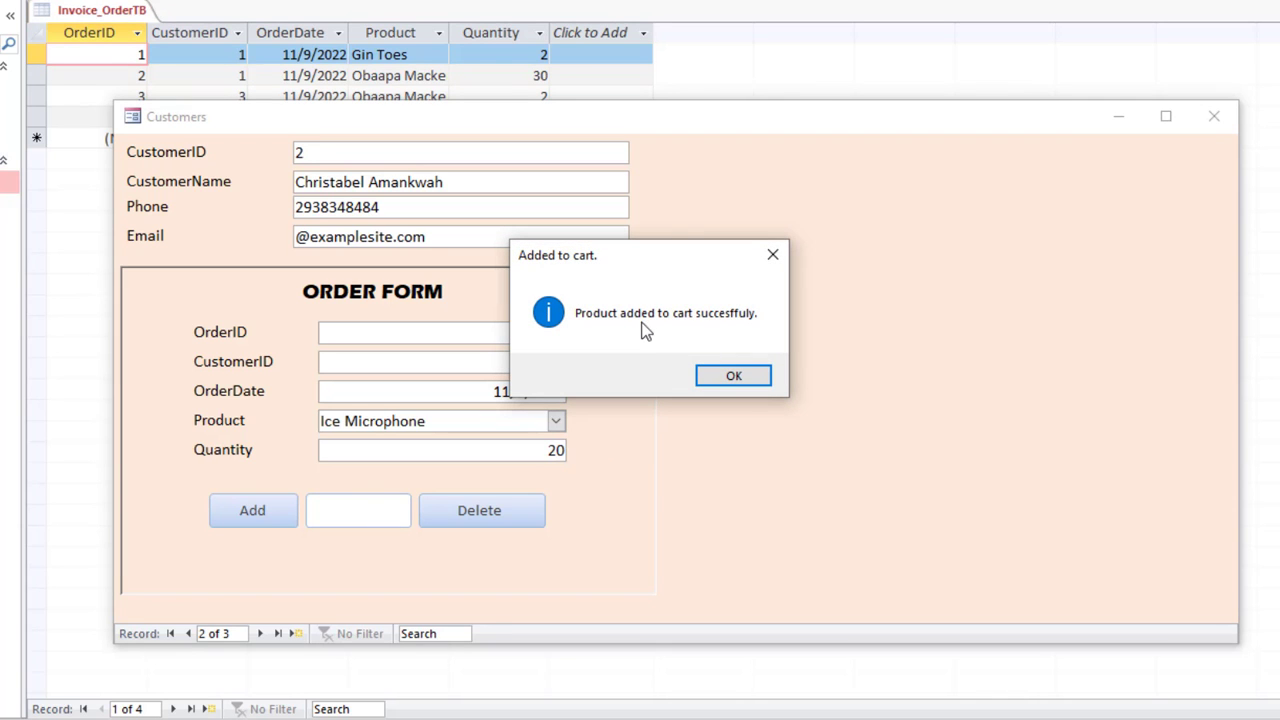
{"action": "left_click", "coordinate": [733, 378]}
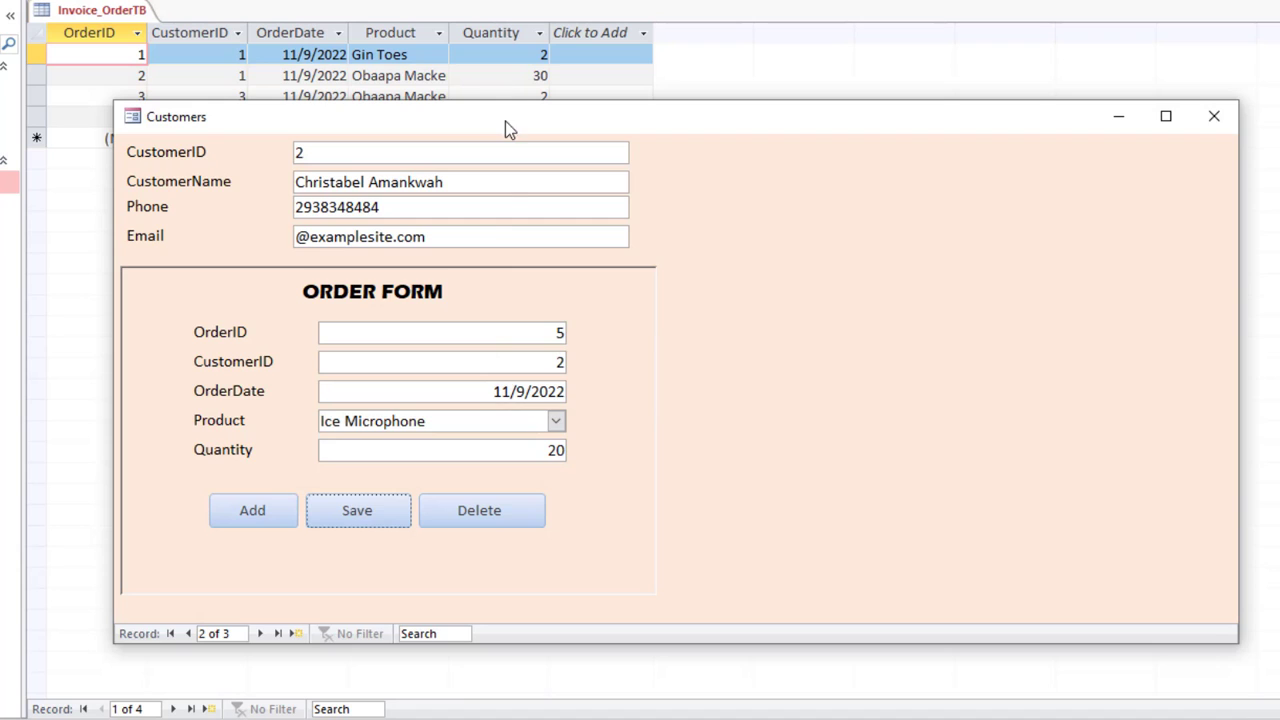
{"action": "left_click_drag", "start_coordinate": [505, 121], "coordinate": [477, 278]}
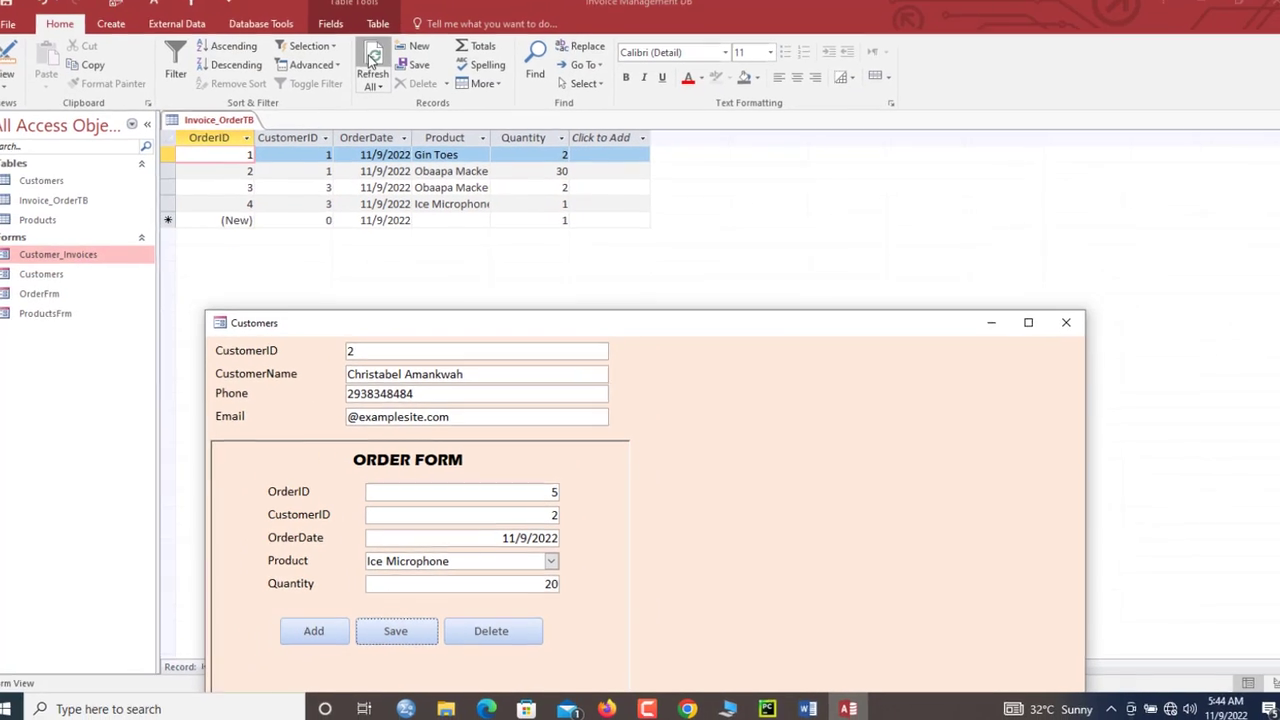
{"action": "left_click", "coordinate": [376, 64]}
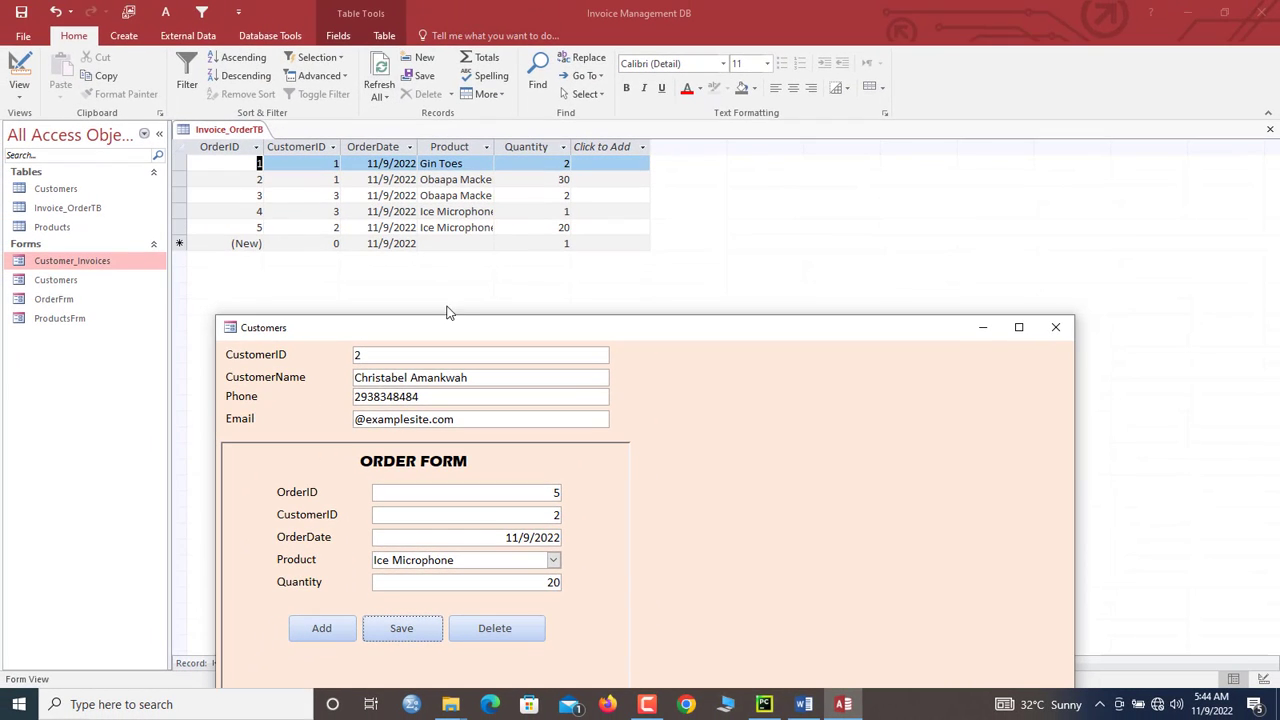
{"action": "left_click_drag", "start_coordinate": [466, 334], "coordinate": [453, 179]}
Step: Add a Choco malt order with quantity 3 and acknowledge the Added to cart message
{"action": "left_click", "coordinate": [310, 480]}
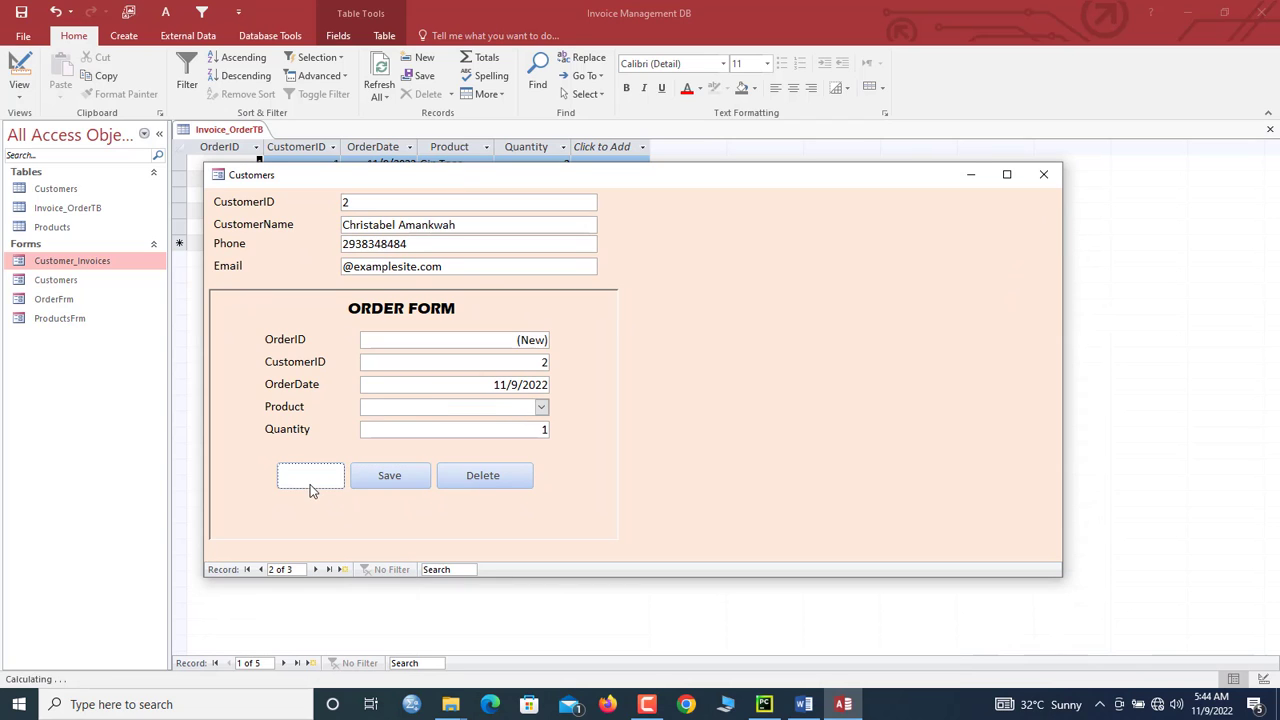
{"action": "left_click", "coordinate": [540, 407]}
{"action": "left_click", "coordinate": [480, 454]}
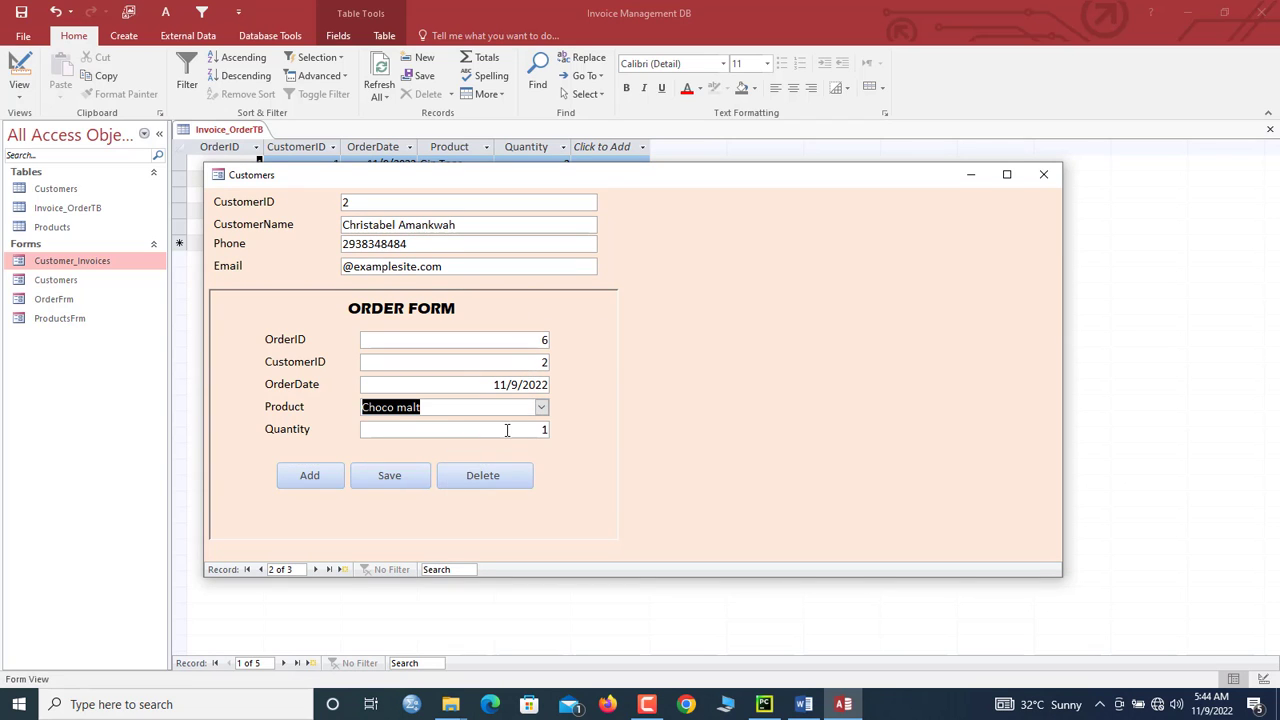
{"action": "key", "text": "Tab"}
{"action": "left_click", "coordinate": [415, 476]}
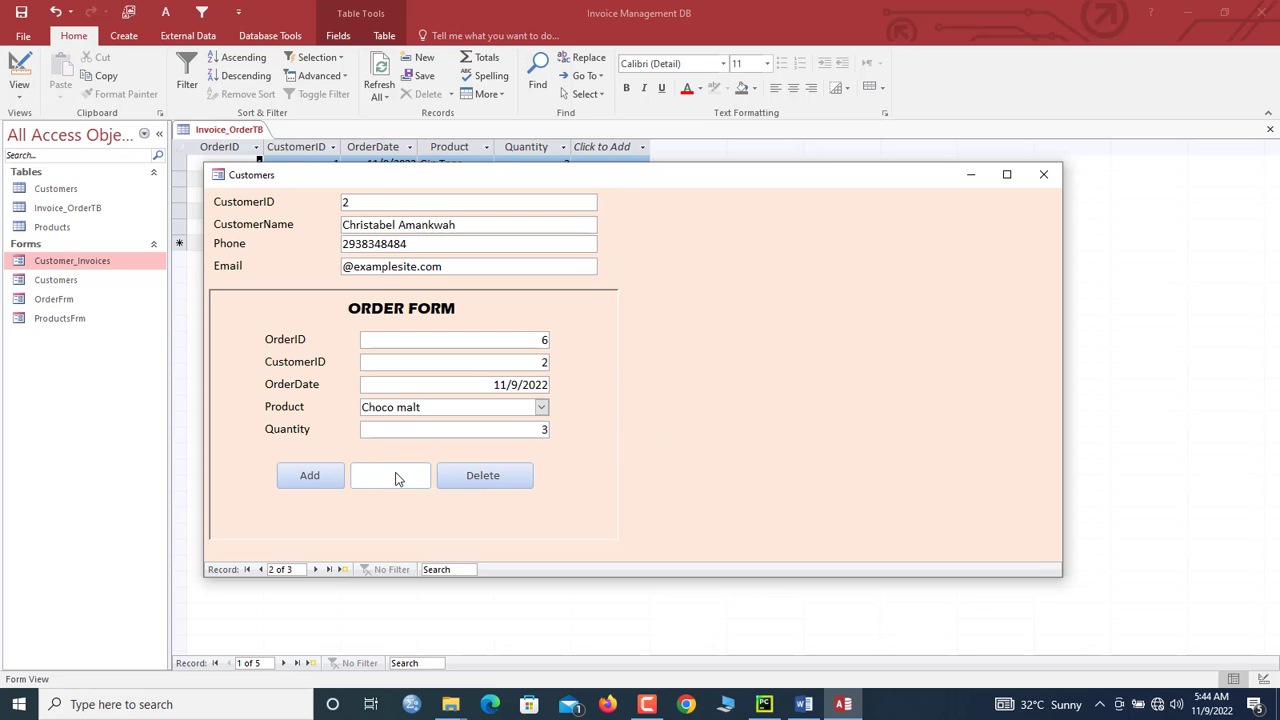
{"action": "left_click", "coordinate": [705, 409]}
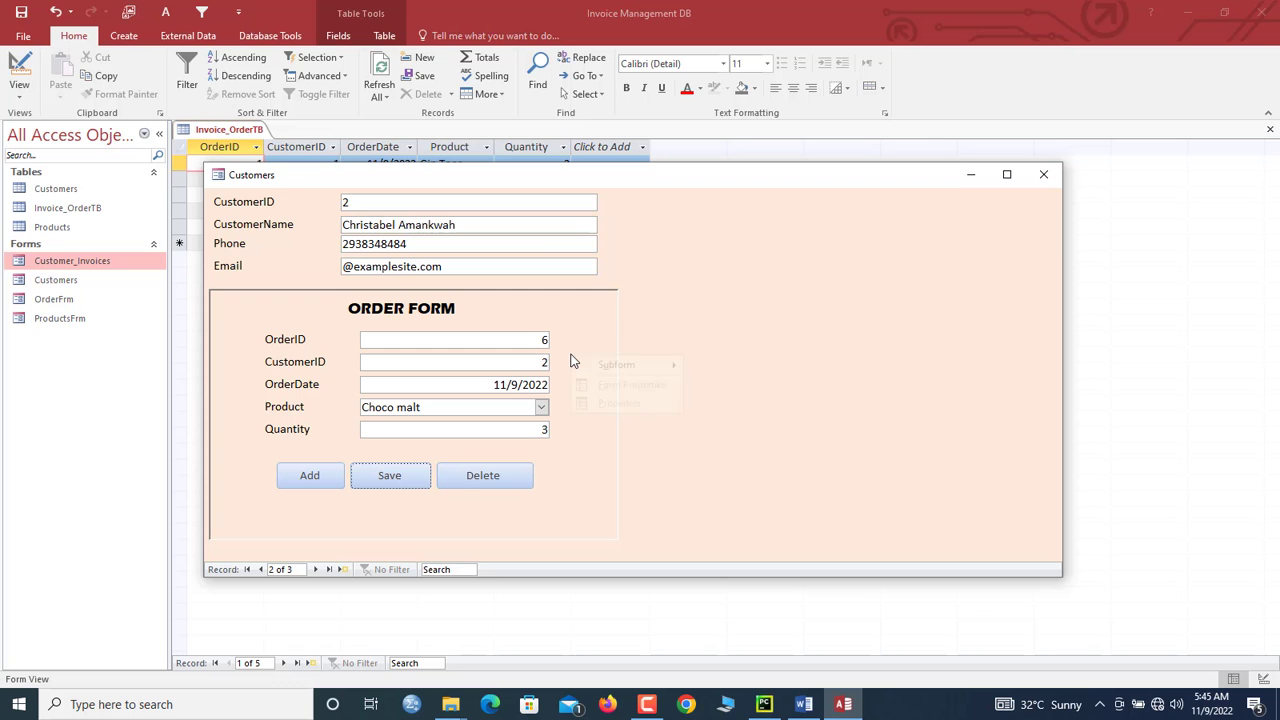
Step: Open Customer_Invoices in Design View and select its order subform control
{"action": "right_click", "coordinate": [651, 268]}
{"action": "left_click", "coordinate": [688, 314]}
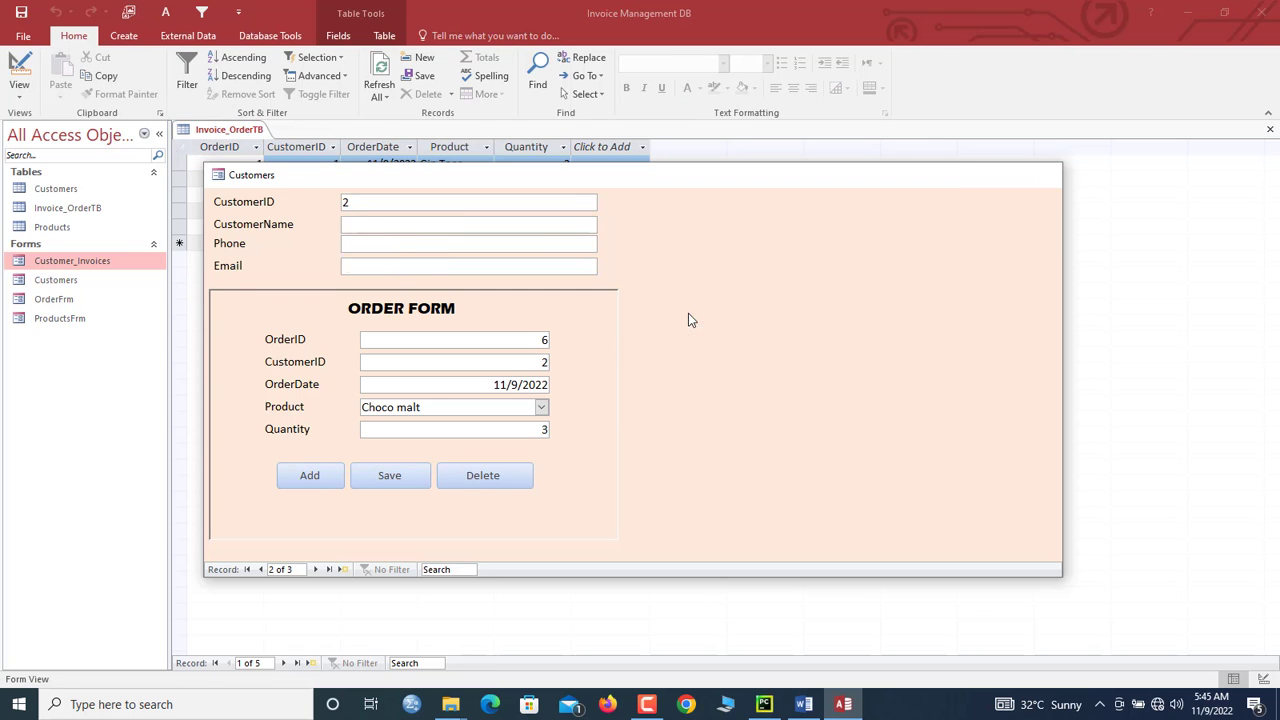
{"action": "left_click", "coordinate": [543, 503]}
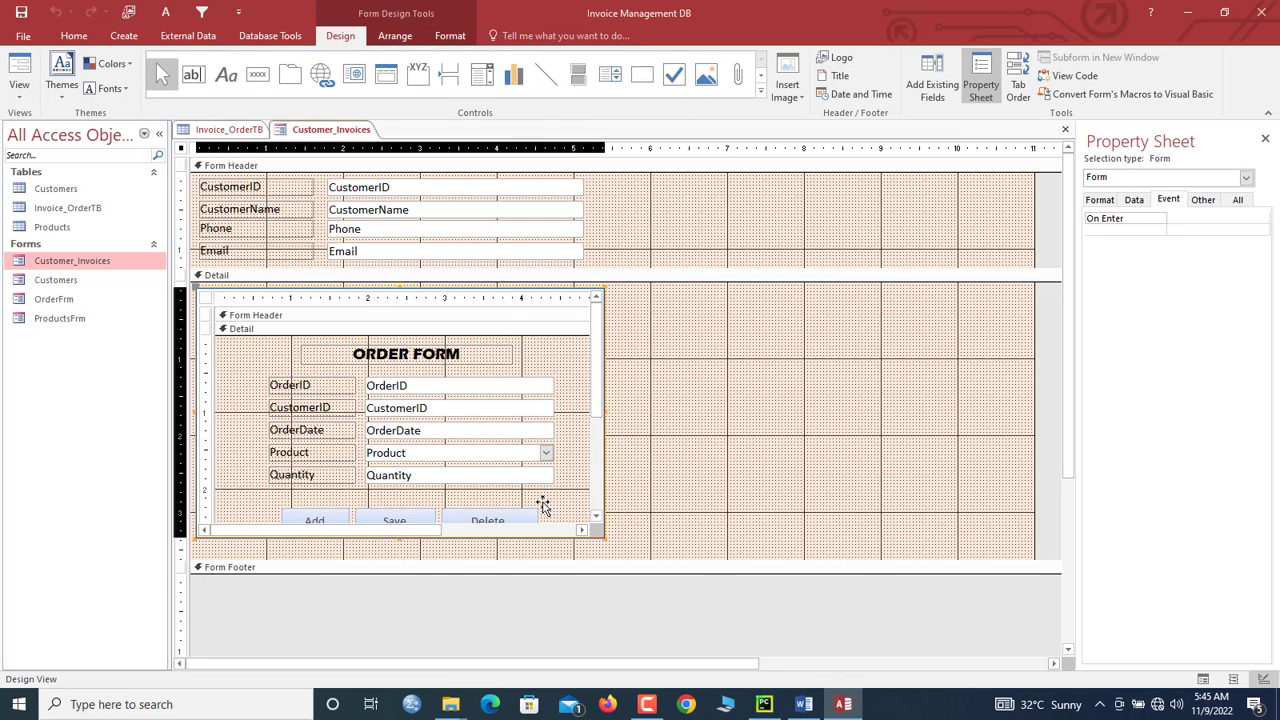
Step: Give the Add, Save and Delete buttons Highlight hover/pressed colours and #000000 text, then close the design
{"action": "left_click", "coordinate": [603, 430]}
{"action": "left_click_drag", "start_coordinate": [566, 457], "coordinate": [292, 465]}
{"action": "left_click", "coordinate": [1100, 200]}
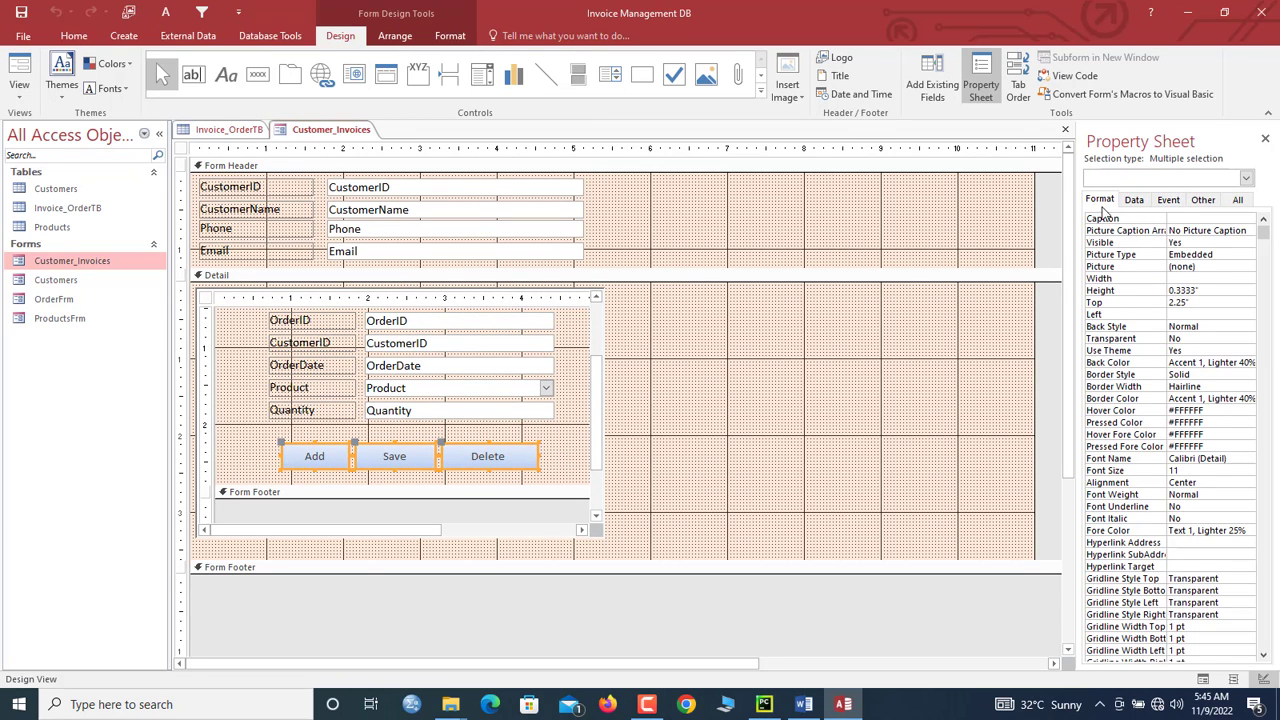
{"action": "left_click", "coordinate": [1135, 411]}
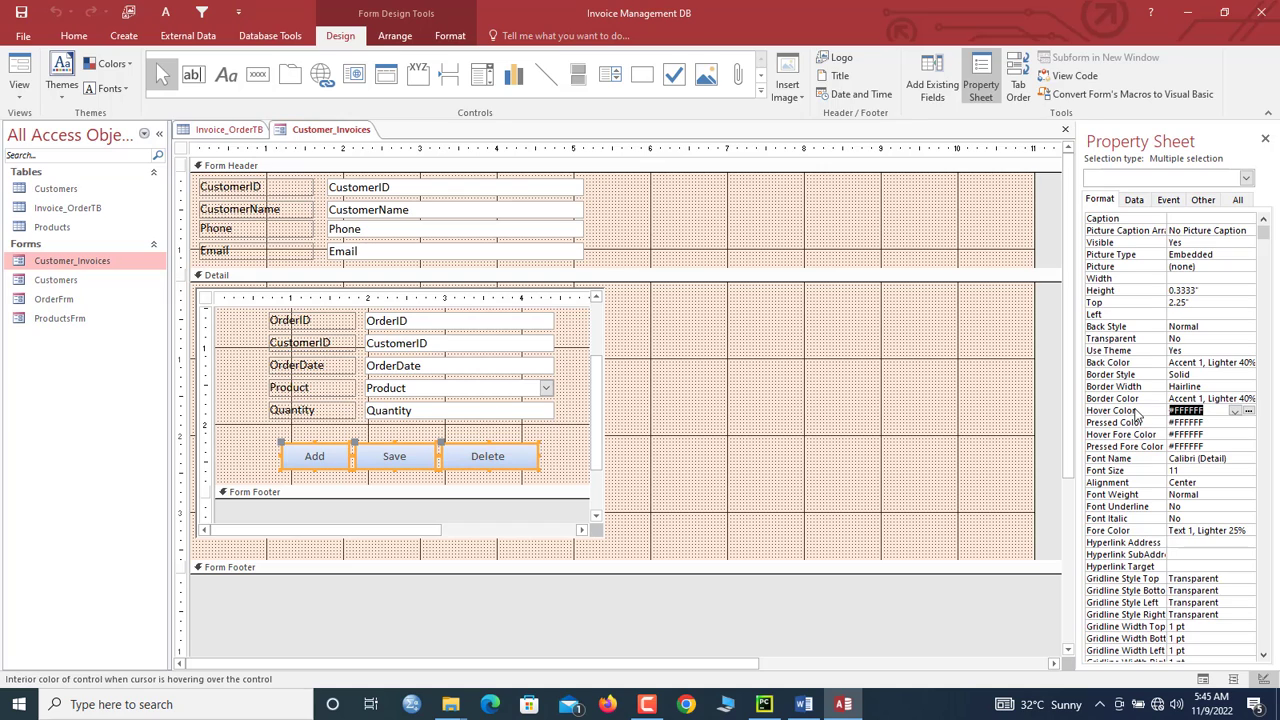
{"action": "type", "text": "Highlight"}
{"action": "key", "text": "Return"}
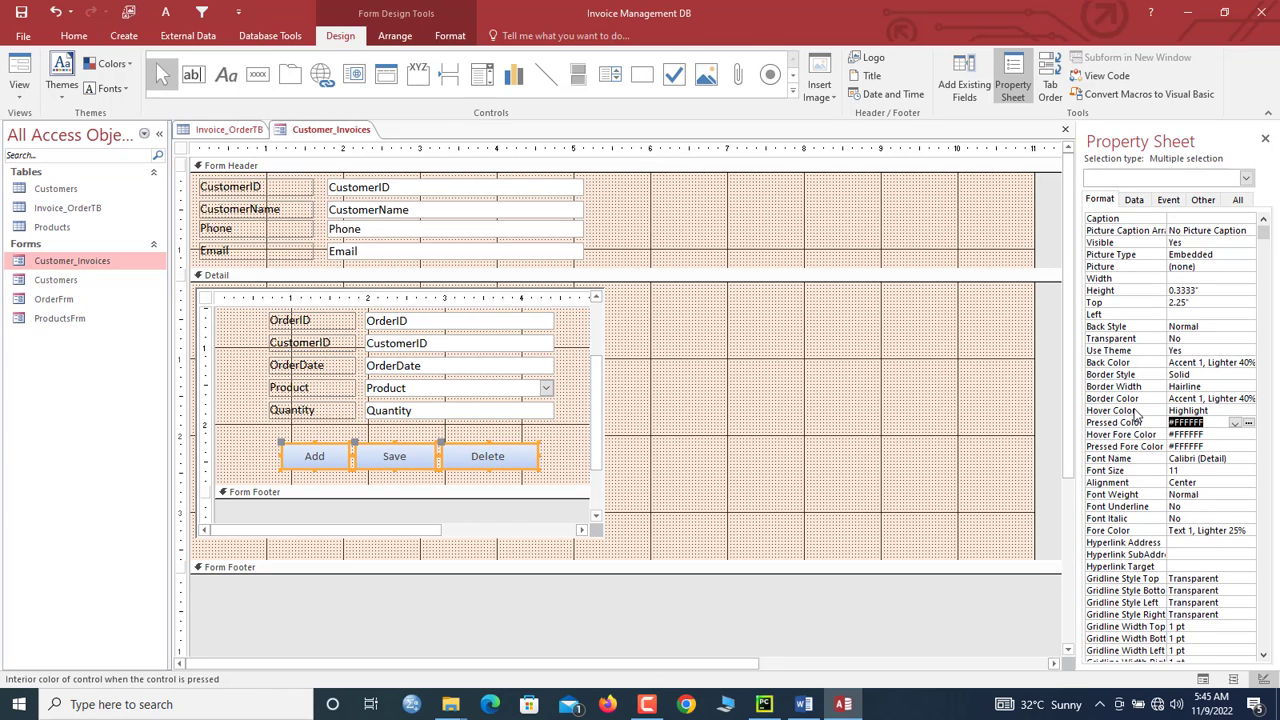
{"action": "type", "text": "Highlight"}
{"action": "key", "text": "Return"}
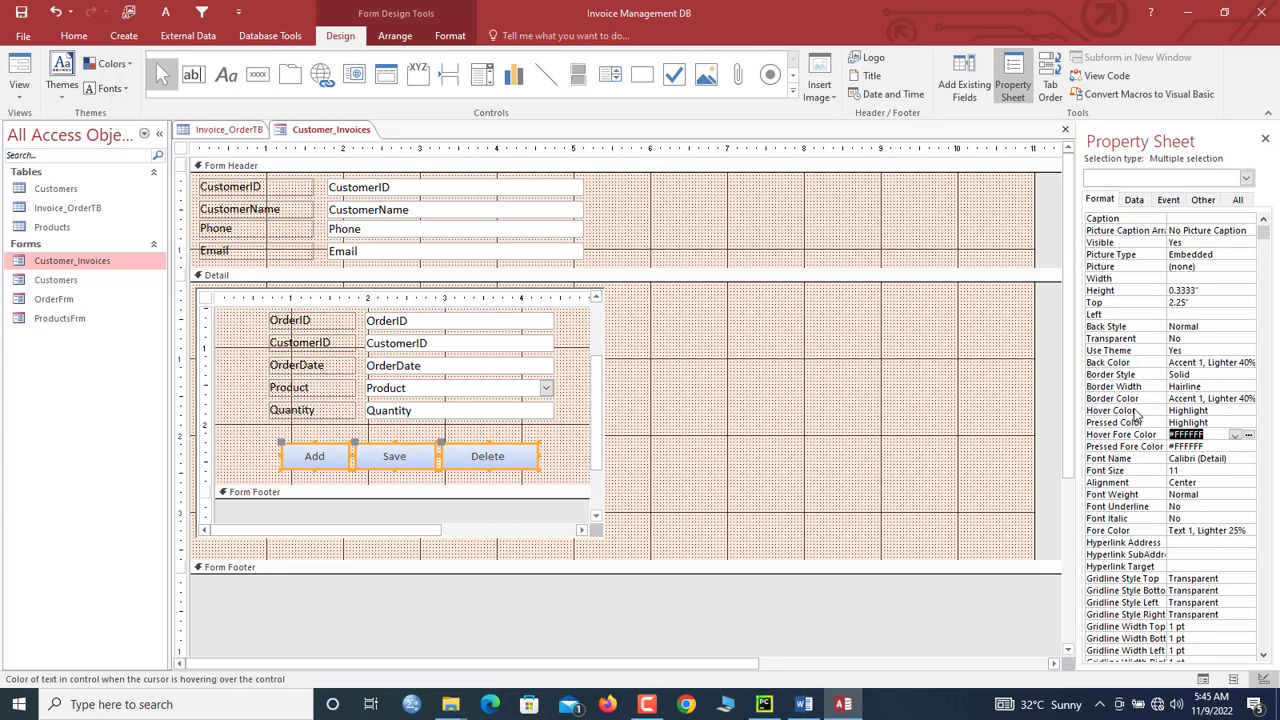
{"action": "type", "text": "000000"}
{"action": "key", "text": "Return"}
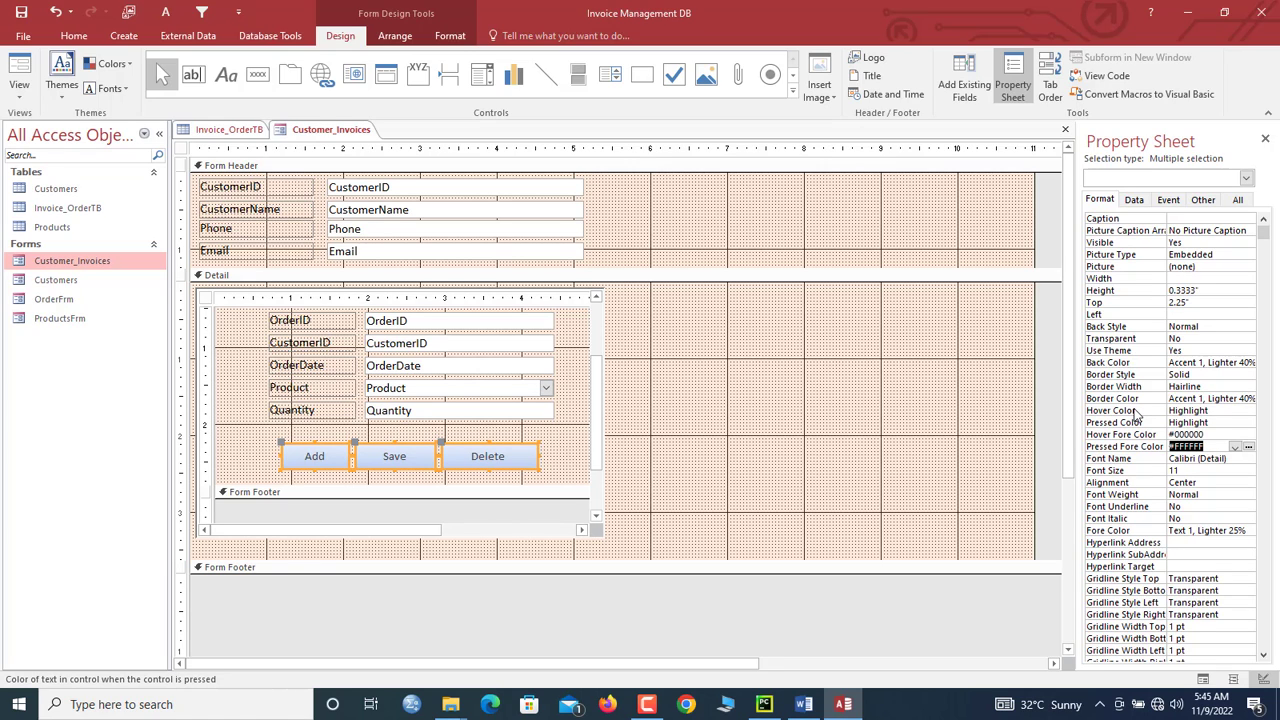
{"action": "type", "text": "000000"}
{"action": "key", "text": "Return"}
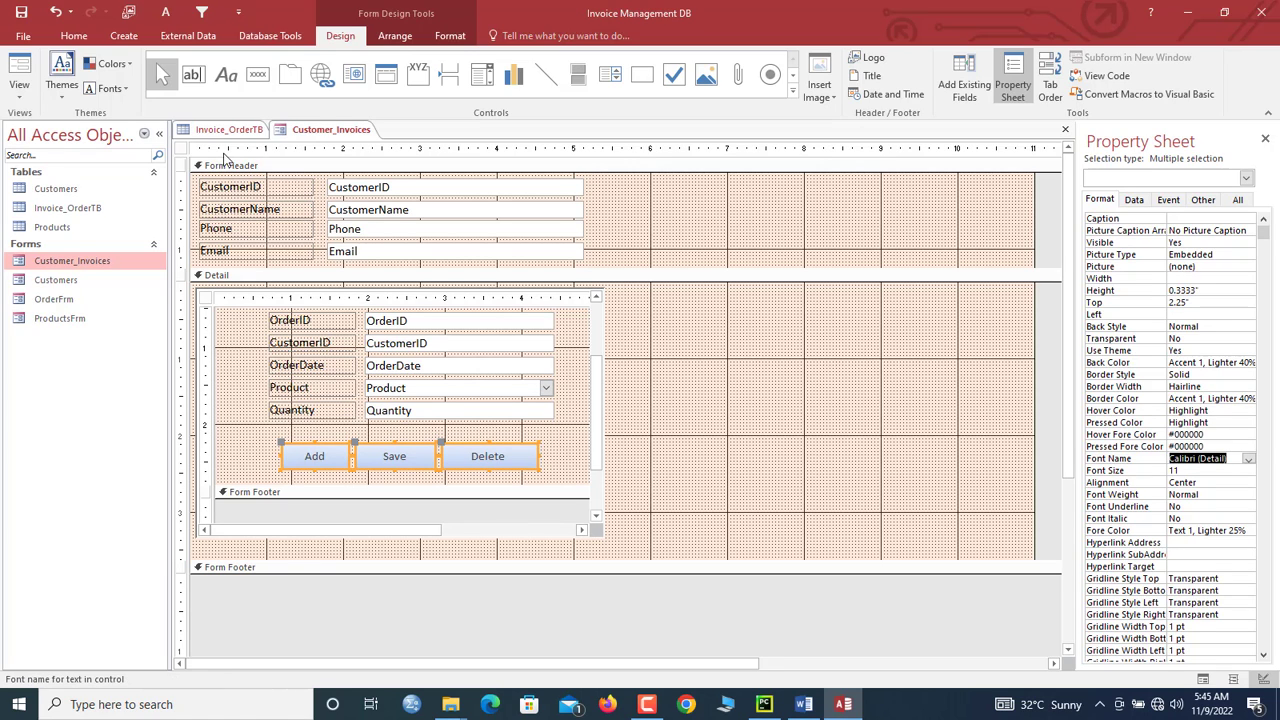
{"action": "right_click", "coordinate": [318, 130]}
{"action": "left_click", "coordinate": [352, 156]}
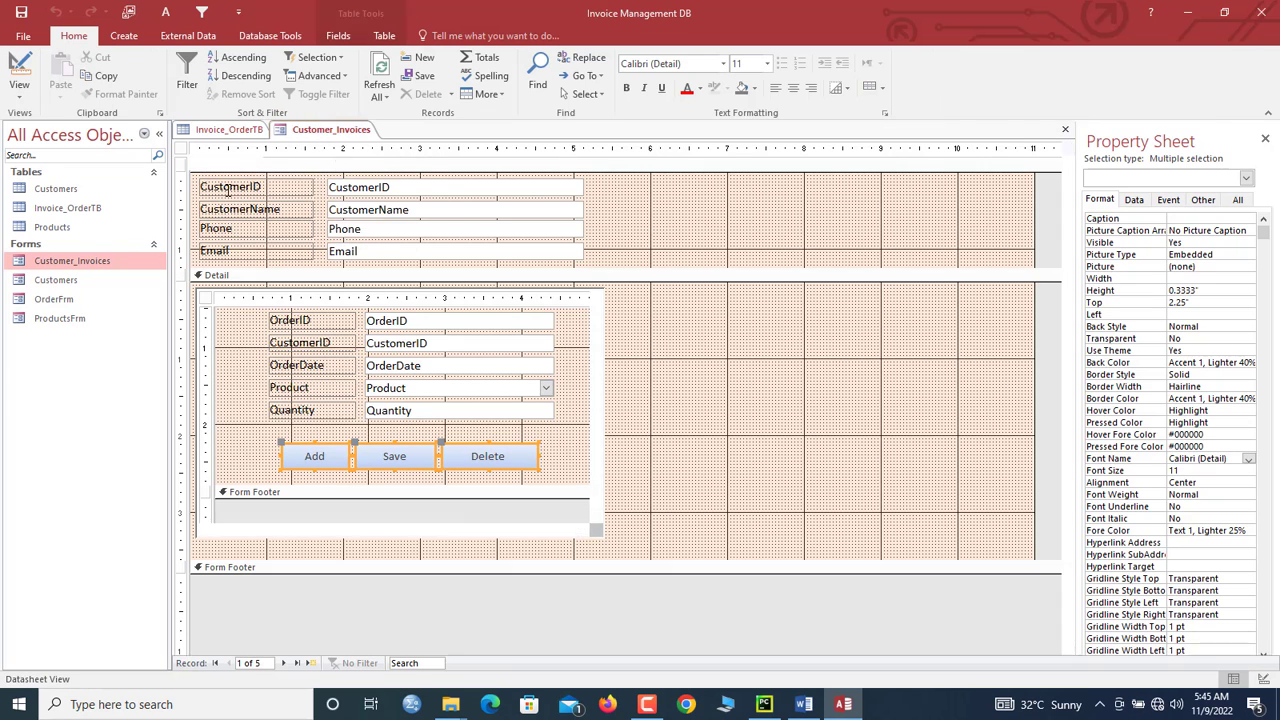
Step: Open Customer_Invoices, save the Gin Toes order and acknowledge the confirmation
{"action": "double_click", "coordinate": [100, 260]}
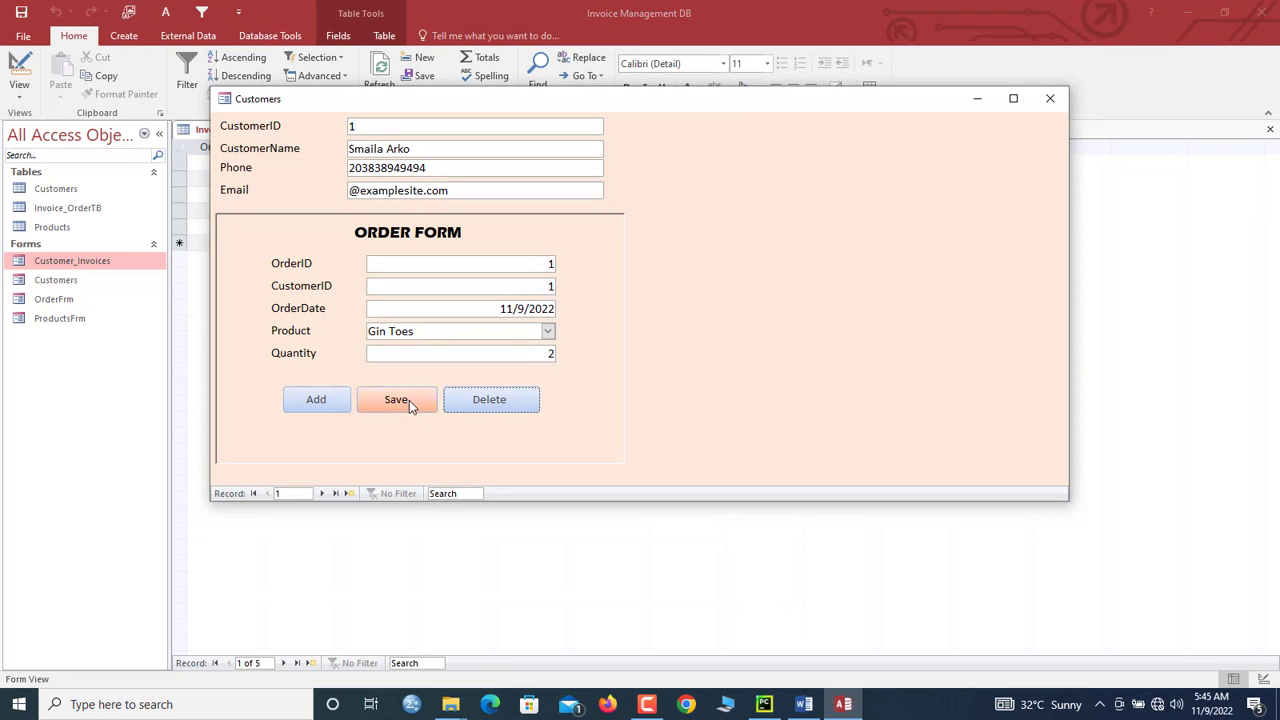
{"action": "left_click", "coordinate": [412, 401]}
{"action": "left_click", "coordinate": [703, 409]}
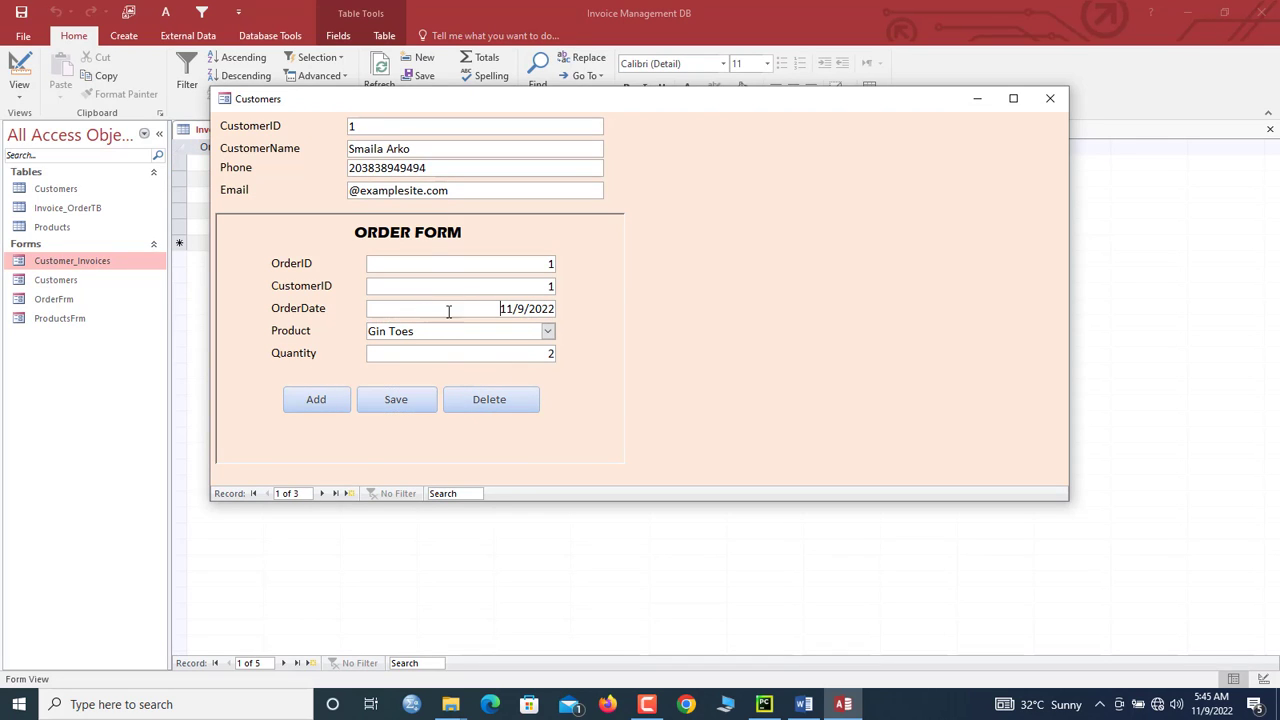
Step: Reposition the Customers form window, then close the form
{"action": "left_click_drag", "start_coordinate": [449, 312], "coordinate": [580, 316]}
{"action": "left_click", "coordinate": [520, 304]}
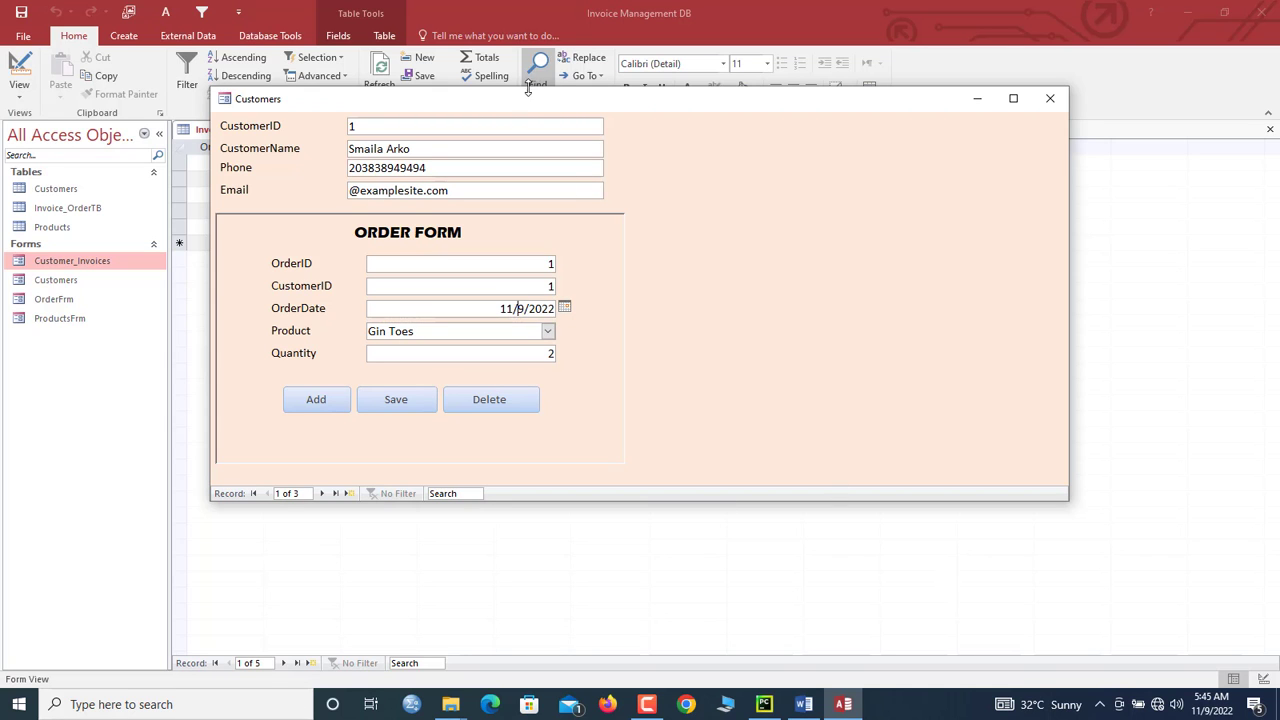
{"action": "mouse_move", "coordinate": [529, 97]}
{"action": "left_mouse_down"}
{"action": "mouse_move", "coordinate": [561, 99]}
{"action": "mouse_move", "coordinate": [504, 100]}
{"action": "left_mouse_up"}
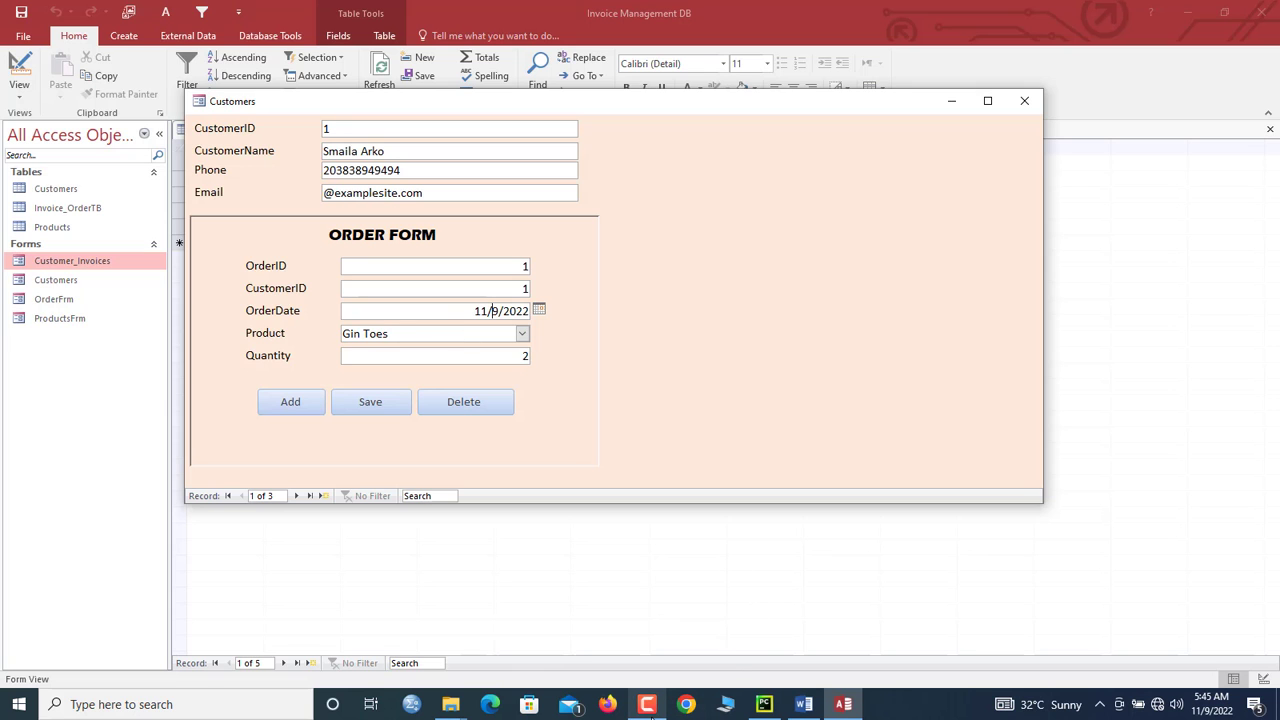
{"action": "left_click_drag", "start_coordinate": [543, 108], "coordinate": [560, 113]}
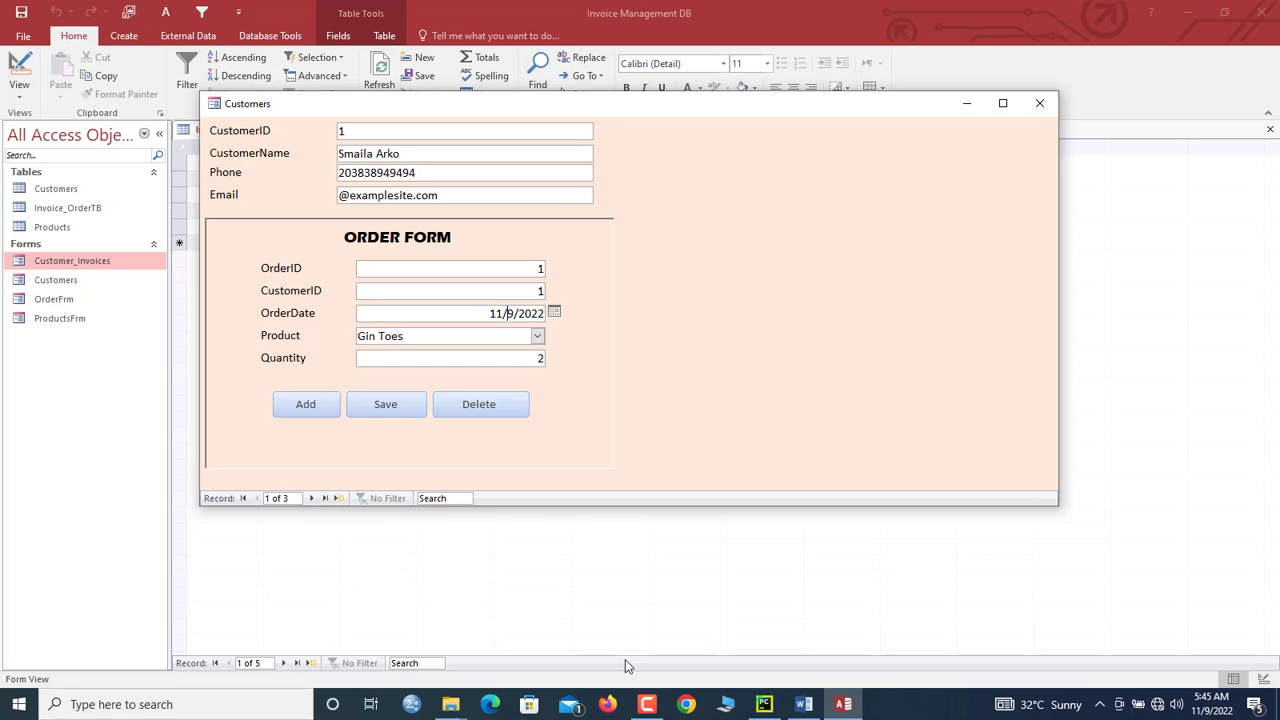
{"action": "right_click", "coordinate": [647, 704]}
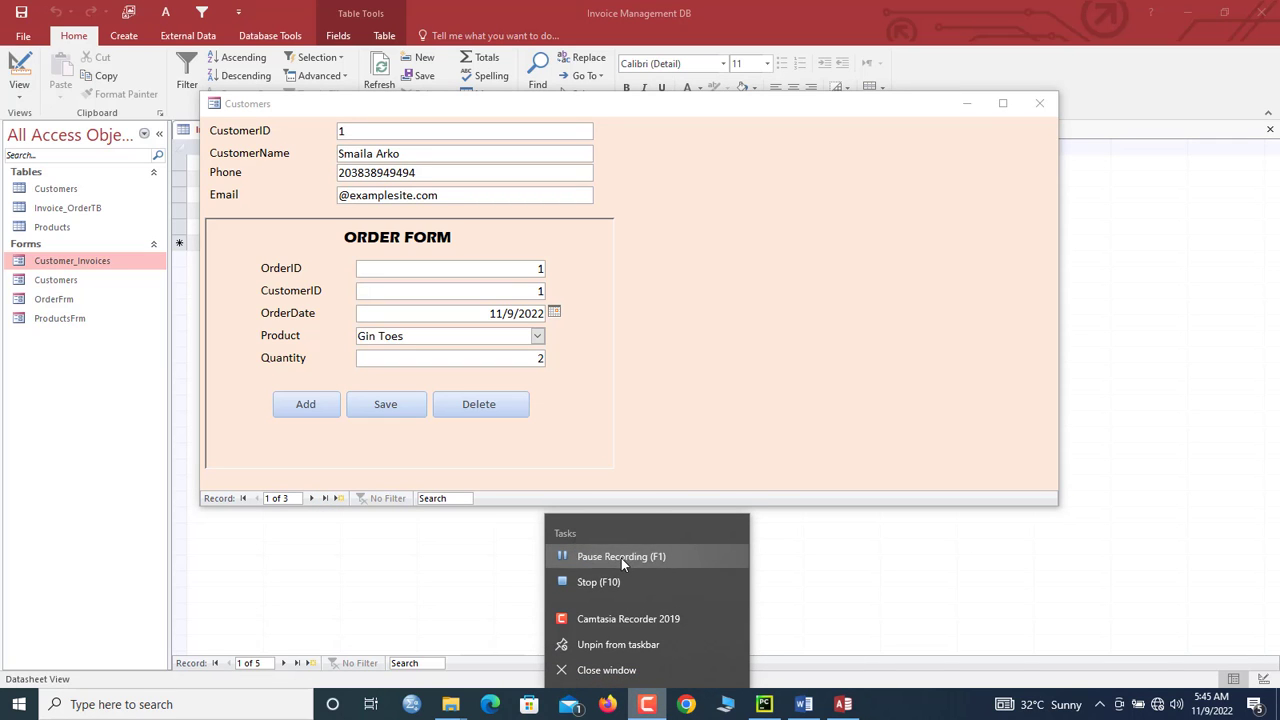
{"action": "left_click", "coordinate": [621, 558]}
{"action": "left_click_drag", "start_coordinate": [529, 110], "coordinate": [519, 150]}
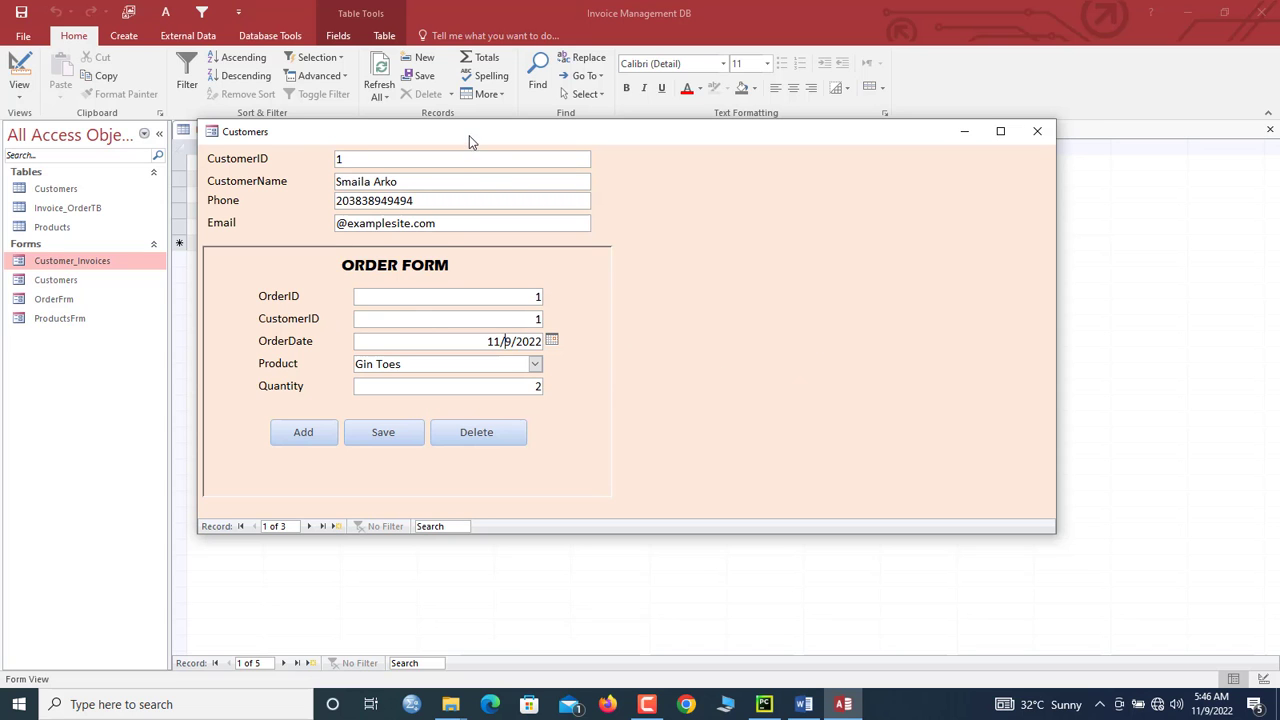
{"action": "left_click_drag", "start_coordinate": [469, 135], "coordinate": [497, 135]}
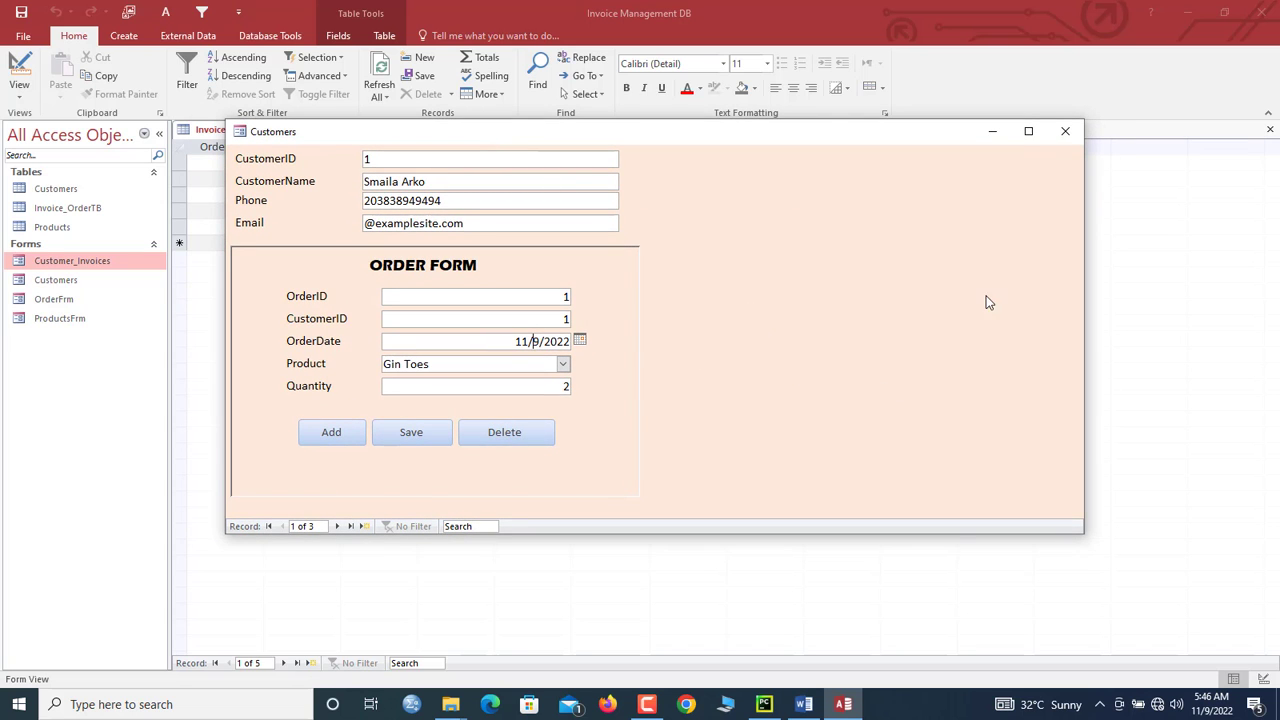
{"action": "left_click", "coordinate": [1065, 131]}
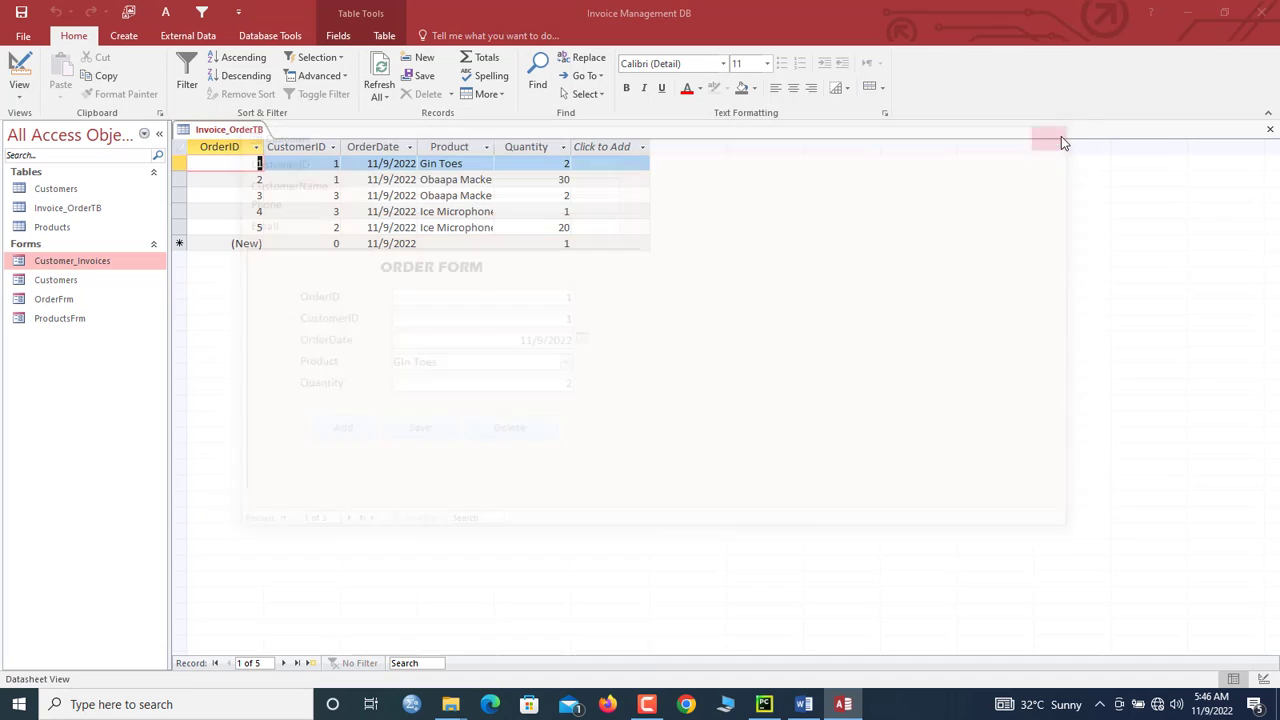
Step: Refresh all data and close the Invoice_OrderTB table
{"action": "left_click", "coordinate": [385, 68]}
{"action": "right_click", "coordinate": [248, 132]}
{"action": "left_click", "coordinate": [265, 160]}
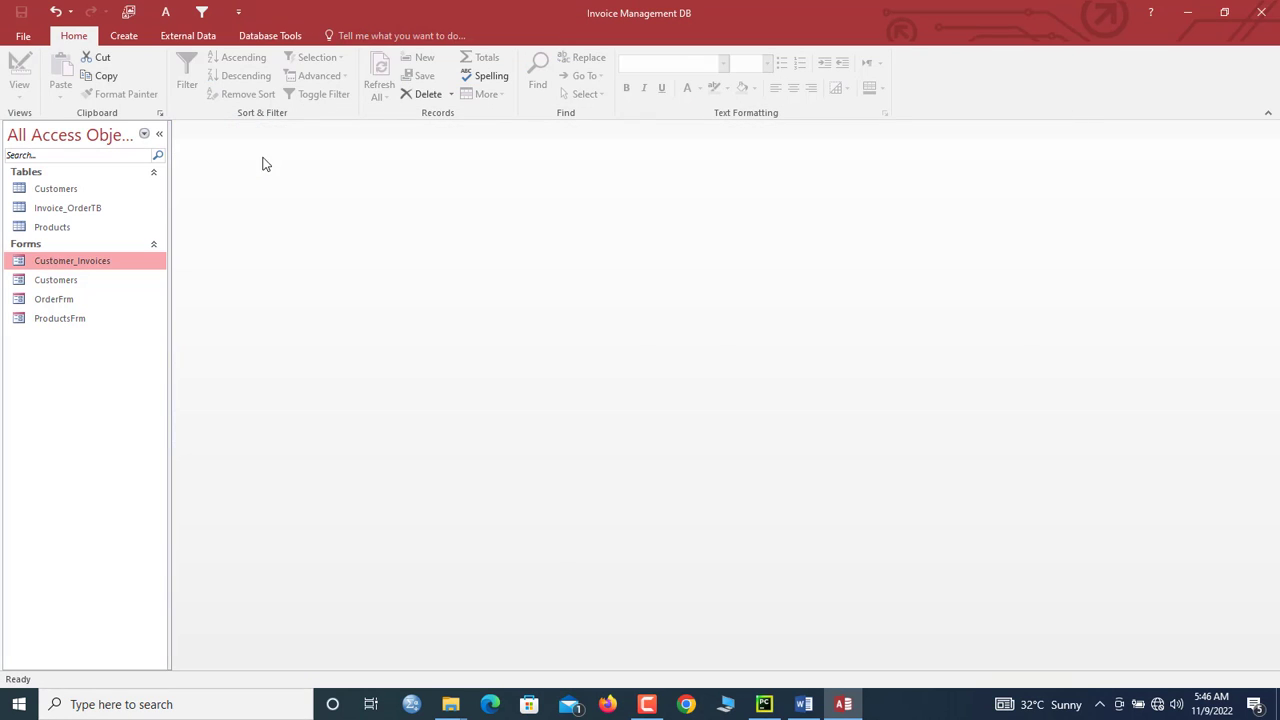
Step: Design a query joining Customers and Invoice_OrderTB with Invoice_OrderTB.* and run it
{"action": "left_click", "coordinate": [124, 36]}
{"action": "left_click", "coordinate": [236, 80]}
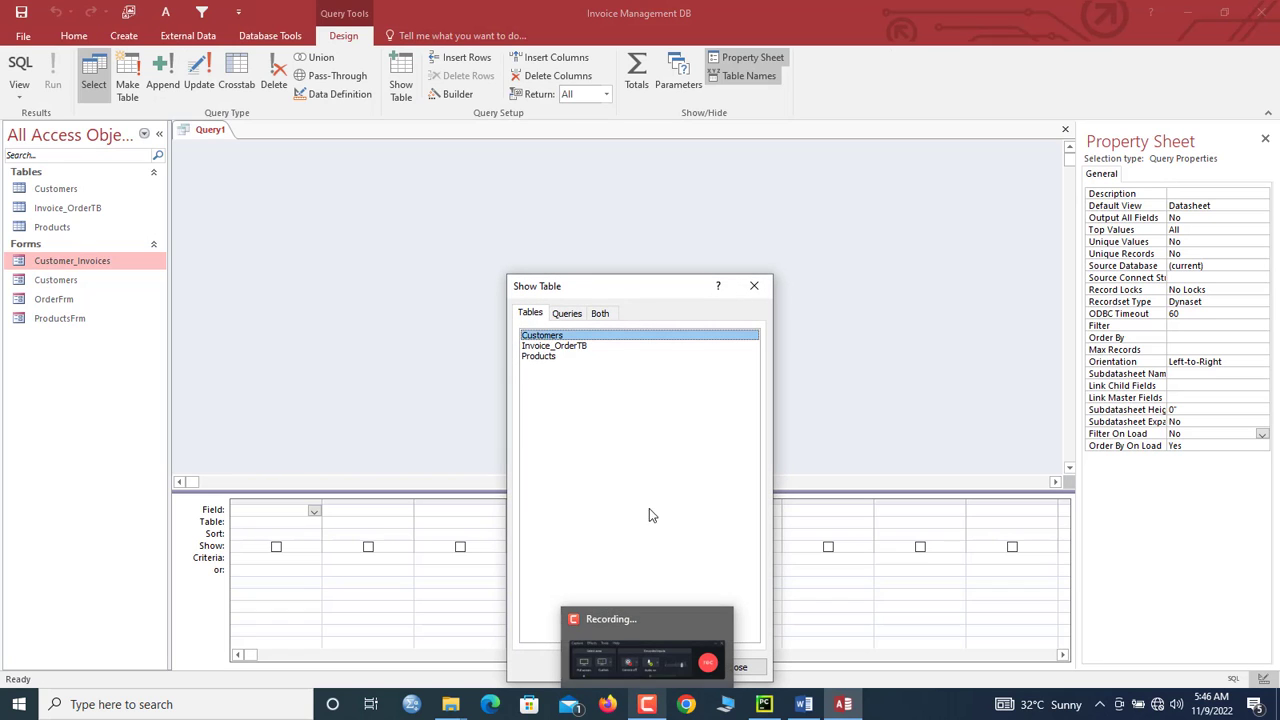
{"action": "left_click_drag", "start_coordinate": [566, 290], "coordinate": [527, 163]}
{"action": "double_click", "coordinate": [520, 210]}
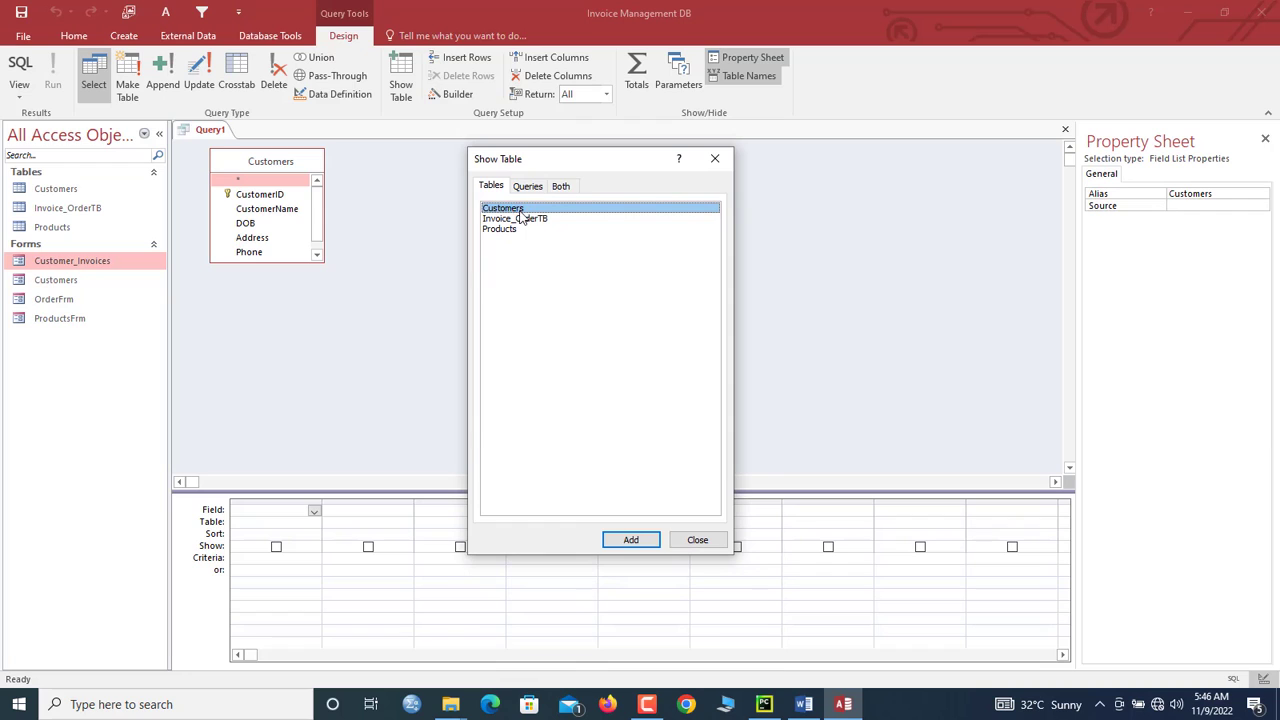
{"action": "left_click_drag", "start_coordinate": [537, 162], "coordinate": [541, 150]}
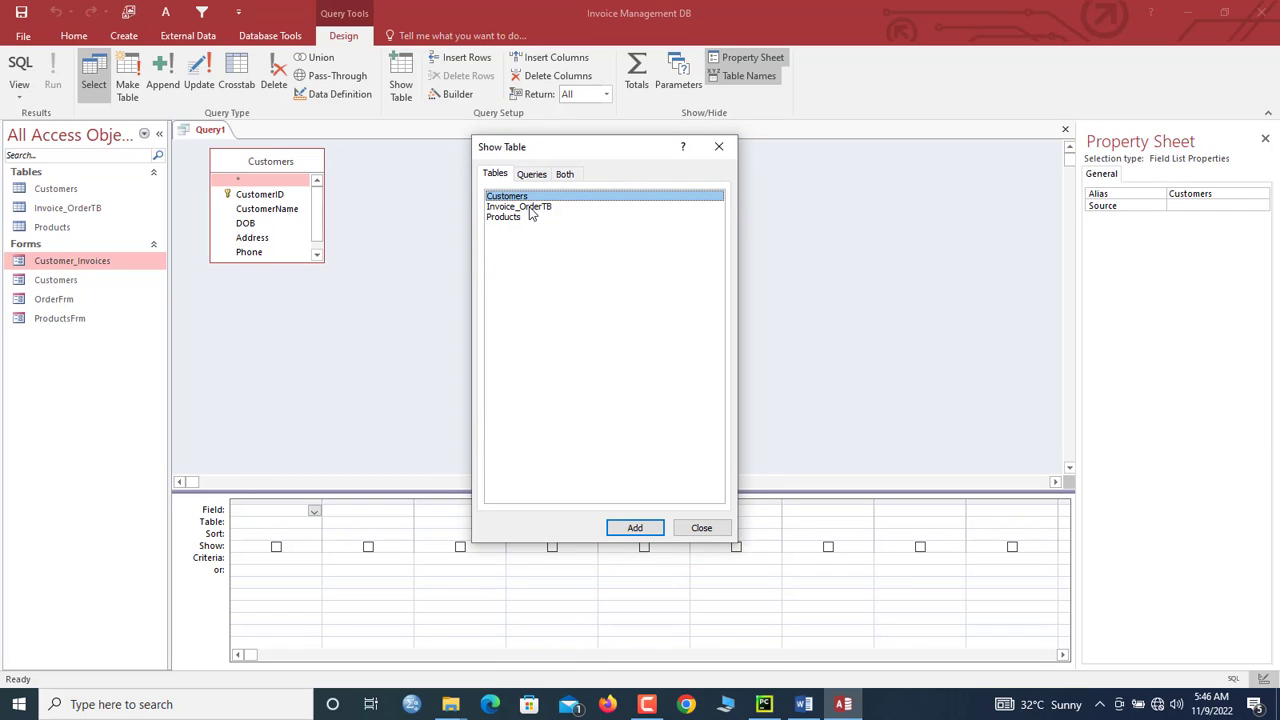
{"action": "double_click", "coordinate": [532, 207]}
{"action": "left_click_drag", "start_coordinate": [595, 157], "coordinate": [651, 157]}
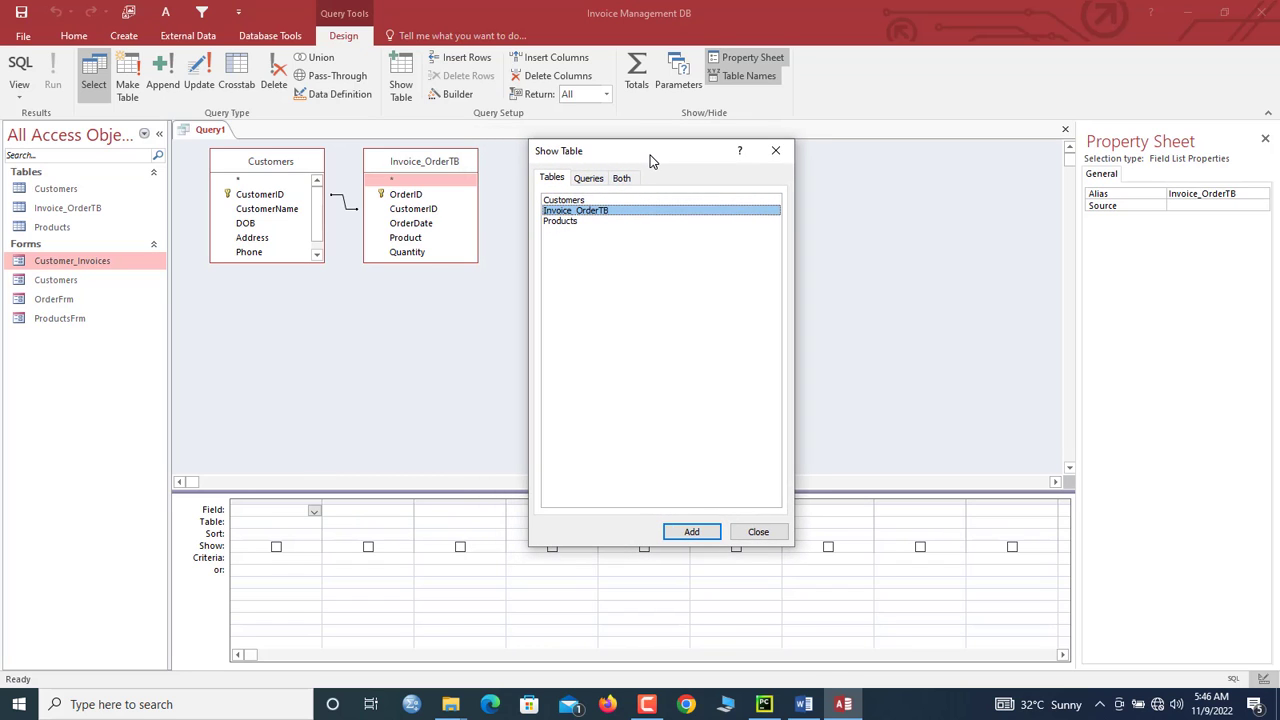
{"action": "left_click", "coordinate": [777, 153]}
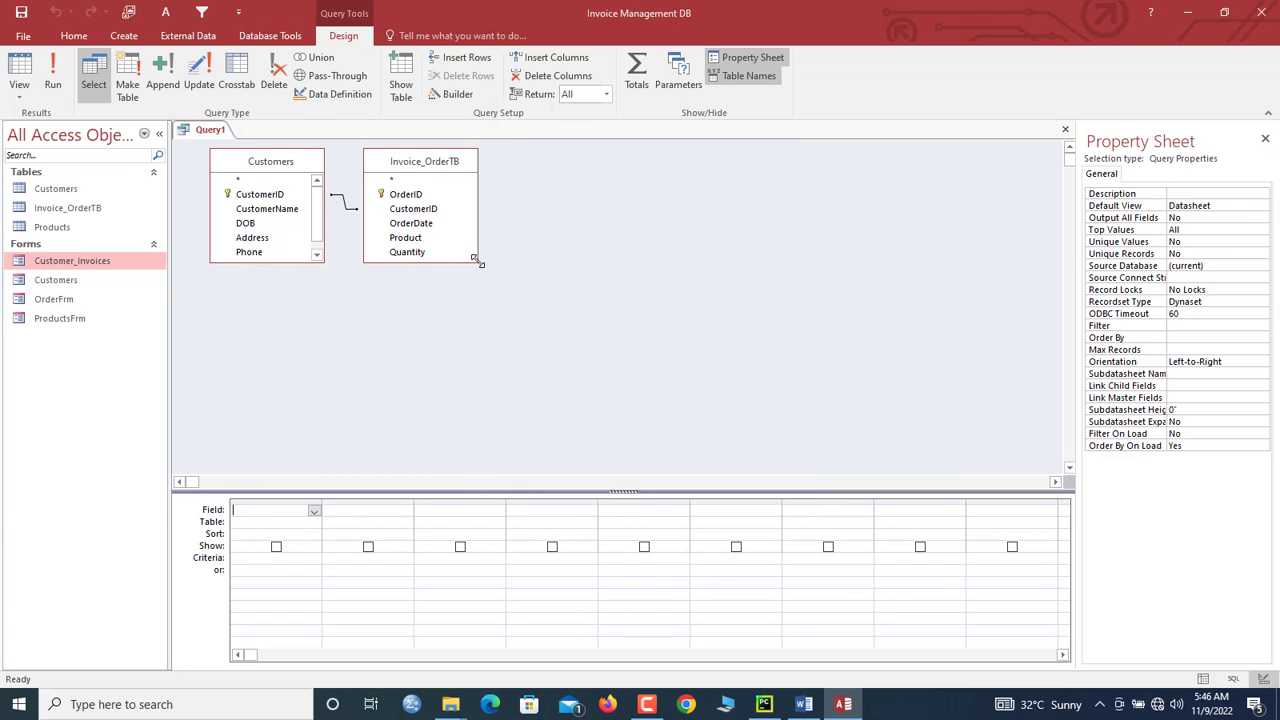
{"action": "left_click_drag", "start_coordinate": [478, 262], "coordinate": [523, 351]}
{"action": "left_click", "coordinate": [401, 184]}
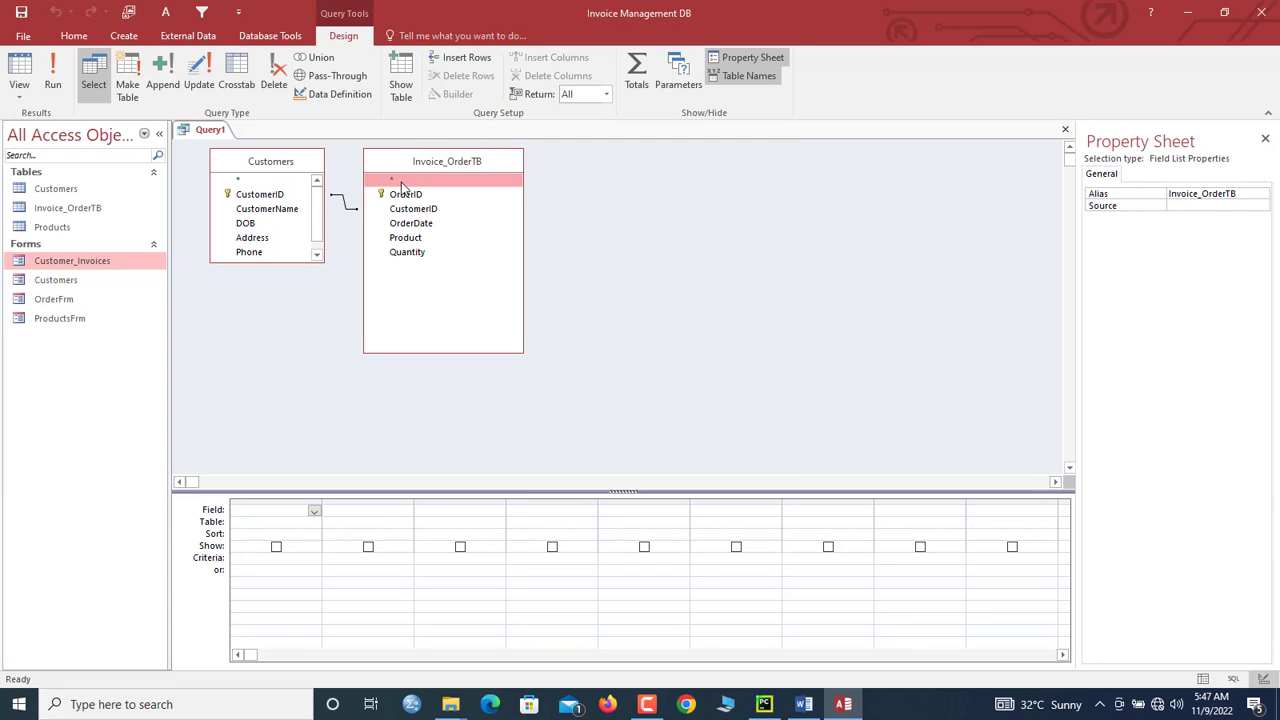
{"action": "double_click", "coordinate": [401, 184]}
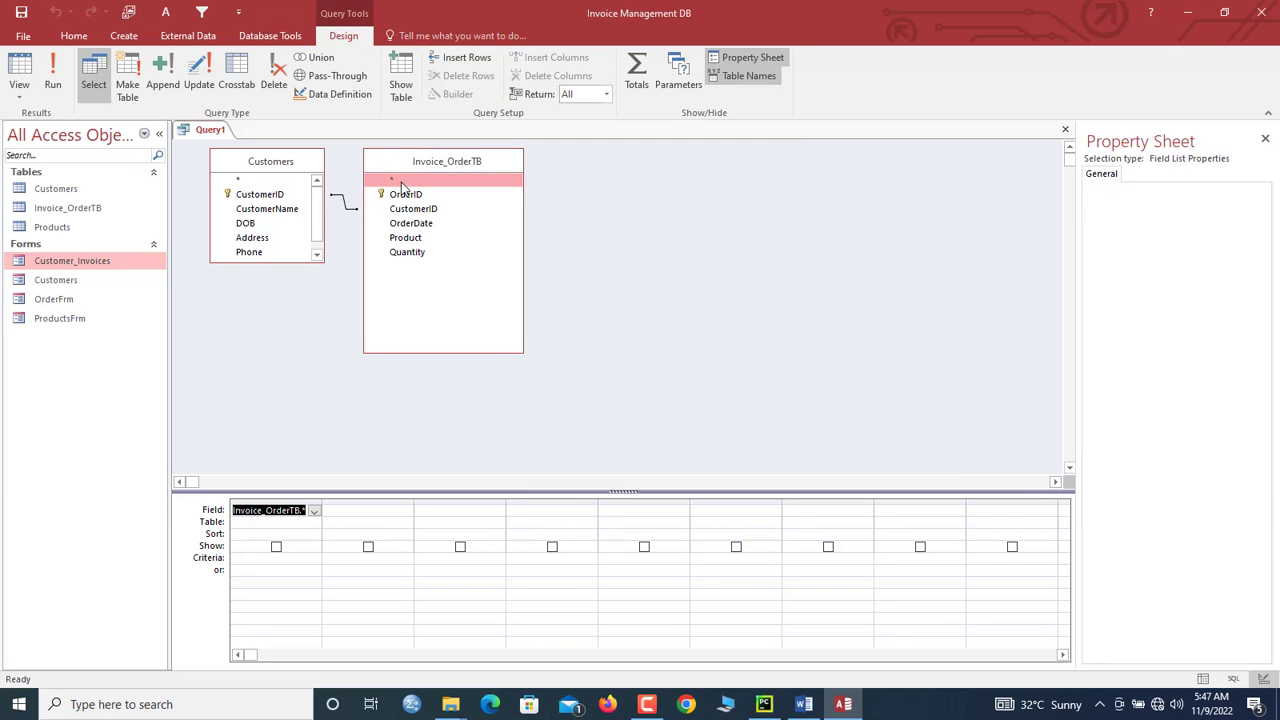
{"action": "left_click", "coordinate": [60, 96]}
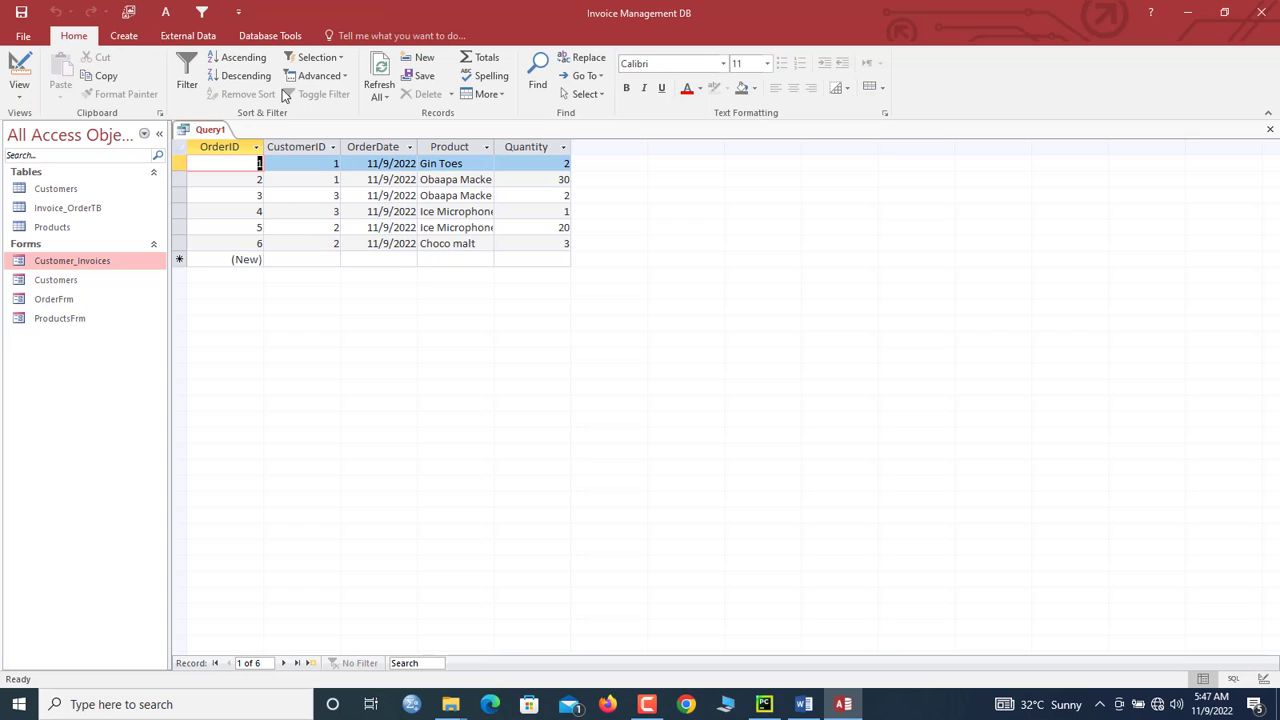
Step: Add CustomerName, Address and Phone to Query1 in Design View and run it
{"action": "right_click", "coordinate": [218, 130]}
{"action": "left_click", "coordinate": [262, 199]}
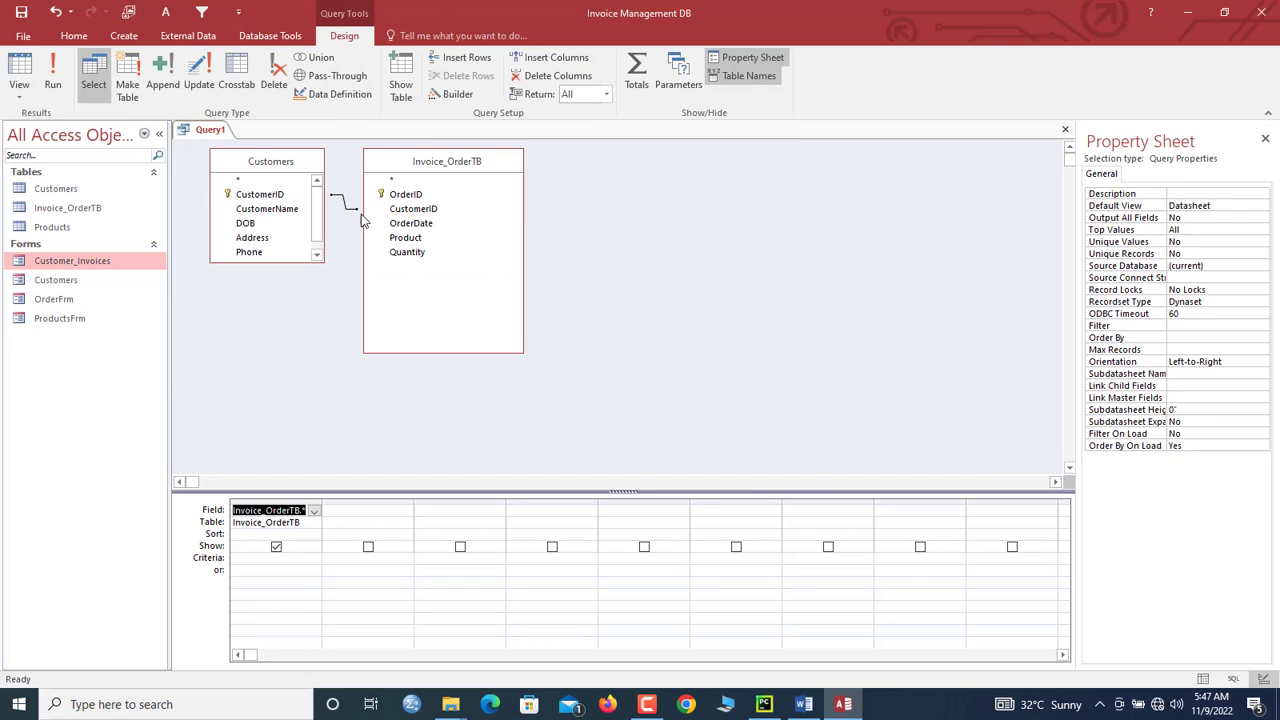
{"action": "double_click", "coordinate": [279, 218]}
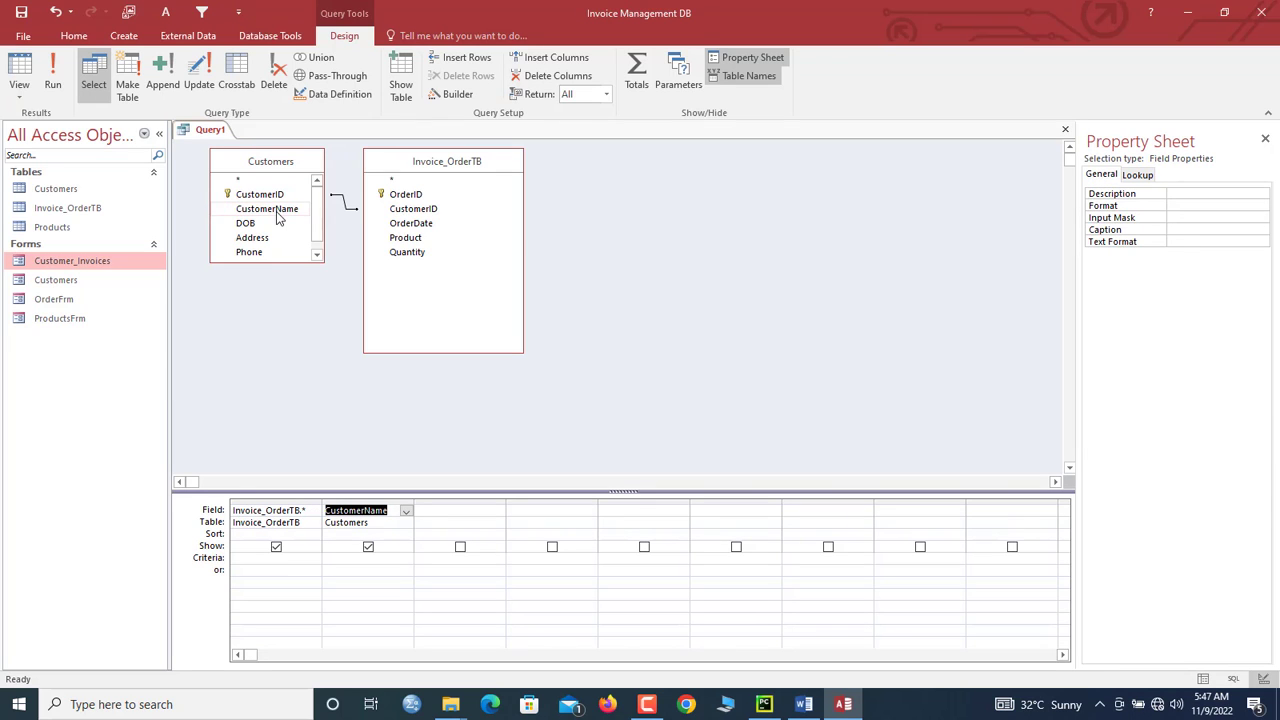
{"action": "double_click", "coordinate": [256, 238]}
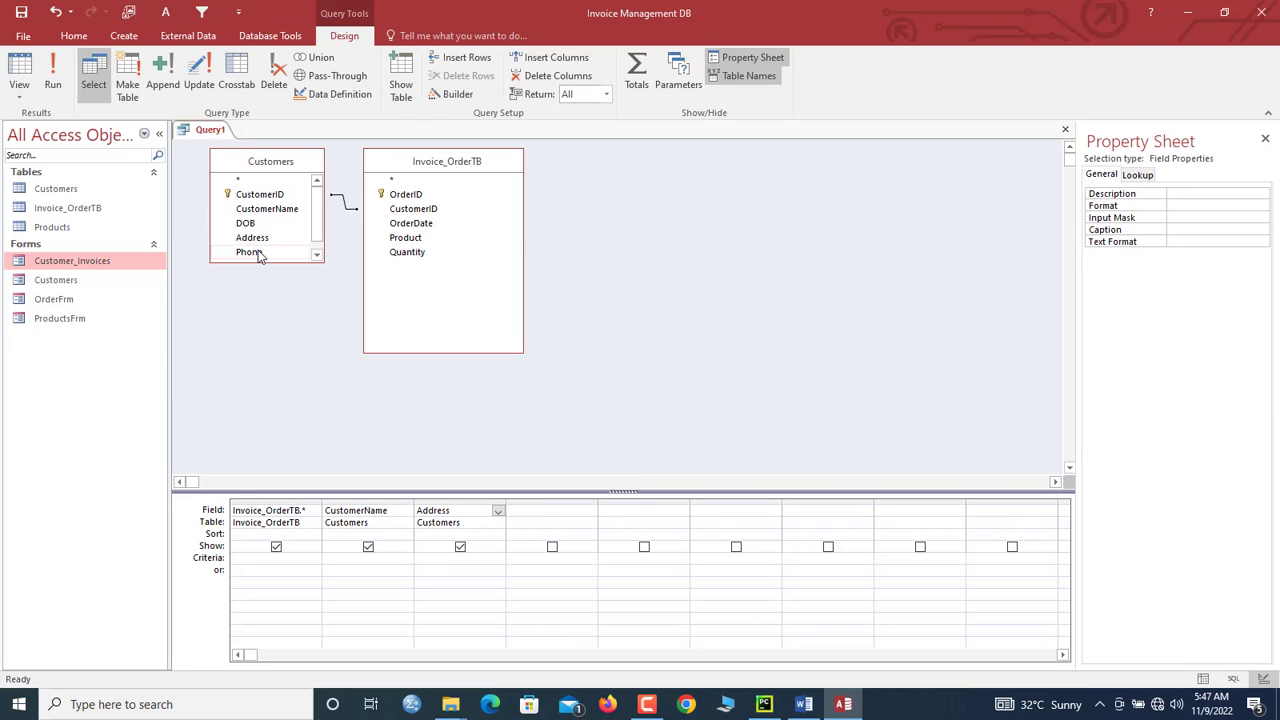
{"action": "double_click", "coordinate": [251, 252]}
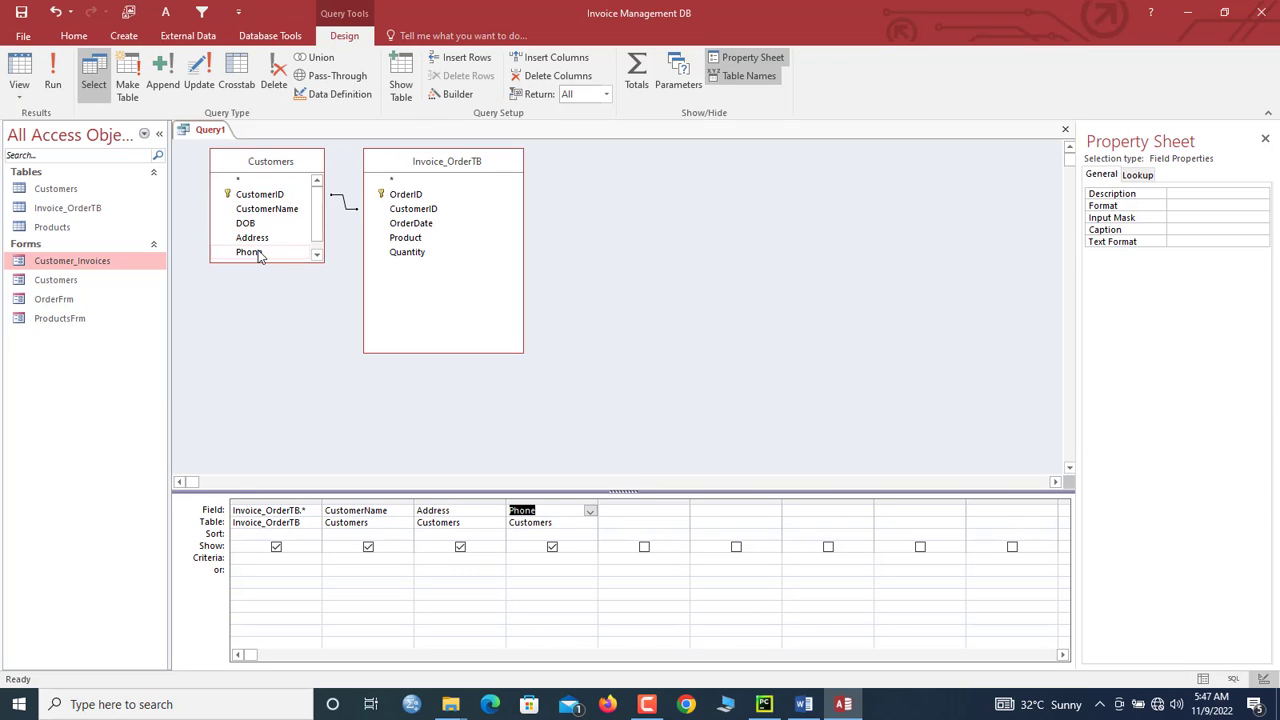
{"action": "left_click", "coordinate": [53, 84]}
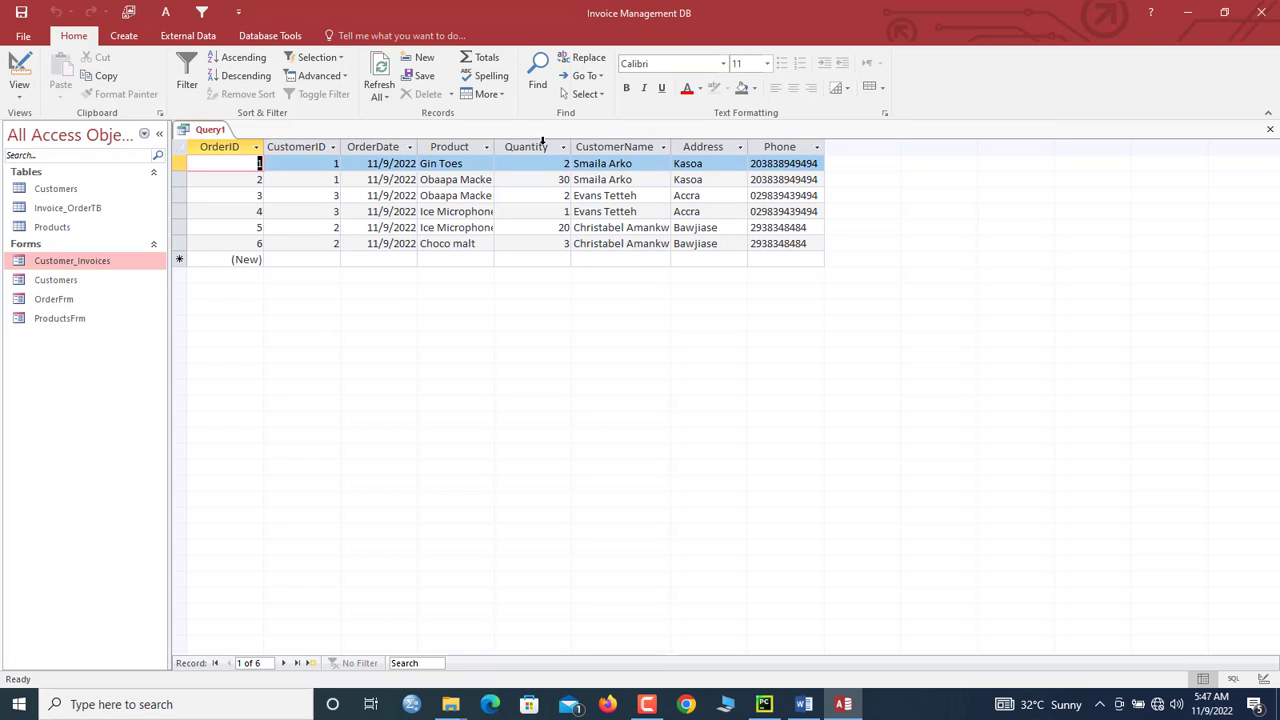
Step: Review the CustomerID, CustomerName and Address columns, then return to Design View's fifth Field cell
{"action": "left_click", "coordinate": [303, 145]}
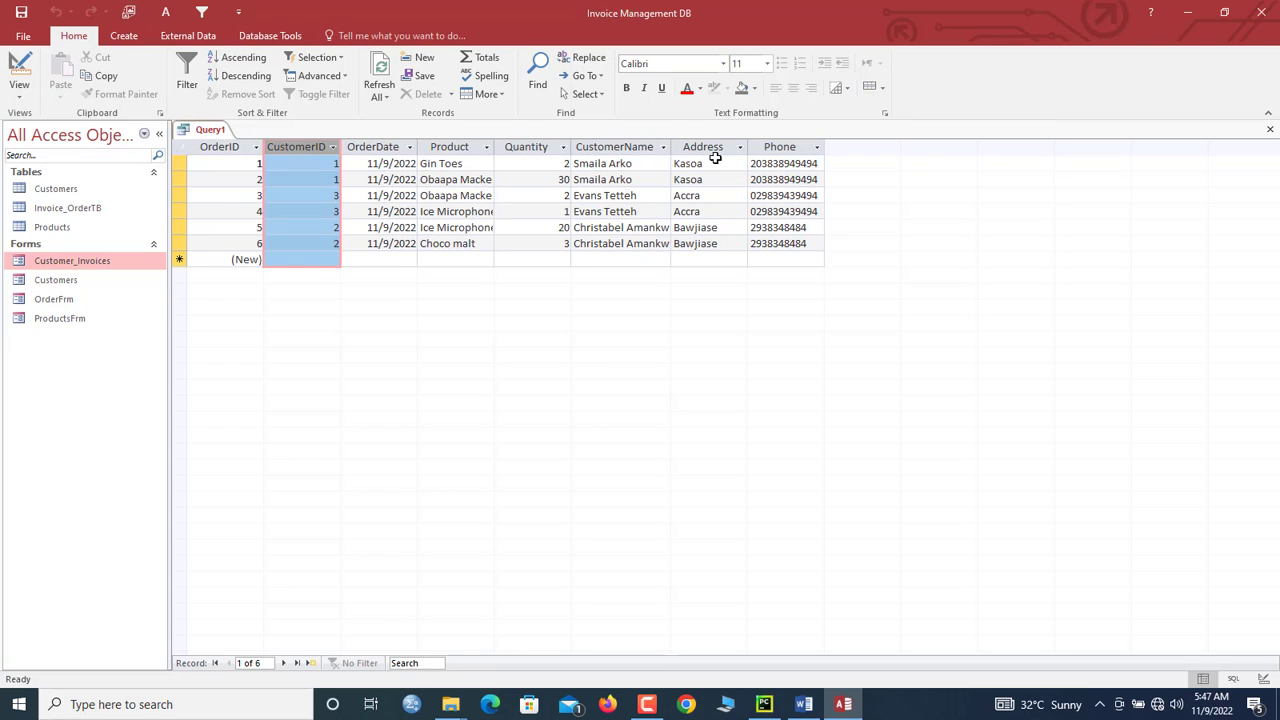
{"action": "left_click", "coordinate": [613, 147]}
{"action": "left_click", "coordinate": [720, 148]}
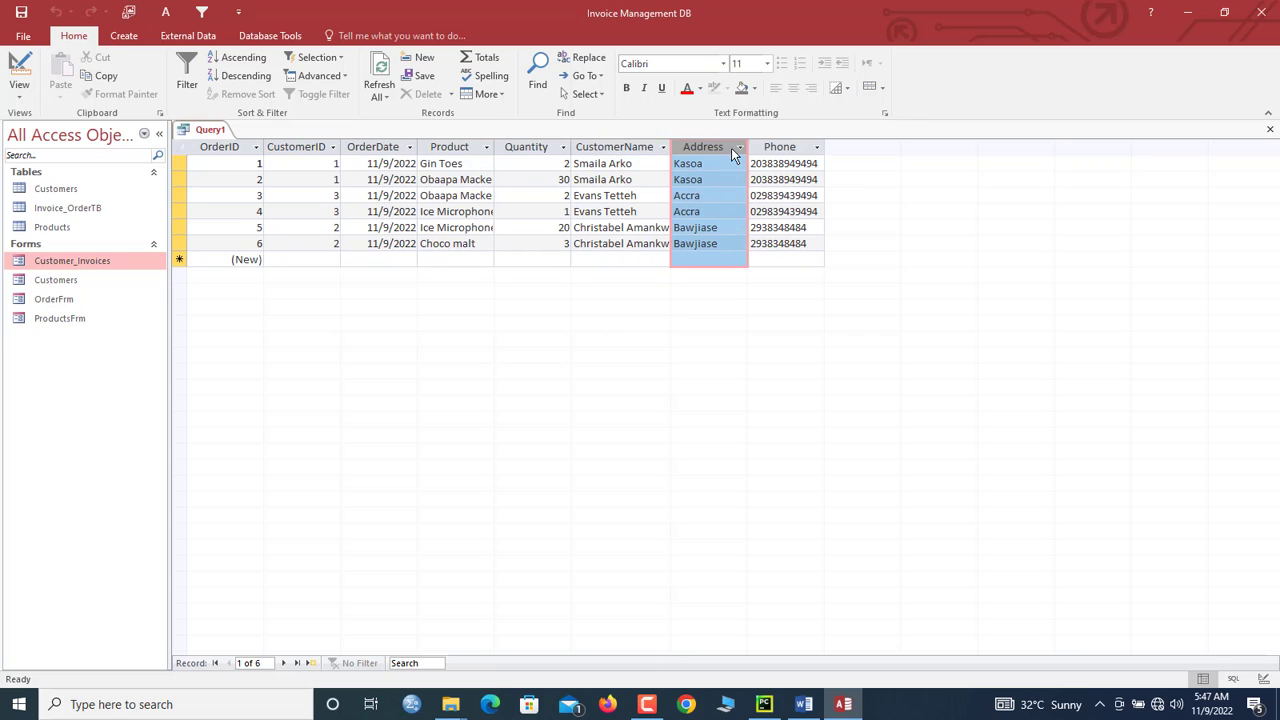
{"action": "right_click", "coordinate": [188, 133]}
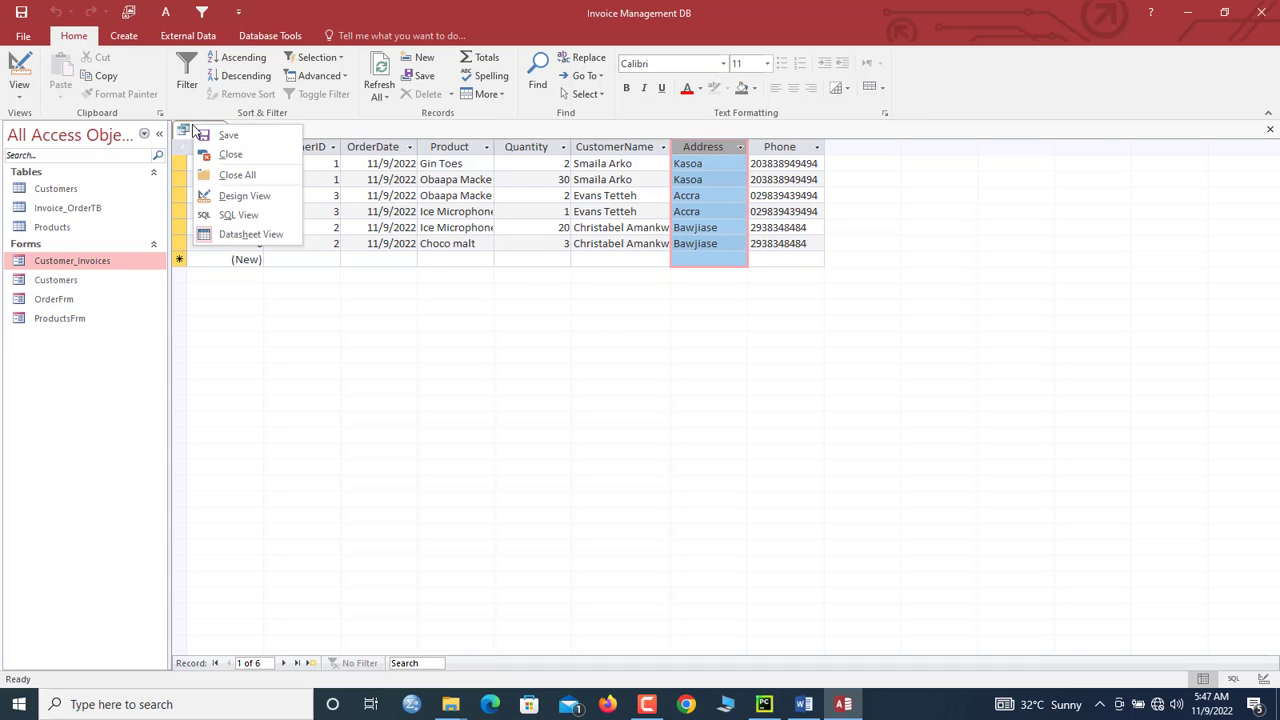
{"action": "left_click", "coordinate": [235, 194]}
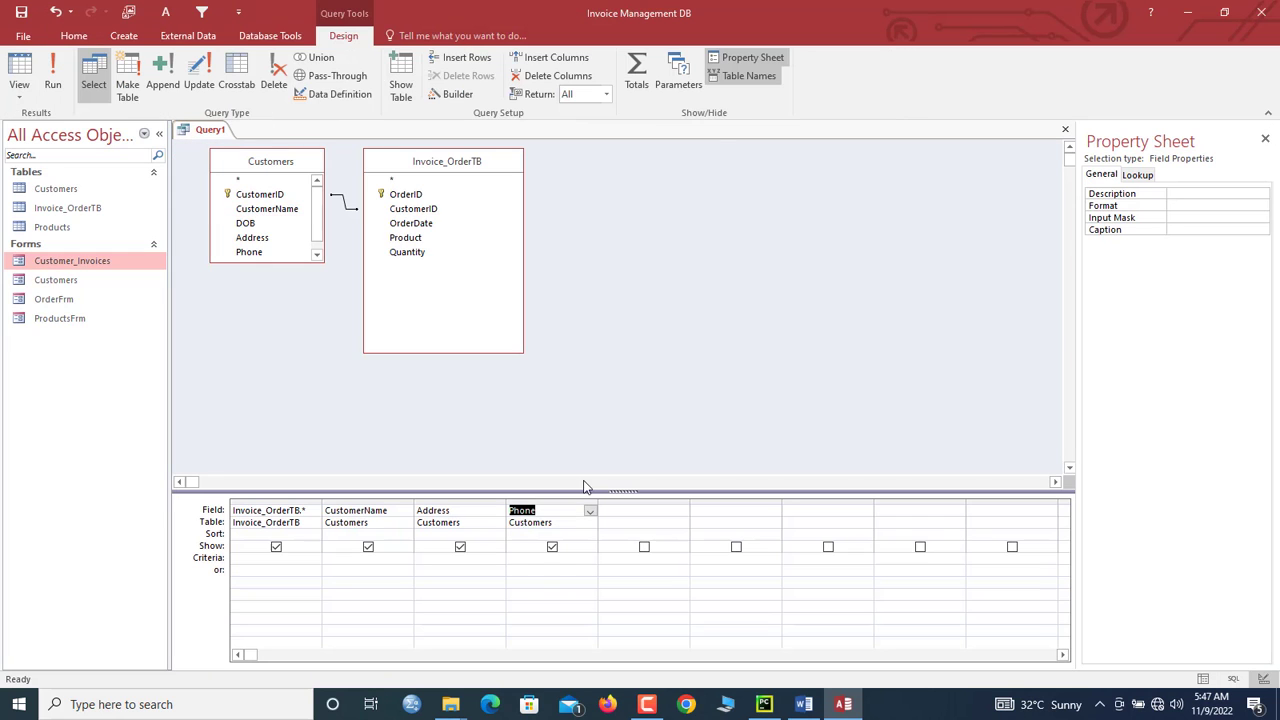
{"action": "left_click", "coordinate": [643, 710]}
{"action": "left_click", "coordinate": [622, 510]}
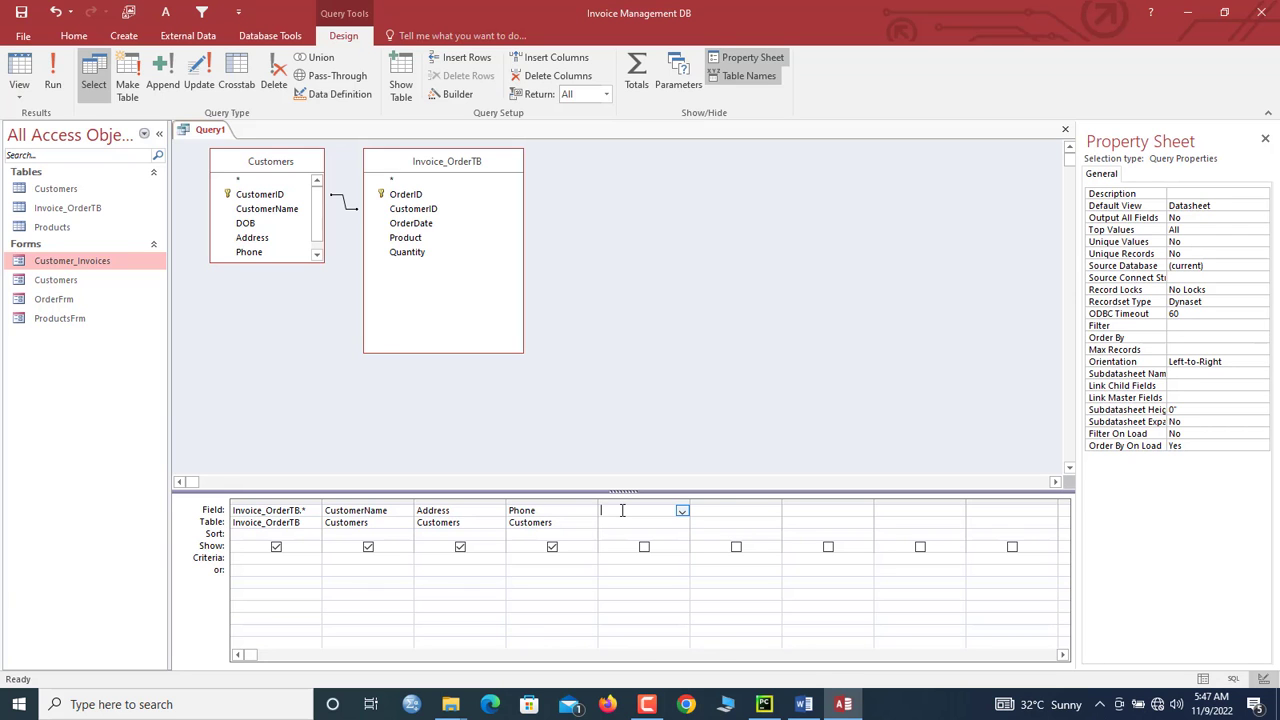
{"action": "right_click", "coordinate": [622, 510]}
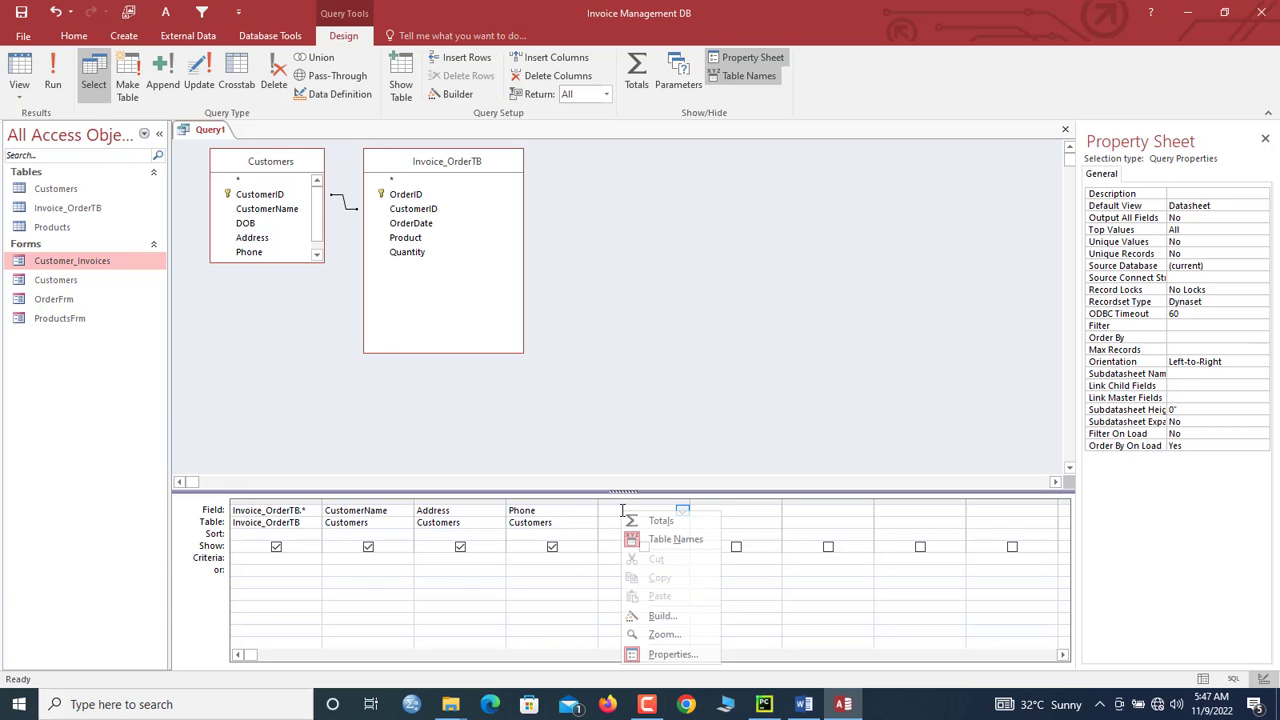
{"action": "left_click", "coordinate": [668, 618]}
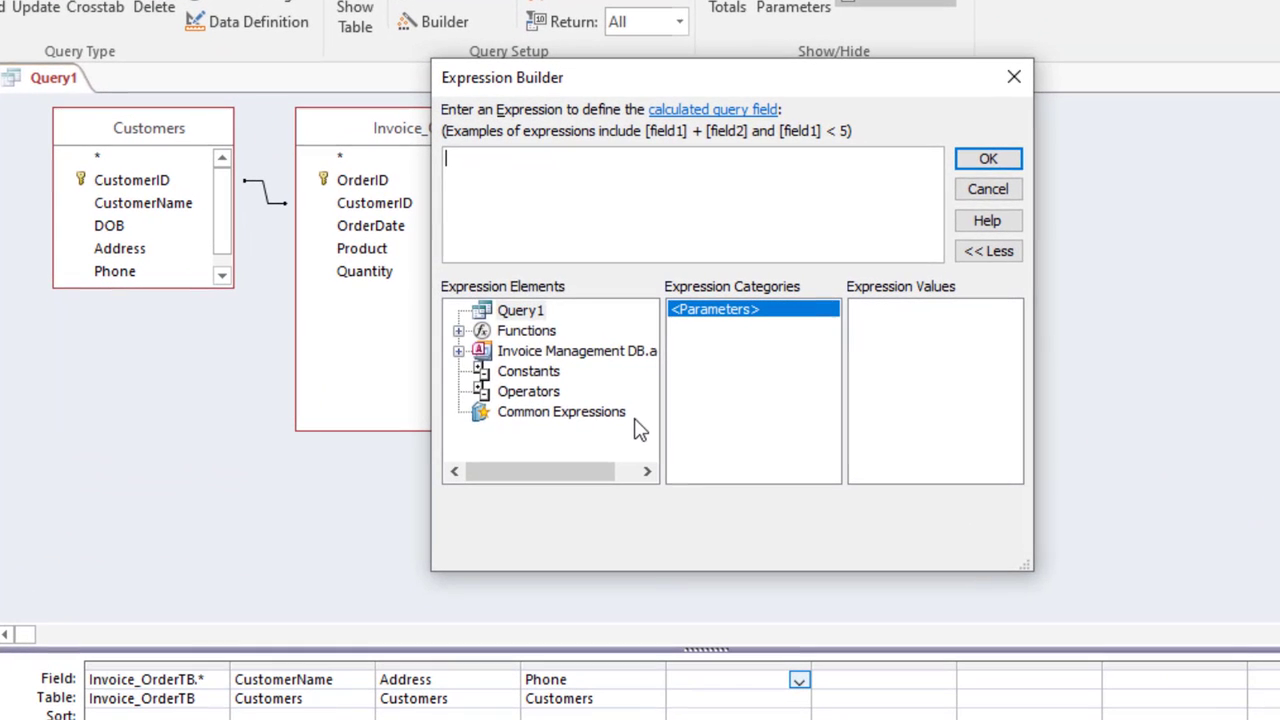
{"action": "type", "text": "SaleCost:"}
{"action": "left_click_drag", "start_coordinate": [591, 78], "coordinate": [590, 86]}
{"action": "left_click_drag", "start_coordinate": [530, 172], "coordinate": [393, 172]}
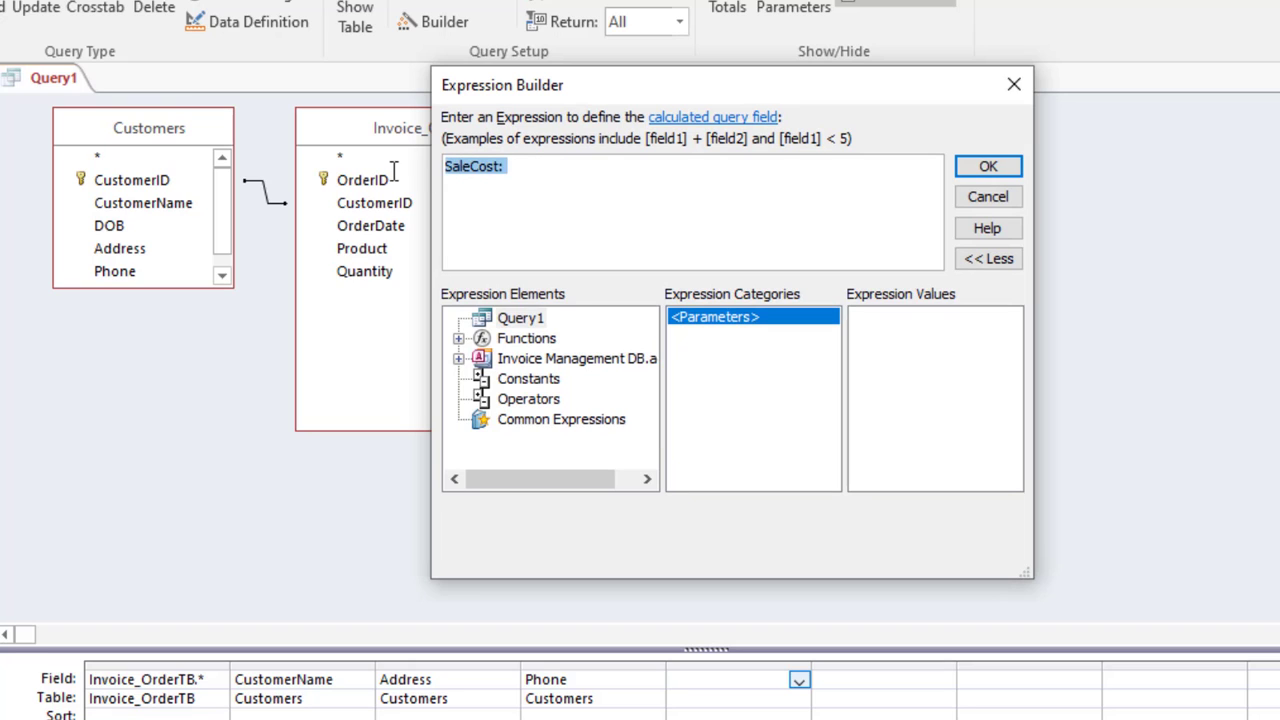
{"action": "type", "text": "Order"}
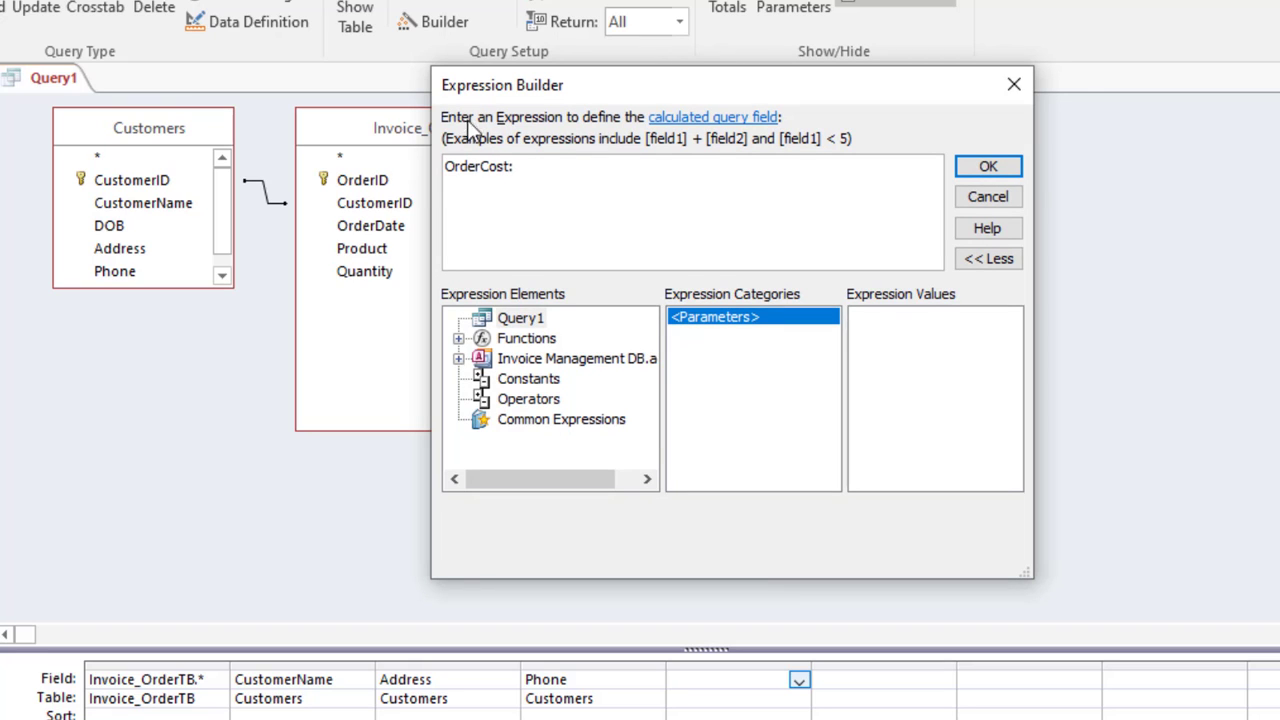
{"action": "left_click_drag", "start_coordinate": [498, 88], "coordinate": [694, 246]}
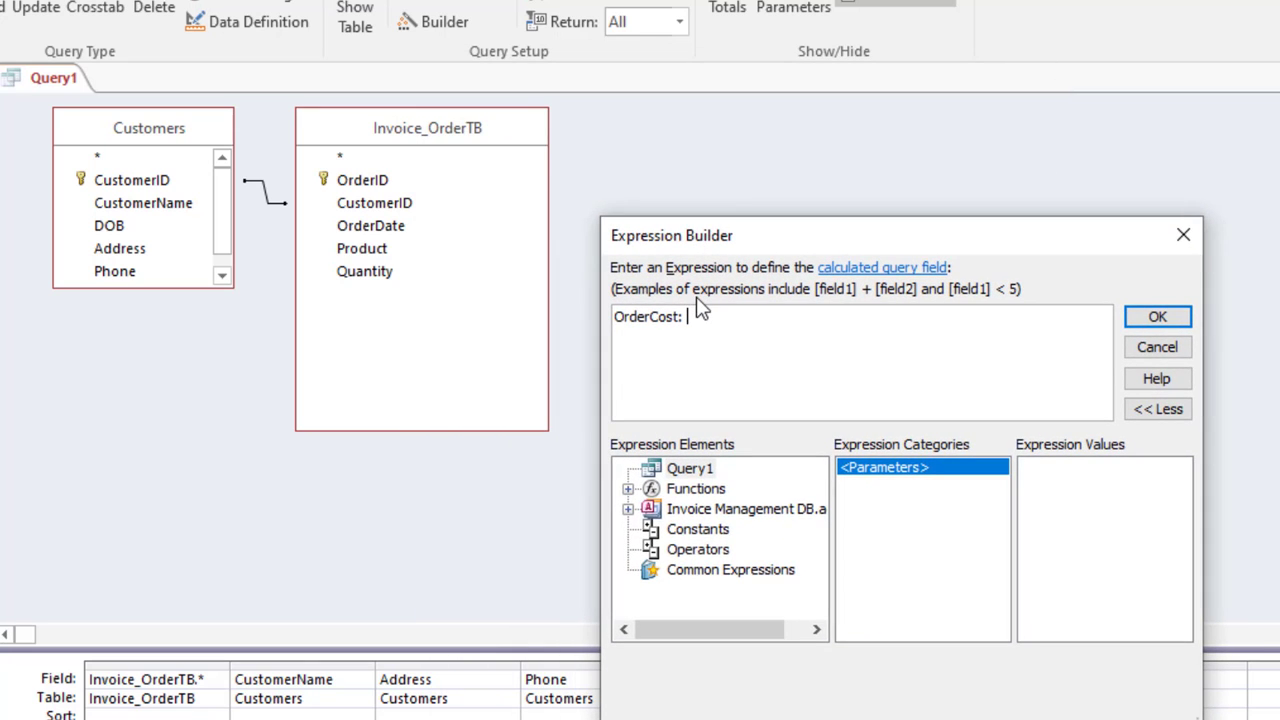
{"action": "type", "text": "qu"}
{"action": "key", "text": "BackSpace"}
{"action": "key", "text": "BackSpace"}
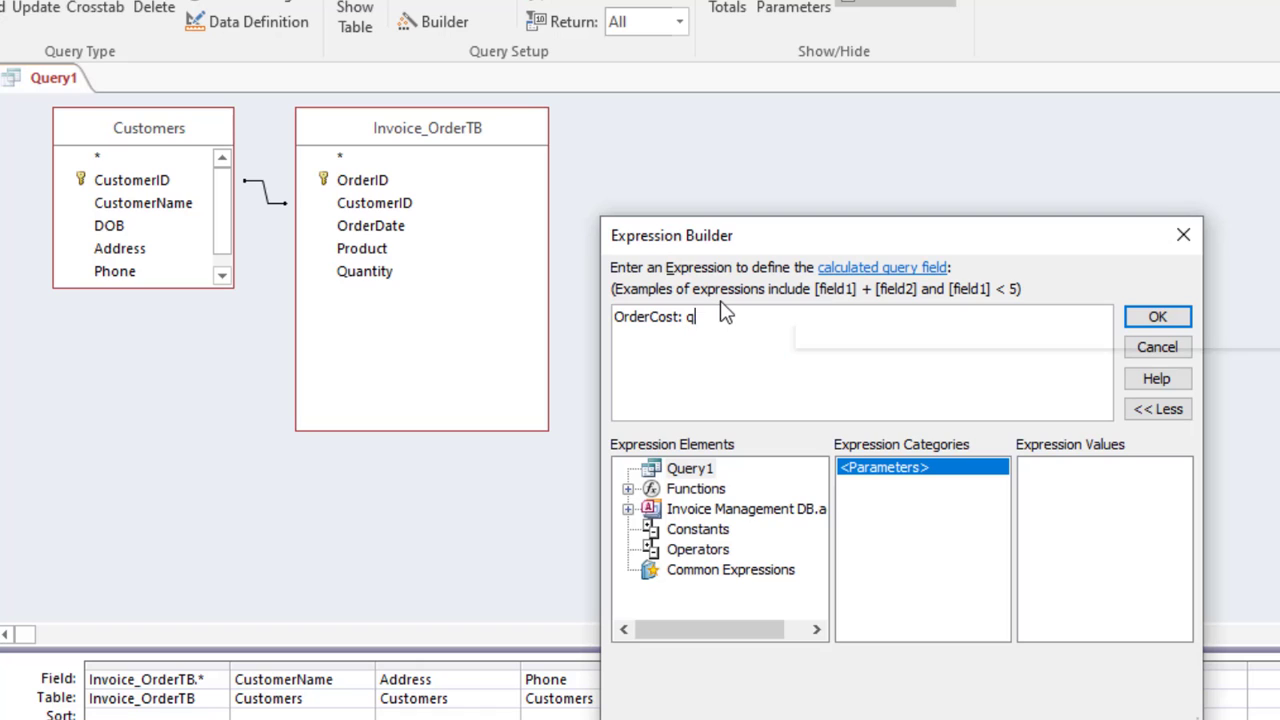
{"action": "type", "text": "inv"}
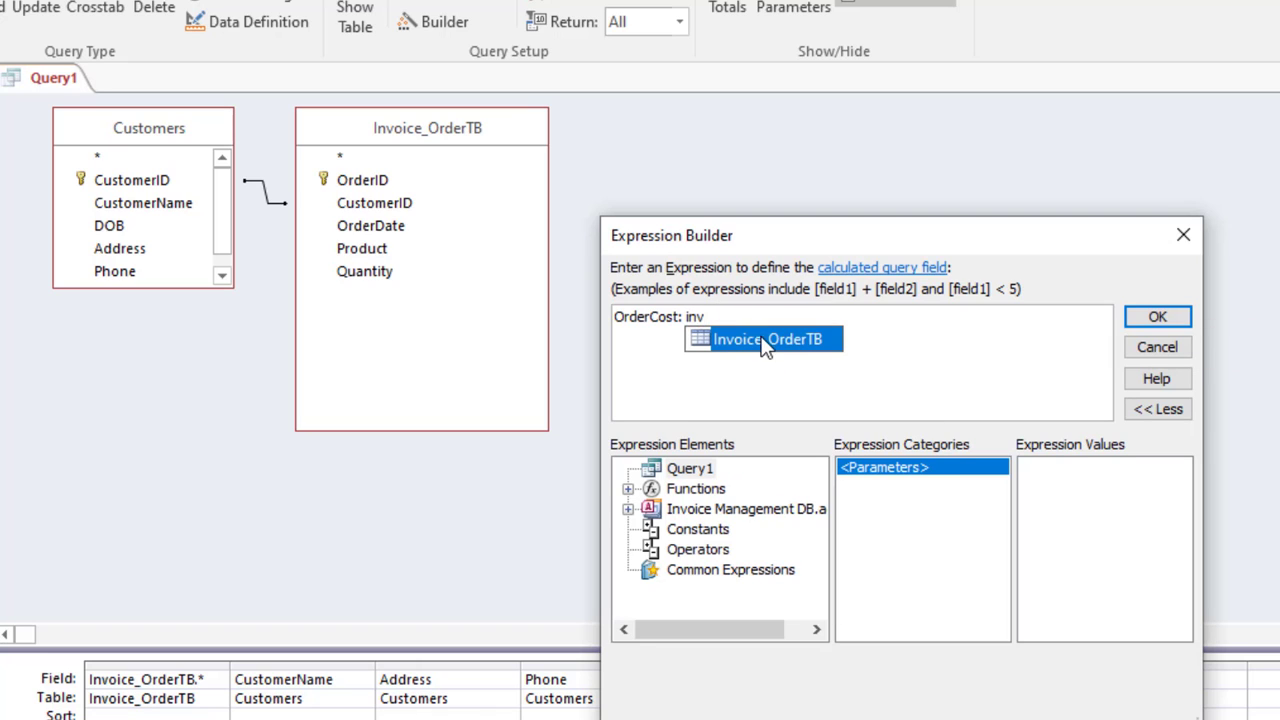
{"action": "left_click", "coordinate": [765, 340]}
{"action": "left_click", "coordinate": [765, 340]}
{"action": "type", "text": "."}
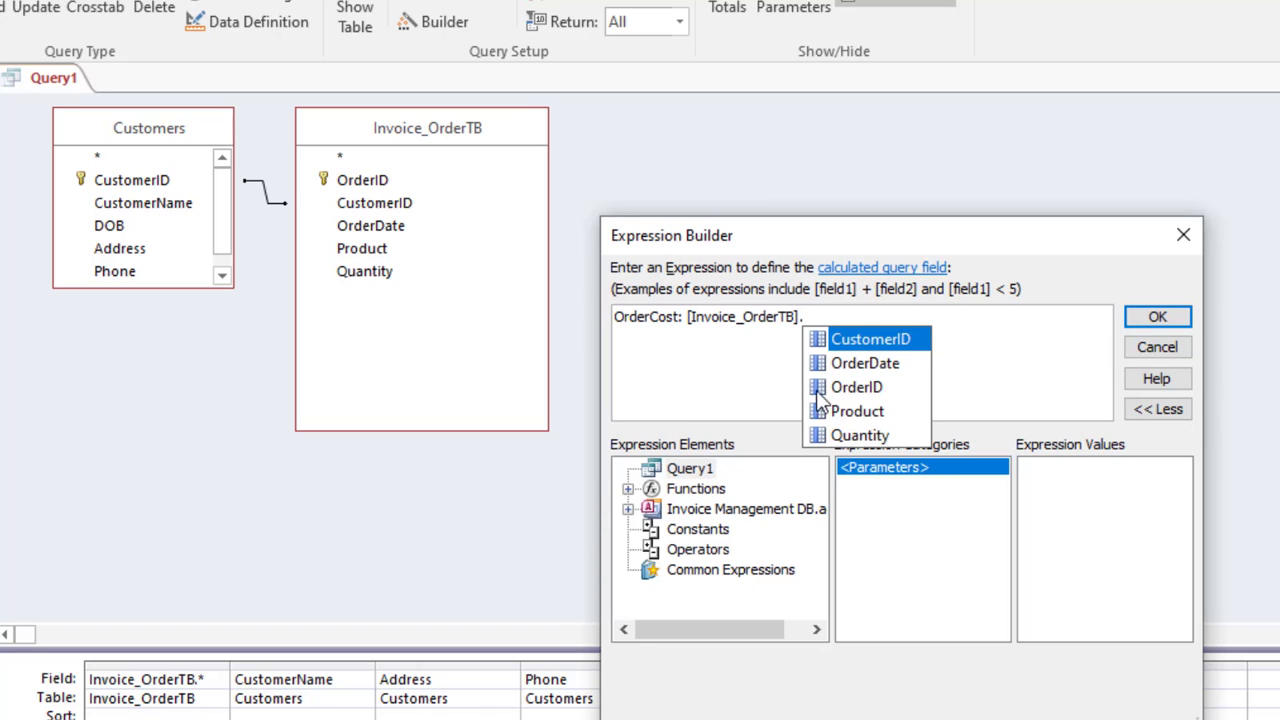
{"action": "double_click", "coordinate": [857, 432]}
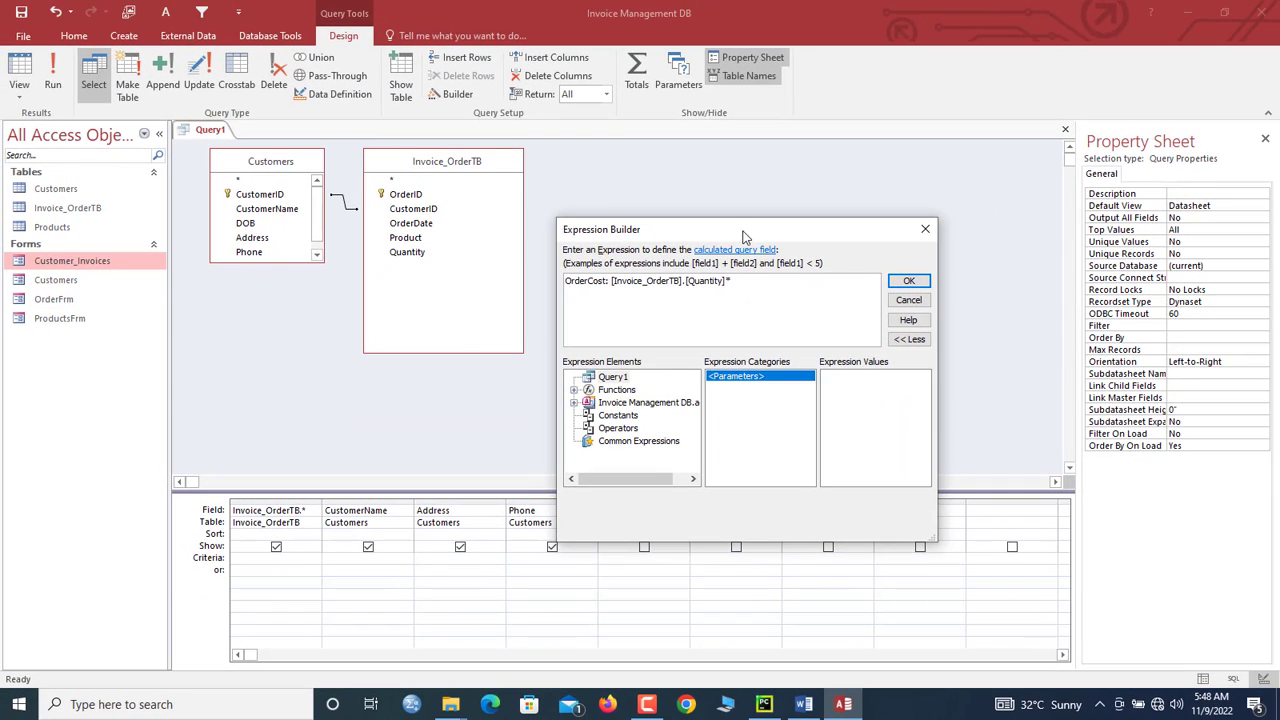
{"action": "left_click_drag", "start_coordinate": [744, 235], "coordinate": [582, 314]}
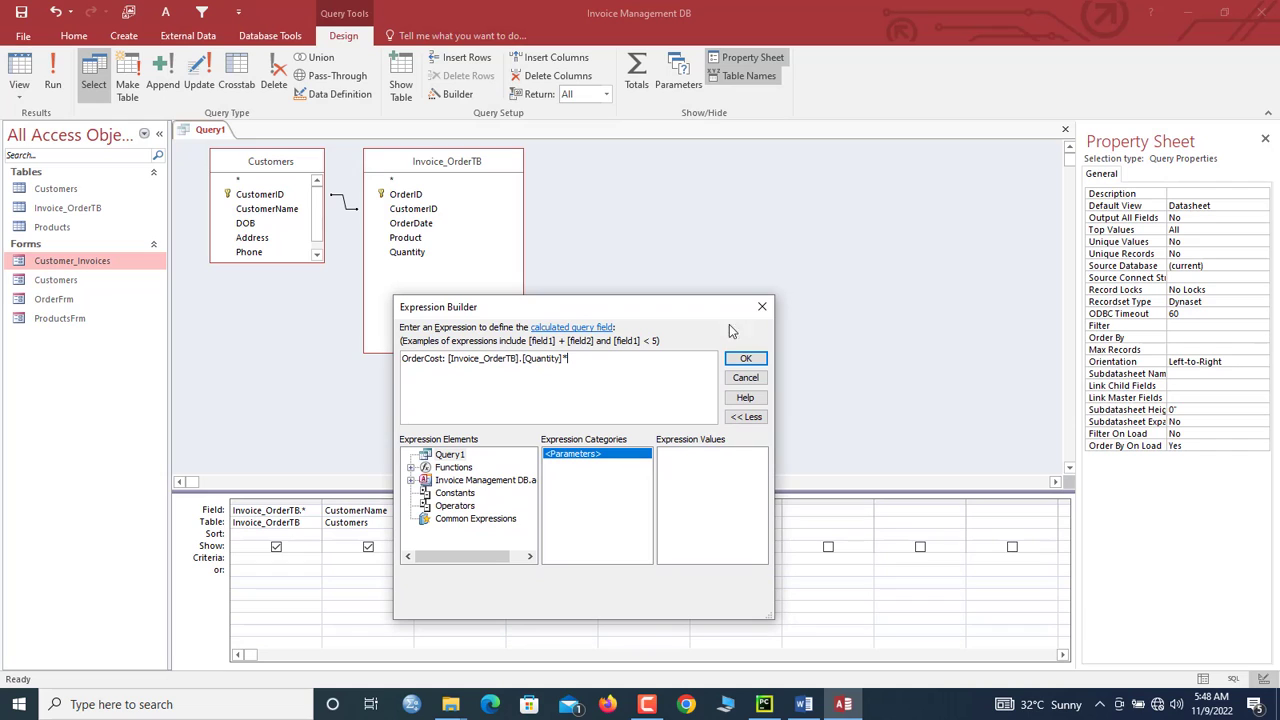
{"action": "left_click", "coordinate": [736, 378]}
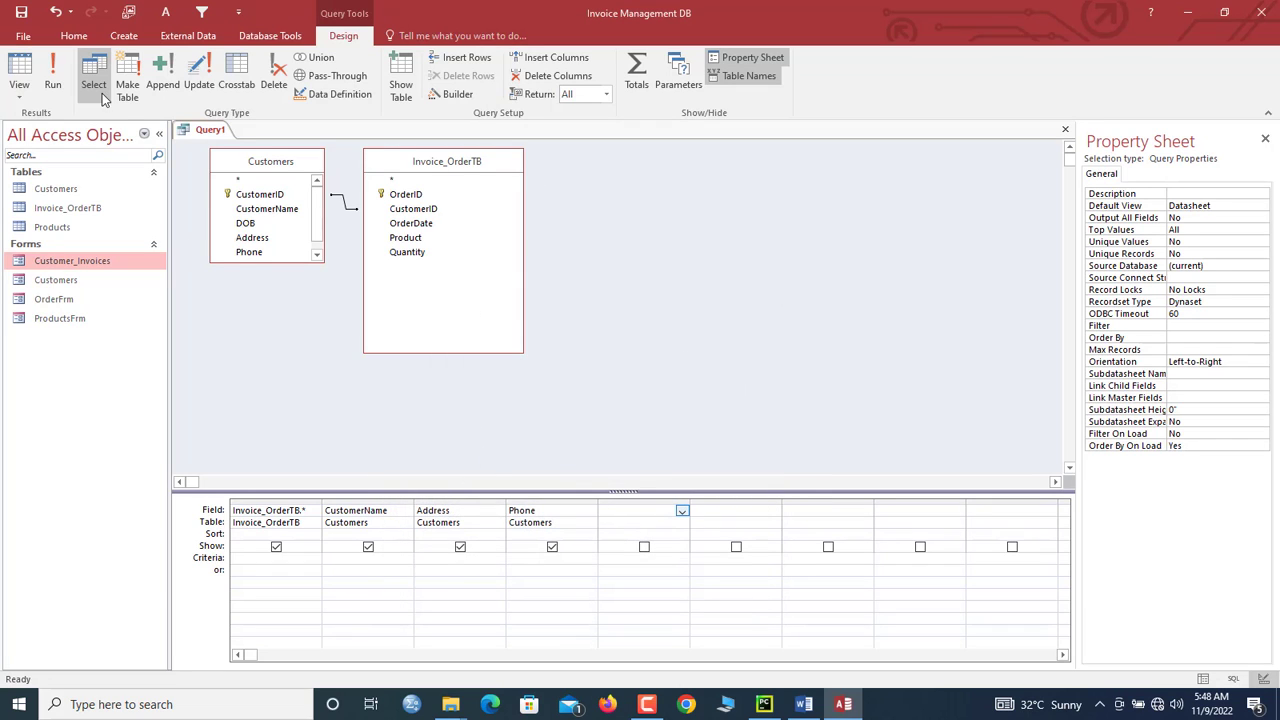
Step: Run Query1, return to Design View, and add the Products table
{"action": "left_click", "coordinate": [53, 84]}
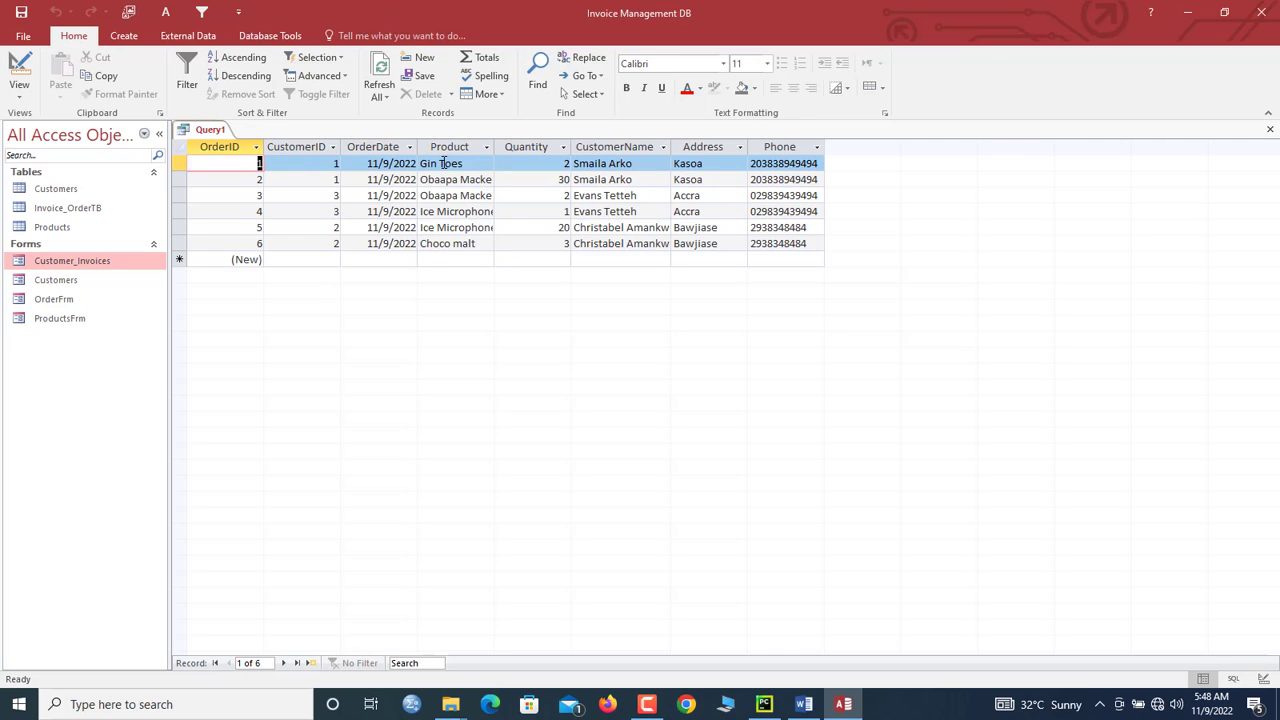
{"action": "right_click", "coordinate": [211, 130]}
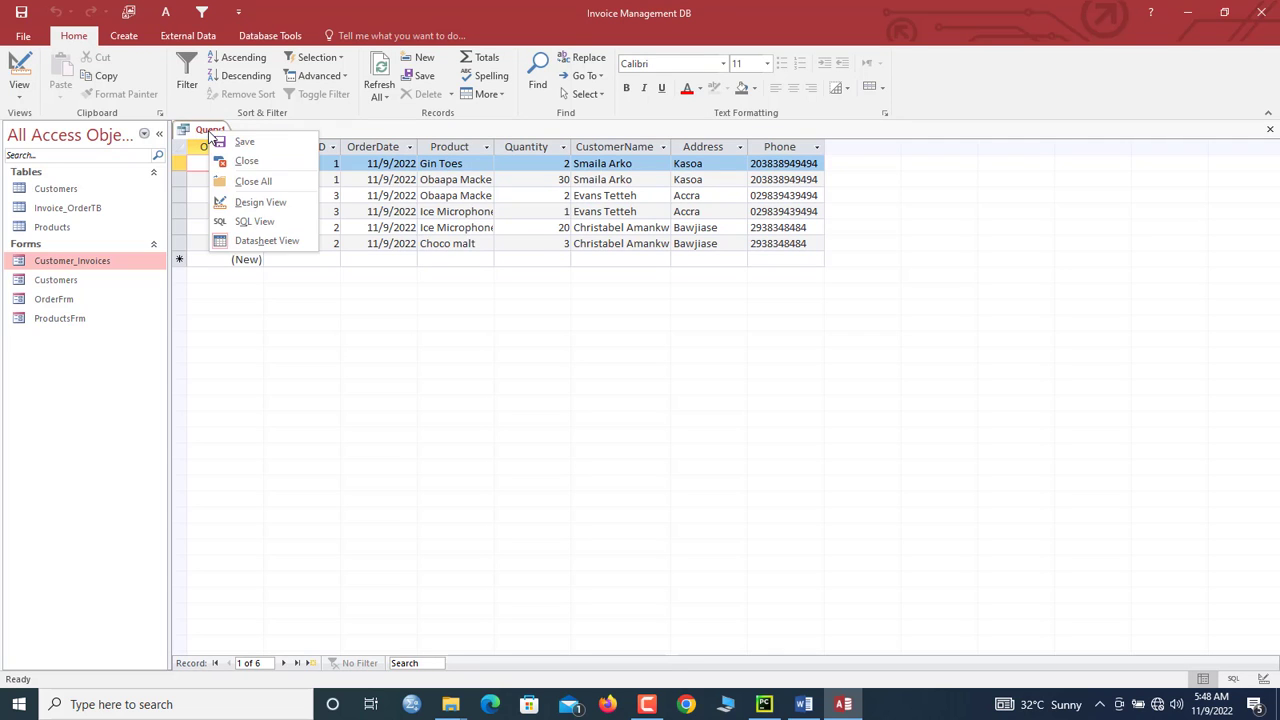
{"action": "left_click", "coordinate": [253, 206]}
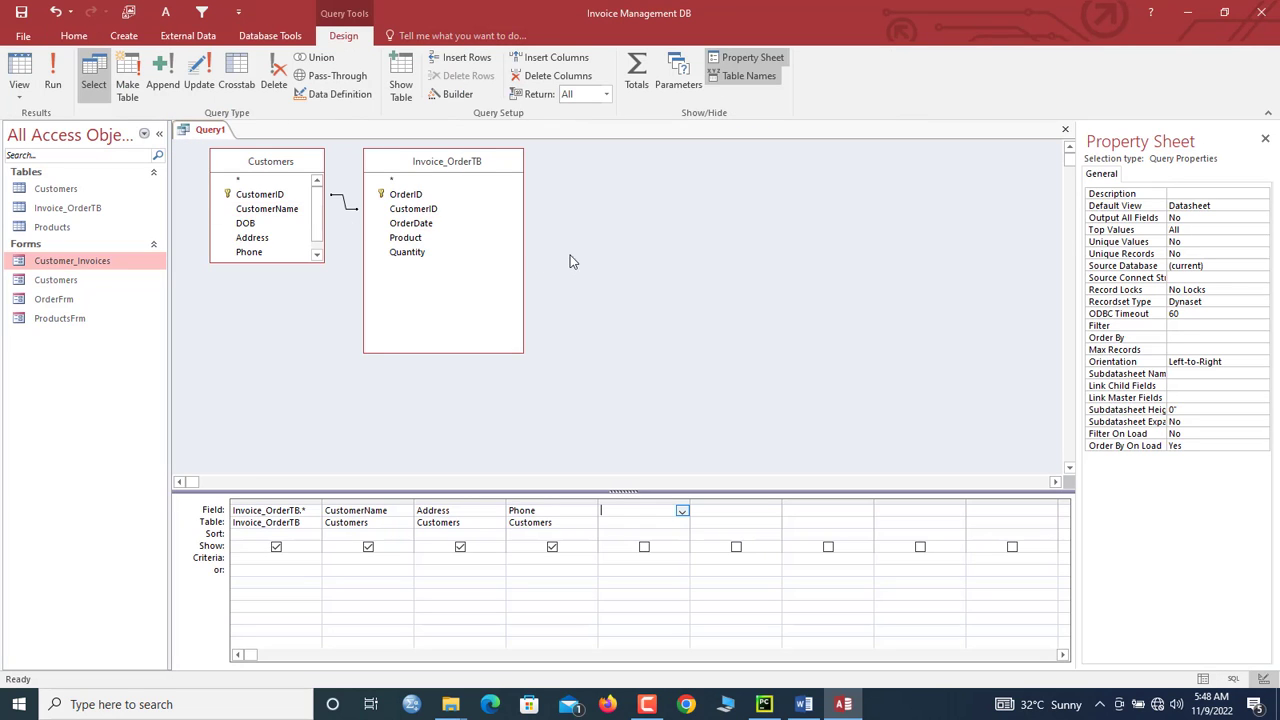
{"action": "left_click", "coordinate": [410, 92]}
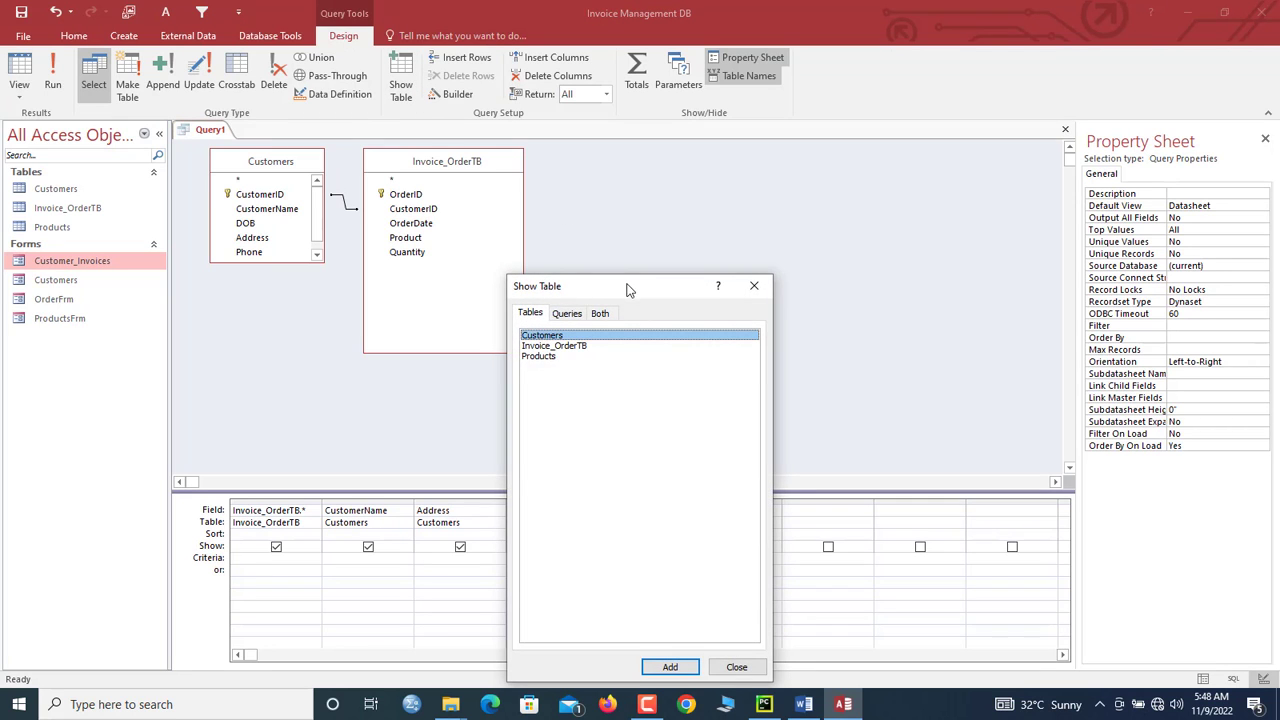
{"action": "left_click_drag", "start_coordinate": [629, 289], "coordinate": [679, 168]}
{"action": "double_click", "coordinate": [589, 236]}
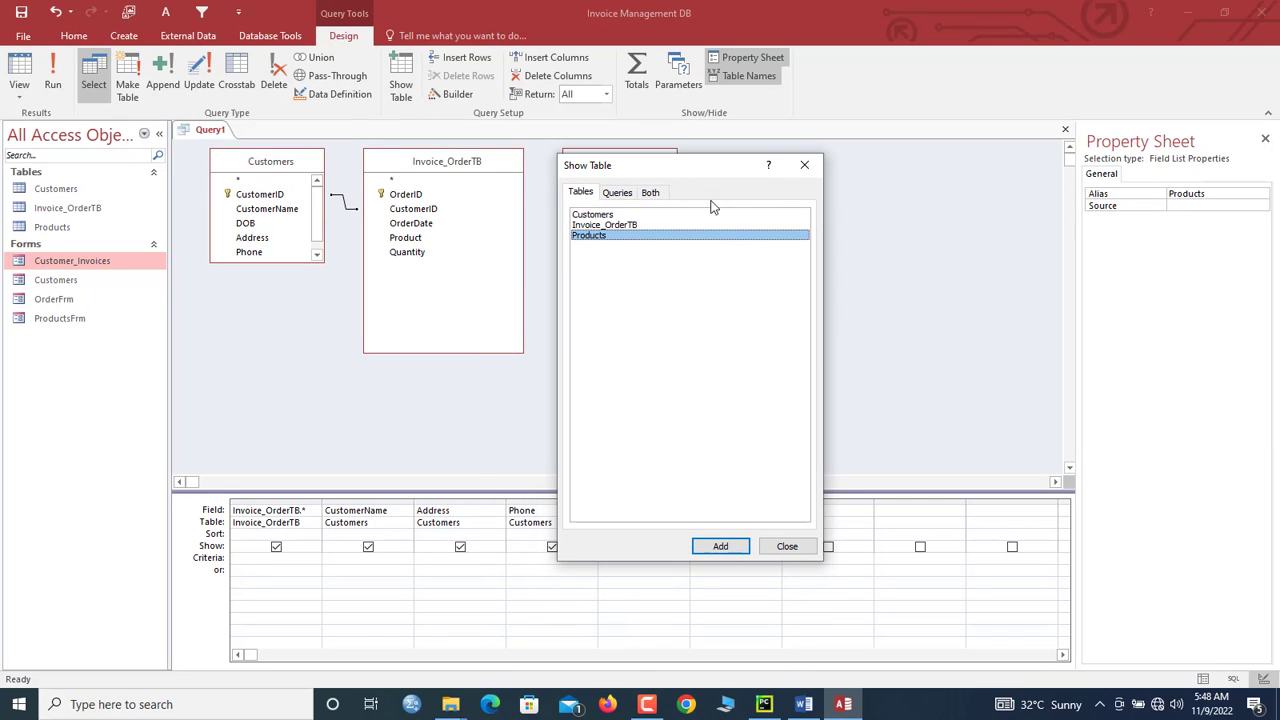
{"action": "left_click", "coordinate": [804, 166]}
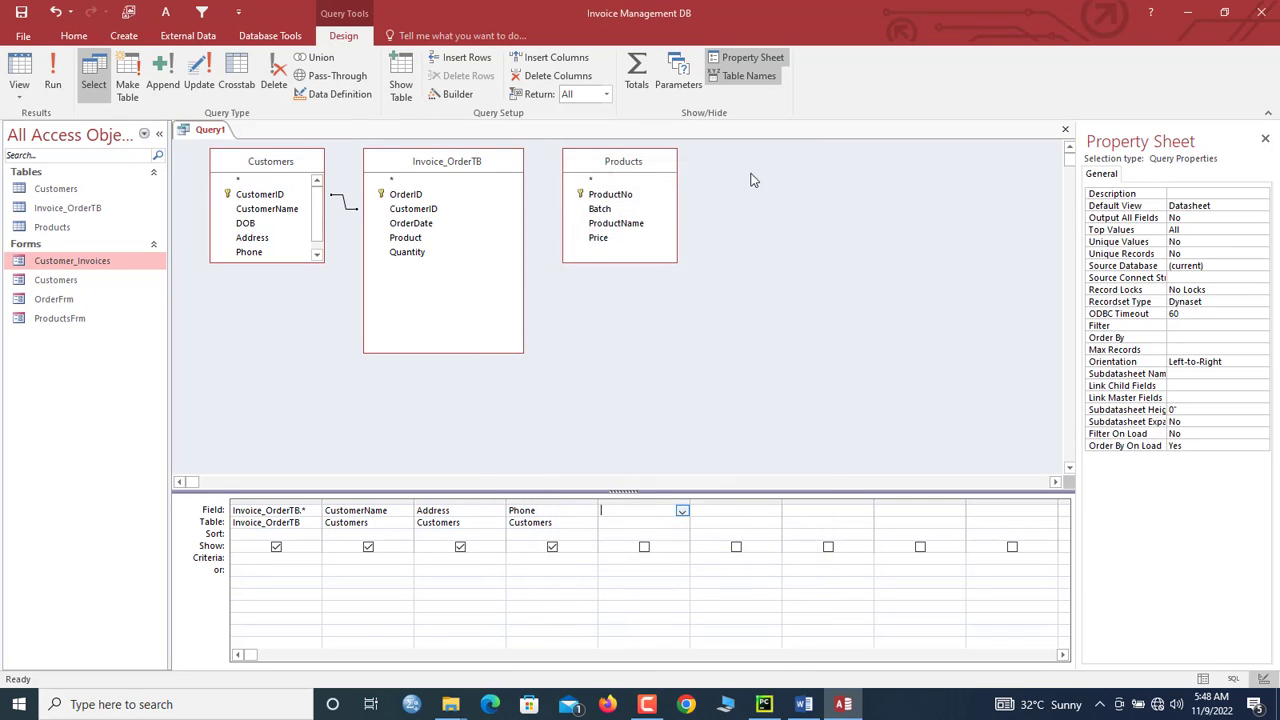
Step: Join Products.ProductNo to the order's Product field, add Price, and run the query
{"action": "left_click", "coordinate": [605, 197]}
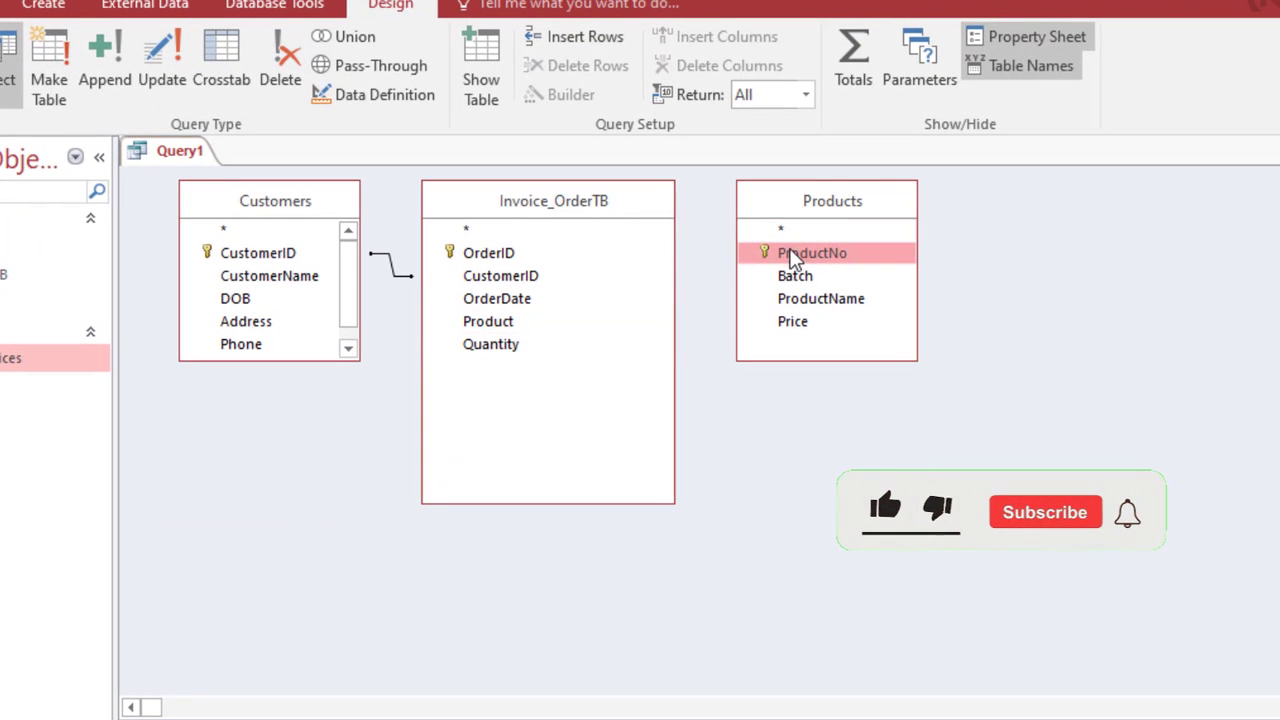
{"action": "left_click_drag", "start_coordinate": [792, 253], "coordinate": [503, 336]}
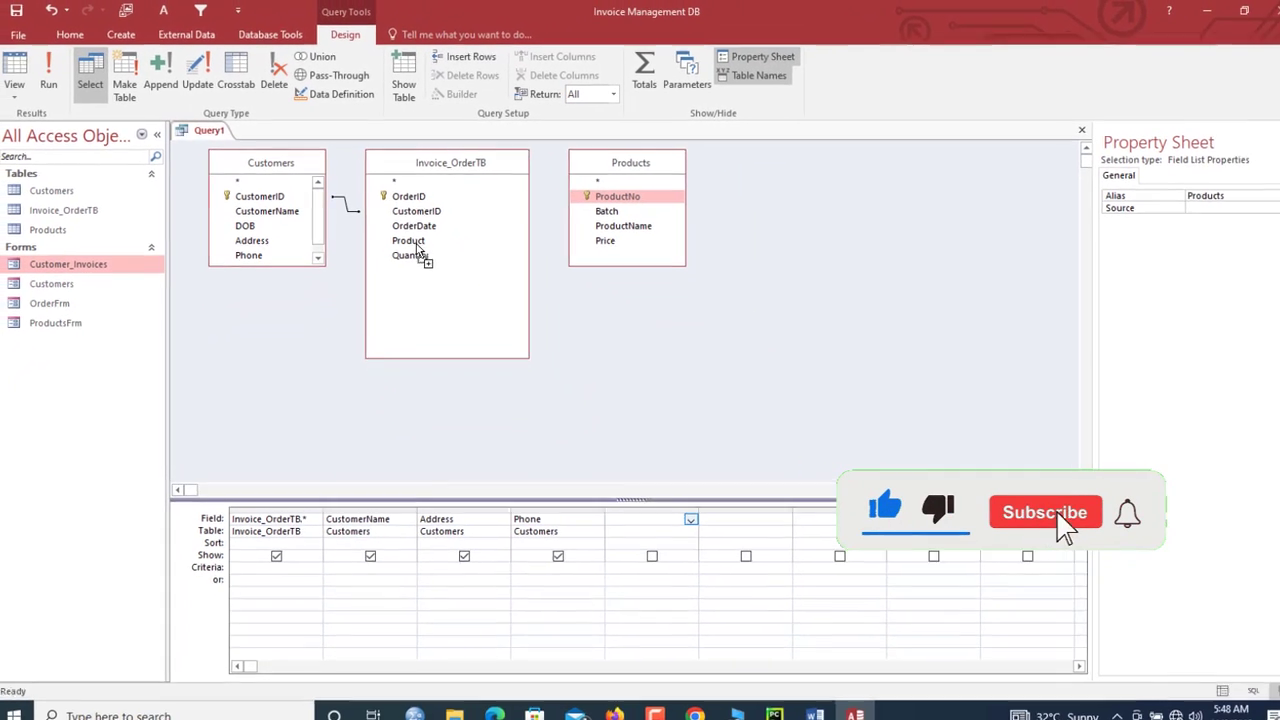
{"action": "left_click_drag", "start_coordinate": [417, 247], "coordinate": [420, 251]}
{"action": "left_click", "coordinate": [609, 248]}
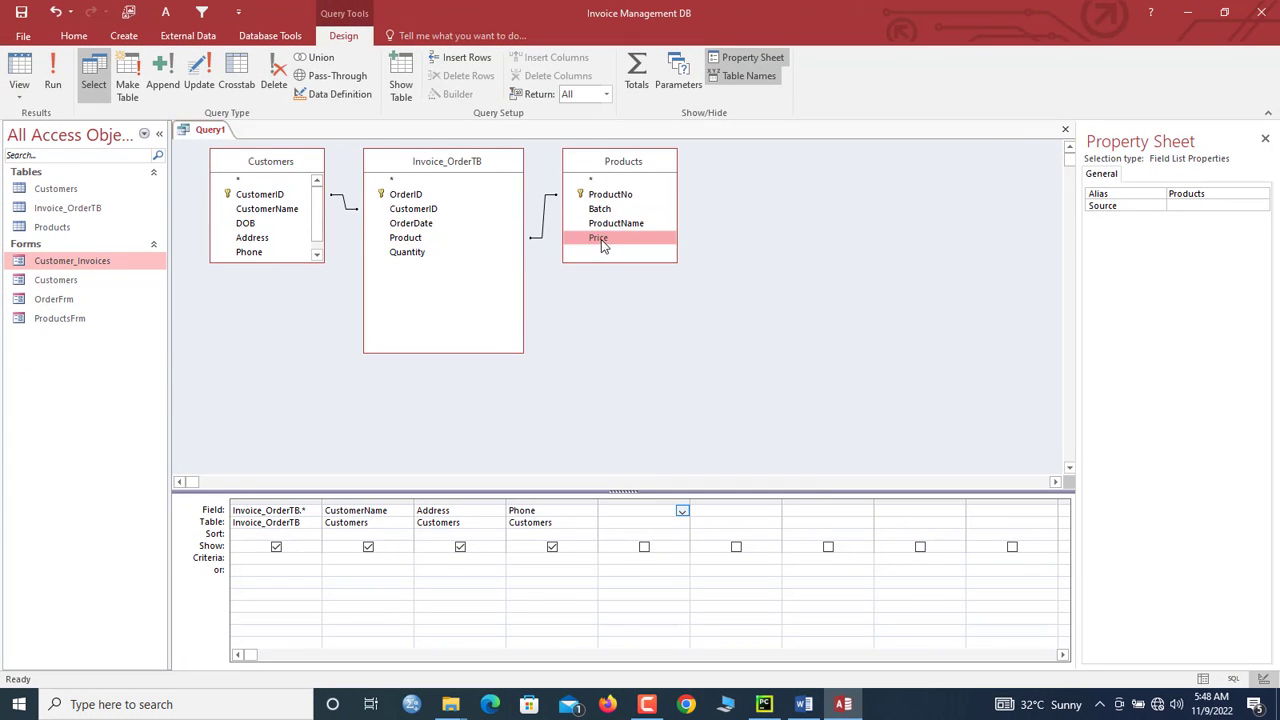
{"action": "double_click", "coordinate": [603, 247]}
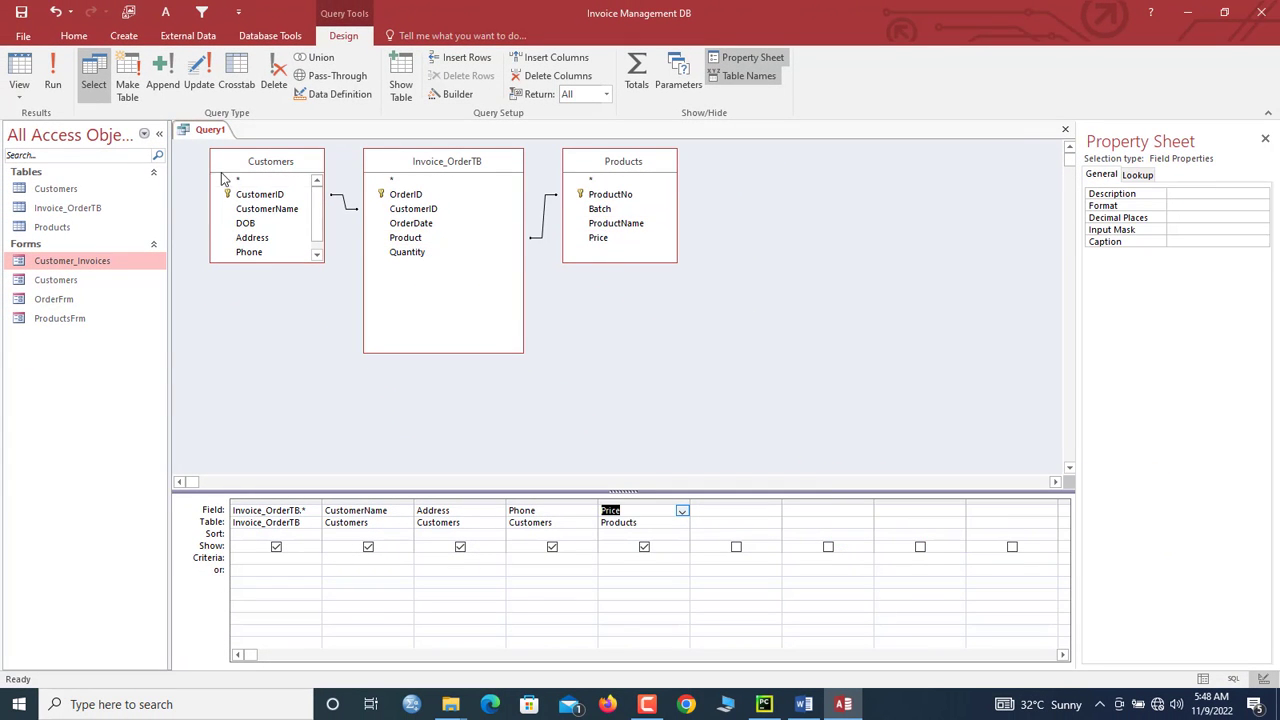
{"action": "left_click", "coordinate": [62, 88]}
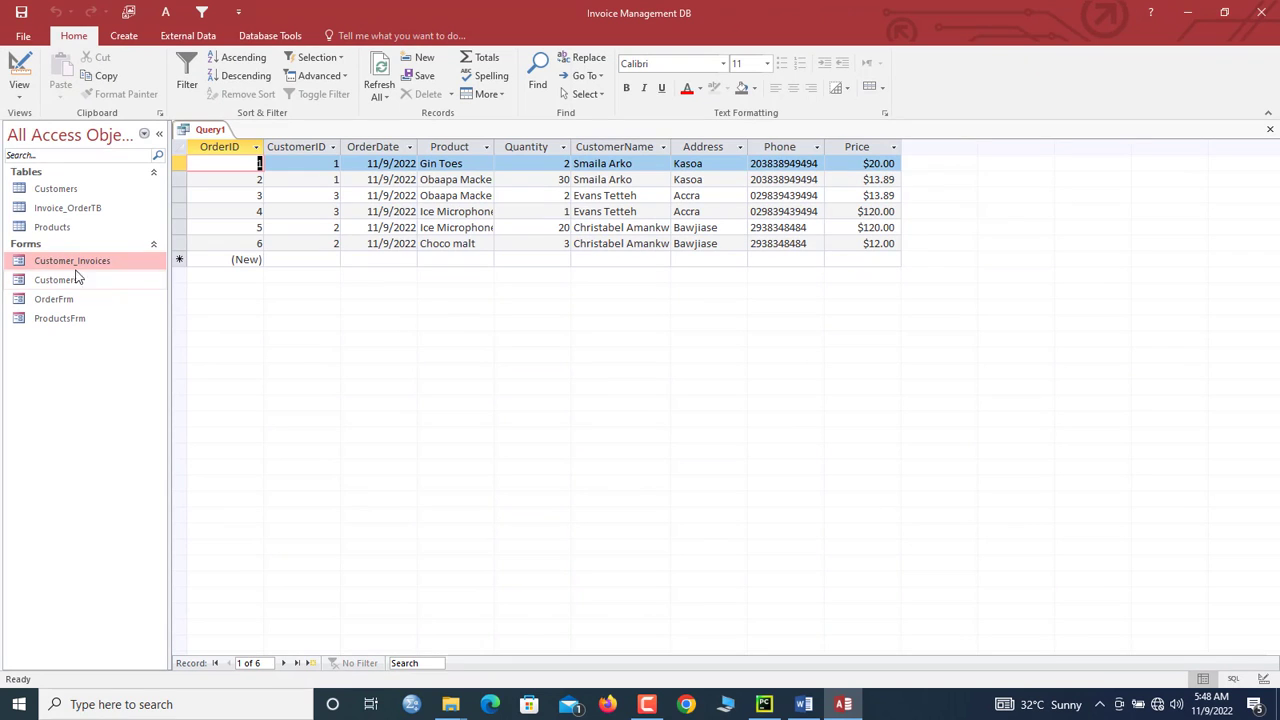
{"action": "double_click", "coordinate": [52, 227]}
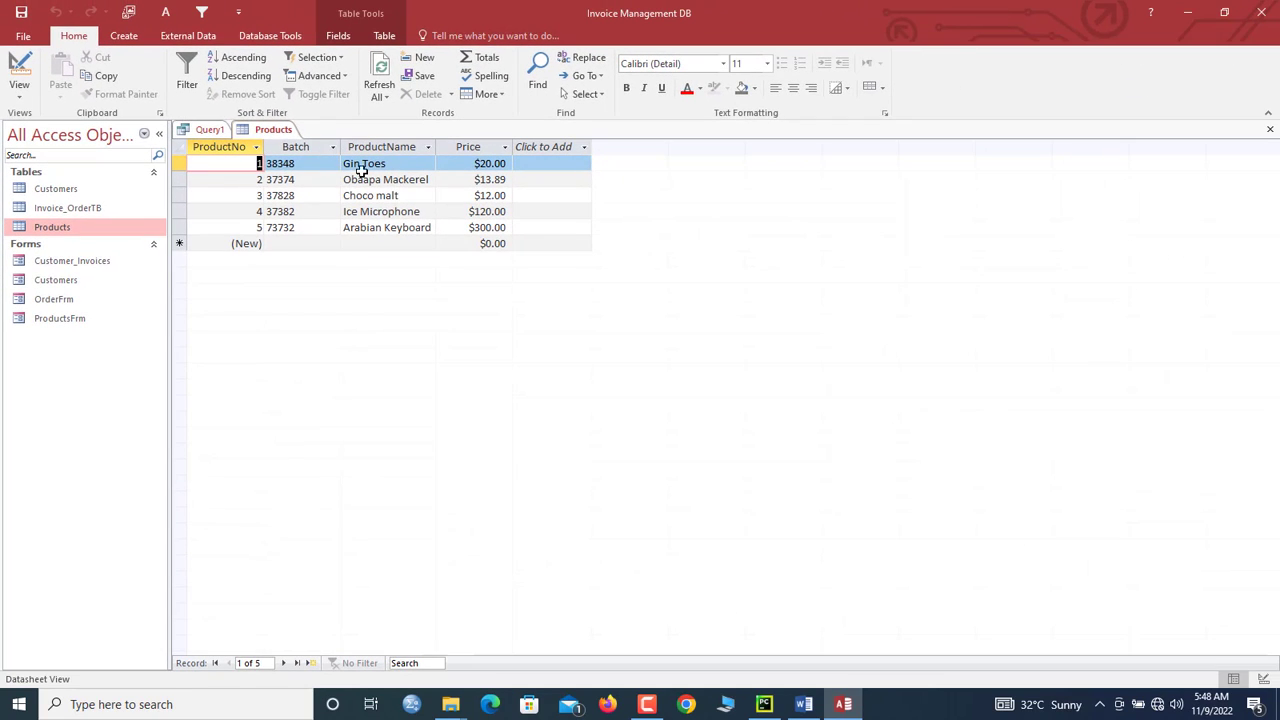
{"action": "right_click", "coordinate": [262, 132]}
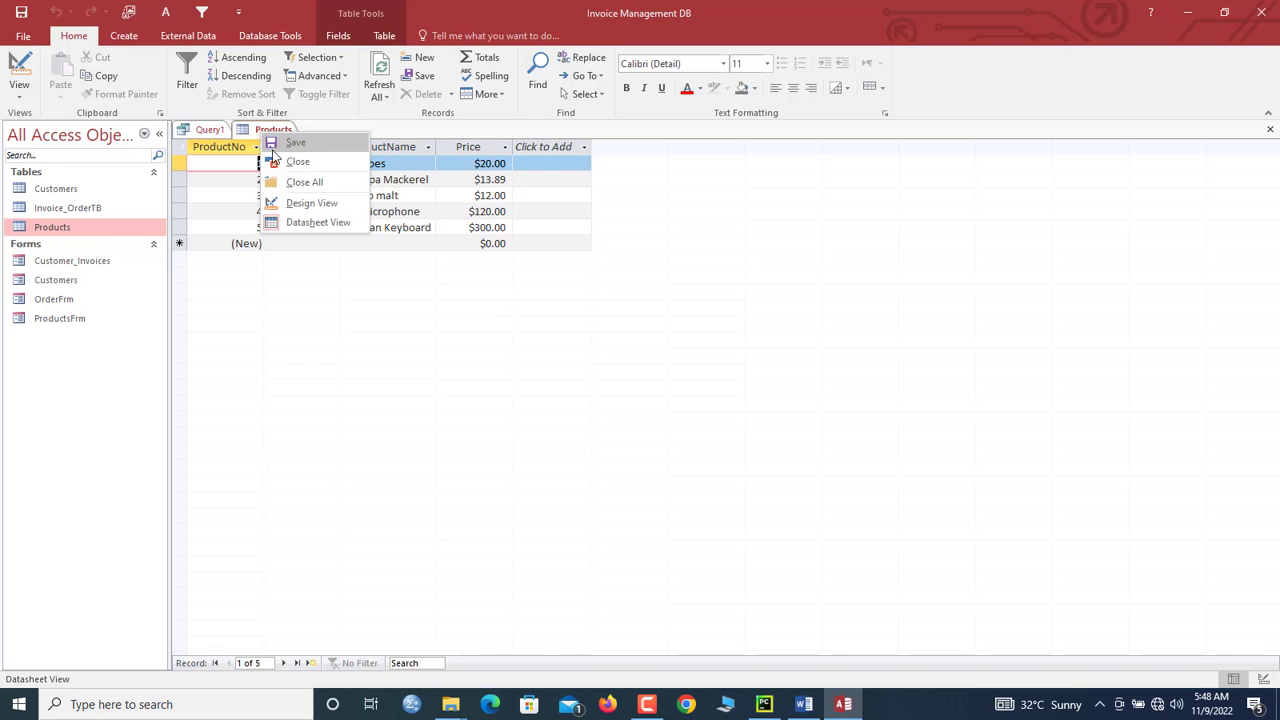
{"action": "left_click", "coordinate": [277, 162]}
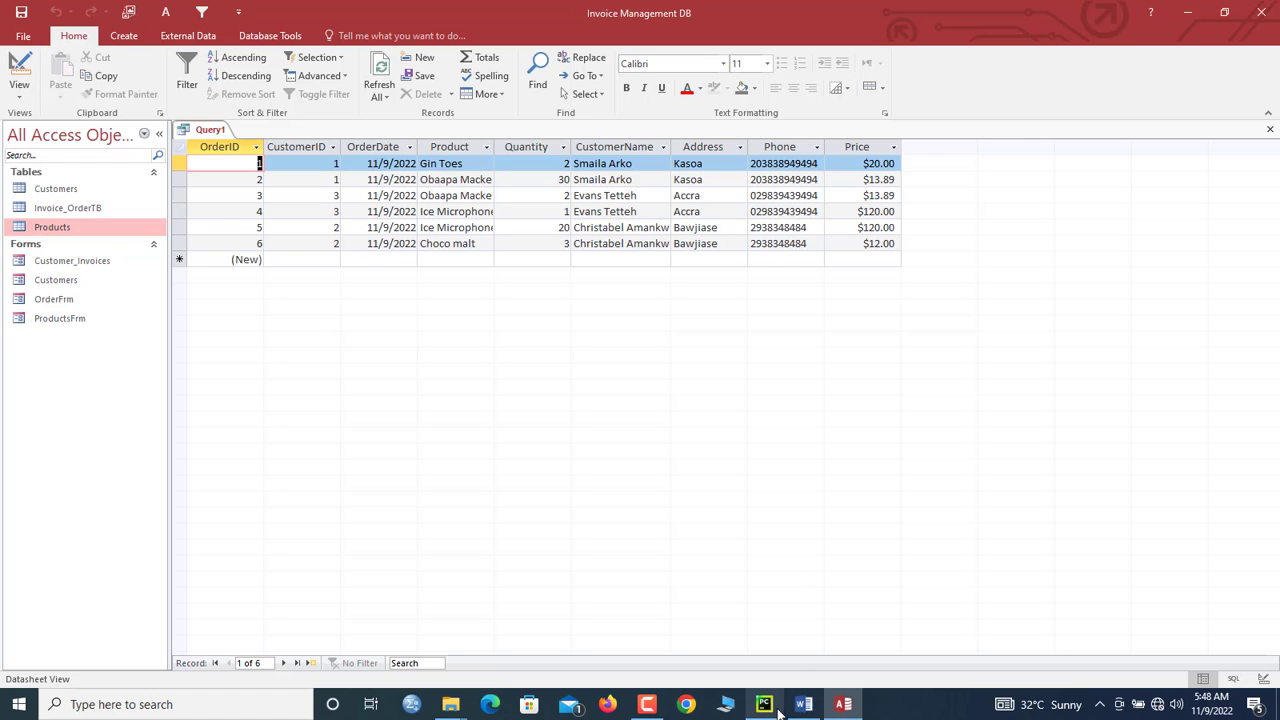
{"action": "mouse_move", "coordinate": [808, 708]}
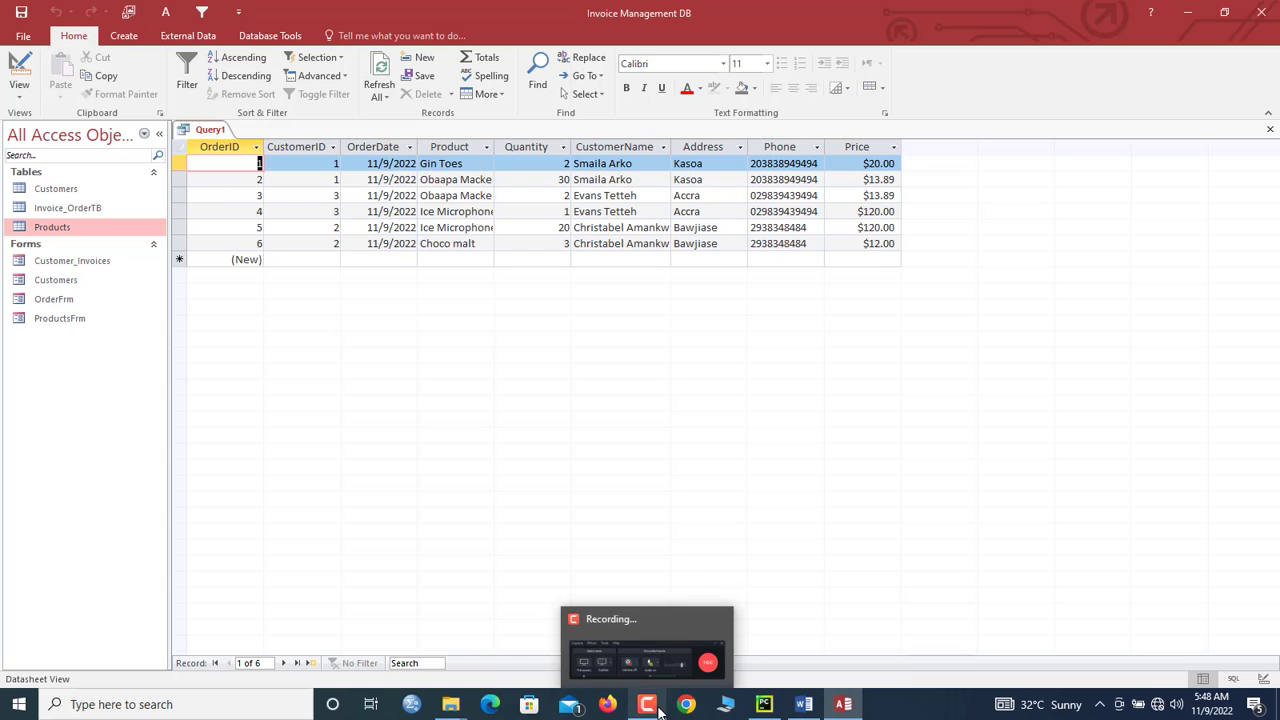
{"action": "left_click", "coordinate": [197, 136]}
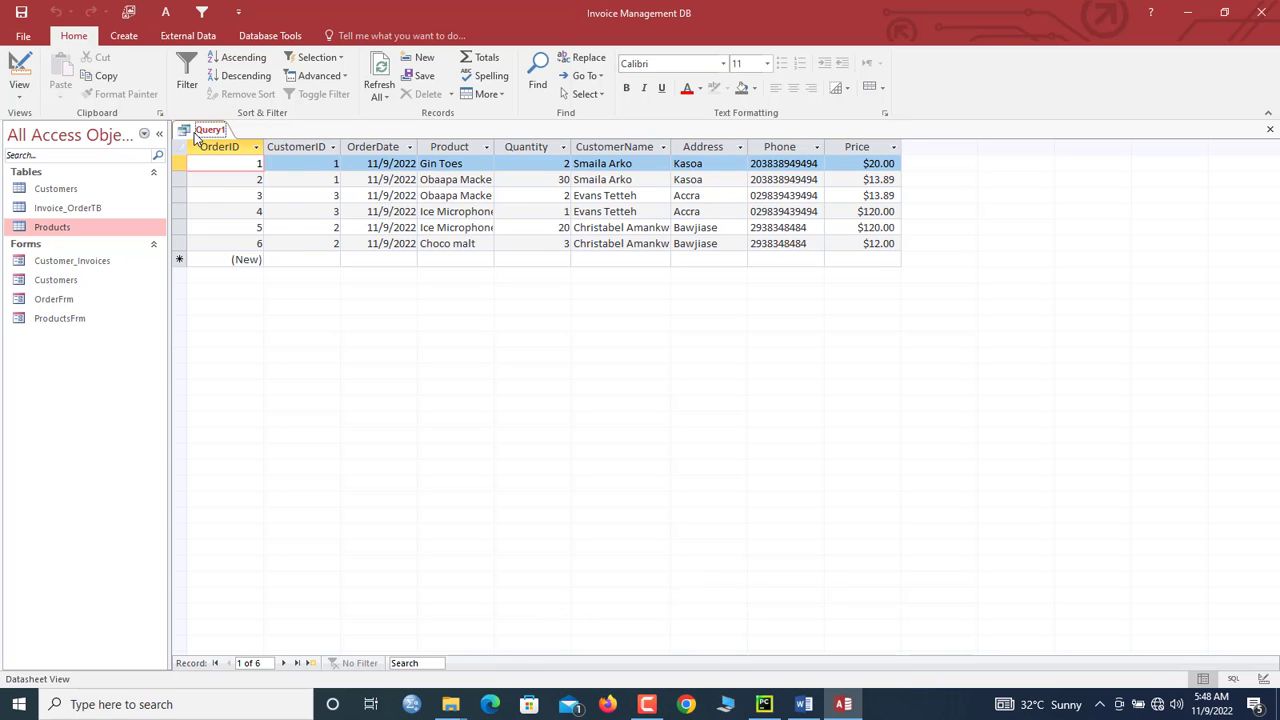
Step: Return Query1 to Design View and select the next empty Field column
{"action": "right_click", "coordinate": [197, 137]}
{"action": "left_click", "coordinate": [245, 209]}
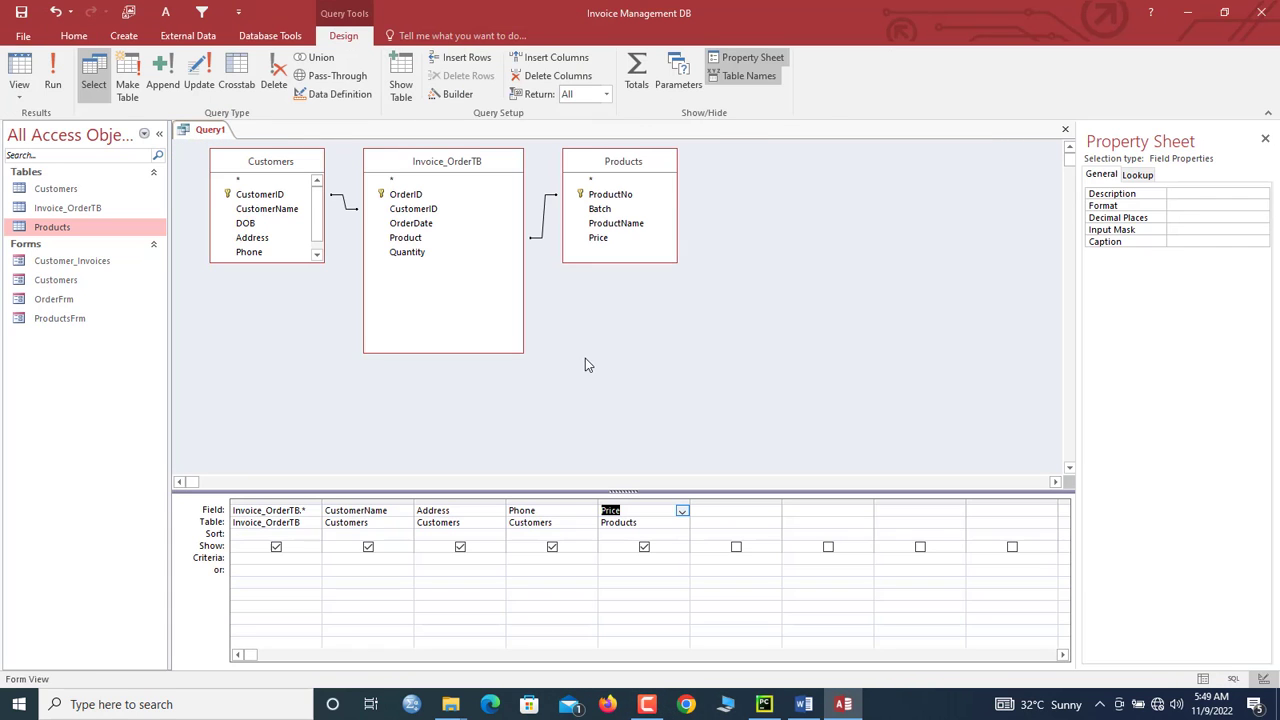
{"action": "left_click", "coordinate": [710, 510]}
Step: Build the field OrderCost: [Invoice_OrderTB].[Quantity]*[Products].[Price] in Expression Builder
{"action": "right_click", "coordinate": [712, 513]}
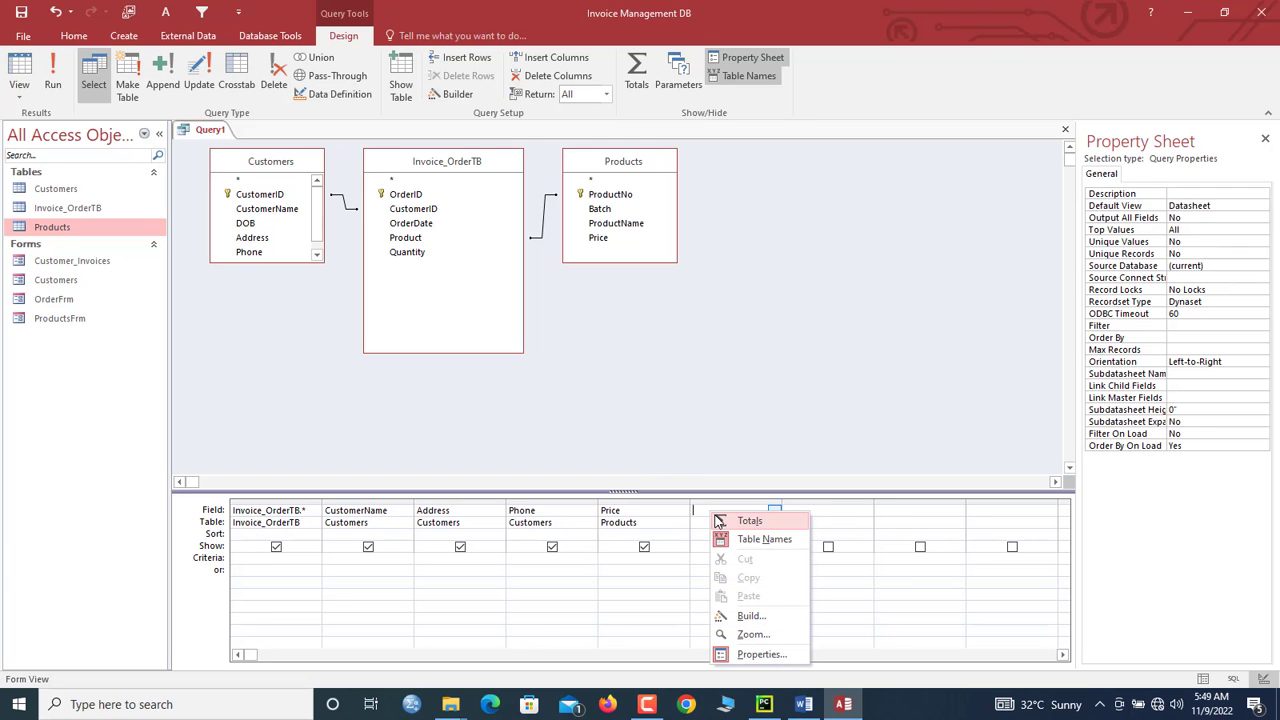
{"action": "left_click", "coordinate": [749, 616]}
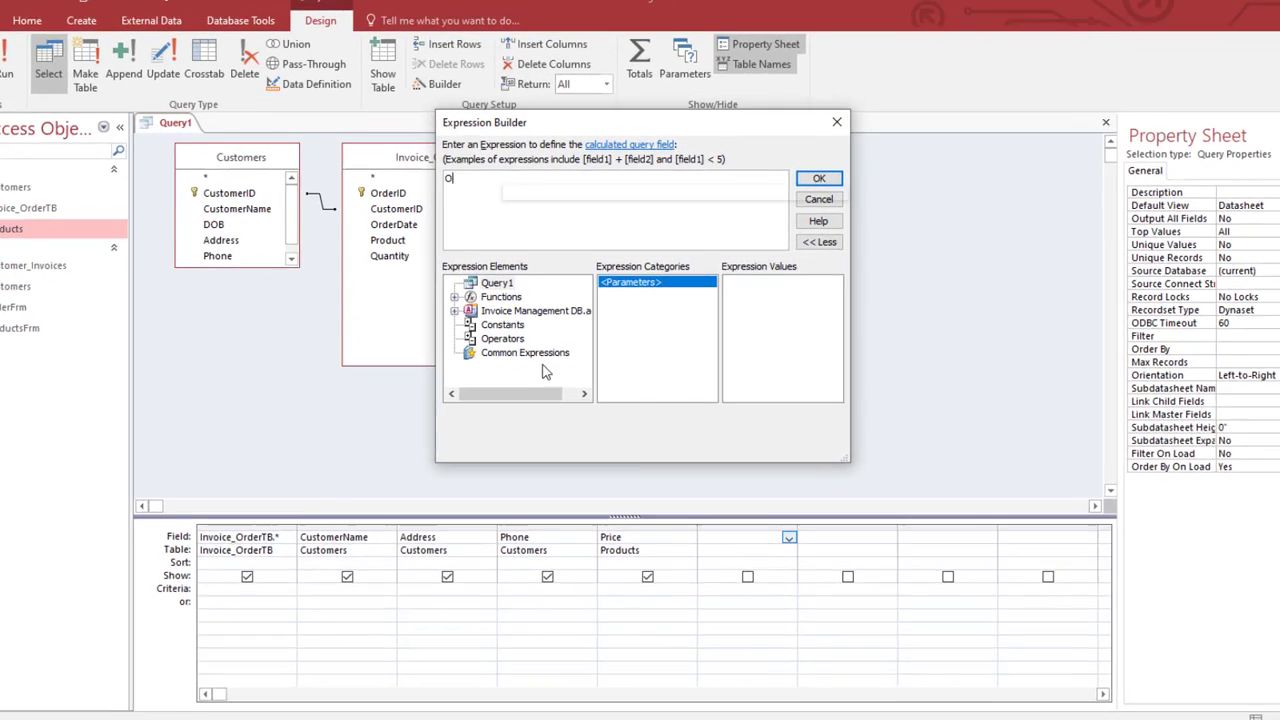
{"action": "type", "text": "Ord"}
{"action": "type", "text": "erCost:"}
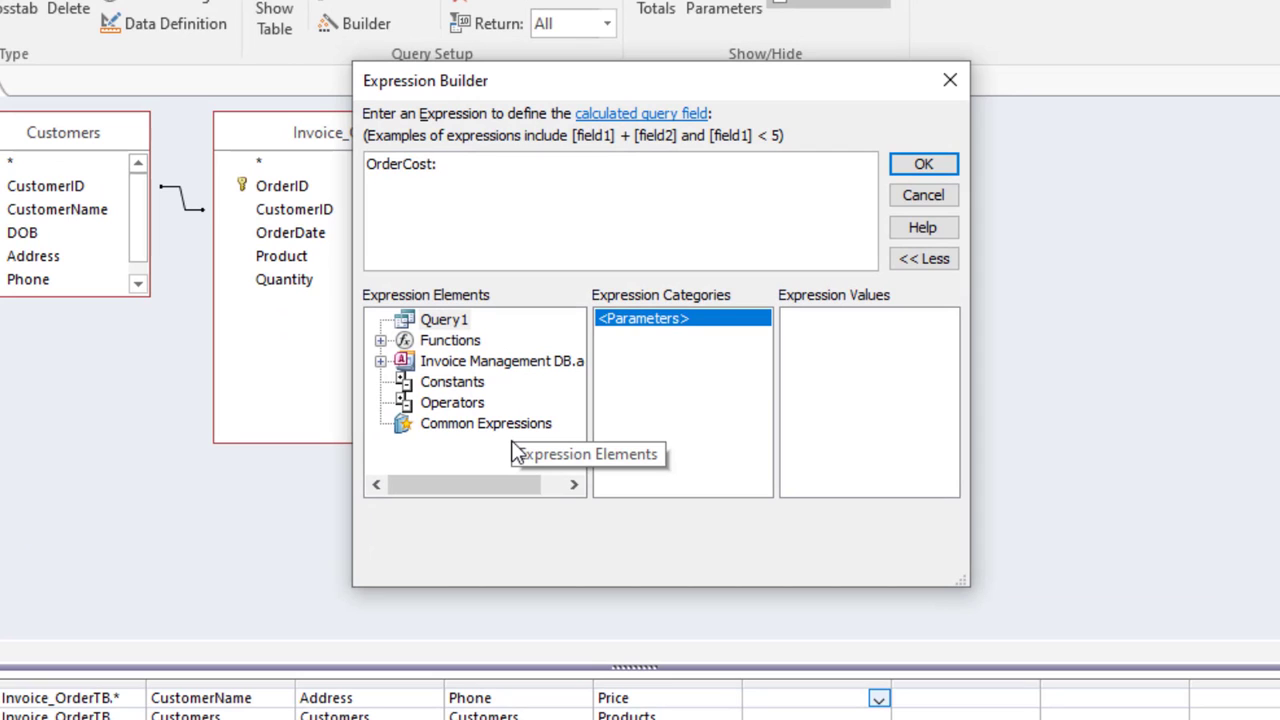
{"action": "type", "text": " in"}
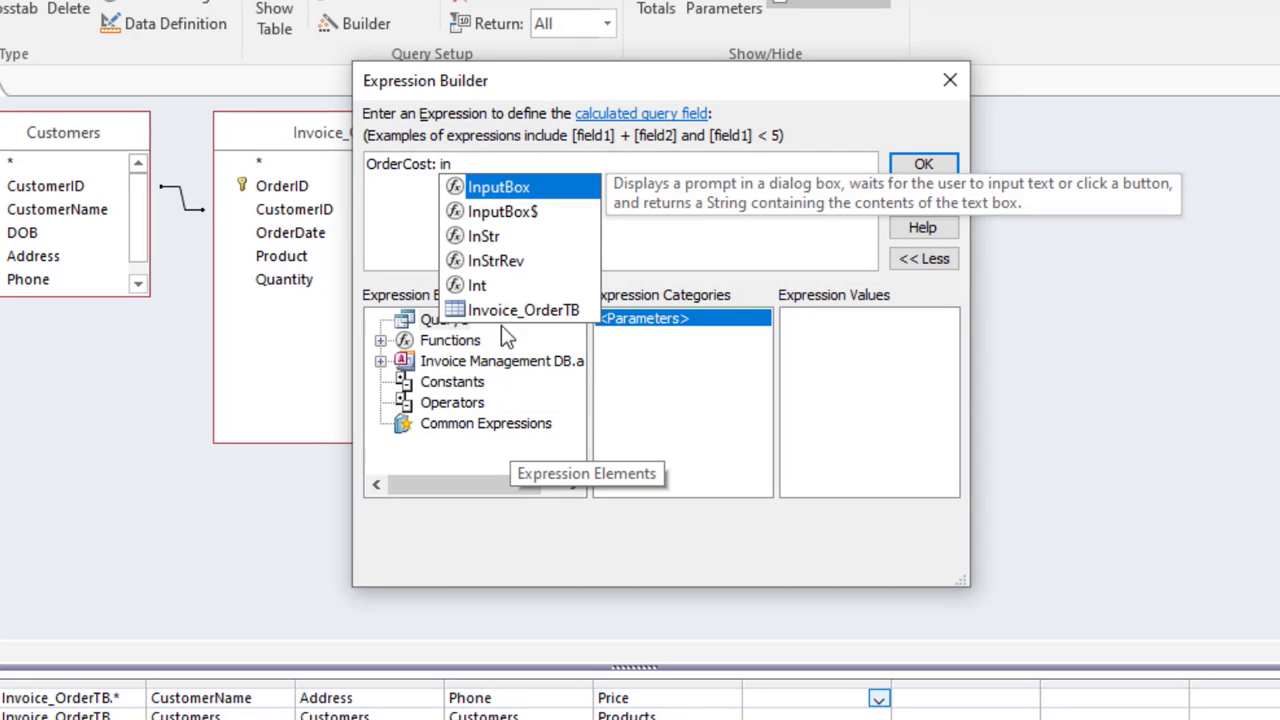
{"action": "double_click", "coordinate": [501, 309]}
{"action": "left_click_drag", "start_coordinate": [509, 80], "coordinate": [523, 342]}
{"action": "type", "text": "."}
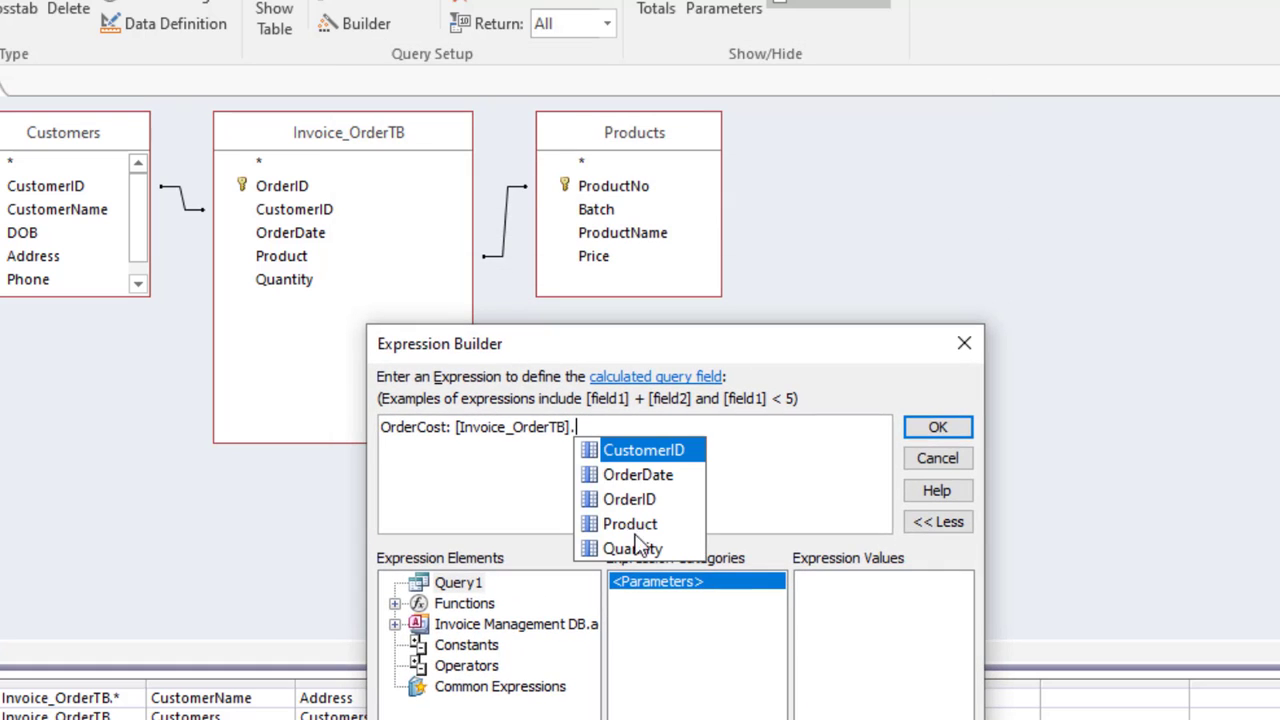
{"action": "double_click", "coordinate": [637, 549]}
{"action": "type", "text": "*"}
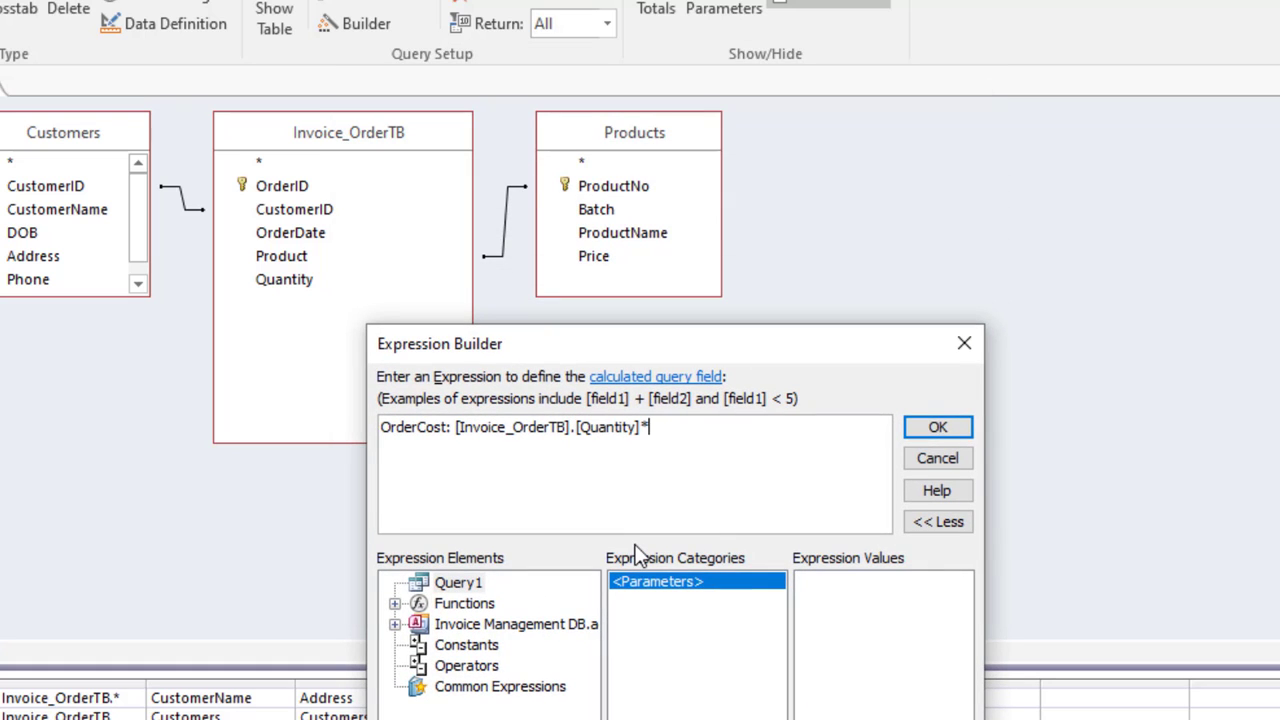
{"action": "type", "text": "pr"}
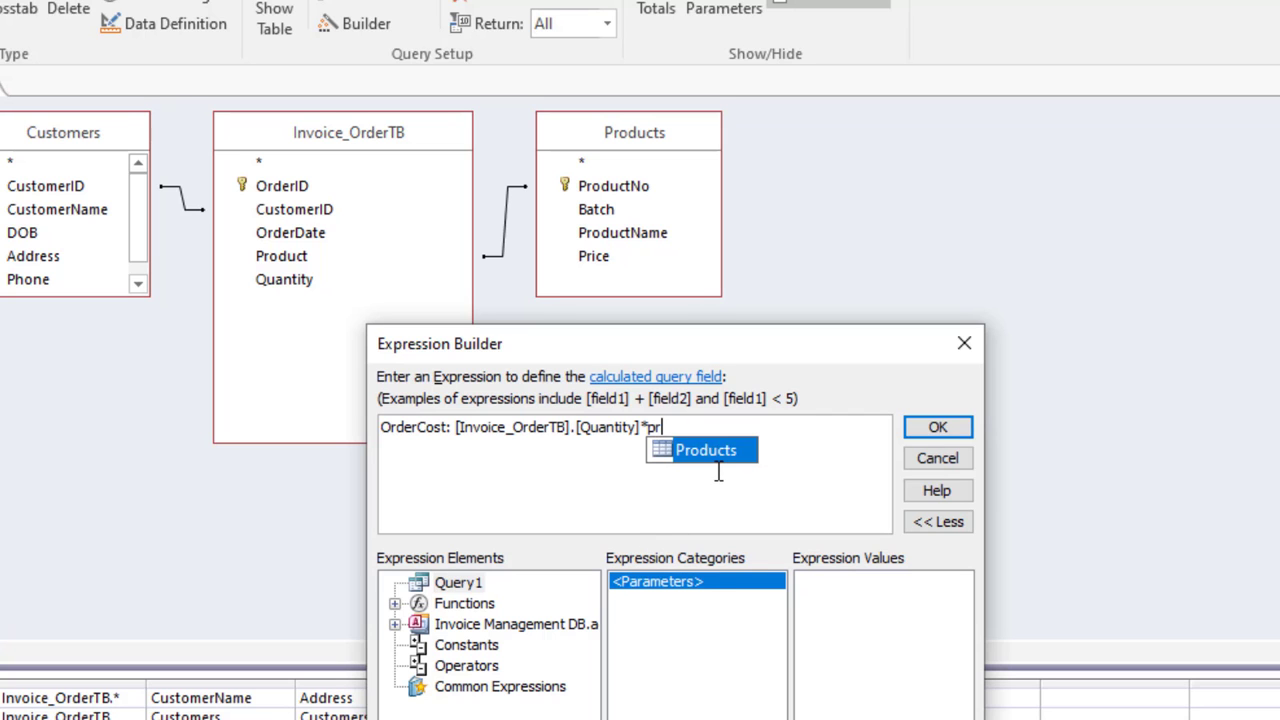
{"action": "double_click", "coordinate": [708, 451]}
{"action": "type", "text": "."}
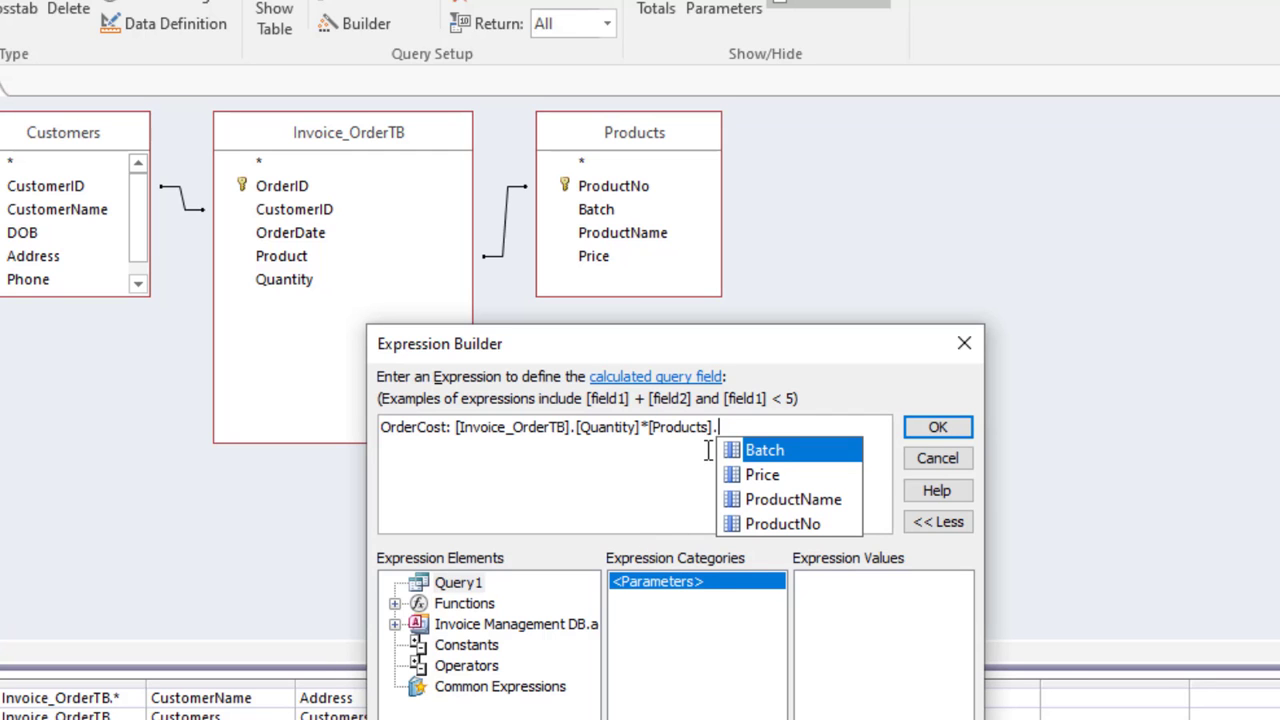
{"action": "double_click", "coordinate": [748, 475]}
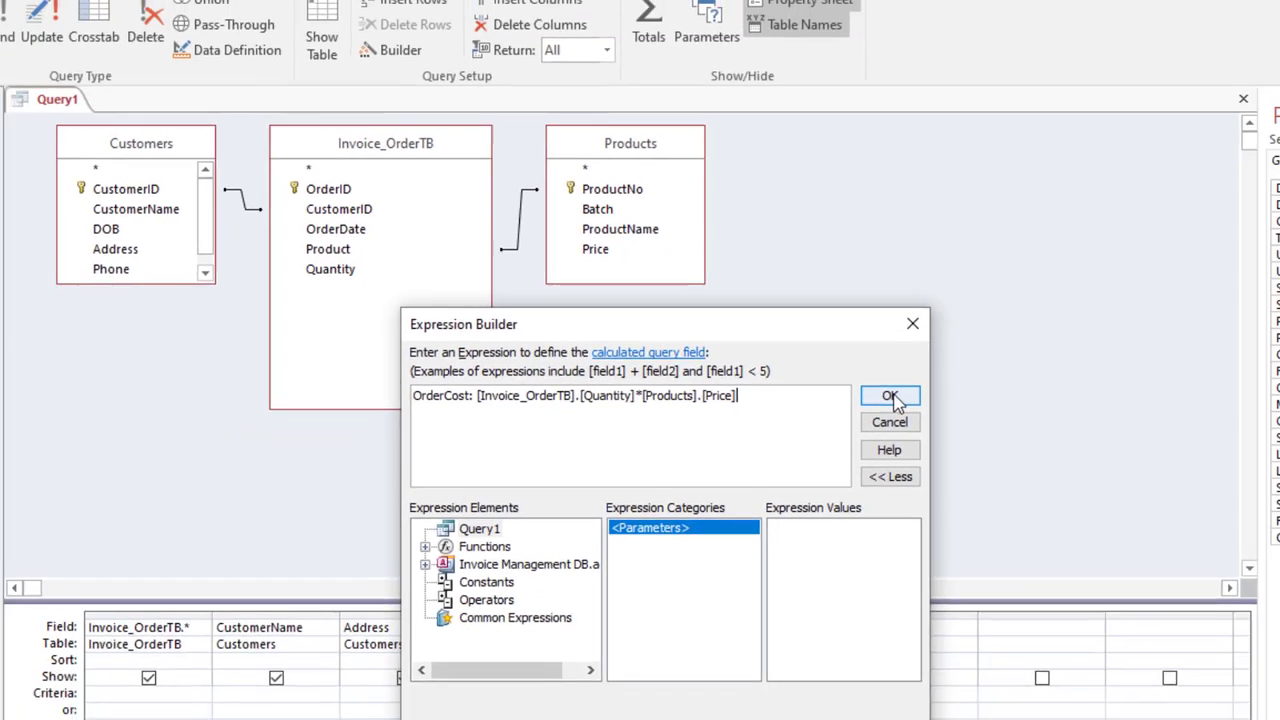
{"action": "left_click", "coordinate": [940, 426]}
Step: Run Query1 and check quantities, prices and OrderCost values such as $416.70 and $27.78
{"action": "left_click", "coordinate": [54, 90]}
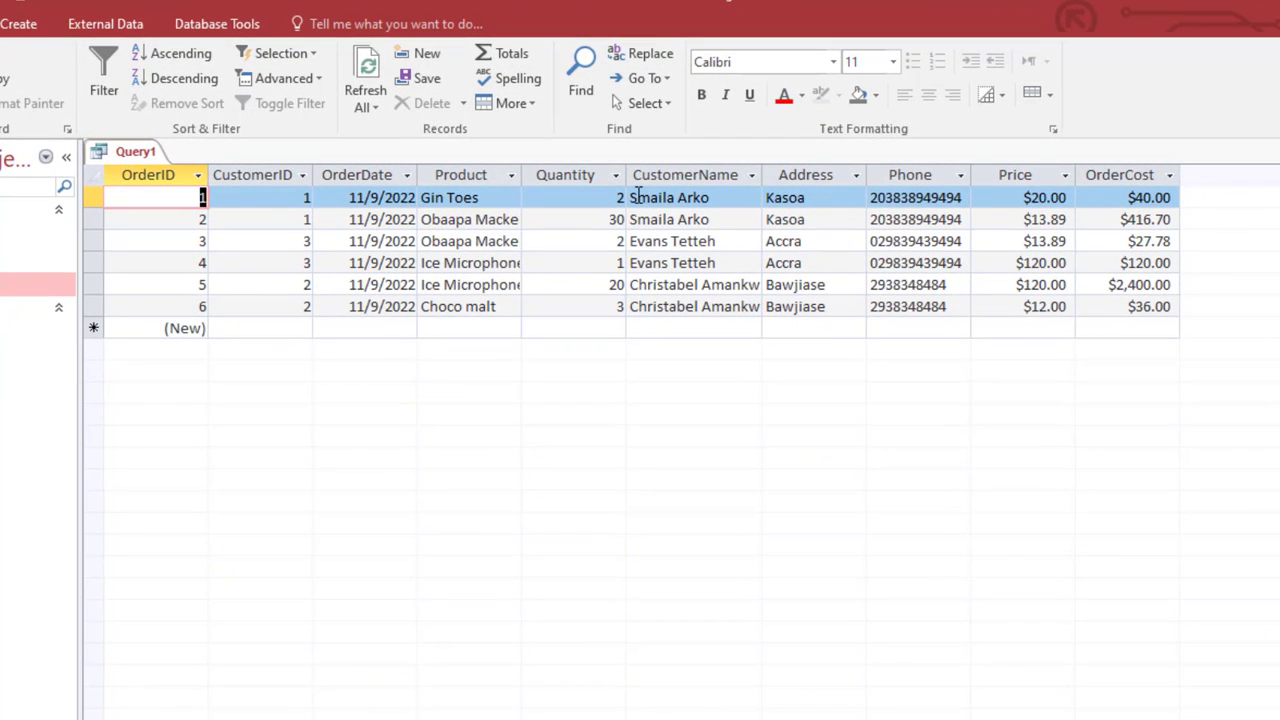
{"action": "left_click", "coordinate": [610, 197]}
{"action": "left_click", "coordinate": [1026, 197]}
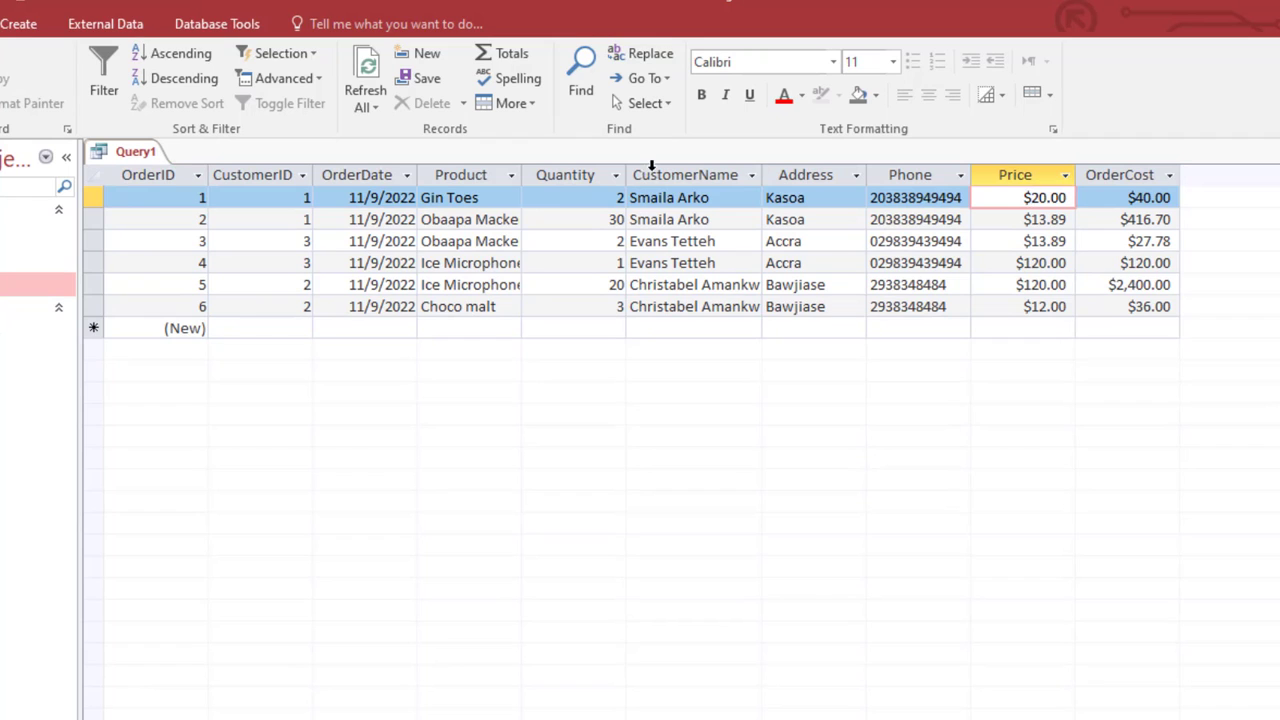
{"action": "double_click", "coordinate": [614, 219]}
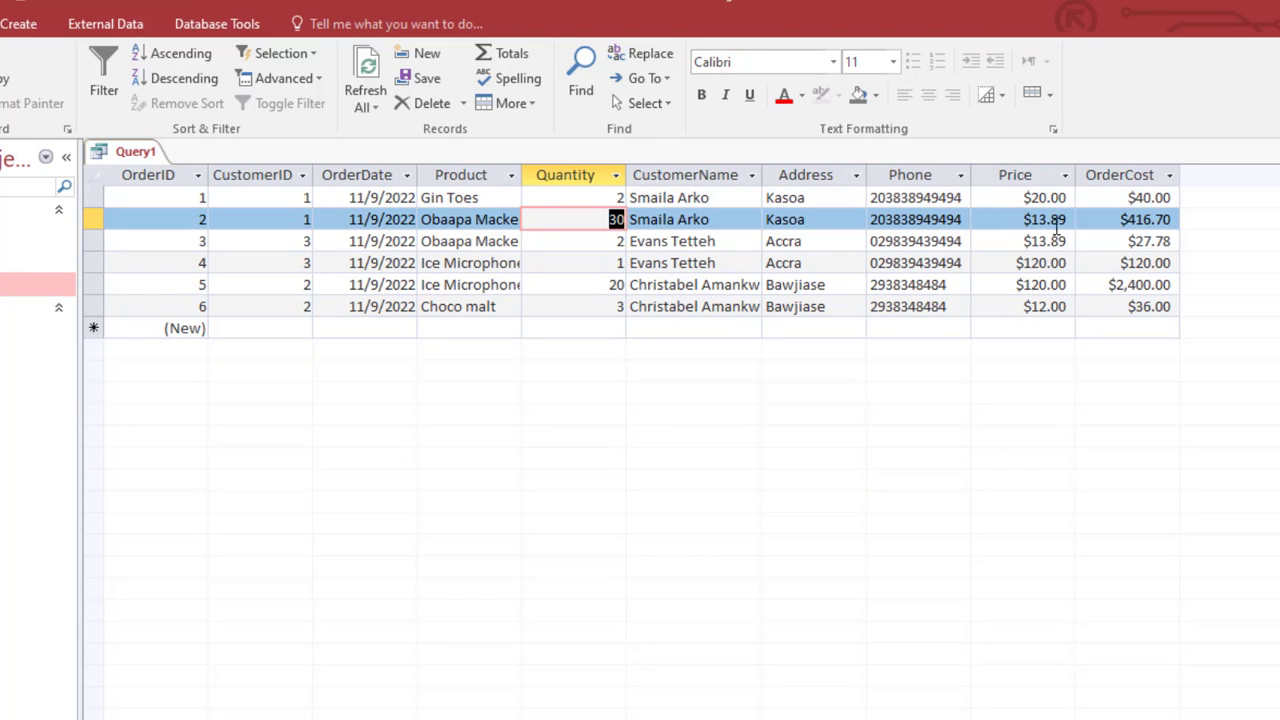
{"action": "left_click", "coordinate": [1122, 220]}
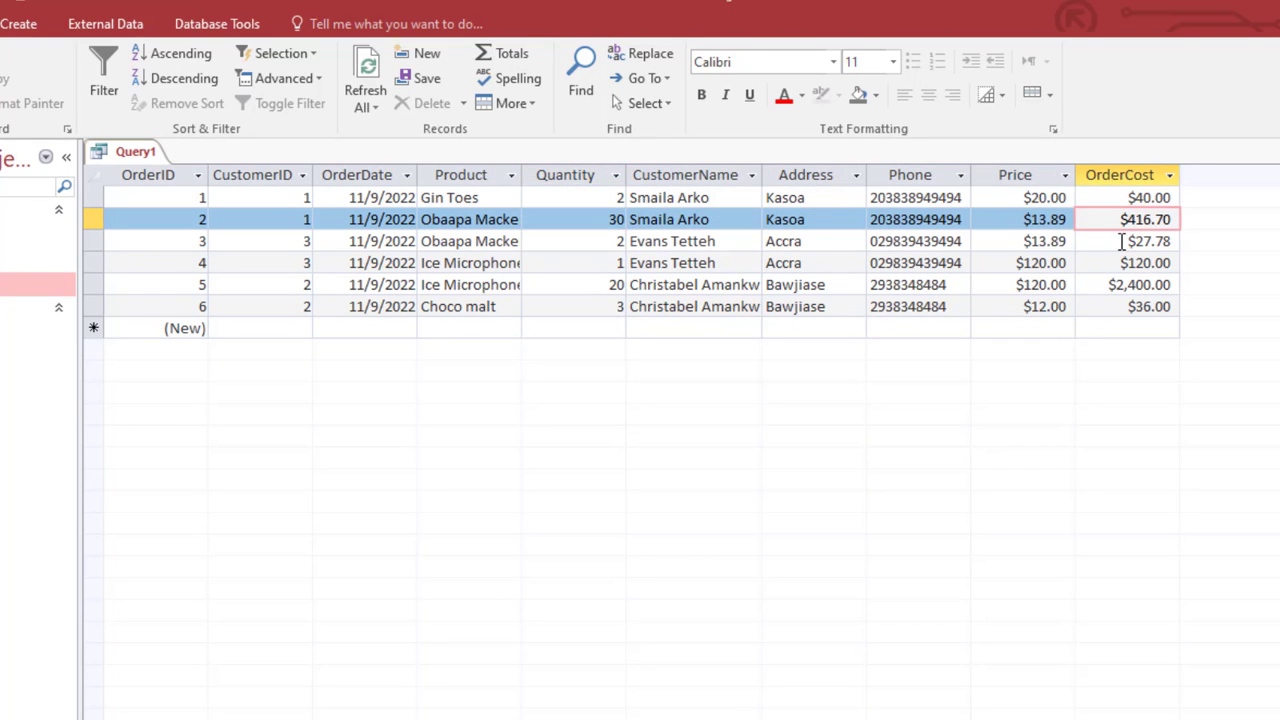
{"action": "left_click", "coordinate": [1123, 241]}
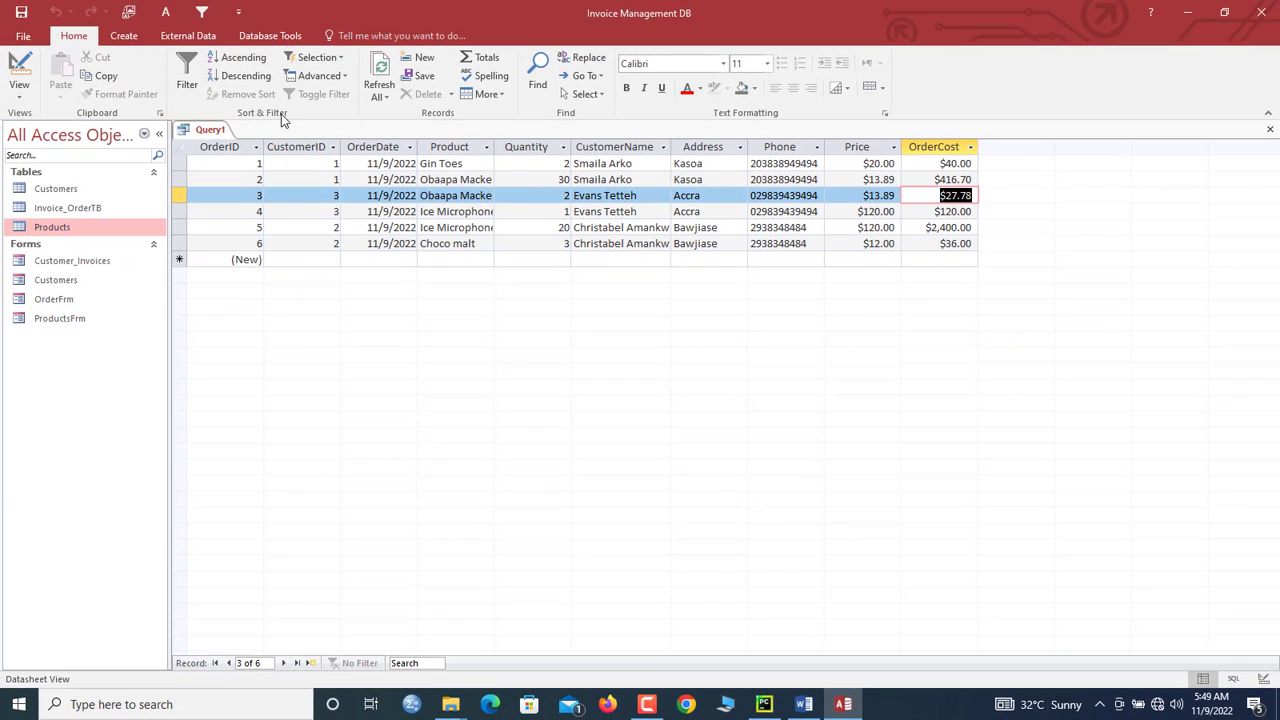
{"action": "right_click", "coordinate": [212, 133]}
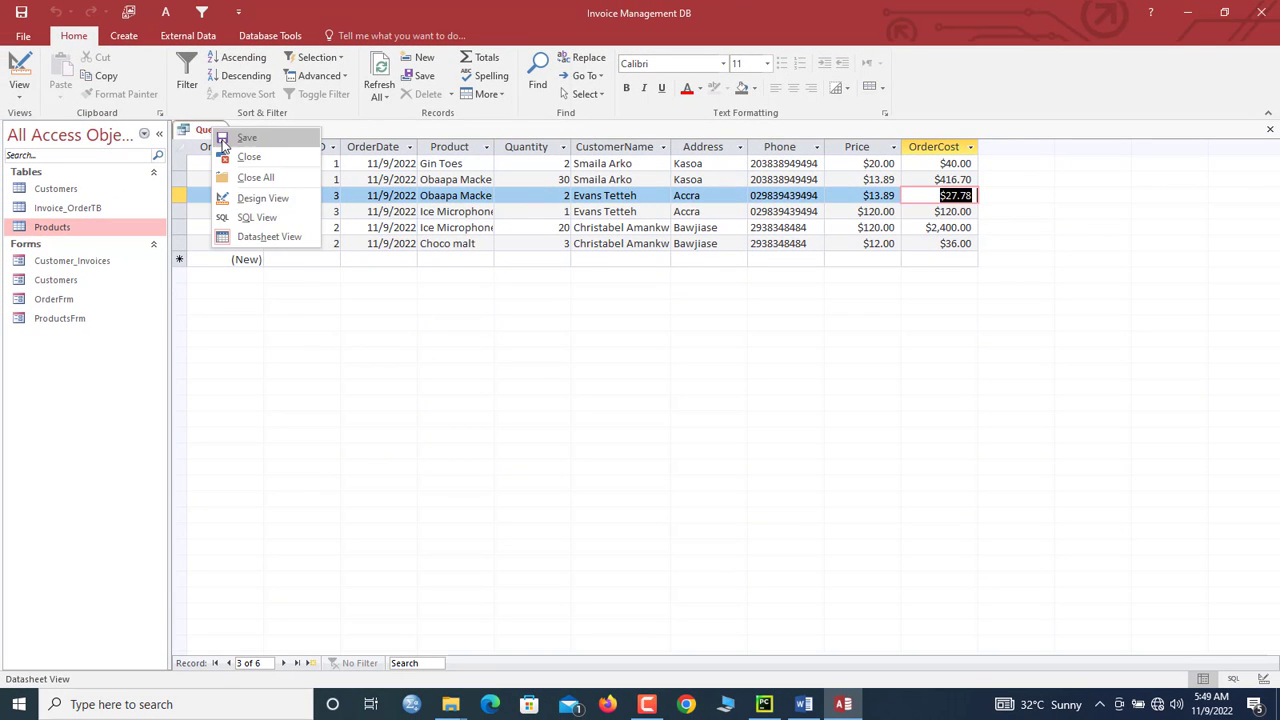
Step: Save the query under the name 'Invoice Query extended'
{"action": "left_click", "coordinate": [229, 144]}
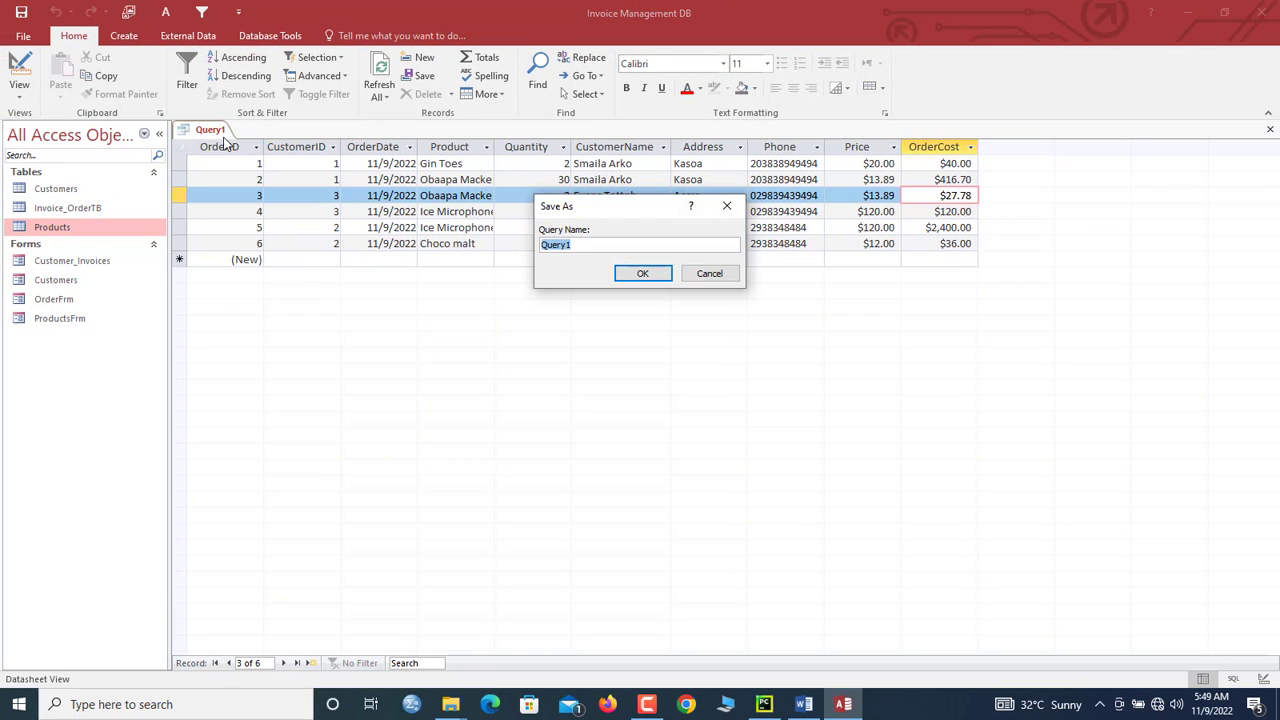
{"action": "type", "text": "Invoice Query extended"}
{"action": "key", "text": "Return"}
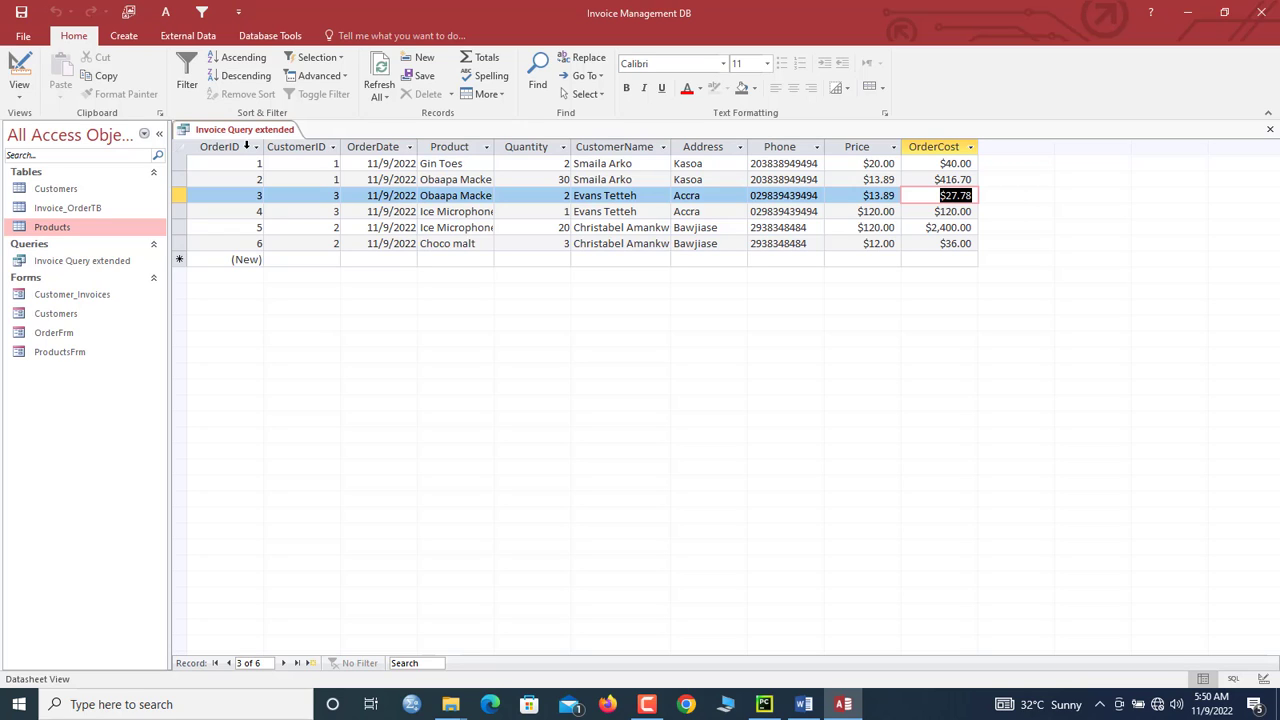
Step: Switch the query back to Design View and select the next empty column
{"action": "right_click", "coordinate": [260, 132]}
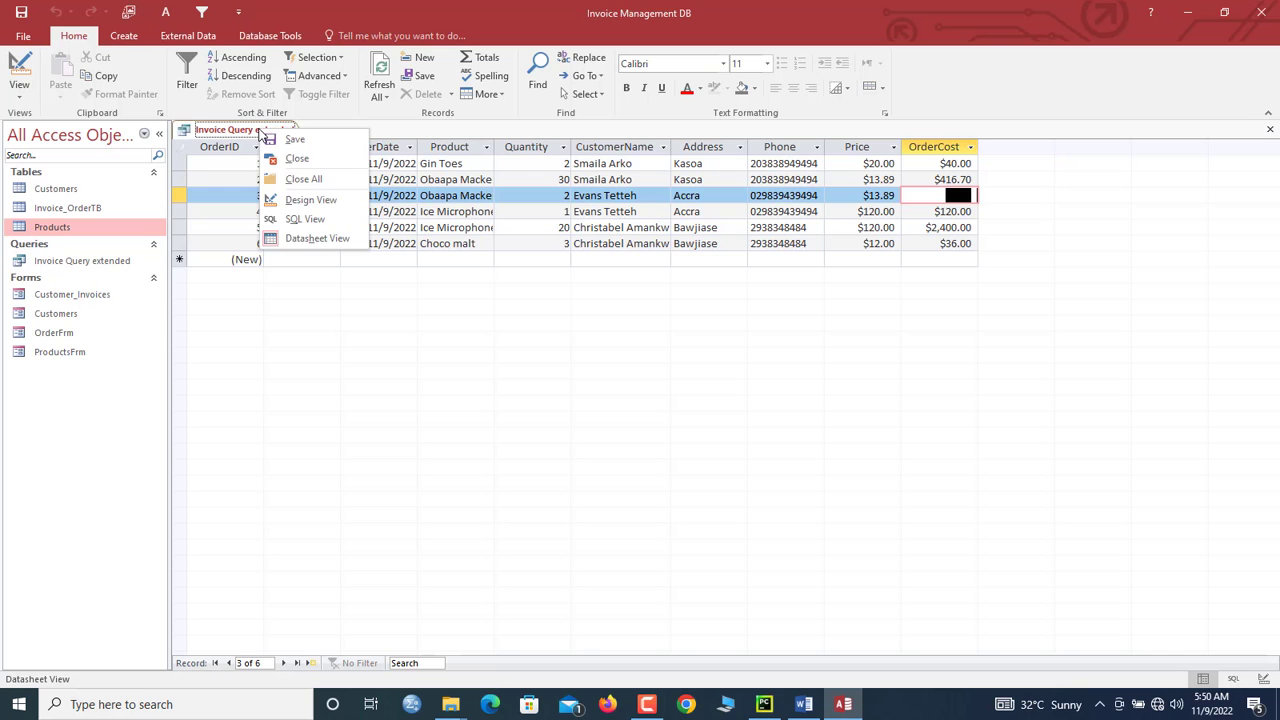
{"action": "left_click", "coordinate": [297, 197]}
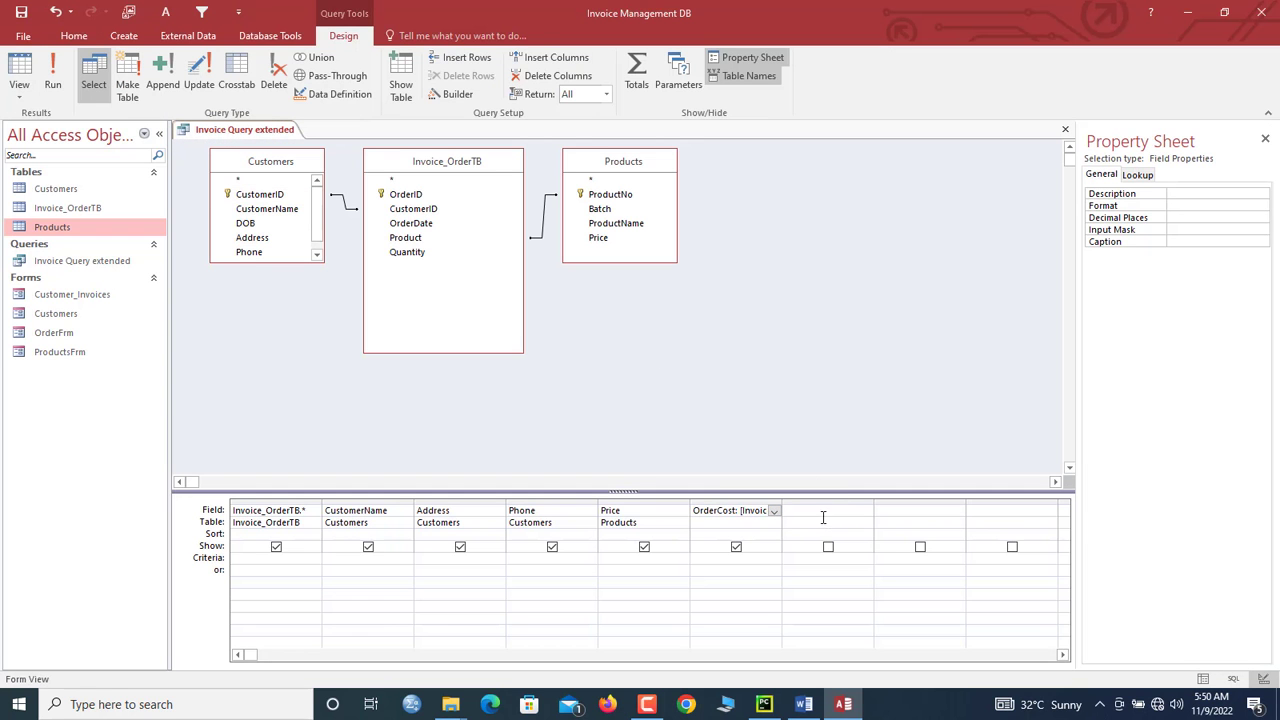
{"action": "left_click", "coordinate": [816, 509]}
Step: Start the SalesCode field in Expression Builder with Day([OrderDate])&Month([OrderDate])&
{"action": "right_click", "coordinate": [816, 509]}
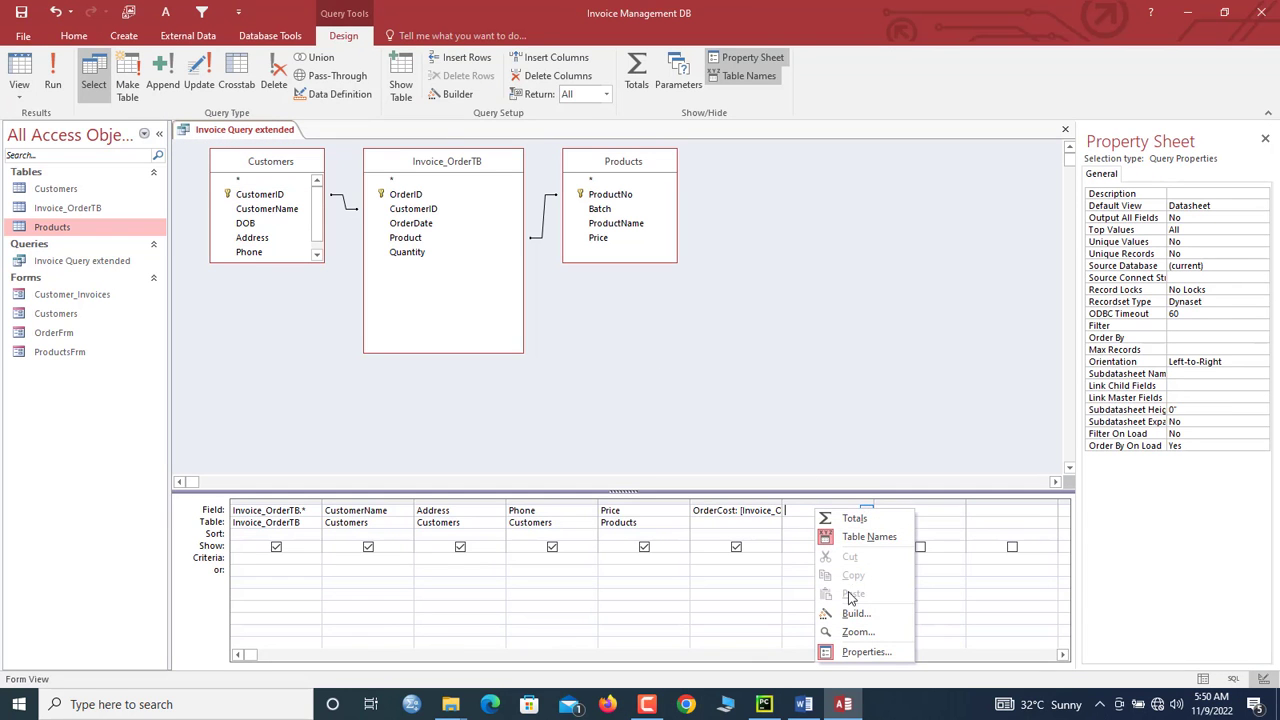
{"action": "left_click", "coordinate": [852, 608]}
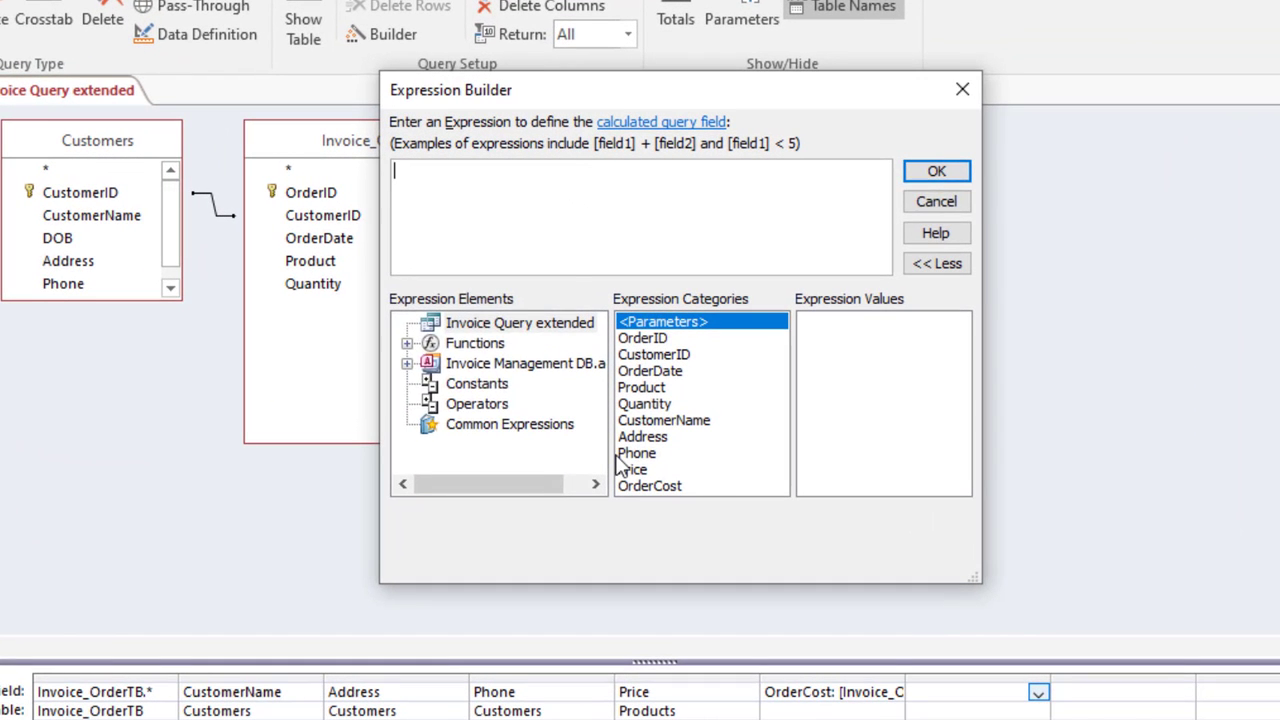
{"action": "type", "text": "SalesCo"}
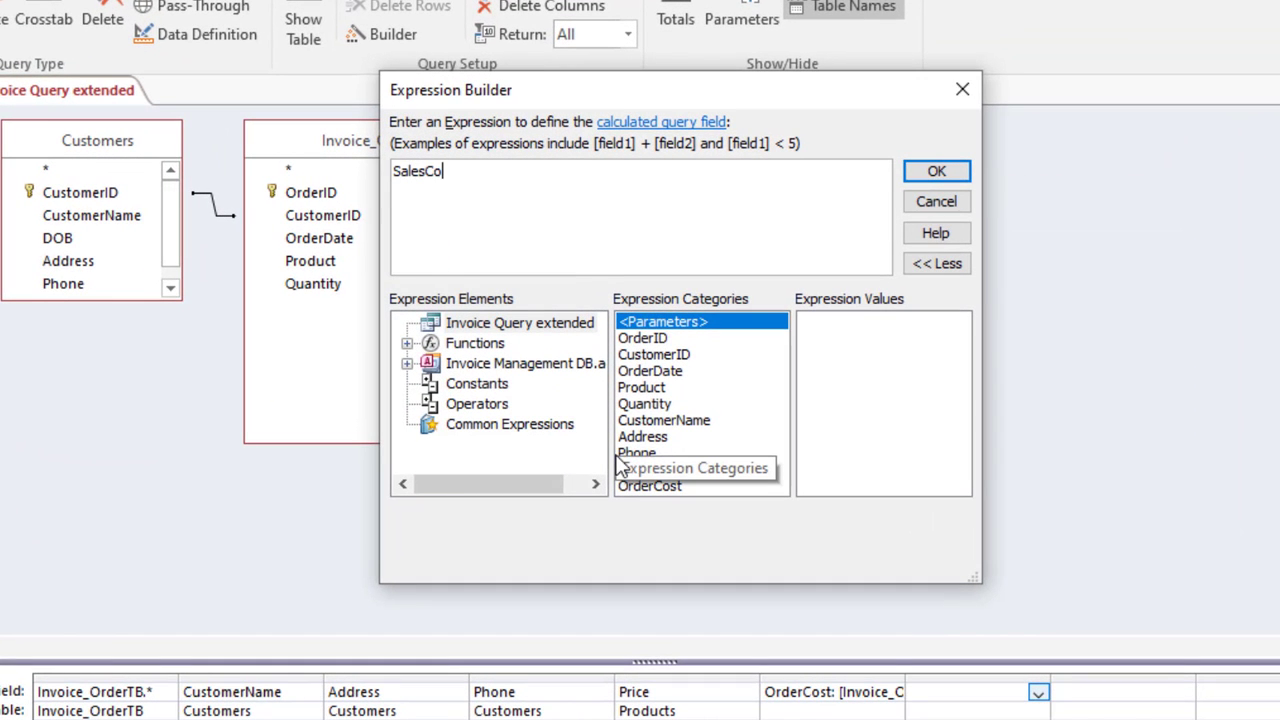
{"action": "type", "text": "de:"}
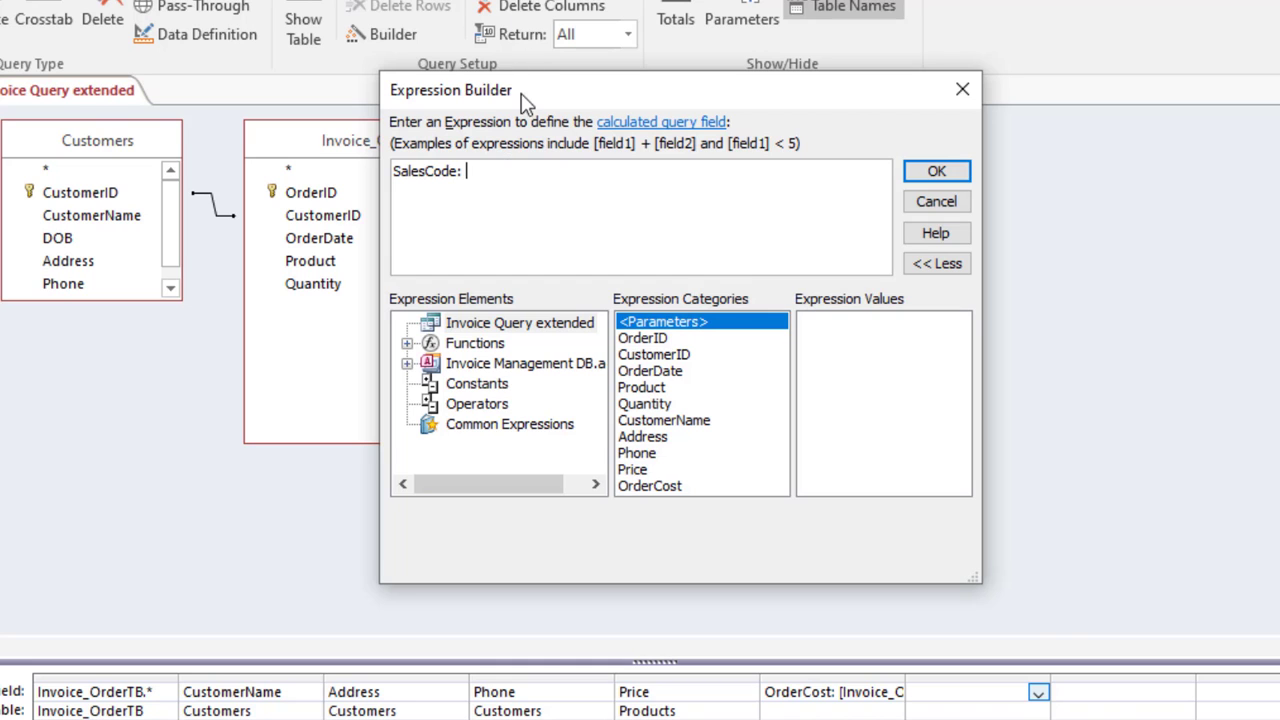
{"action": "left_click_drag", "start_coordinate": [524, 98], "coordinate": [805, 272]}
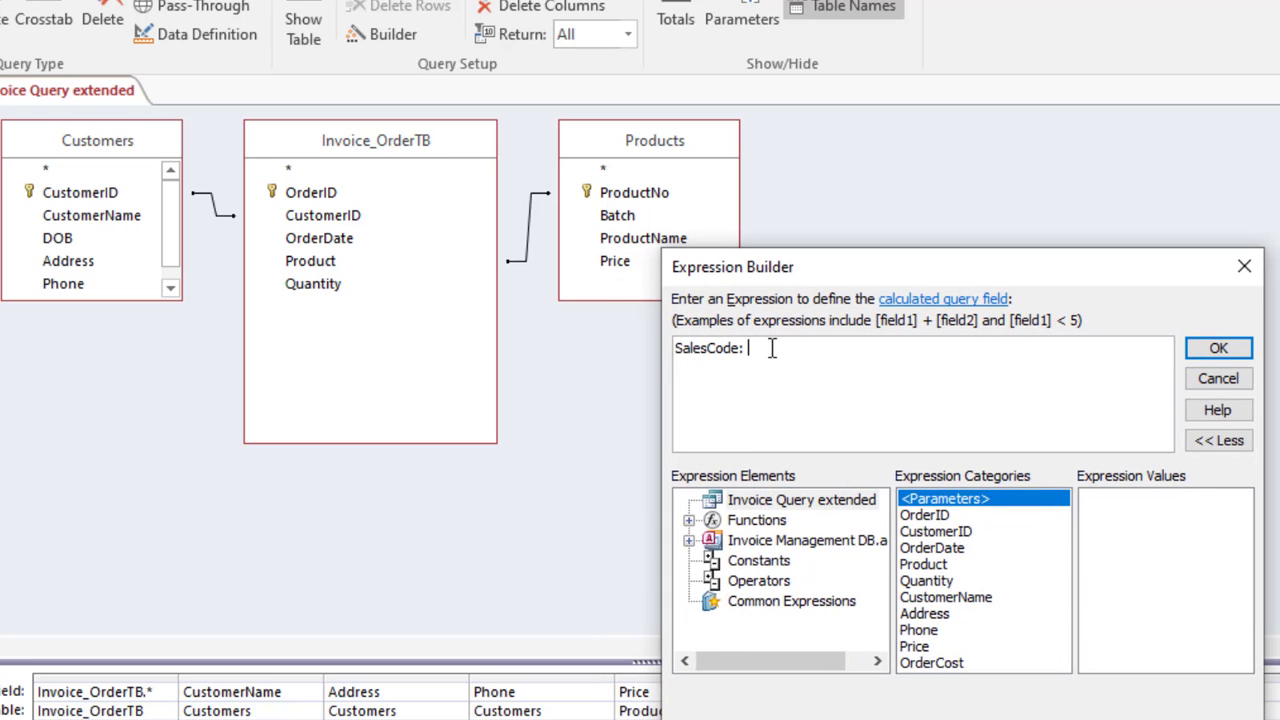
{"action": "type", "text": "day"}
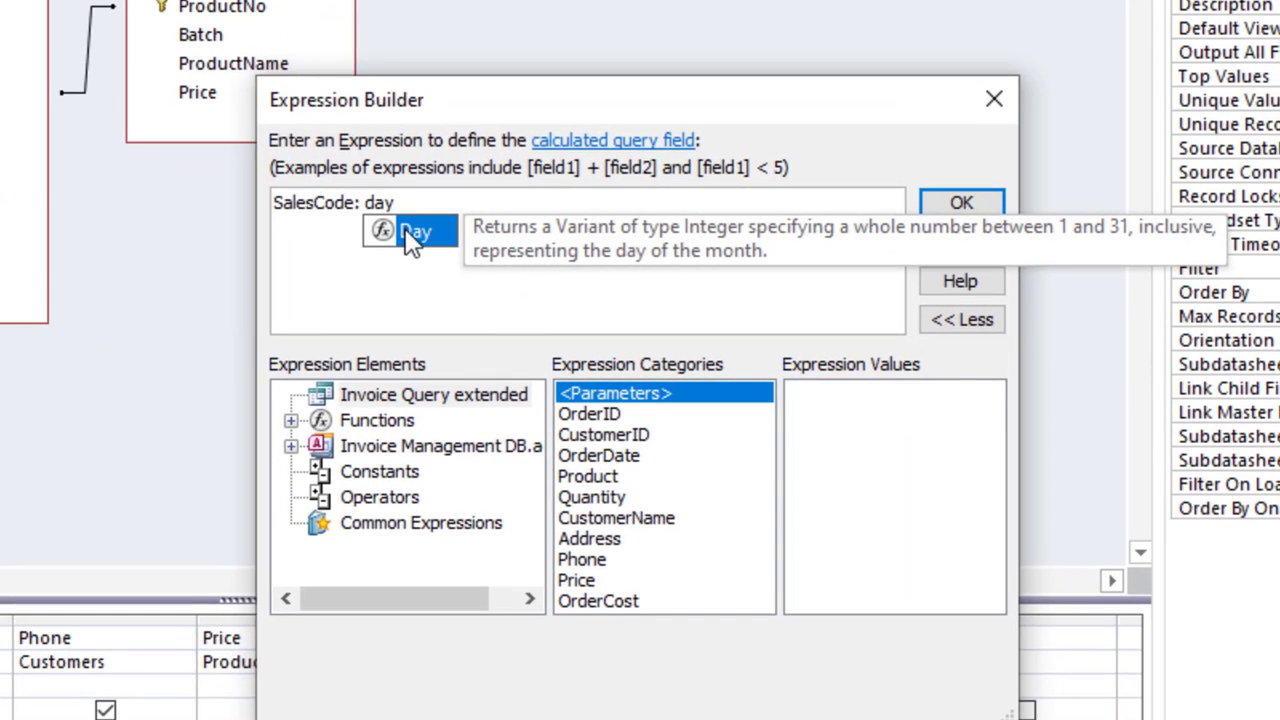
{"action": "double_click", "coordinate": [779, 370]}
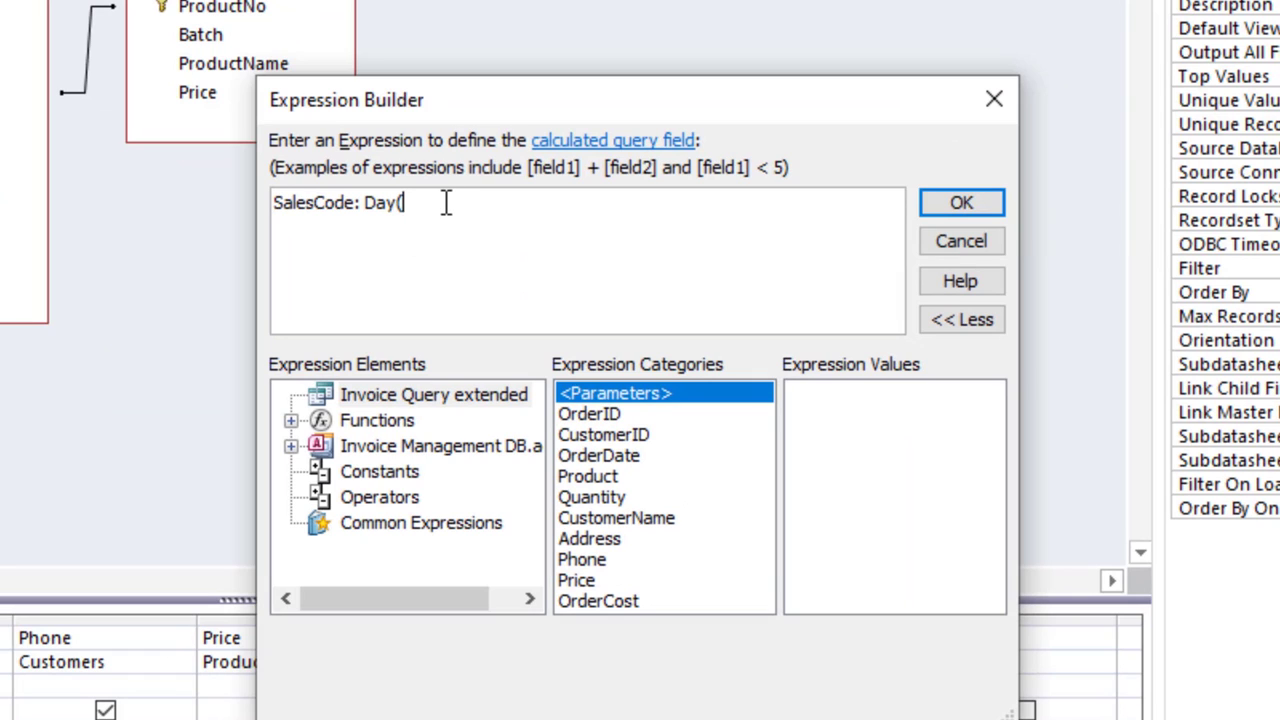
{"action": "type", "text": "or"}
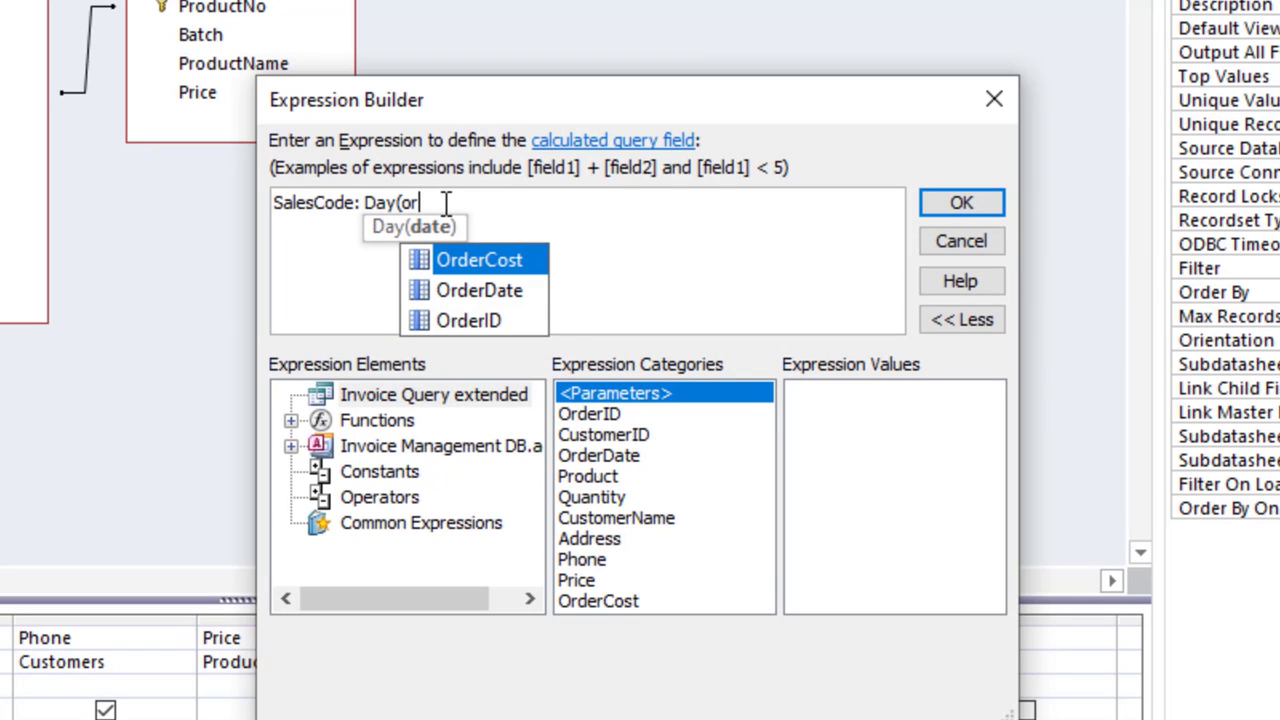
{"action": "double_click", "coordinate": [425, 366]}
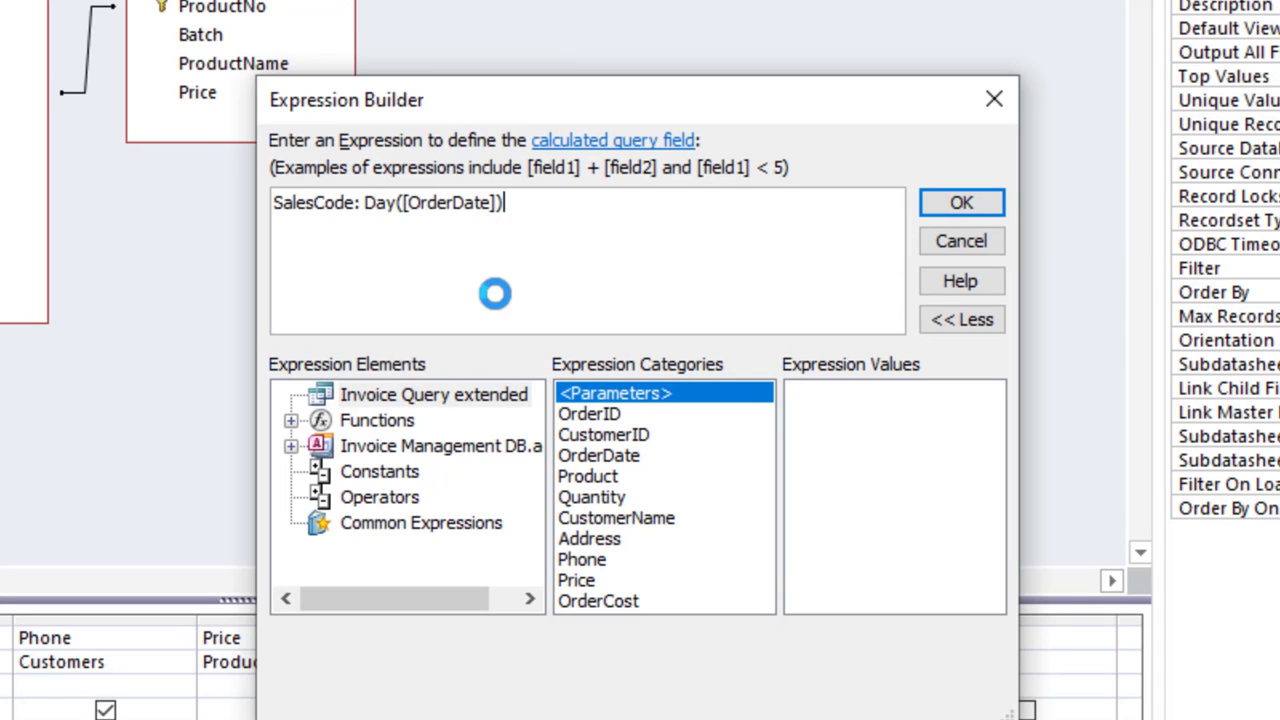
{"action": "type", "text": ")&mon"}
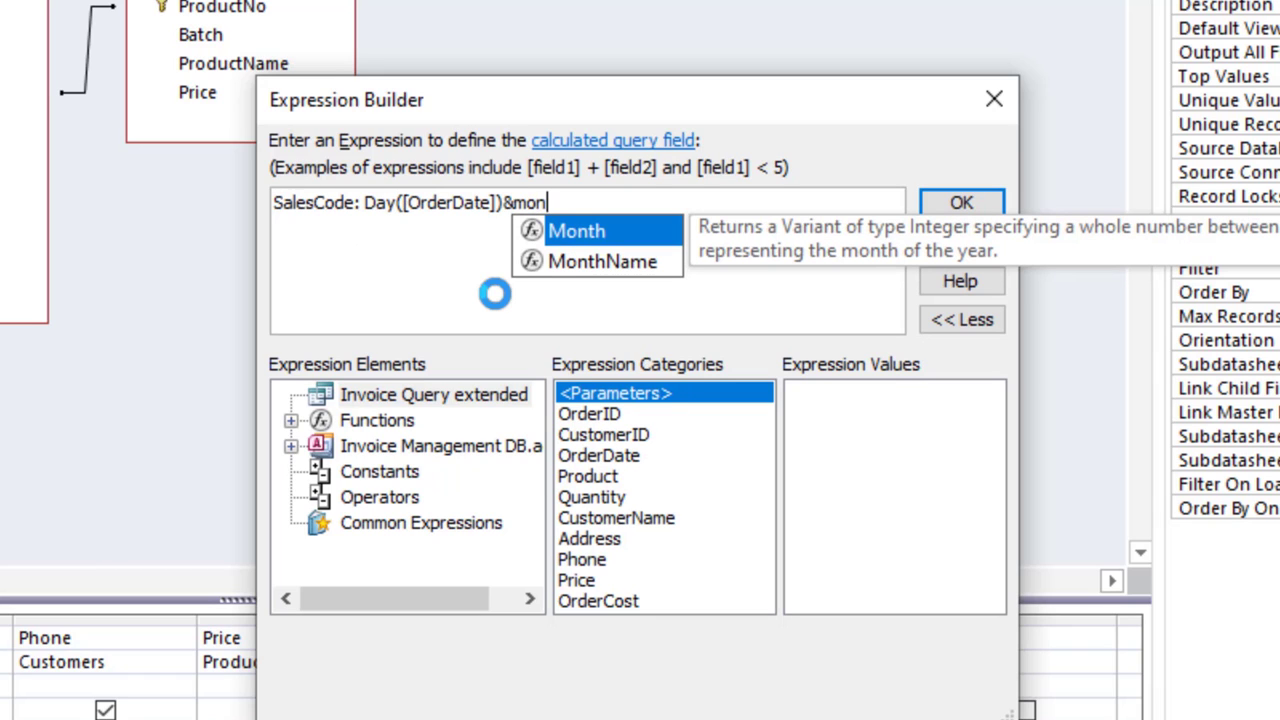
{"action": "double_click", "coordinate": [555, 234]}
{"action": "type", "text": "or"}
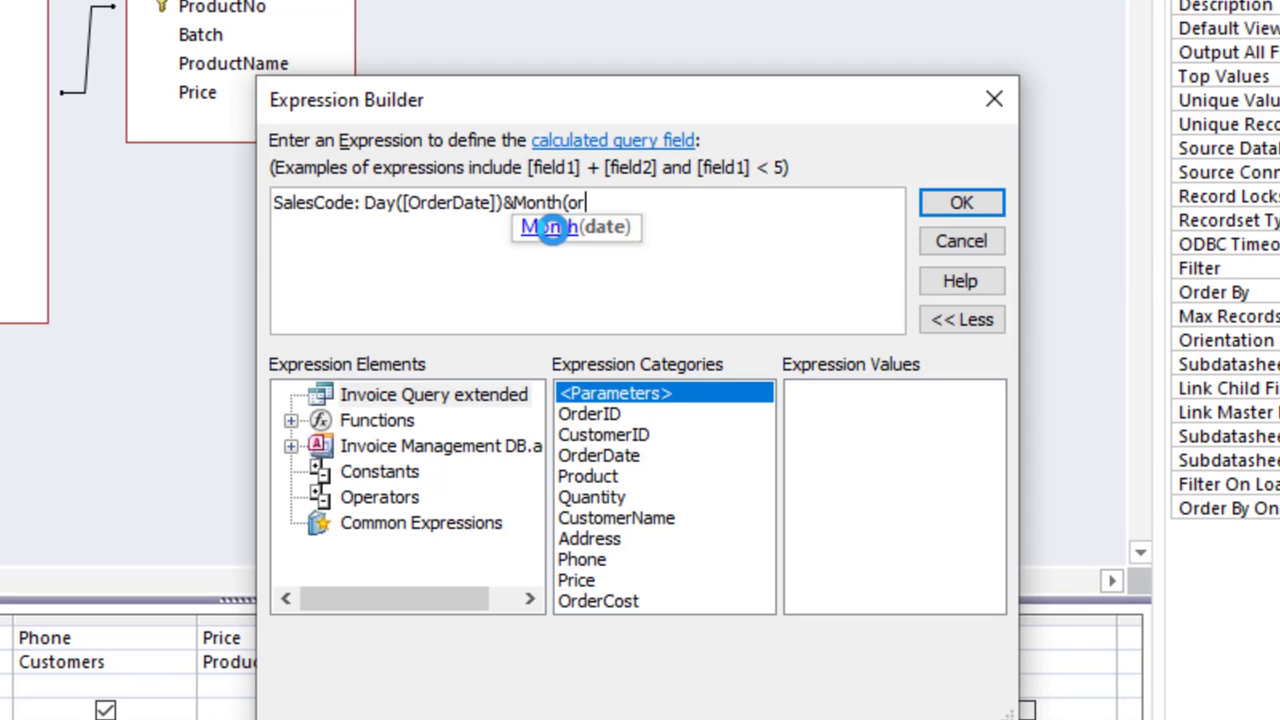
{"action": "double_click", "coordinate": [640, 290]}
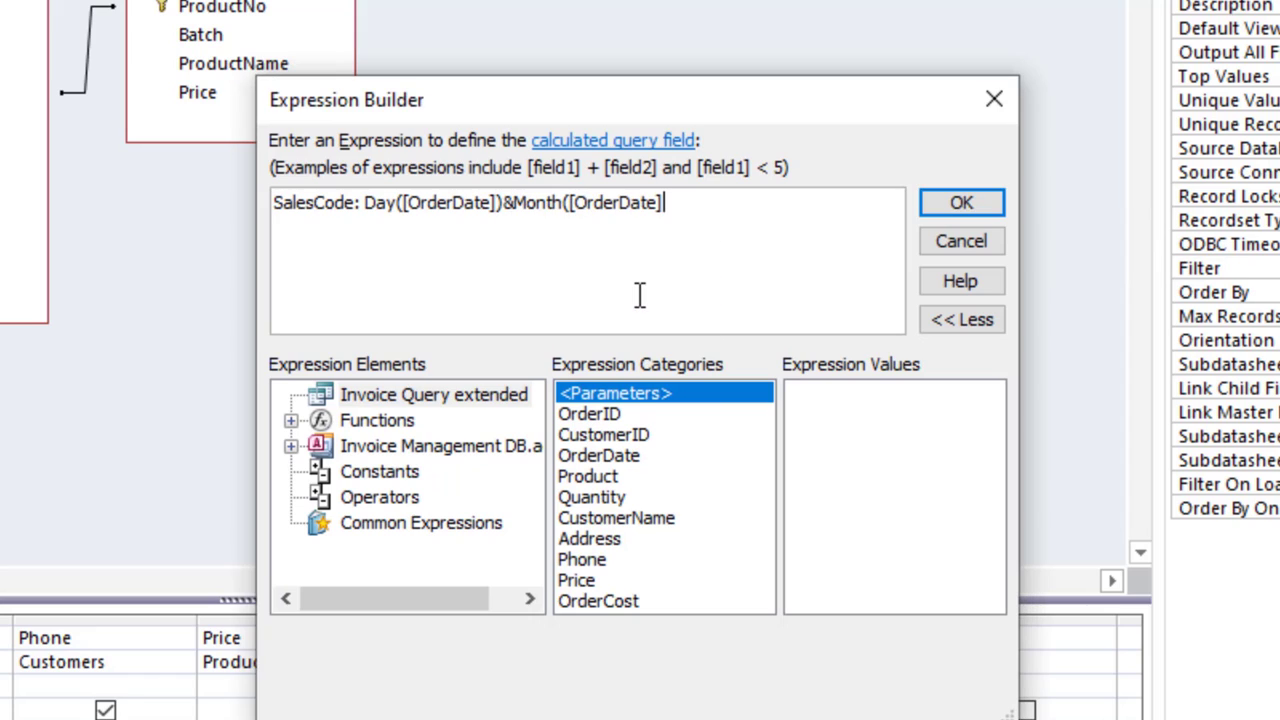
{"action": "type", "text": ")&"}
Step: Append Year([OrderDate])&[CustomerID] to the SalesCode expression and confirm it
{"action": "type", "text": "ye"}
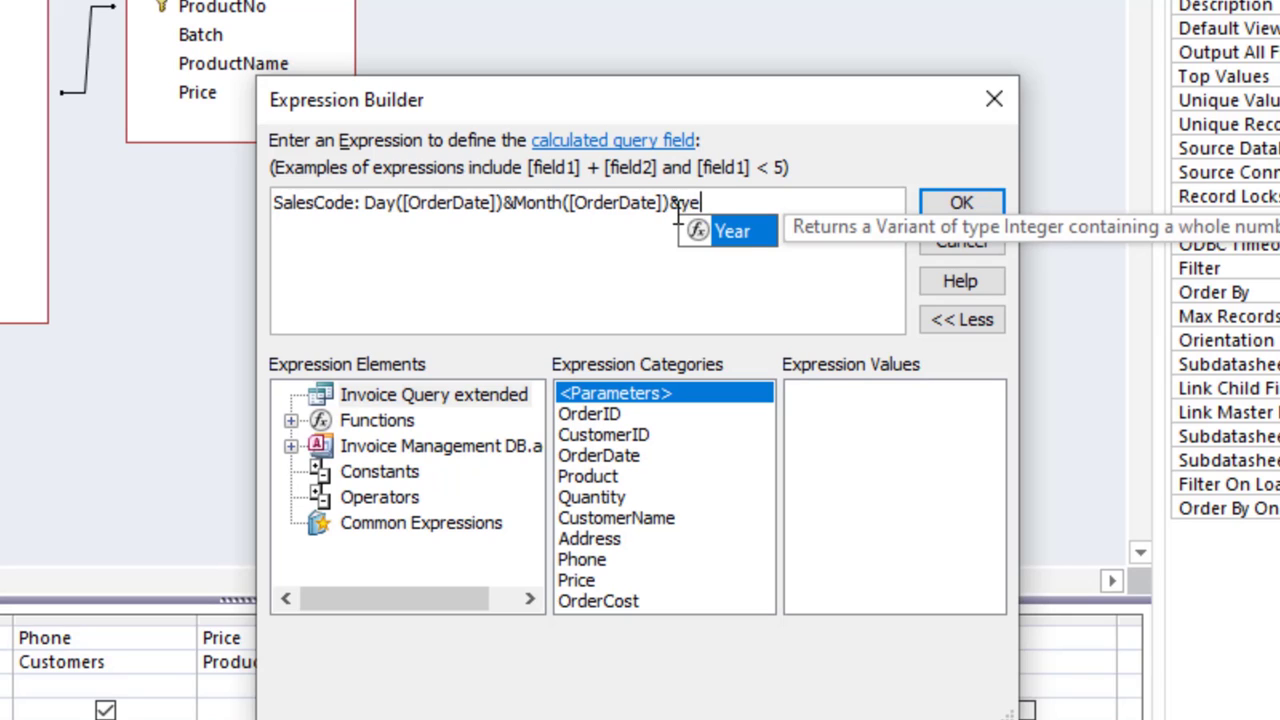
{"action": "key", "text": "Tab"}
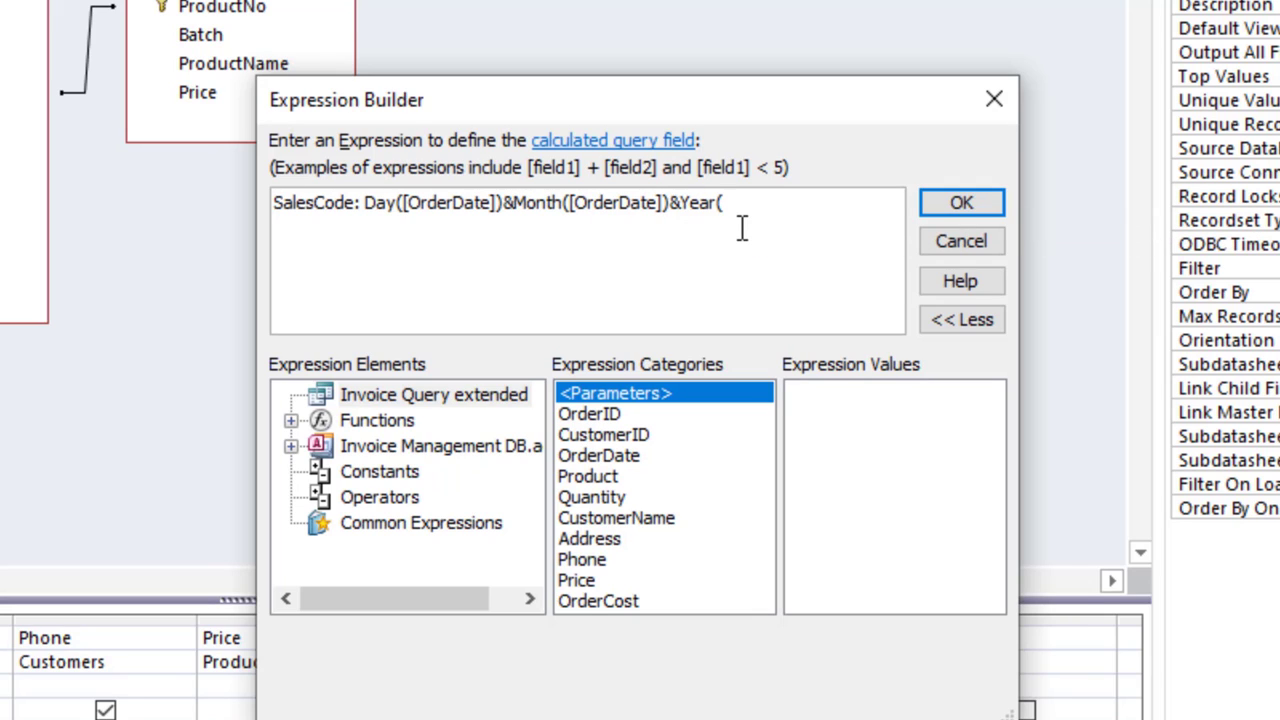
{"action": "type", "text": "[or"}
{"action": "double_click", "coordinate": [770, 290]}
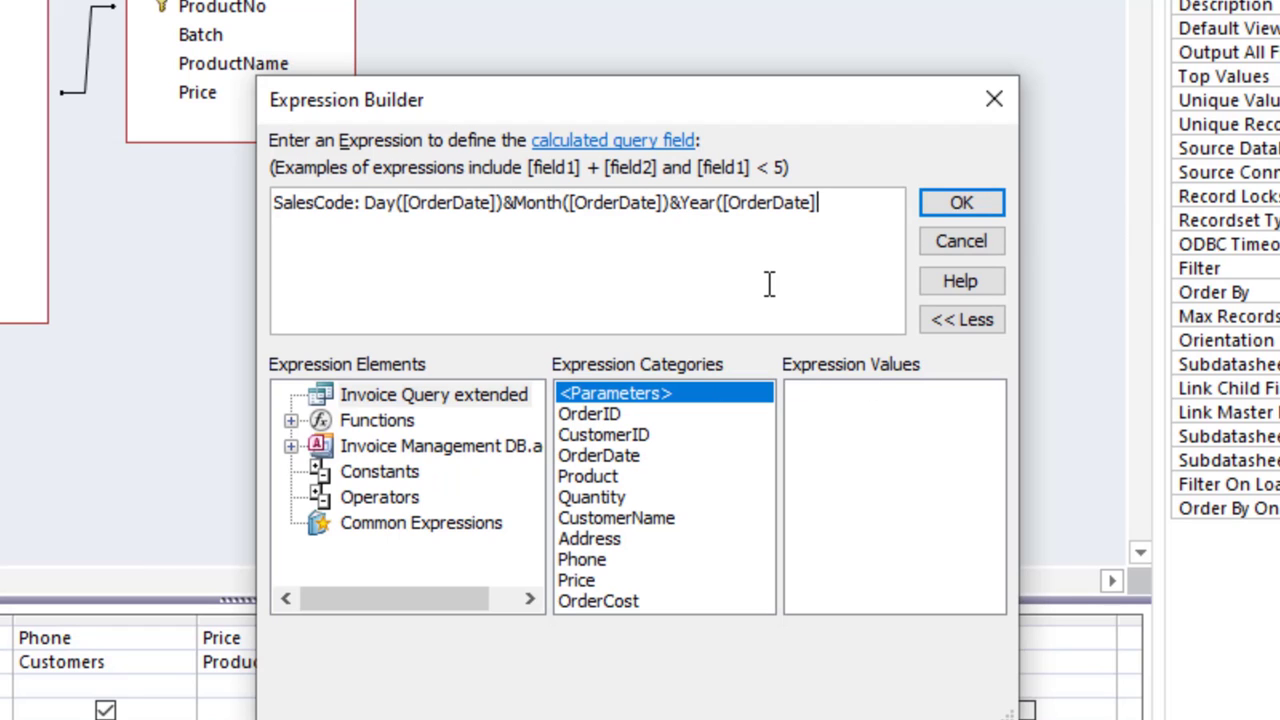
{"action": "type", "text": ")"}
{"action": "mouse_move", "coordinate": [849, 200]}
{"action": "left_mouse_down"}
{"action": "mouse_move", "coordinate": [498, 222]}
{"action": "mouse_move", "coordinate": [366, 212]}
{"action": "mouse_move", "coordinate": [840, 208]}
{"action": "left_mouse_up"}
{"action": "type", "text": "&[cus"}
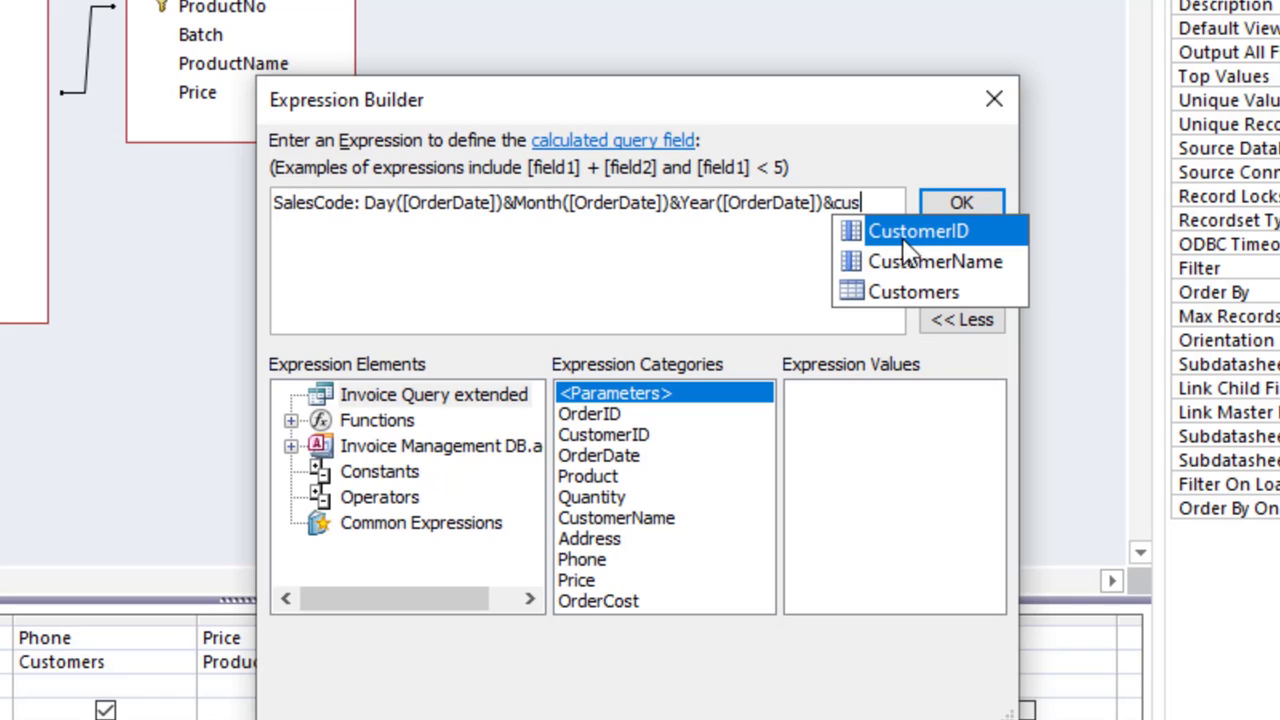
{"action": "double_click", "coordinate": [903, 234]}
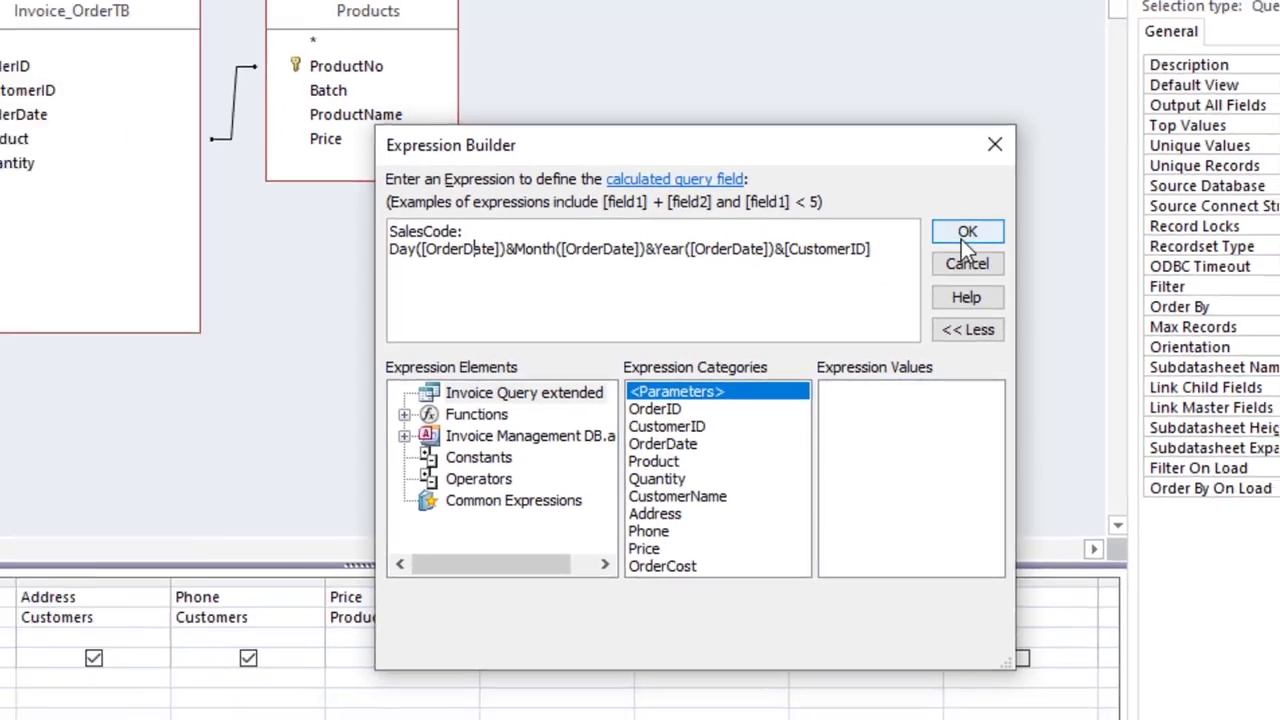
{"action": "left_click", "coordinate": [961, 202]}
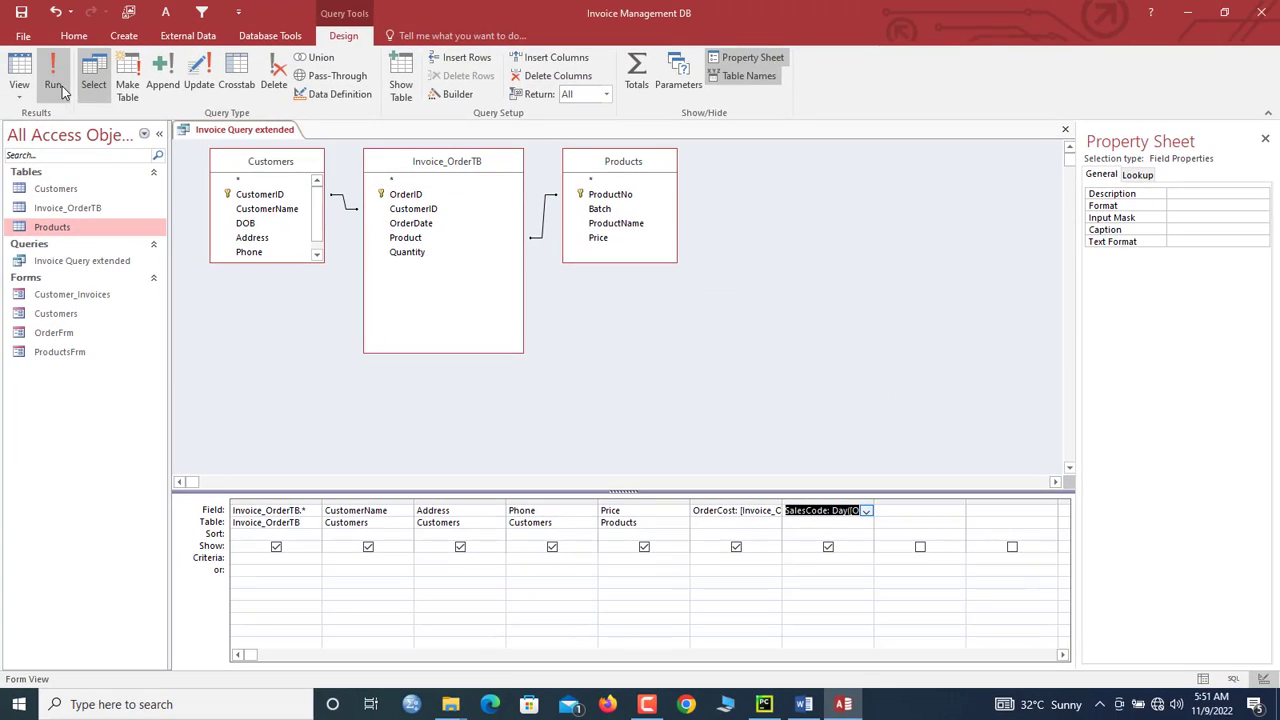
{"action": "left_click", "coordinate": [60, 90]}
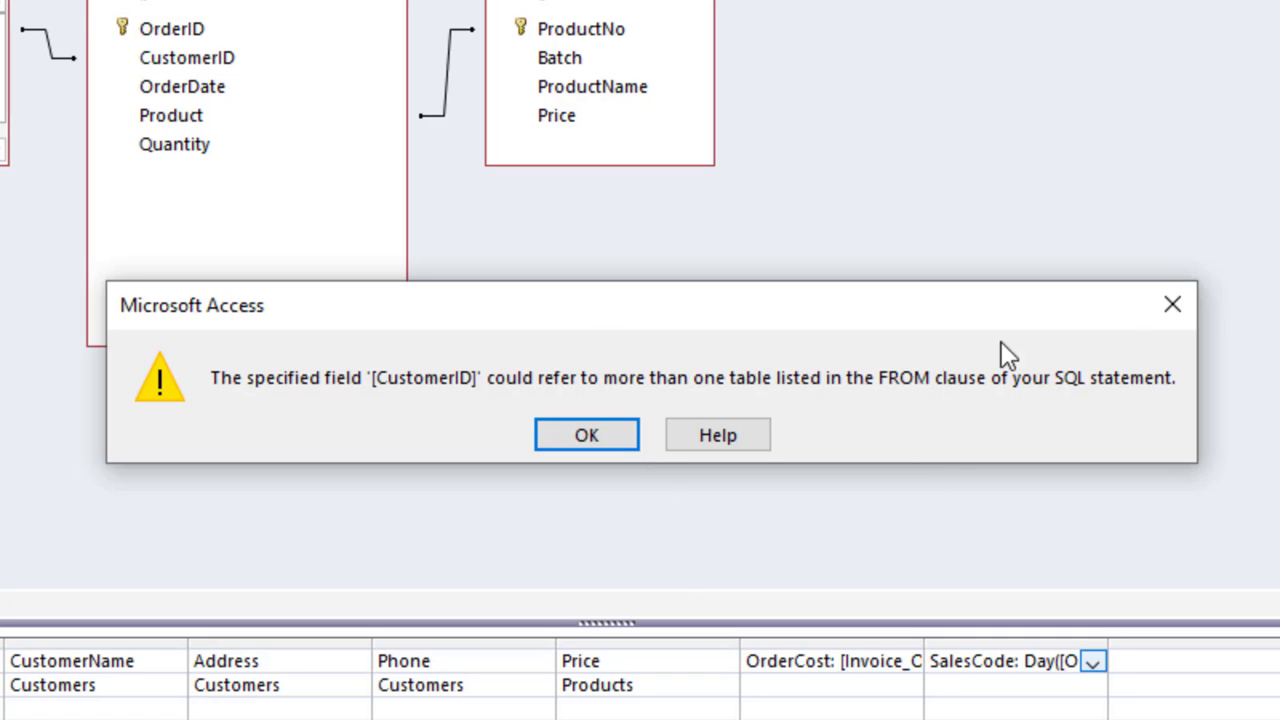
{"action": "left_click", "coordinate": [1168, 308]}
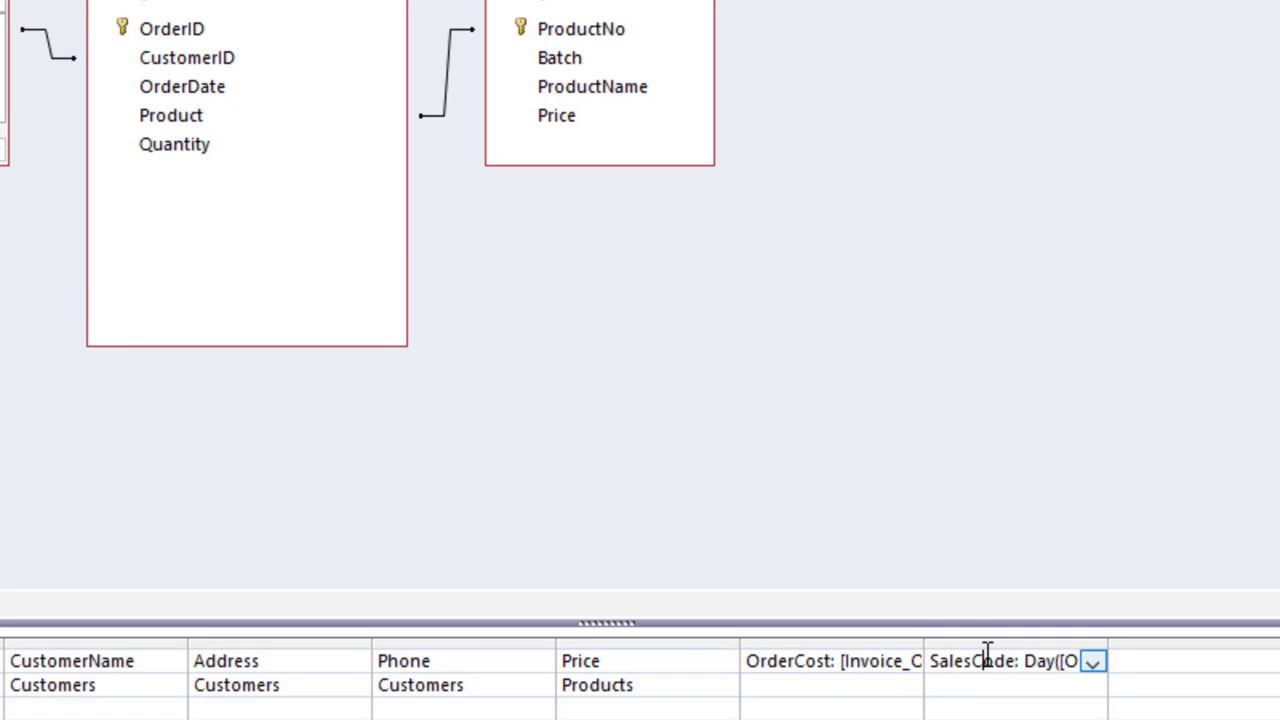
{"action": "right_click", "coordinate": [987, 655]}
Step: Change the SalesCode expression's [CustomerID] to [Customers].[CustomerID] in the Expression Builder
{"action": "left_click", "coordinate": [1030, 719]}
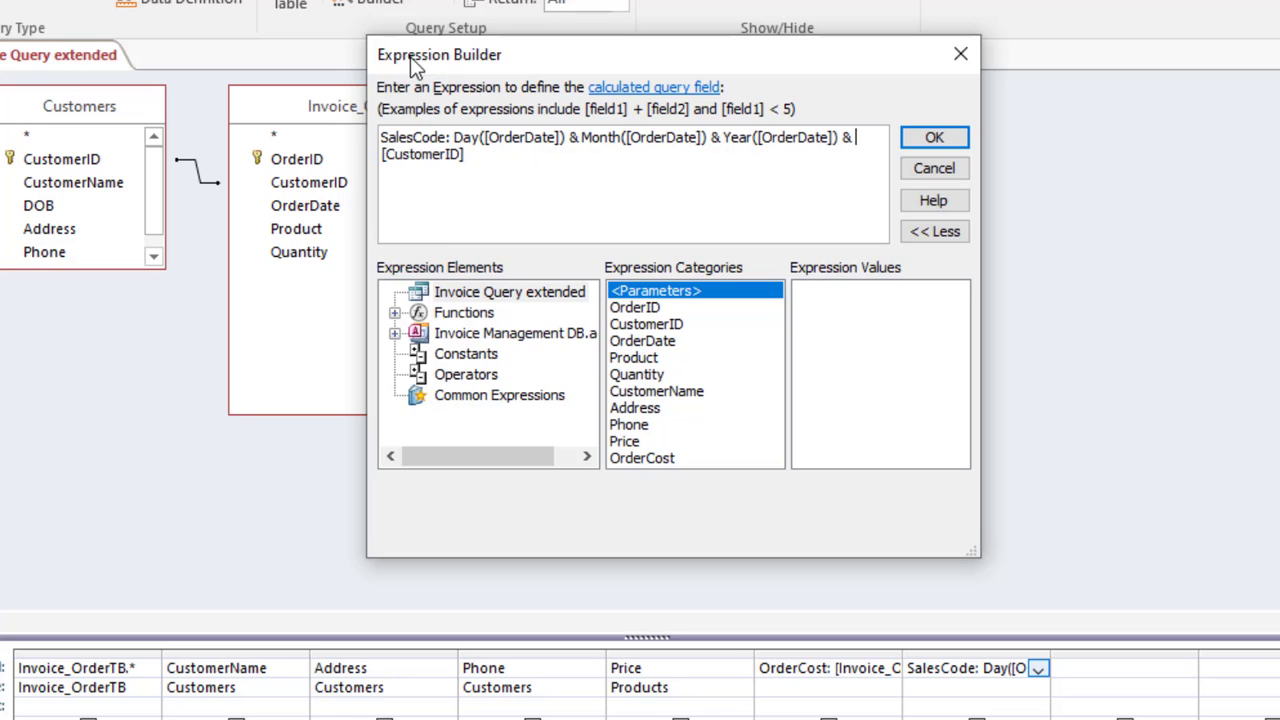
{"action": "left_click_drag", "start_coordinate": [415, 65], "coordinate": [506, 186]}
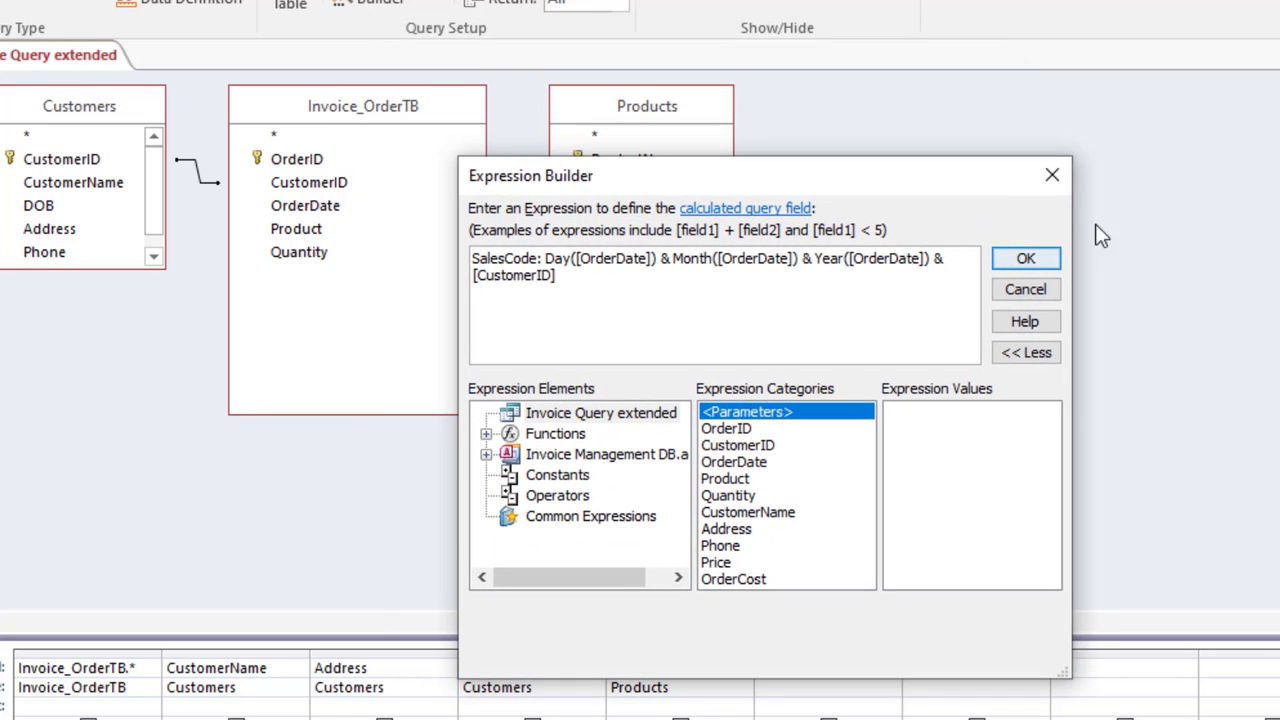
{"action": "left_click_drag", "start_coordinate": [1070, 223], "coordinate": [1276, 245]}
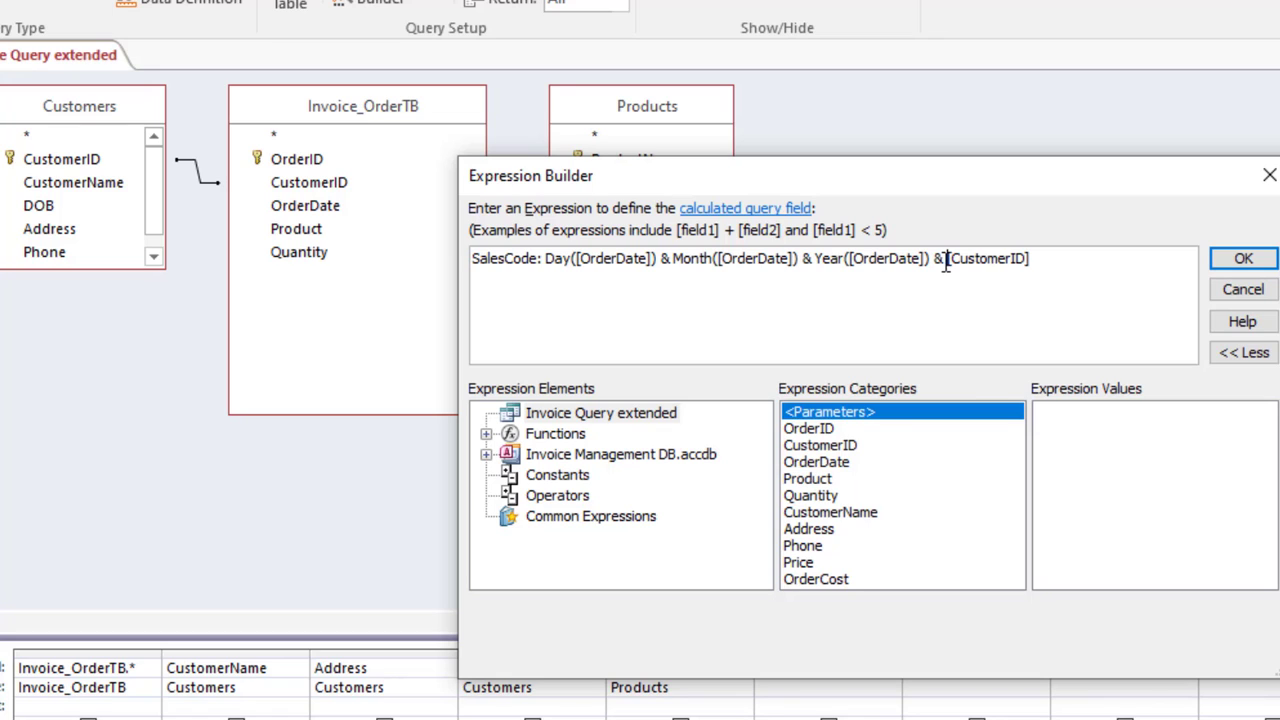
{"action": "type", "text": "&cust"}
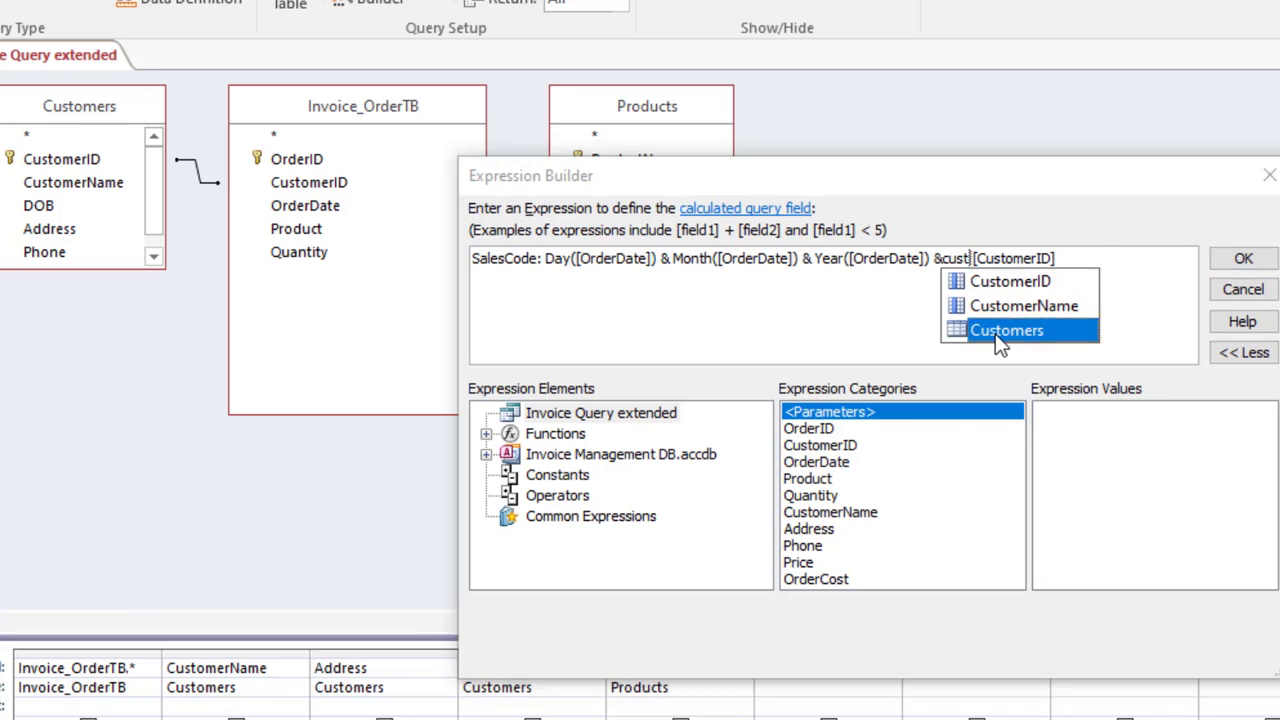
{"action": "double_click", "coordinate": [1000, 330]}
{"action": "type", "text": "."}
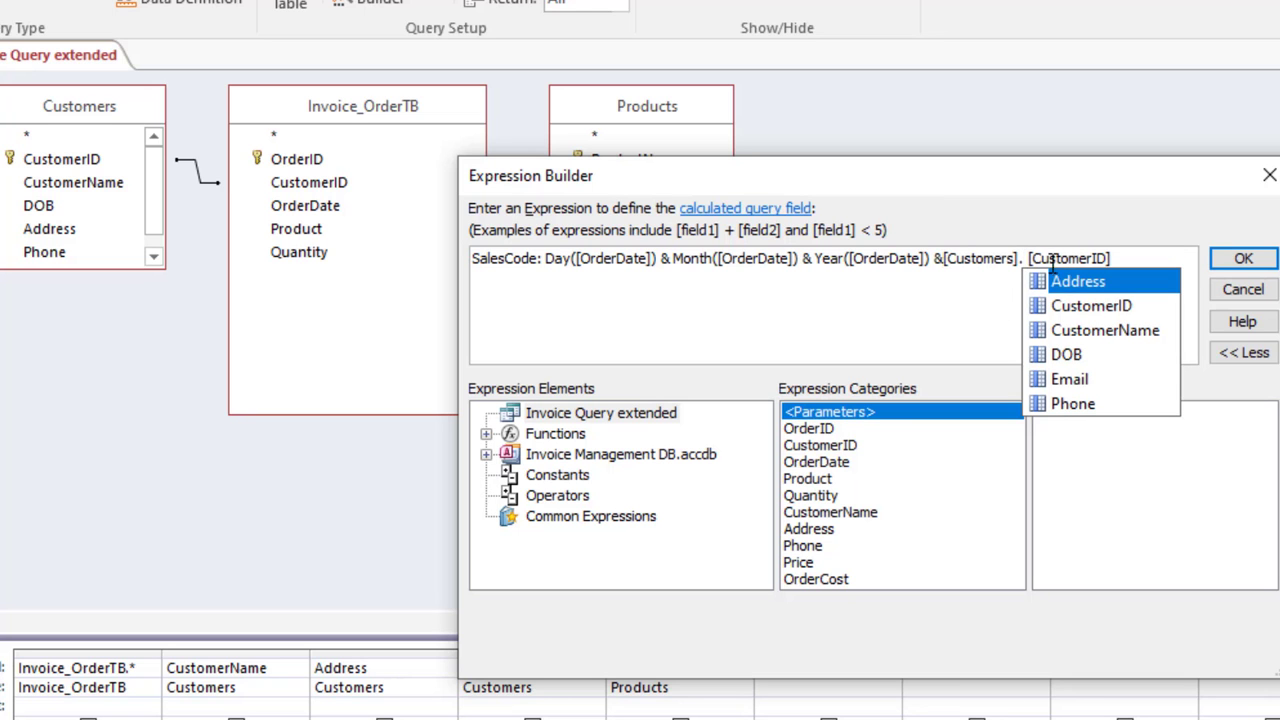
{"action": "left_click", "coordinate": [1050, 258]}
{"action": "key", "text": "BackSpace"}
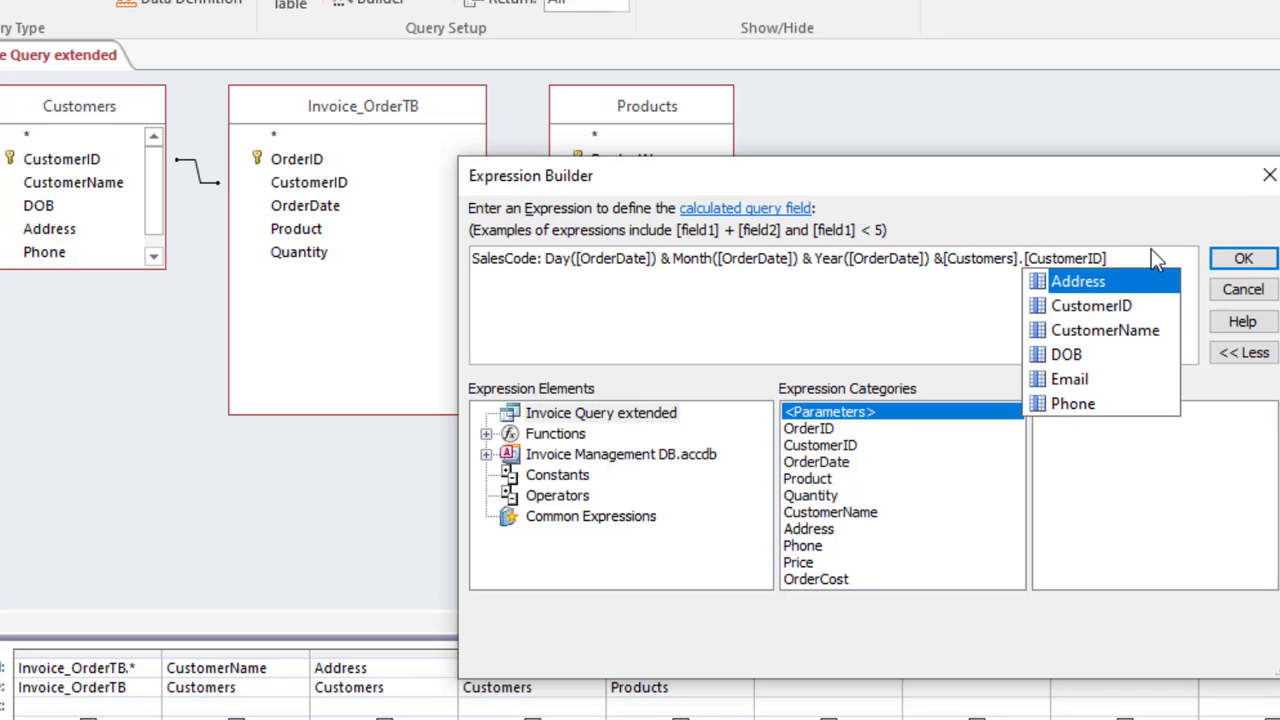
{"action": "left_click", "coordinate": [1228, 266]}
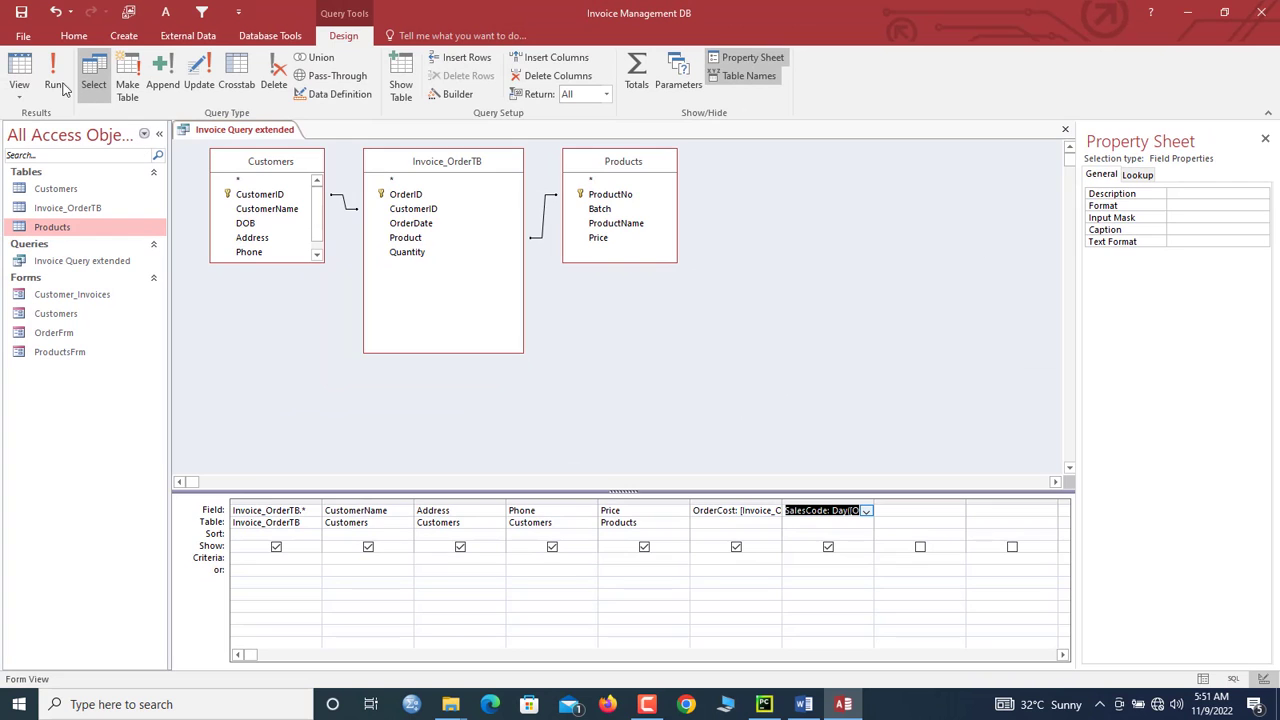
Step: Run Invoice Query extended and inspect the orders' SalesCode values, such as 91120221
{"action": "left_click", "coordinate": [24, 72]}
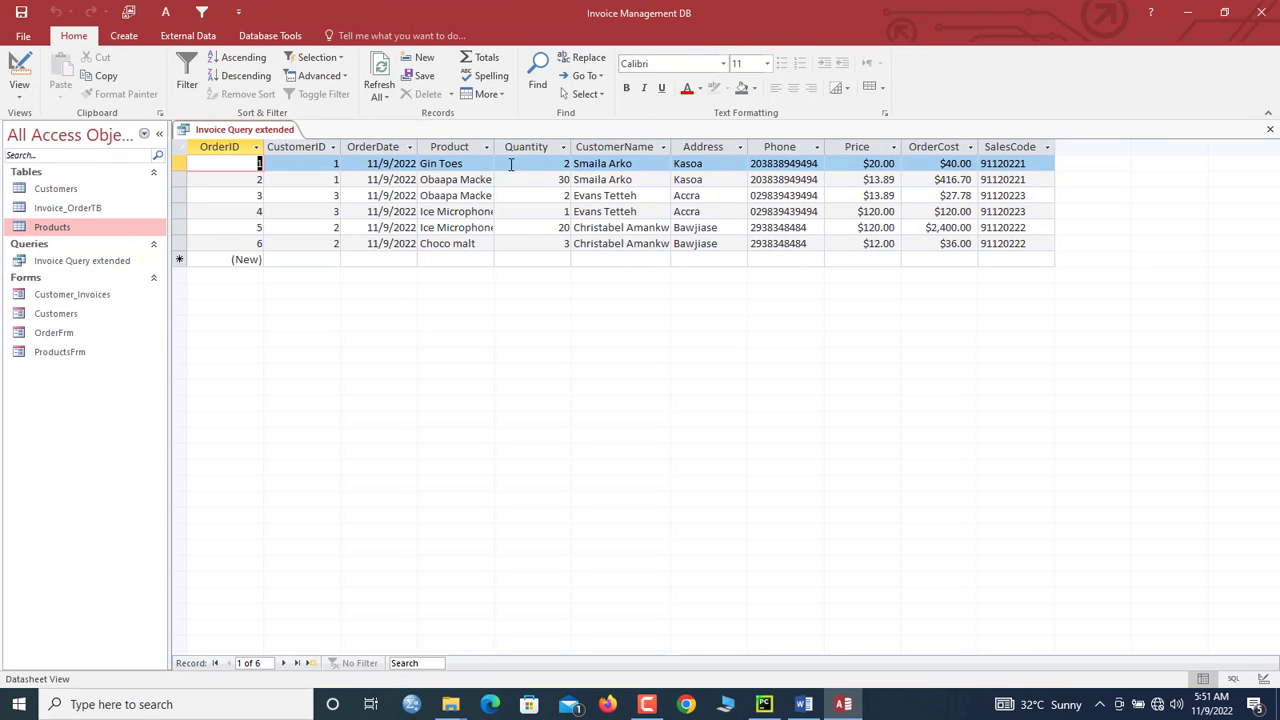
{"action": "left_click", "coordinate": [306, 179]}
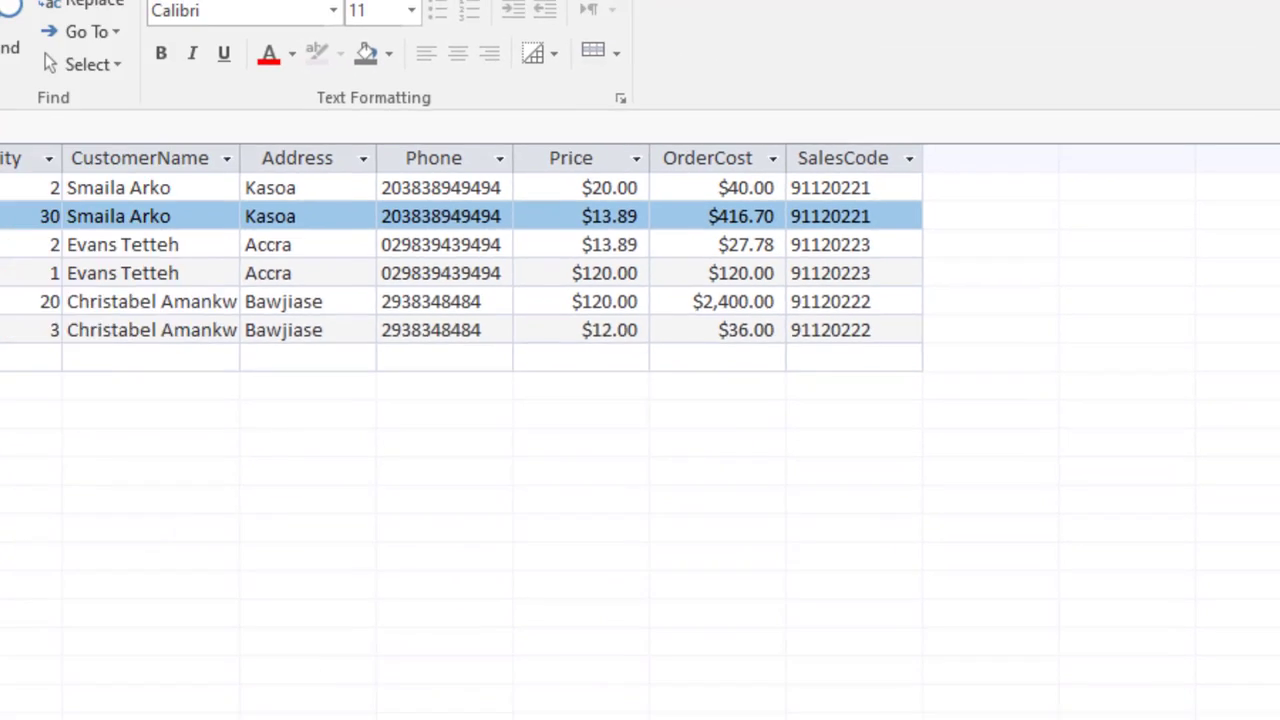
{"action": "left_click", "coordinate": [321, 165]}
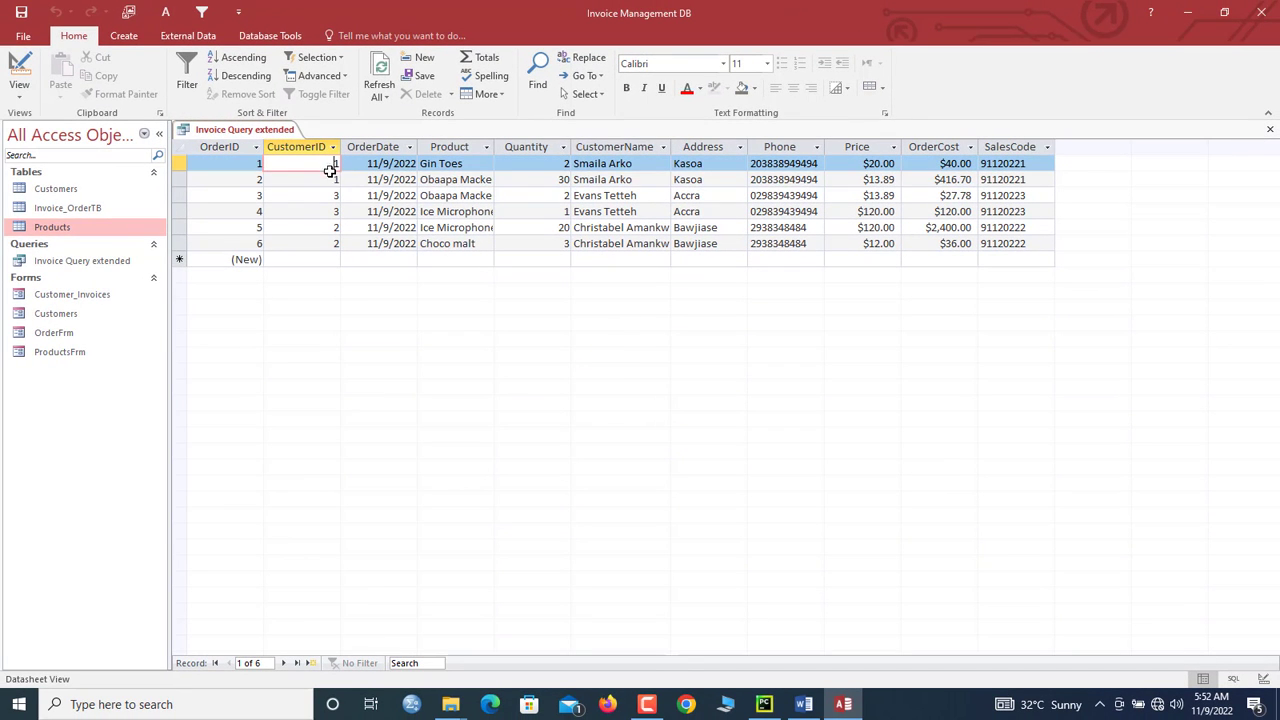
{"action": "left_click", "coordinate": [329, 177]}
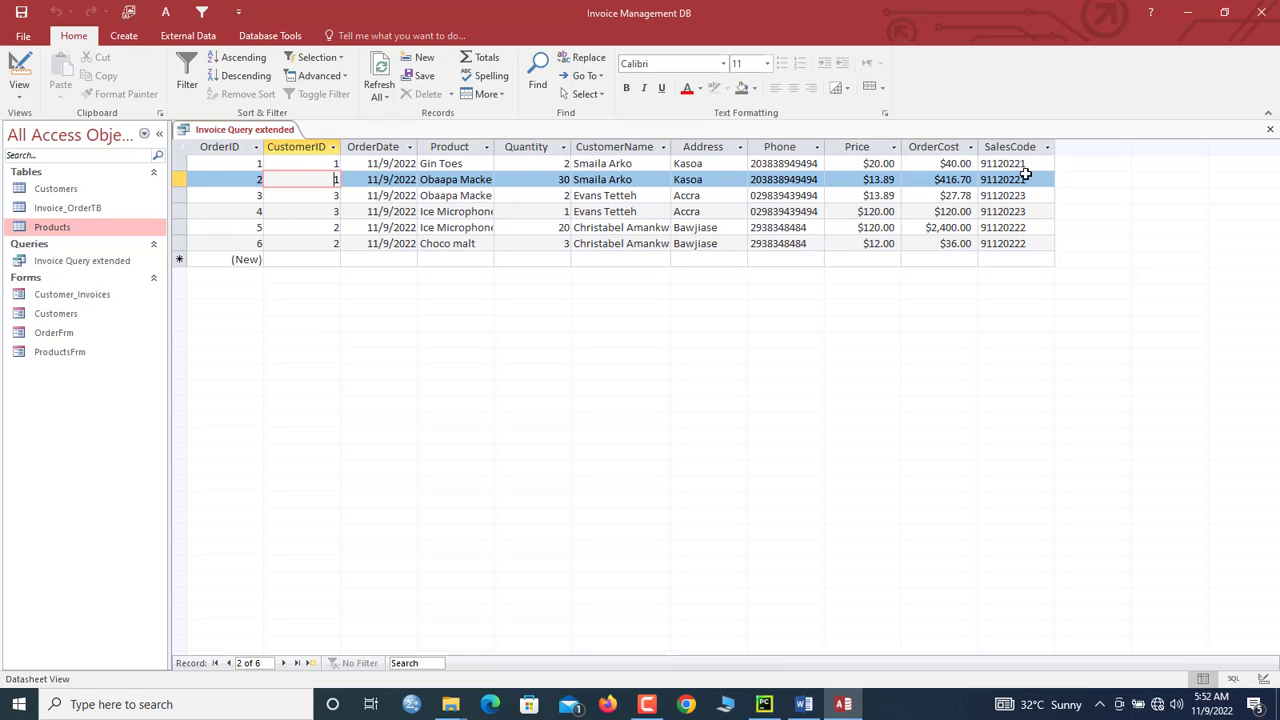
{"action": "left_click_drag", "start_coordinate": [1028, 176], "coordinate": [997, 166]}
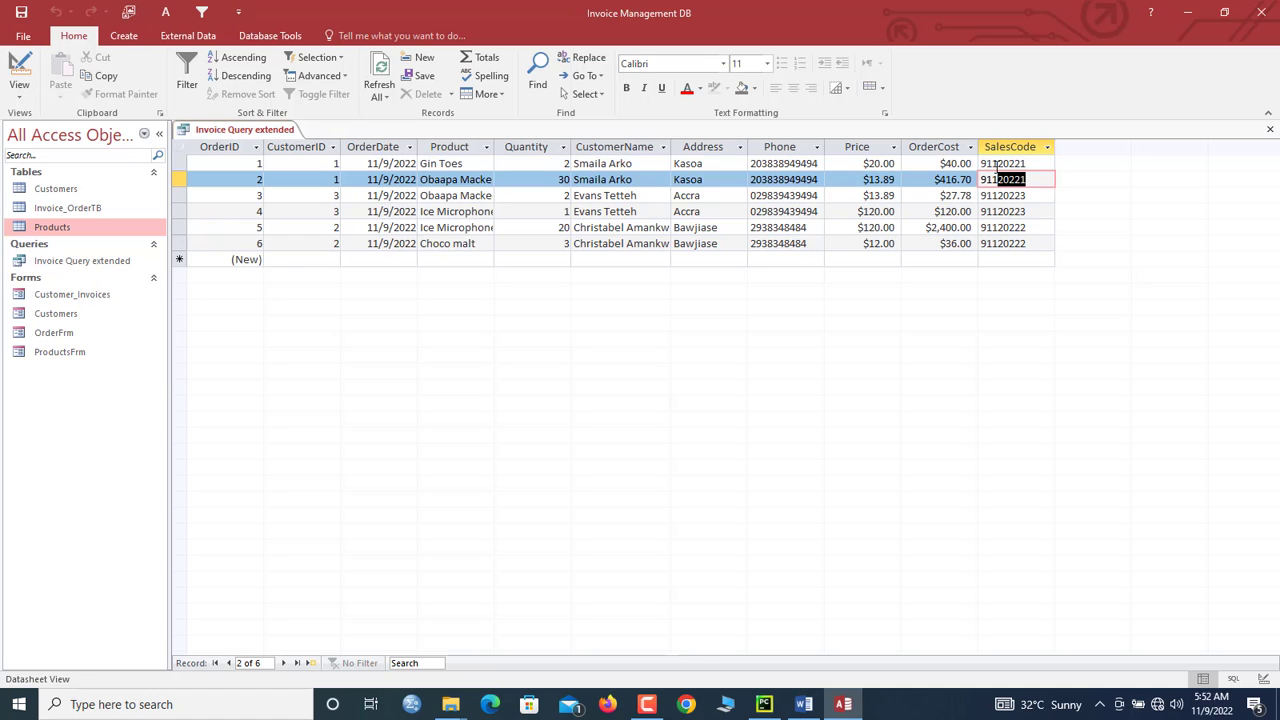
{"action": "left_click", "coordinate": [1020, 166]}
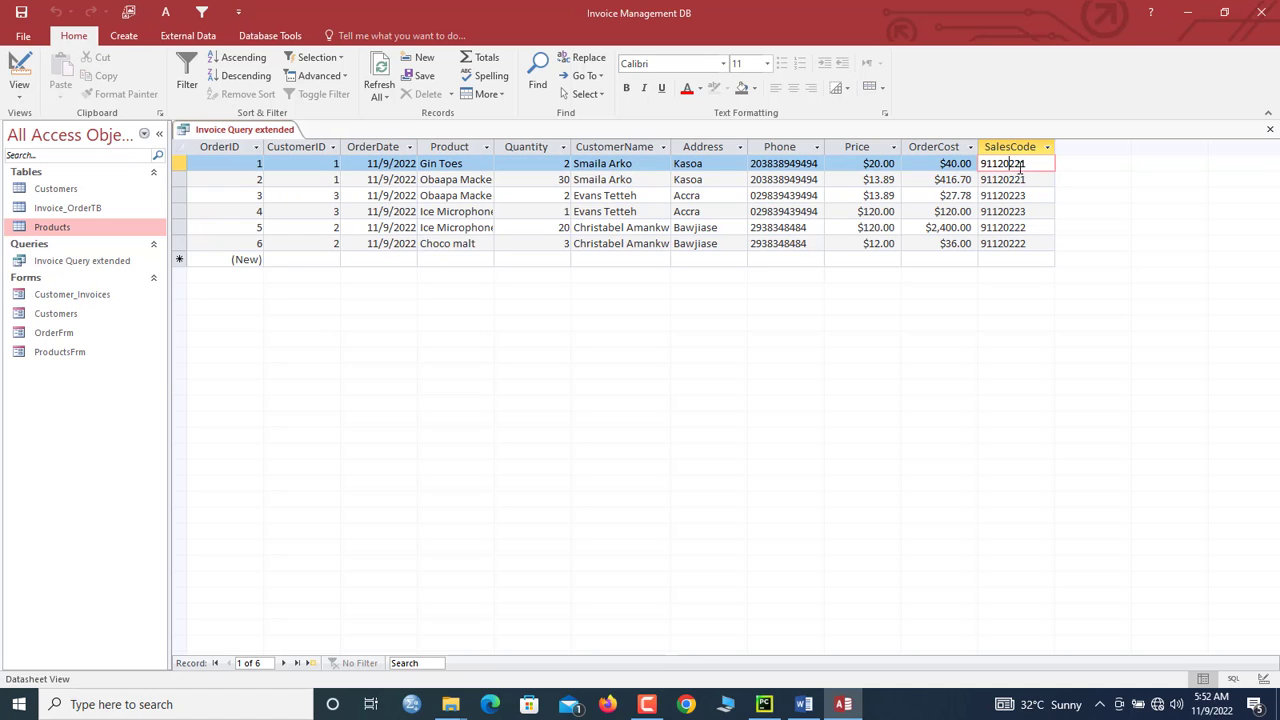
{"action": "left_click", "coordinate": [1035, 180]}
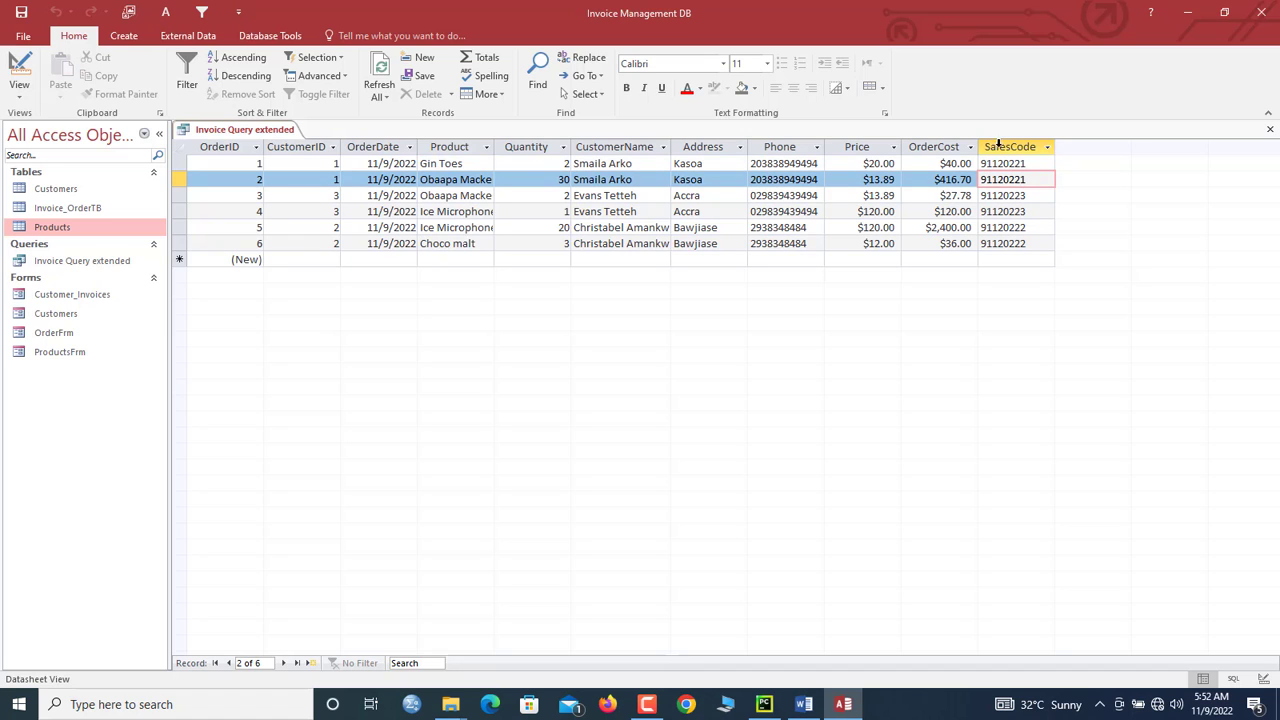
{"action": "left_click", "coordinate": [1001, 147]}
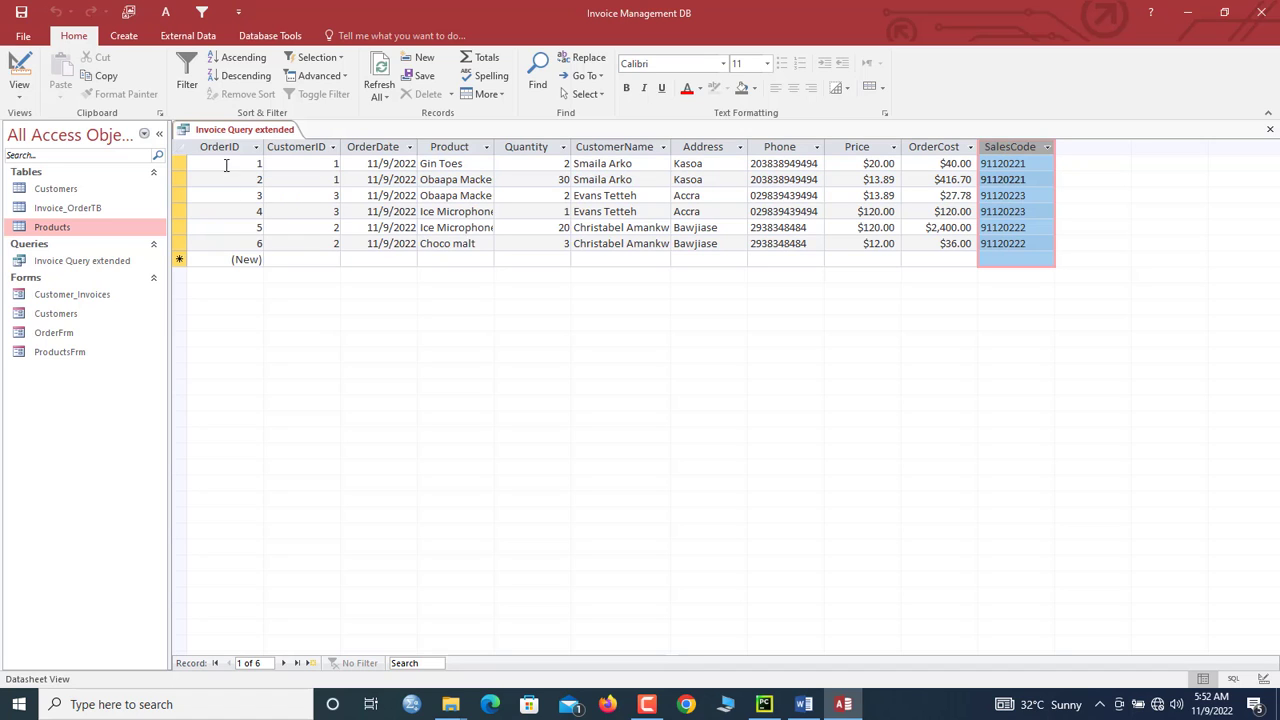
{"action": "right_click", "coordinate": [281, 134]}
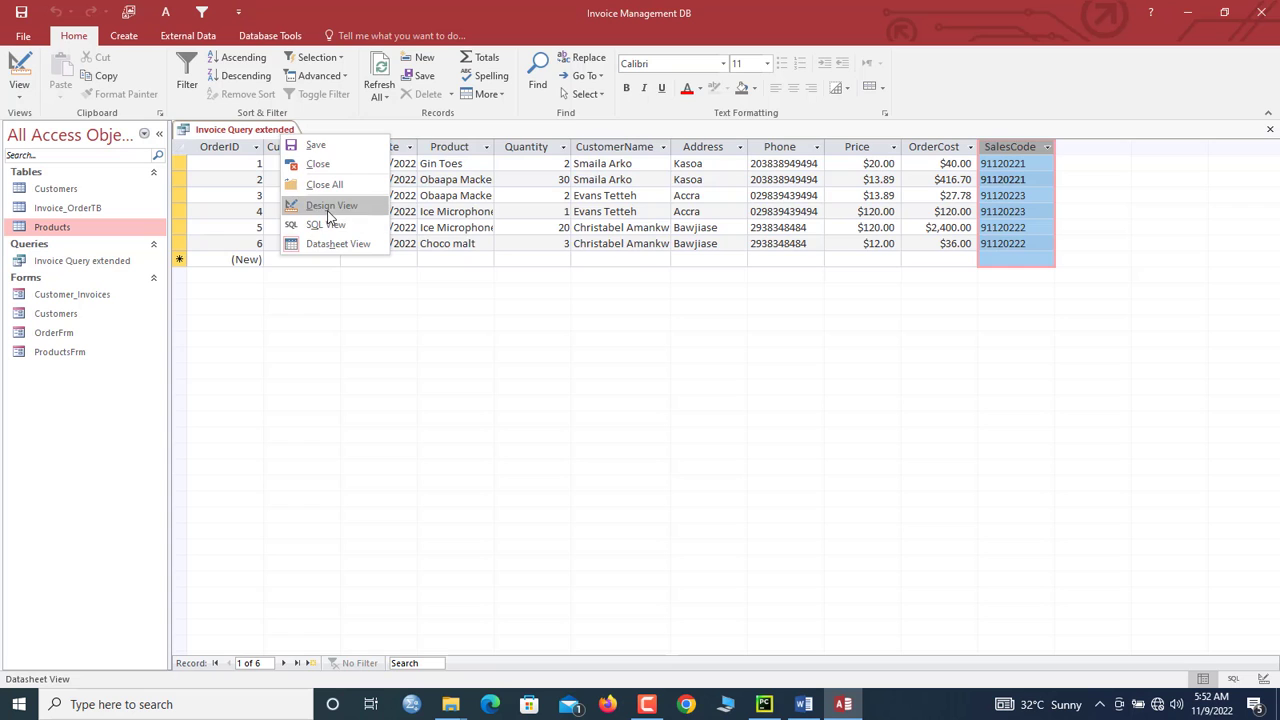
Step: Back in Design View, review the SalesCode expression unchanged, then rerun the query
{"action": "left_click", "coordinate": [328, 206]}
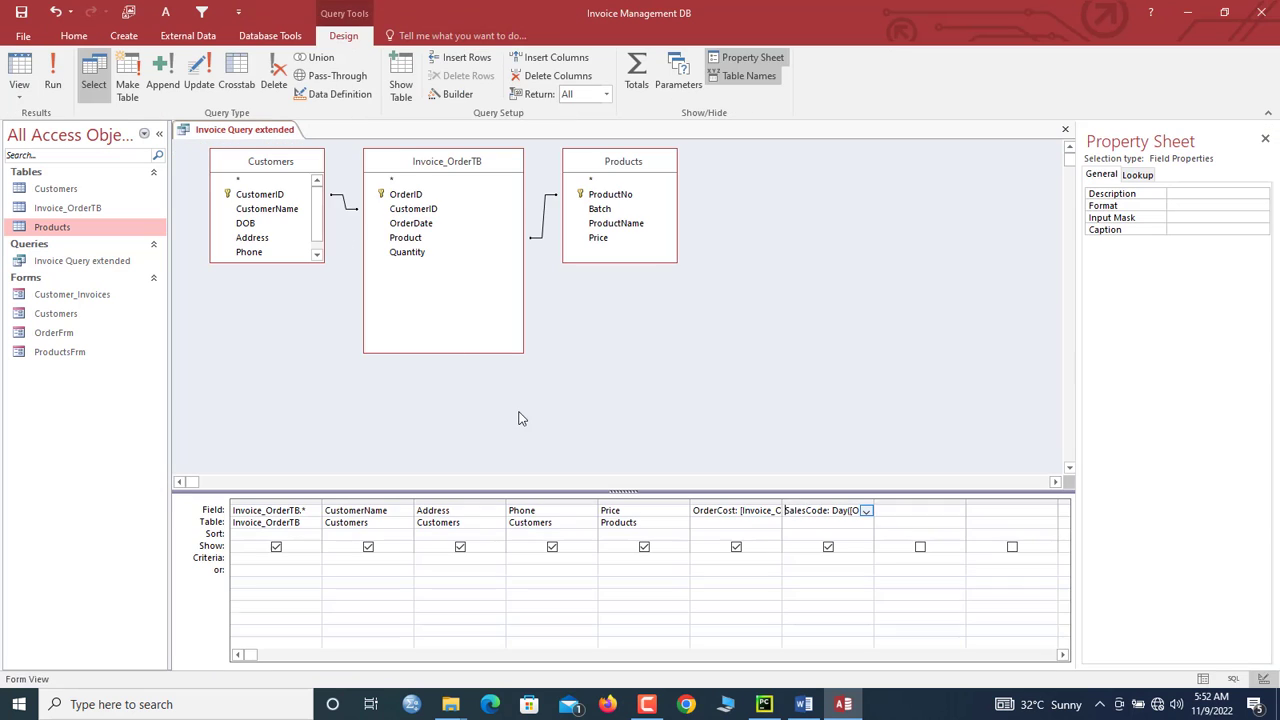
{"action": "right_click", "coordinate": [797, 512]}
{"action": "left_click", "coordinate": [838, 618]}
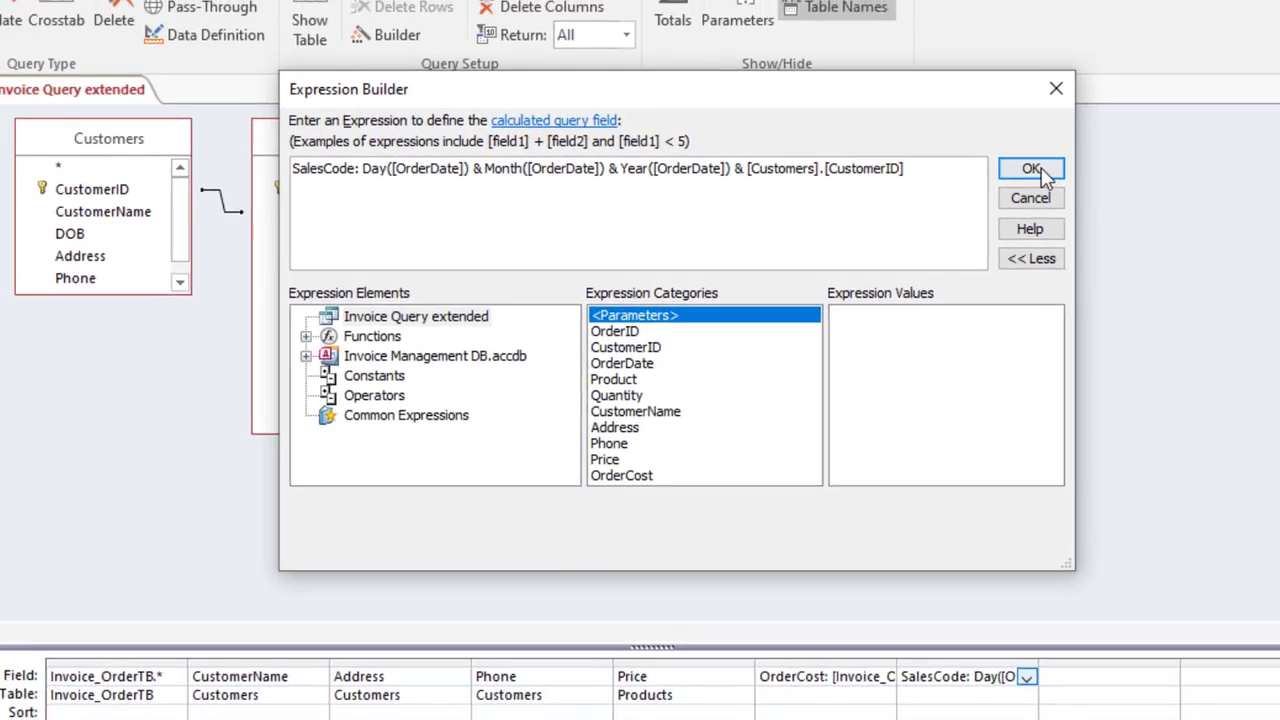
{"action": "left_click", "coordinate": [1066, 165]}
{"action": "left_click", "coordinate": [25, 78]}
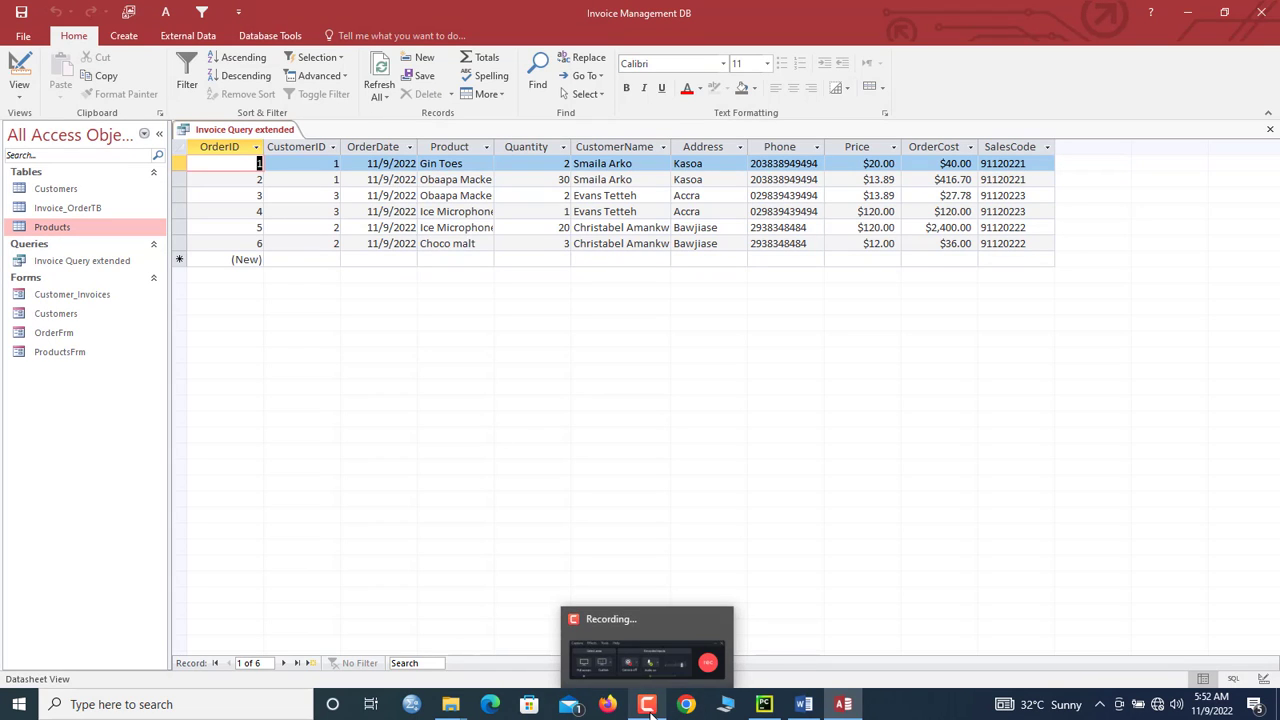
Step: With Invoice Query extended active, start the Form Wizard from the Create tab
{"action": "left_click", "coordinate": [247, 132]}
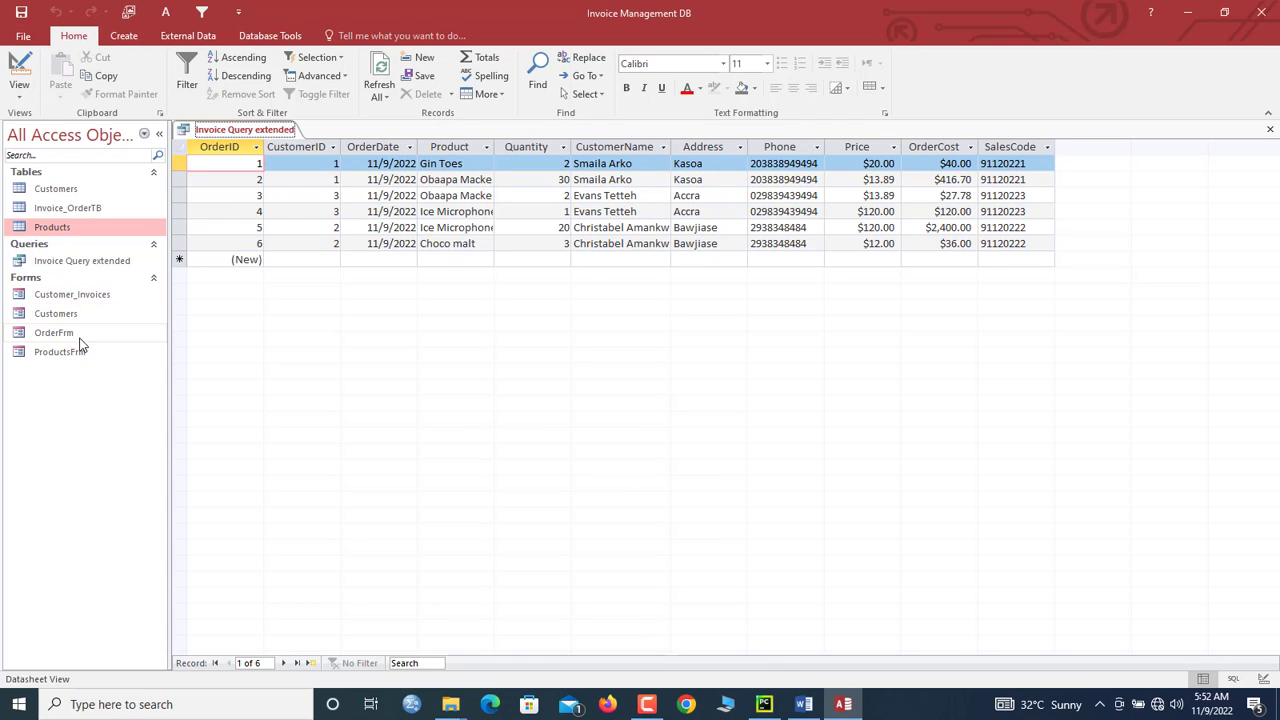
{"action": "left_click", "coordinate": [124, 36]}
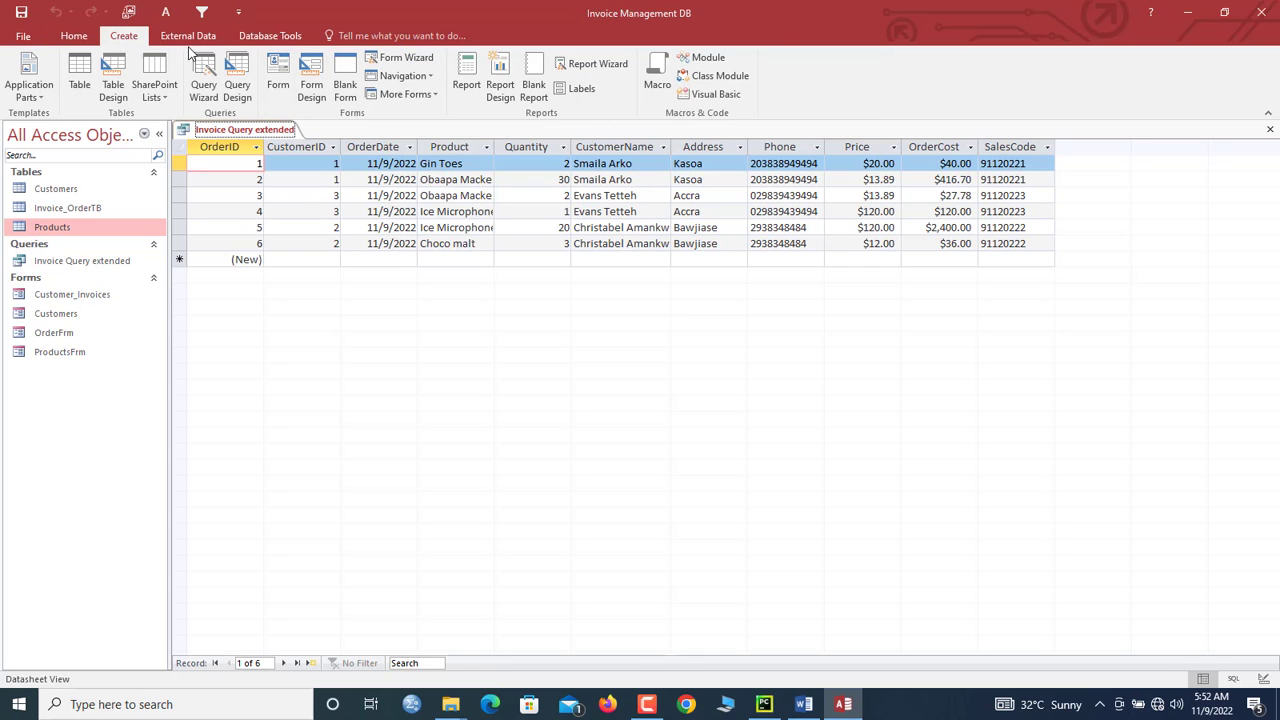
{"action": "left_click", "coordinate": [428, 61]}
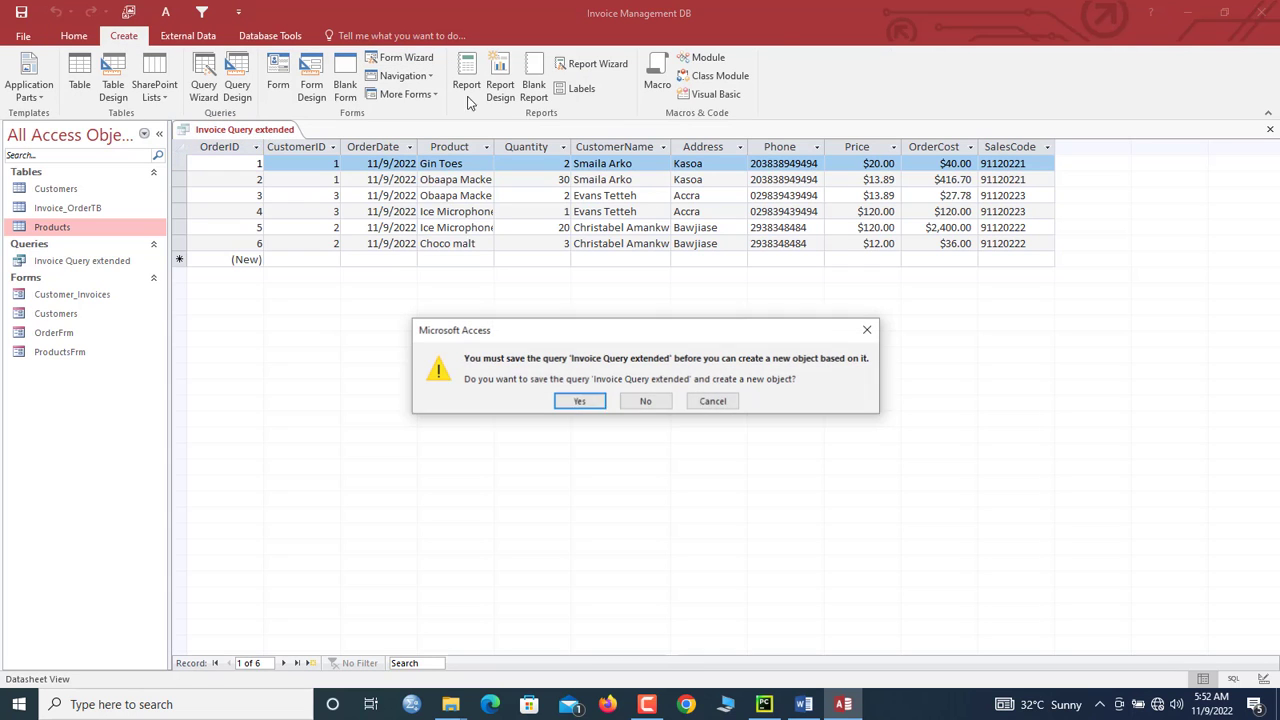
Step: Save the query and add OrderID, OrderDate, Product, Quantity, OrderCost and SalesCode to the form
{"action": "left_click", "coordinate": [580, 402]}
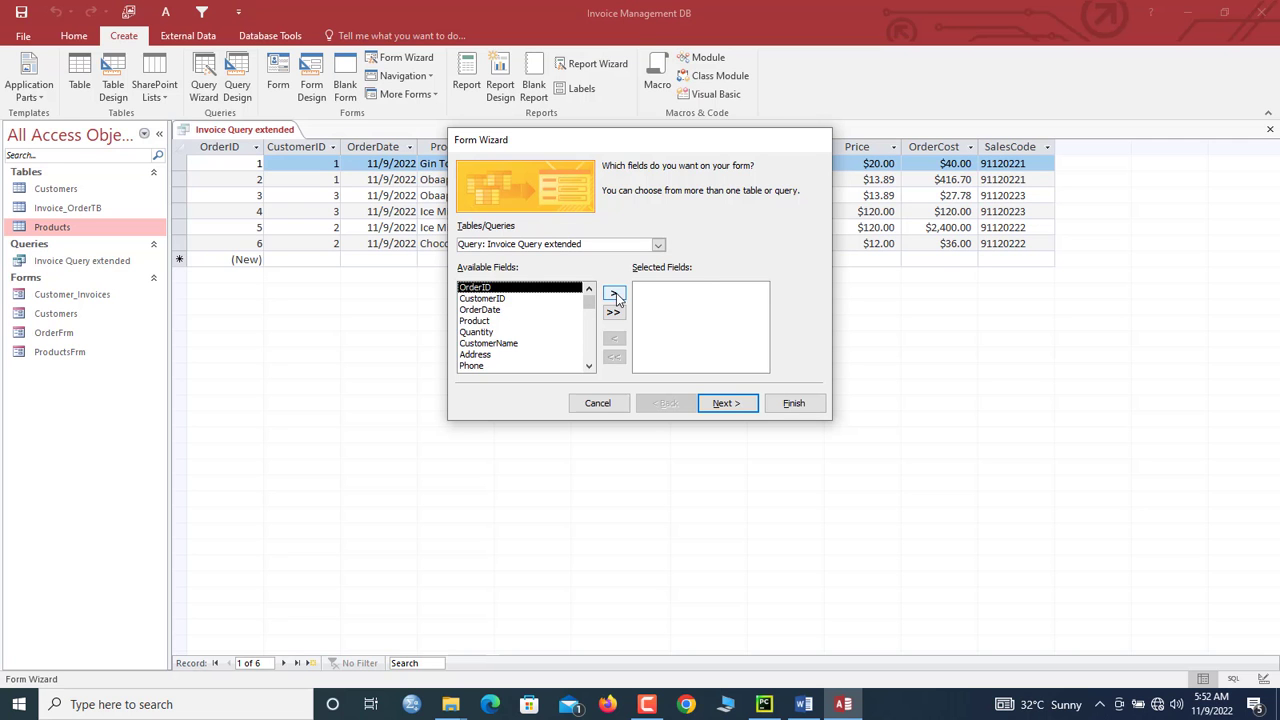
{"action": "left_click", "coordinate": [613, 293]}
{"action": "left_click", "coordinate": [490, 299]}
{"action": "double_click", "coordinate": [375, 368]}
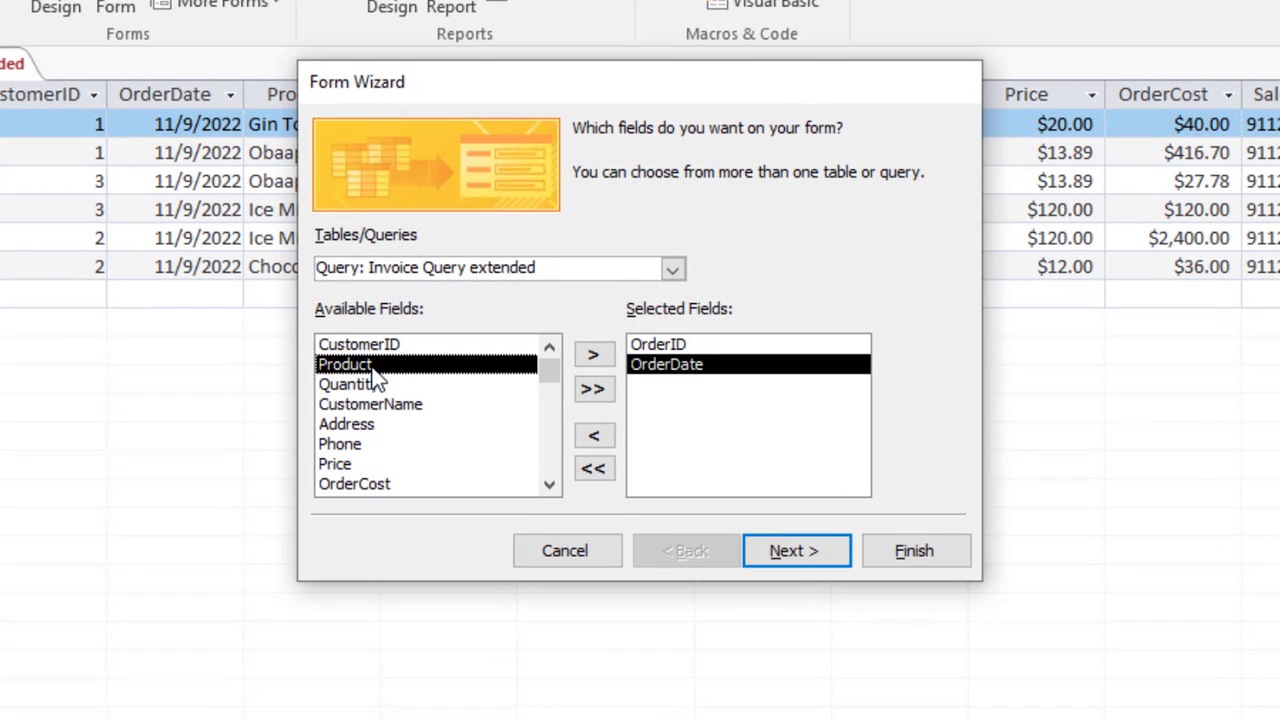
{"action": "double_click", "coordinate": [378, 368]}
{"action": "double_click", "coordinate": [384, 370]}
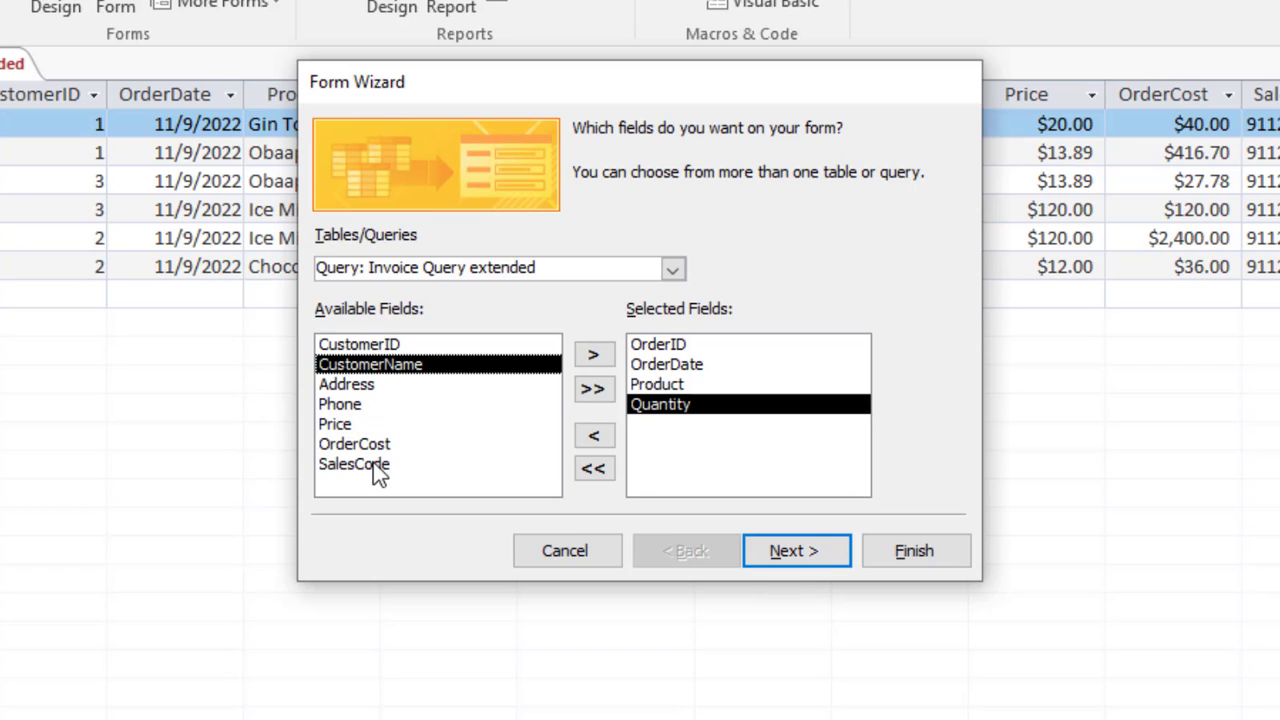
{"action": "double_click", "coordinate": [355, 444]}
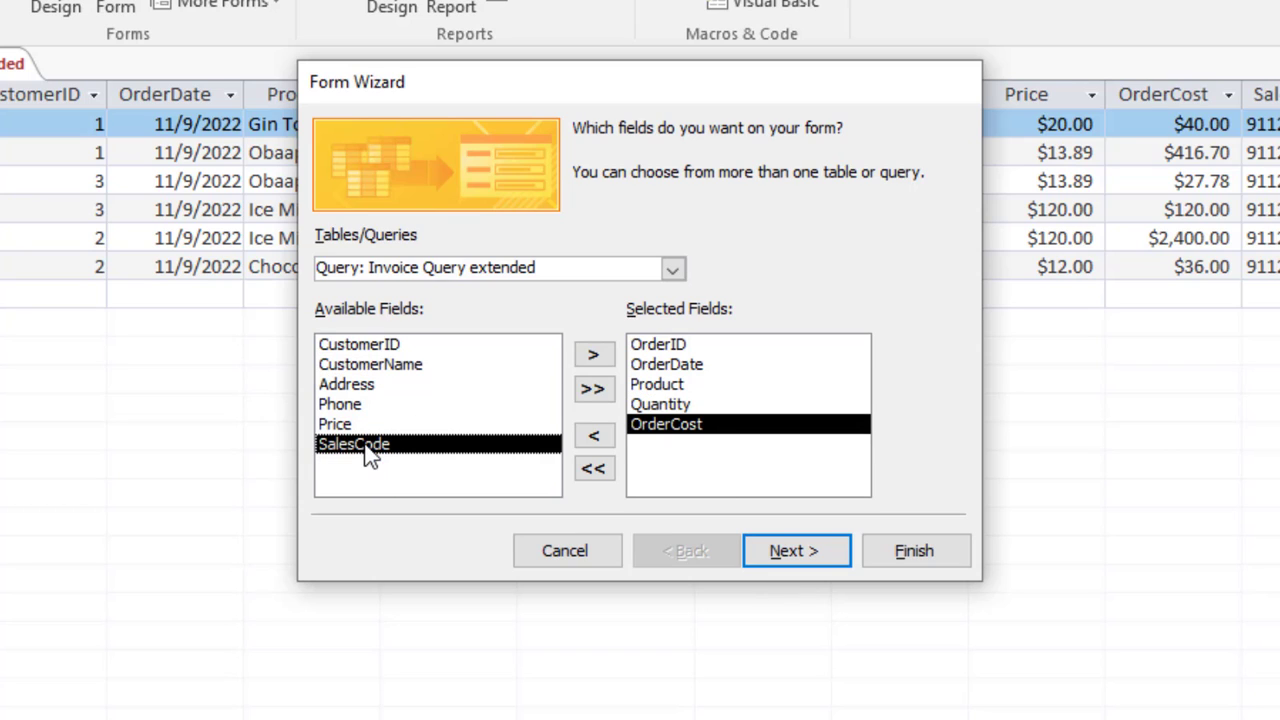
{"action": "double_click", "coordinate": [362, 445]}
Step: Choose the Datasheet layout, title the form Cart, and finish the wizard
{"action": "left_click", "coordinate": [807, 543]}
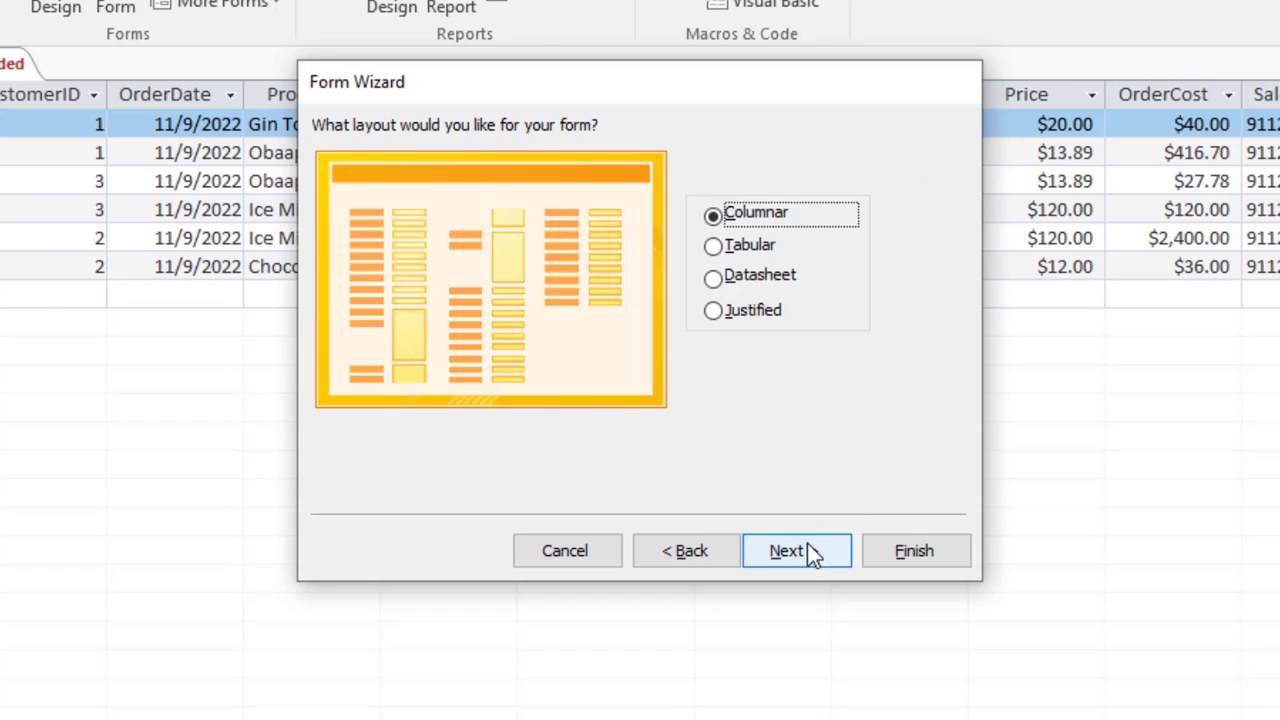
{"action": "left_click", "coordinate": [738, 285]}
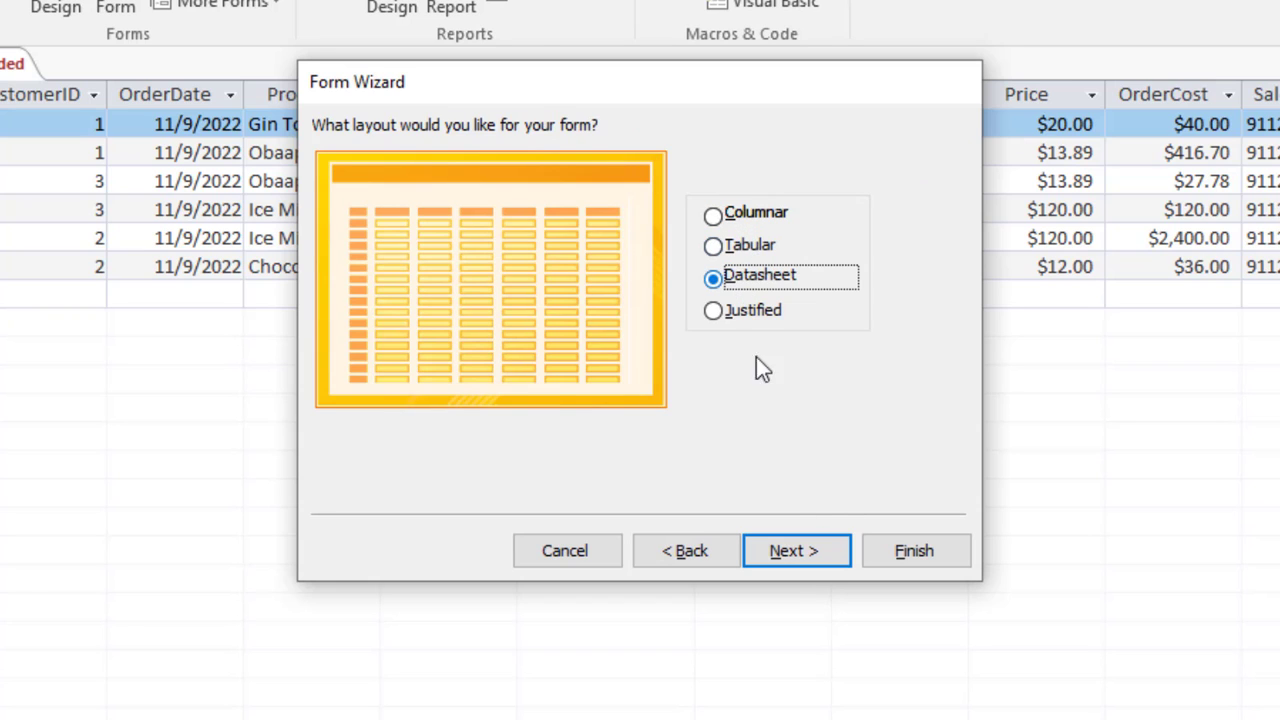
{"action": "left_click", "coordinate": [817, 558]}
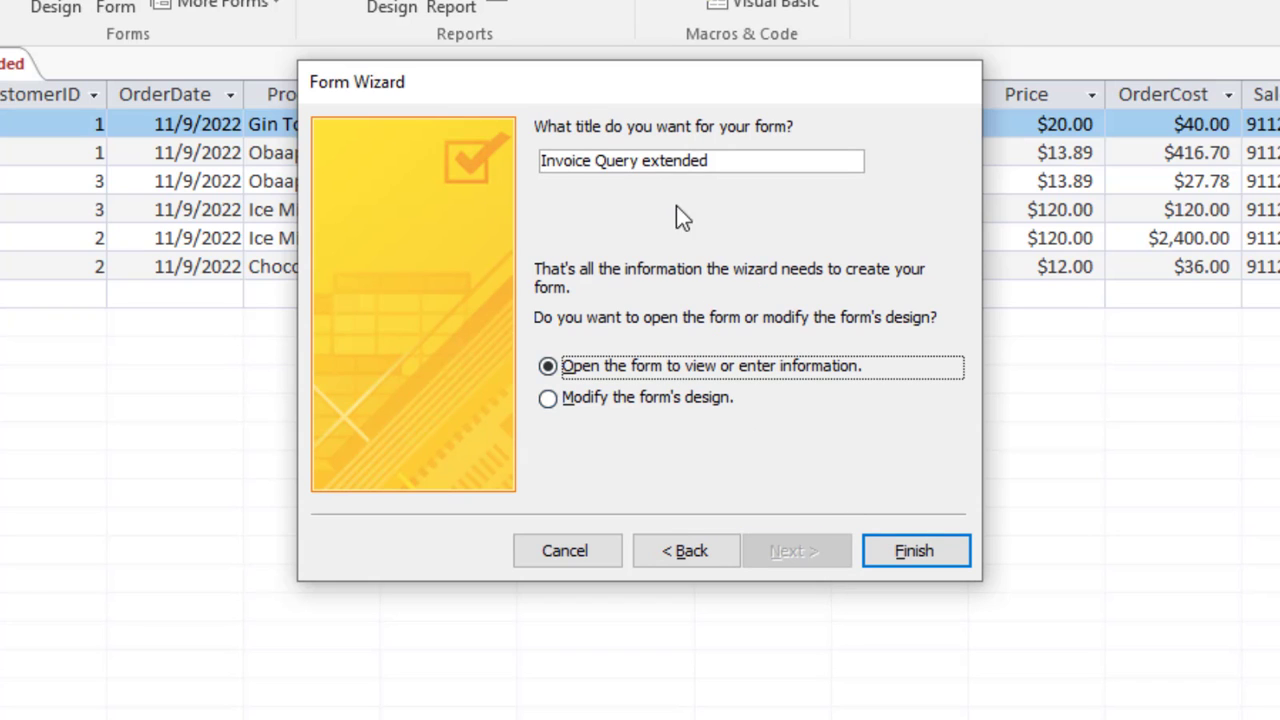
{"action": "left_click_drag", "start_coordinate": [713, 170], "coordinate": [437, 149]}
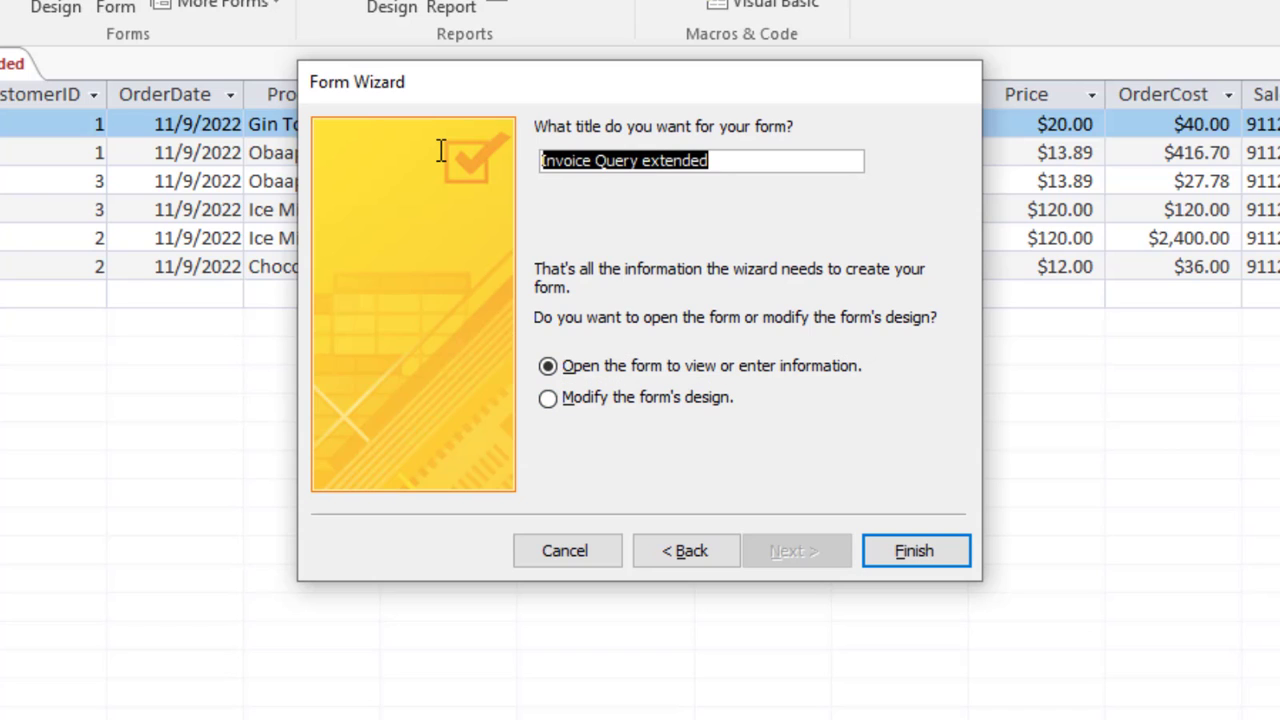
{"action": "type", "text": "Cart"}
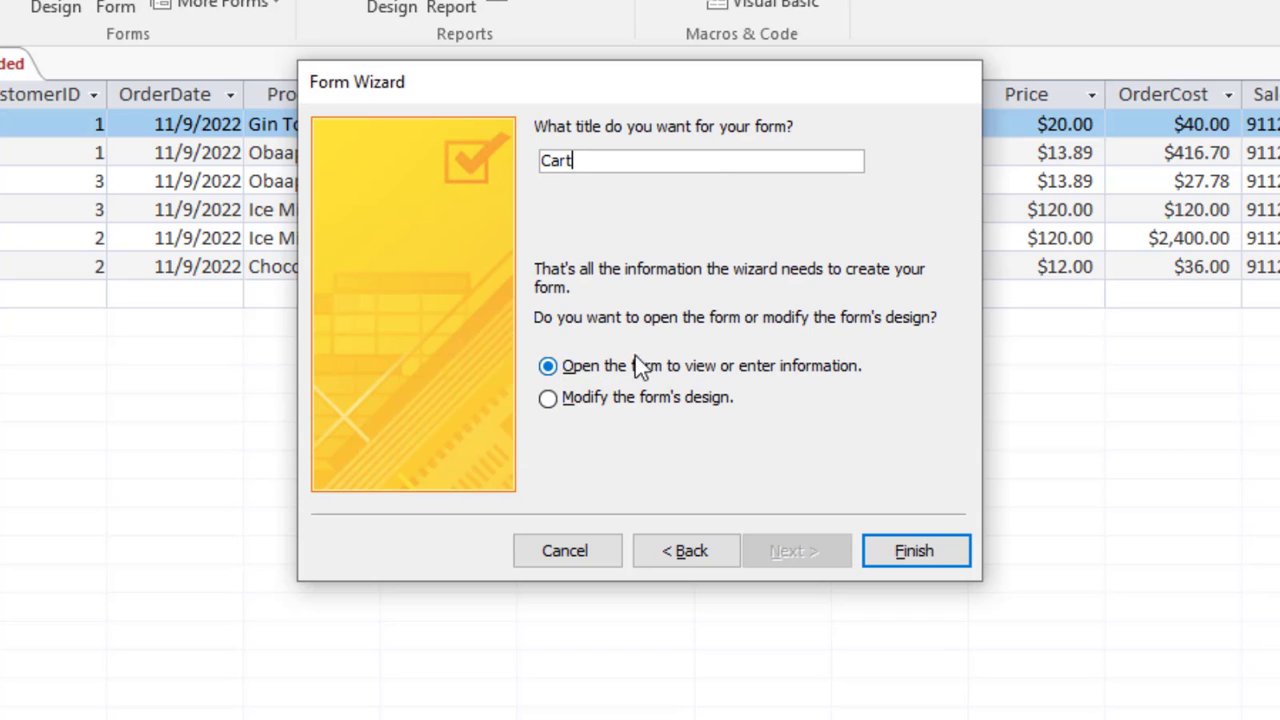
{"action": "left_click", "coordinate": [934, 550]}
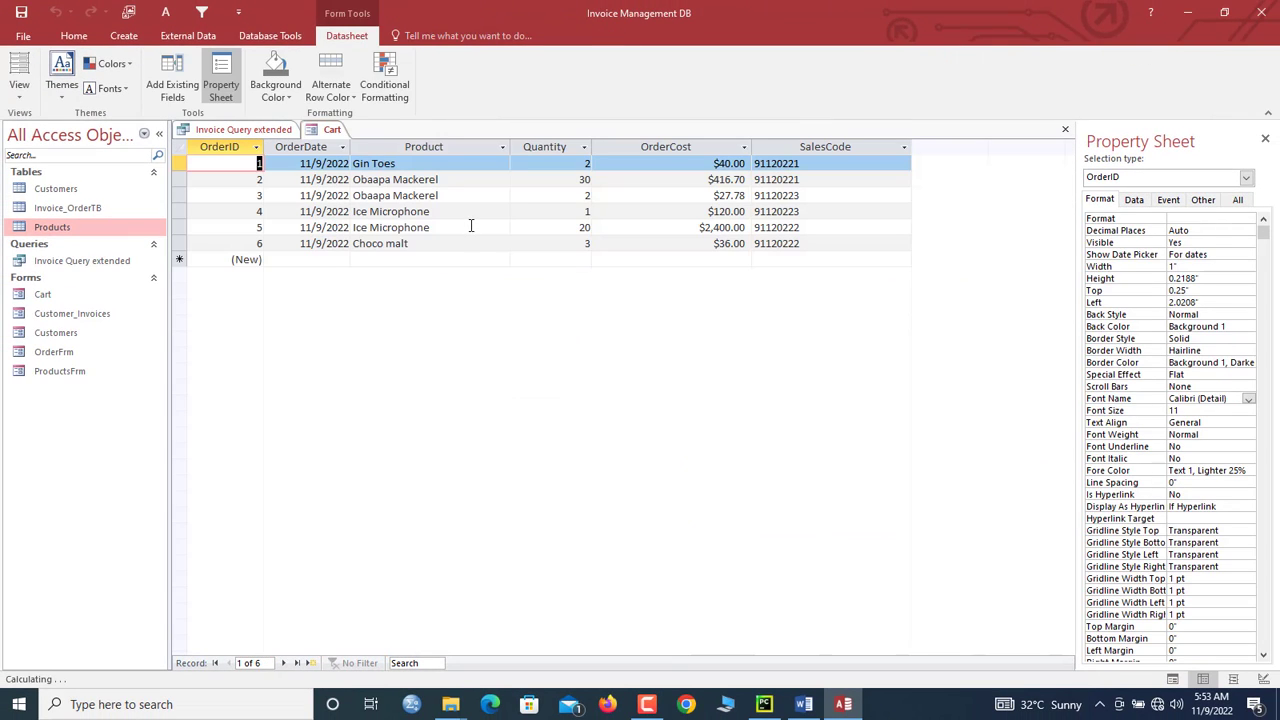
Step: Set the Cart datasheet's Alternate Row Color to white
{"action": "left_click", "coordinate": [349, 98]}
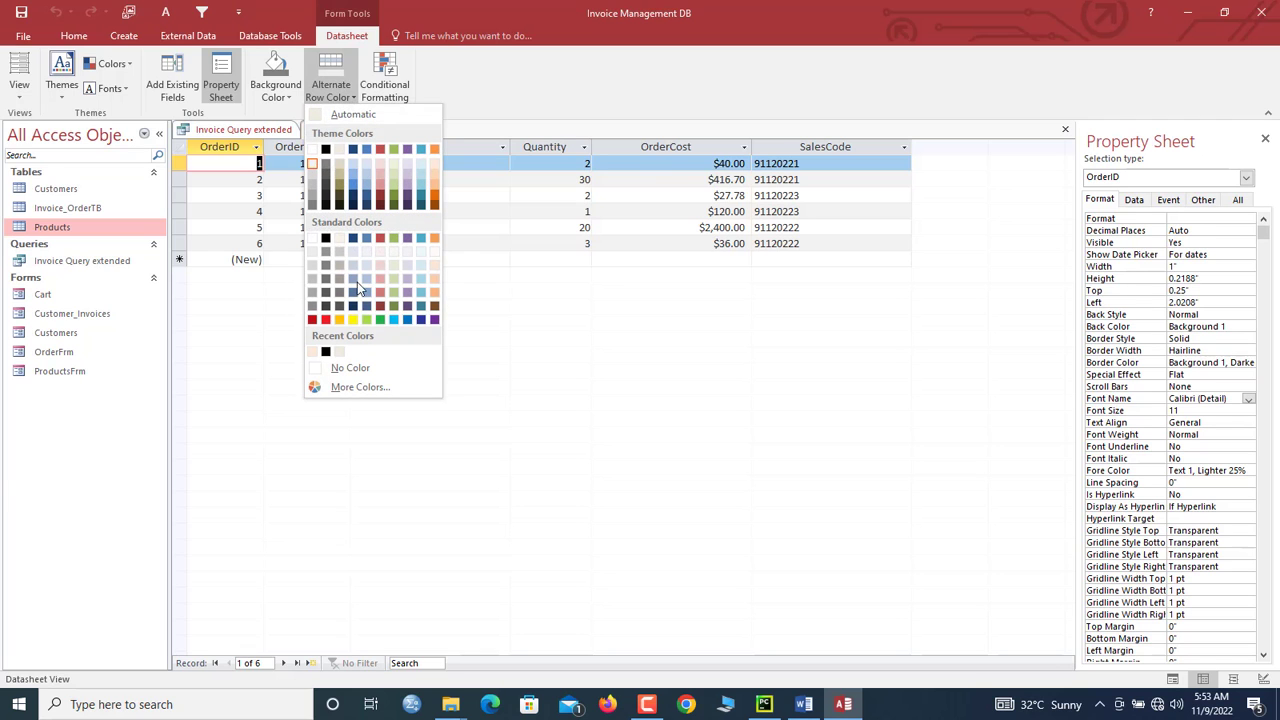
{"action": "left_click", "coordinate": [315, 149]}
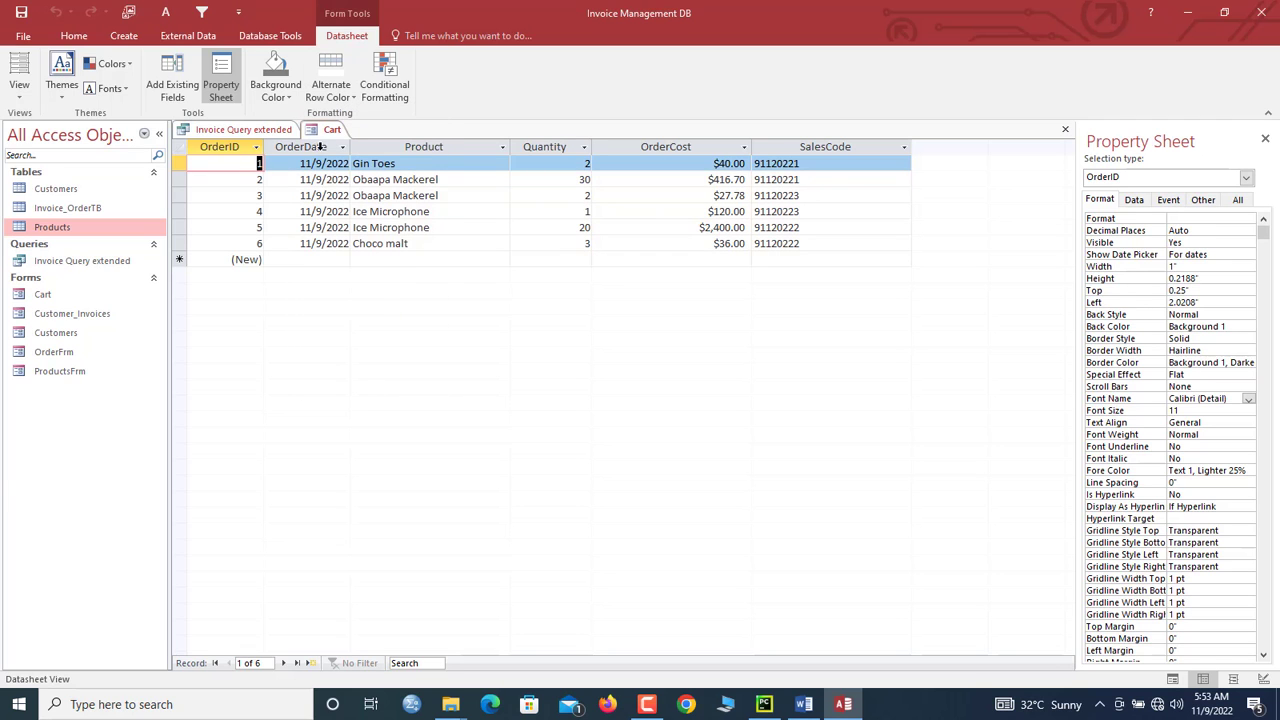
{"action": "left_click", "coordinate": [378, 243]}
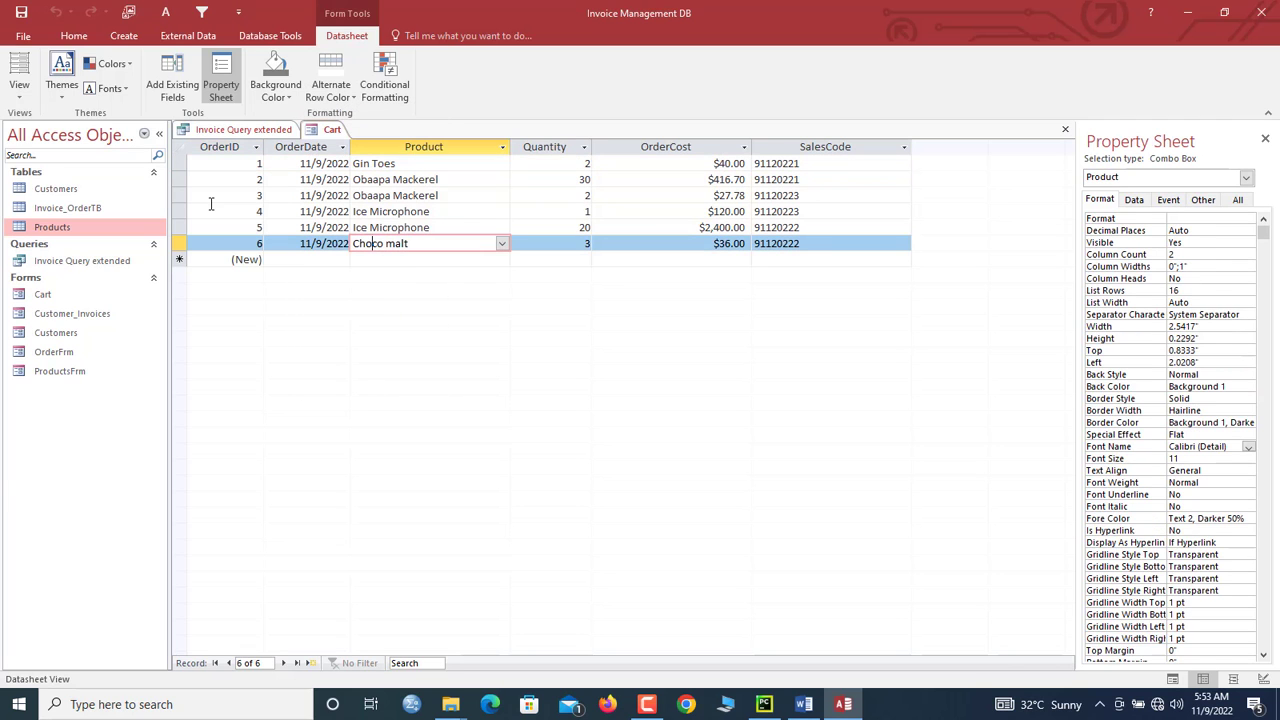
{"action": "right_click", "coordinate": [326, 131]}
Step: In Design View set Allow Additions and Allow Edits to No, then show Cart in Form View
{"action": "left_click", "coordinate": [380, 246]}
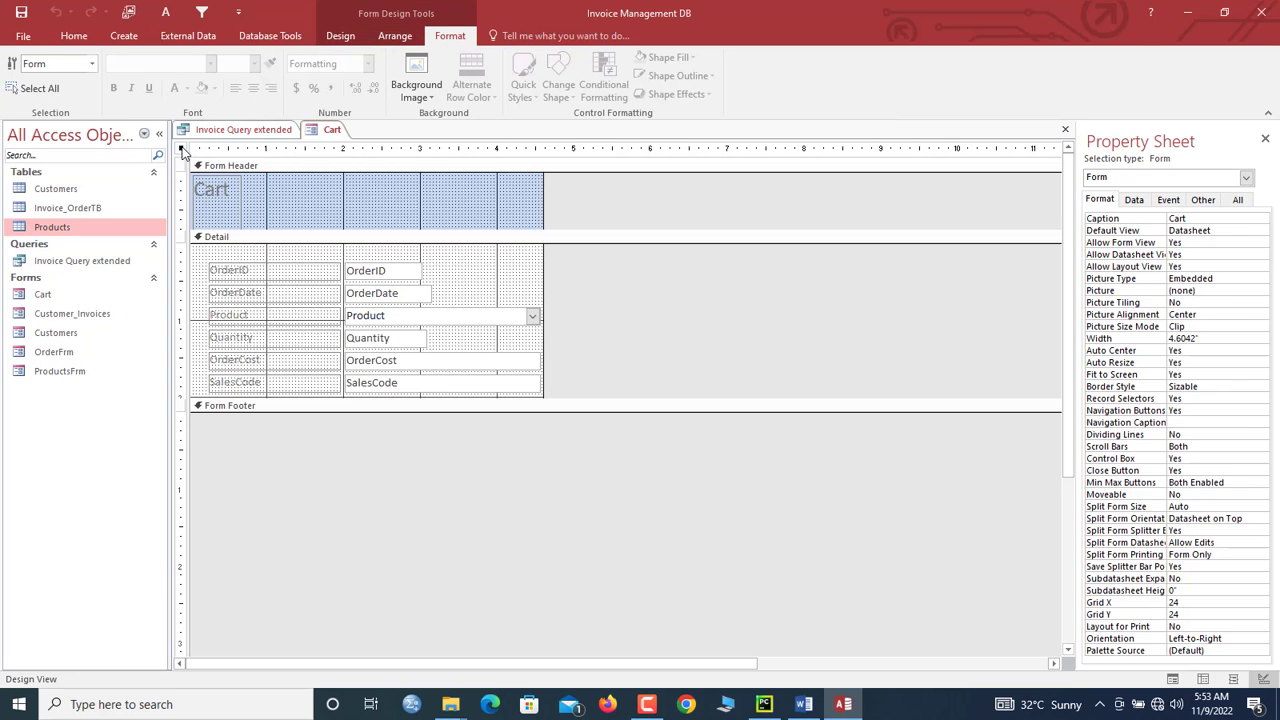
{"action": "left_click", "coordinate": [1135, 200]}
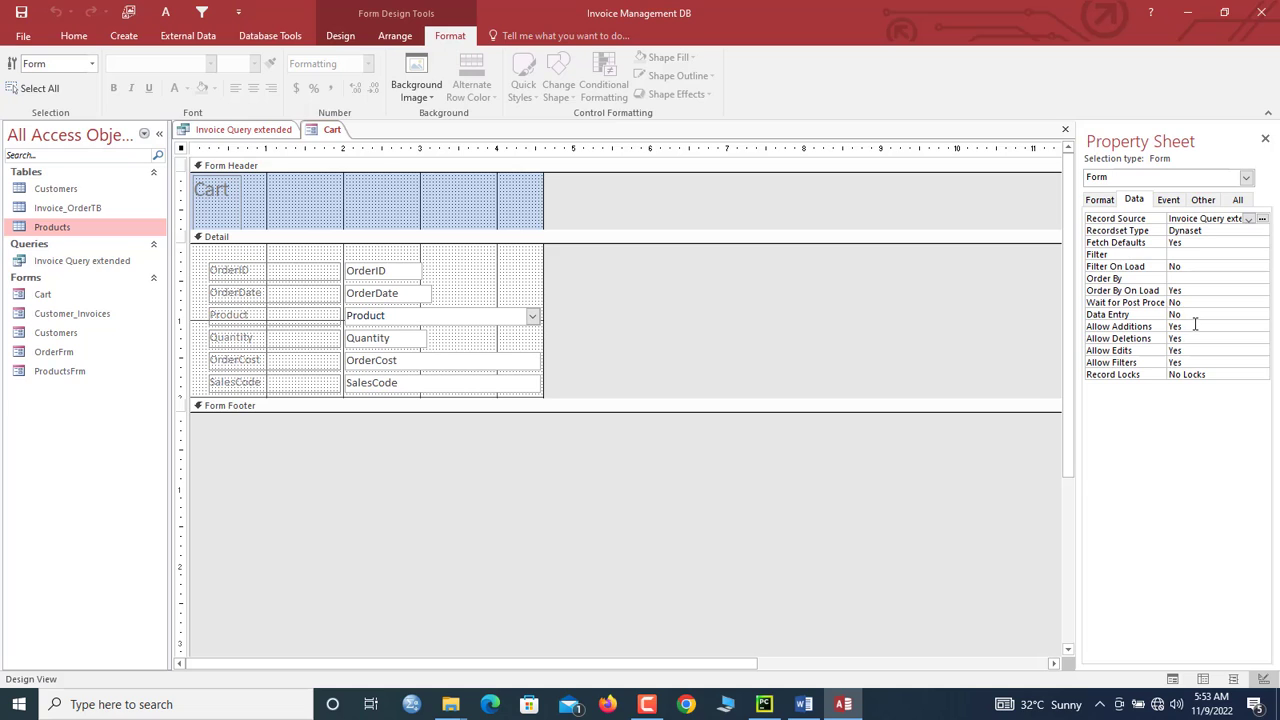
{"action": "double_click", "coordinate": [1195, 326]}
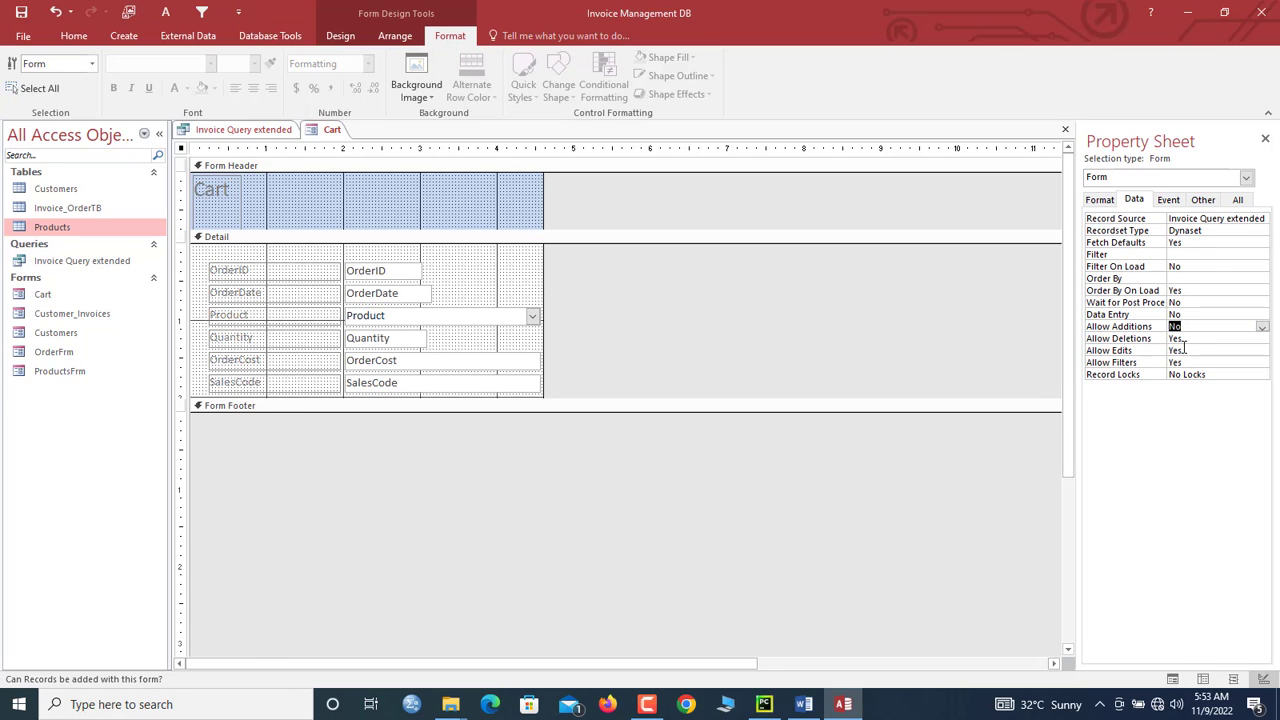
{"action": "double_click", "coordinate": [1184, 349]}
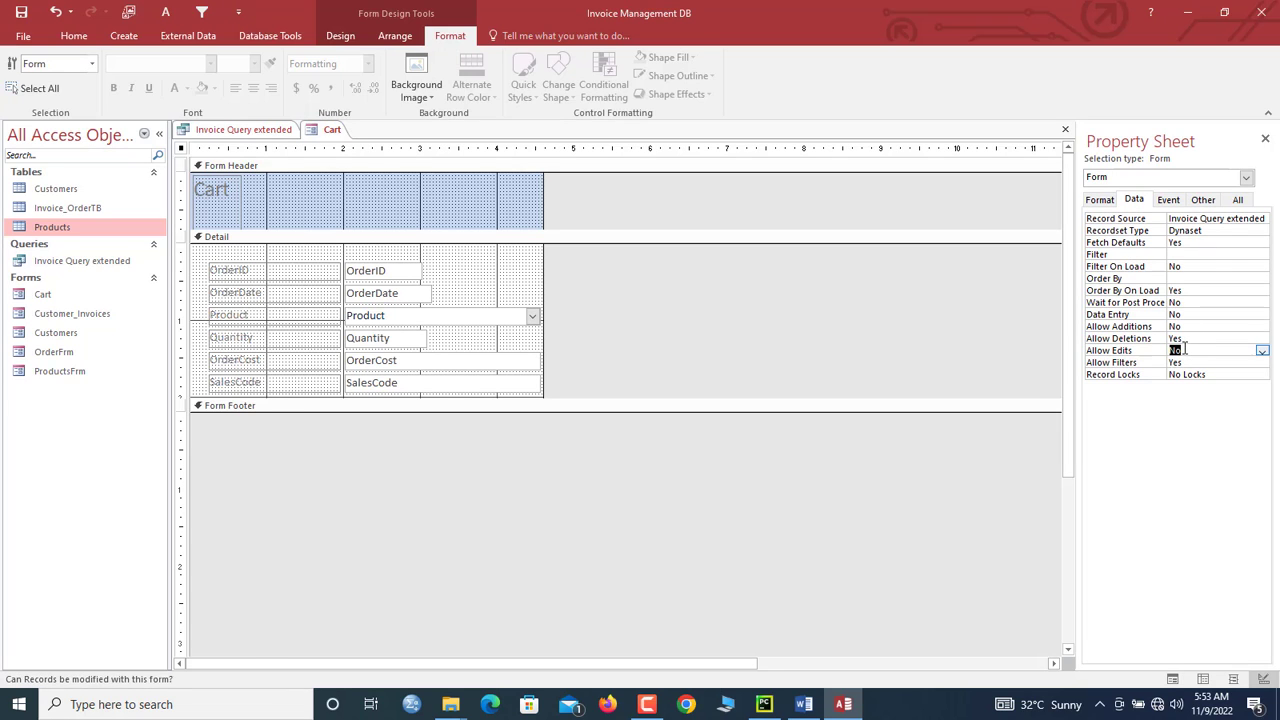
{"action": "left_click", "coordinate": [313, 136]}
{"action": "left_click", "coordinate": [345, 142]}
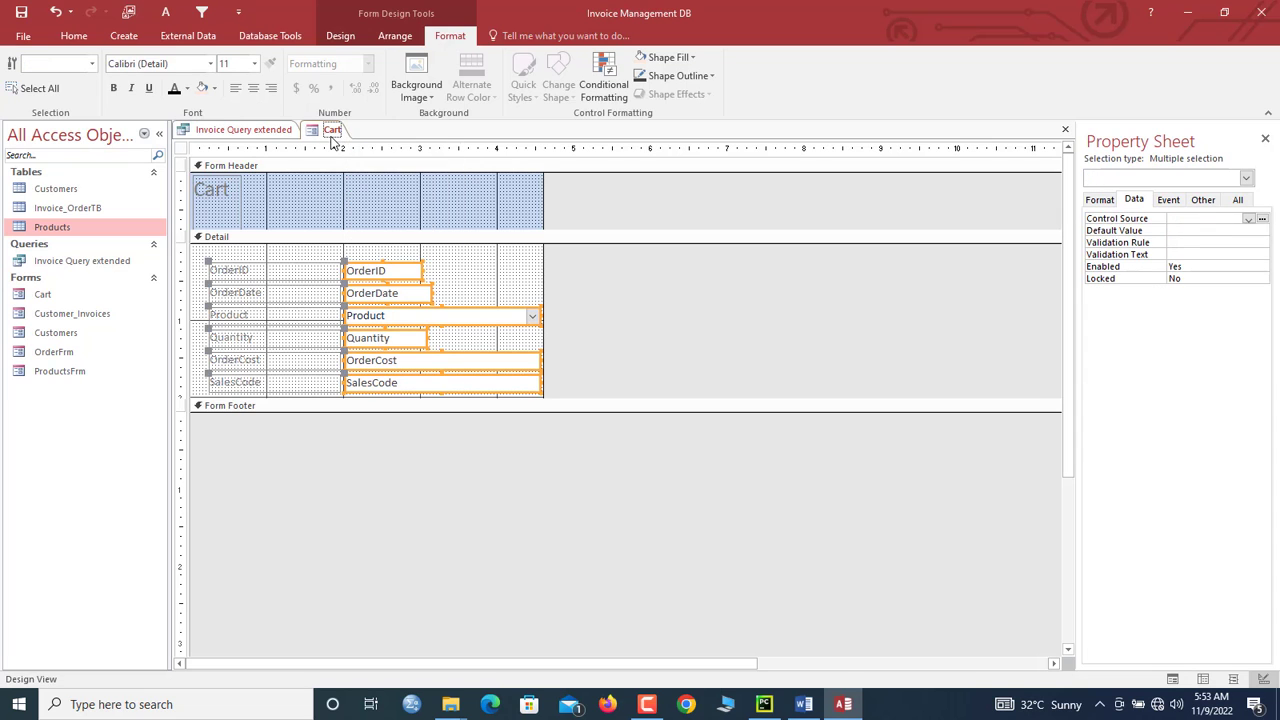
{"action": "right_click", "coordinate": [331, 131]}
{"action": "left_click", "coordinate": [369, 209]}
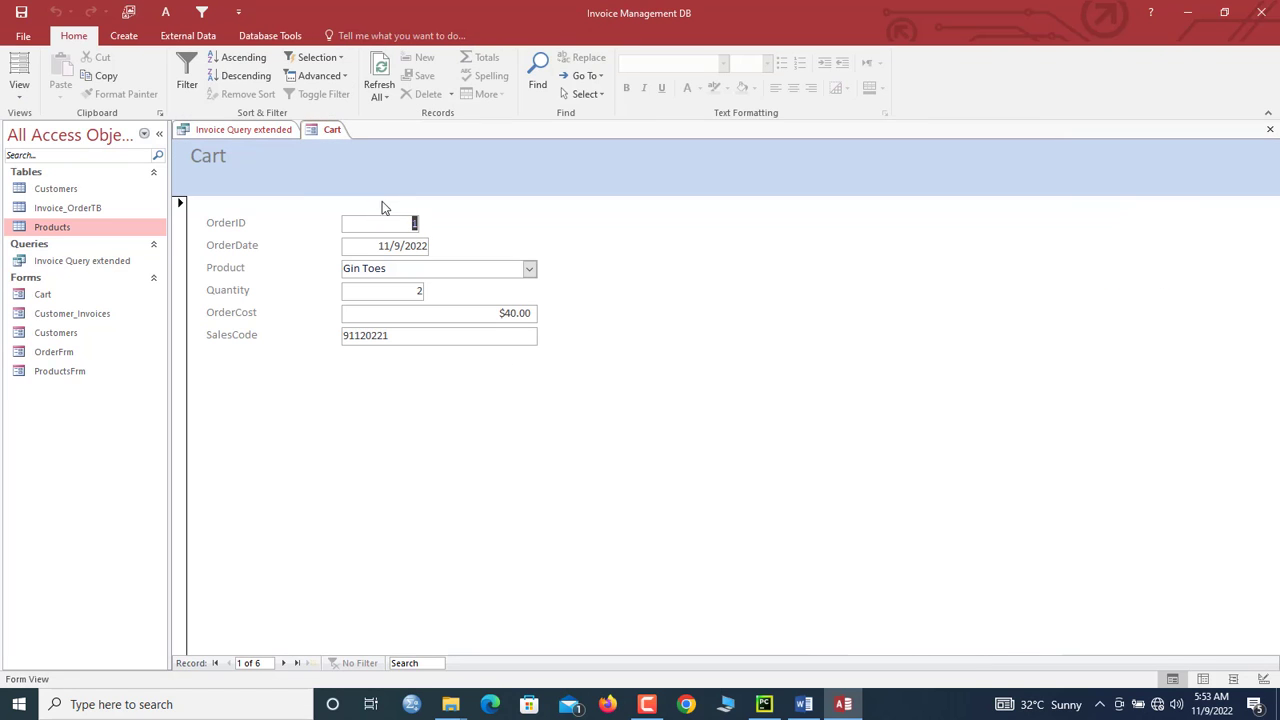
Step: In Datasheet View, set all of the Cart datasheet's text to font size 12
{"action": "right_click", "coordinate": [312, 133]}
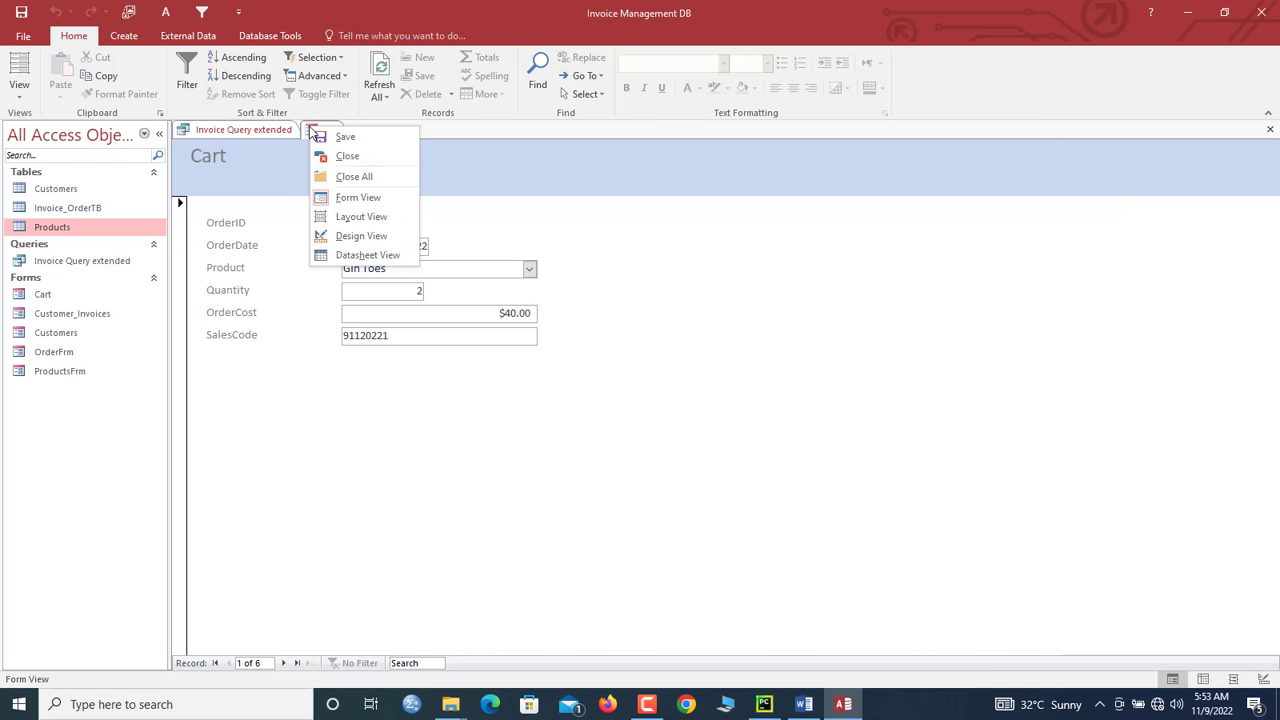
{"action": "left_click", "coordinate": [350, 248]}
{"action": "key", "text": "ctrl+a"}
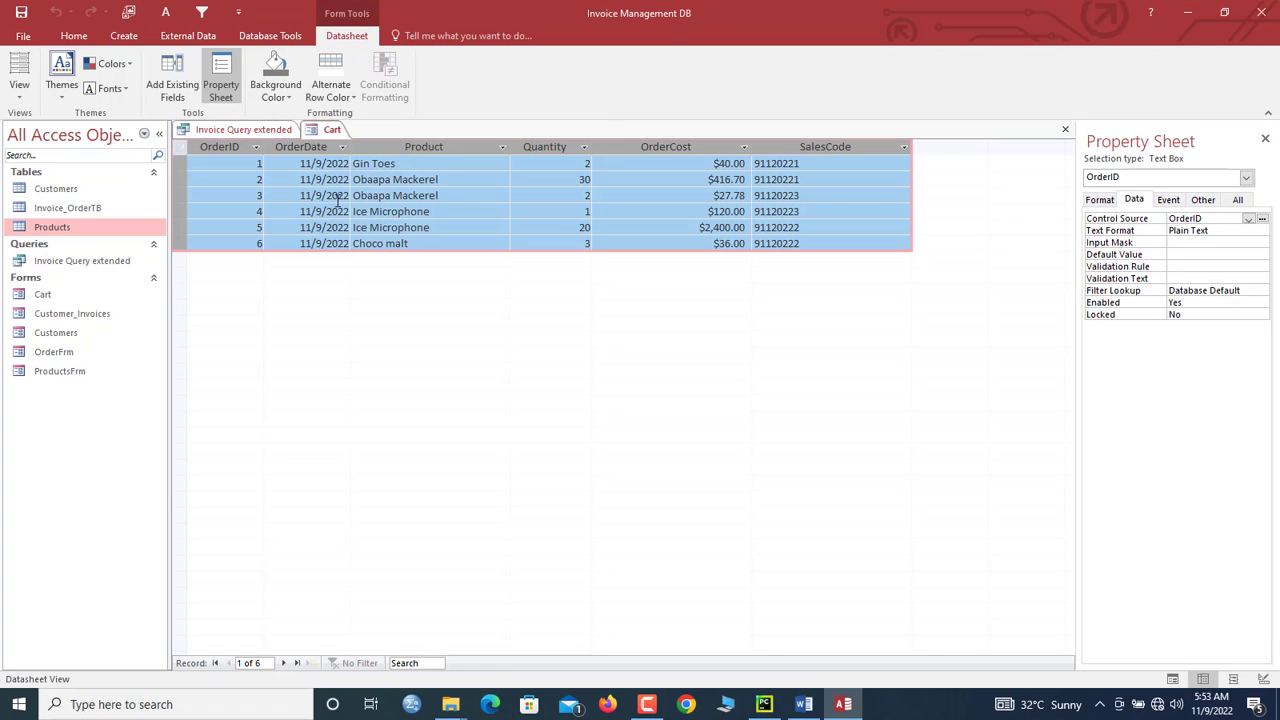
{"action": "left_click", "coordinate": [74, 35]}
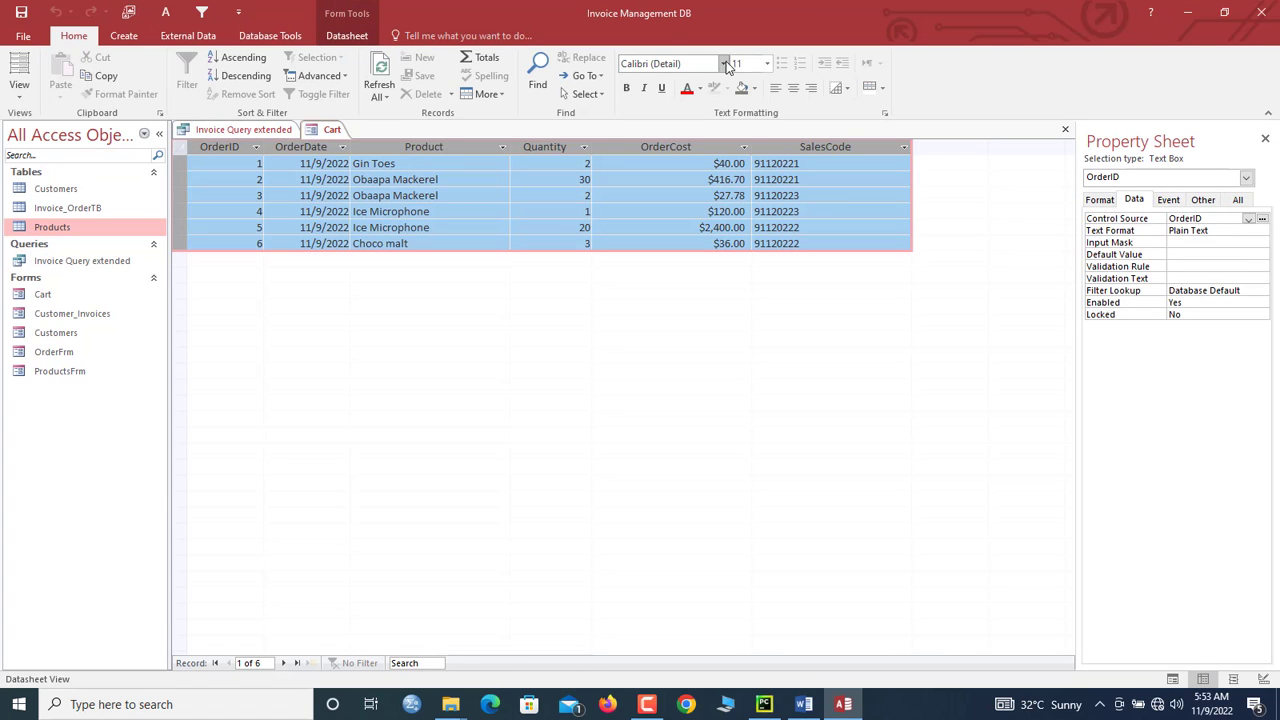
{"action": "left_click", "coordinate": [766, 64]}
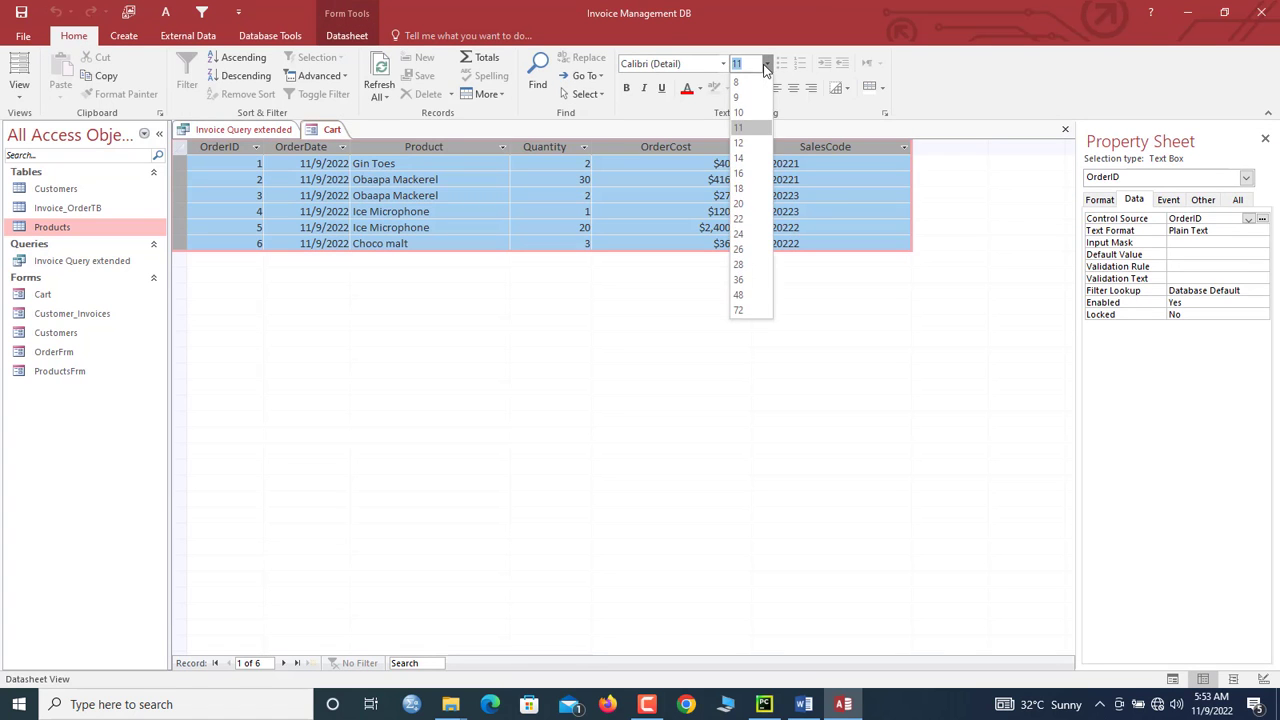
{"action": "left_click", "coordinate": [738, 142]}
Step: Autofit the OrderCost and Product columns to their contents
{"action": "left_click", "coordinate": [738, 148]}
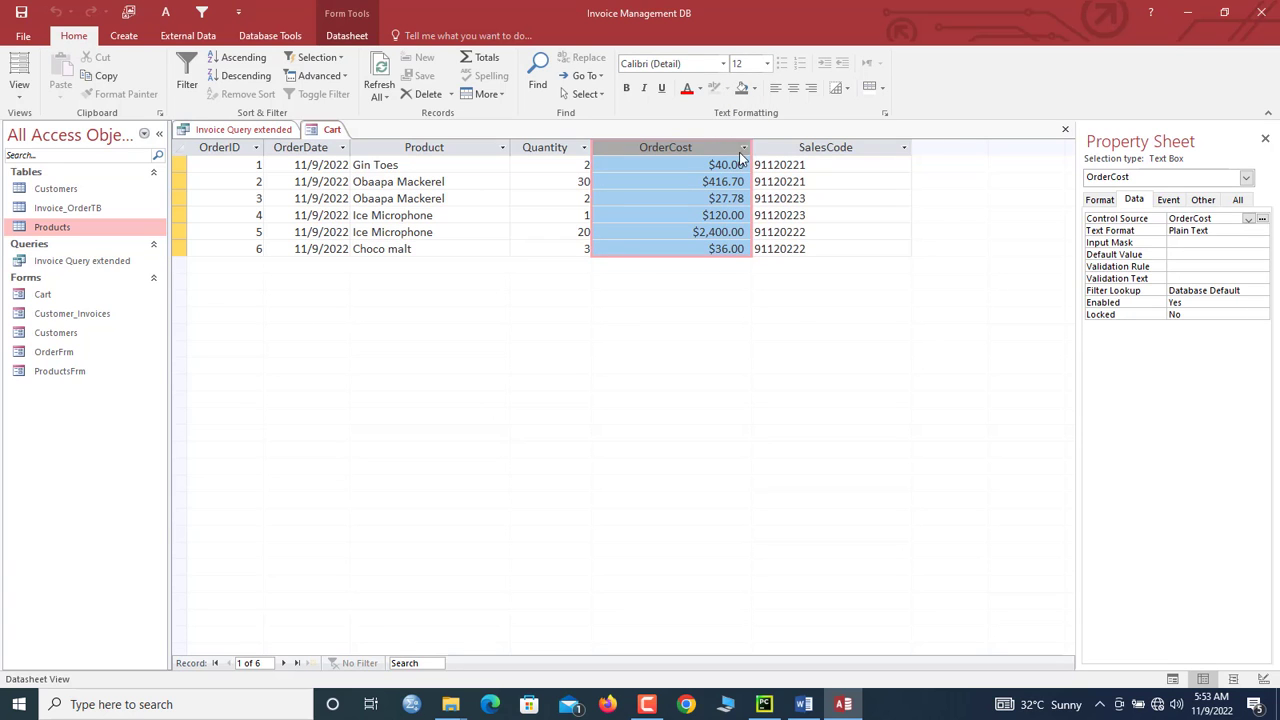
{"action": "left_click", "coordinate": [733, 164]}
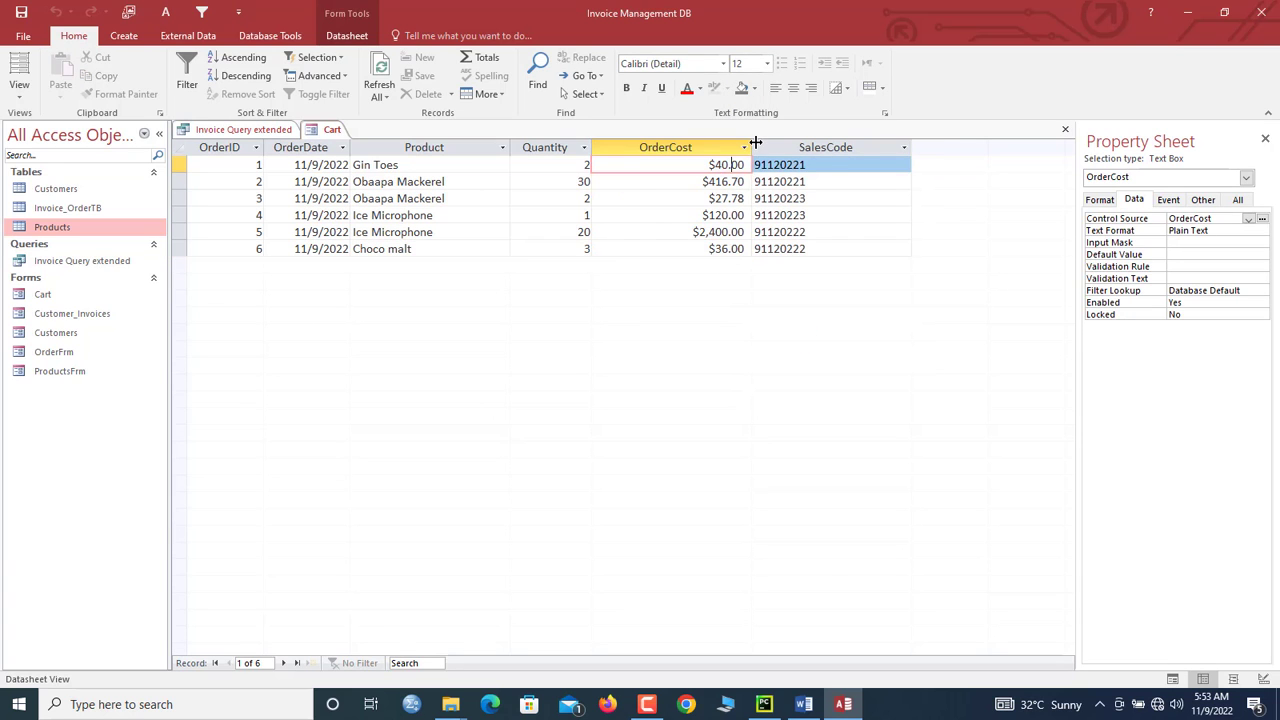
{"action": "double_click", "coordinate": [756, 142]}
{"action": "double_click", "coordinate": [510, 148]}
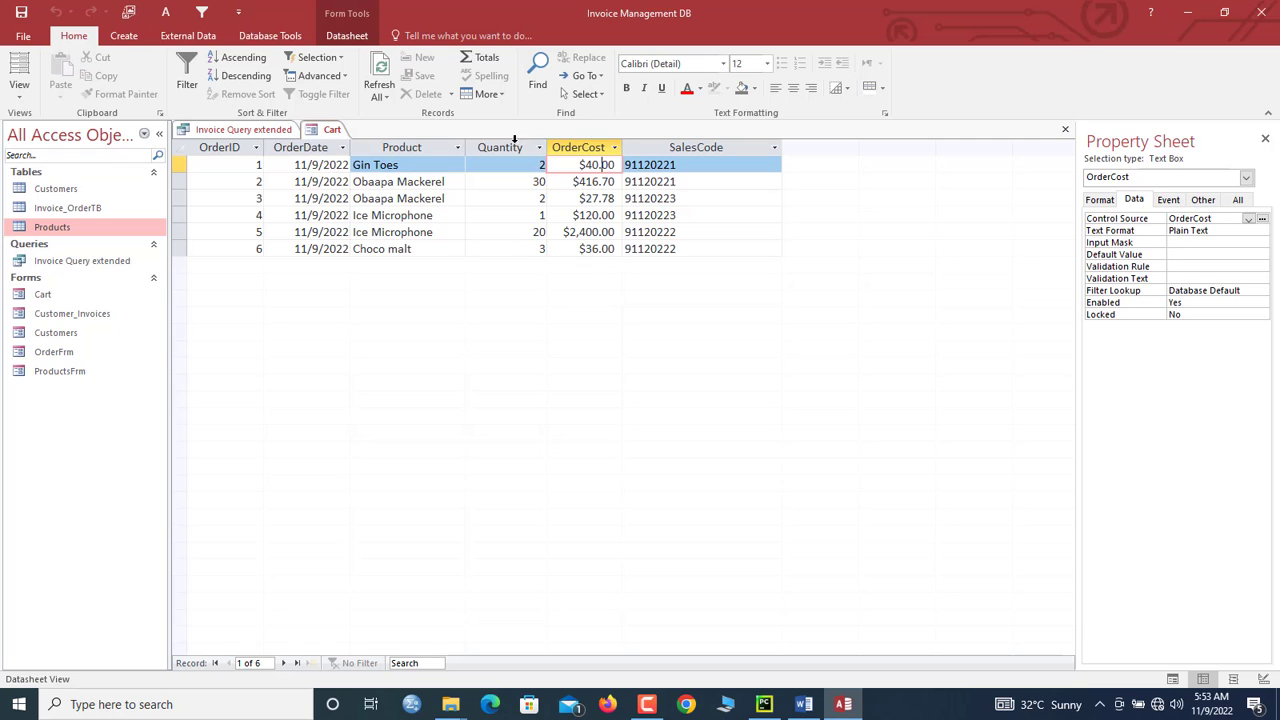
Step: Add a Total row summing OrderCost to $3,040.48, then close all open objects
{"action": "left_click", "coordinate": [487, 57]}
{"action": "left_click", "coordinate": [580, 266]}
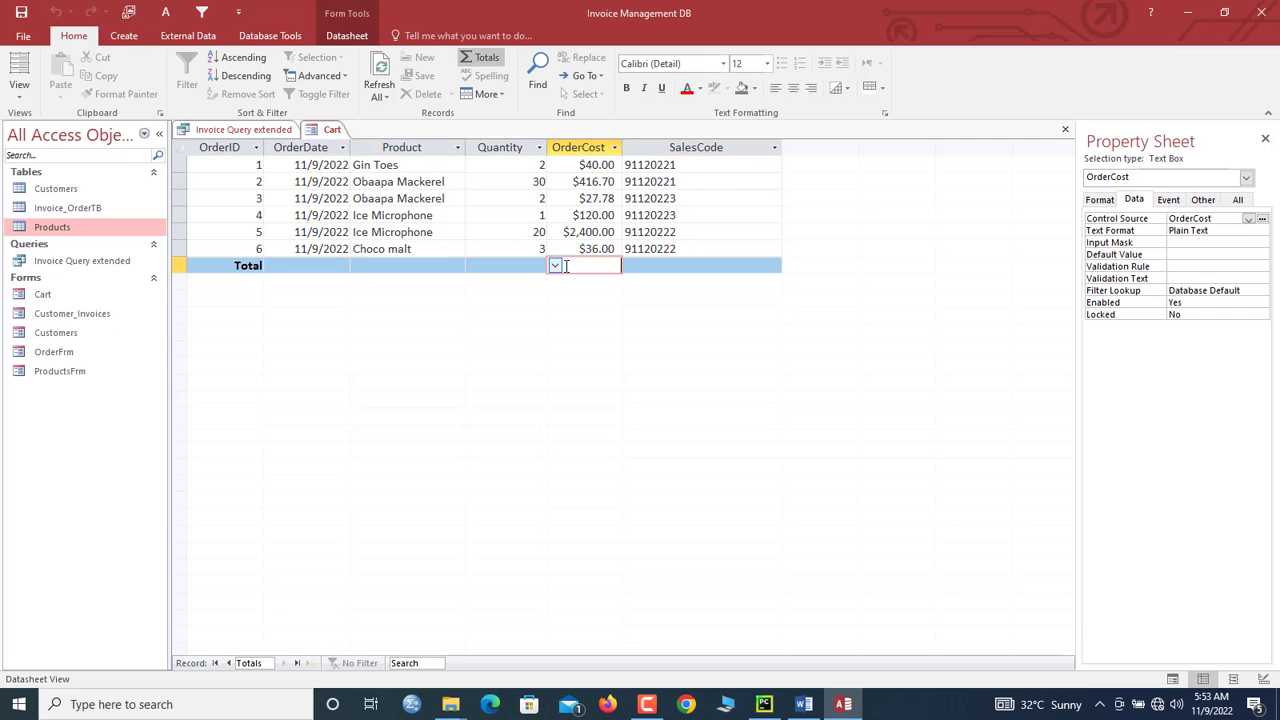
{"action": "left_click", "coordinate": [555, 266]}
{"action": "left_click", "coordinate": [560, 297]}
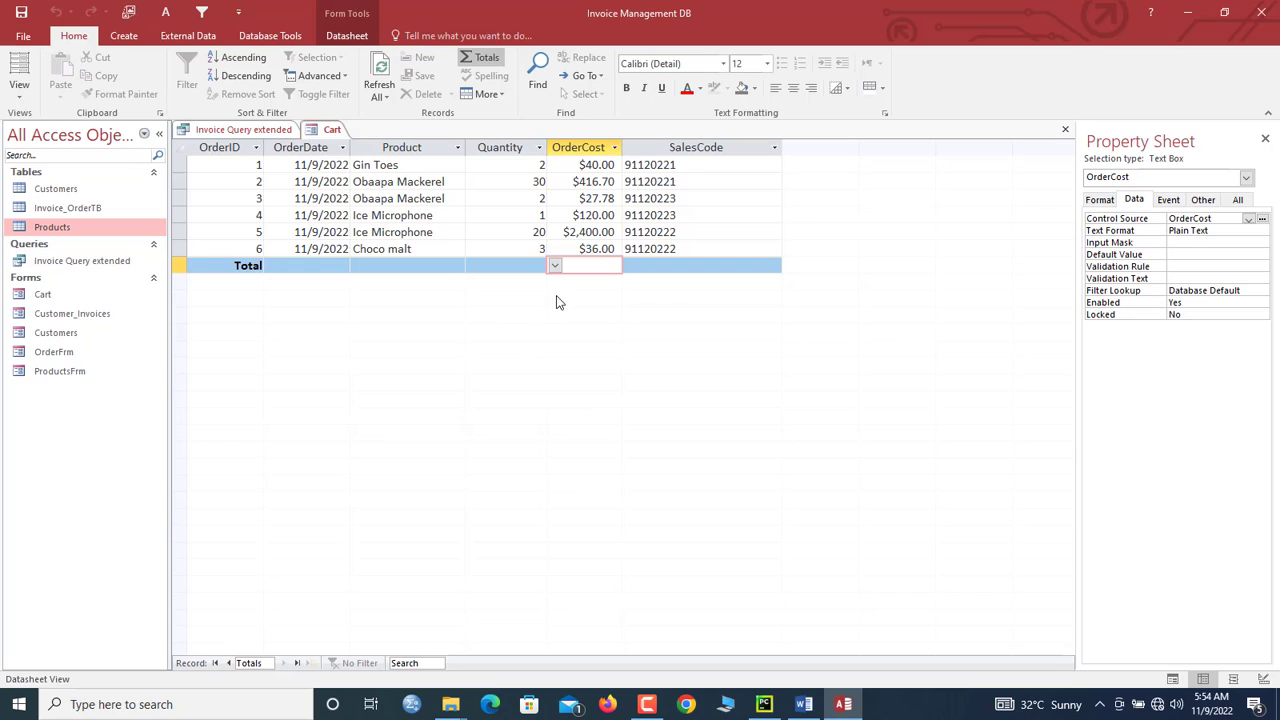
{"action": "left_click", "coordinate": [606, 233]}
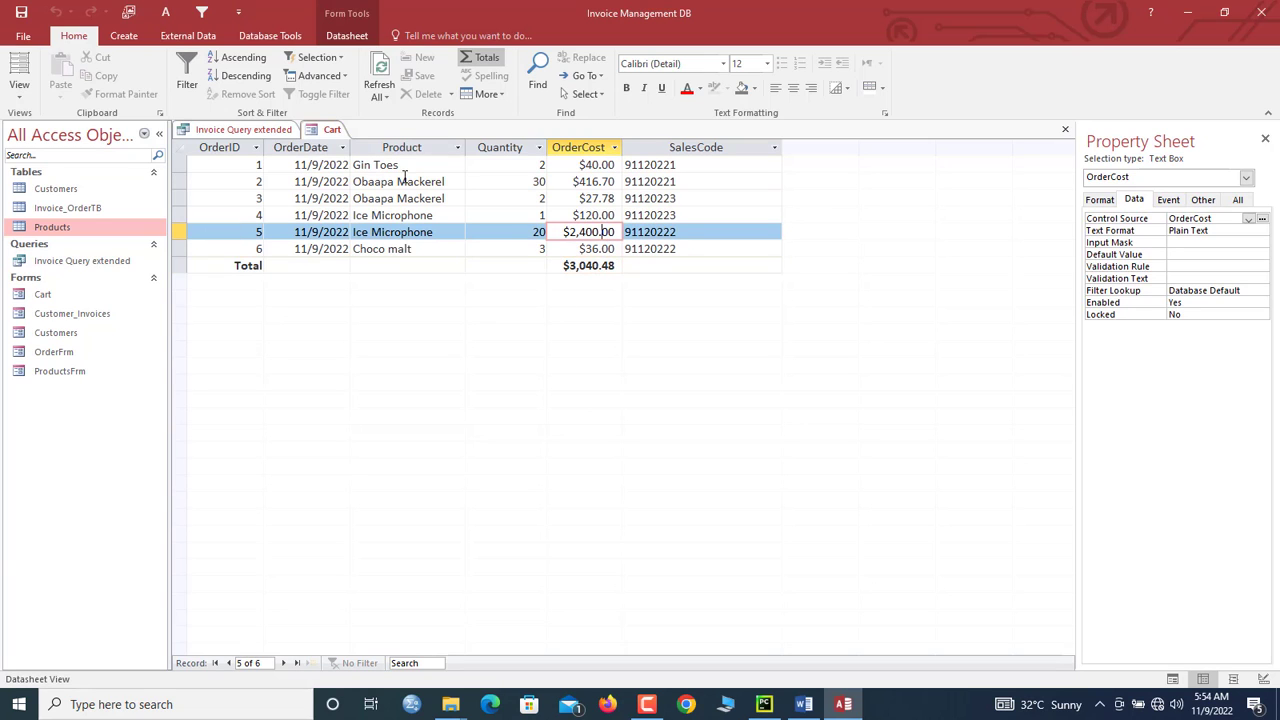
{"action": "right_click", "coordinate": [332, 130]}
{"action": "left_click", "coordinate": [371, 180]}
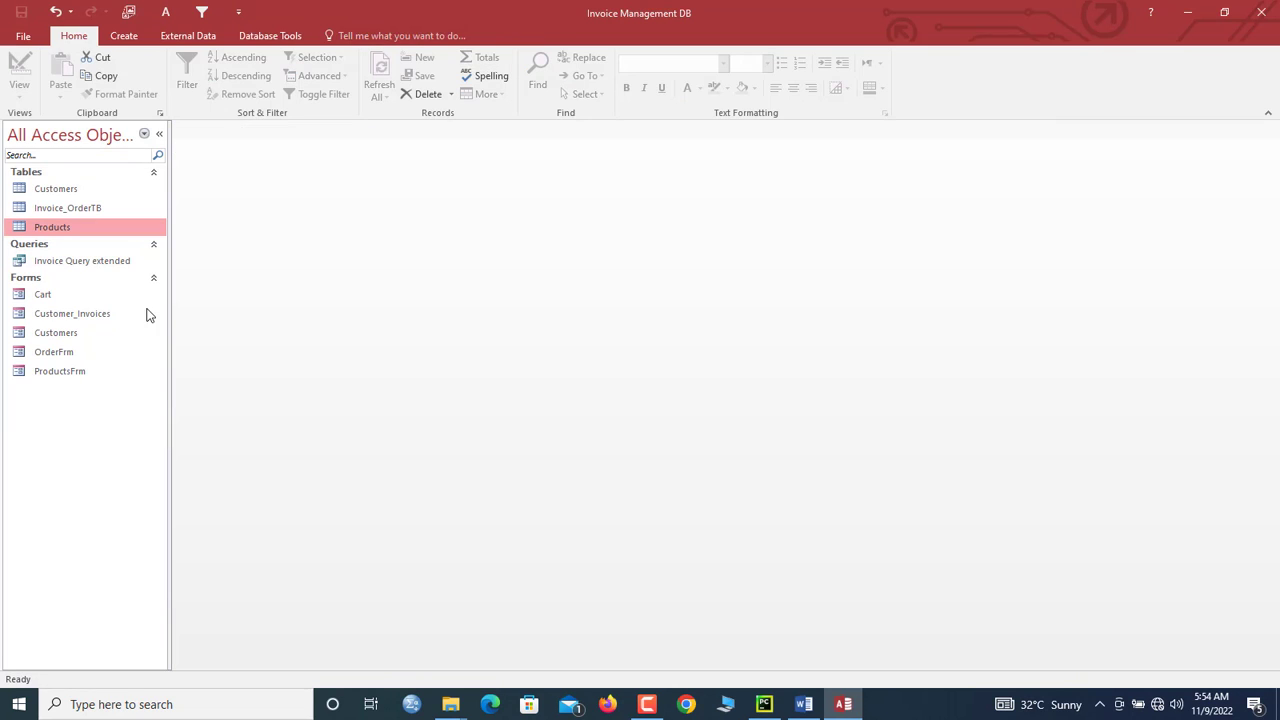
Step: Open OrderFrm from the navigation pane and switch it to Design View
{"action": "left_click", "coordinate": [75, 352]}
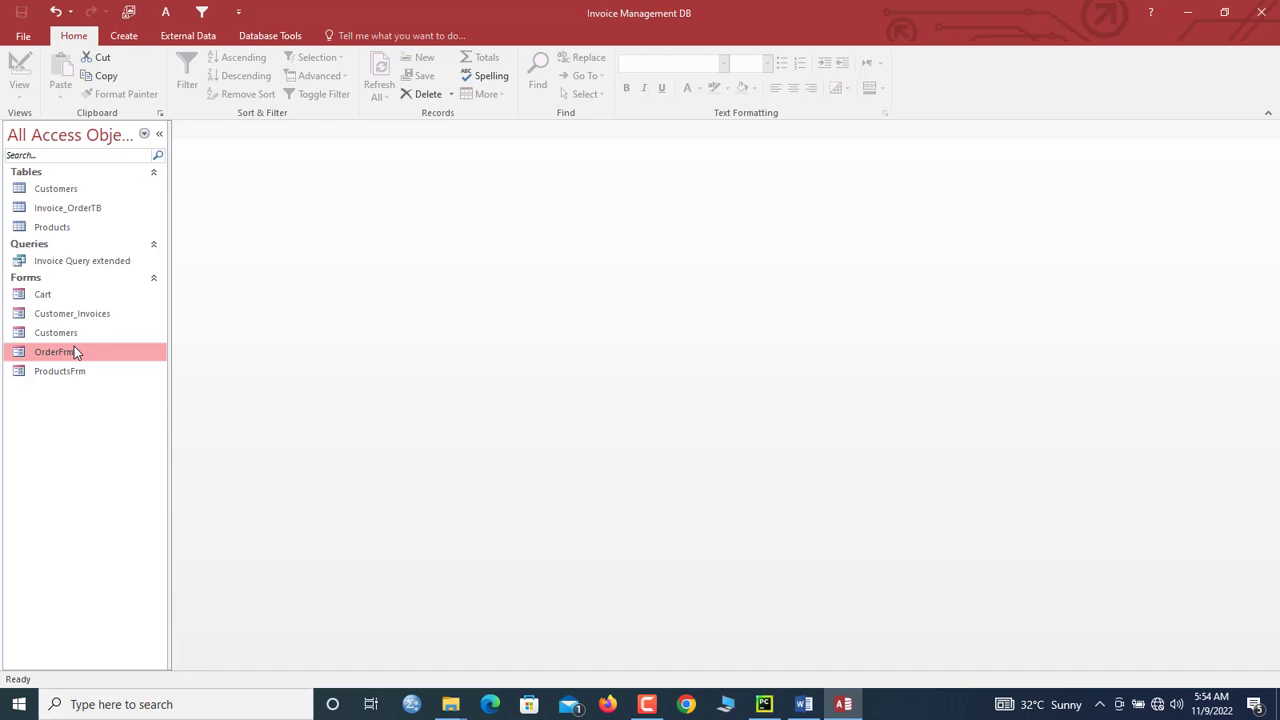
{"action": "double_click", "coordinate": [80, 356]}
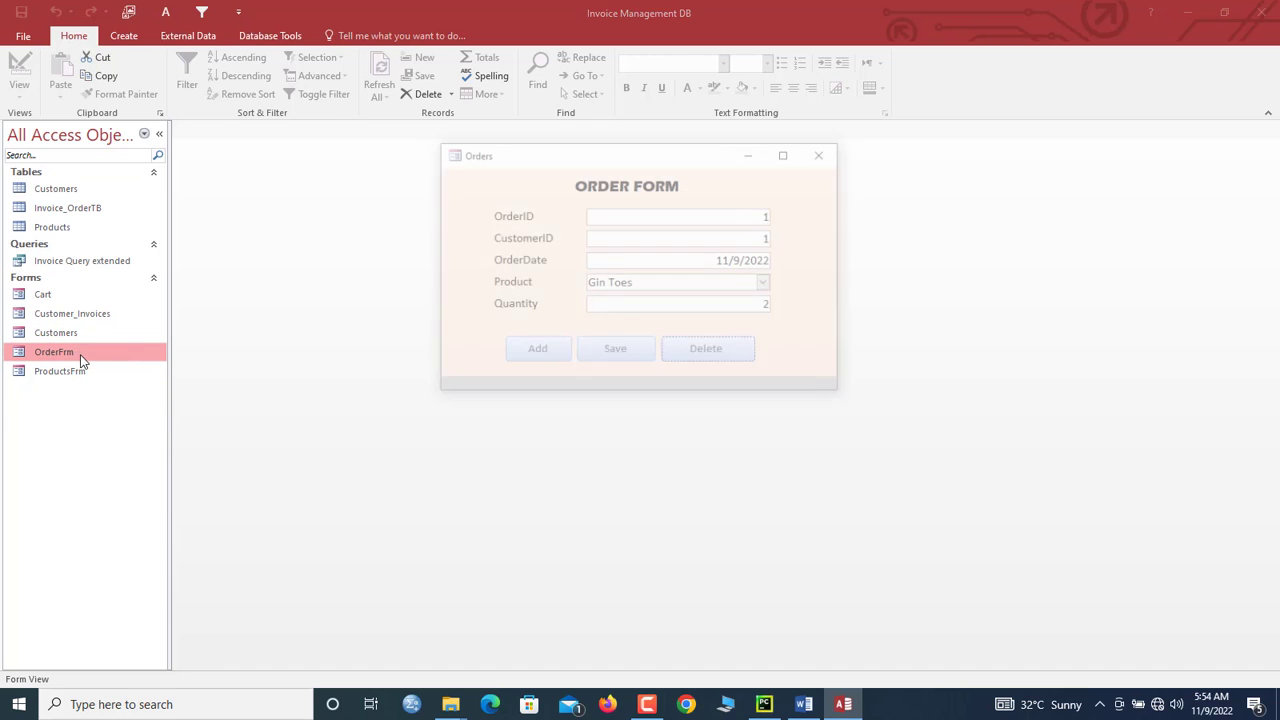
{"action": "right_click", "coordinate": [509, 229]}
{"action": "left_click", "coordinate": [543, 271]}
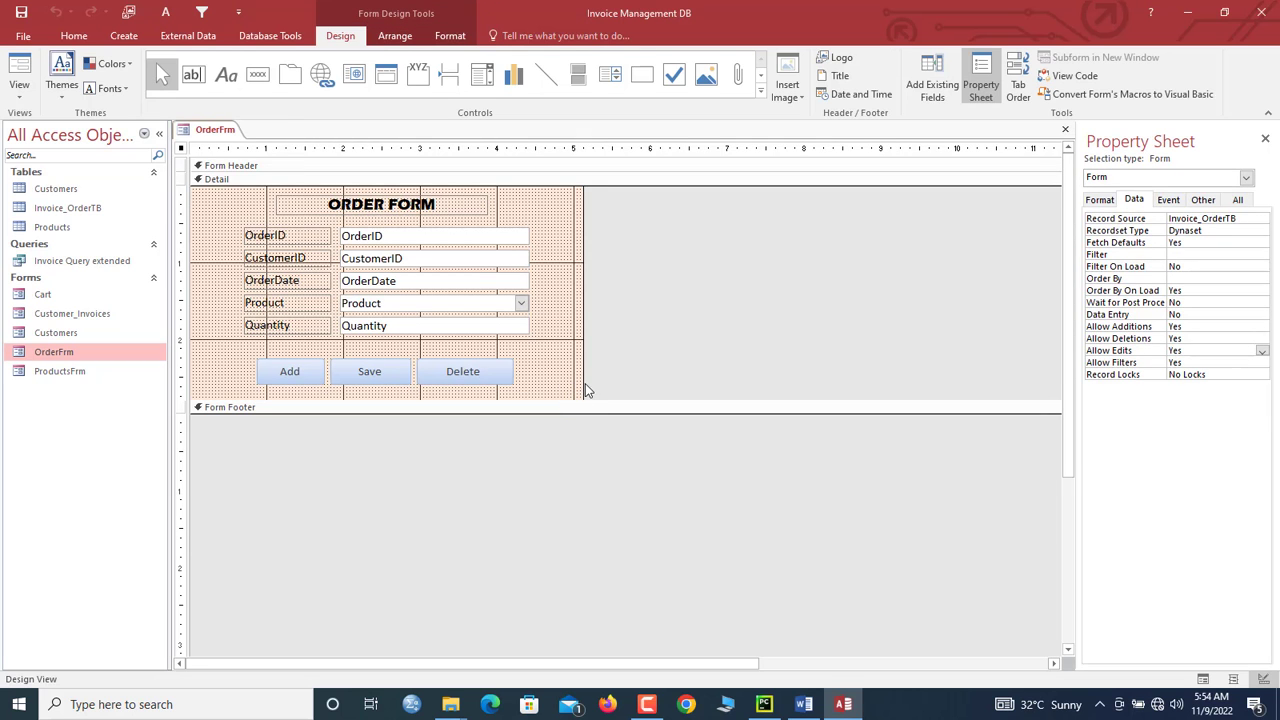
Step: Widen and heighten the Detail section, then drop the Cart form onto it as a subform
{"action": "left_click_drag", "start_coordinate": [585, 390], "coordinate": [1057, 357]}
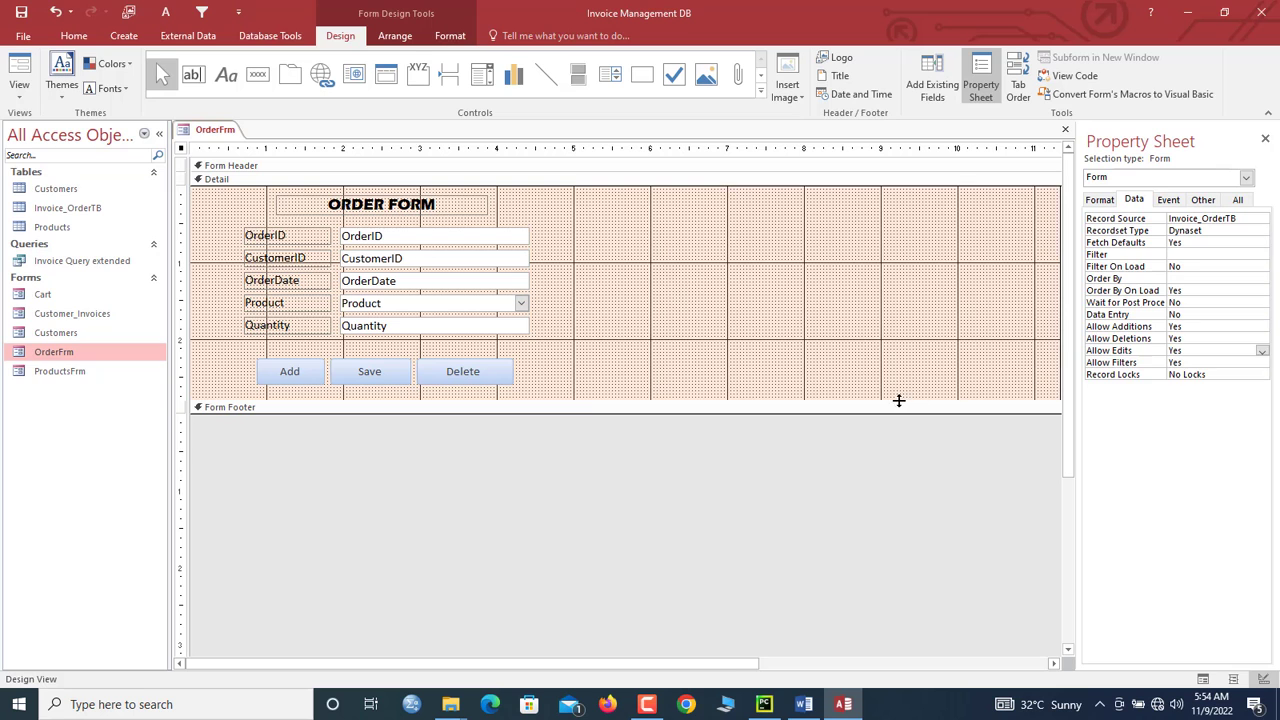
{"action": "left_click_drag", "start_coordinate": [898, 400], "coordinate": [909, 510]}
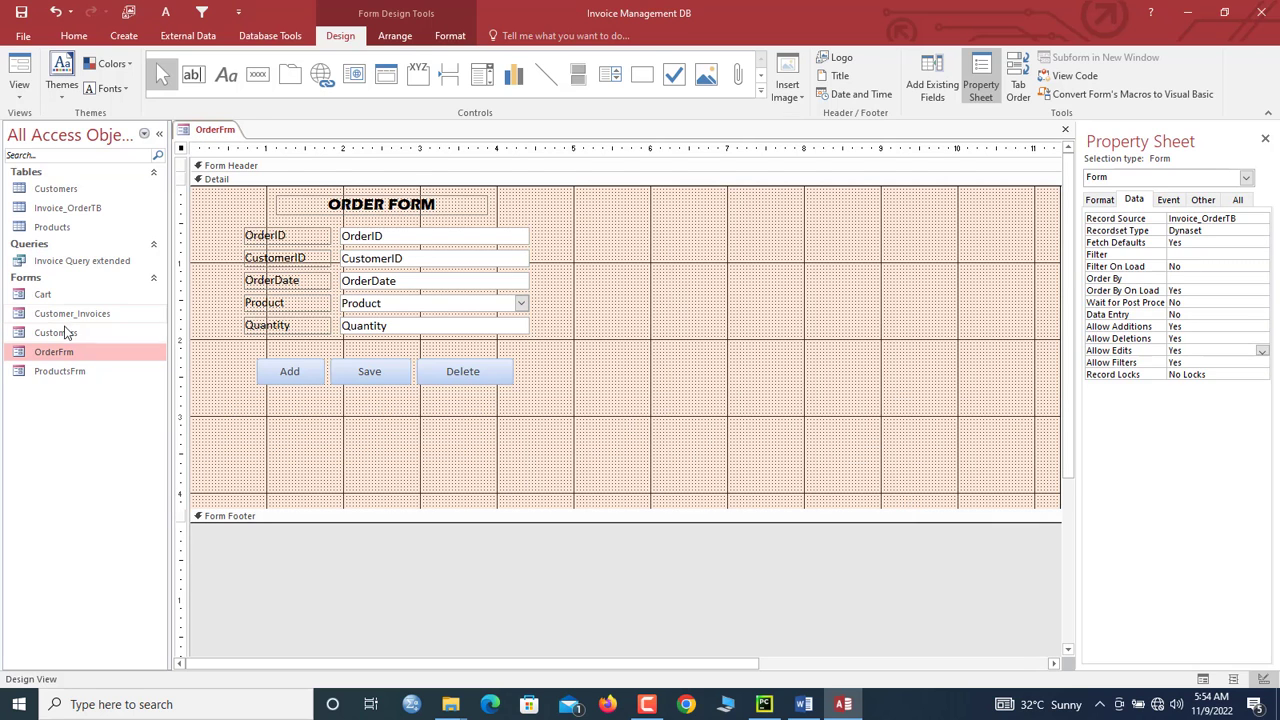
{"action": "left_click_drag", "start_coordinate": [52, 298], "coordinate": [665, 252]}
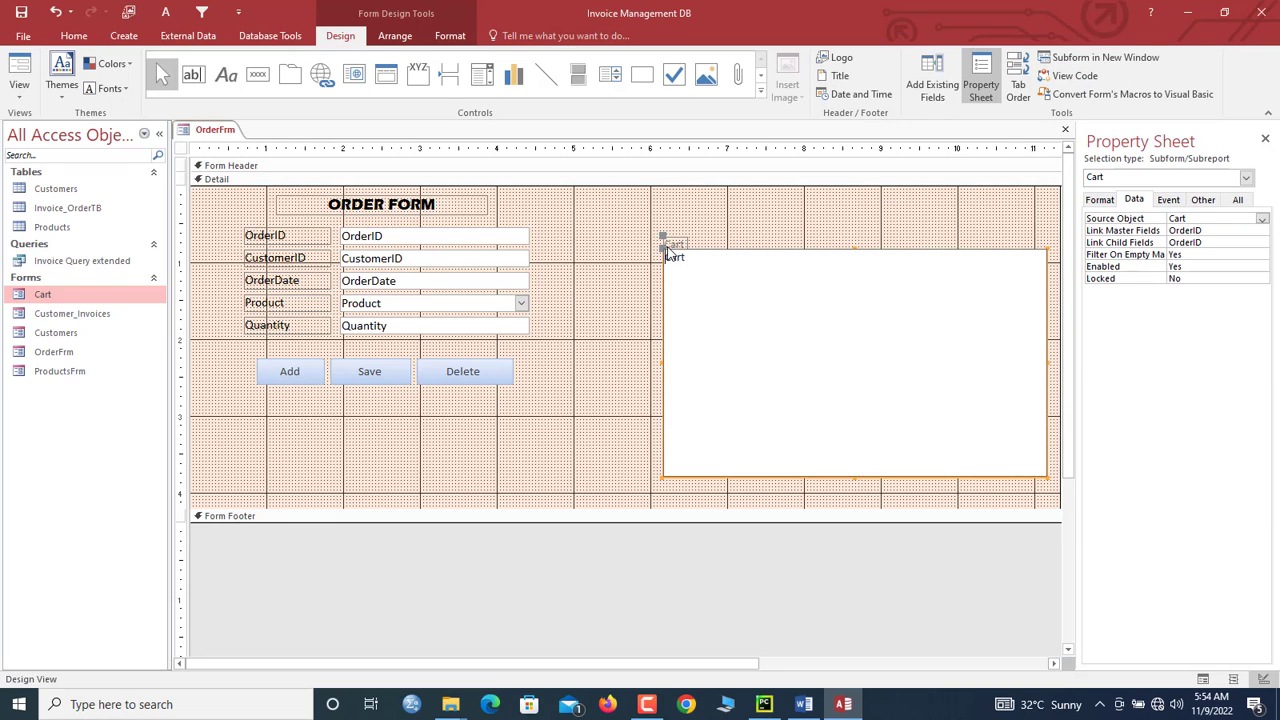
{"action": "left_click", "coordinate": [673, 243]}
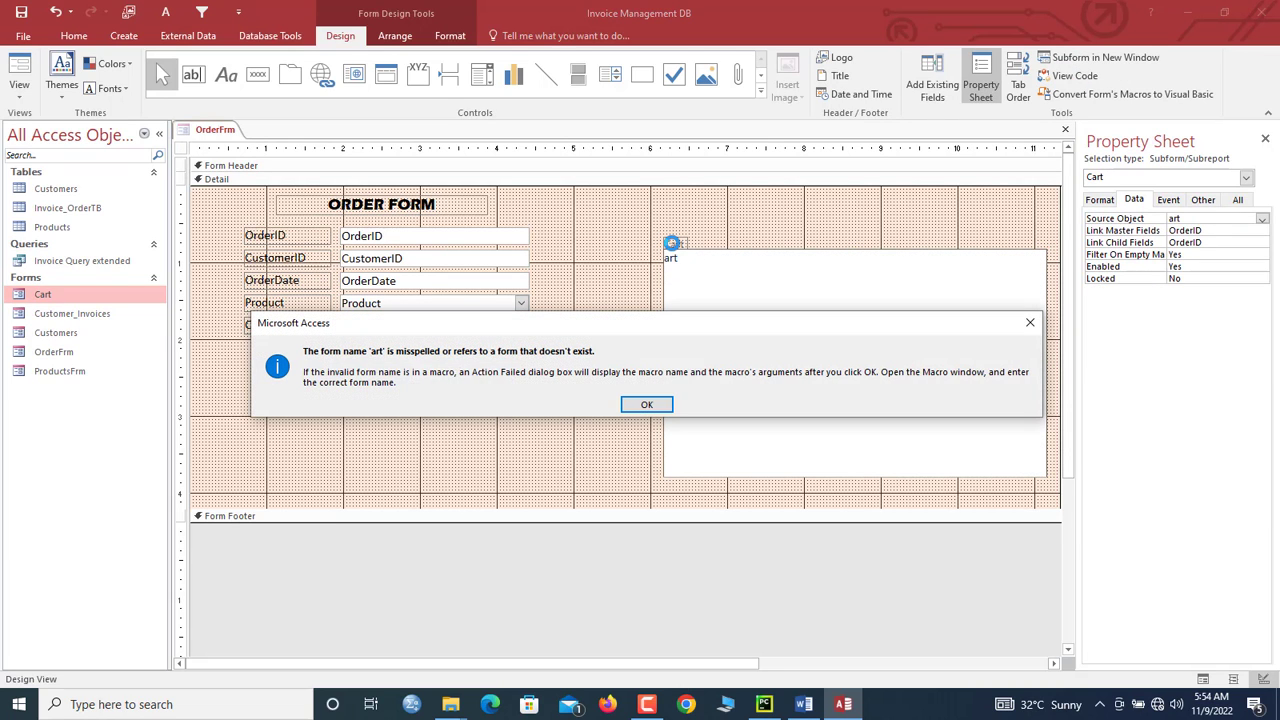
{"action": "left_click", "coordinate": [647, 405]}
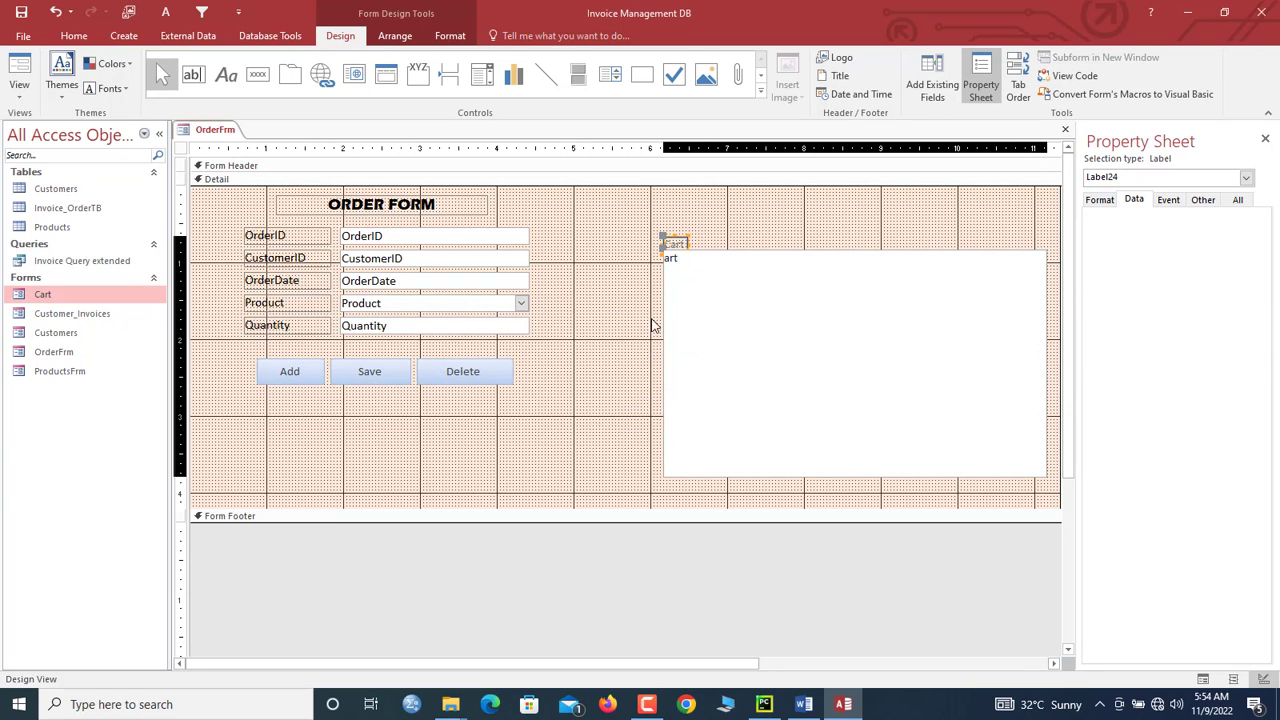
Step: Select the Cart subform and move it up beside the order fields
{"action": "left_click", "coordinate": [669, 262]}
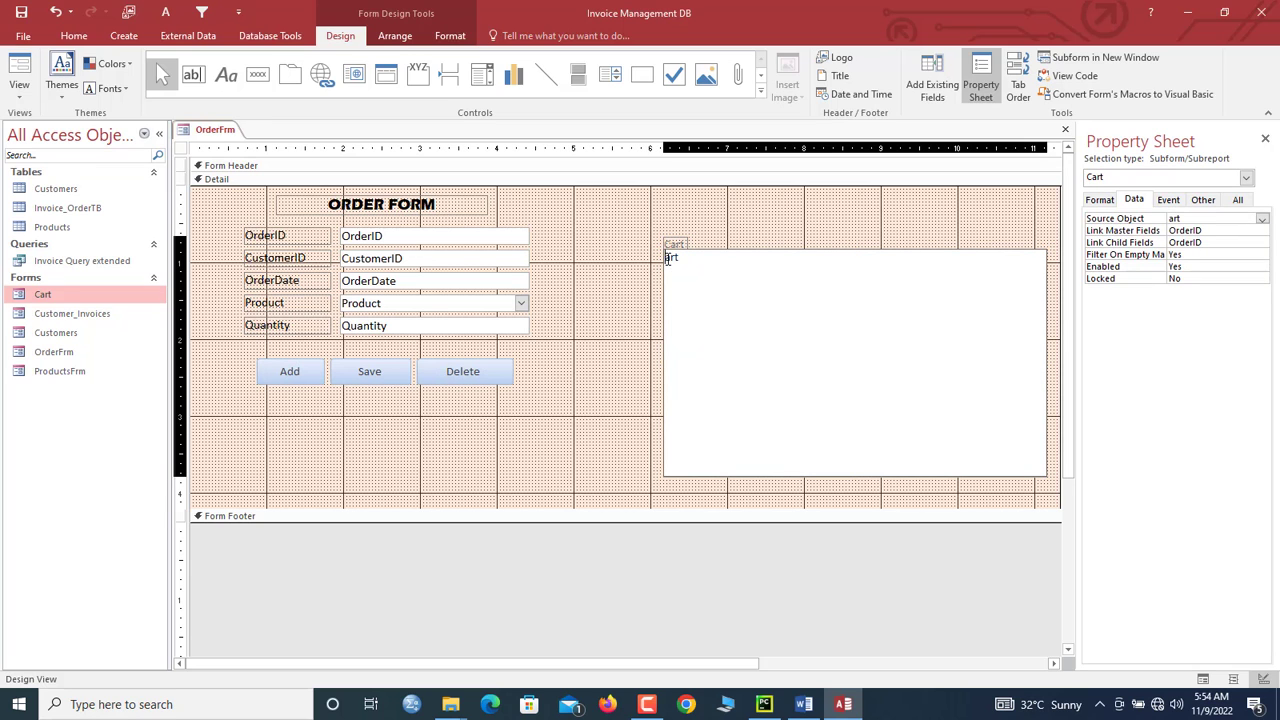
{"action": "left_click", "coordinate": [729, 240]}
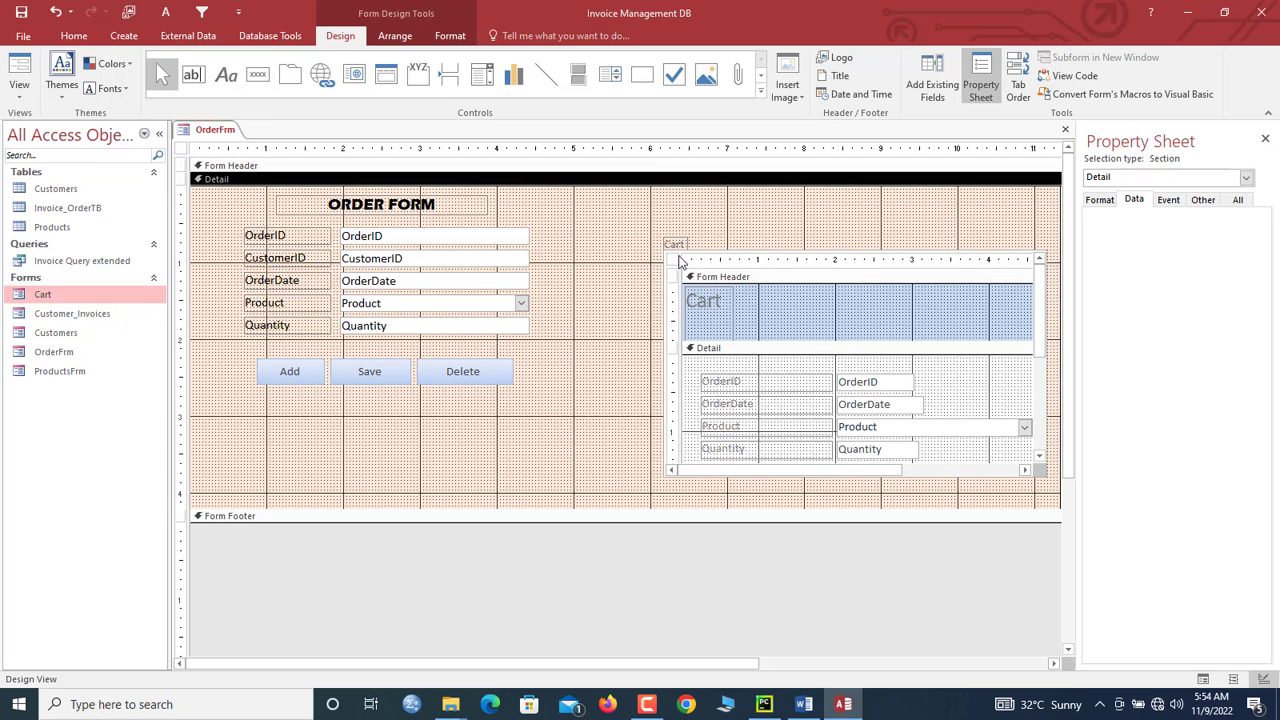
{"action": "left_click", "coordinate": [673, 243]}
{"action": "left_click", "coordinate": [674, 256]}
{"action": "left_click", "coordinate": [680, 258]}
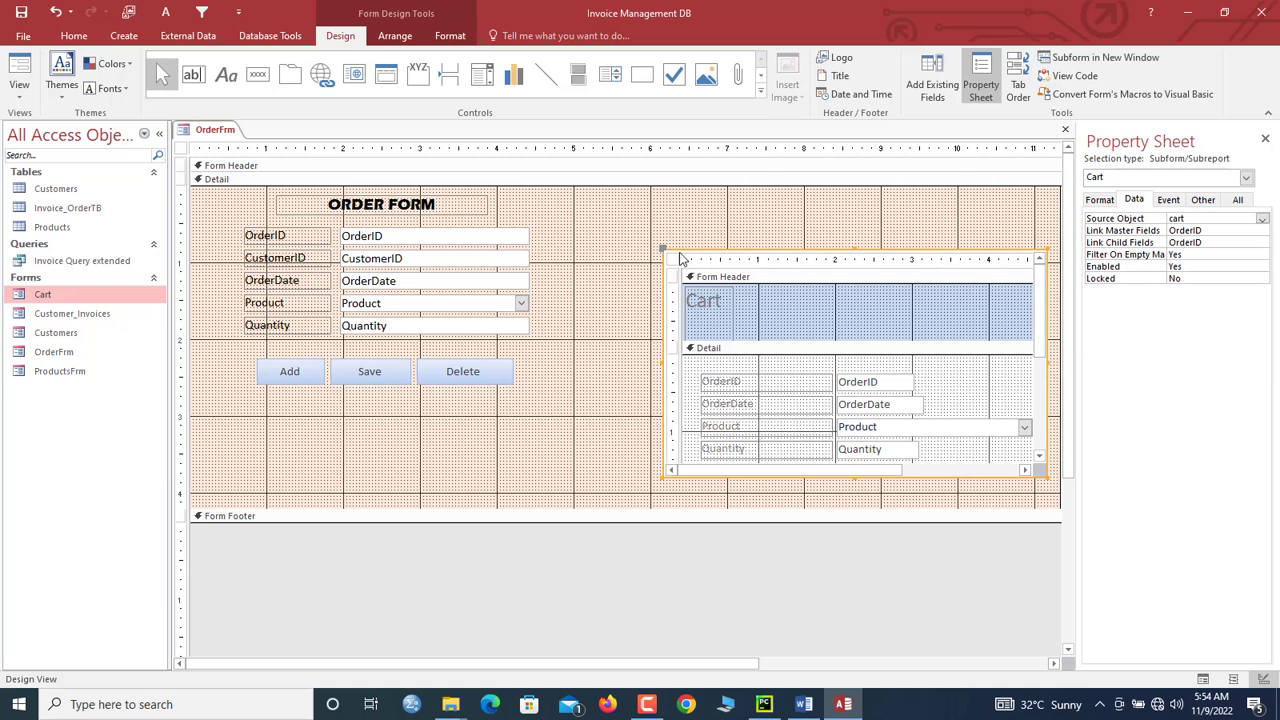
{"action": "left_click_drag", "start_coordinate": [675, 250], "coordinate": [584, 202]}
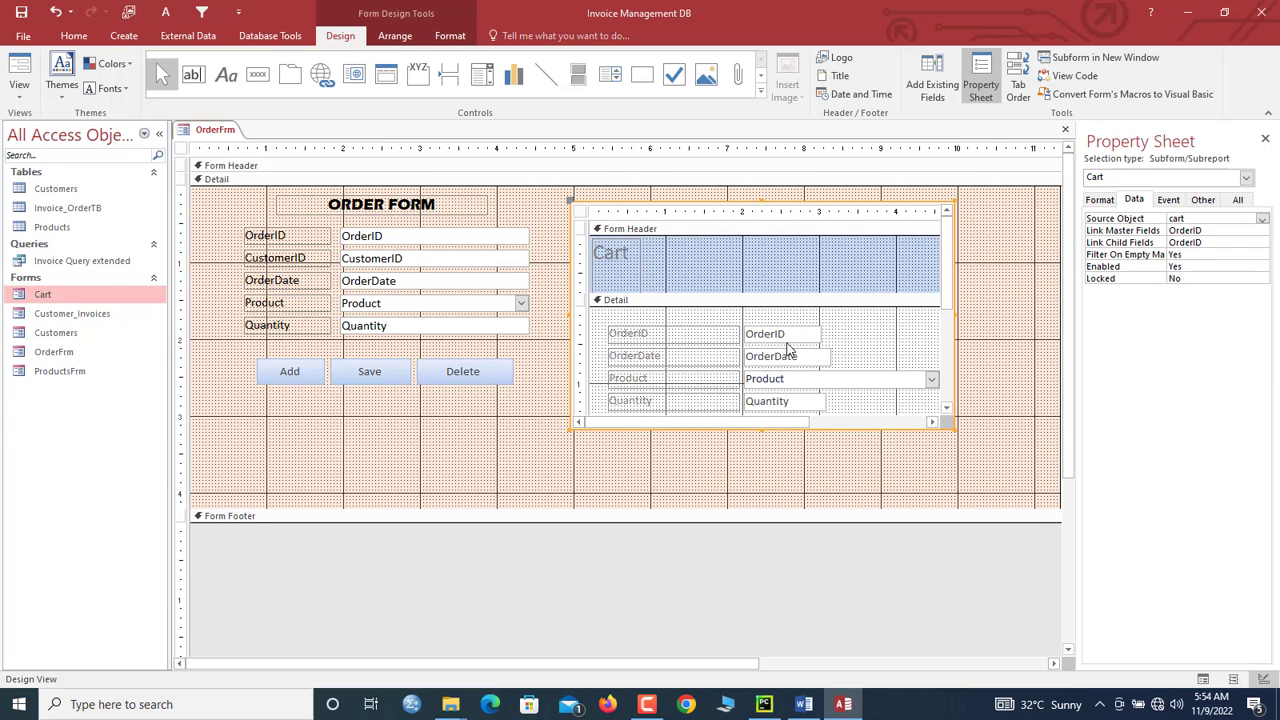
Step: Enlarge the Cart subform and set its Horizontal and Vertical Anchor to Both
{"action": "left_click_drag", "start_coordinate": [955, 437], "coordinate": [1009, 503]}
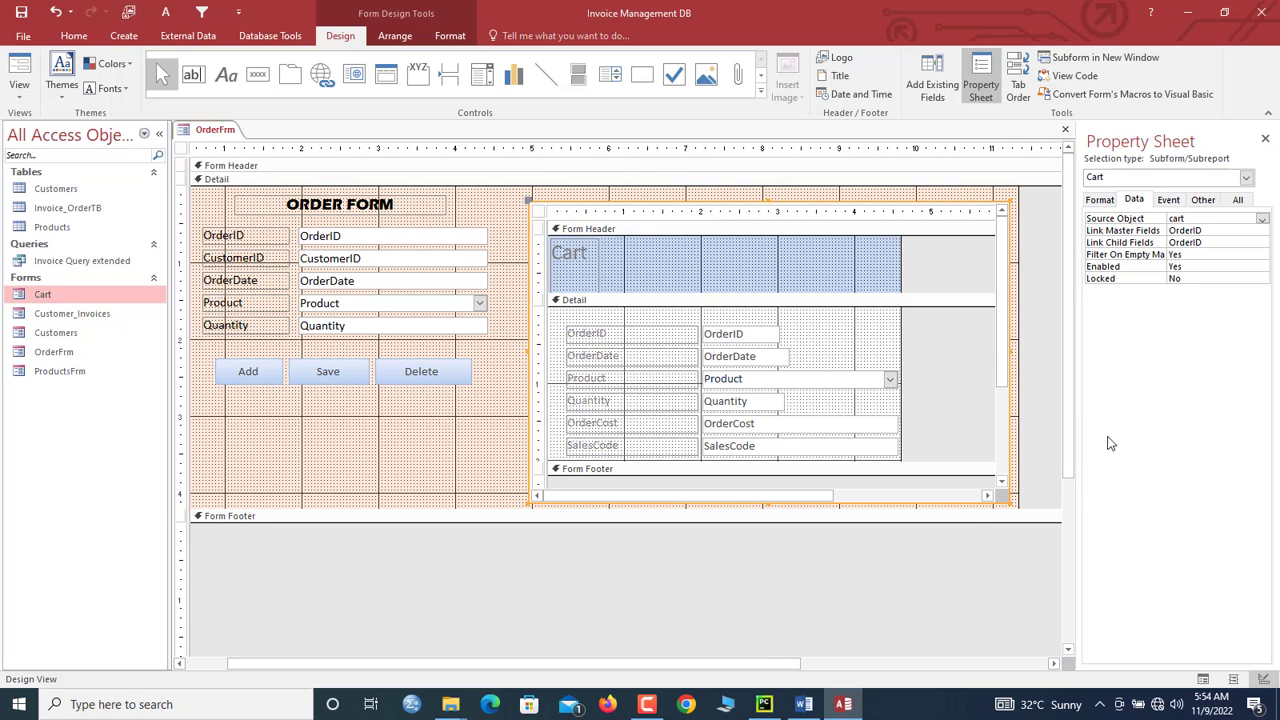
{"action": "left_click", "coordinate": [1105, 200]}
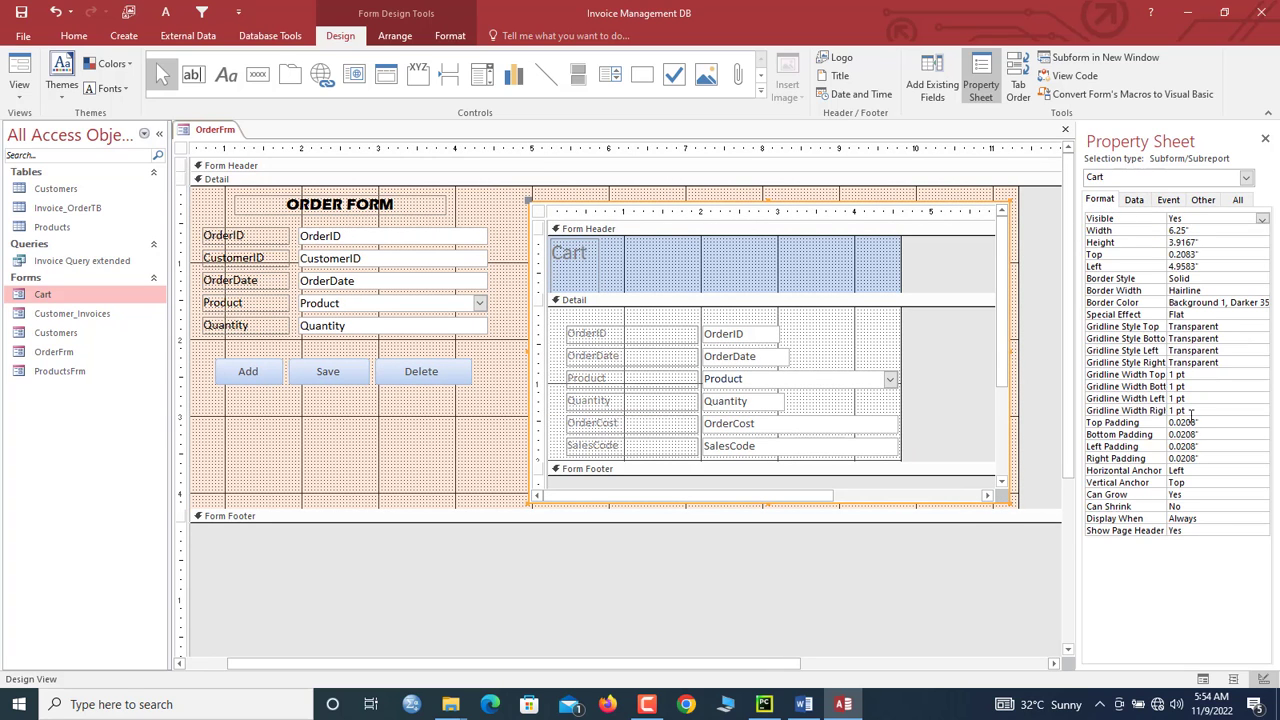
{"action": "double_click", "coordinate": [1195, 471]}
{"action": "double_click", "coordinate": [1191, 483]}
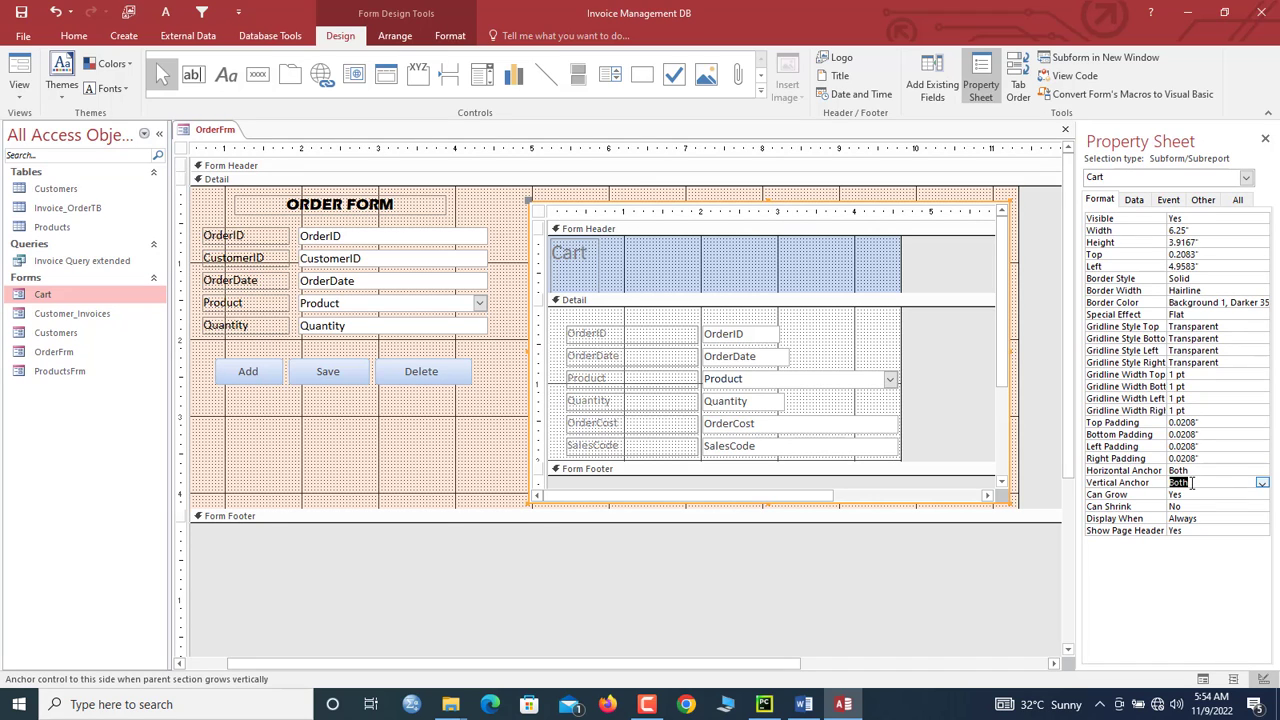
Step: Give the Cart subform a Sunken special effect
{"action": "right_click", "coordinate": [572, 205]}
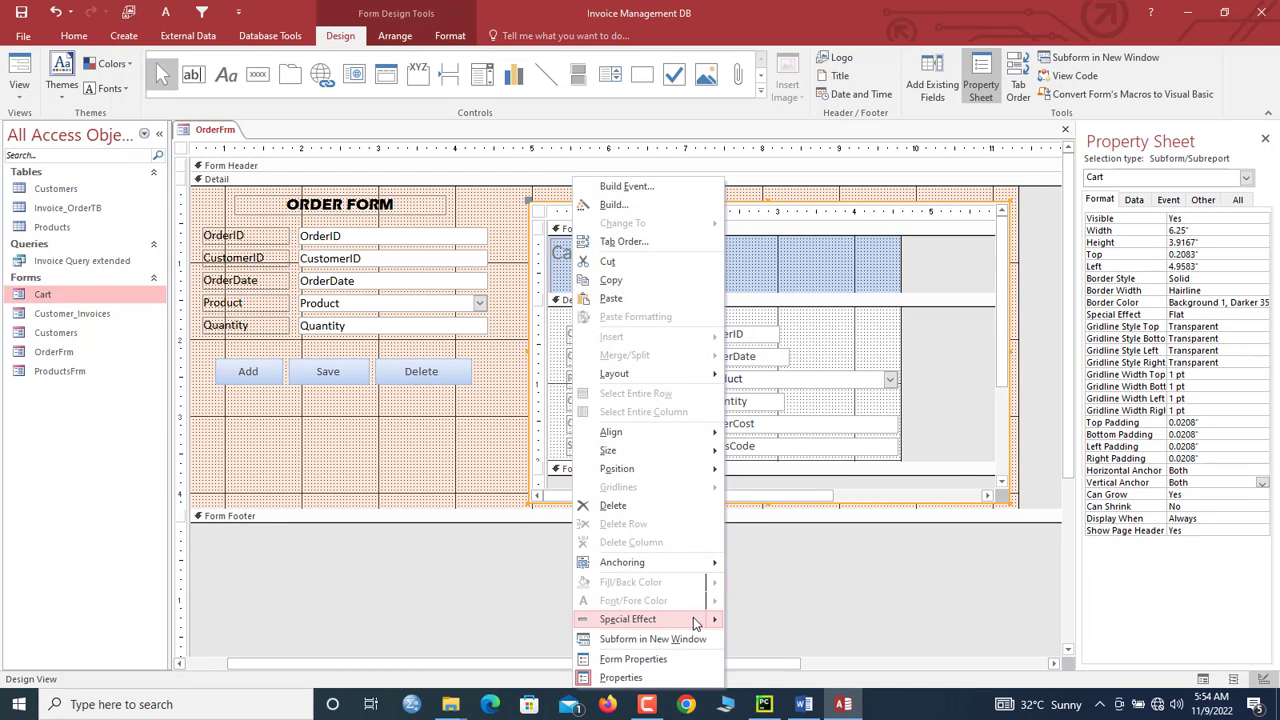
{"action": "mouse_move", "coordinate": [697, 624]}
{"action": "left_click", "coordinate": [768, 632]}
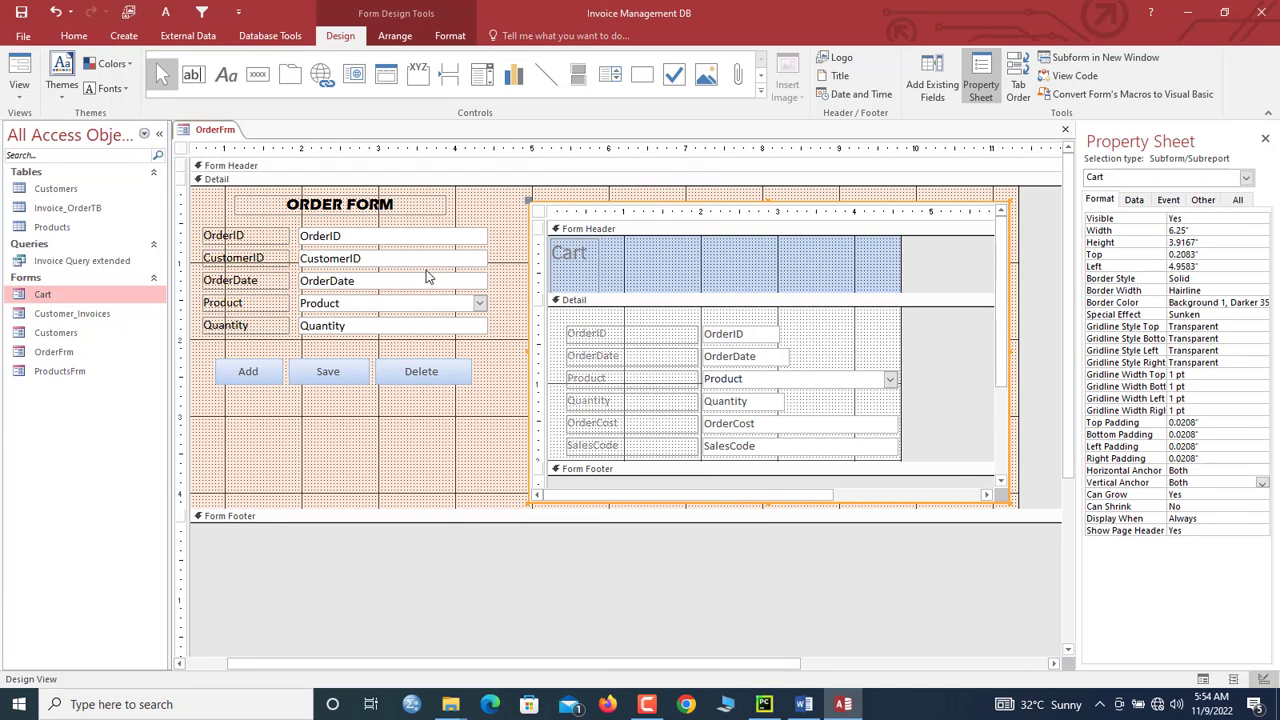
{"action": "right_click", "coordinate": [208, 140]}
Step: Preview the order form in Form View, then return to Design View with the Cart subform selected
{"action": "left_click", "coordinate": [258, 206]}
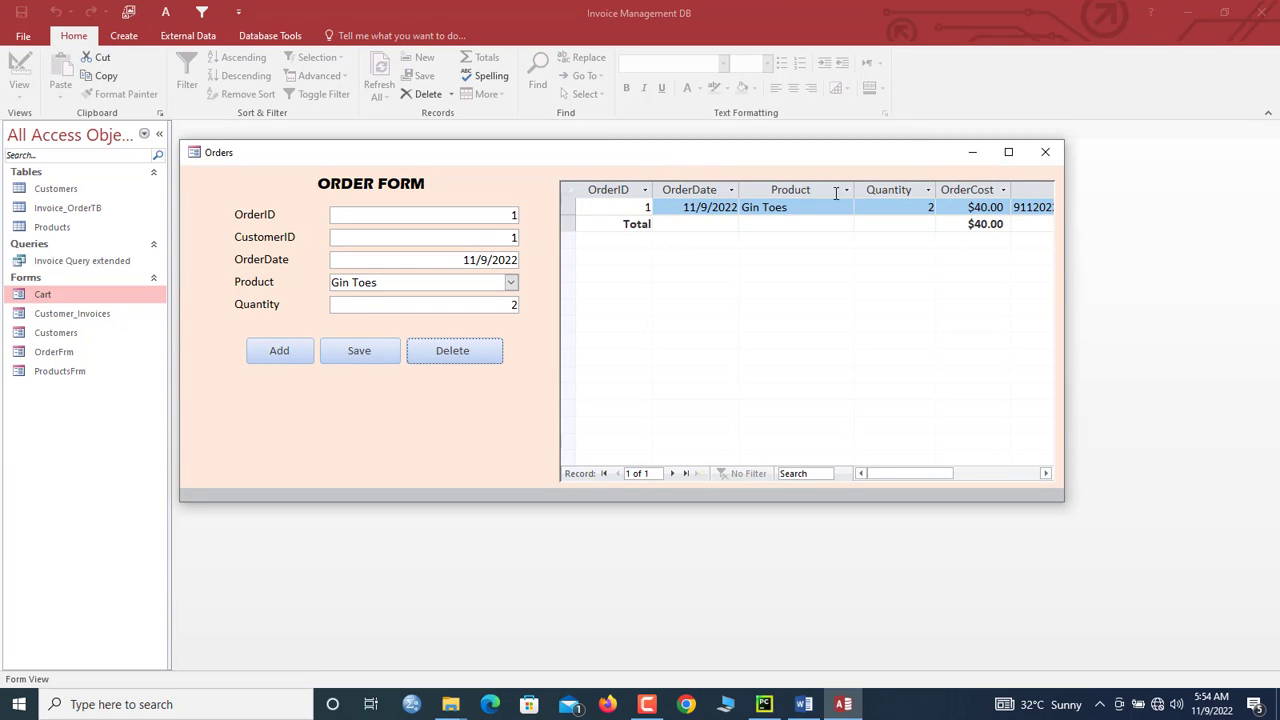
{"action": "right_click", "coordinate": [509, 167]}
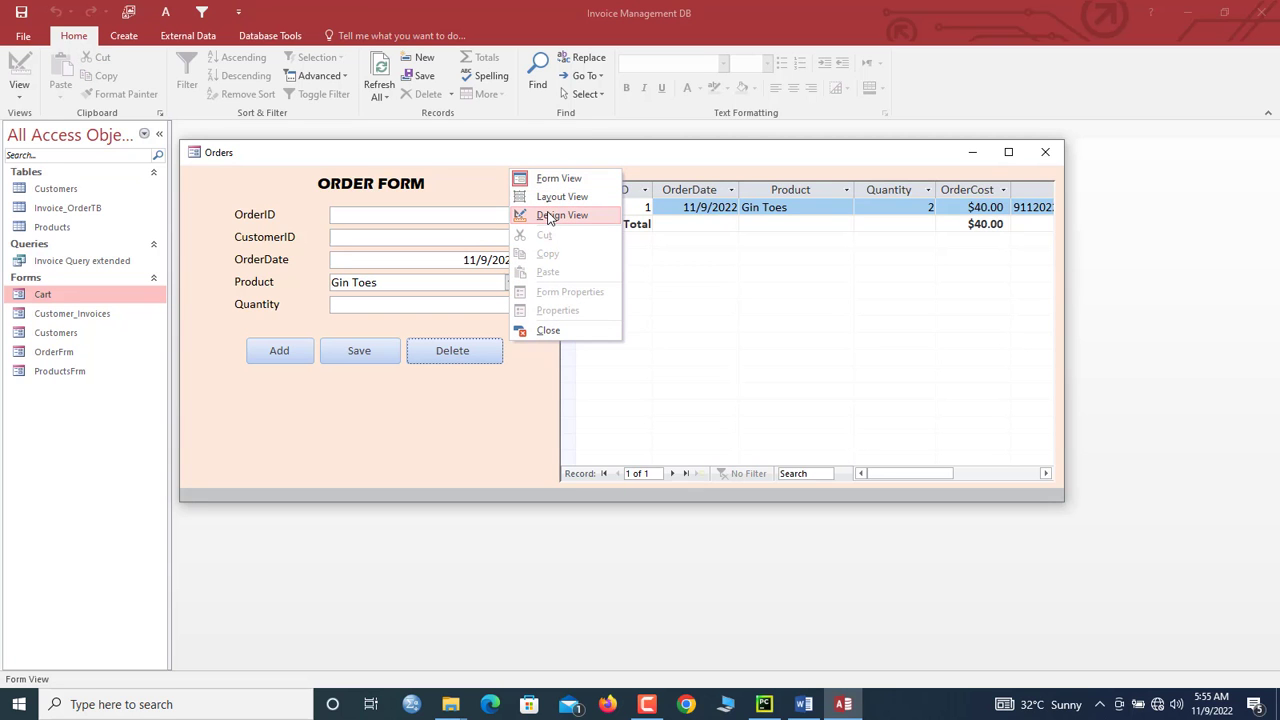
{"action": "left_click", "coordinate": [548, 217]}
{"action": "left_click", "coordinate": [725, 279]}
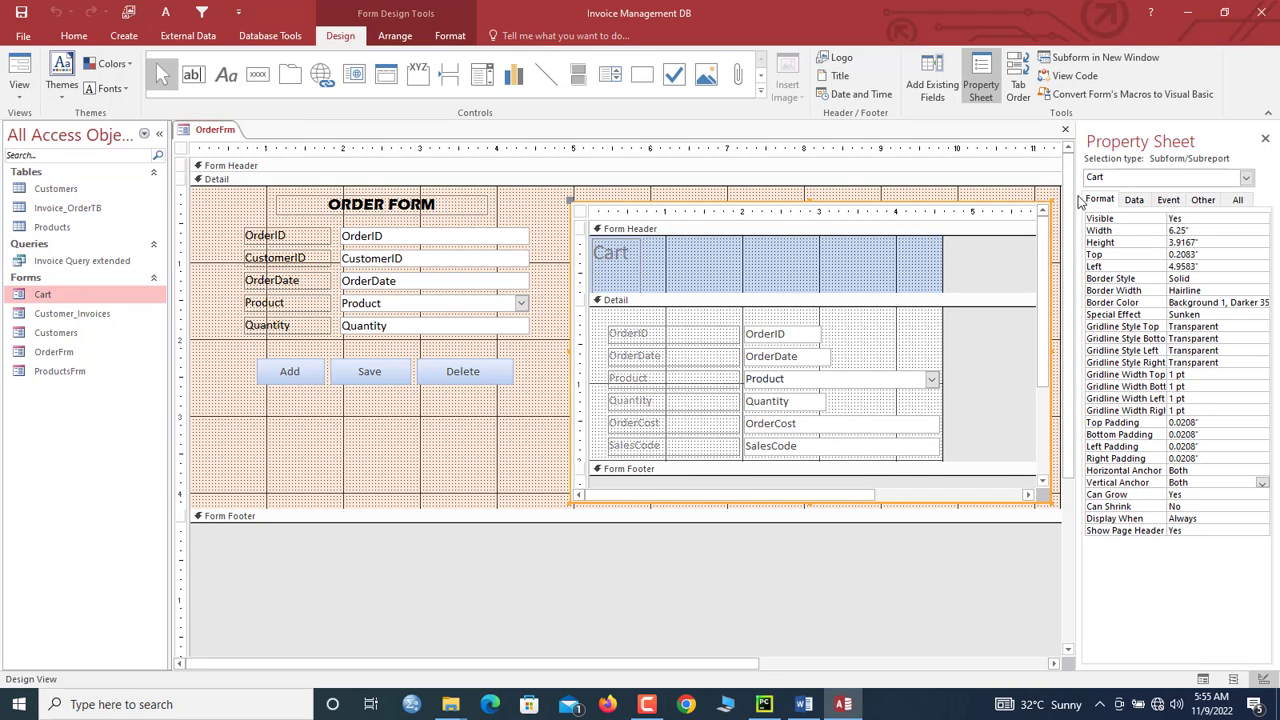
Step: Set both the Link Master Fields and Link Child Fields of the subform to CustomerID
{"action": "left_click", "coordinate": [1135, 201]}
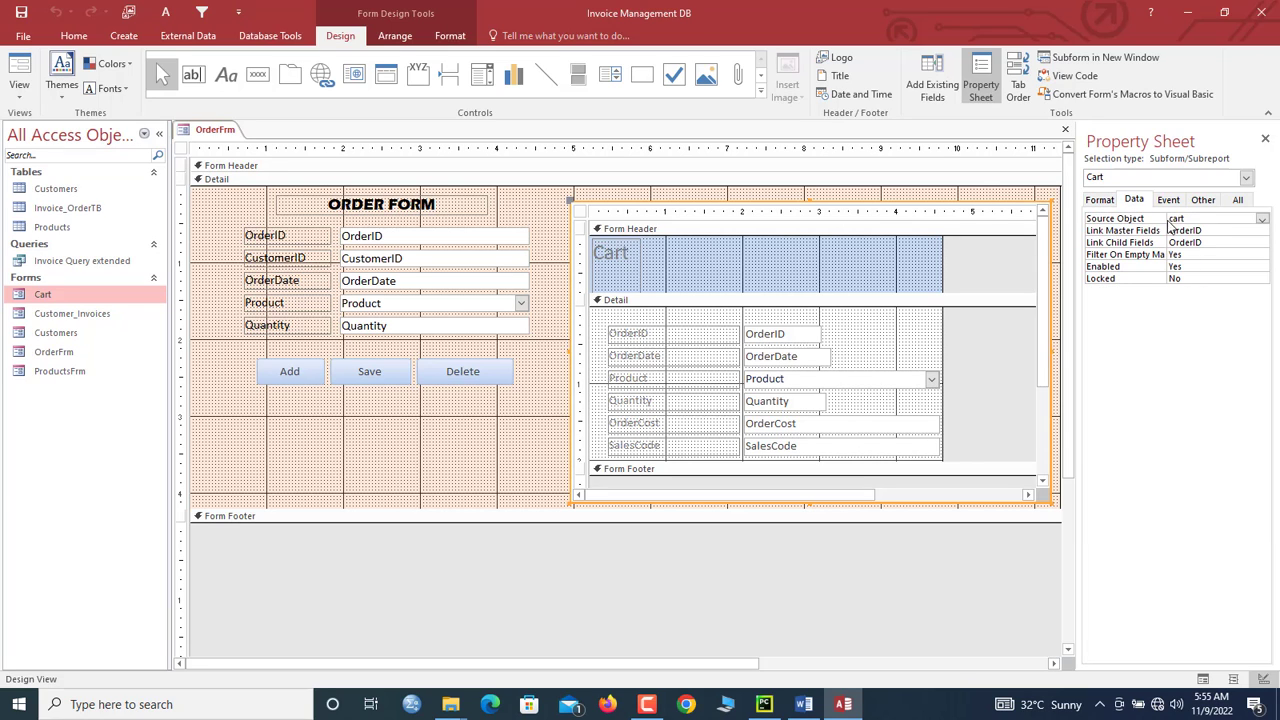
{"action": "left_click", "coordinate": [1150, 229]}
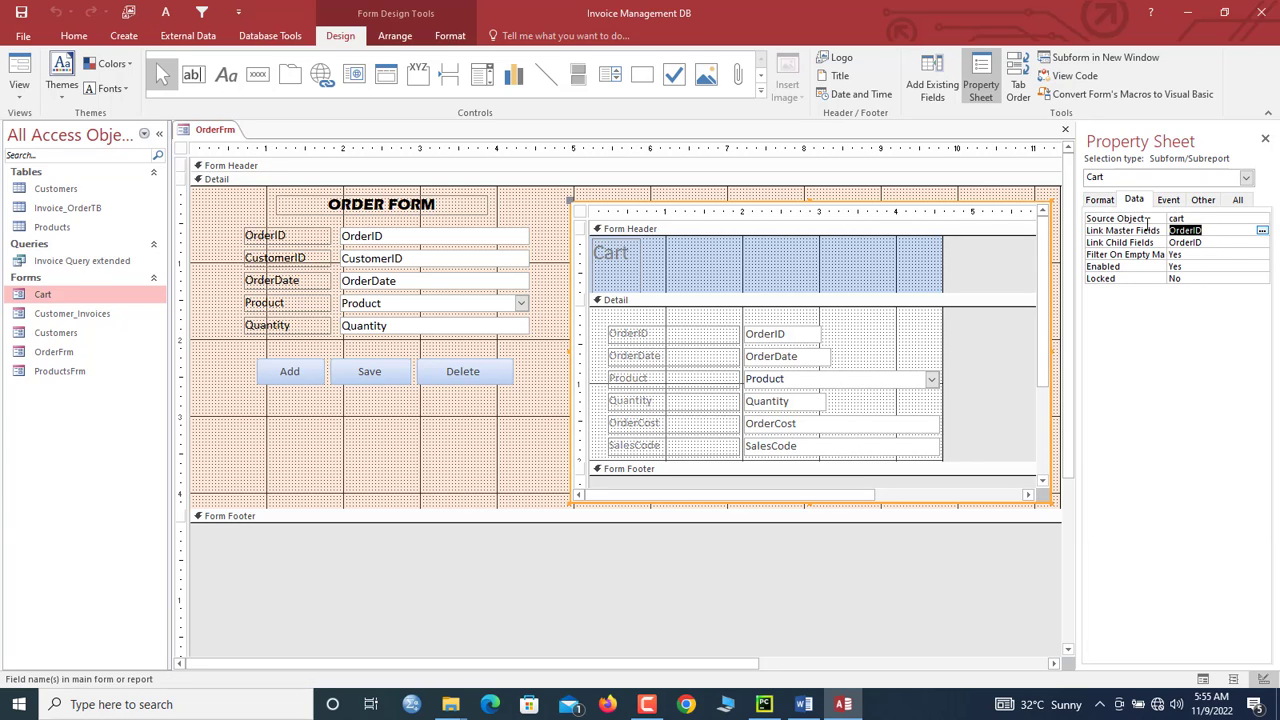
{"action": "left_click", "coordinate": [1261, 231]}
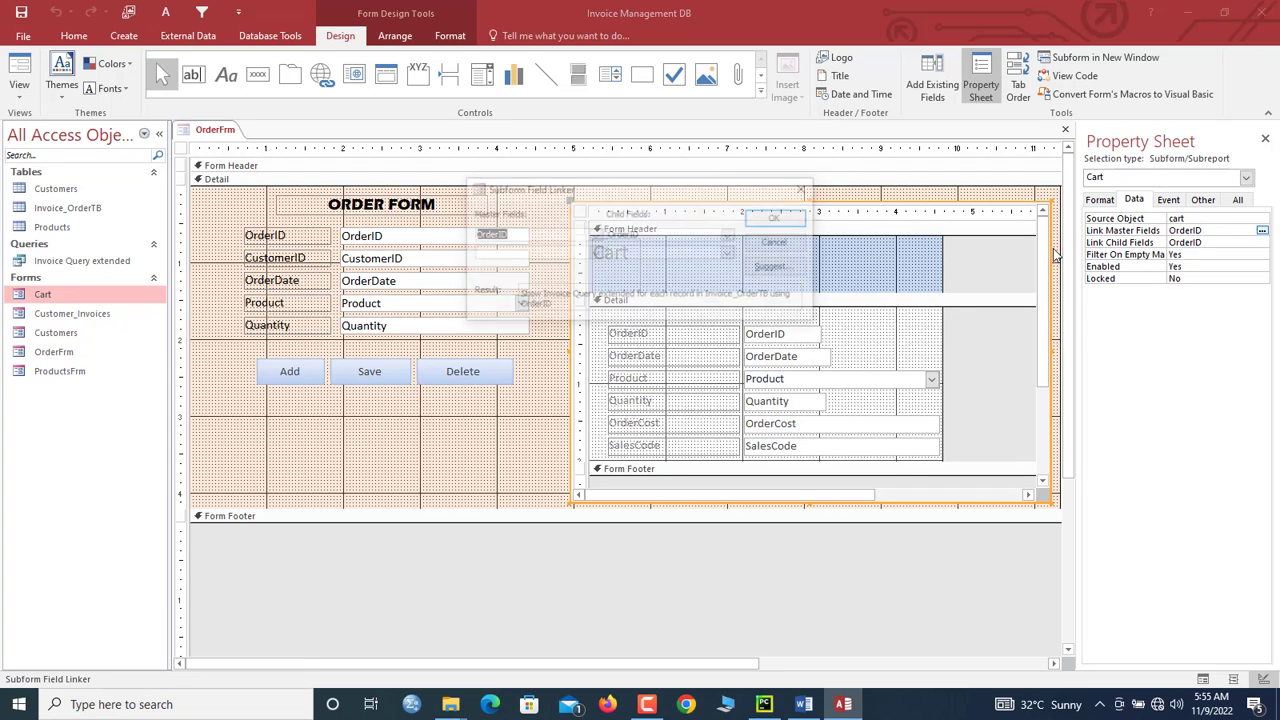
{"action": "left_click", "coordinate": [596, 236]}
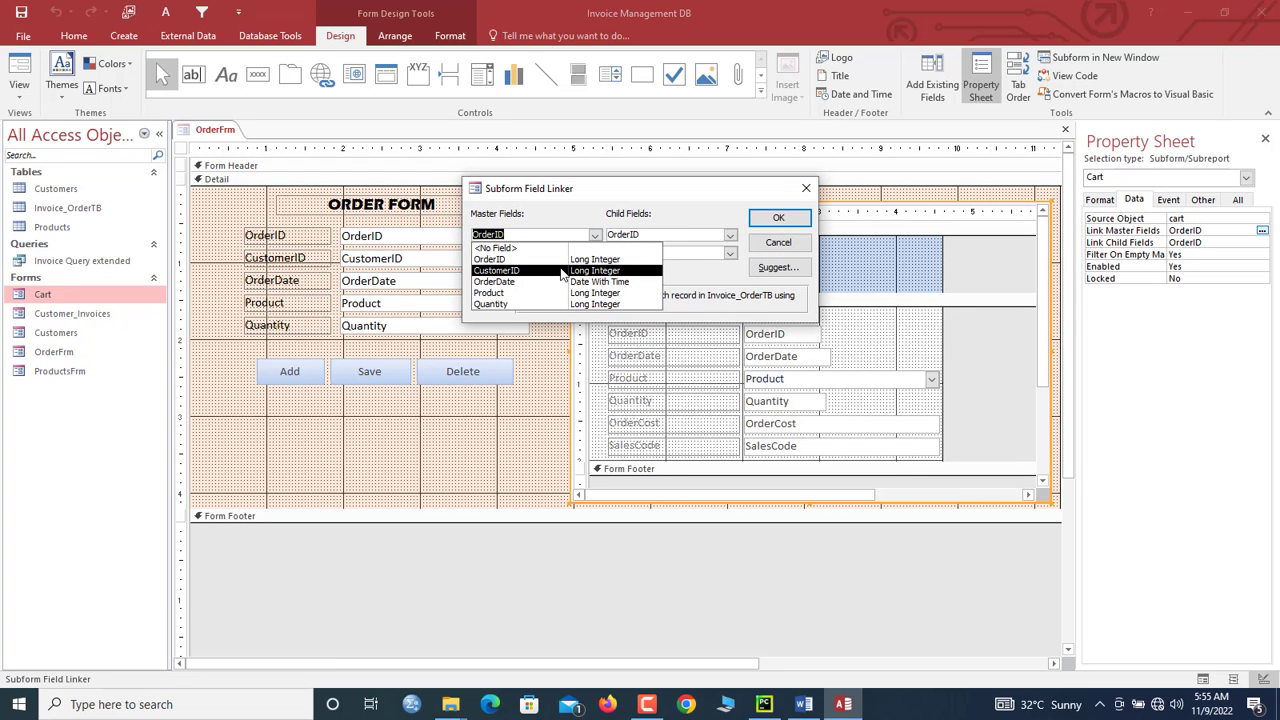
{"action": "left_click", "coordinate": [565, 270]}
{"action": "left_click", "coordinate": [730, 234]}
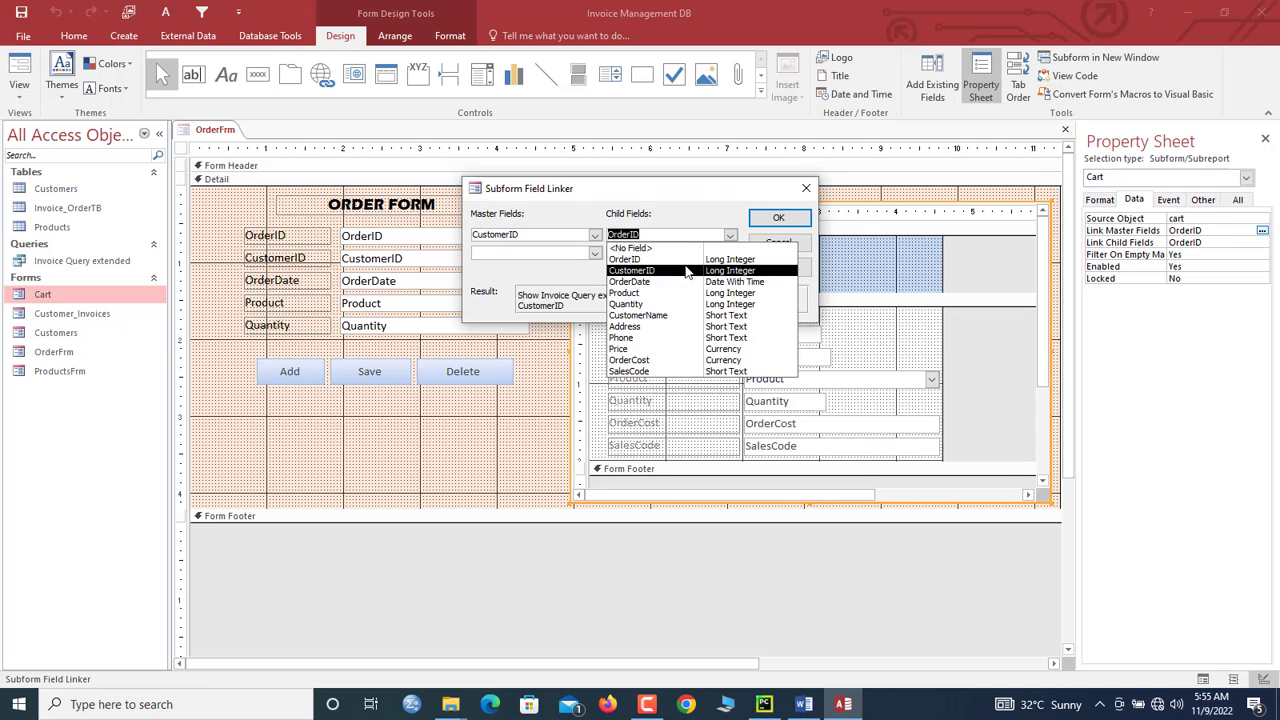
{"action": "left_click", "coordinate": [630, 270]}
{"action": "left_click", "coordinate": [778, 218]}
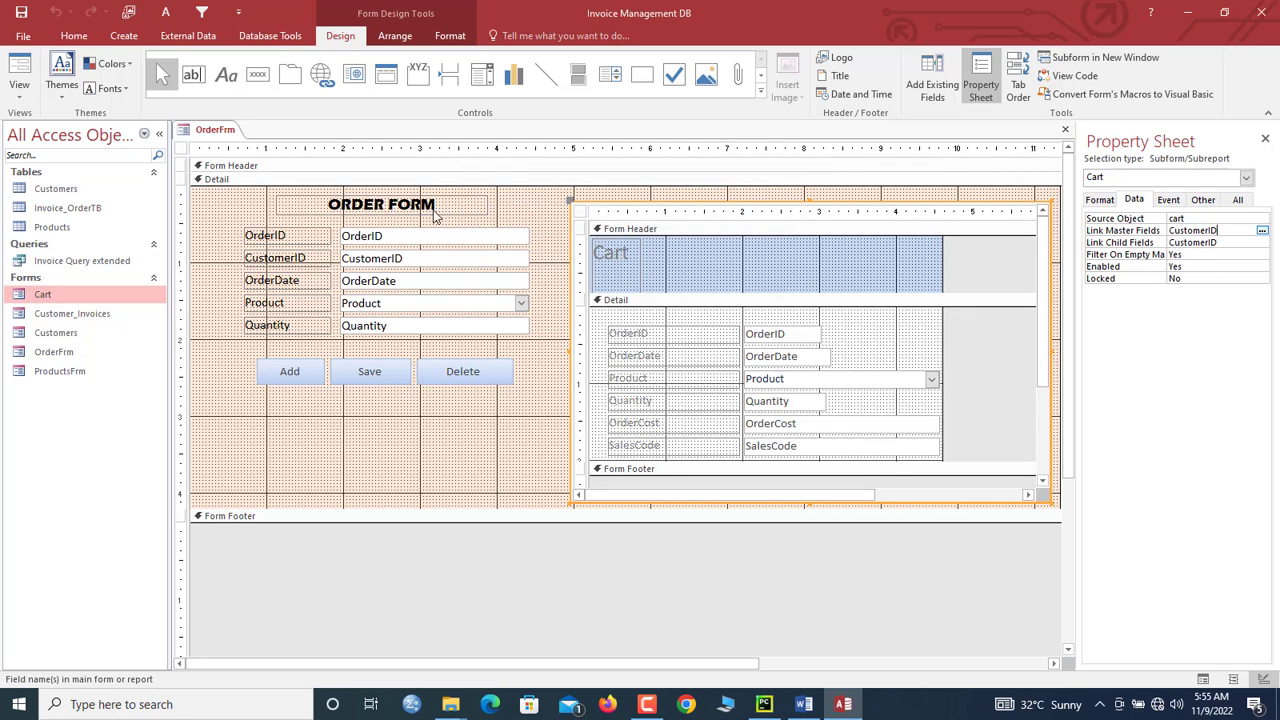
Step: View the order form maximized in Form View and check both cart orders' SalesCode values
{"action": "left_click", "coordinate": [19, 68]}
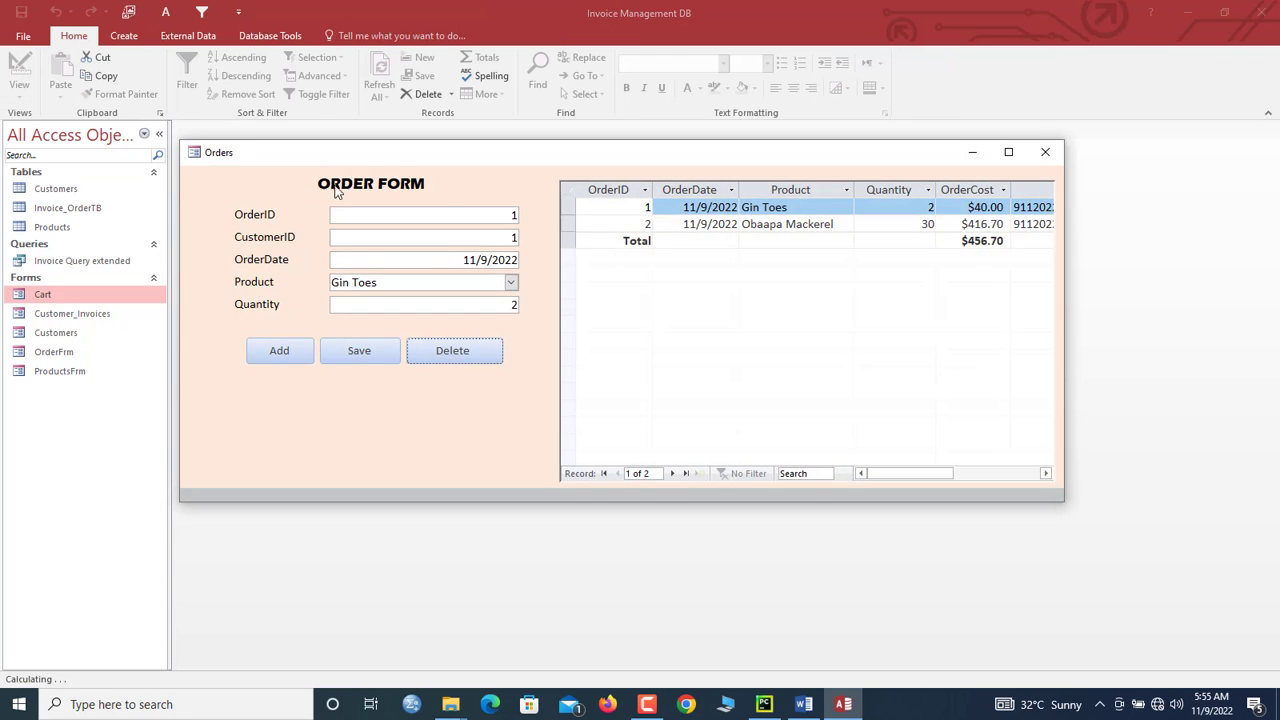
{"action": "left_click", "coordinate": [1010, 152]}
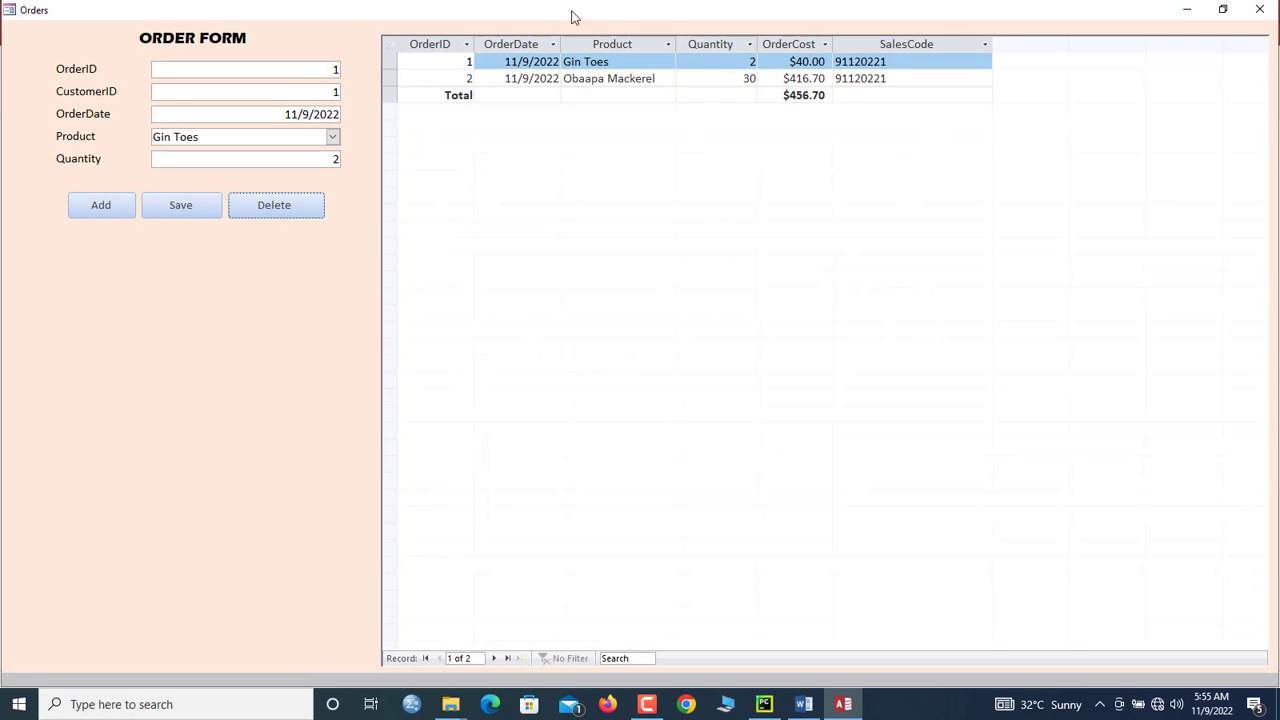
{"action": "left_click", "coordinate": [896, 78]}
{"action": "double_click", "coordinate": [904, 62]}
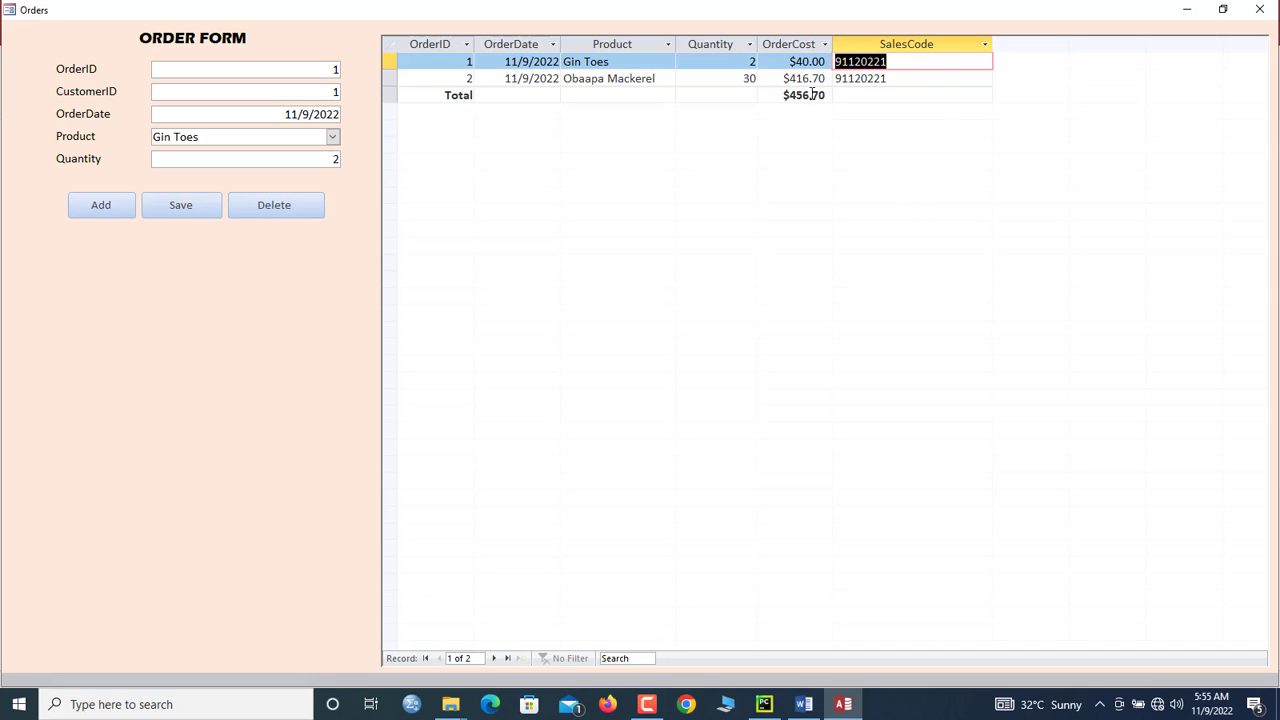
Step: Close the order form, reopen OrderFrm, and close it again
{"action": "left_click", "coordinate": [1259, 9]}
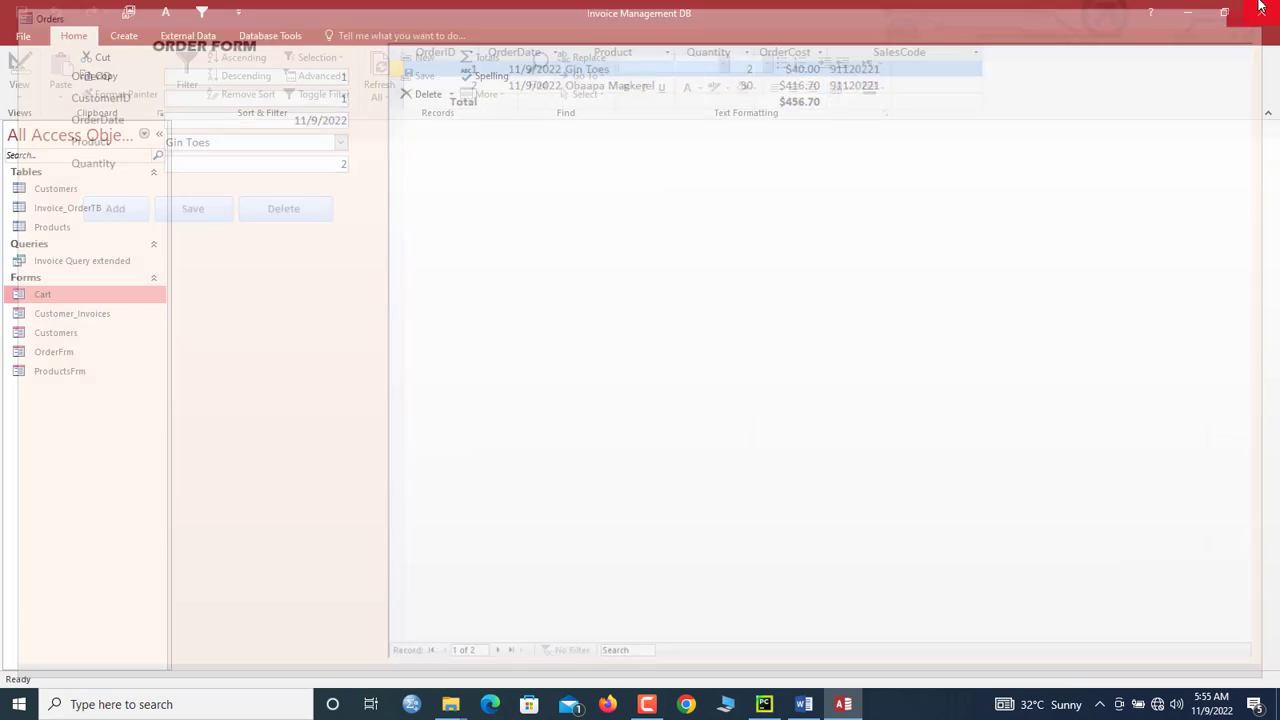
{"action": "double_click", "coordinate": [52, 351]}
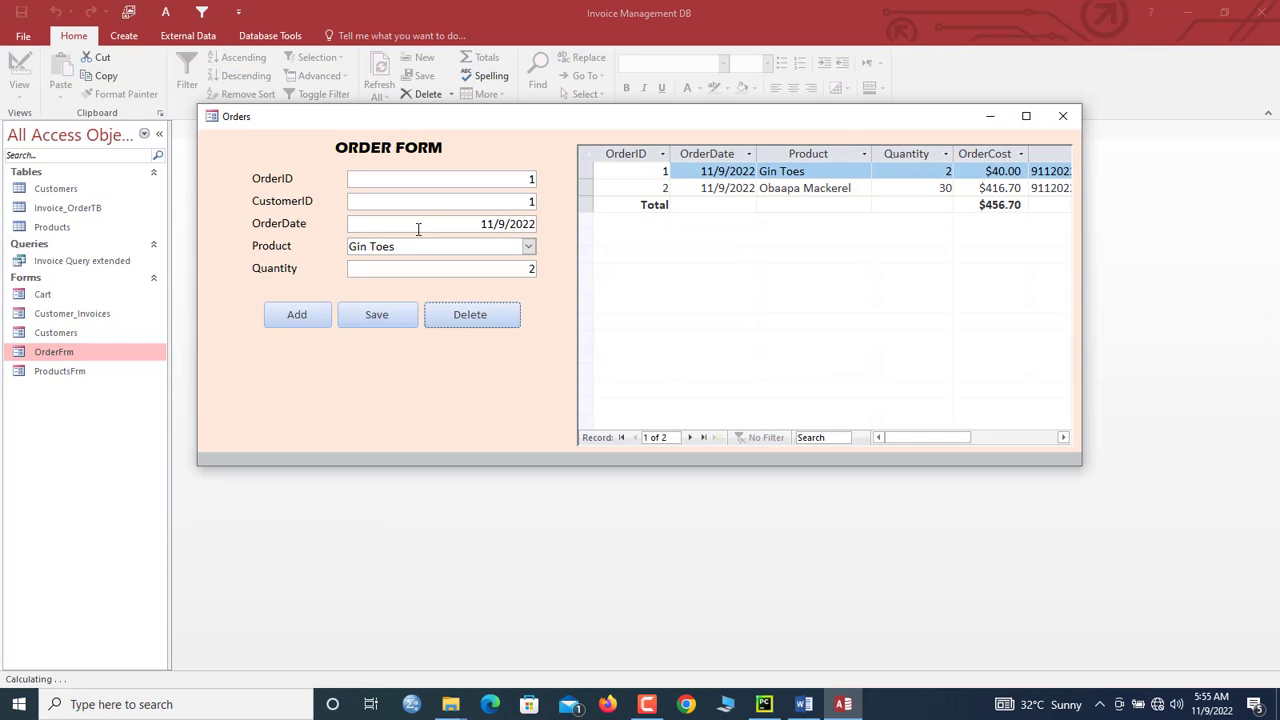
{"action": "left_click", "coordinate": [1062, 116]}
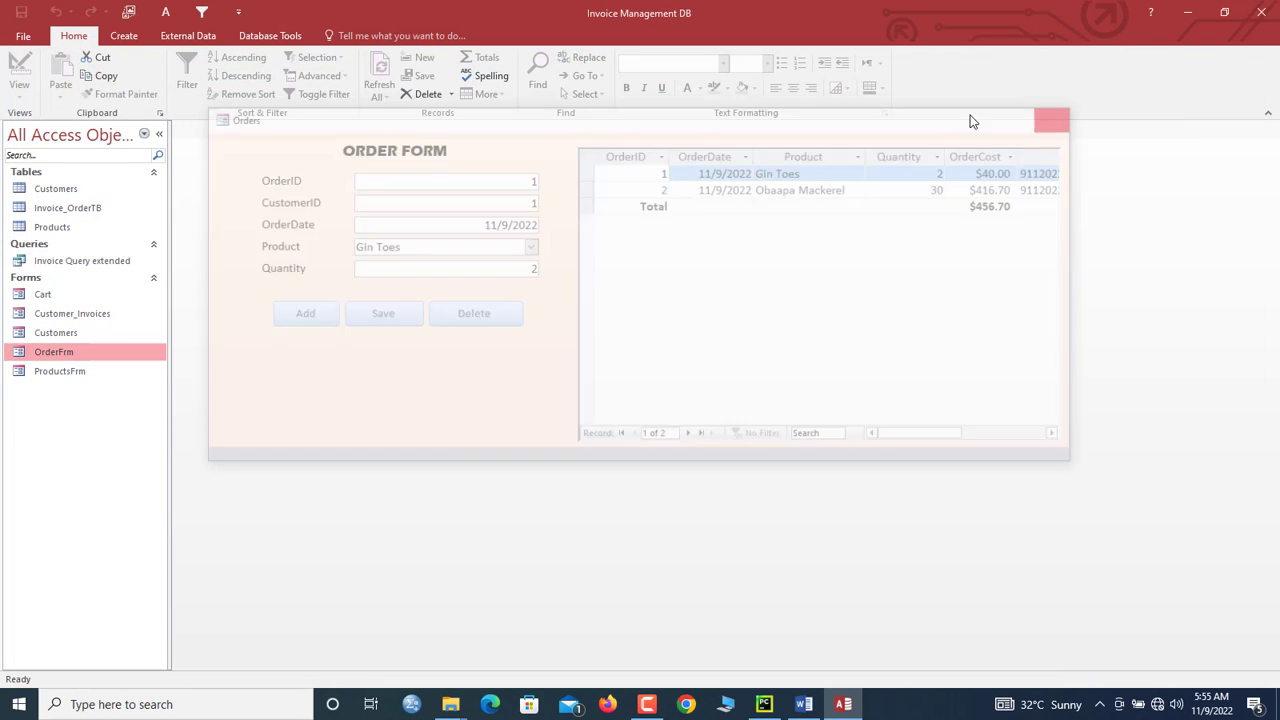
Step: Open Customer_Invoices in Design View and make the order subform wider and taller
{"action": "double_click", "coordinate": [86, 316]}
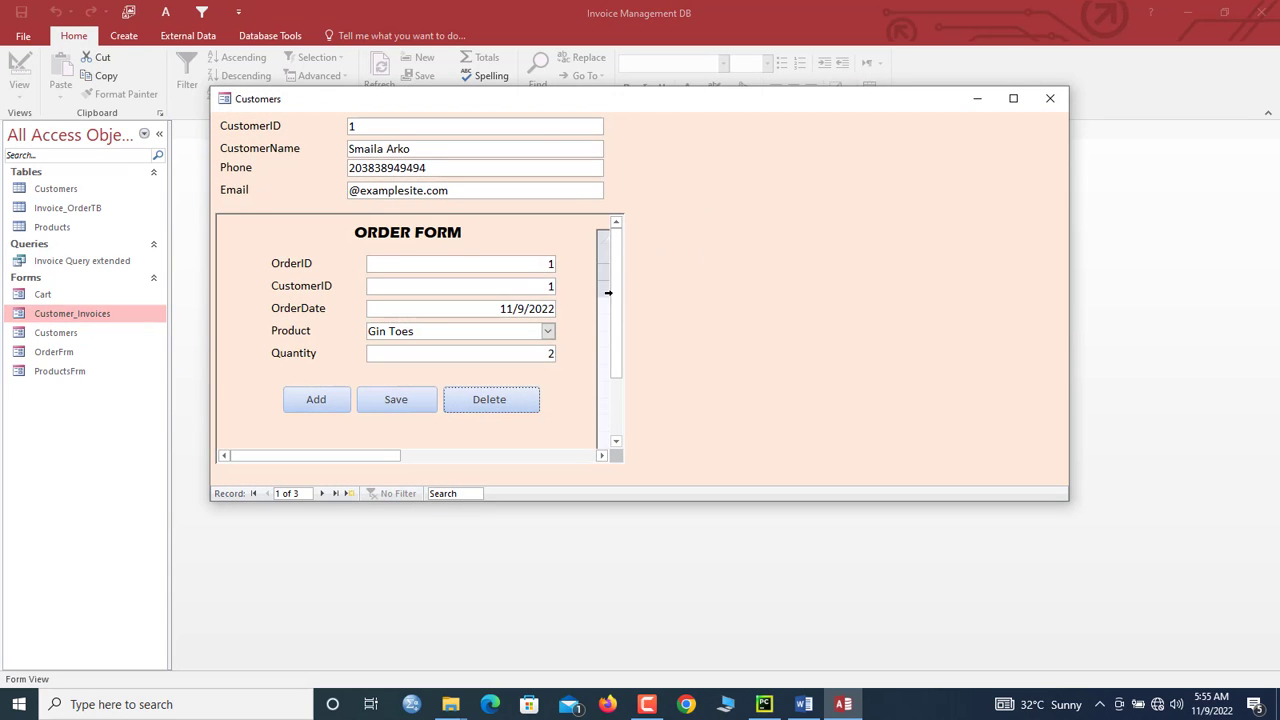
{"action": "right_click", "coordinate": [692, 272]}
{"action": "left_click", "coordinate": [728, 312]}
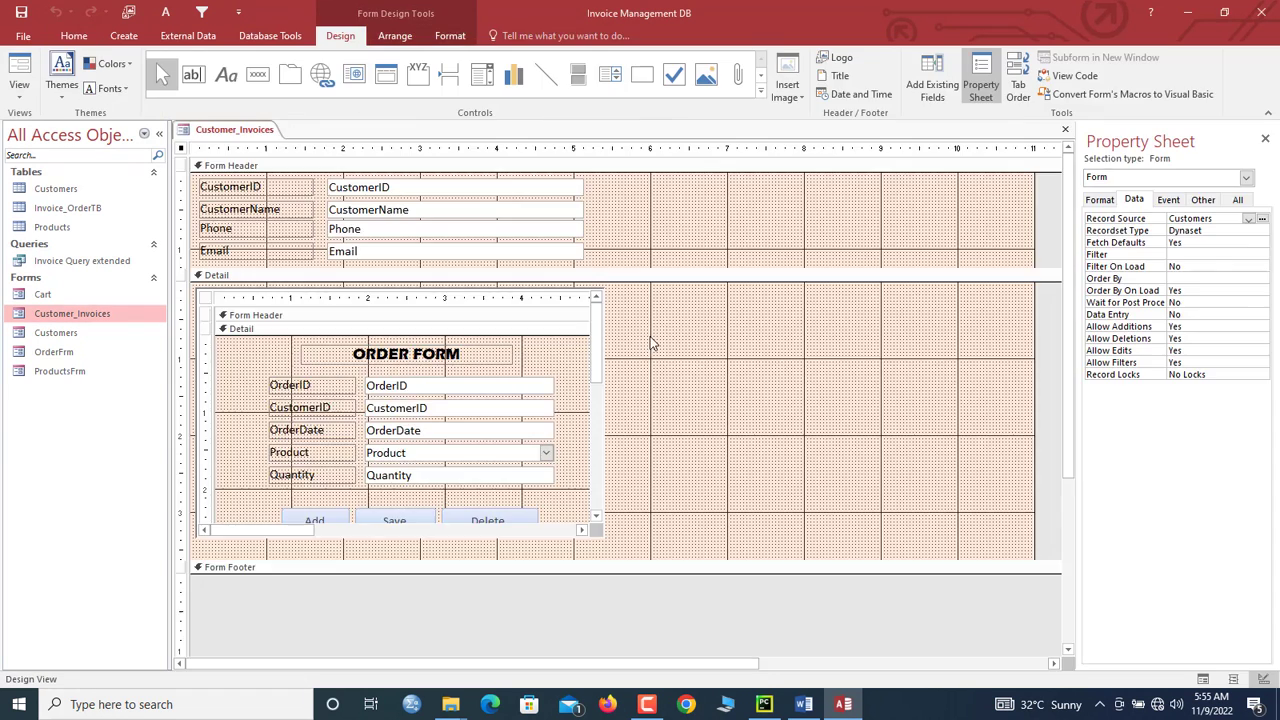
{"action": "left_click", "coordinate": [540, 474]}
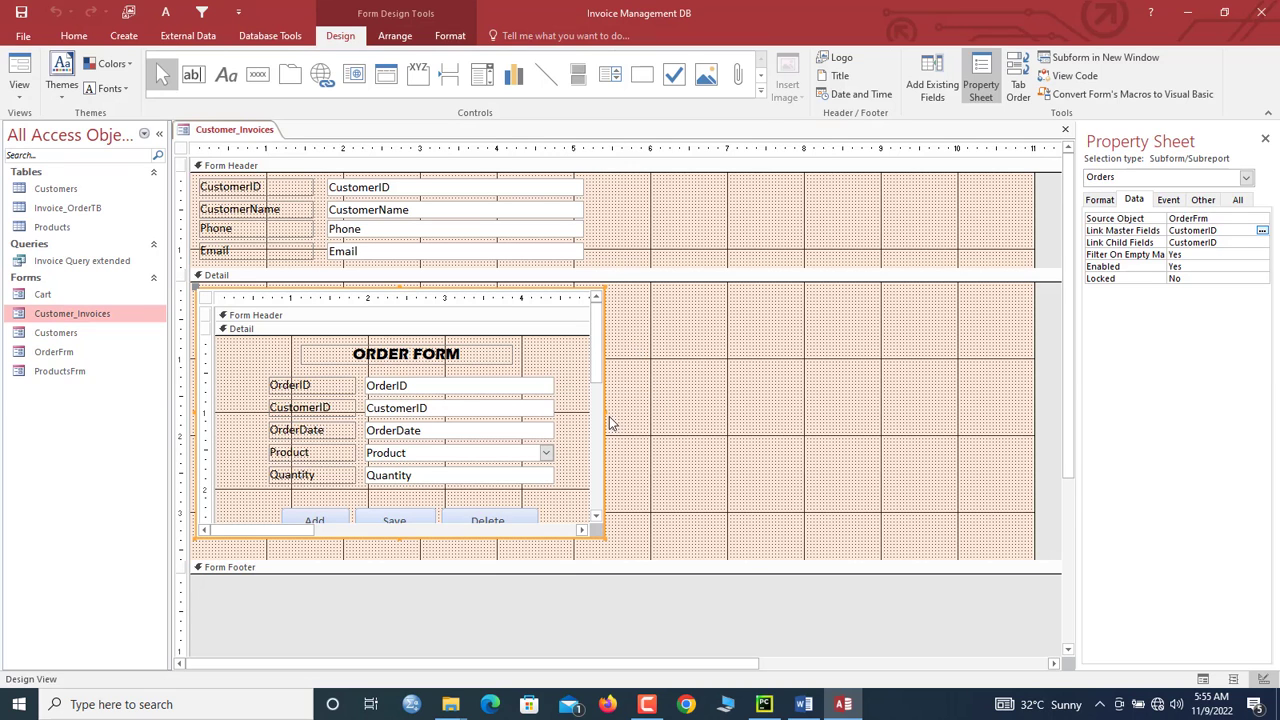
{"action": "left_click_drag", "start_coordinate": [604, 412], "coordinate": [1024, 426]}
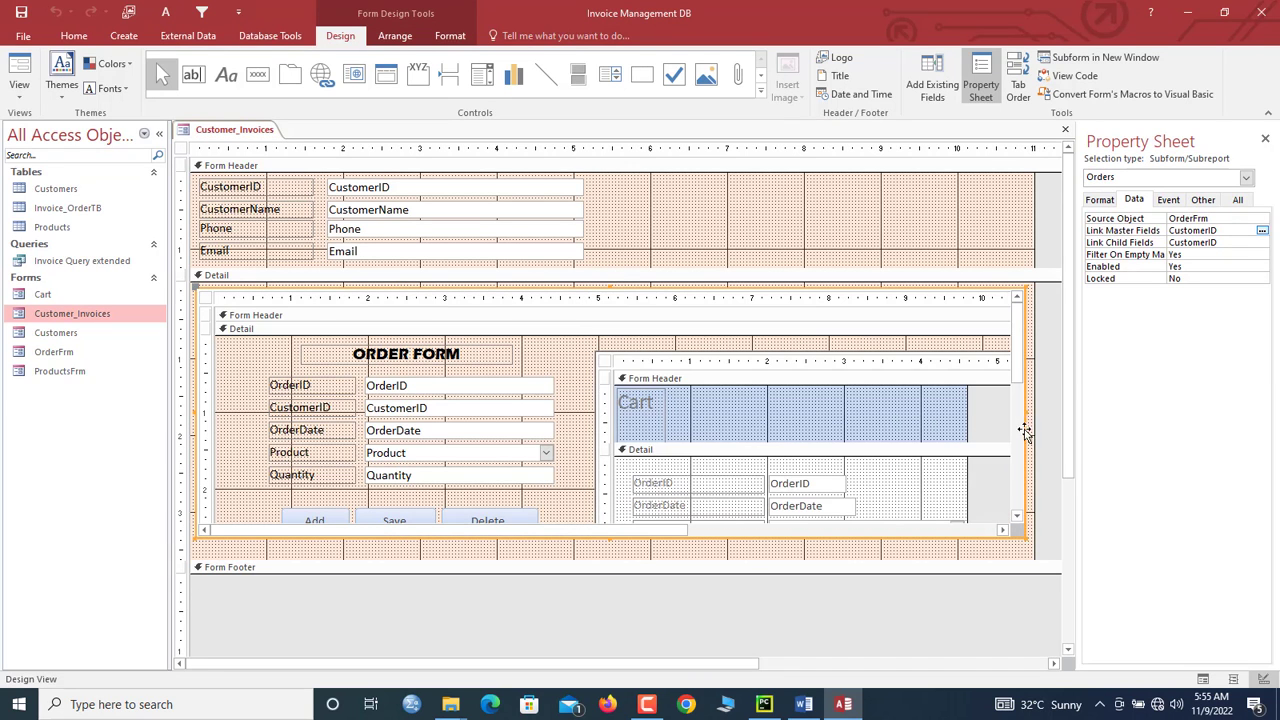
{"action": "left_click_drag", "start_coordinate": [1028, 541], "coordinate": [1040, 598]}
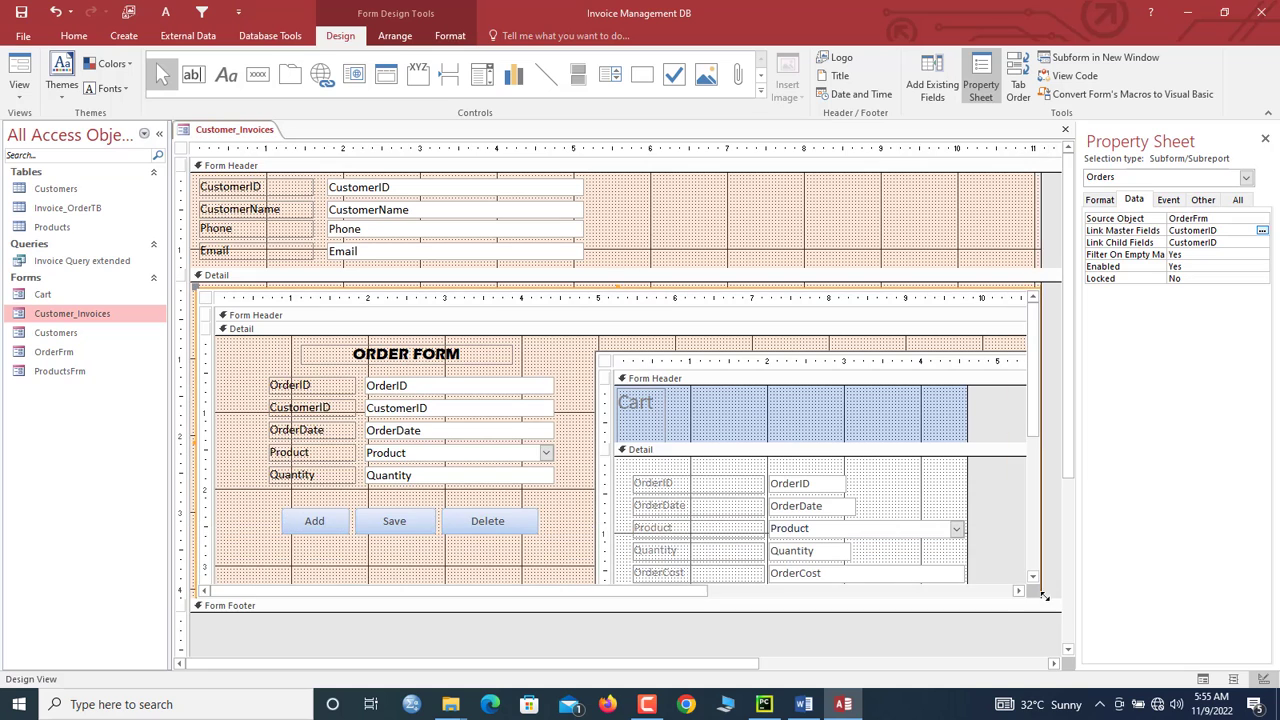
Step: Set the order subform's Horizontal and Vertical Anchor to Both
{"action": "left_click", "coordinate": [1100, 200]}
{"action": "double_click", "coordinate": [1195, 471]}
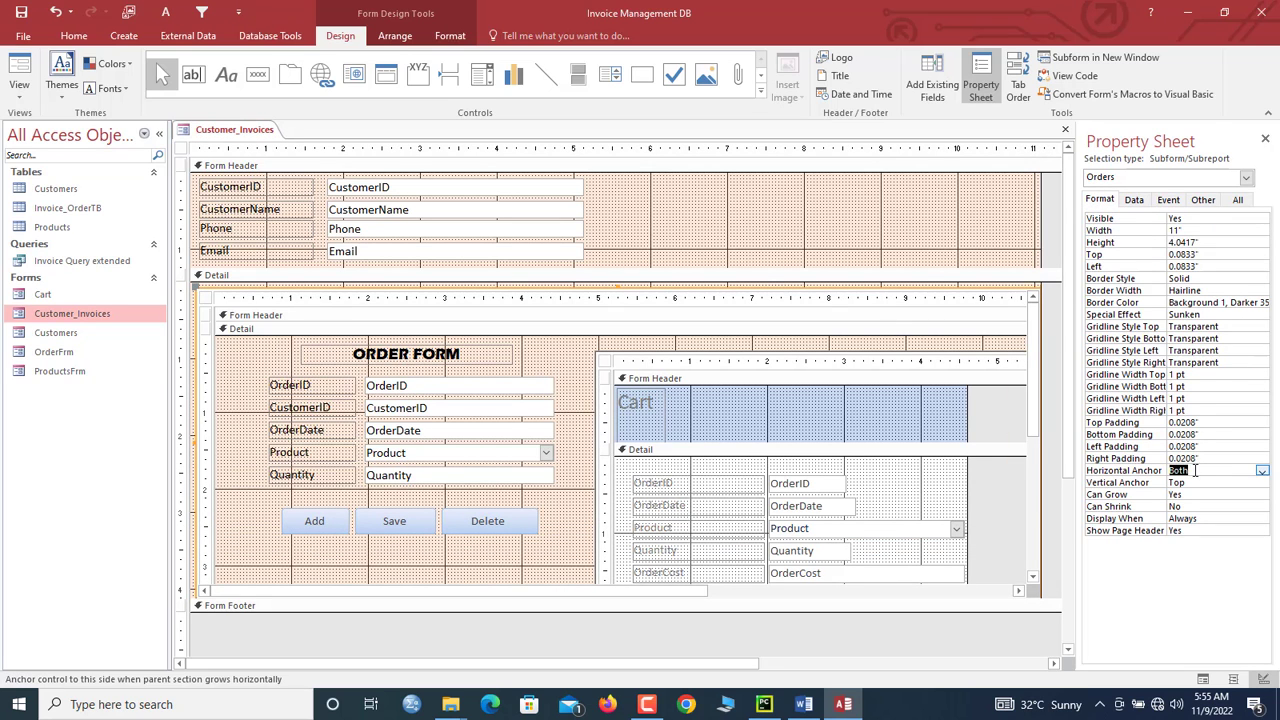
{"action": "double_click", "coordinate": [1195, 471]}
{"action": "double_click", "coordinate": [1193, 481]}
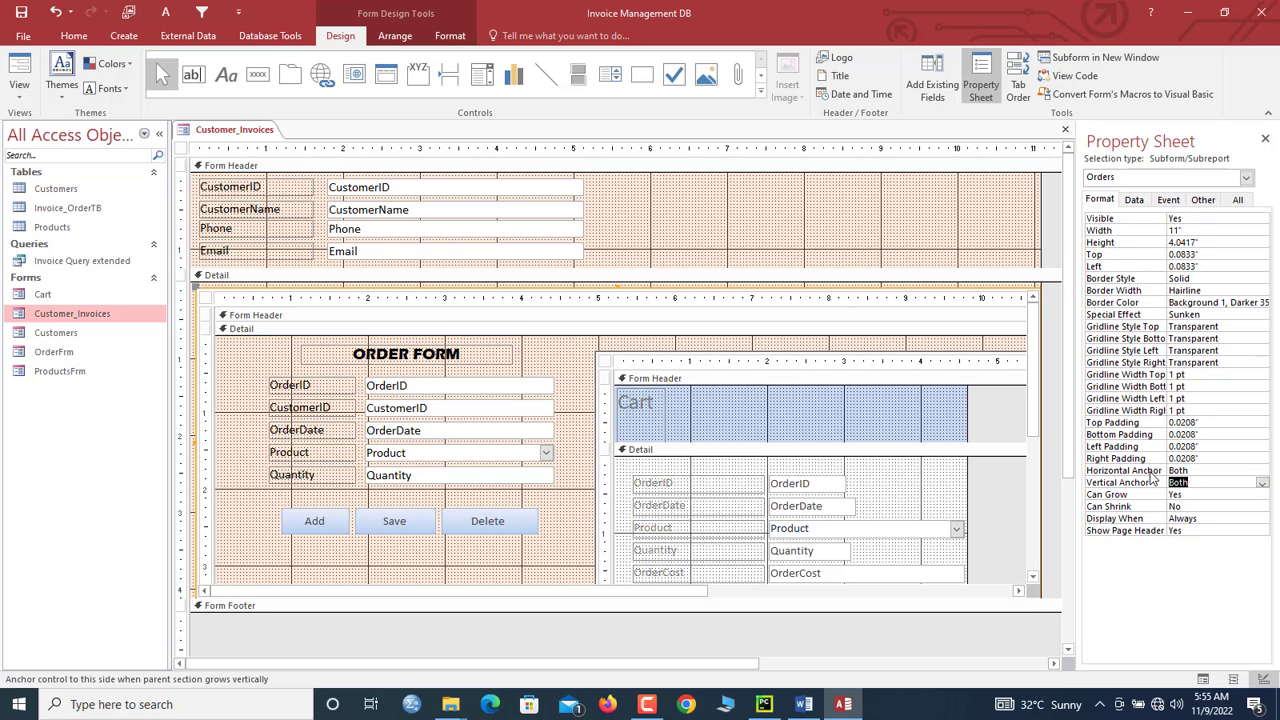
Step: Add an embedded On Load macro running MaximizeWindow to the form, then close it
{"action": "left_click", "coordinate": [246, 134]}
{"action": "right_click", "coordinate": [246, 134]}
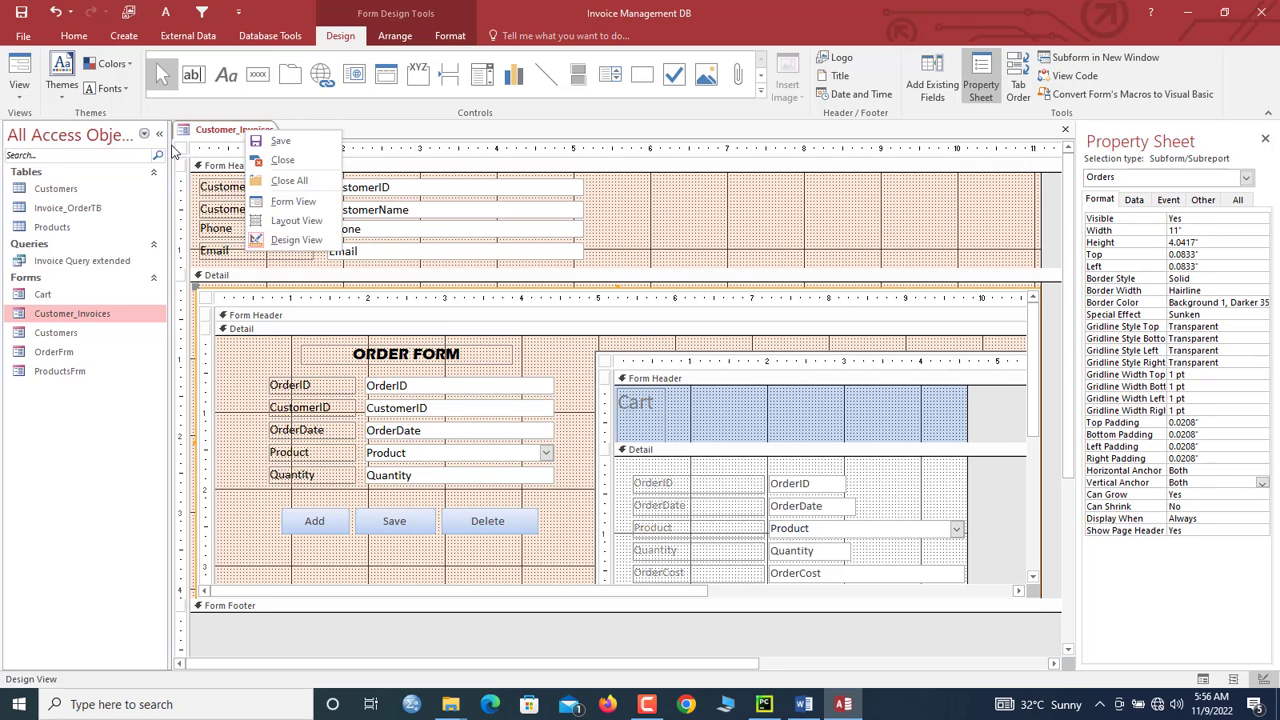
{"action": "left_click", "coordinate": [181, 152]}
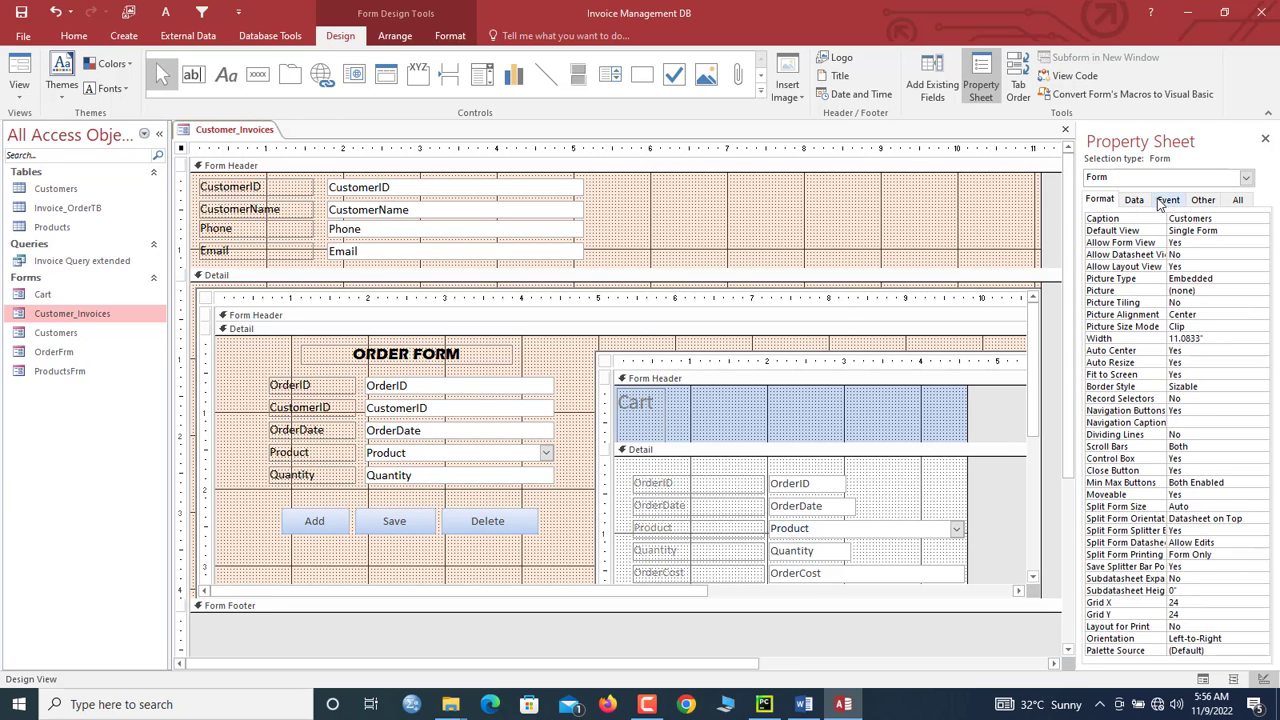
{"action": "left_click", "coordinate": [1168, 200]}
{"action": "left_click", "coordinate": [1174, 232]}
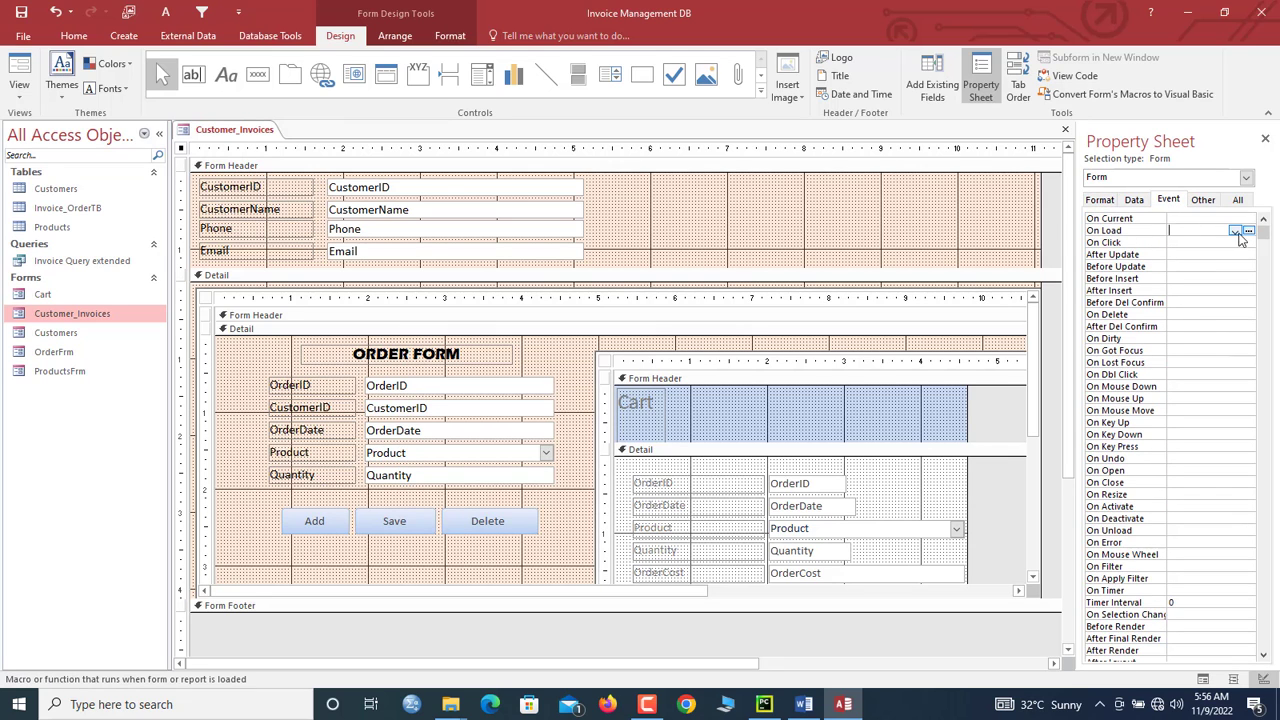
{"action": "left_click", "coordinate": [1248, 231]}
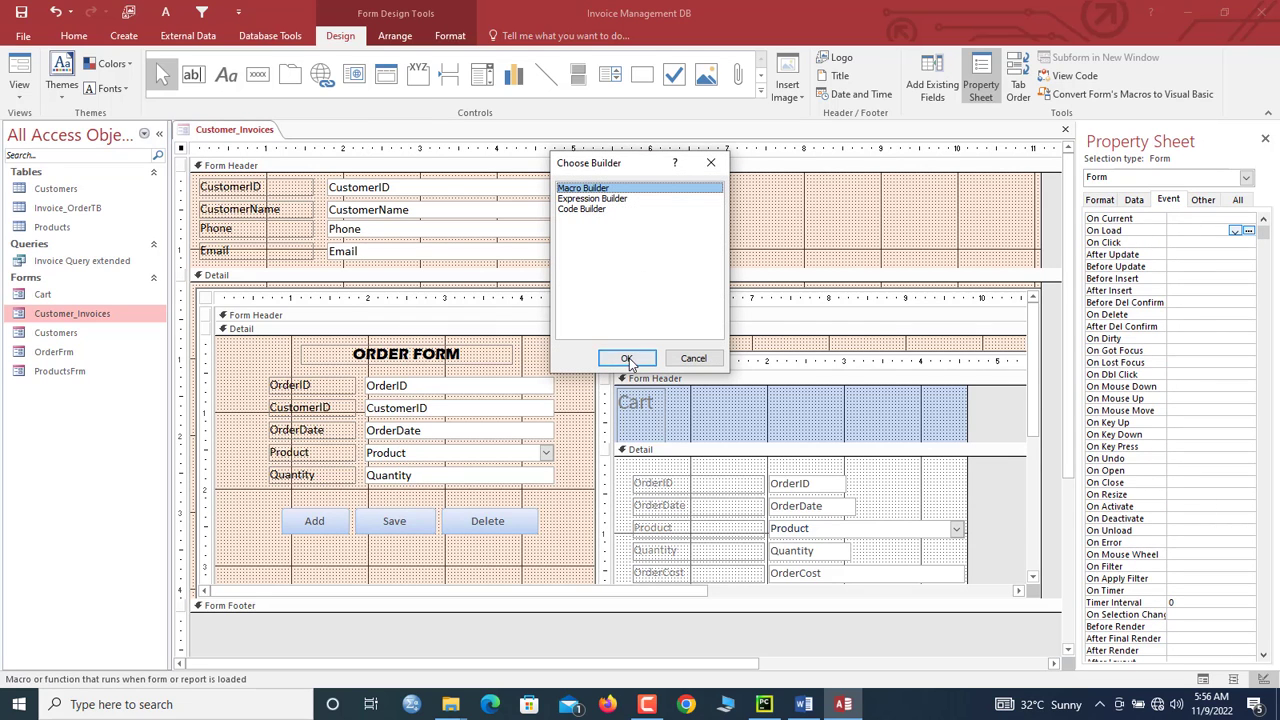
{"action": "left_click", "coordinate": [626, 358]}
{"action": "type", "text": "MaximizeWindow"}
{"action": "key", "text": "Return"}
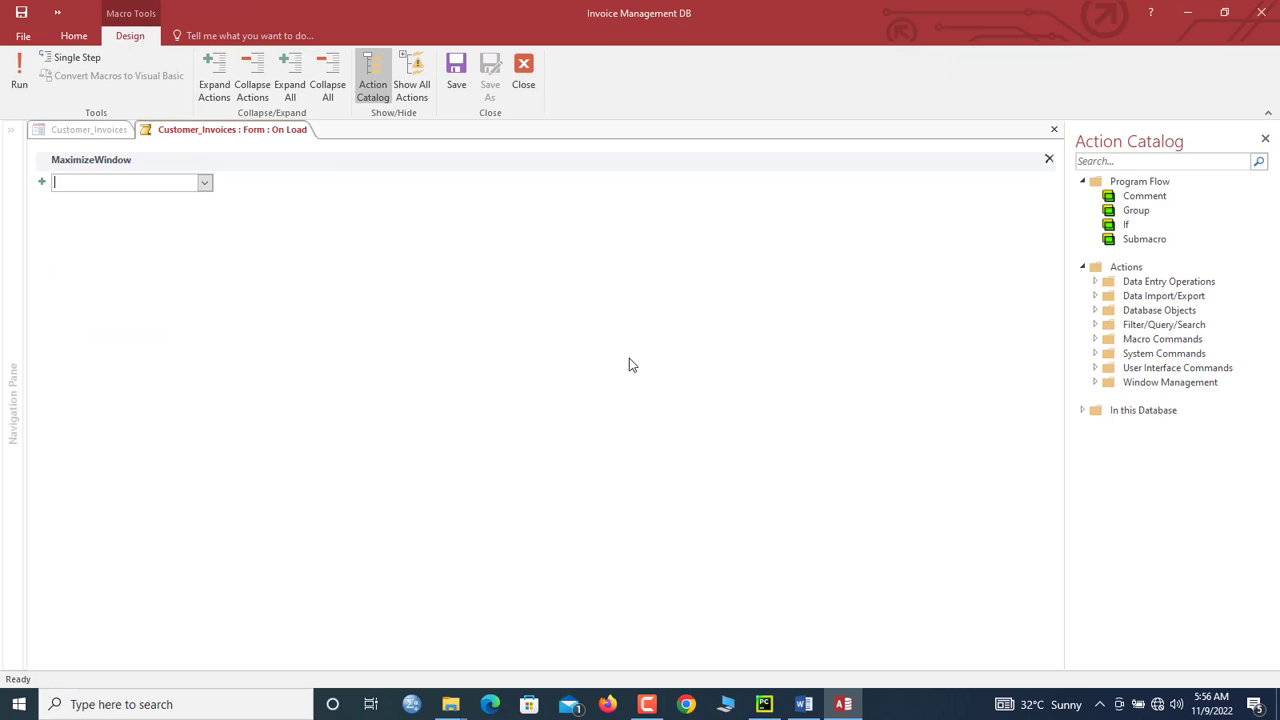
{"action": "left_click", "coordinate": [523, 72]}
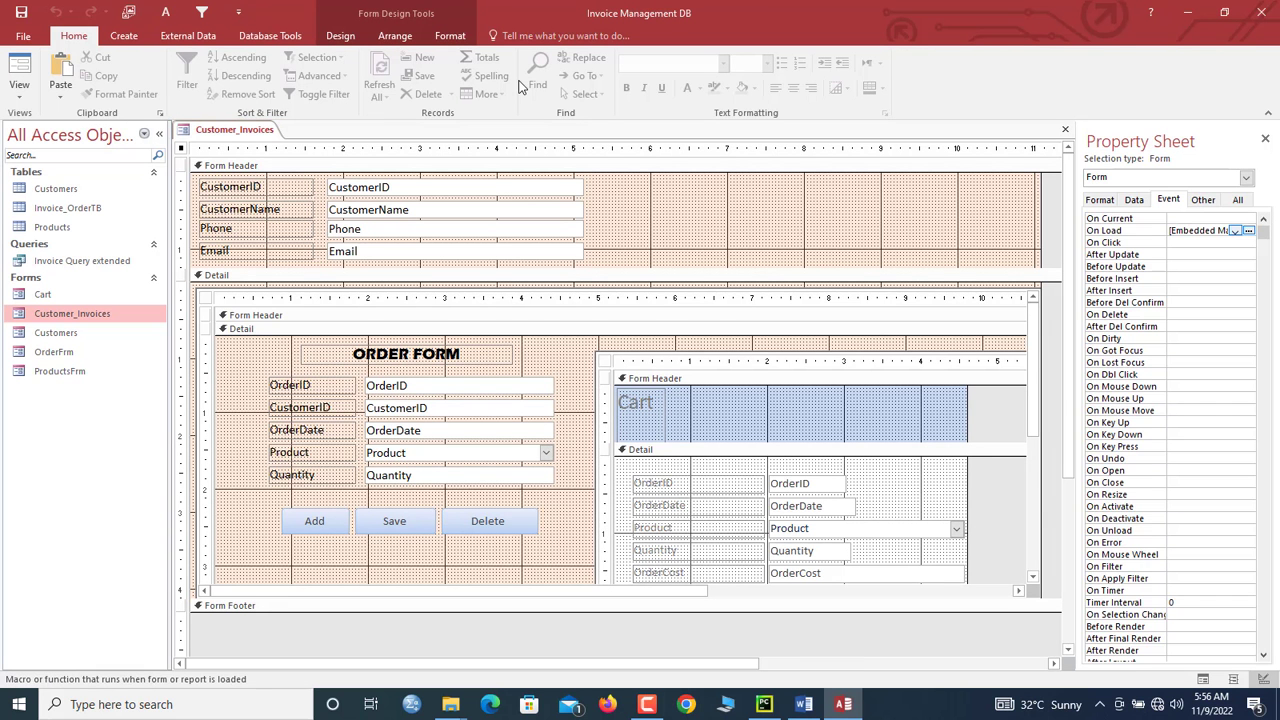
{"action": "right_click", "coordinate": [217, 134]}
{"action": "left_click", "coordinate": [252, 159]}
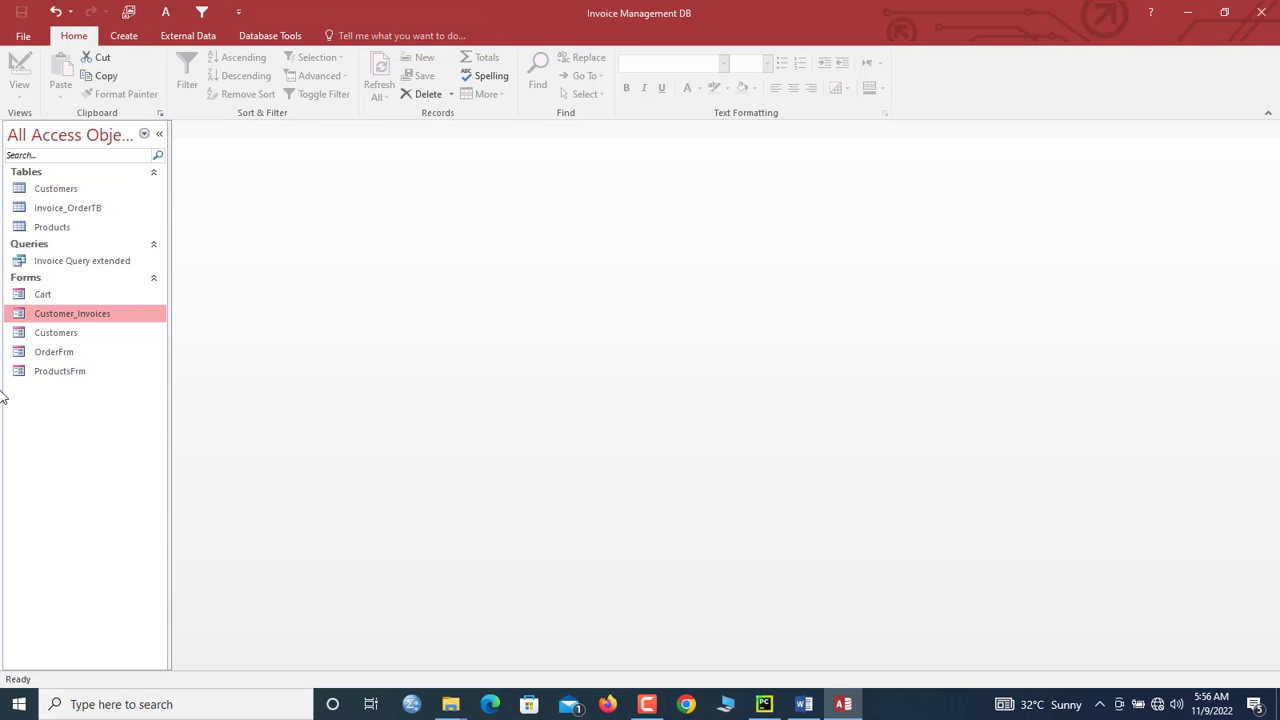
Step: Open Customer_Invoices and add an order of 3 Ice Microphone to customer 1's cart
{"action": "double_click", "coordinate": [48, 315]}
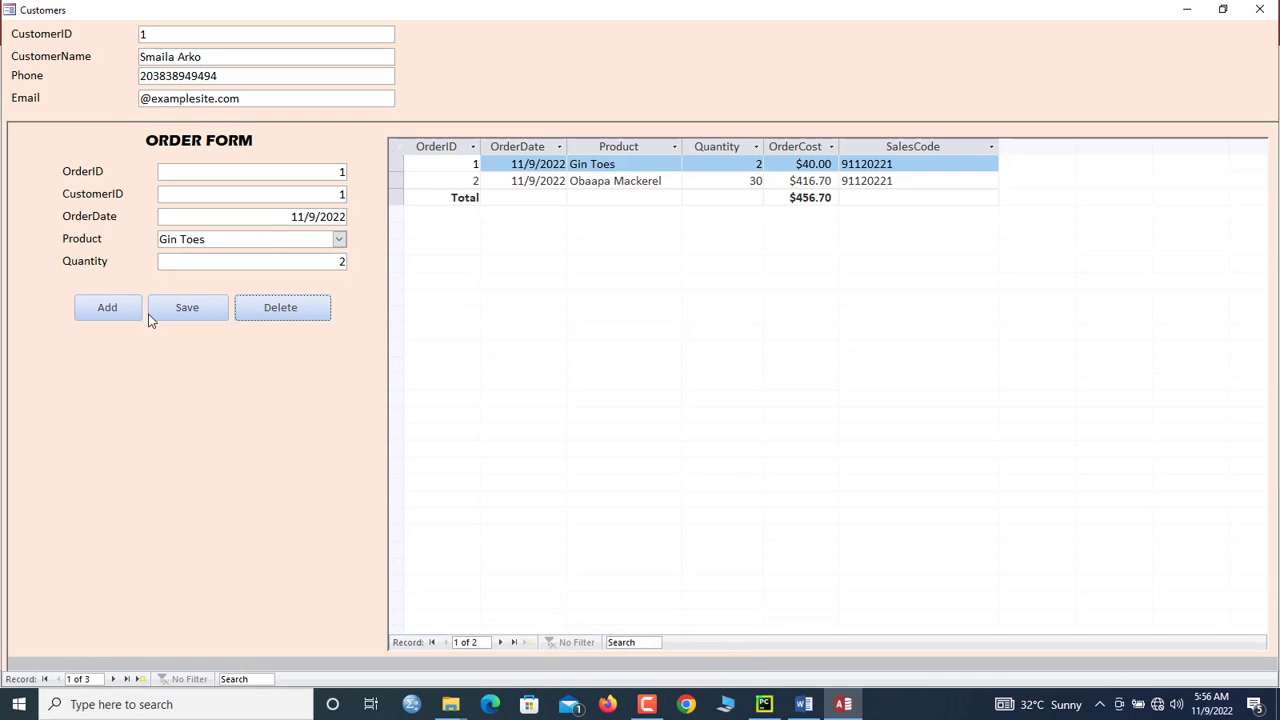
{"action": "left_click", "coordinate": [110, 310]}
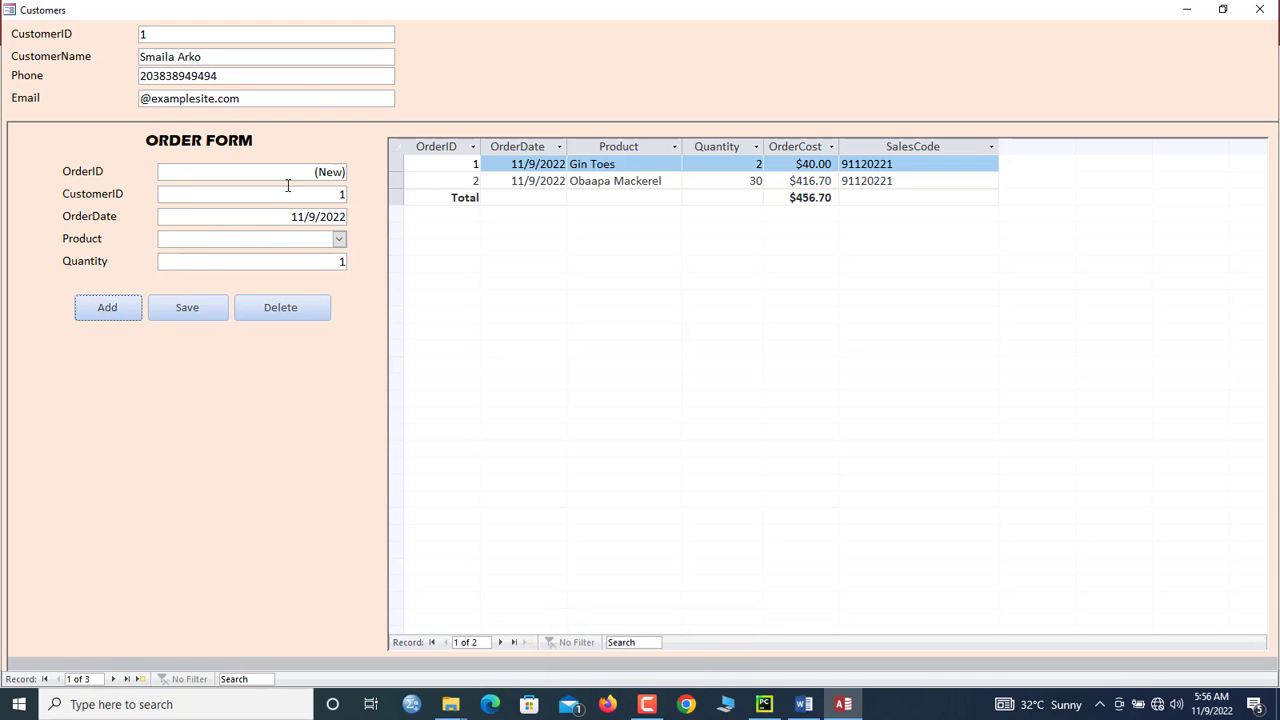
{"action": "left_click", "coordinate": [338, 239]}
{"action": "left_click", "coordinate": [293, 273]}
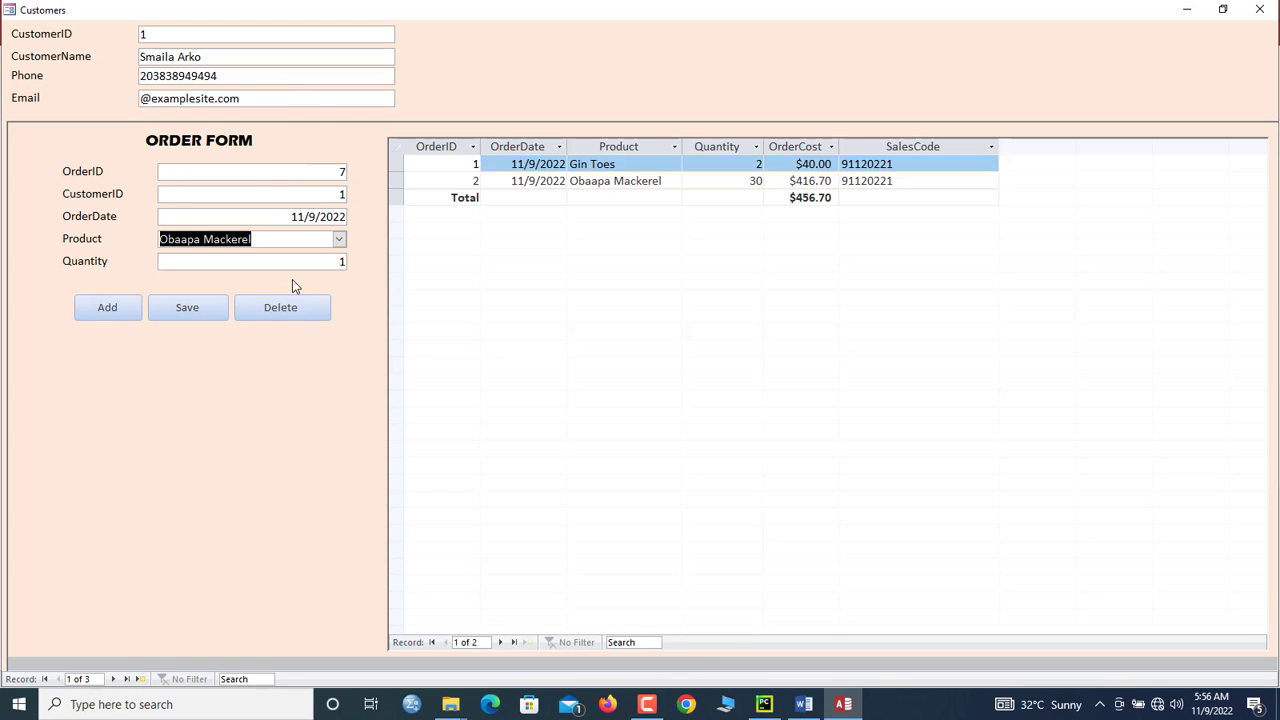
{"action": "left_click", "coordinate": [335, 240]}
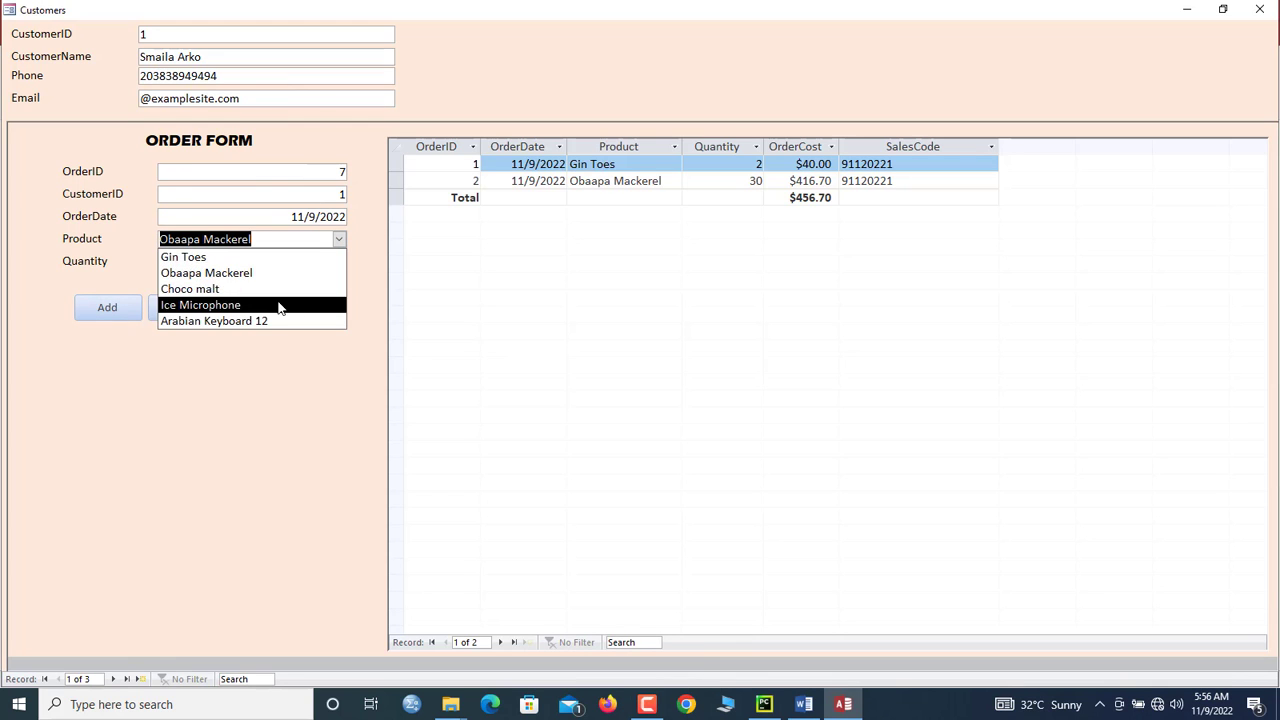
{"action": "left_click", "coordinate": [280, 305]}
{"action": "left_click", "coordinate": [335, 261]}
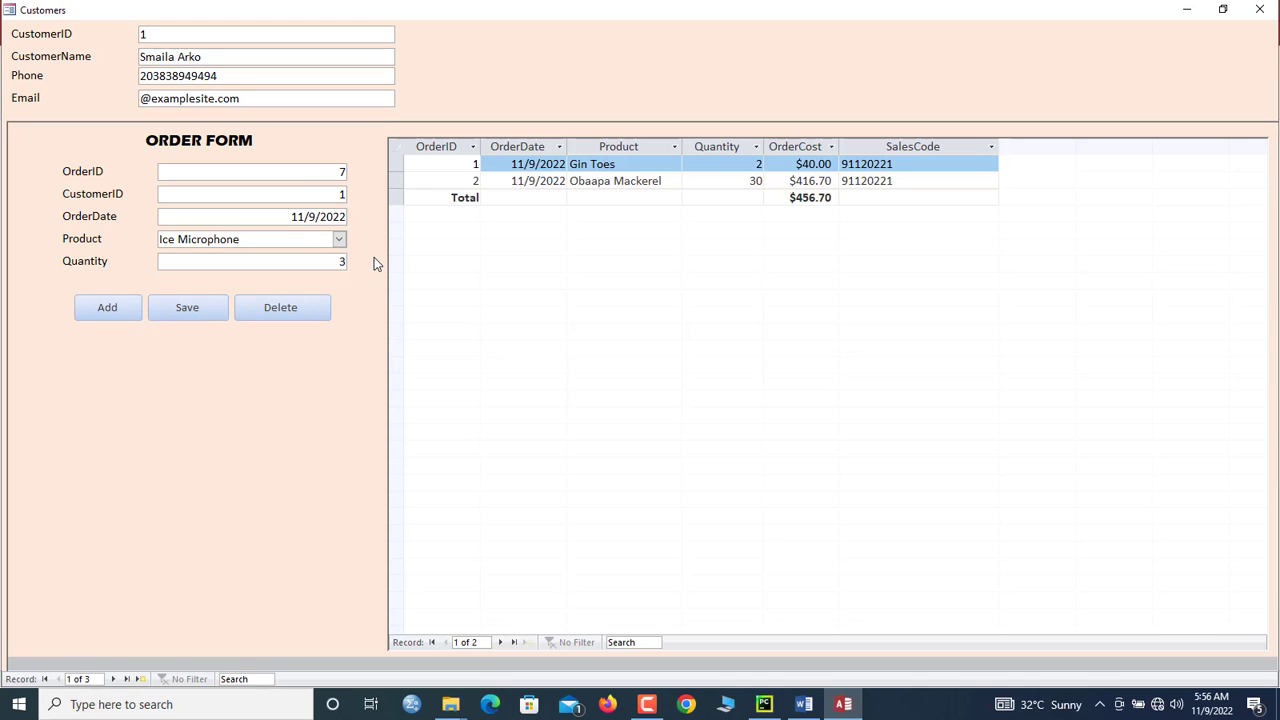
{"action": "left_click", "coordinate": [193, 308]}
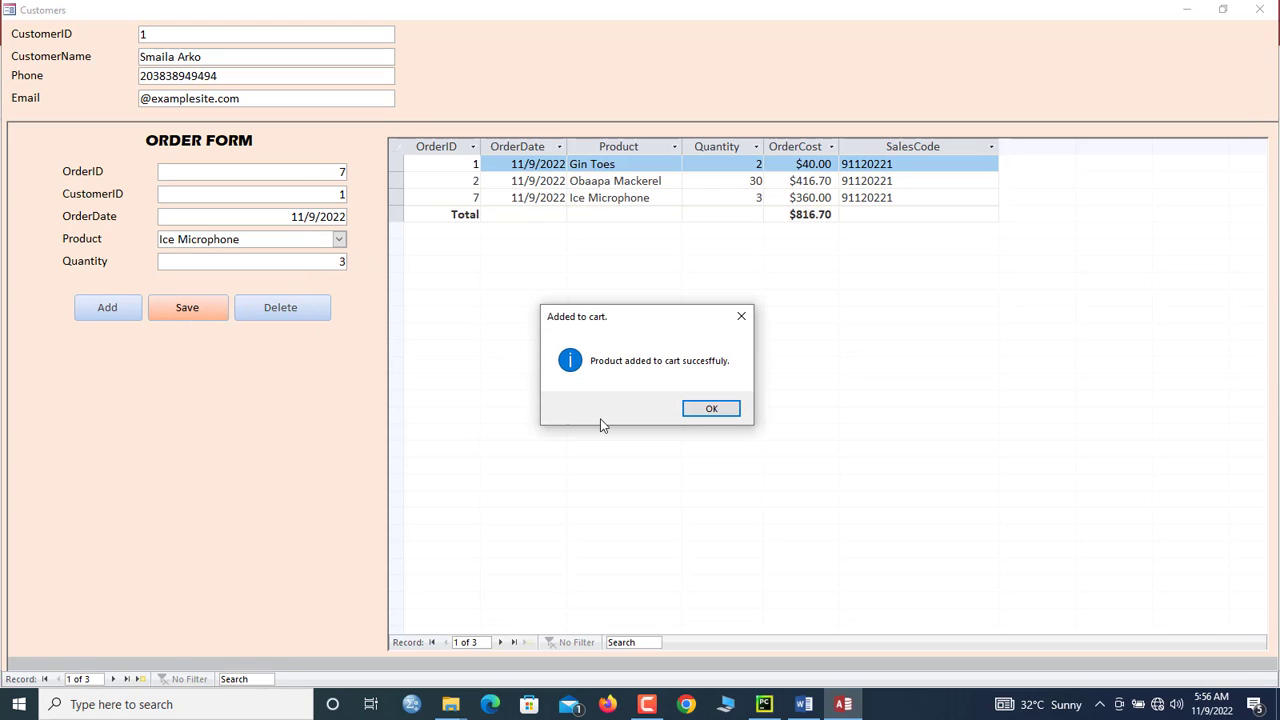
{"action": "left_click", "coordinate": [731, 410]}
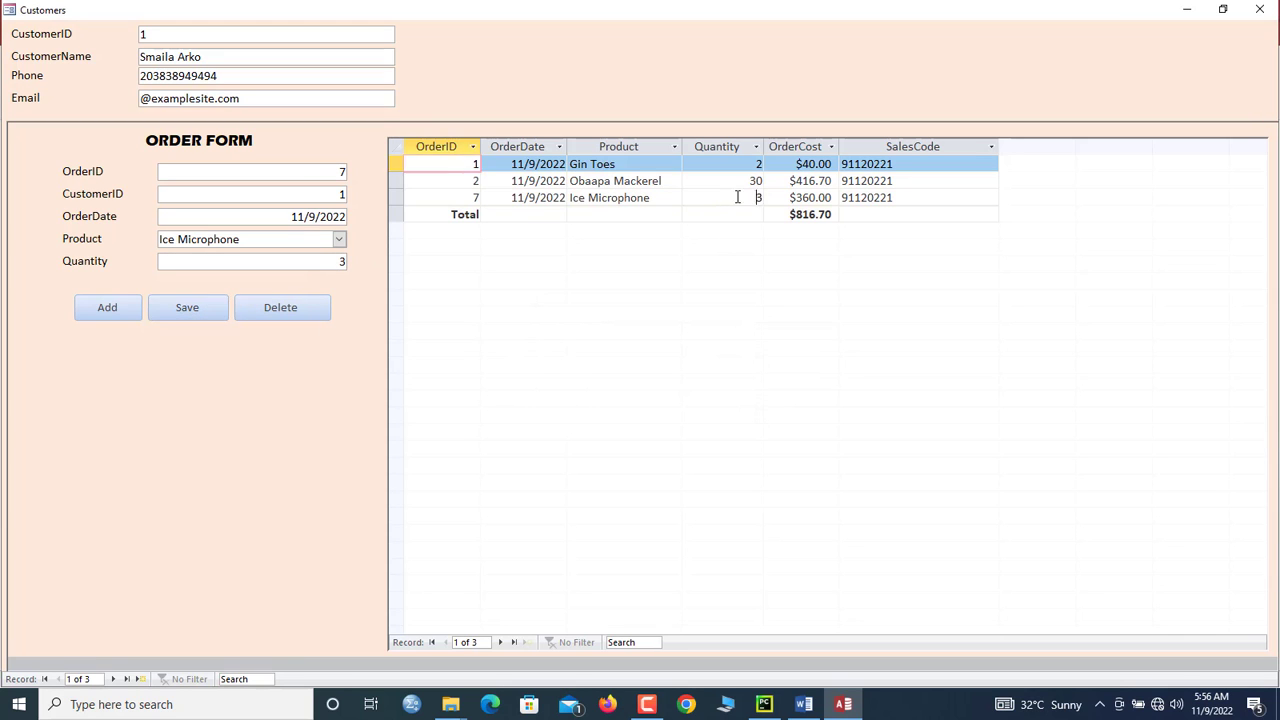
{"action": "double_click", "coordinate": [737, 197]}
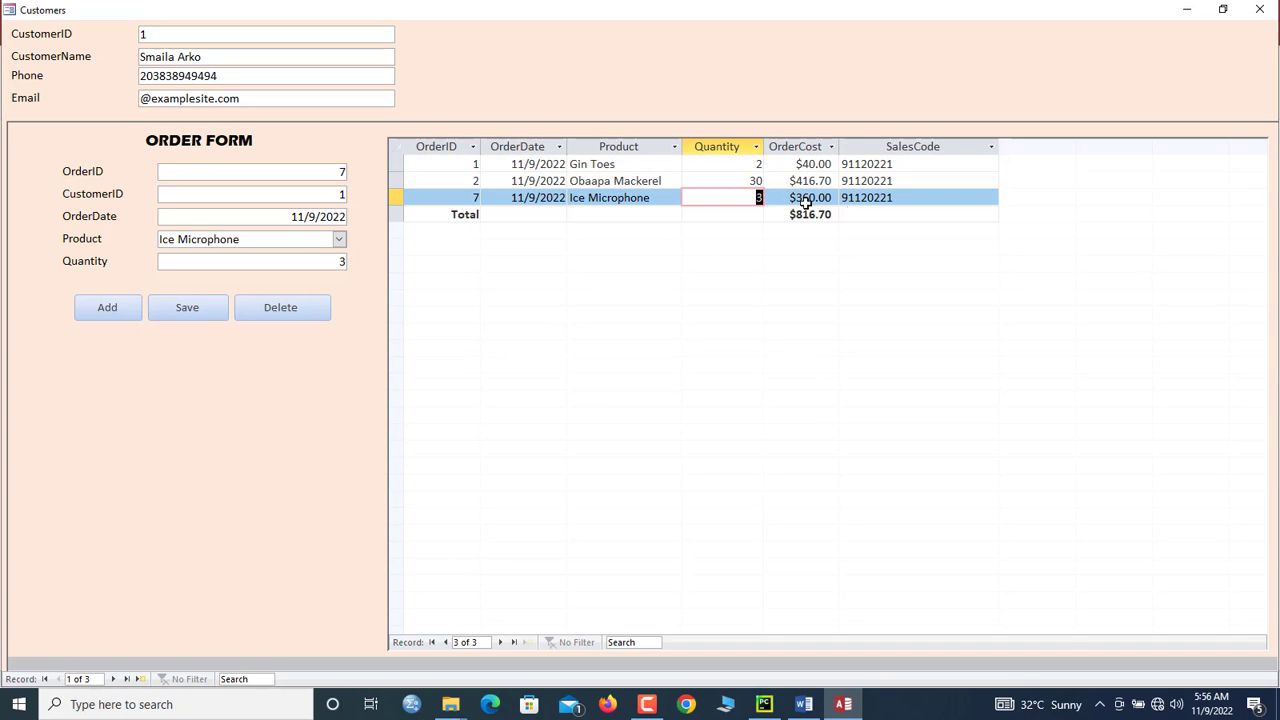
{"action": "left_click", "coordinate": [791, 197]}
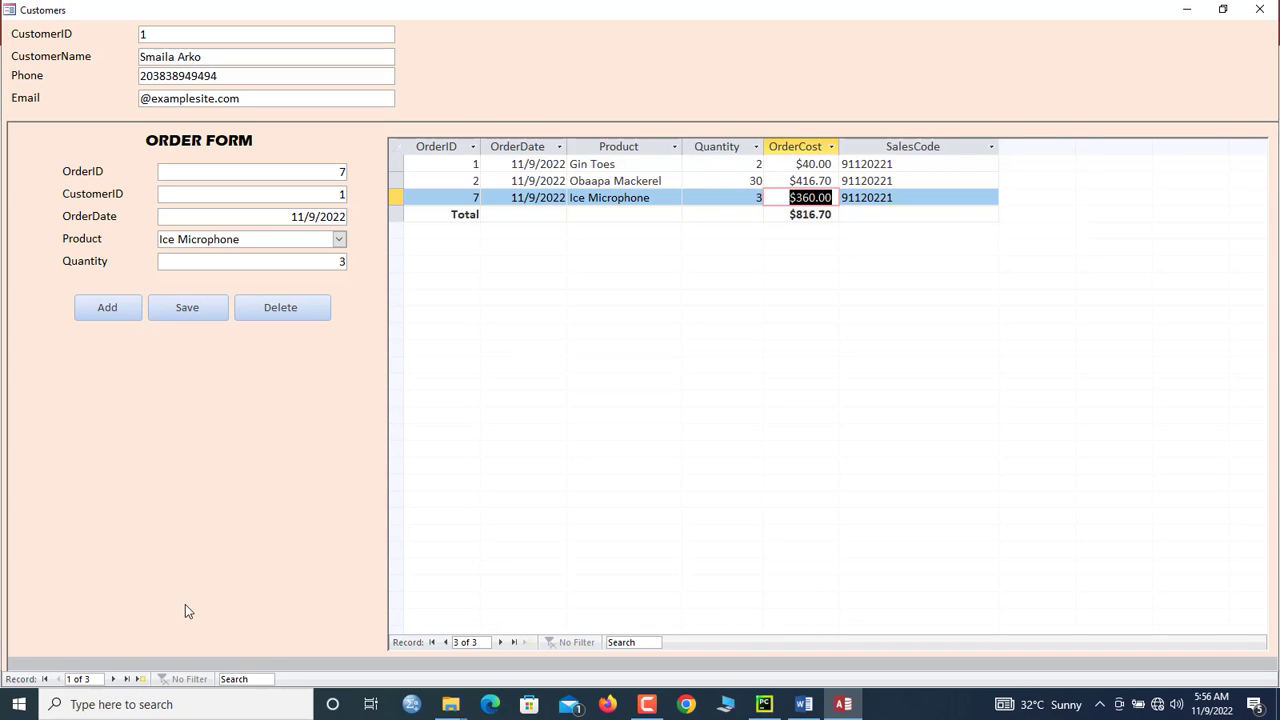
Step: Move to customer 2 and add an order of 10 Gin Toes to the cart
{"action": "left_click", "coordinate": [113, 679]}
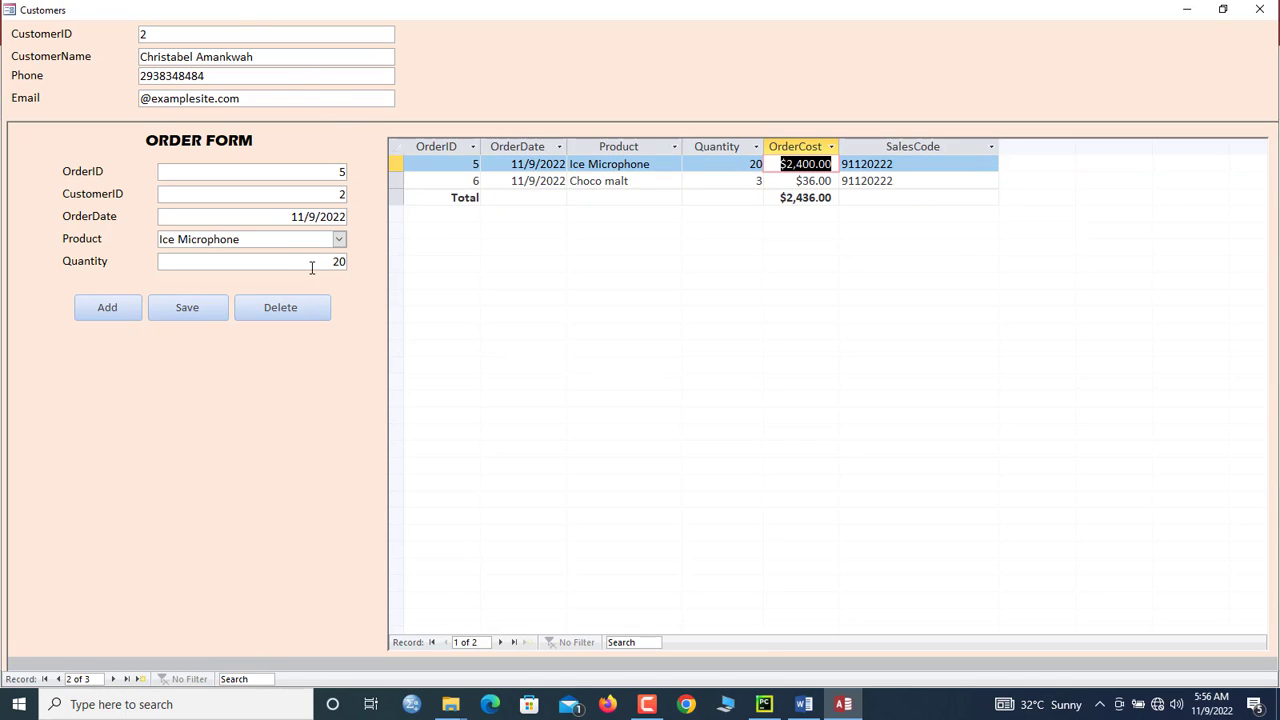
{"action": "left_click", "coordinate": [106, 306]}
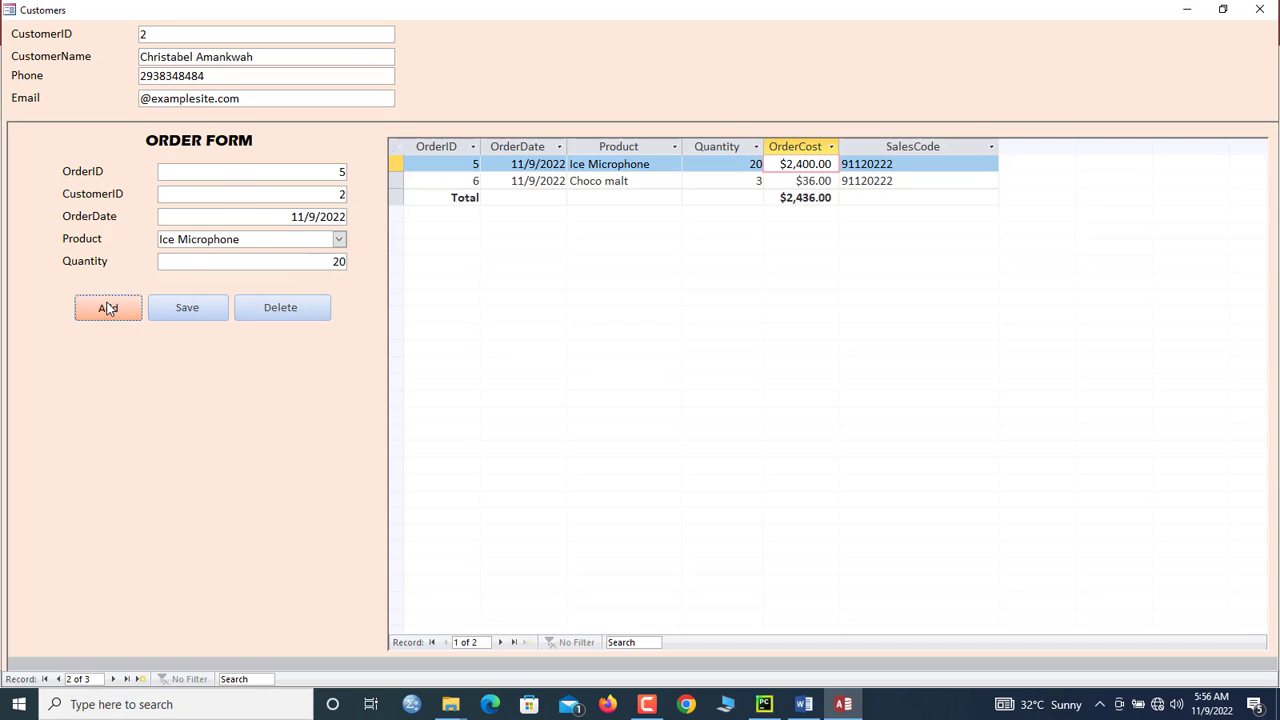
{"action": "left_click", "coordinate": [340, 239]}
{"action": "left_click", "coordinate": [278, 260]}
{"action": "left_click", "coordinate": [316, 259]}
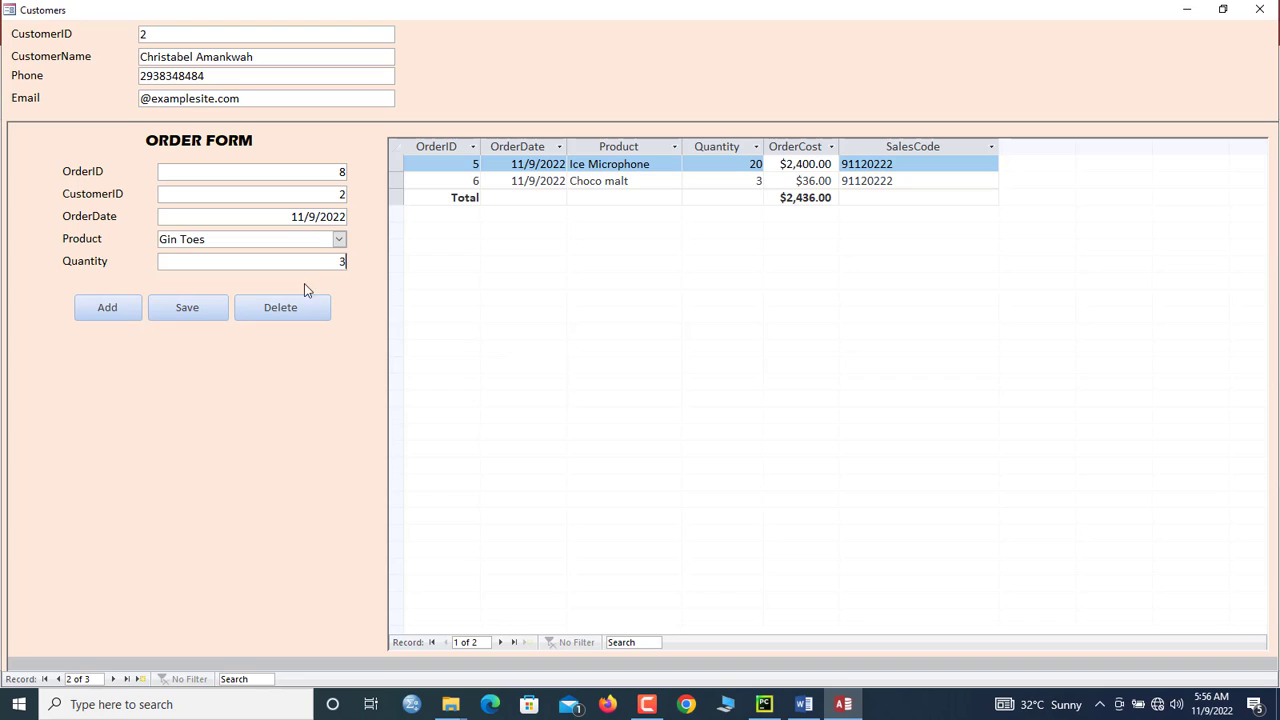
{"action": "left_click", "coordinate": [188, 306]}
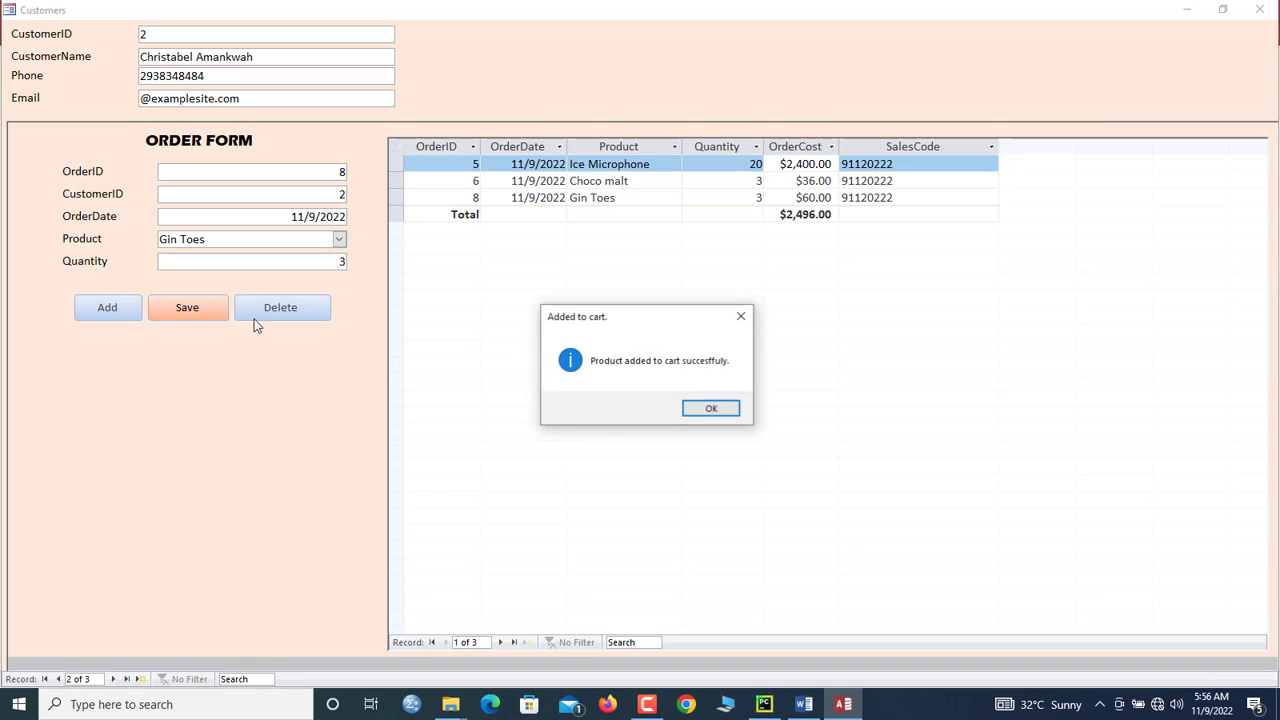
{"action": "left_click", "coordinate": [705, 408]}
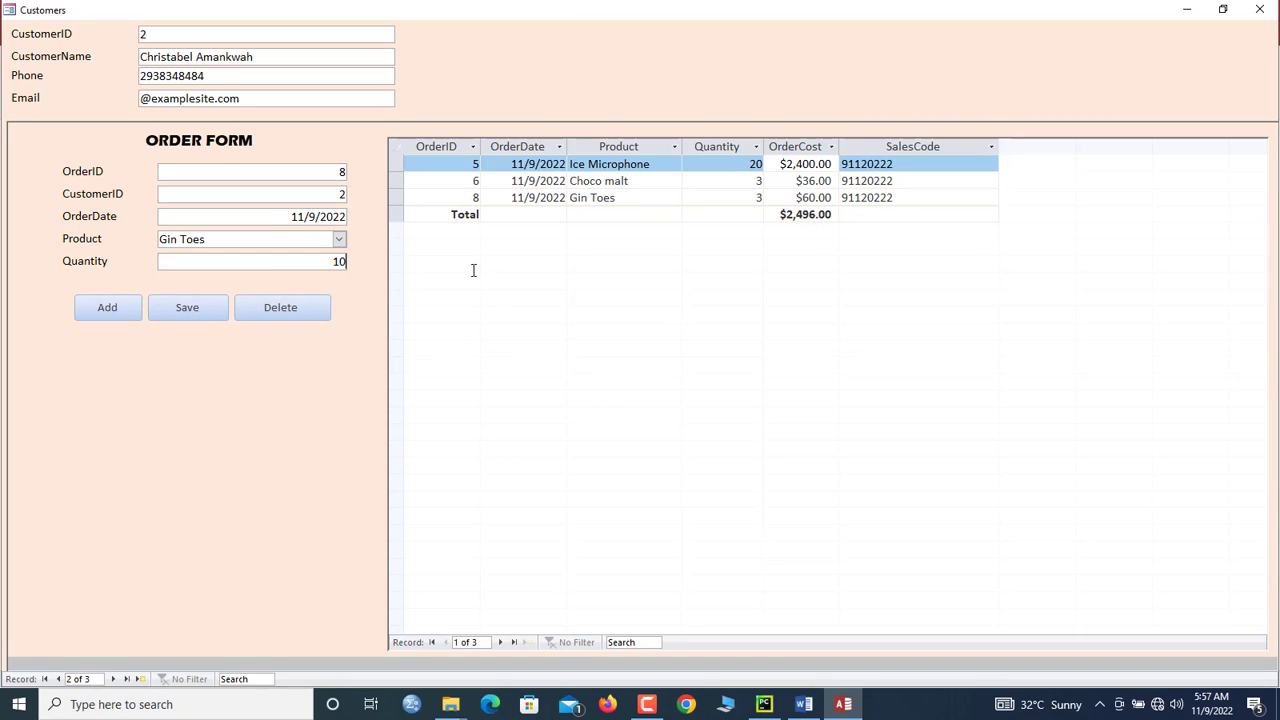
{"action": "left_click", "coordinate": [201, 307]}
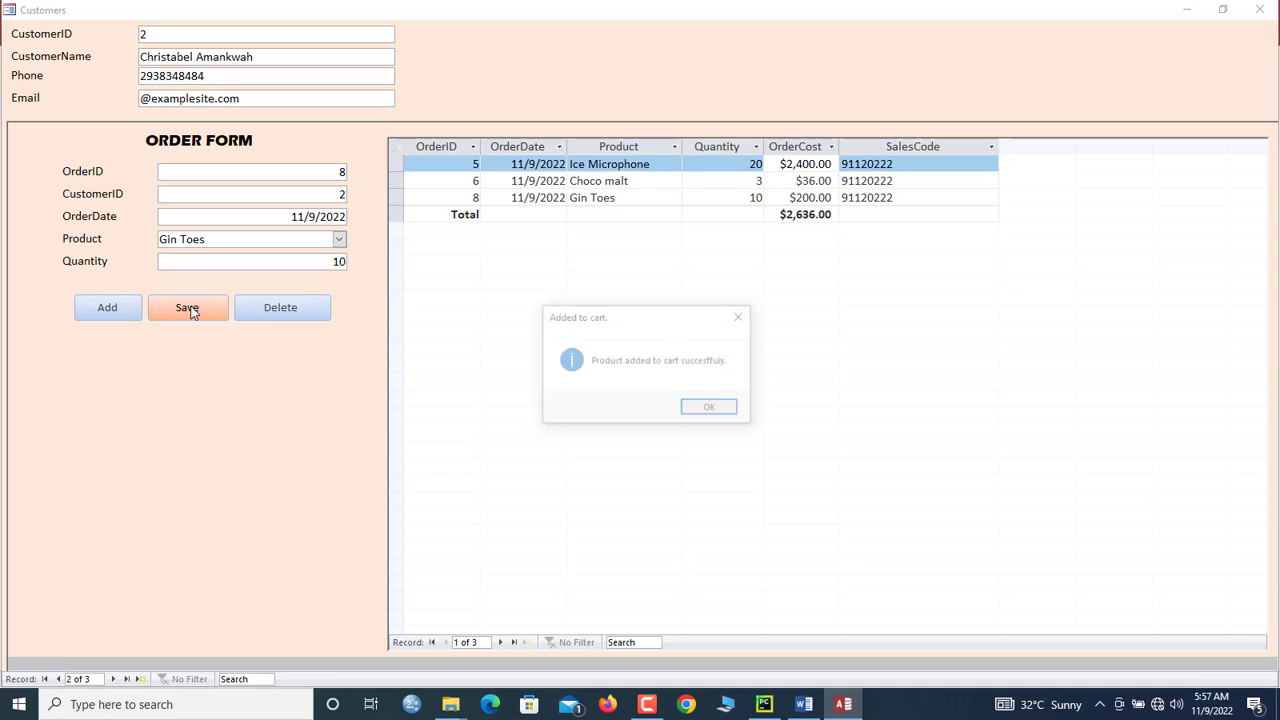
{"action": "left_click", "coordinate": [708, 407]}
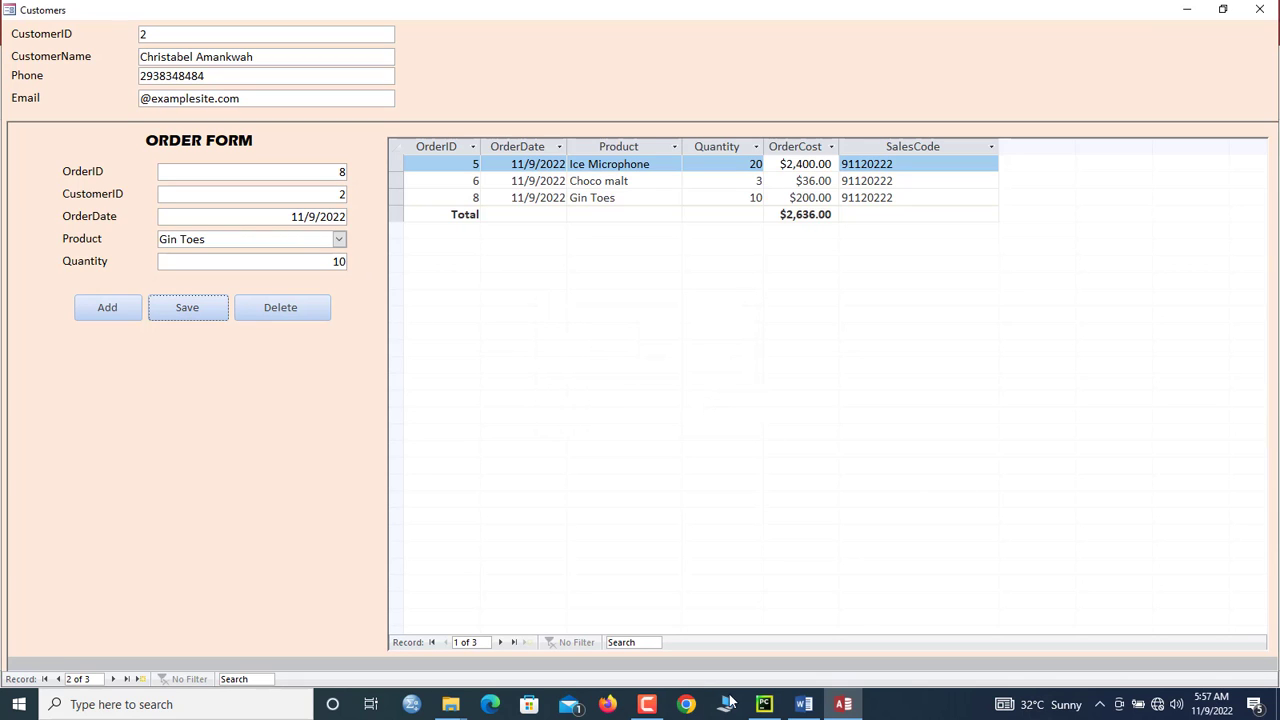
Step: Fit the SalesCode column to its contents and inspect order 5's SalesCode
{"action": "mouse_move", "coordinate": [652, 702]}
{"action": "double_click", "coordinate": [1001, 145]}
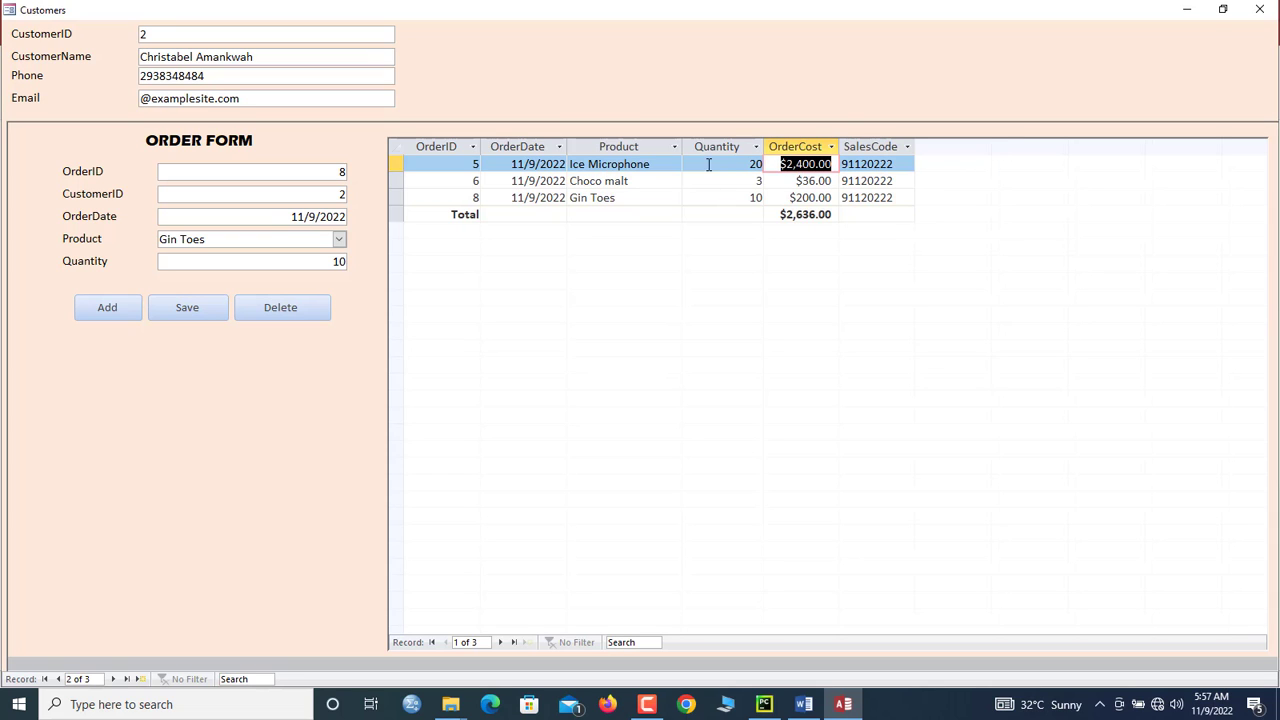
{"action": "left_click", "coordinate": [866, 163]}
Step: In Design View set the cart SalesCode box's Is Hyperlink to Yes, then return to Form View
{"action": "right_click", "coordinate": [853, 79]}
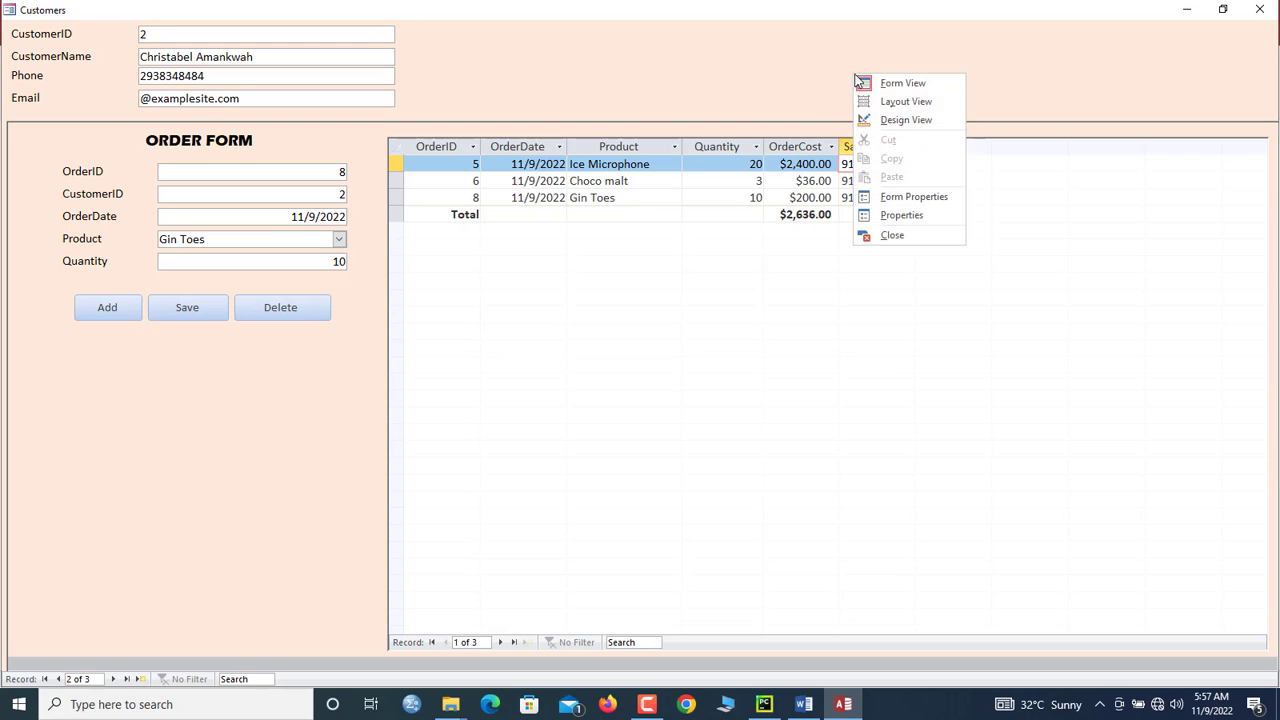
{"action": "left_click", "coordinate": [884, 119]}
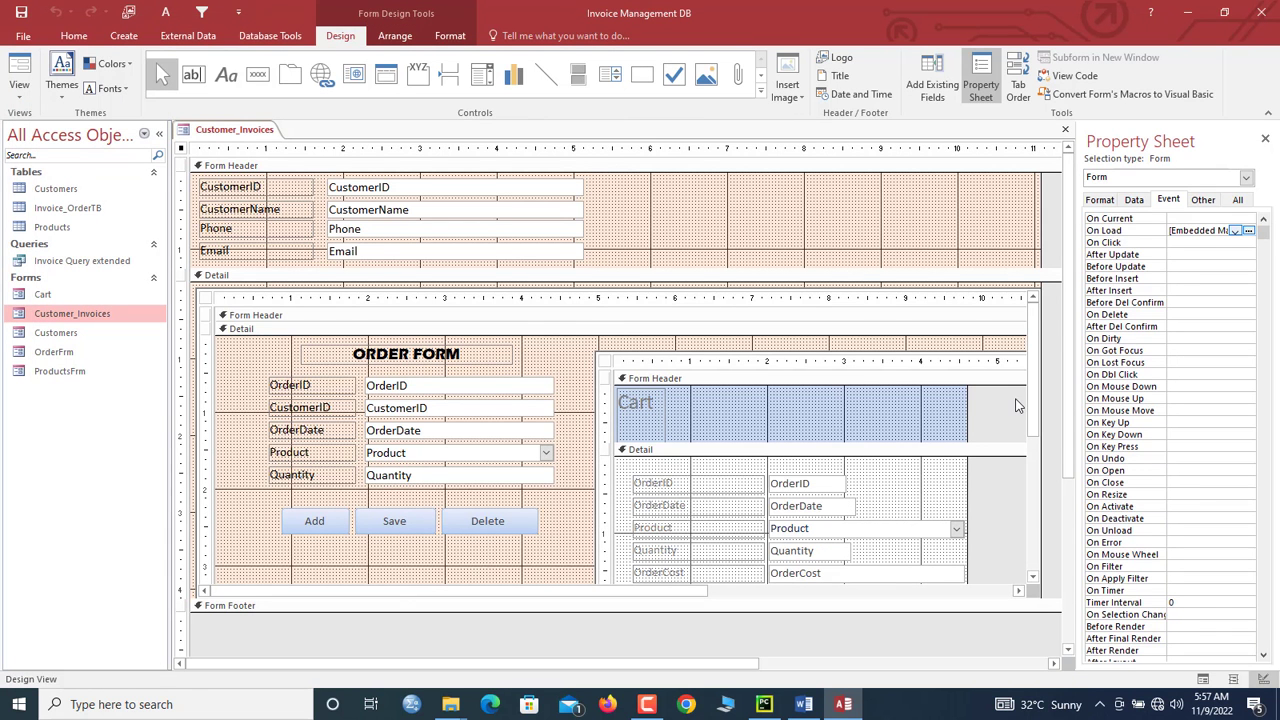
{"action": "left_click_drag", "start_coordinate": [1033, 405], "coordinate": [1033, 482]}
{"action": "left_click", "coordinate": [857, 489]}
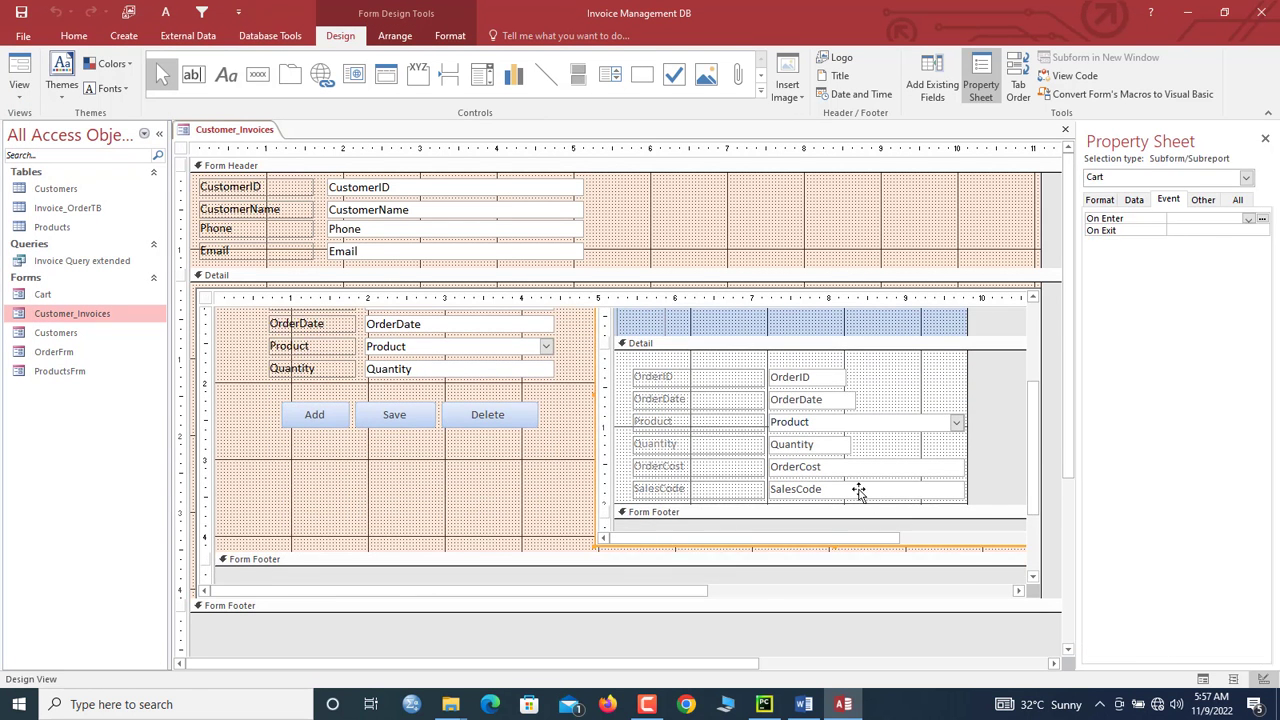
{"action": "left_click", "coordinate": [859, 490]}
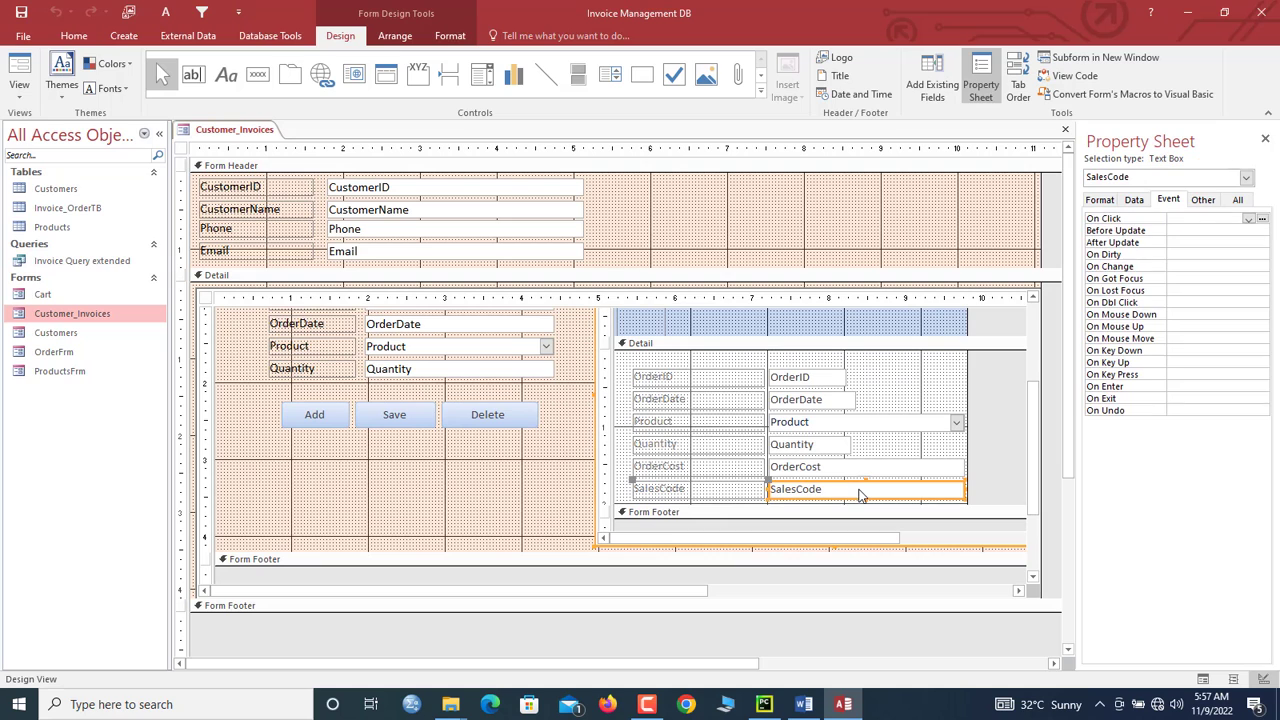
{"action": "left_click", "coordinate": [1099, 199]}
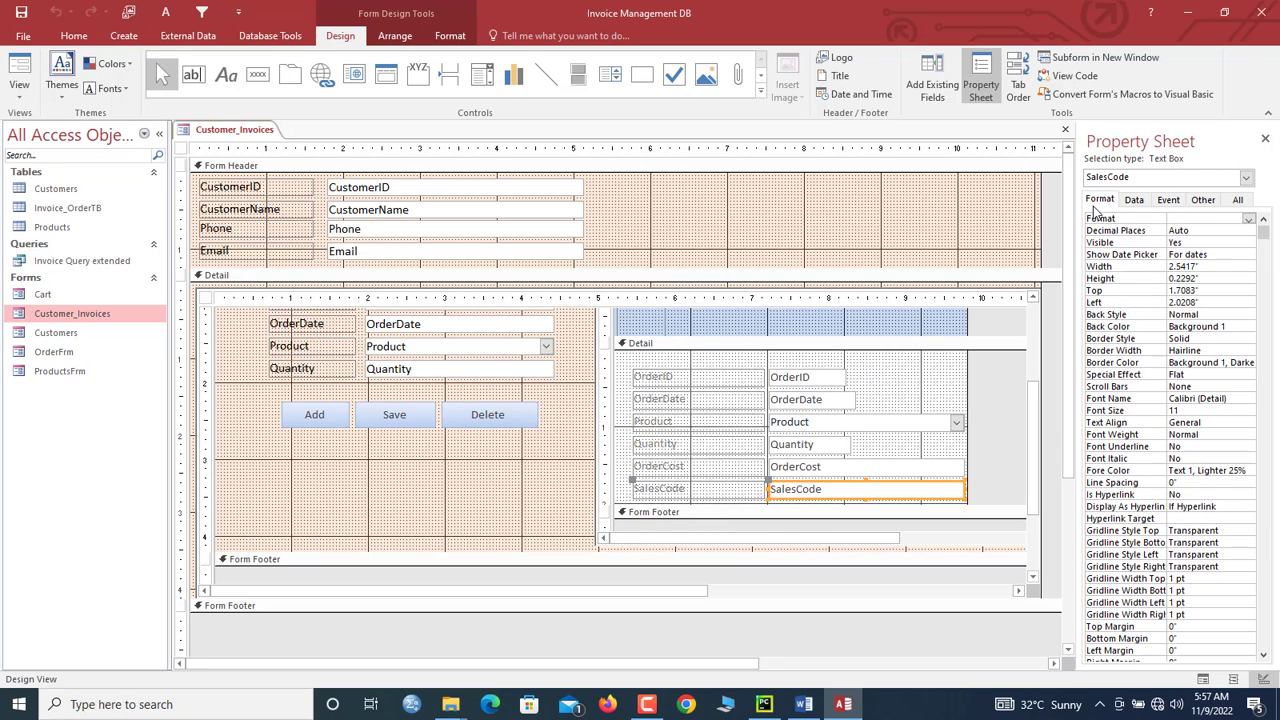
{"action": "double_click", "coordinate": [1194, 492]}
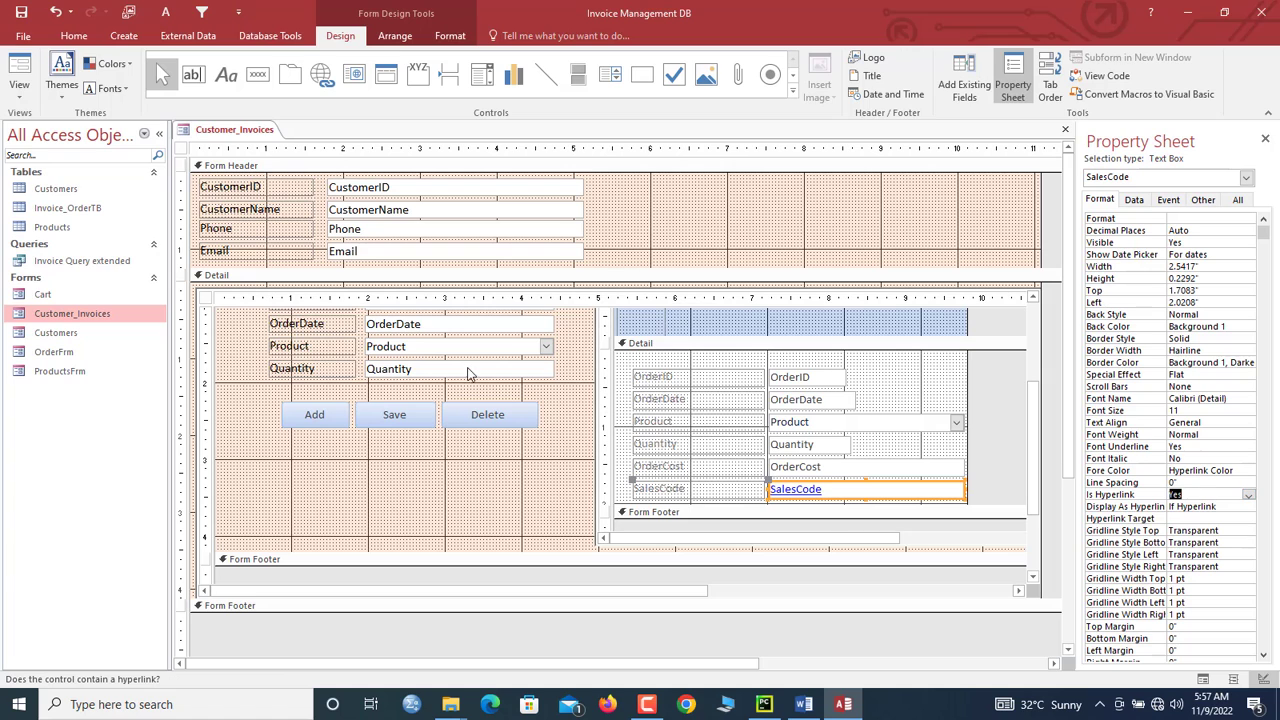
{"action": "right_click", "coordinate": [196, 131]}
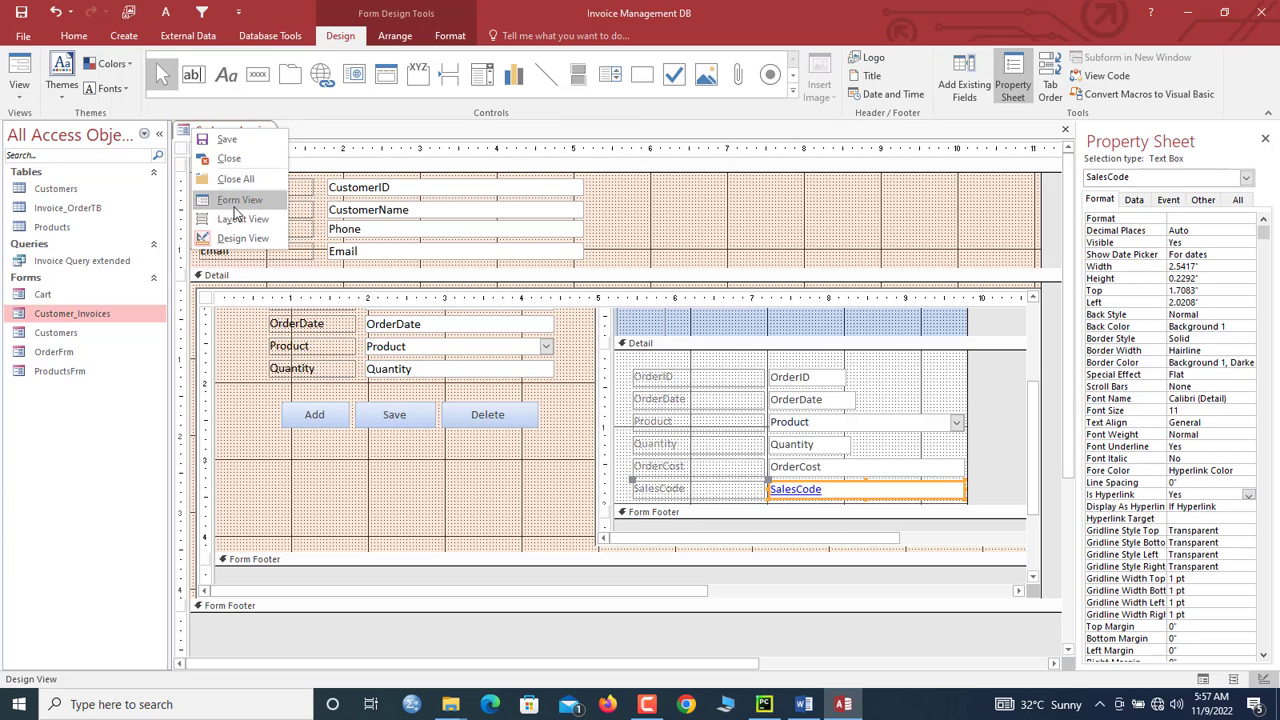
{"action": "left_click", "coordinate": [239, 201]}
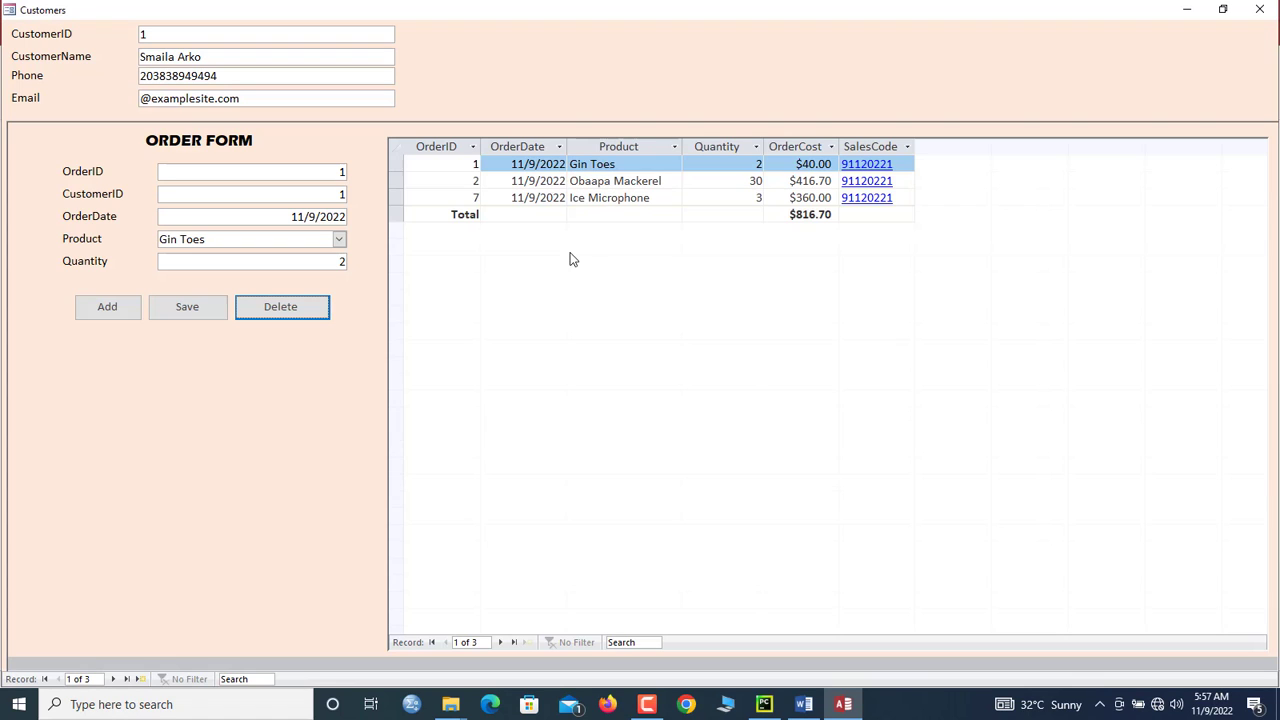
Step: Test the SalesCode links on the Obaapa Mackerel and Ice Microphone orders, then close the form
{"action": "left_click", "coordinate": [864, 182]}
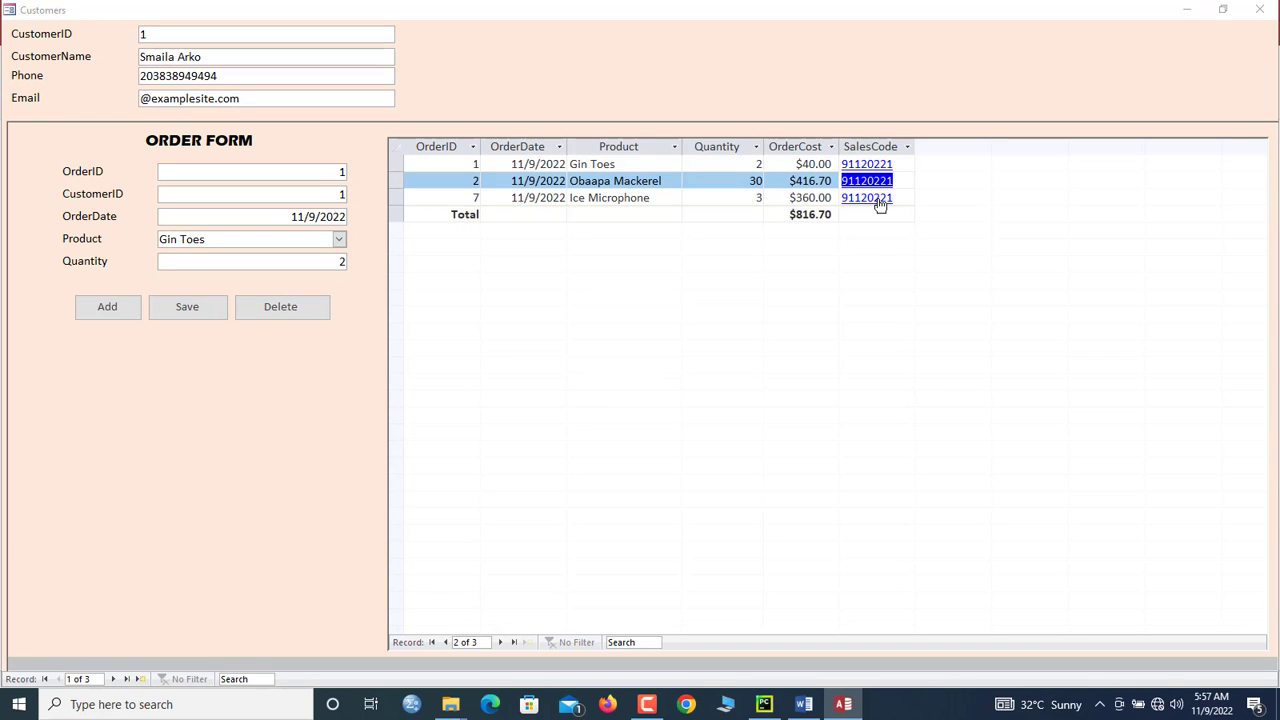
{"action": "left_click", "coordinate": [880, 199]}
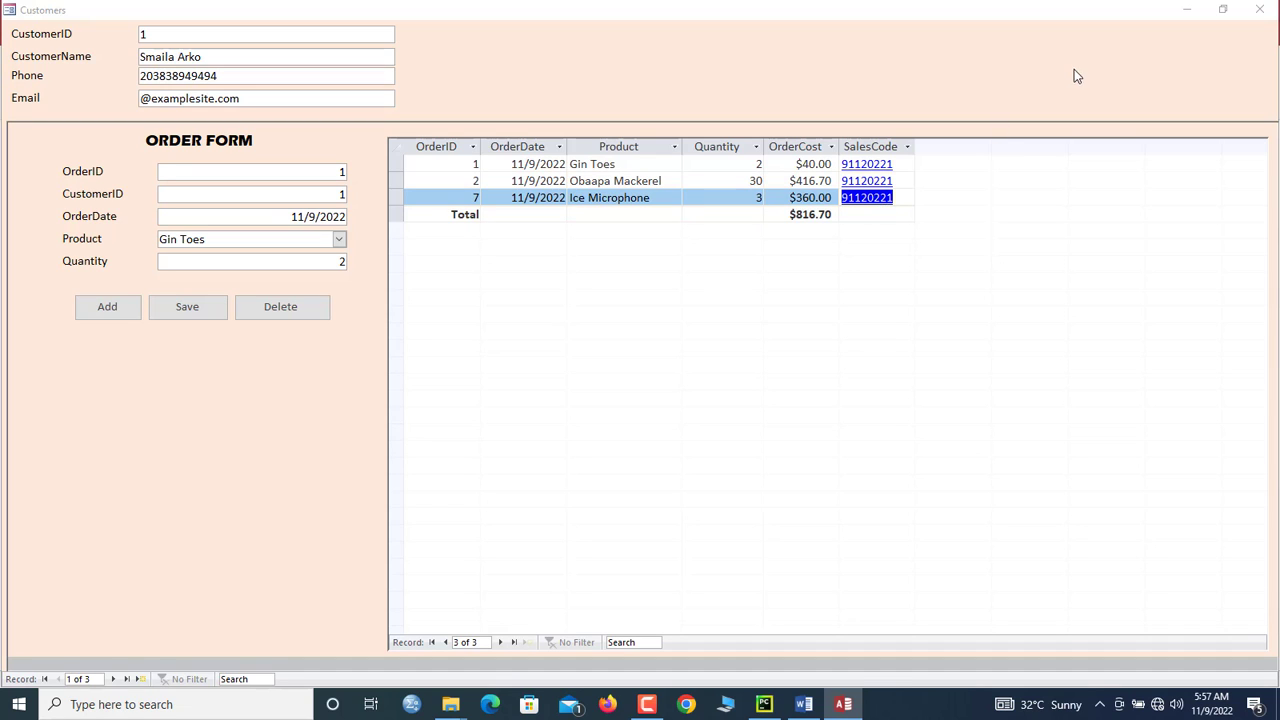
{"action": "left_click", "coordinate": [1260, 9]}
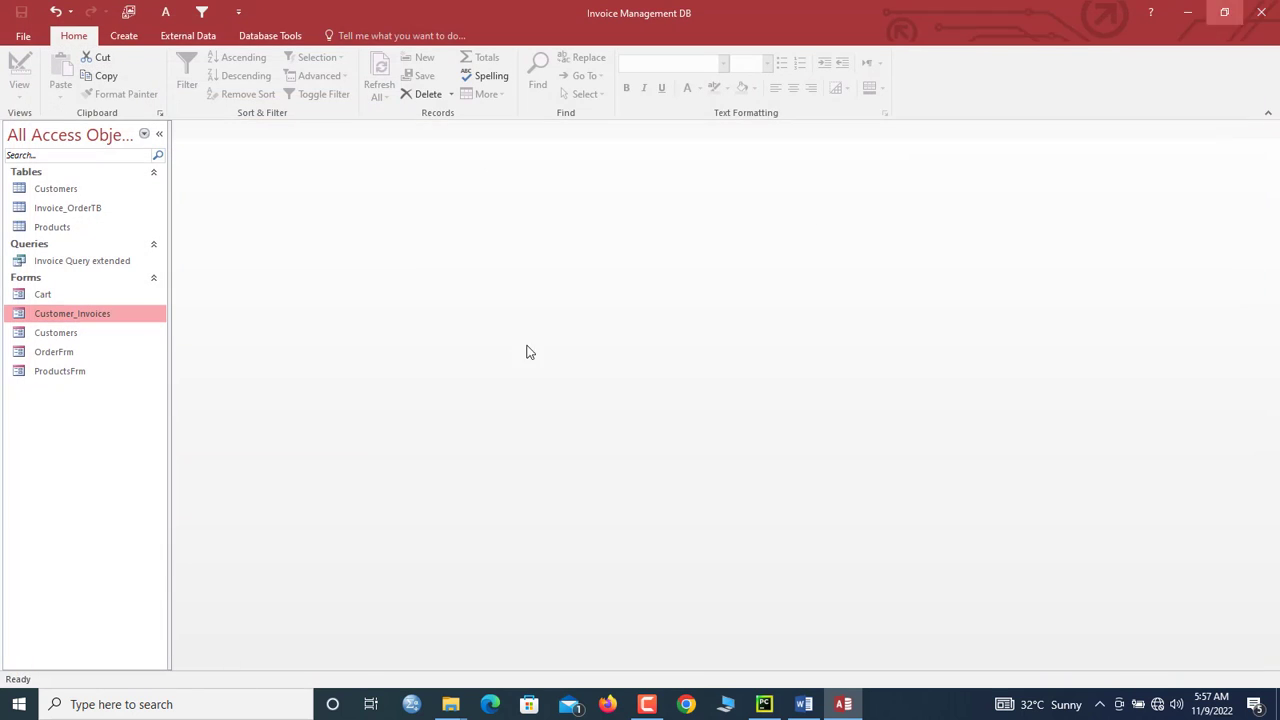
Step: Open Invoice Query extended and start a Report Wizard with OrderID, Product, Quantity, Price and OrderCost
{"action": "double_click", "coordinate": [72, 264]}
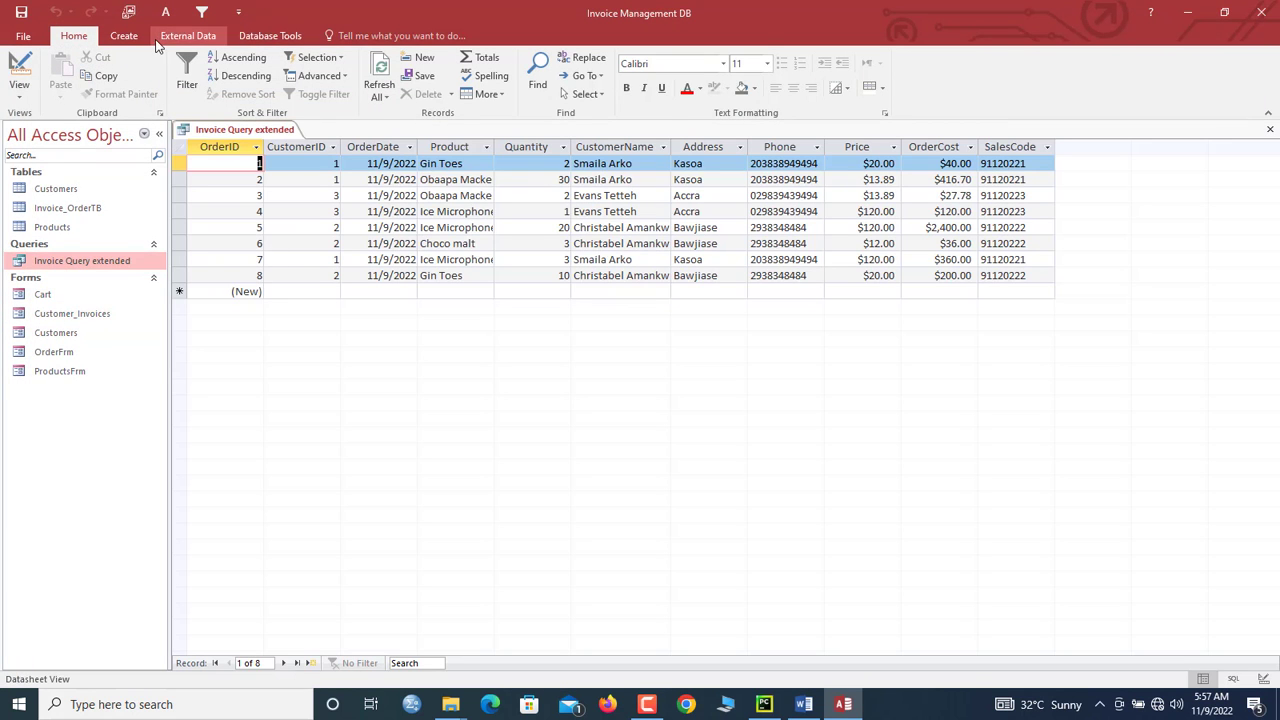
{"action": "left_click", "coordinate": [138, 38]}
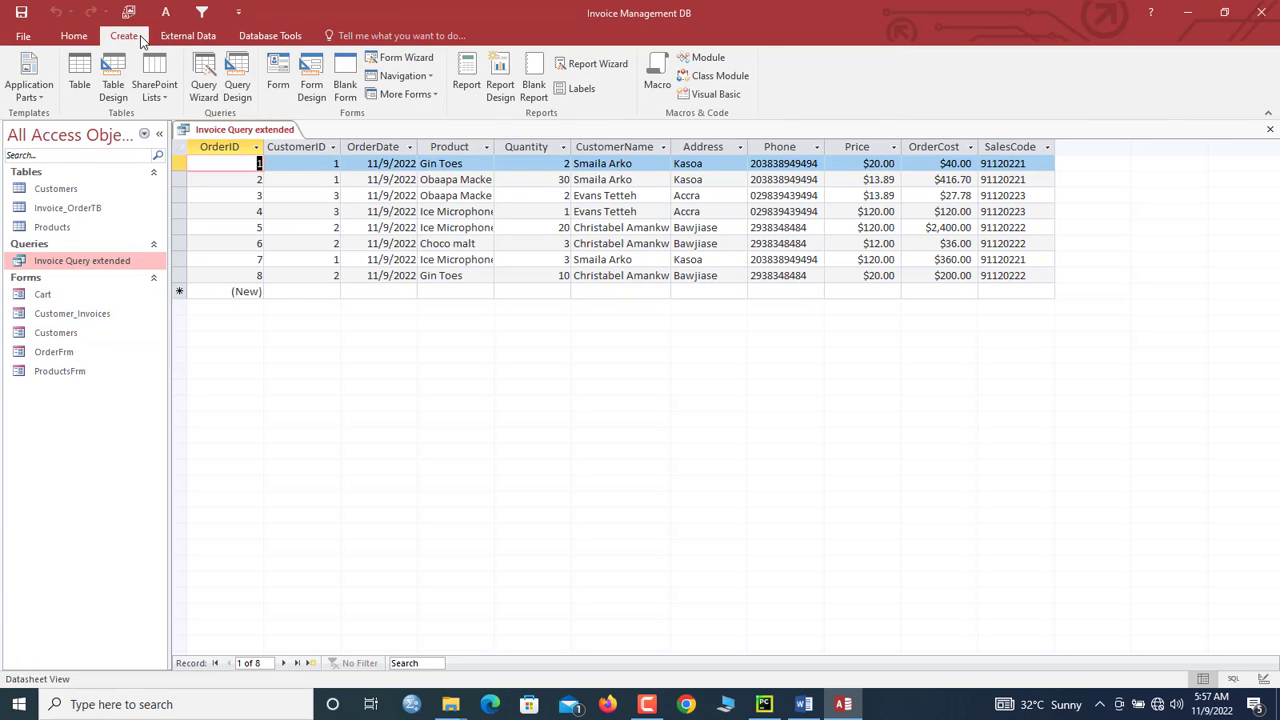
{"action": "left_click", "coordinate": [580, 69]}
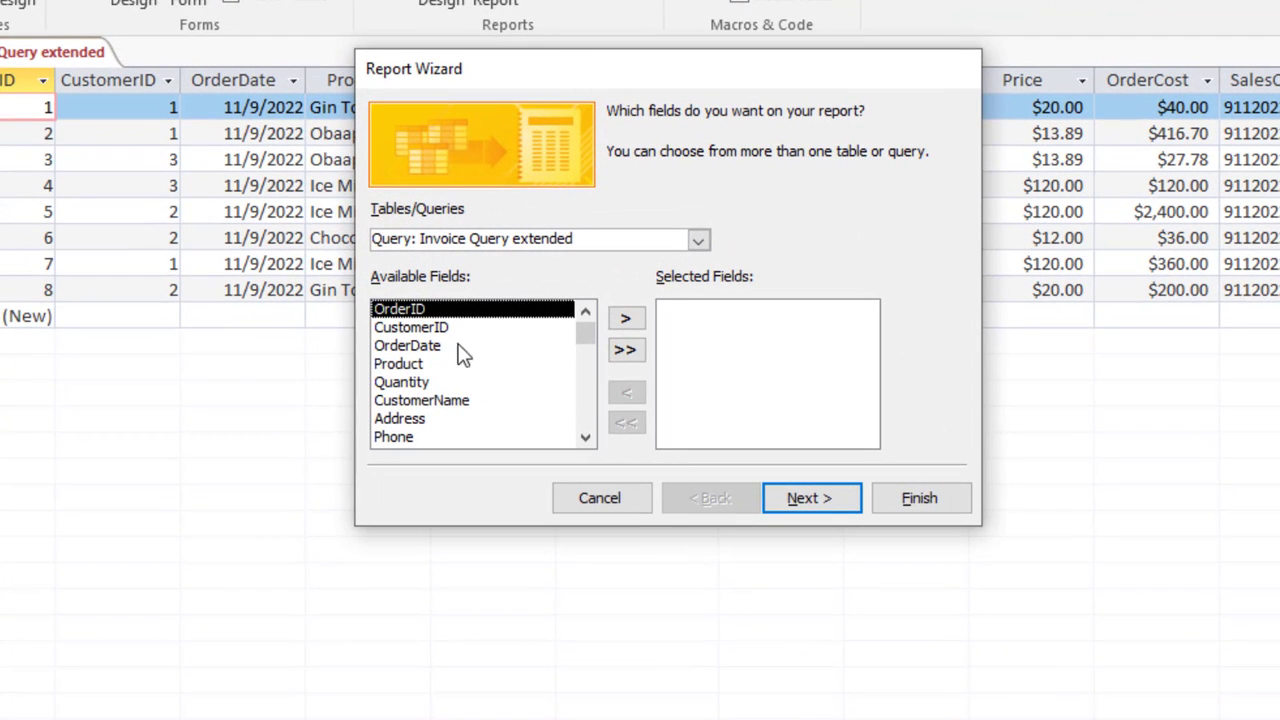
{"action": "double_click", "coordinate": [452, 311]}
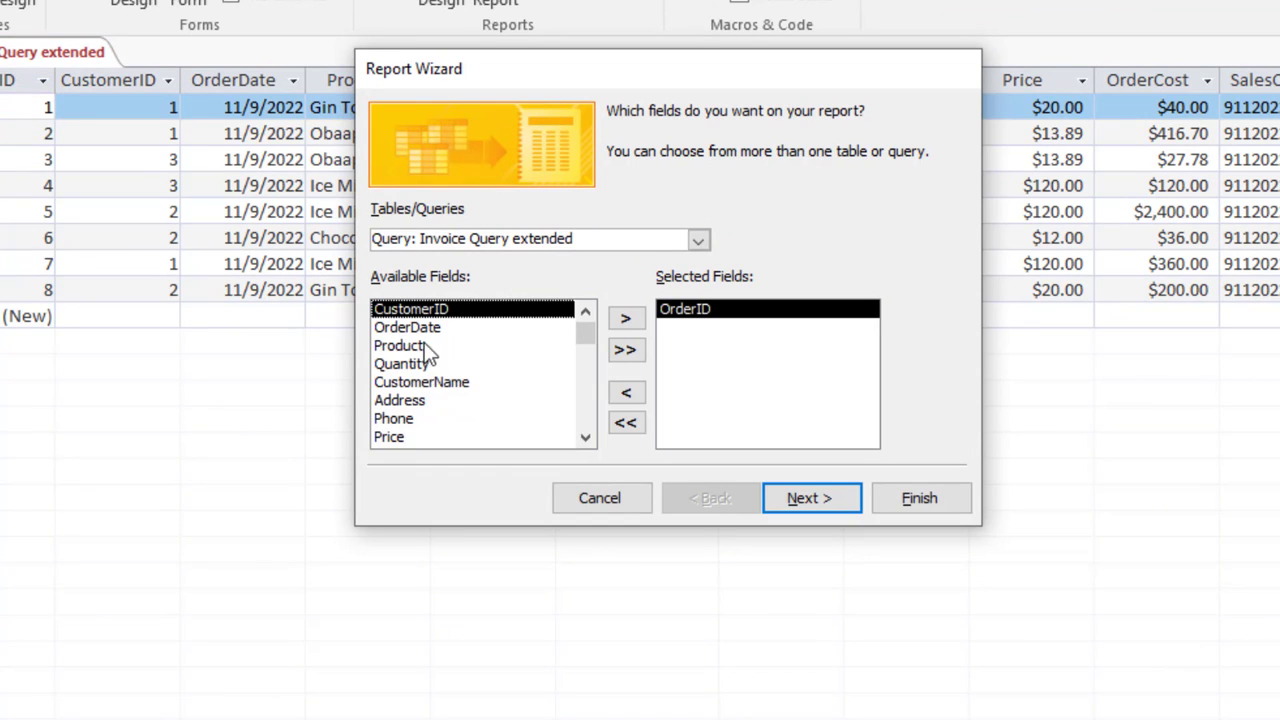
{"action": "double_click", "coordinate": [409, 345]}
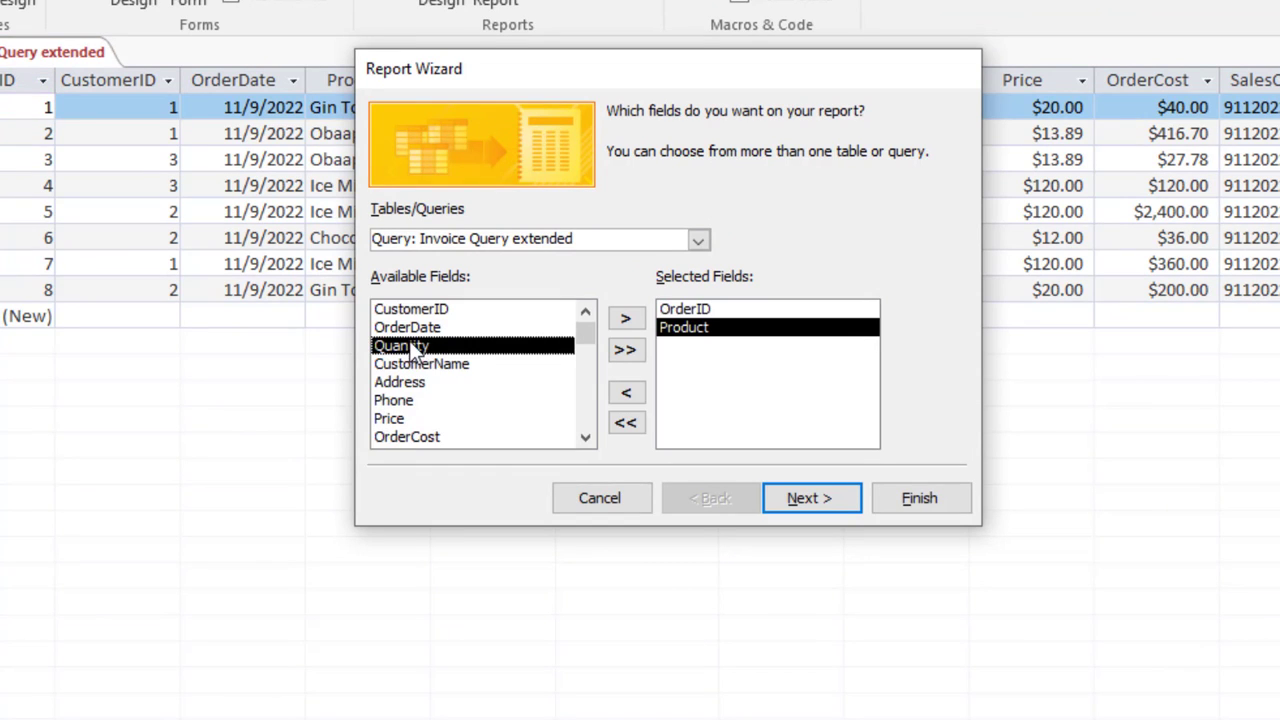
{"action": "double_click", "coordinate": [425, 346]}
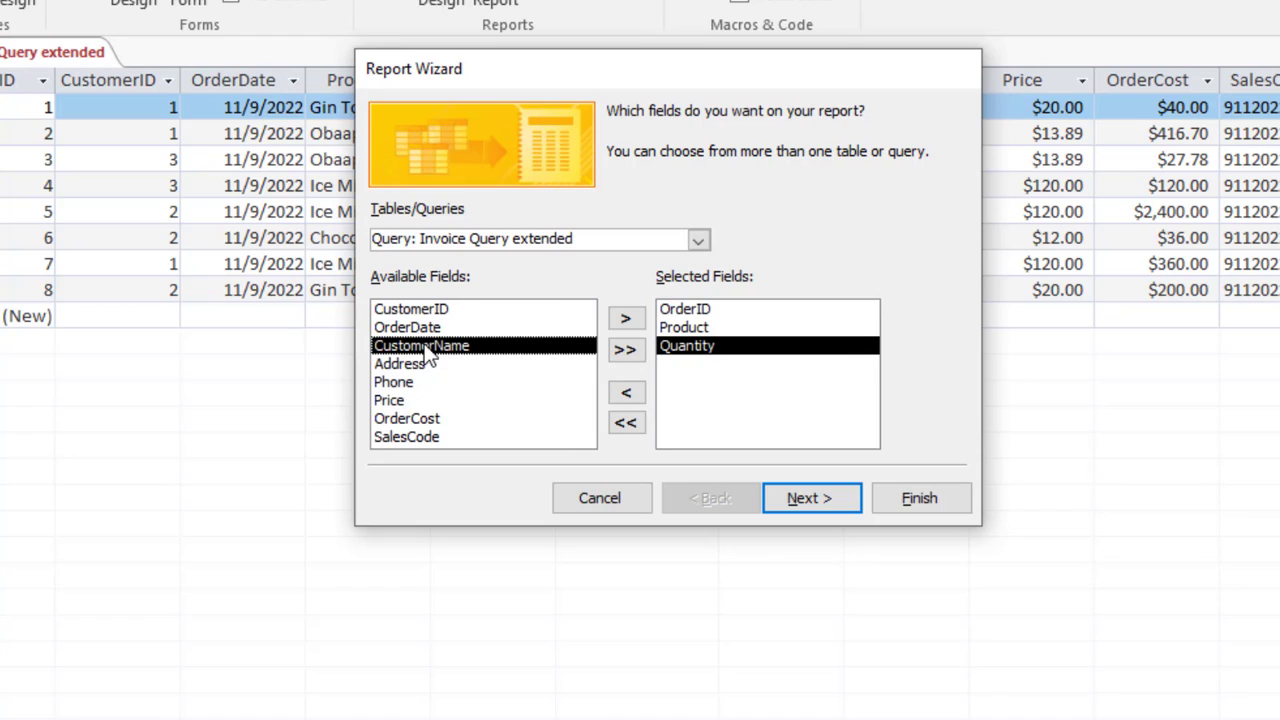
{"action": "double_click", "coordinate": [407, 398]}
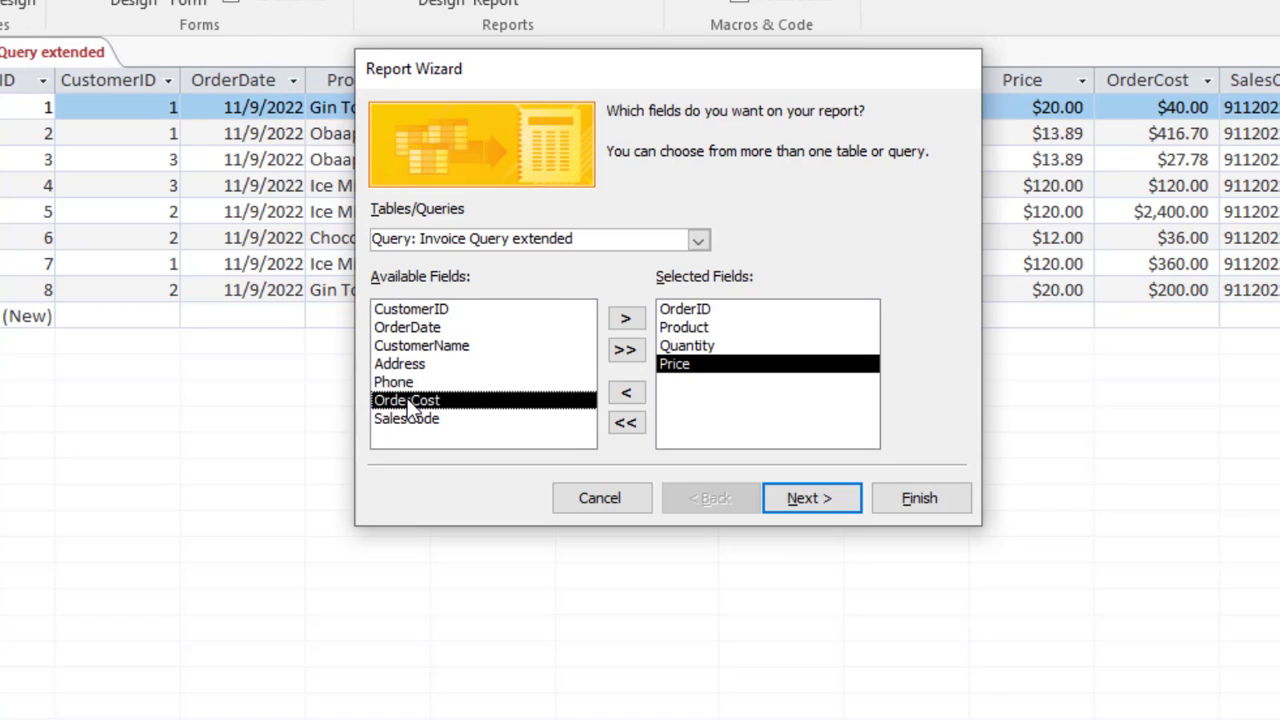
{"action": "double_click", "coordinate": [417, 404]}
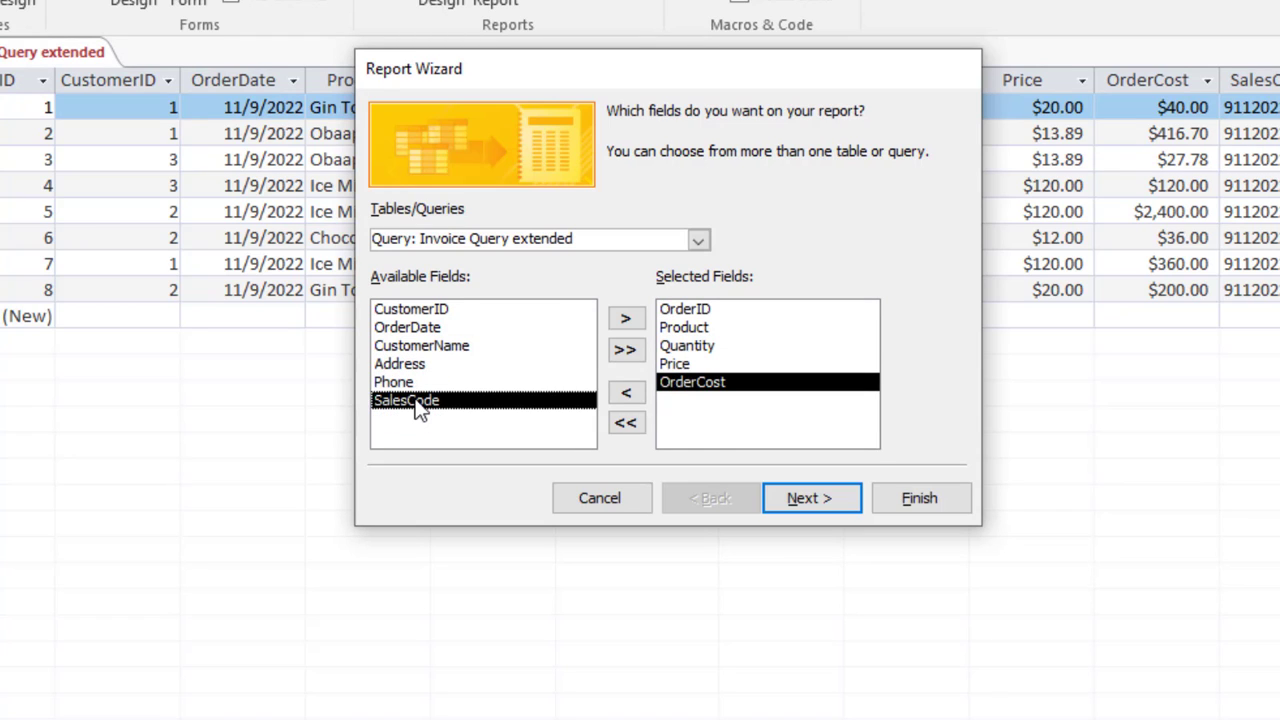
Step: Skip grouping, sort by OrderID, keep the tabular portrait layout, and finish the report
{"action": "left_click", "coordinate": [814, 498]}
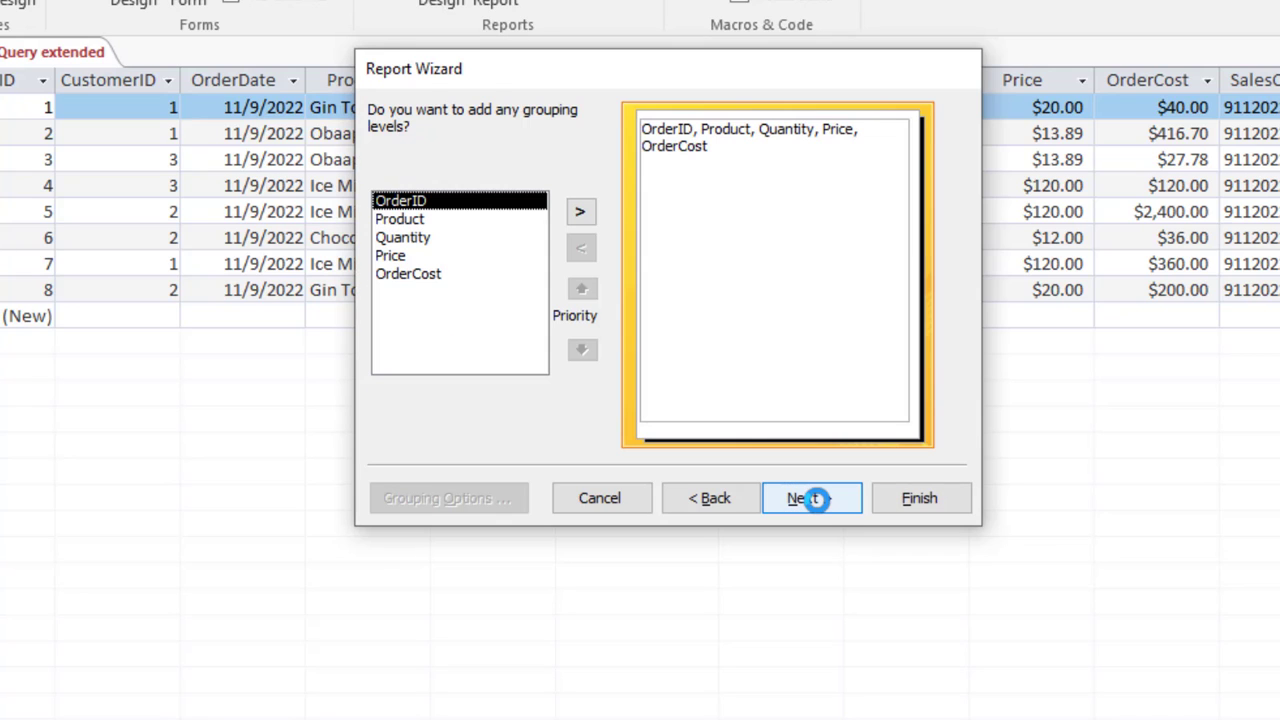
{"action": "left_click", "coordinate": [816, 498]}
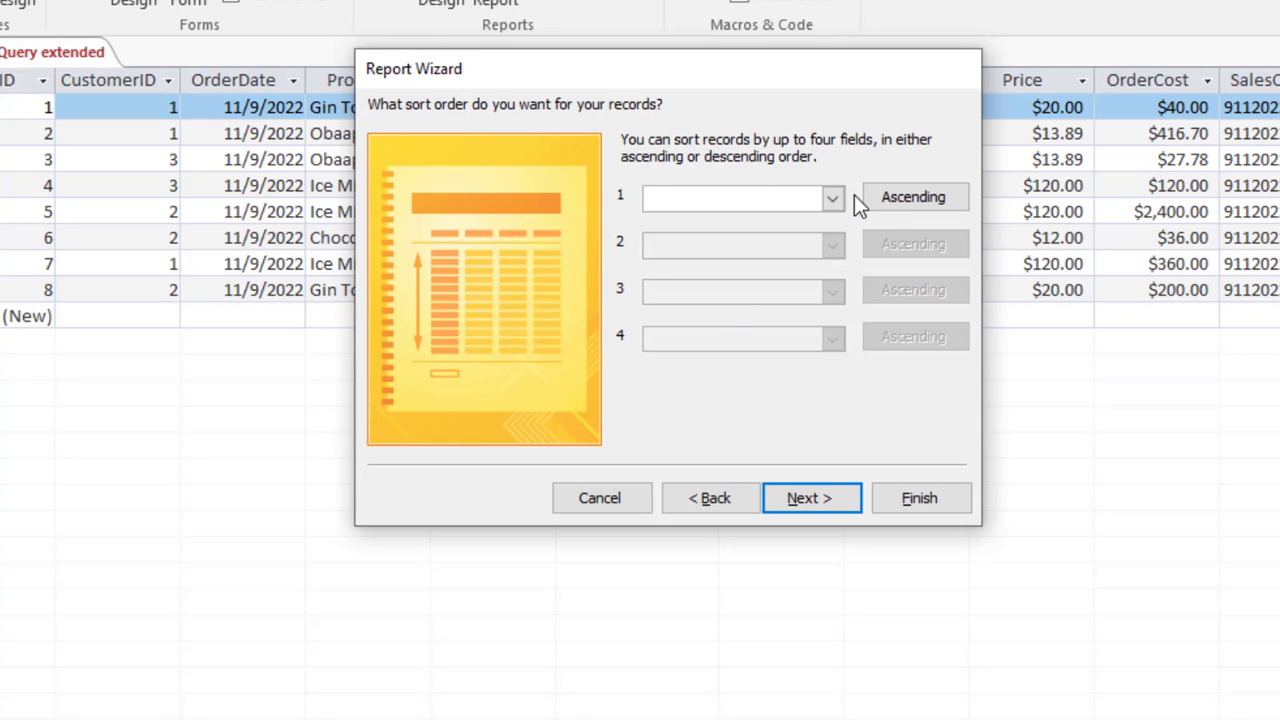
{"action": "left_click", "coordinate": [832, 199]}
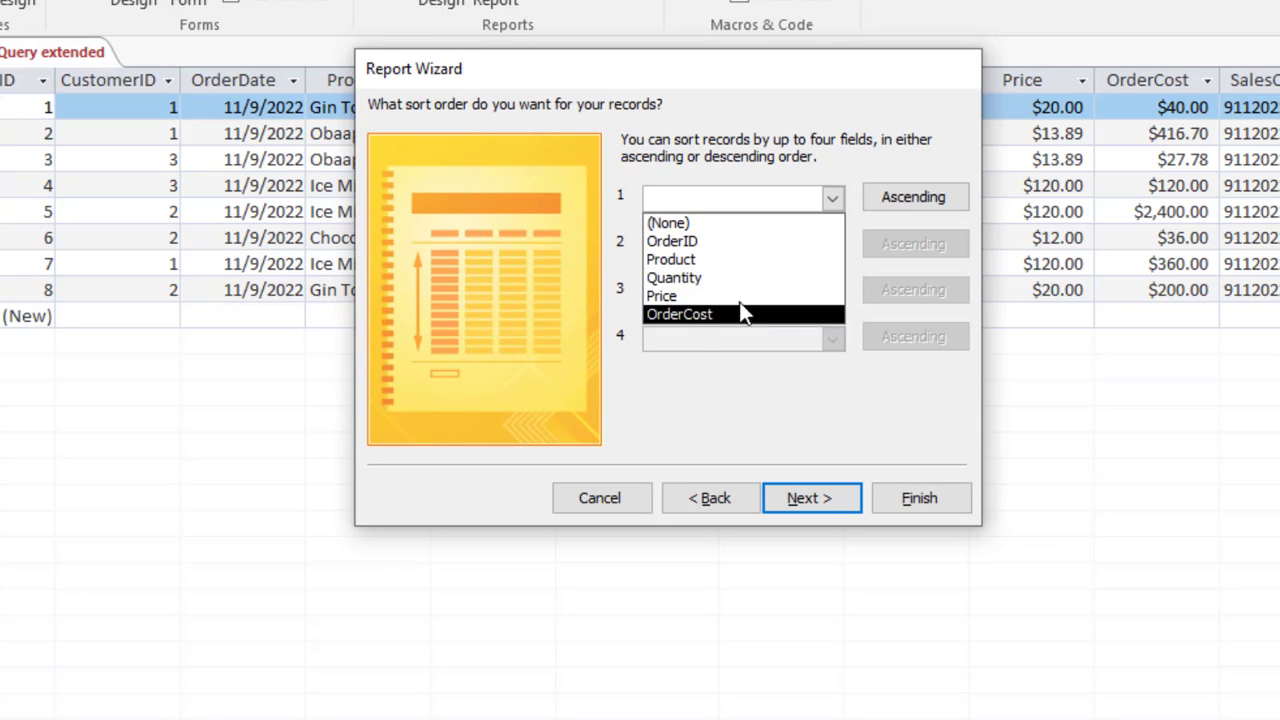
{"action": "left_click", "coordinate": [730, 244]}
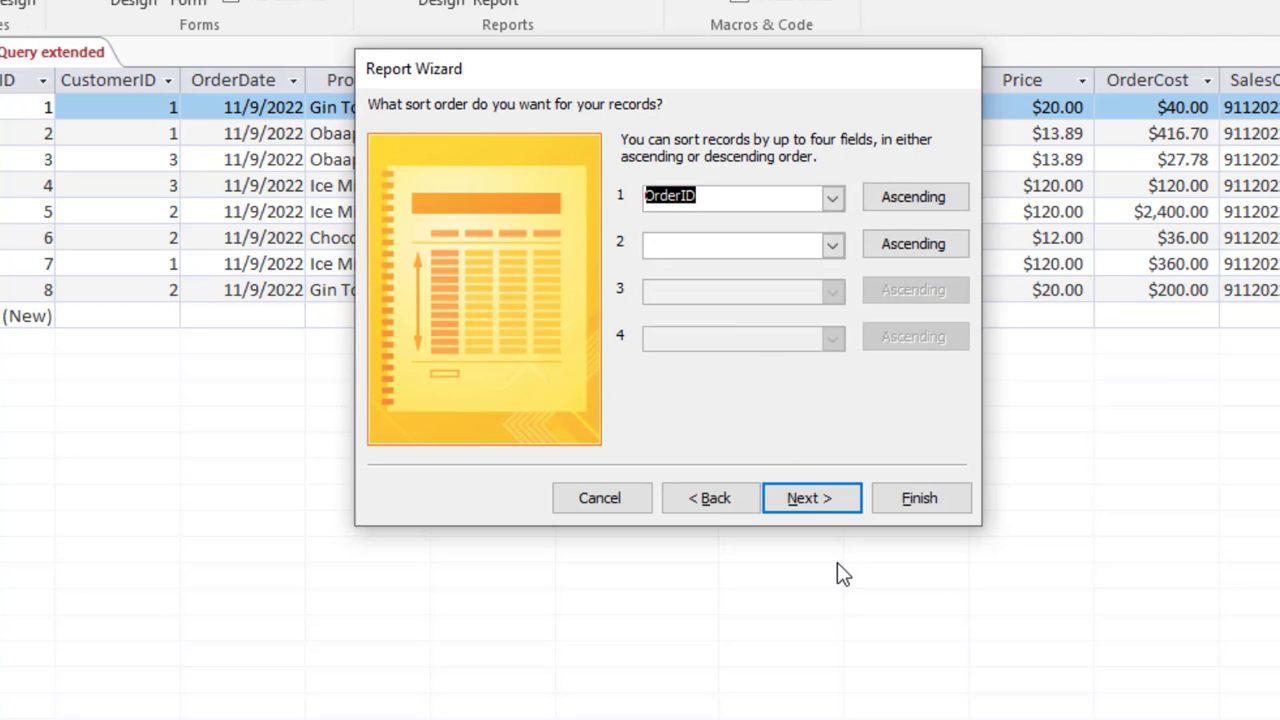
{"action": "left_click", "coordinate": [806, 492]}
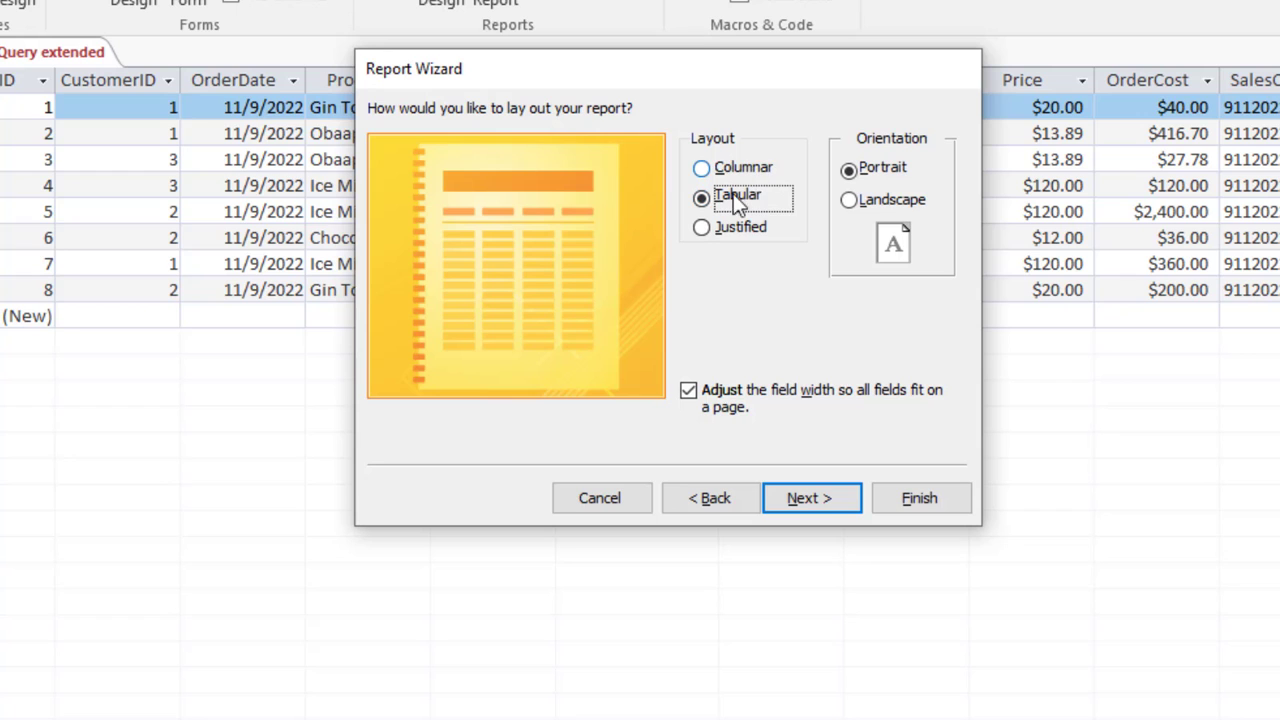
{"action": "left_click", "coordinate": [811, 498]}
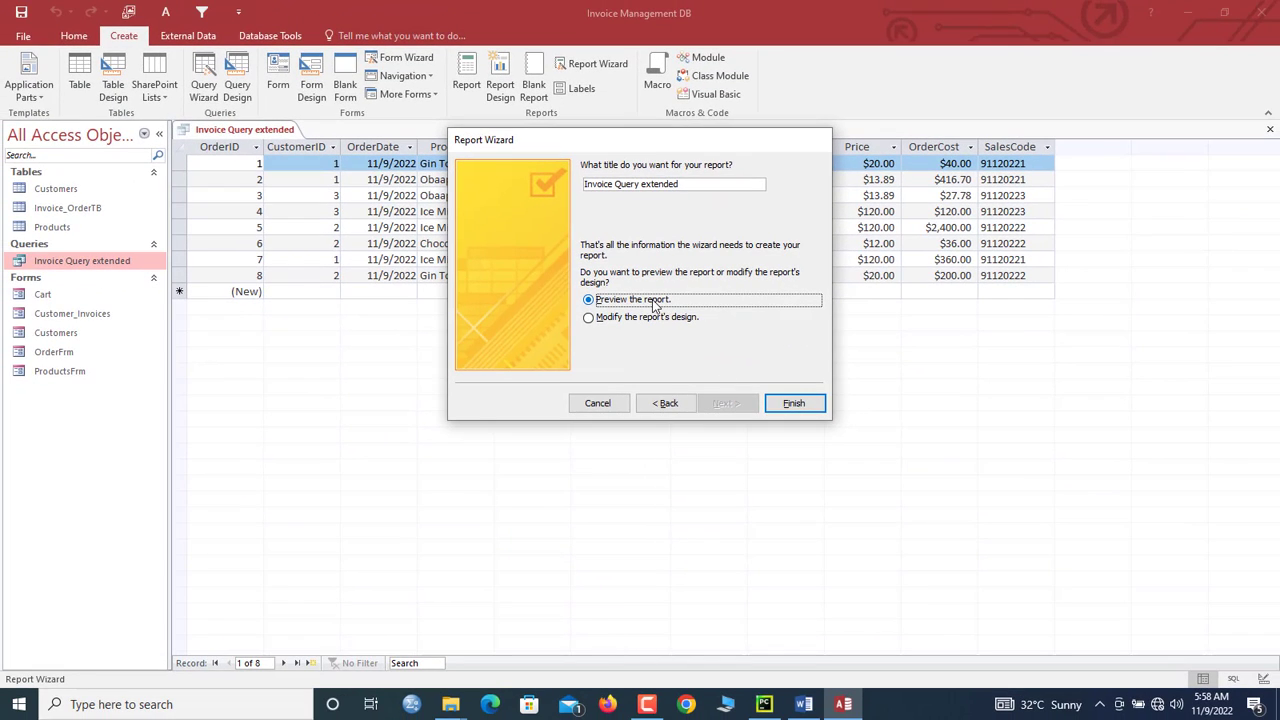
{"action": "left_click", "coordinate": [790, 408]}
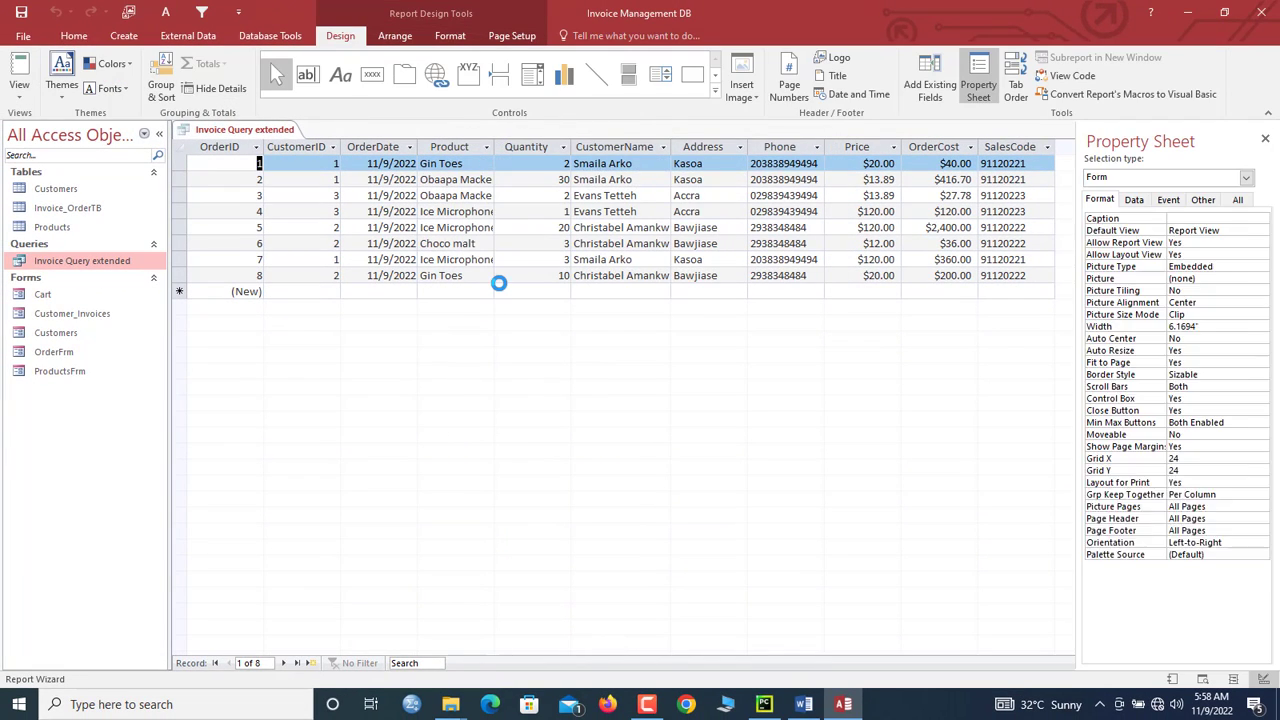
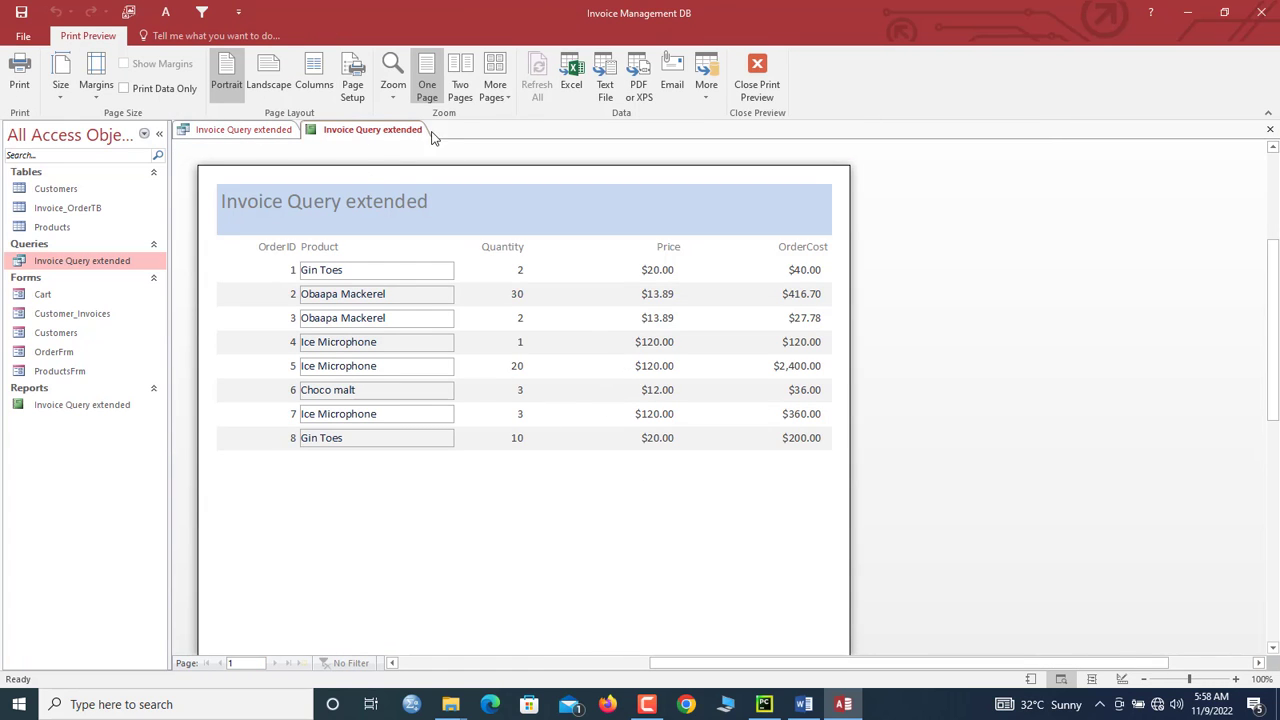
Step: In Design View, give the detail fields solid black borders and a transparent background
{"action": "right_click", "coordinate": [382, 130]}
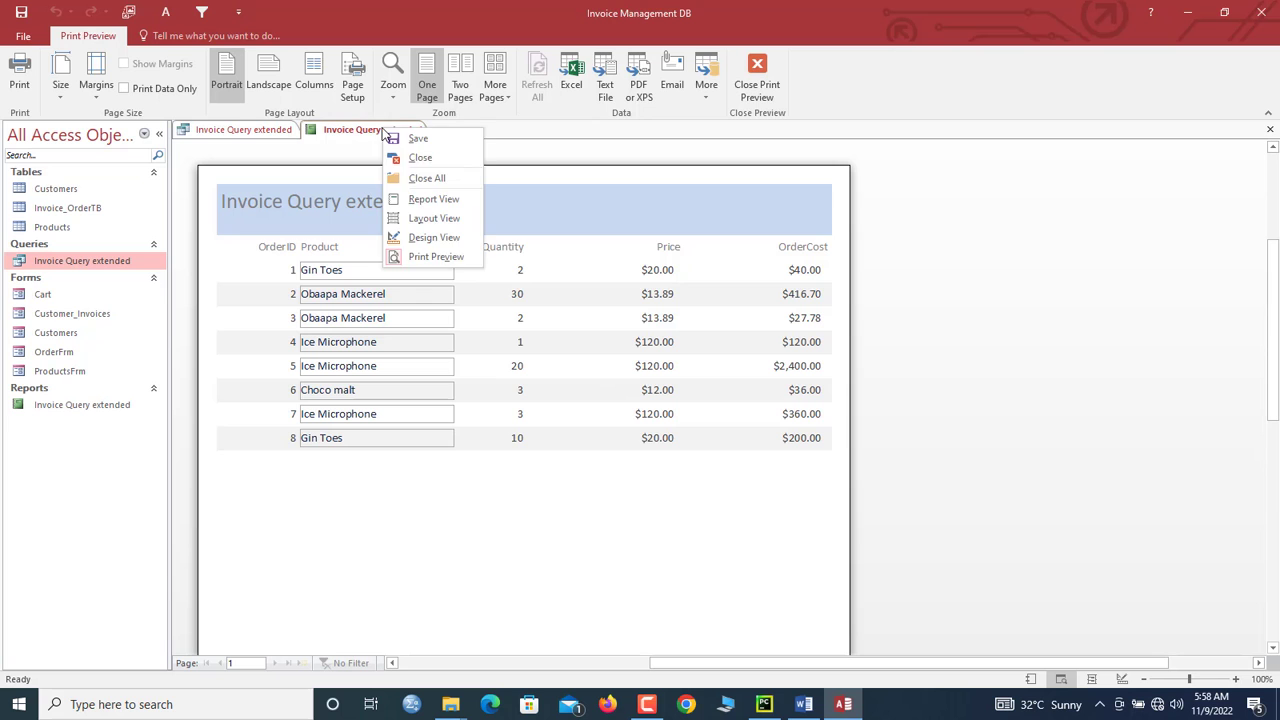
{"action": "left_click", "coordinate": [436, 244]}
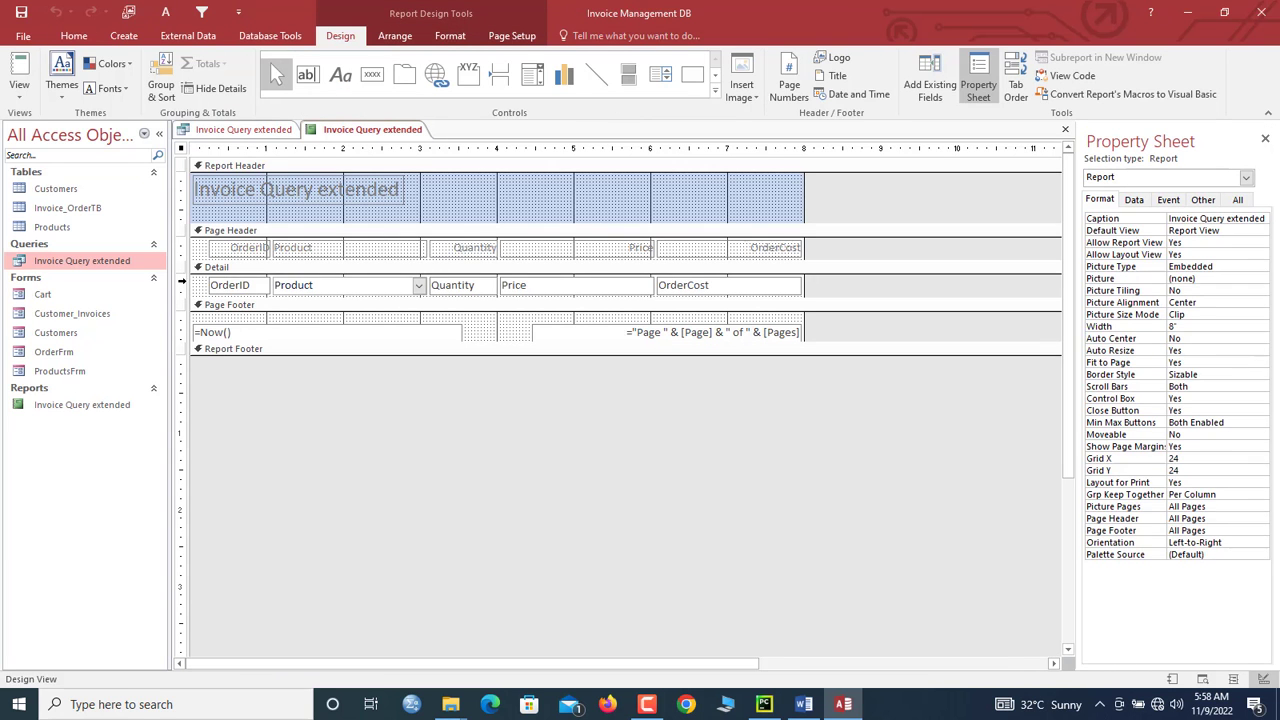
{"action": "left_click", "coordinate": [181, 281]}
{"action": "left_click", "coordinate": [452, 36]}
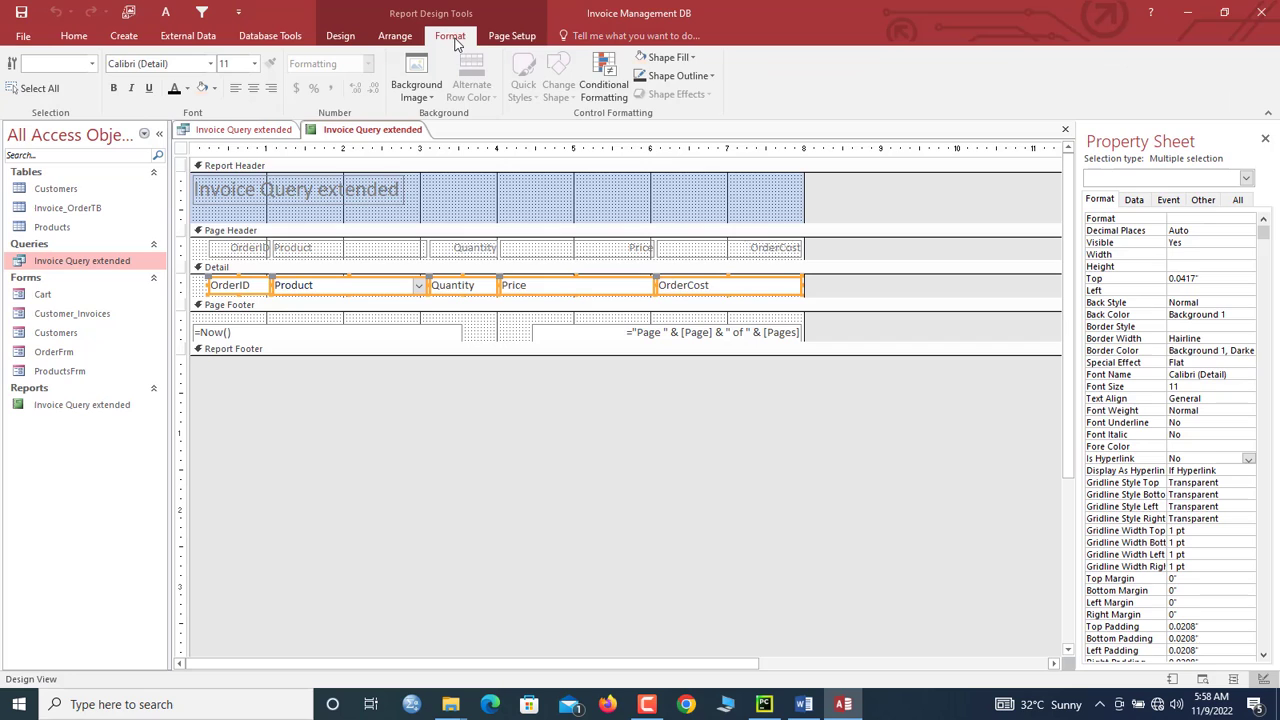
{"action": "left_click", "coordinate": [679, 78]}
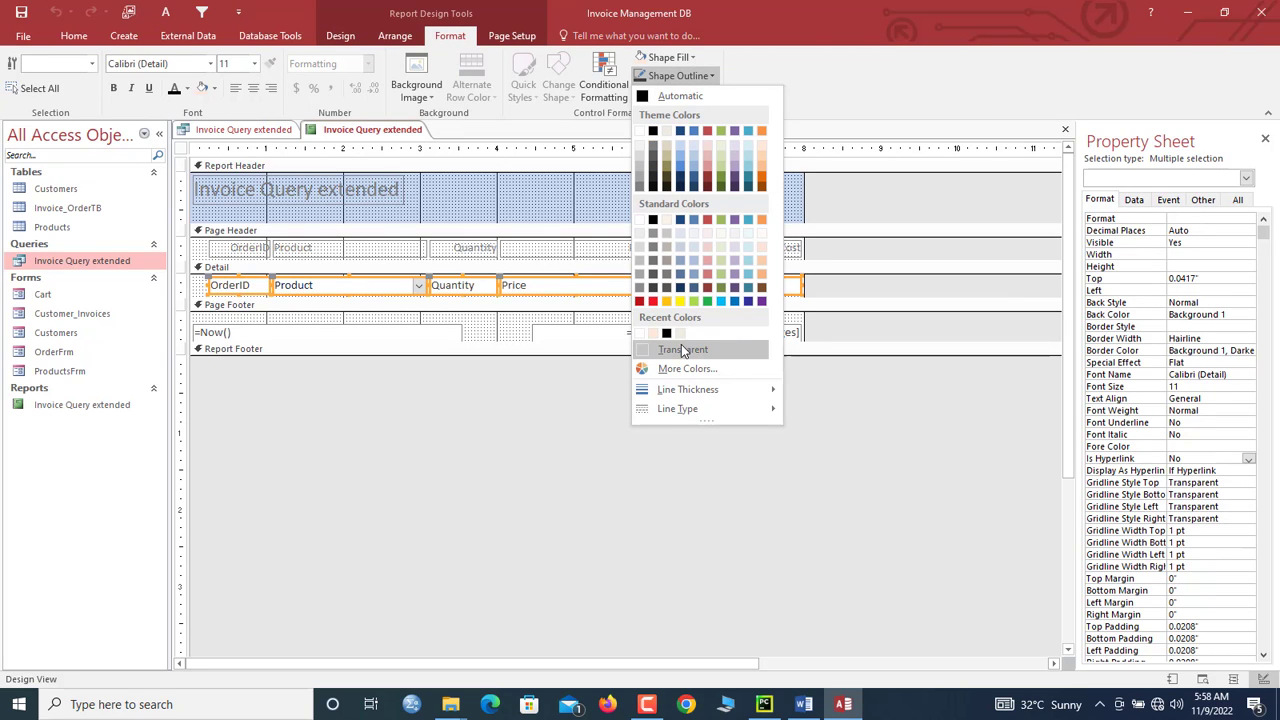
{"action": "left_click", "coordinate": [653, 131]}
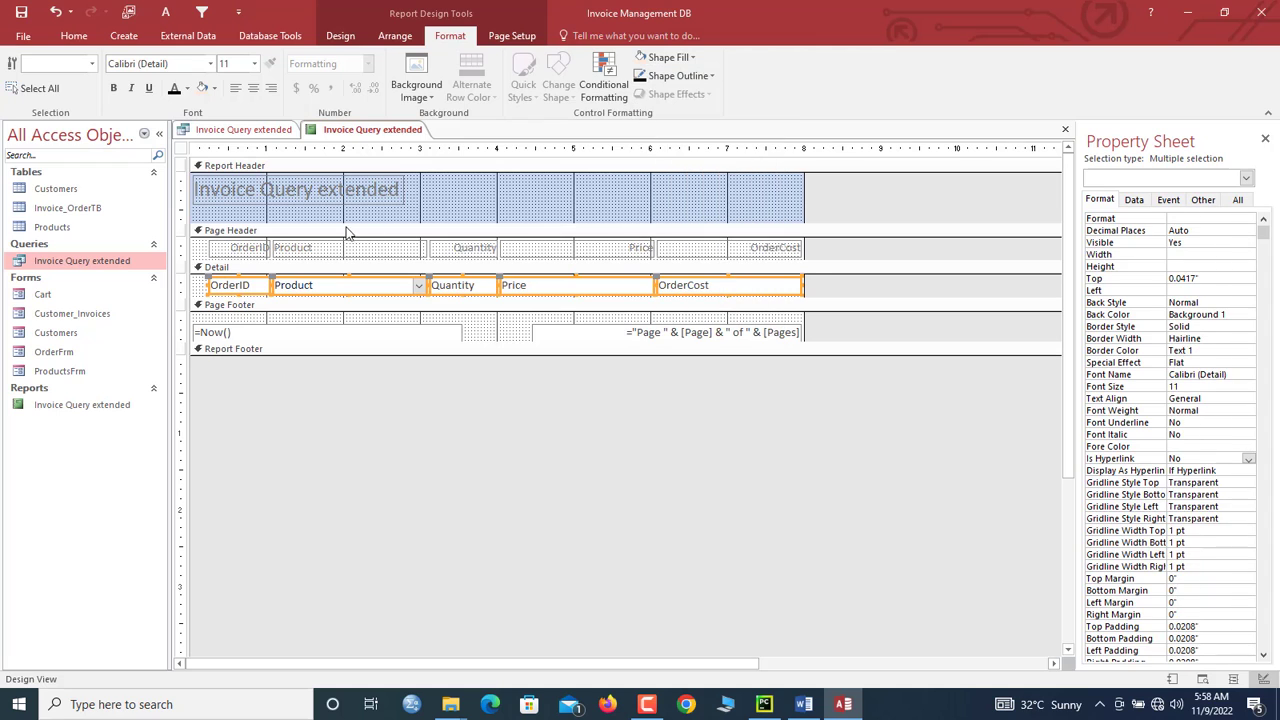
{"action": "left_click", "coordinate": [214, 88]}
{"action": "left_click", "coordinate": [240, 371]}
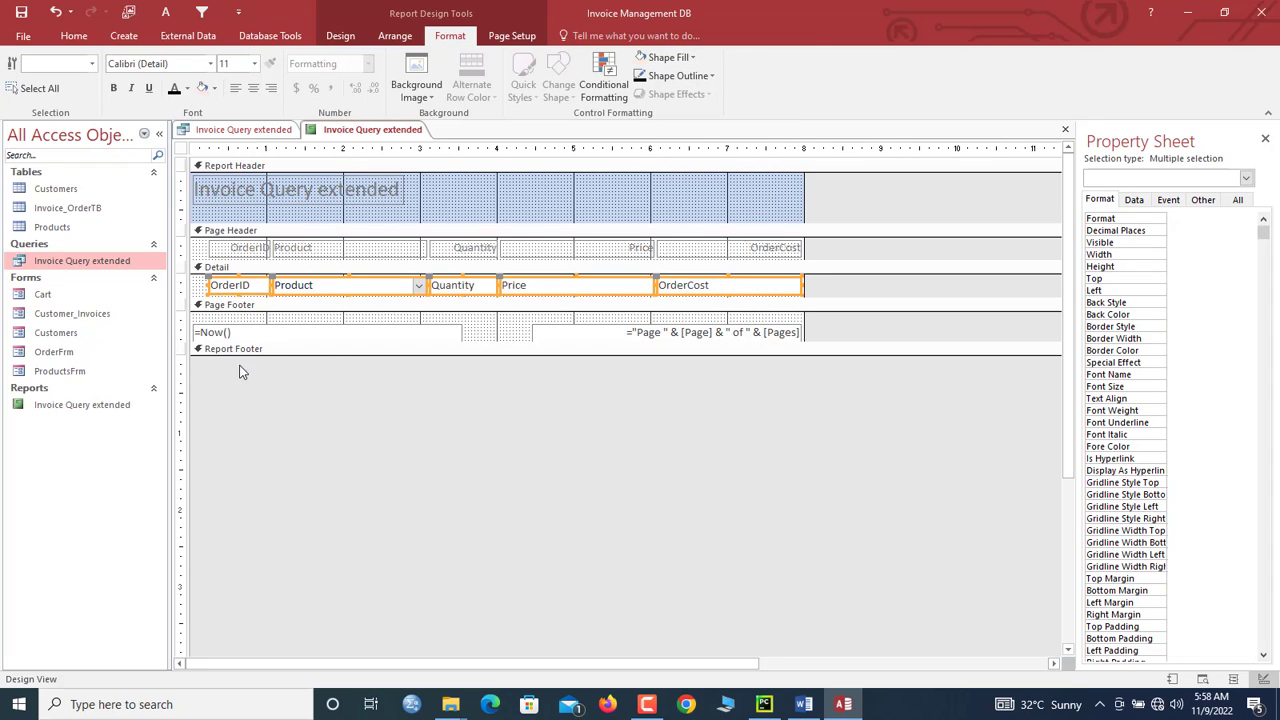
Step: Make the column headings and fields black, 14-point, left-aligned text
{"action": "left_click", "coordinate": [187, 248]}
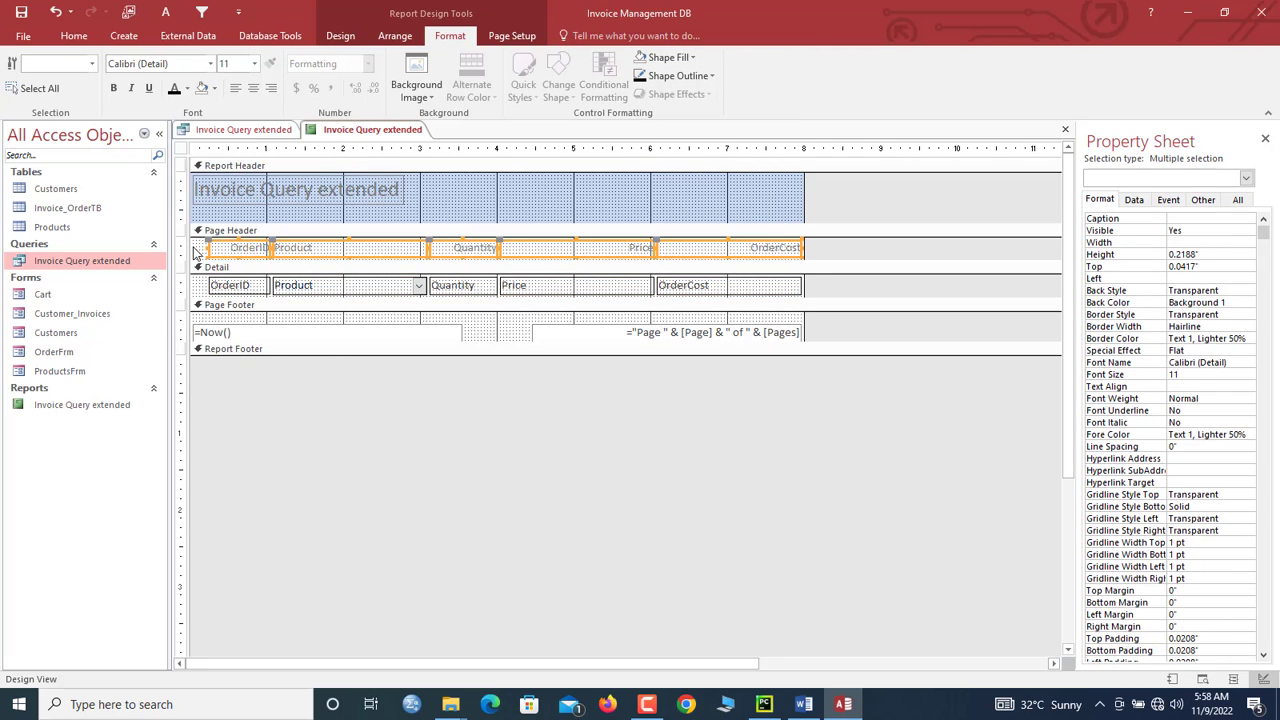
{"action": "left_click_drag", "start_coordinate": [186, 250], "coordinate": [184, 288]}
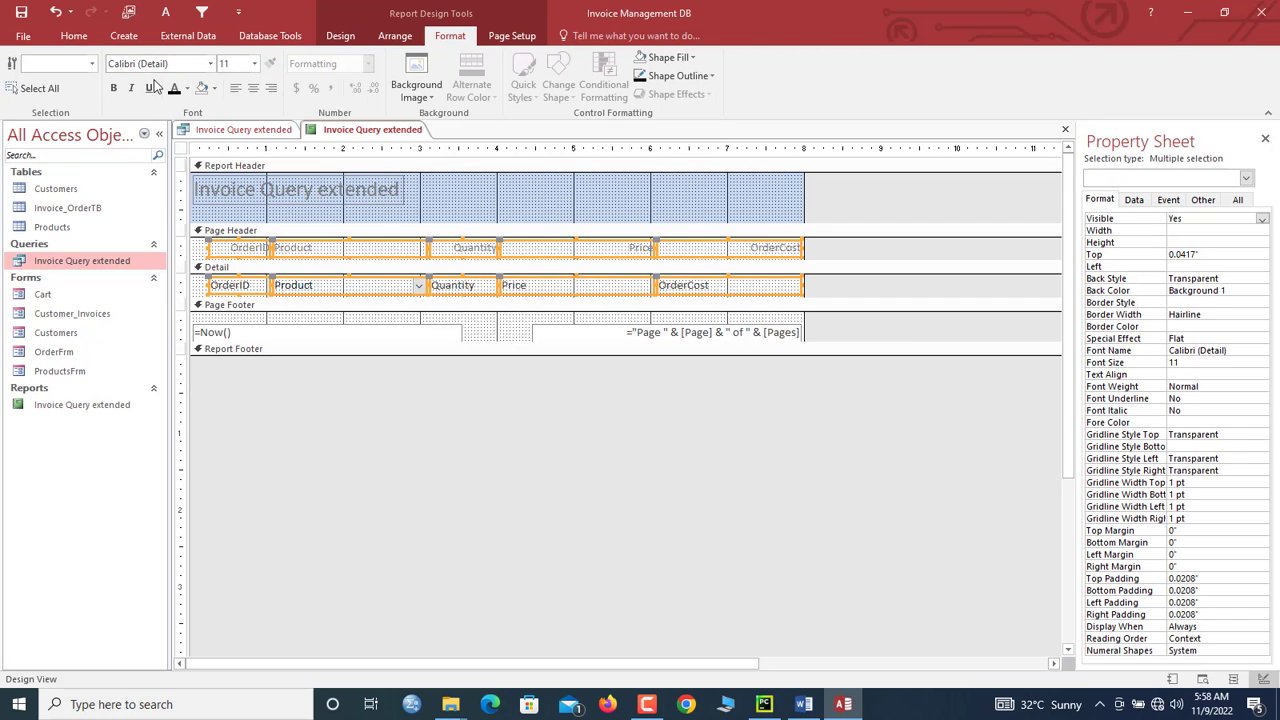
{"action": "left_click", "coordinate": [174, 88]}
{"action": "left_click", "coordinate": [254, 64]}
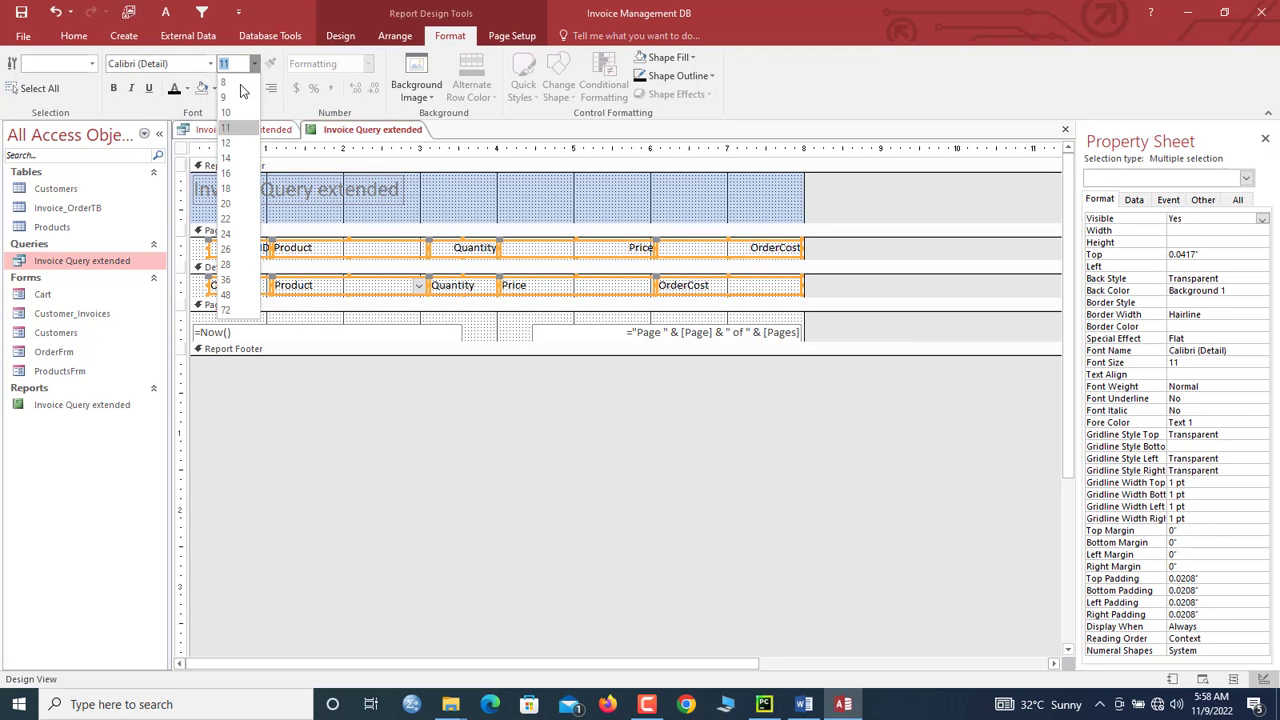
{"action": "left_click", "coordinate": [226, 158]}
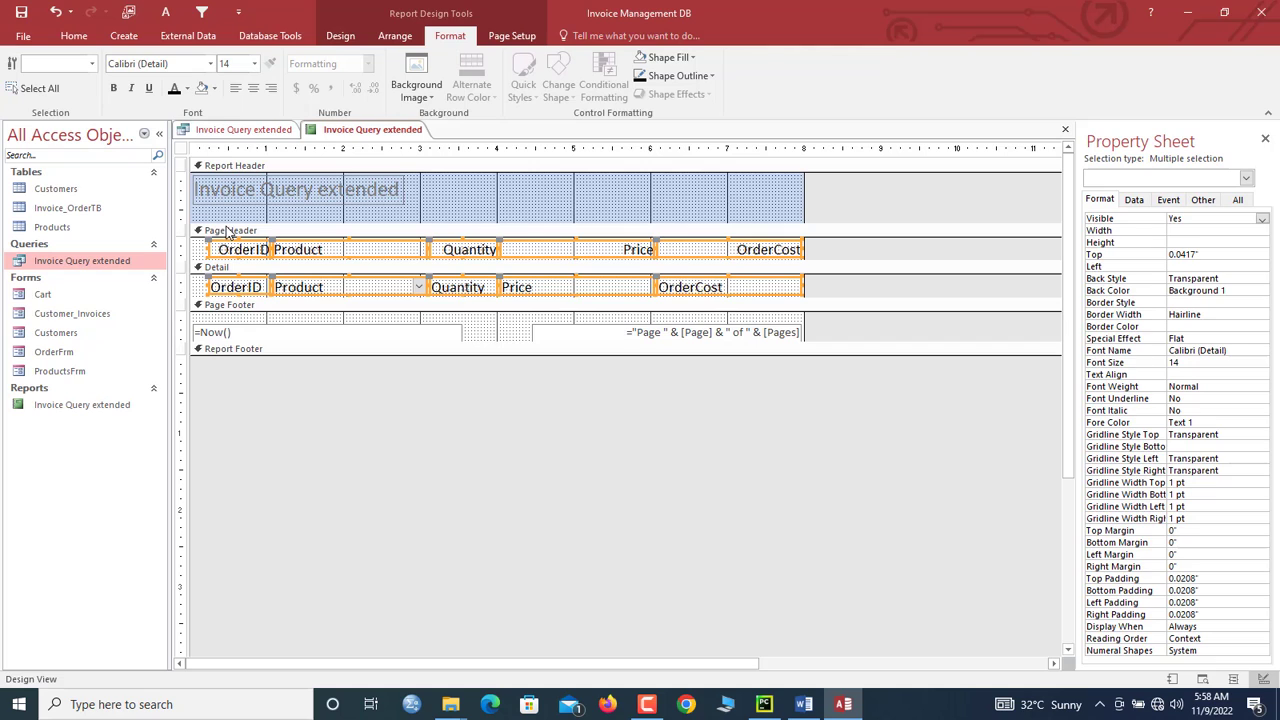
{"action": "left_click", "coordinate": [235, 88]}
Step: Delete the 'Invoice Query extended' report title
{"action": "left_click", "coordinate": [450, 176]}
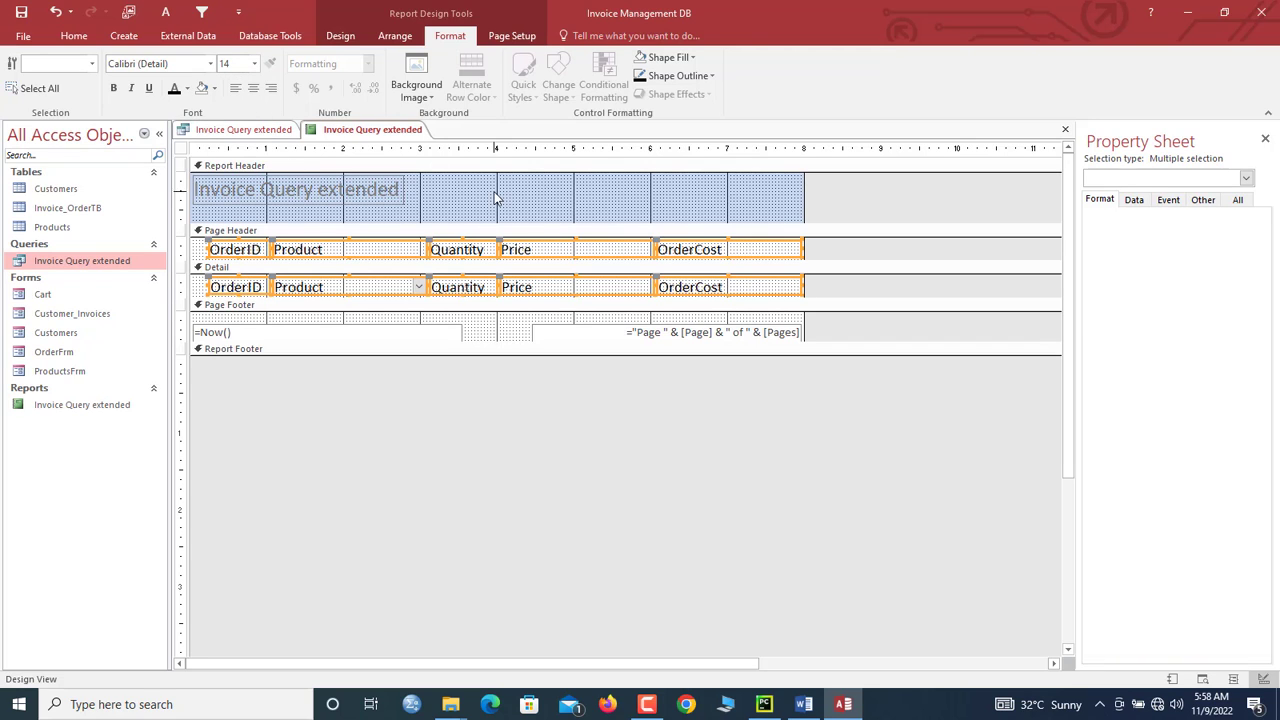
{"action": "left_click", "coordinate": [222, 250]}
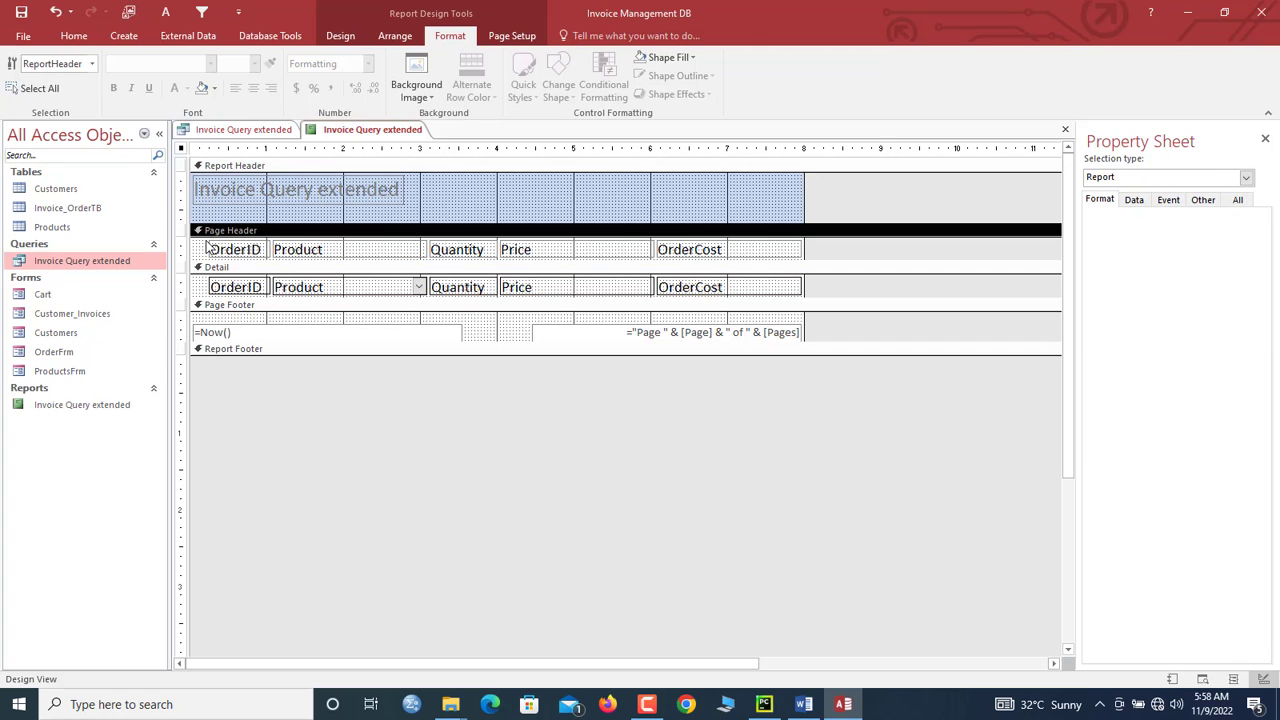
{"action": "left_click", "coordinate": [311, 193]}
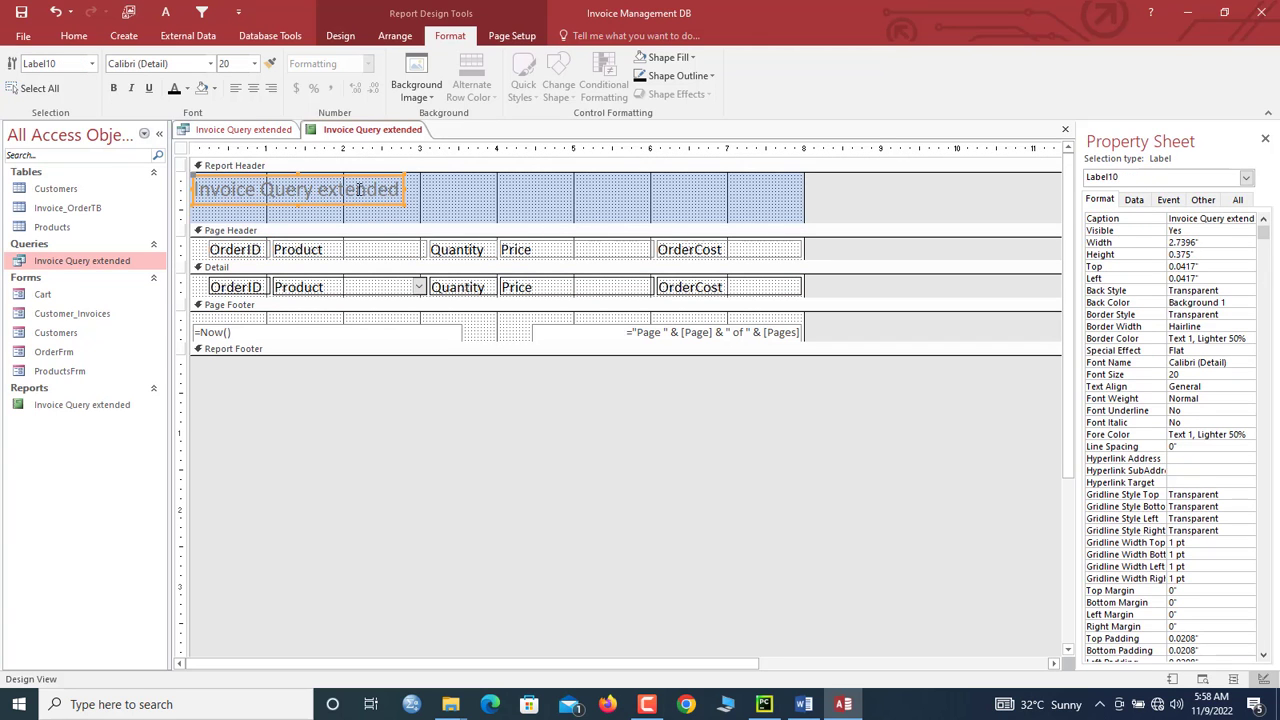
{"action": "key", "text": "Delete"}
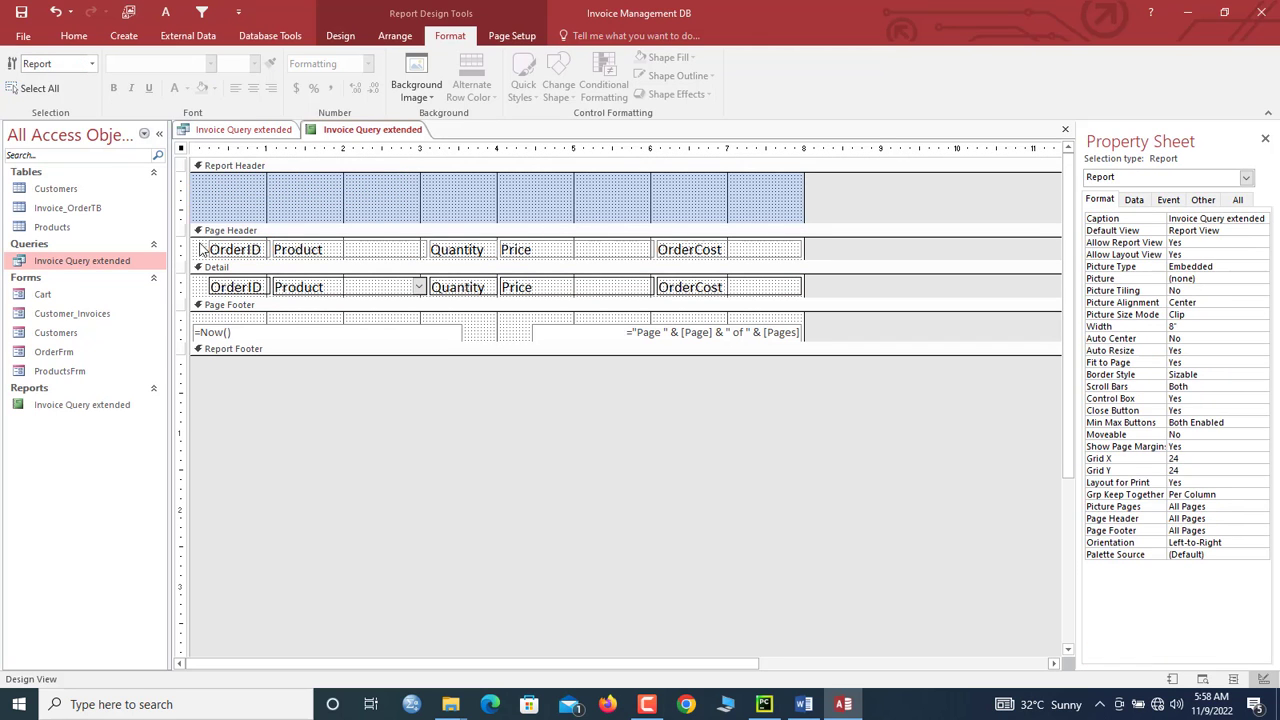
Step: Bold the column headings, give them a darker shaded fill, and shorten the page header
{"action": "left_click", "coordinate": [188, 248]}
{"action": "key", "text": "ctrl+b"}
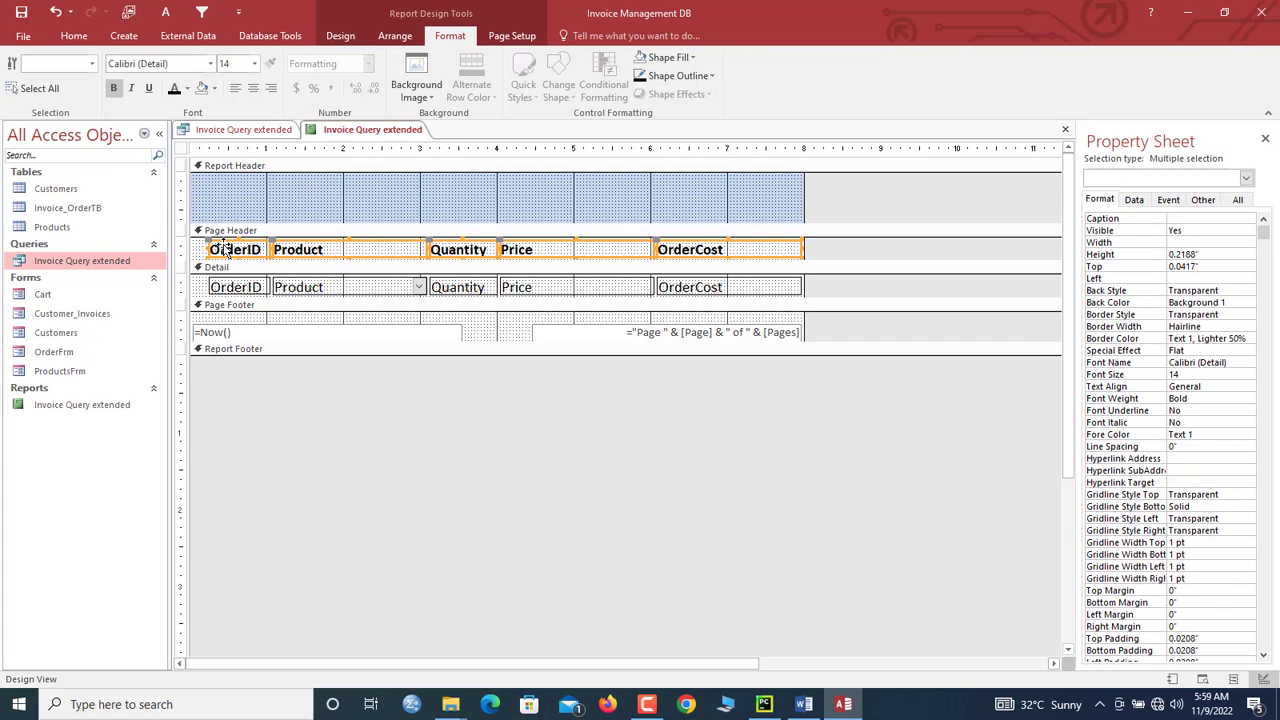
{"action": "left_click", "coordinate": [676, 58]}
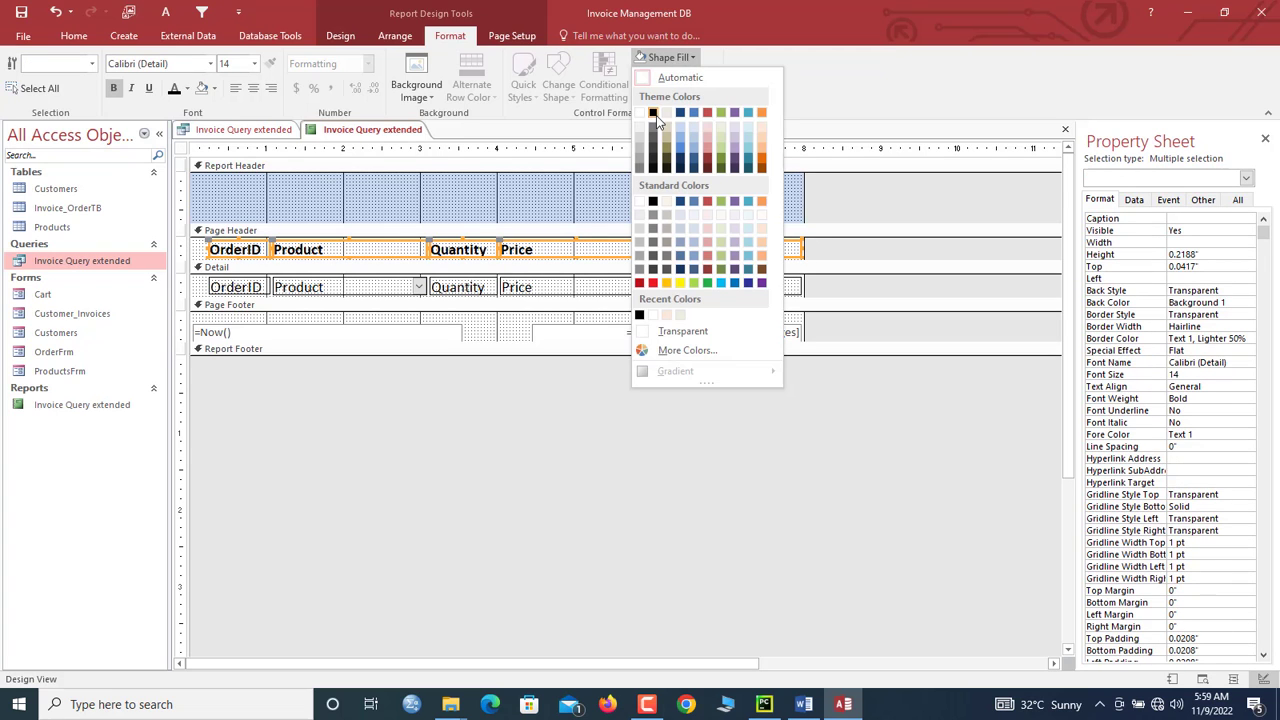
{"action": "left_click", "coordinate": [668, 132]}
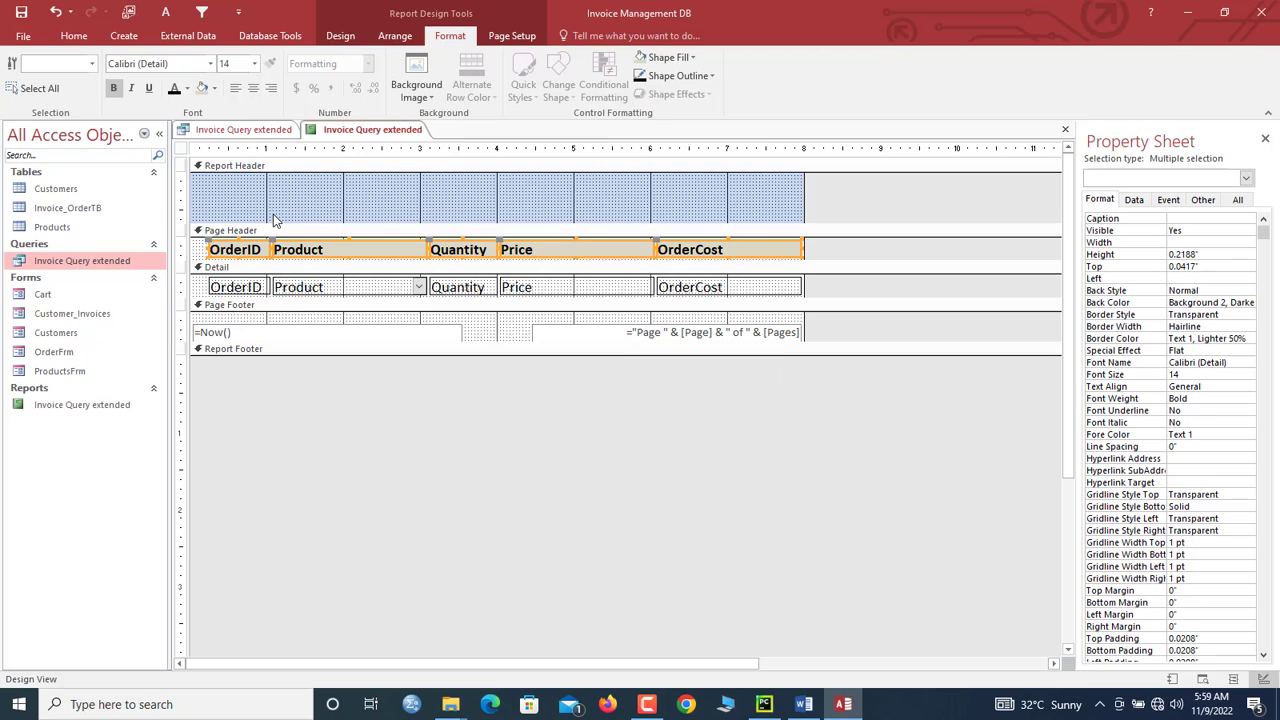
{"action": "key", "text": "Up"}
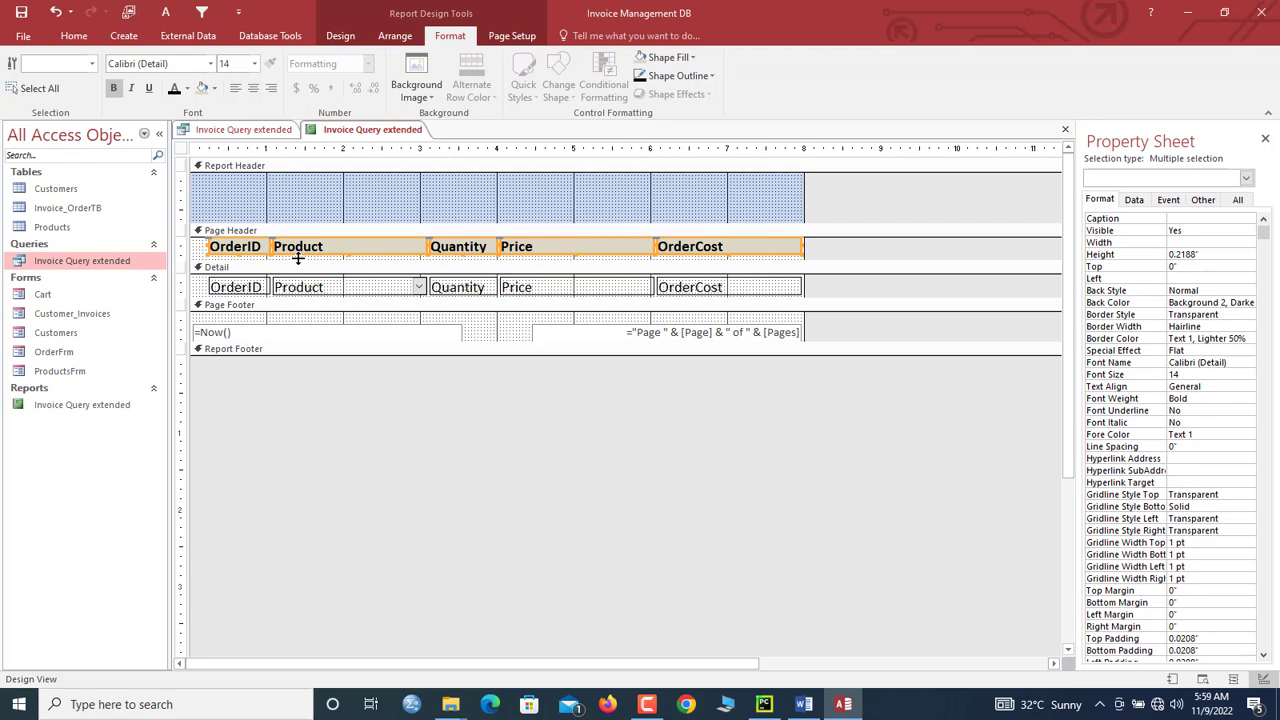
{"action": "left_click_drag", "start_coordinate": [297, 258], "coordinate": [297, 254]}
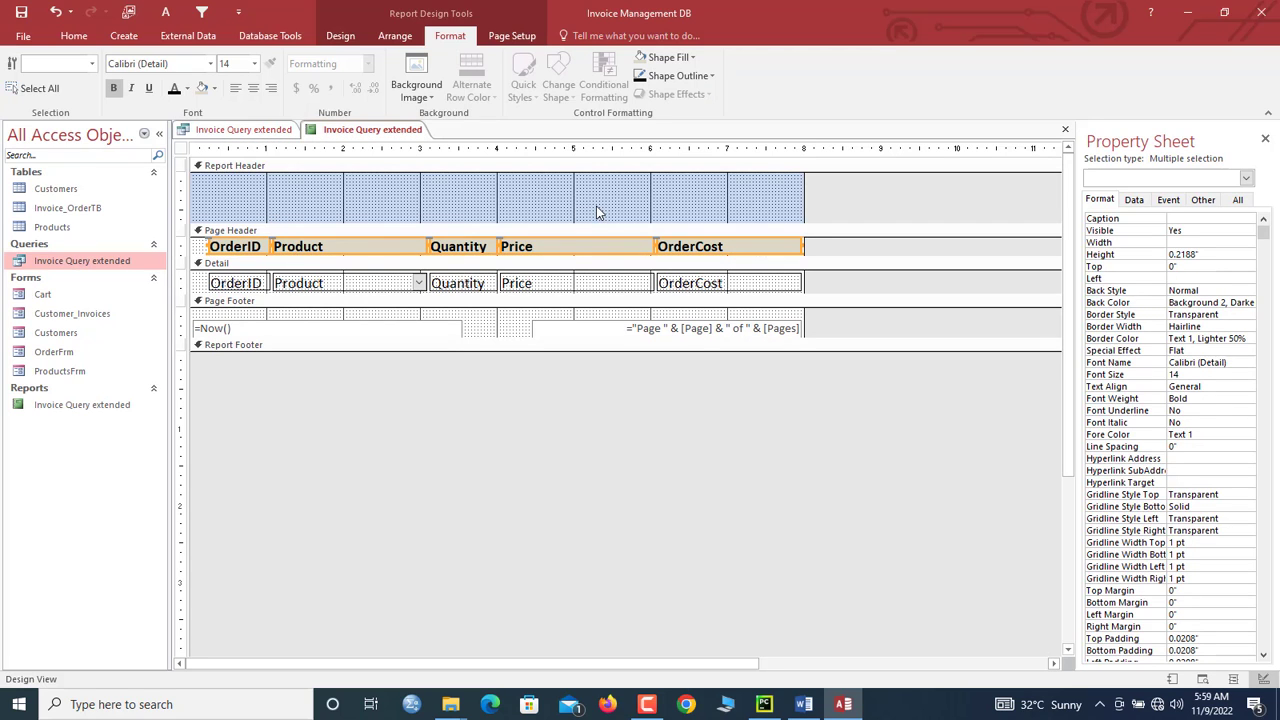
Step: Shorten the Detail section, set its alternate row colour to No Color, and view the report
{"action": "left_click", "coordinate": [186, 281]}
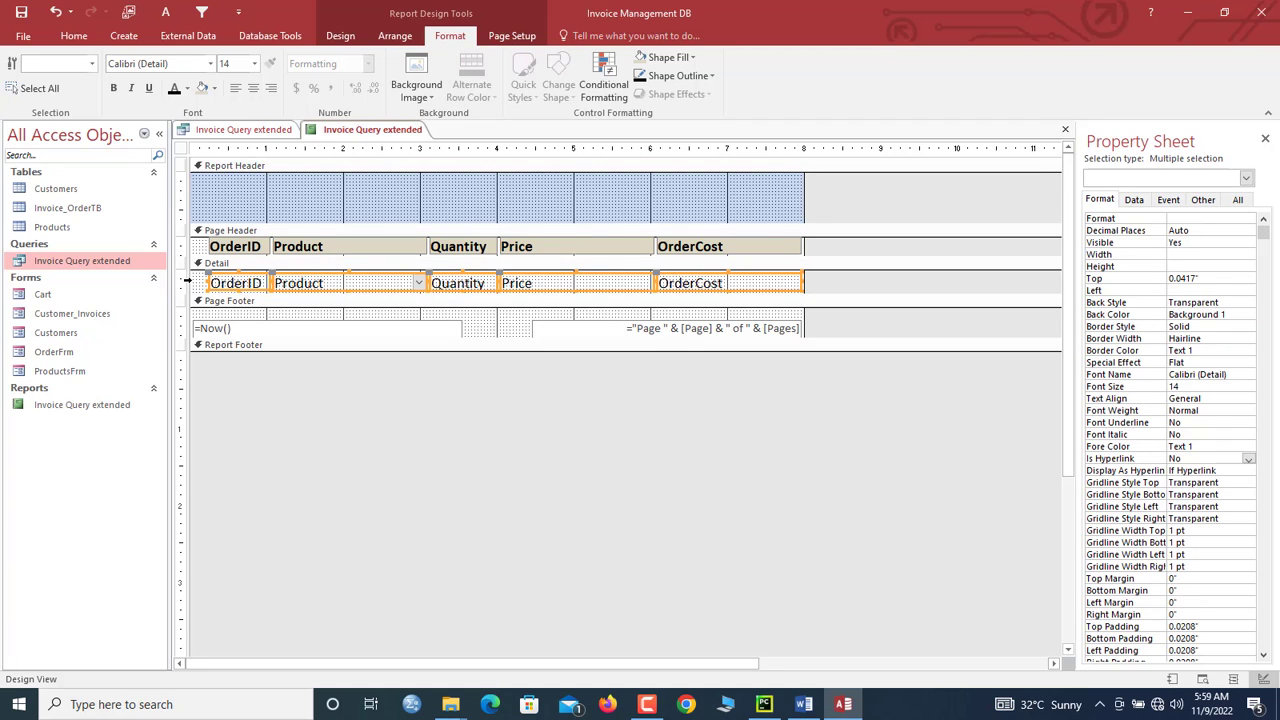
{"action": "left_click_drag", "start_coordinate": [252, 293], "coordinate": [253, 288]}
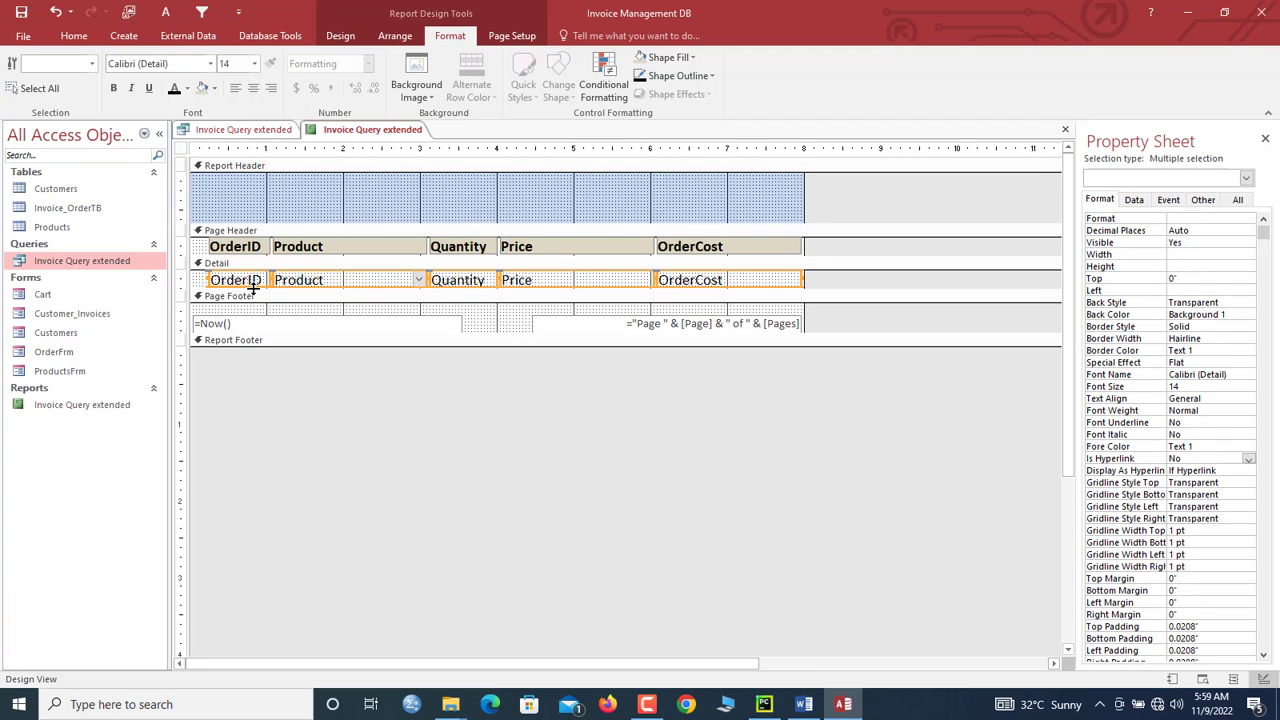
{"action": "left_click", "coordinate": [195, 283]}
{"action": "right_click", "coordinate": [195, 282]}
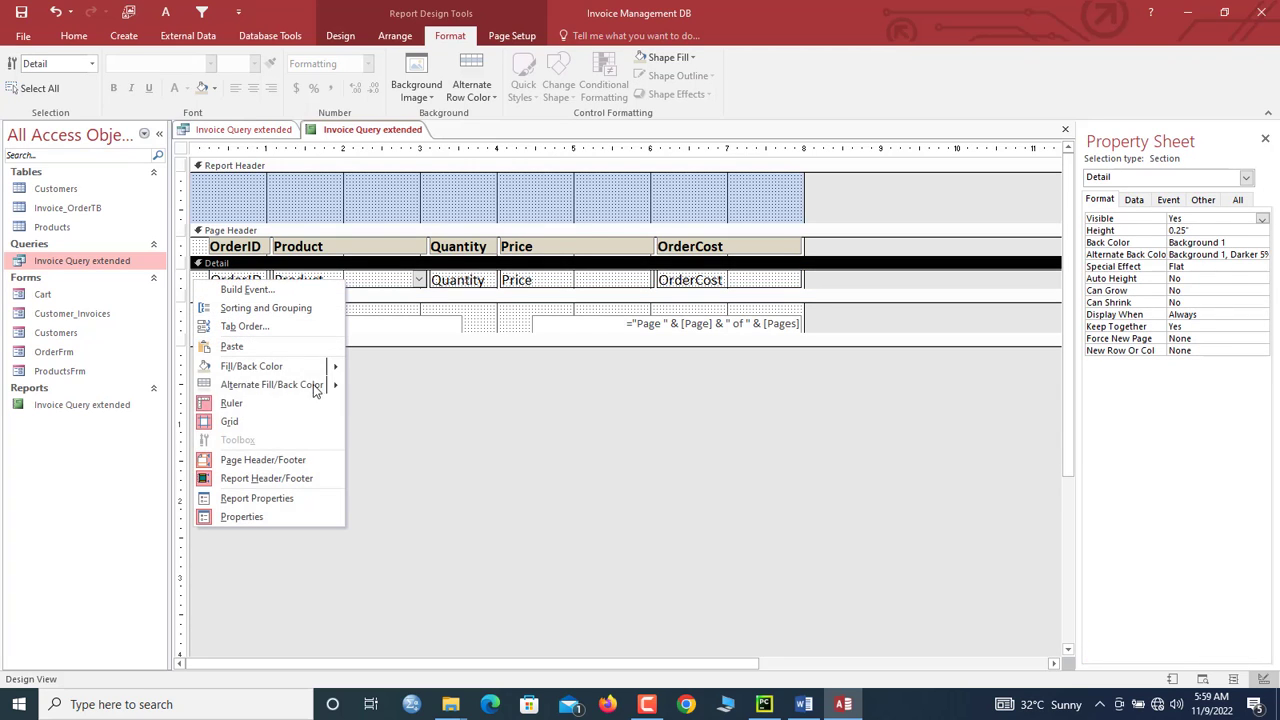
{"action": "mouse_move", "coordinate": [330, 386]}
{"action": "left_click", "coordinate": [378, 393]}
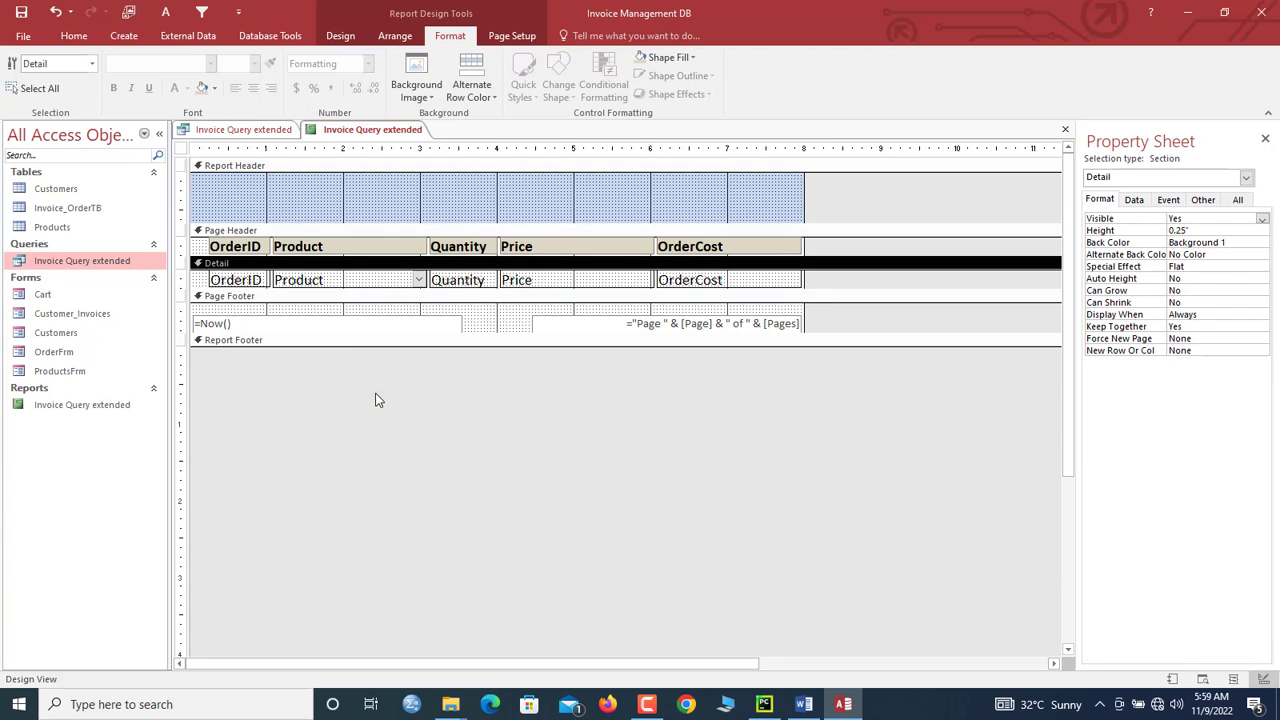
{"action": "right_click", "coordinate": [370, 130]}
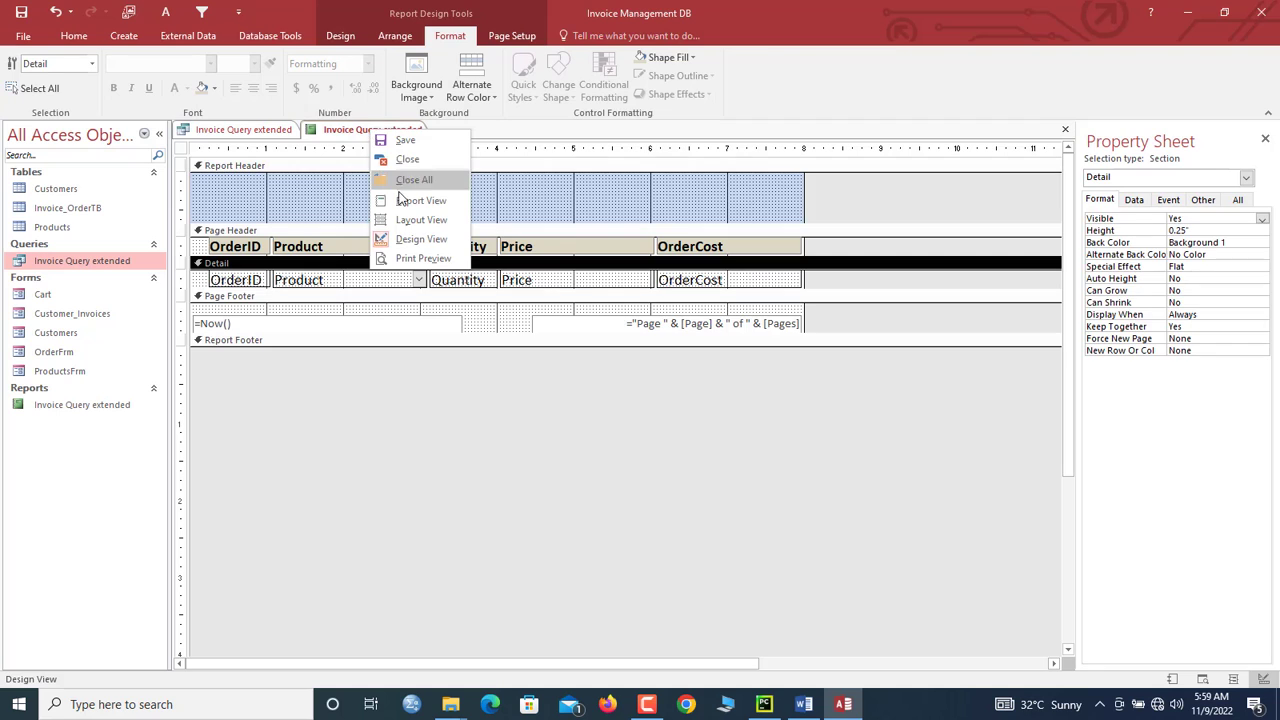
{"action": "left_click", "coordinate": [402, 202]}
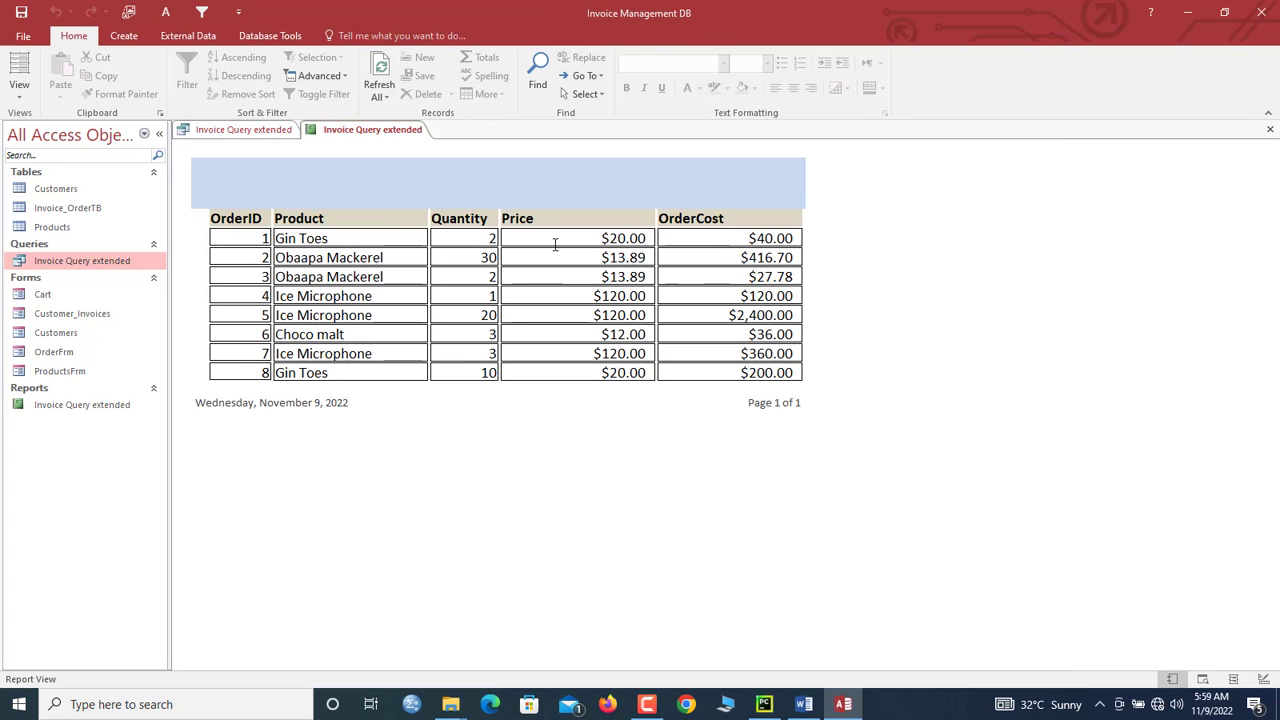
Step: Back in Design View, nudge the Price and OrderCost columns left
{"action": "right_click", "coordinate": [429, 157]}
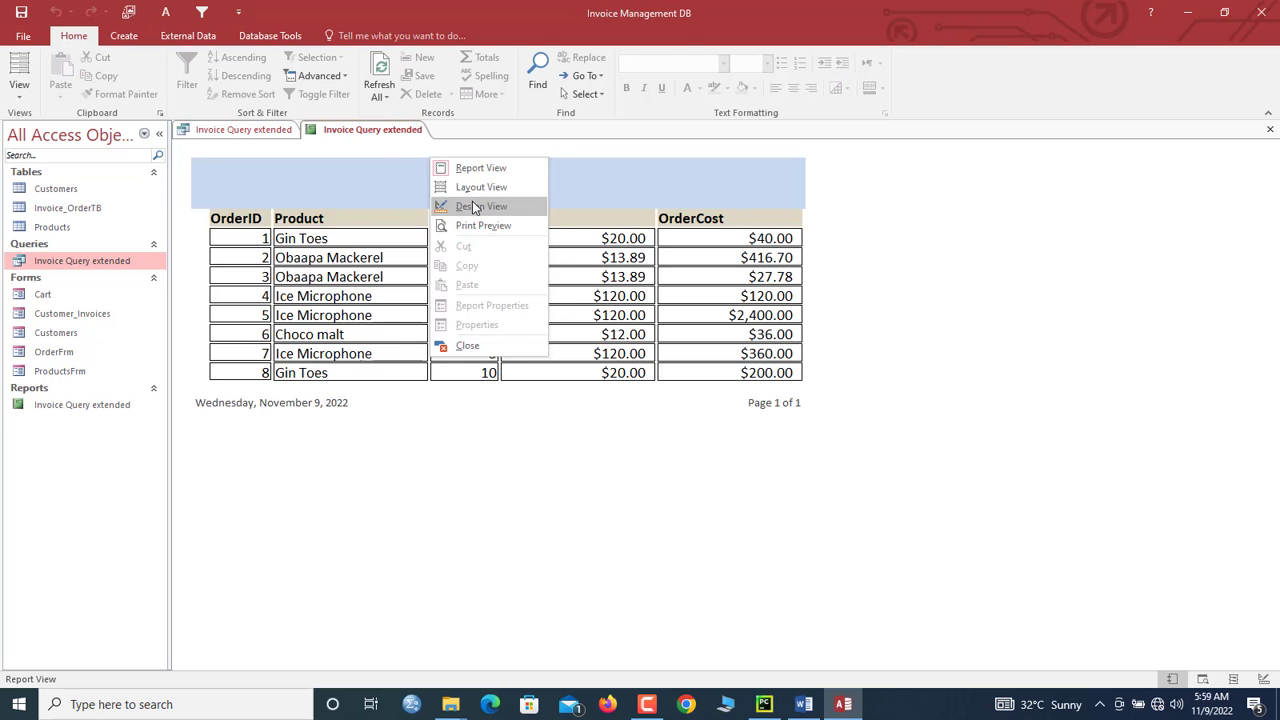
{"action": "left_click", "coordinate": [472, 201]}
{"action": "left_click", "coordinate": [682, 256]}
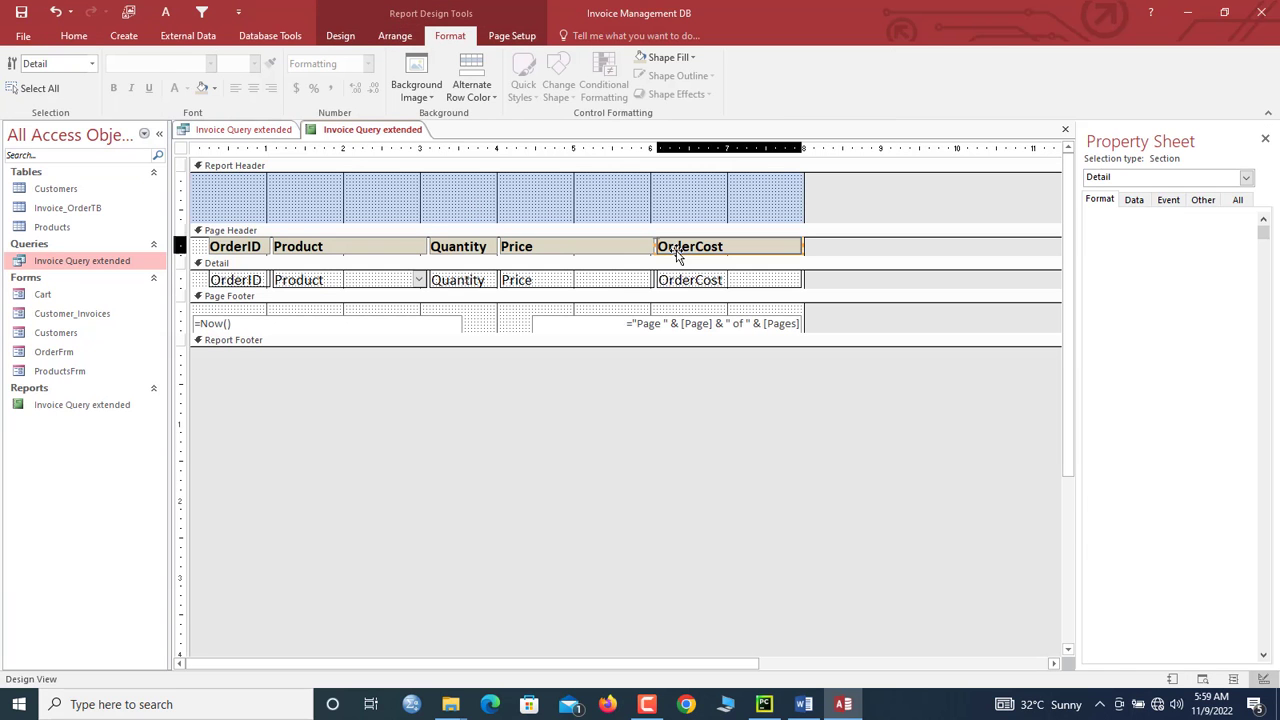
{"action": "left_click", "coordinate": [690, 279], "text": "shift"}
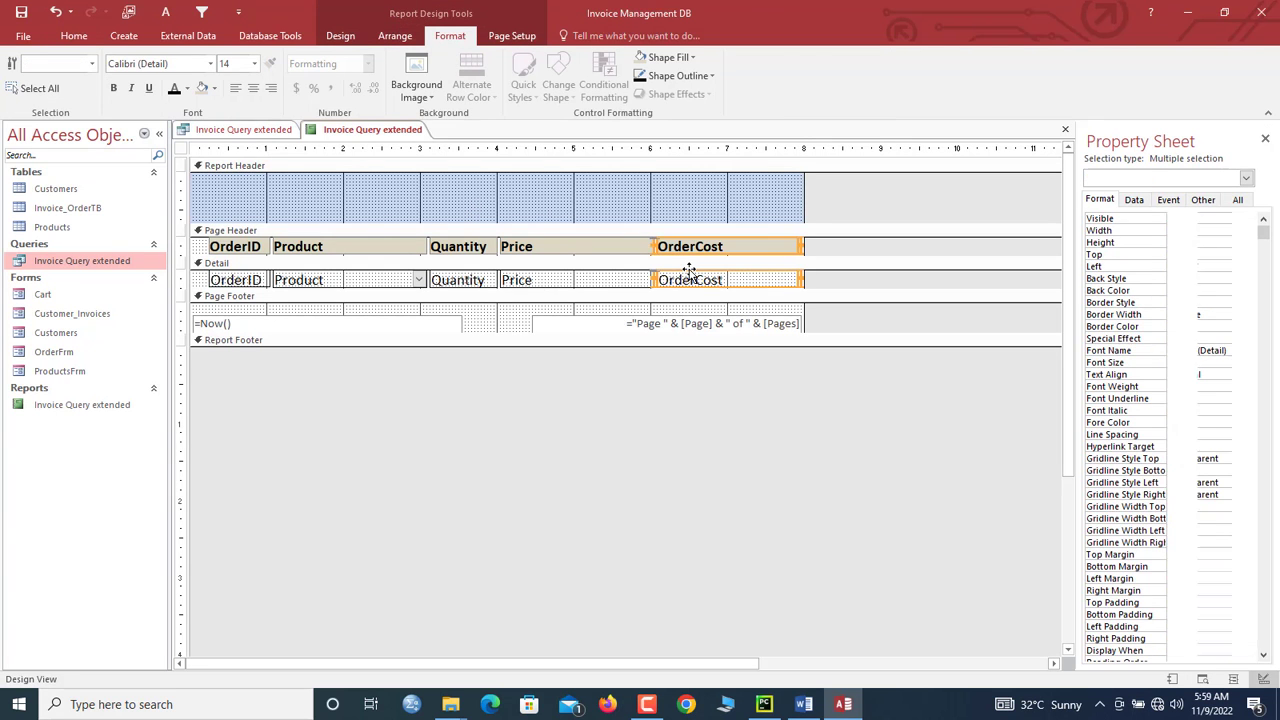
{"action": "left_click", "coordinate": [617, 279], "text": "shift"}
{"action": "left_click", "coordinate": [560, 231]}
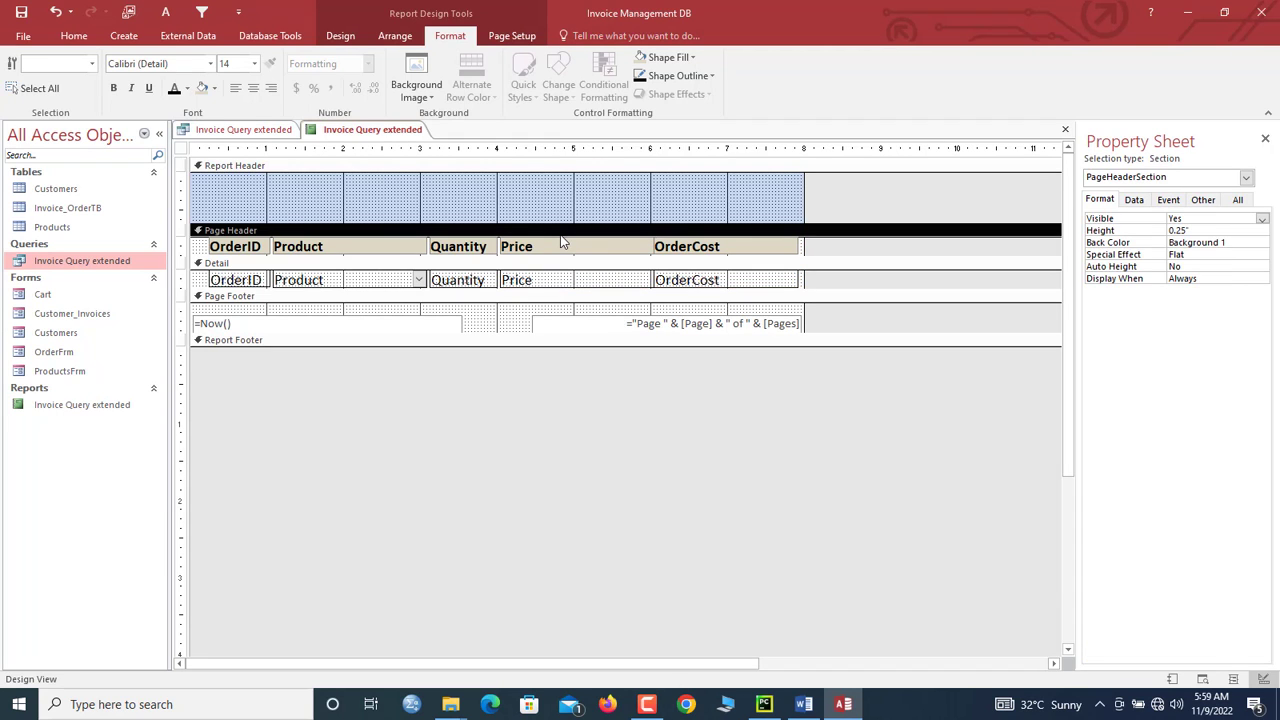
{"action": "left_click", "coordinate": [561, 248]}
{"action": "left_click", "coordinate": [583, 277], "text": "shift"}
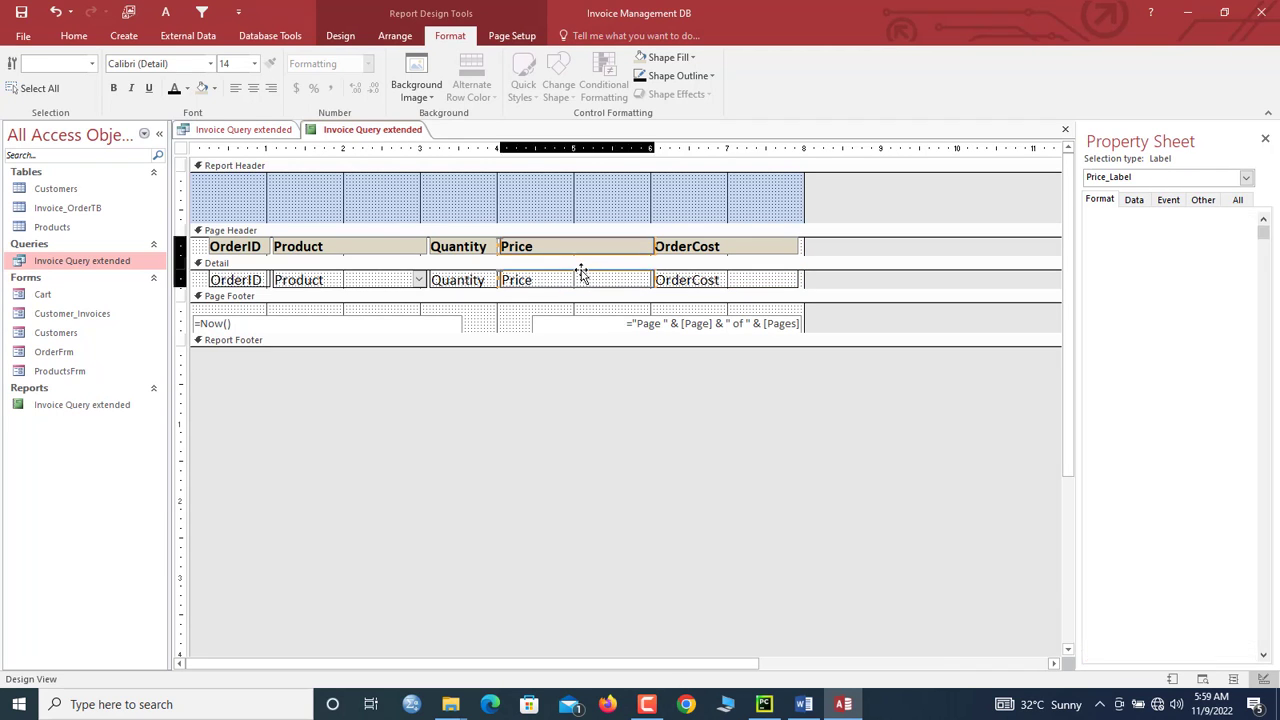
{"action": "left_click", "coordinate": [677, 273], "text": "shift"}
{"action": "left_click", "coordinate": [674, 250], "text": "shift"}
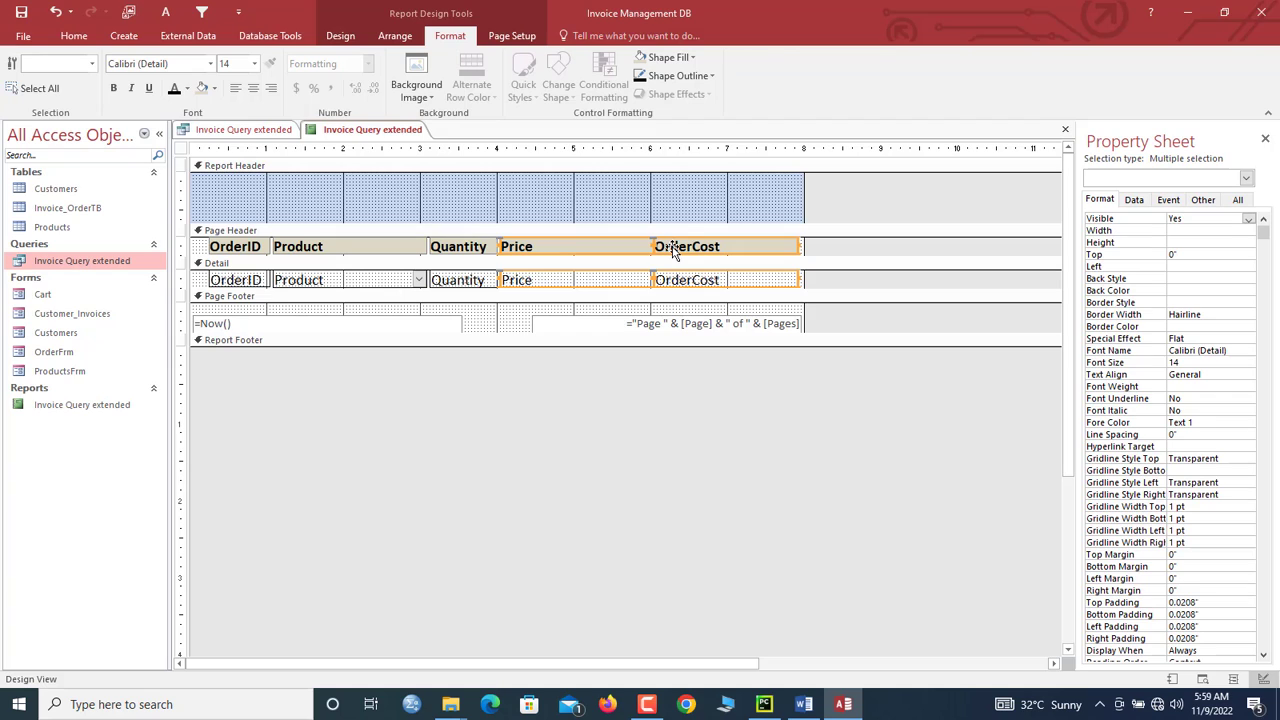
{"action": "key", "text": "Left"}
{"action": "key", "text": "Left"}
{"action": "key", "text": "Left"}
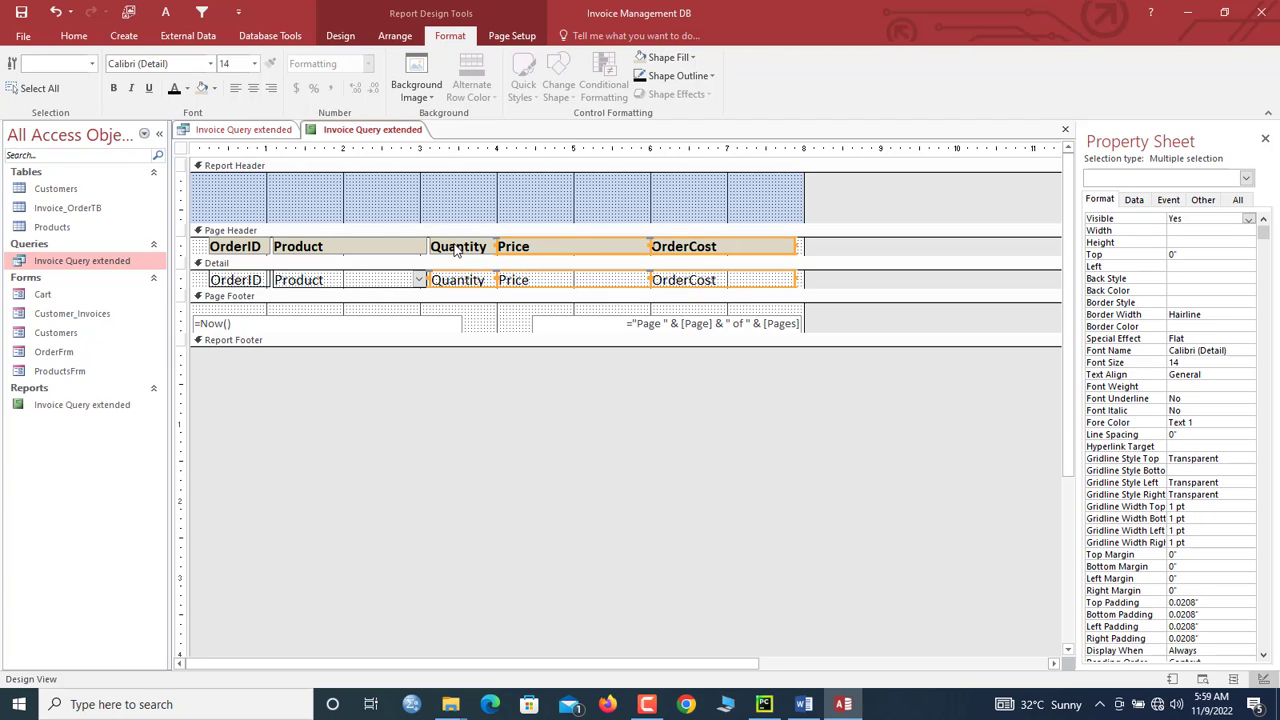
Step: Shift the Quantity and Product columns left along with Price and OrderCost
{"action": "left_click", "coordinate": [454, 248], "text": "shift"}
{"action": "key", "text": "Left"}
{"action": "key", "text": "Left"}
{"action": "key", "text": "Left"}
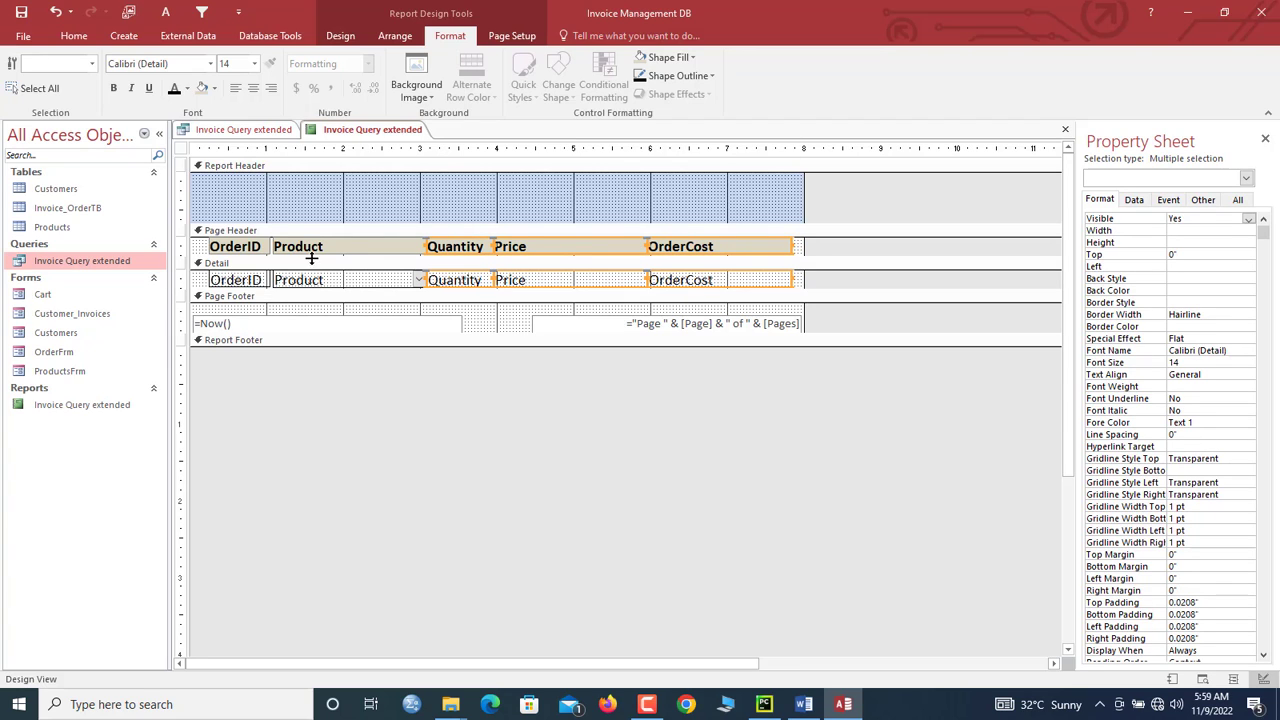
{"action": "left_click", "coordinate": [320, 280], "text": "shift"}
{"action": "left_click", "coordinate": [307, 254], "text": "shift"}
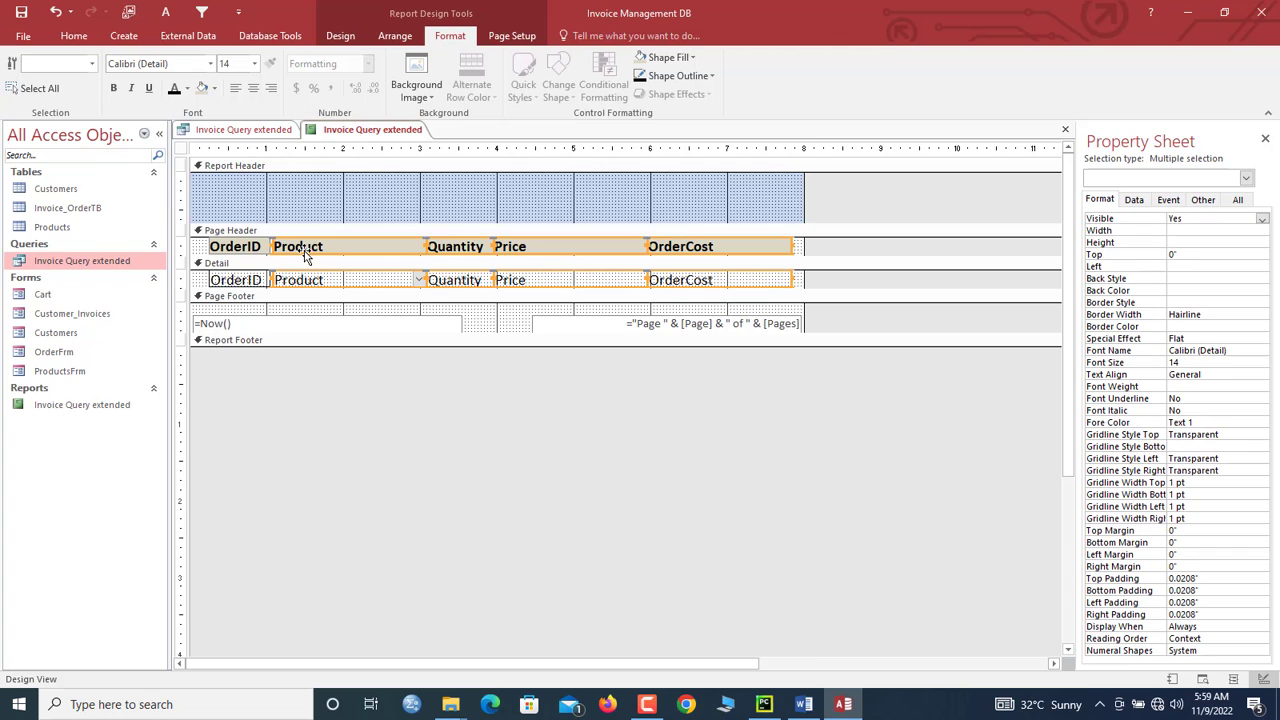
{"action": "key", "text": "Left"}
Step: Apply a smaller font size to all the column headings
{"action": "left_click_drag", "start_coordinate": [200, 246], "coordinate": [710, 290]}
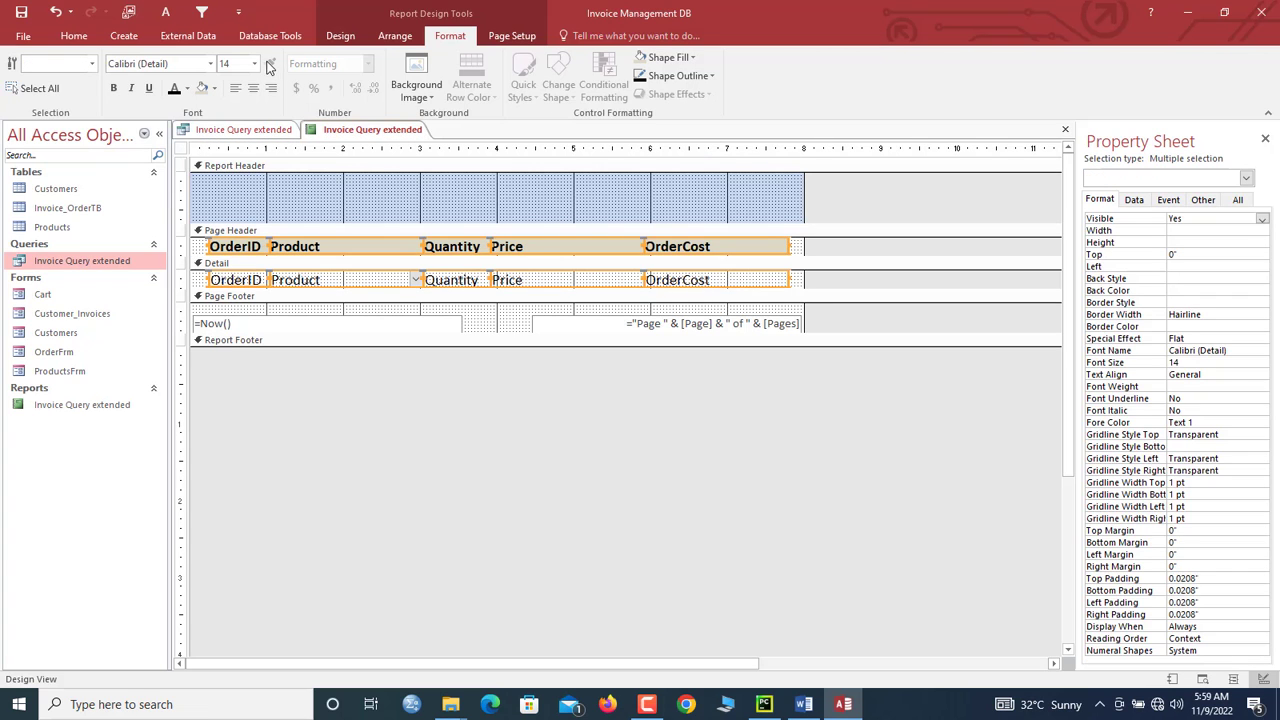
{"action": "left_click", "coordinate": [254, 63]}
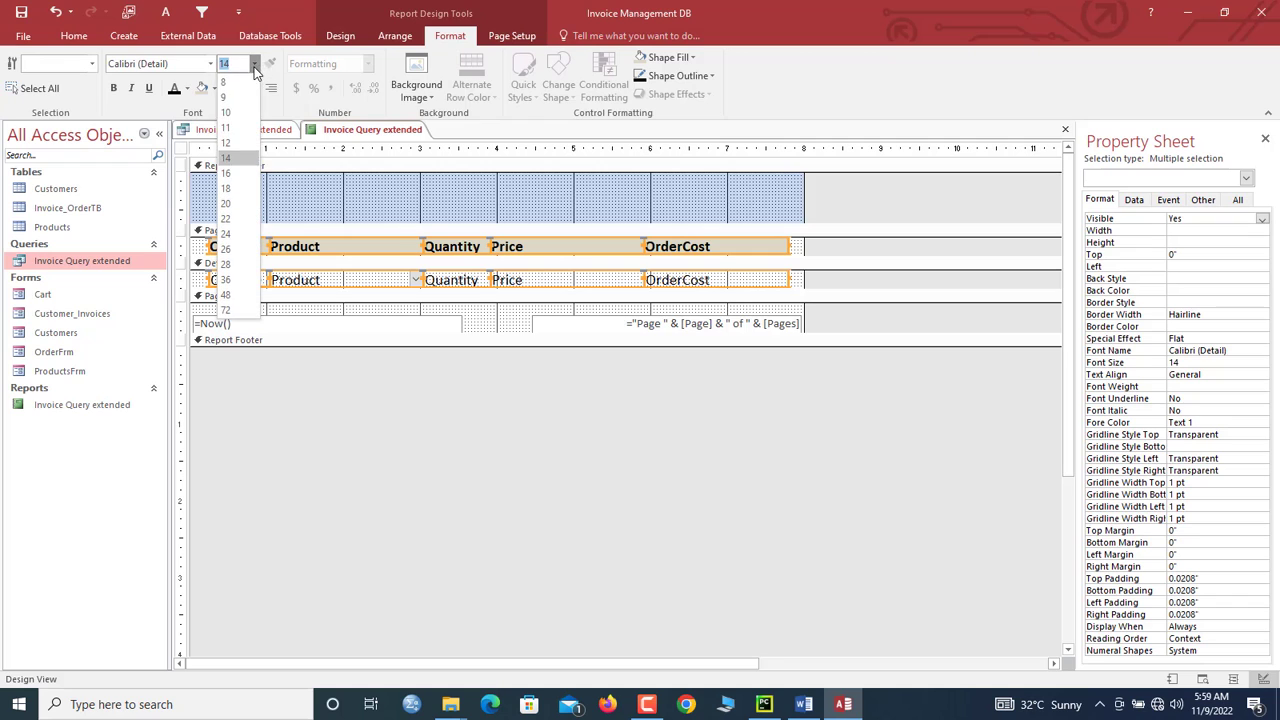
{"action": "left_click", "coordinate": [240, 142]}
Step: Narrow the OrderCost heading and value box
{"action": "left_click", "coordinate": [422, 206]}
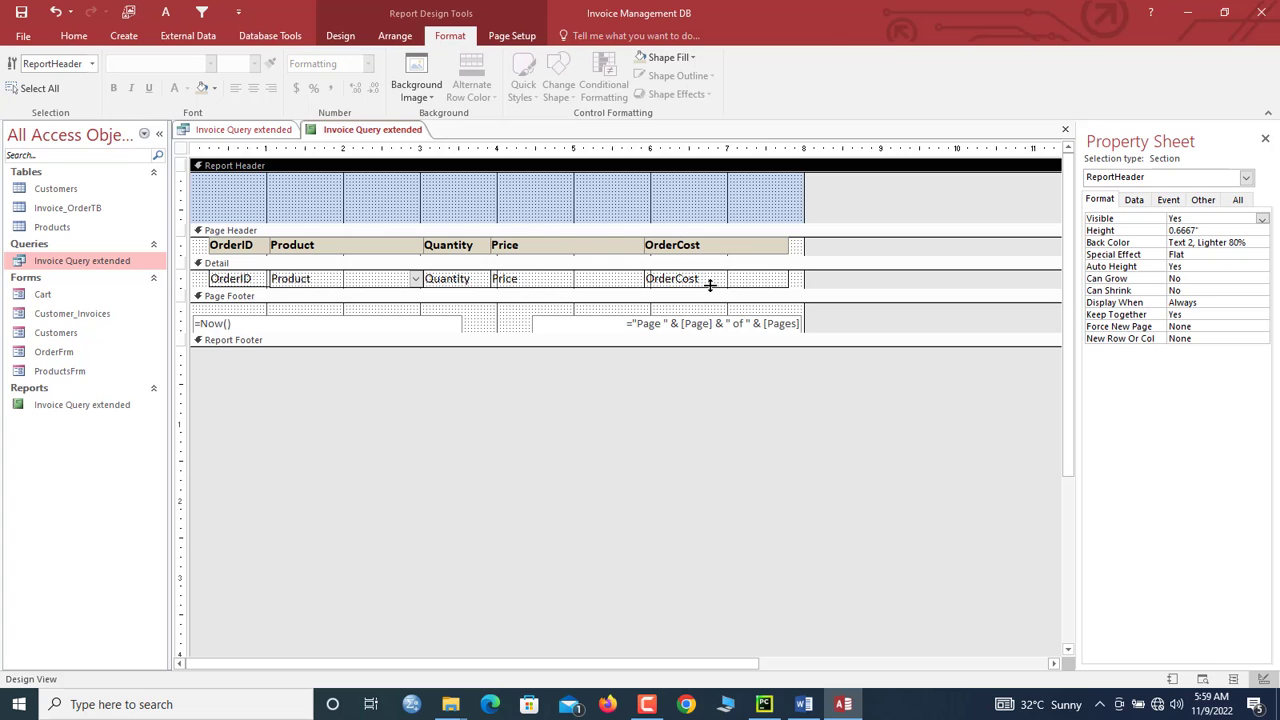
{"action": "left_click", "coordinate": [709, 283]}
{"action": "left_click", "coordinate": [740, 331]}
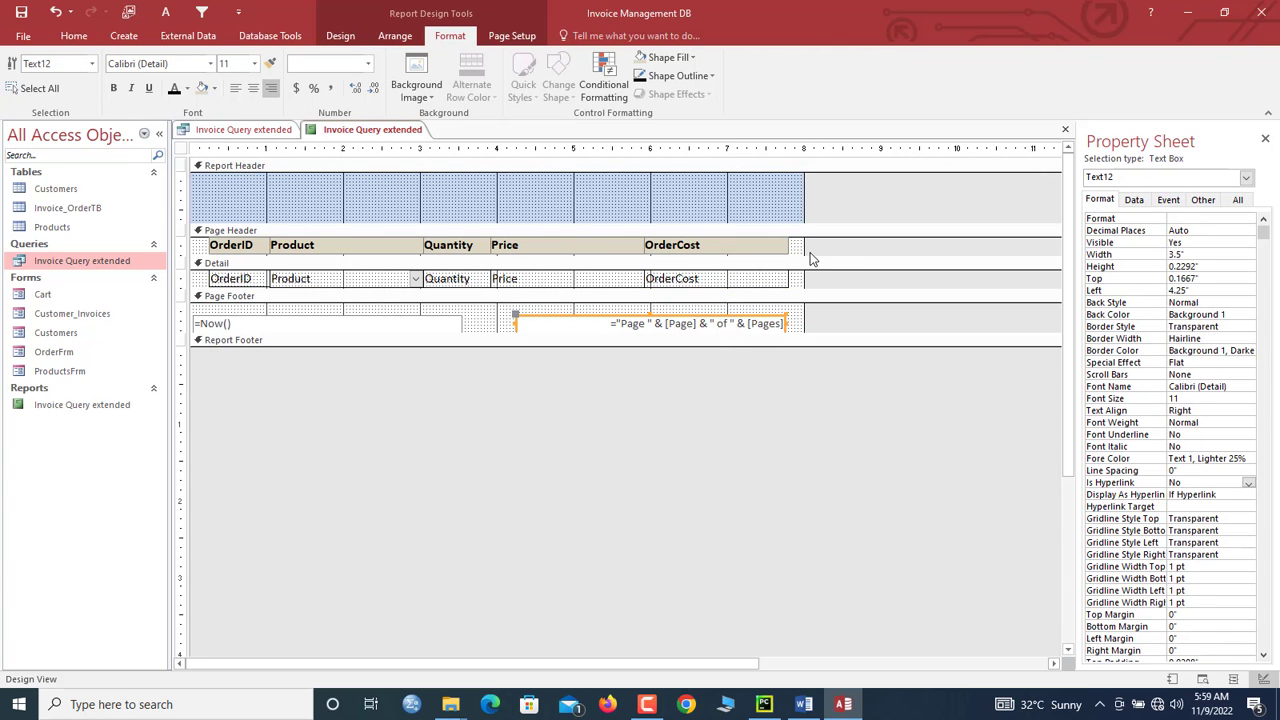
{"action": "left_click", "coordinate": [785, 266]}
{"action": "left_click", "coordinate": [779, 279]}
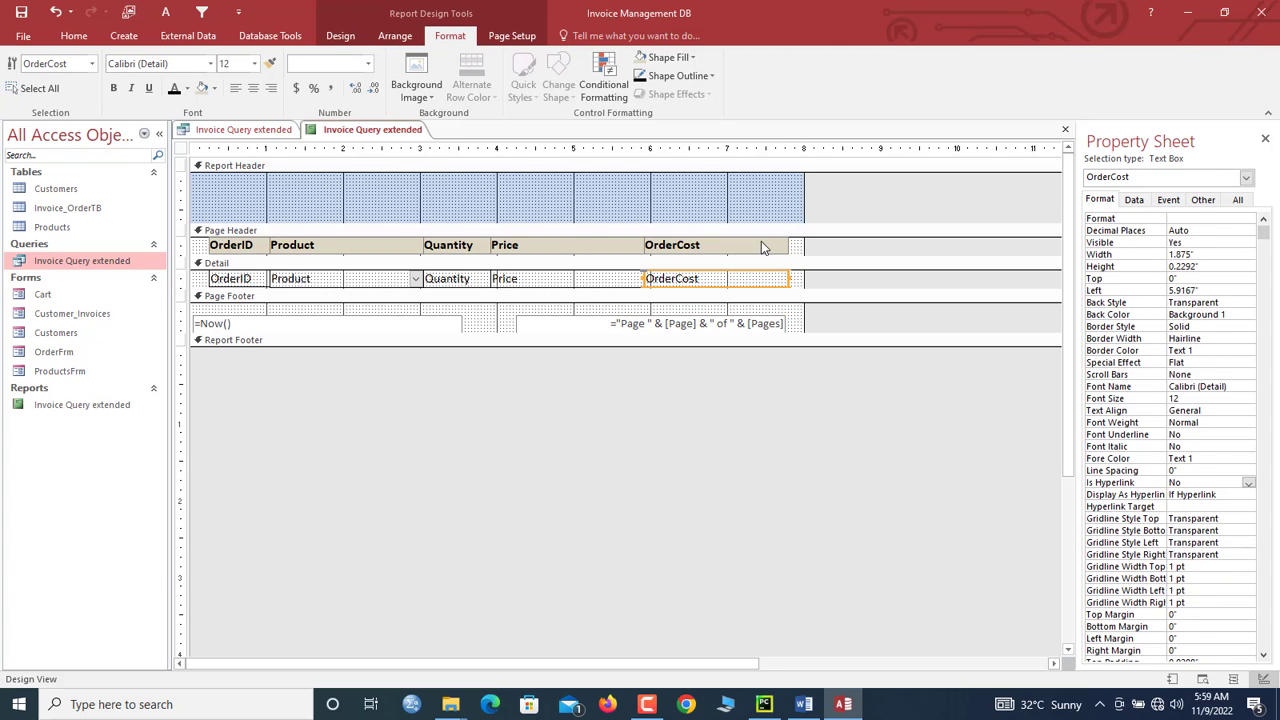
{"action": "left_click", "coordinate": [761, 243], "text": "shift"}
{"action": "mouse_move", "coordinate": [786, 244]}
{"action": "left_mouse_down"}
{"action": "mouse_move", "coordinate": [738, 243]}
{"action": "mouse_move", "coordinate": [788, 245]}
{"action": "left_mouse_up"}
Step: Make the Report Header background white
{"action": "left_click", "coordinate": [709, 206]}
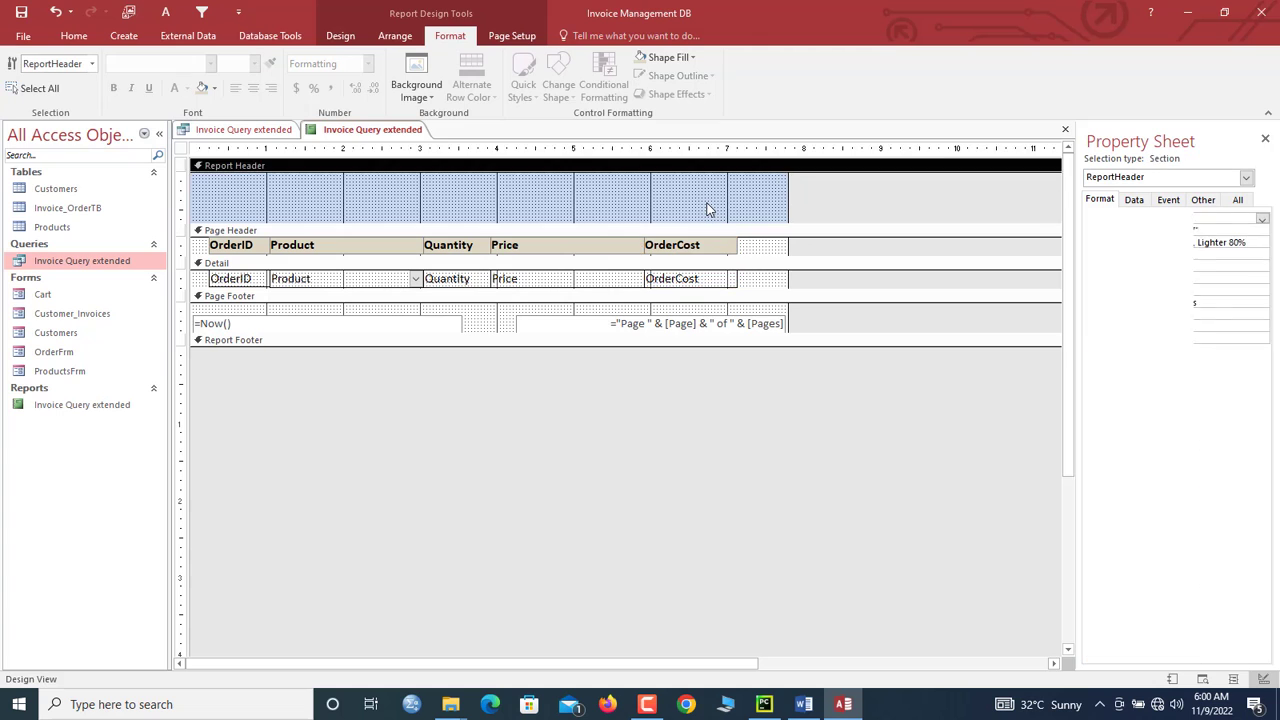
{"action": "left_click", "coordinate": [658, 60]}
{"action": "left_click", "coordinate": [645, 112]}
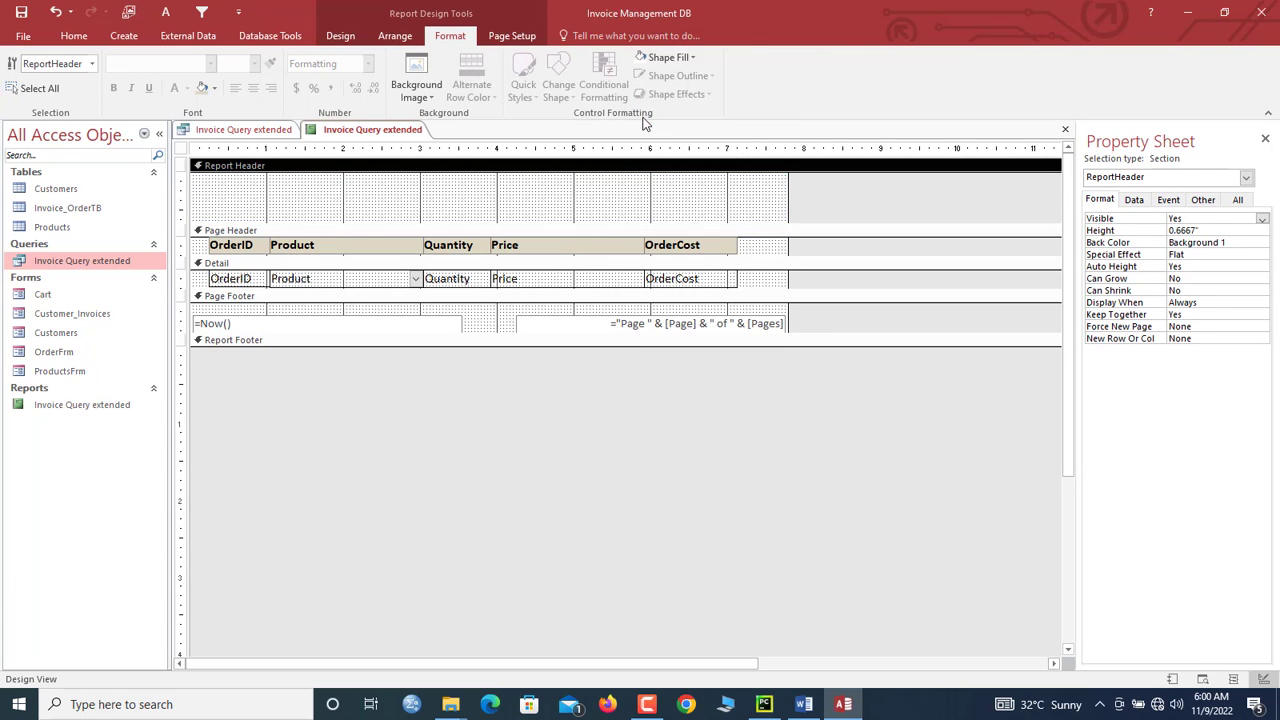
{"action": "mouse_move", "coordinate": [650, 706]}
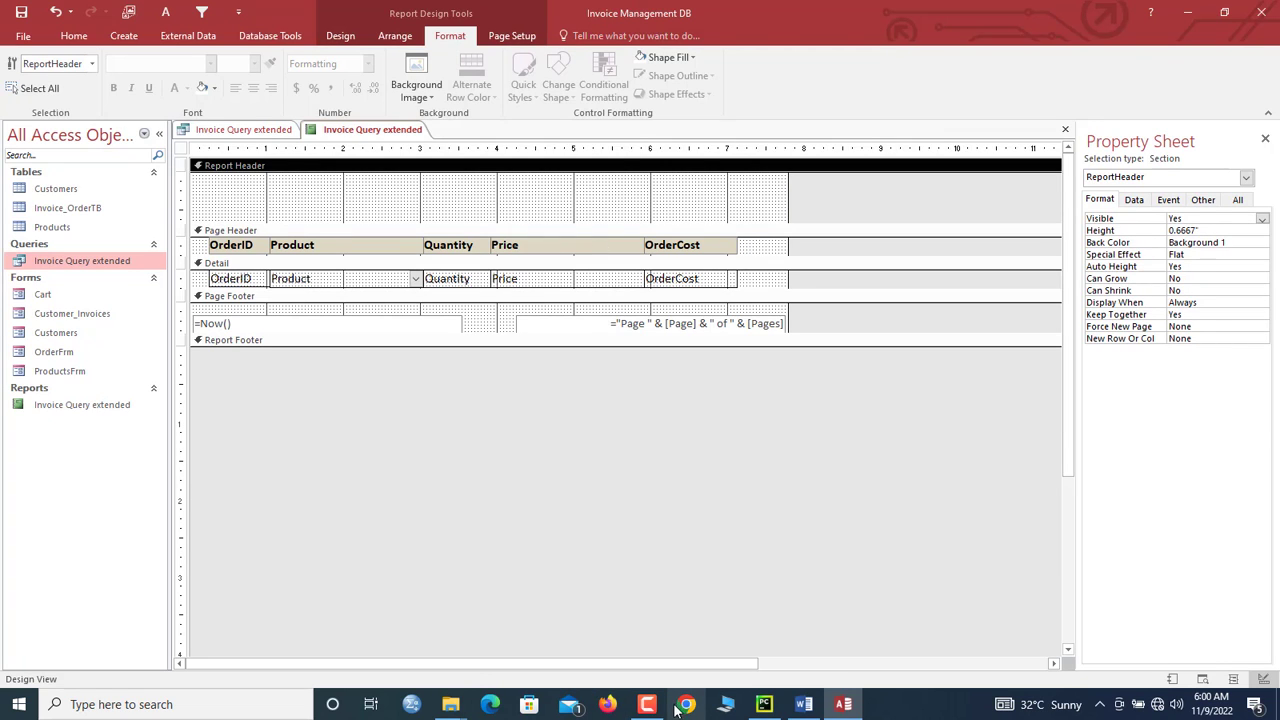
{"action": "right_click", "coordinate": [648, 705]}
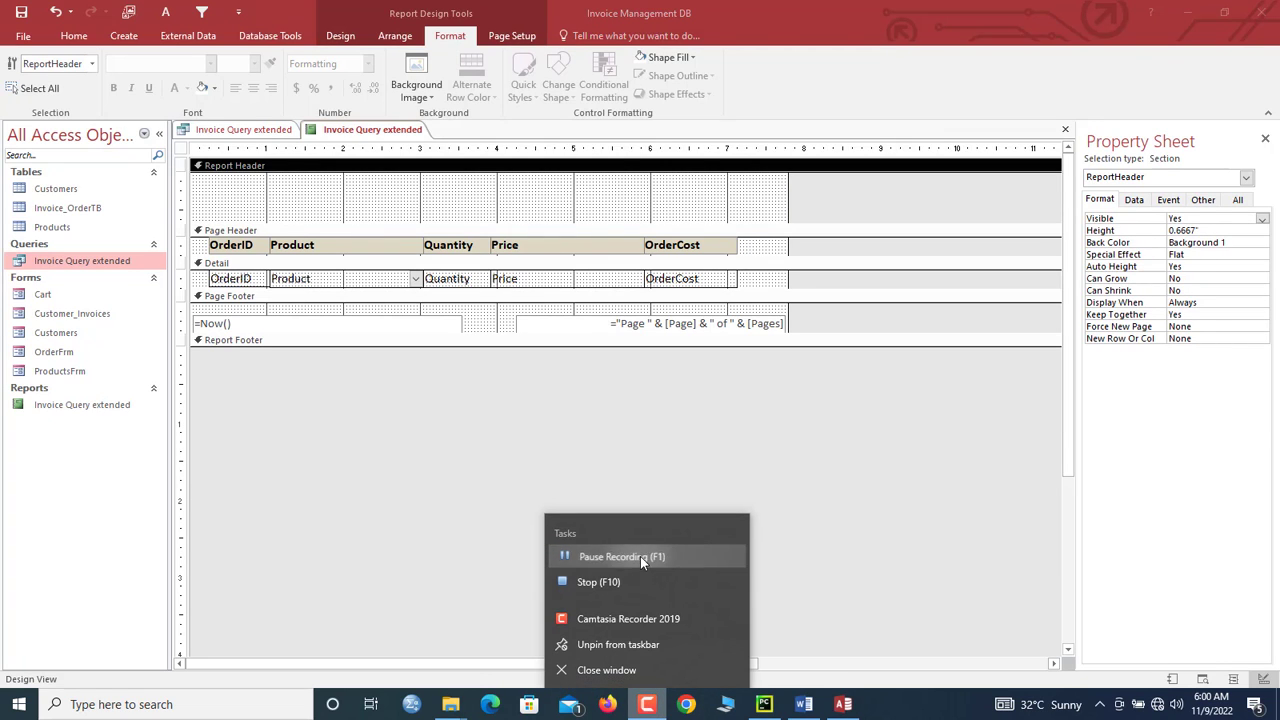
Step: Add a bold =Sum([OrderCost]) total under the OrderCost column in a taller report footer
{"action": "left_click", "coordinate": [640, 556]}
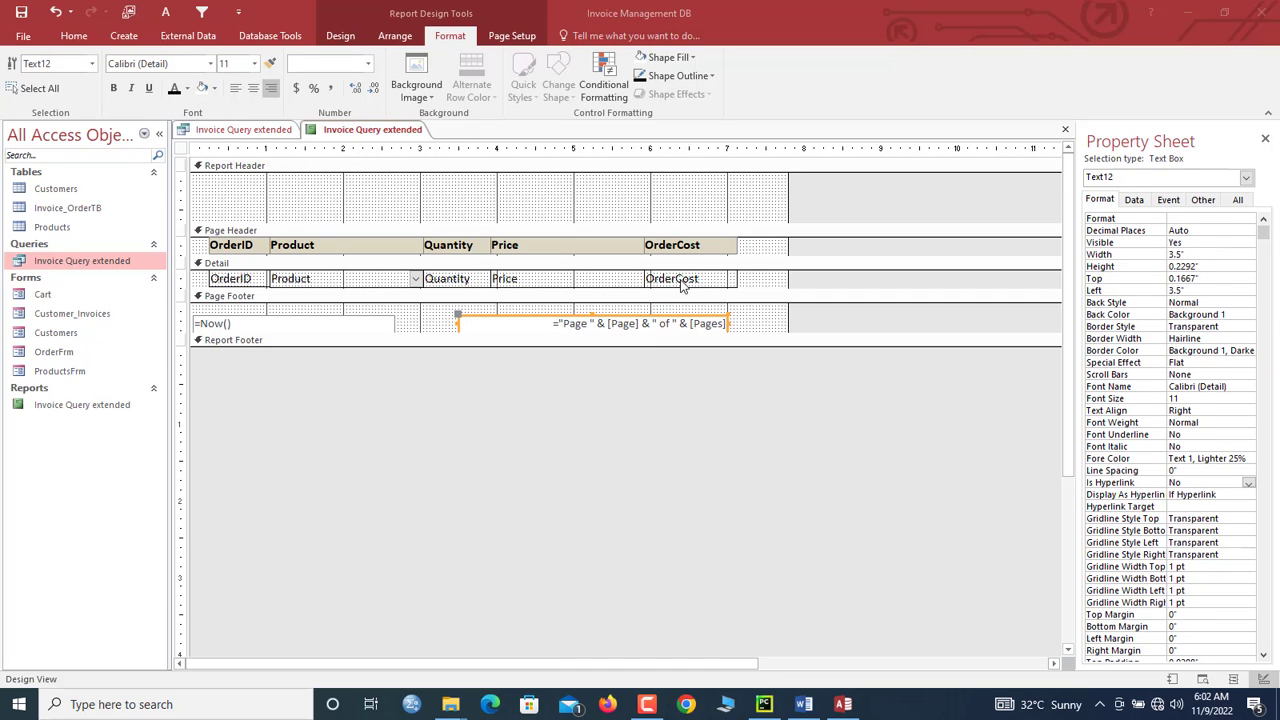
{"action": "left_click", "coordinate": [682, 281]}
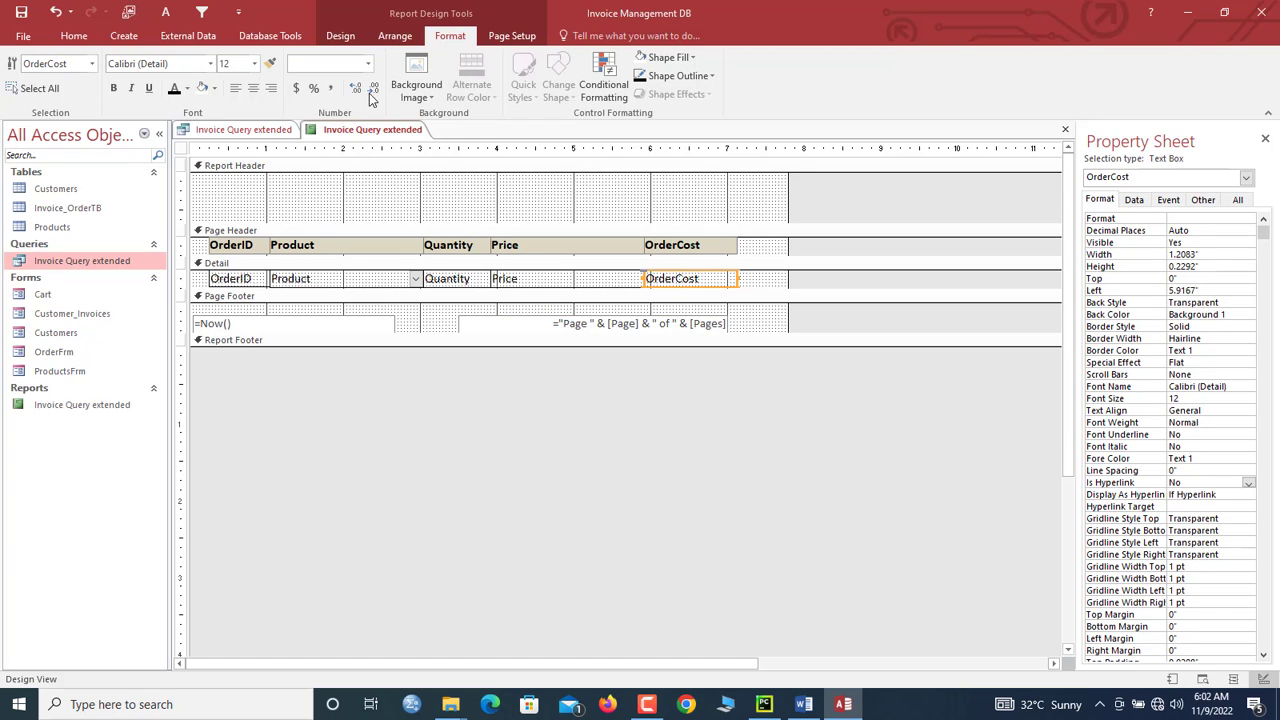
{"action": "left_click", "coordinate": [350, 40]}
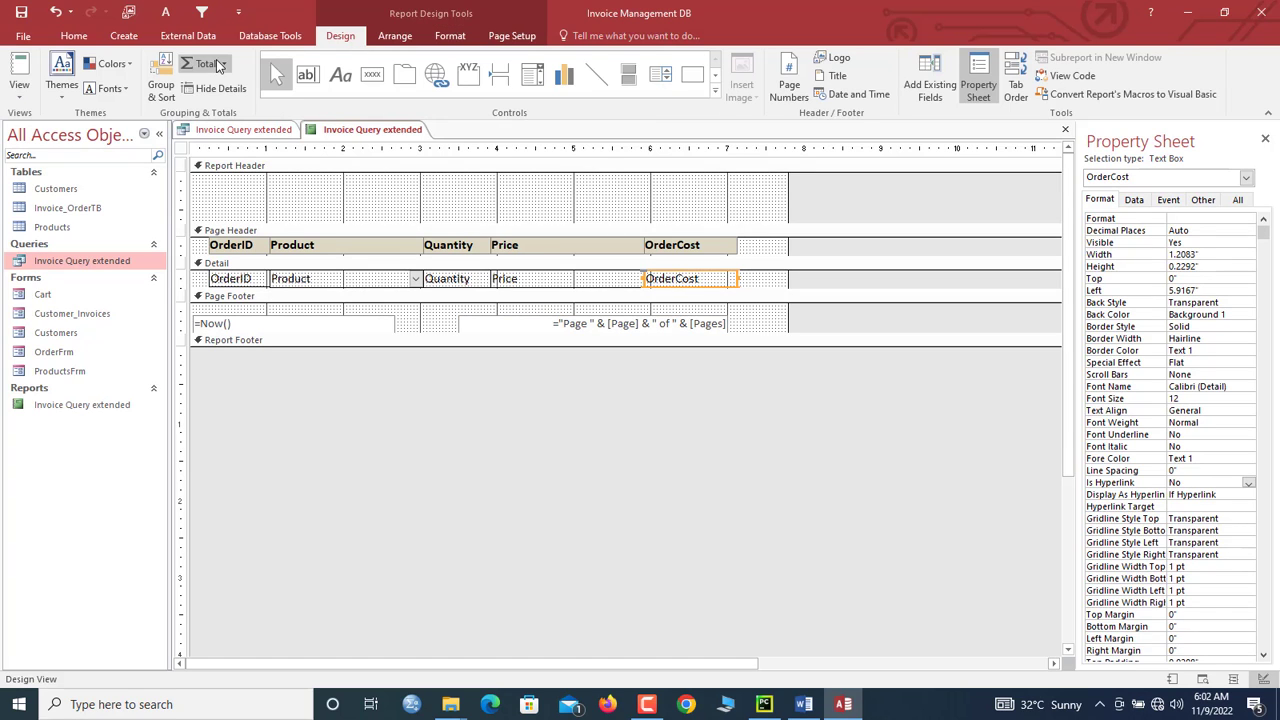
{"action": "left_click", "coordinate": [205, 63]}
{"action": "left_click", "coordinate": [228, 84]}
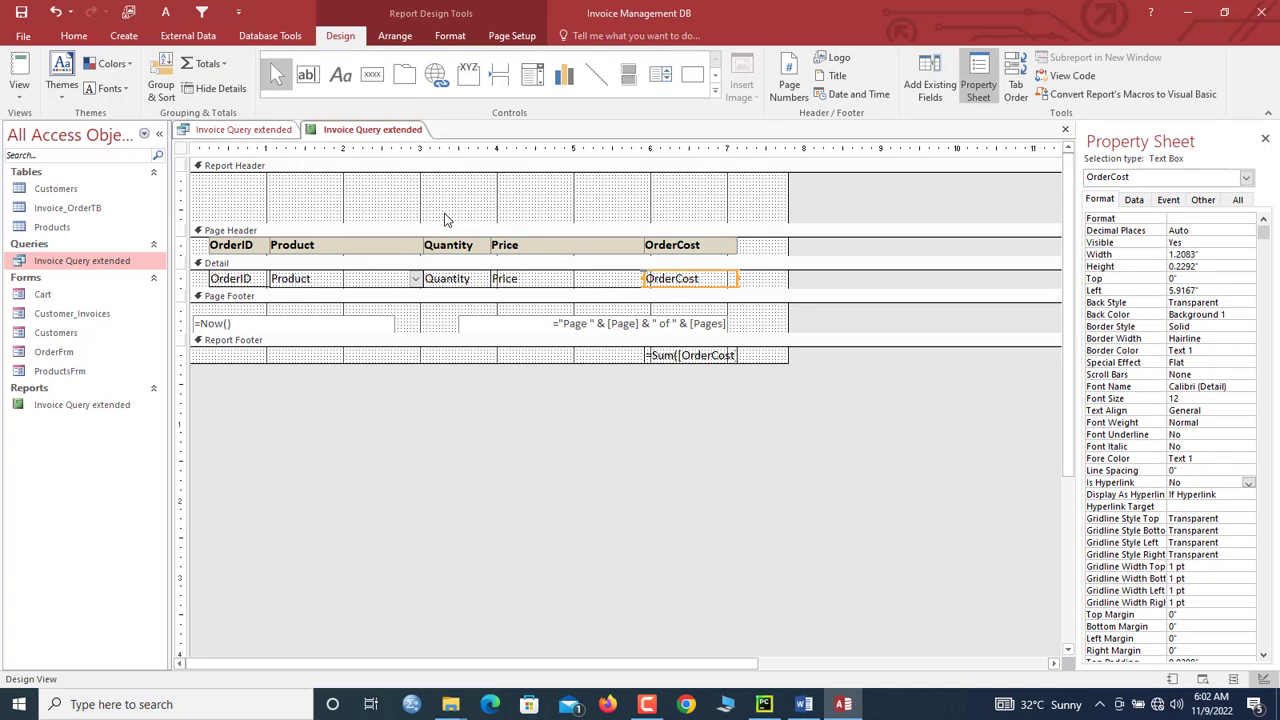
{"action": "left_click_drag", "start_coordinate": [564, 365], "coordinate": [563, 369]}
{"action": "left_click", "coordinate": [695, 362]}
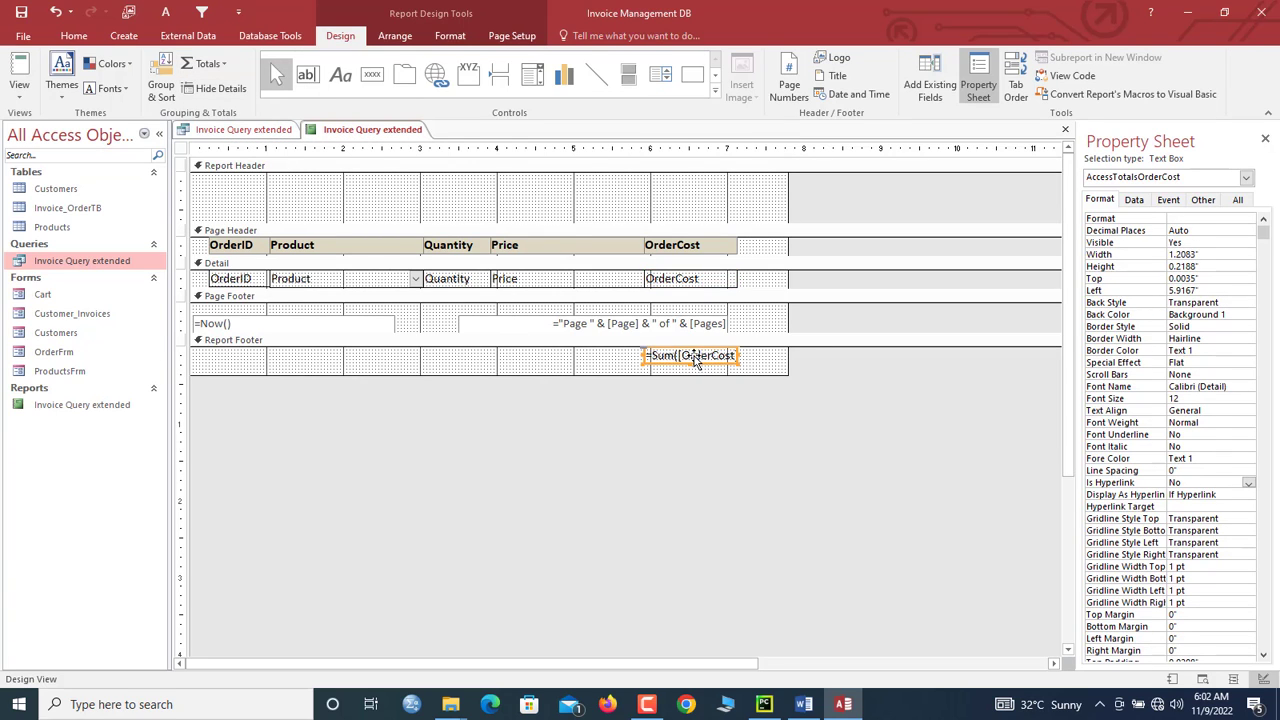
{"action": "key", "text": "ctrl+b"}
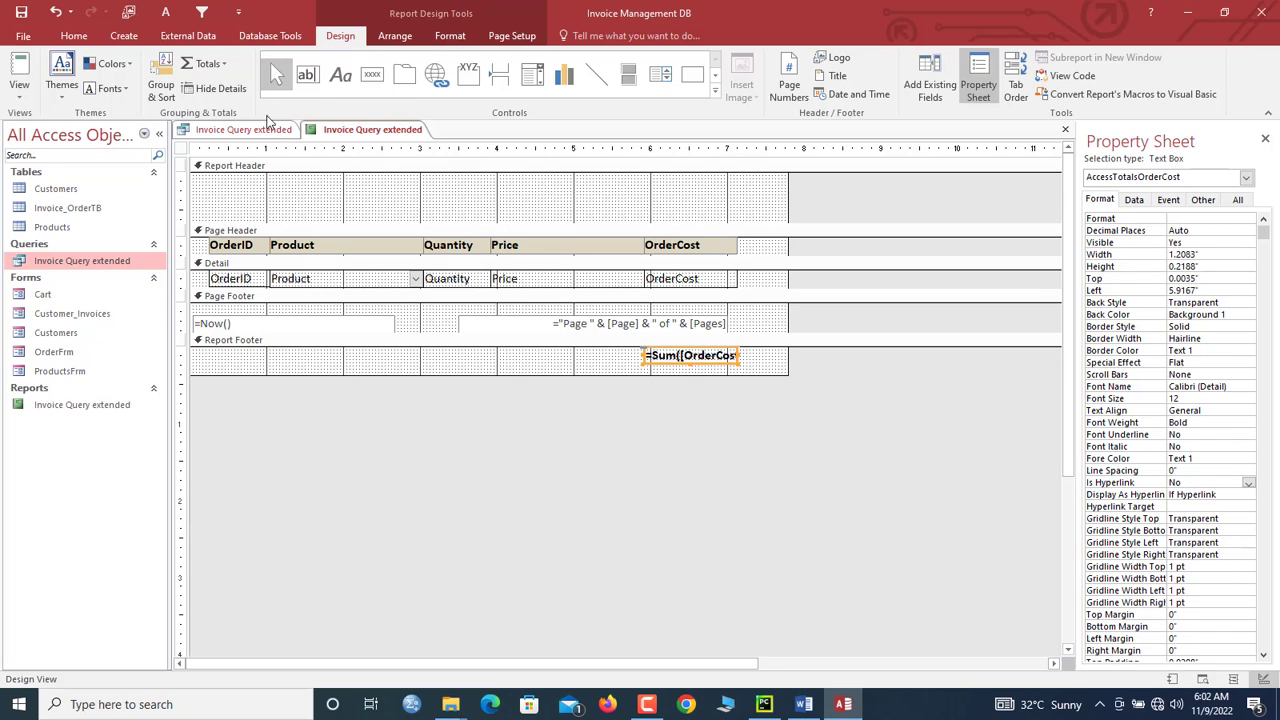
{"action": "left_click", "coordinate": [341, 79]}
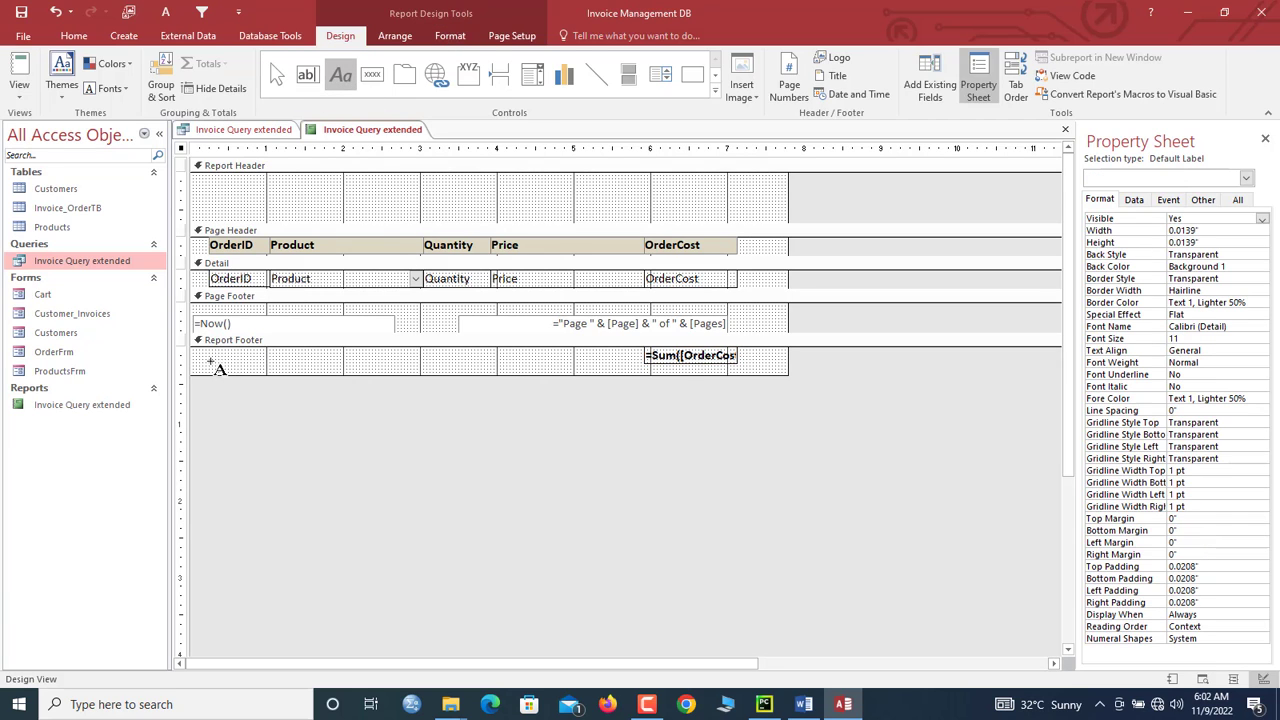
Step: Add a widened 'Amount Payable:' label in the report footer, bolded to match the sum
{"action": "left_click_drag", "start_coordinate": [201, 351], "coordinate": [296, 368]}
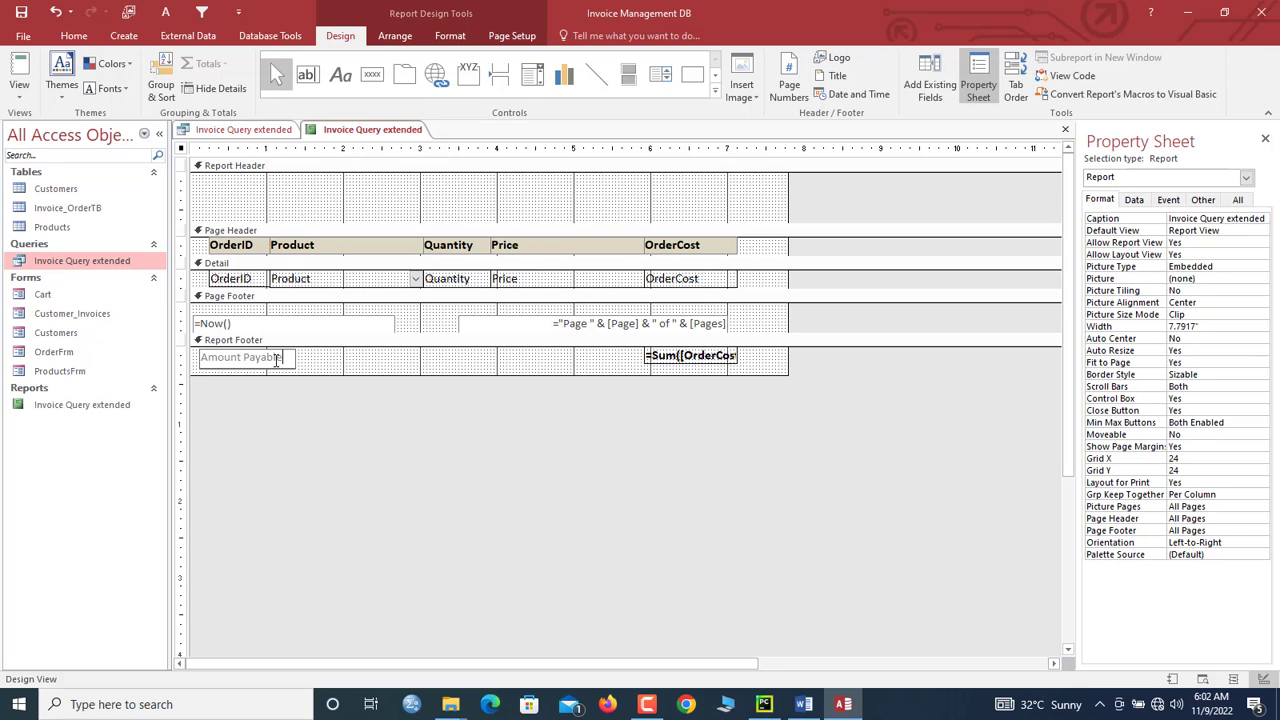
{"action": "left_click", "coordinate": [403, 361]}
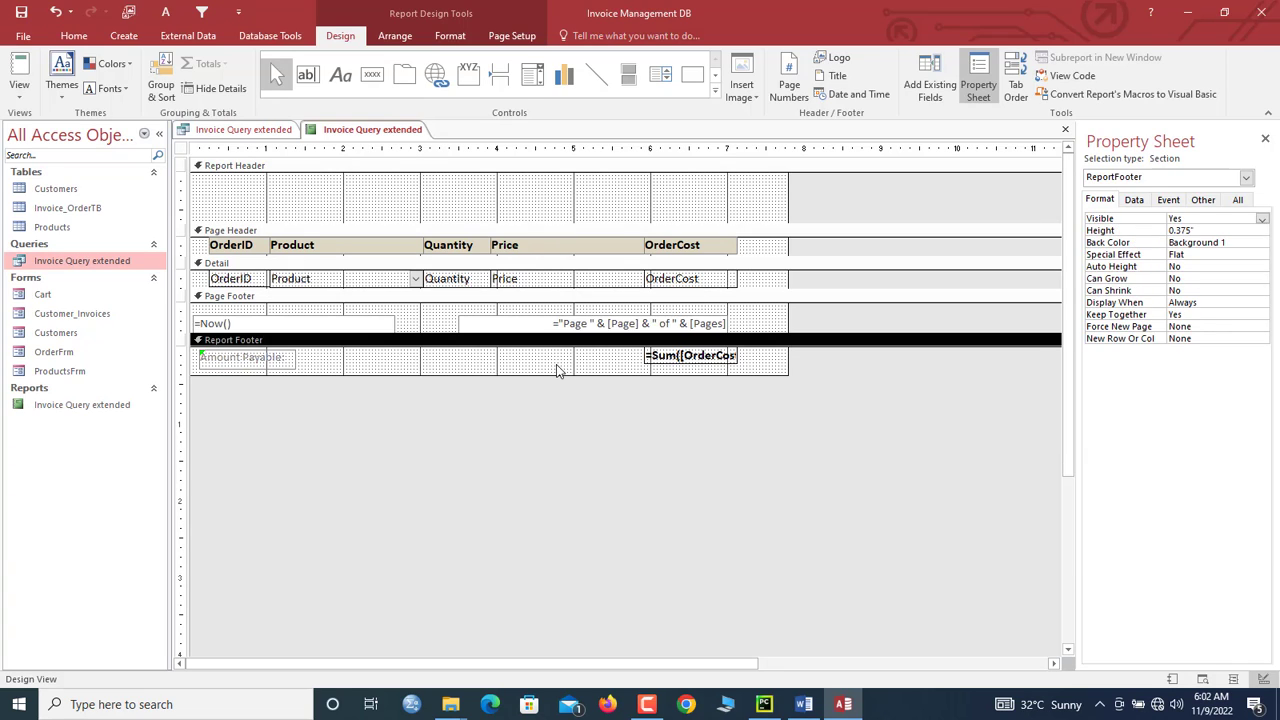
{"action": "left_click", "coordinate": [667, 362]}
{"action": "left_click", "coordinate": [450, 36]}
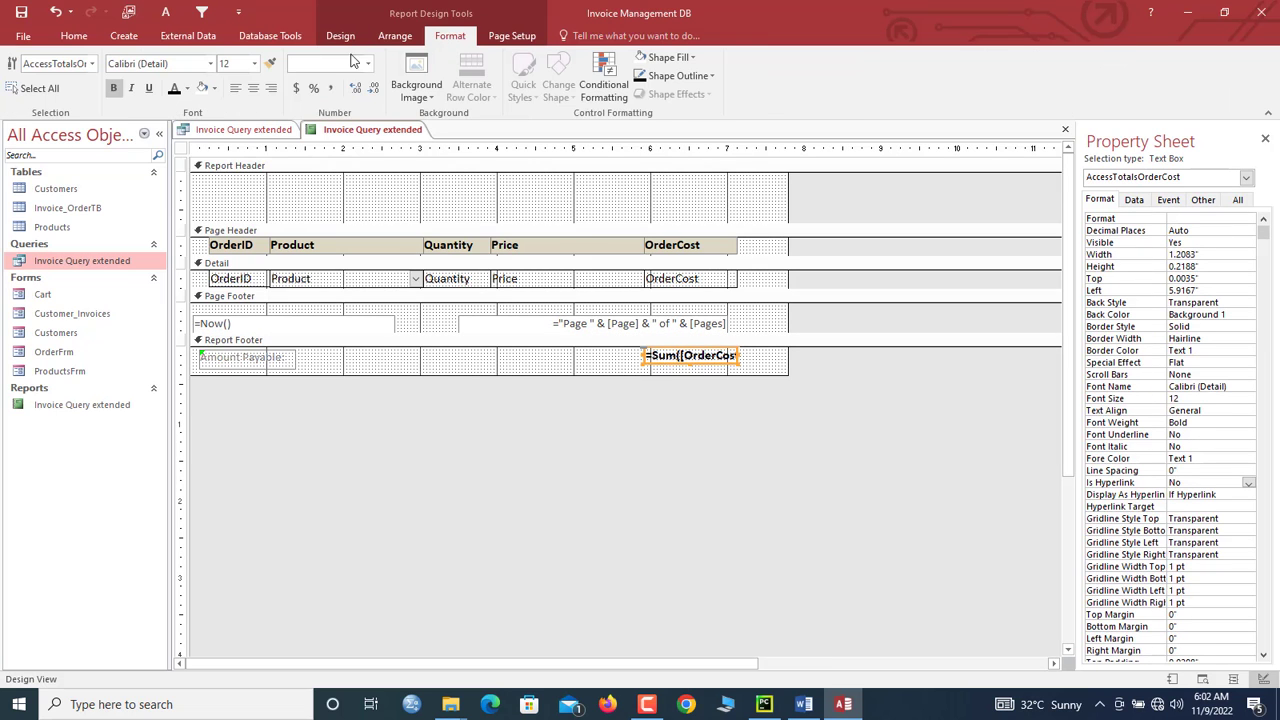
{"action": "left_click", "coordinate": [270, 63]}
{"action": "left_click", "coordinate": [272, 364]}
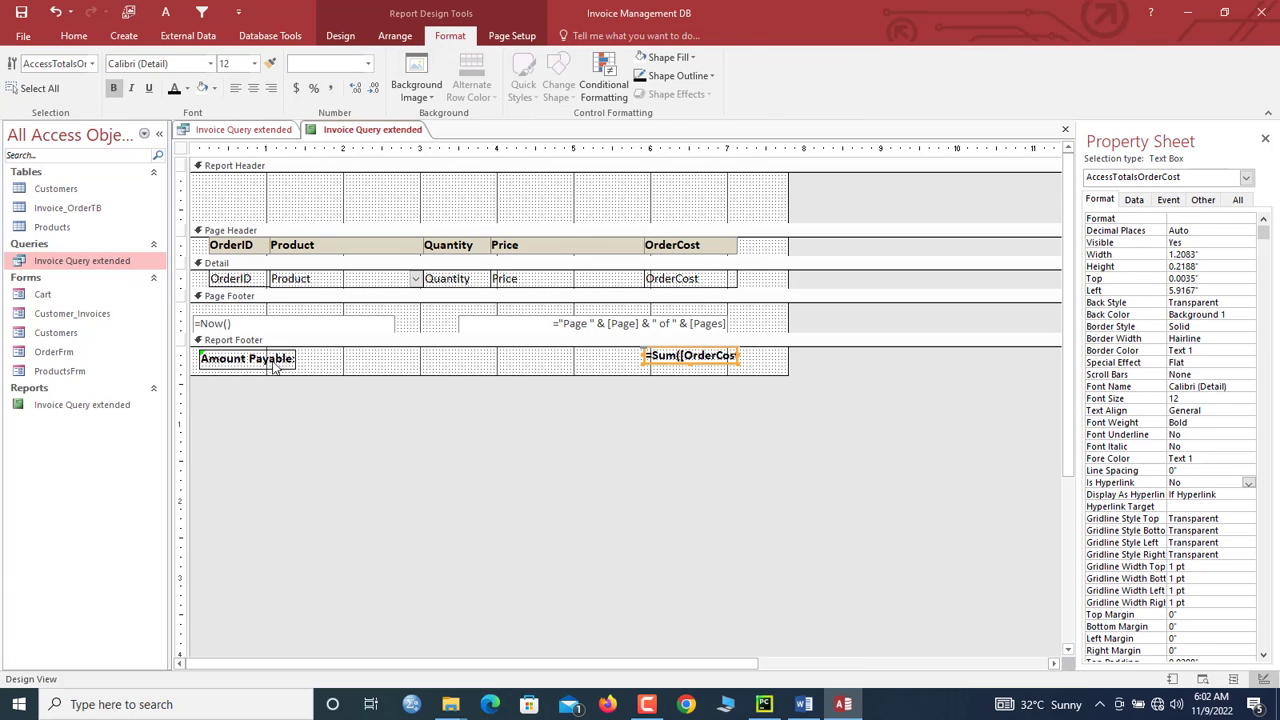
{"action": "left_click", "coordinate": [266, 363]}
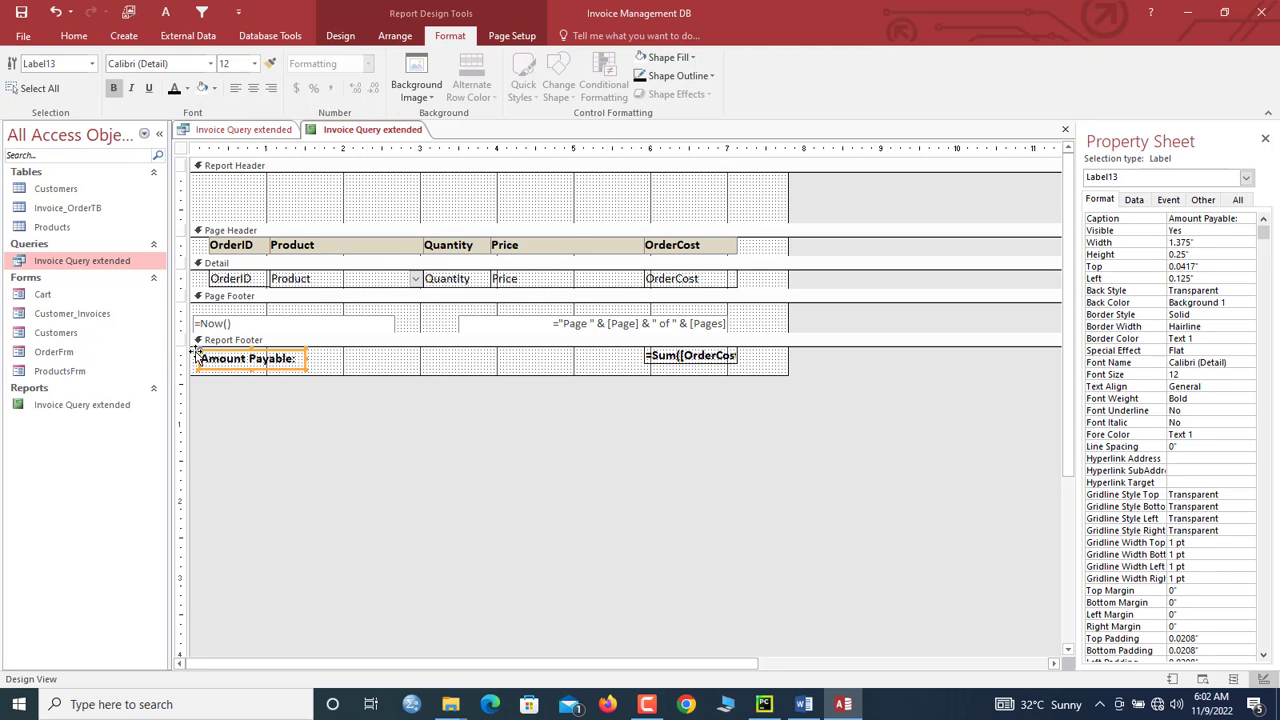
{"action": "left_click_drag", "start_coordinate": [302, 359], "coordinate": [530, 338]}
Step: Give the Amount Payable label and the sum box the same, taller height
{"action": "left_click", "coordinate": [658, 360], "text": "shift"}
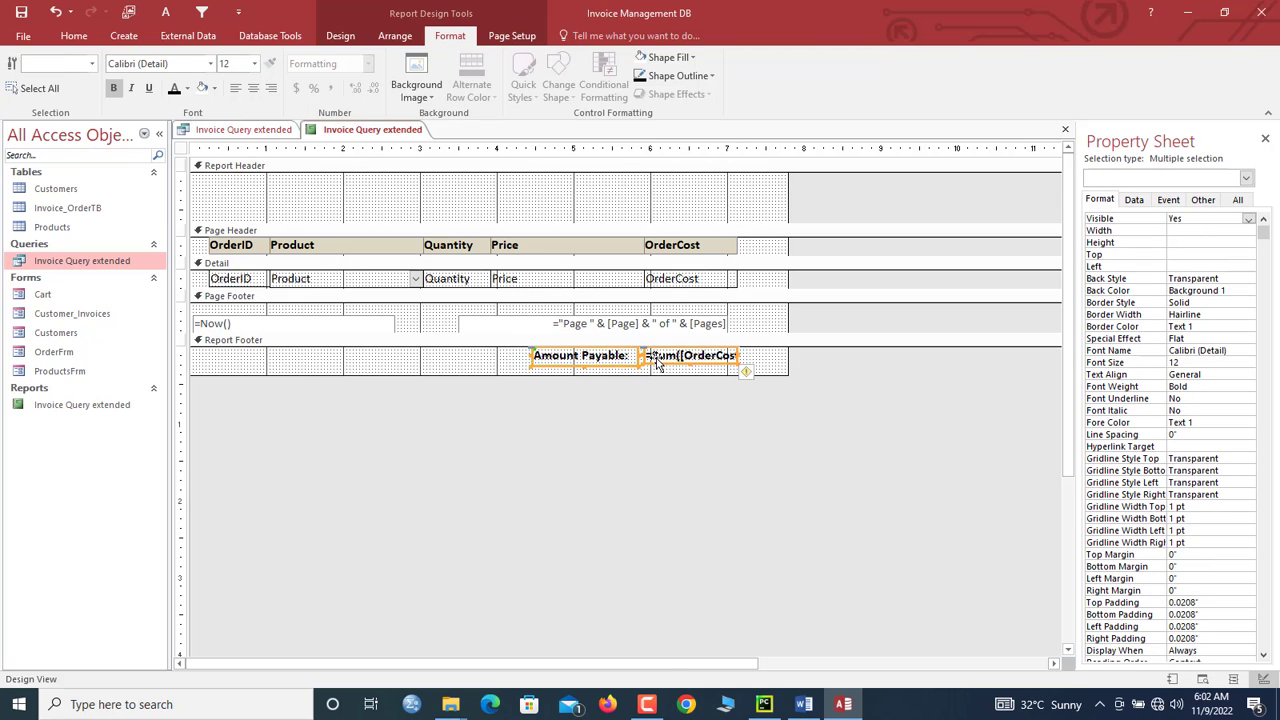
{"action": "right_click", "coordinate": [658, 360]}
{"action": "mouse_move", "coordinate": [737, 494]}
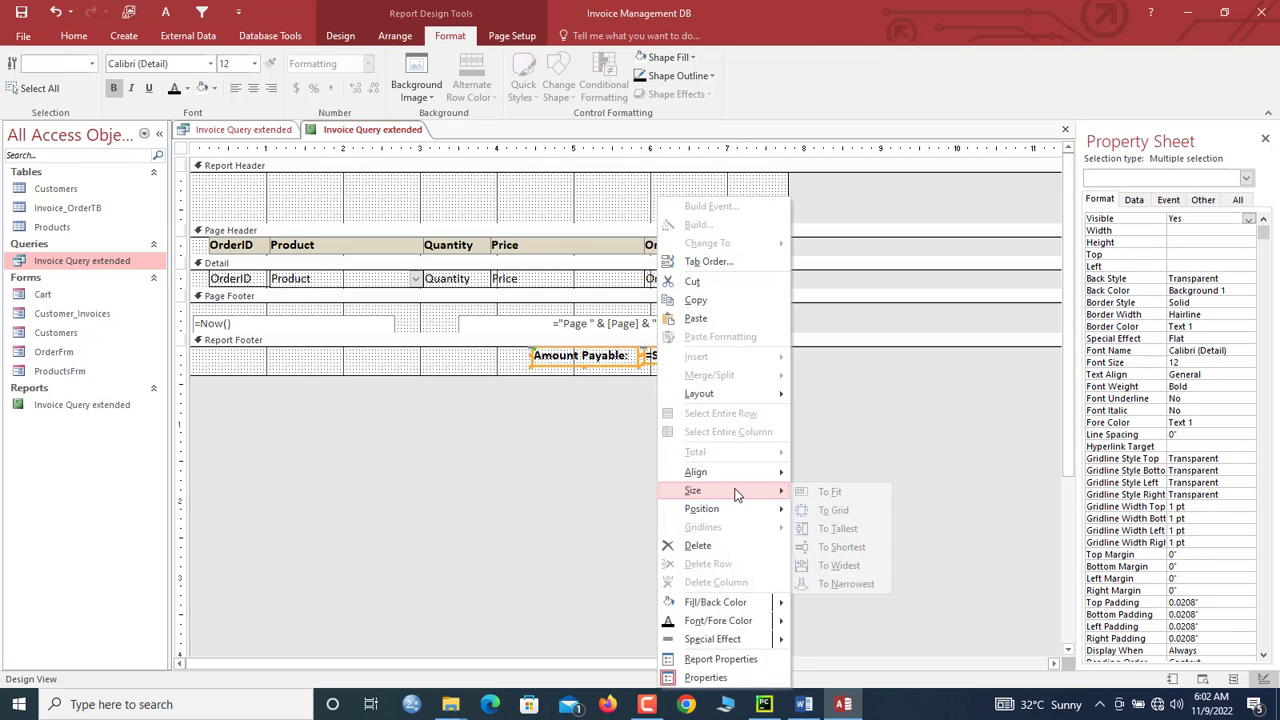
{"action": "left_click", "coordinate": [838, 528]}
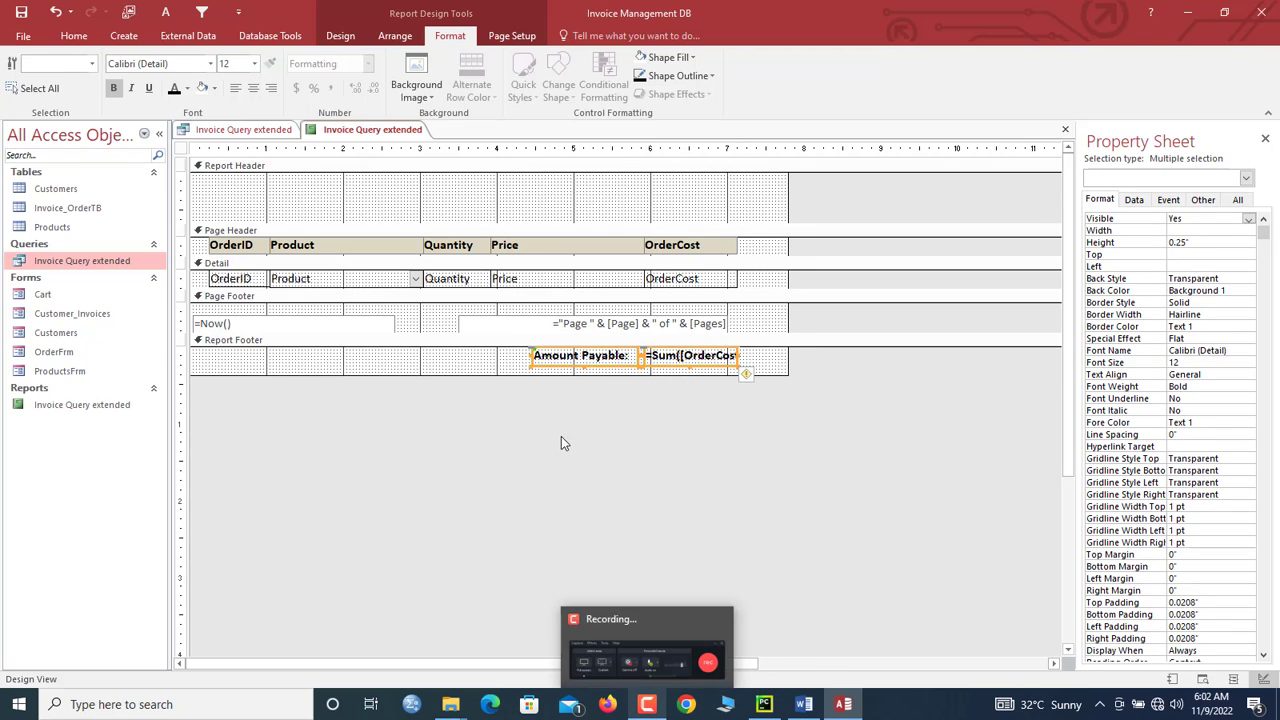
Step: Enlarge the report header and add an INOICE title label near its top
{"action": "left_click_drag", "start_coordinate": [364, 223], "coordinate": [373, 351]}
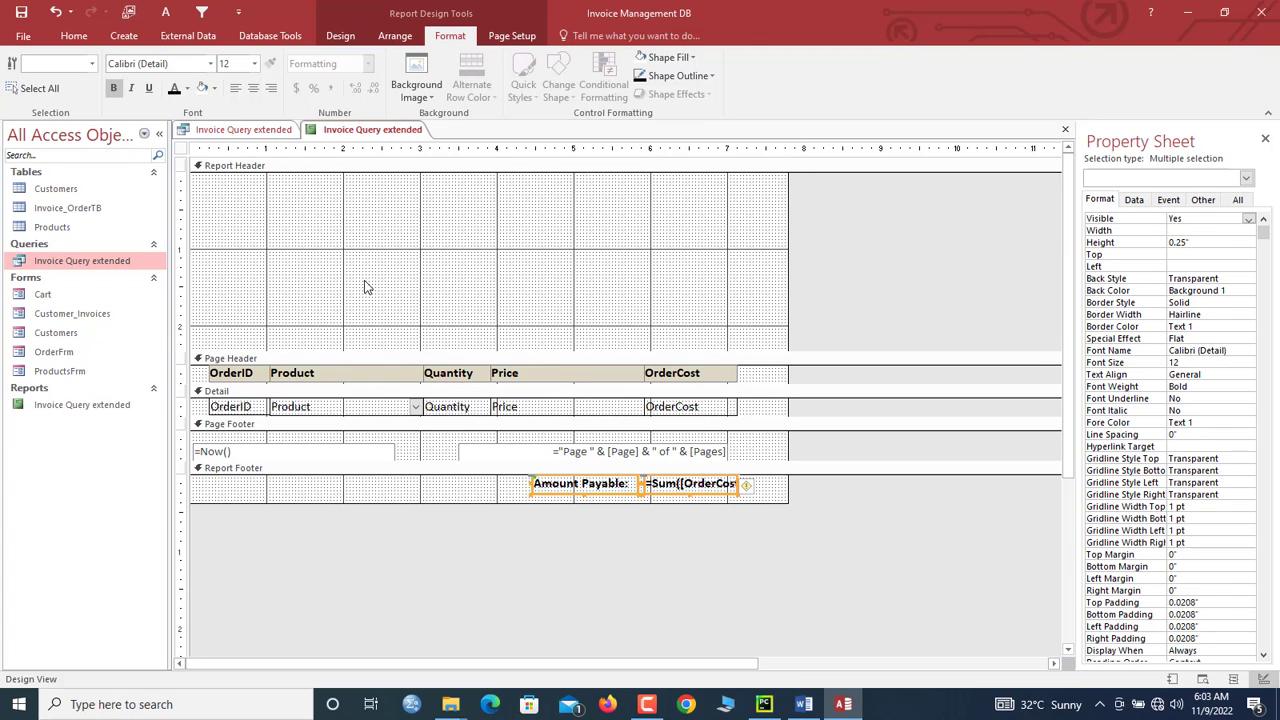
{"action": "left_click", "coordinate": [355, 241]}
{"action": "left_click", "coordinate": [340, 36]}
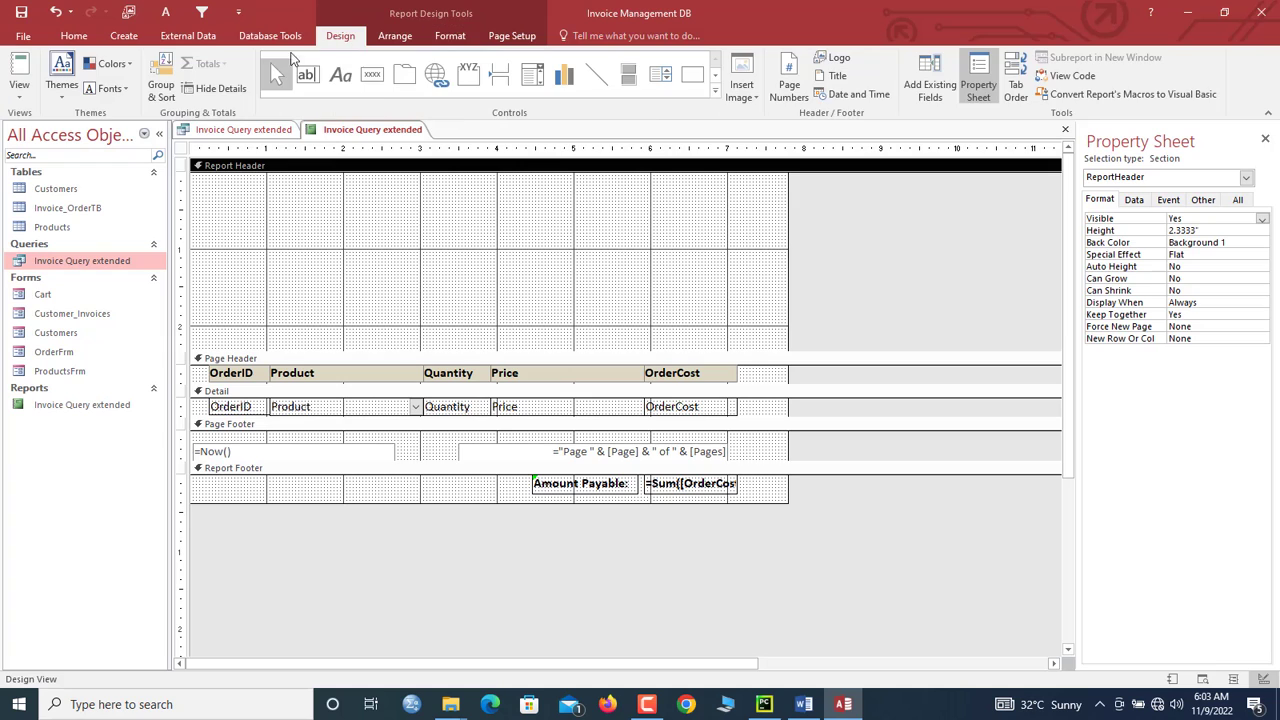
{"action": "left_click", "coordinate": [340, 74]}
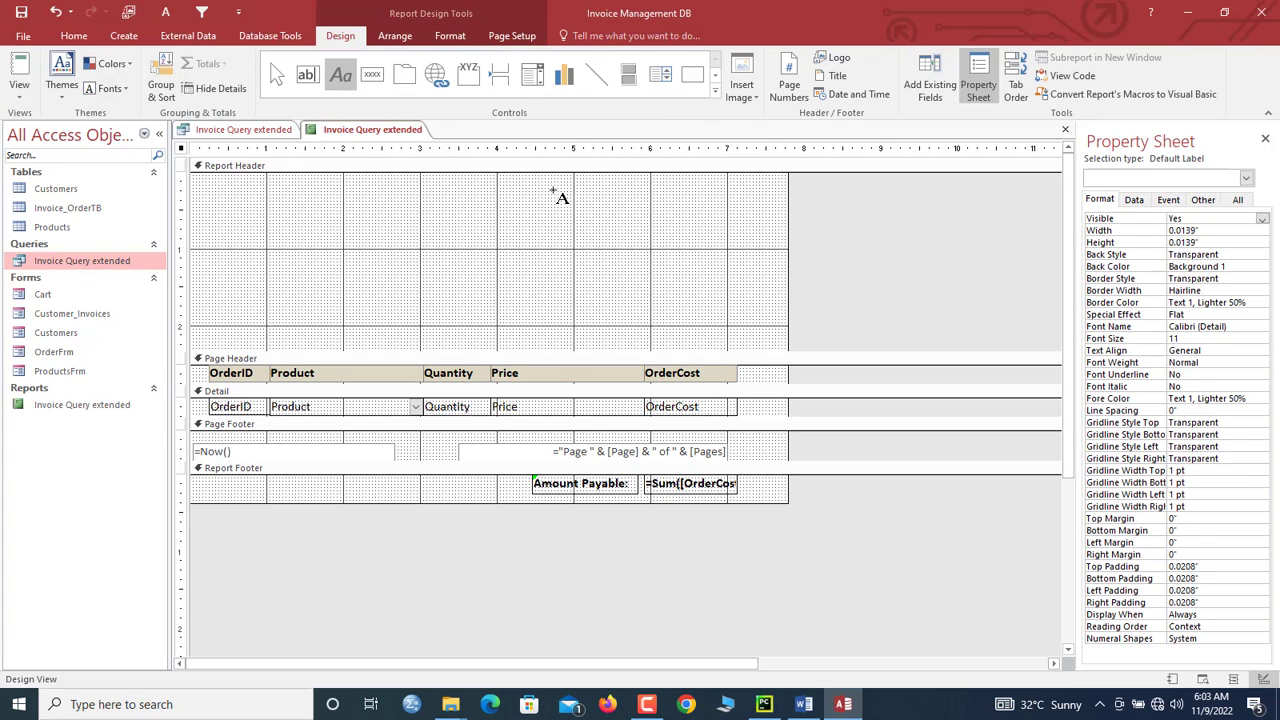
{"action": "mouse_move", "coordinate": [600, 176]}
{"action": "left_mouse_down"}
{"action": "mouse_move", "coordinate": [696, 212]}
{"action": "mouse_move", "coordinate": [770, 210]}
{"action": "left_mouse_up"}
{"action": "key", "text": "Caps_Lock"}
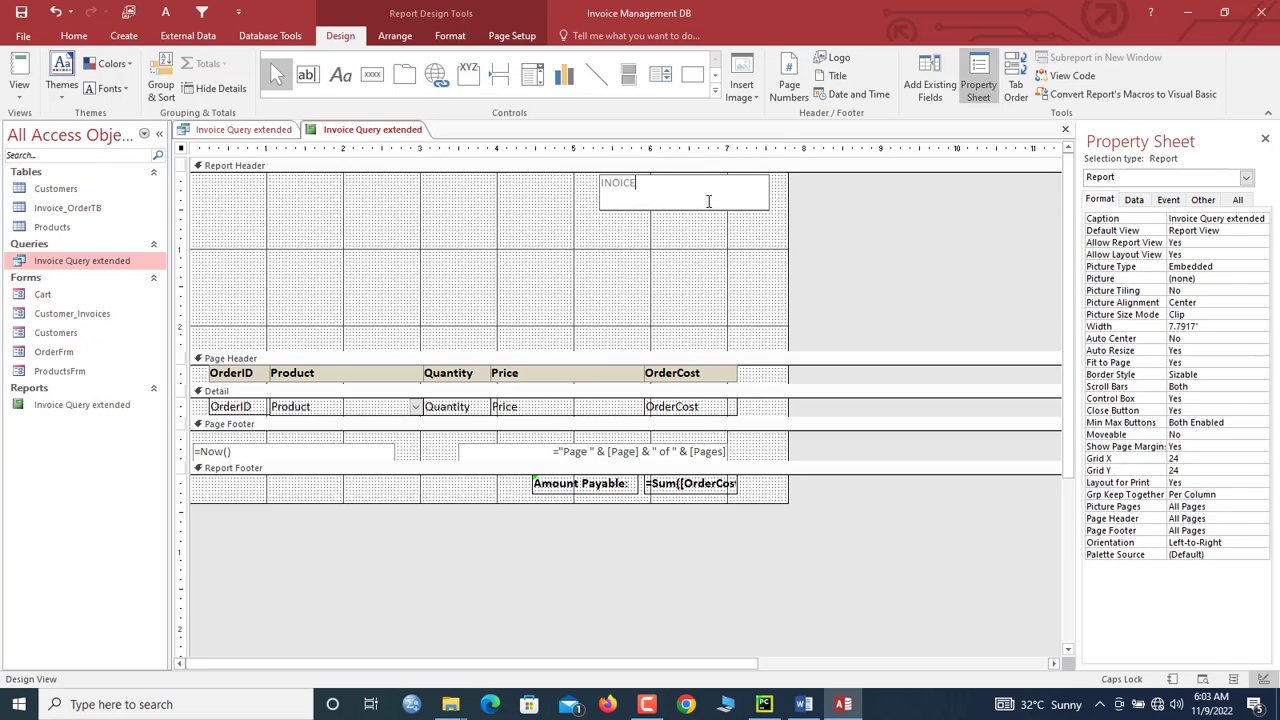
{"action": "left_click", "coordinate": [675, 237]}
Step: Center the INOICE title and make it bold, black, 22-point text in a shorter box
{"action": "left_click", "coordinate": [660, 198]}
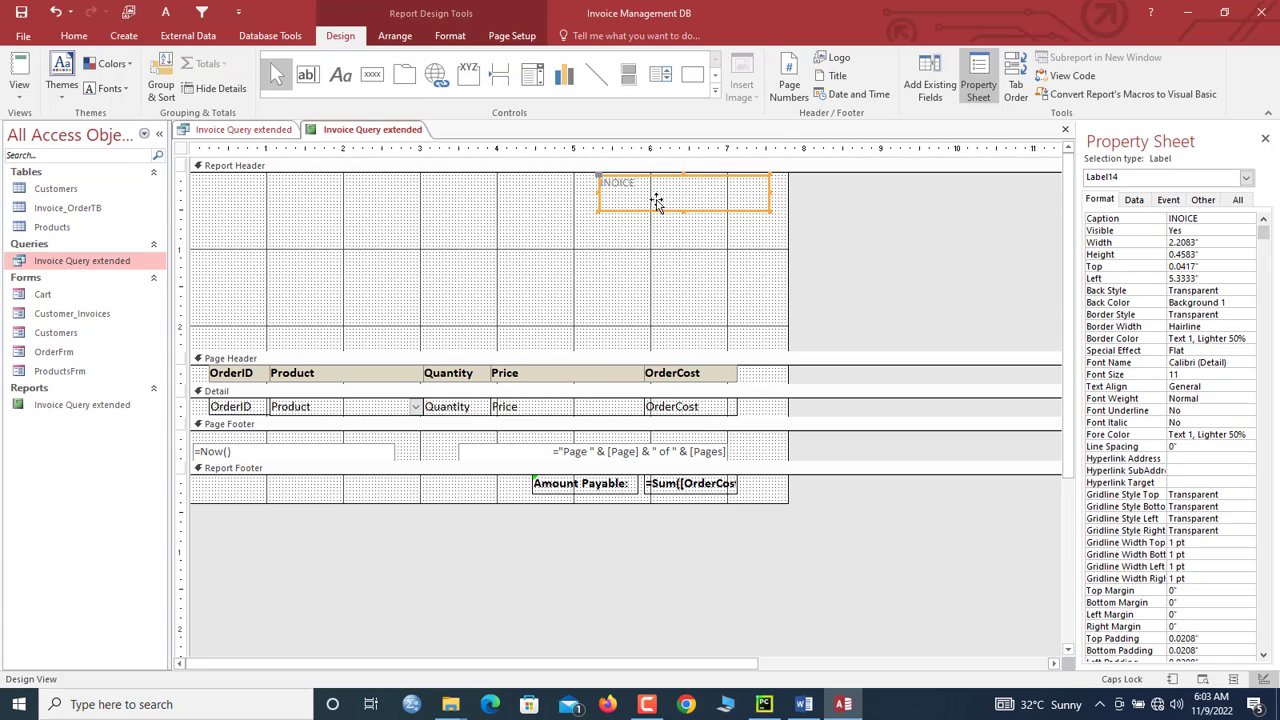
{"action": "key", "text": "ctrl+e"}
{"action": "left_click", "coordinate": [450, 36]}
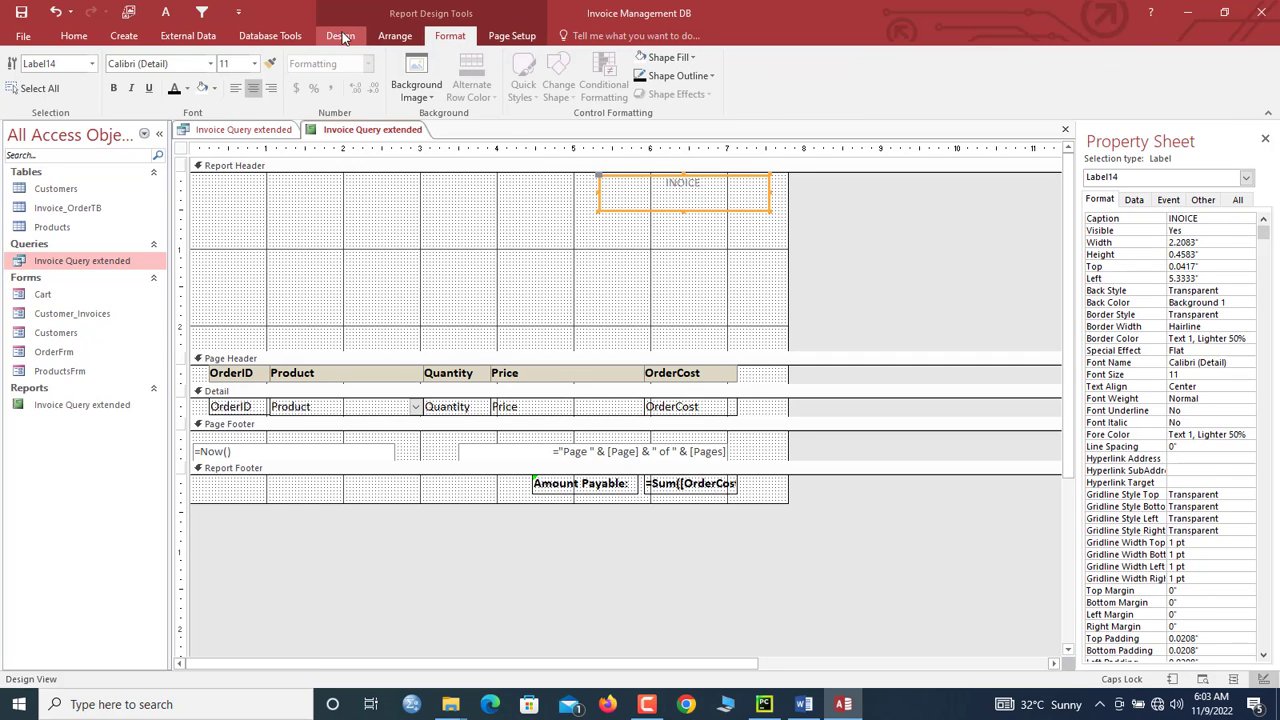
{"action": "left_click", "coordinate": [254, 63]}
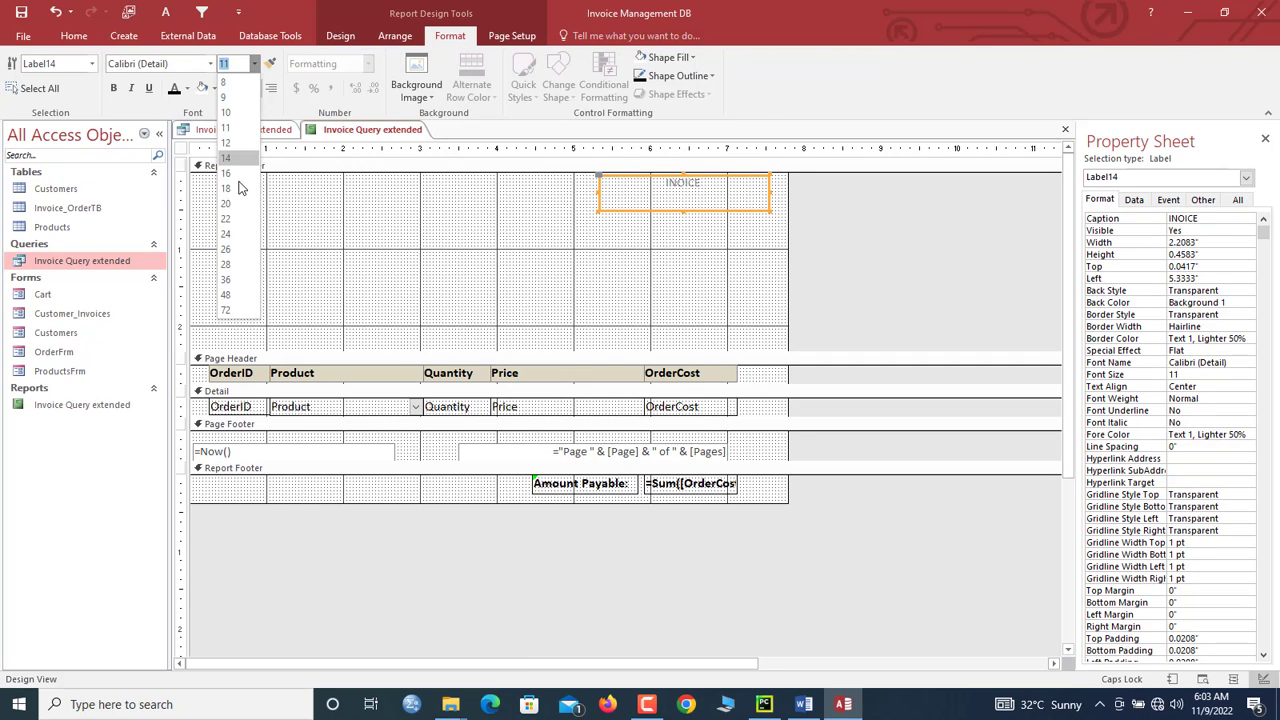
{"action": "left_click", "coordinate": [240, 190]}
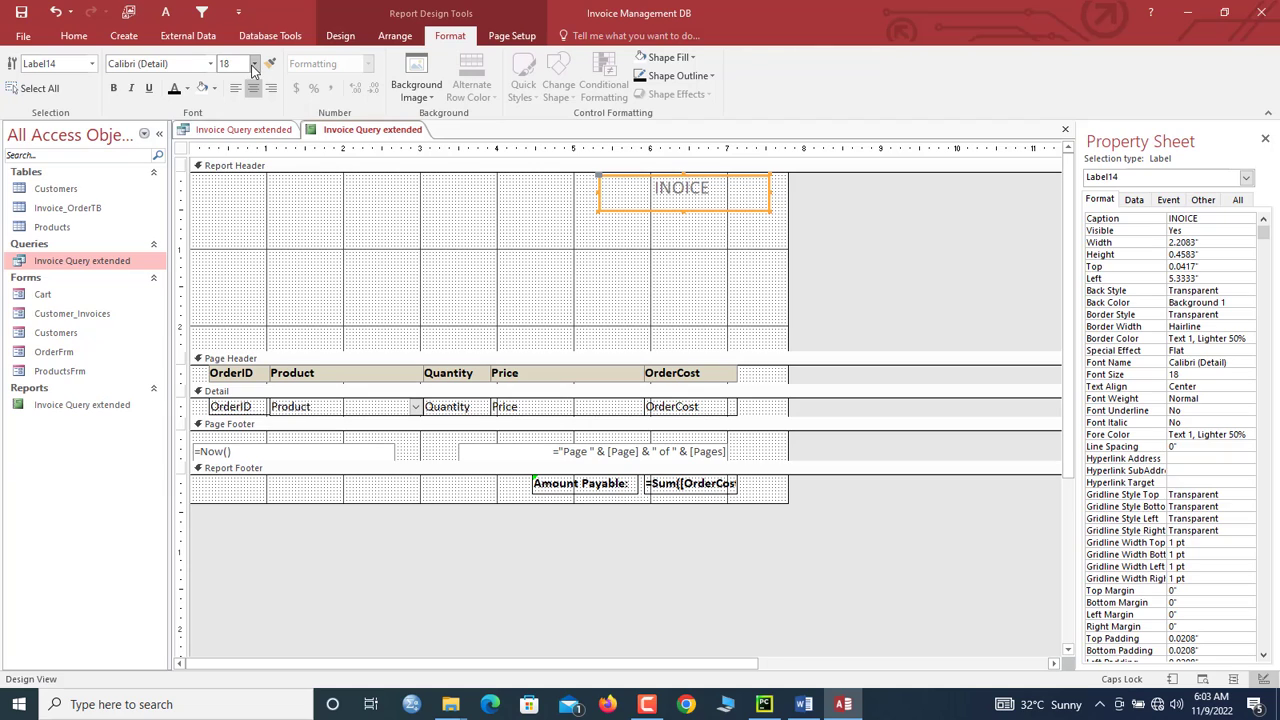
{"action": "left_click", "coordinate": [254, 63]}
{"action": "left_click", "coordinate": [228, 219]}
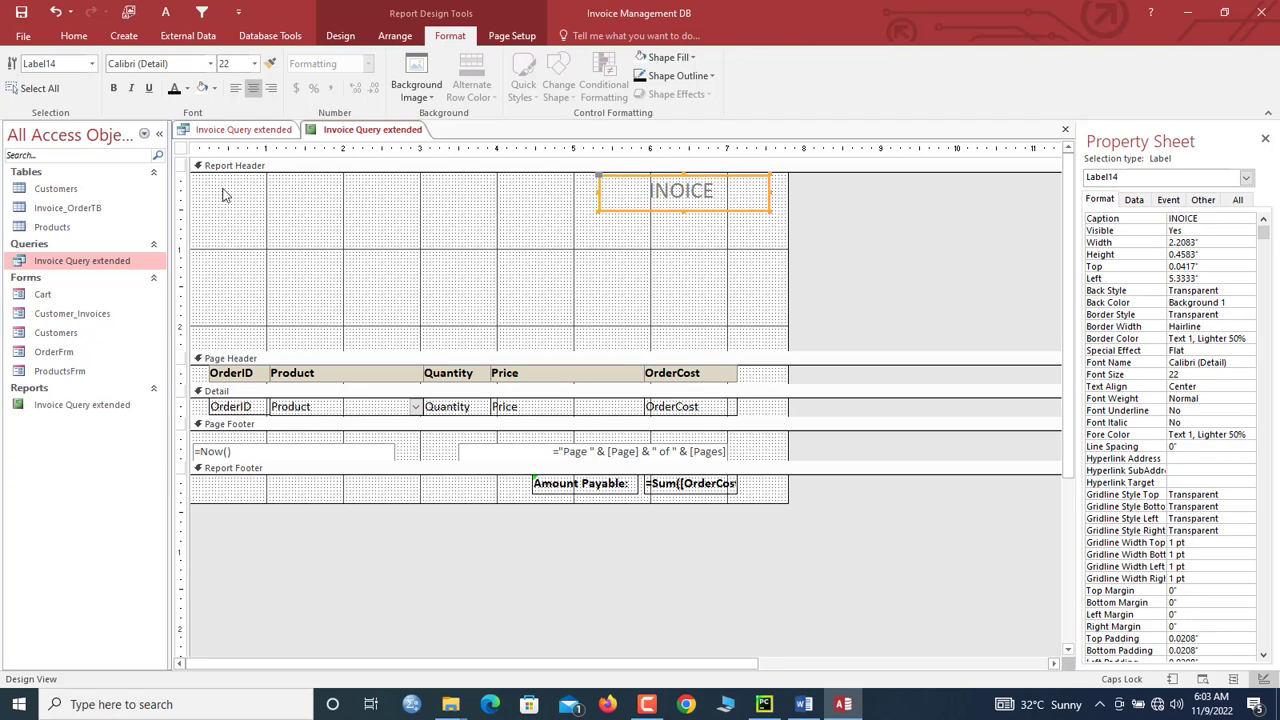
{"action": "left_click", "coordinate": [175, 89]}
{"action": "left_click", "coordinate": [113, 88]}
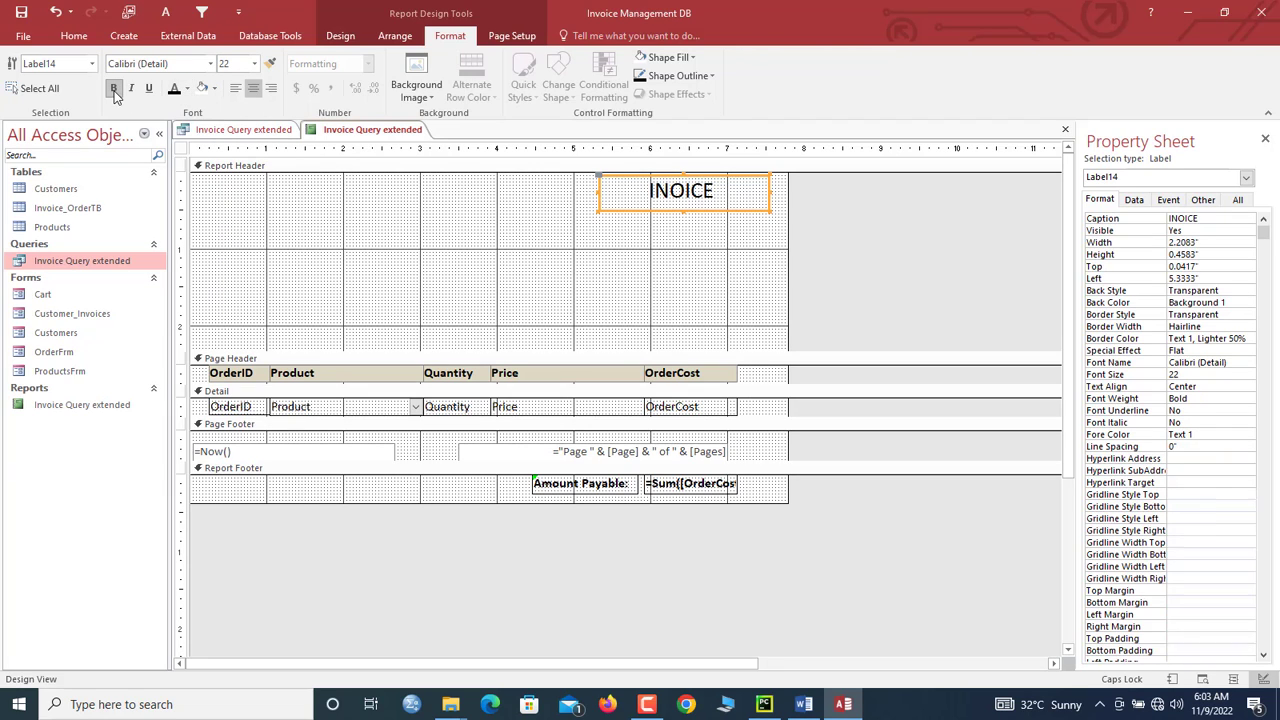
{"action": "left_click_drag", "start_coordinate": [684, 211], "coordinate": [669, 208]}
{"action": "left_click", "coordinate": [668, 207]}
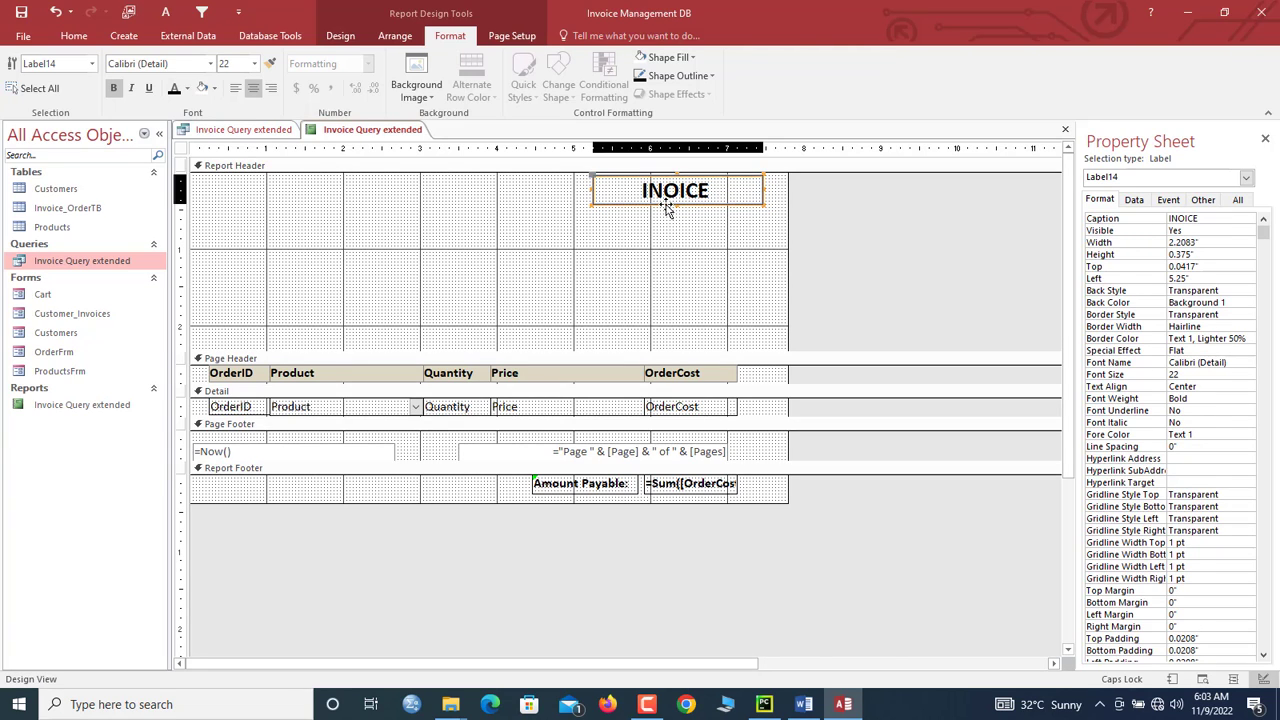
{"action": "left_click", "coordinate": [666, 207]}
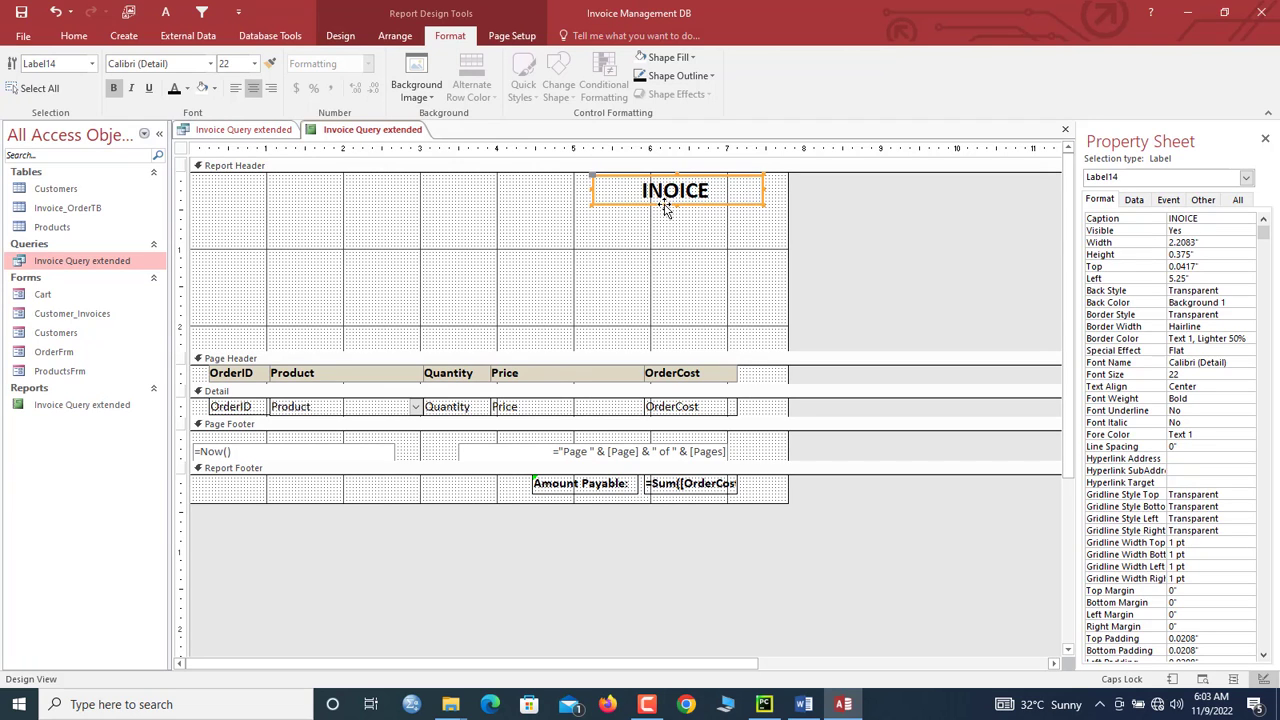
{"action": "left_click", "coordinate": [591, 255]}
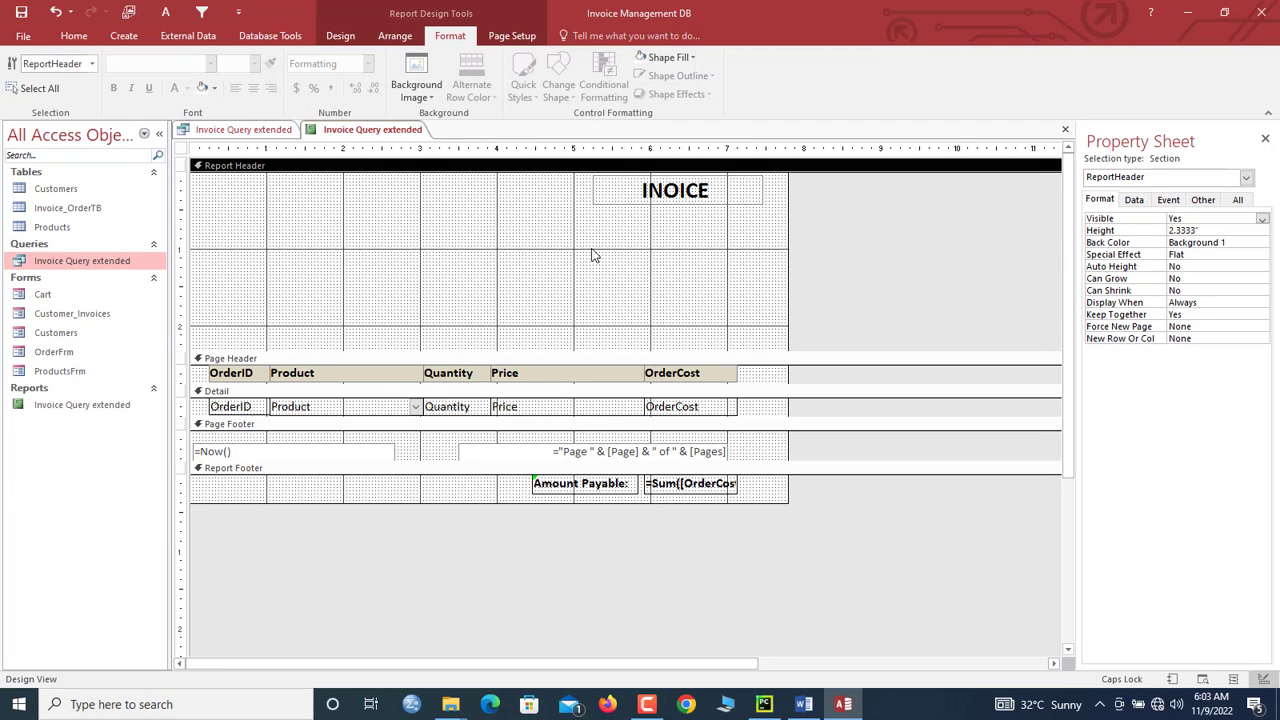
Step: Move the INOICE title to the header's left and insert the datatech logo from Downloads beneath it
{"action": "left_click_drag", "start_coordinate": [615, 192], "coordinate": [226, 201]}
{"action": "left_click", "coordinate": [465, 224]}
{"action": "left_click", "coordinate": [352, 36]}
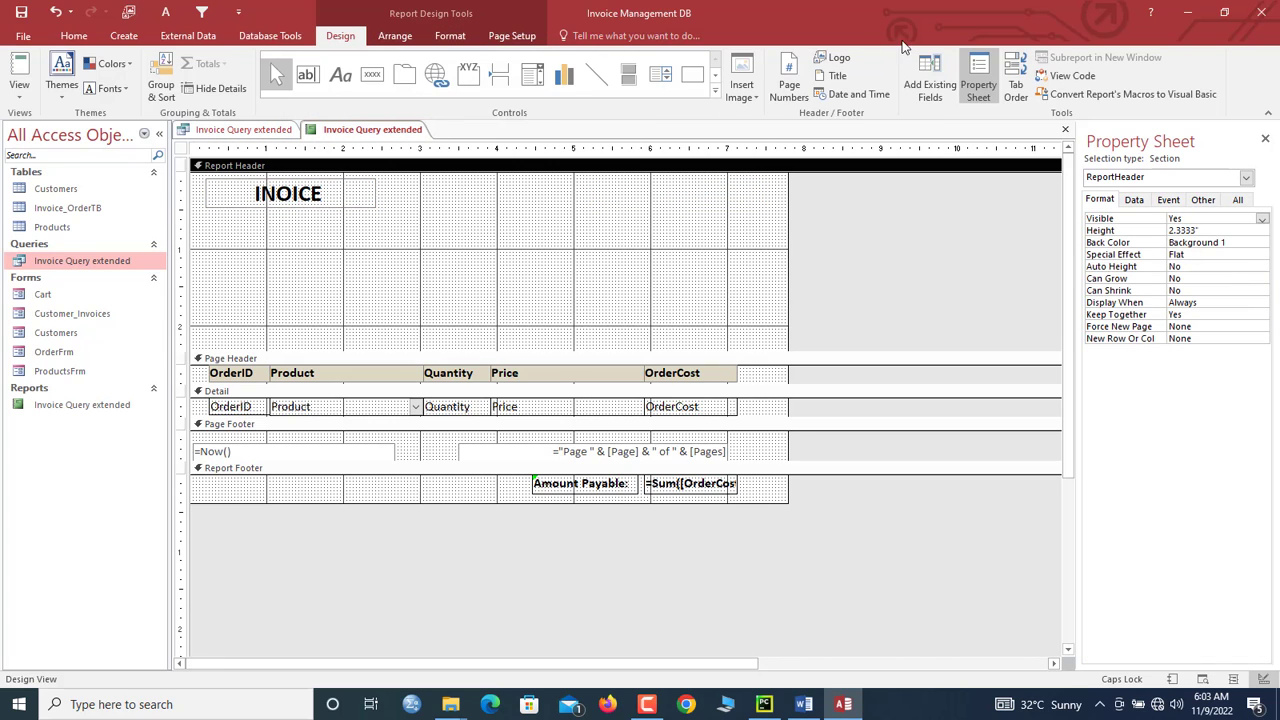
{"action": "left_click", "coordinate": [752, 94]}
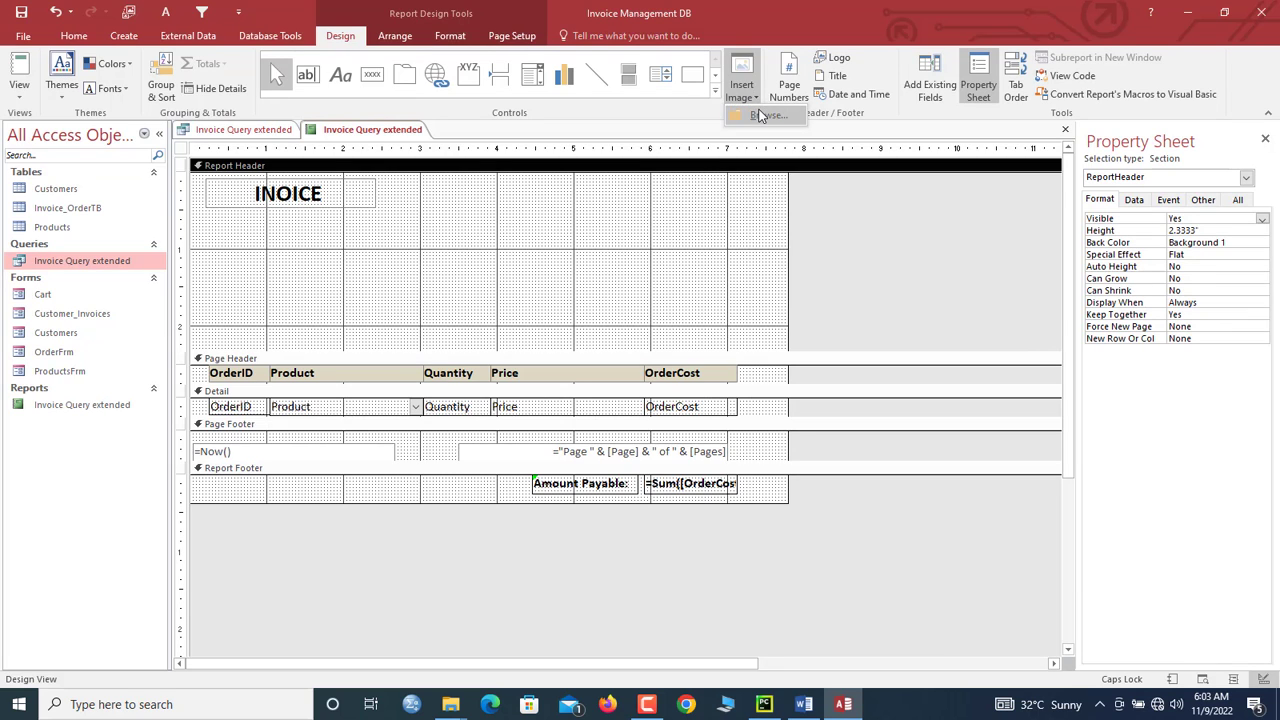
{"action": "left_click", "coordinate": [757, 114]}
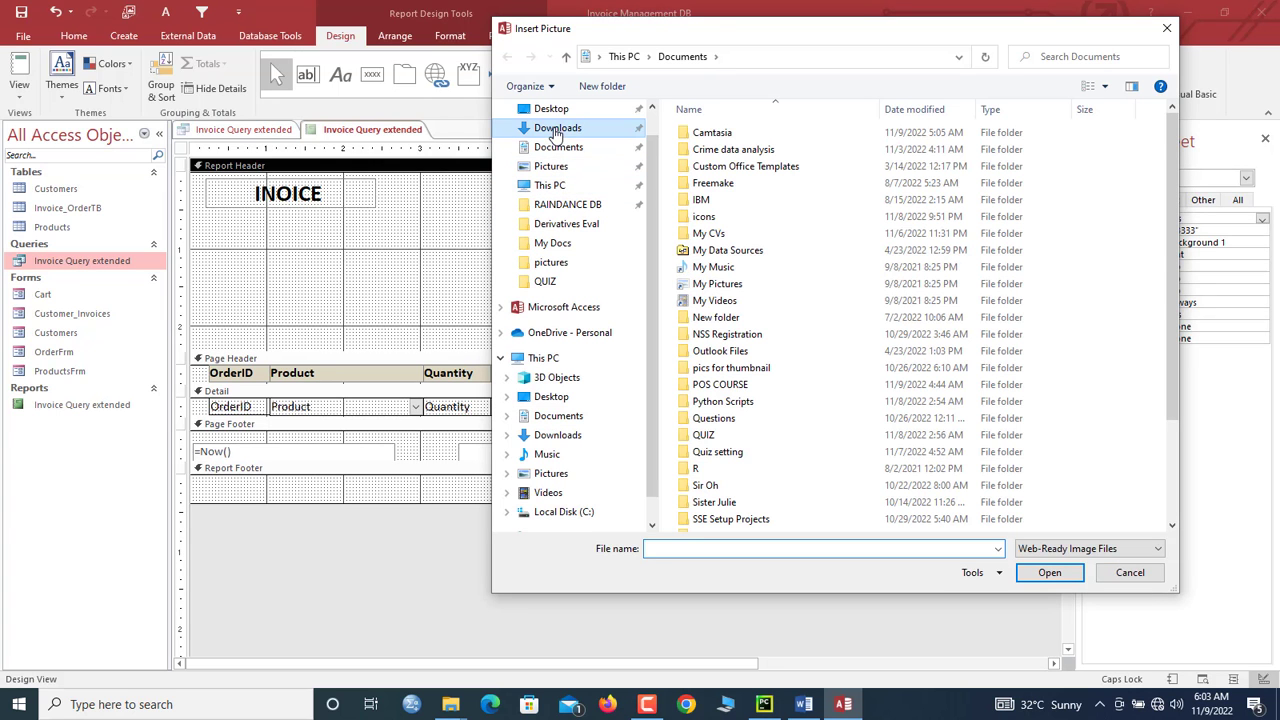
{"action": "left_click", "coordinate": [557, 129]}
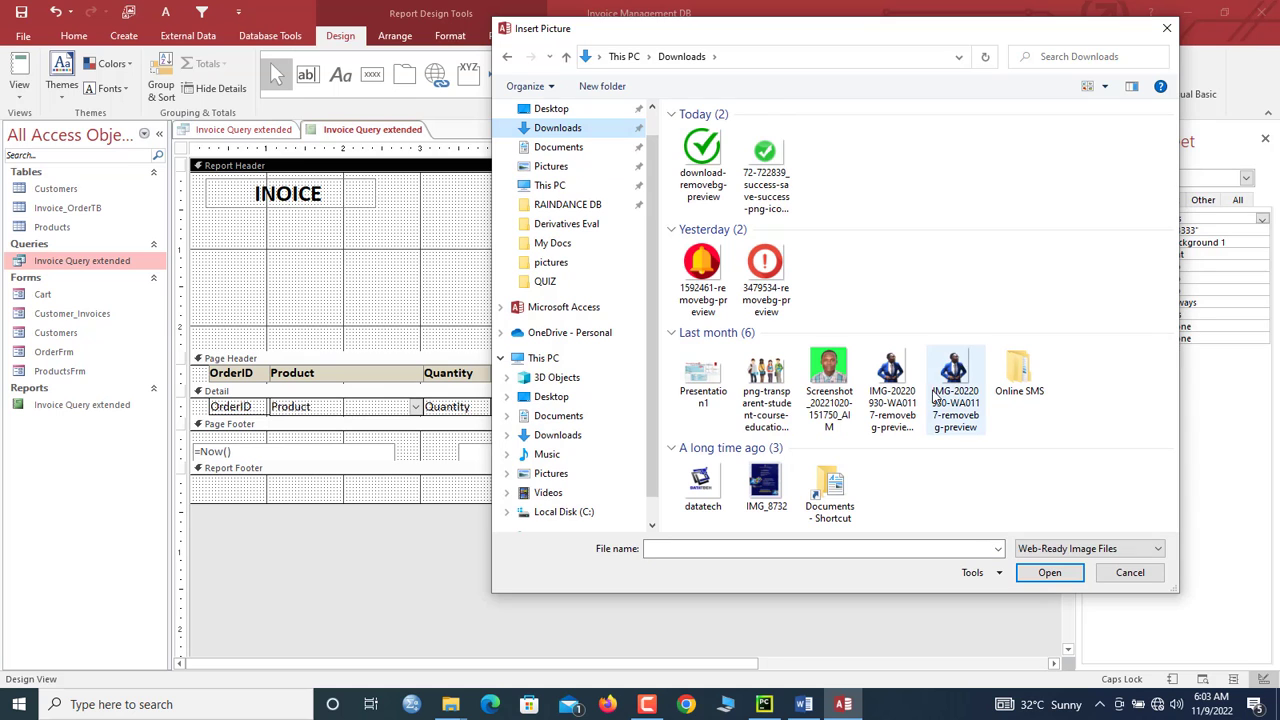
{"action": "double_click", "coordinate": [700, 490]}
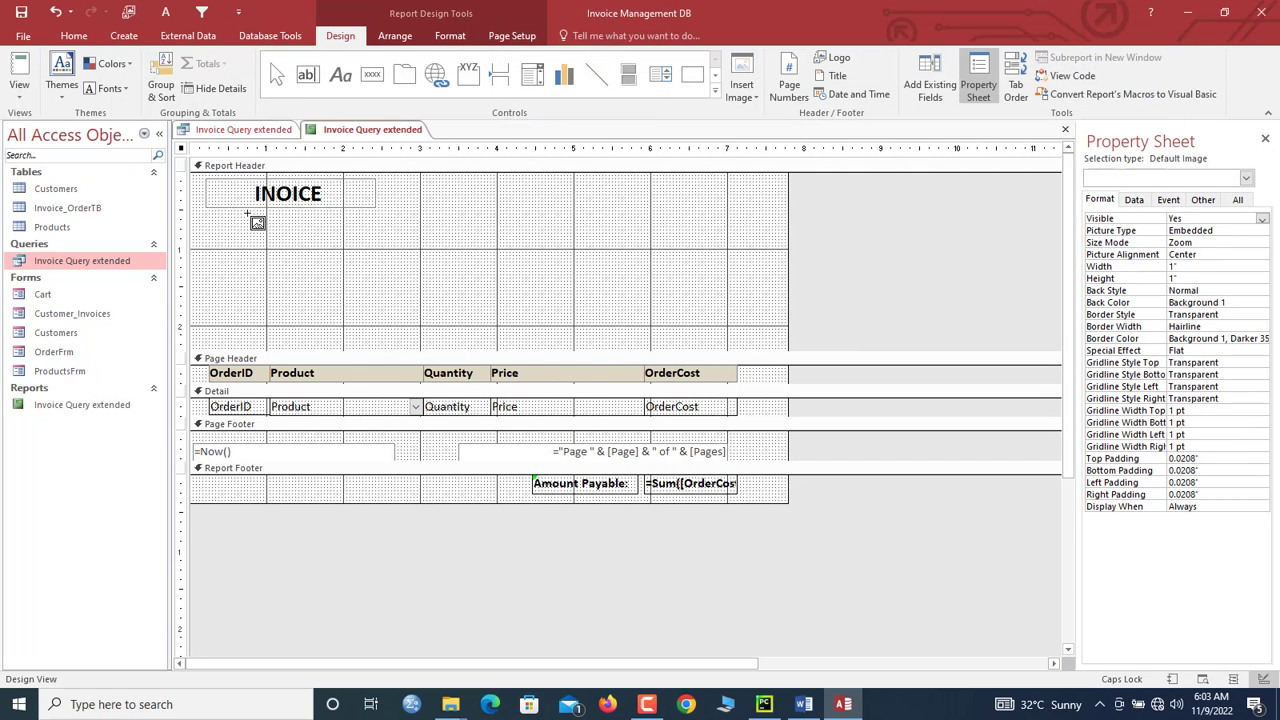
{"action": "left_click_drag", "start_coordinate": [248, 213], "coordinate": [338, 277]}
{"action": "left_click", "coordinate": [500, 280]}
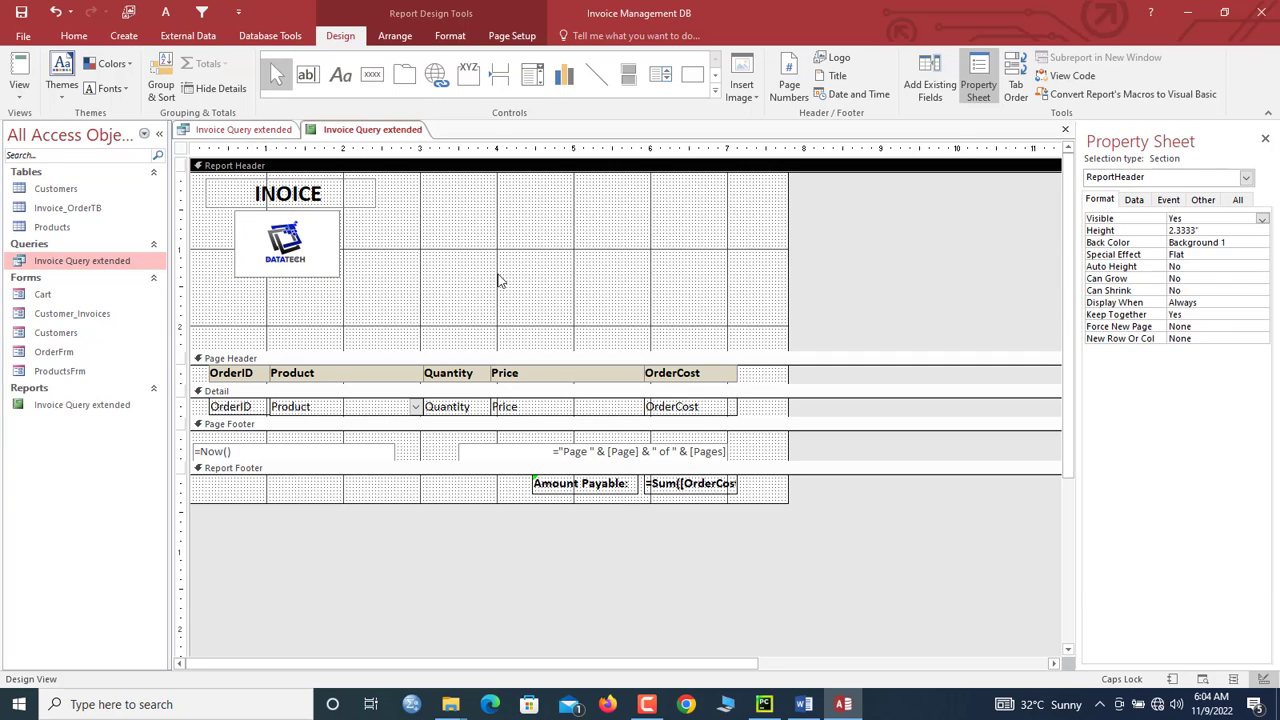
Step: Add the SalesCode field to the report header and relabel its caption 'Inoice #:'
{"action": "left_click", "coordinate": [930, 85]}
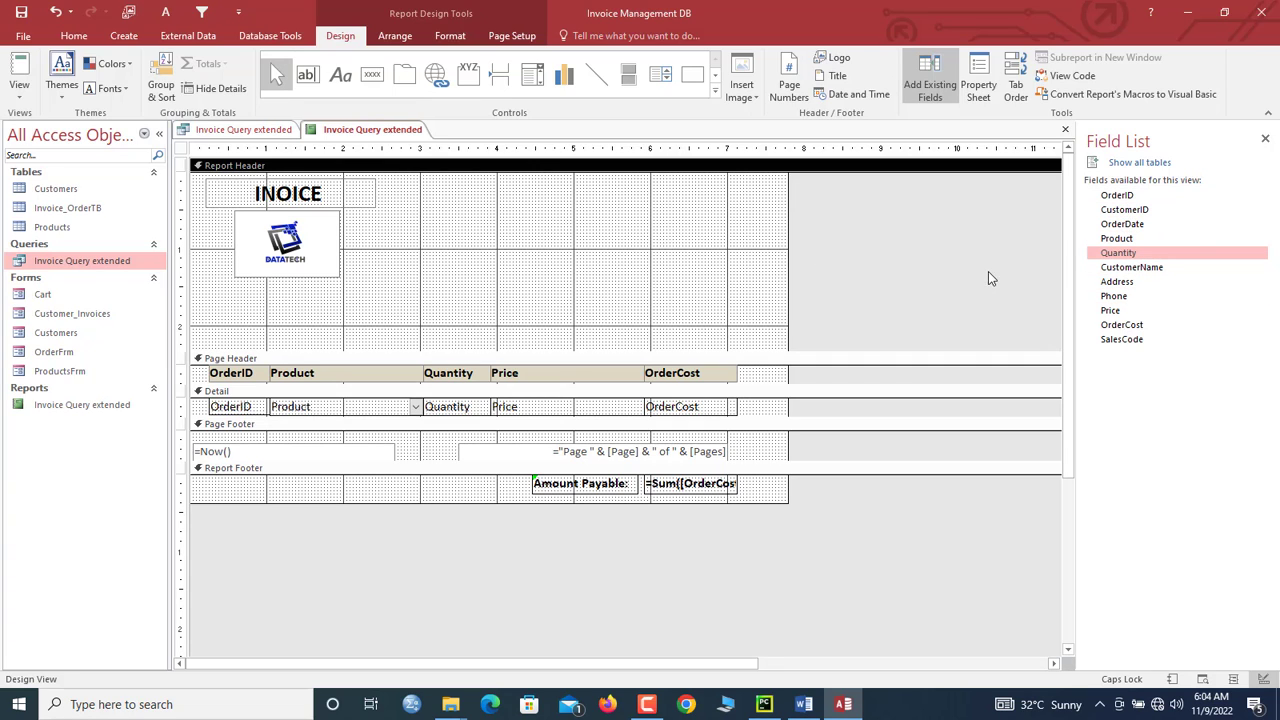
{"action": "left_click", "coordinate": [1135, 340]}
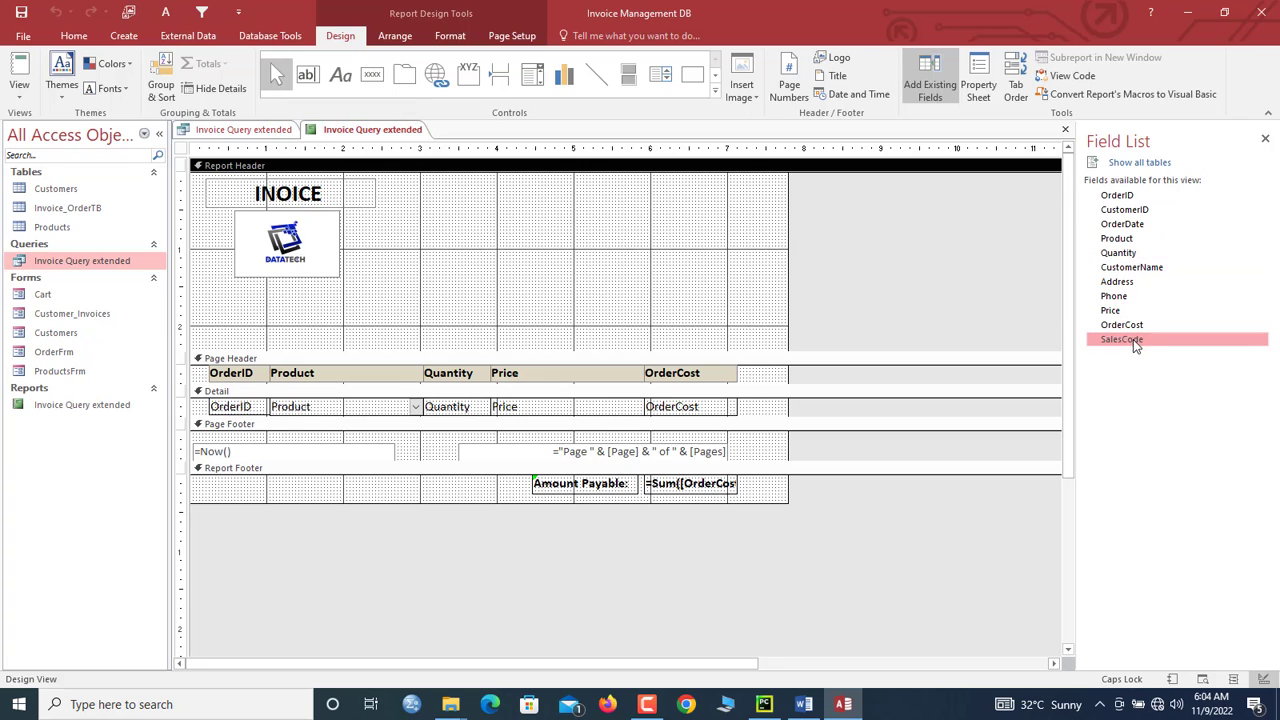
{"action": "left_click_drag", "start_coordinate": [1133, 339], "coordinate": [626, 198]}
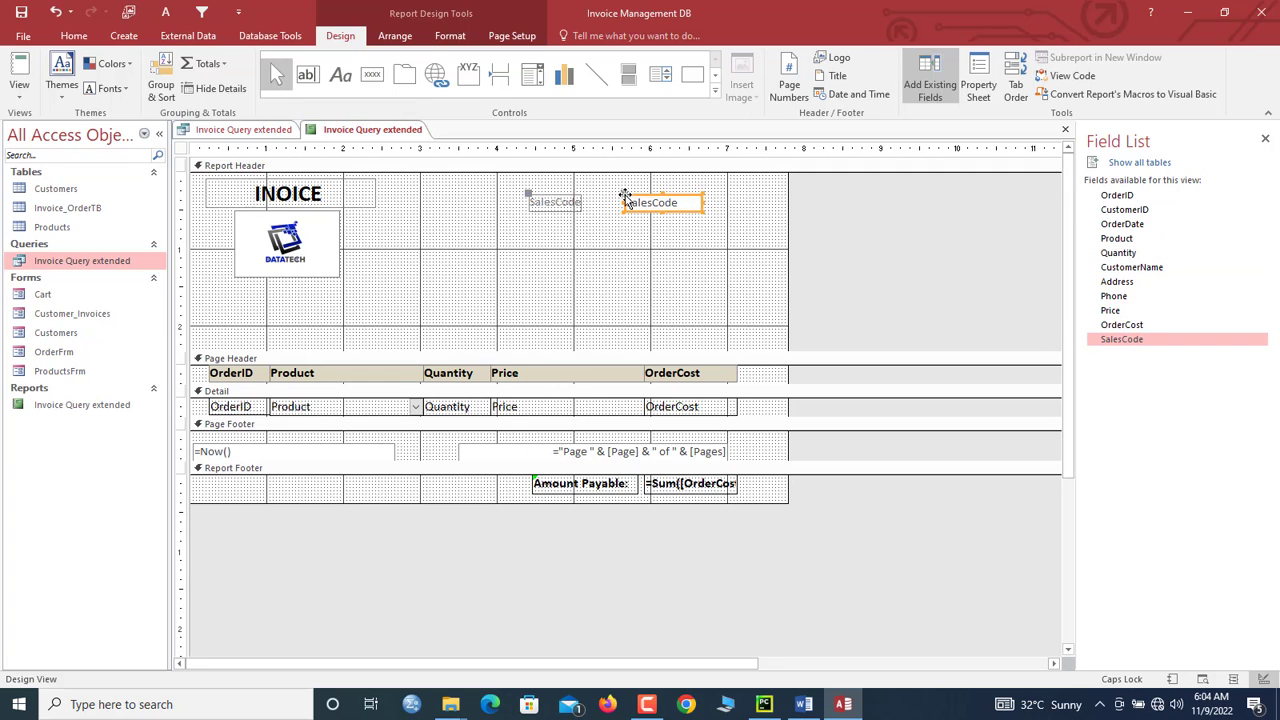
{"action": "left_click", "coordinate": [571, 204]}
{"action": "double_click", "coordinate": [569, 203]}
{"action": "type", "text": "INO"}
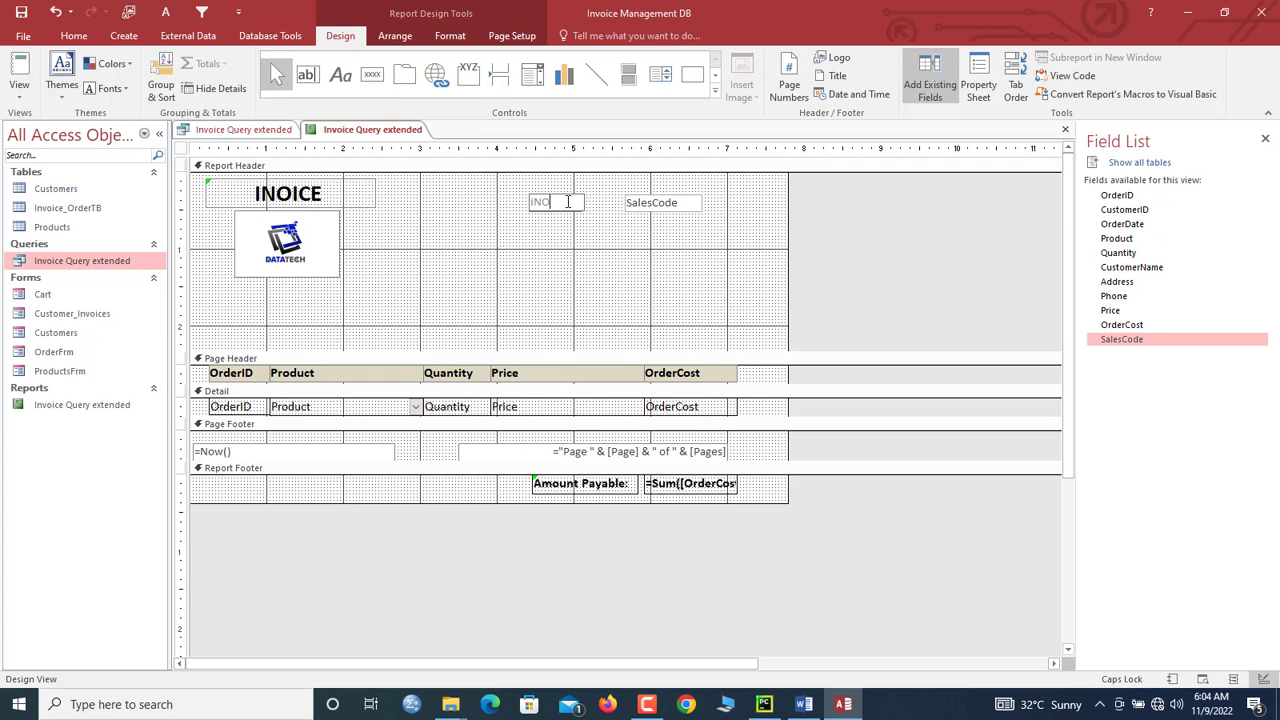
{"action": "key", "text": "Caps_Lock"}
{"action": "type", "text": "Inoice #:"}
Step: Line up the invoice label and SalesCode box, shift them right, and shorten the header
{"action": "left_click", "coordinate": [628, 203]}
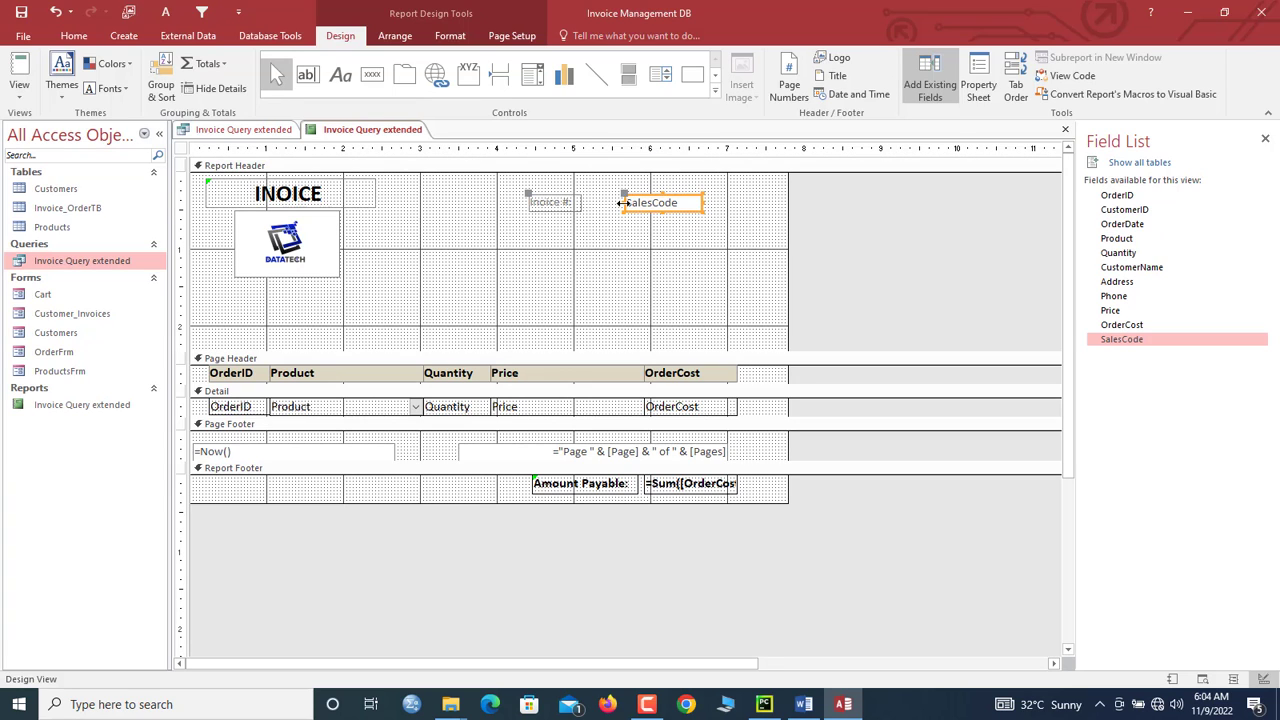
{"action": "left_click_drag", "start_coordinate": [625, 203], "coordinate": [586, 203]}
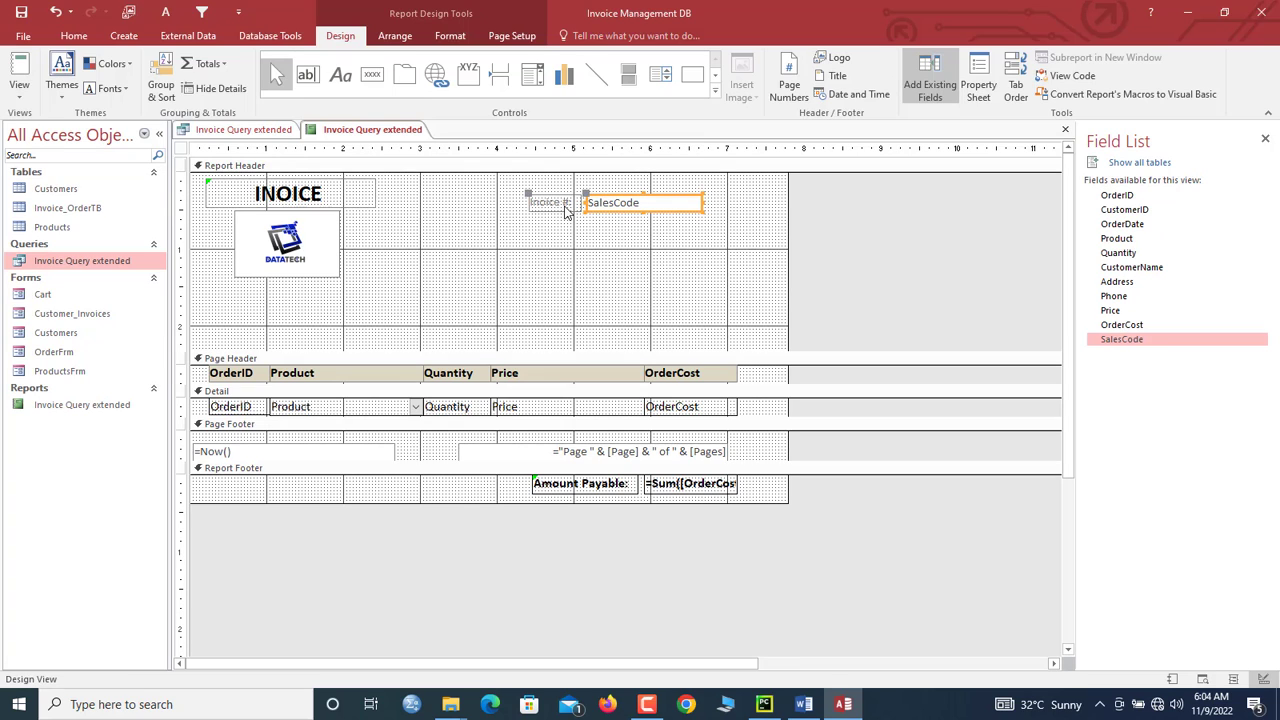
{"action": "left_click", "coordinate": [565, 205], "text": "shift"}
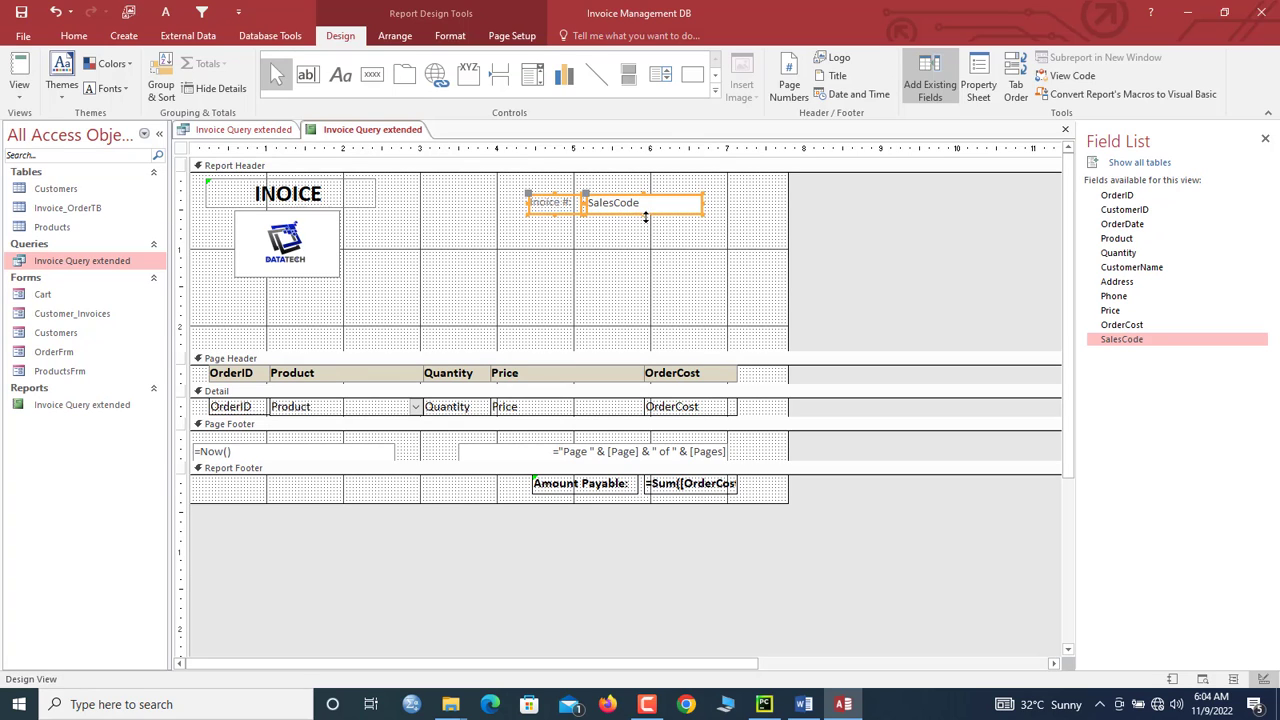
{"action": "left_click_drag", "start_coordinate": [635, 206], "coordinate": [667, 206]}
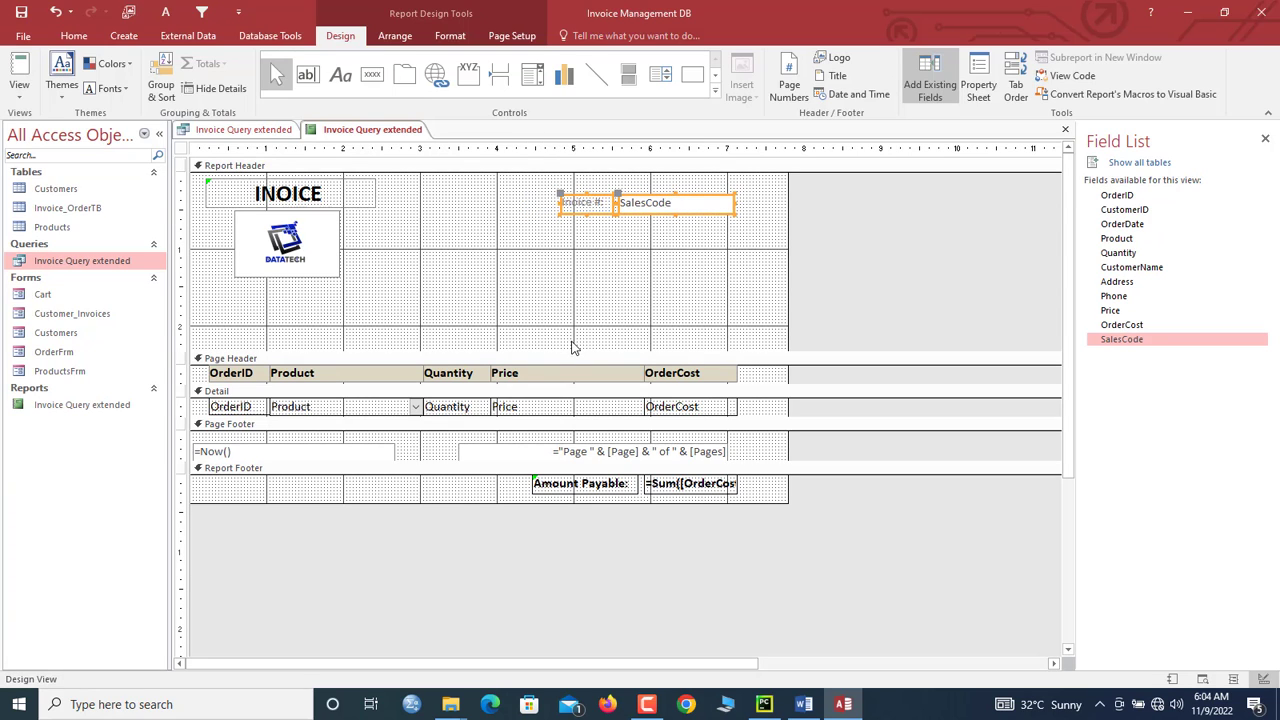
{"action": "left_click_drag", "start_coordinate": [571, 349], "coordinate": [571, 297]}
Step: Set the invoice number label and SalesCode box to 14-point black text, widening the label
{"action": "left_click", "coordinate": [449, 34]}
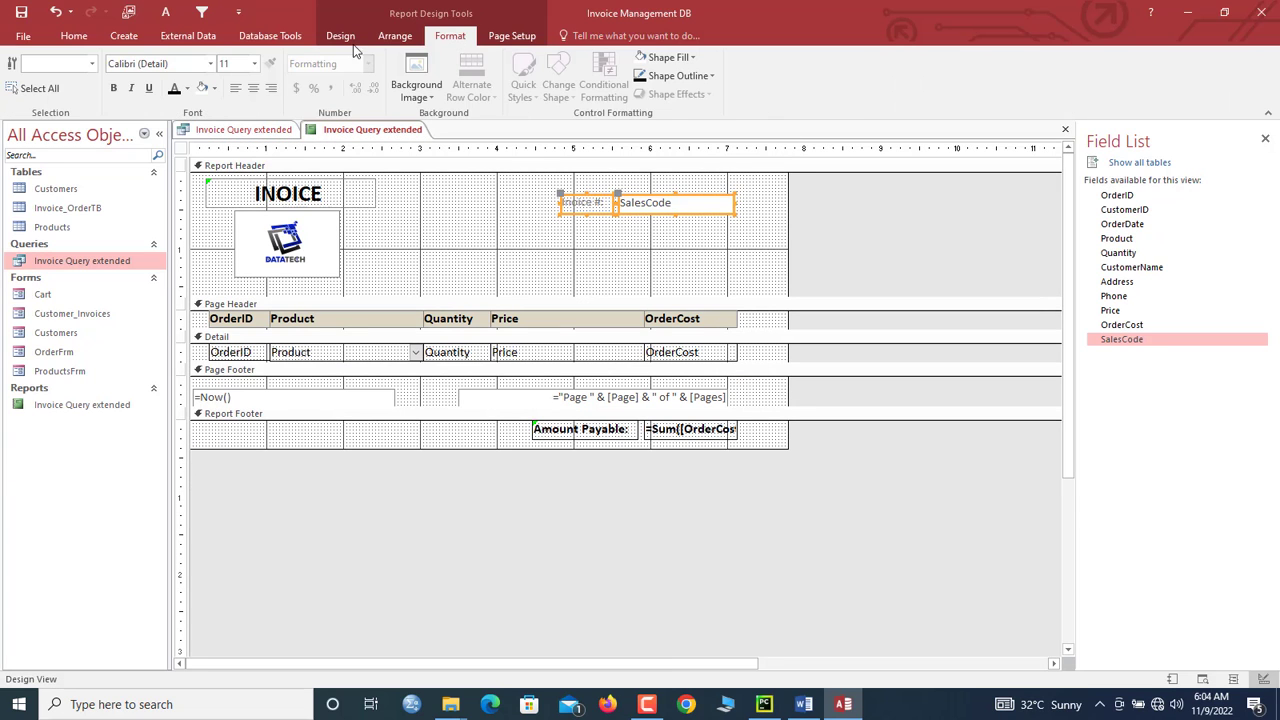
{"action": "left_click", "coordinate": [256, 64]}
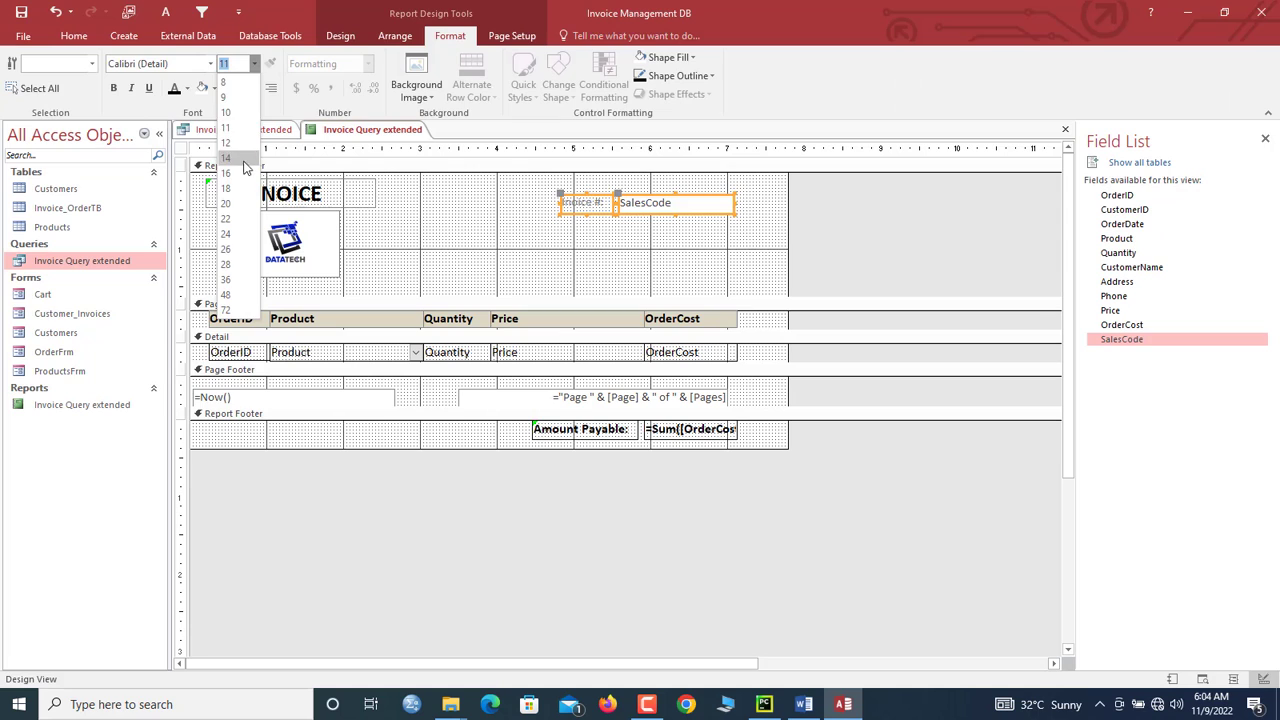
{"action": "left_click", "coordinate": [245, 161]}
{"action": "left_click", "coordinate": [540, 261]}
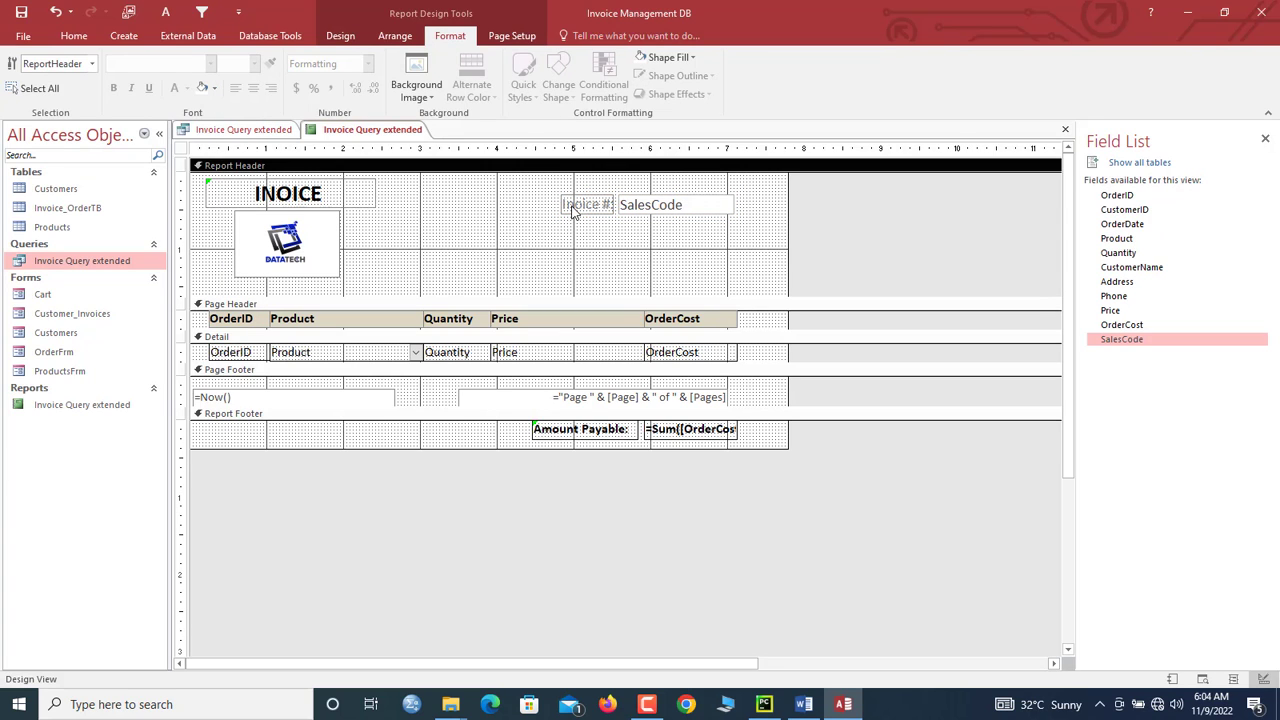
{"action": "left_click", "coordinate": [563, 205]}
{"action": "left_click_drag", "start_coordinate": [561, 204], "coordinate": [537, 204]}
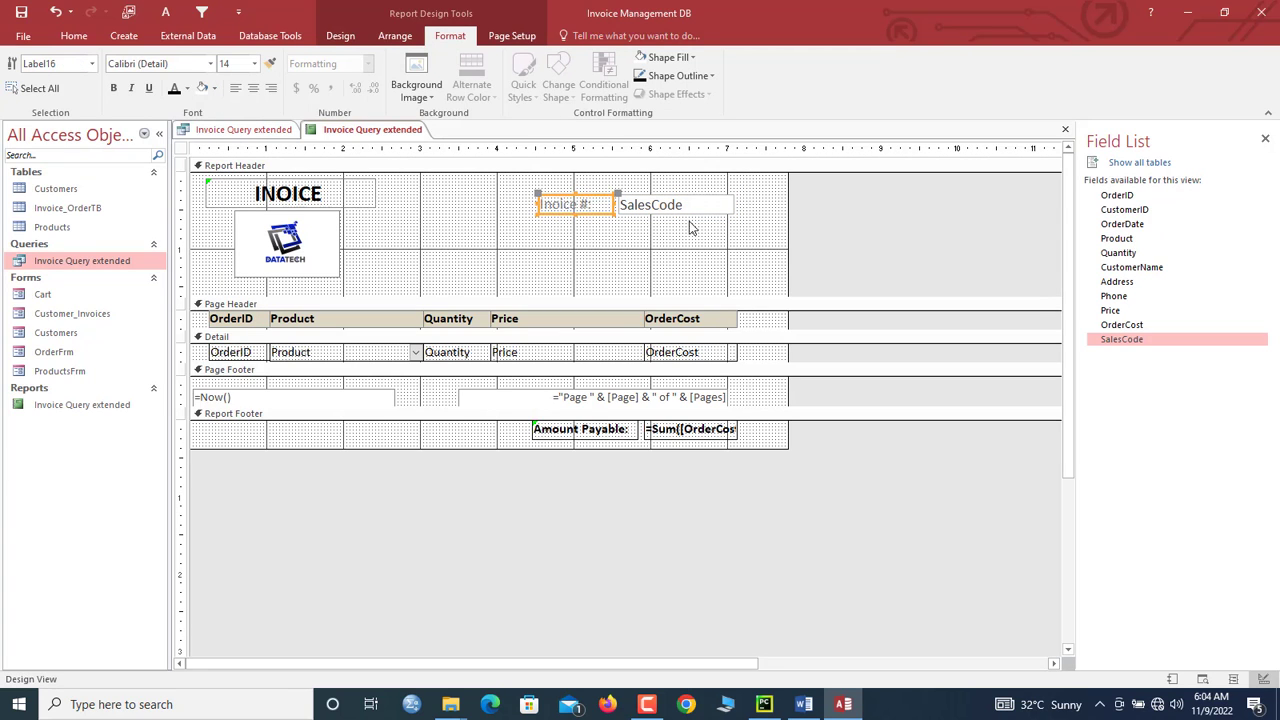
{"action": "left_click", "coordinate": [675, 205], "text": "shift"}
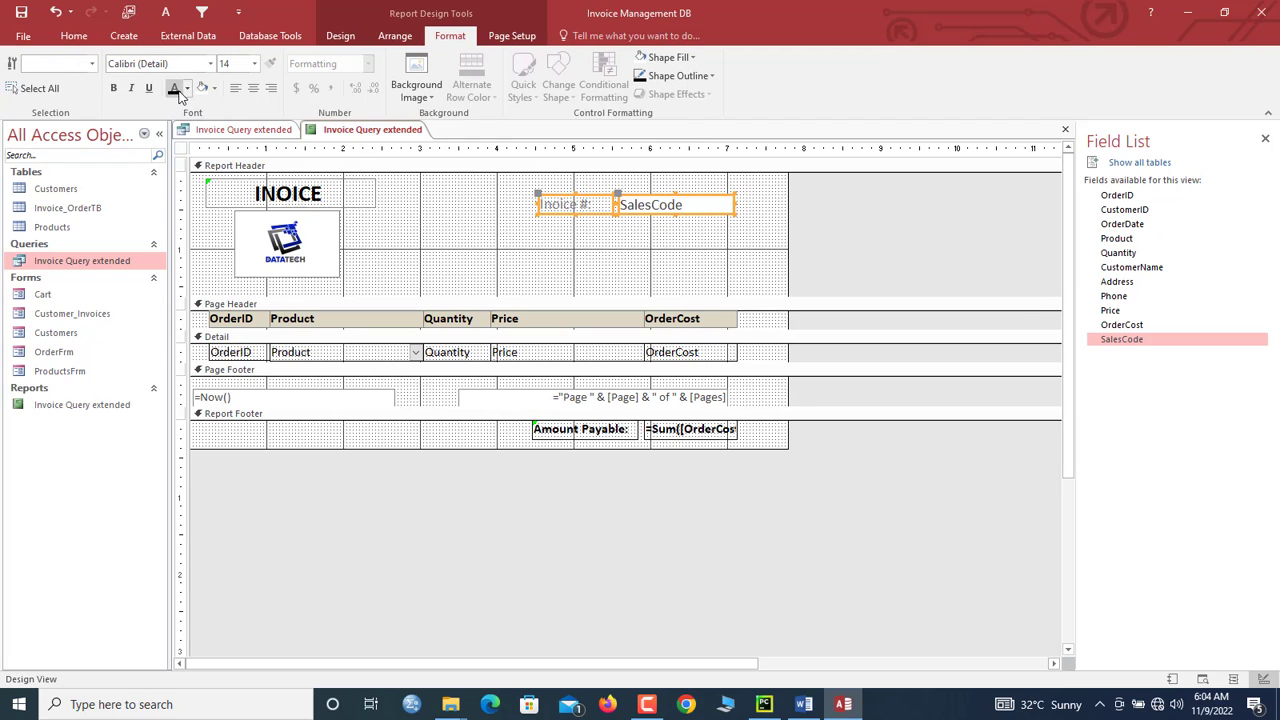
{"action": "left_click", "coordinate": [175, 89]}
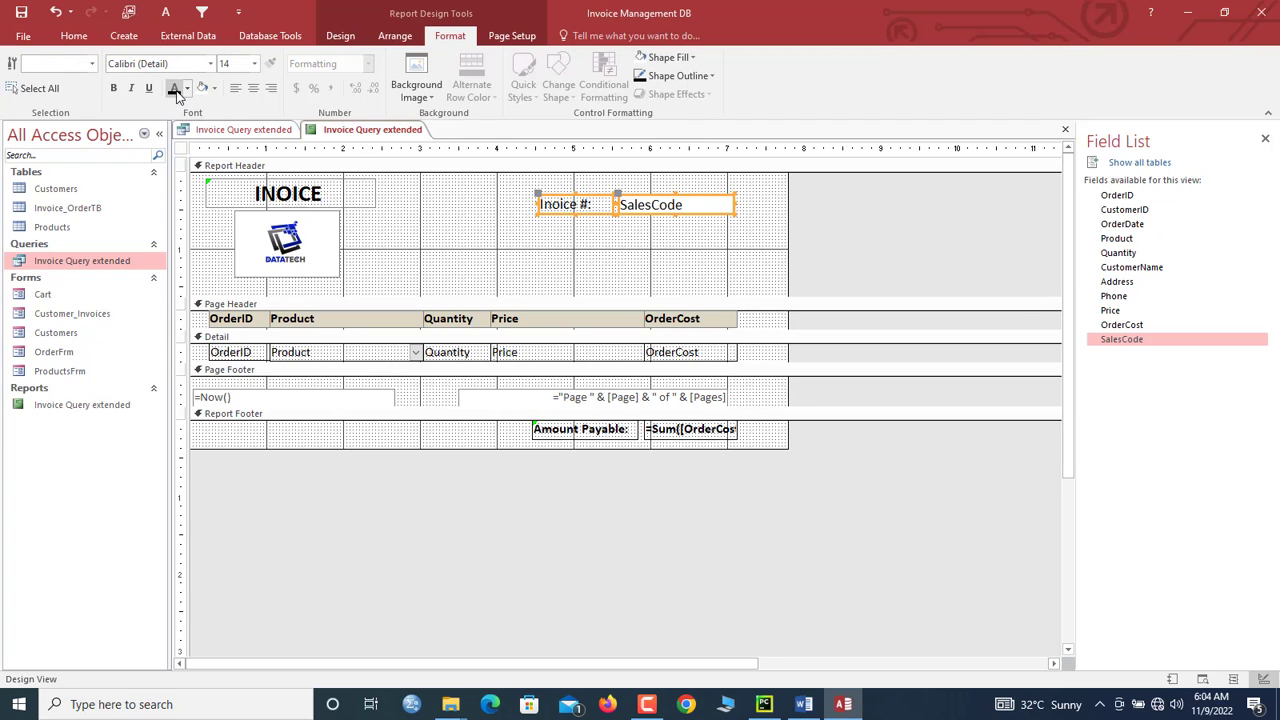
Step: Remove the outline from both controls and make the invoice number label bold
{"action": "left_click", "coordinate": [680, 76]}
{"action": "left_click", "coordinate": [712, 332]}
{"action": "left_click", "coordinate": [624, 250]}
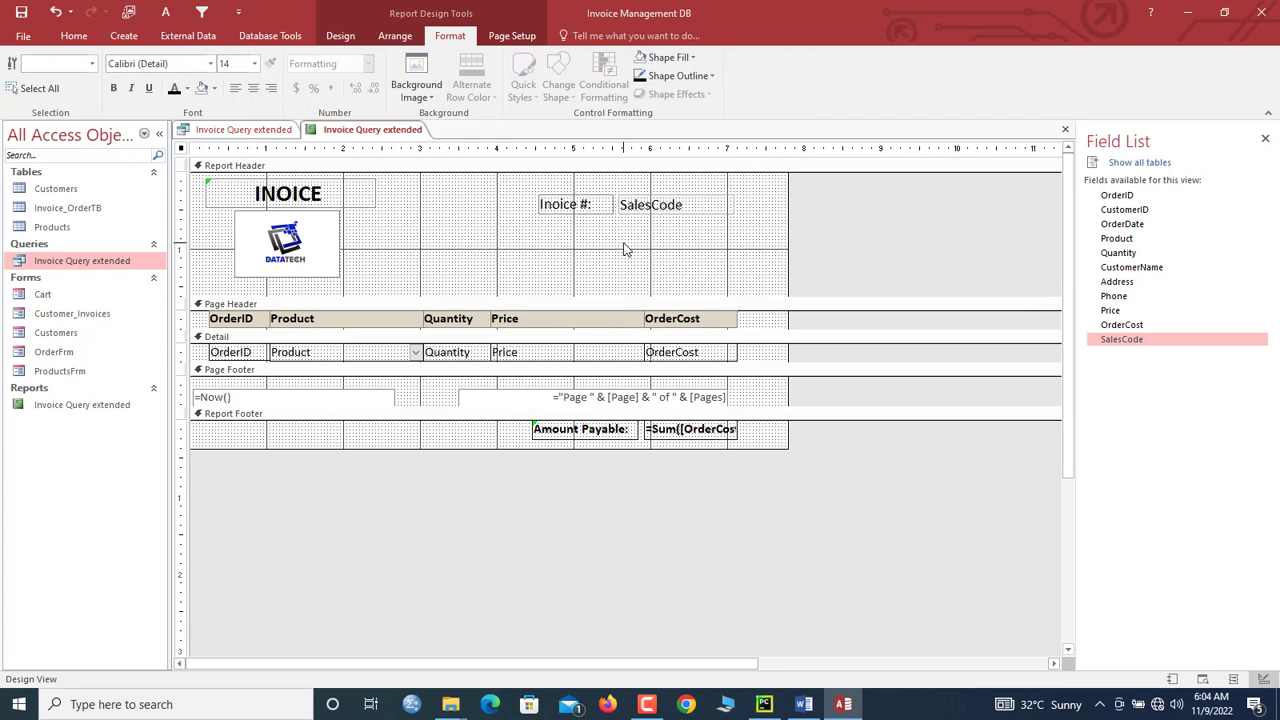
{"action": "left_click", "coordinate": [581, 213]}
{"action": "key", "text": "ctrl+b"}
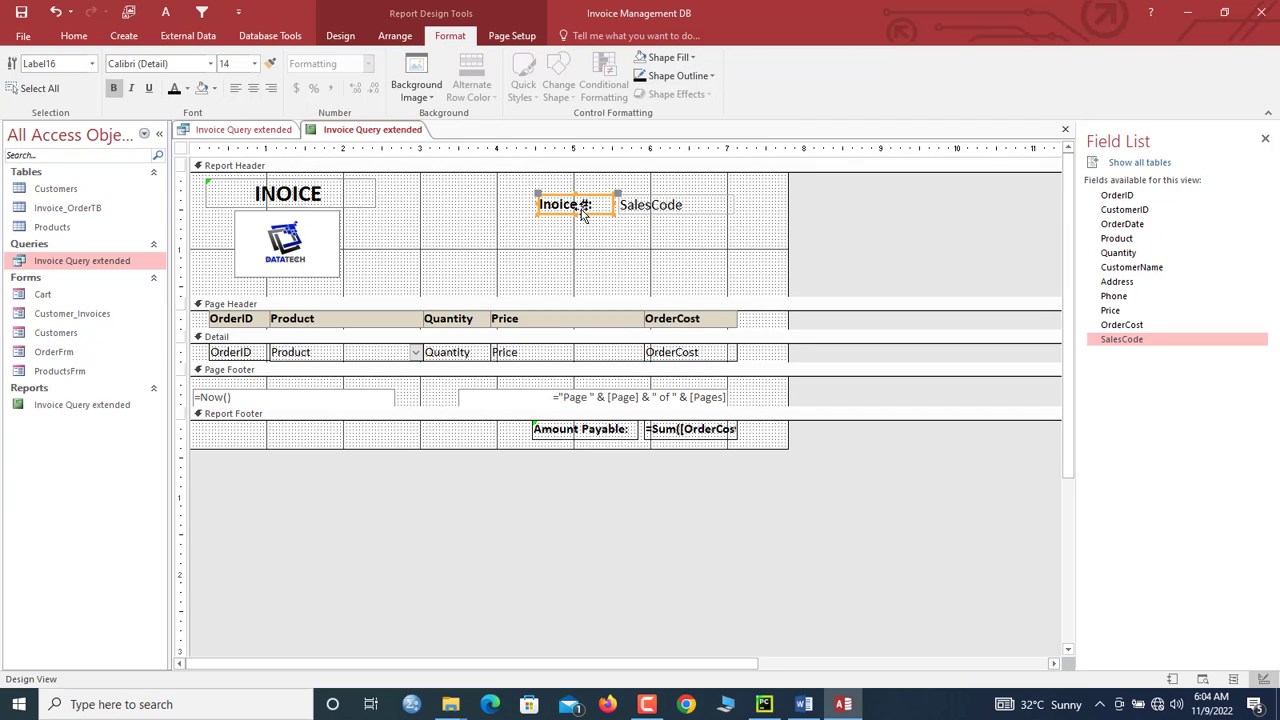
Step: Duplicate the bold Invoice # label and change the copy beneath it to 'Bill To:'
{"action": "left_click", "coordinate": [591, 222]}
{"action": "left_click", "coordinate": [584, 207]}
{"action": "key", "text": "ctrl+d"}
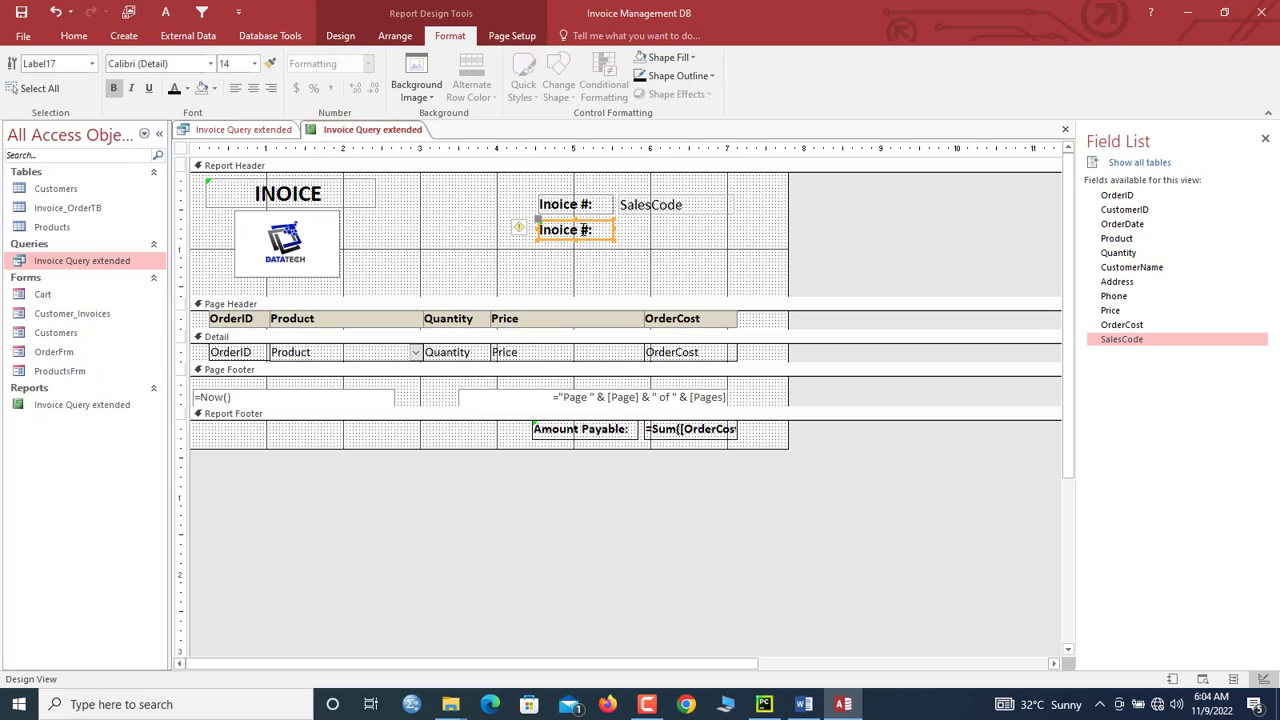
{"action": "left_click", "coordinate": [590, 230]}
{"action": "left_click", "coordinate": [598, 229]}
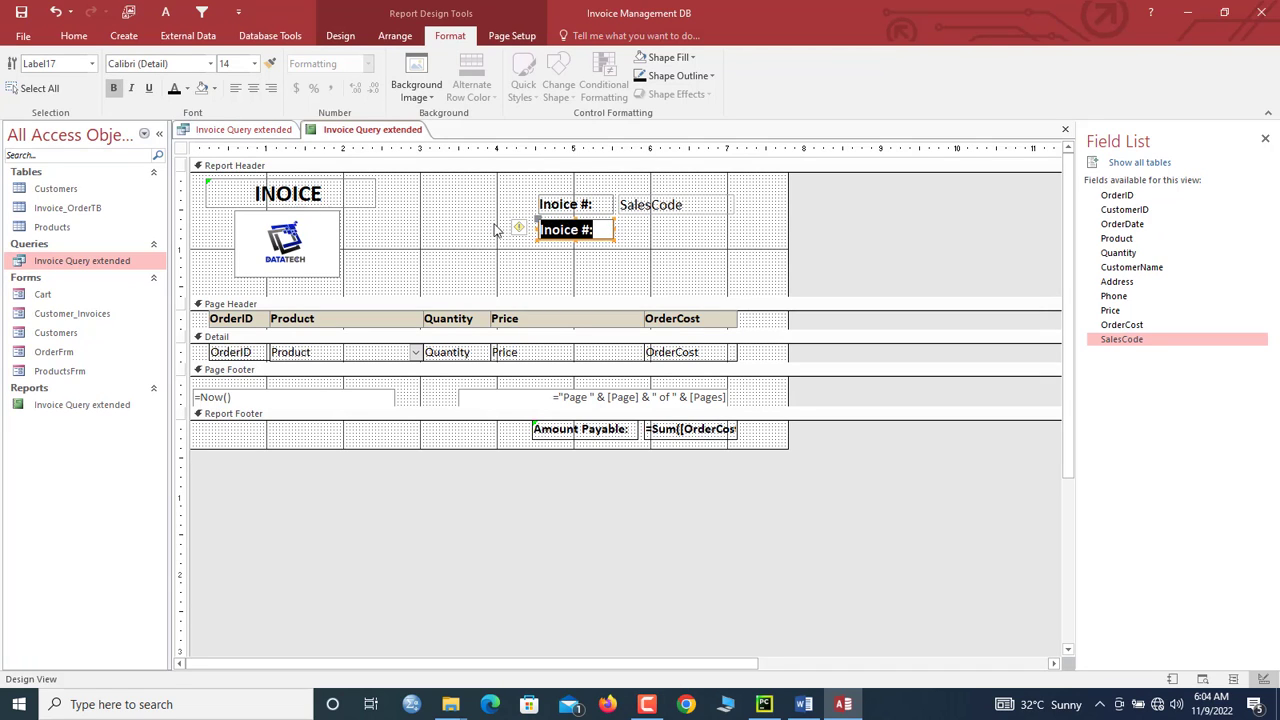
{"action": "type", "text": "Bill To:"}
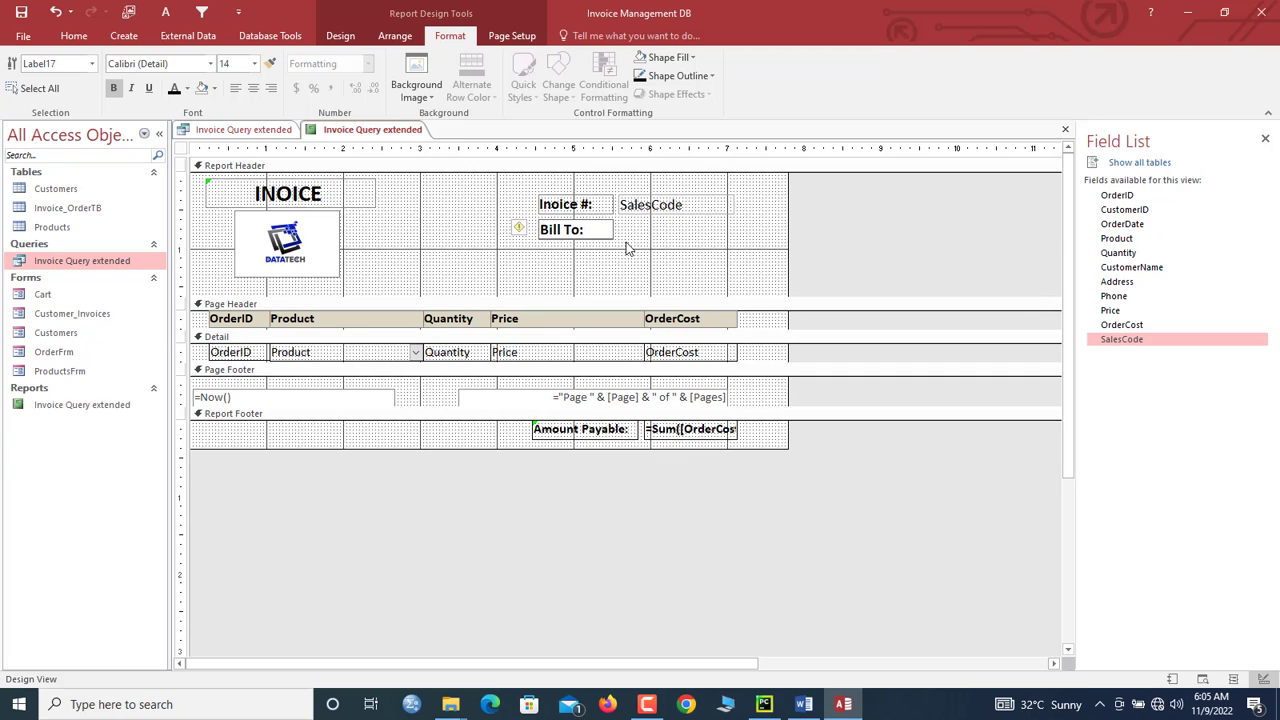
{"action": "key", "text": "Return"}
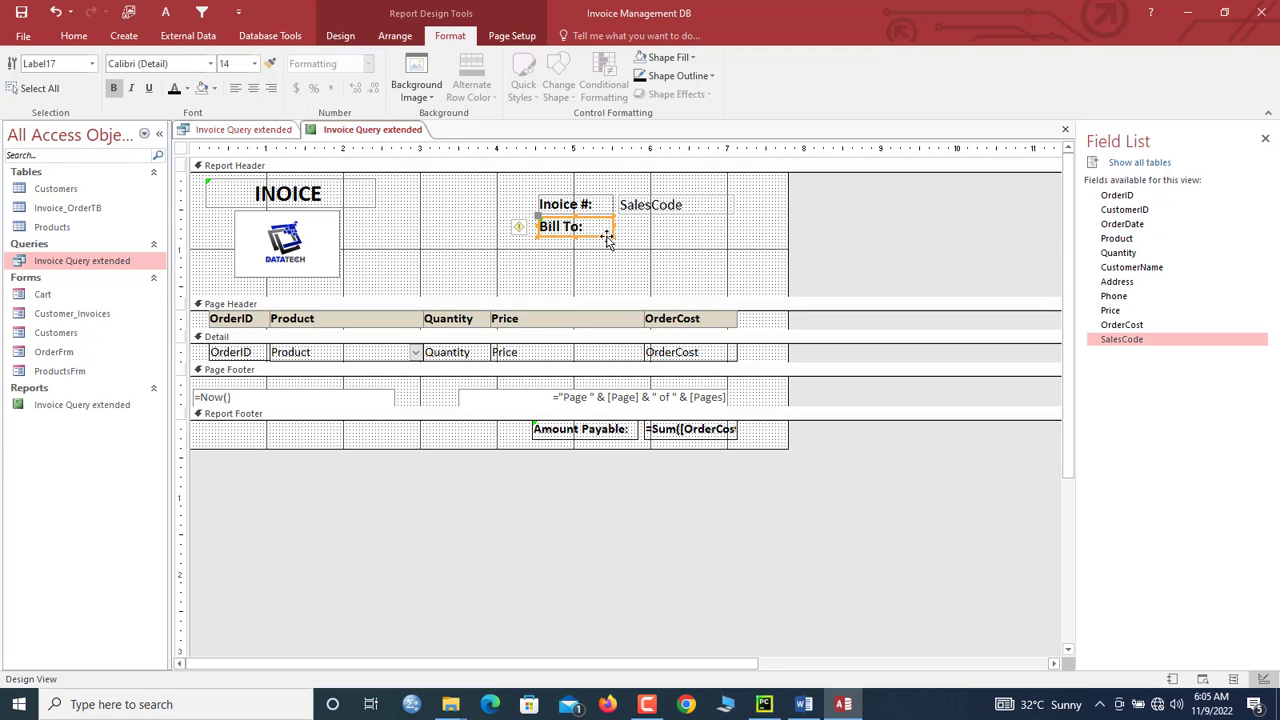
{"action": "left_click", "coordinate": [853, 257]}
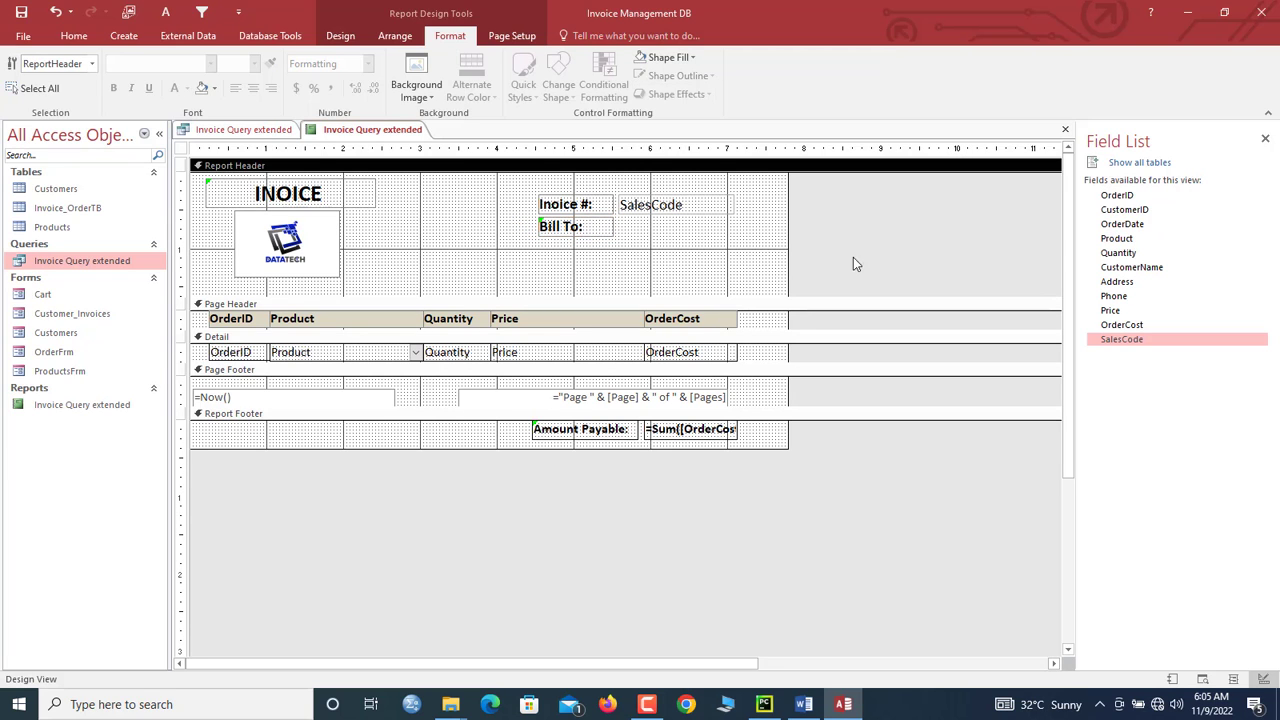
Step: Add CustomerID, CustomerName, Address and Phone to the report header and delete their labels
{"action": "left_click", "coordinate": [1125, 210]}
{"action": "left_click", "coordinate": [1140, 267], "text": "ctrl"}
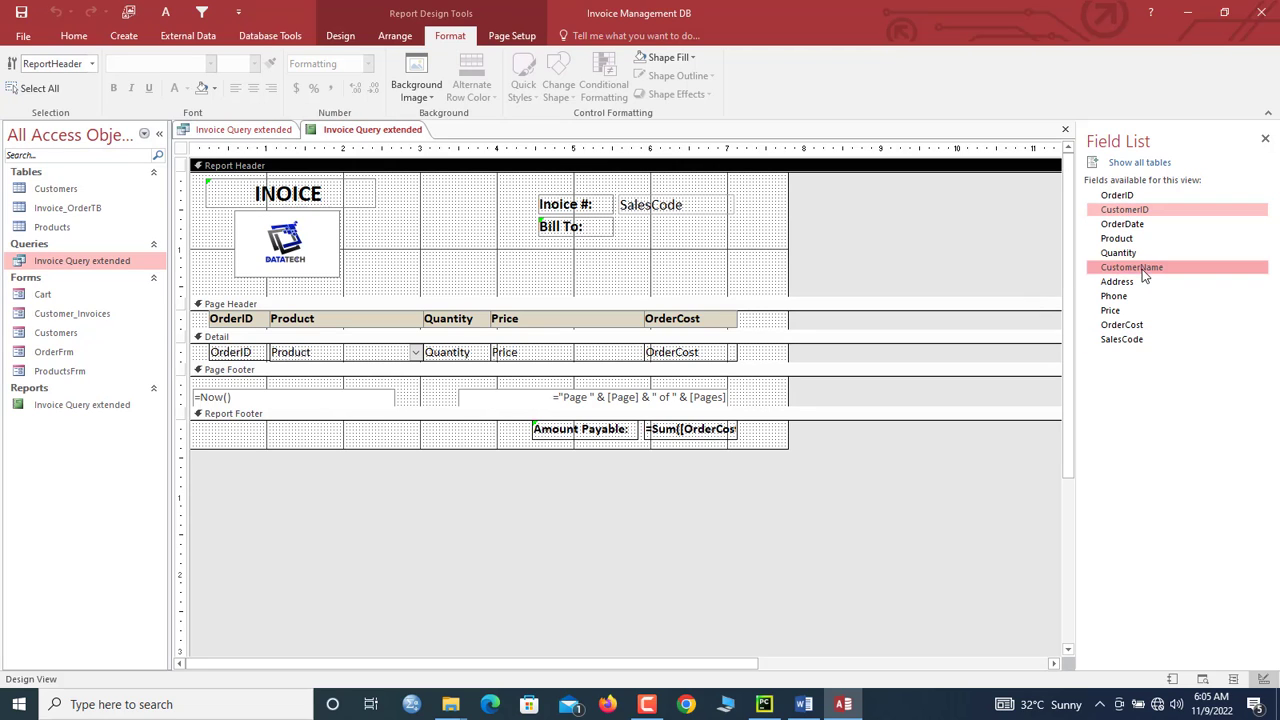
{"action": "left_click", "coordinate": [1128, 282], "text": "ctrl"}
{"action": "left_click", "coordinate": [1125, 296], "text": "ctrl"}
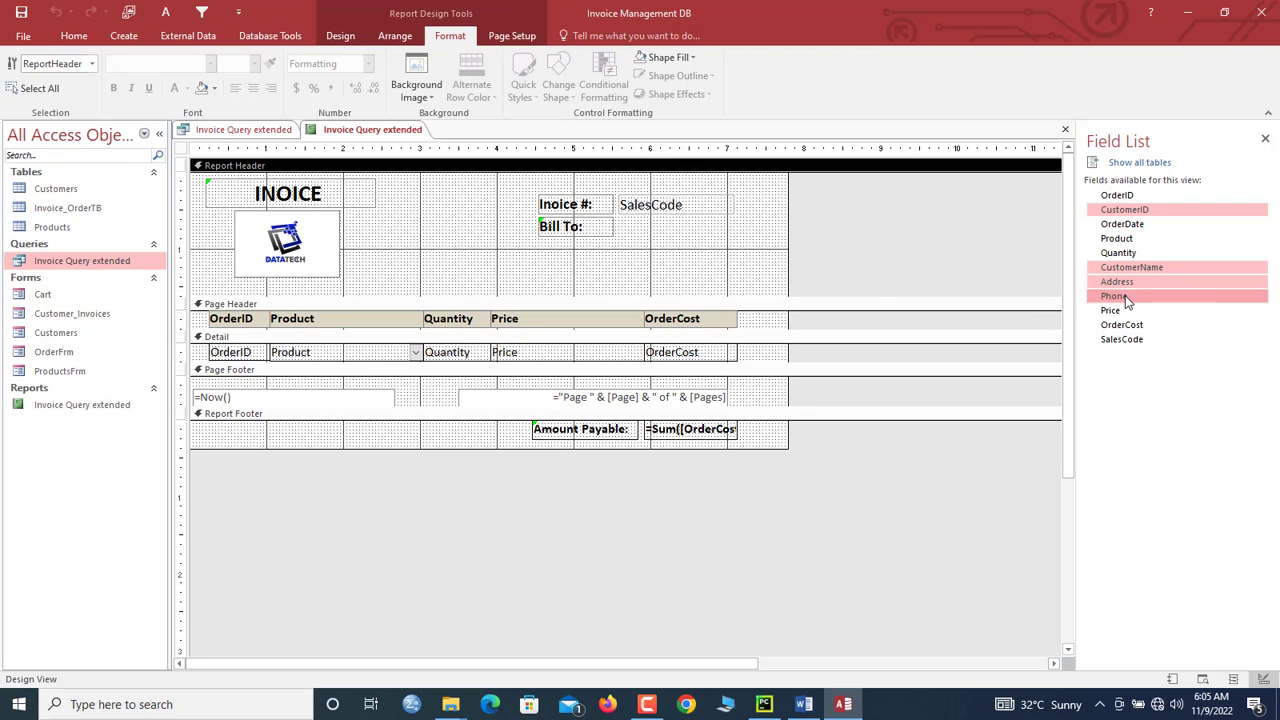
{"action": "left_click_drag", "start_coordinate": [1125, 296], "coordinate": [577, 248]}
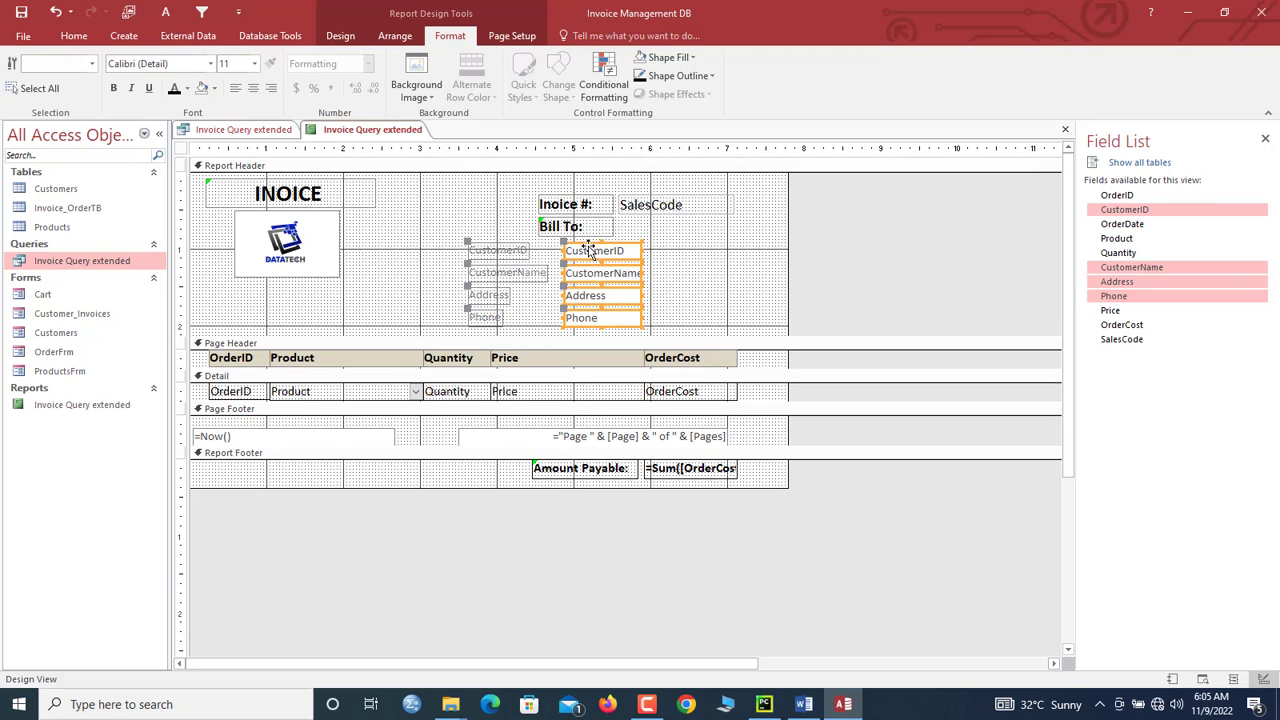
{"action": "left_click", "coordinate": [590, 251]}
{"action": "left_click_drag", "start_coordinate": [452, 254], "coordinate": [502, 325]}
{"action": "key", "text": "Delete"}
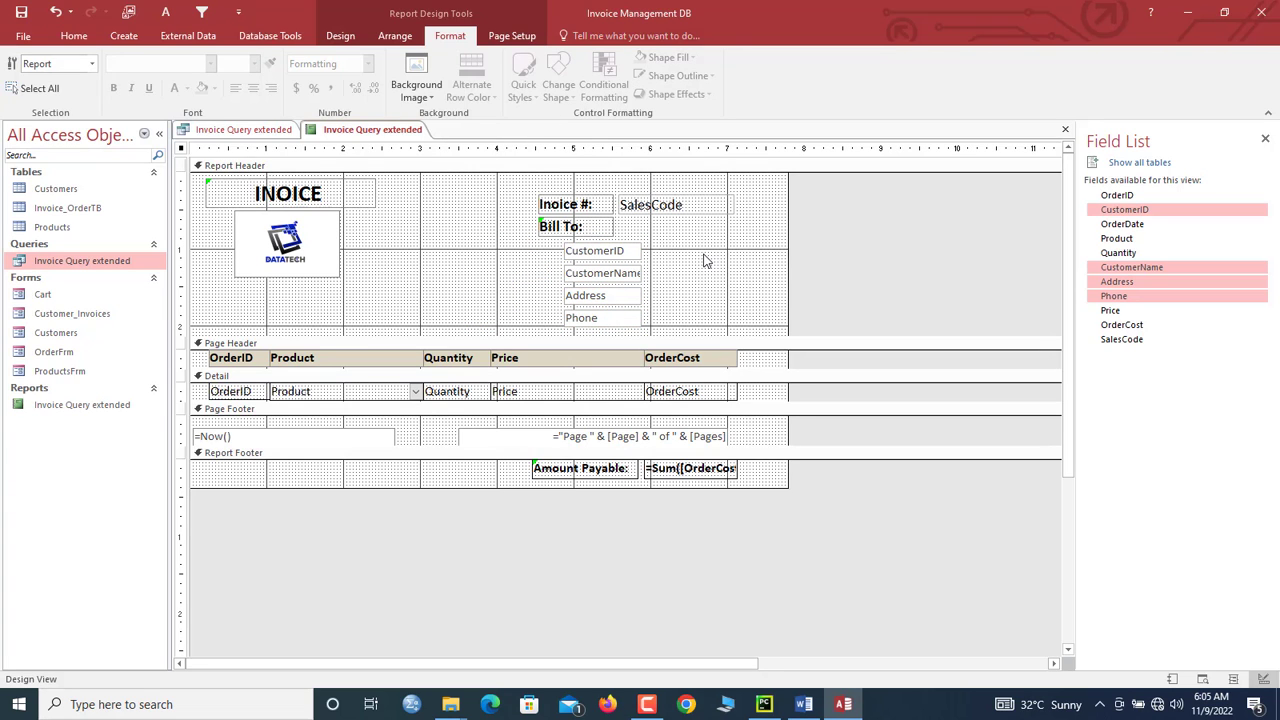
Step: Align the four customer boxes, then centre the Bill To: label and move it above them
{"action": "left_click_drag", "start_coordinate": [660, 248], "coordinate": [706, 318]}
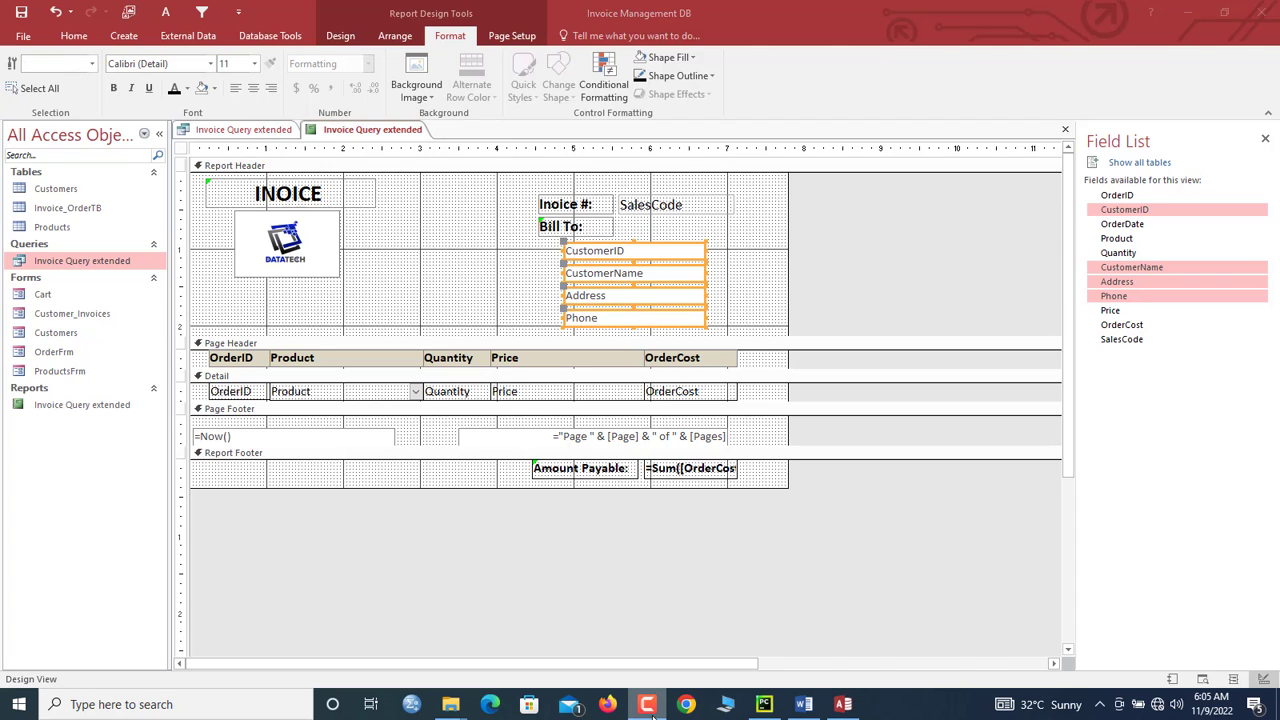
{"action": "right_click", "coordinate": [650, 710]}
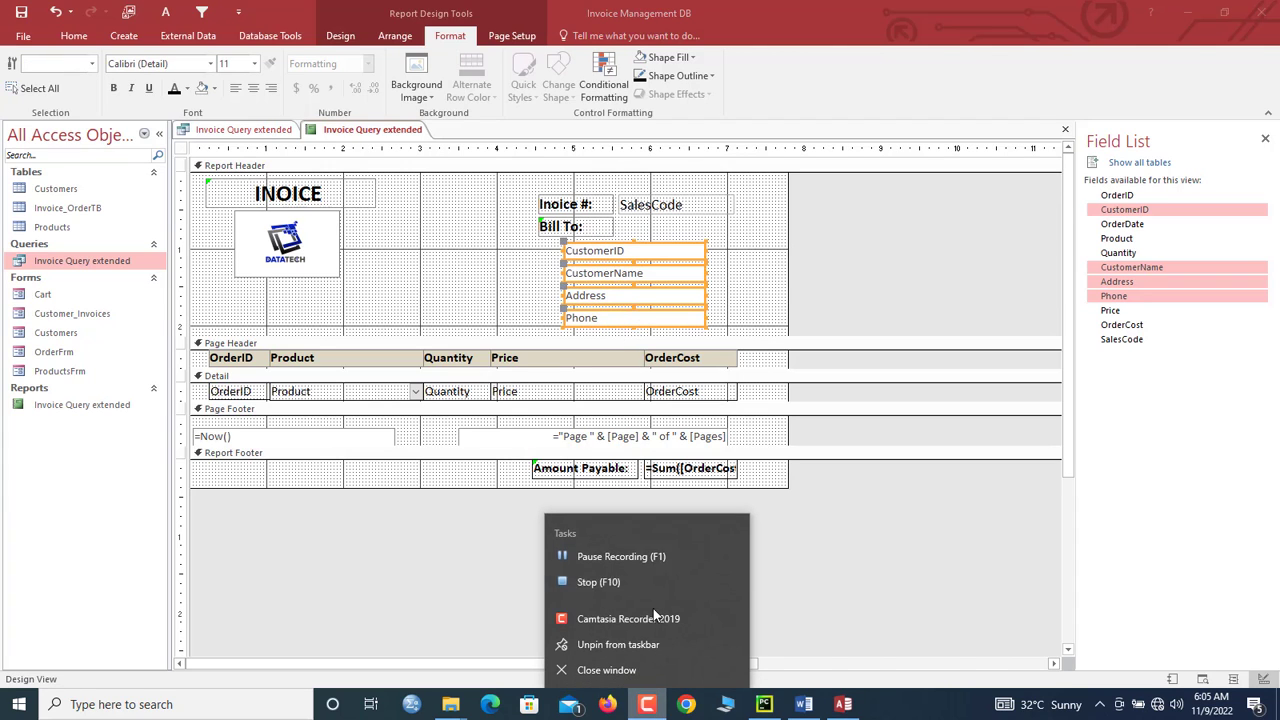
{"action": "left_click", "coordinate": [637, 556]}
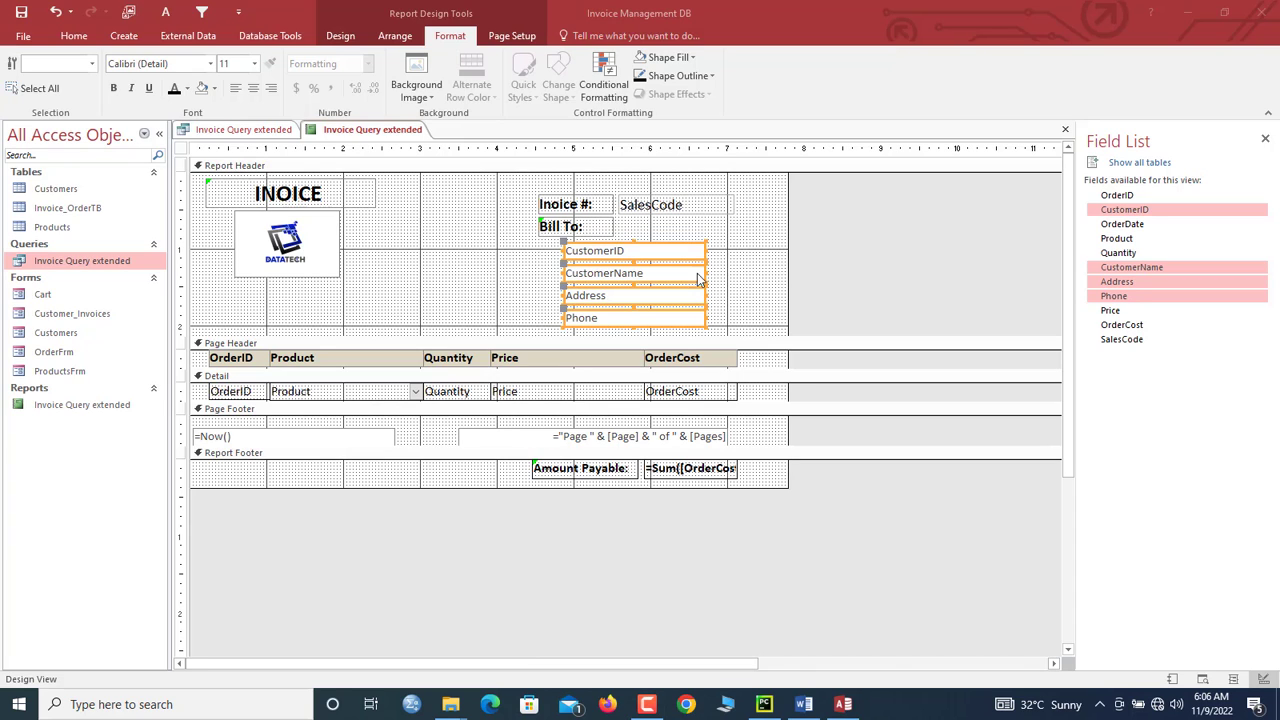
{"action": "left_click", "coordinate": [590, 227]}
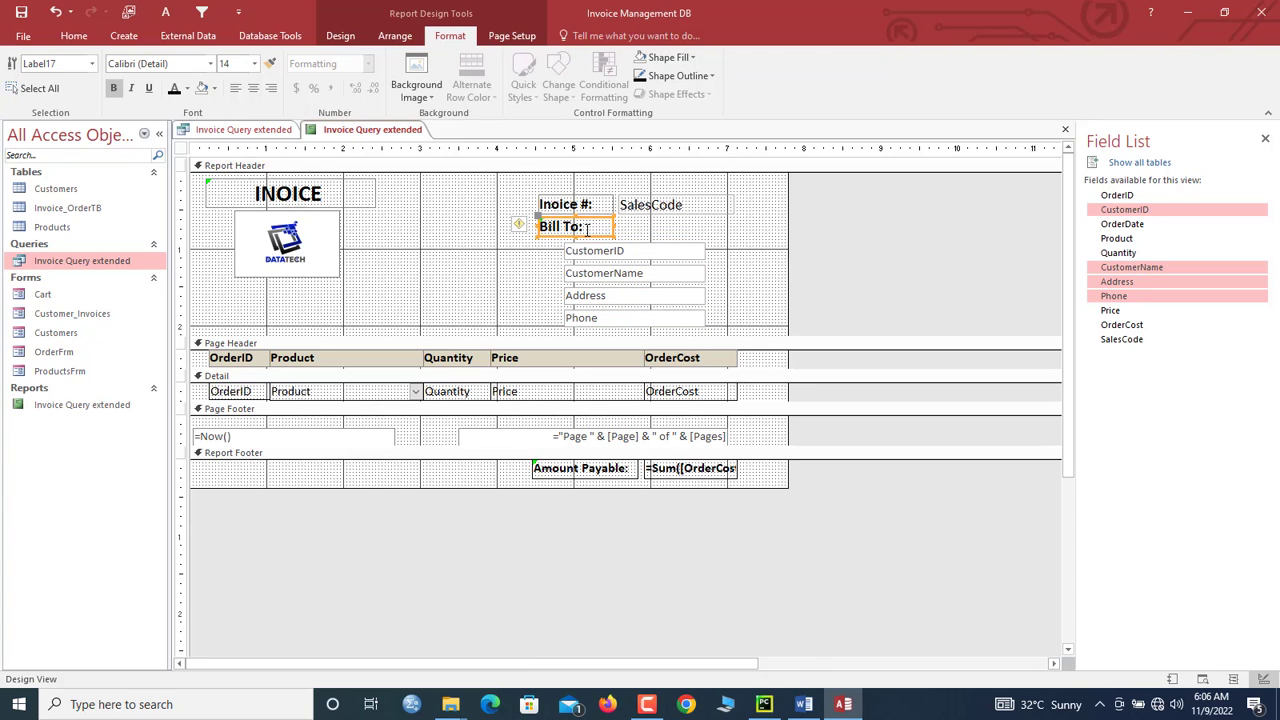
{"action": "key", "text": "ctrl+e"}
{"action": "left_click_drag", "start_coordinate": [590, 238], "coordinate": [691, 266]}
Step: Stack CustomerName, Address and Phone tightly together and shrink the report header
{"action": "left_click", "coordinate": [695, 273]}
{"action": "left_click", "coordinate": [691, 305]}
{"action": "key", "text": "Up"}
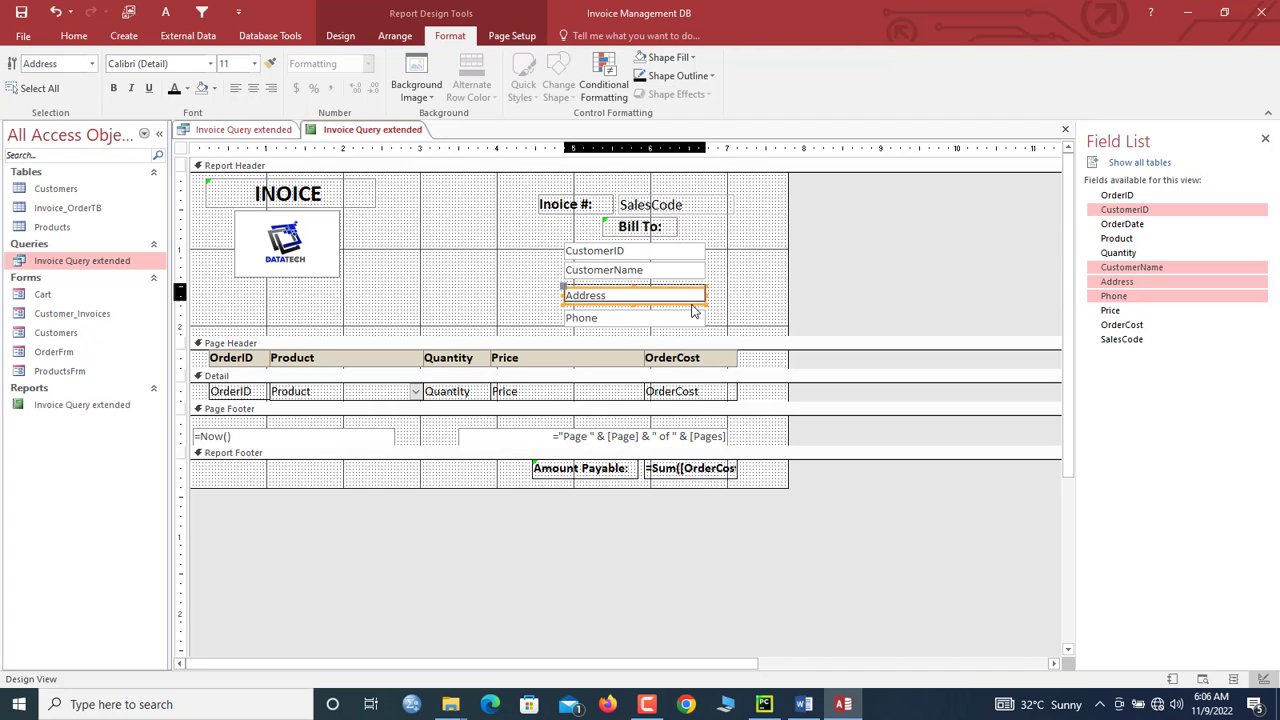
{"action": "left_click", "coordinate": [693, 337]}
{"action": "left_click", "coordinate": [677, 317]}
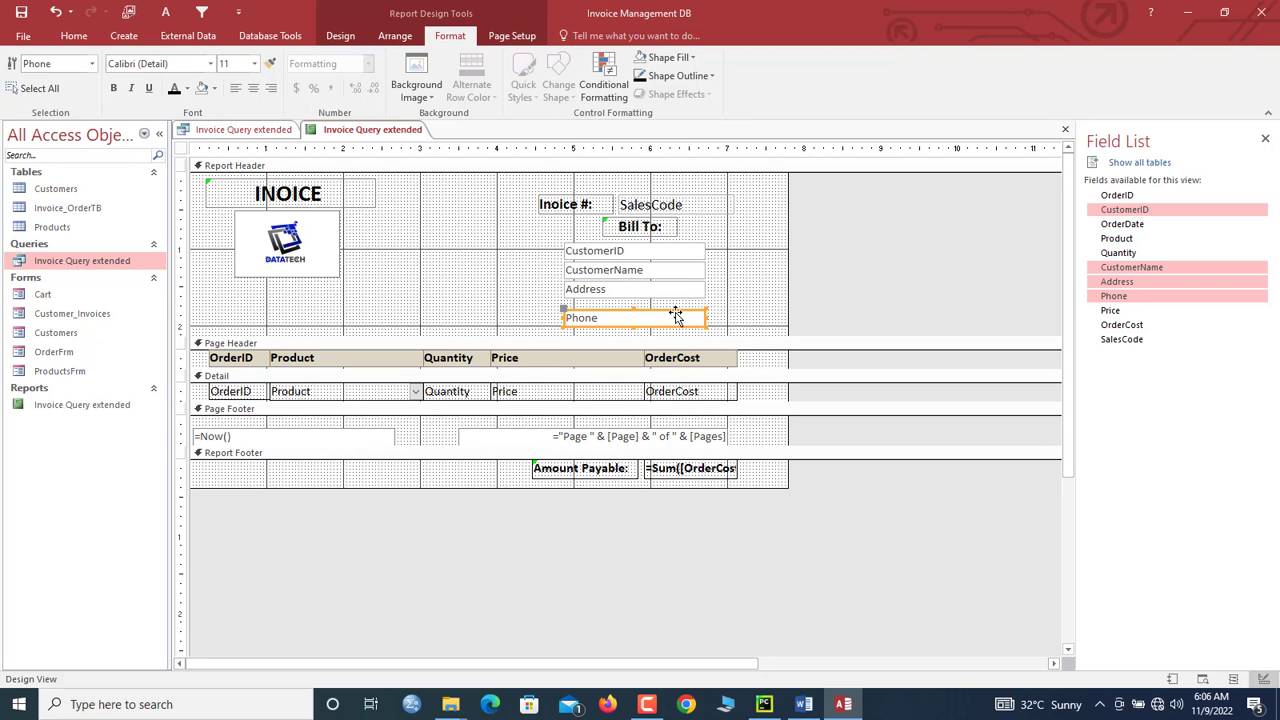
{"action": "key", "text": "Up"}
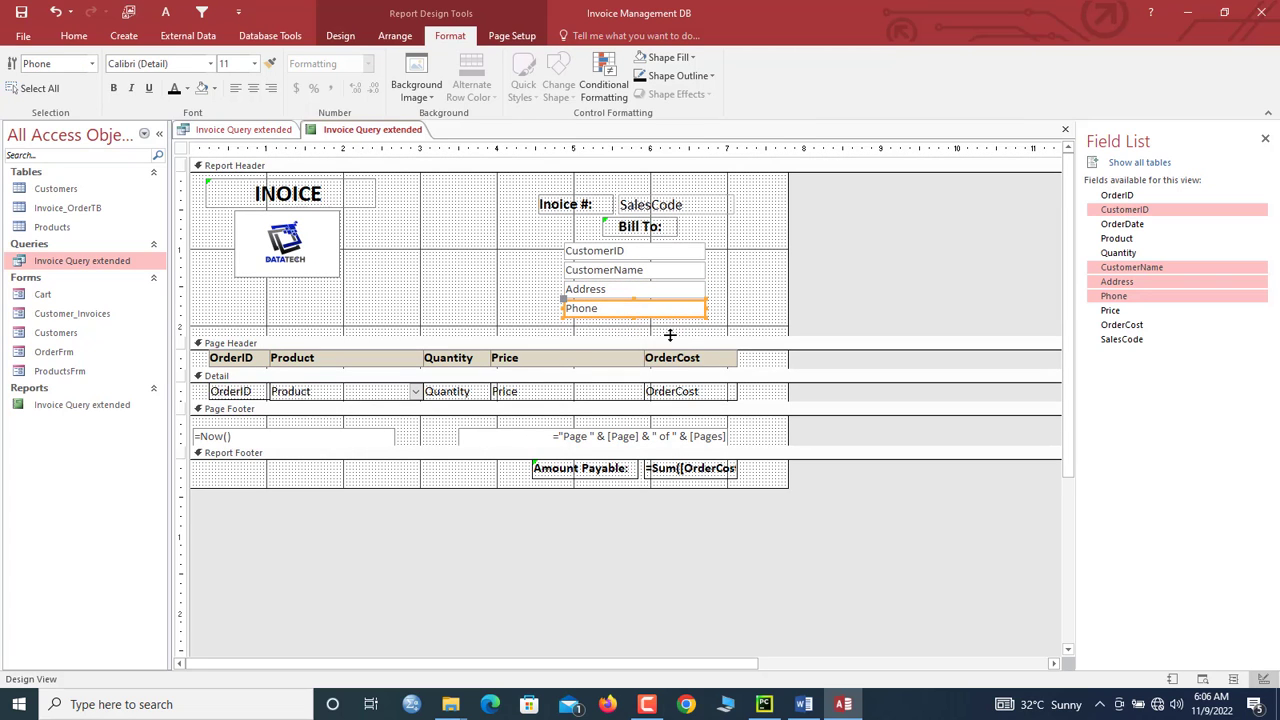
{"action": "left_click_drag", "start_coordinate": [670, 335], "coordinate": [667, 324]}
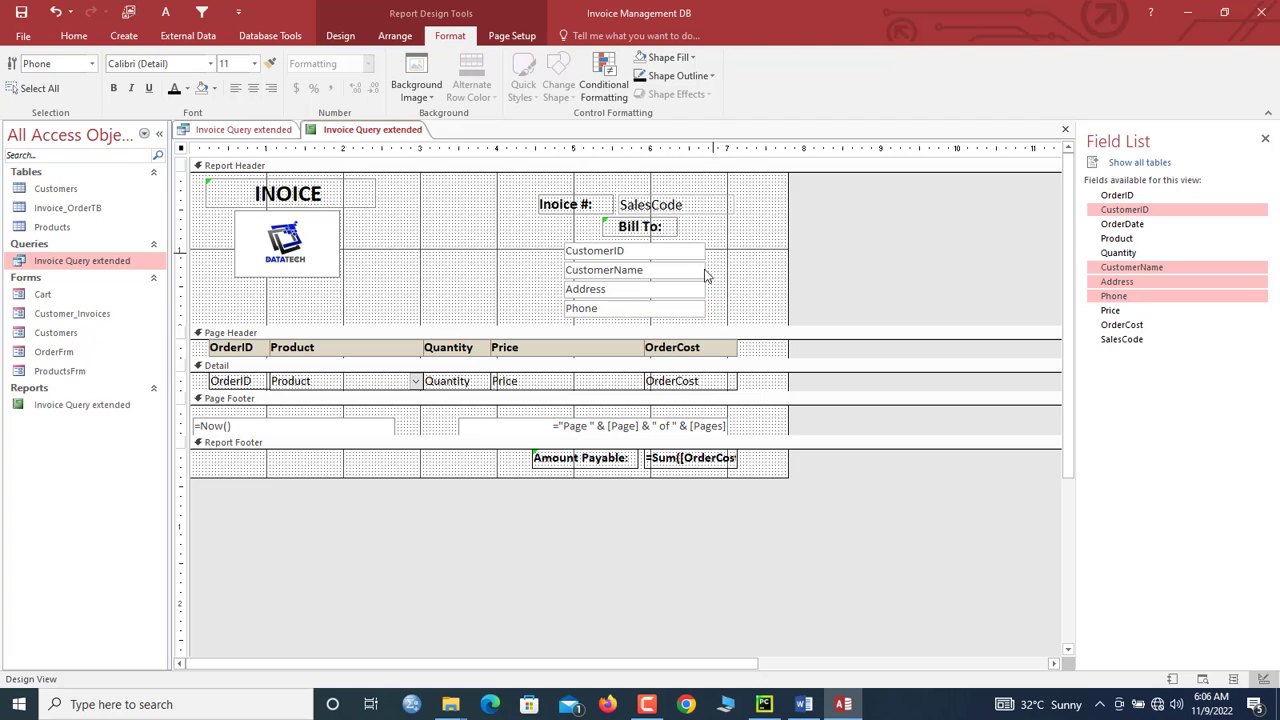
{"action": "left_click_drag", "start_coordinate": [708, 250], "coordinate": [763, 286]}
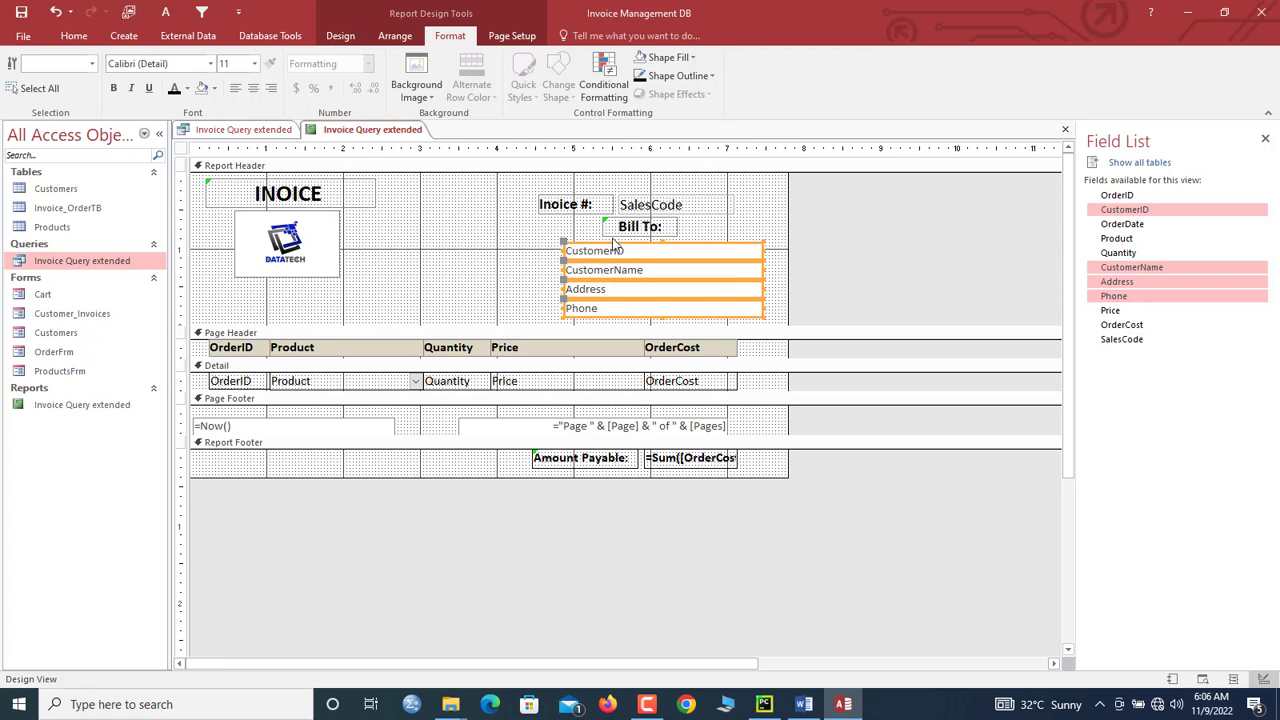
Step: Nudge Bill To: slightly, and give the customer boxes 14 pt text with a light background shade
{"action": "left_click", "coordinate": [611, 230]}
{"action": "left_click_drag", "start_coordinate": [606, 222], "coordinate": [618, 228]}
{"action": "left_click_drag", "start_coordinate": [545, 250], "coordinate": [540, 291]}
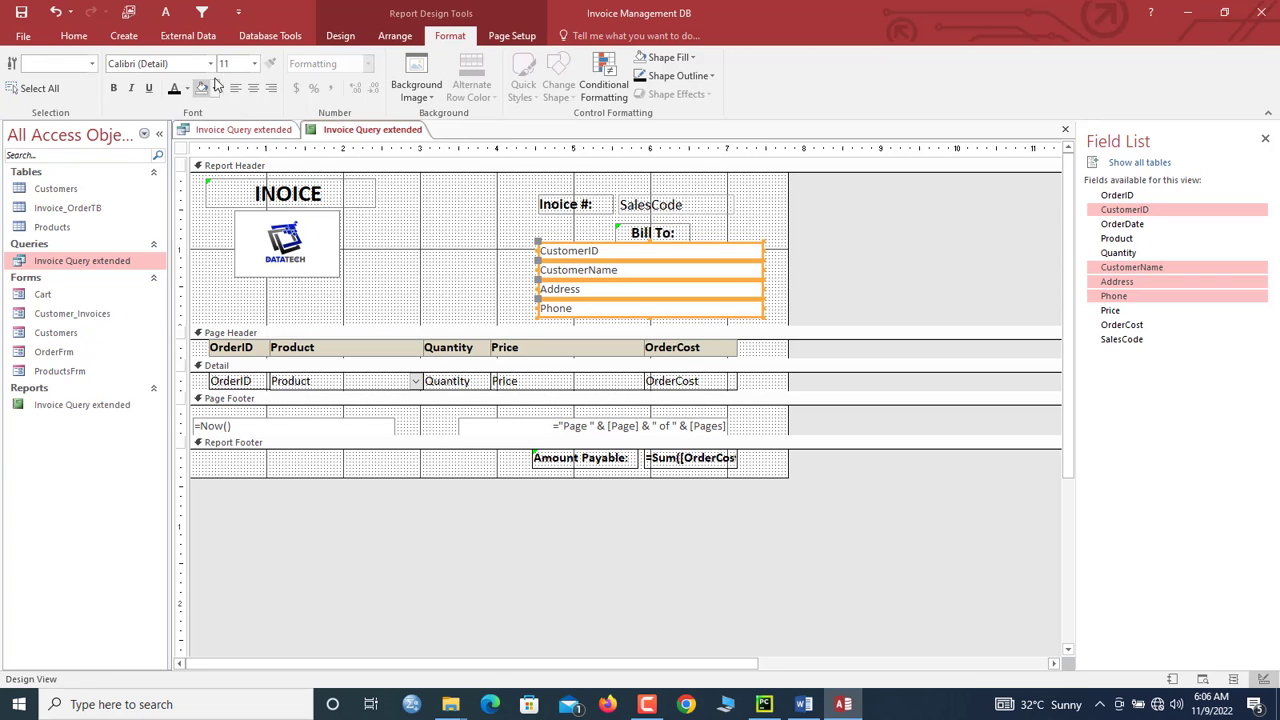
{"action": "left_click", "coordinate": [254, 66]}
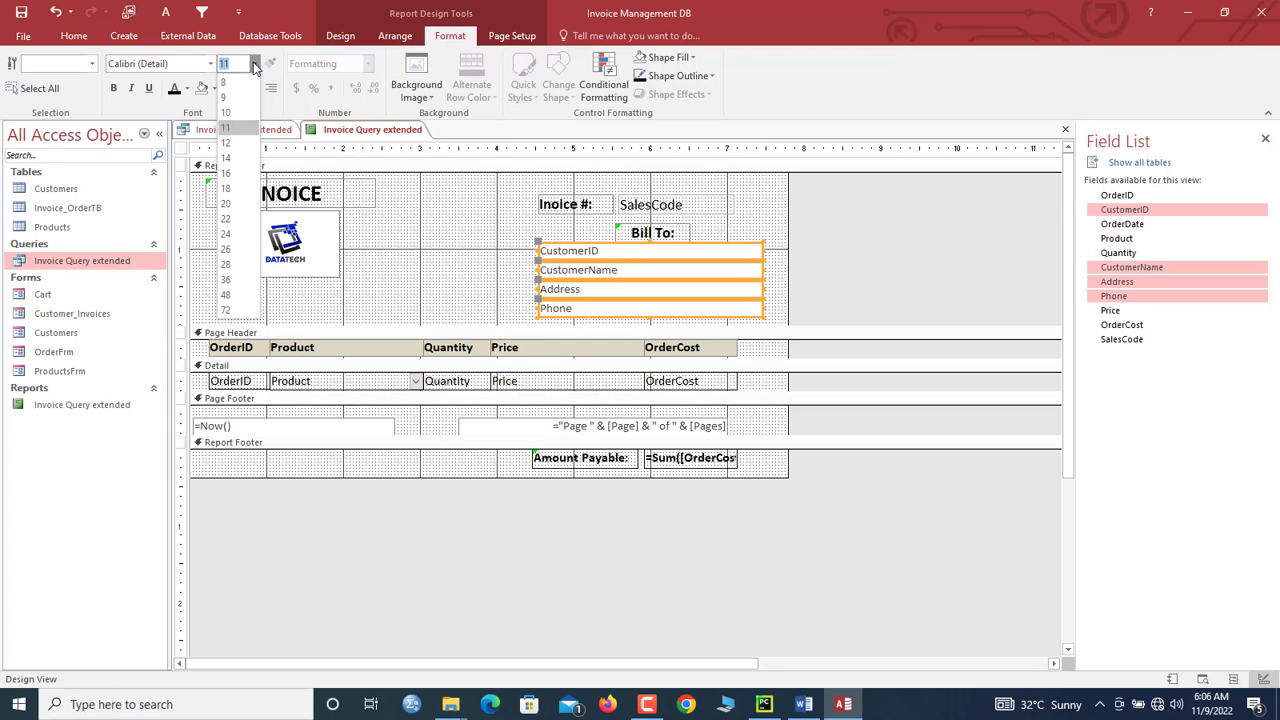
{"action": "left_click", "coordinate": [236, 156]}
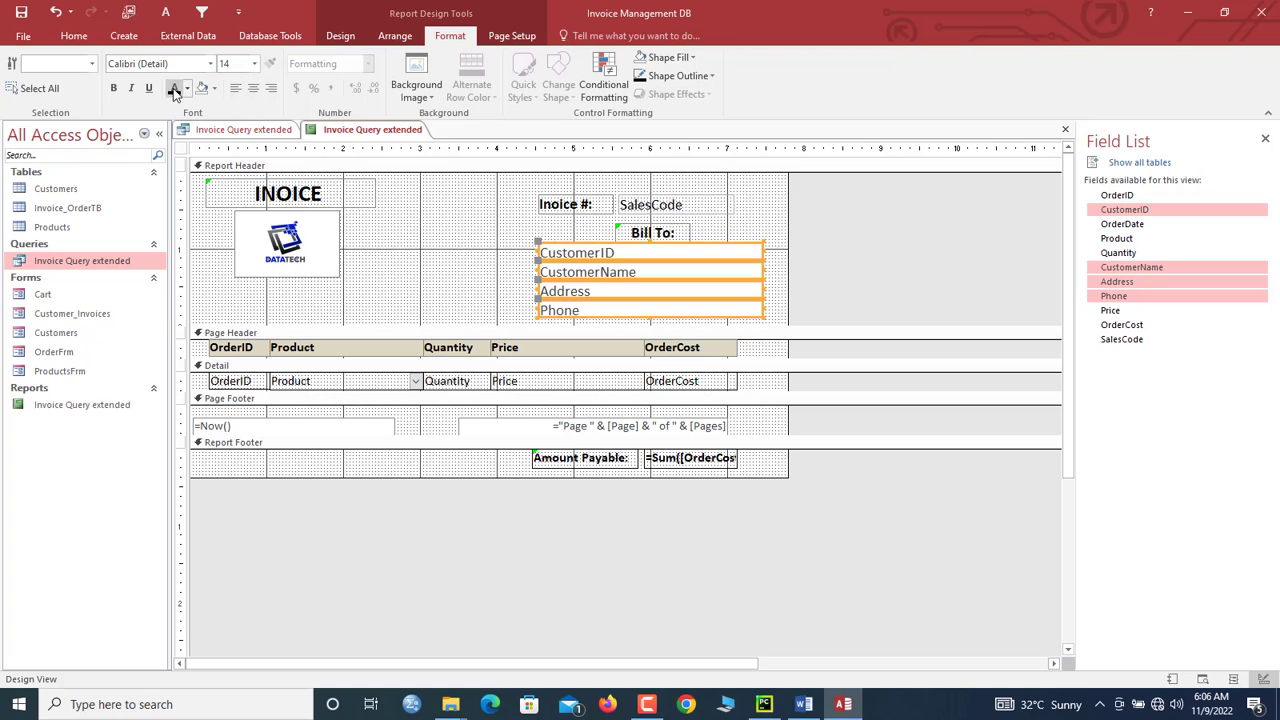
{"action": "left_click", "coordinate": [213, 88]}
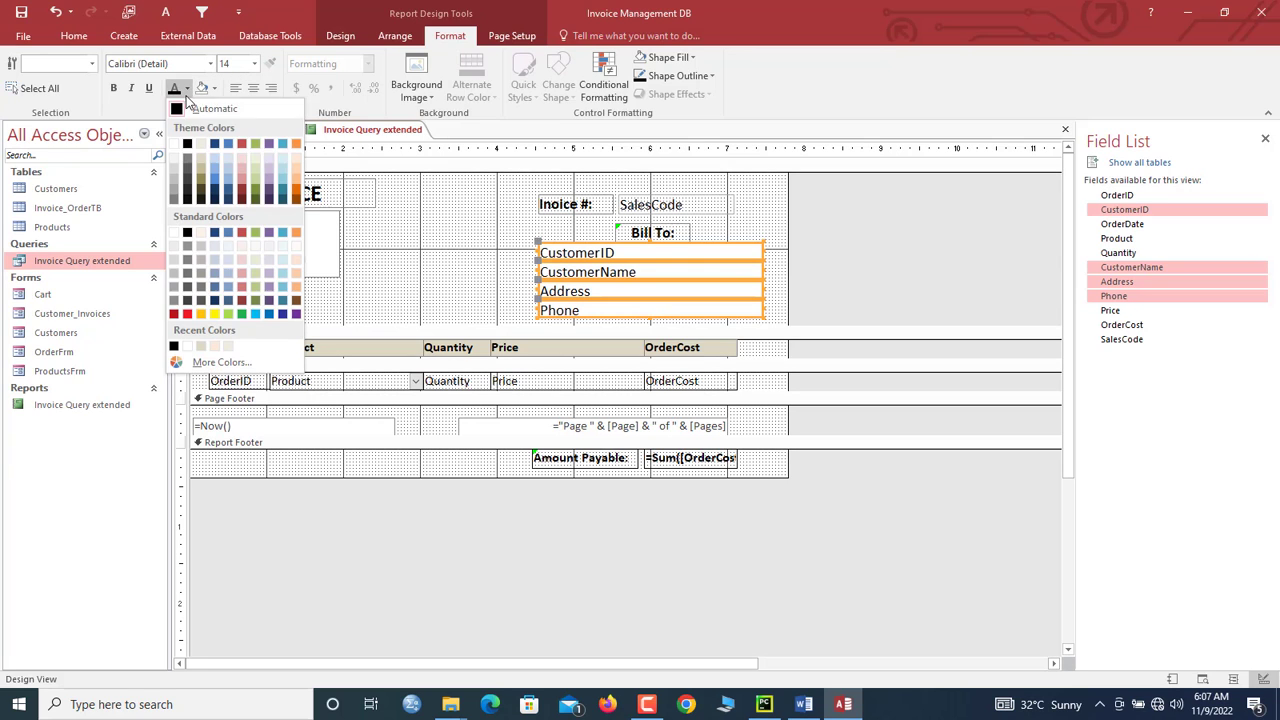
{"action": "left_click", "coordinate": [192, 148]}
{"action": "left_click", "coordinate": [214, 88]}
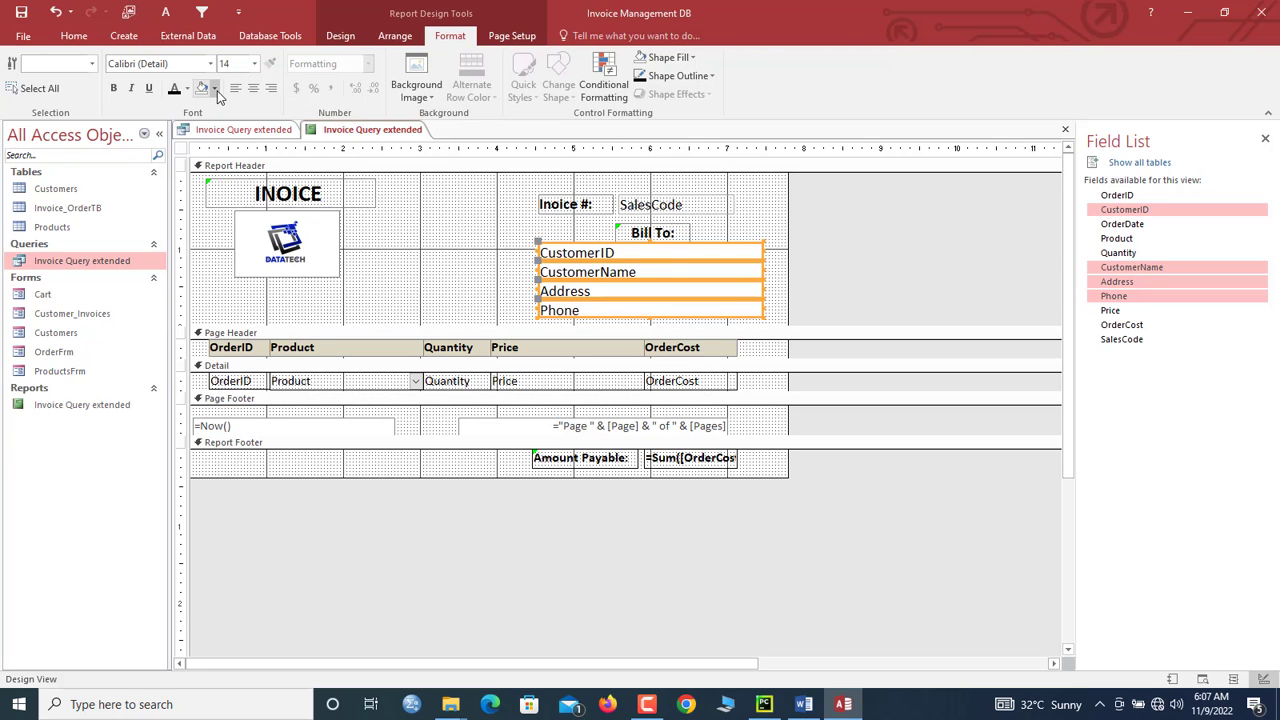
{"action": "left_click", "coordinate": [255, 370]}
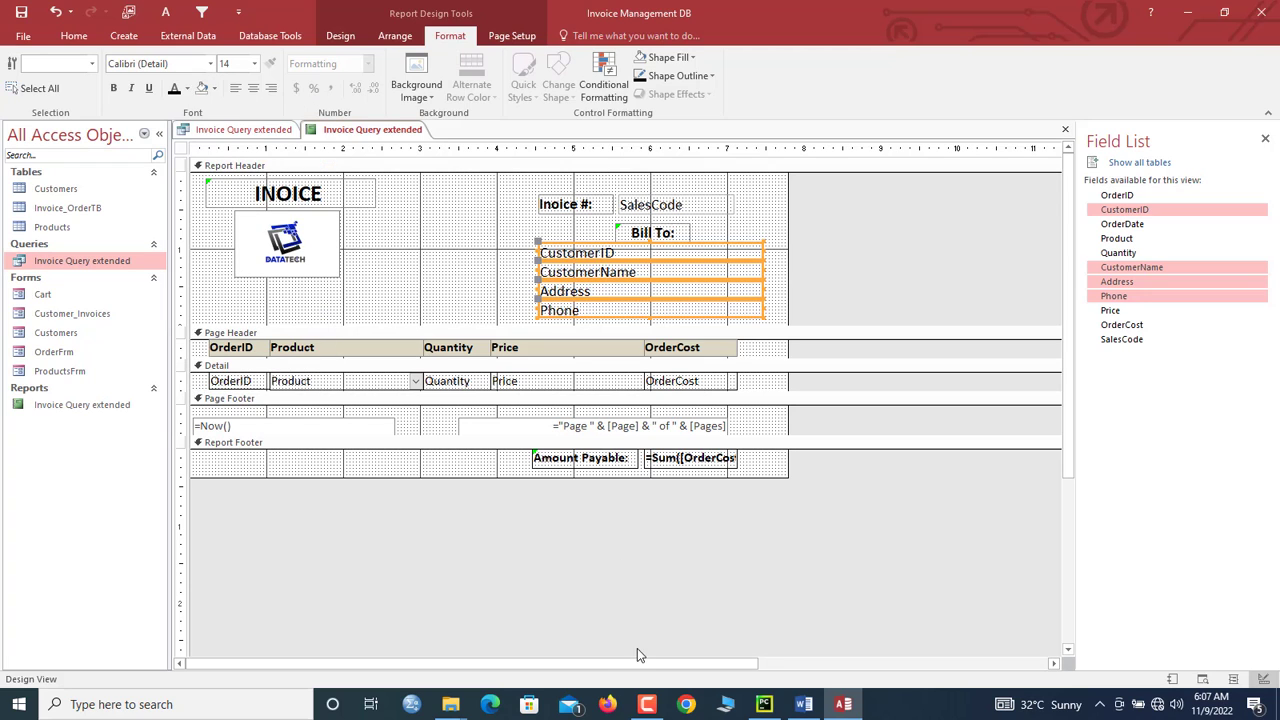
Step: Preview the invoice in Report View, then return to Design View
{"action": "right_click", "coordinate": [346, 134]}
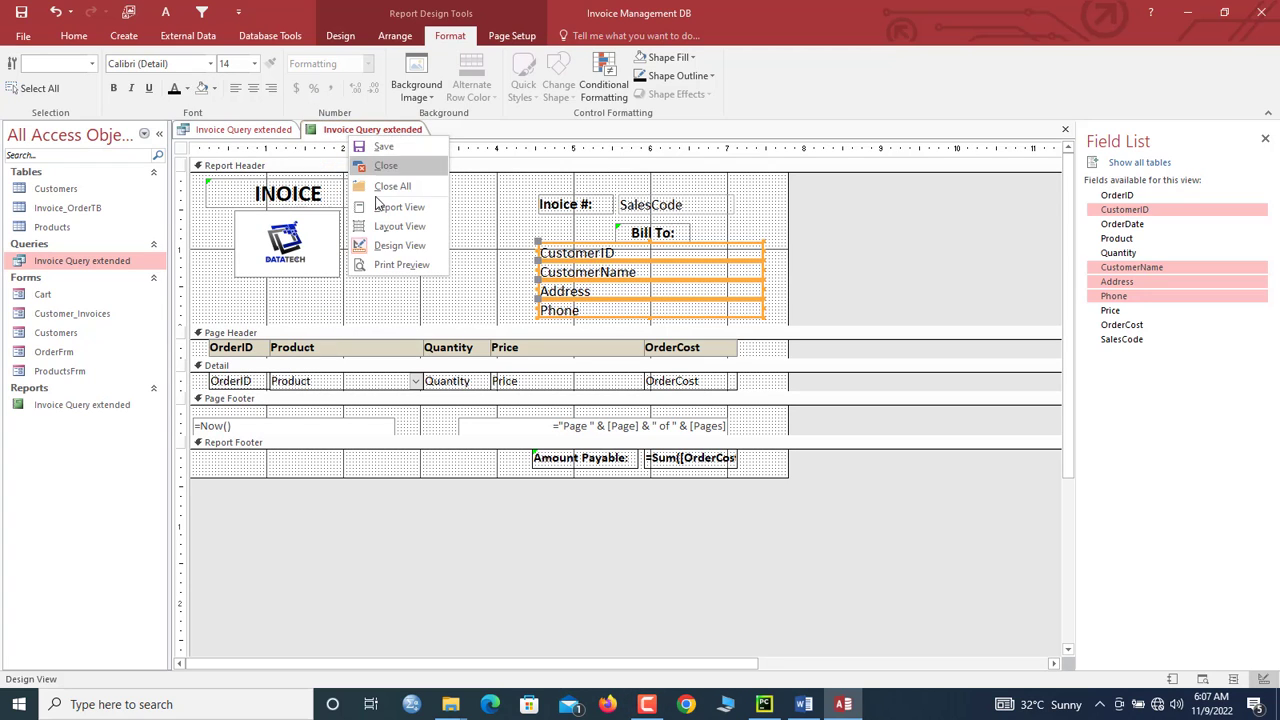
{"action": "left_click", "coordinate": [392, 206]}
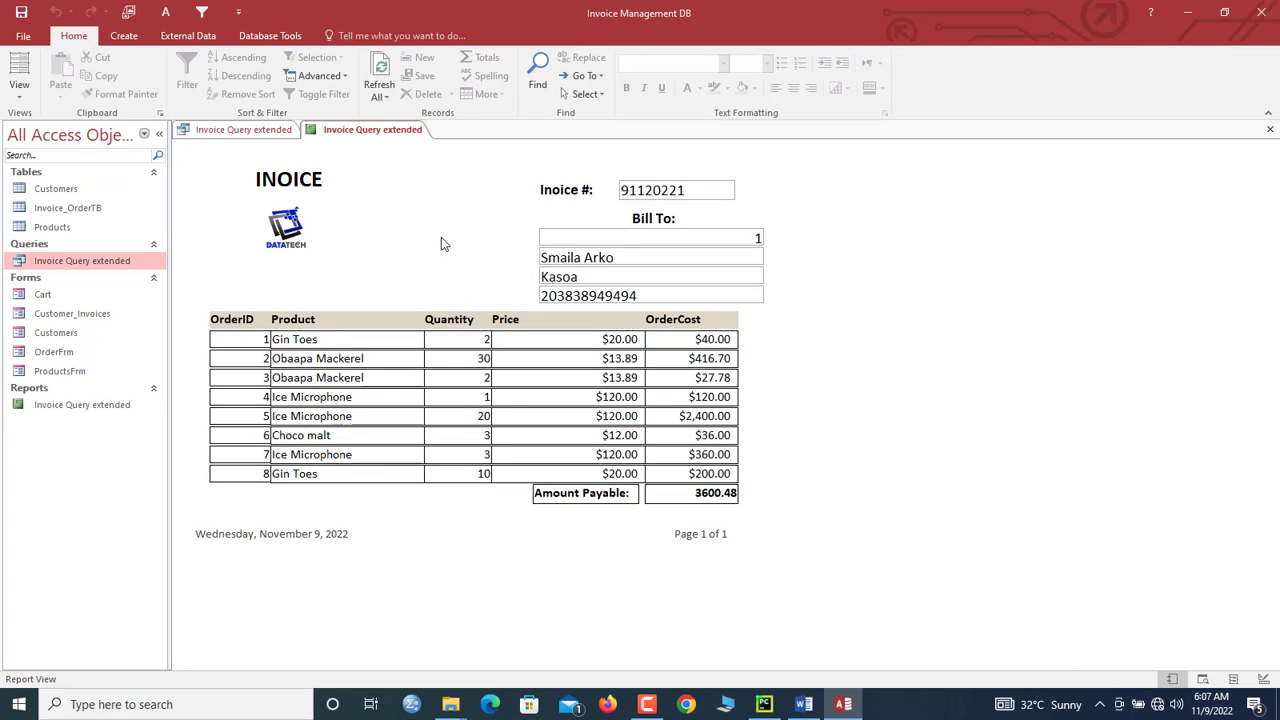
{"action": "right_click", "coordinate": [420, 179]}
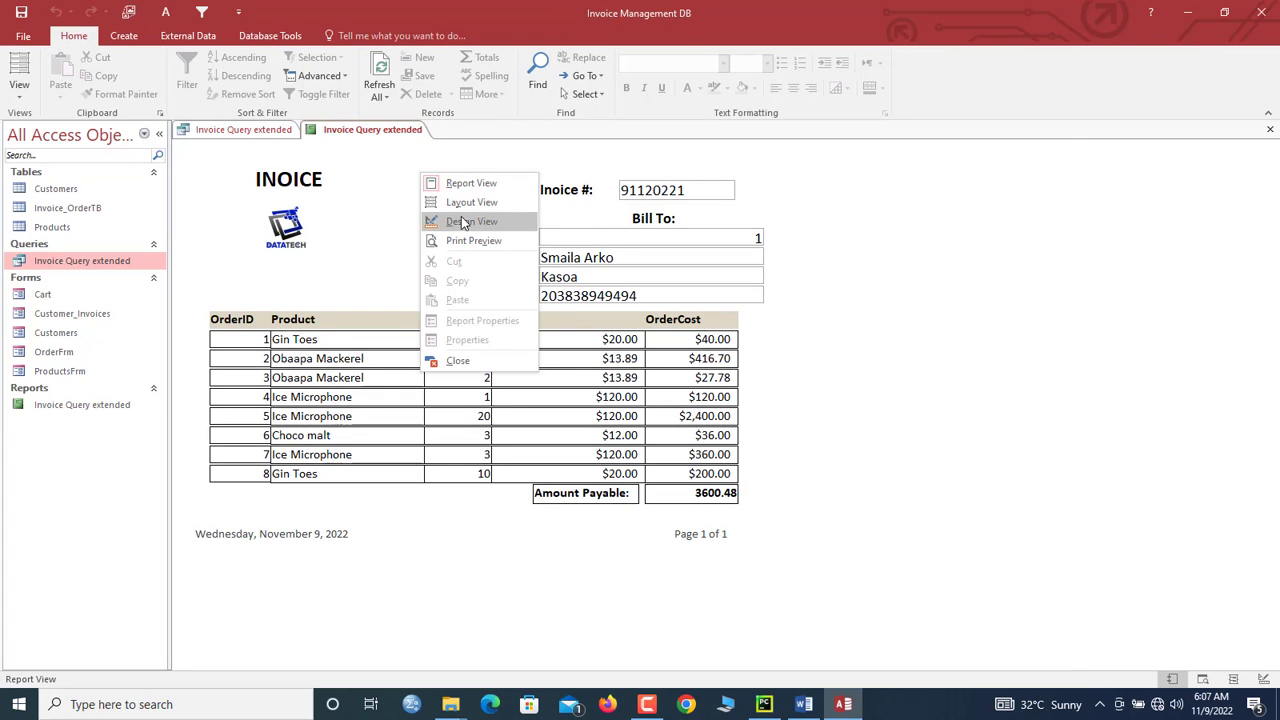
{"action": "left_click", "coordinate": [425, 218]}
{"action": "left_click_drag", "start_coordinate": [755, 188], "coordinate": [580, 334]}
Step: Make the outlines of the header fields transparent
{"action": "double_click", "coordinate": [182, 150]}
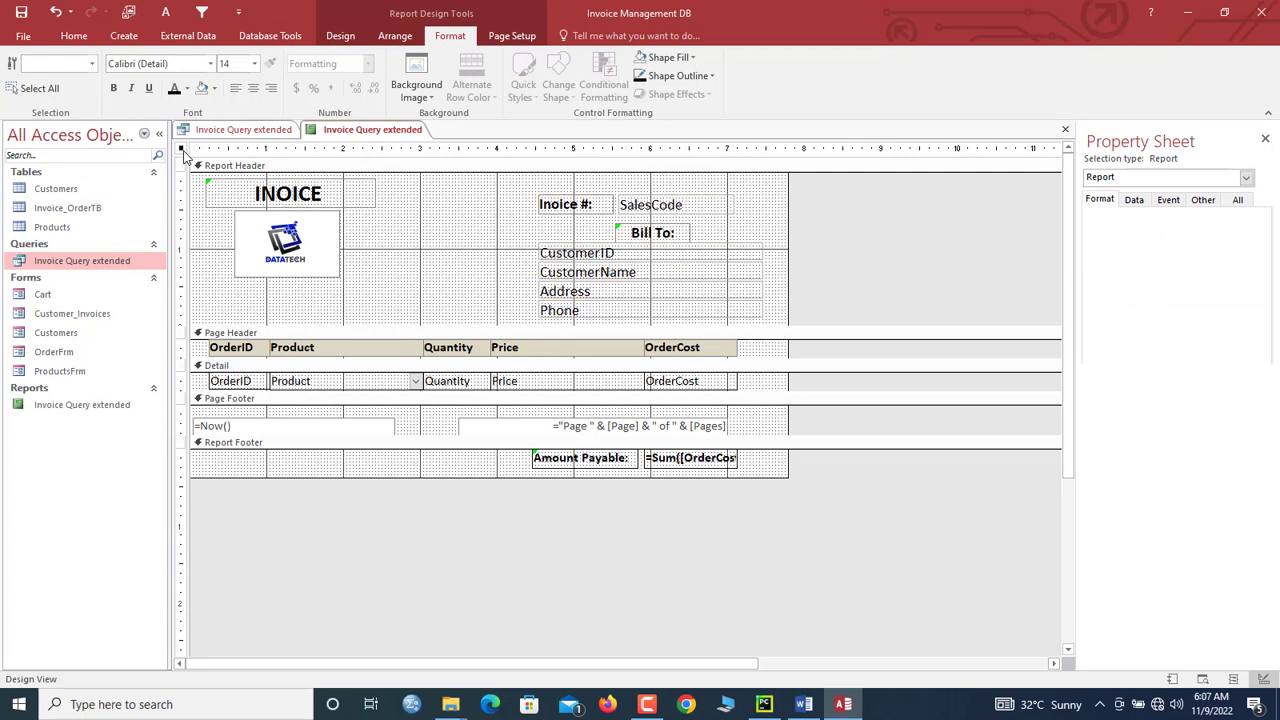
{"action": "left_click_drag", "start_coordinate": [755, 206], "coordinate": [580, 309]}
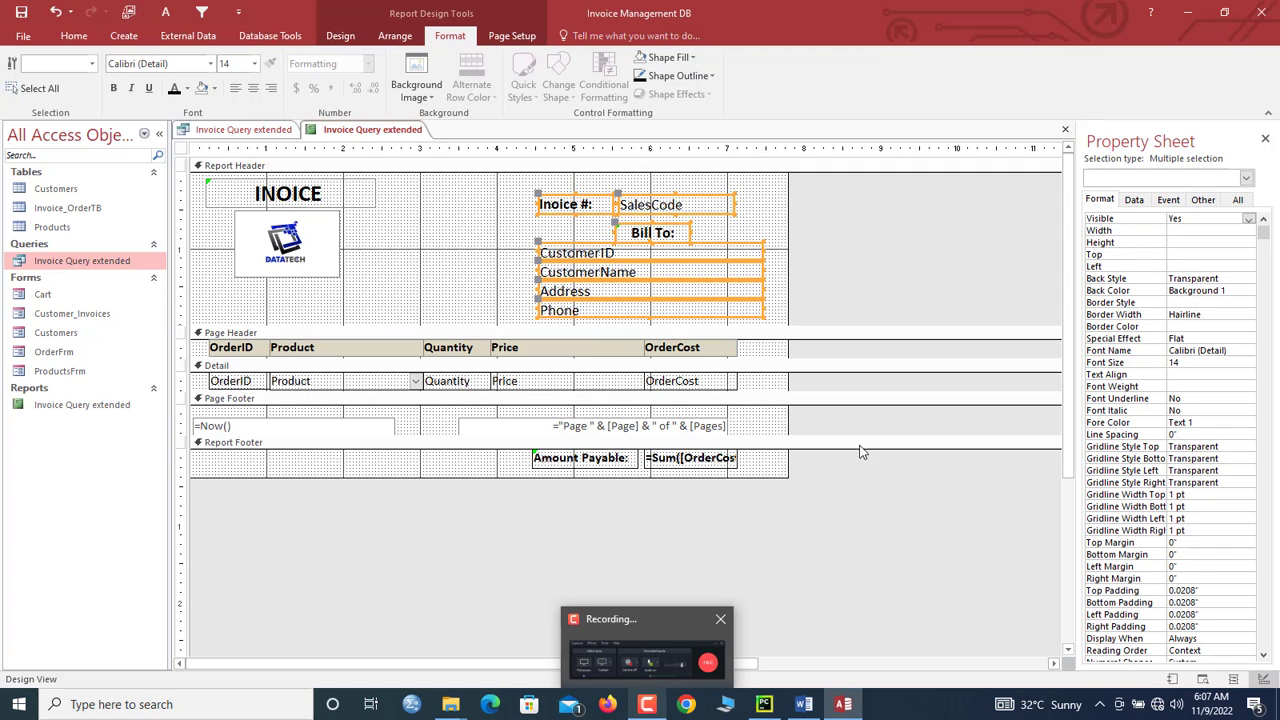
{"action": "left_click", "coordinate": [1203, 199]}
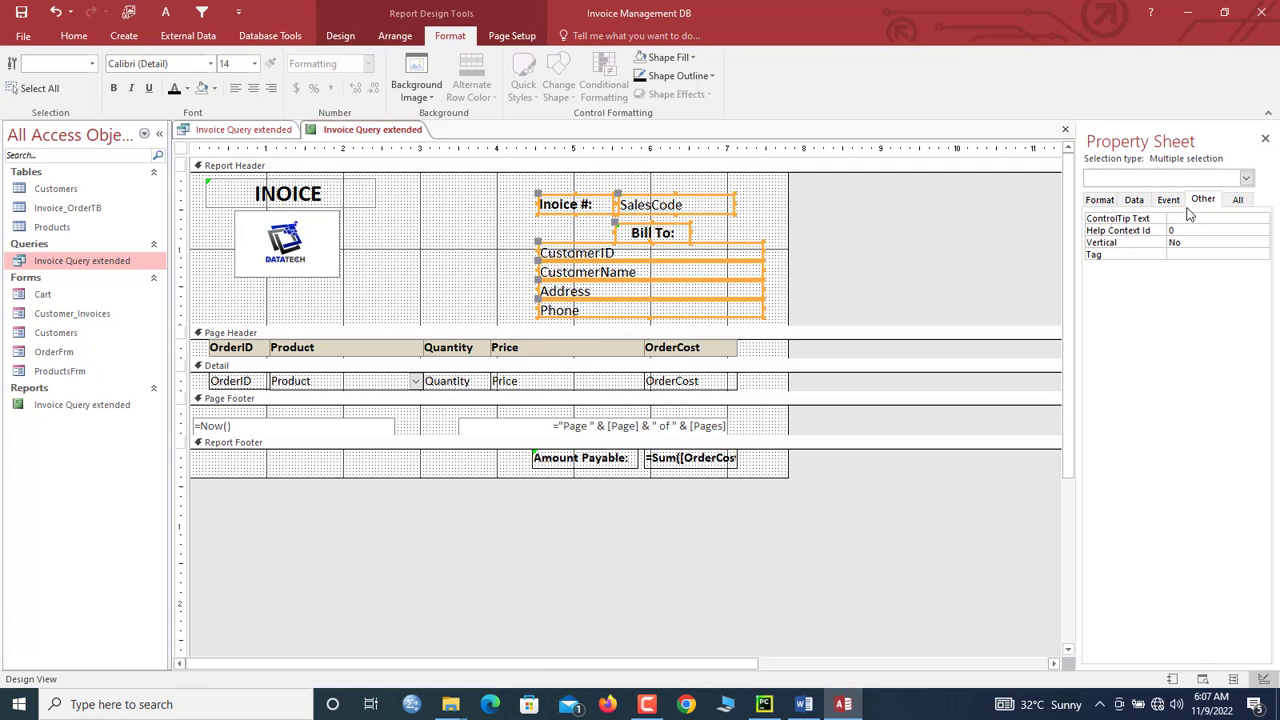
{"action": "left_click", "coordinate": [678, 76]}
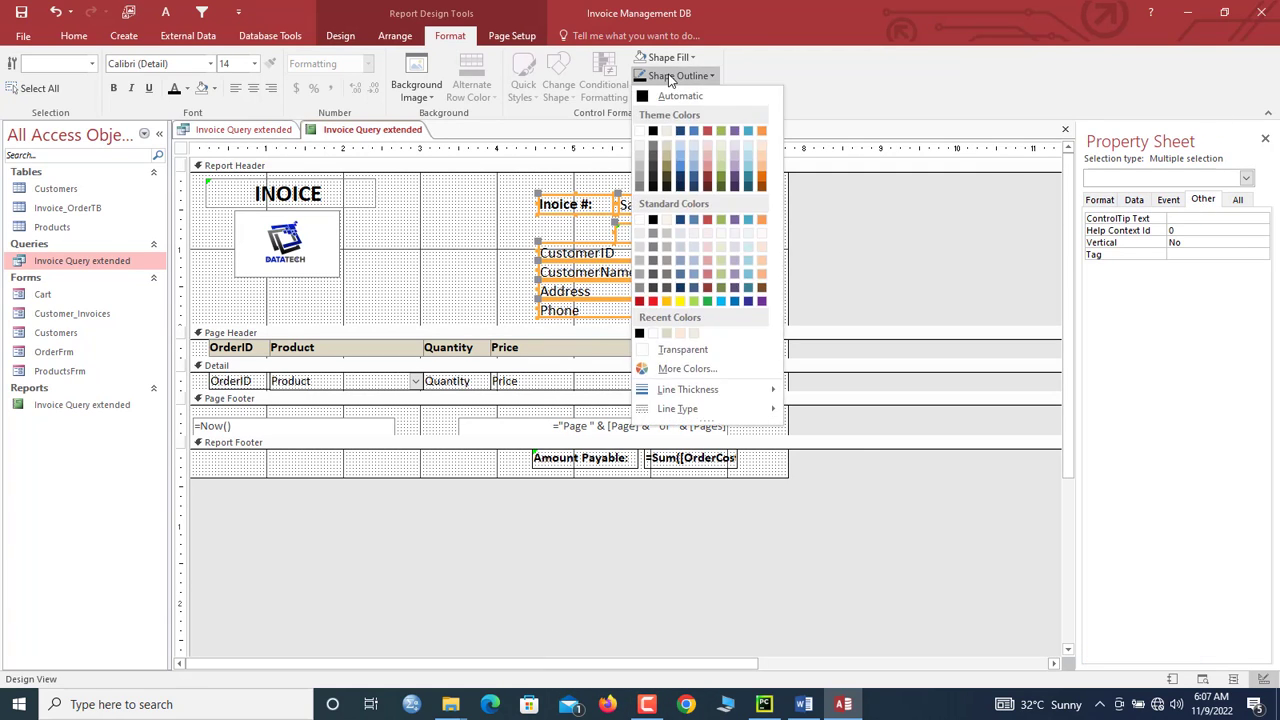
{"action": "left_click", "coordinate": [687, 350]}
{"action": "left_click", "coordinate": [493, 232]}
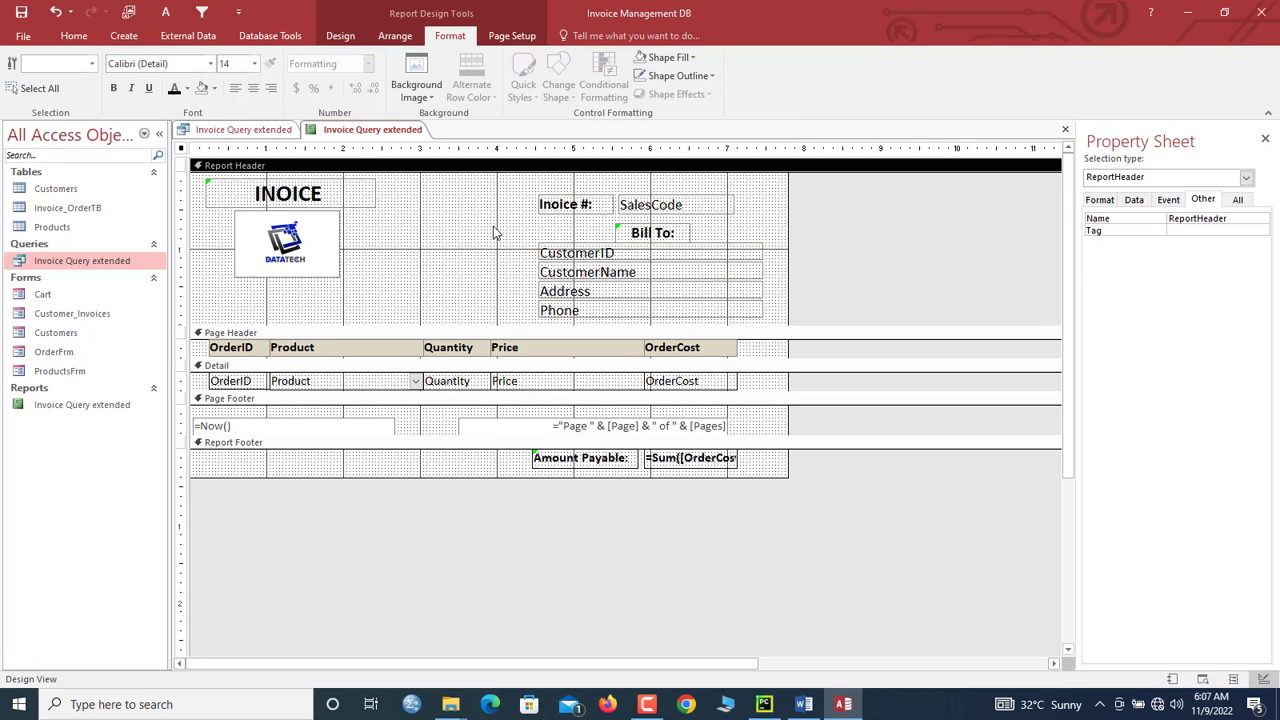
Step: Set the report to Auto Center Yes, Border Style Thin and Scroll Bars Neither
{"action": "left_click", "coordinate": [182, 150]}
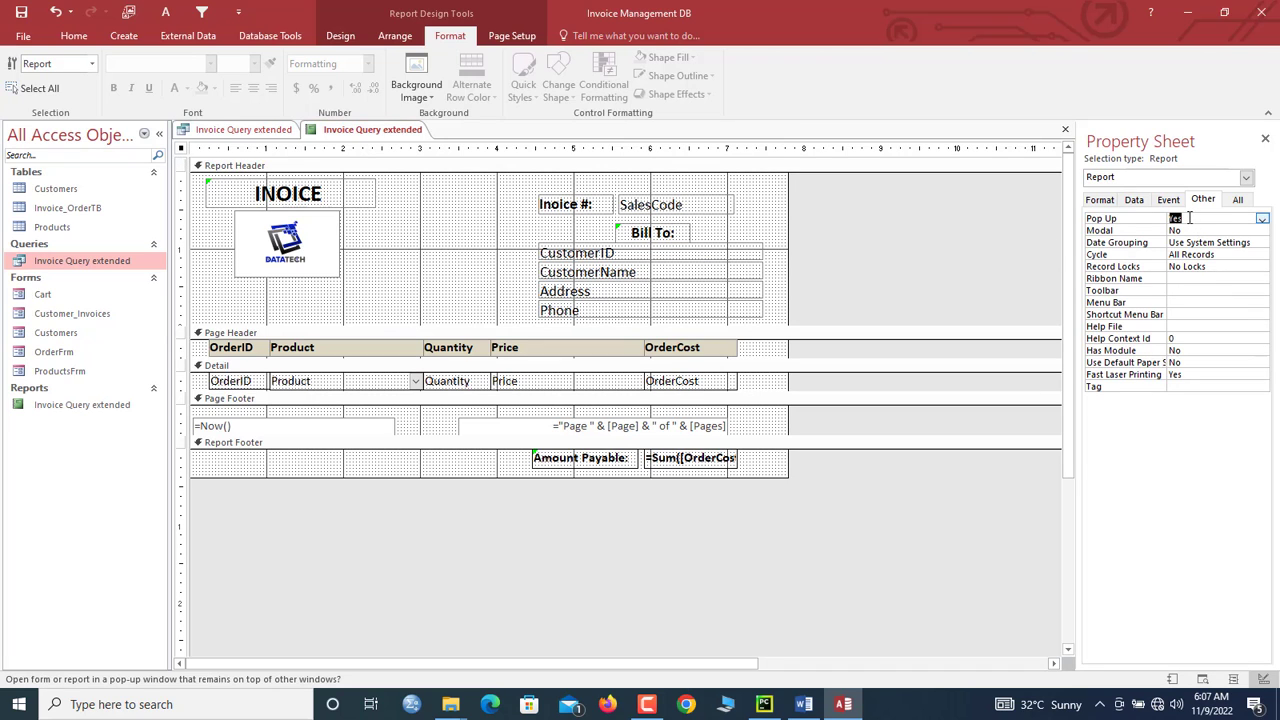
{"action": "left_click", "coordinate": [1100, 199]}
{"action": "left_click", "coordinate": [1194, 338]}
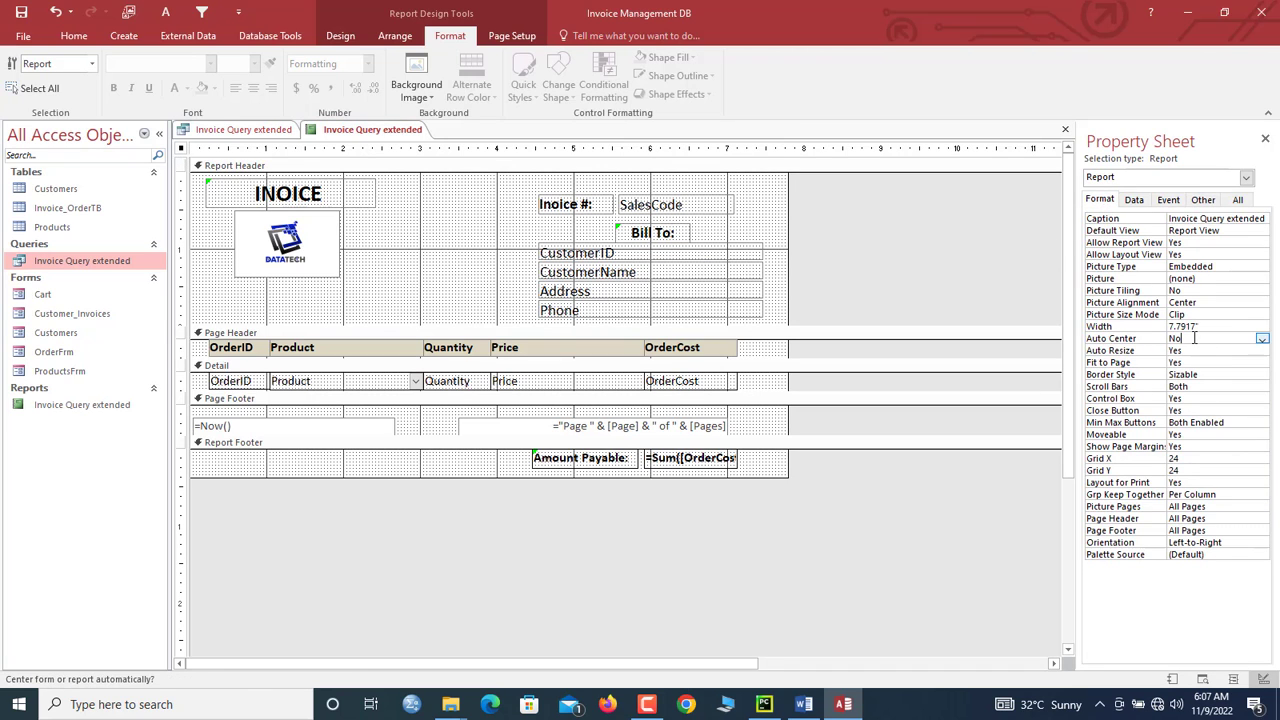
{"action": "left_click", "coordinate": [1217, 374]}
{"action": "left_click", "coordinate": [1262, 376]}
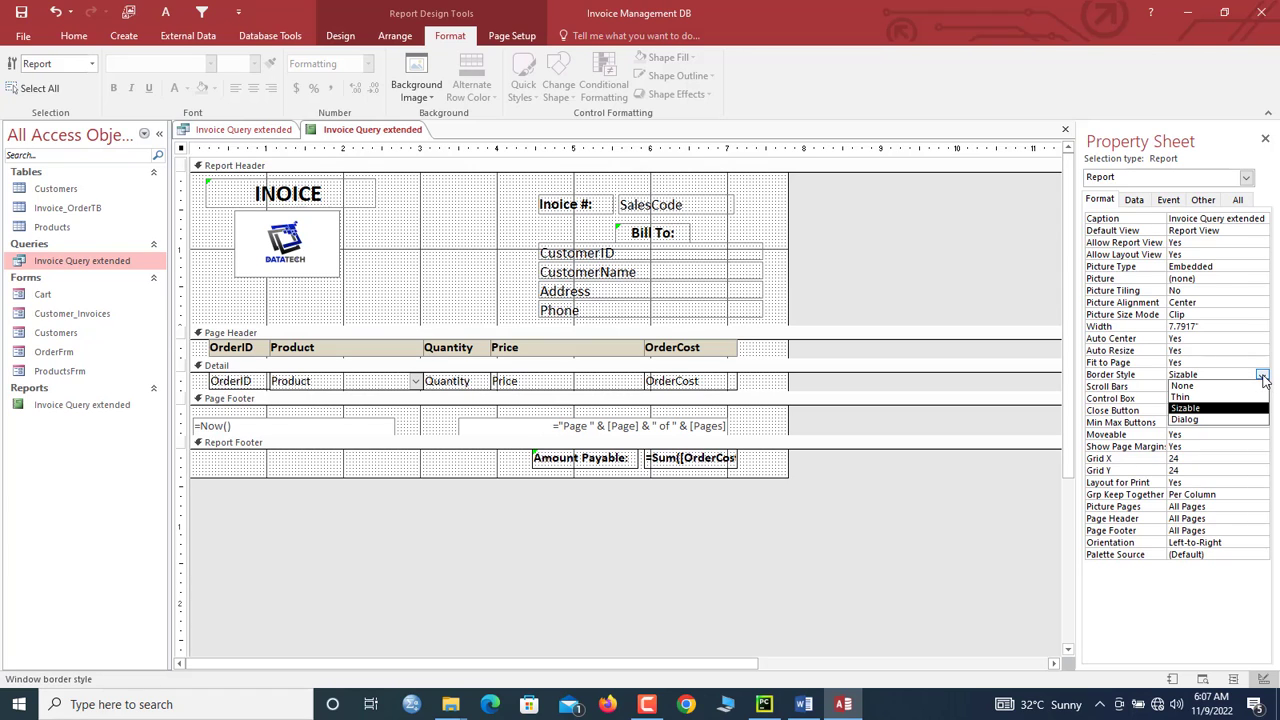
{"action": "left_click", "coordinate": [1222, 398]}
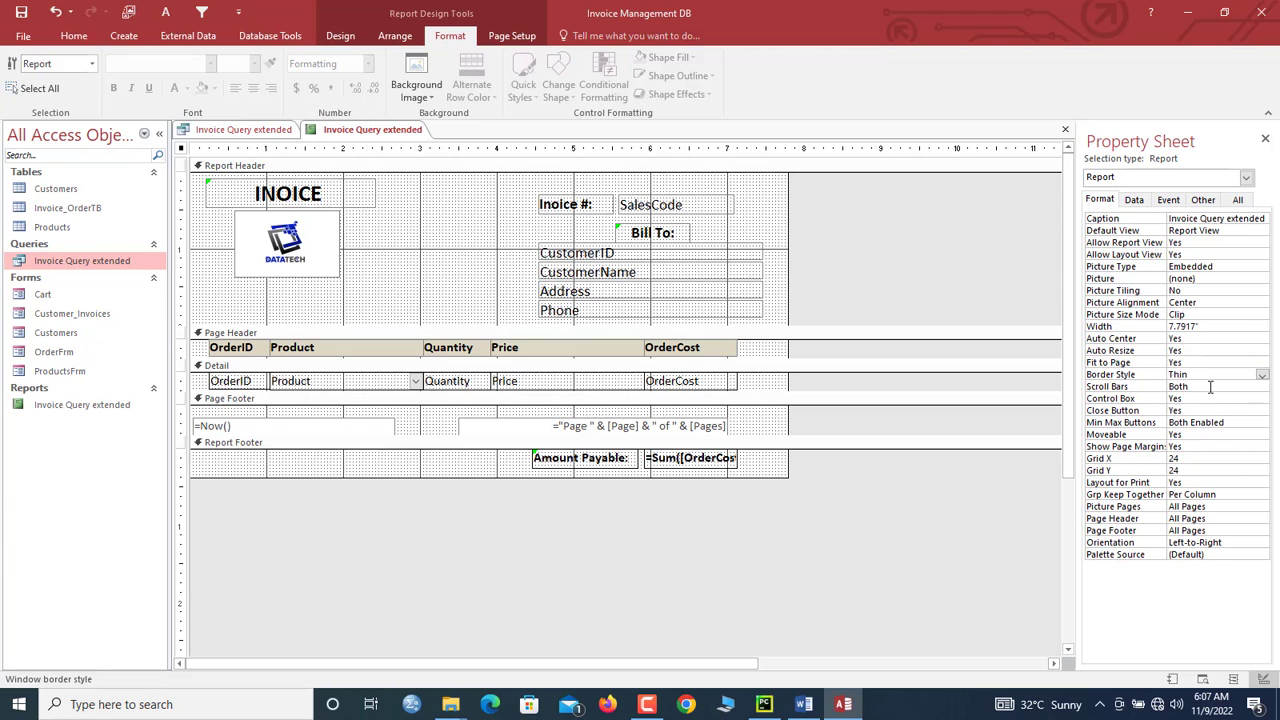
{"action": "left_click", "coordinate": [1212, 388]}
{"action": "left_click", "coordinate": [1262, 387]}
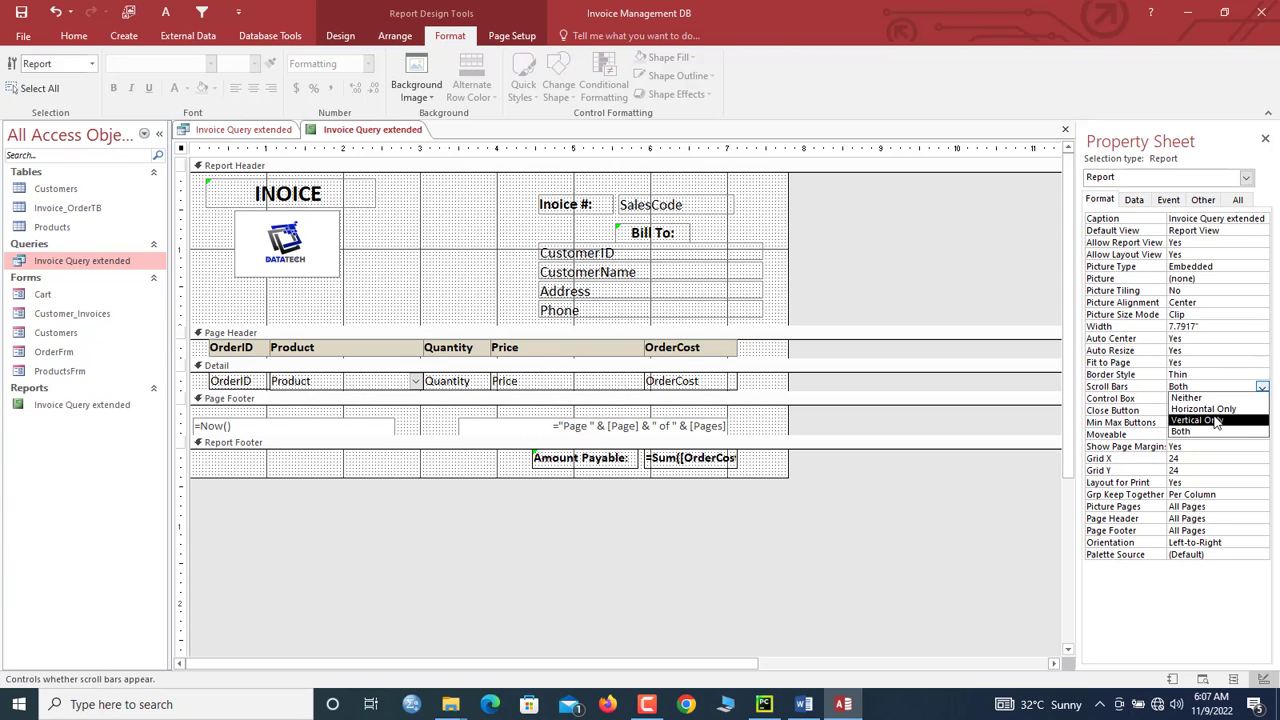
{"action": "left_click", "coordinate": [1211, 398]}
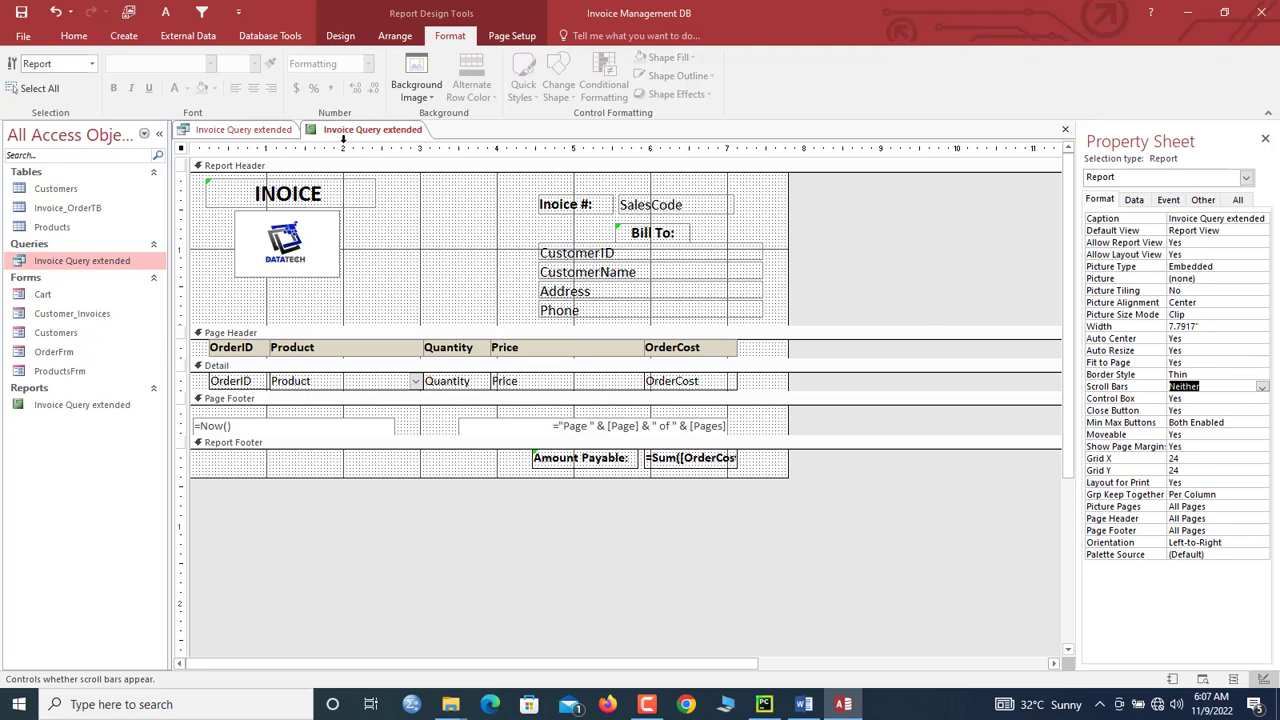
Step: Select the INOICE title and logo in the report header
{"action": "left_click", "coordinate": [400, 232]}
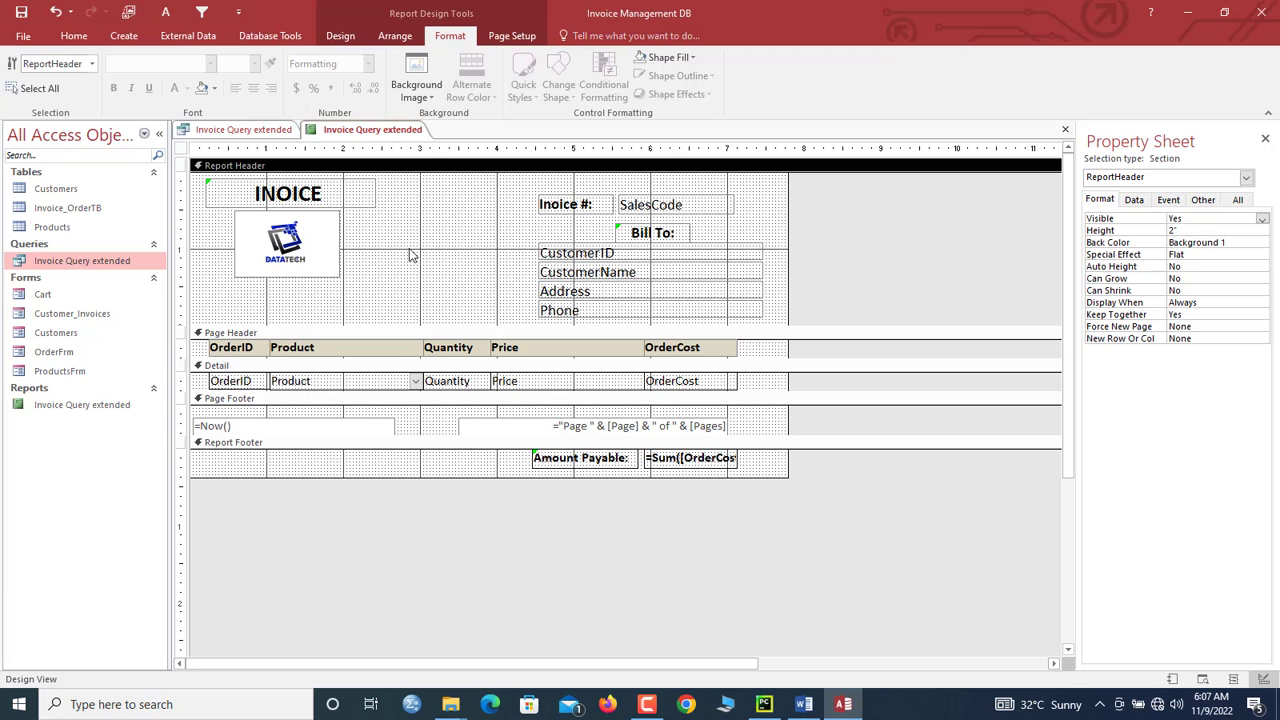
{"action": "left_click_drag", "start_coordinate": [333, 302], "coordinate": [268, 188]}
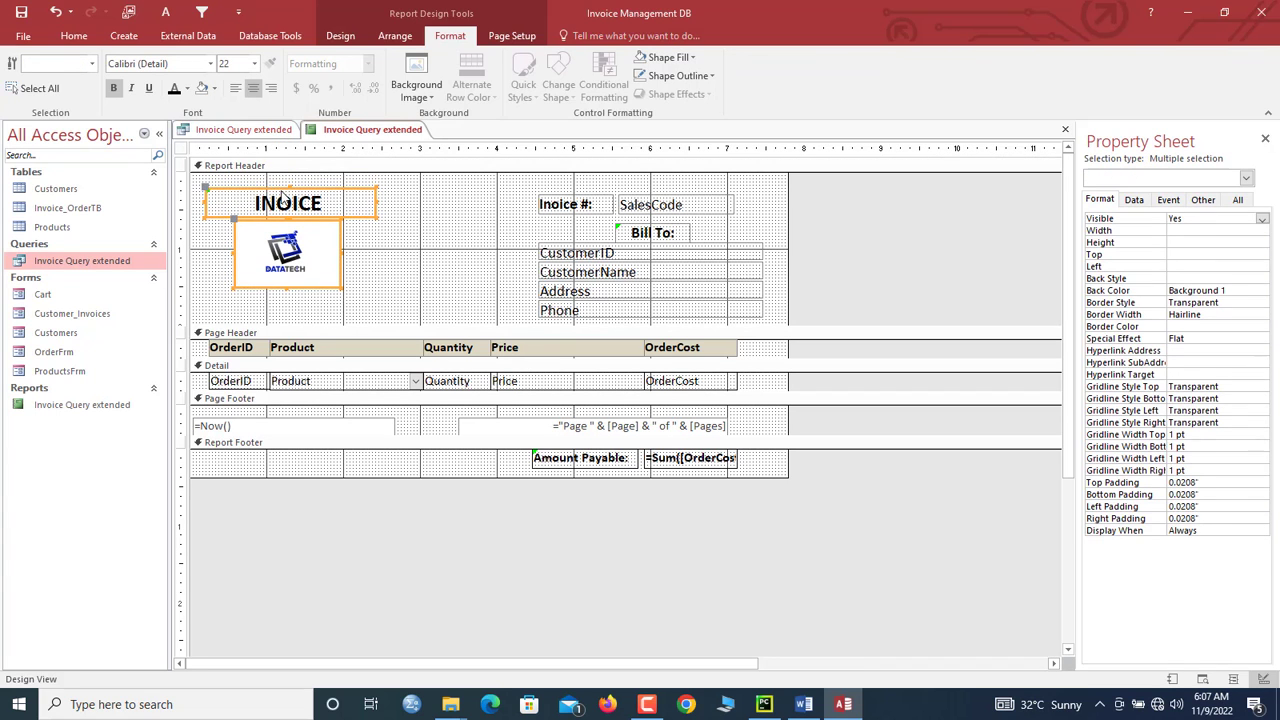
{"action": "left_click", "coordinate": [395, 268]}
{"action": "left_click", "coordinate": [345, 36]}
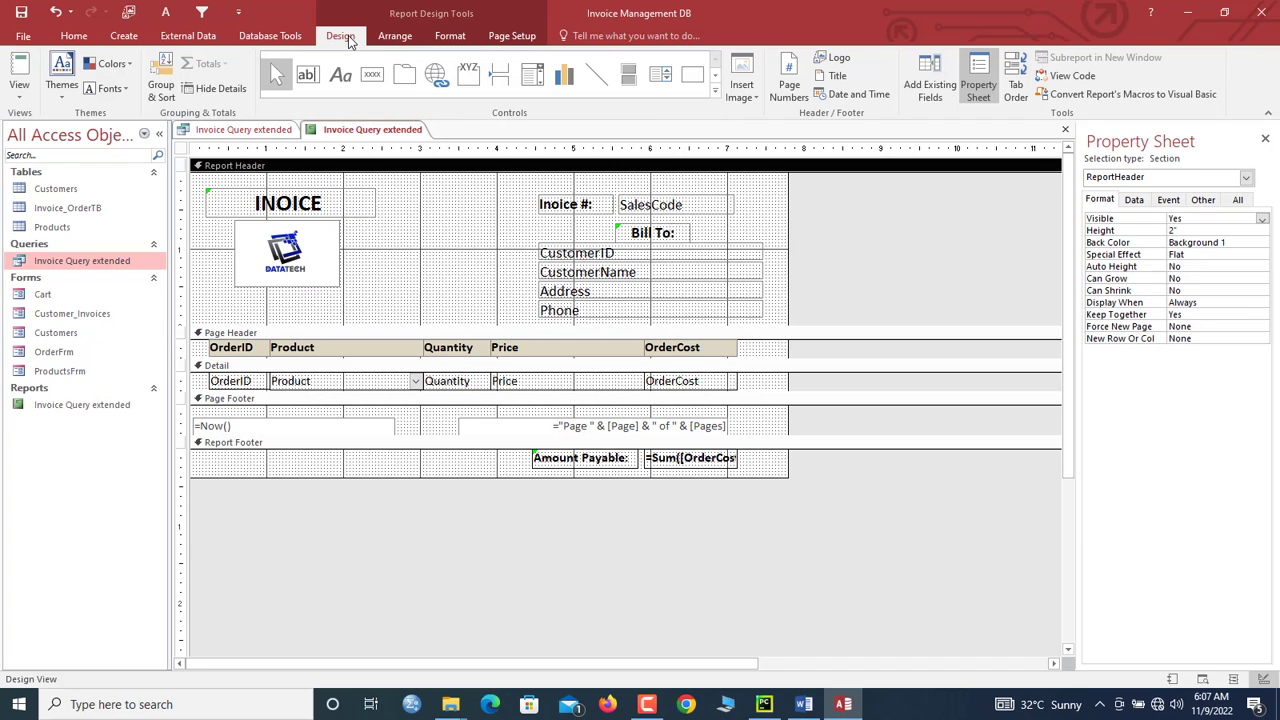
Step: Draw a command button captioned 'Print' in the report header
{"action": "left_click", "coordinate": [372, 74]}
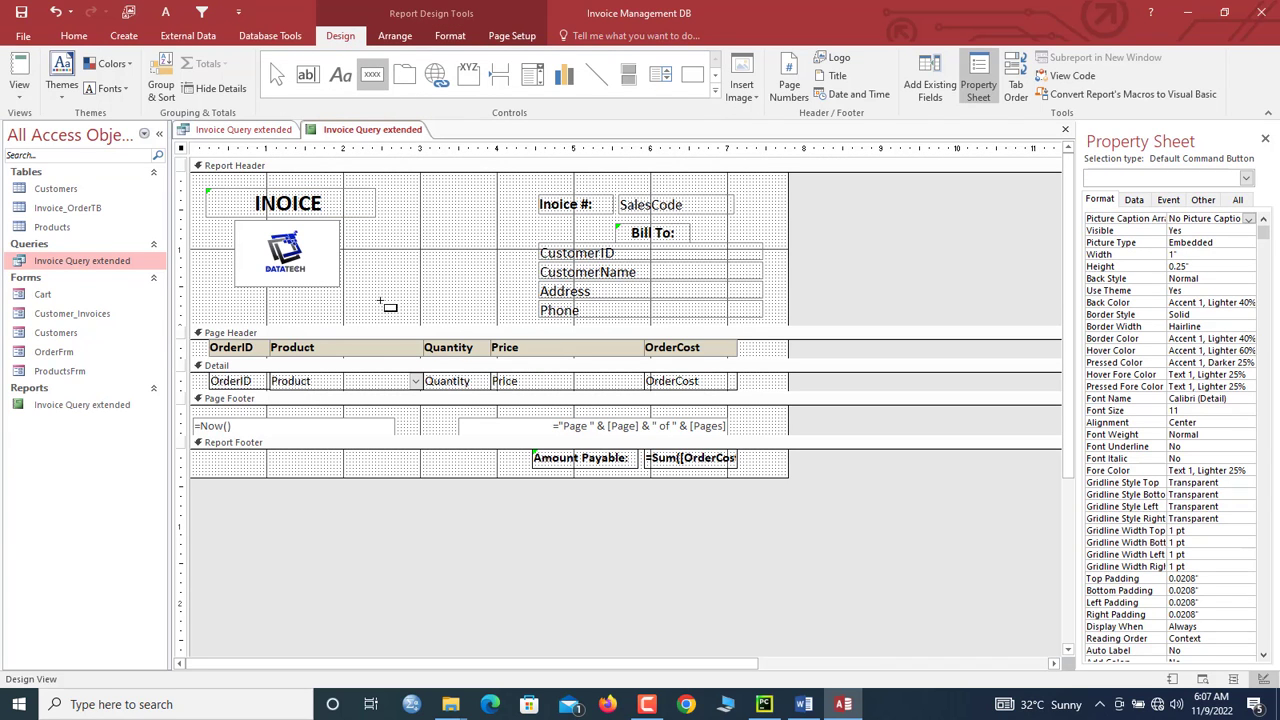
{"action": "left_click_drag", "start_coordinate": [374, 297], "coordinate": [458, 320]}
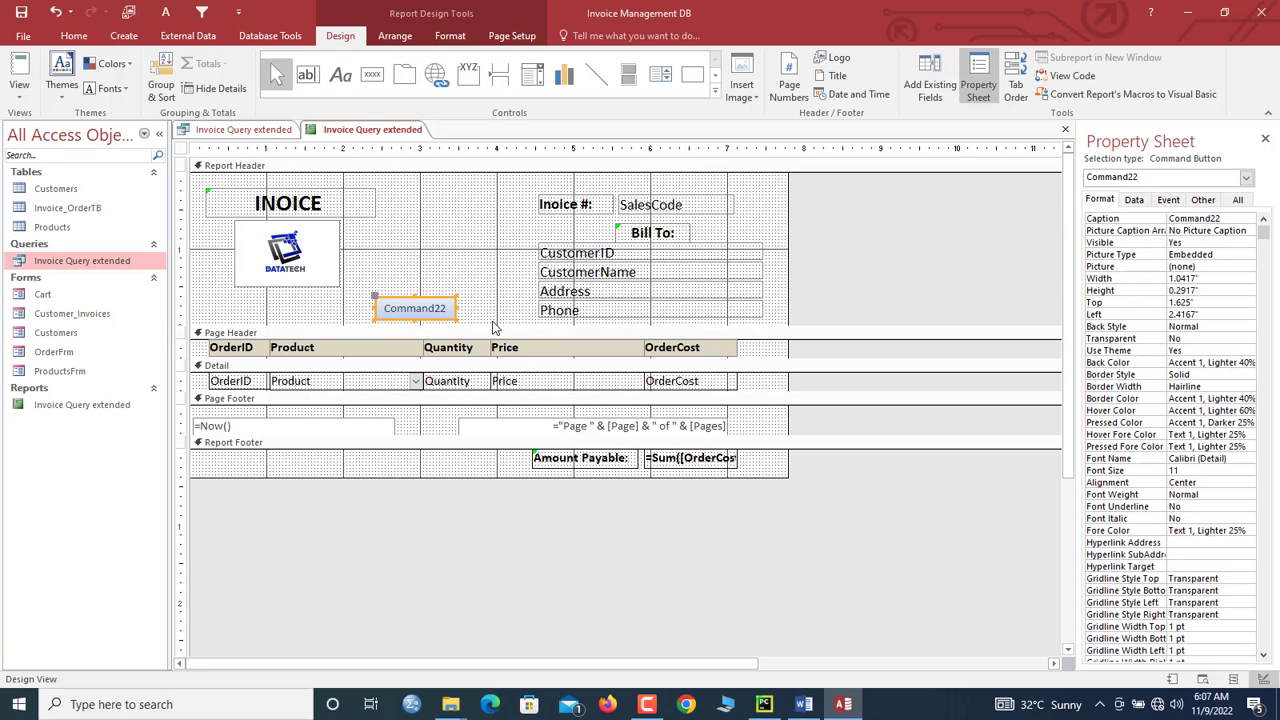
{"action": "double_click", "coordinate": [432, 311]}
{"action": "type", "text": "P"}
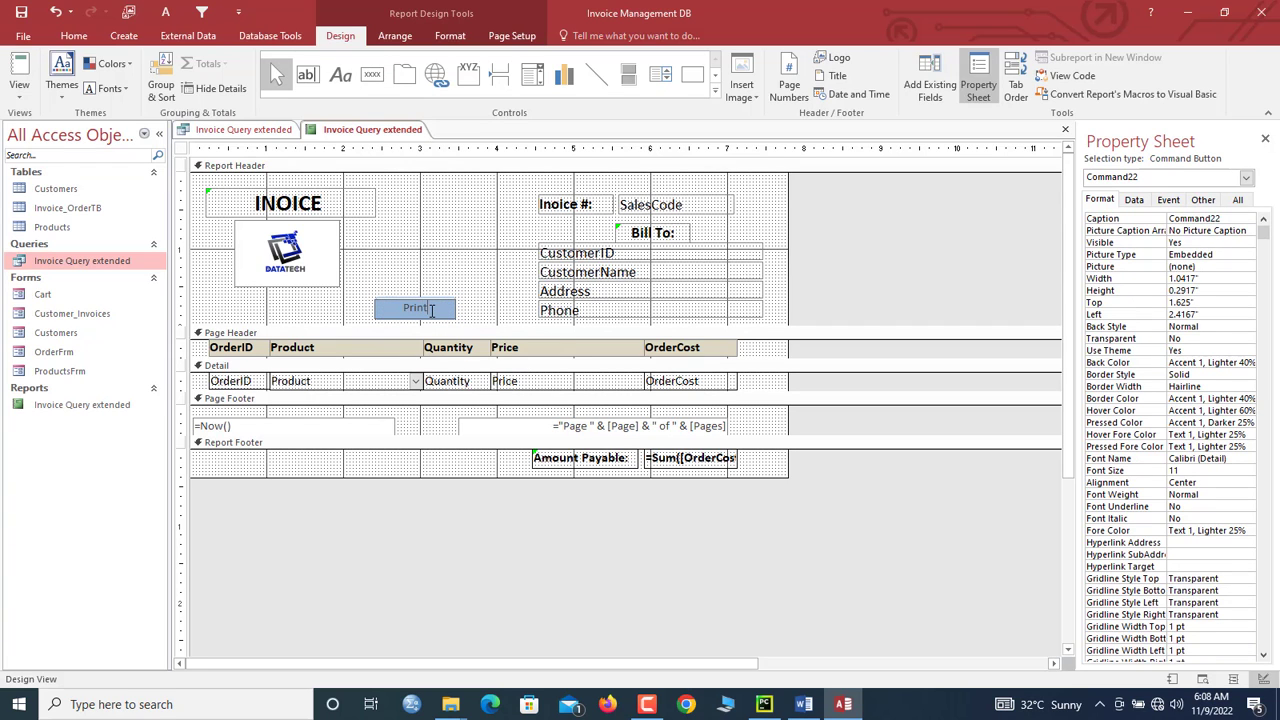
{"action": "type", "text": "rint"}
{"action": "left_click", "coordinate": [480, 295]}
{"action": "left_click", "coordinate": [436, 303]}
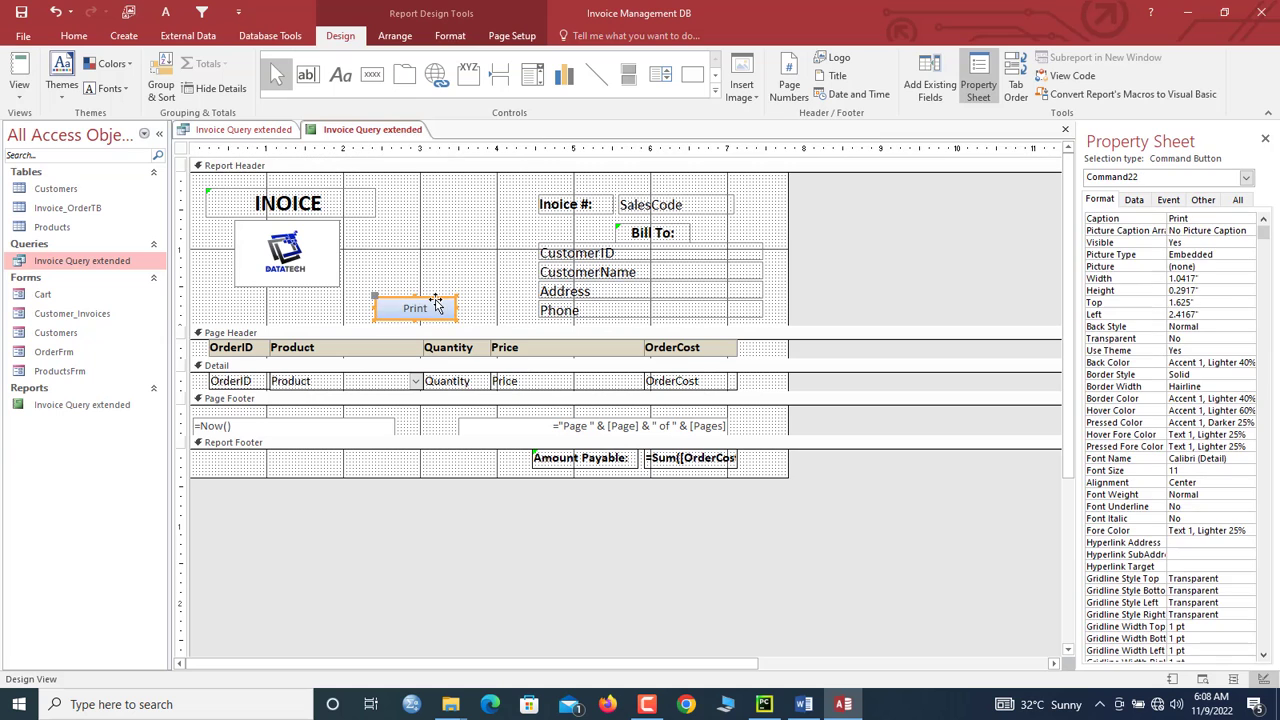
{"action": "key", "text": "Up"}
{"action": "key", "text": "Up"}
{"action": "key", "text": "Up"}
{"action": "key", "text": "Up"}
{"action": "key", "text": "Up"}
{"action": "key", "text": "Up"}
{"action": "key", "text": "Up"}
{"action": "key", "text": "Up"}
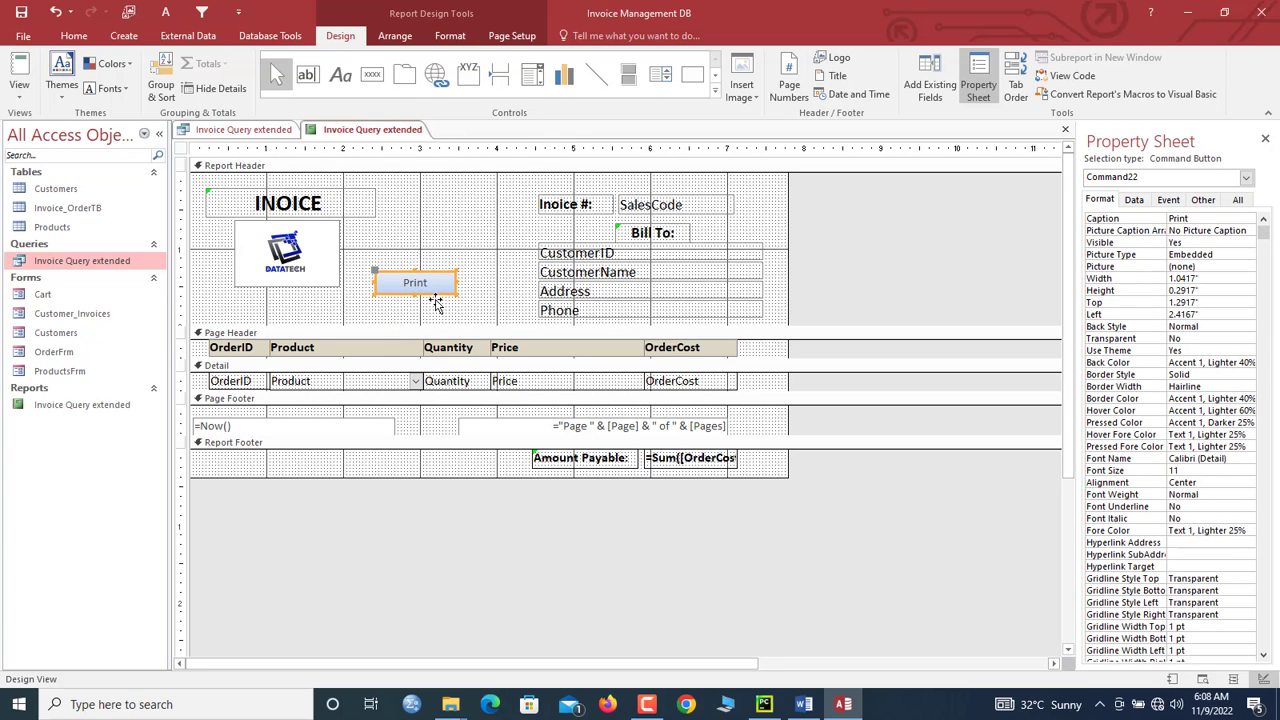
Step: Duplicate the Print button and rename the copy 'Print preview'
{"action": "key", "text": "ctrl+v"}
{"action": "mouse_move", "coordinate": [466, 275]}
{"action": "left_mouse_down"}
{"action": "mouse_move", "coordinate": [435, 305]}
{"action": "mouse_move", "coordinate": [465, 254]}
{"action": "left_mouse_up"}
{"action": "left_click", "coordinate": [470, 288]}
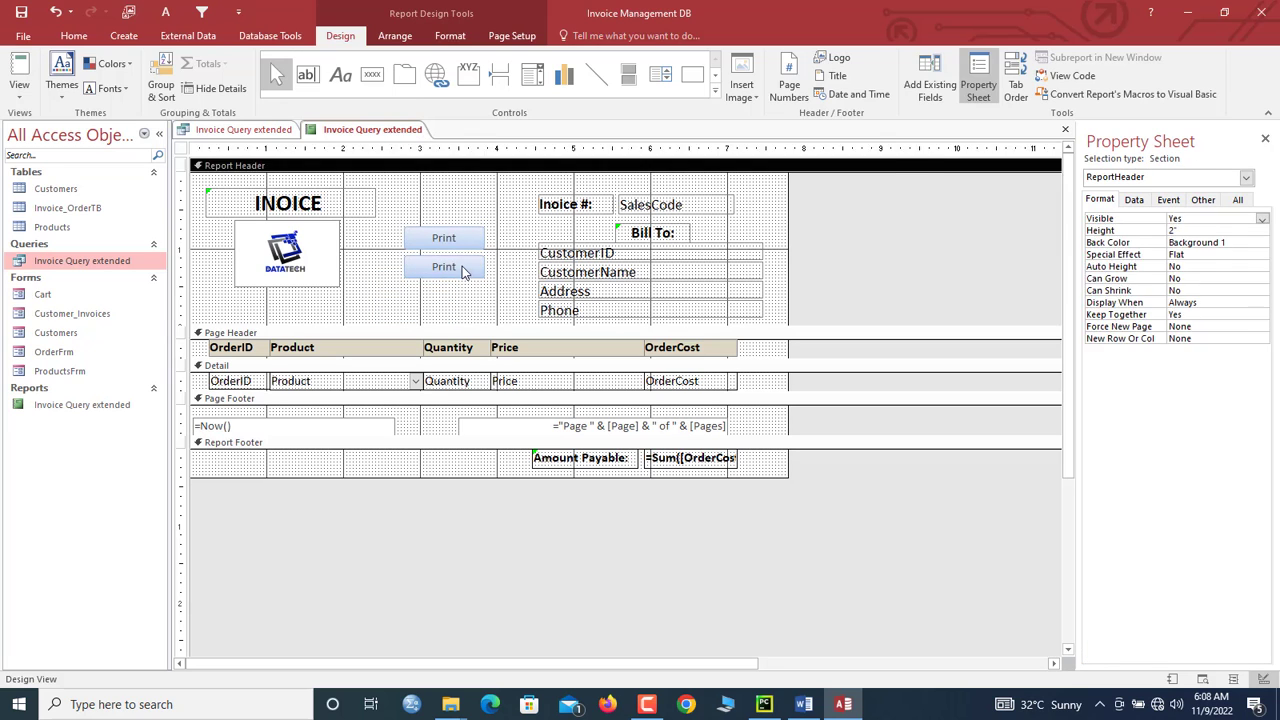
{"action": "left_click", "coordinate": [464, 268]}
{"action": "left_click", "coordinate": [464, 268]}
{"action": "type", "text": "preview"}
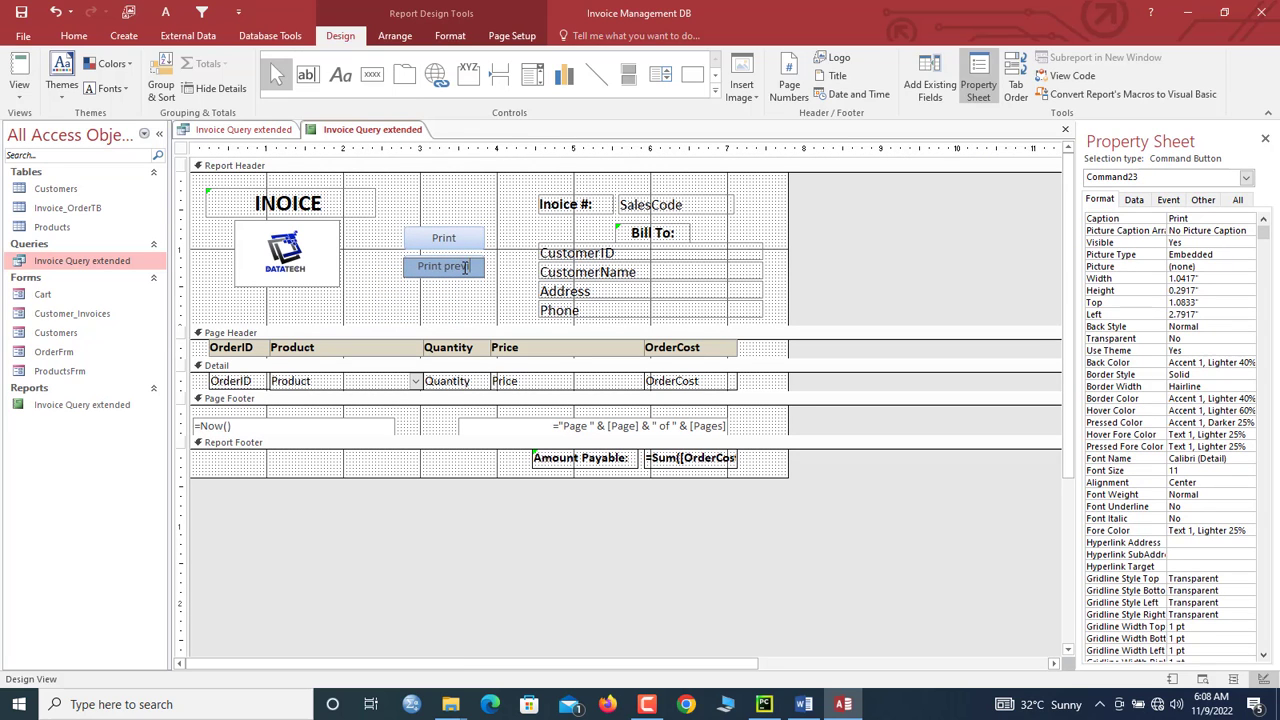
{"action": "left_click", "coordinate": [478, 295]}
Step: Apply a light aqua Quick Style to both buttons, then select the Print button
{"action": "left_click_drag", "start_coordinate": [486, 300], "coordinate": [446, 230]}
{"action": "left_click", "coordinate": [450, 36]}
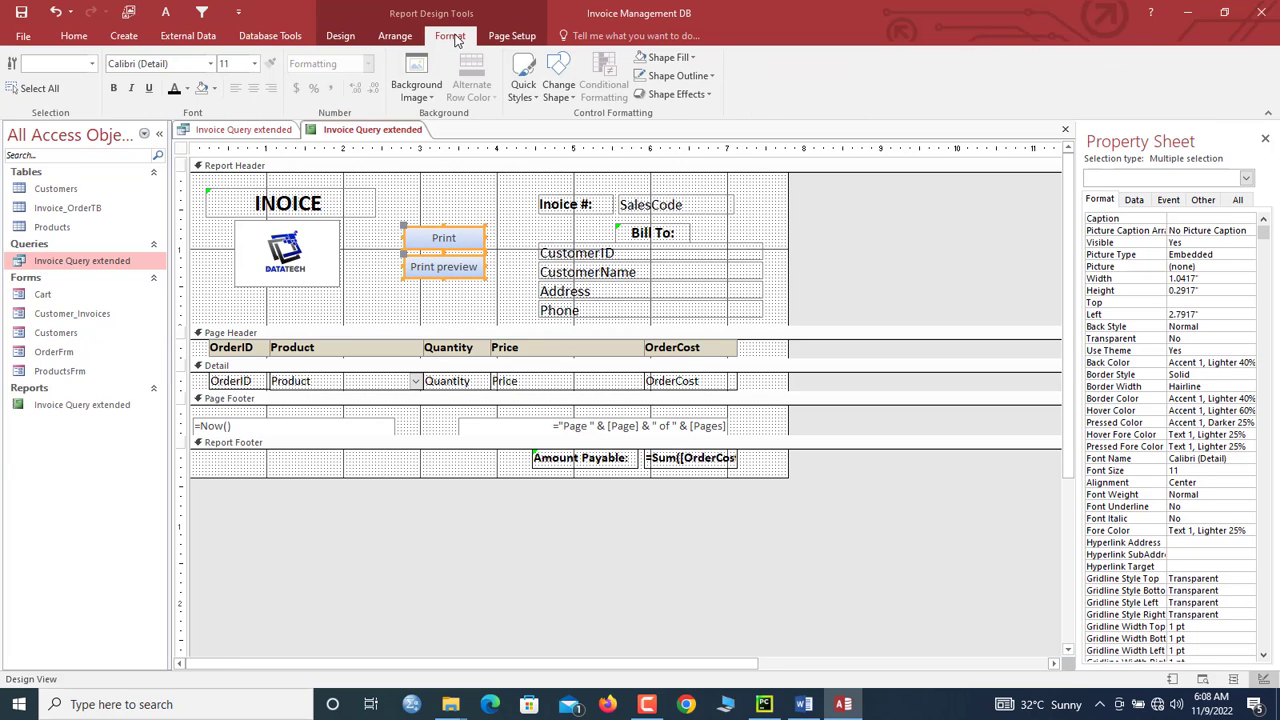
{"action": "left_click", "coordinate": [558, 88]}
{"action": "left_click", "coordinate": [523, 88]}
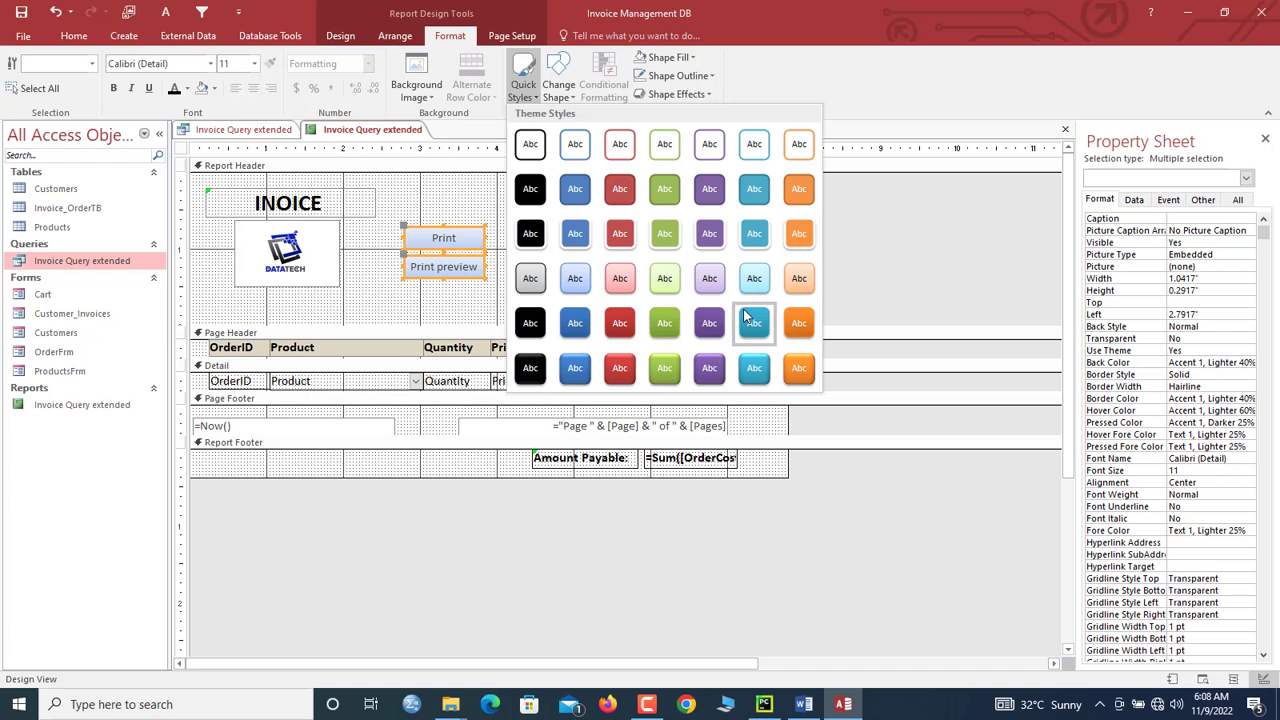
{"action": "left_click", "coordinate": [755, 287]}
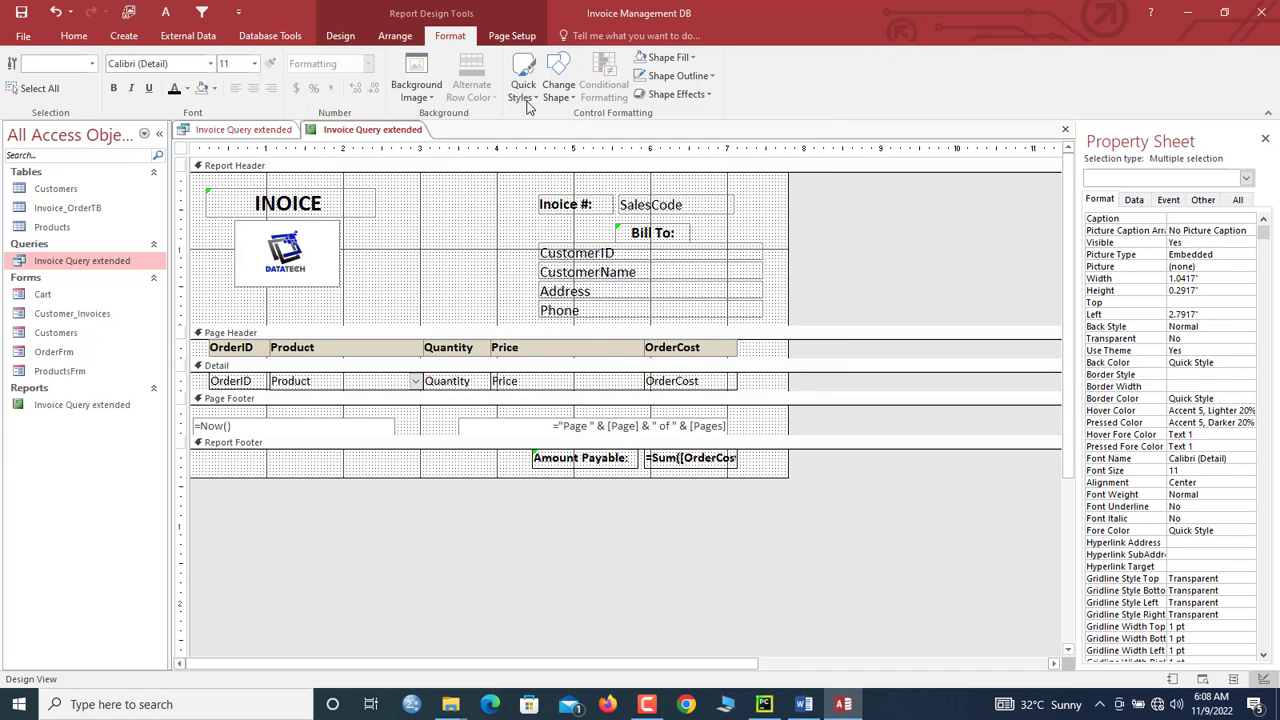
{"action": "left_click", "coordinate": [440, 311]}
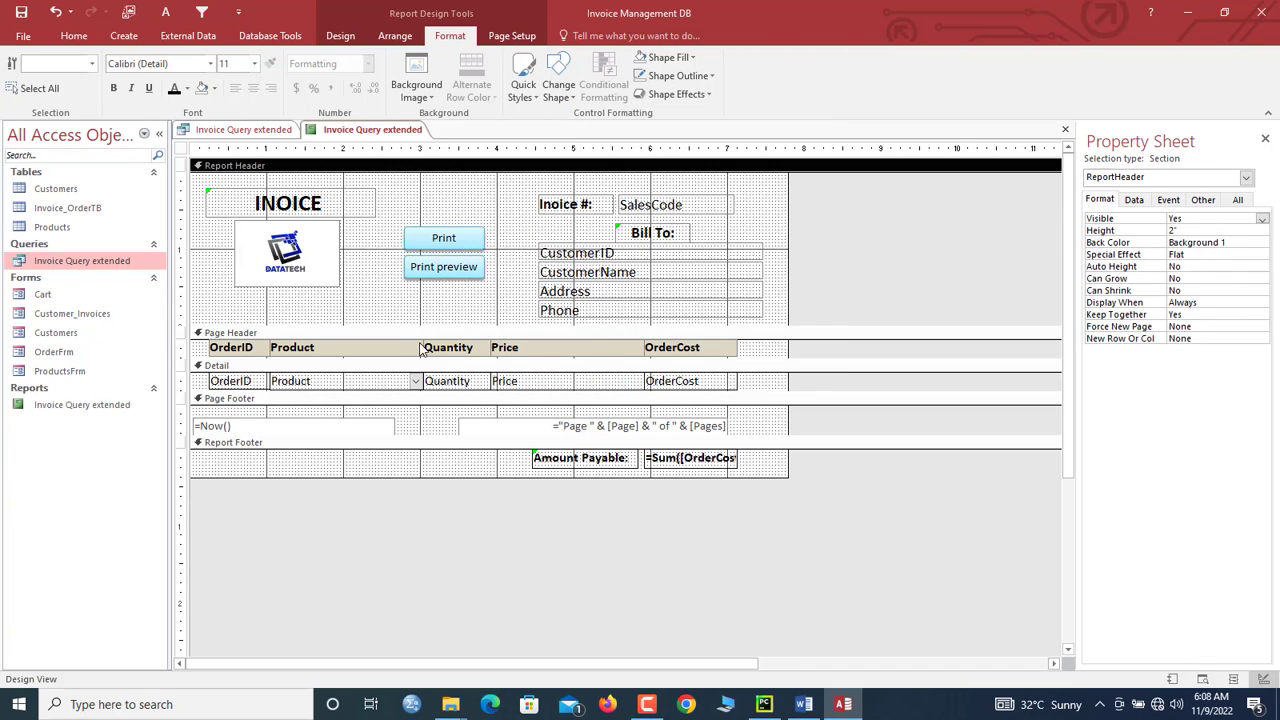
{"action": "left_click", "coordinate": [460, 268]}
{"action": "left_click", "coordinate": [453, 245]}
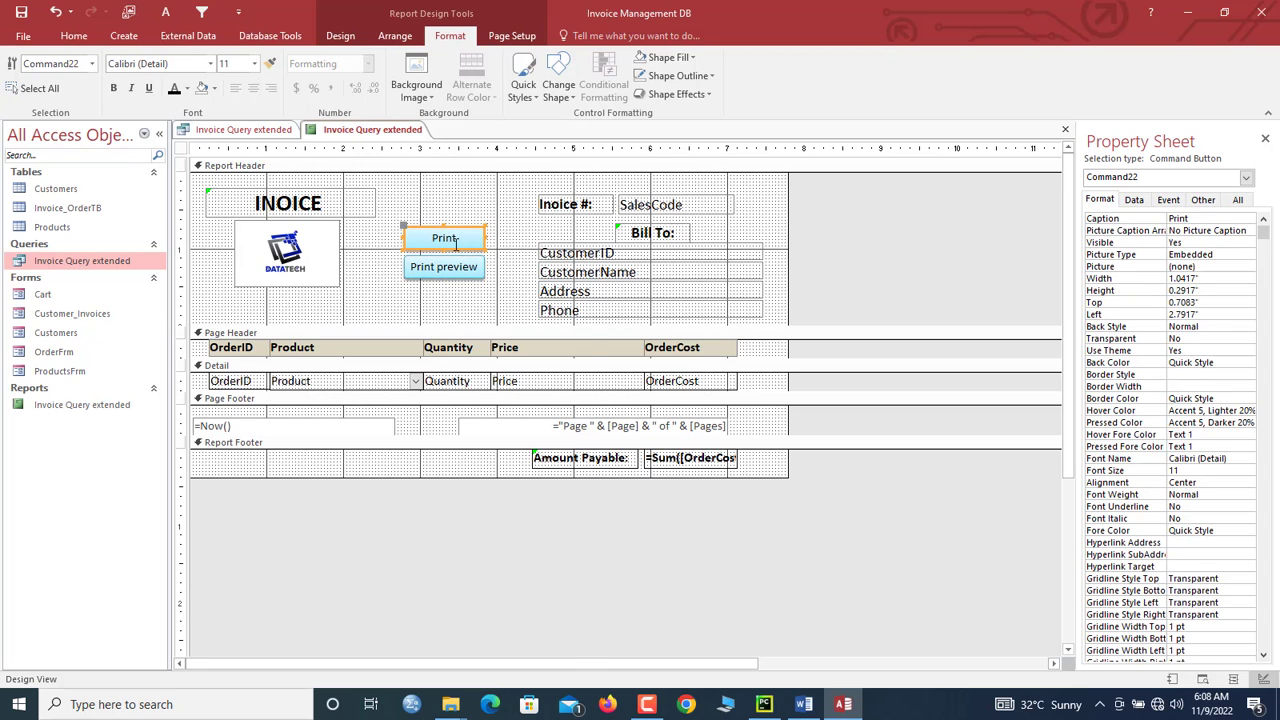
Step: Give the Print button a click macro running RunMenuCommand PrintObject
{"action": "right_click", "coordinate": [455, 243]}
{"action": "left_click", "coordinate": [487, 212]}
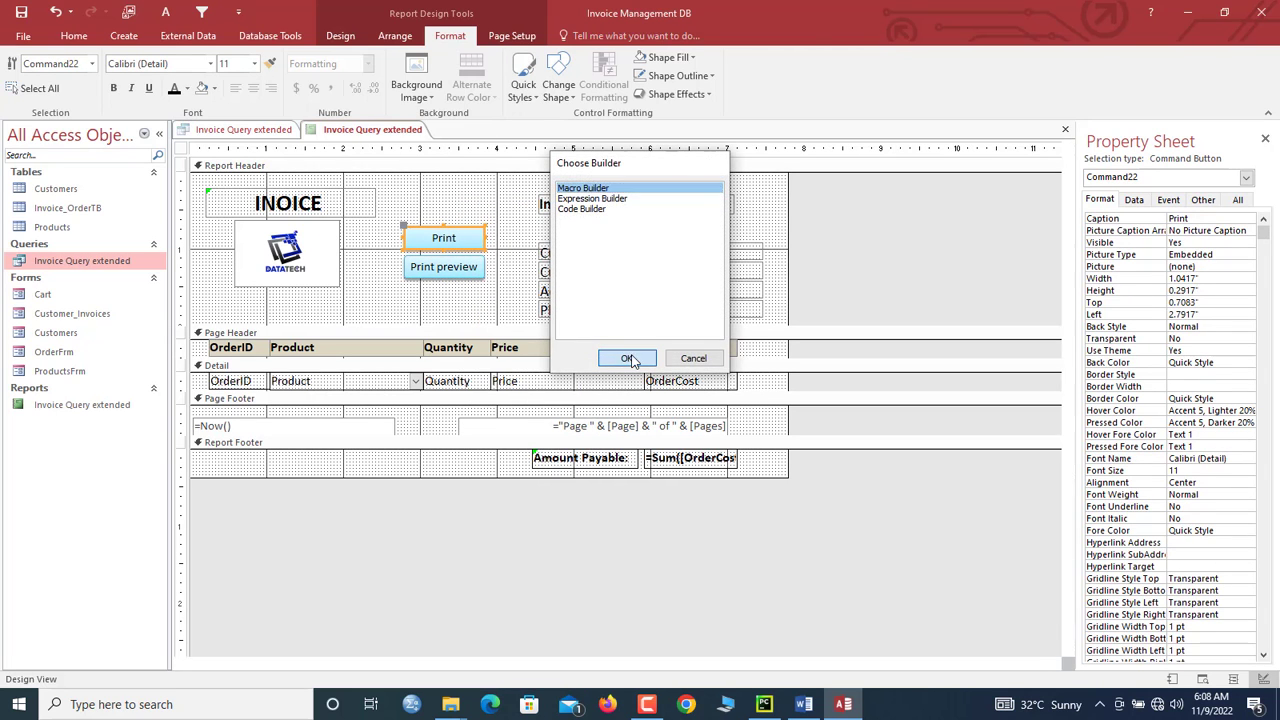
{"action": "left_click", "coordinate": [628, 359]}
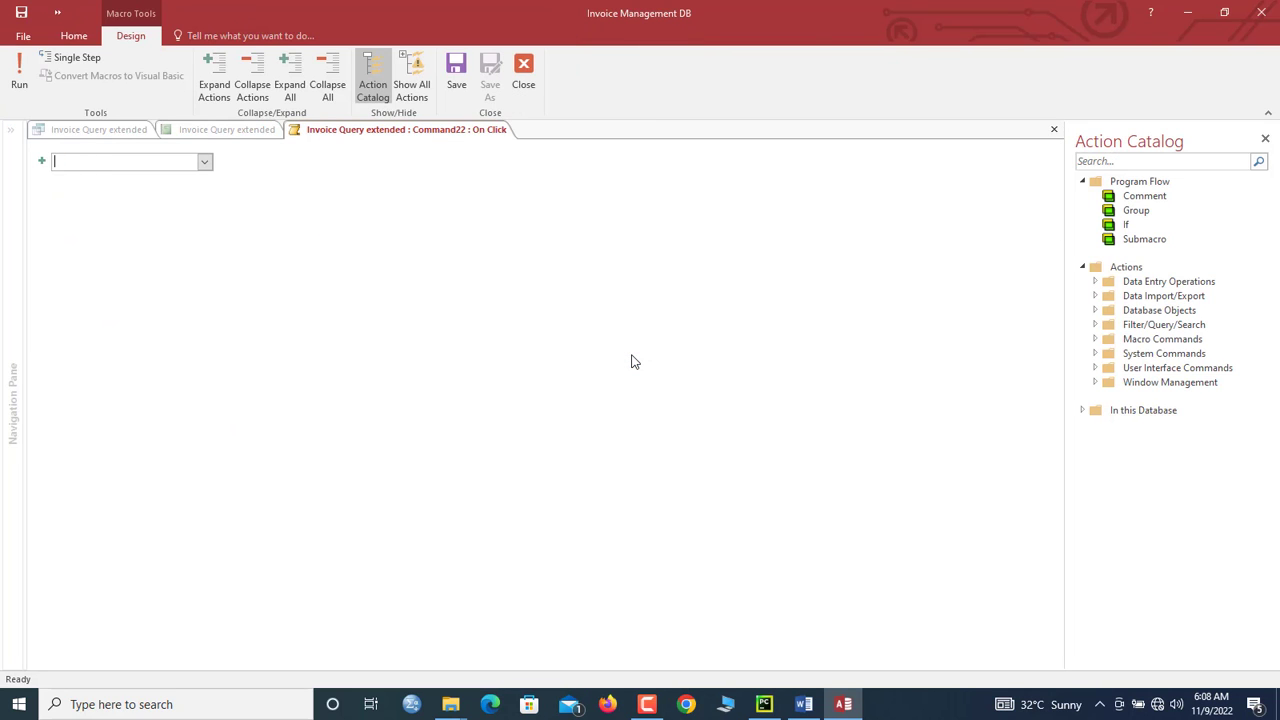
{"action": "type", "text": "Print"}
{"action": "key", "text": "Return"}
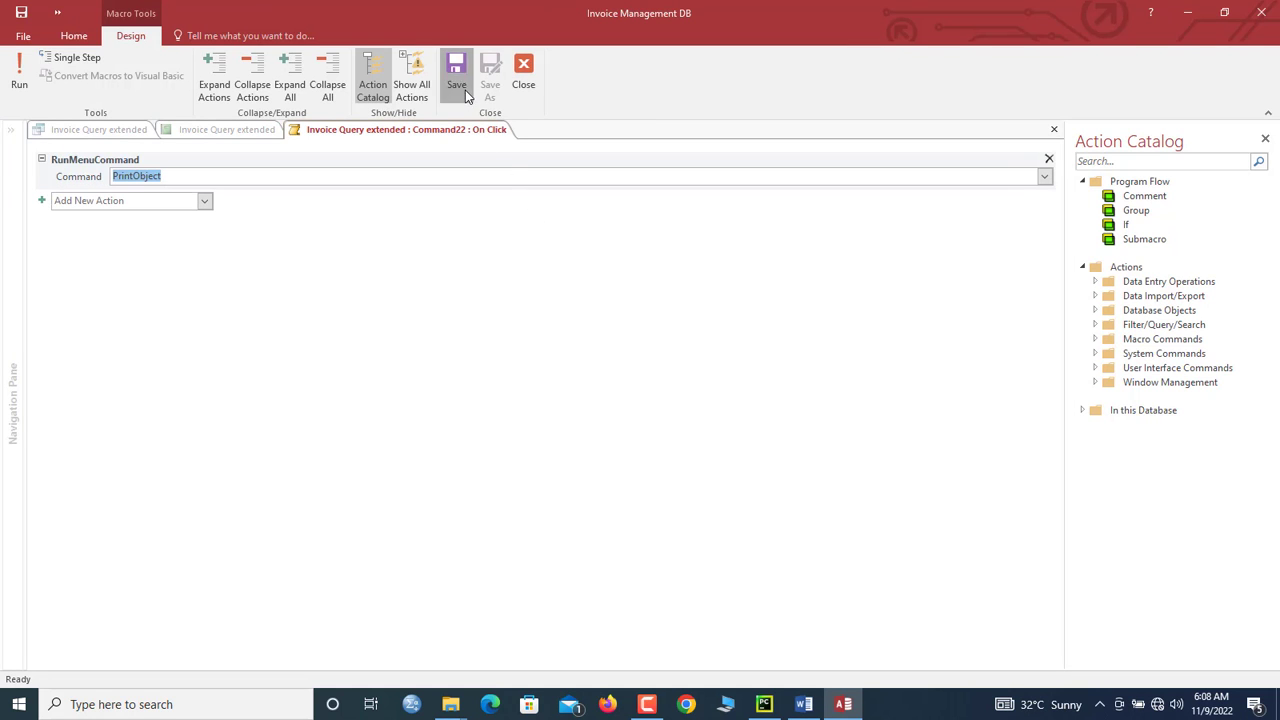
{"action": "left_click", "coordinate": [523, 78]}
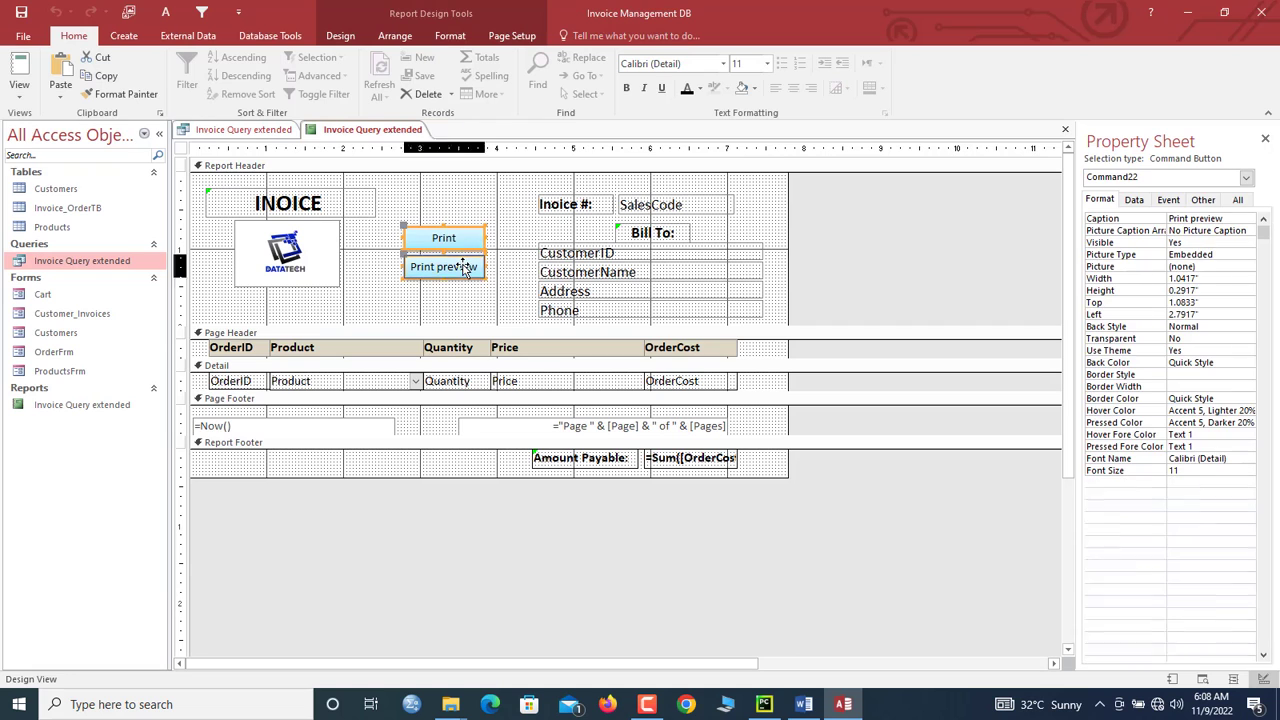
Step: Give the Print preview button a click macro running RunMenuCommand PrintPreview
{"action": "right_click", "coordinate": [465, 268]}
{"action": "left_click", "coordinate": [504, 214]}
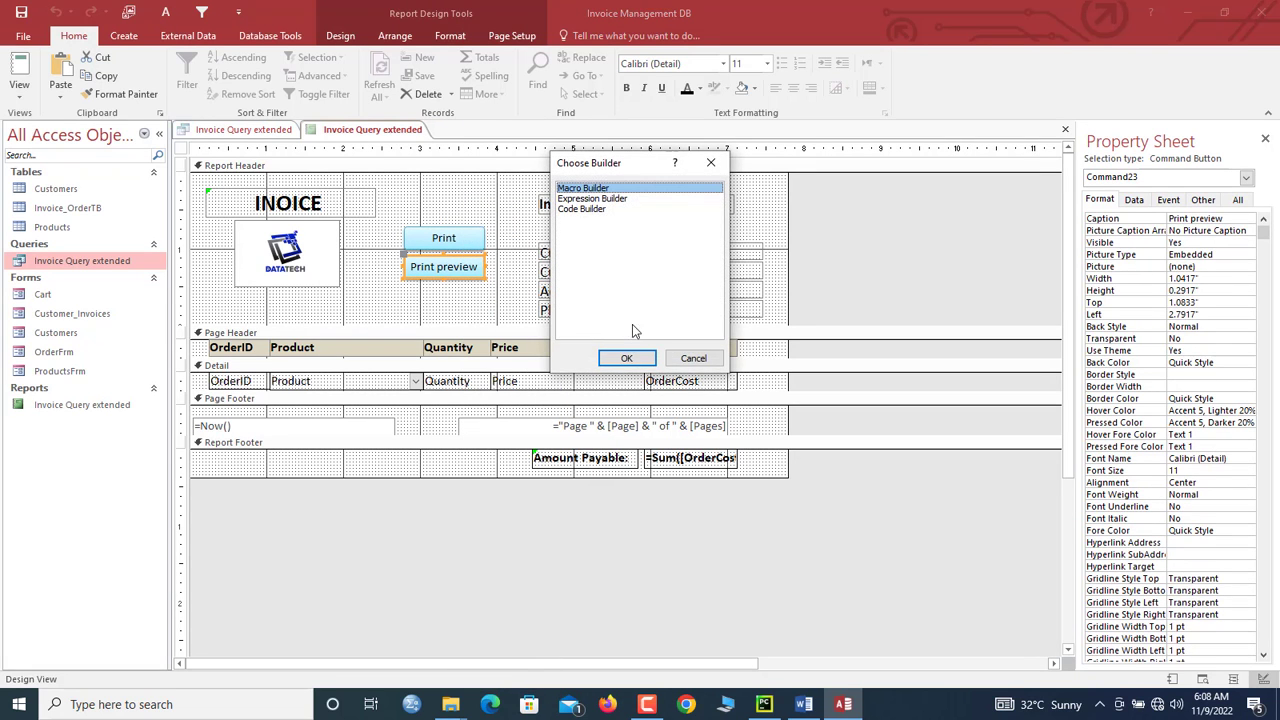
{"action": "left_click", "coordinate": [626, 360]}
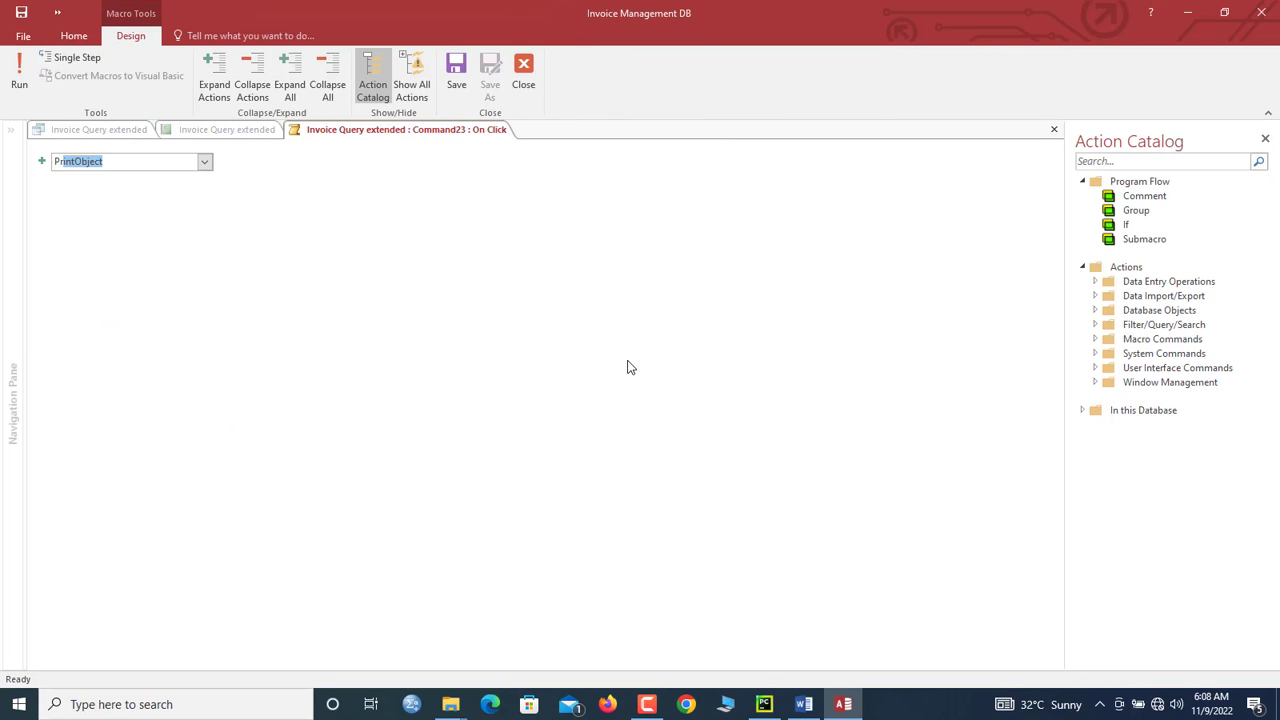
{"action": "type", "text": "PrintPreview"}
{"action": "key", "text": "Return"}
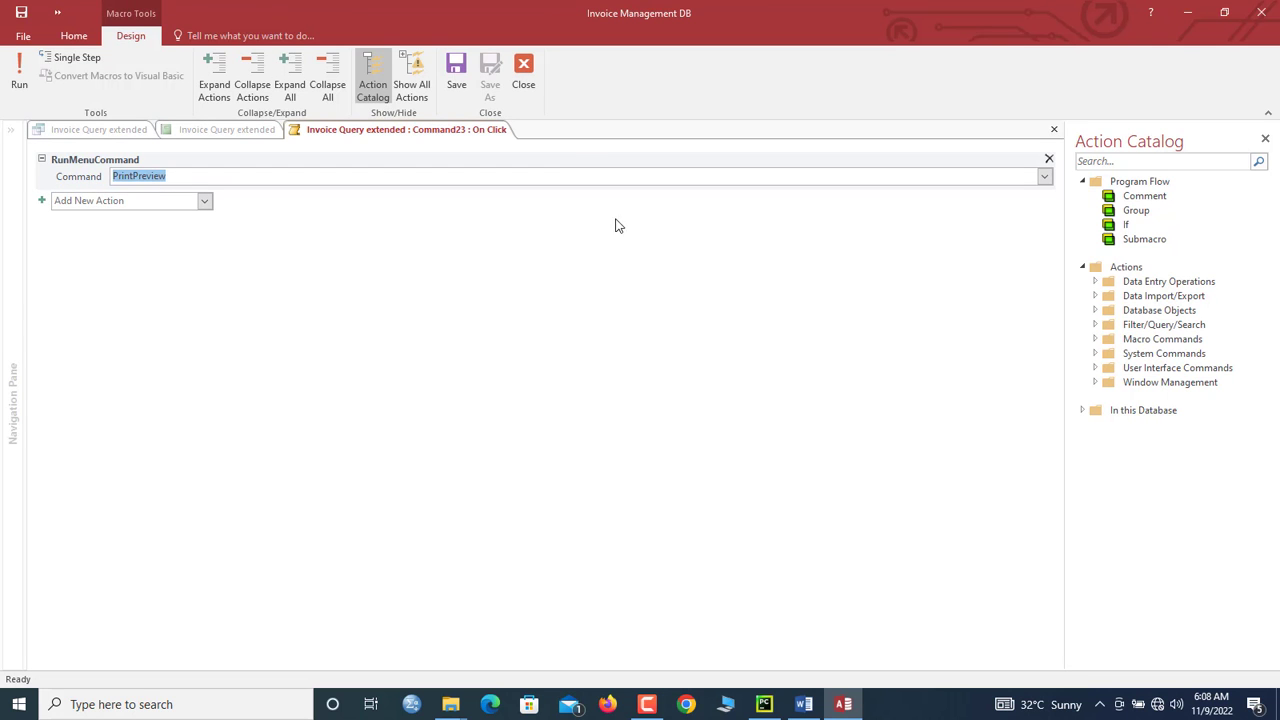
{"action": "left_click", "coordinate": [467, 86]}
{"action": "left_click", "coordinate": [524, 82]}
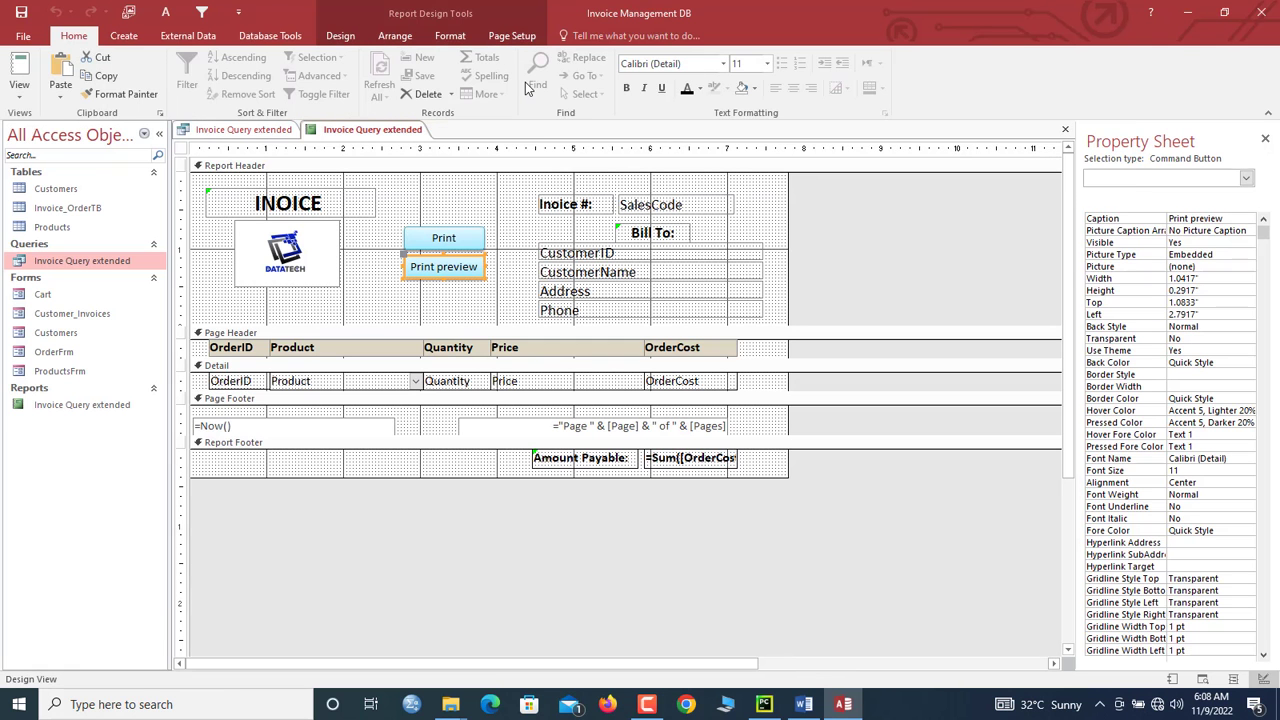
{"action": "right_click", "coordinate": [390, 129]}
{"action": "left_click", "coordinate": [428, 205]}
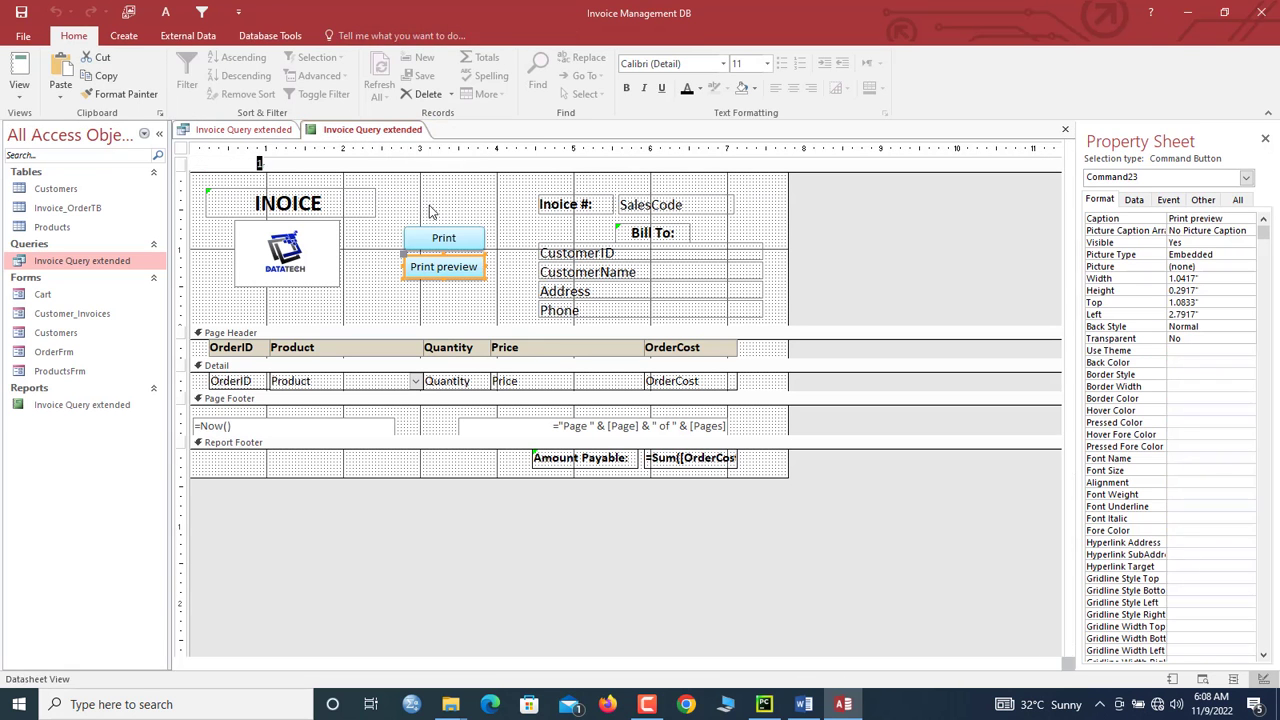
{"action": "left_click_drag", "start_coordinate": [440, 164], "coordinate": [485, 69]}
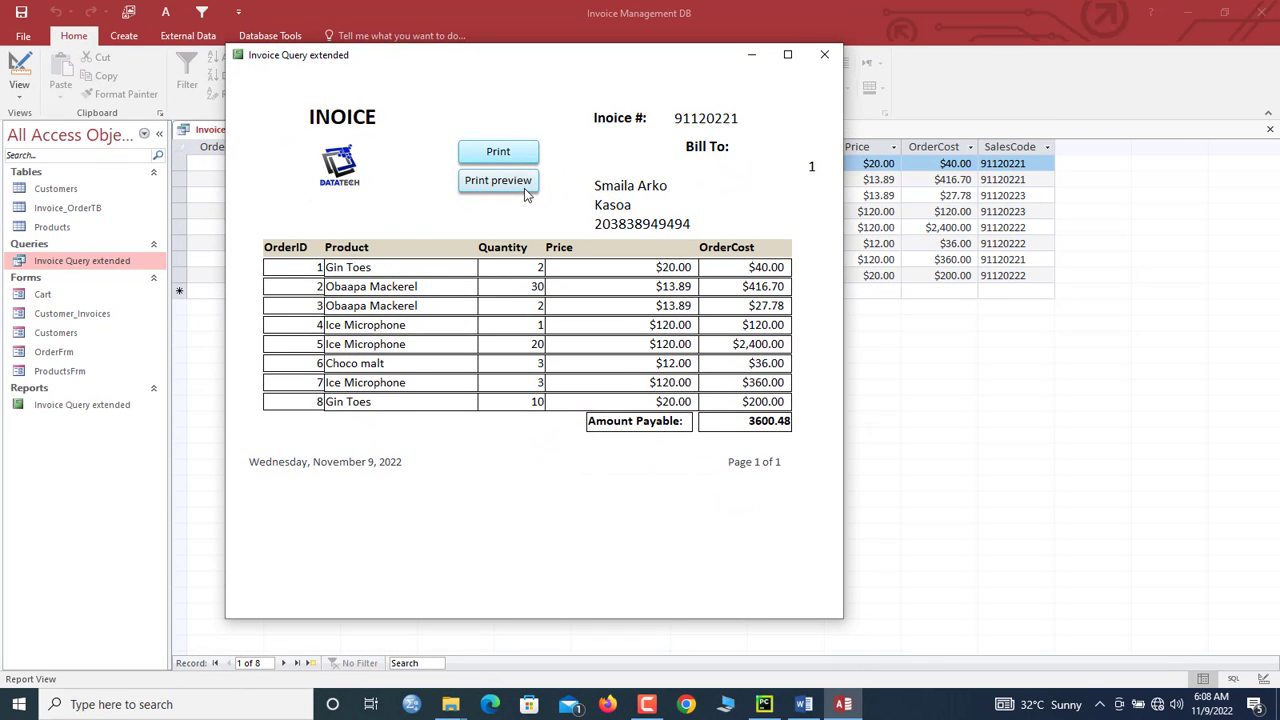
{"action": "left_click", "coordinate": [498, 180]}
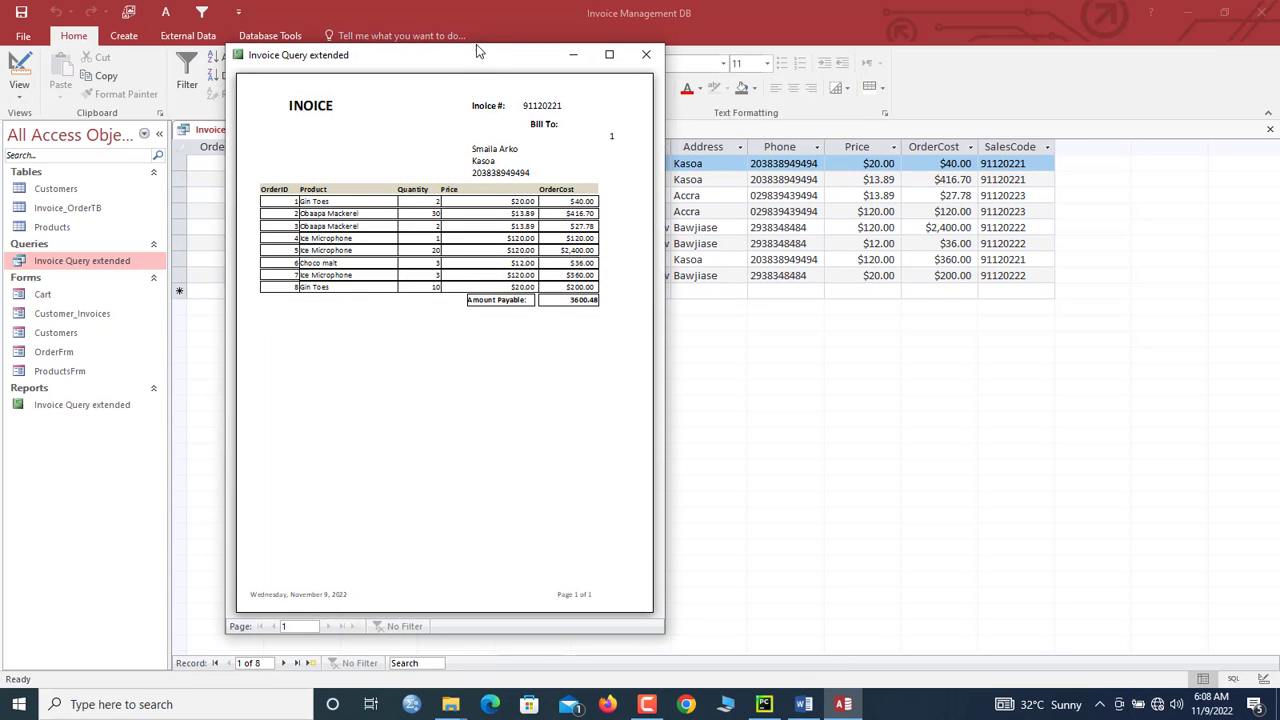
{"action": "left_click_drag", "start_coordinate": [477, 60], "coordinate": [545, 58]}
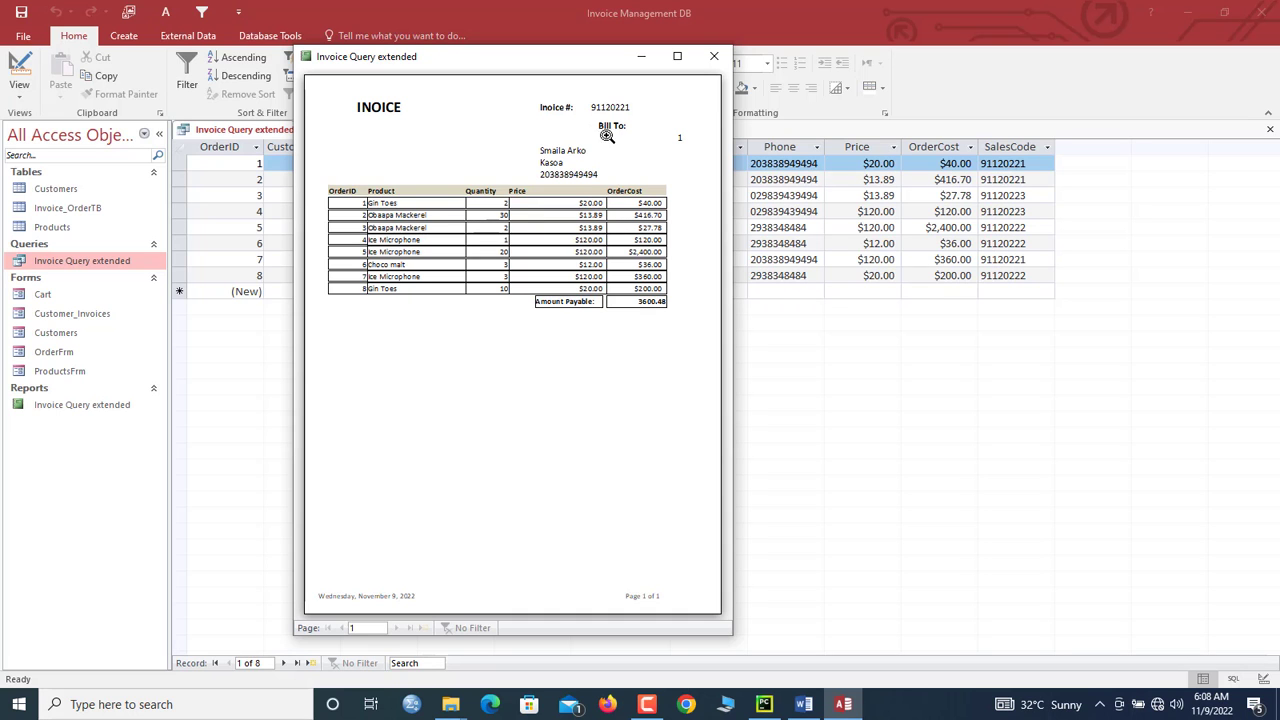
{"action": "right_click", "coordinate": [500, 61]}
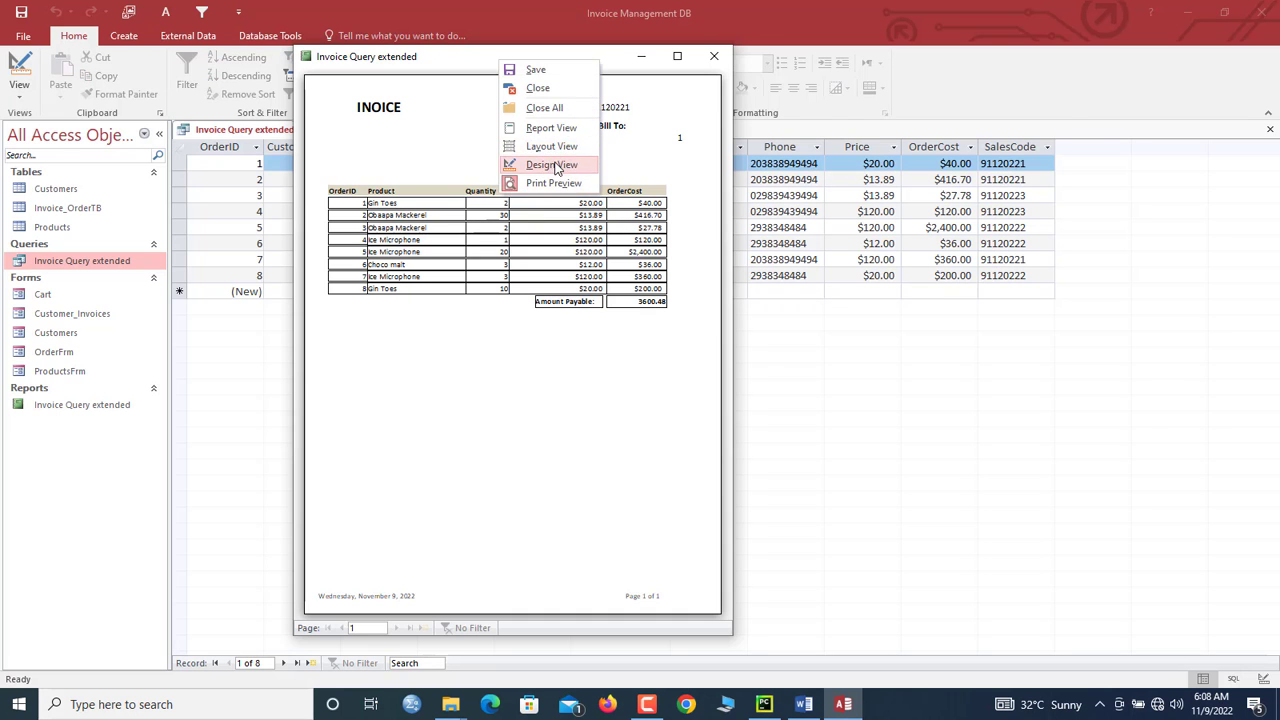
{"action": "left_click", "coordinate": [551, 164]}
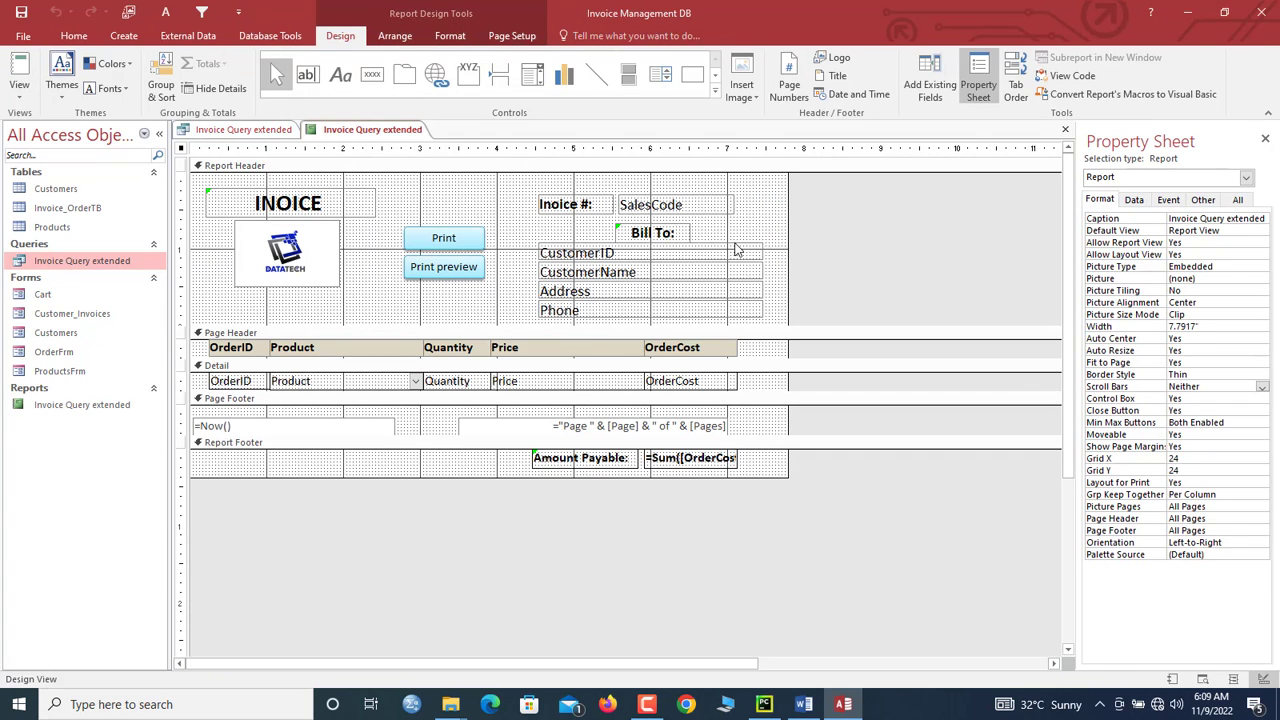
Step: Left-align the four bill-to fields and check them in Report View
{"action": "left_click_drag", "start_coordinate": [780, 253], "coordinate": [702, 318]}
{"action": "left_click", "coordinate": [457, 40]}
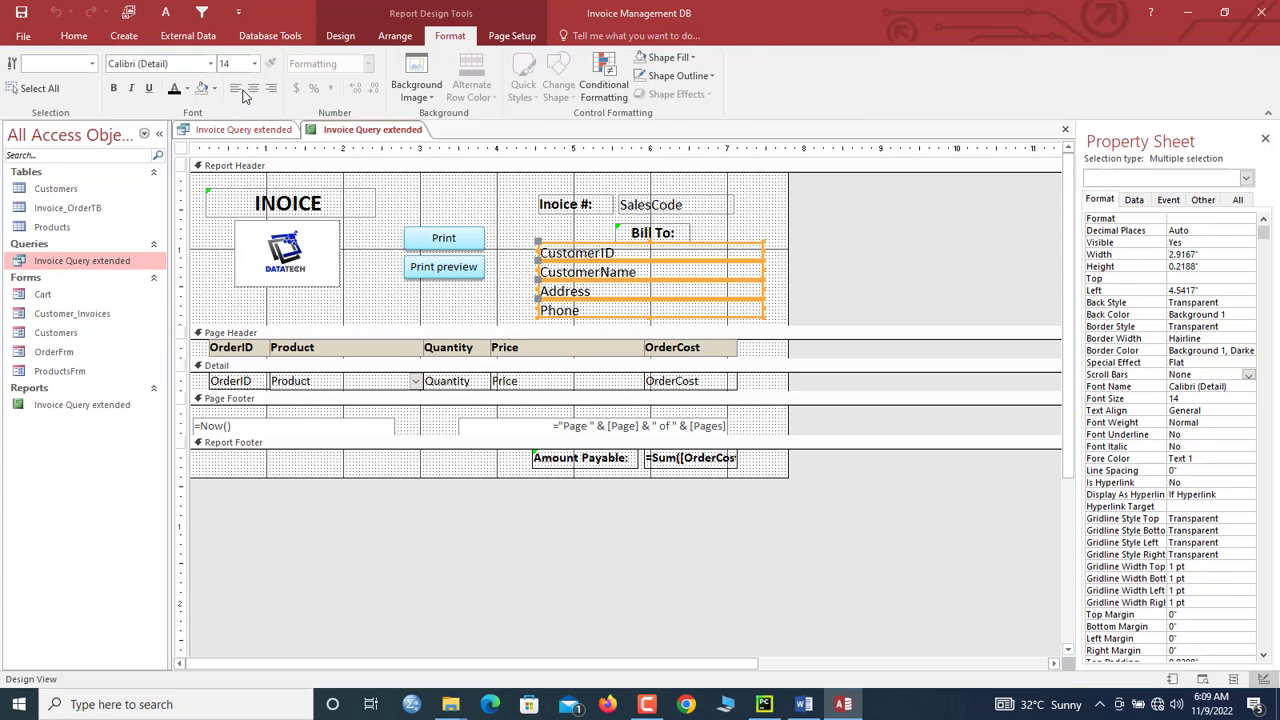
{"action": "left_click", "coordinate": [235, 88]}
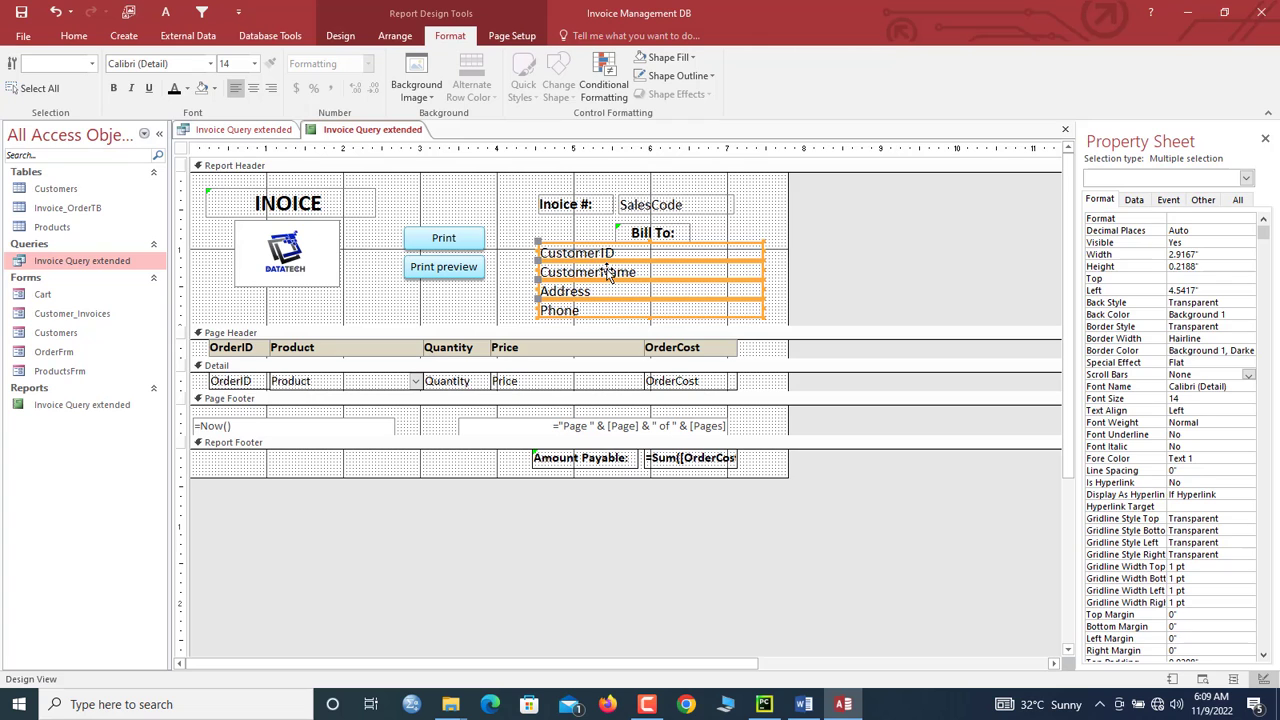
{"action": "right_click", "coordinate": [340, 130]}
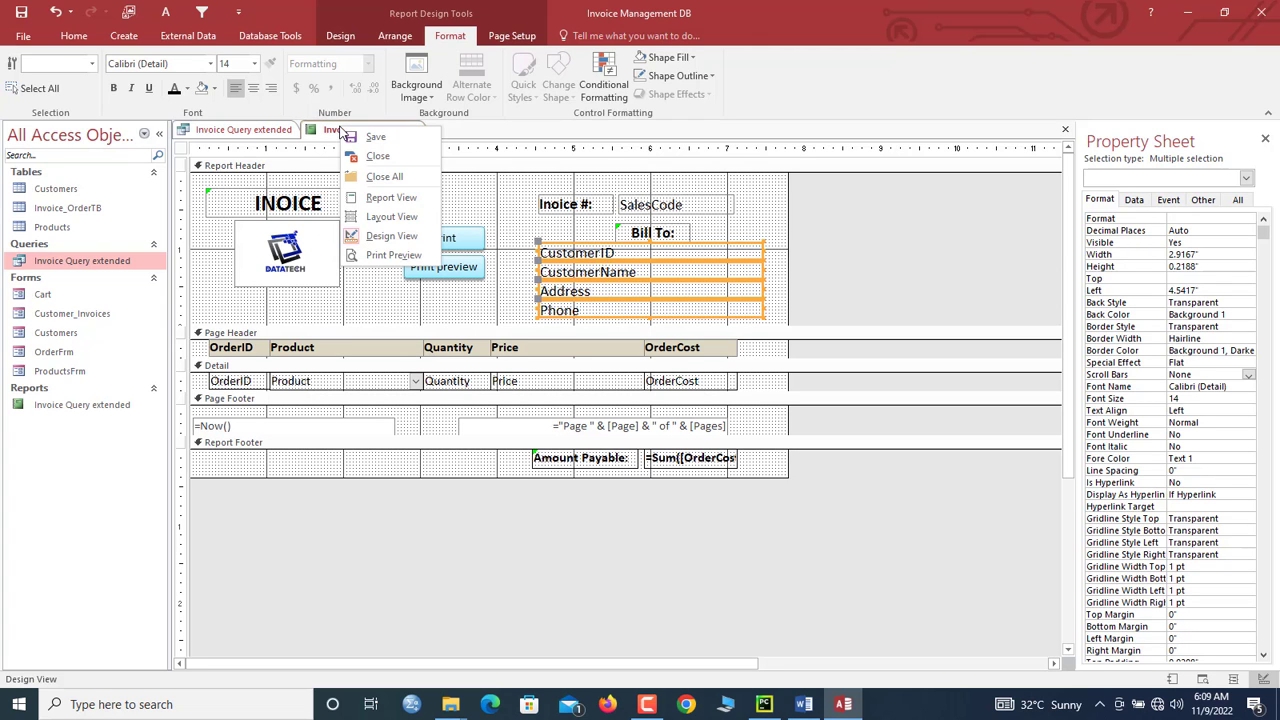
{"action": "left_click", "coordinate": [383, 198]}
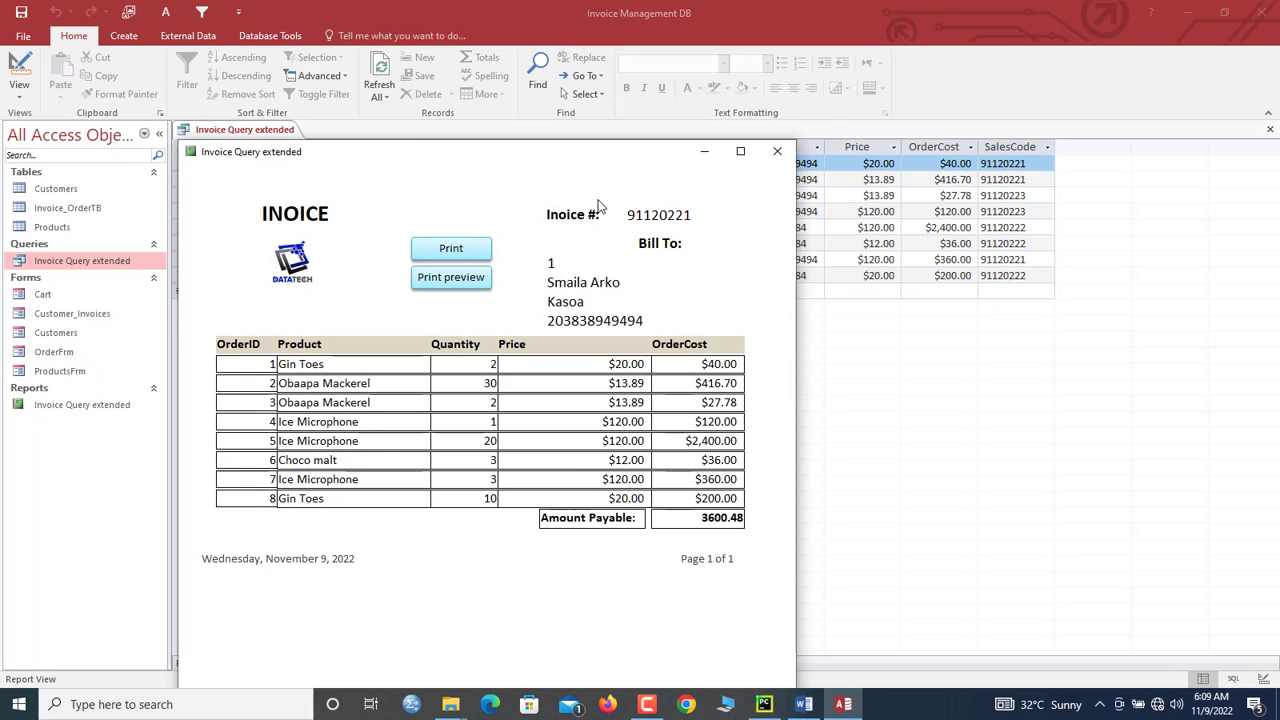
{"action": "right_click", "coordinate": [529, 233]}
{"action": "left_click", "coordinate": [566, 271]}
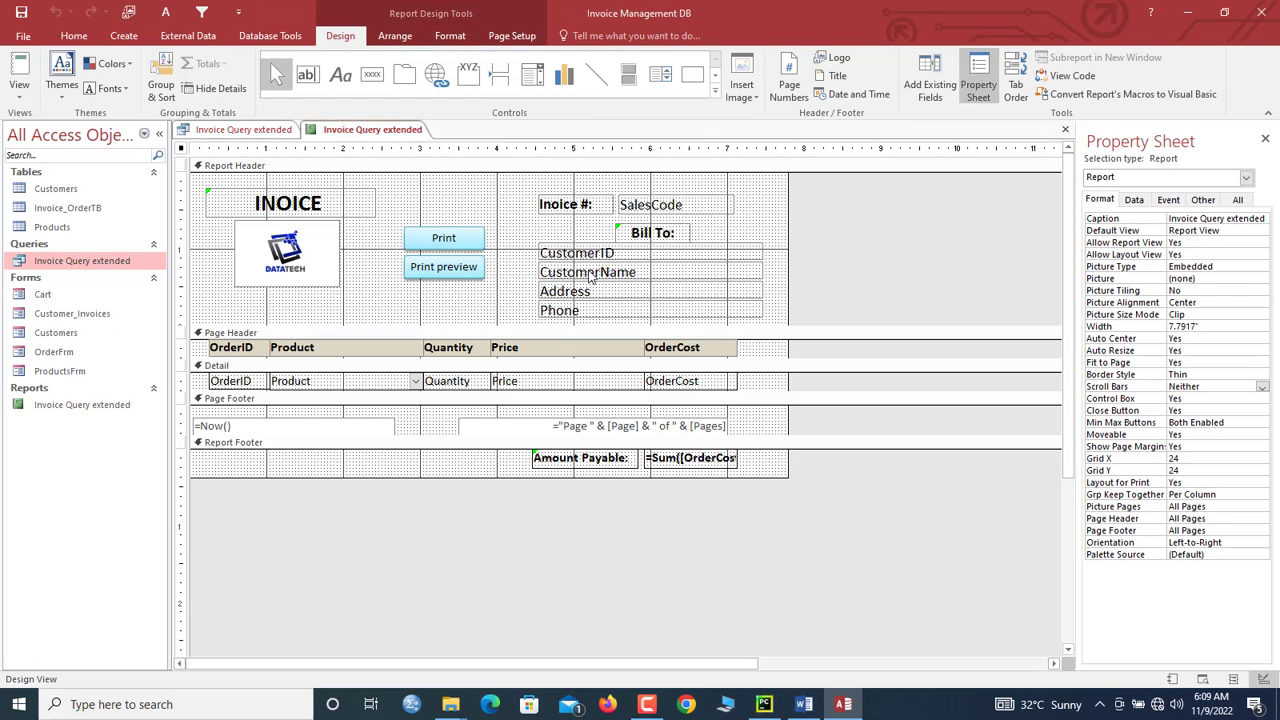
Step: Line up Bill To: under Inoice #:, preview the report, then close it, saving the design
{"action": "left_click", "coordinate": [646, 234]}
{"action": "left_click_drag", "start_coordinate": [616, 224], "coordinate": [540, 225]}
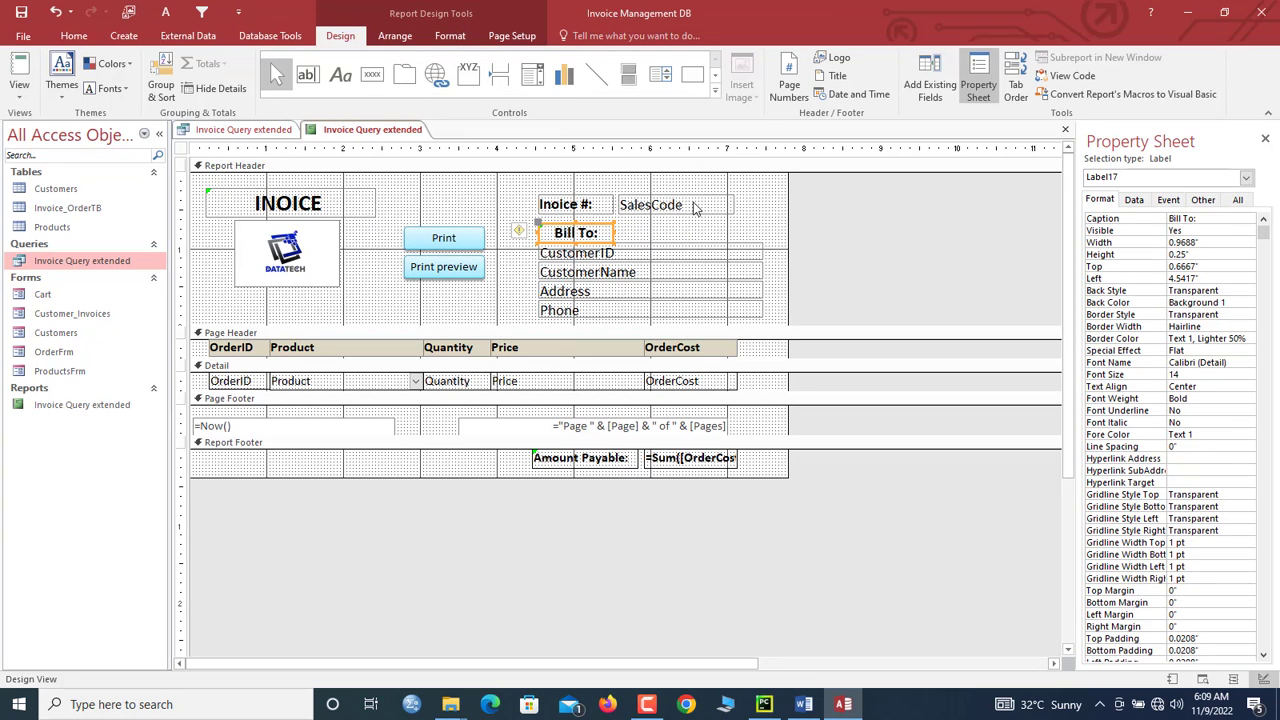
{"action": "left_click", "coordinate": [605, 208]}
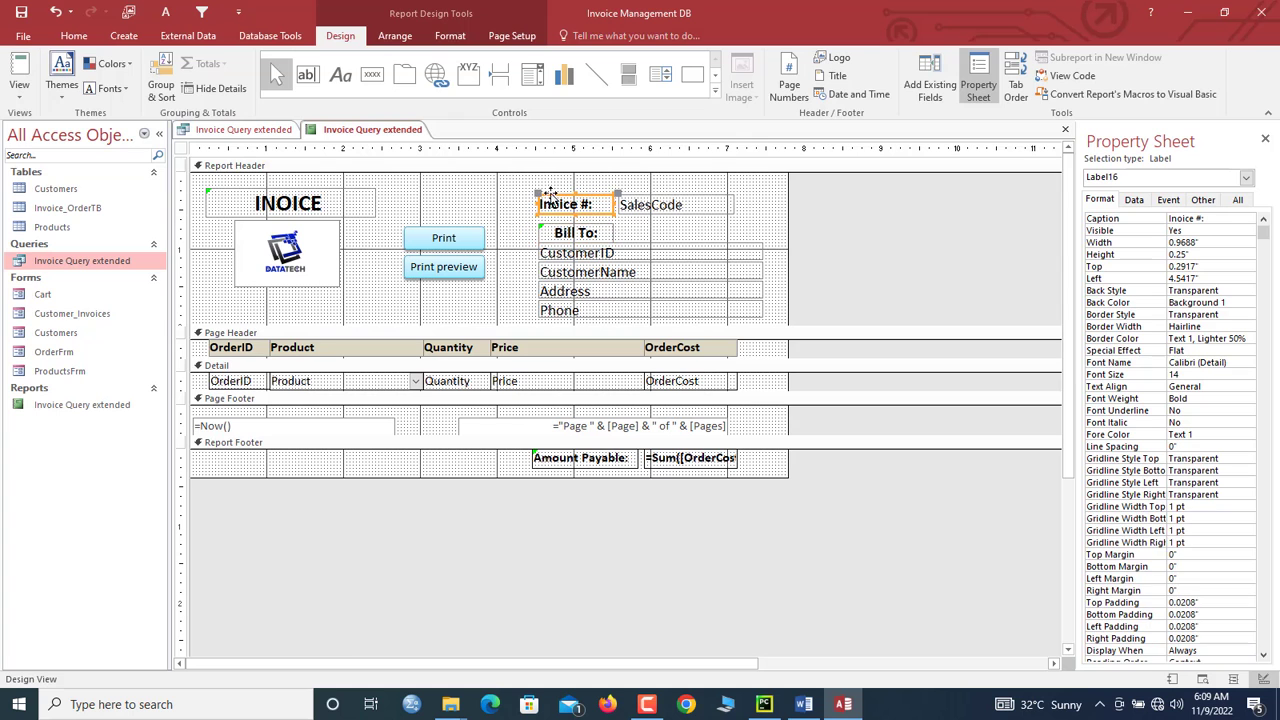
{"action": "right_click", "coordinate": [352, 128]}
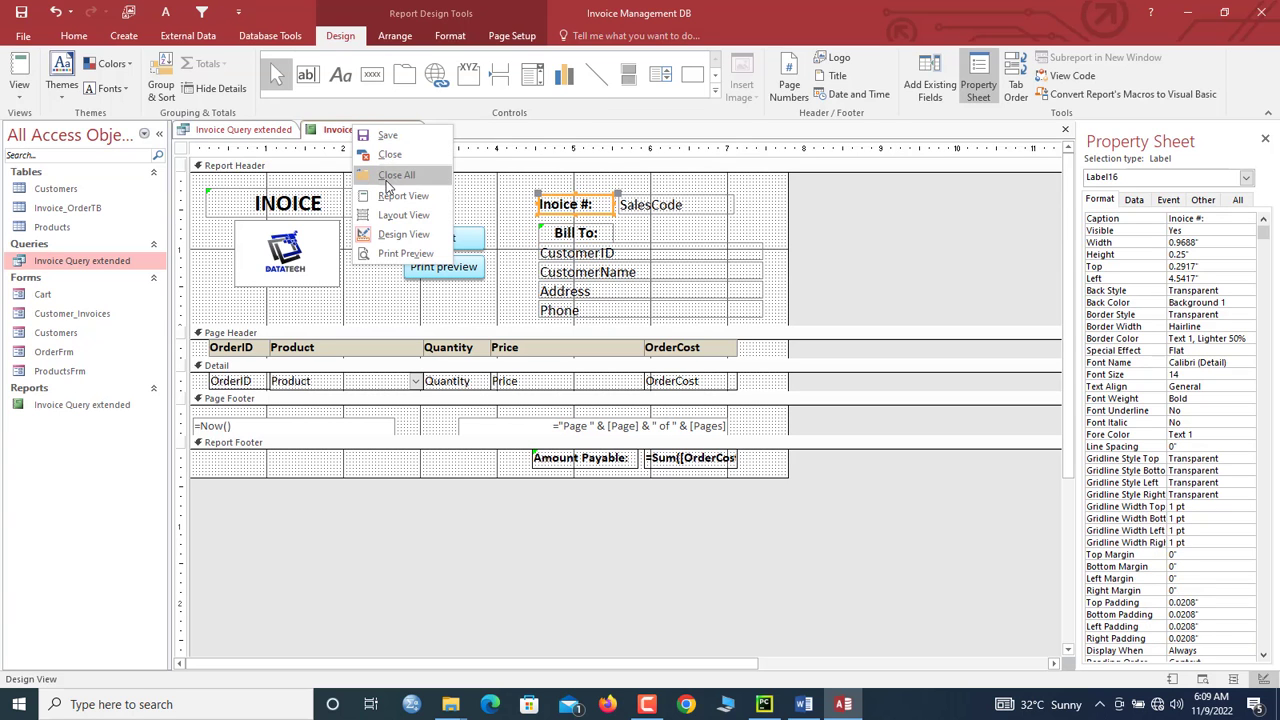
{"action": "left_click", "coordinate": [390, 194]}
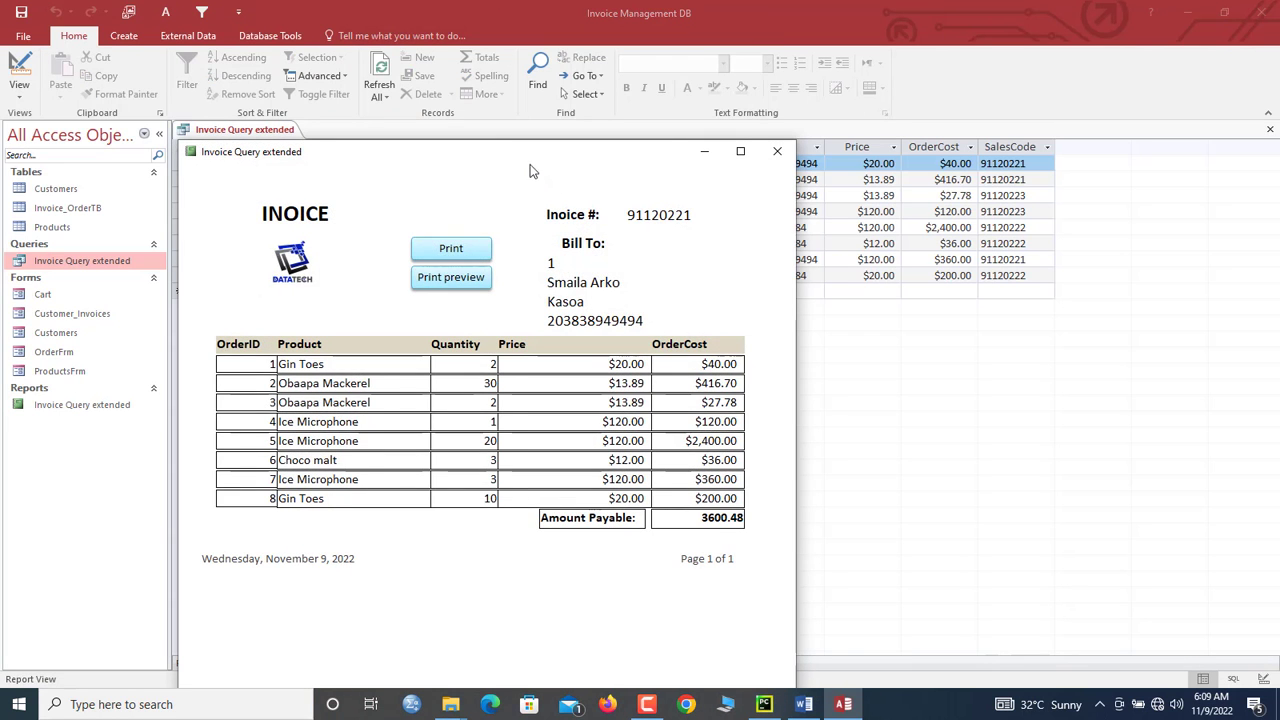
{"action": "left_click_drag", "start_coordinate": [532, 171], "coordinate": [575, 69]}
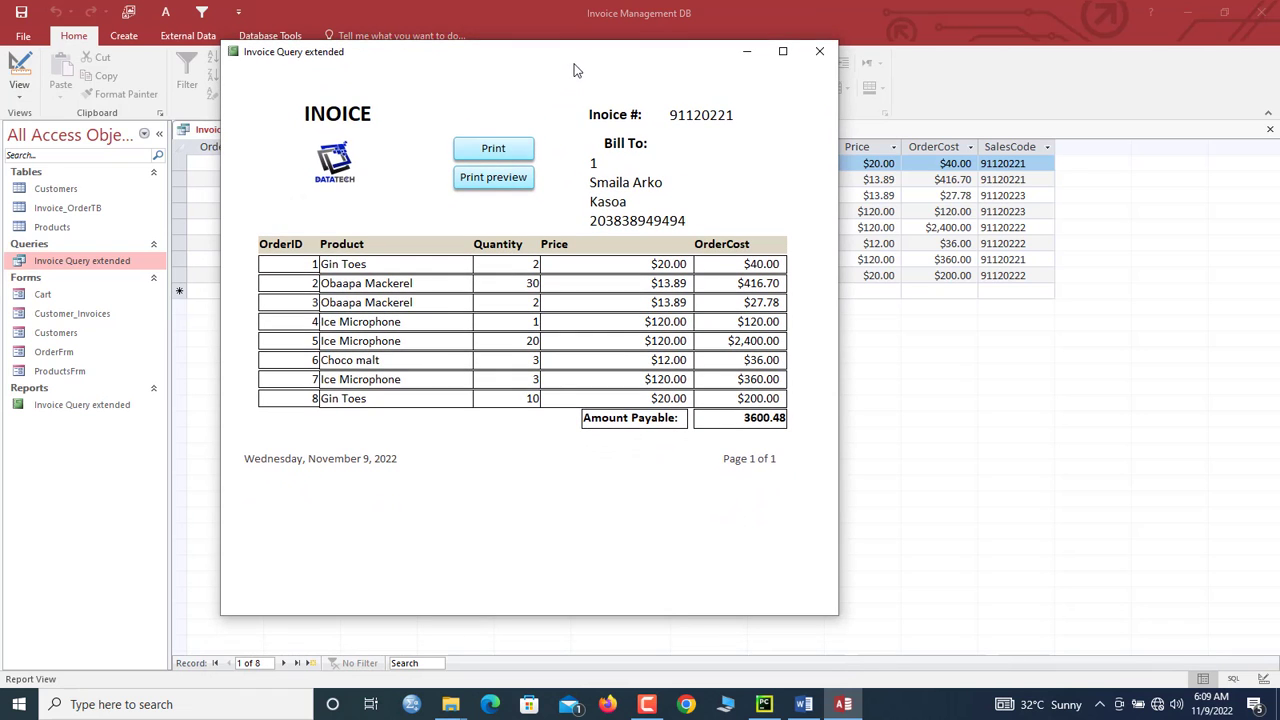
{"action": "left_click", "coordinate": [819, 52]}
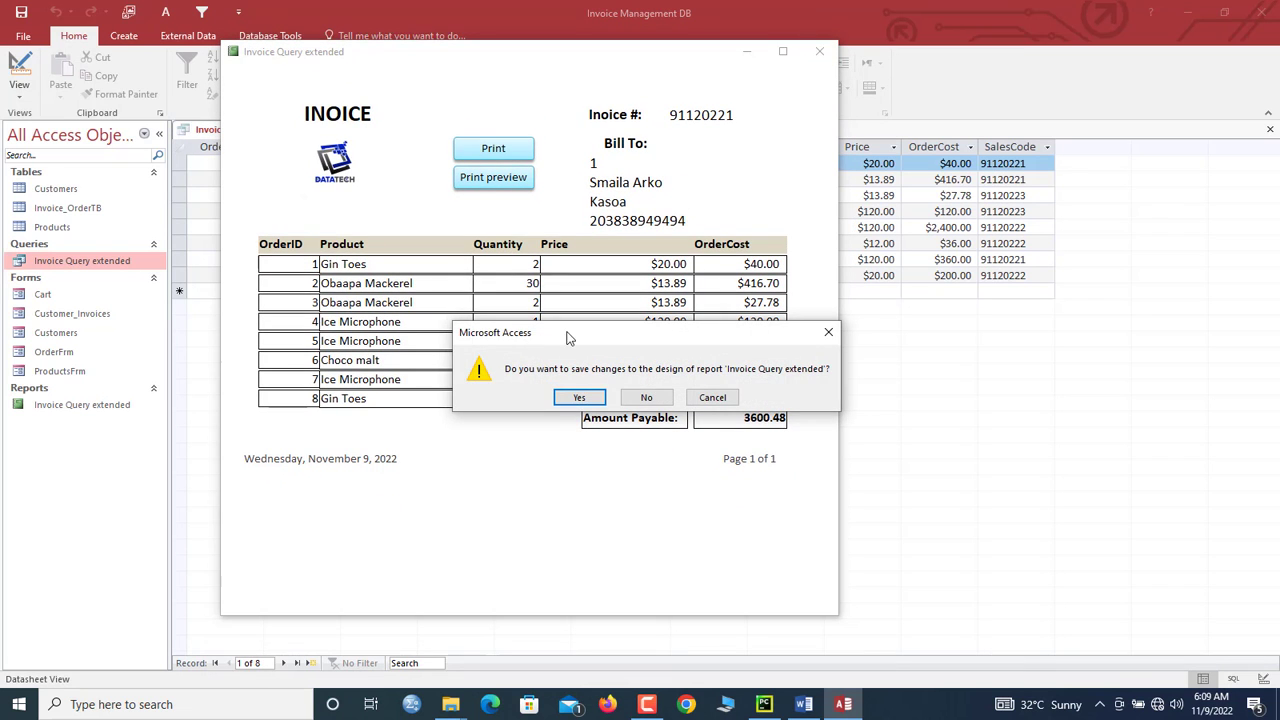
{"action": "left_click", "coordinate": [590, 398]}
Step: Close all open objects and open the Customer_Invoices form in Design View
{"action": "right_click", "coordinate": [276, 131]}
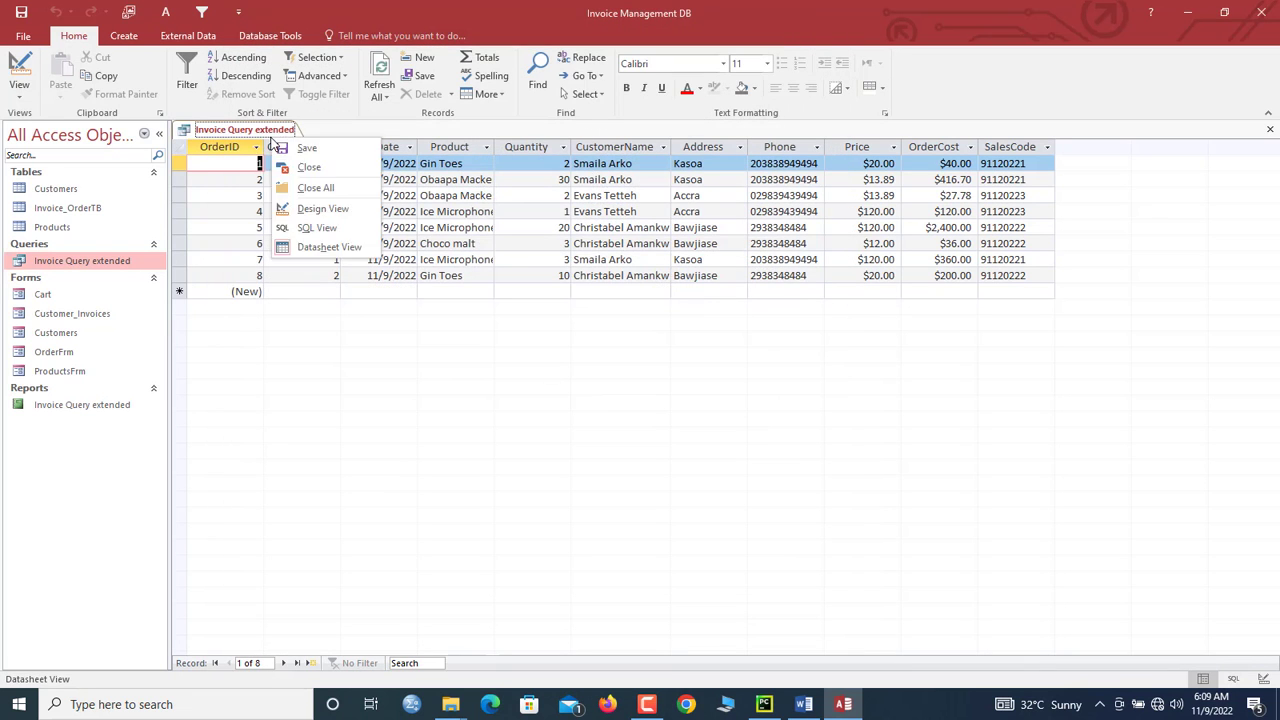
{"action": "left_click", "coordinate": [300, 188]}
{"action": "left_click", "coordinate": [106, 317]}
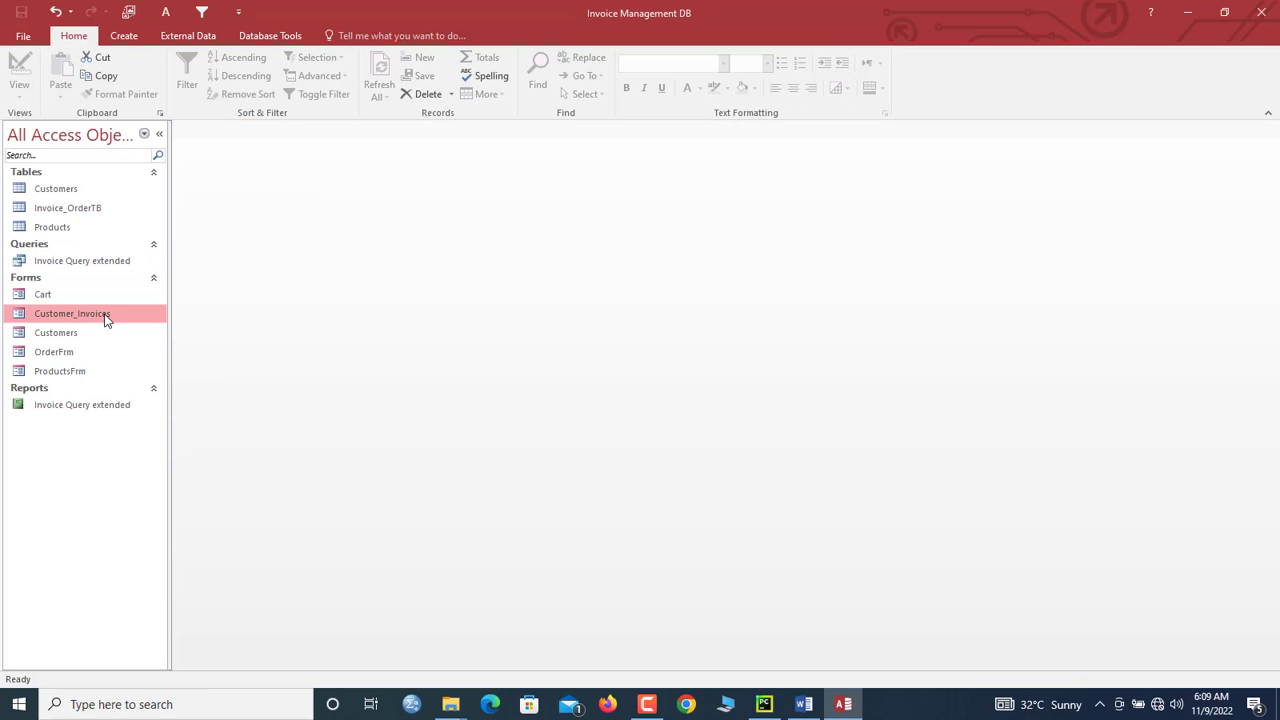
{"action": "right_click", "coordinate": [106, 317]}
{"action": "left_click", "coordinate": [140, 363]}
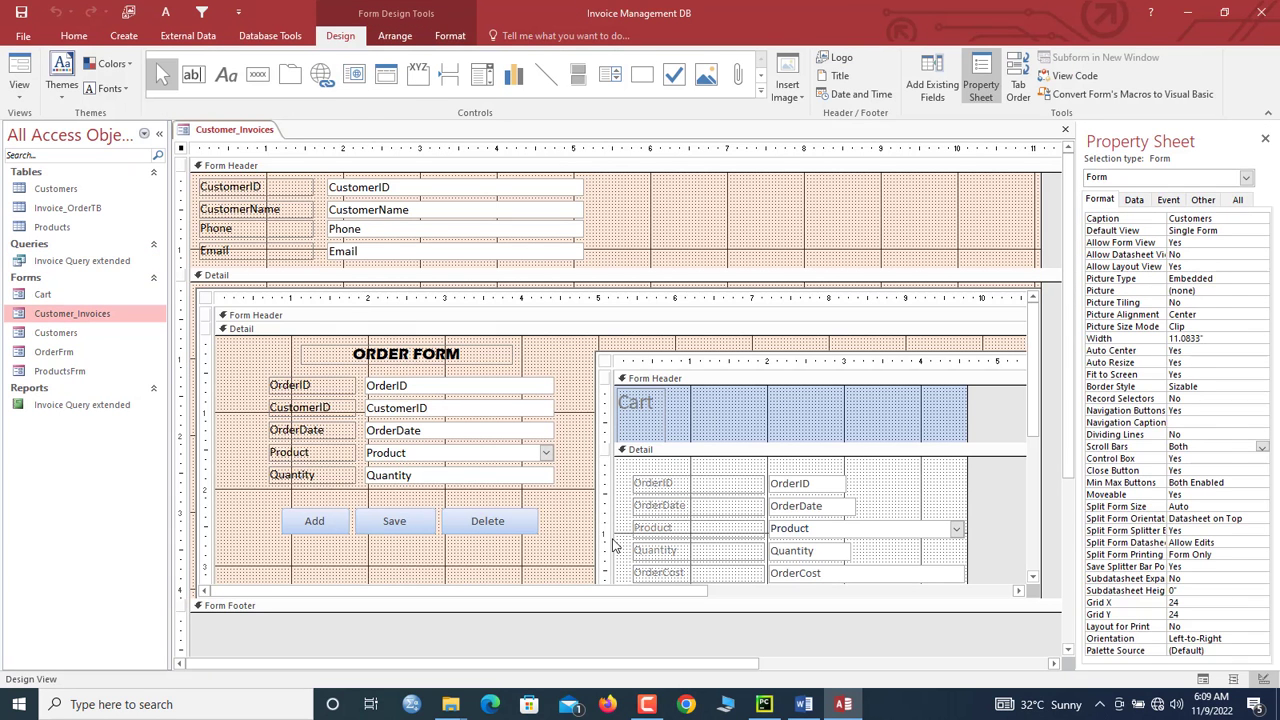
Step: Select the SalesCode field in the Cart subform and start building its event
{"action": "left_click_drag", "start_coordinate": [1036, 390], "coordinate": [1037, 471]}
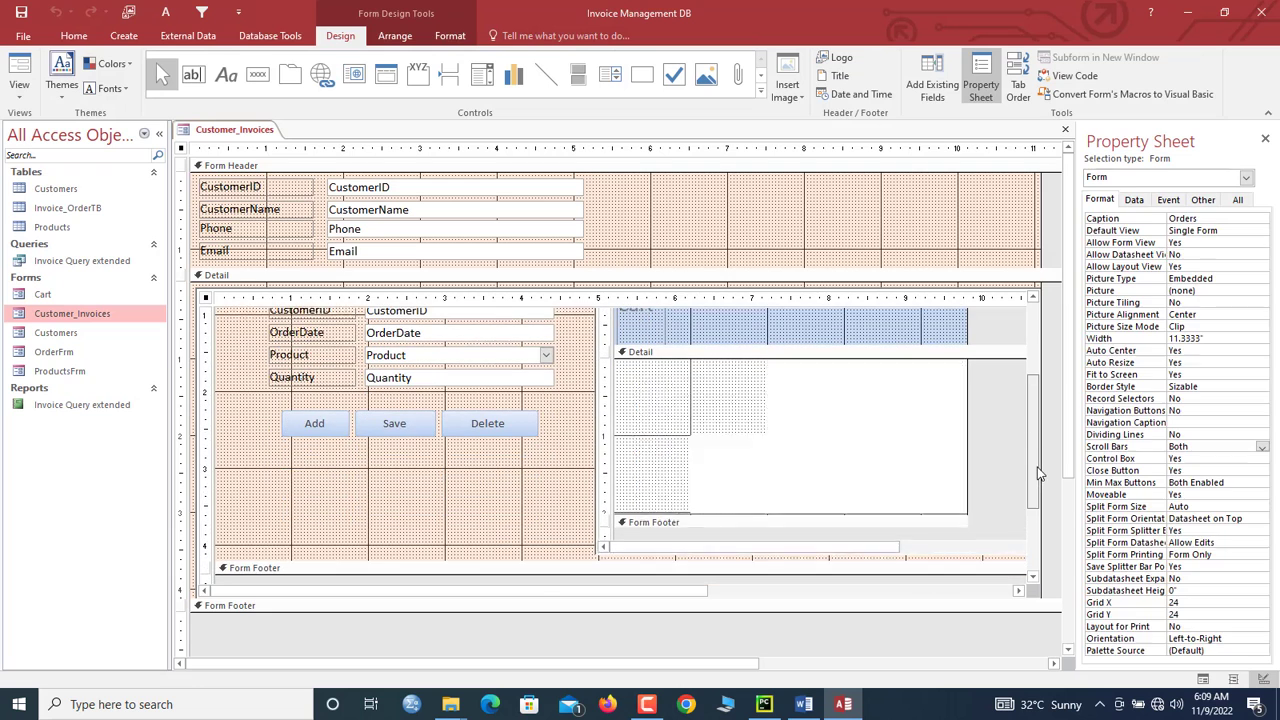
{"action": "left_click", "coordinate": [827, 500]}
{"action": "left_click", "coordinate": [827, 500]}
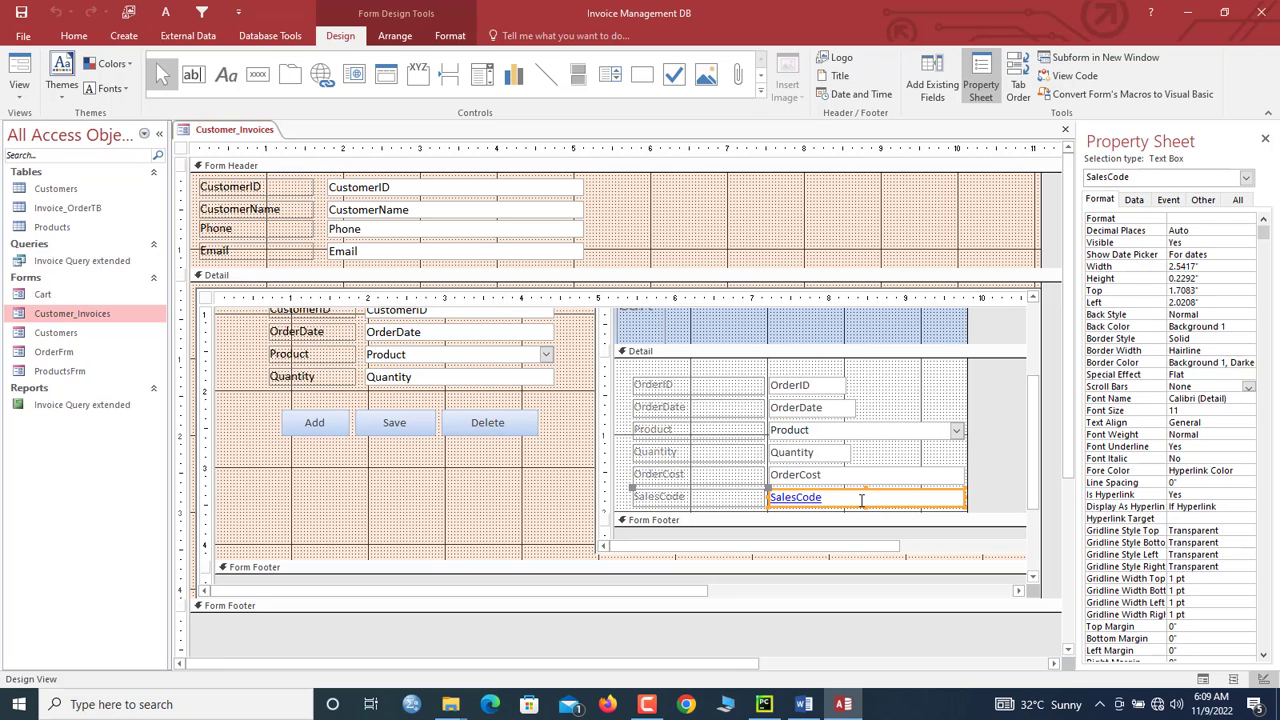
{"action": "right_click", "coordinate": [861, 500]}
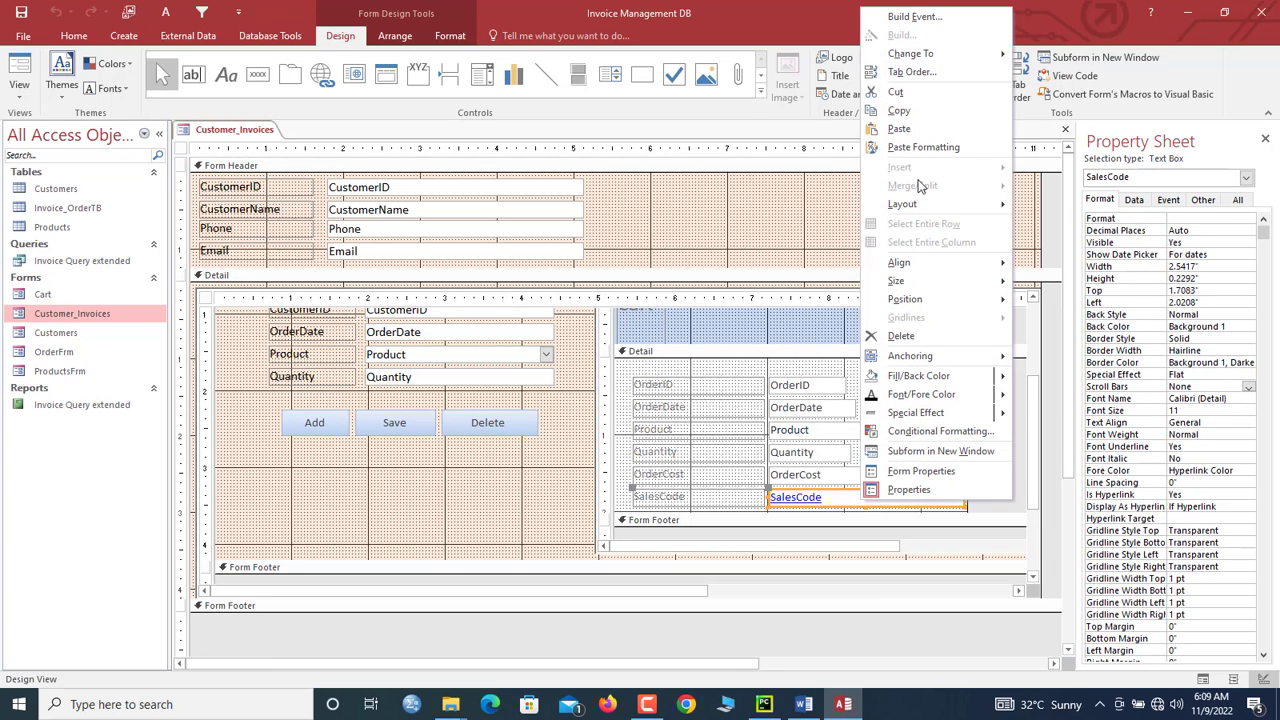
{"action": "left_click", "coordinate": [912, 17]}
Step: Build a SalesCode click macro with an OpenReport action for the Invoice Query extended report
{"action": "left_click", "coordinate": [651, 358]}
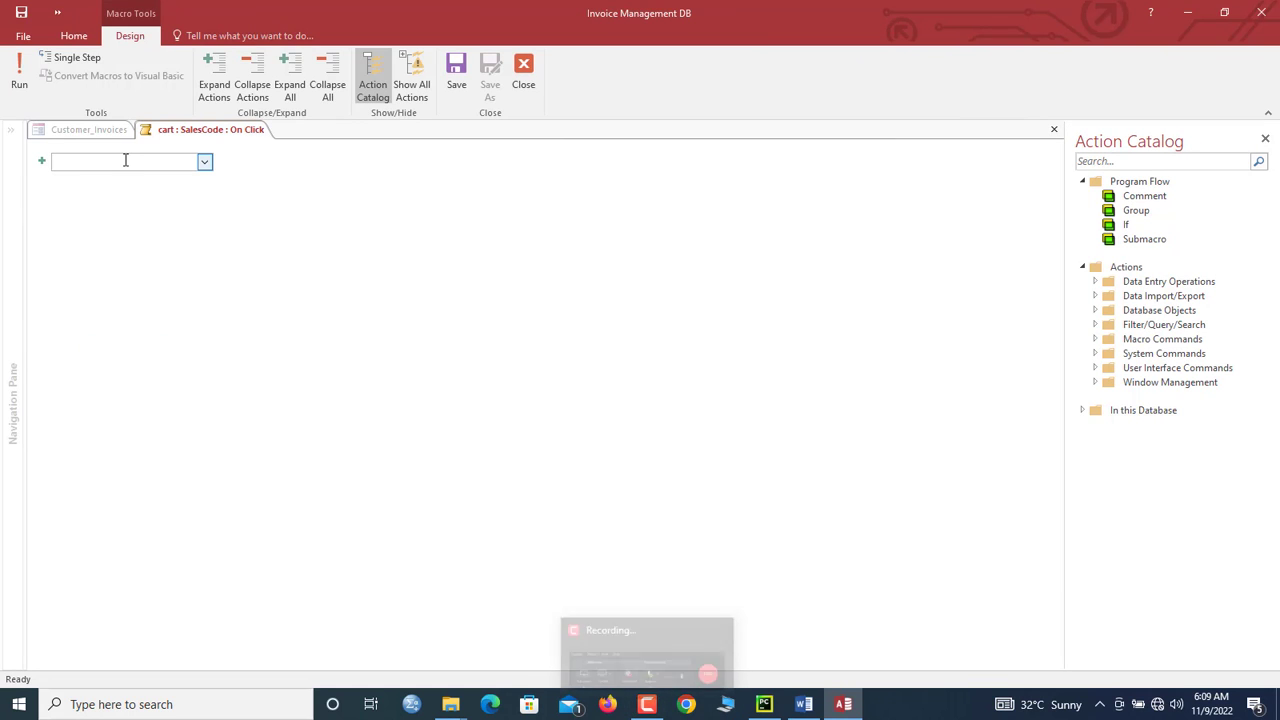
{"action": "type", "text": "OpenReport"}
{"action": "key", "text": "Return"}
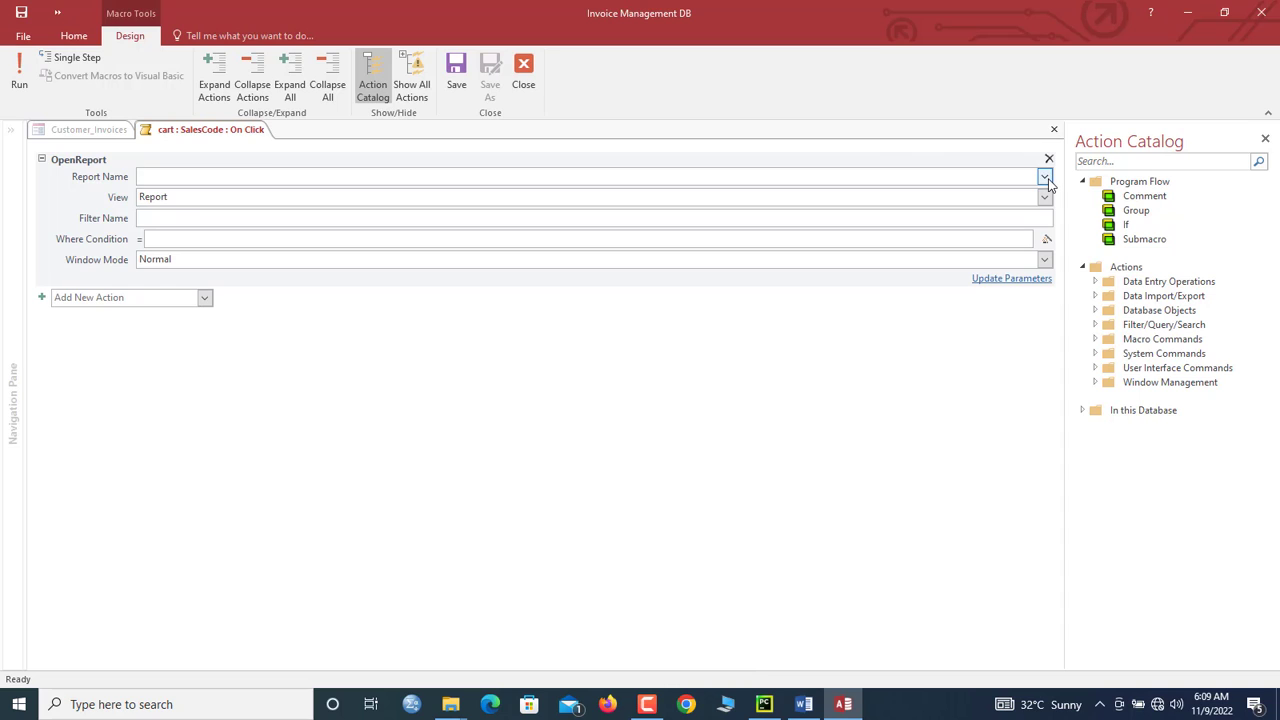
{"action": "left_click", "coordinate": [1044, 176]}
{"action": "left_click", "coordinate": [945, 197]}
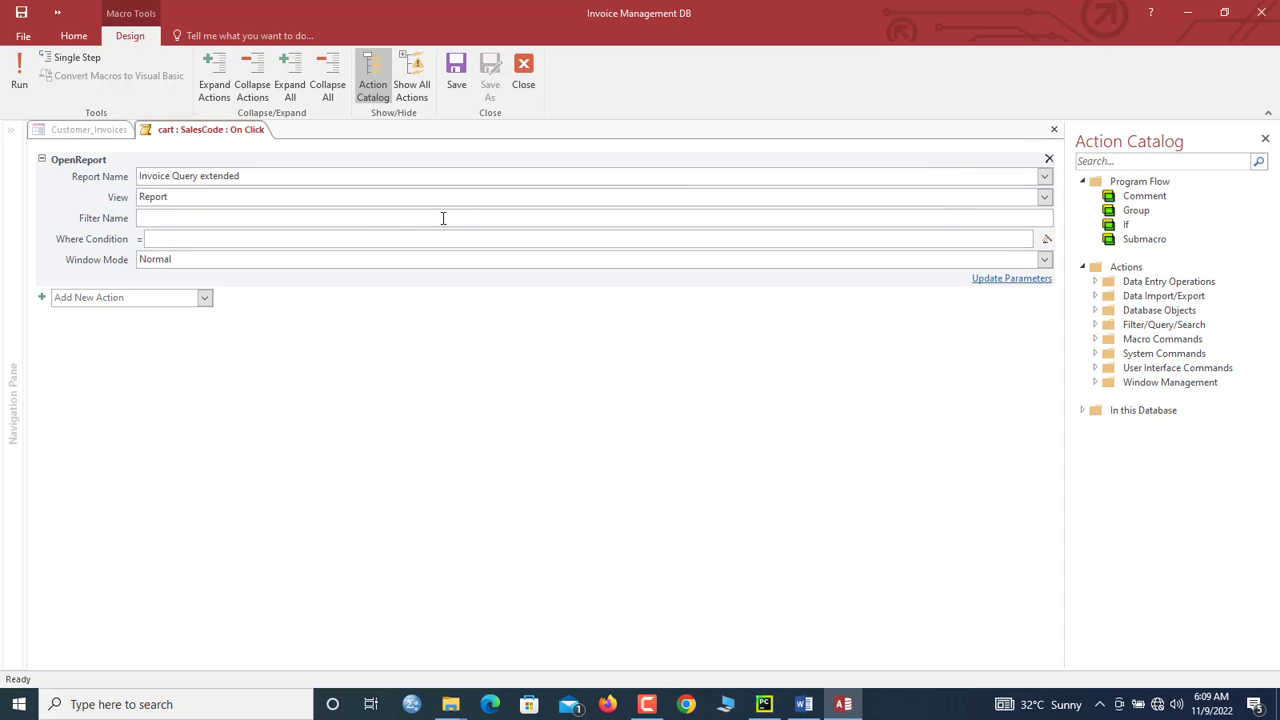
Step: Write the Where Condition so the report's [SalesCode] matches the form's SalesCode value
{"action": "left_click", "coordinate": [206, 236]}
{"action": "type", "text": "=sal"}
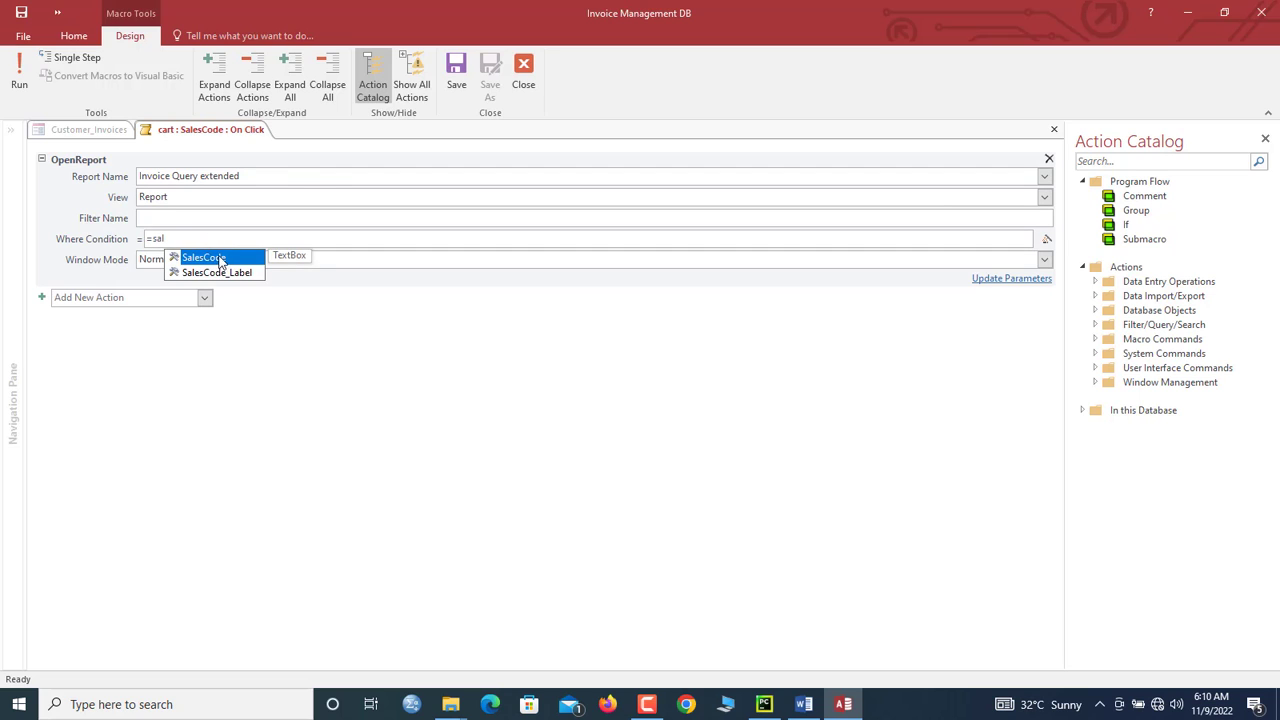
{"action": "double_click", "coordinate": [221, 262]}
{"action": "type", "text": "=&\"'"}
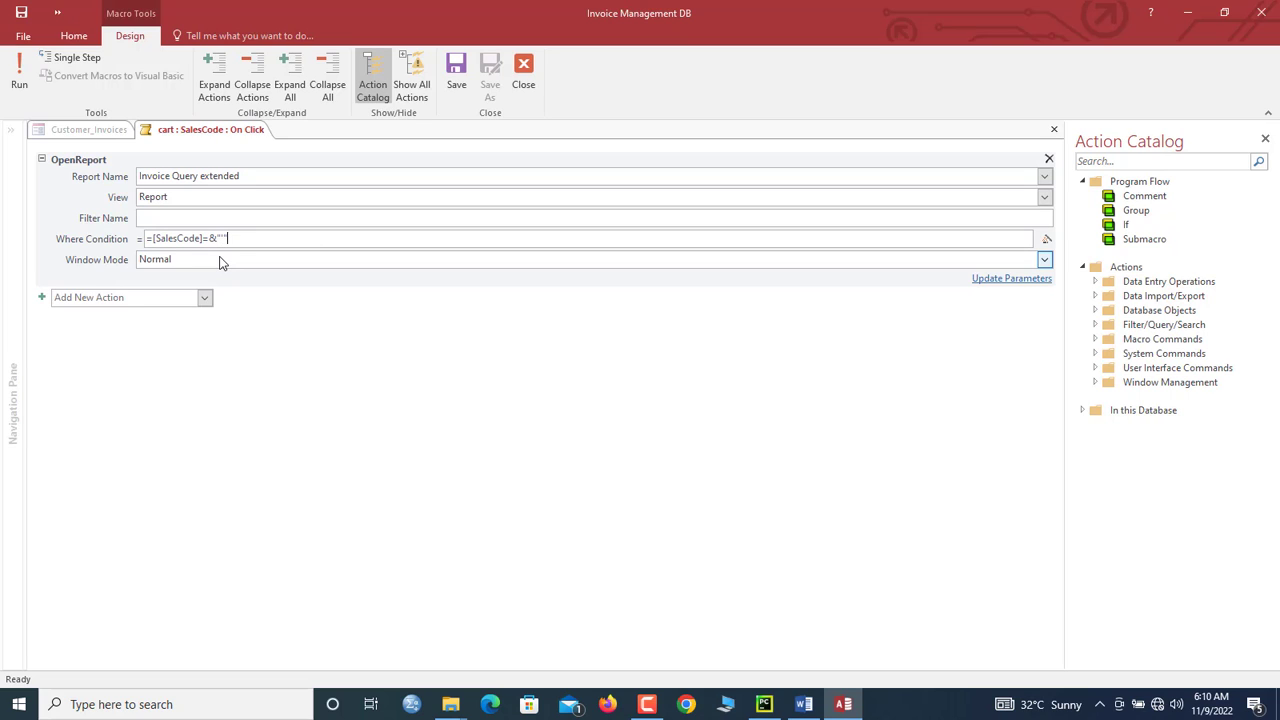
{"action": "type", "text": "\"&sal"}
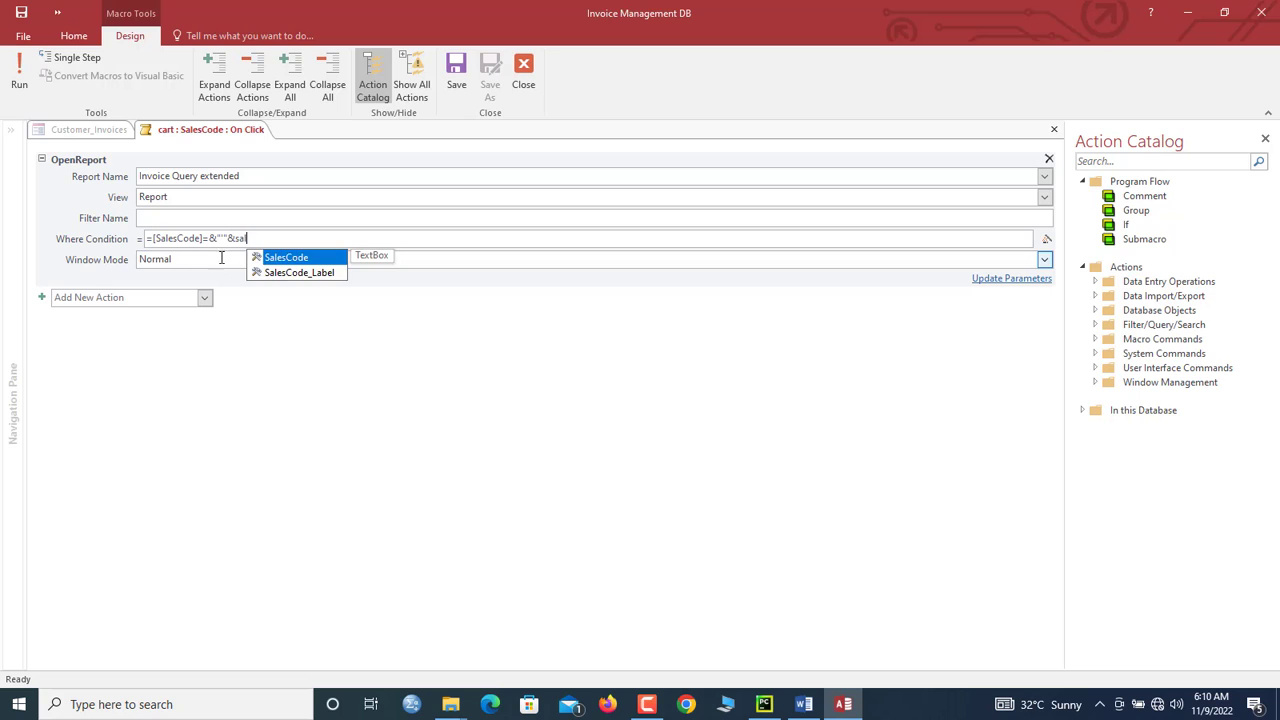
{"action": "double_click", "coordinate": [270, 257]}
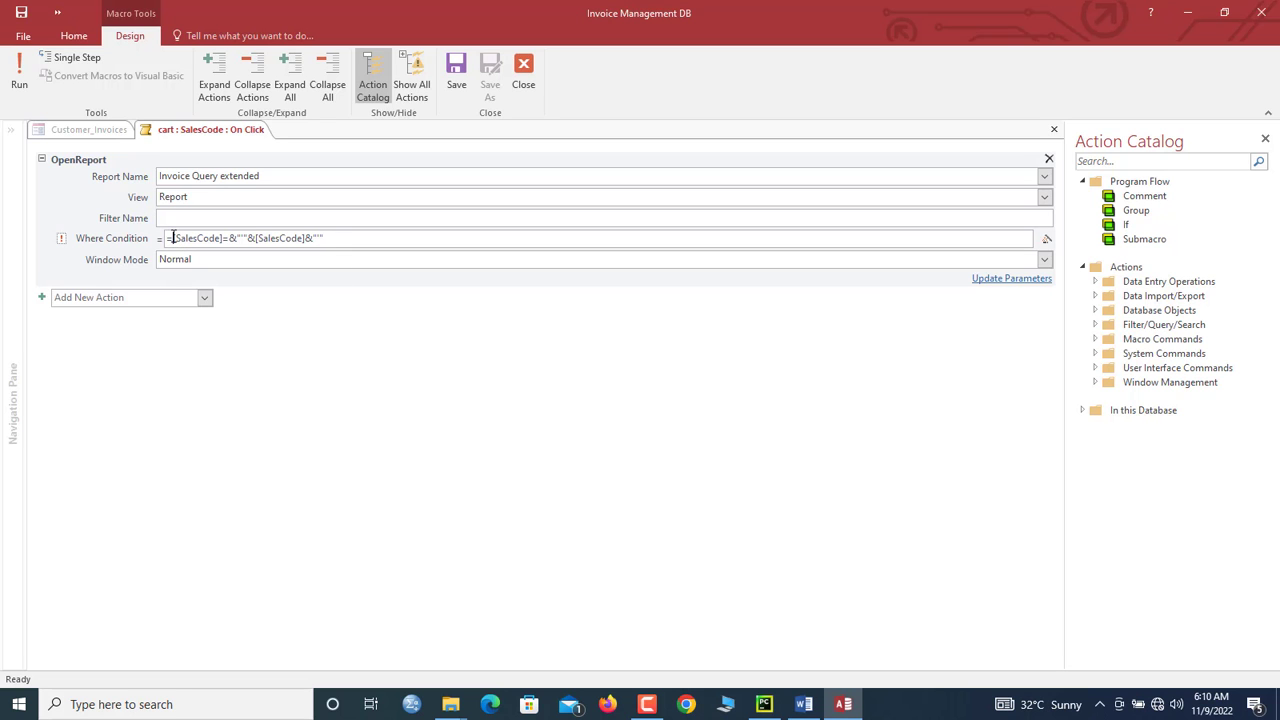
{"action": "left_click", "coordinate": [172, 238]}
{"action": "type", "text": "["}
{"action": "left_click", "coordinate": [233, 238]}
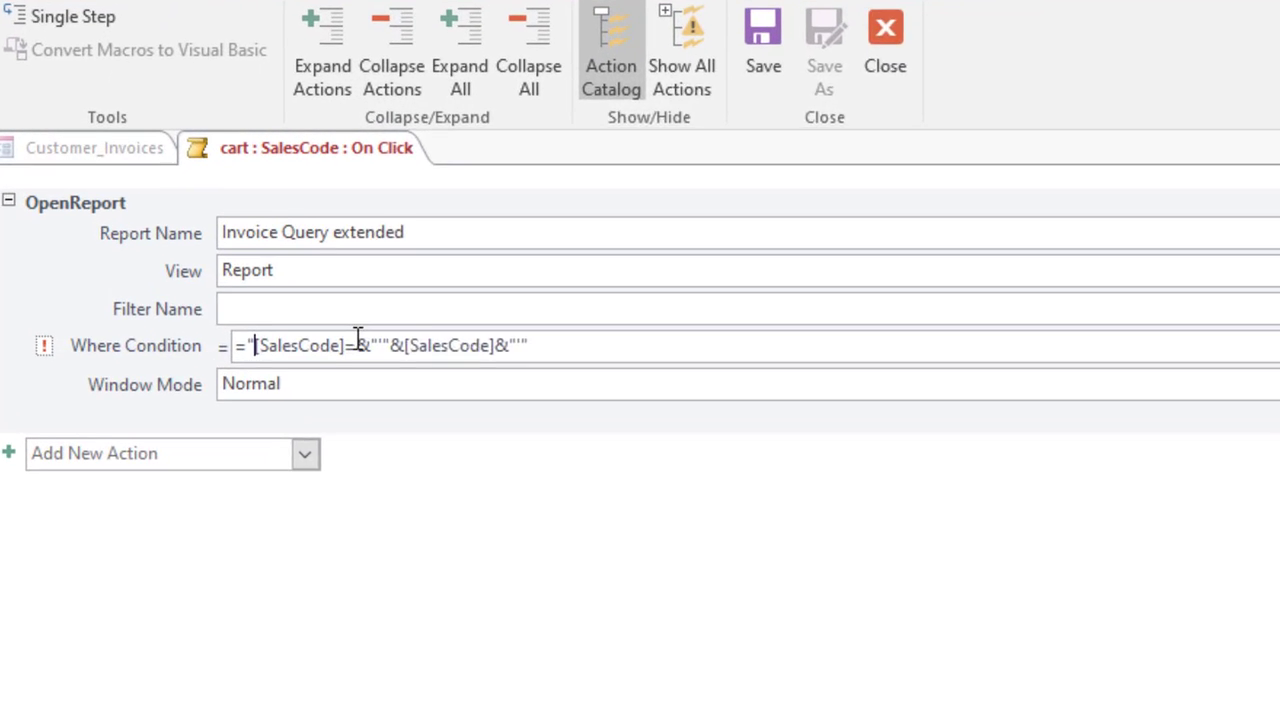
{"action": "type", "text": "\""}
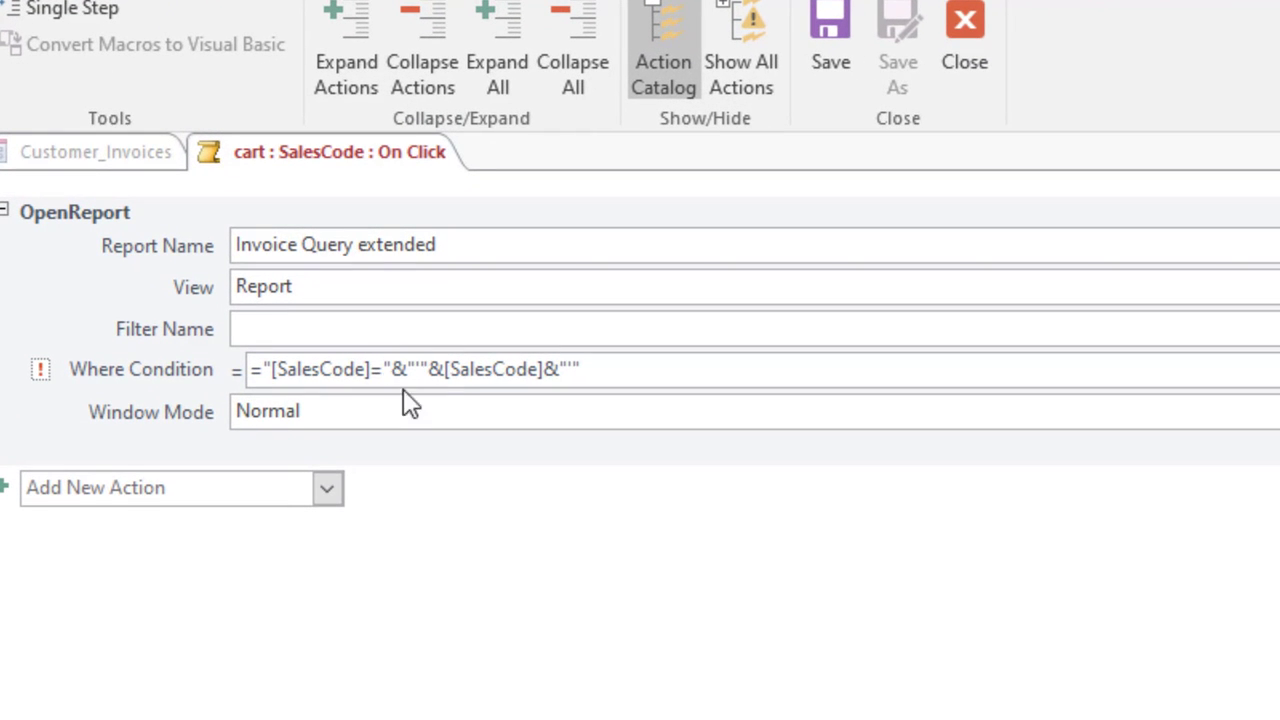
Step: Set Window Mode to Dialog, then save and close the macro
{"action": "left_click", "coordinate": [389, 403]}
{"action": "type", "text": "d"}
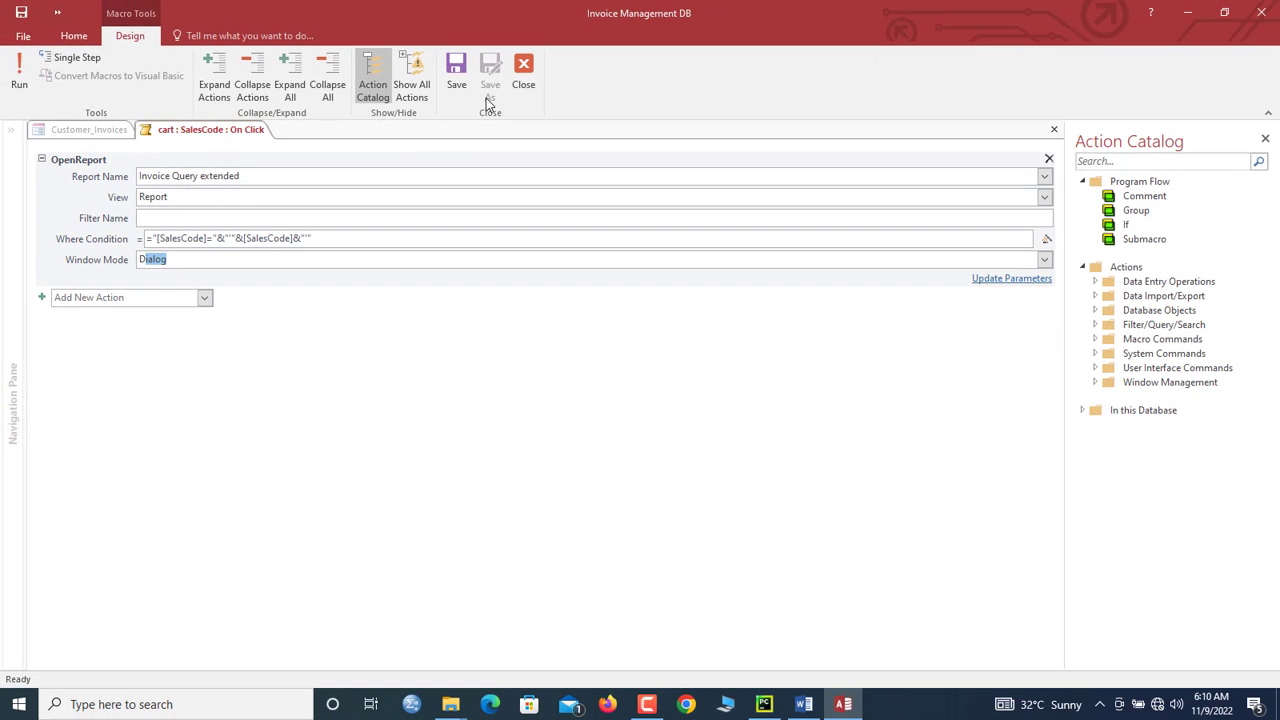
{"action": "left_click", "coordinate": [460, 80]}
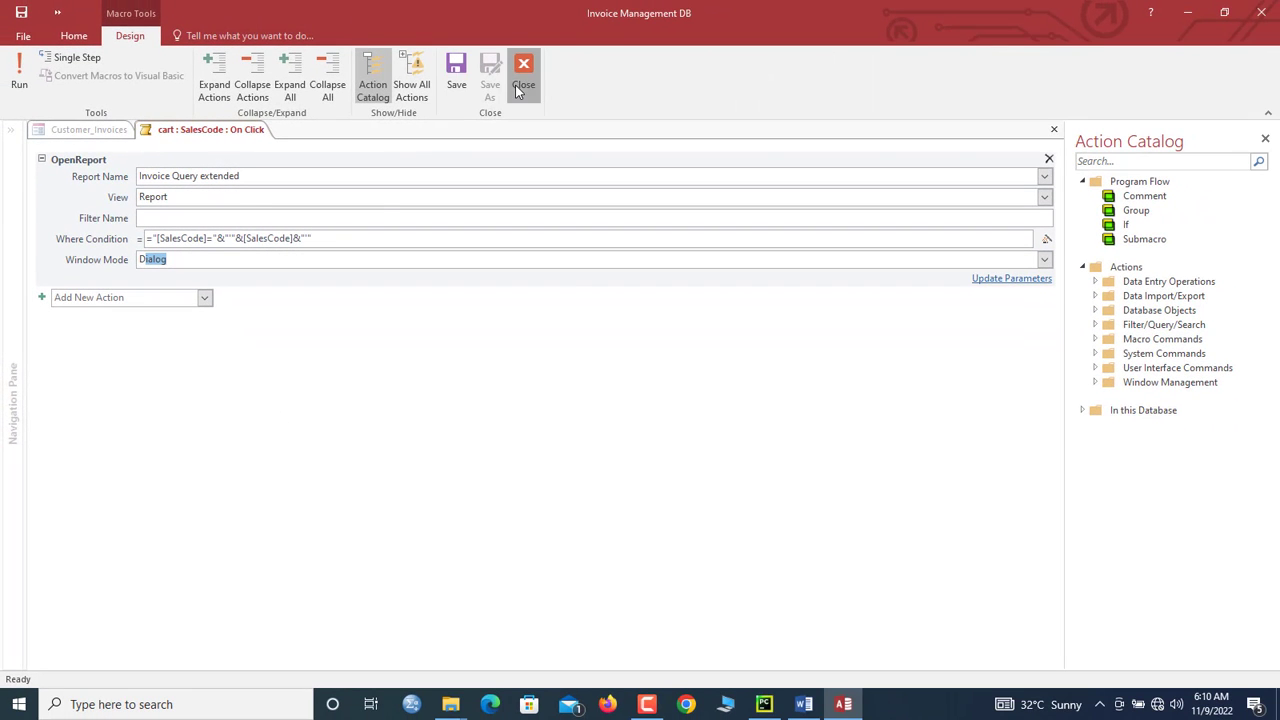
{"action": "left_click", "coordinate": [518, 88]}
{"action": "right_click", "coordinate": [236, 131]}
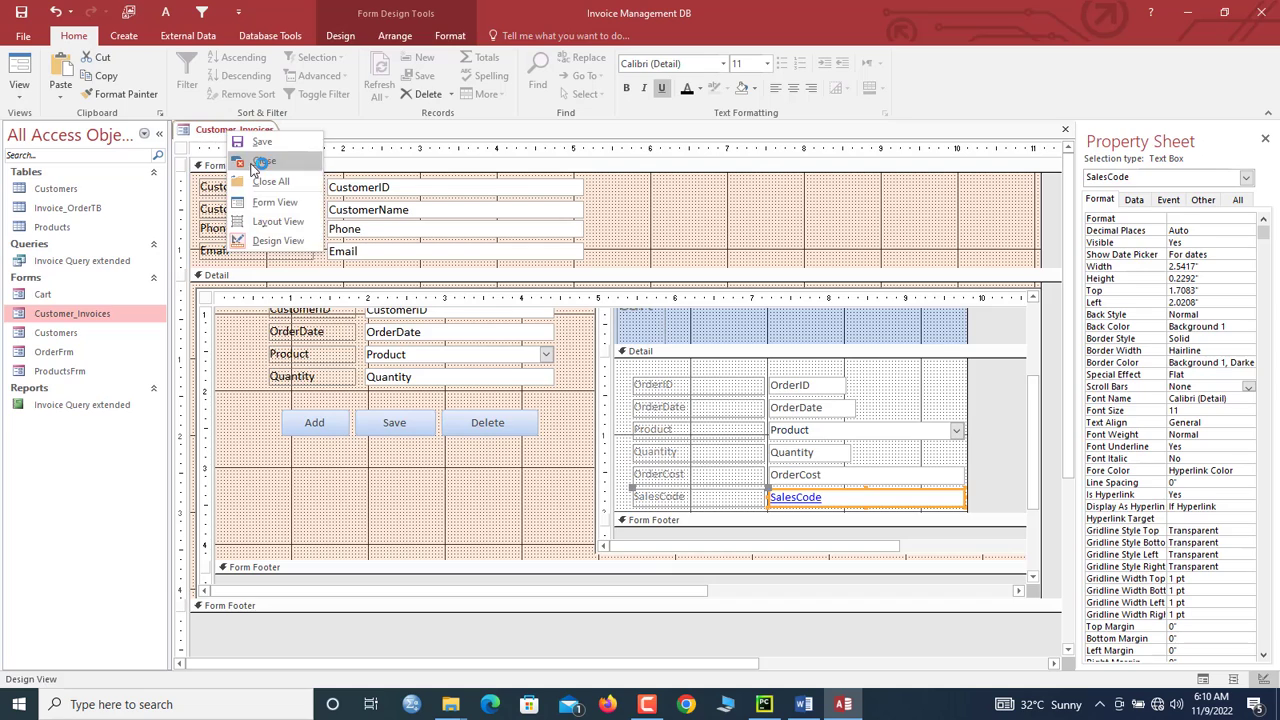
Step: Close the Customer_Invoices form design and highlight the customer's name and phone fields
{"action": "left_click", "coordinate": [243, 172]}
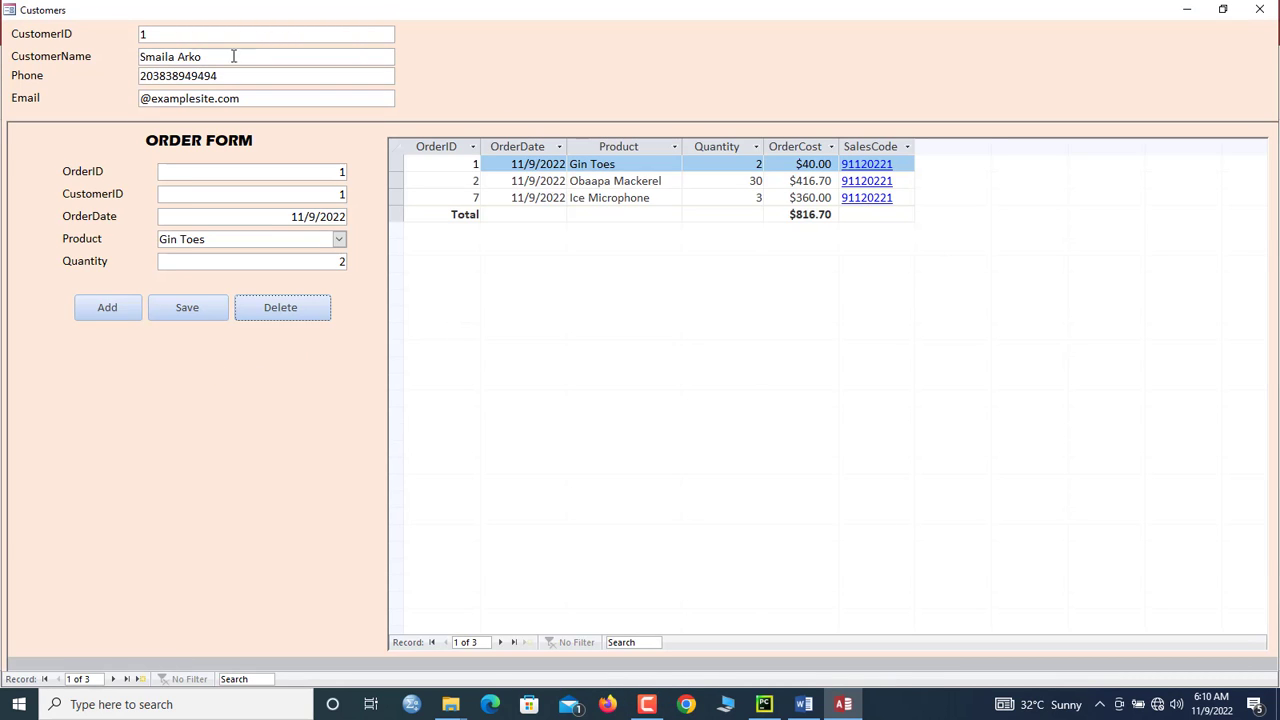
{"action": "left_click_drag", "start_coordinate": [233, 57], "coordinate": [115, 45]}
{"action": "left_click_drag", "start_coordinate": [246, 75], "coordinate": [138, 76]}
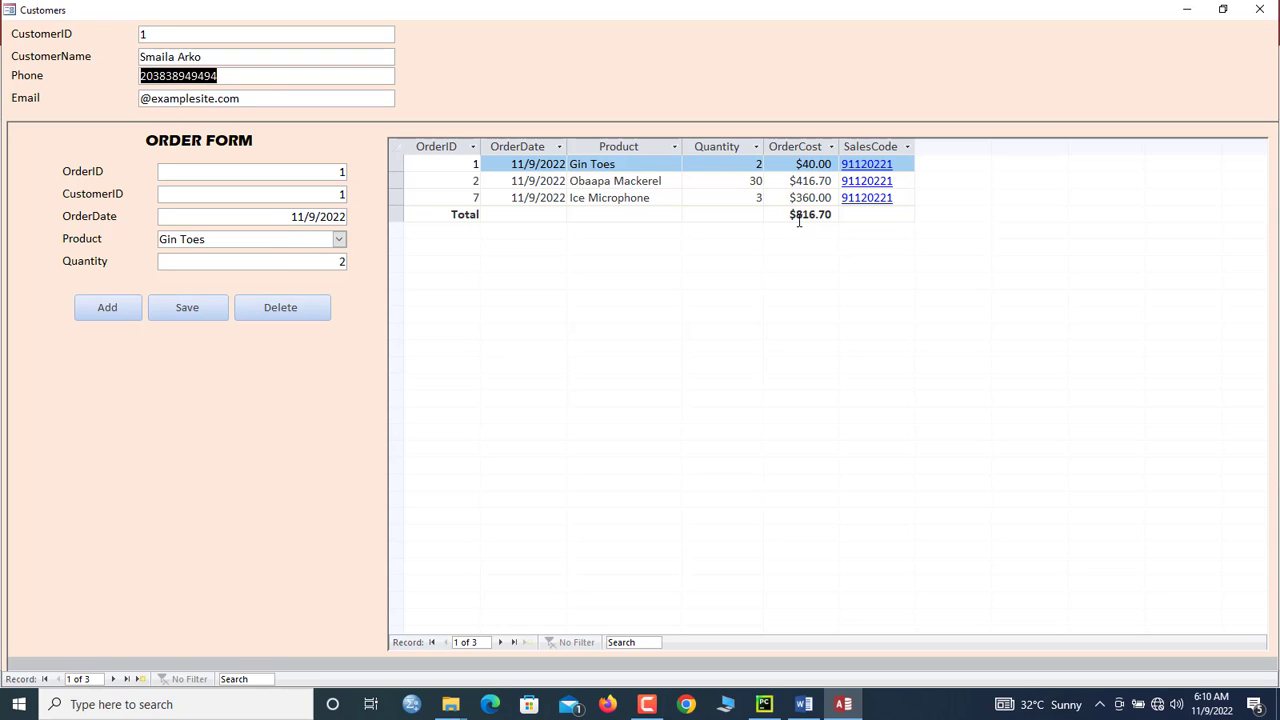
Step: Open and close invoices 91120221 and 91120222 for the first two customers
{"action": "left_click", "coordinate": [858, 200]}
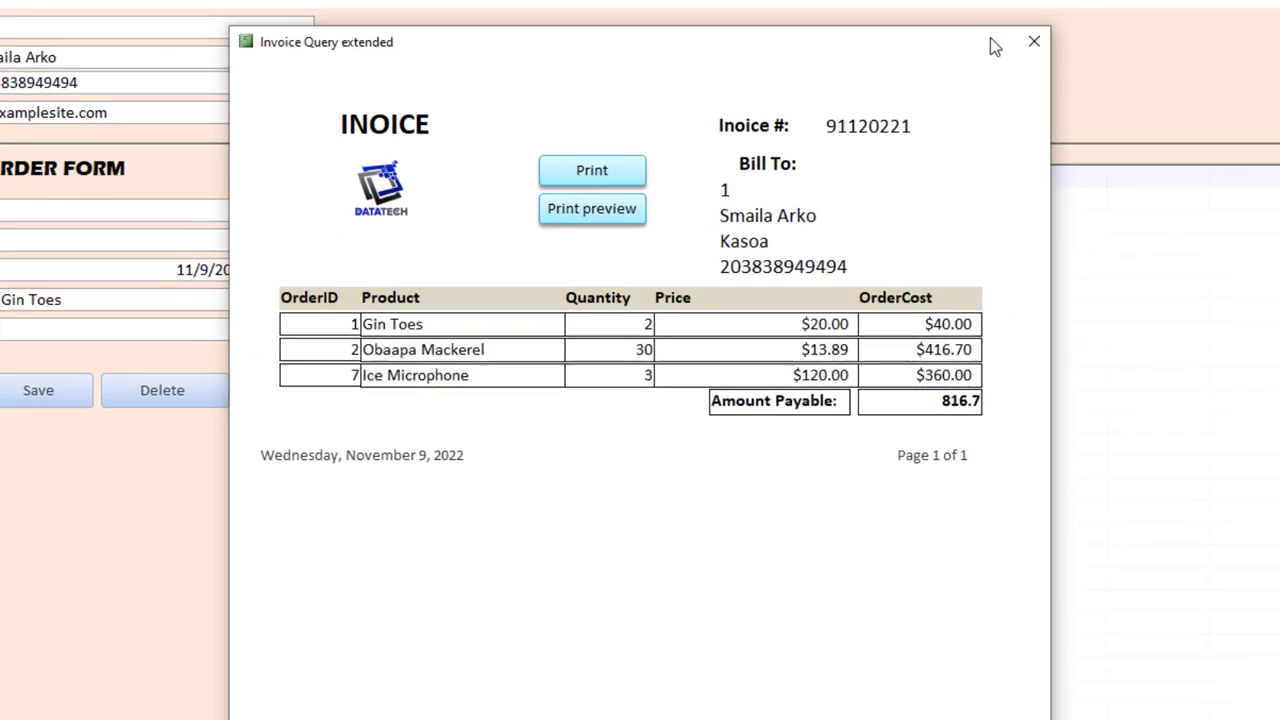
{"action": "left_click", "coordinate": [1034, 42]}
{"action": "left_click", "coordinate": [113, 679]}
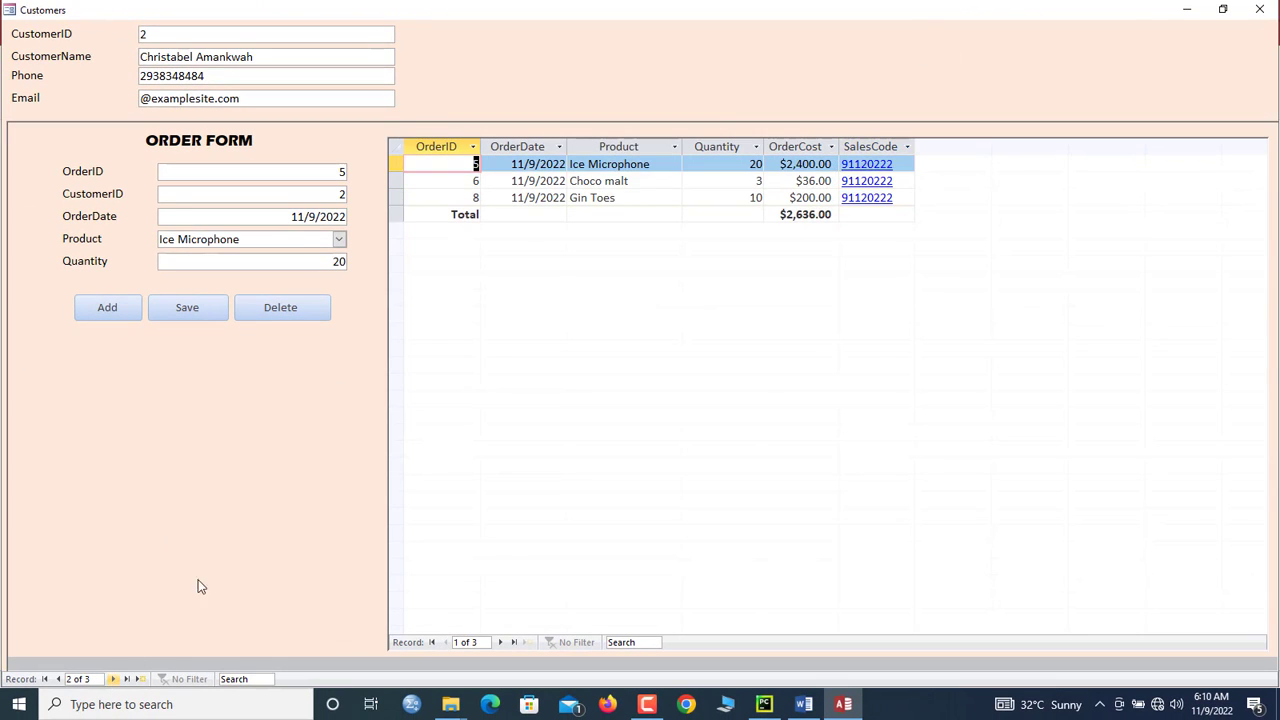
{"action": "left_click", "coordinate": [877, 198]}
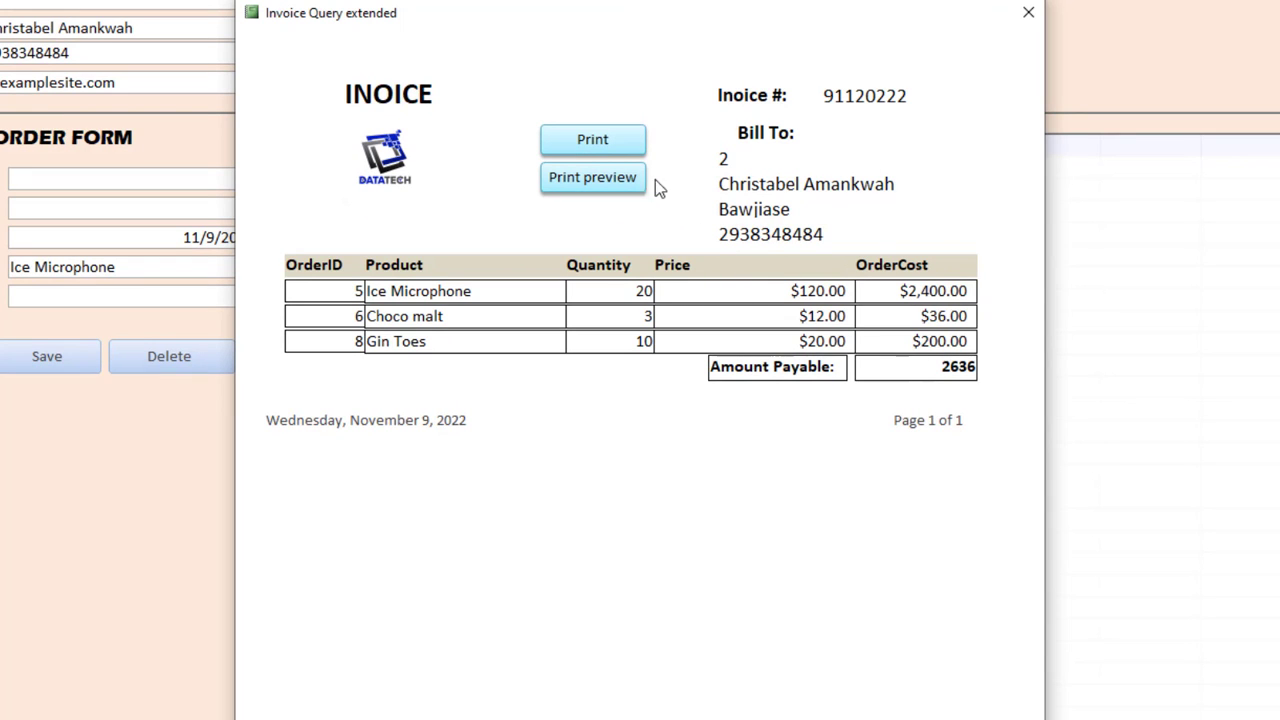
{"action": "left_click", "coordinate": [1028, 12]}
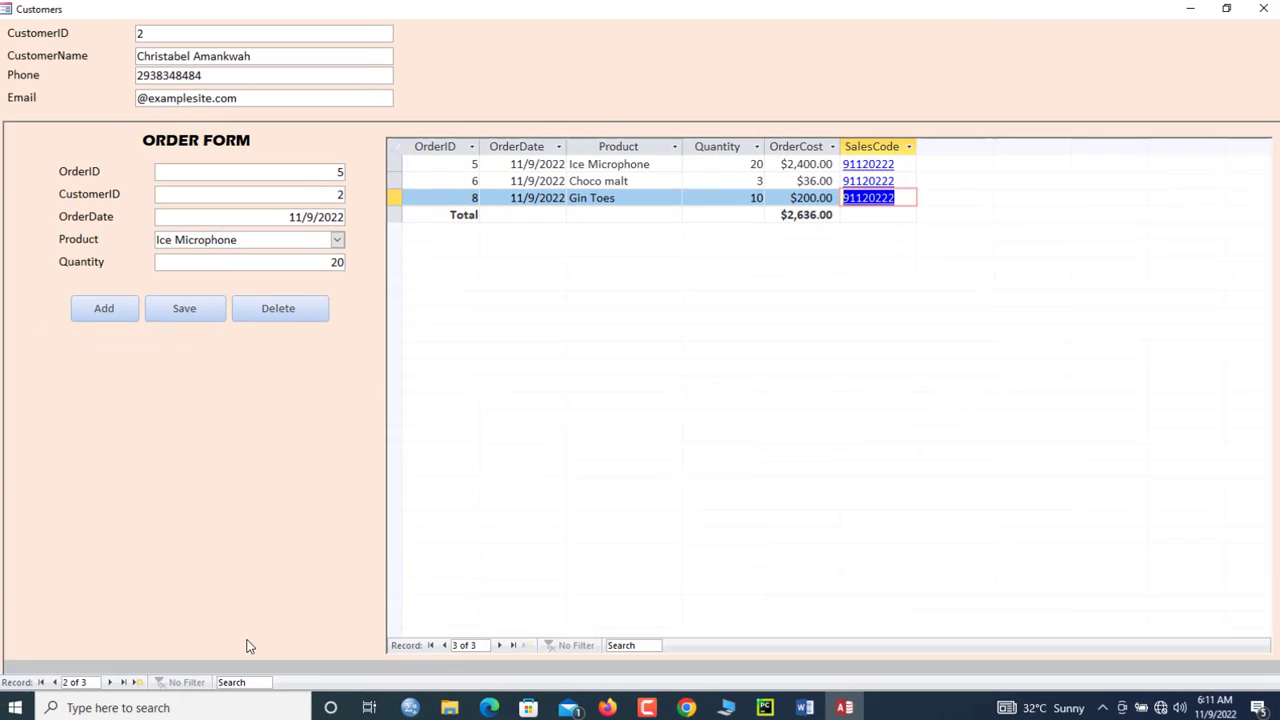
Step: On the next customer record, add a Choco malt order line to the cart
{"action": "left_click", "coordinate": [114, 680]}
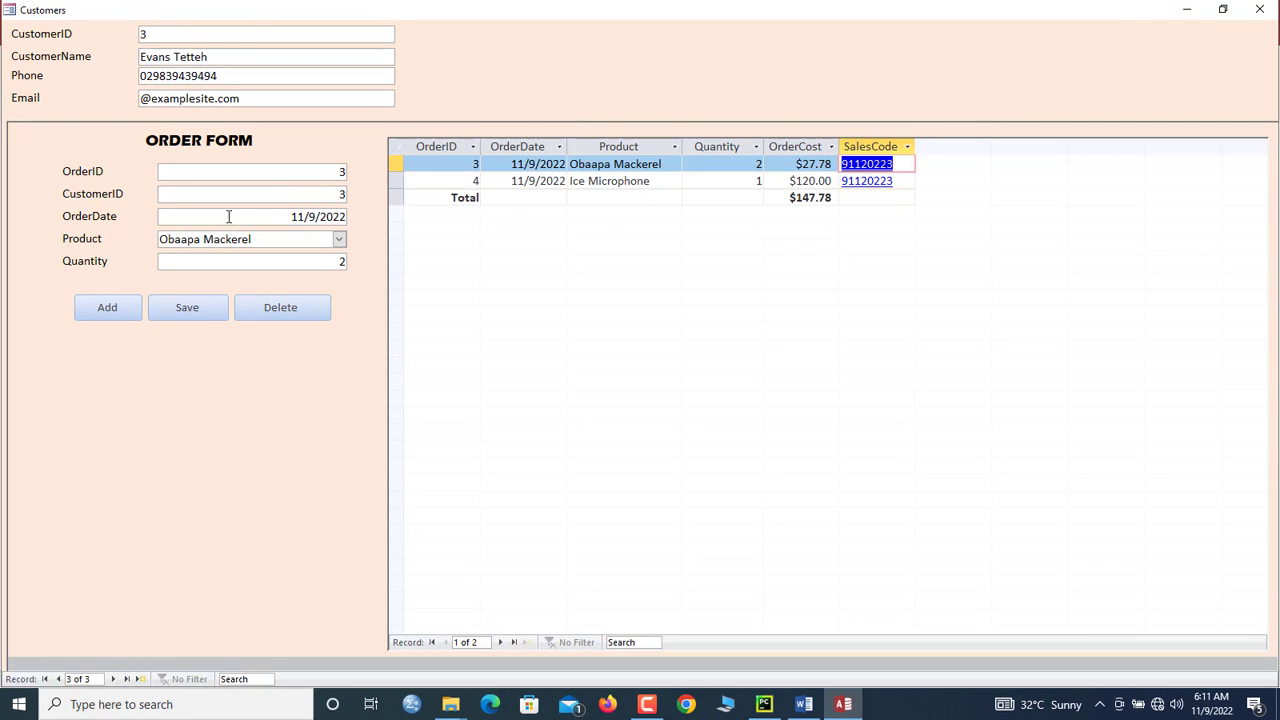
{"action": "left_click", "coordinate": [120, 306]}
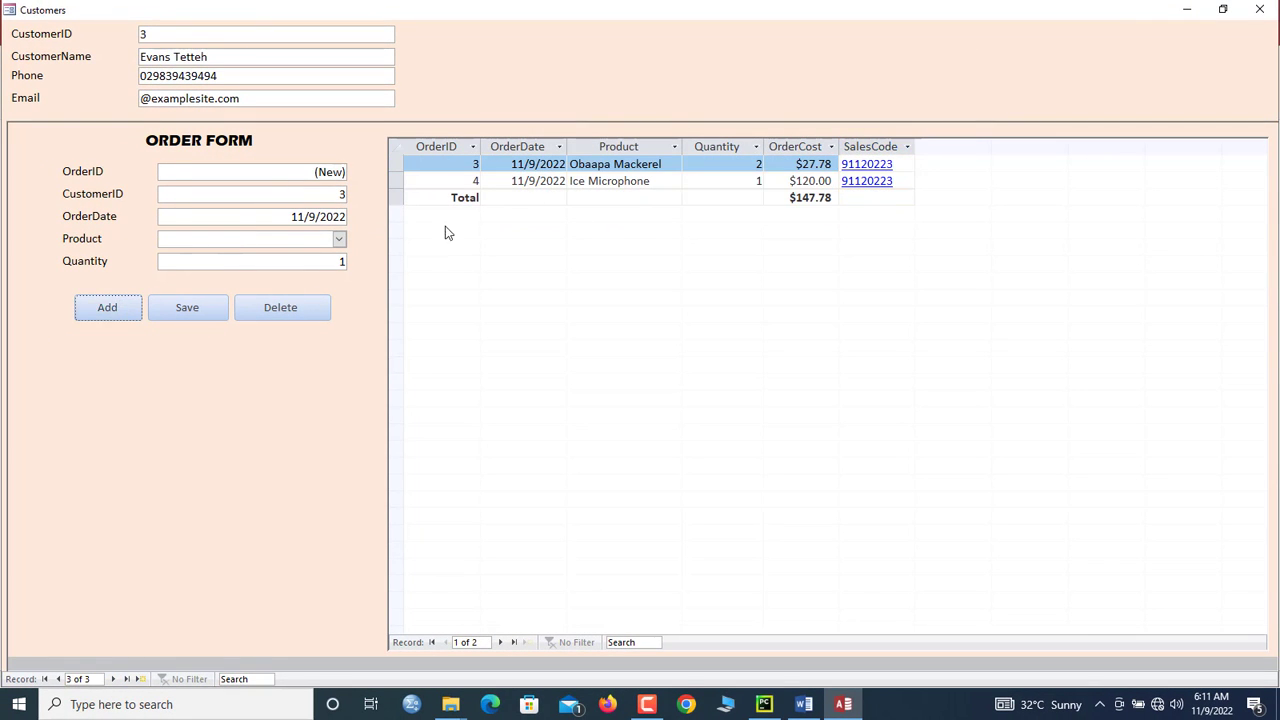
{"action": "left_click", "coordinate": [340, 239]}
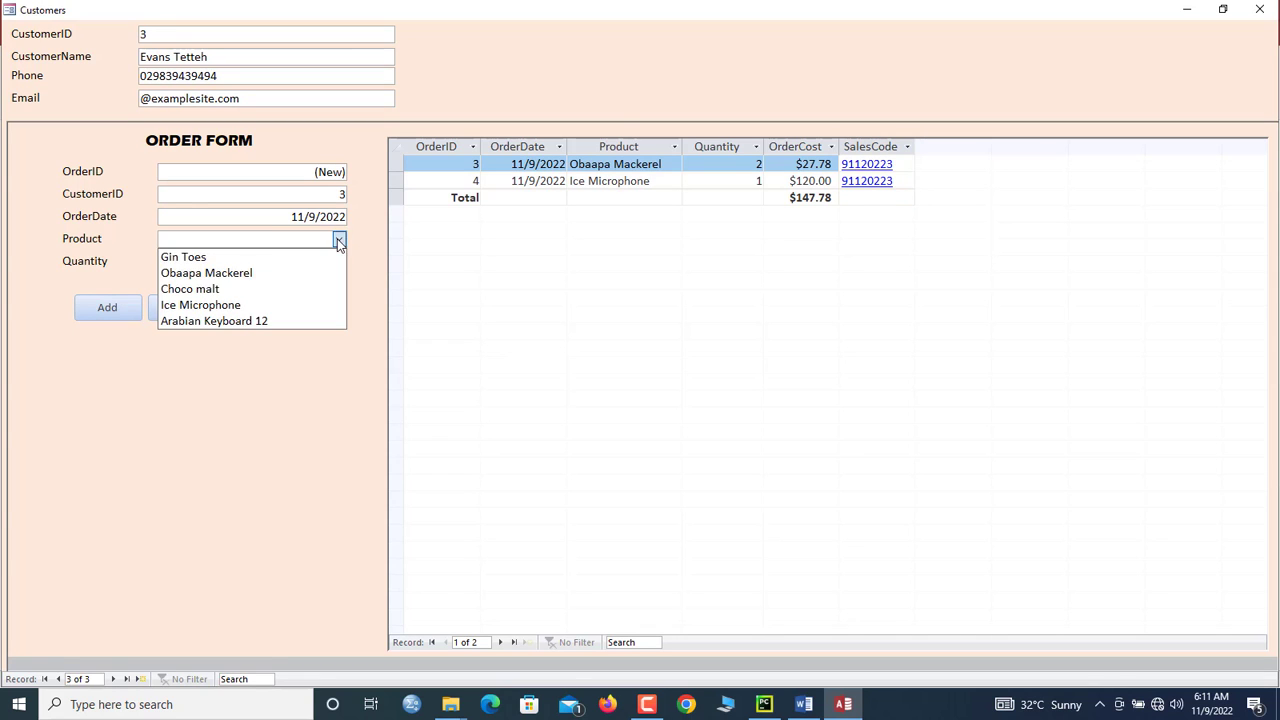
{"action": "left_click", "coordinate": [290, 289]}
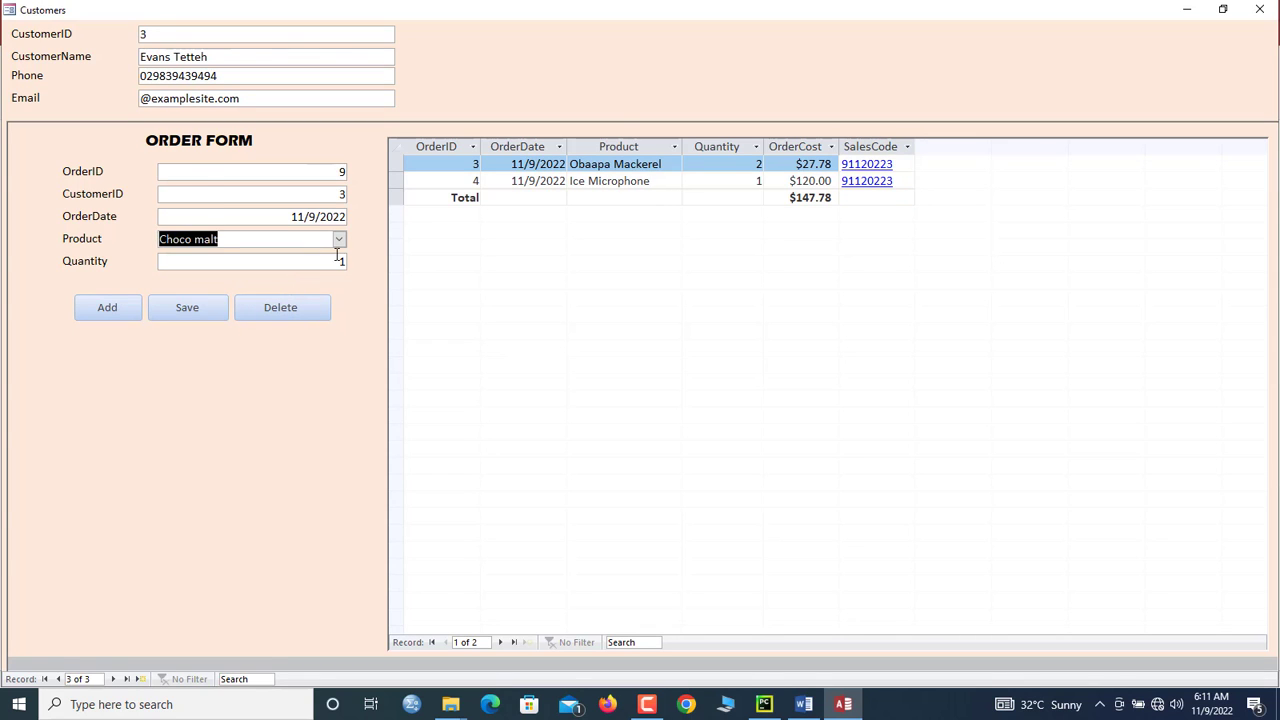
{"action": "key", "text": "Tab"}
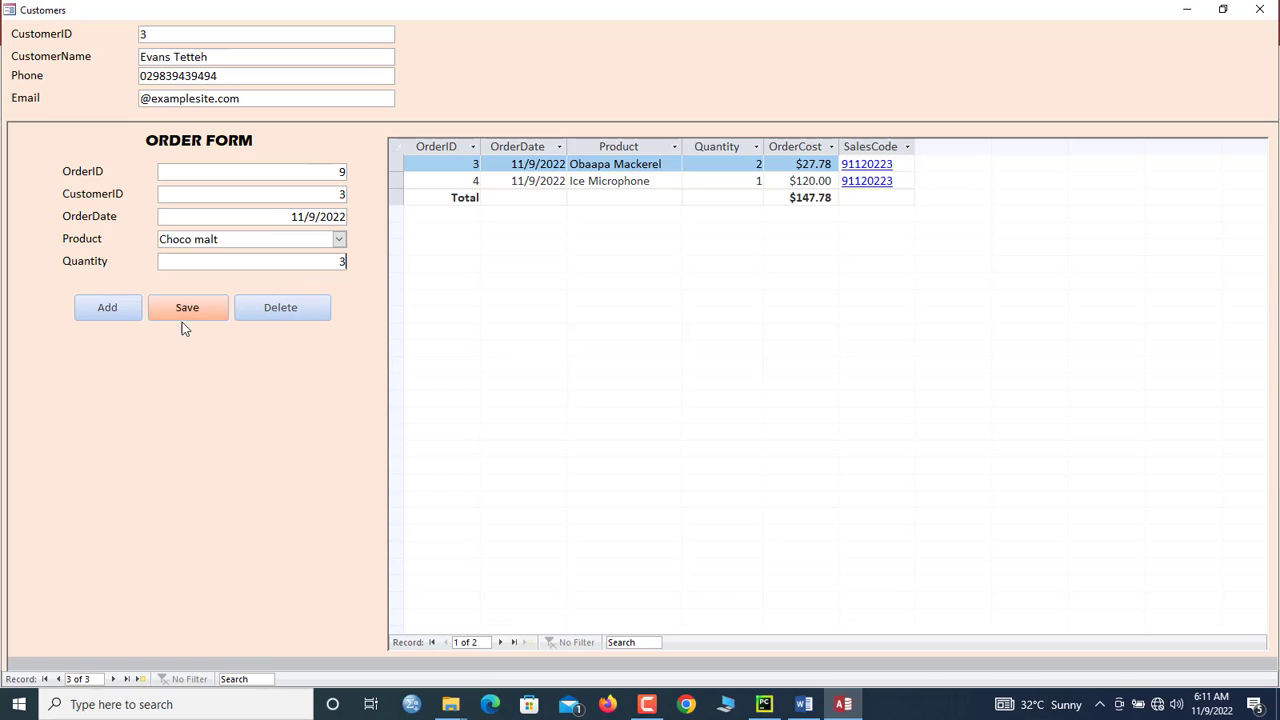
{"action": "left_click", "coordinate": [185, 311]}
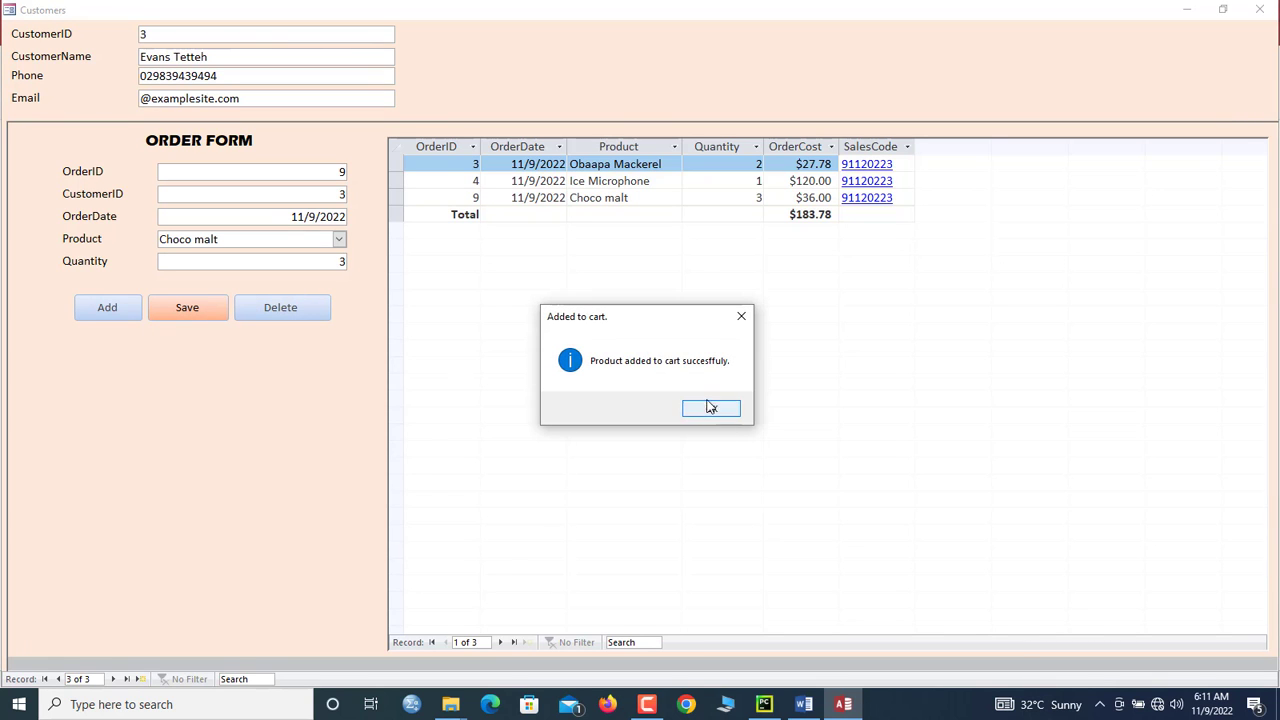
{"action": "left_click", "coordinate": [710, 407]}
Step: Add a 4-unit Arabian Keyboard 12 order line and open invoice 91120223
{"action": "left_click", "coordinate": [107, 309]}
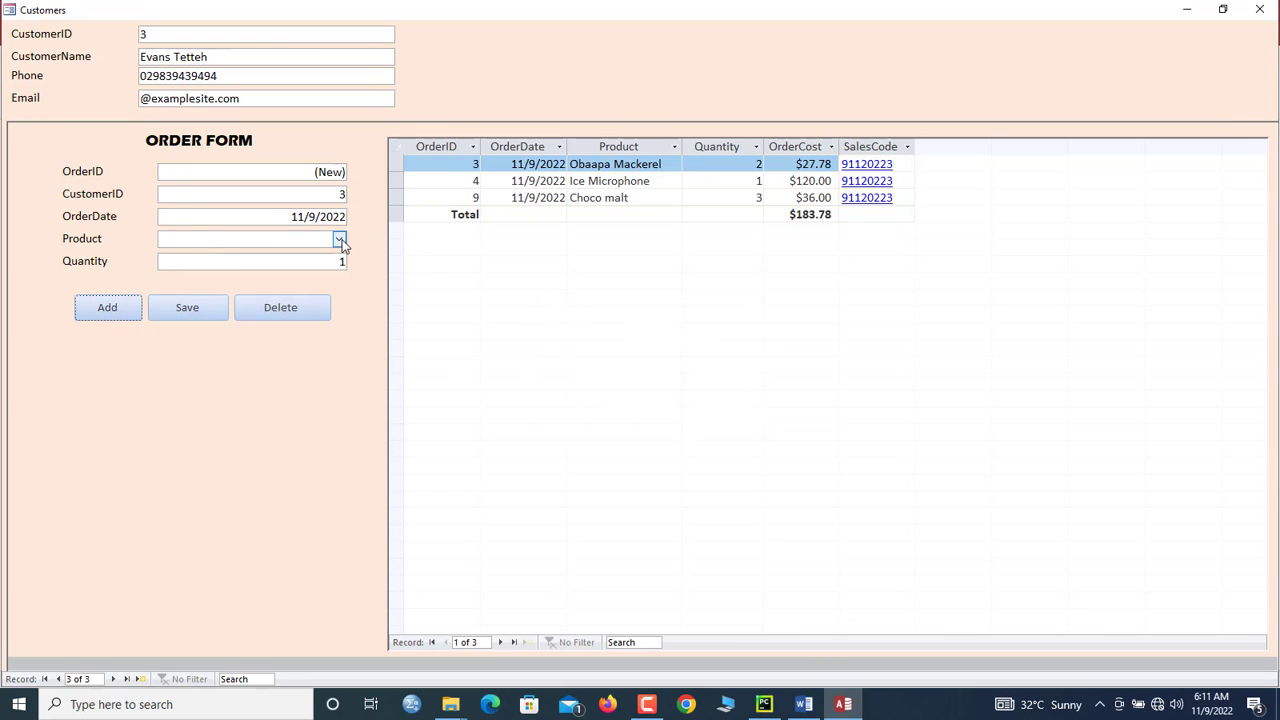
{"action": "left_click", "coordinate": [340, 240]}
{"action": "left_click", "coordinate": [280, 321]}
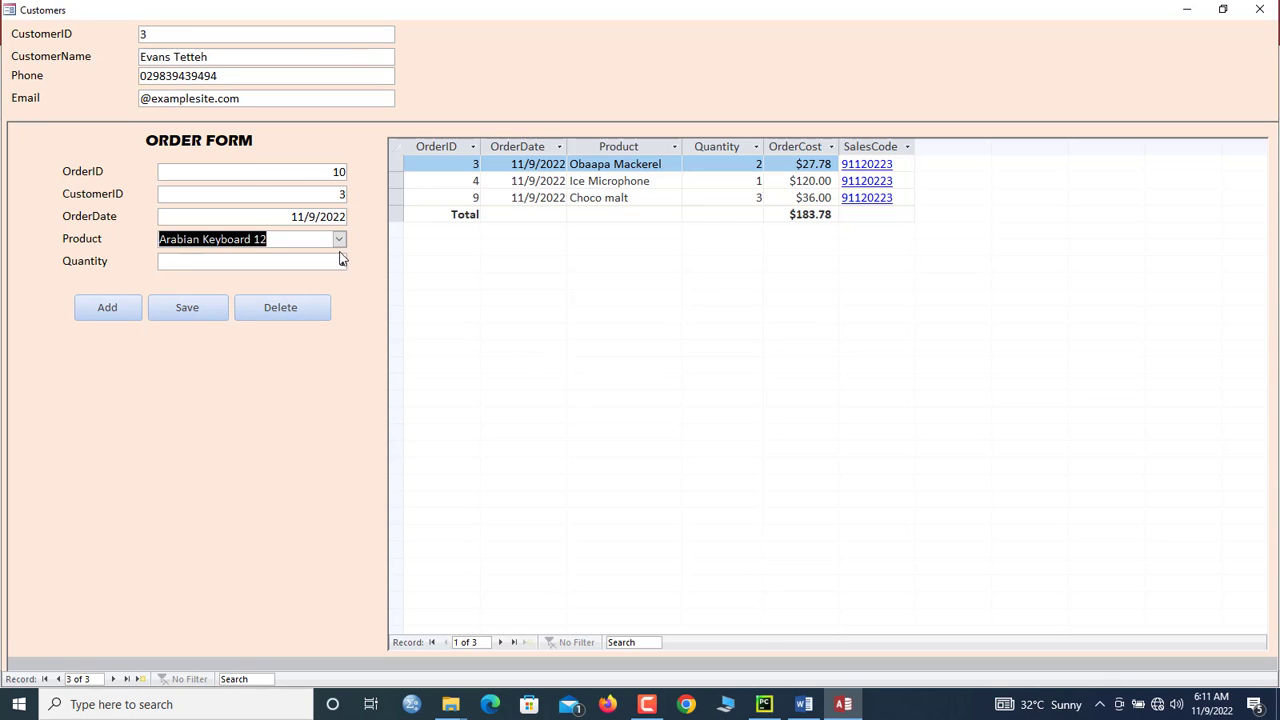
{"action": "key", "text": "Tab"}
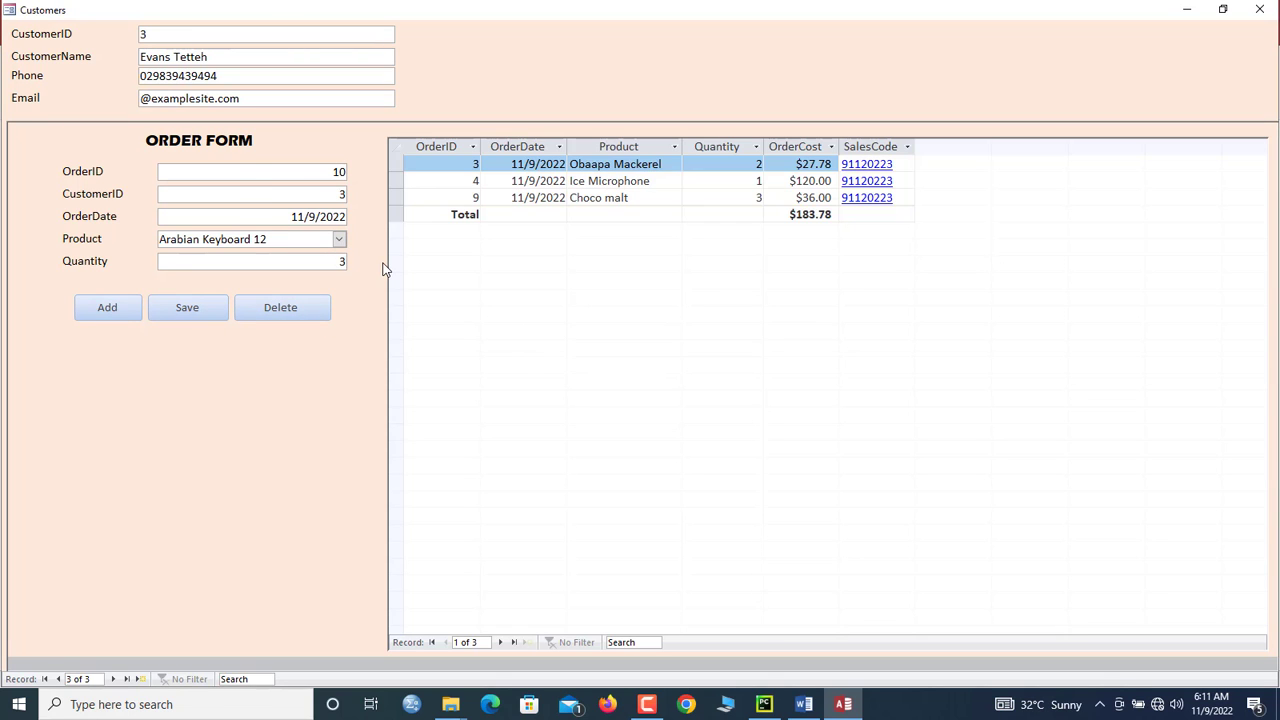
{"action": "left_click", "coordinate": [188, 307]}
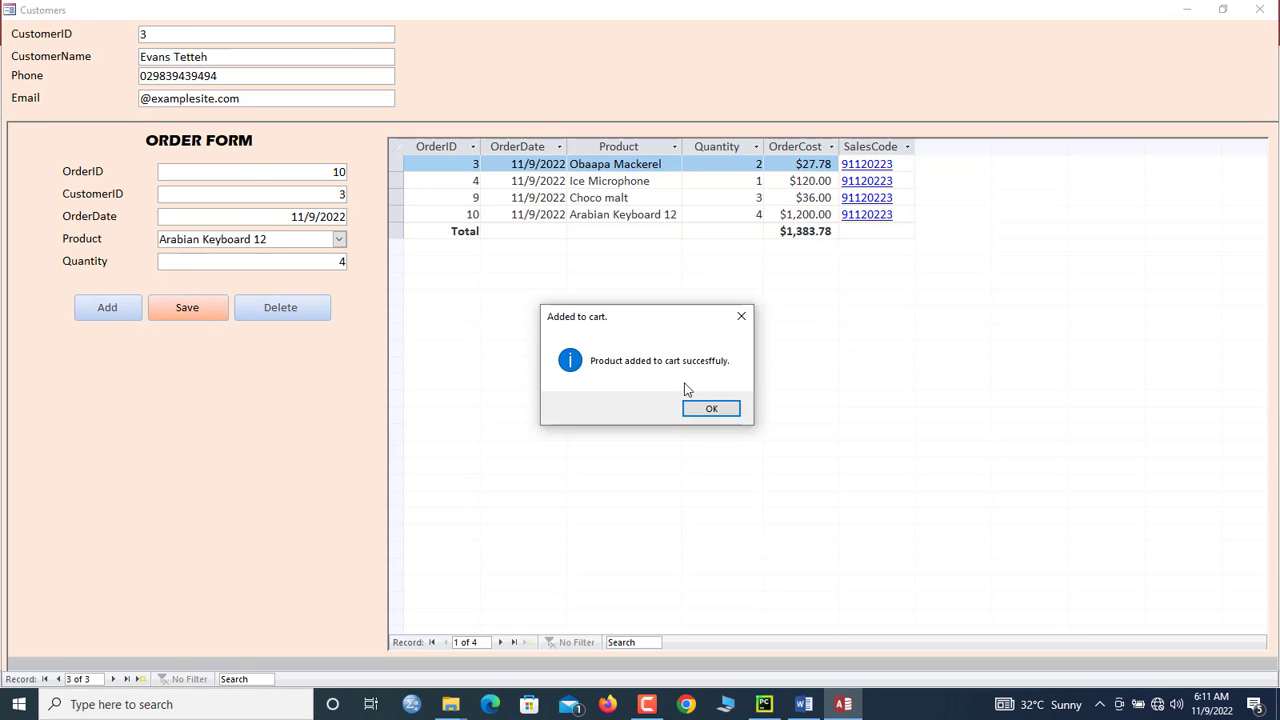
{"action": "left_click", "coordinate": [706, 408]}
{"action": "left_click", "coordinate": [872, 187]}
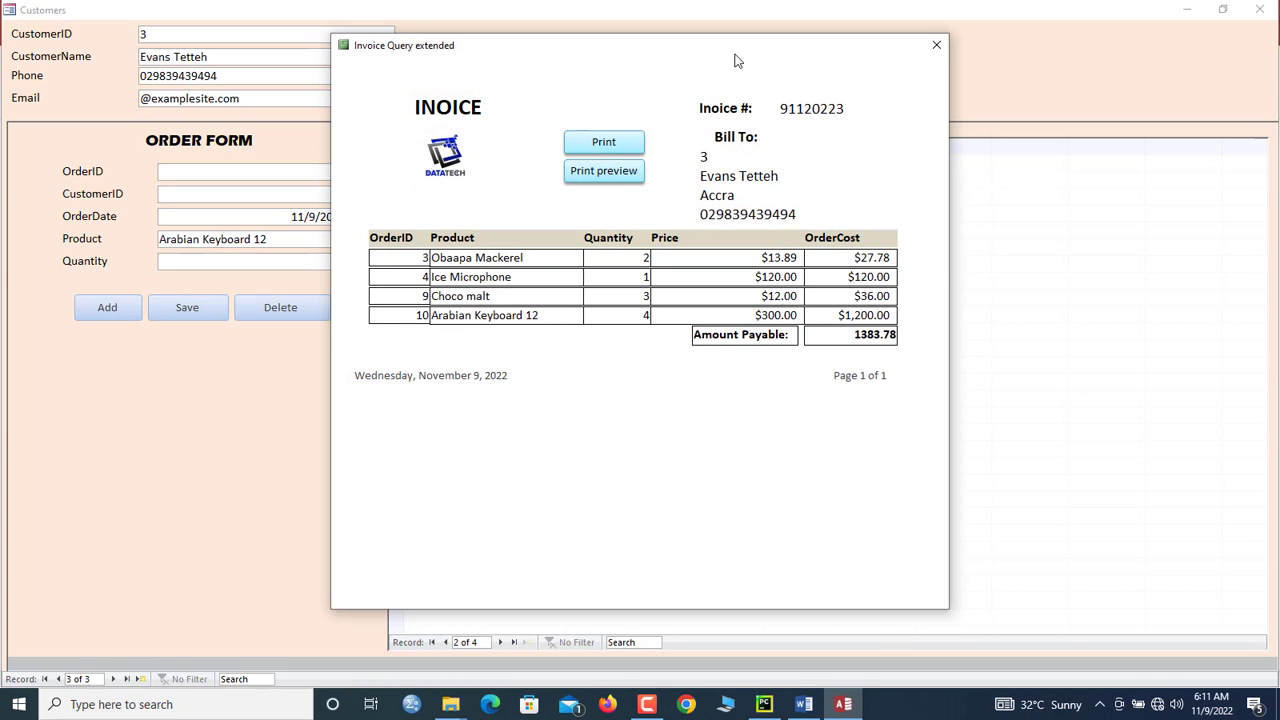
Step: Check the invoice's Amount Payable value of 1383.78
{"action": "left_click_drag", "start_coordinate": [734, 61], "coordinate": [522, 61]}
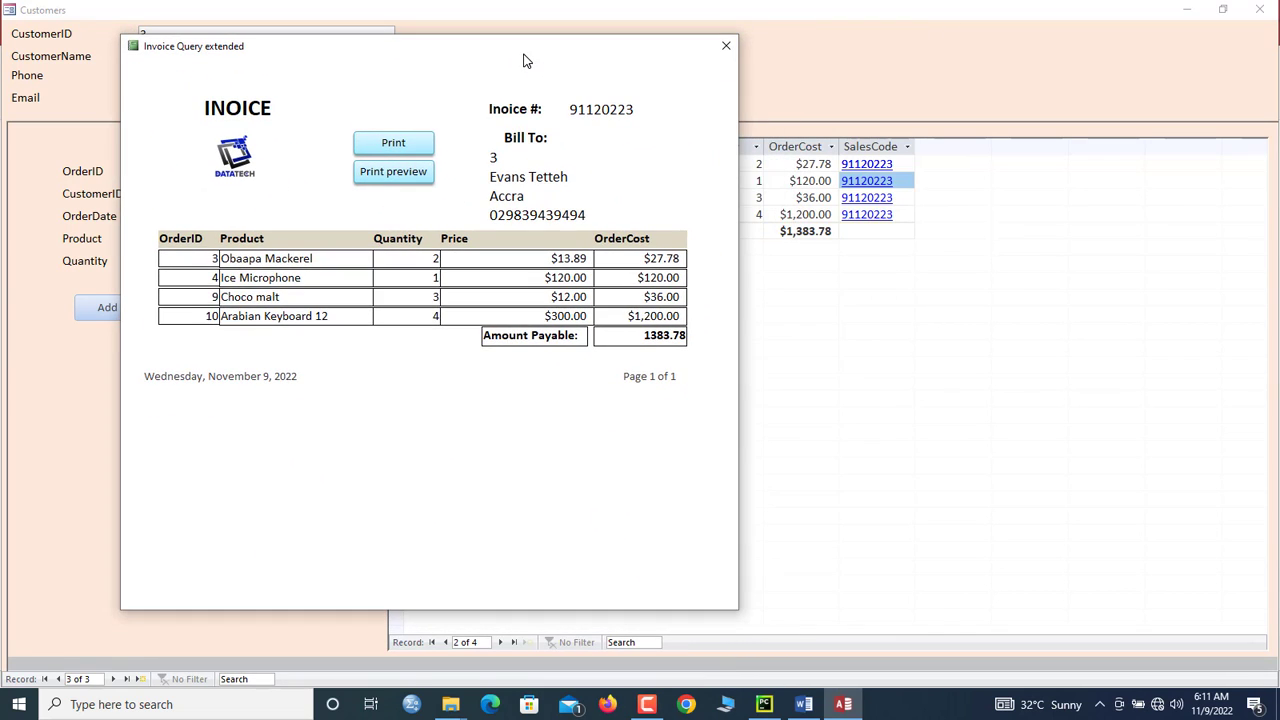
{"action": "left_click_drag", "start_coordinate": [639, 335], "coordinate": [710, 333]}
{"action": "left_click_drag", "start_coordinate": [633, 338], "coordinate": [721, 339]}
{"action": "left_click_drag", "start_coordinate": [566, 58], "coordinate": [715, 50]}
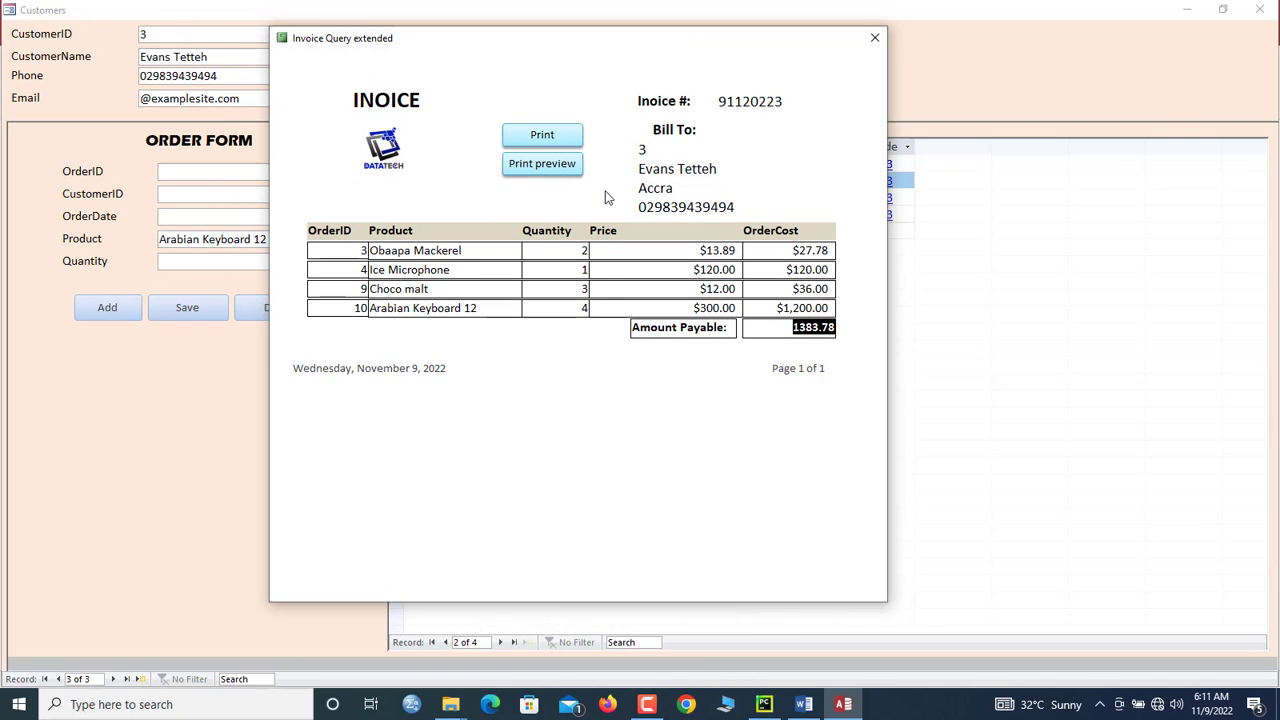
Step: View the invoice as a full-screen print preview, zooming in and out, then close it
{"action": "left_click", "coordinate": [534, 167]}
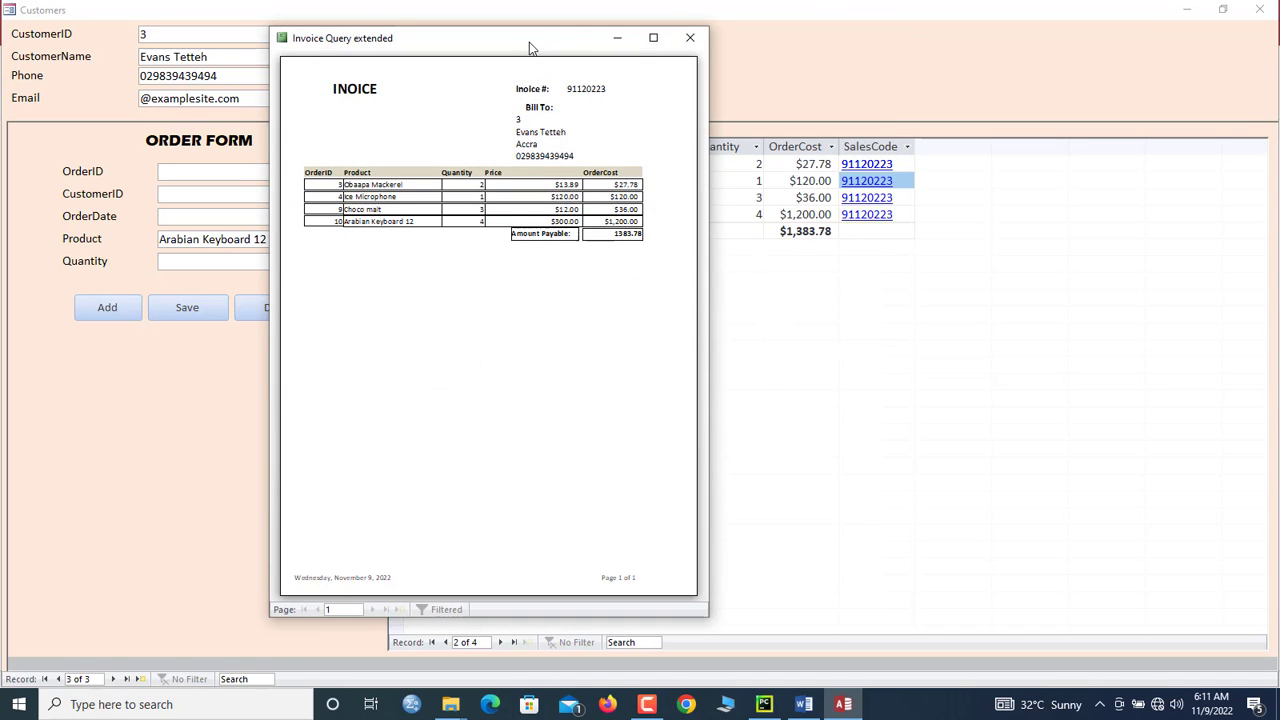
{"action": "left_click_drag", "start_coordinate": [530, 48], "coordinate": [661, 54]}
{"action": "left_click", "coordinate": [784, 40]}
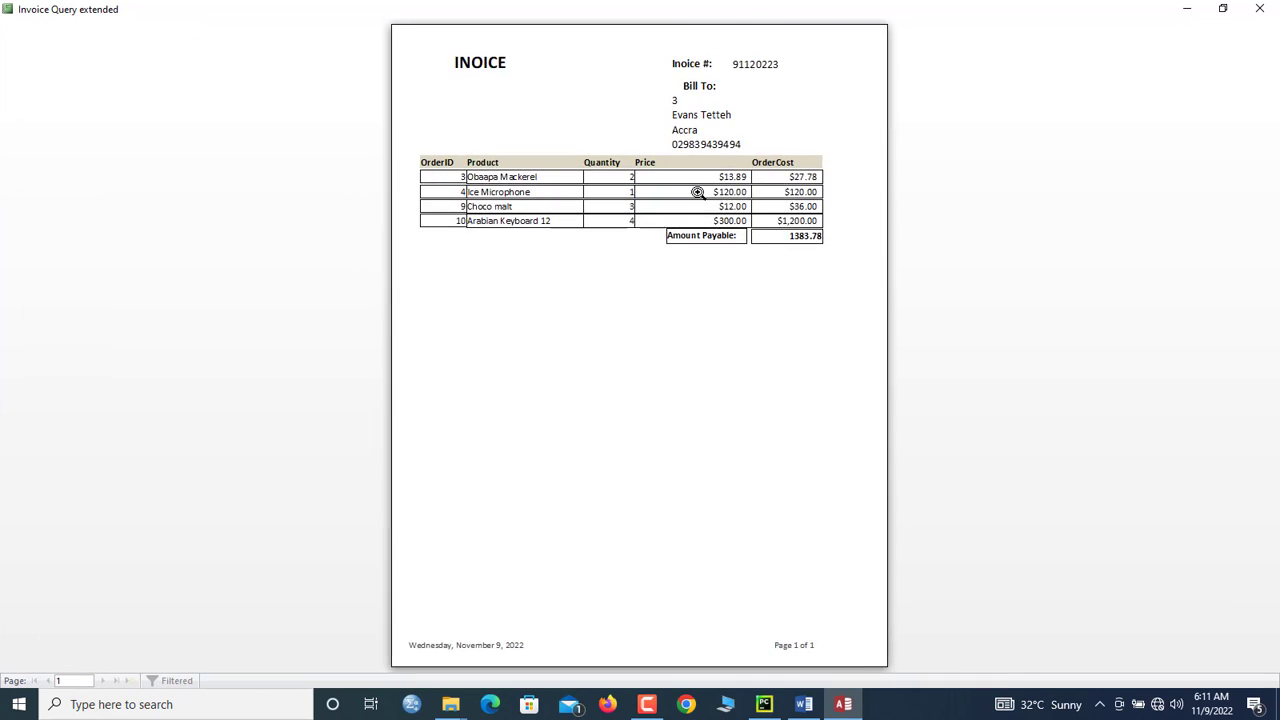
{"action": "left_click", "coordinate": [697, 192]}
{"action": "left_click", "coordinate": [692, 190]}
{"action": "left_click", "coordinate": [1259, 9]}
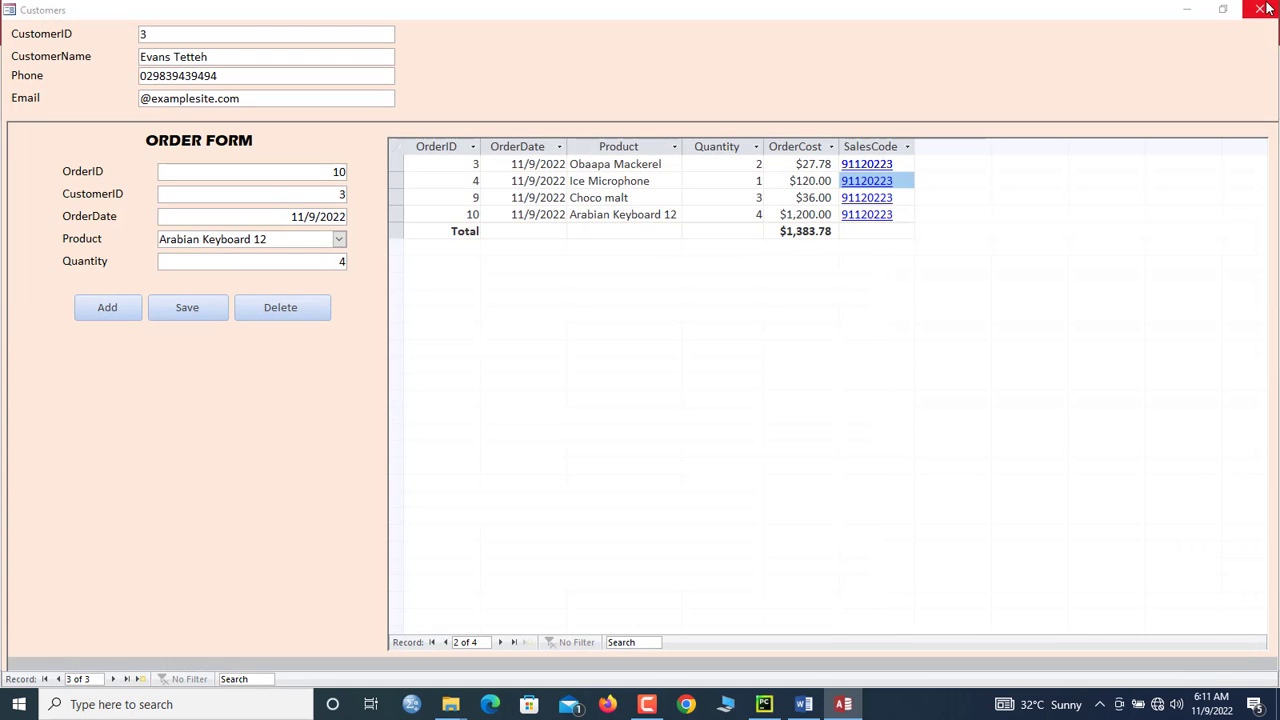
Step: Close the Customers form and create a new blank form in Design view
{"action": "left_click", "coordinate": [1266, 8]}
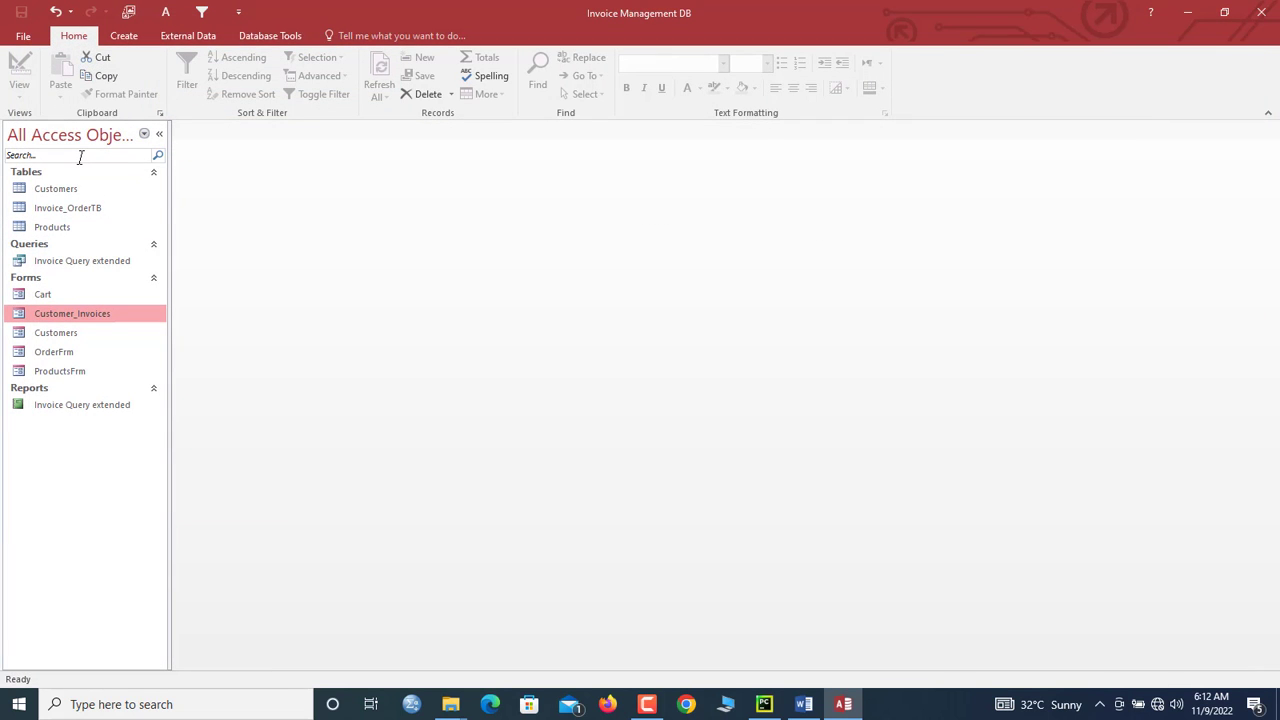
{"action": "left_click", "coordinate": [80, 157]}
{"action": "left_click", "coordinate": [130, 38]}
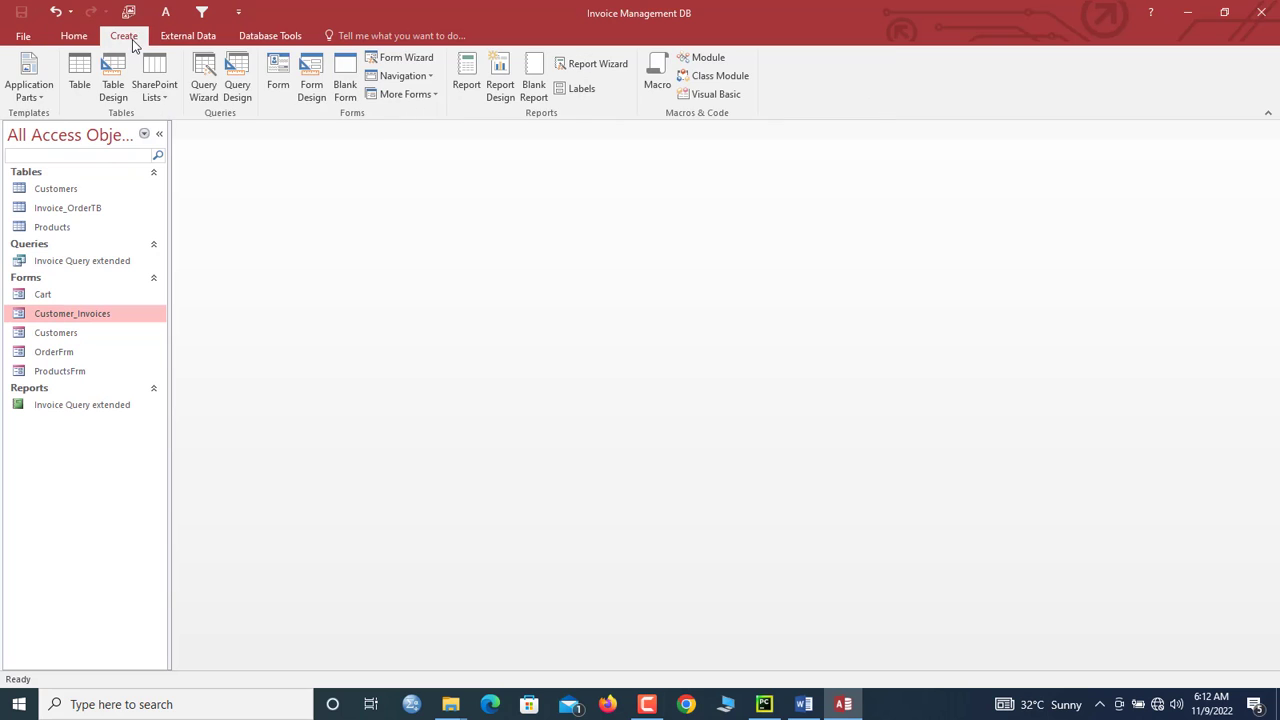
{"action": "left_click", "coordinate": [345, 80]}
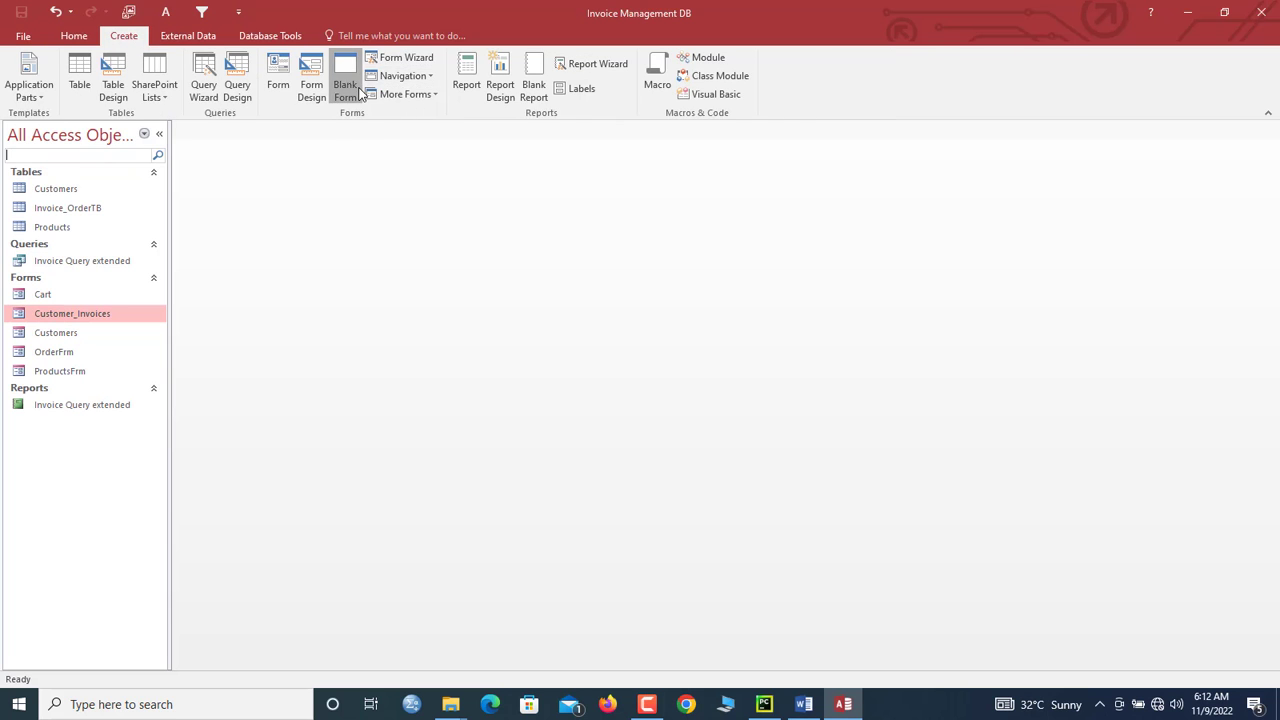
{"action": "right_click", "coordinate": [229, 152]}
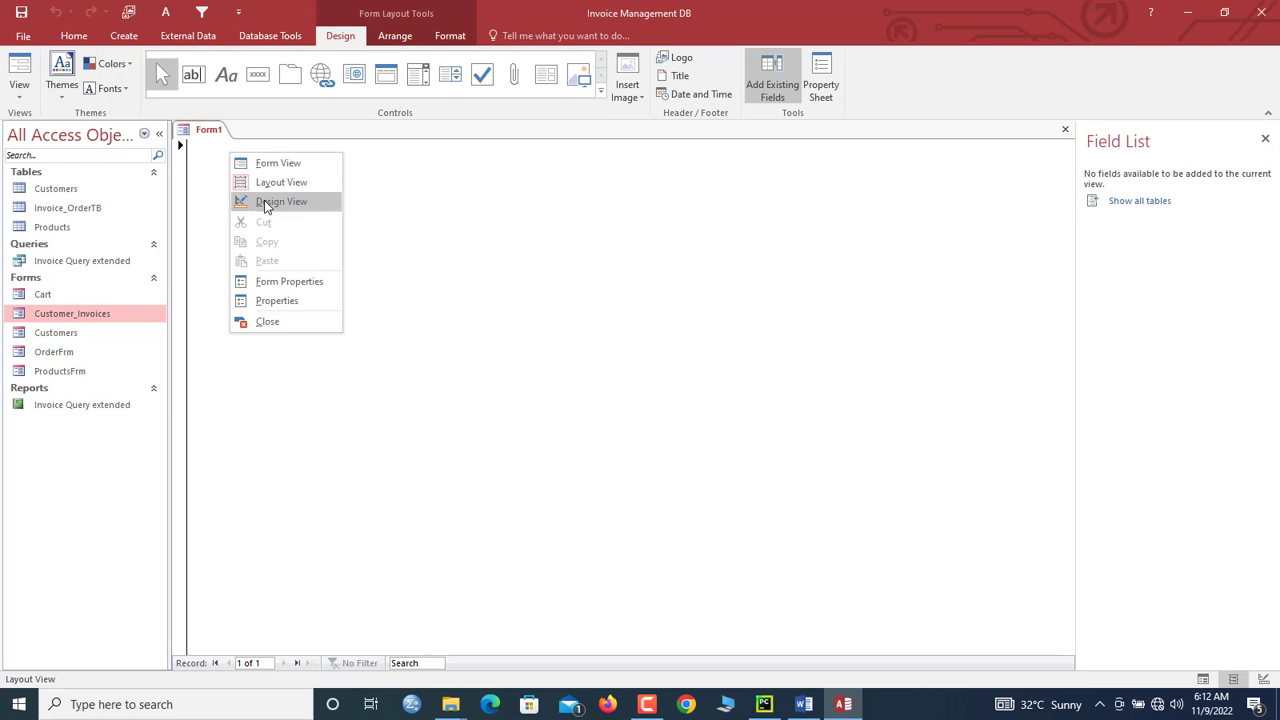
{"action": "left_click", "coordinate": [266, 201]}
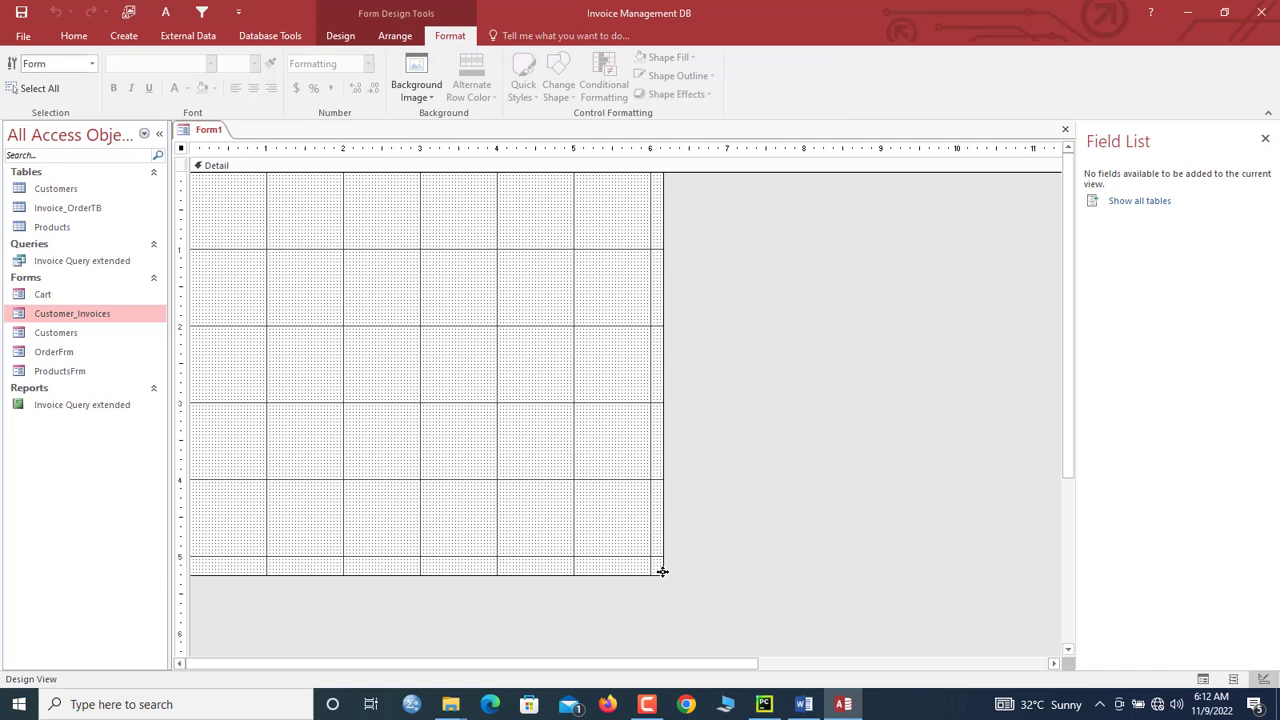
Step: Shrink the new form to about 2.2 by 1.4 inches and save it as 'logo'
{"action": "left_click_drag", "start_coordinate": [662, 571], "coordinate": [358, 279]}
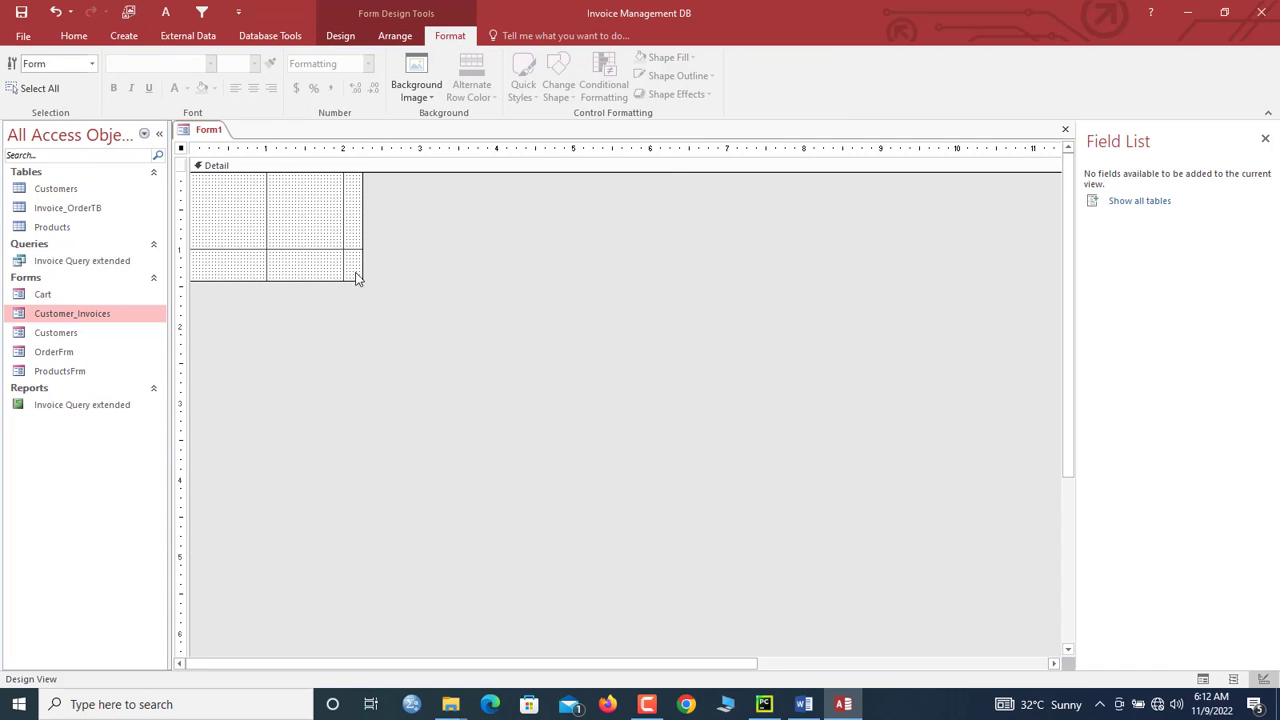
{"action": "double_click", "coordinate": [177, 153]}
{"action": "key", "text": "ctrl+s"}
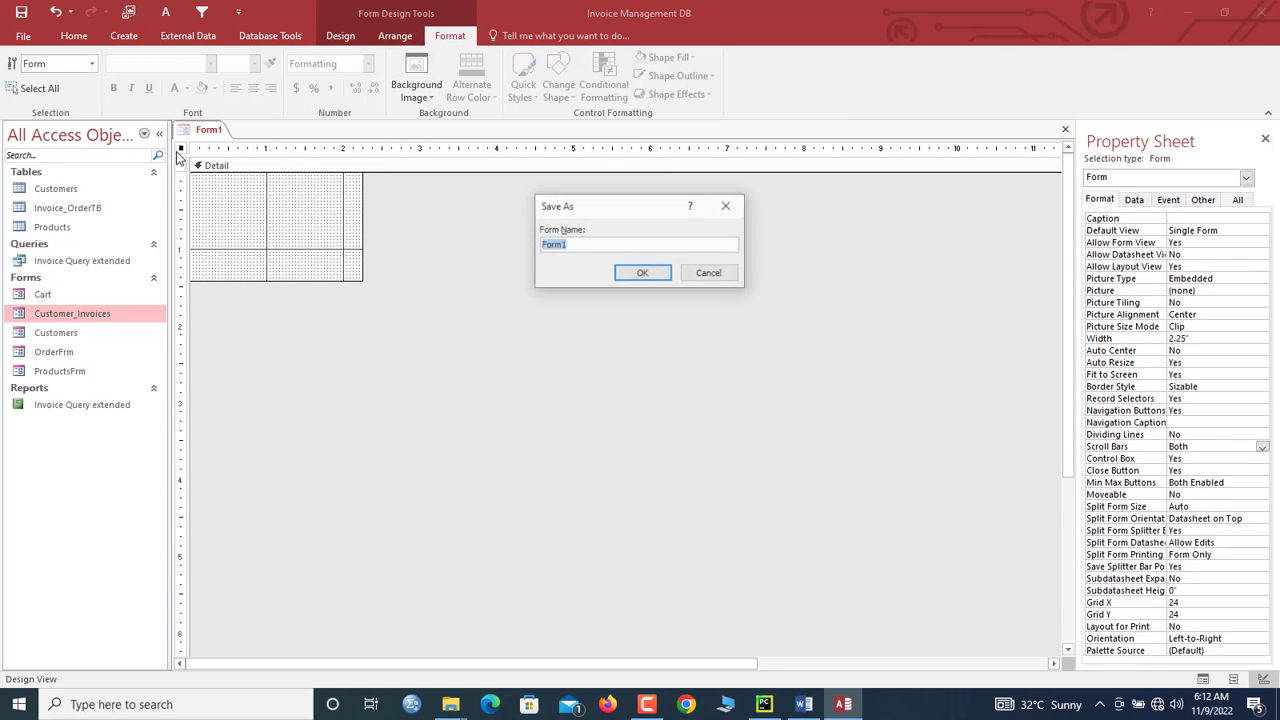
{"action": "type", "text": "logo"}
{"action": "key", "text": "Return"}
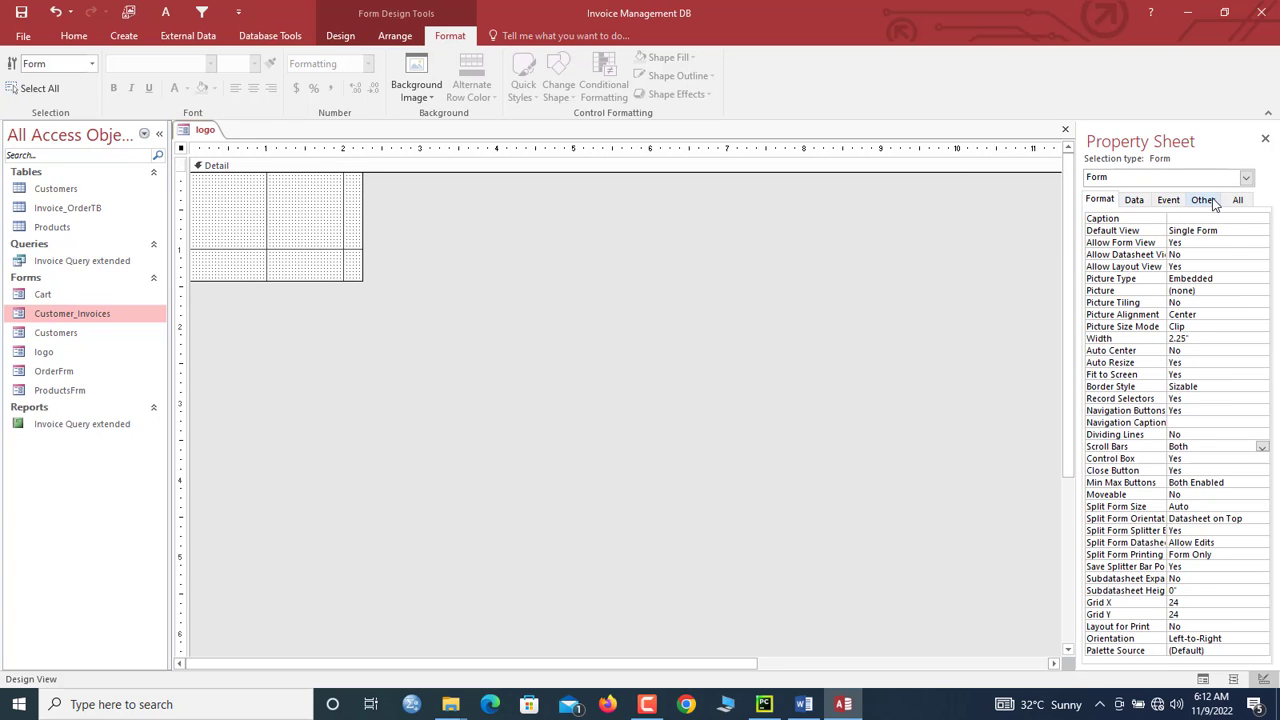
Step: Turn off the form's record selectors, navigation buttons and scroll bars
{"action": "double_click", "coordinate": [1191, 398]}
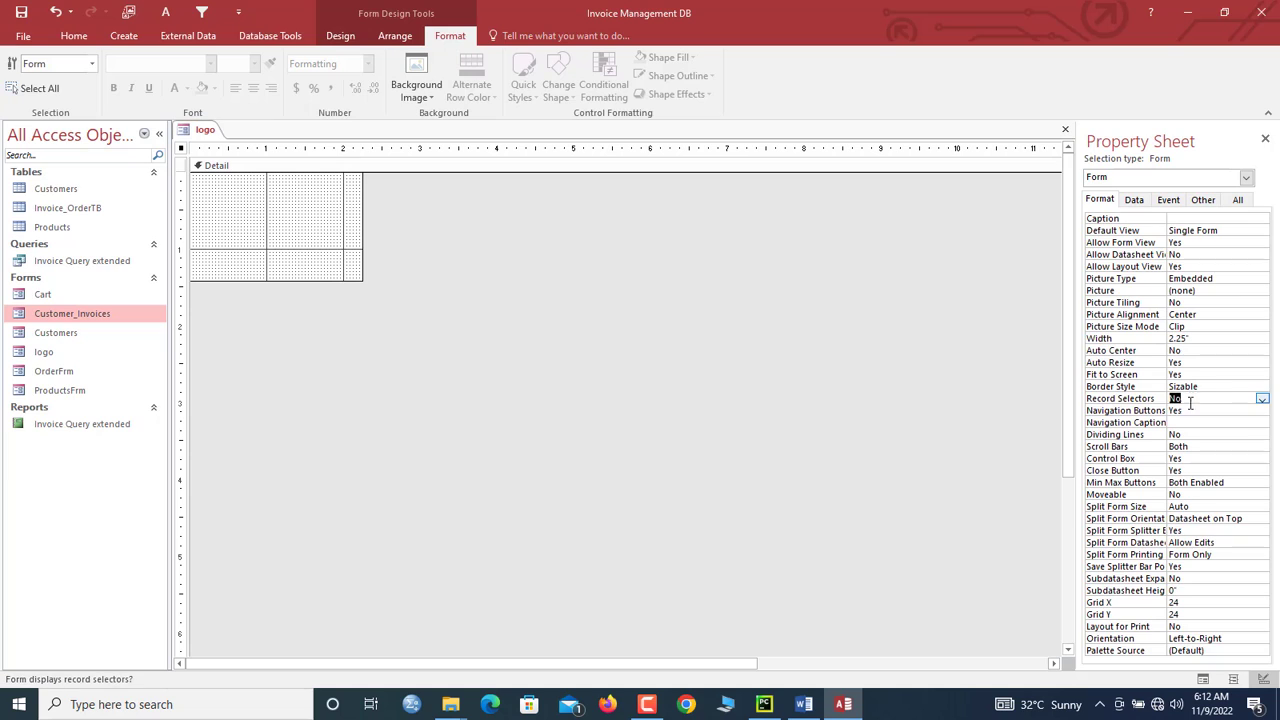
{"action": "double_click", "coordinate": [1190, 410]}
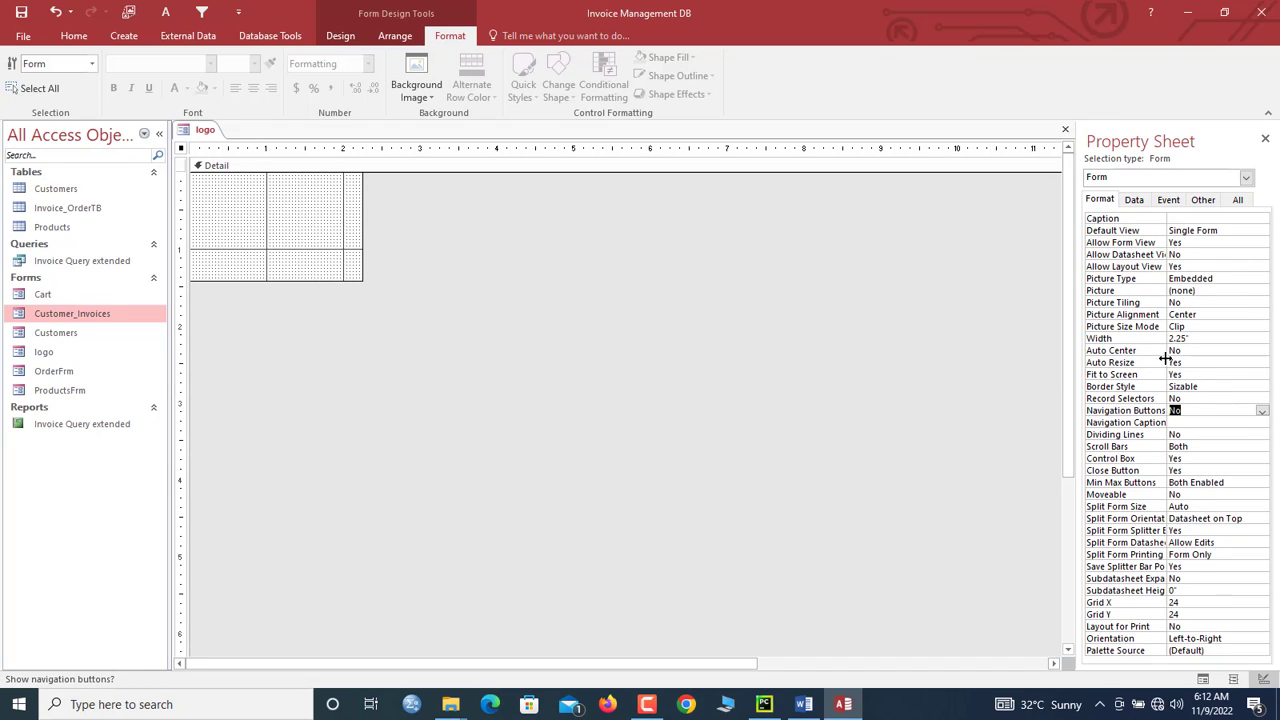
{"action": "double_click", "coordinate": [1211, 447]}
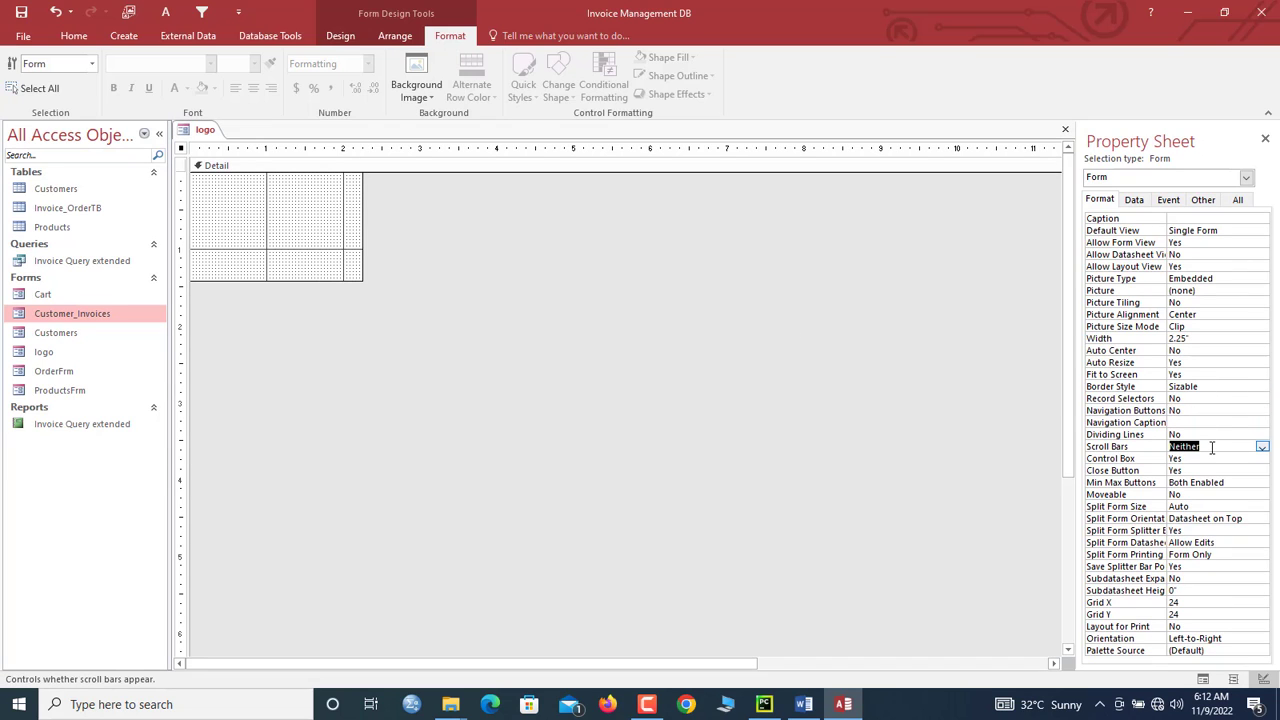
Step: Insert the DATATECH image at the top-left, set Size Mode to Stretch, and shorten Detail to fit
{"action": "left_click", "coordinate": [222, 259]}
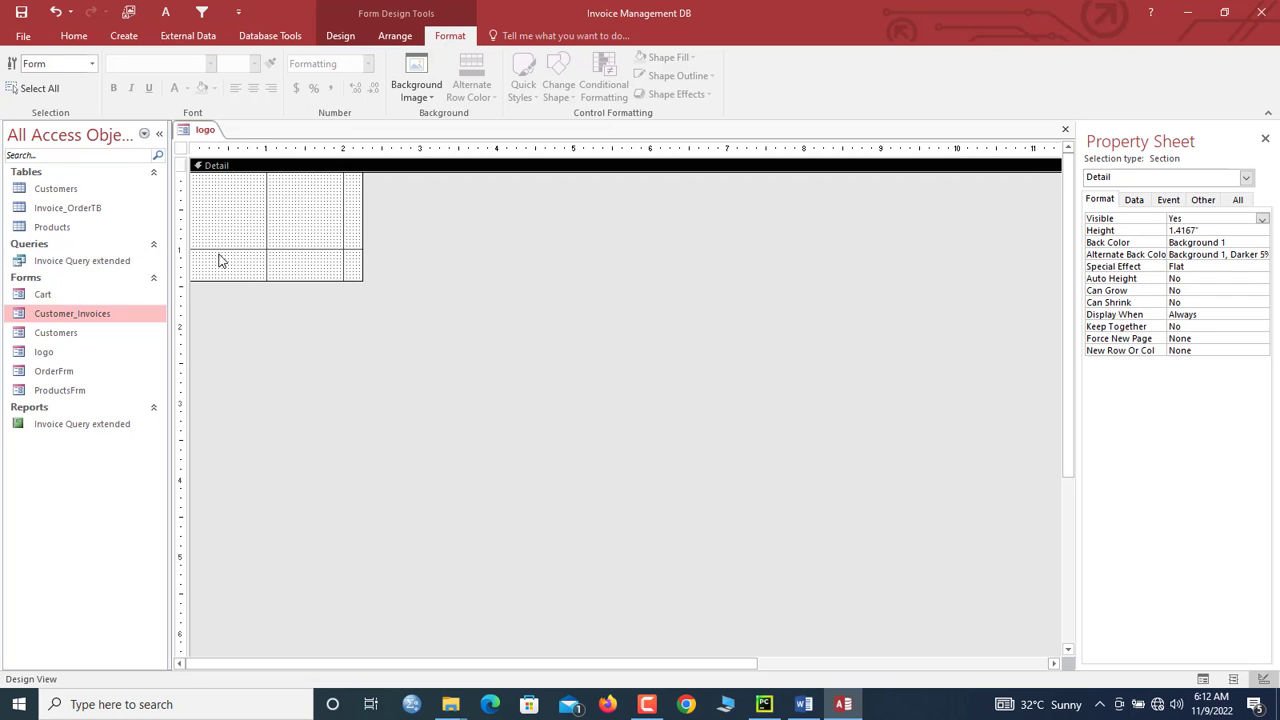
{"action": "left_click", "coordinate": [340, 35]}
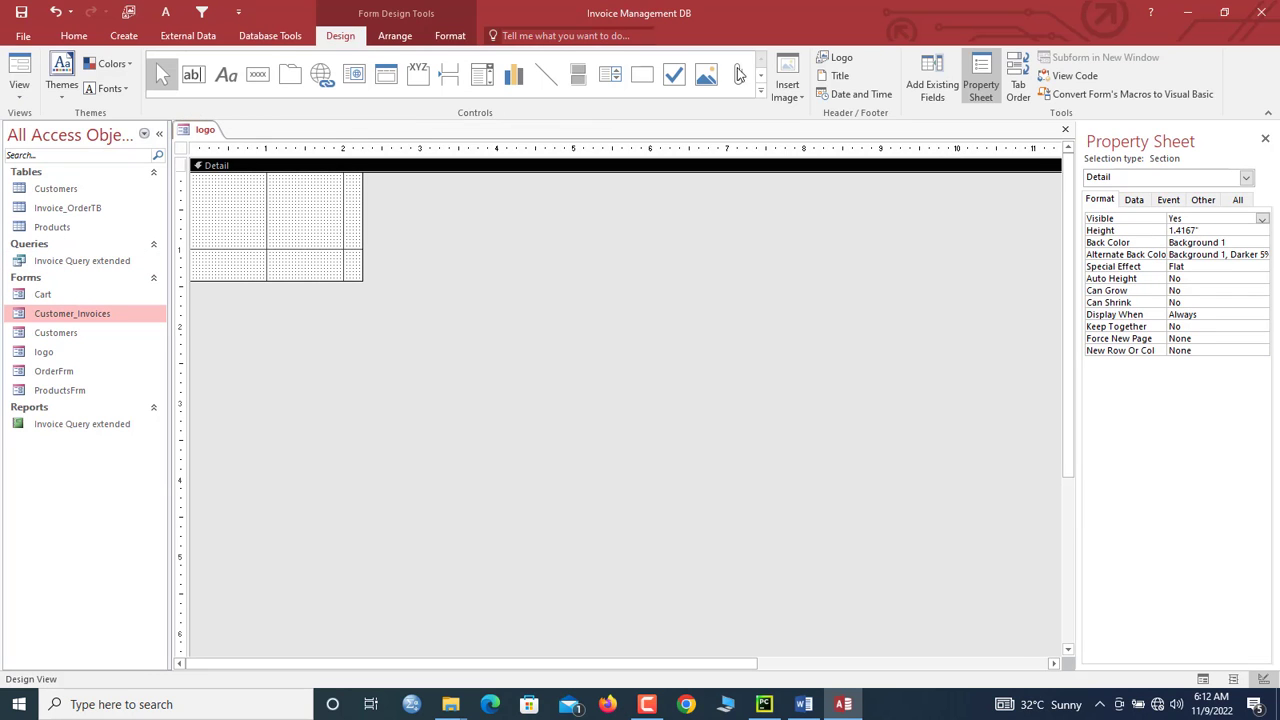
{"action": "left_click", "coordinate": [787, 85]}
{"action": "left_click", "coordinate": [806, 165]}
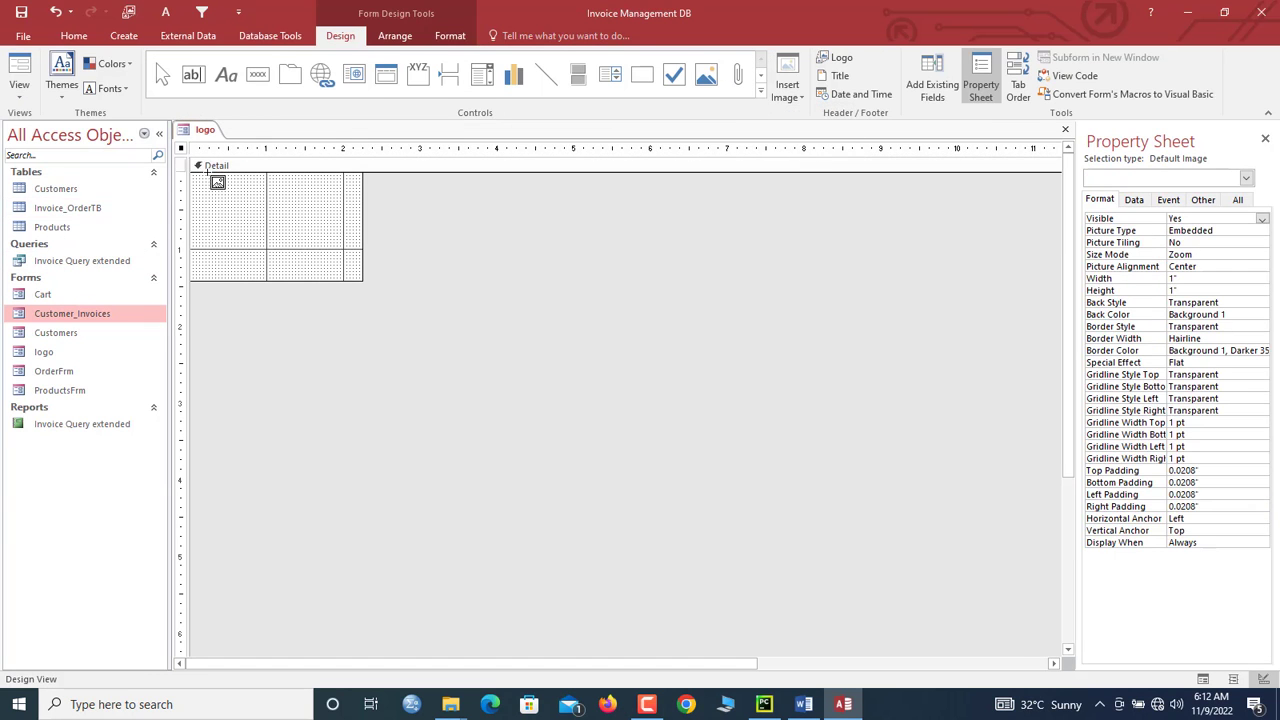
{"action": "left_click_drag", "start_coordinate": [193, 173], "coordinate": [322, 262]}
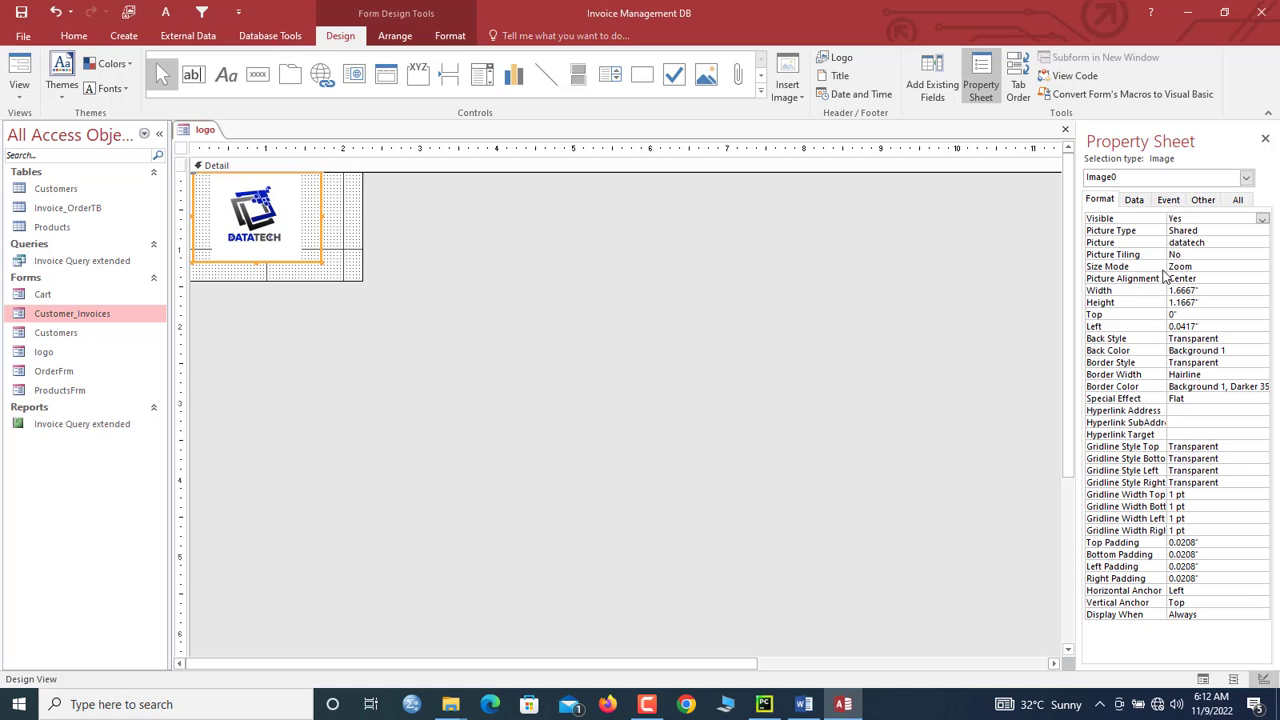
{"action": "left_click", "coordinate": [1209, 266]}
{"action": "left_click", "coordinate": [1263, 267]}
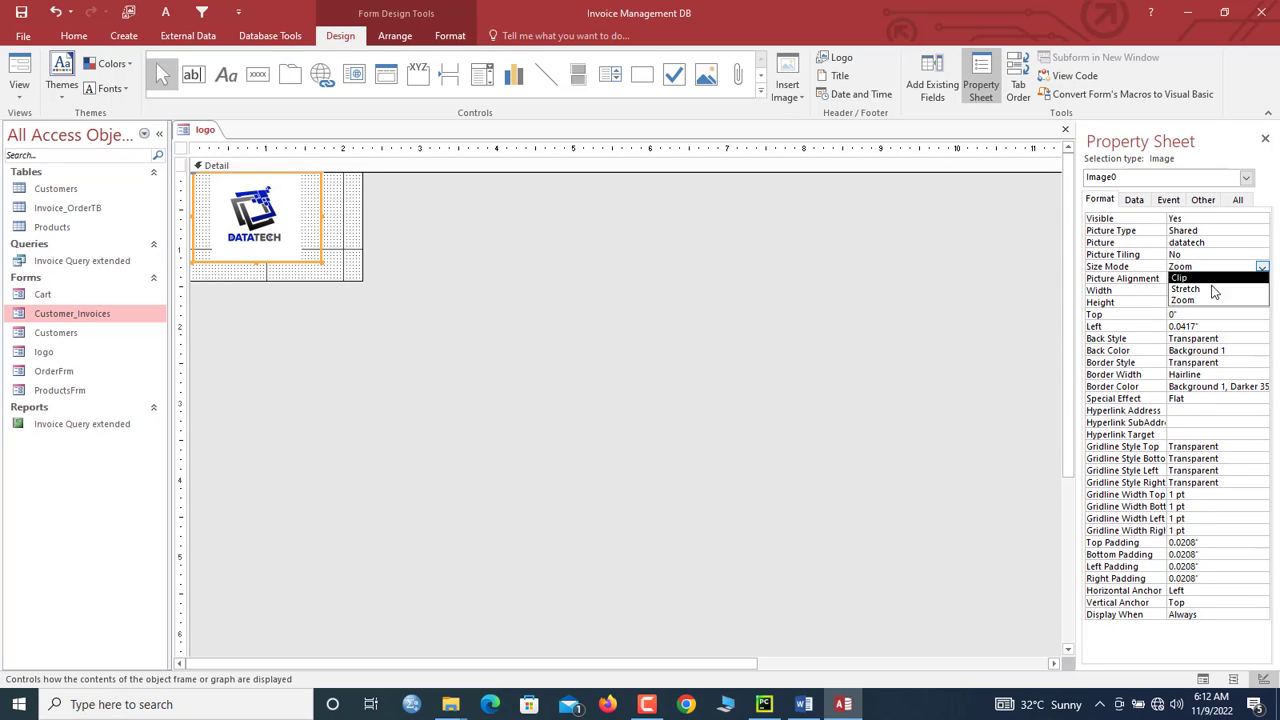
{"action": "left_click", "coordinate": [1214, 290]}
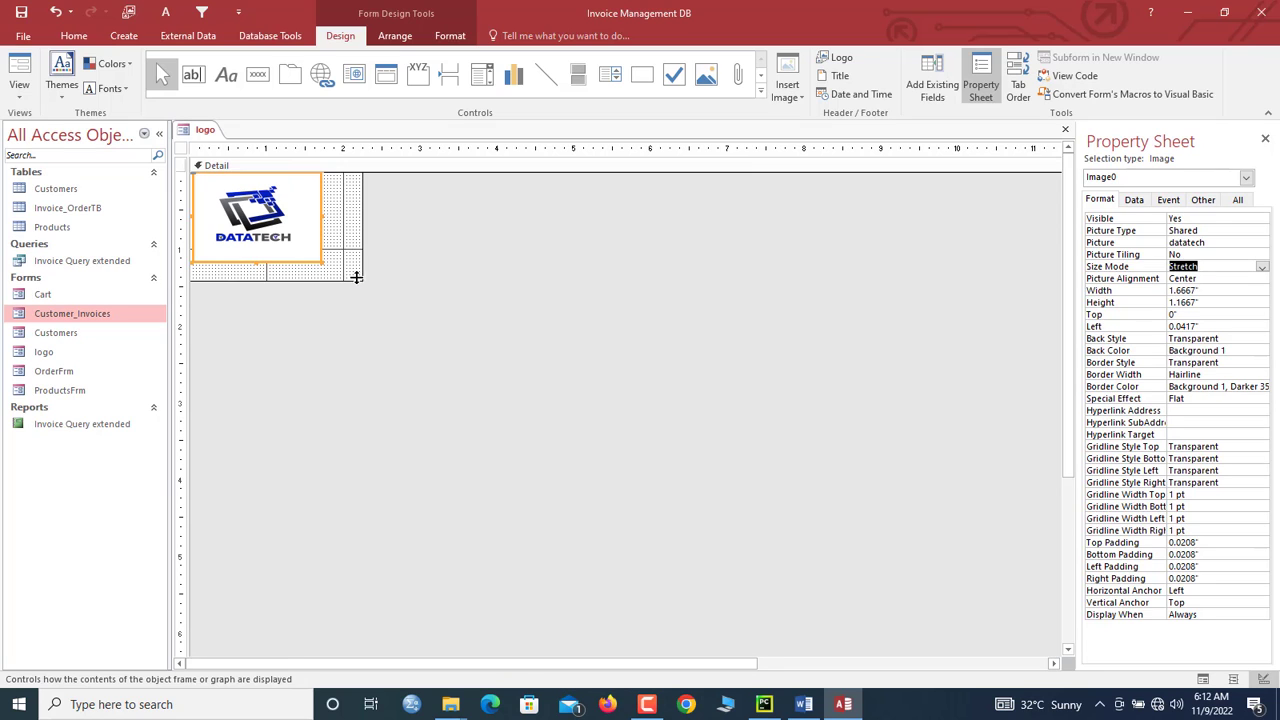
{"action": "left_click_drag", "start_coordinate": [356, 277], "coordinate": [267, 253]}
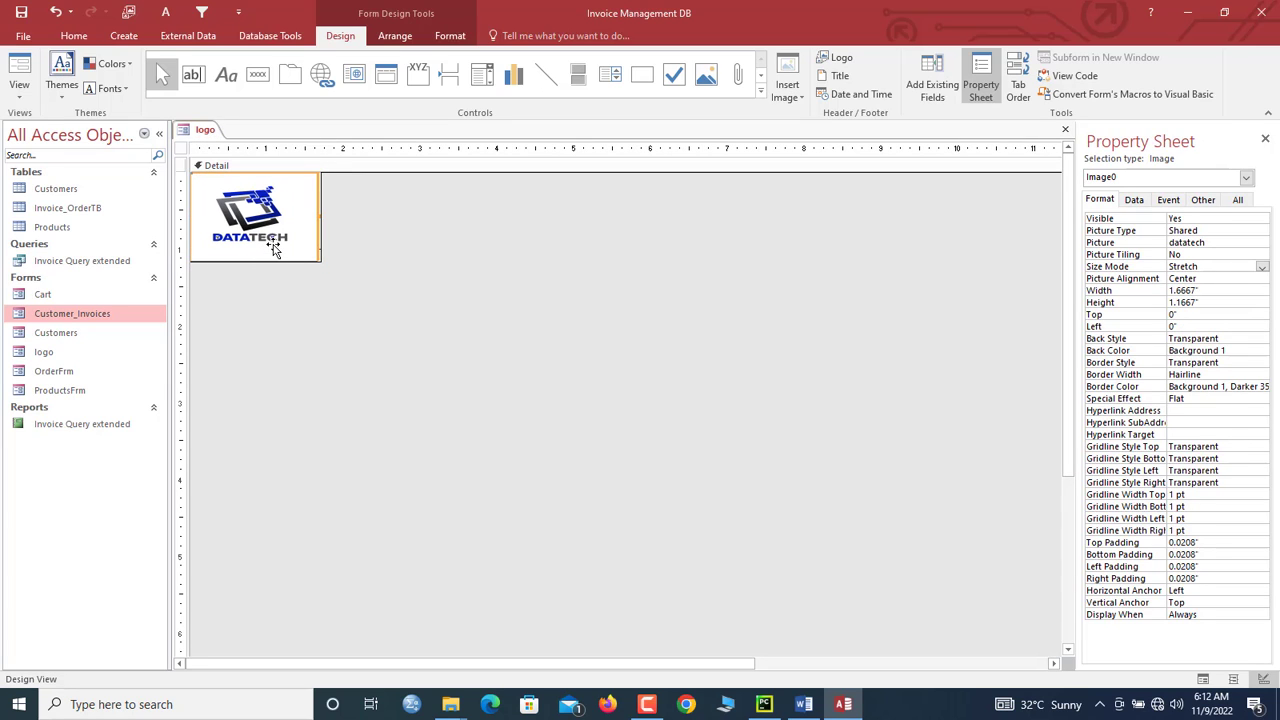
Step: Make the logo image's outline transparent
{"action": "right_click", "coordinate": [208, 131]}
{"action": "left_click", "coordinate": [205, 138]}
{"action": "left_click", "coordinate": [450, 35]}
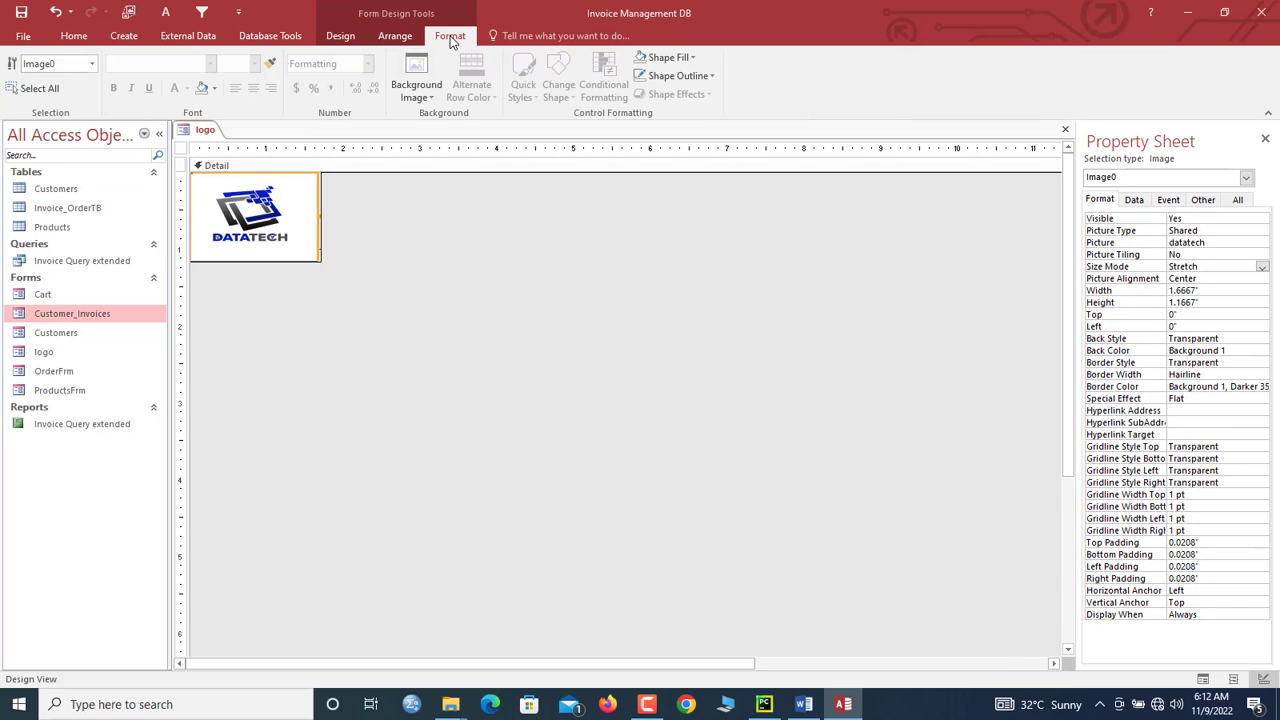
{"action": "left_click", "coordinate": [656, 77]}
{"action": "left_click", "coordinate": [680, 352]}
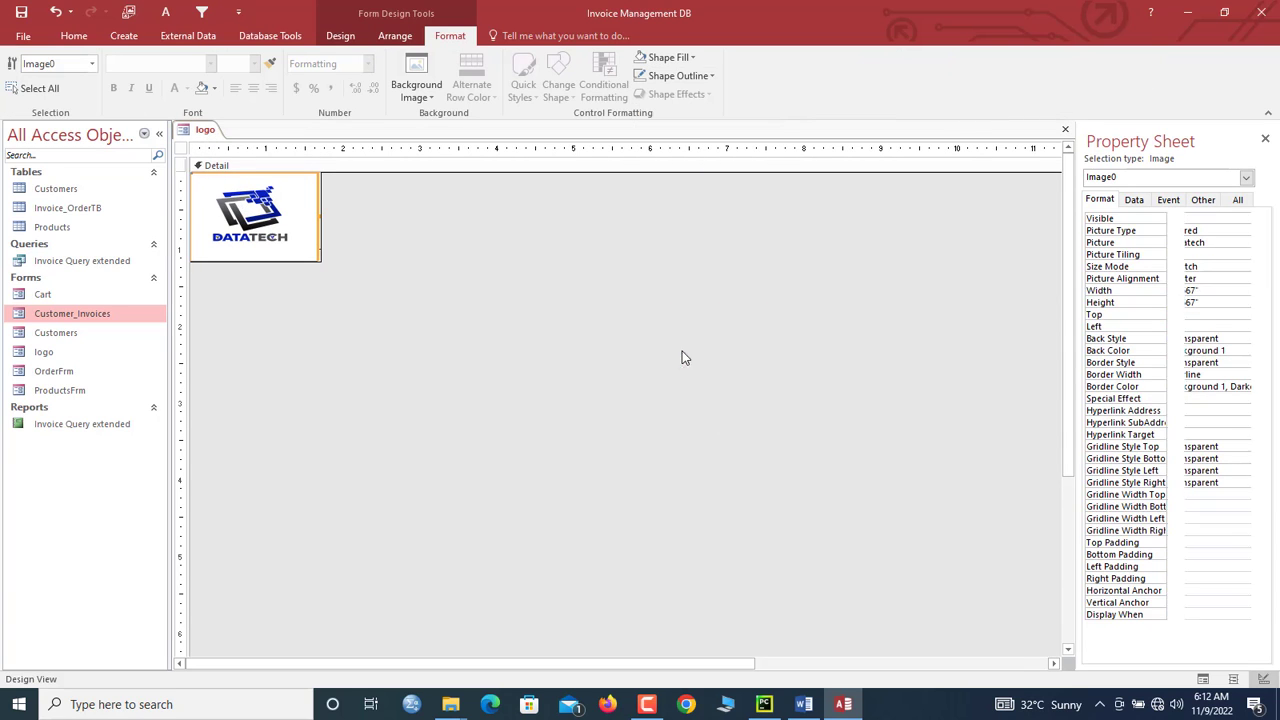
Step: Close all open objects and select the Invoice Query extended report
{"action": "right_click", "coordinate": [208, 131]}
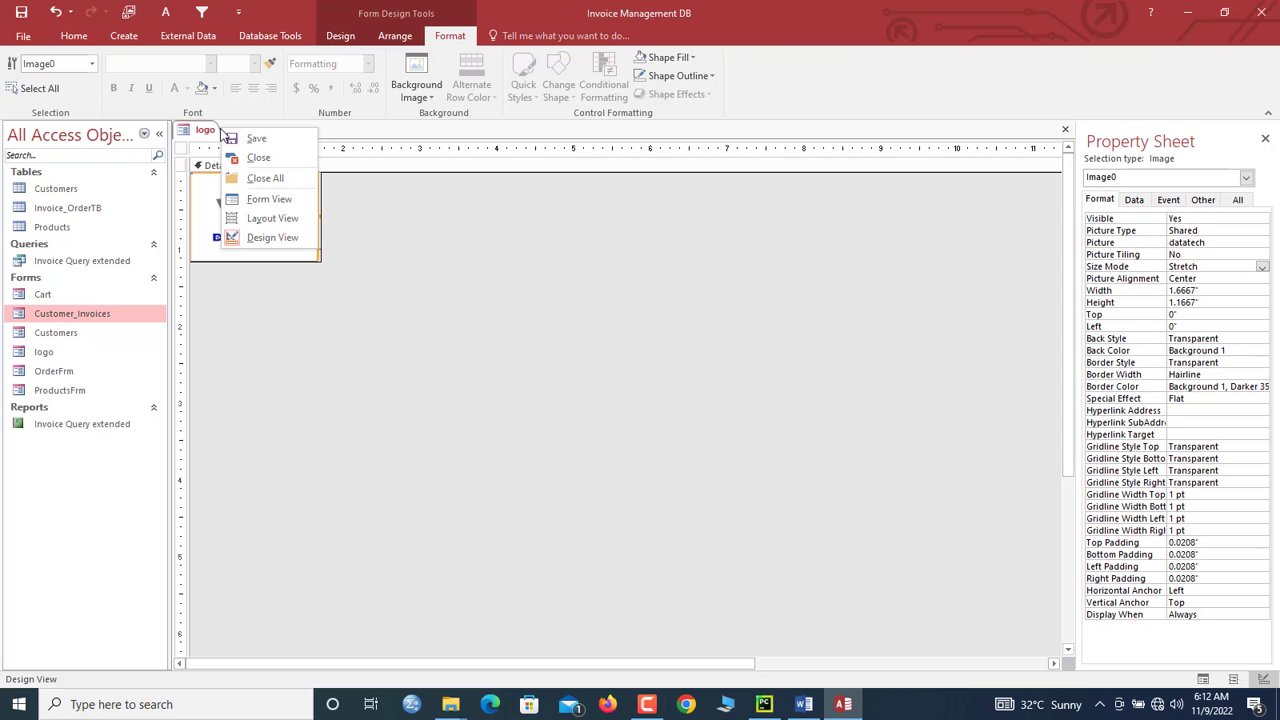
{"action": "left_click", "coordinate": [263, 177]}
{"action": "left_click", "coordinate": [51, 423]}
{"action": "right_click", "coordinate": [51, 424]}
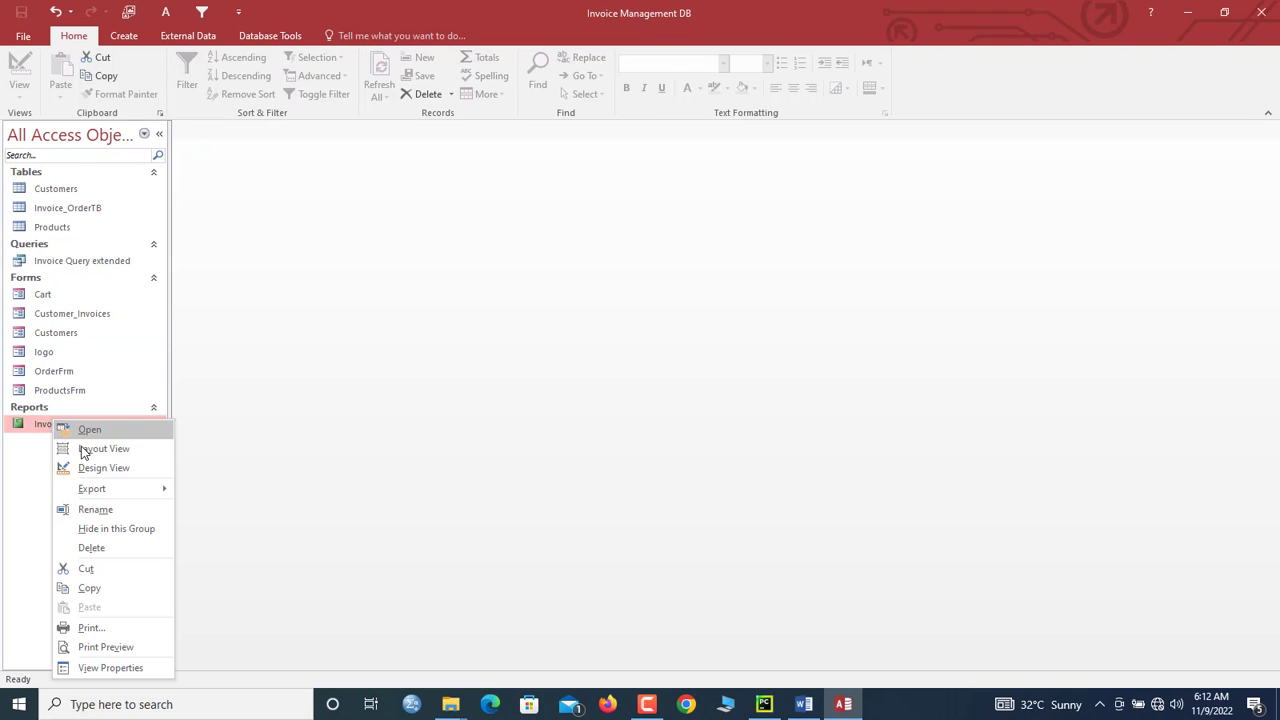
Step: Replace the report's DATATECH picture with the logo form, unlabelled, at the header's top-left
{"action": "left_click", "coordinate": [94, 467]}
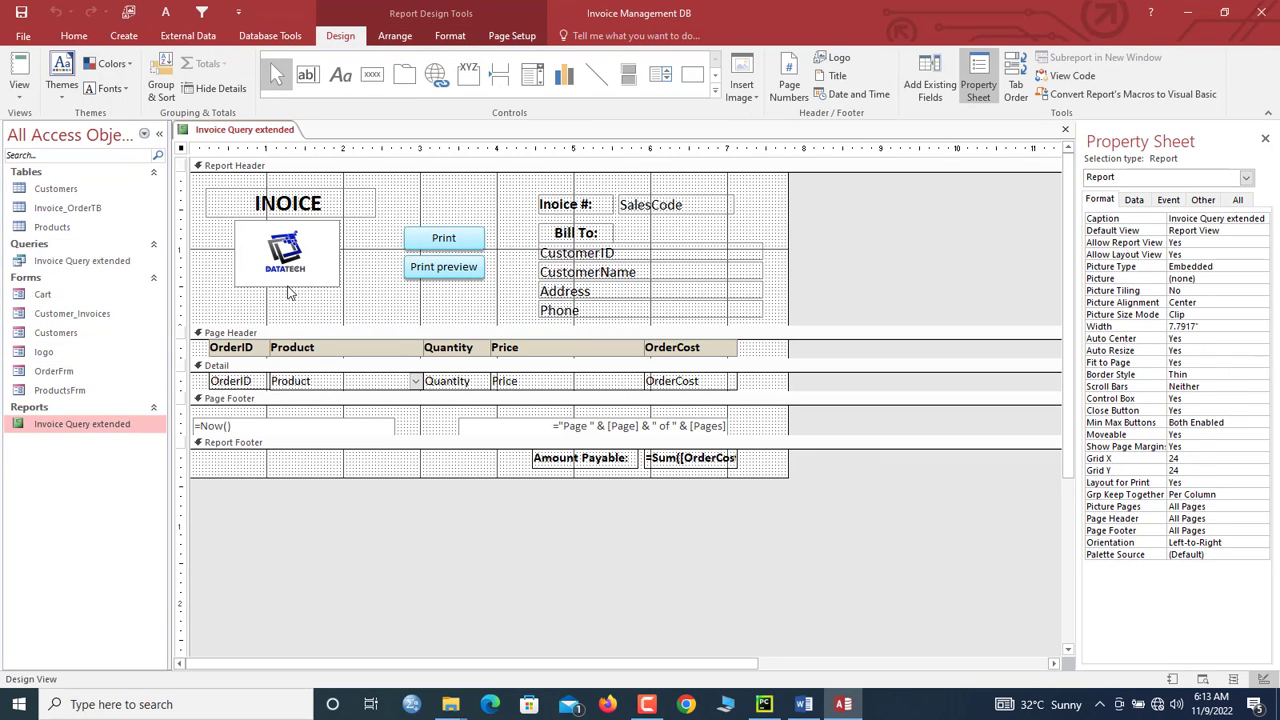
{"action": "left_click", "coordinate": [322, 275]}
{"action": "key", "text": "Delete"}
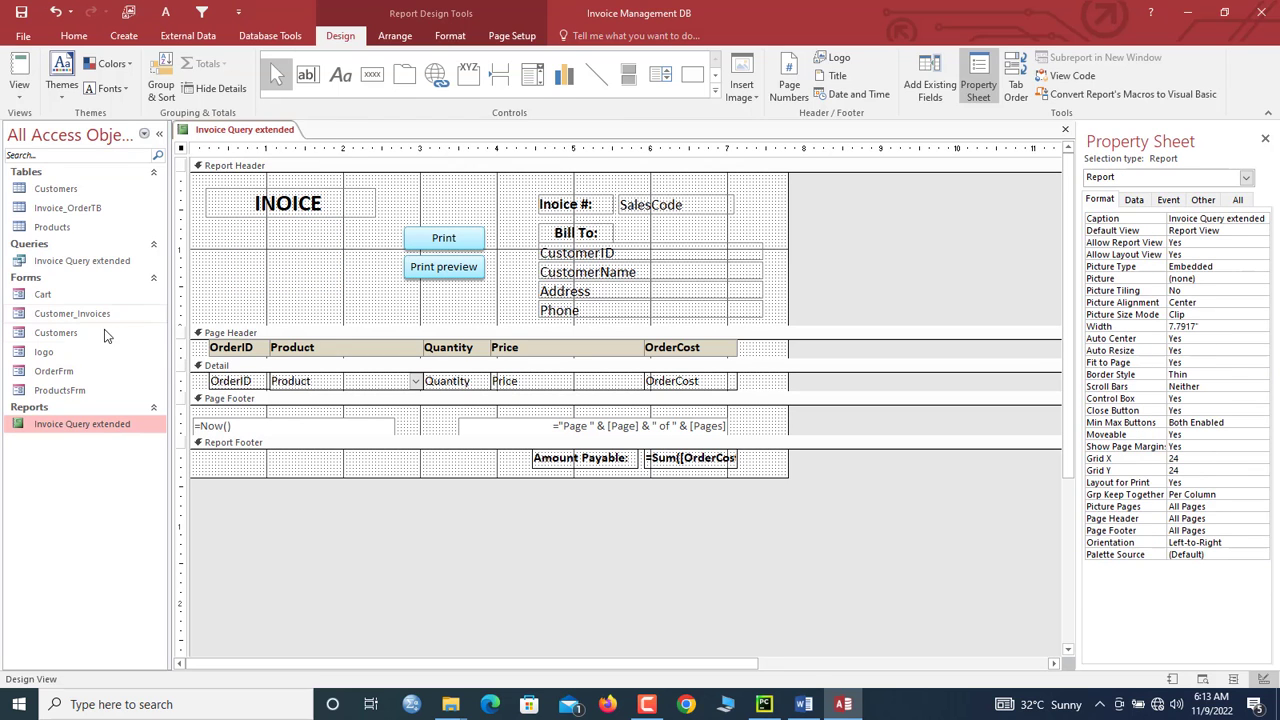
{"action": "left_click", "coordinate": [56, 350]}
{"action": "left_click_drag", "start_coordinate": [44, 355], "coordinate": [258, 248]}
{"action": "left_click", "coordinate": [272, 242]}
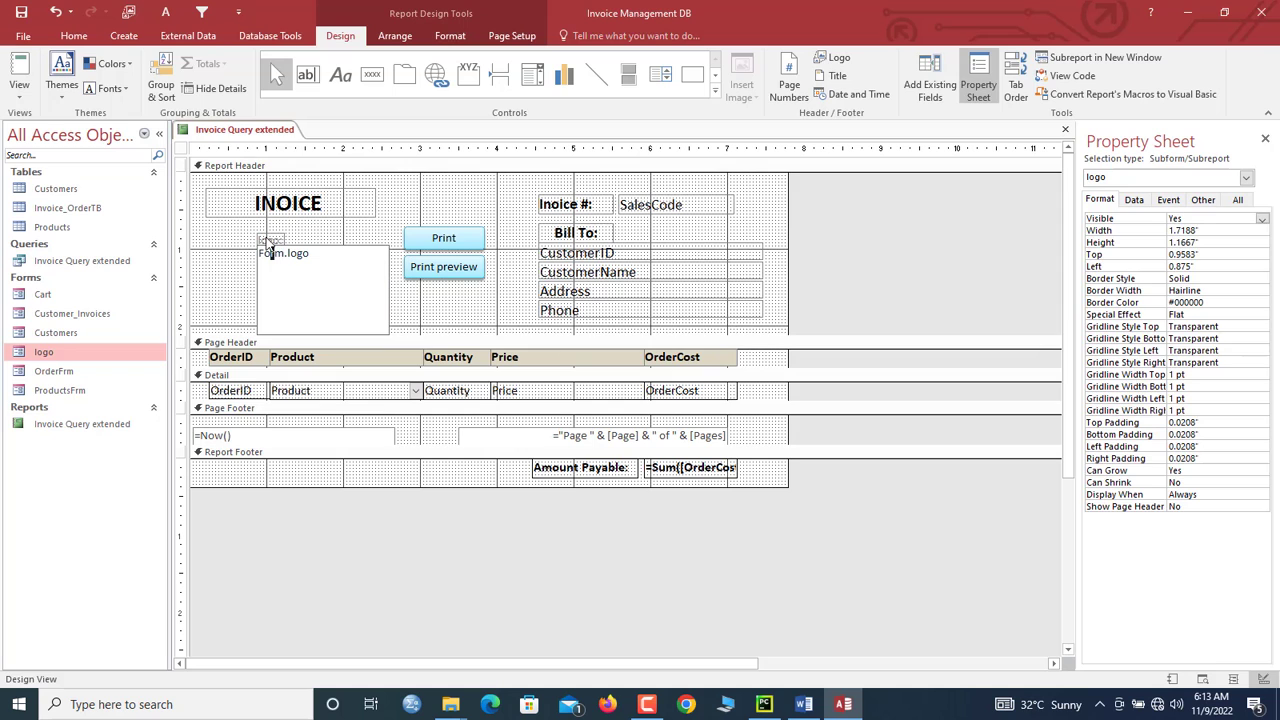
{"action": "key", "text": "Delete"}
{"action": "left_click", "coordinate": [276, 249]}
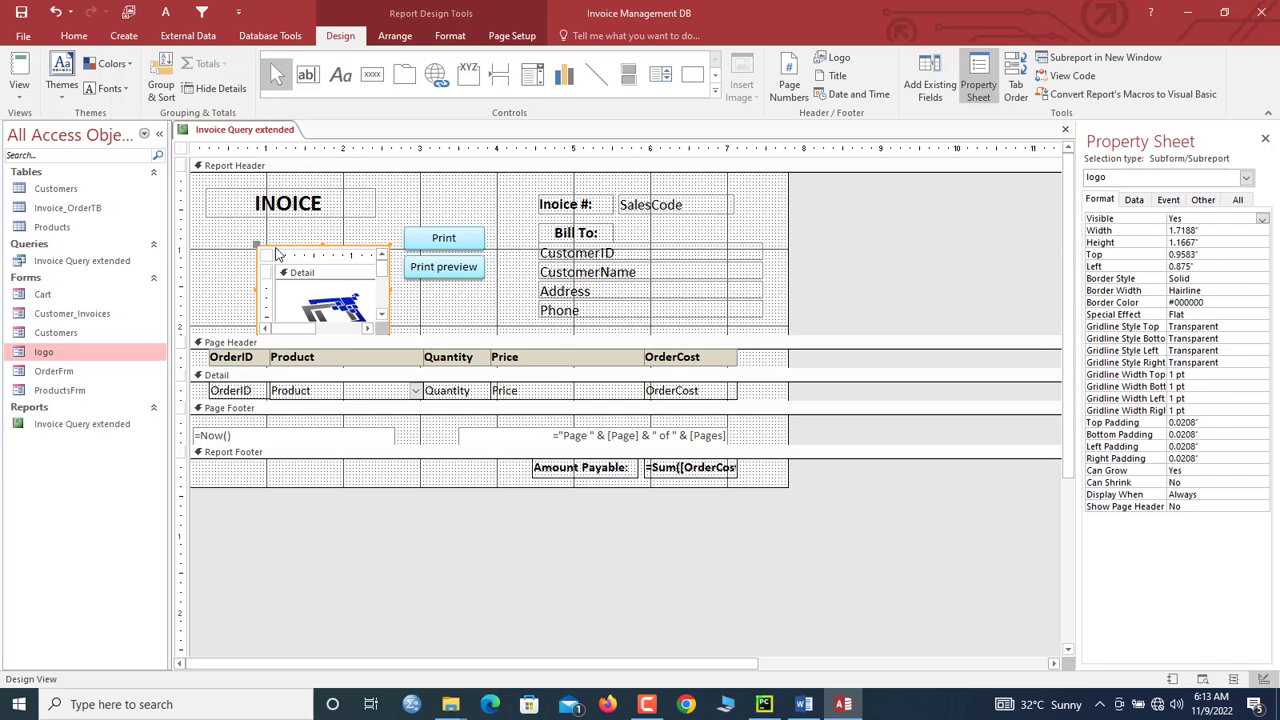
{"action": "left_click_drag", "start_coordinate": [276, 249], "coordinate": [236, 224]}
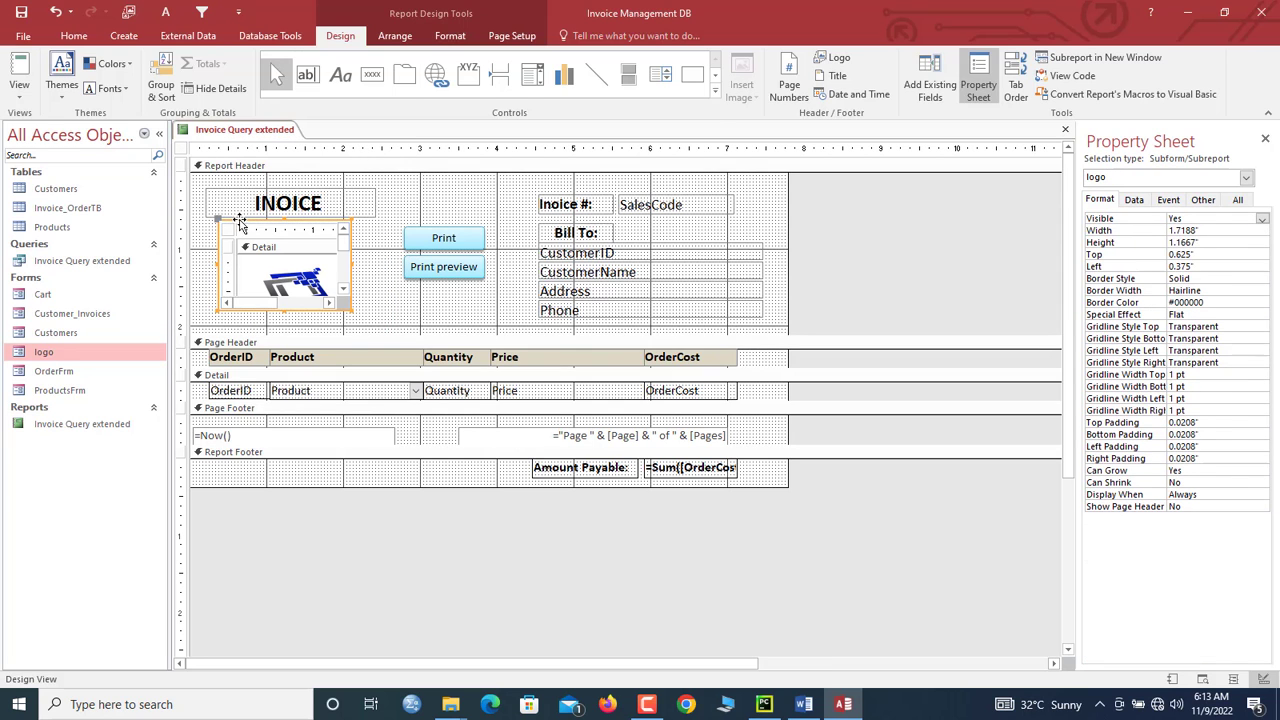
Step: Make the logo subform's outline transparent, shorten the Report Header, and switch to Report View
{"action": "left_click", "coordinate": [450, 35]}
{"action": "left_click", "coordinate": [678, 76]}
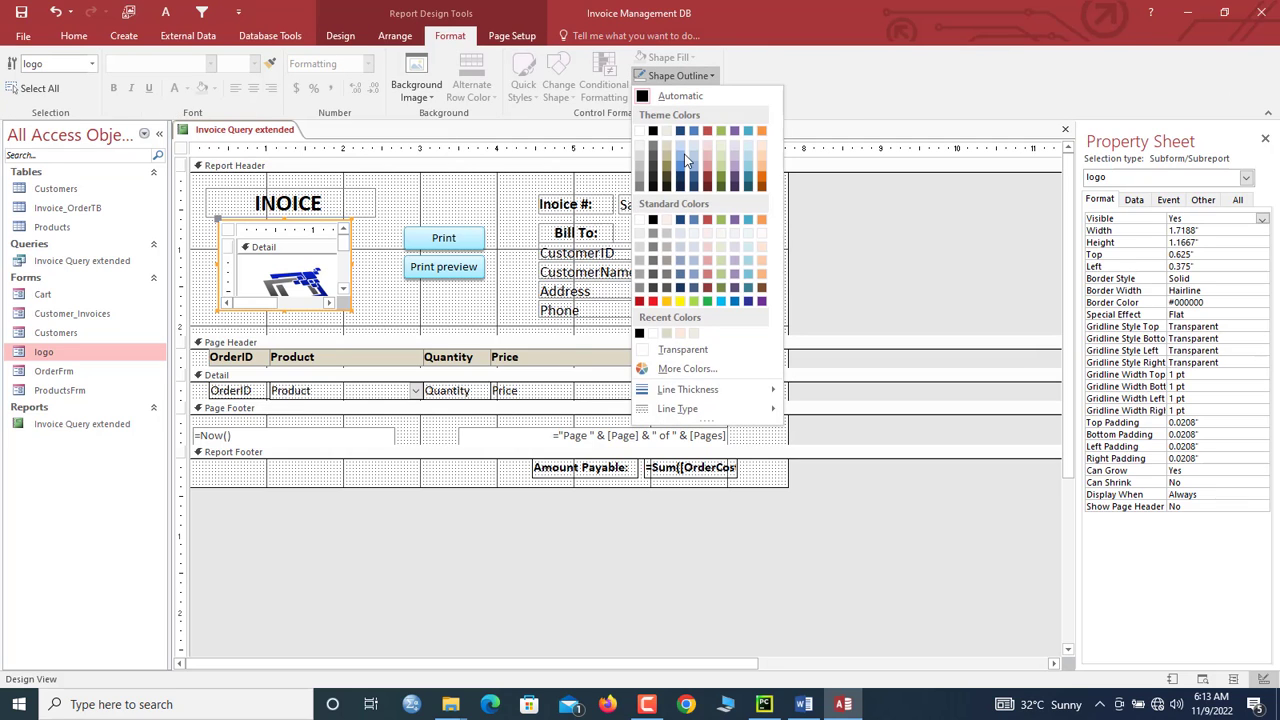
{"action": "left_click", "coordinate": [682, 349]}
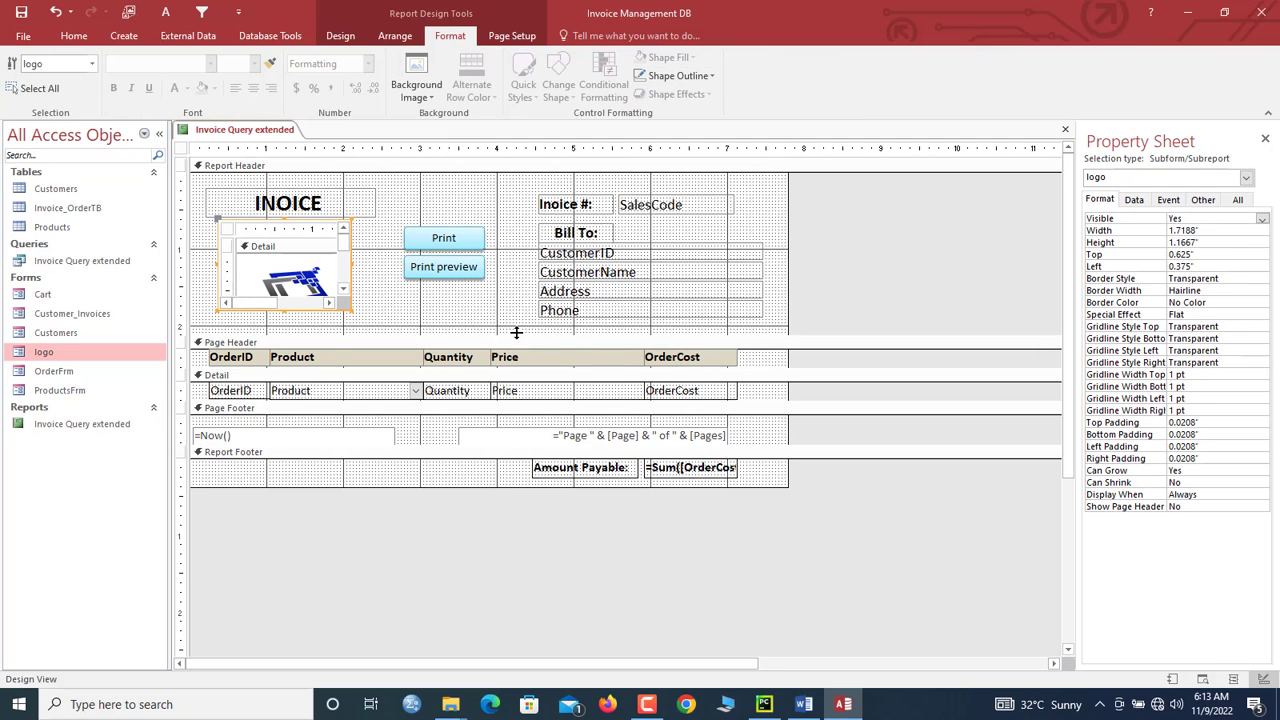
{"action": "left_click_drag", "start_coordinate": [516, 332], "coordinate": [516, 324]}
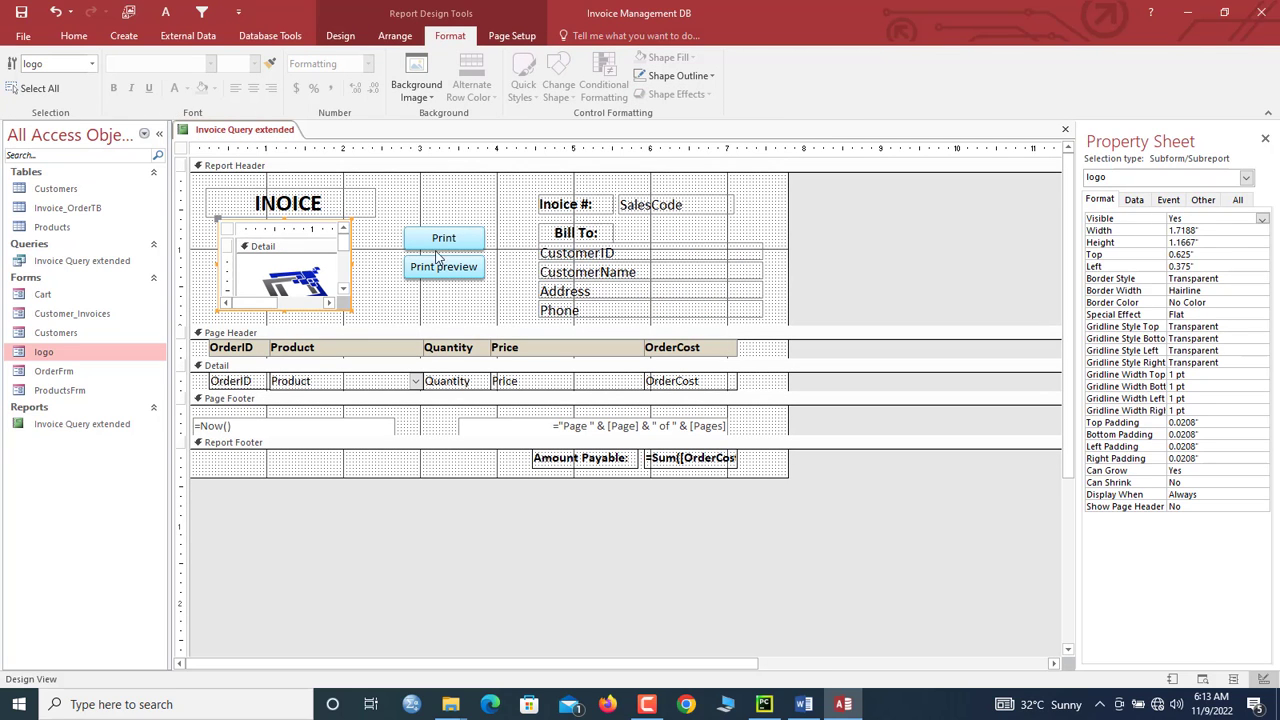
{"action": "right_click", "coordinate": [265, 134]}
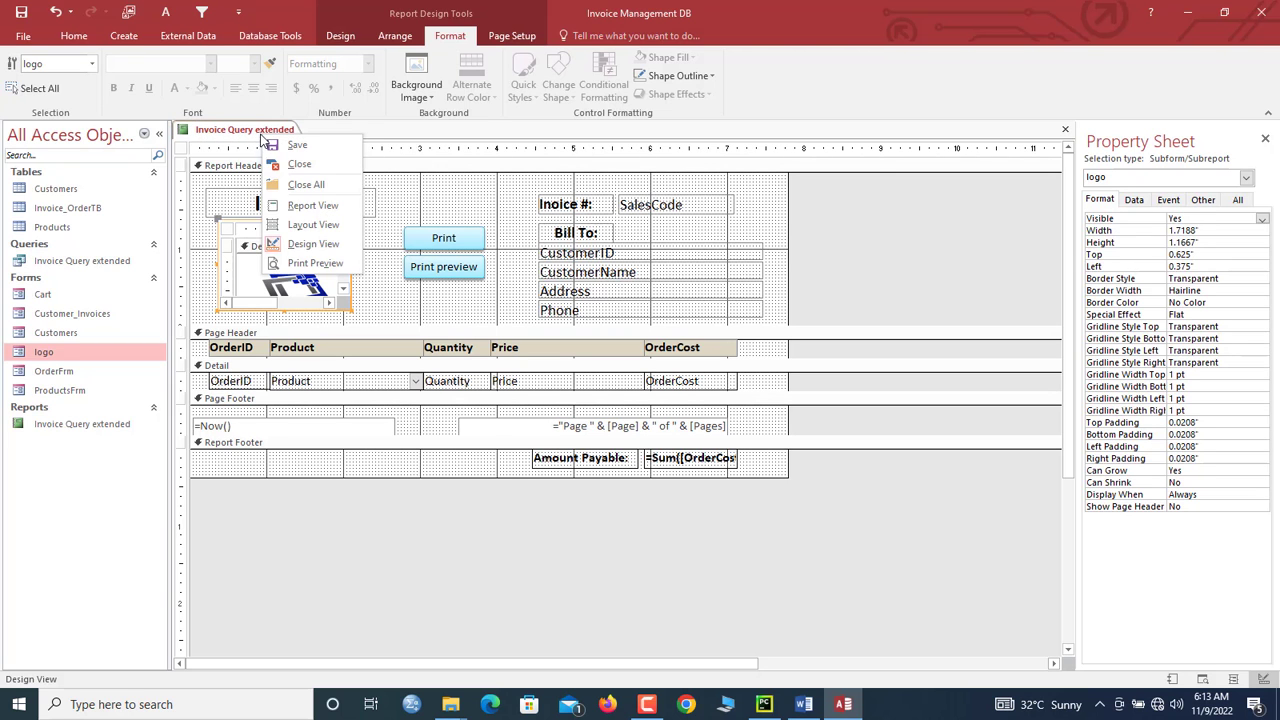
{"action": "left_click", "coordinate": [302, 206]}
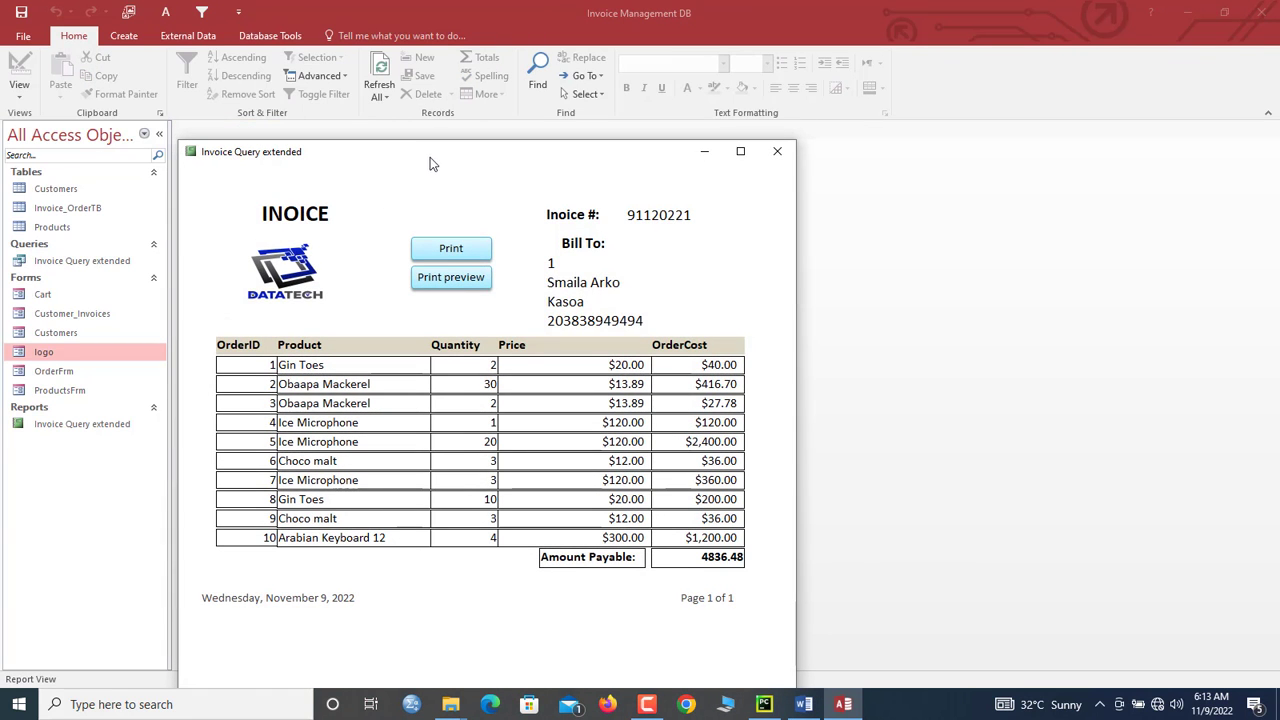
Step: Check the invoice report in a full-screen print preview, then close it
{"action": "left_click_drag", "start_coordinate": [423, 153], "coordinate": [459, 76]}
{"action": "left_click", "coordinate": [486, 198]}
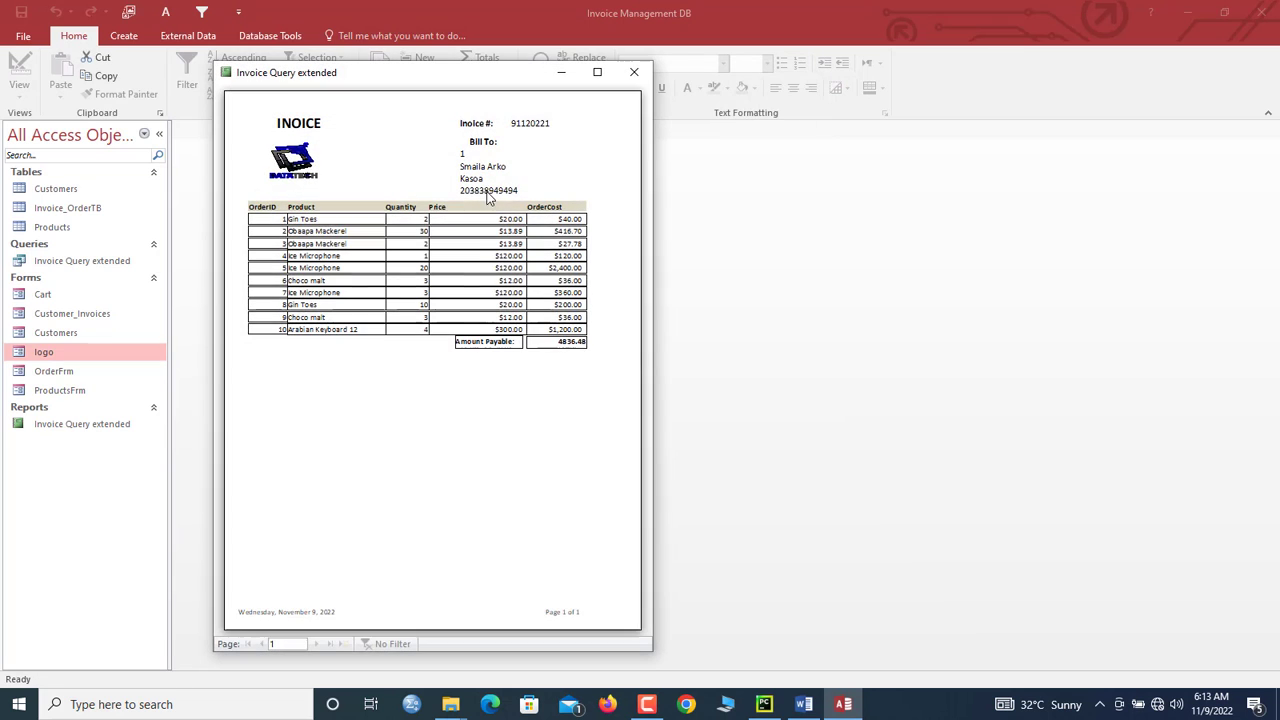
{"action": "left_click", "coordinate": [597, 69]}
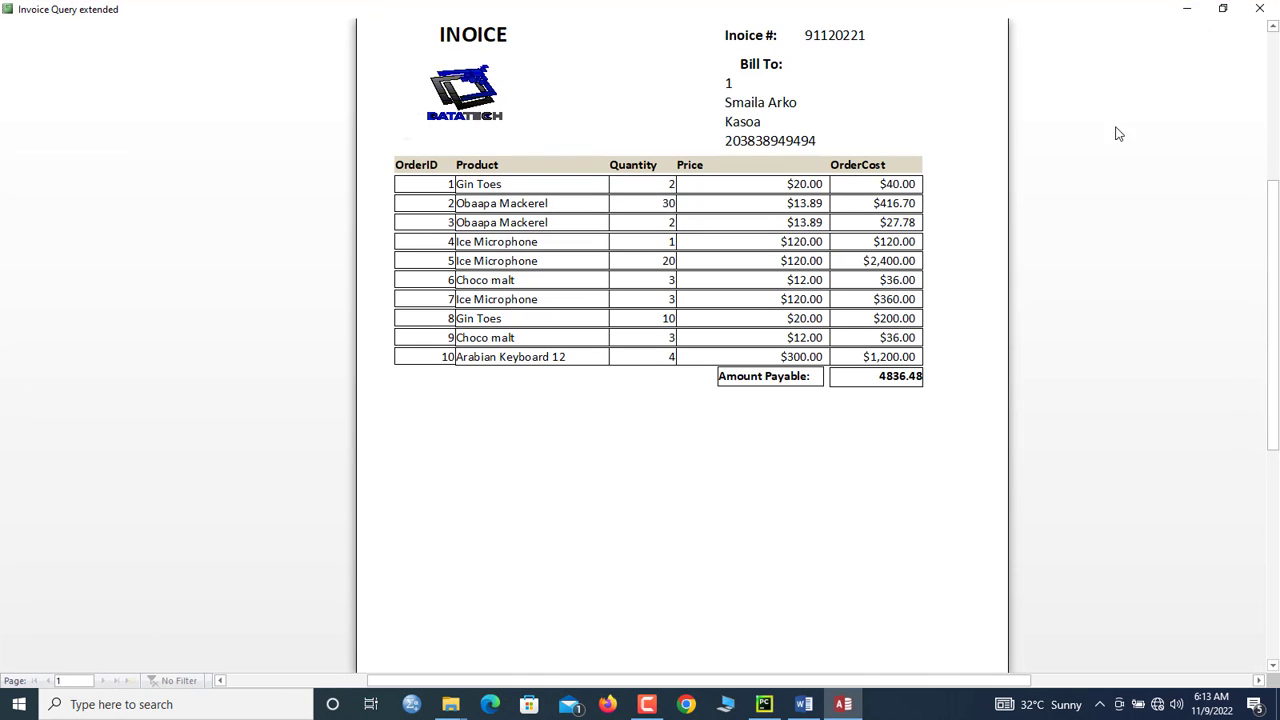
{"action": "left_click_drag", "start_coordinate": [1278, 218], "coordinate": [1278, 245]}
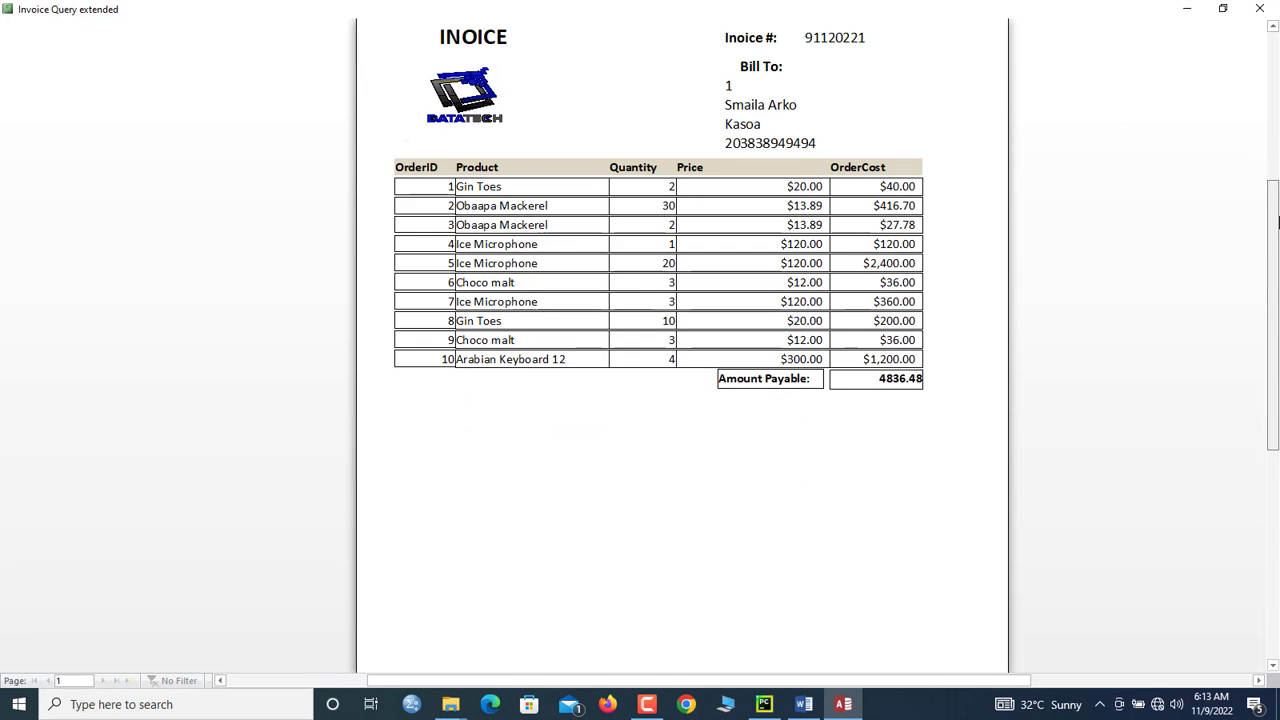
{"action": "left_click", "coordinate": [1260, 8]}
Step: From Customer_Invoices, open filtered invoice 91120221 via SalesCode and inspect its full-screen print preview
{"action": "double_click", "coordinate": [76, 318]}
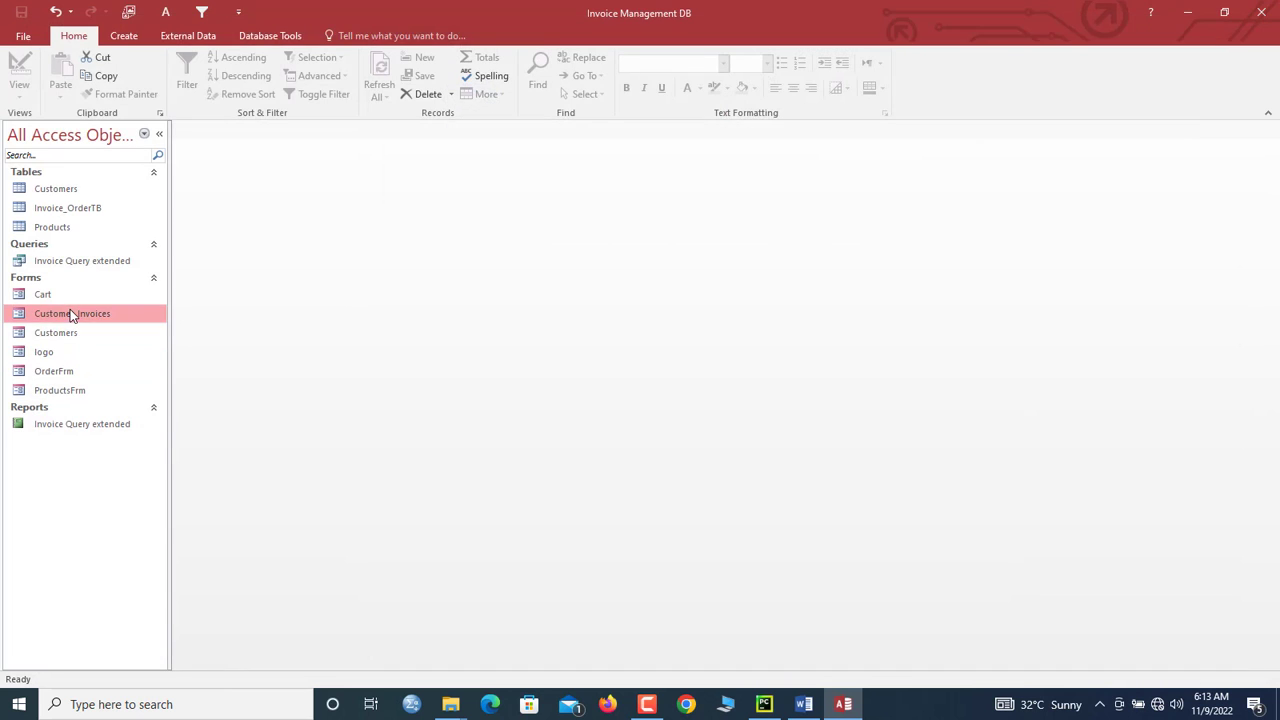
{"action": "left_click", "coordinate": [866, 186]}
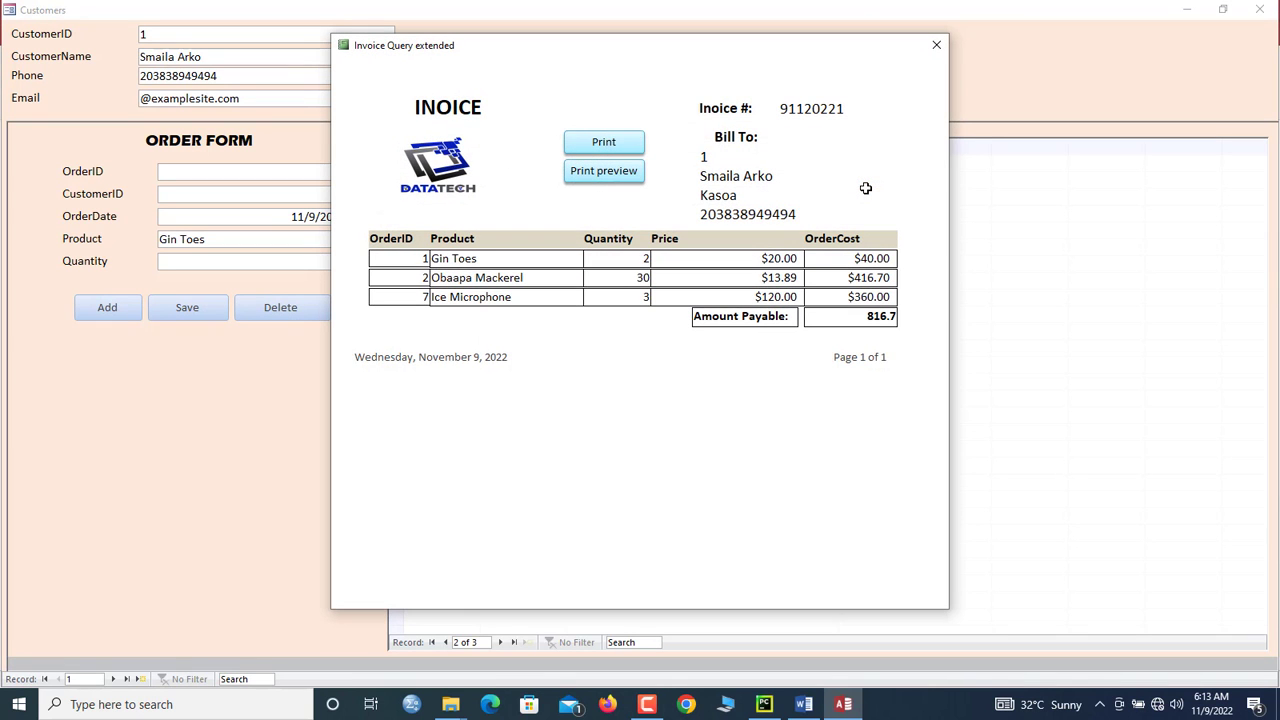
{"action": "left_click", "coordinate": [604, 171]}
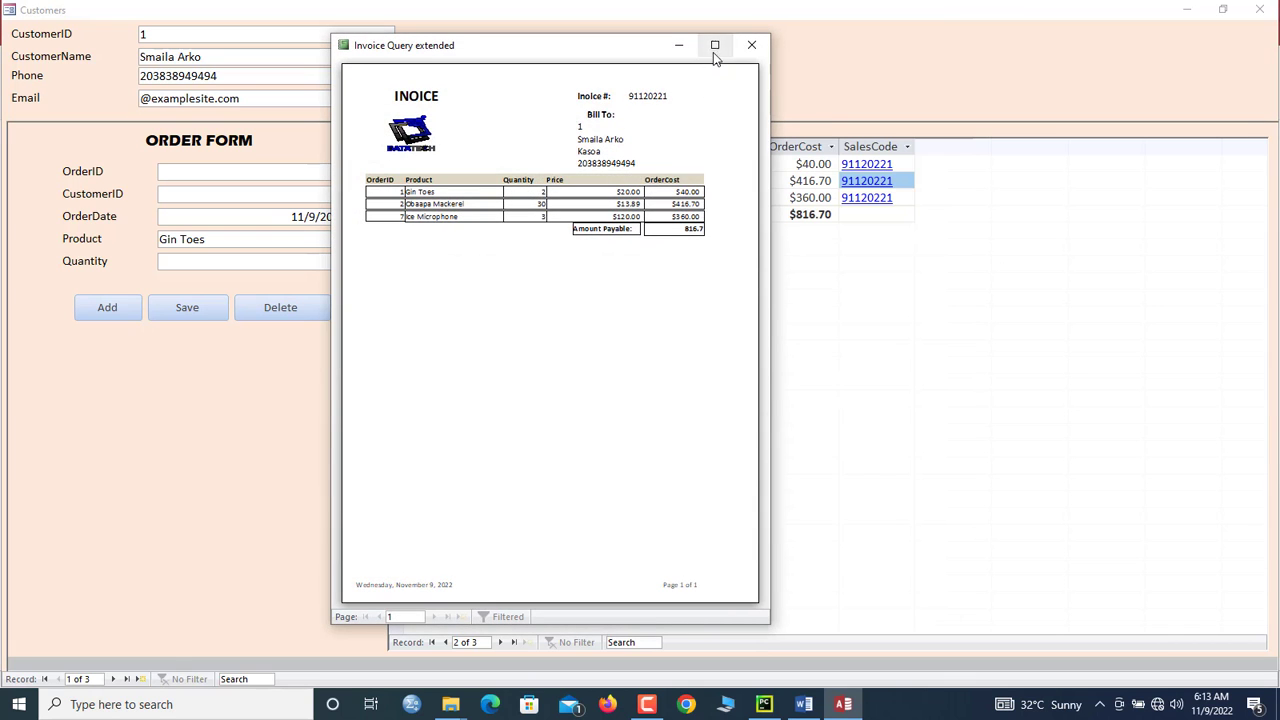
{"action": "left_click", "coordinate": [715, 47]}
{"action": "left_click", "coordinate": [614, 166]}
{"action": "left_click", "coordinate": [614, 170]}
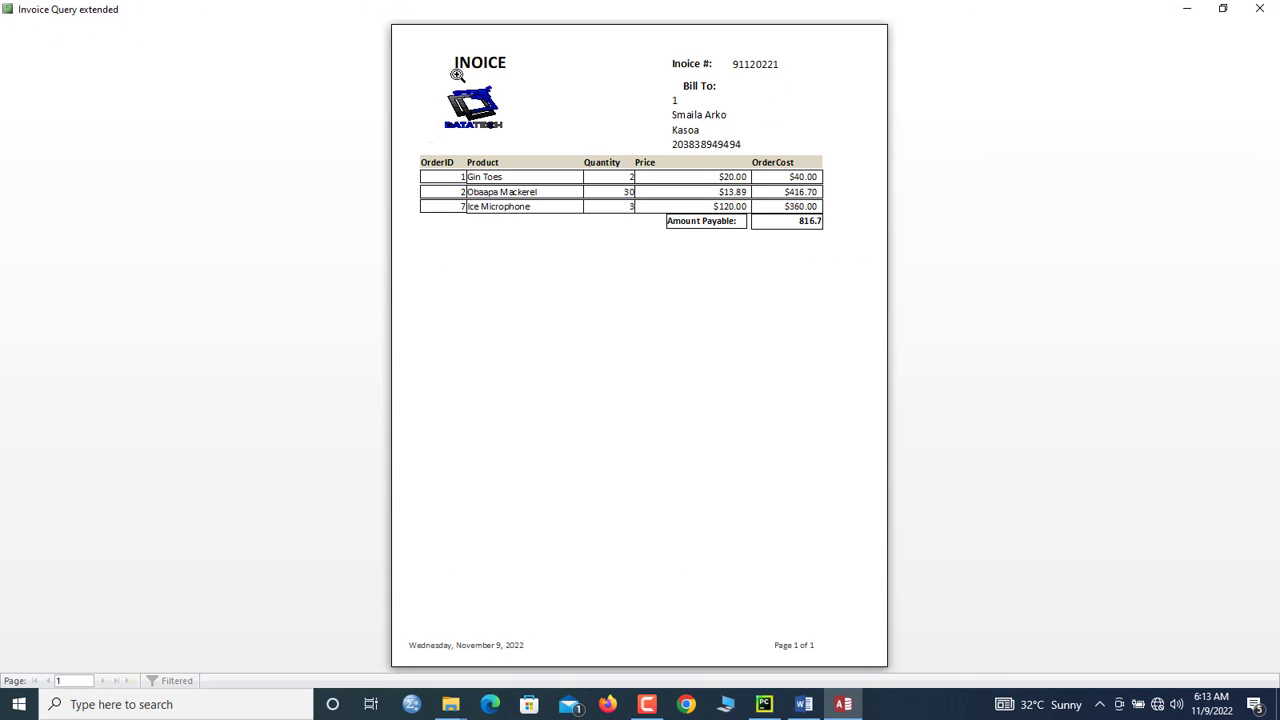
Step: Switch the invoice report to Design view and select the INOICE title label
{"action": "right_click", "coordinate": [489, 56]}
{"action": "left_click", "coordinate": [531, 105]}
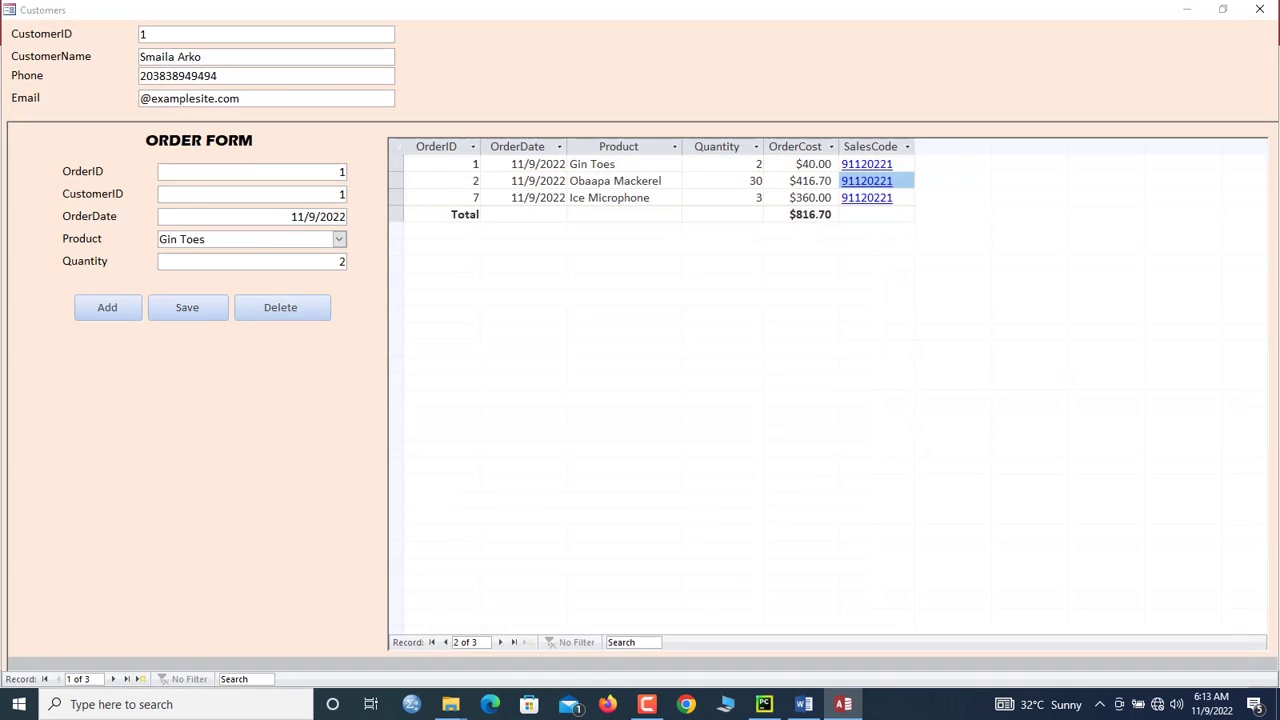
{"action": "left_click", "coordinate": [295, 202]}
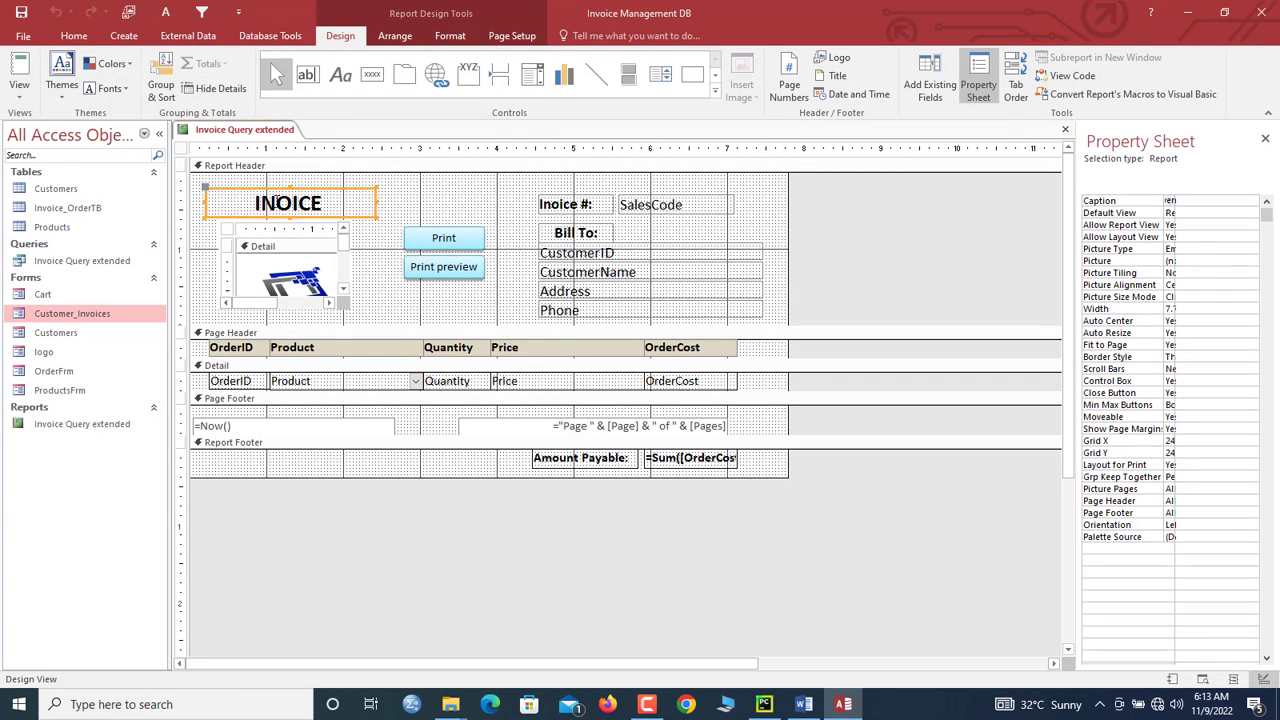
Step: Fix the title label to read INVOICE and close the report design
{"action": "left_click", "coordinate": [277, 202]}
{"action": "type", "text": "V"}
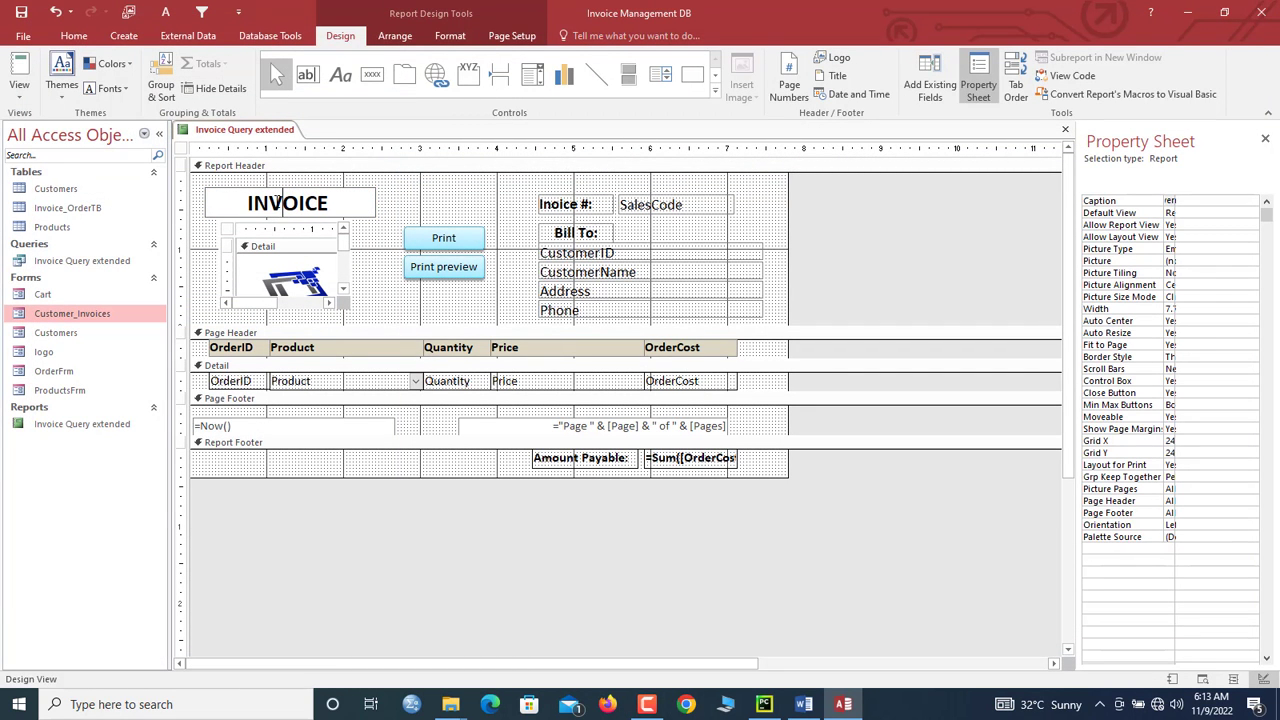
{"action": "key", "text": "Return"}
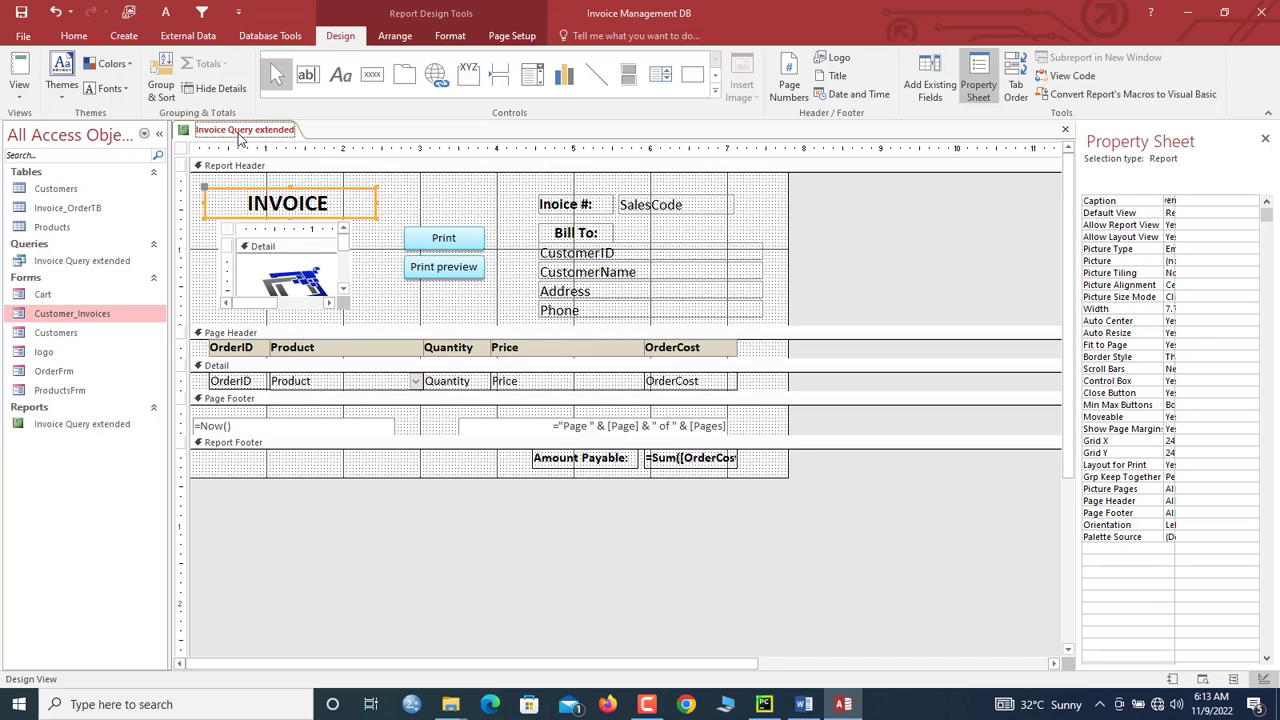
{"action": "right_click", "coordinate": [239, 133]}
{"action": "left_click", "coordinate": [268, 204]}
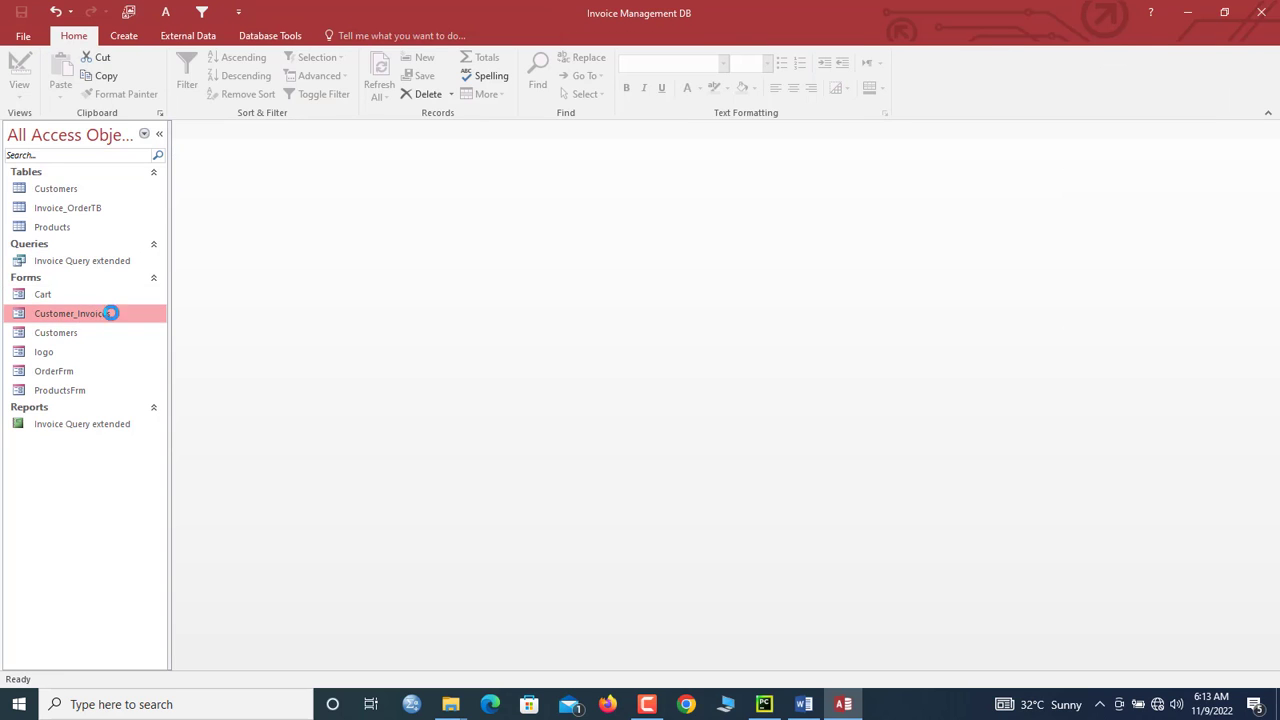
Step: Open Customer_Invoices and view filtered invoice 91120221 through its SalesCode link
{"action": "double_click", "coordinate": [100, 313]}
{"action": "left_click", "coordinate": [868, 198]}
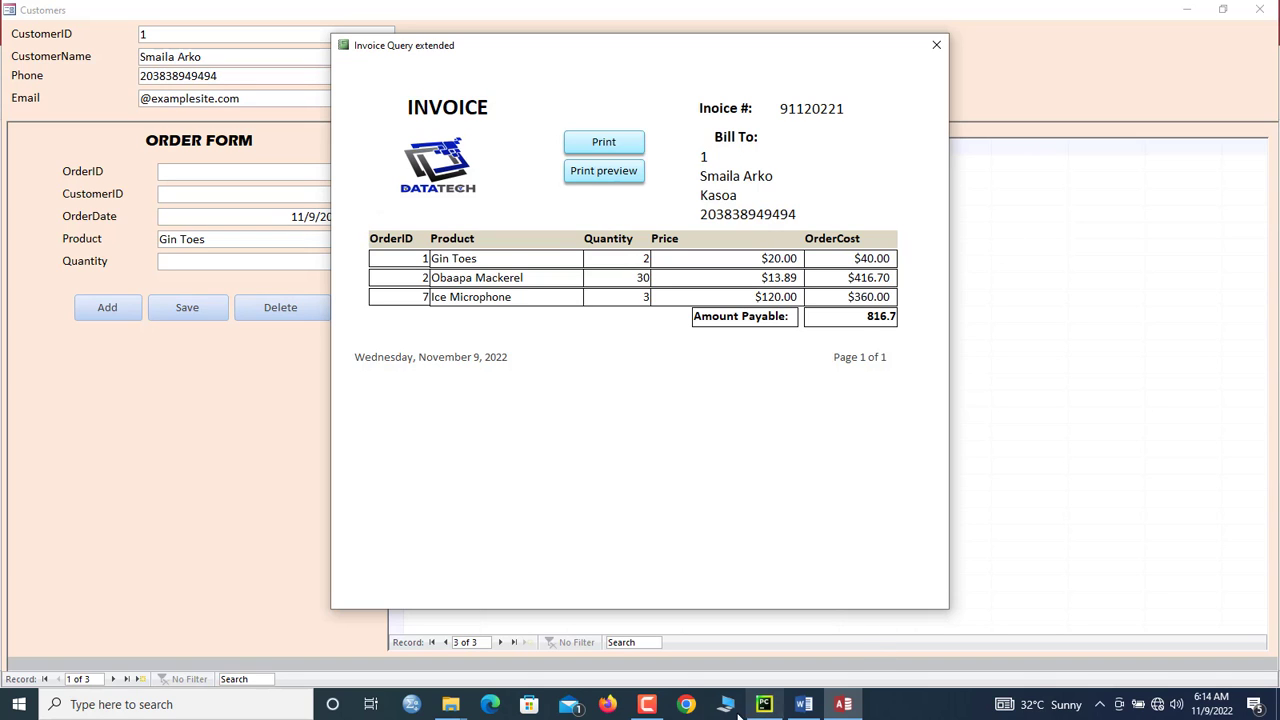
{"action": "mouse_move", "coordinate": [649, 708]}
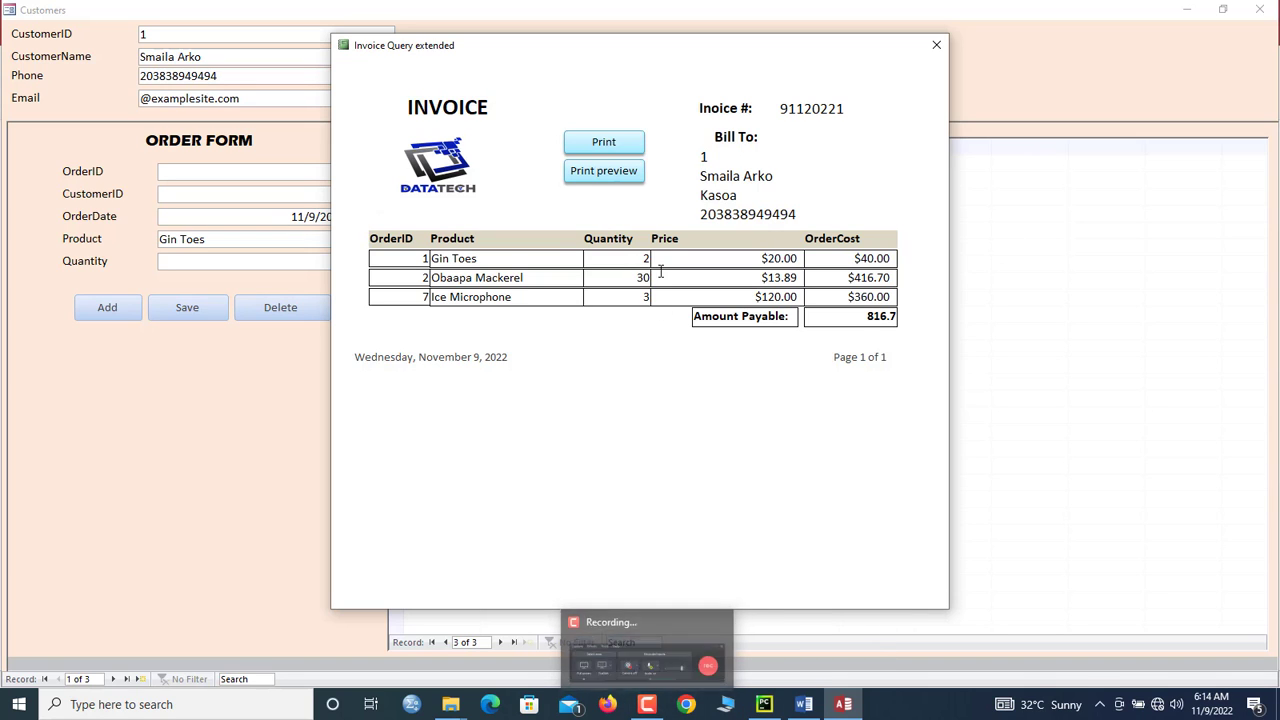